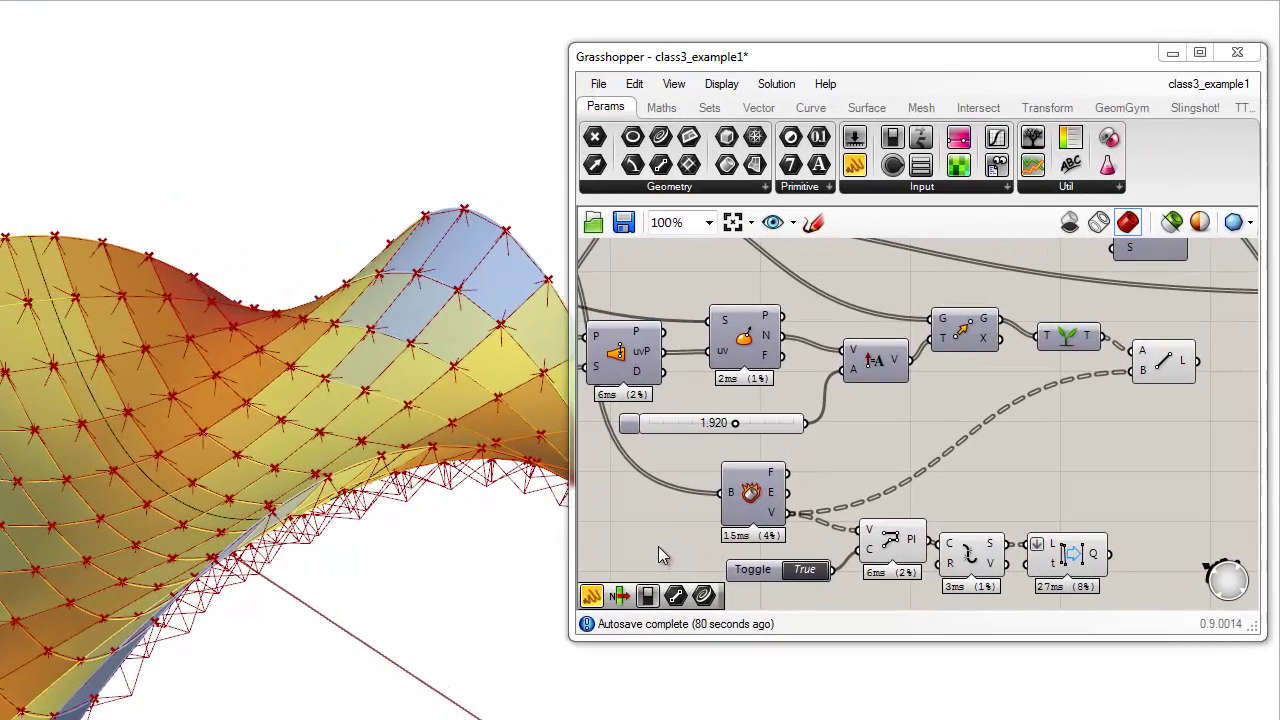
Step: Examine the ARCH 3996 title block and the component colour legend in the class3_example2_Clean definition
right_drag(798, 411, 808, 411)
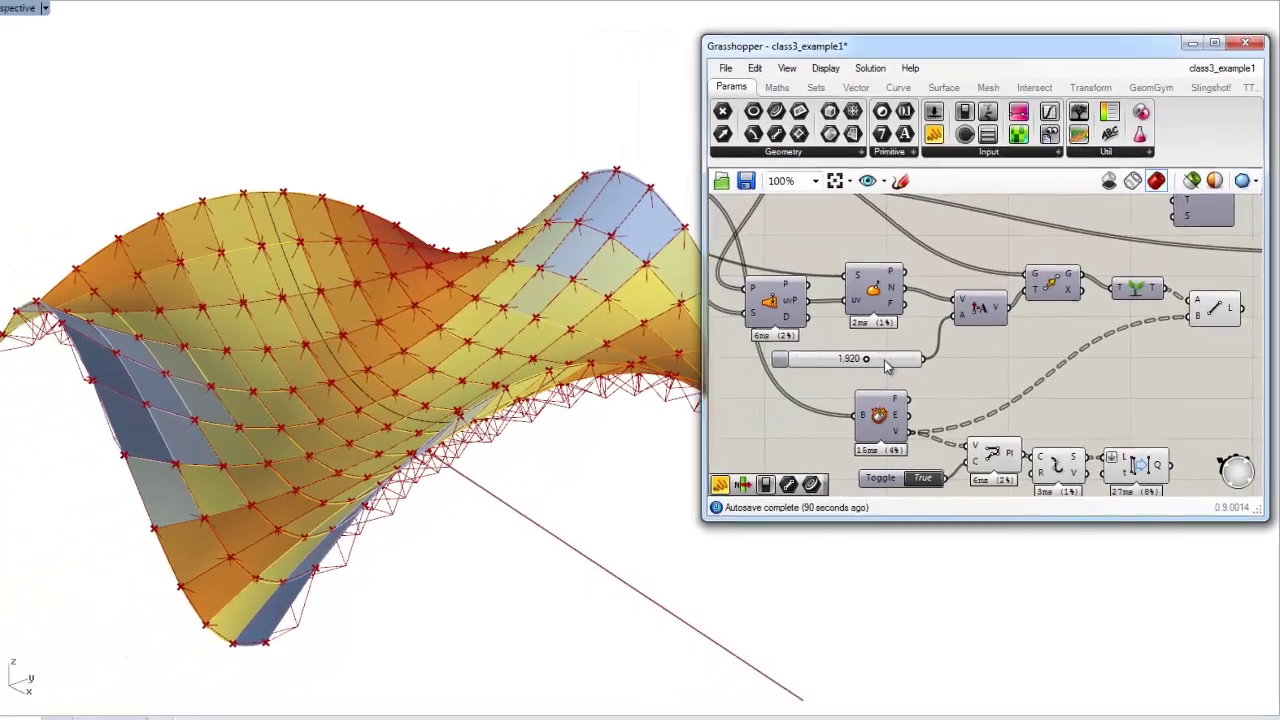
scroll(885, 366, down, 3)
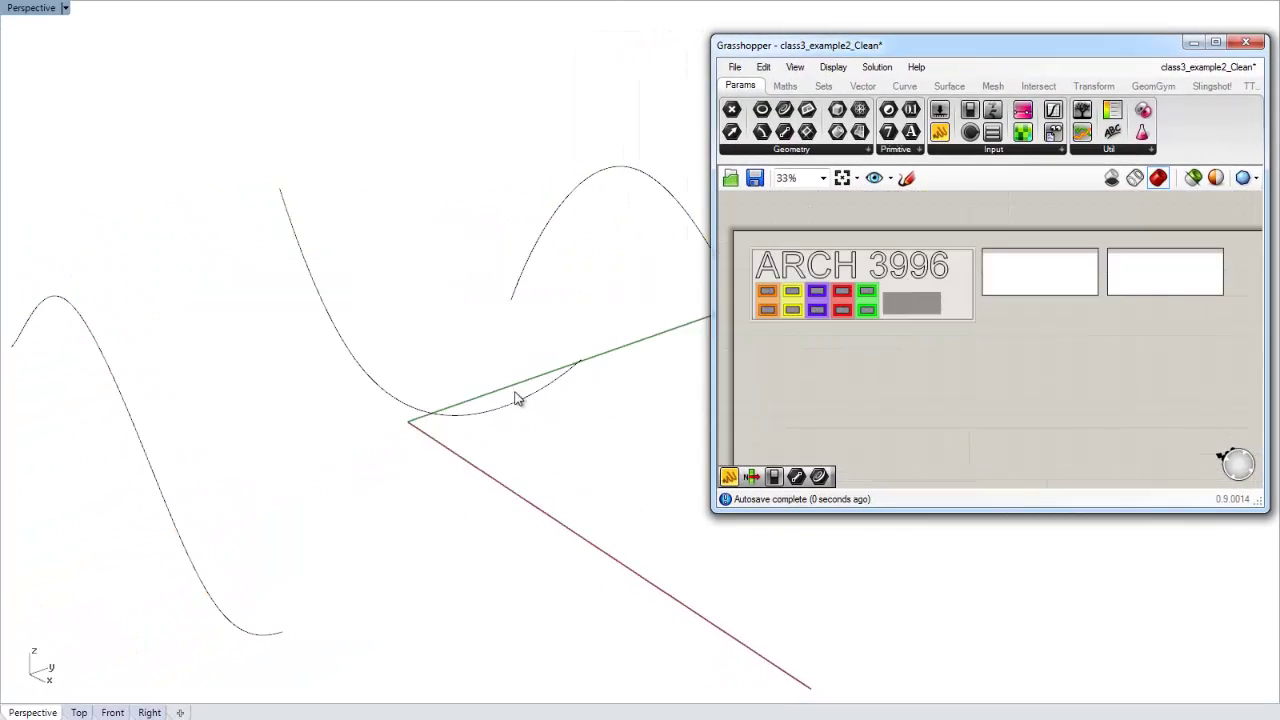
scroll(909, 378, up, 5)
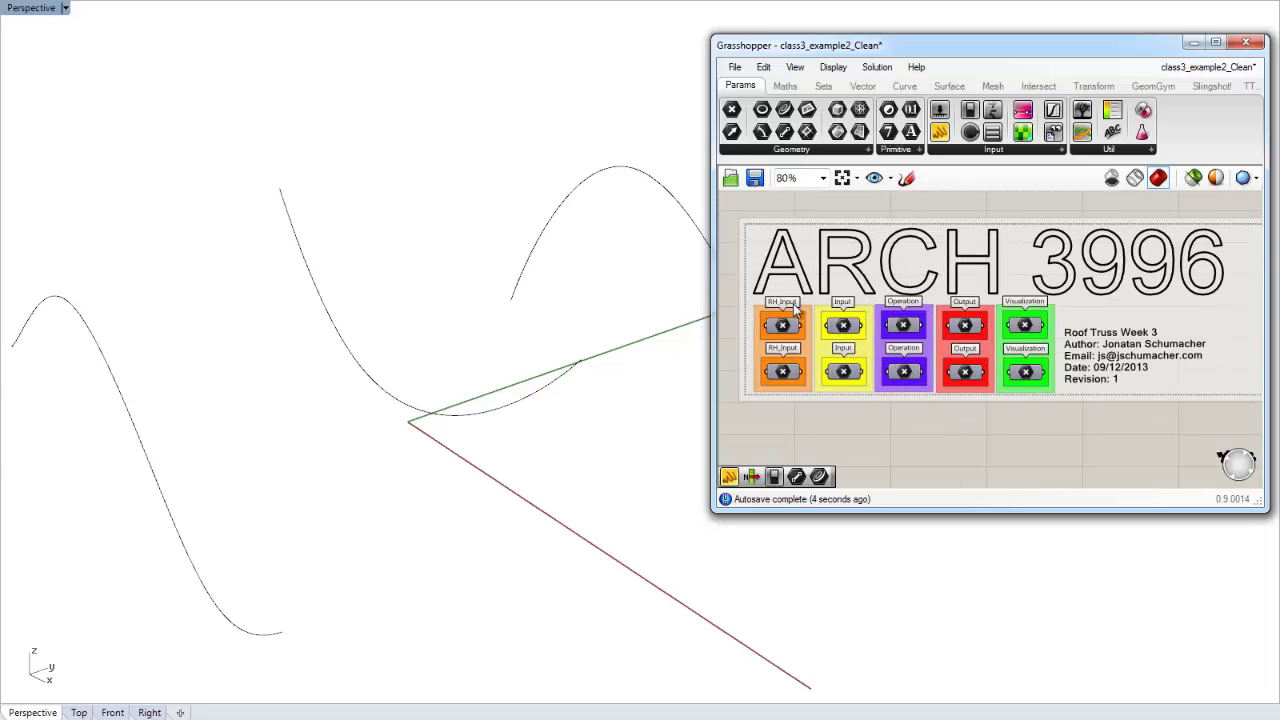
scroll(1145, 358, up, 2)
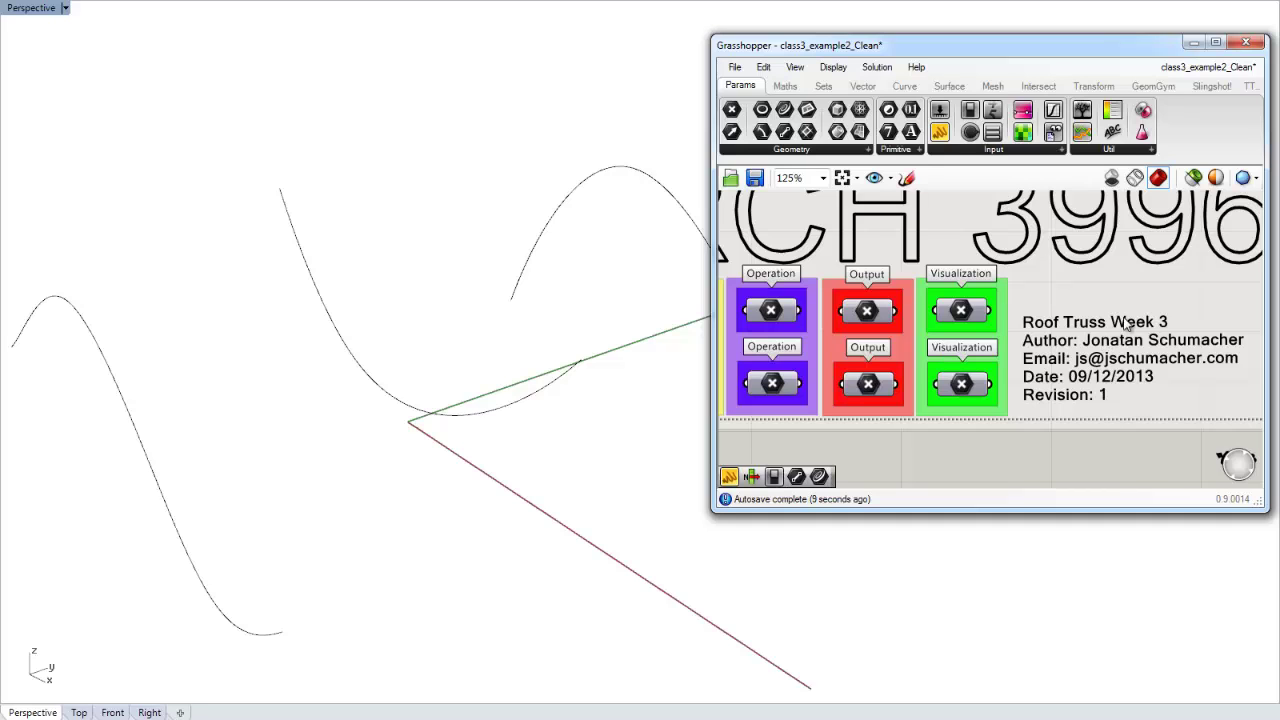
scroll(1122, 392, down, 4)
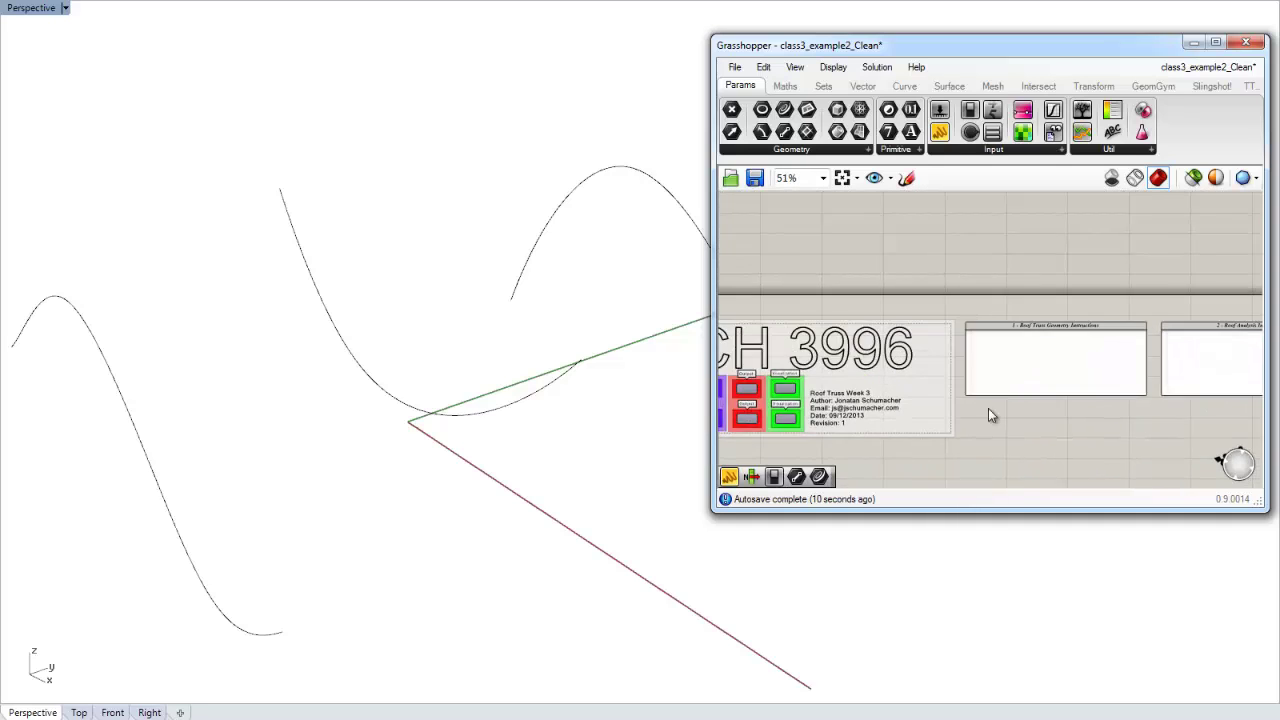
Step: Enlarge the Grasshopper window and read the steps in the Roof Truss Geometry Instructions panel
scroll(1080, 397, up, 3)
scroll(918, 400, up, 2)
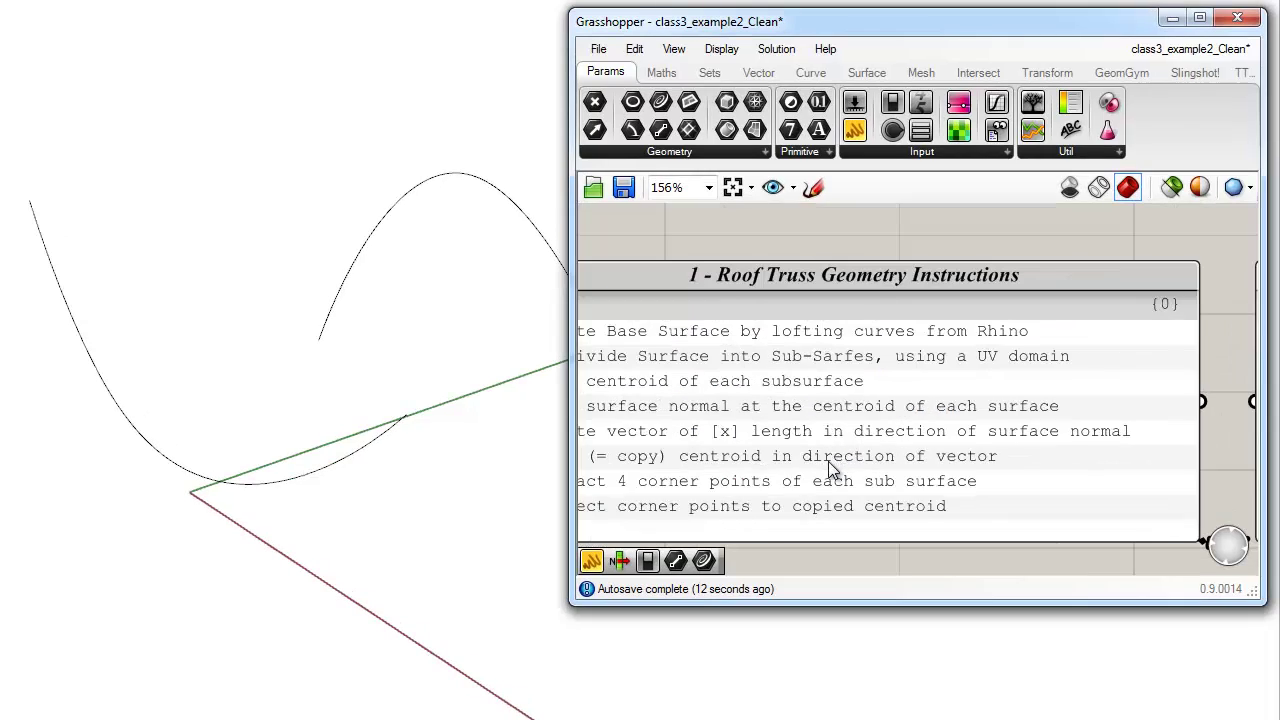
right_drag(828, 470, 868, 454)
drag(577, 607, 309, 710)
scroll(583, 626, up, 1)
right_drag(583, 637, 567, 646)
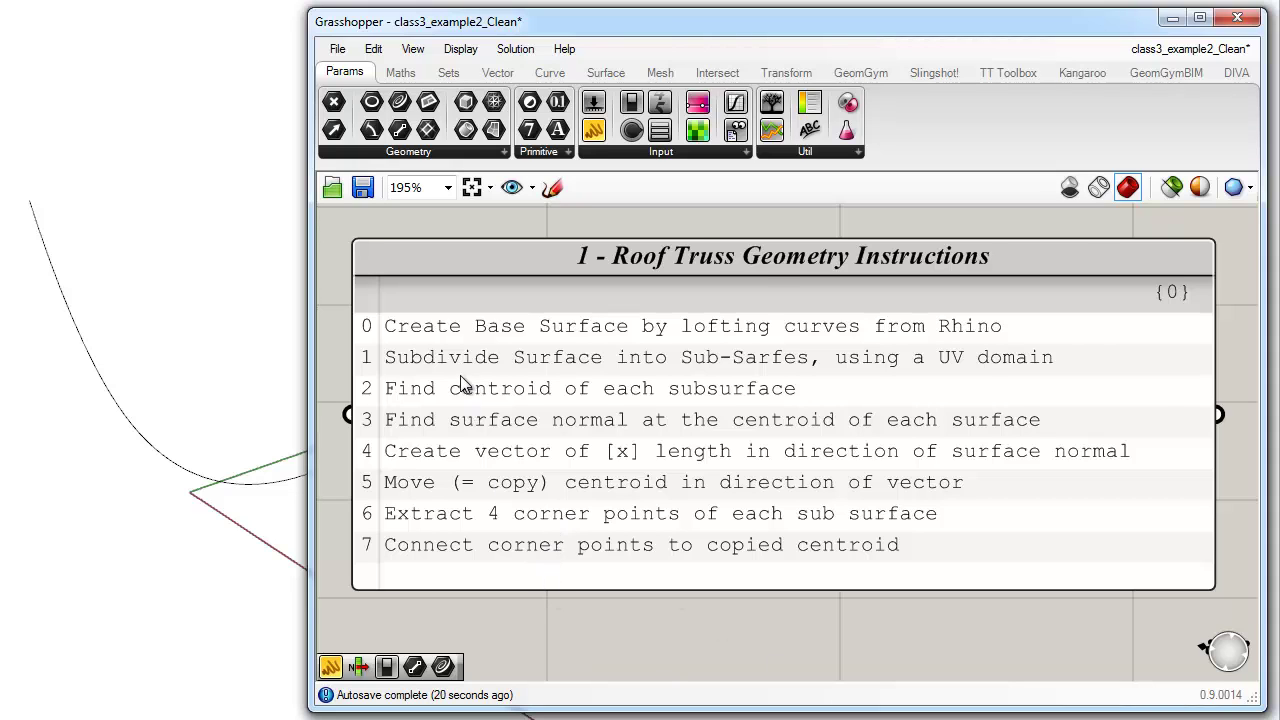
scroll(460, 395, up, 1)
scroll(463, 412, down, 1)
click(463, 415)
scroll(465, 410, down, 3)
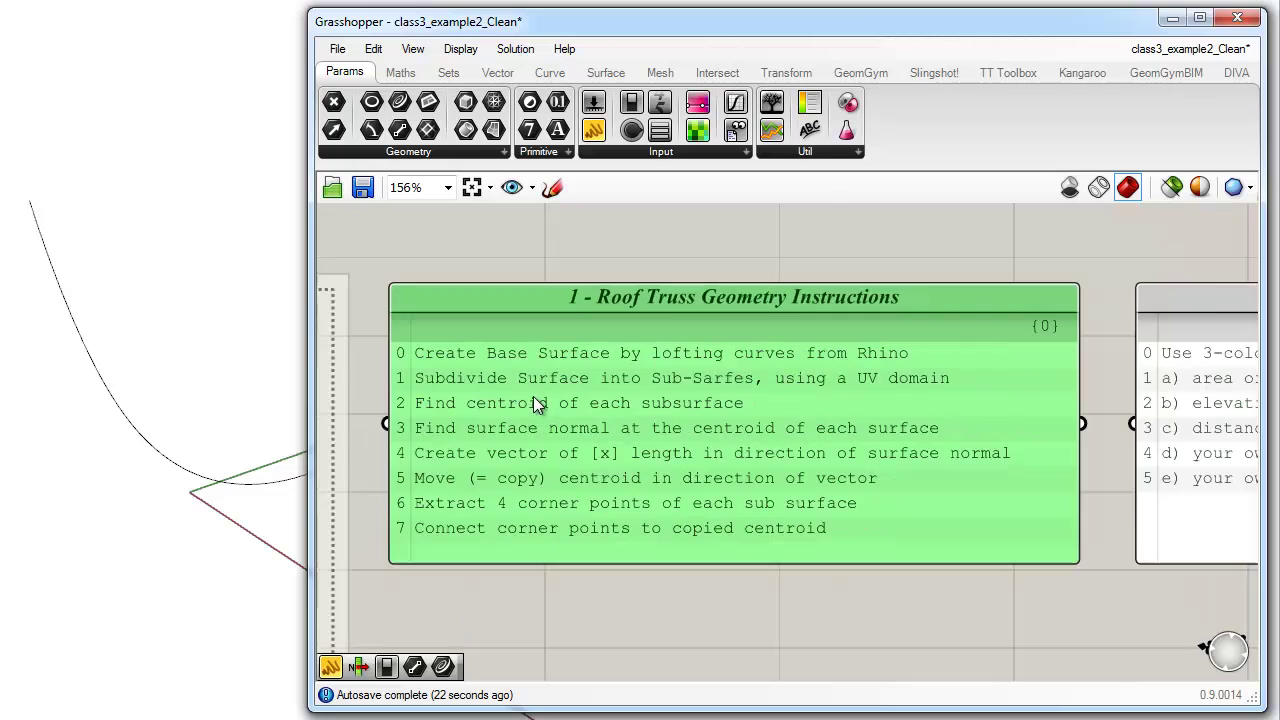
click(1098, 421)
click(965, 564)
scroll(566, 395, up, 2)
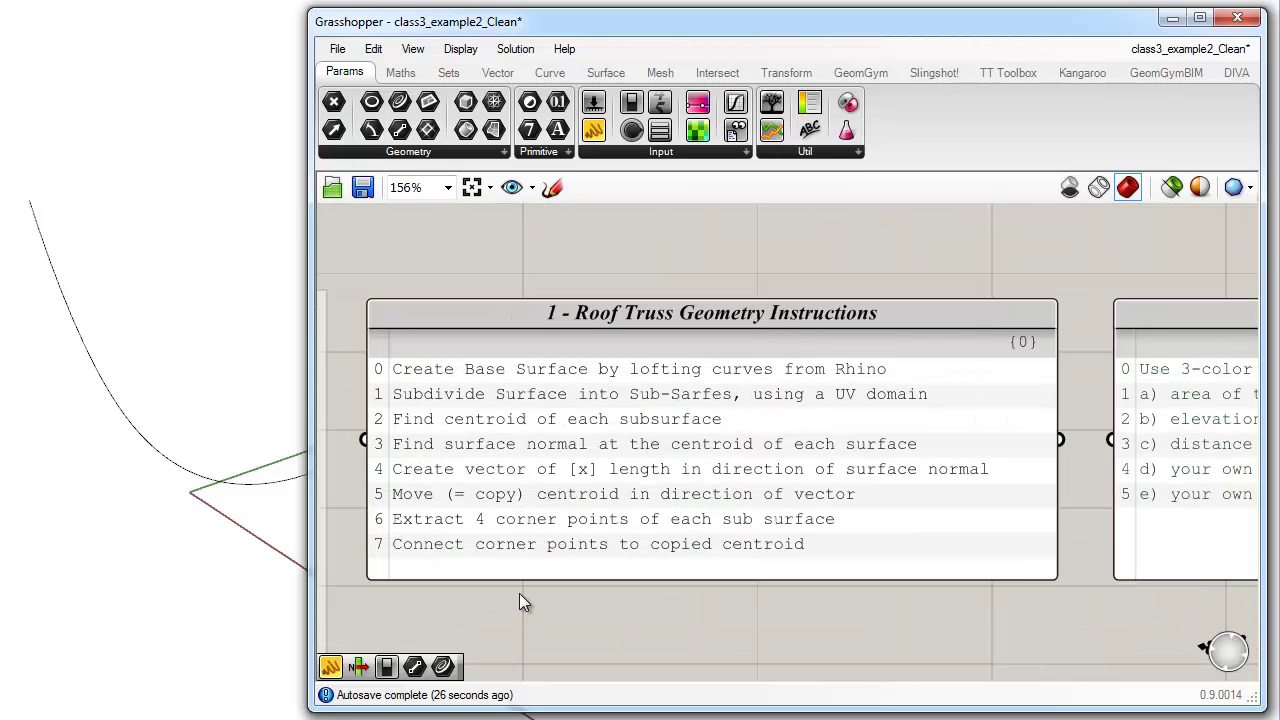
Step: Switch to the class3_example1 definition and bring its surface subdivision components into view
click(1190, 49)
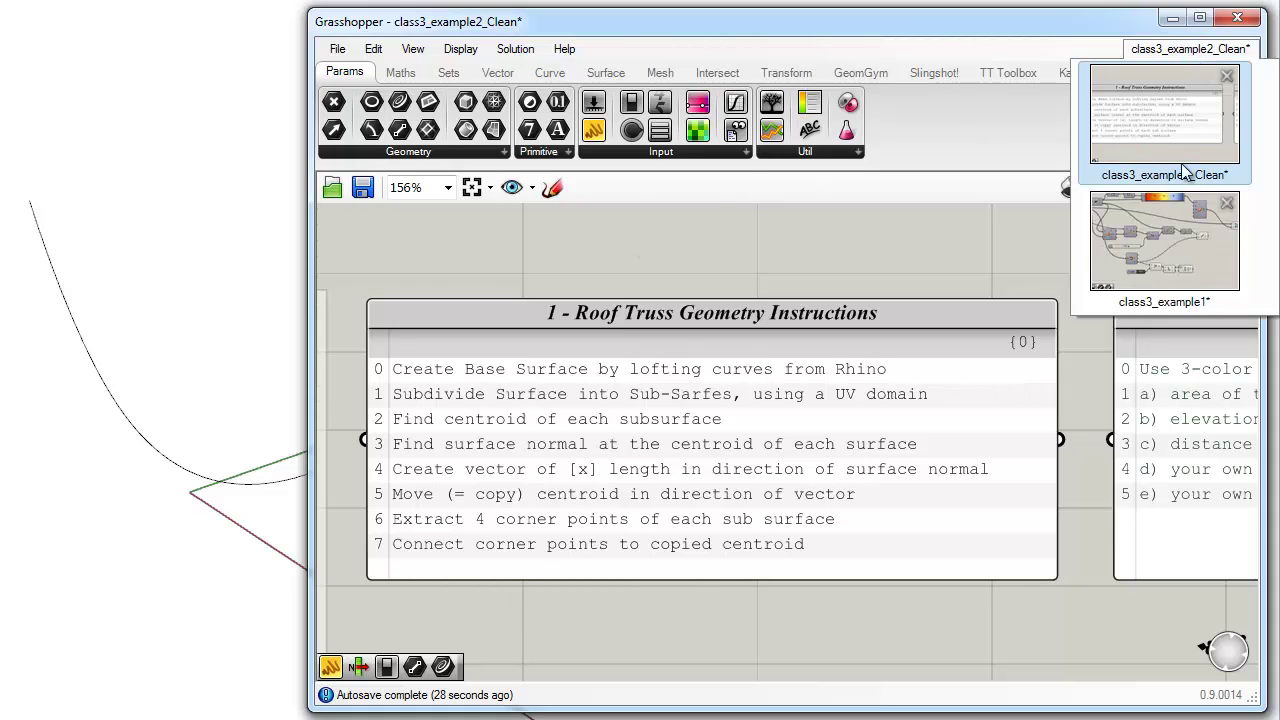
click(1164, 240)
right_drag(563, 320, 737, 414)
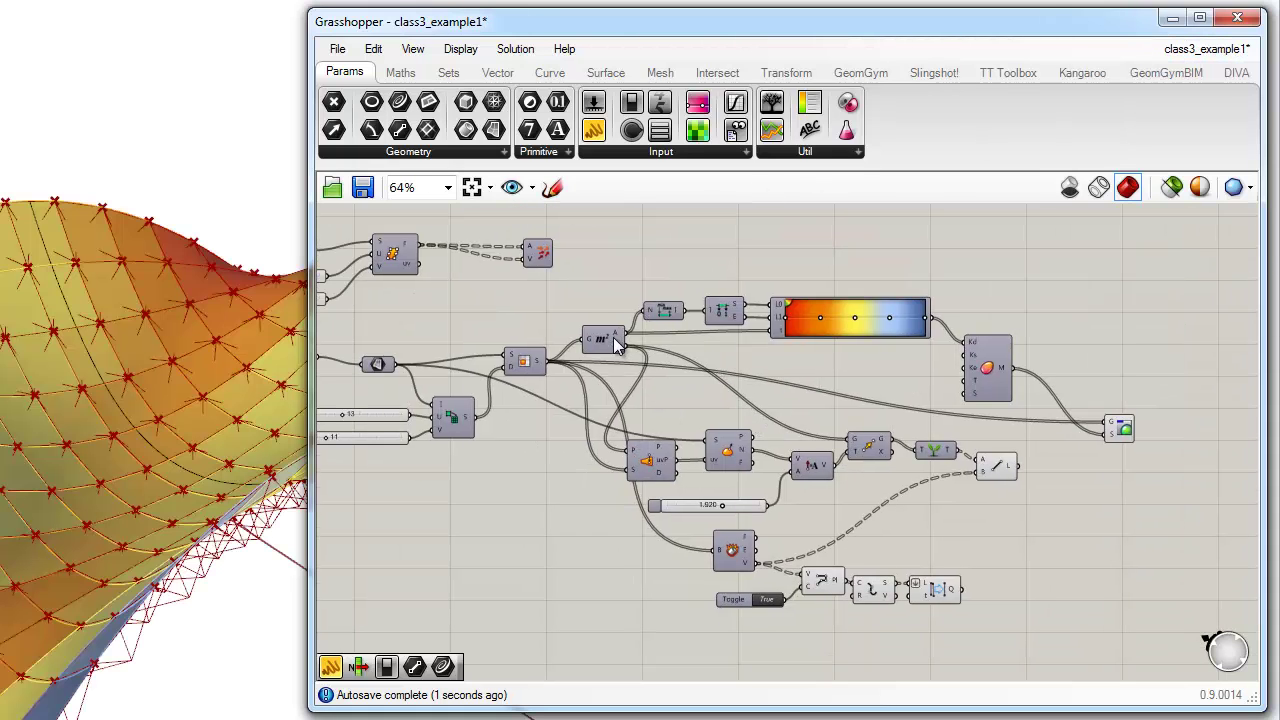
right_drag(614, 338, 737, 382)
right_drag(414, 376, 486, 411)
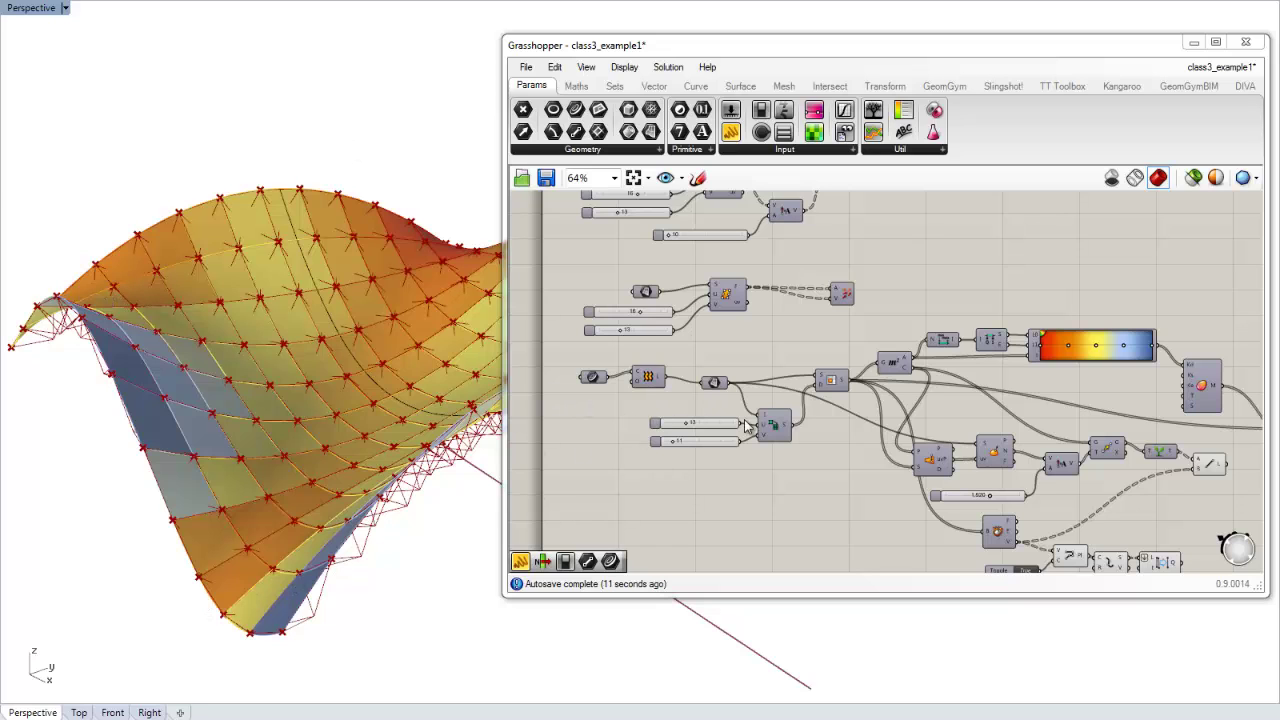
Step: Shift the domain-dividing component and the sub-surface component it feeds slightly on the canvas
click(764, 450)
scroll(774, 415, up, 3)
drag(774, 432, 773, 420)
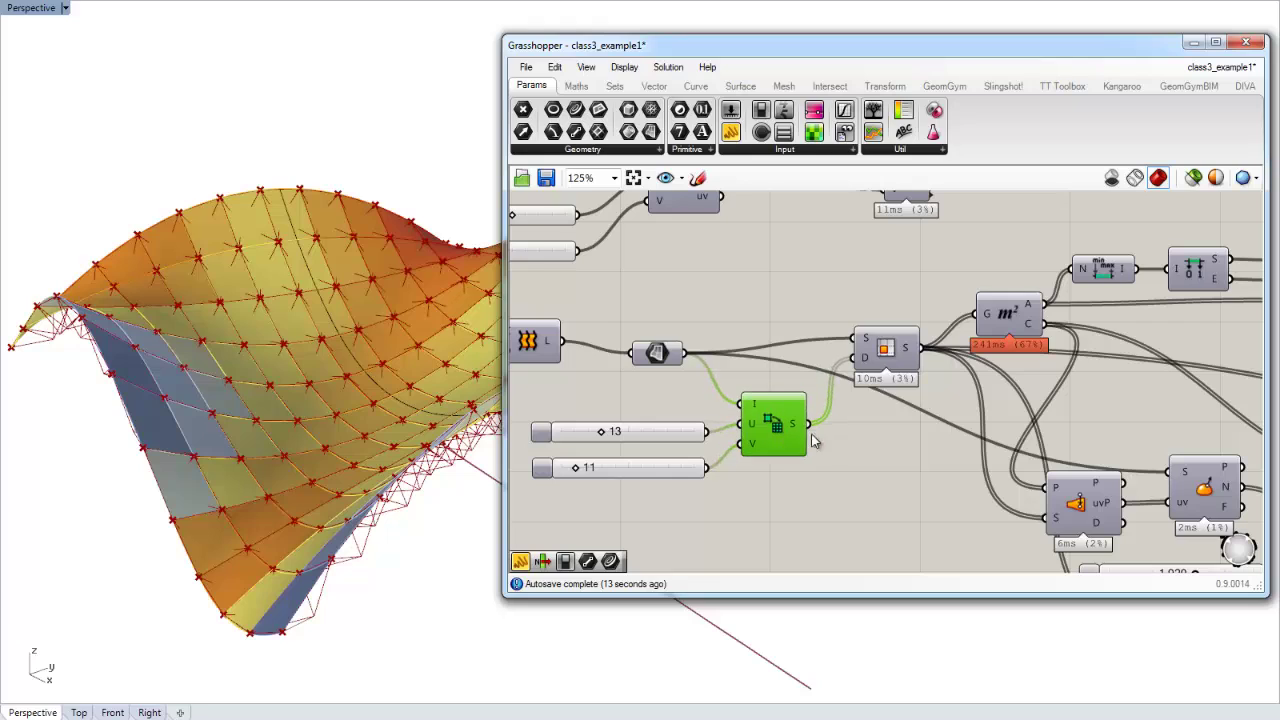
click(833, 437)
drag(884, 364, 876, 360)
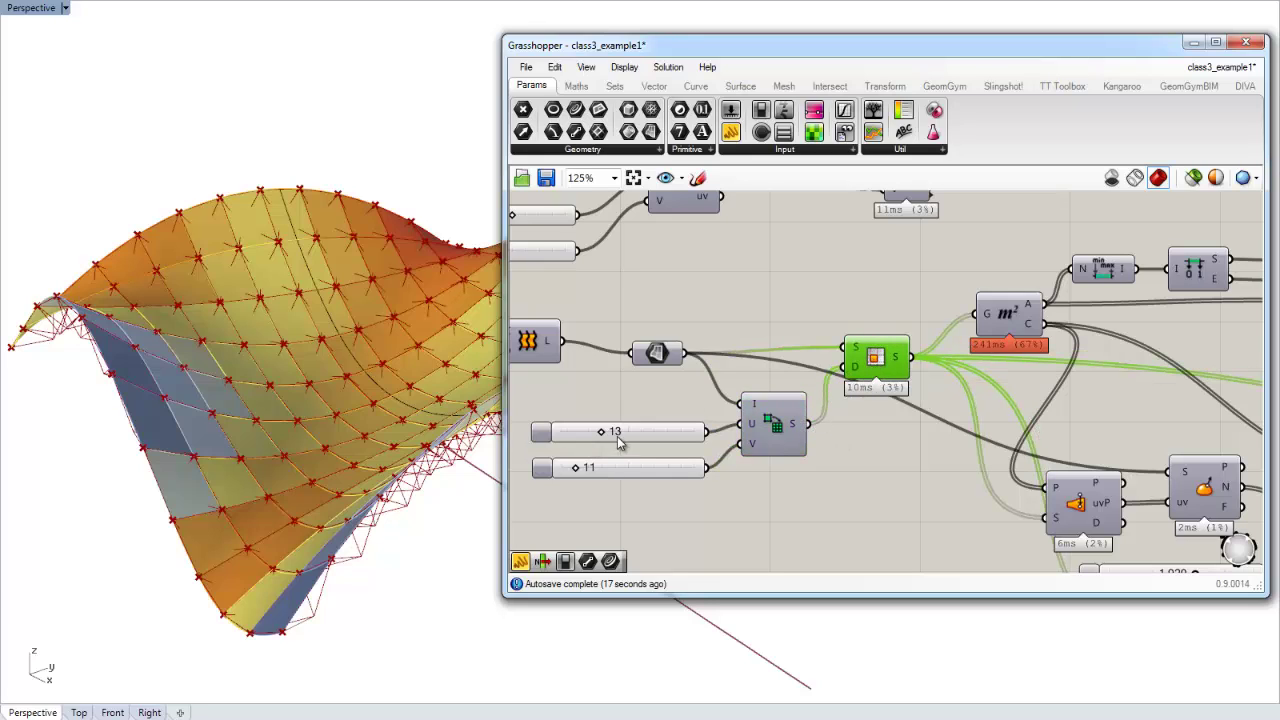
right_drag(618, 443, 662, 449)
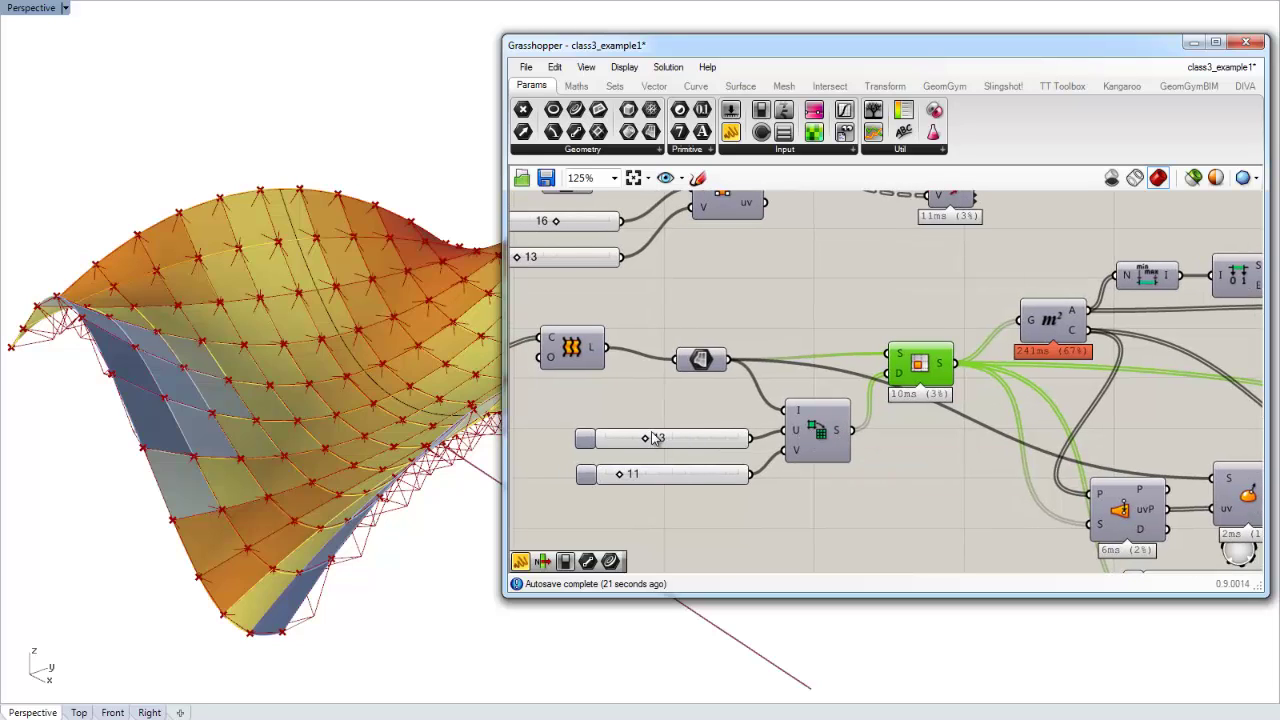
Step: Set the roof surface subdivision to 20 in the U direction and 10 in the V direction
right_drag(318, 596, 282, 410)
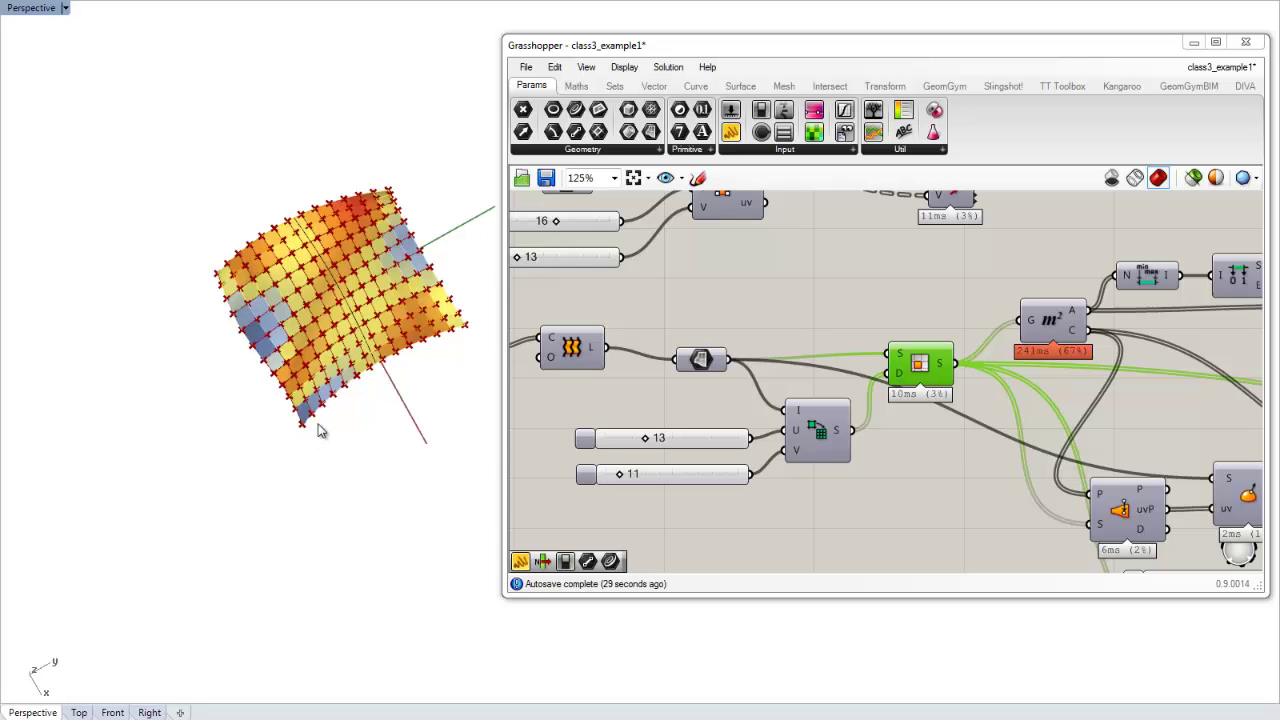
right_drag(651, 454, 657, 466)
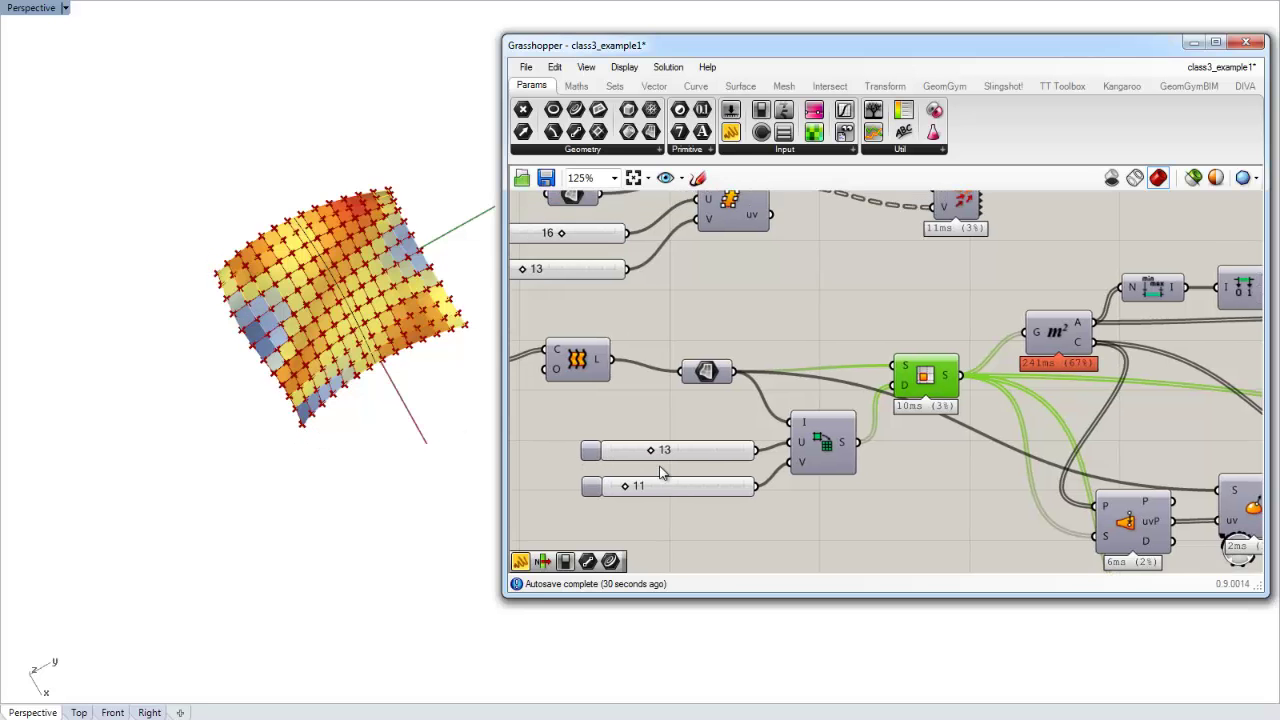
scroll(652, 455, up, 2)
drag(652, 452, 707, 449)
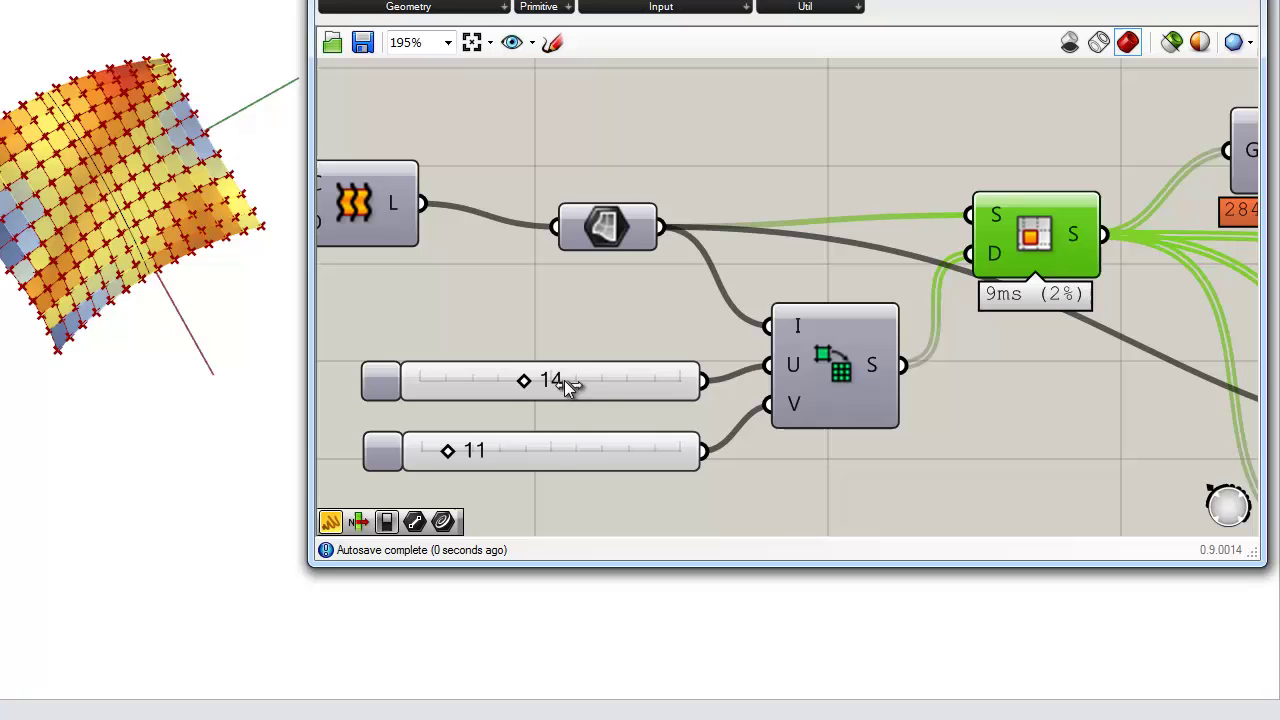
drag(564, 380, 653, 386)
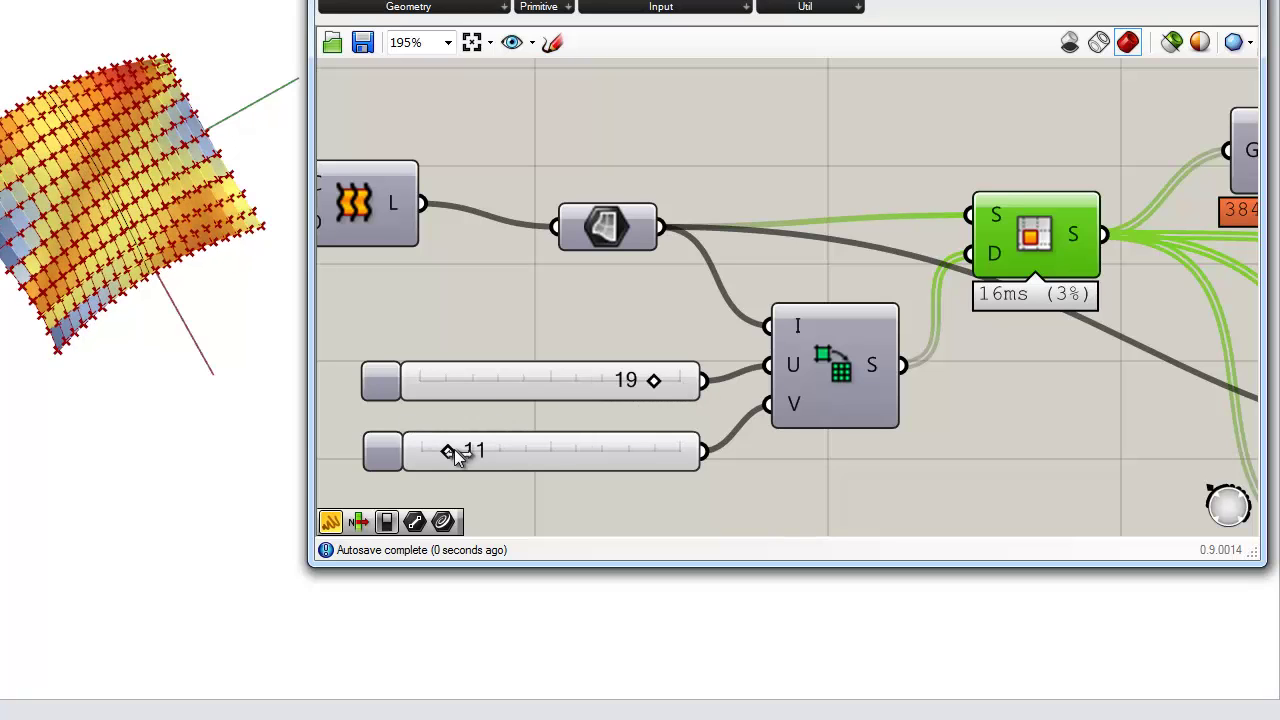
mouse_move(443, 454)
mouse_down()
mouse_move(374, 451)
mouse_move(492, 458)
mouse_move(496, 495)
mouse_move(446, 475)
mouse_up()
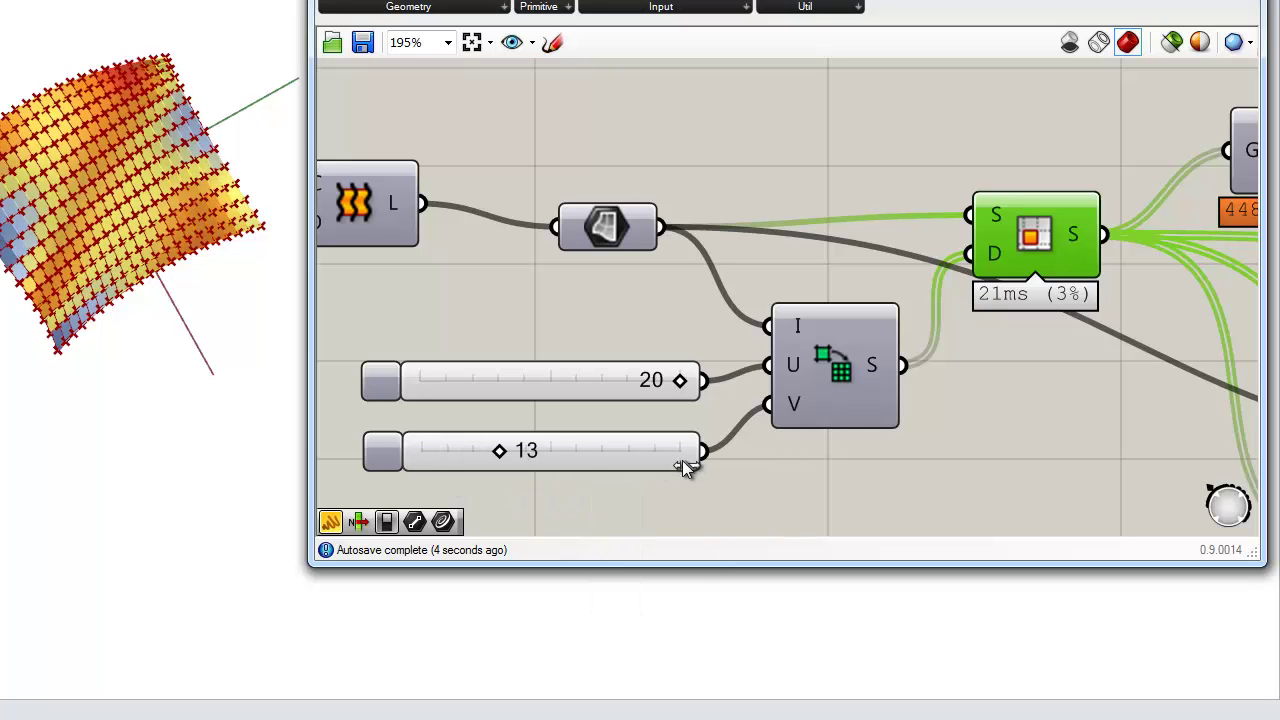
drag(674, 467, 575, 463)
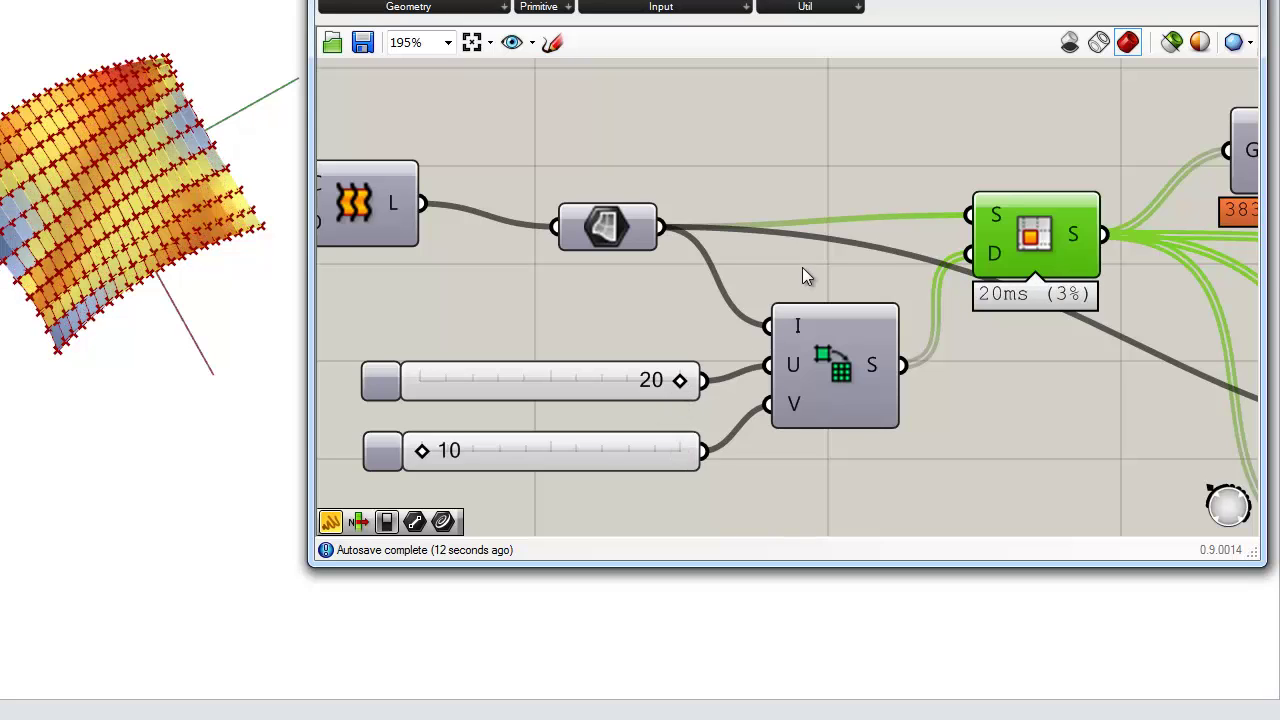
Step: Inspect the list of surfaces output by the sub-surface component, leaving nothing selected
right_drag(804, 270, 636, 325)
mouse_move(884, 298)
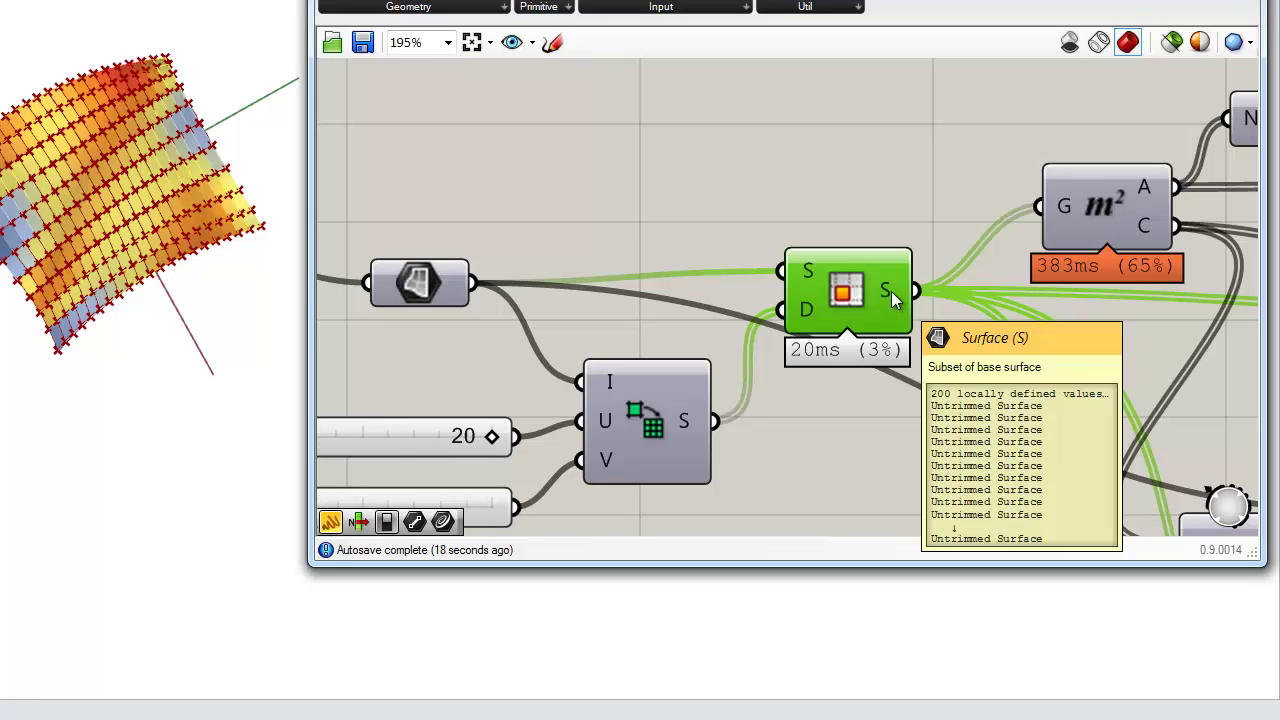
right_drag(853, 285, 699, 303)
click(805, 243)
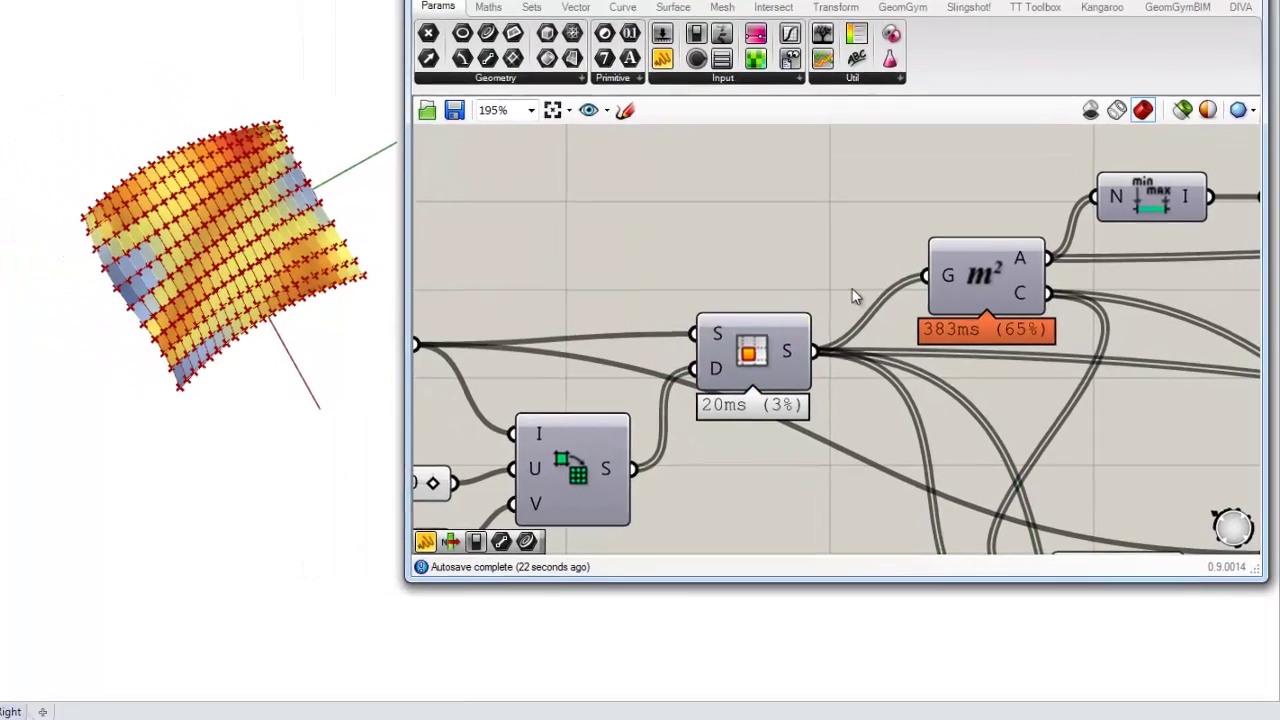
Step: Reposition the Area component, turn on its preview and inspect its Centroid output
right_drag(853, 290, 638, 200)
scroll(673, 282, down, 1)
drag(760, 278, 747, 313)
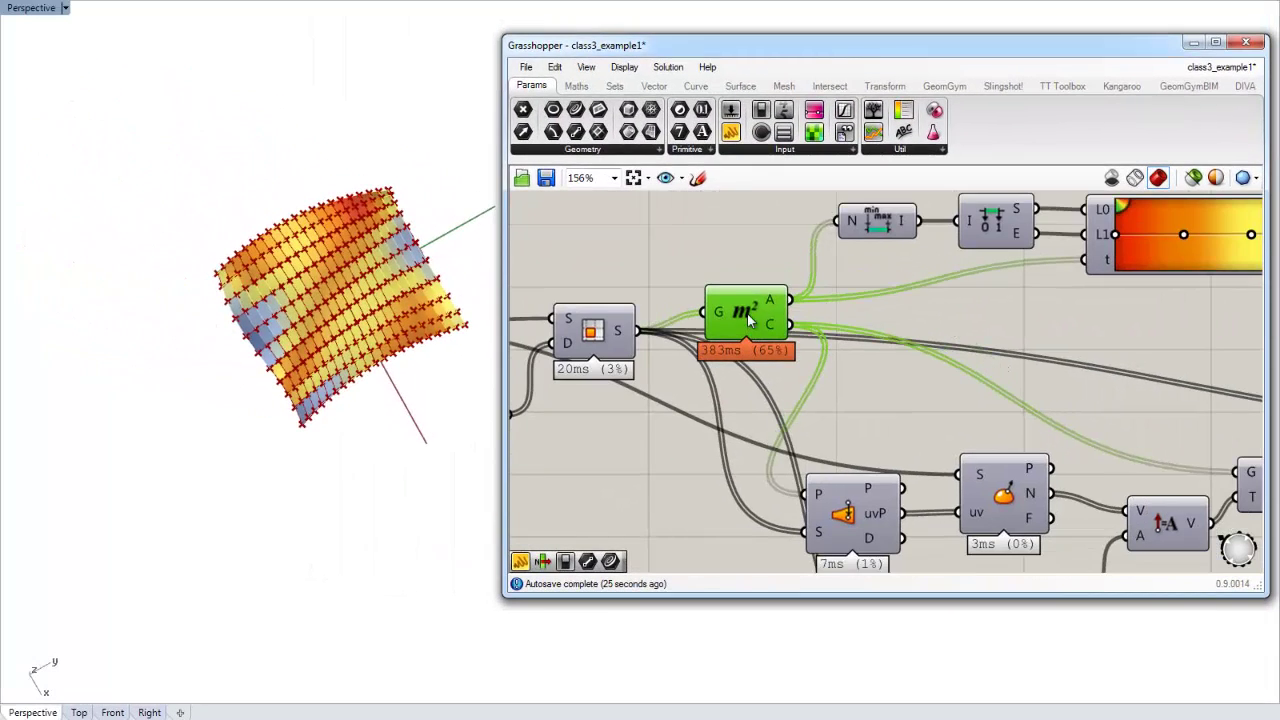
right_click(752, 306)
click(788, 345)
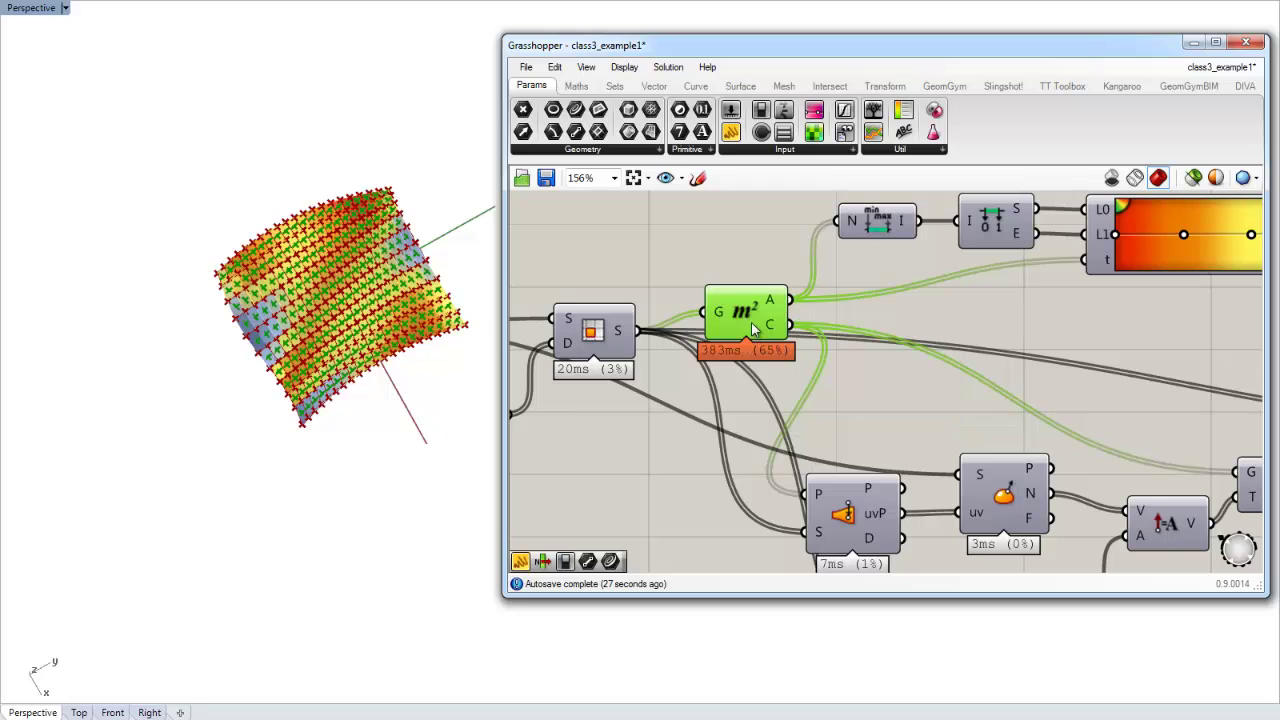
drag(772, 333, 765, 325)
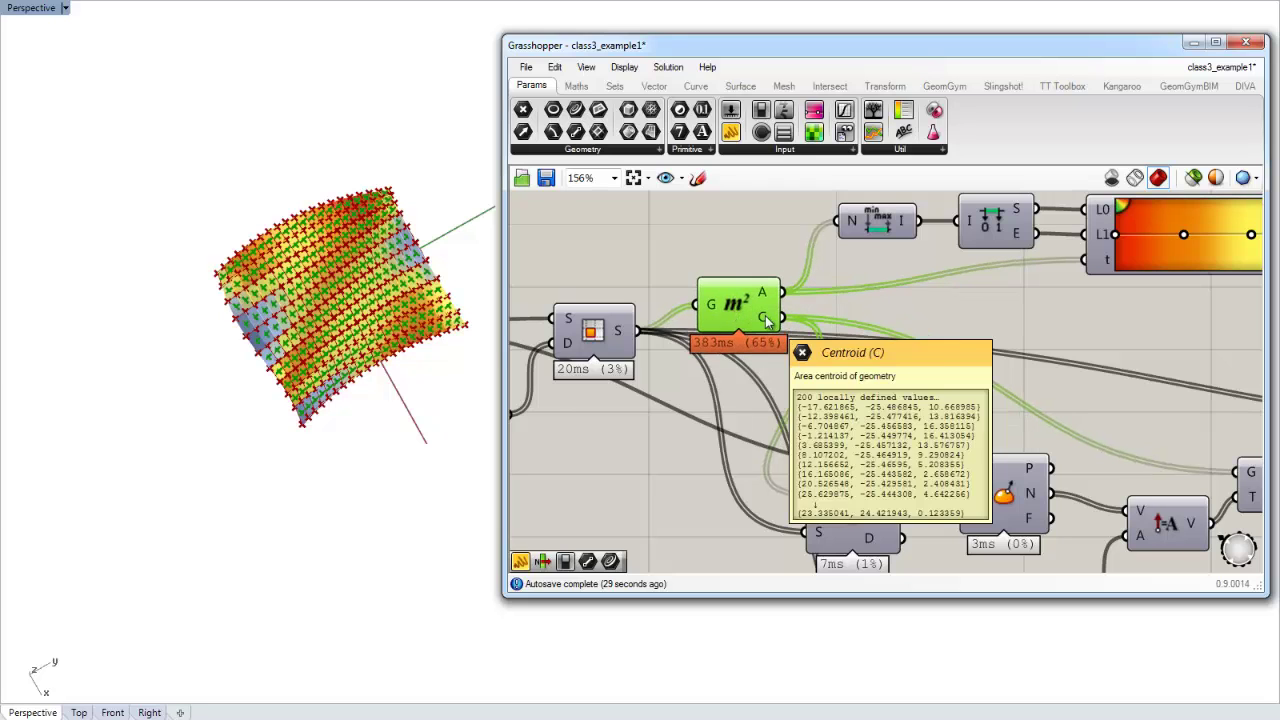
click(766, 458)
Step: Examine the panel centroids and the truss geometry at the roof corner up close, then deselect the Area component
right_drag(738, 414, 716, 318)
right_drag(404, 338, 307, 367)
scroll(307, 370, up, 8)
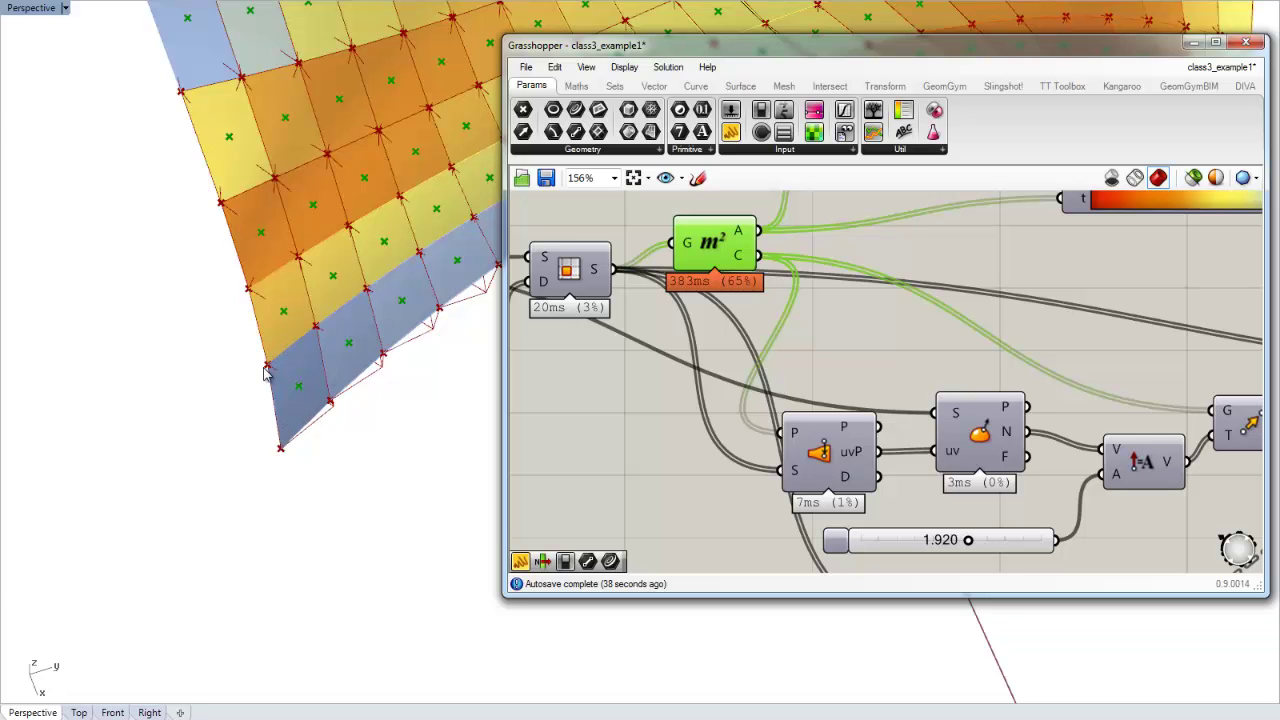
scroll(300, 390, down, 8)
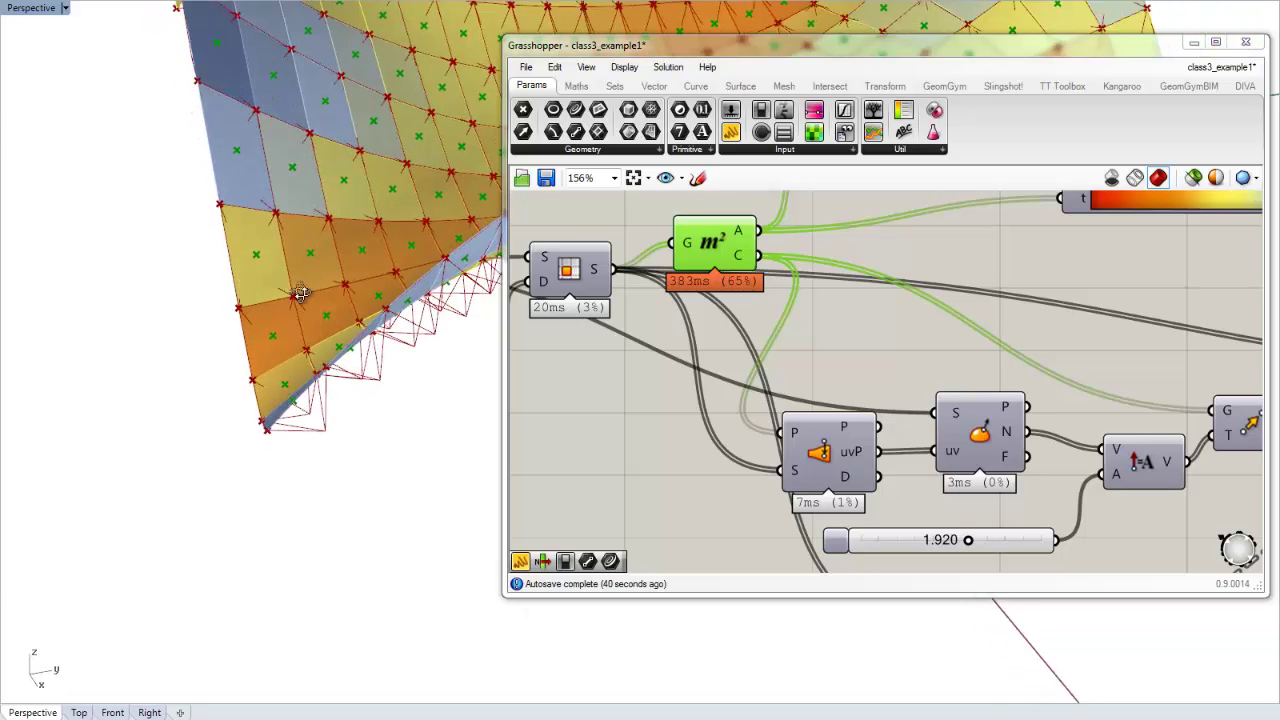
scroll(288, 410, up, 6)
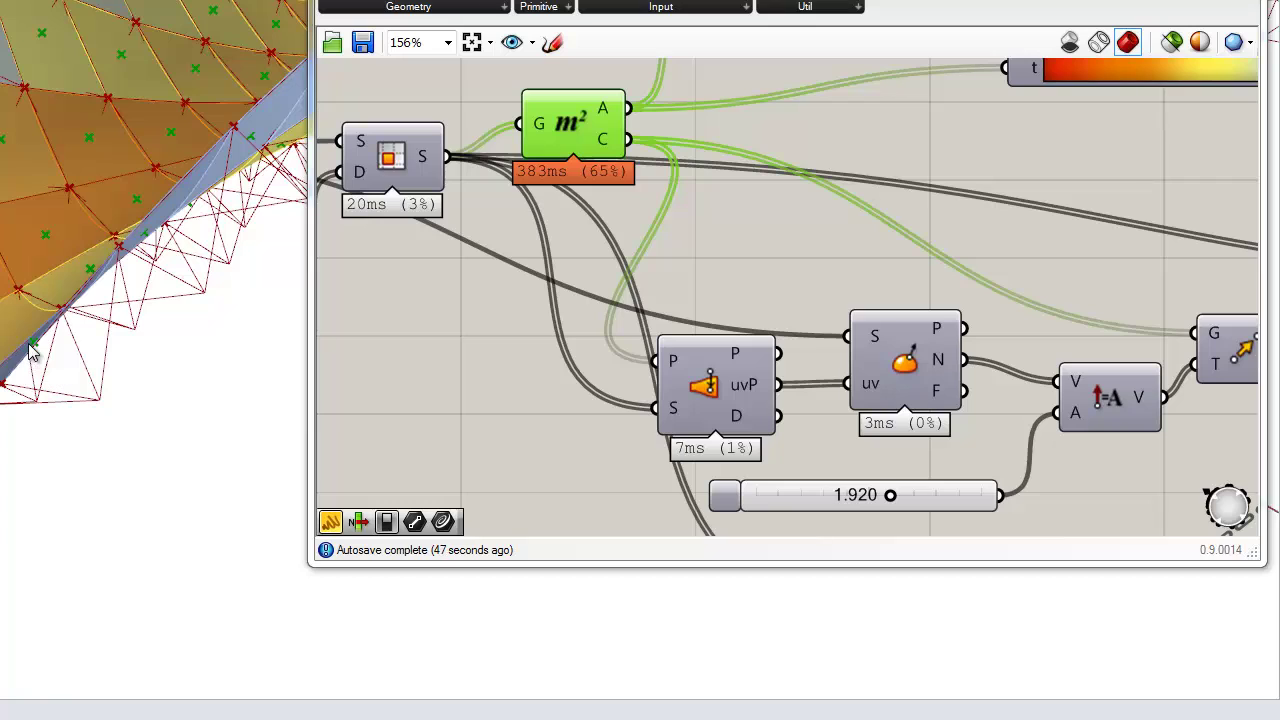
click(686, 300)
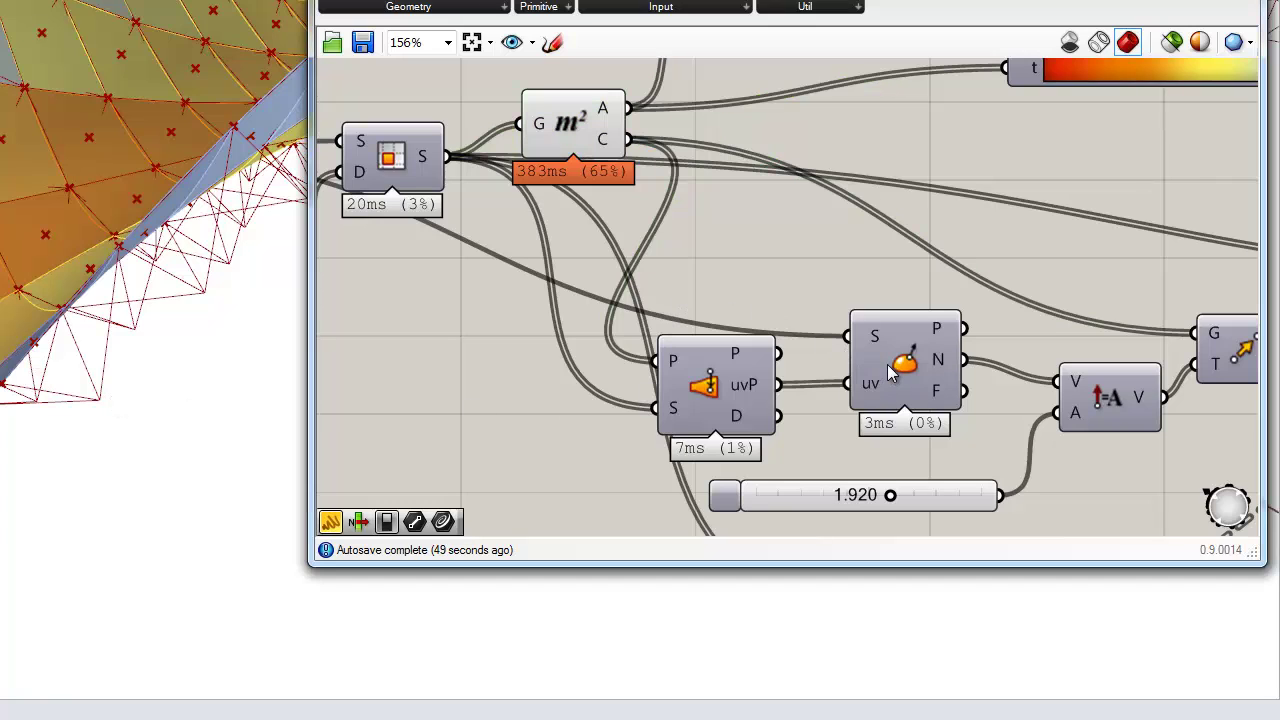
Step: Move the Evaluate Surface component slightly away from the amplitude slider and check its normal output against the Area component
drag(900, 368, 876, 344)
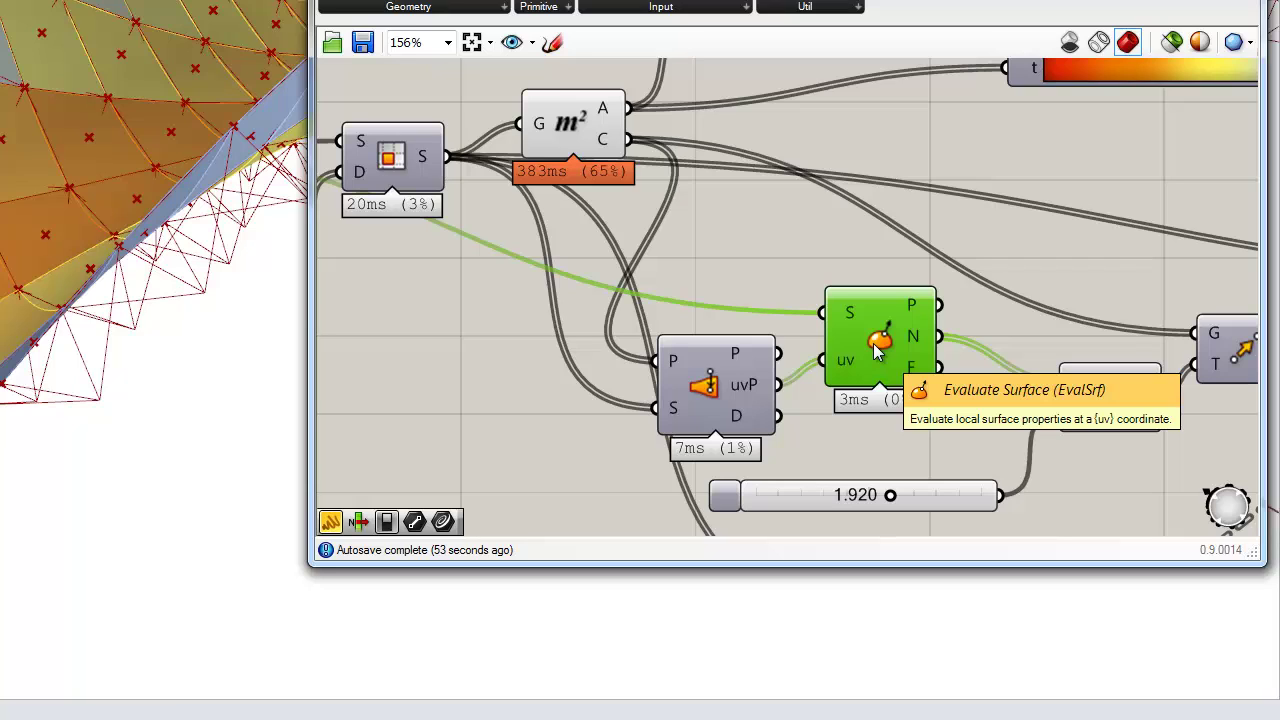
mouse_move(918, 337)
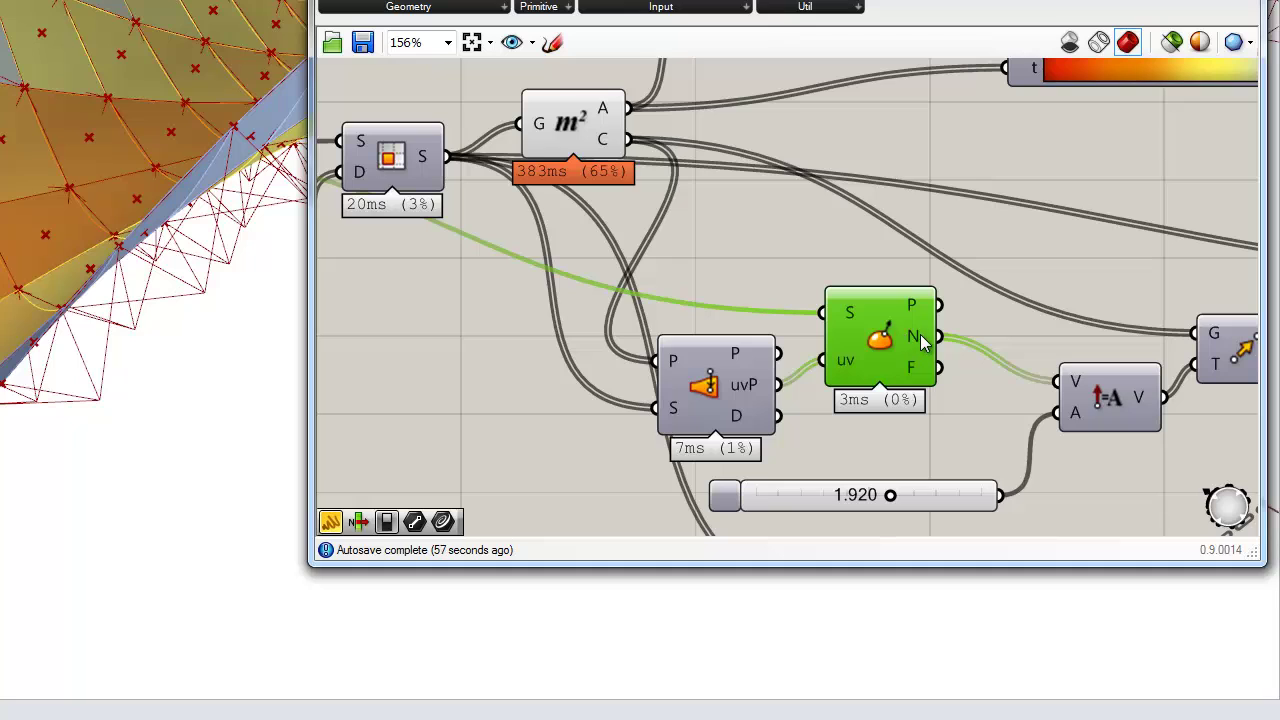
click(569, 123)
click(685, 224)
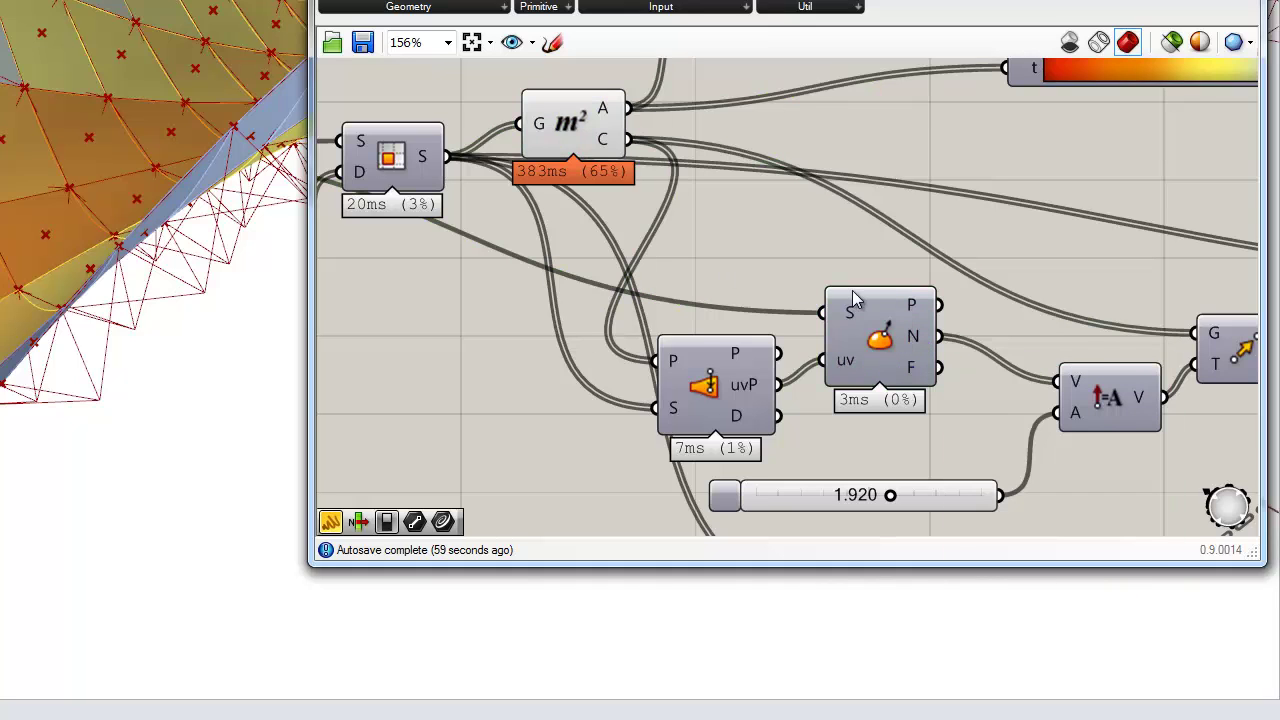
Step: Reposition the Amplitude component and its 1.920 slider so the slider sits farther from the amplitude input
right_drag(922, 354, 792, 277)
drag(963, 326, 943, 331)
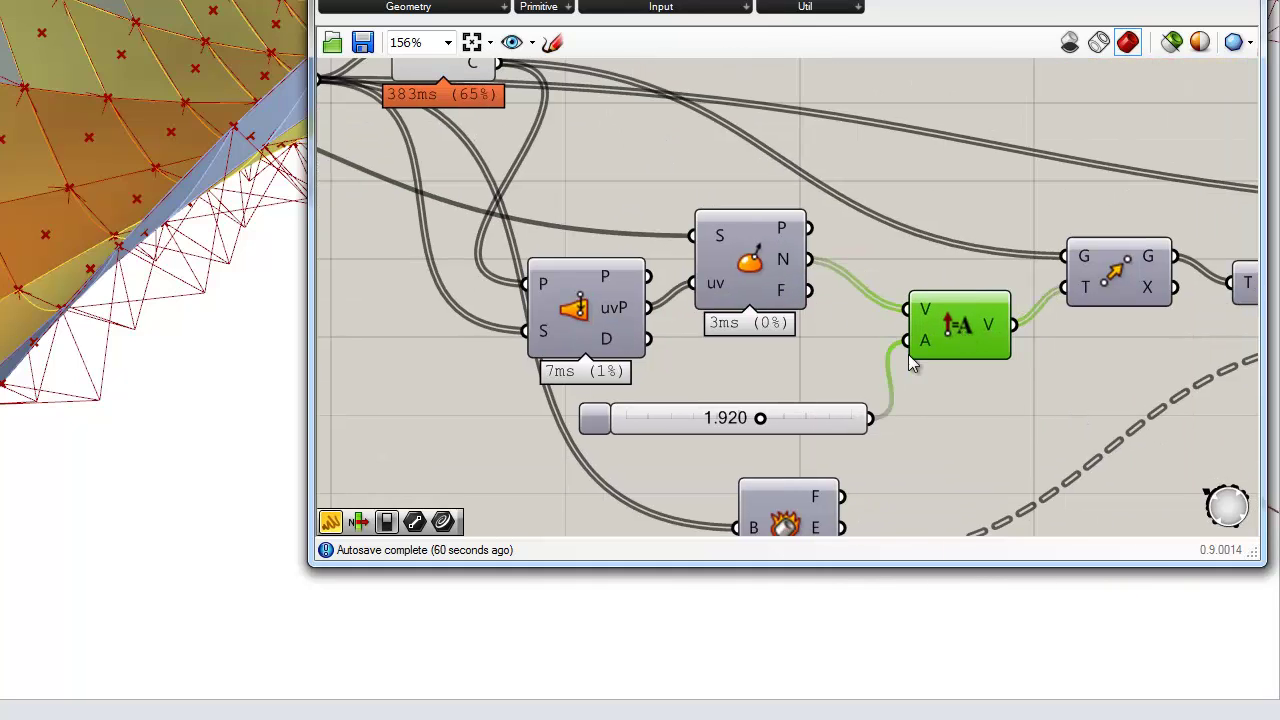
drag(824, 420, 779, 415)
drag(893, 357, 931, 340)
click(864, 348)
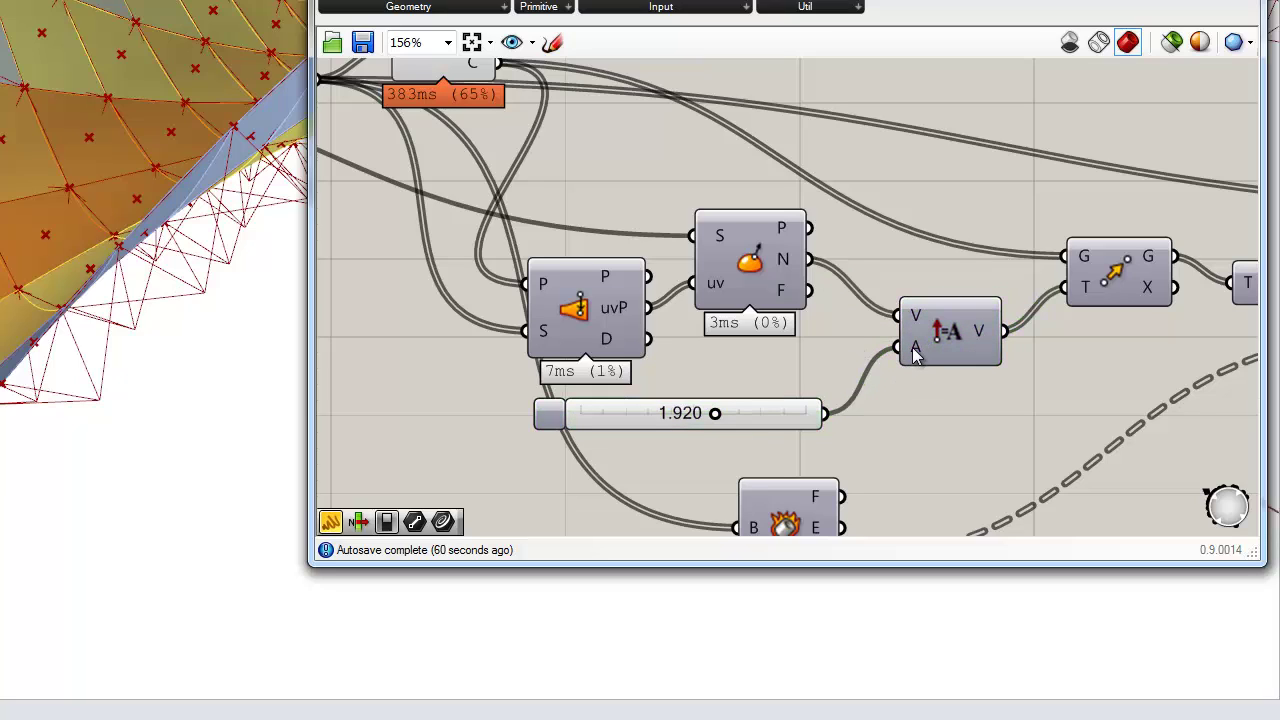
Step: Set the Amplitude slider to 2.276 and turn on the preview of the Move component
drag(714, 413, 718, 414)
right_drag(1041, 362, 896, 386)
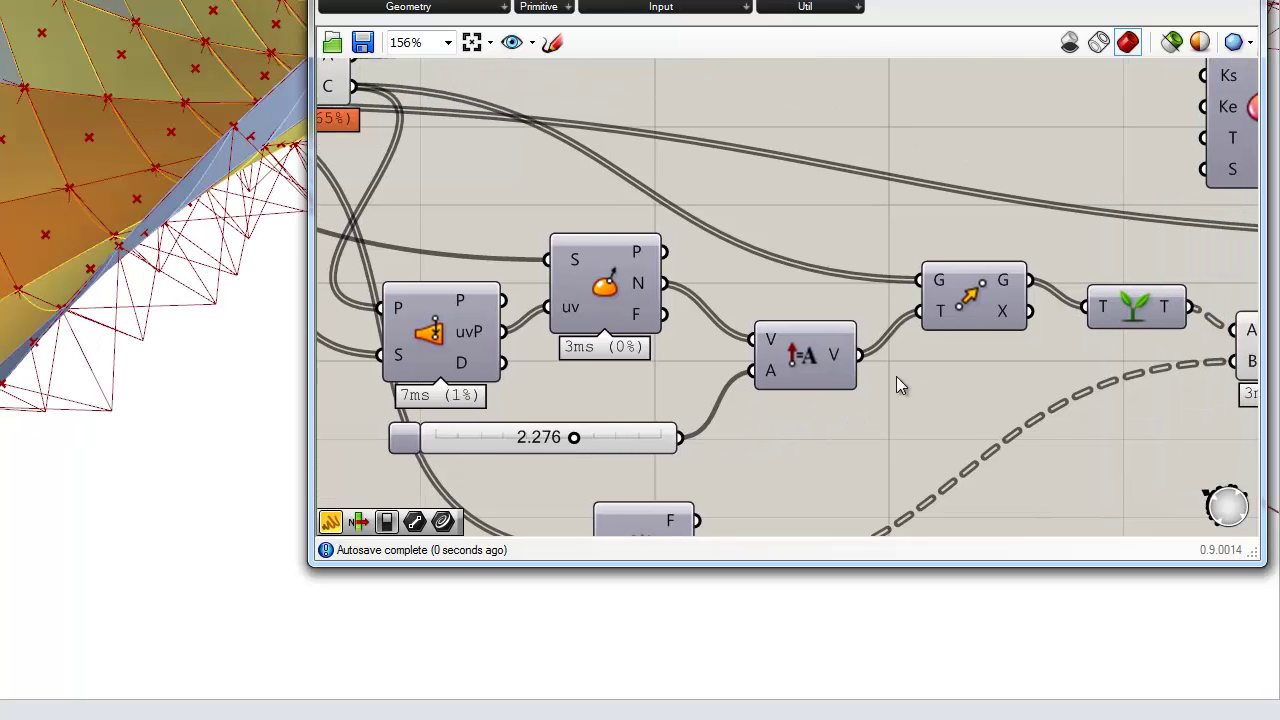
click(967, 308)
right_click(973, 300)
click(1014, 340)
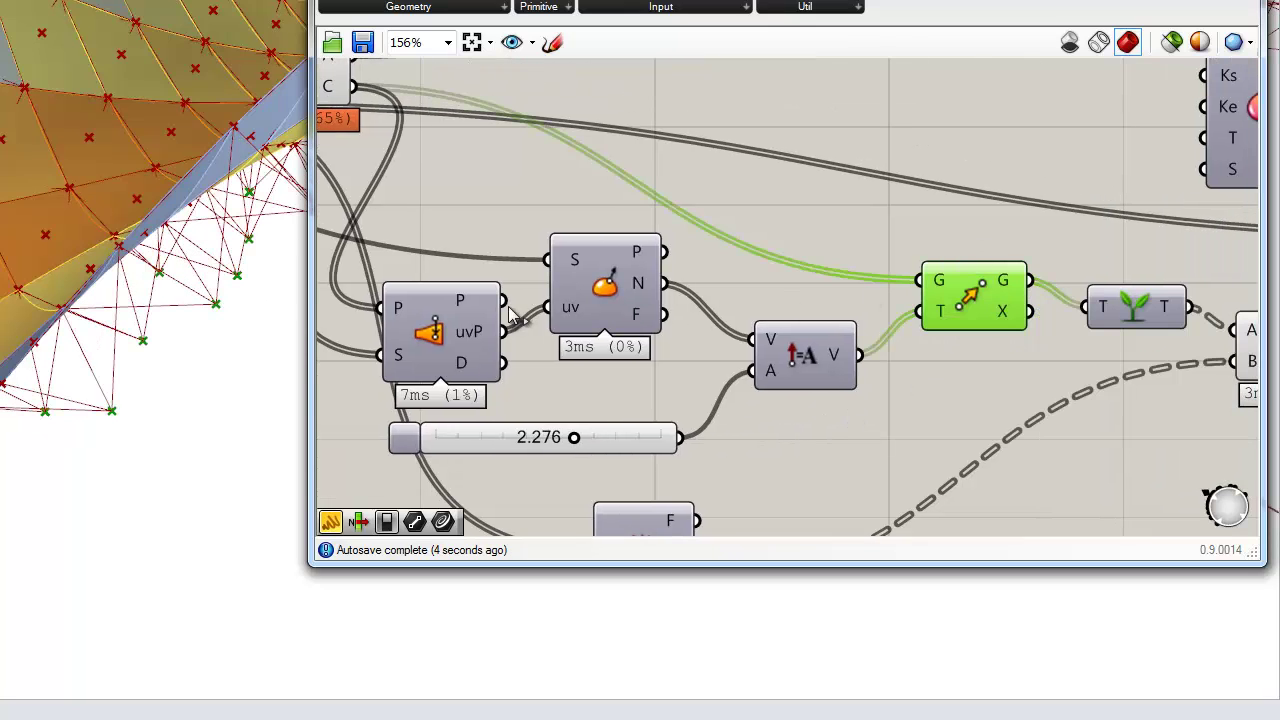
Step: Trace the Move component back to the Area centroids and examine the moved points at the roof corner
right_drag(717, 300, 774, 329)
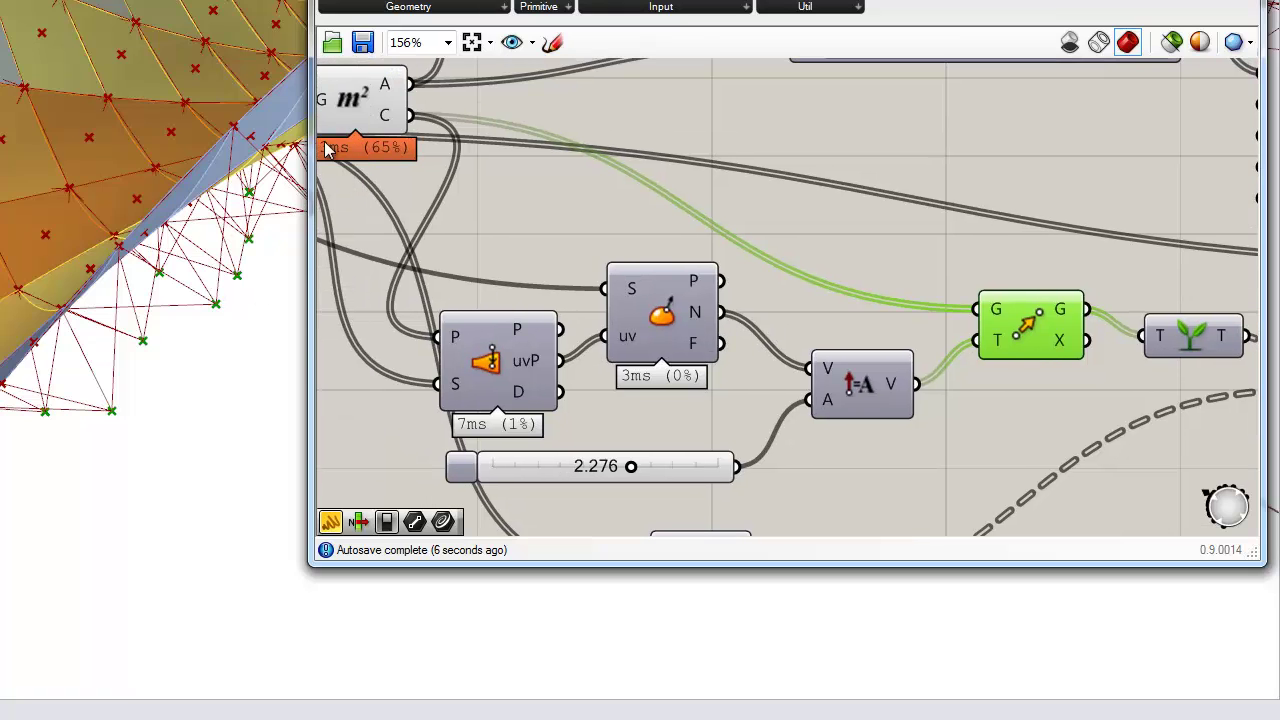
click(336, 126)
click(1009, 338)
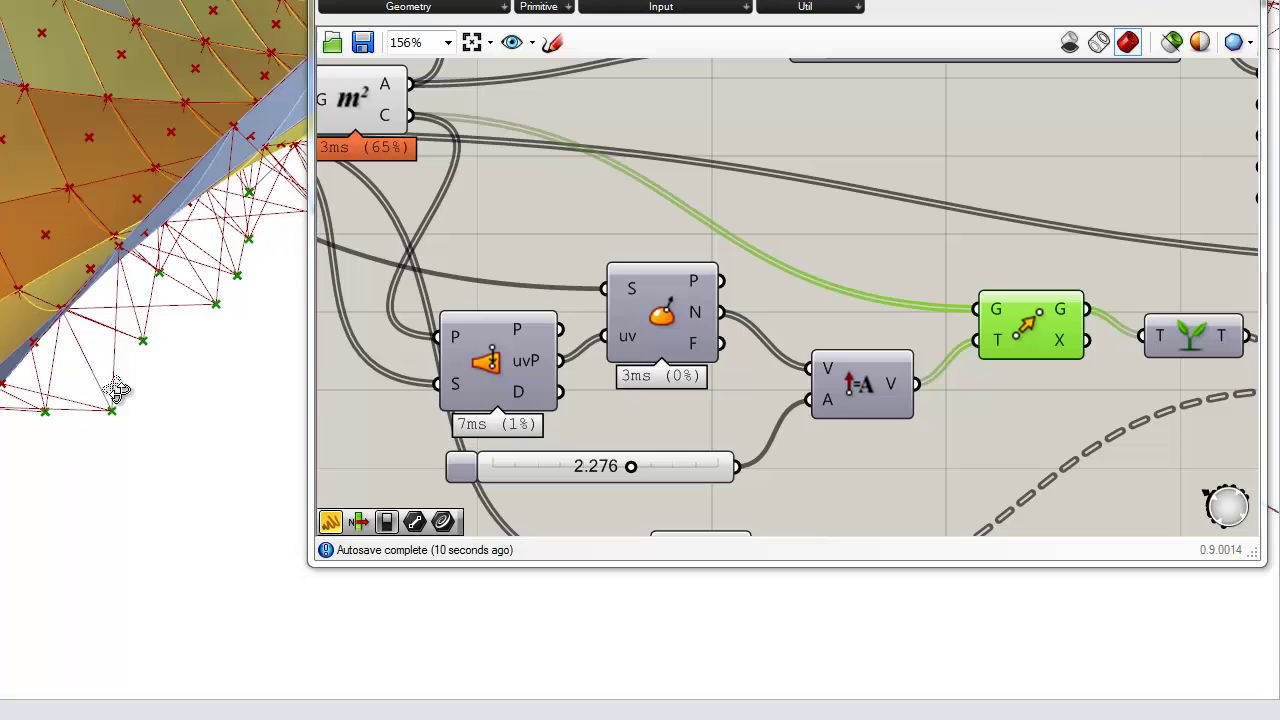
right_drag(120, 386, 70, 418)
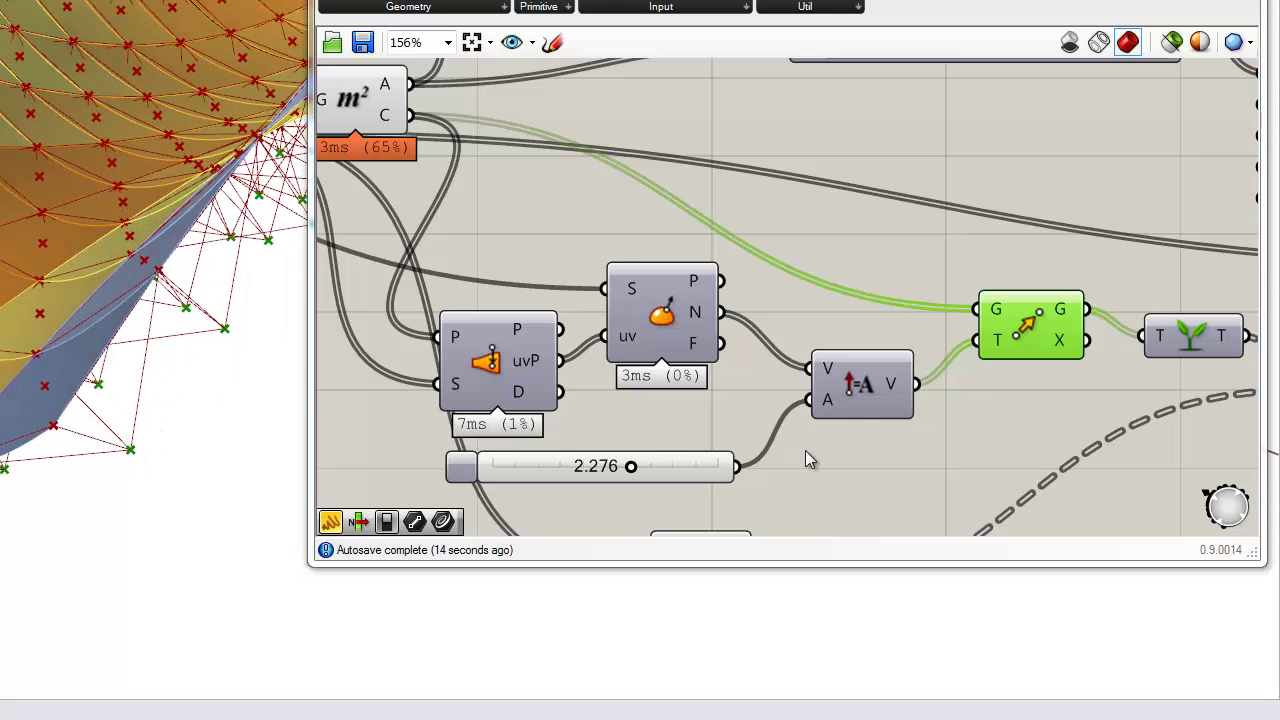
right_drag(808, 277, 530, 217)
right_drag(74, 408, 168, 427)
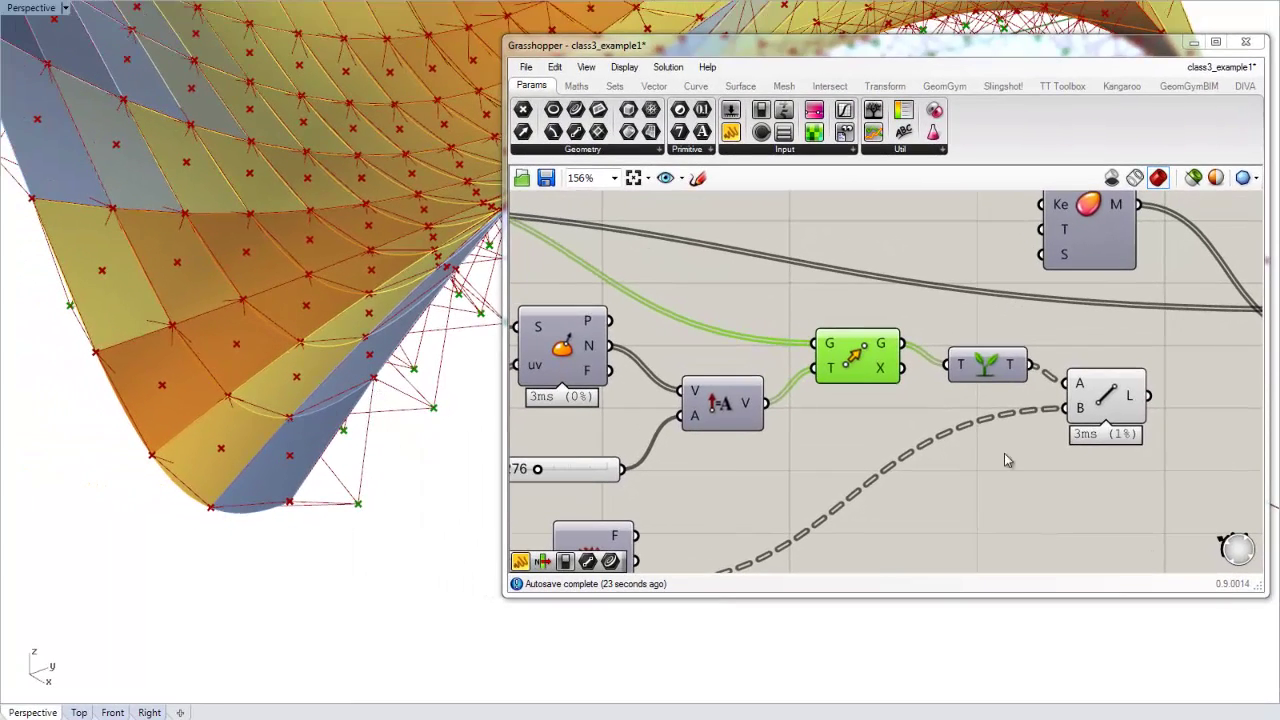
Step: Select the Line component and its Deconstruct Brep source in turn, and inspect the brep's vertices output
click(1118, 408)
scroll(1090, 395, down, 2)
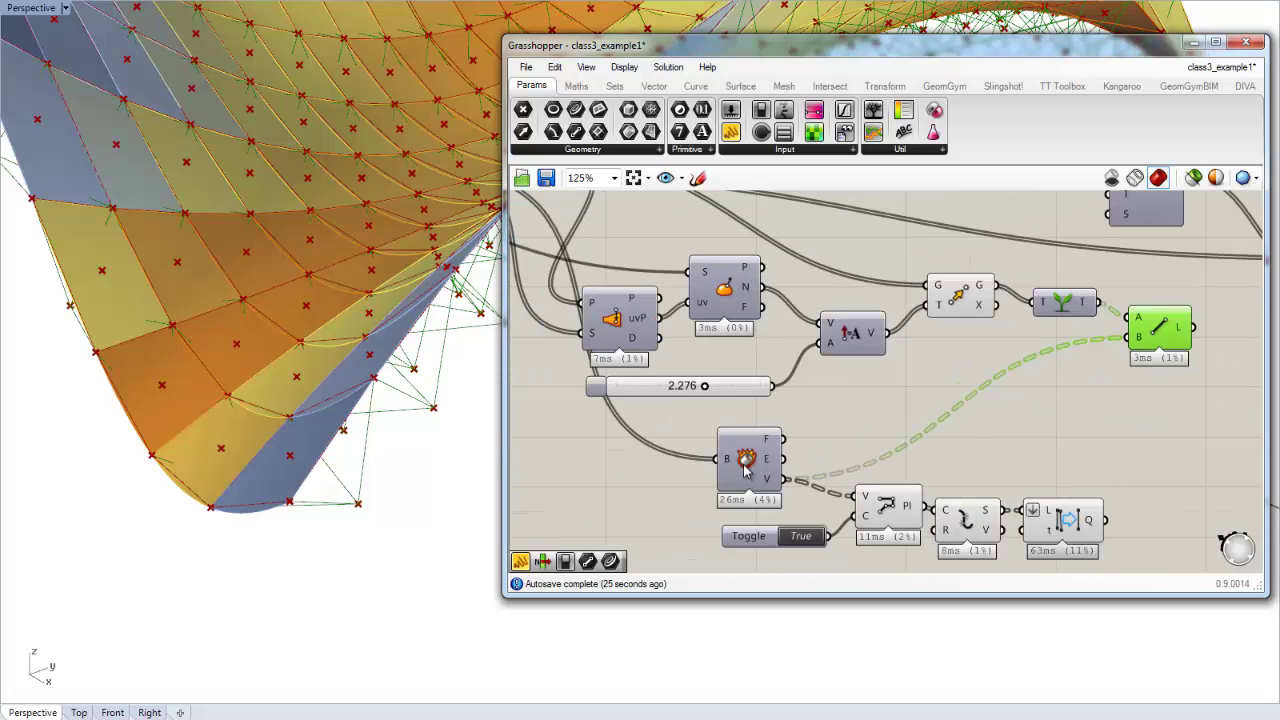
click(745, 465)
right_drag(610, 366, 718, 430)
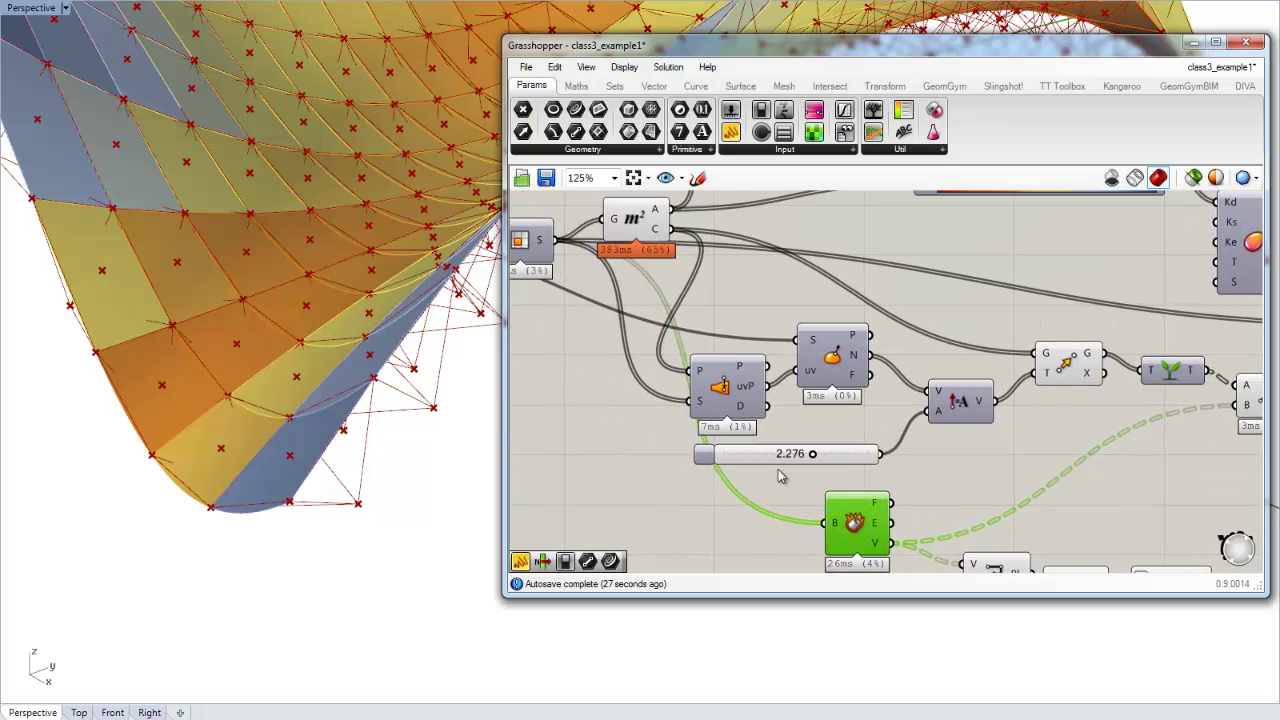
scroll(850, 535, up, 4)
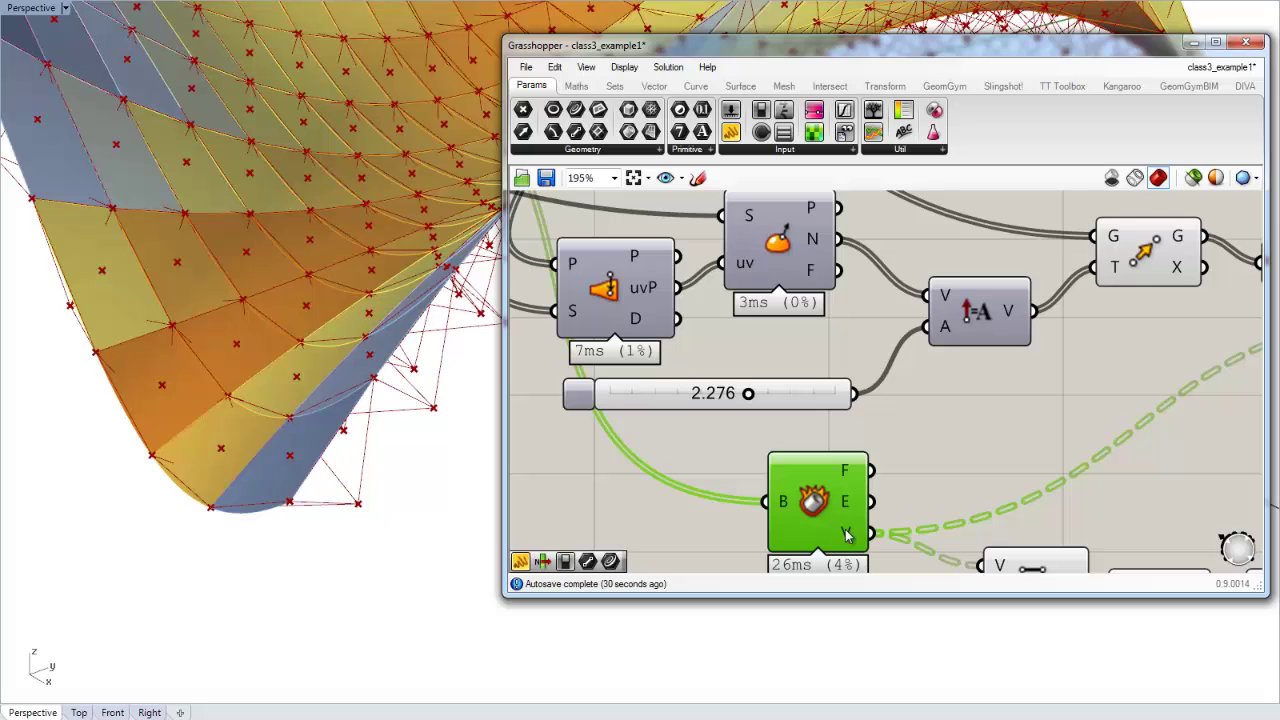
mouse_move(846, 535)
right_drag(938, 480, 857, 510)
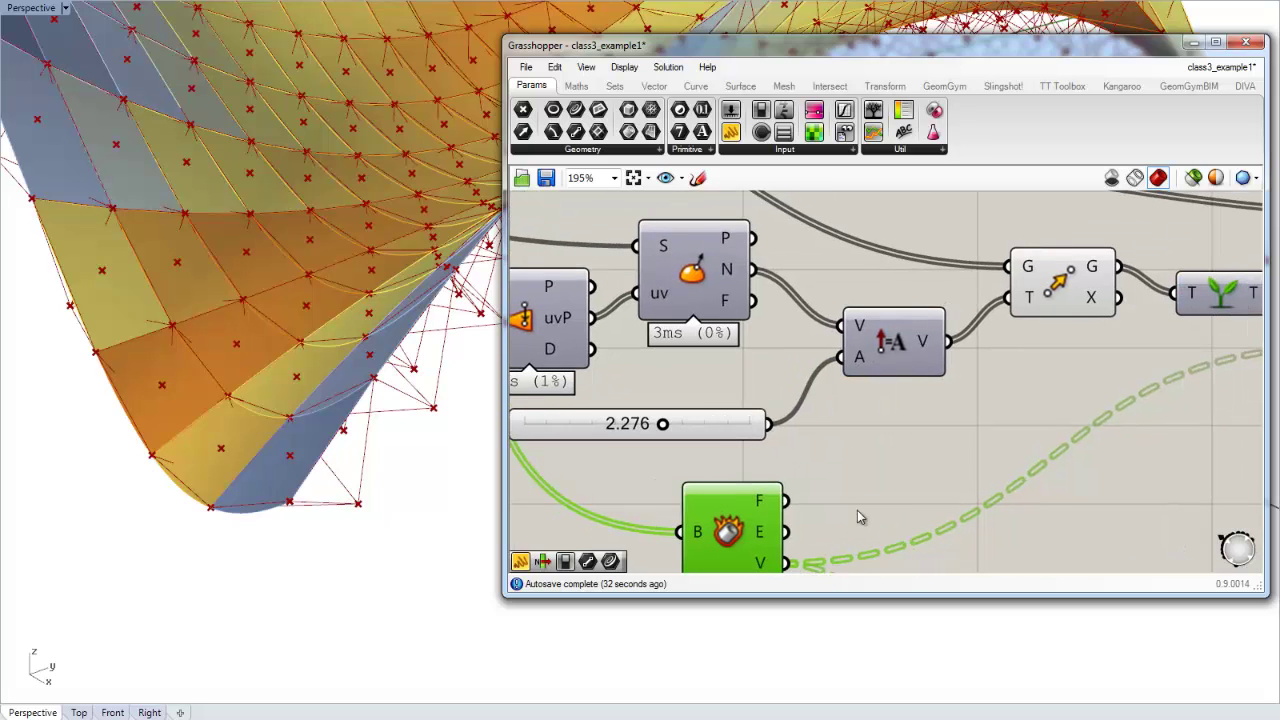
Step: Check the Line component's End Point input, shift the component slightly, and view the truss lines at the roof corner
right_drag(1059, 440, 890, 459)
right_drag(1101, 370, 1034, 408)
mouse_move(1111, 405)
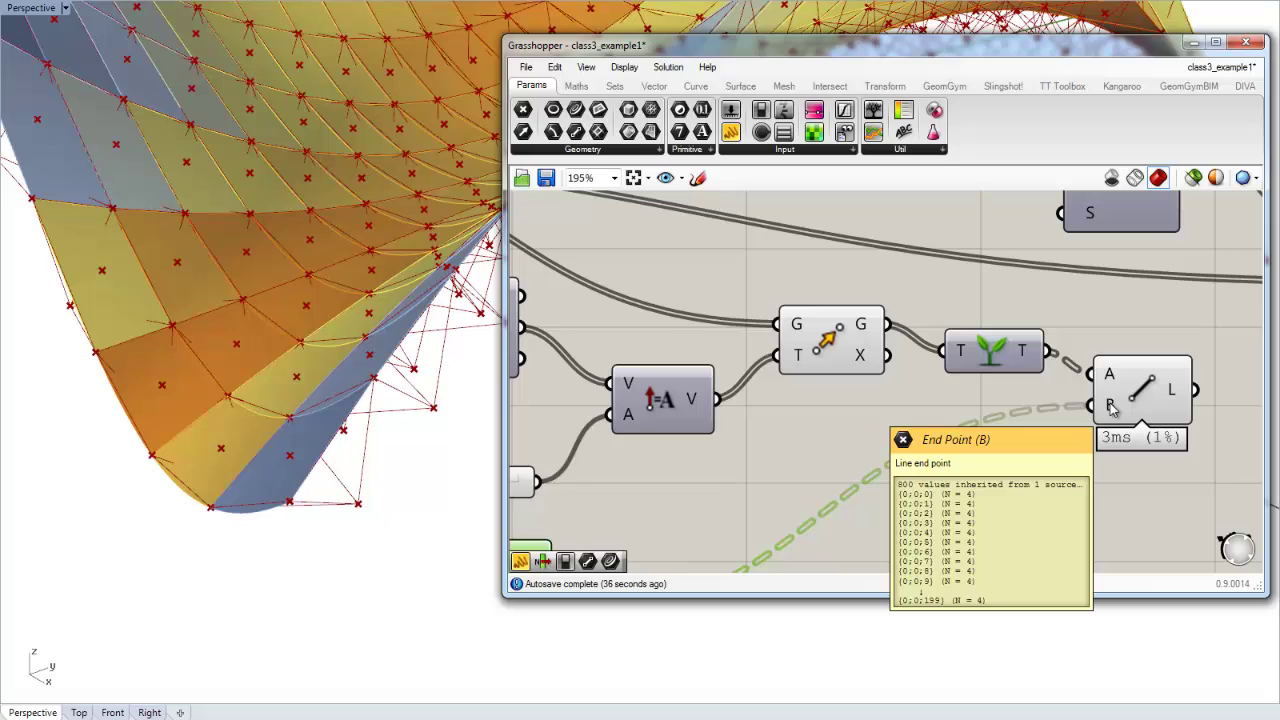
drag(1111, 407, 1108, 427)
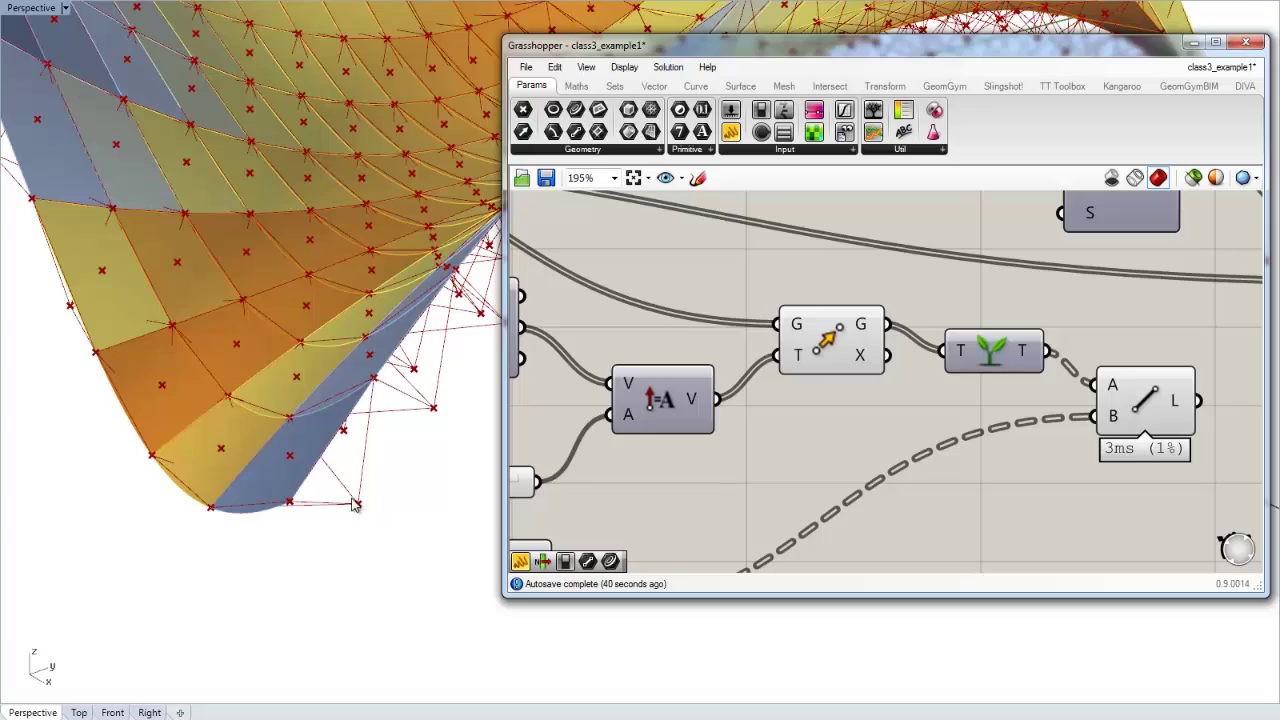
right_drag(386, 477, 400, 300)
scroll(825, 471, down, 4)
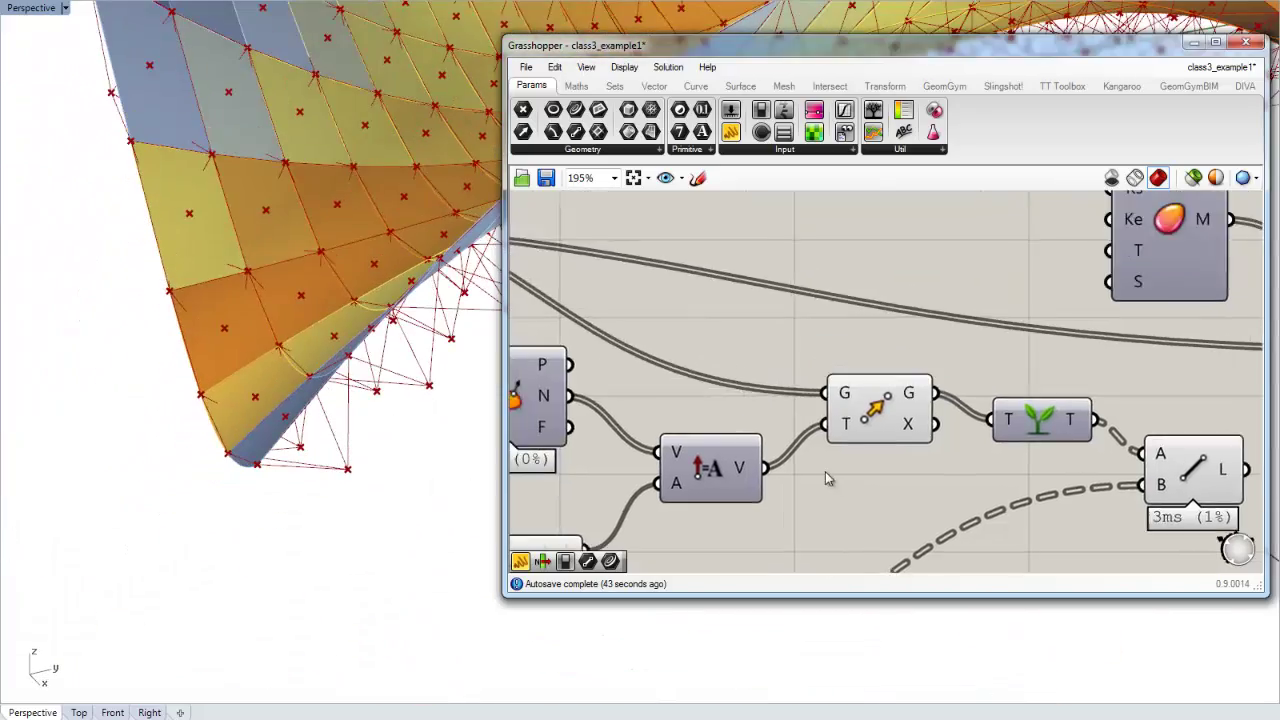
Step: Examine the panel colouring branch from the Area output through the bounds, gradient and material to the Custom Preview component
right_drag(834, 437, 923, 469)
right_drag(754, 423, 845, 455)
right_drag(853, 392, 795, 416)
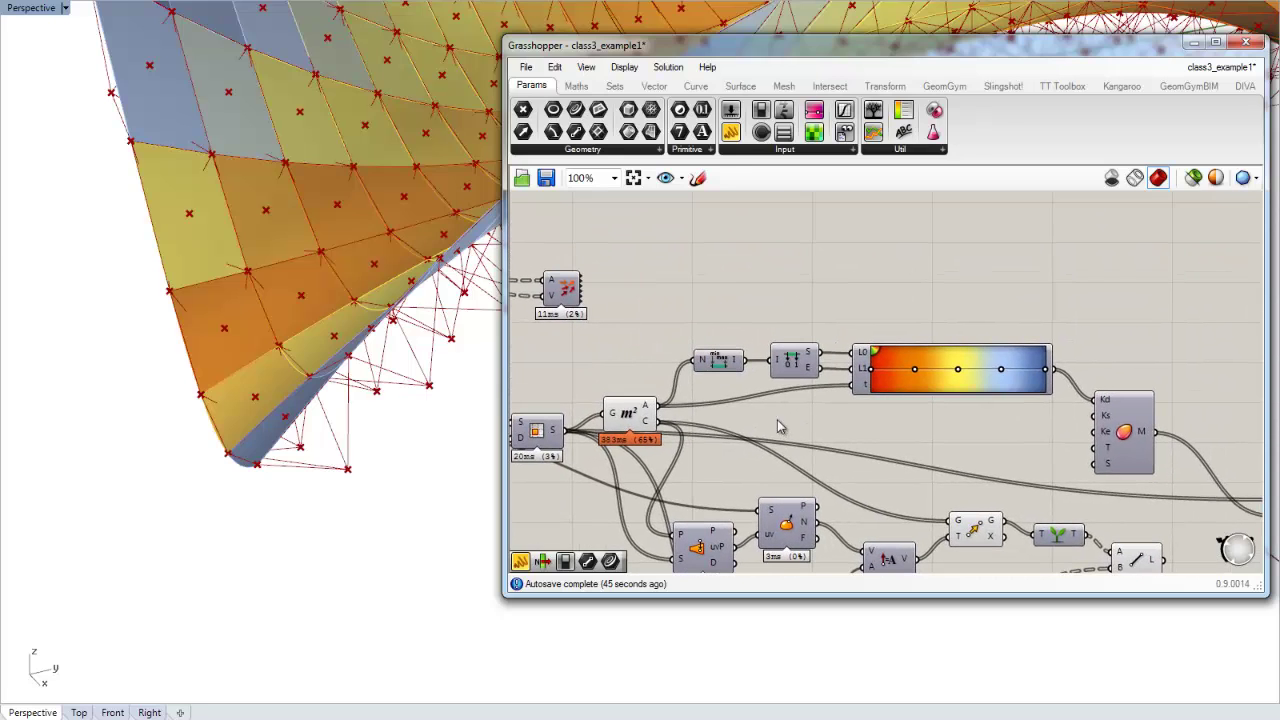
right_drag(700, 396, 613, 427)
scroll(645, 410, up, 1)
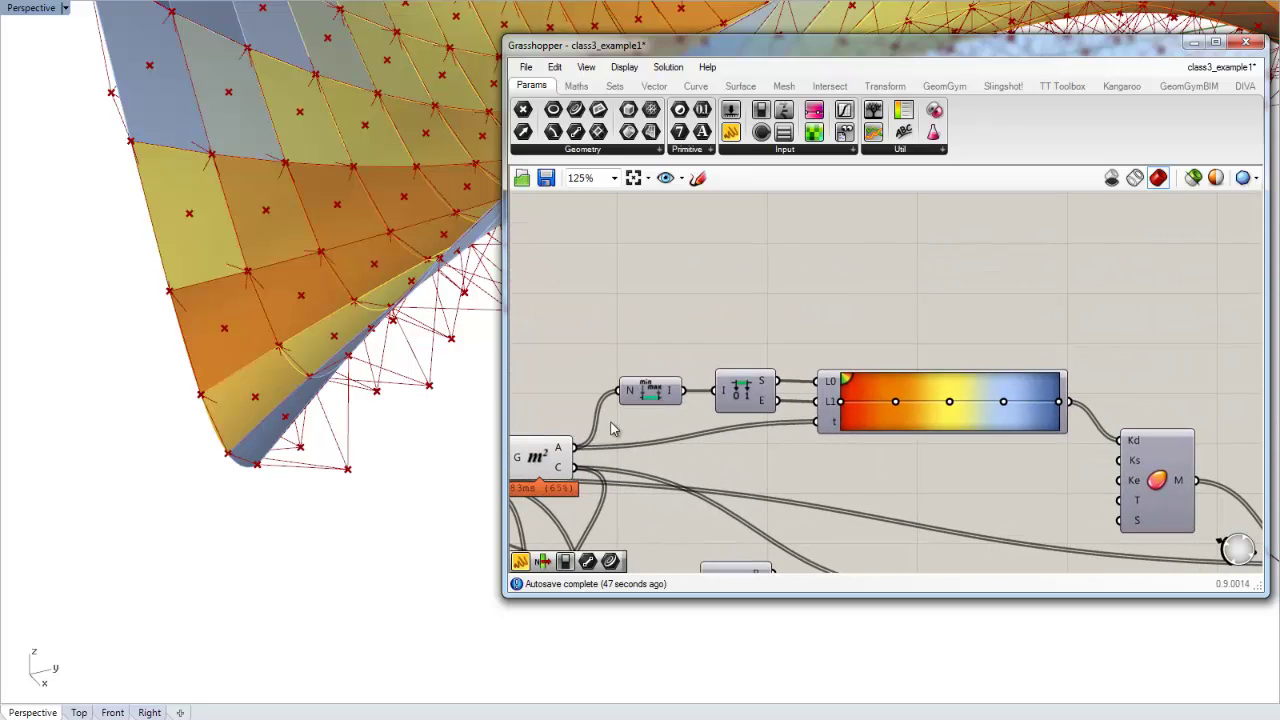
scroll(634, 423, down, 1)
right_drag(890, 462, 882, 444)
click(1200, 540)
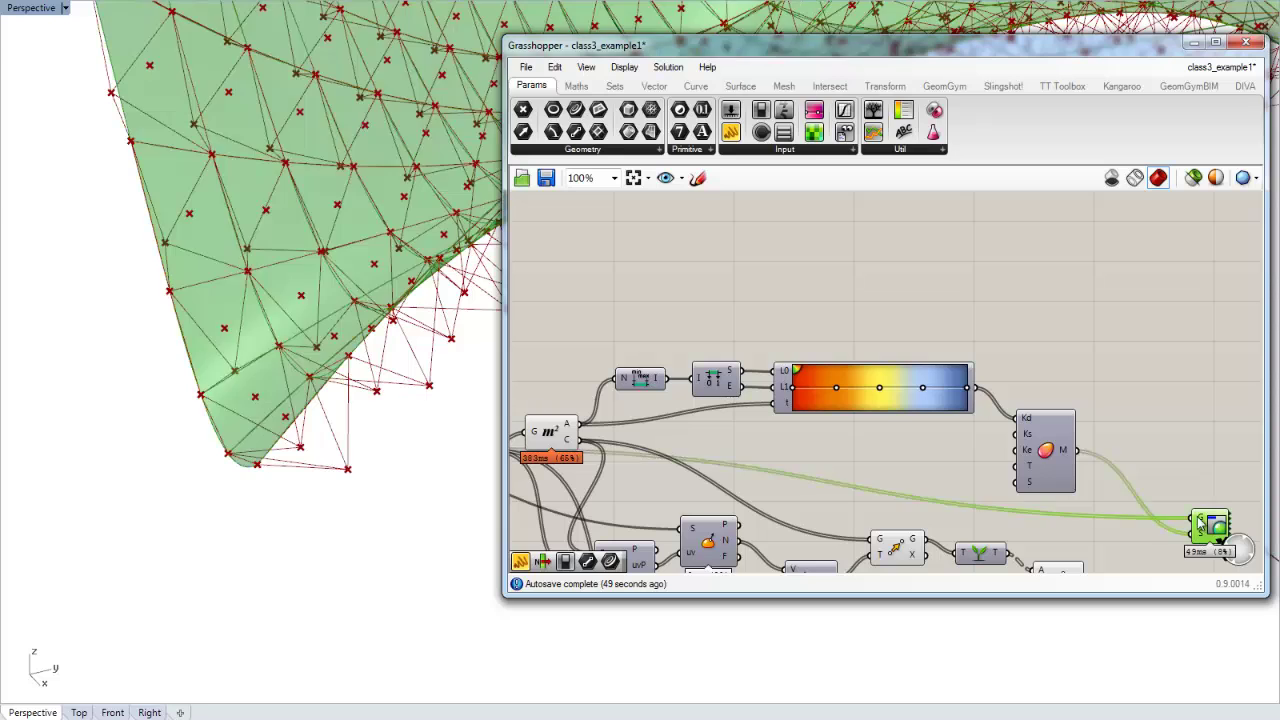
click(843, 443)
right_drag(610, 420, 615, 432)
scroll(615, 432, up, 1)
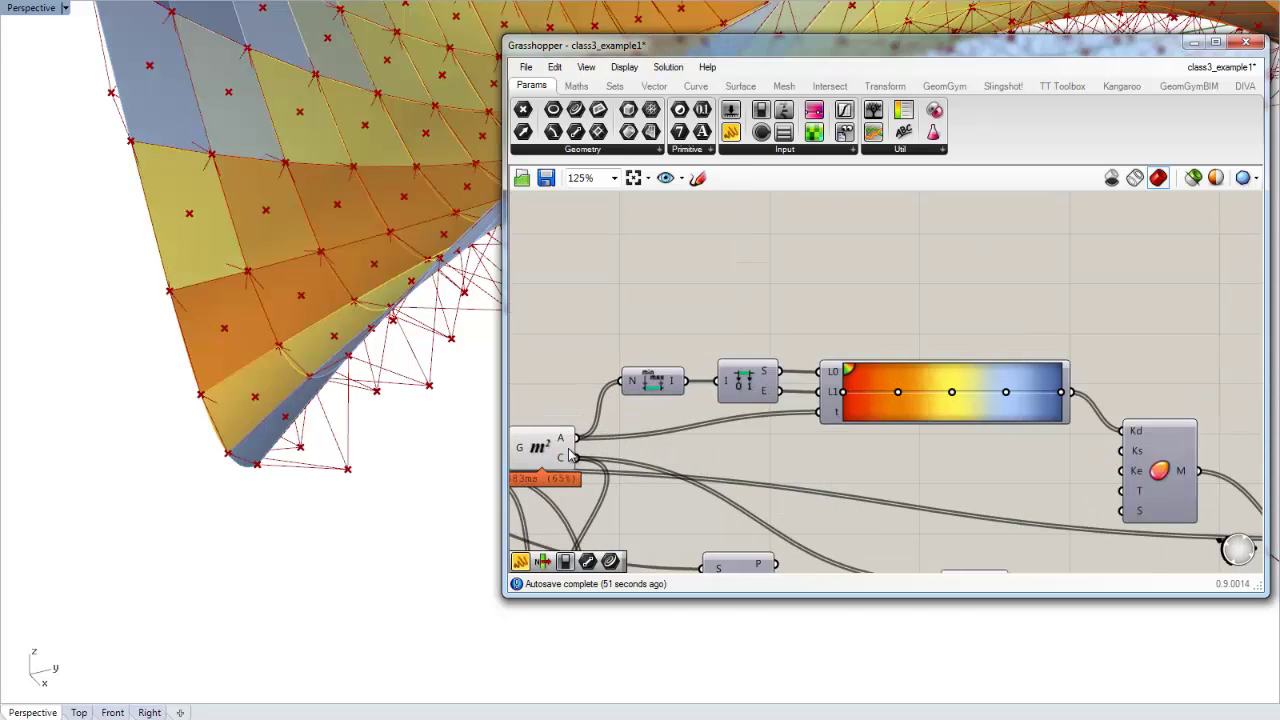
mouse_move(565, 445)
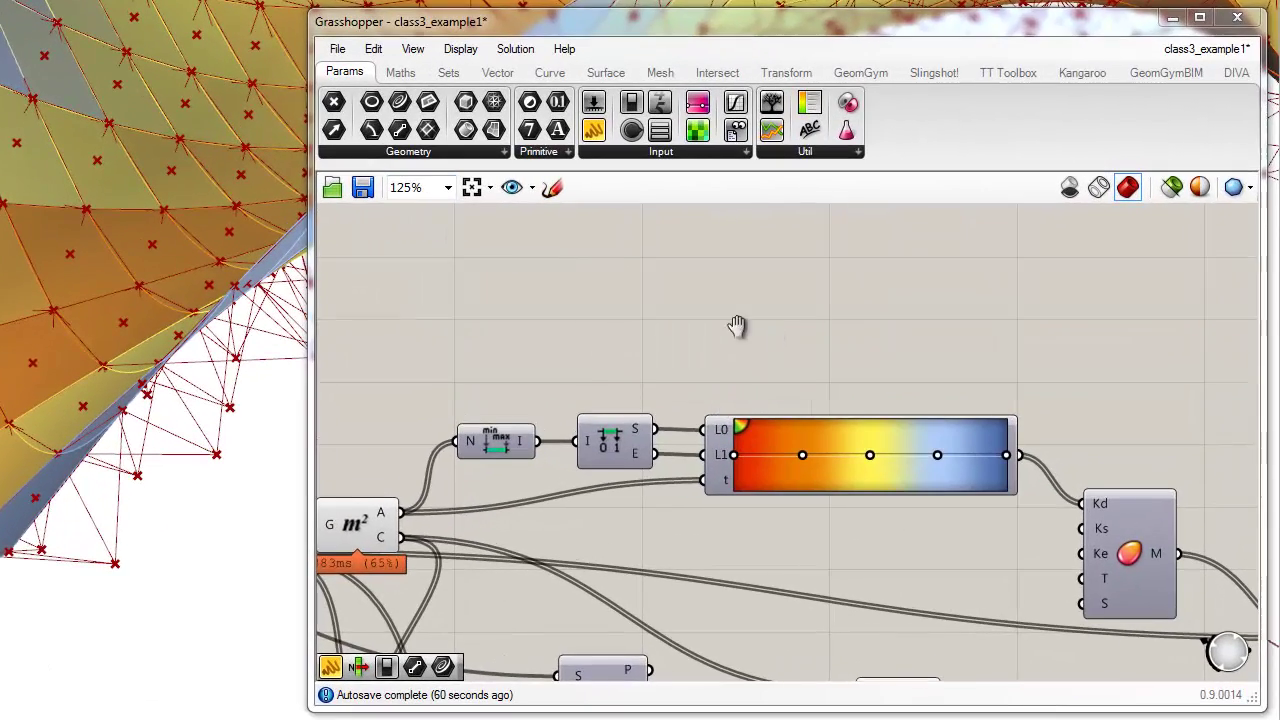
Step: Switch to the class3_example2_Clean definition, show its Roof Truss Geometry Instructions and bring the Rhino curves into view
scroll(708, 358, down, 1)
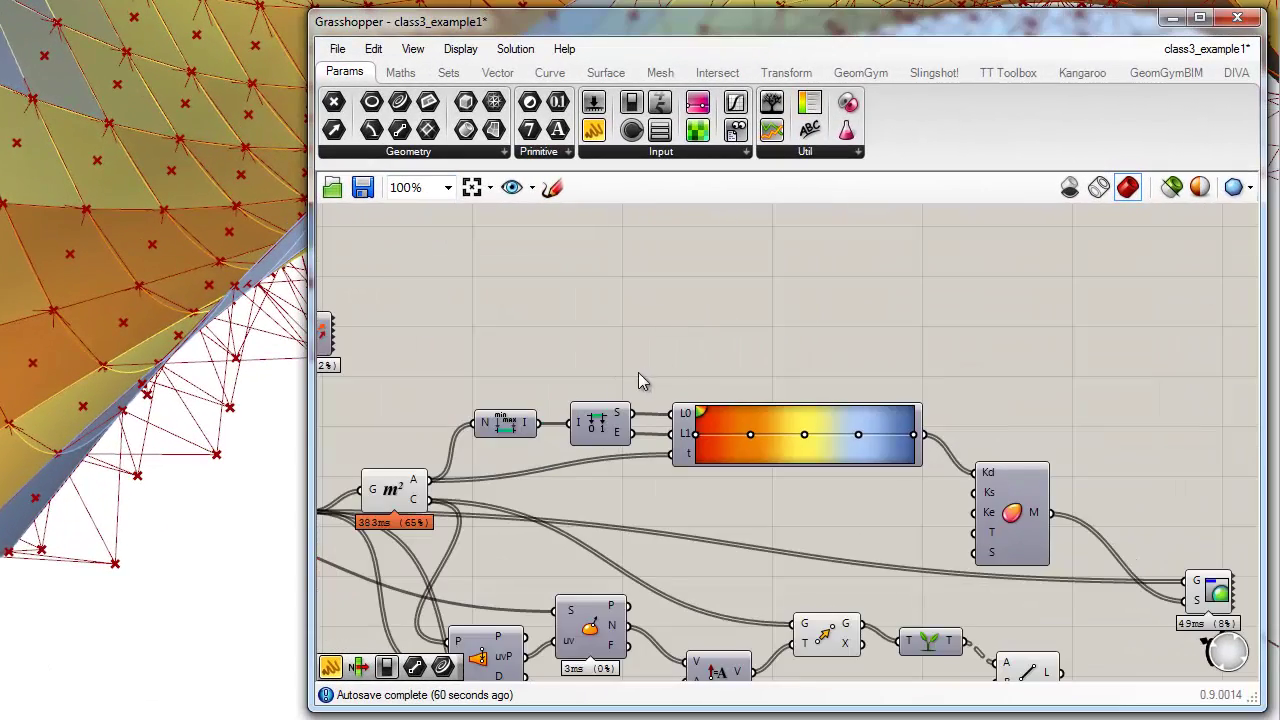
right_drag(639, 374, 773, 380)
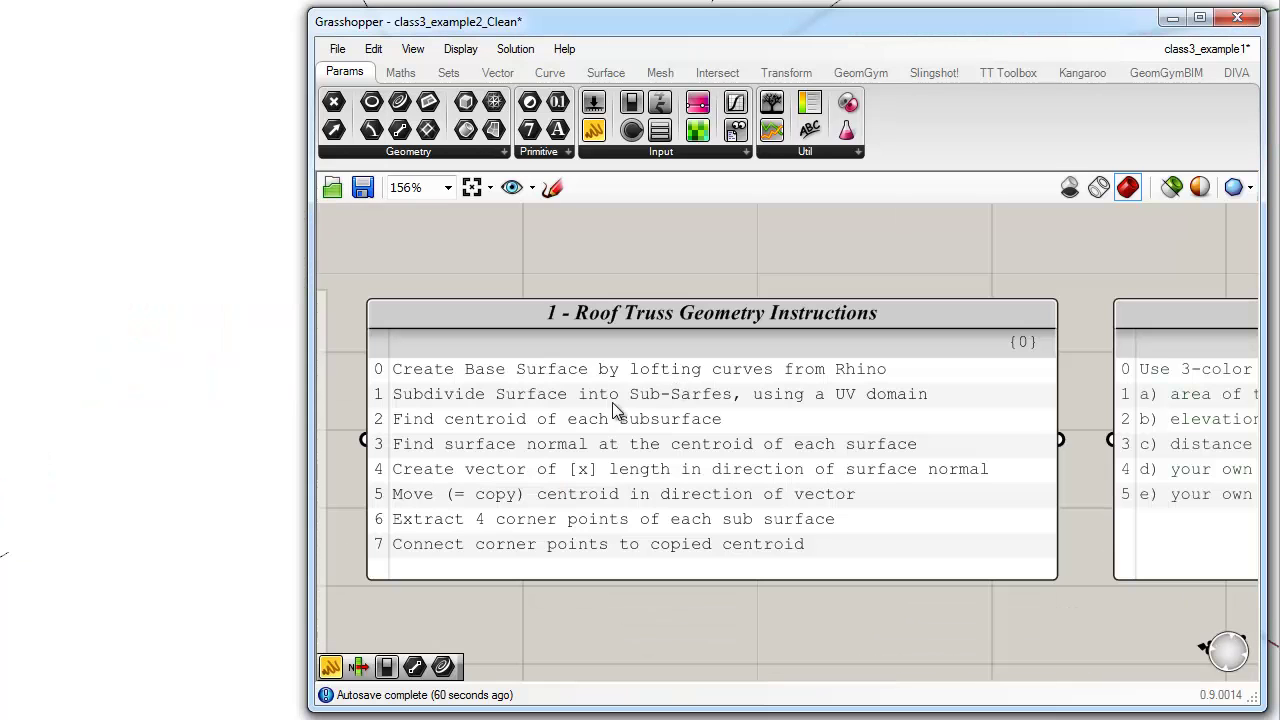
click(140, 482)
scroll(92, 523, down, 7)
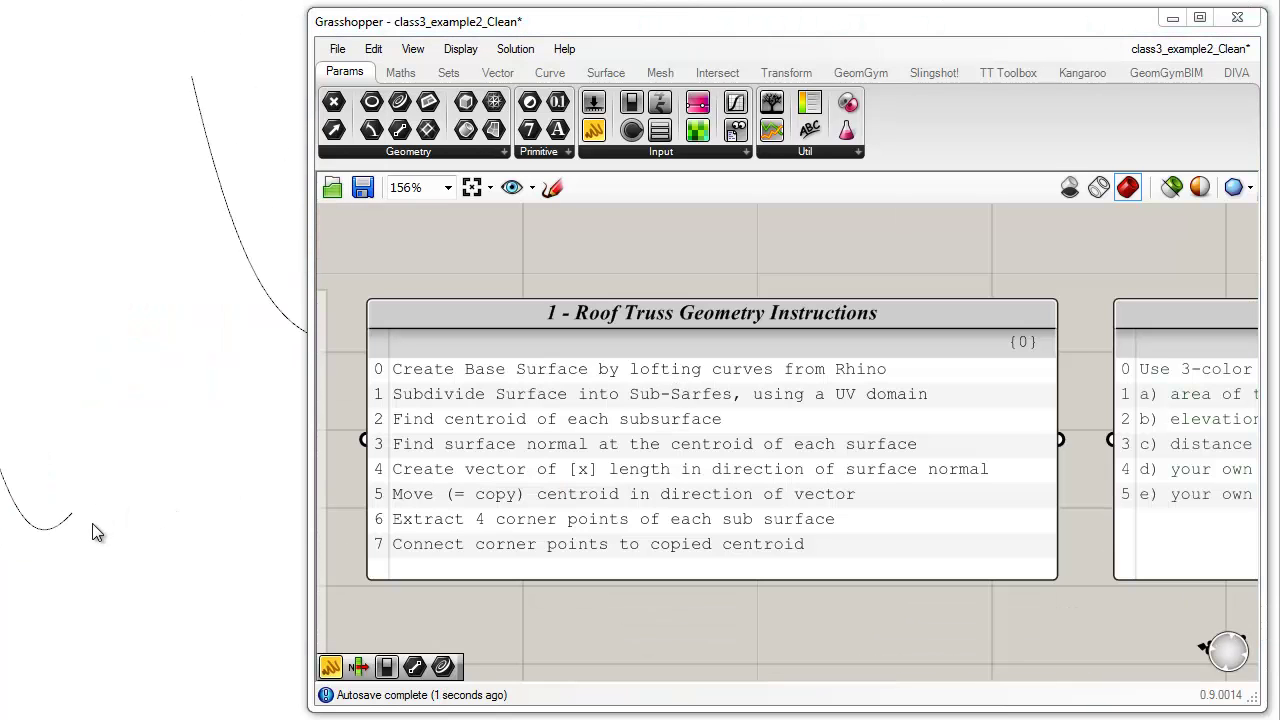
right_drag(92, 523, 134, 517)
scroll(480, 400, up, 1)
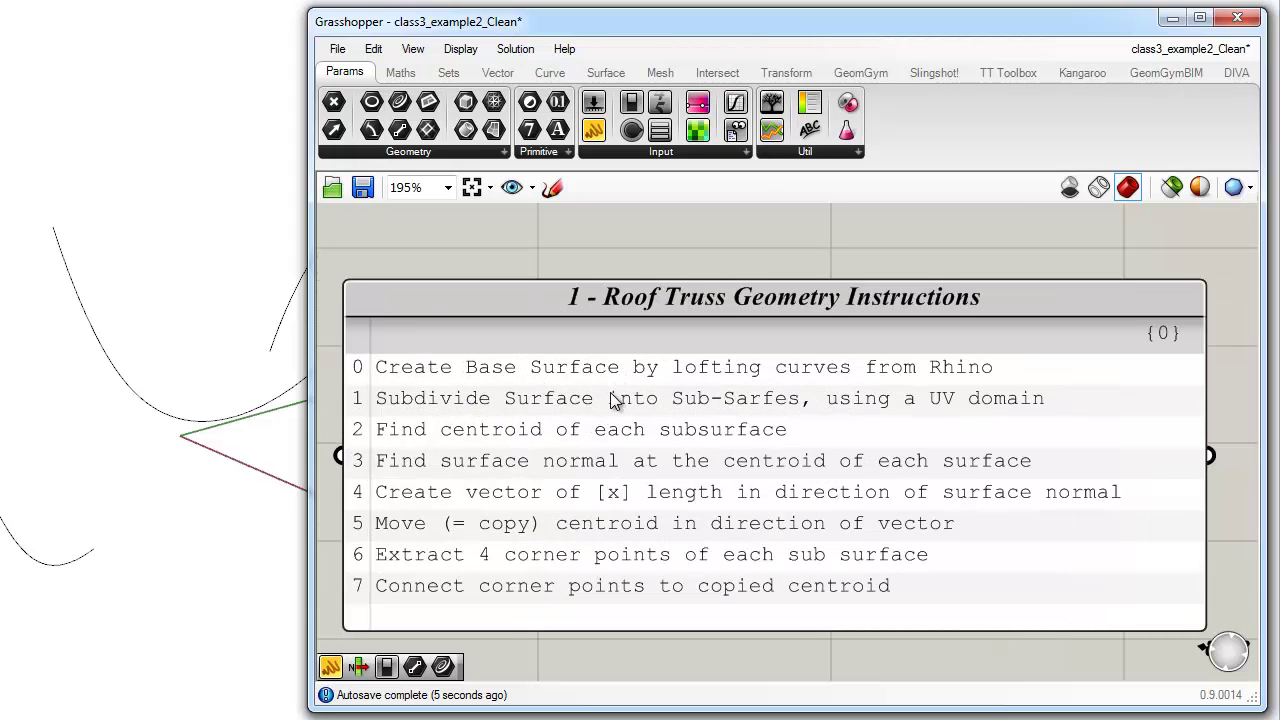
Step: Make the orange colour of the upper RH_Input group in the colour legend the default group colour
scroll(728, 425, down, 2)
scroll(728, 417, down, 2)
right_drag(610, 469, 831, 445)
right_drag(627, 495, 1064, 443)
scroll(672, 420, up, 3)
scroll(557, 408, up, 1)
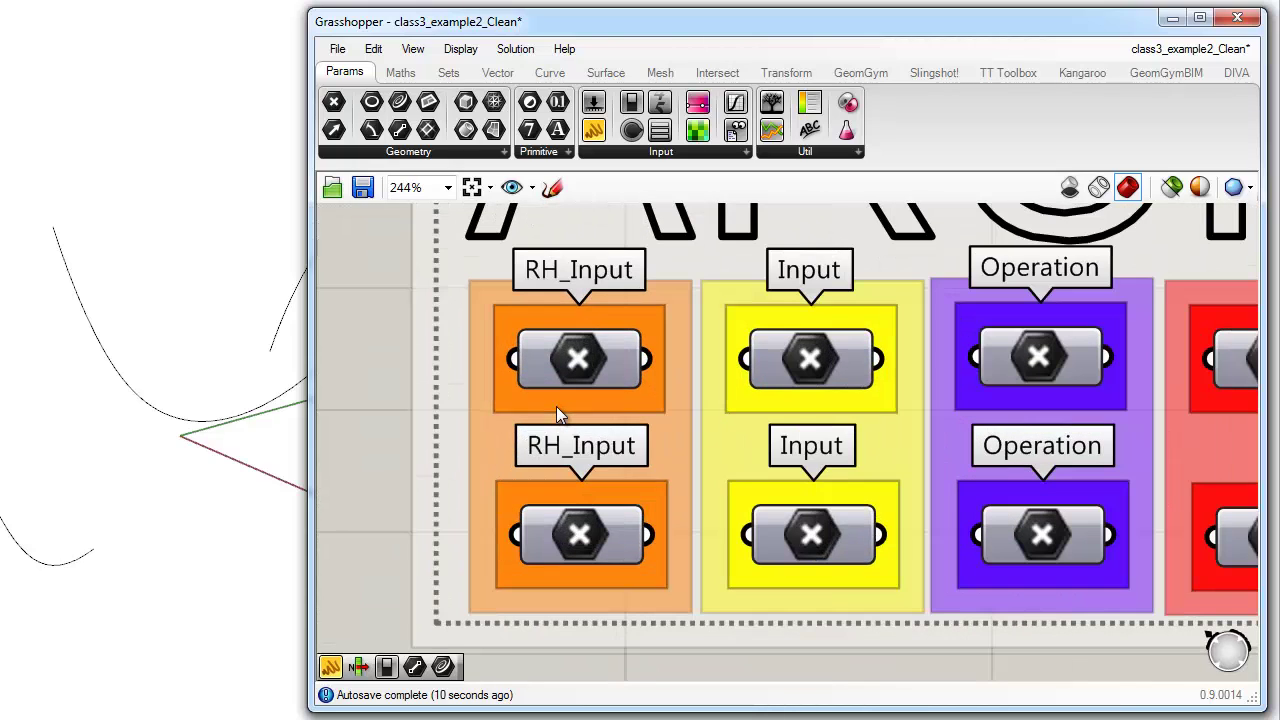
click(557, 405)
right_click(559, 404)
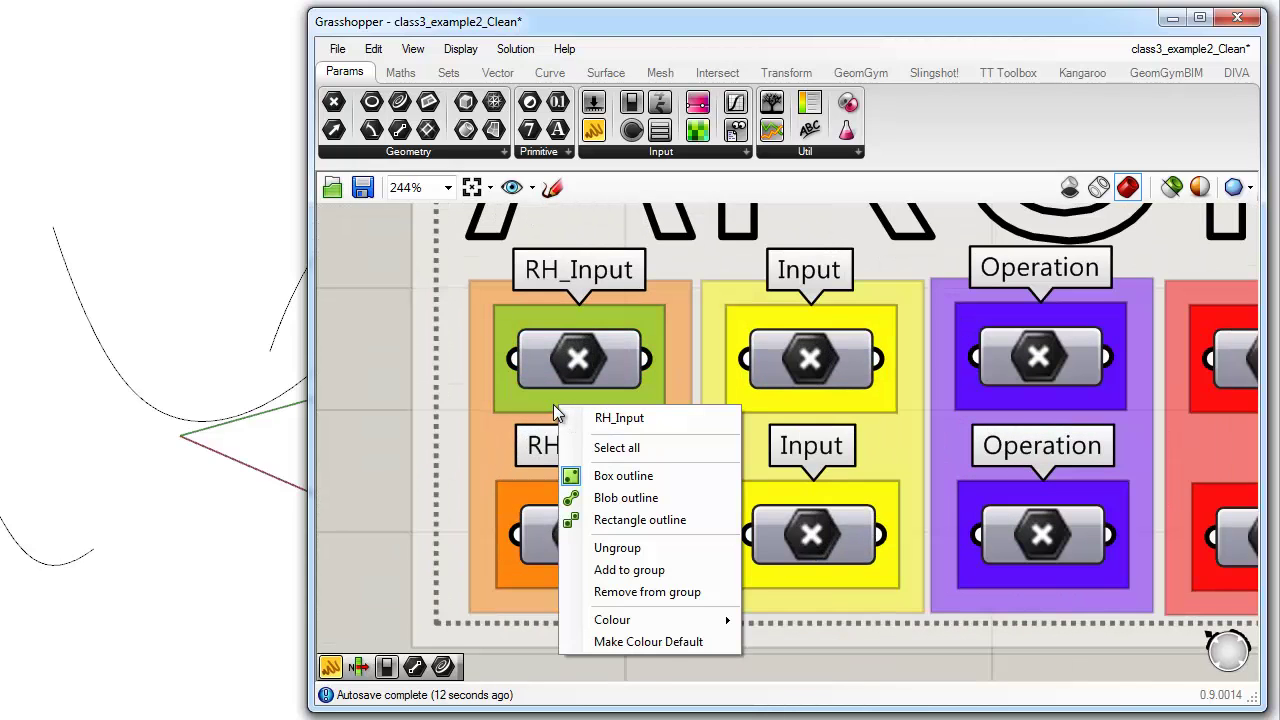
click(659, 643)
Step: Place a Curve parameter below the colour legend and reference the three Rhino curves in it as multiple curves
scroll(662, 452, down, 4)
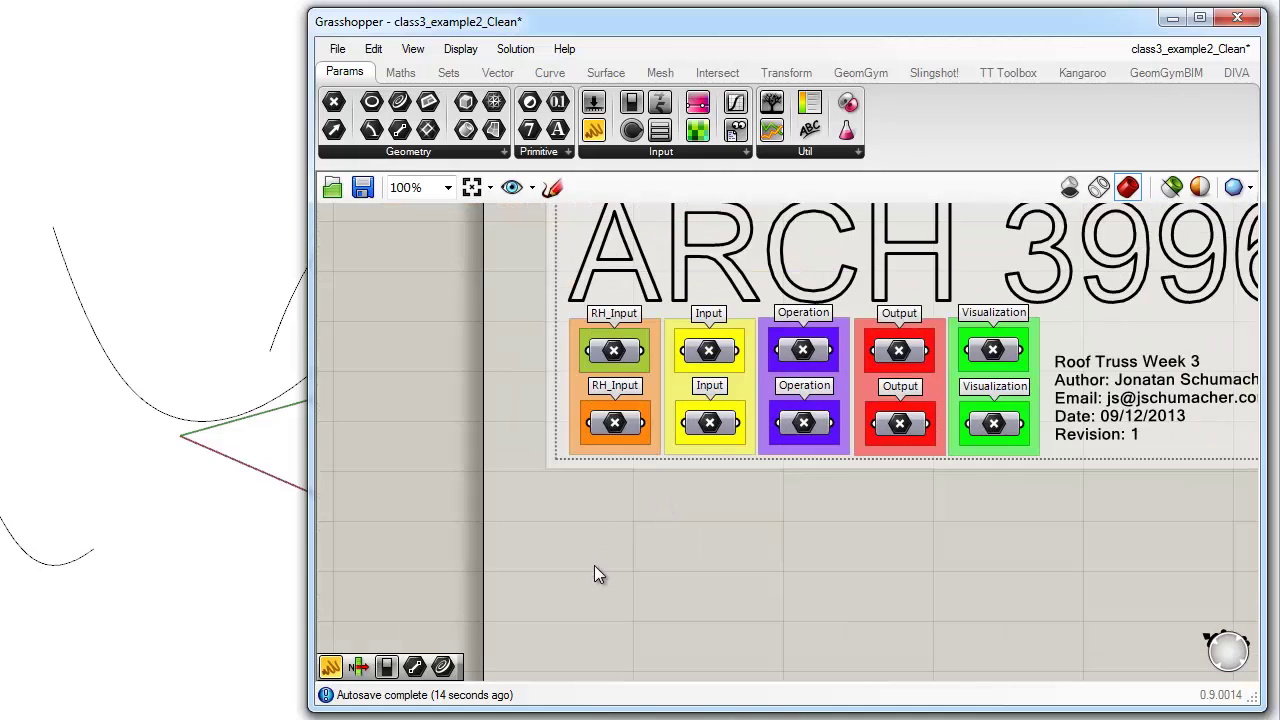
drag(400, 101, 603, 604)
right_click(601, 604)
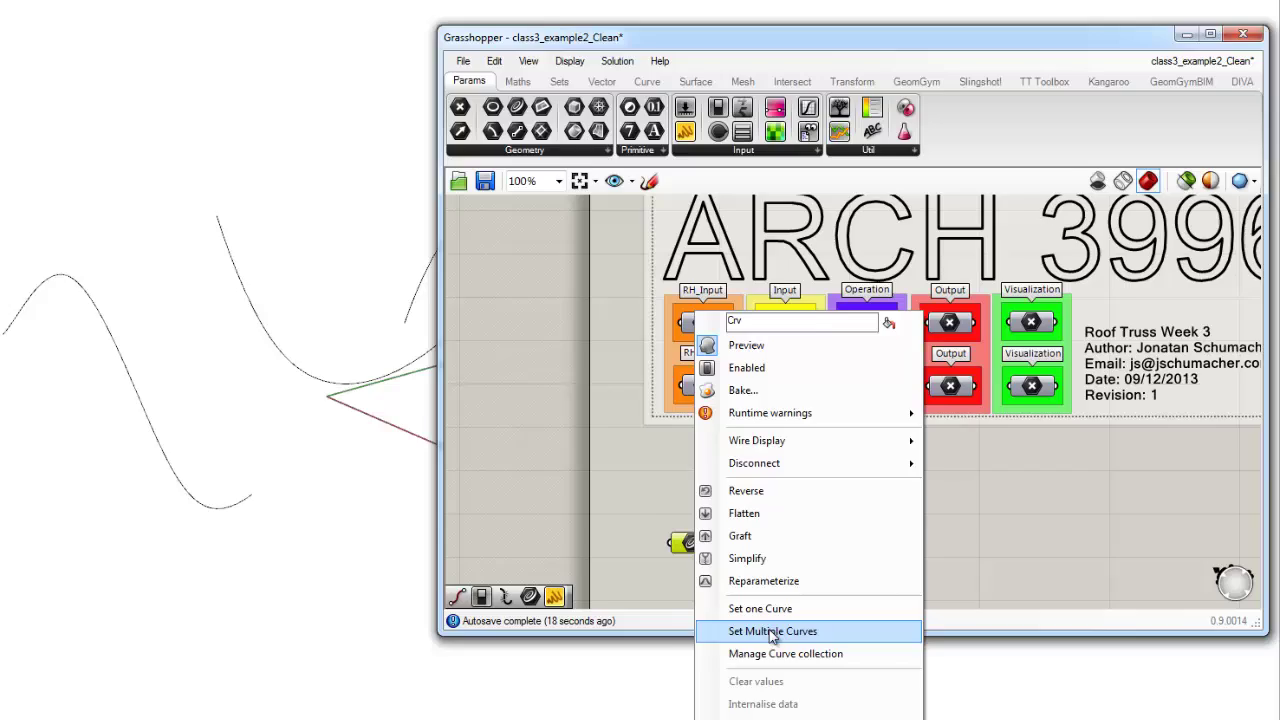
click(690, 706)
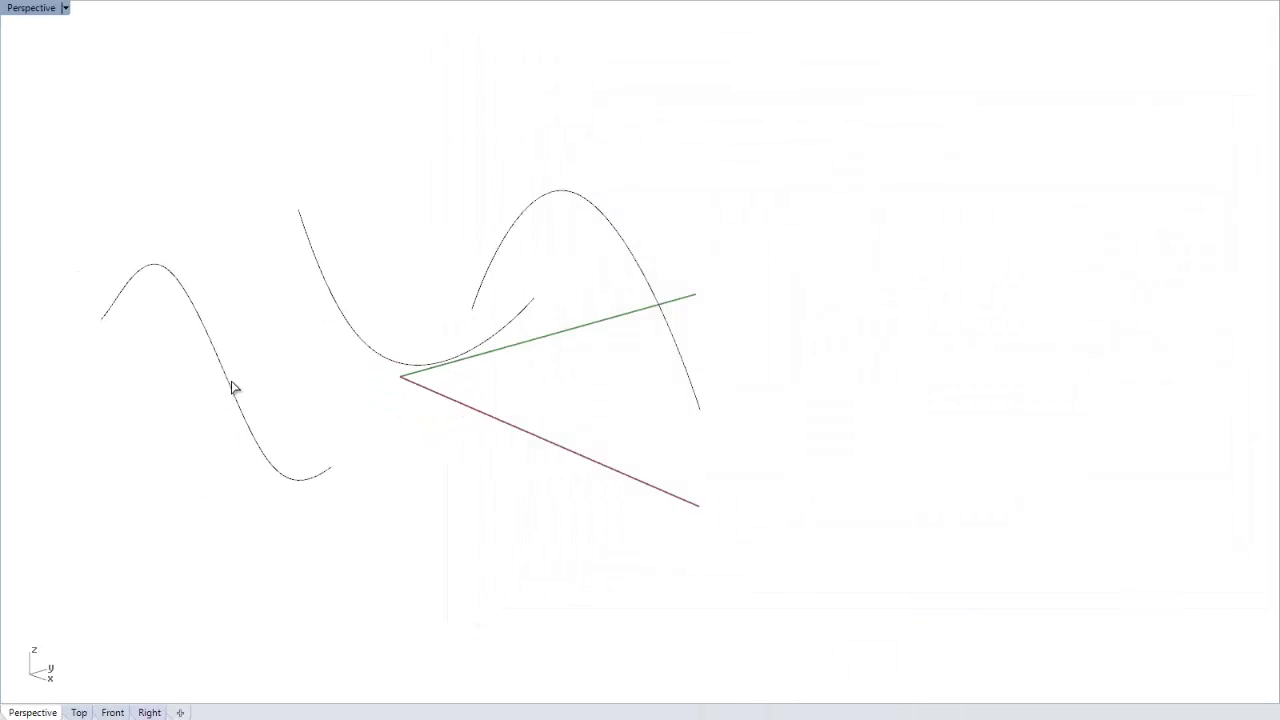
click(229, 390)
click(369, 349)
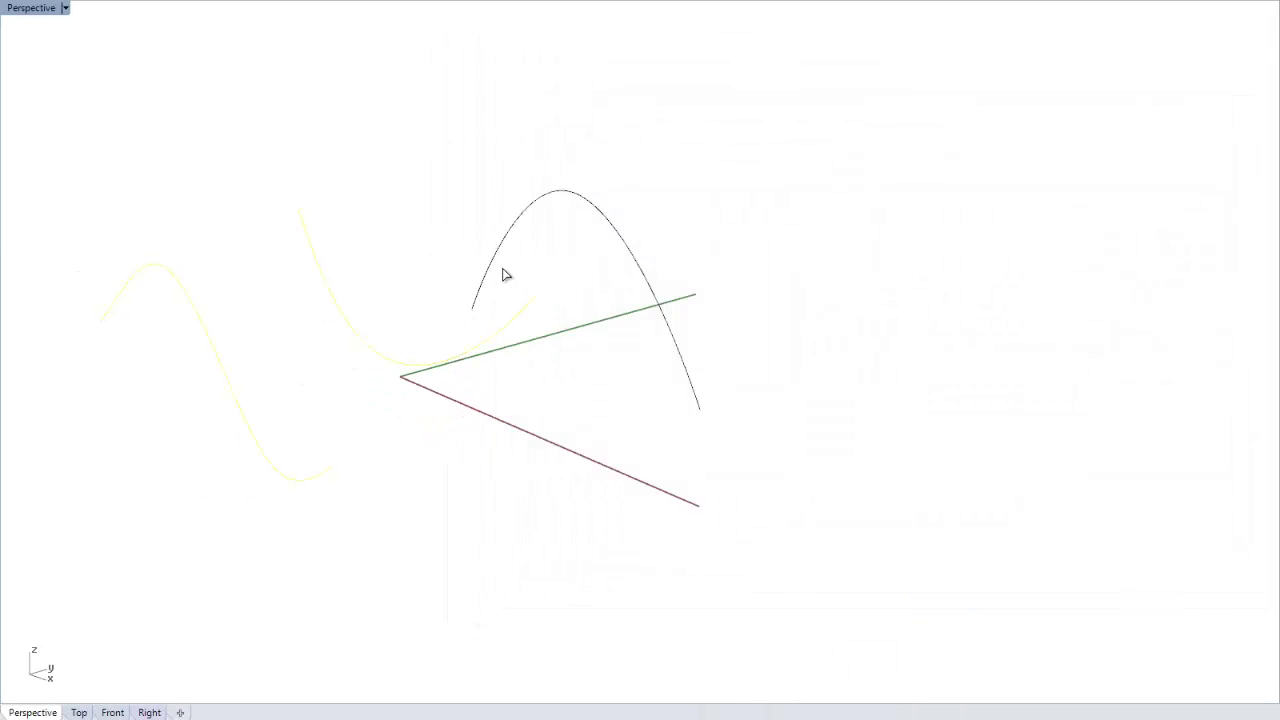
click(500, 265)
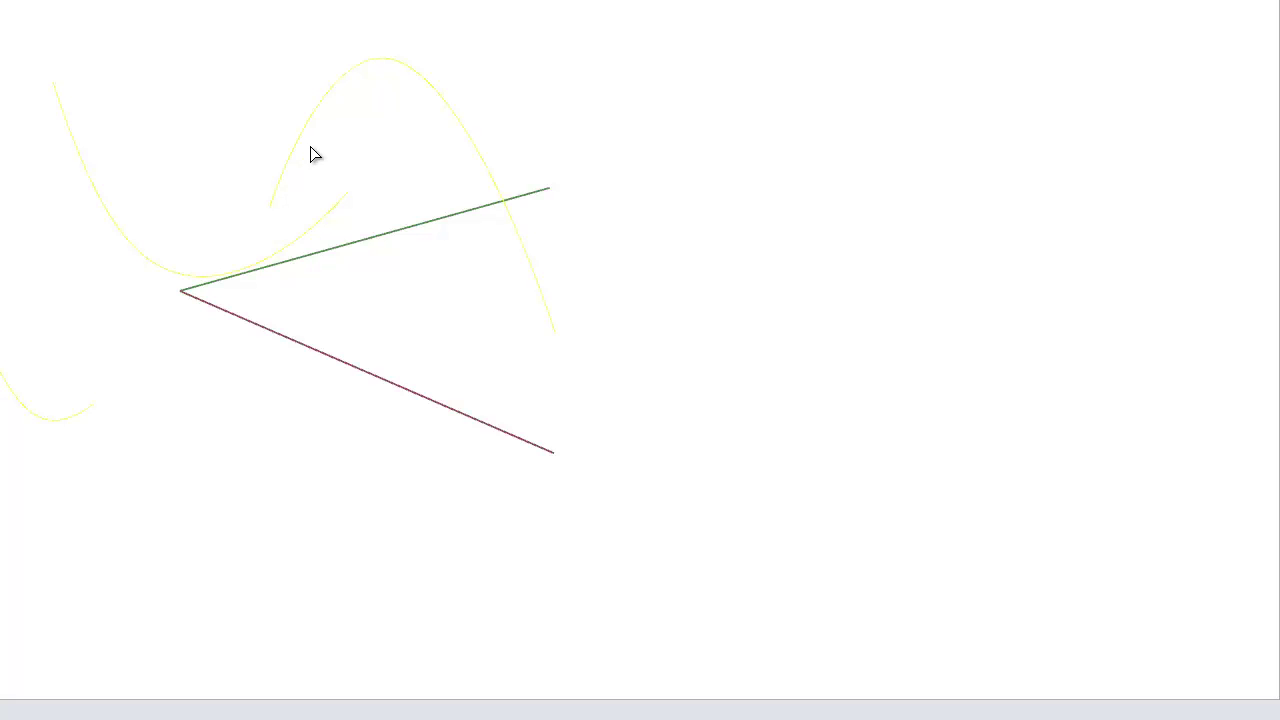
key(Return)
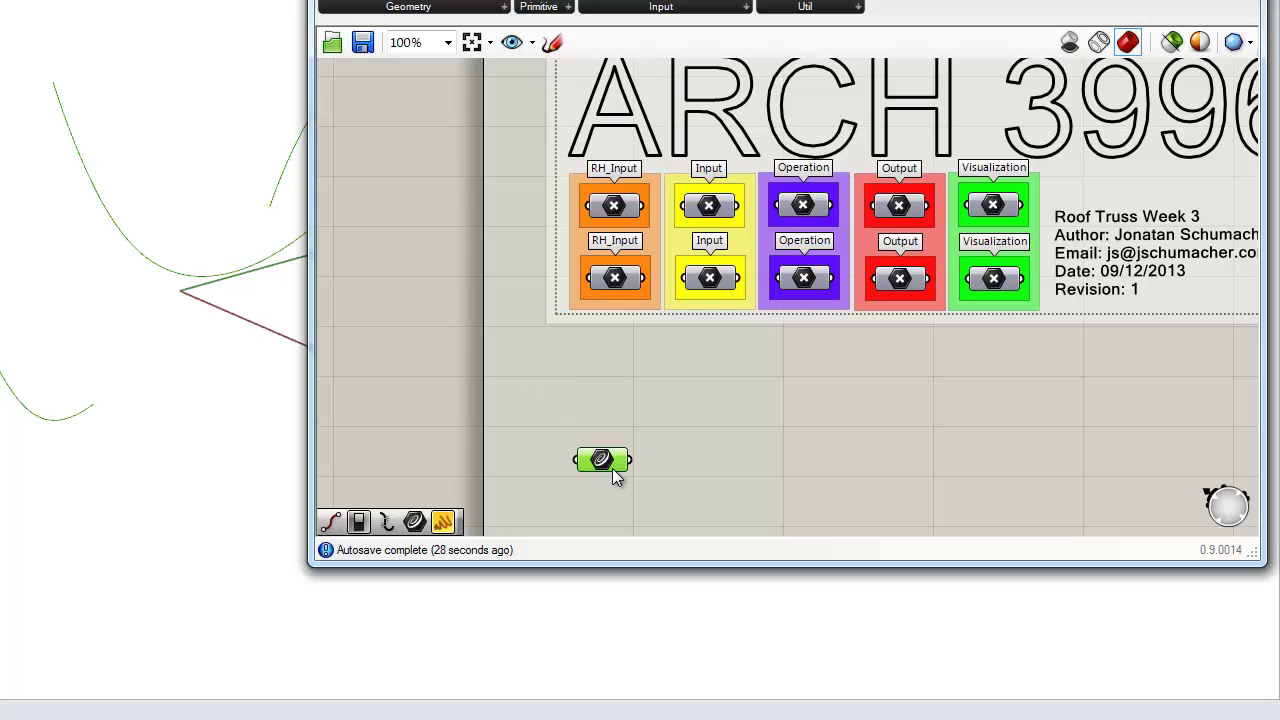
Step: Group the Curve parameter in the default orange colour and name the group RH_LoftCurves
mouse_move(601, 463)
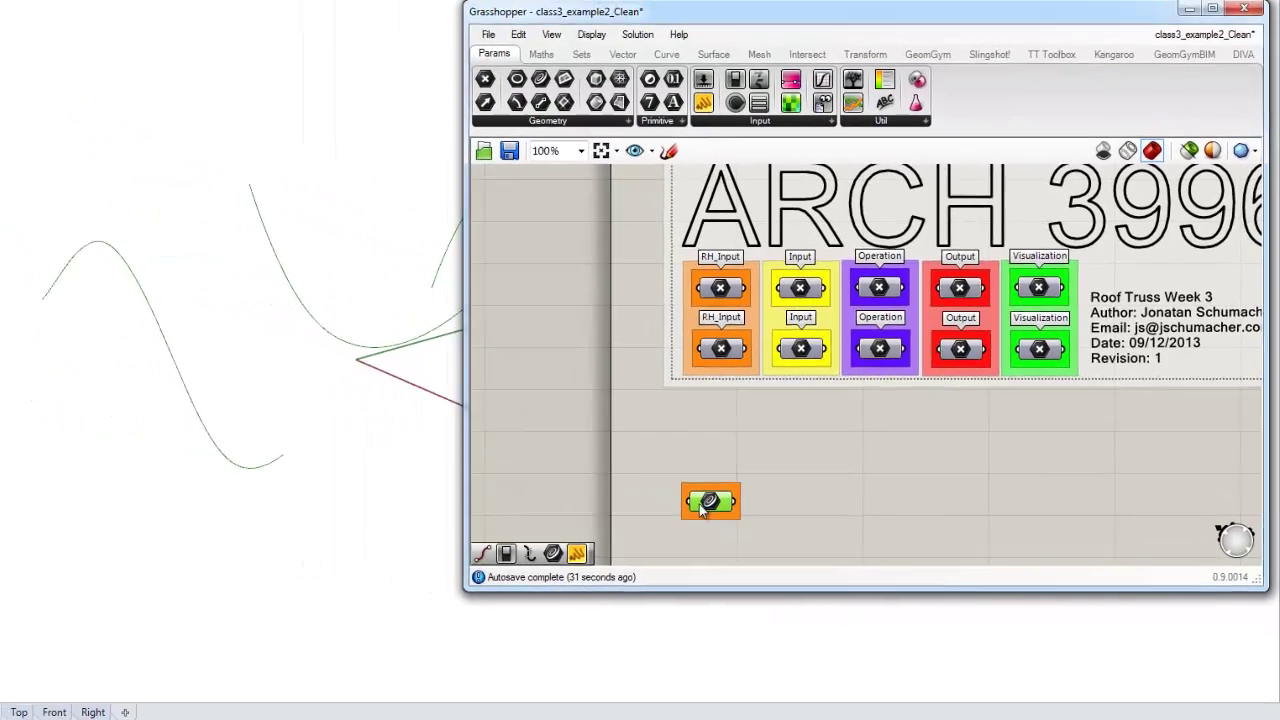
scroll(703, 510, up, 4)
right_click(712, 469)
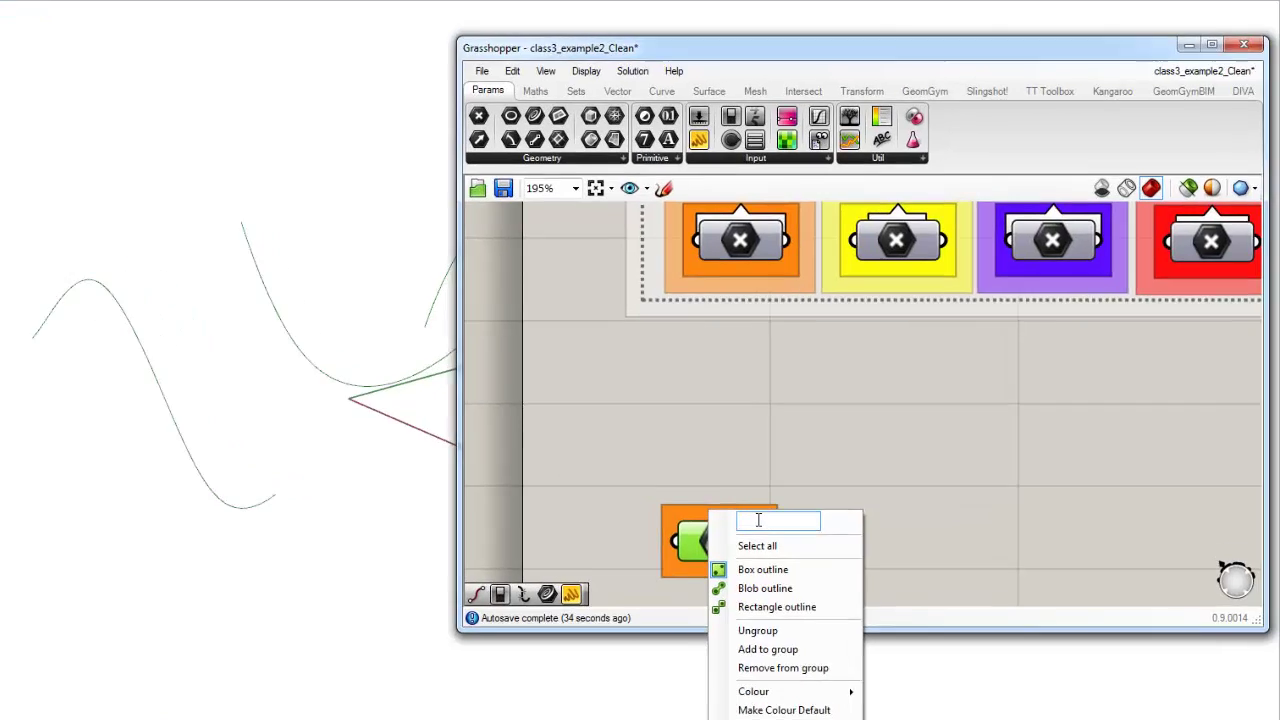
text(RH_)
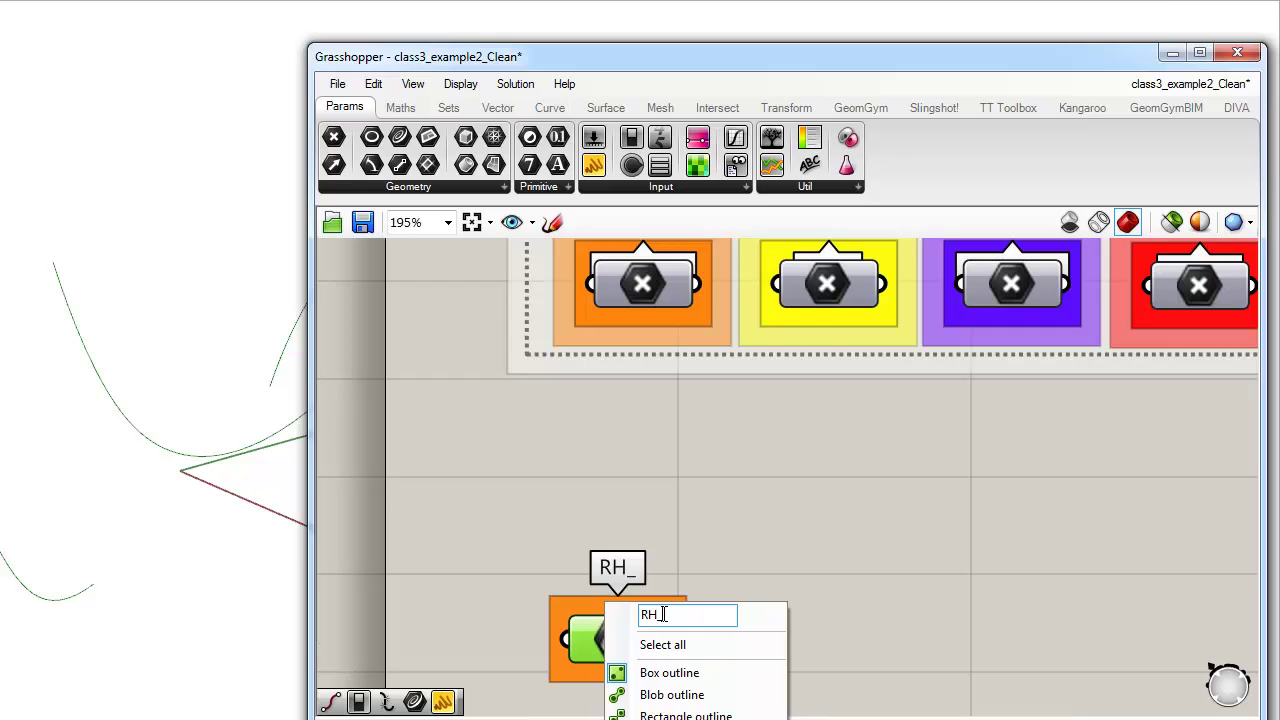
text(LoftCurve)
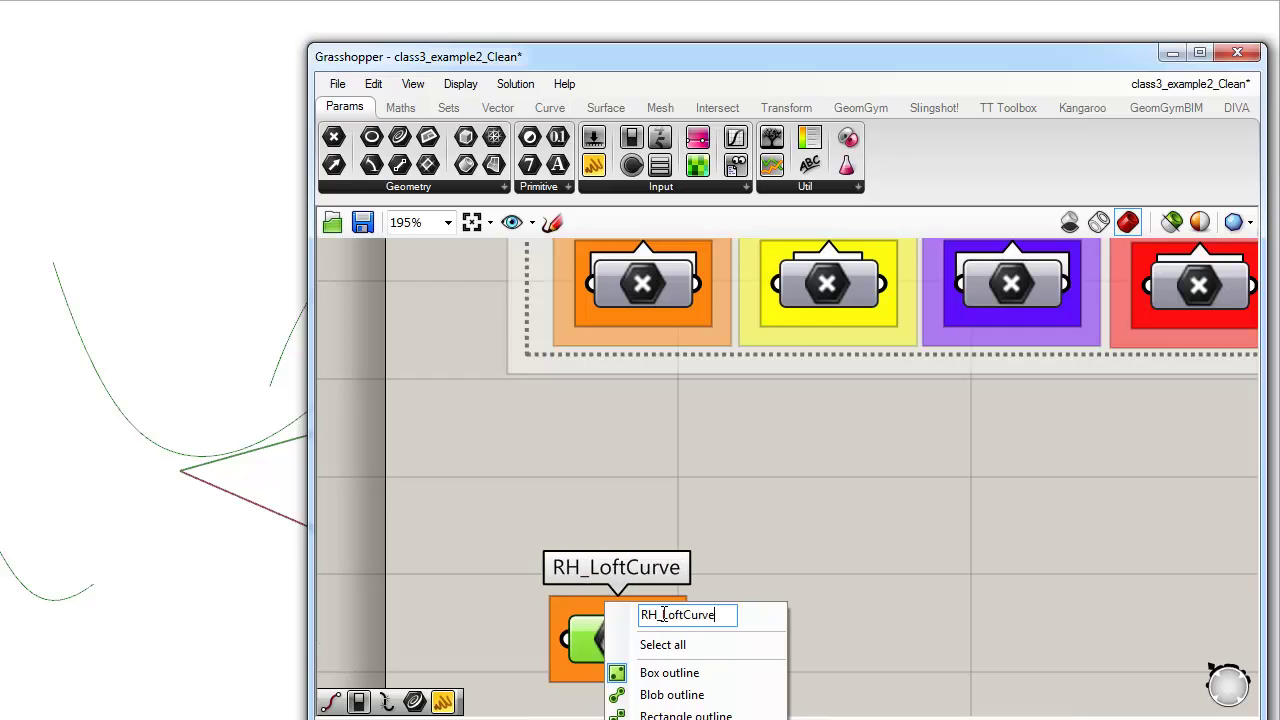
text(s)
key(Return)
right_drag(758, 571, 731, 540)
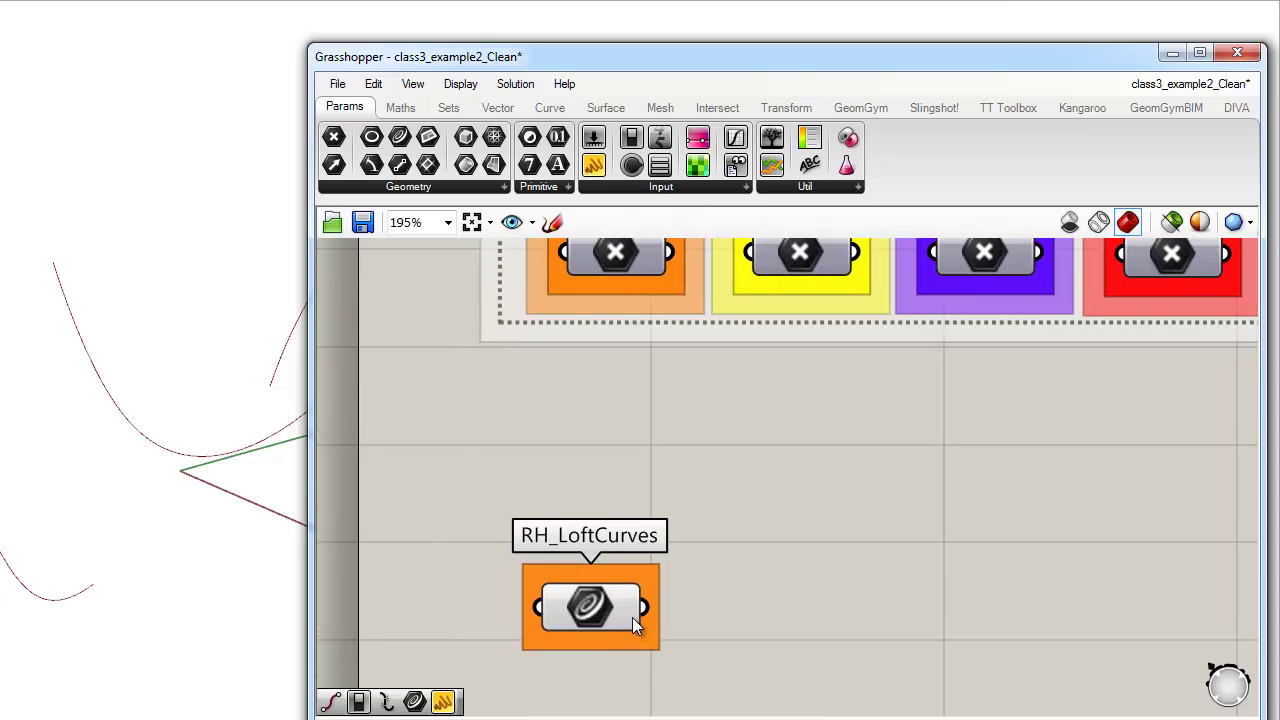
Step: Place a Loft component beside the RH_LoftCurves group
click(606, 108)
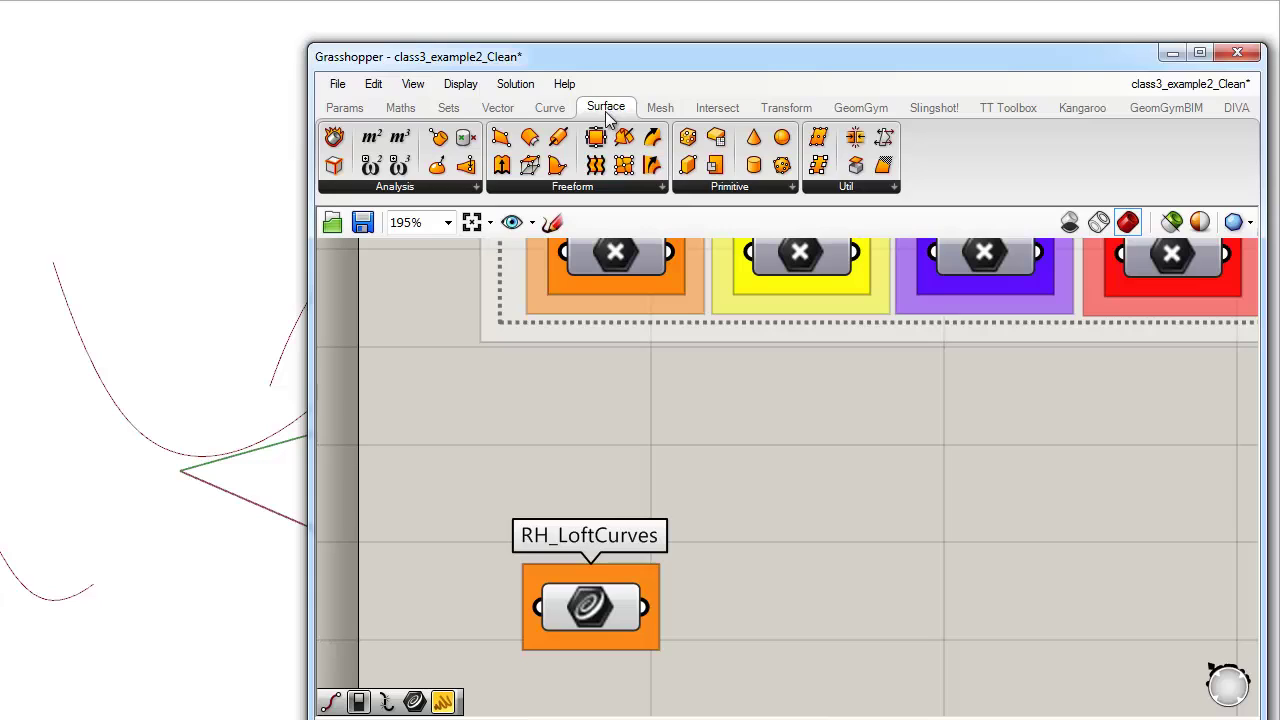
click(593, 190)
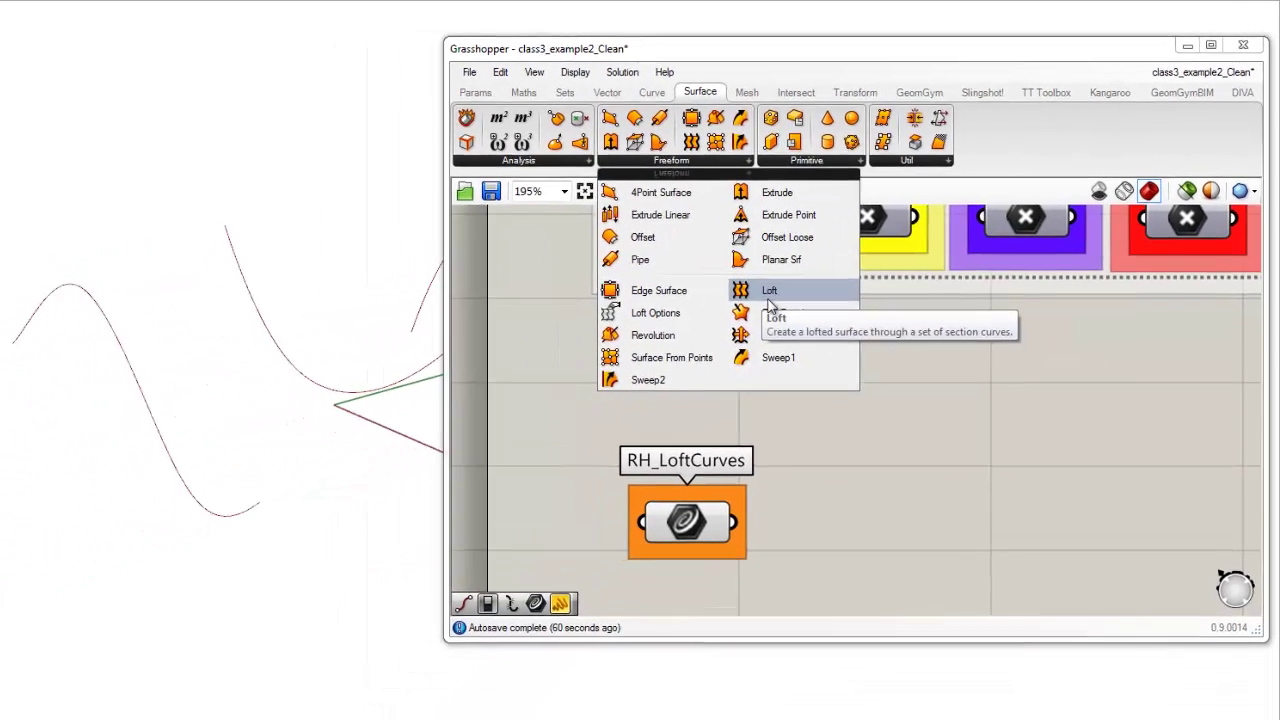
click(770, 300)
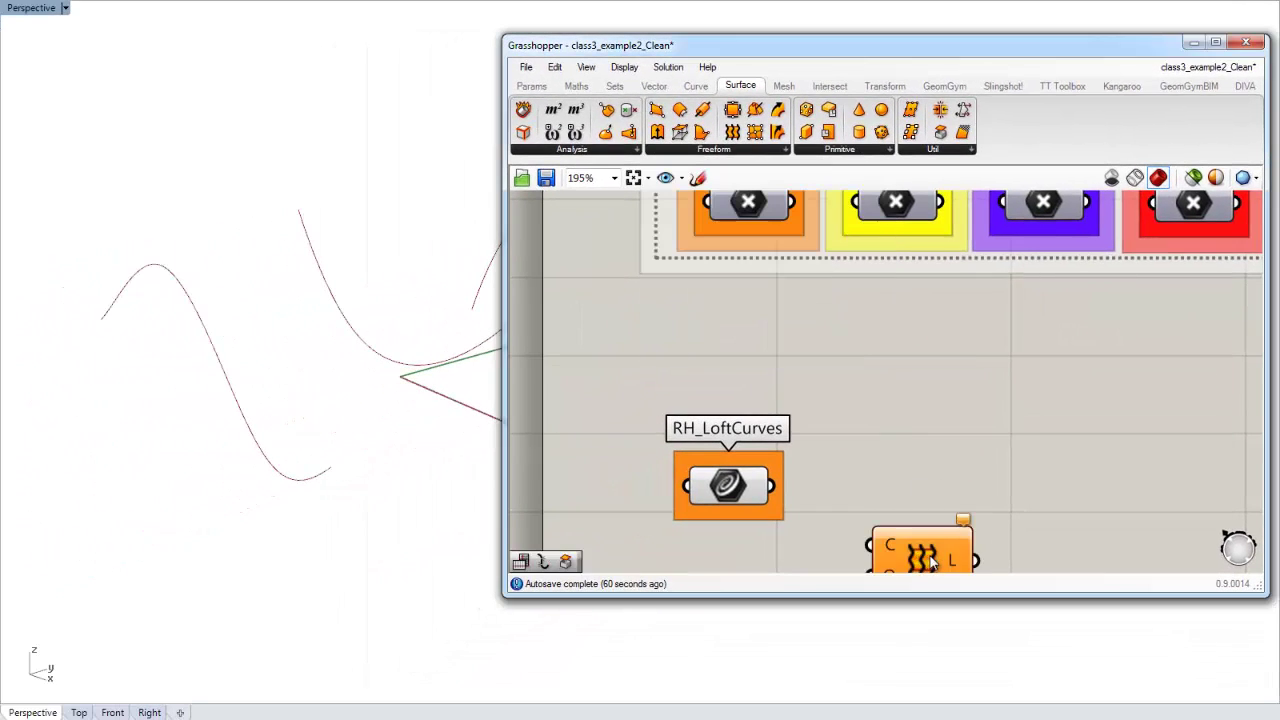
click(924, 468)
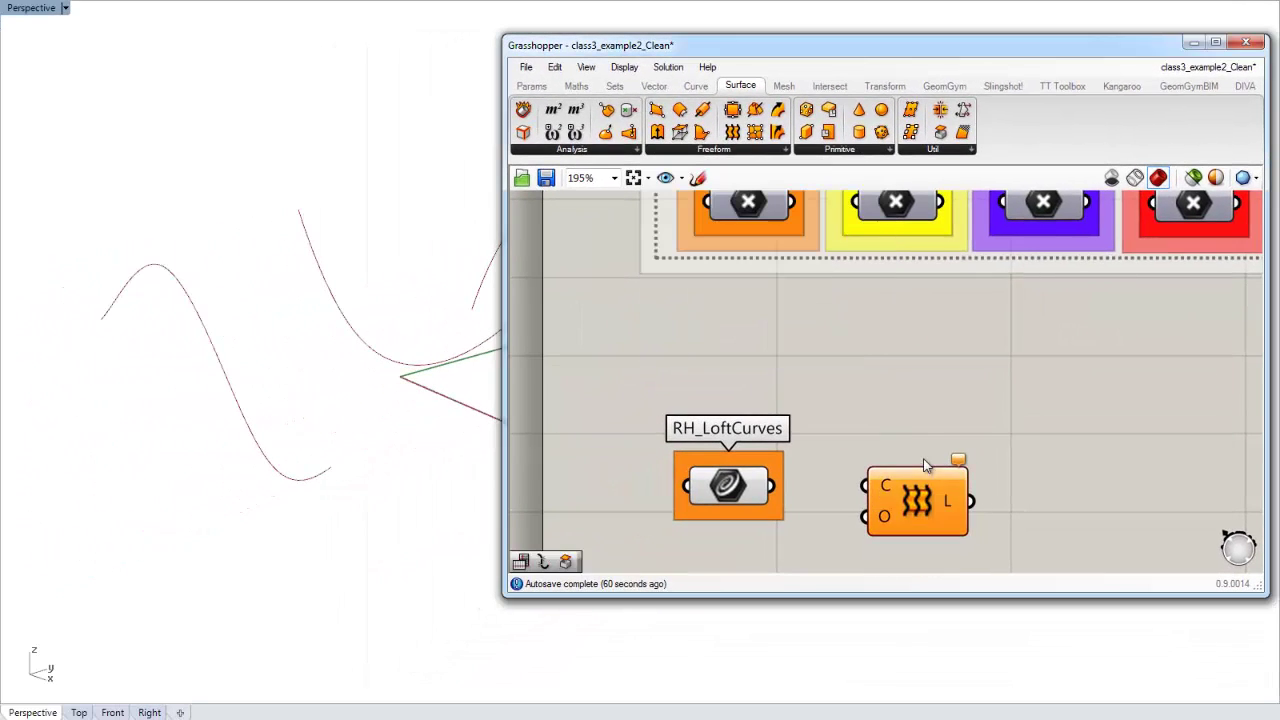
scroll(924, 466, up, 3)
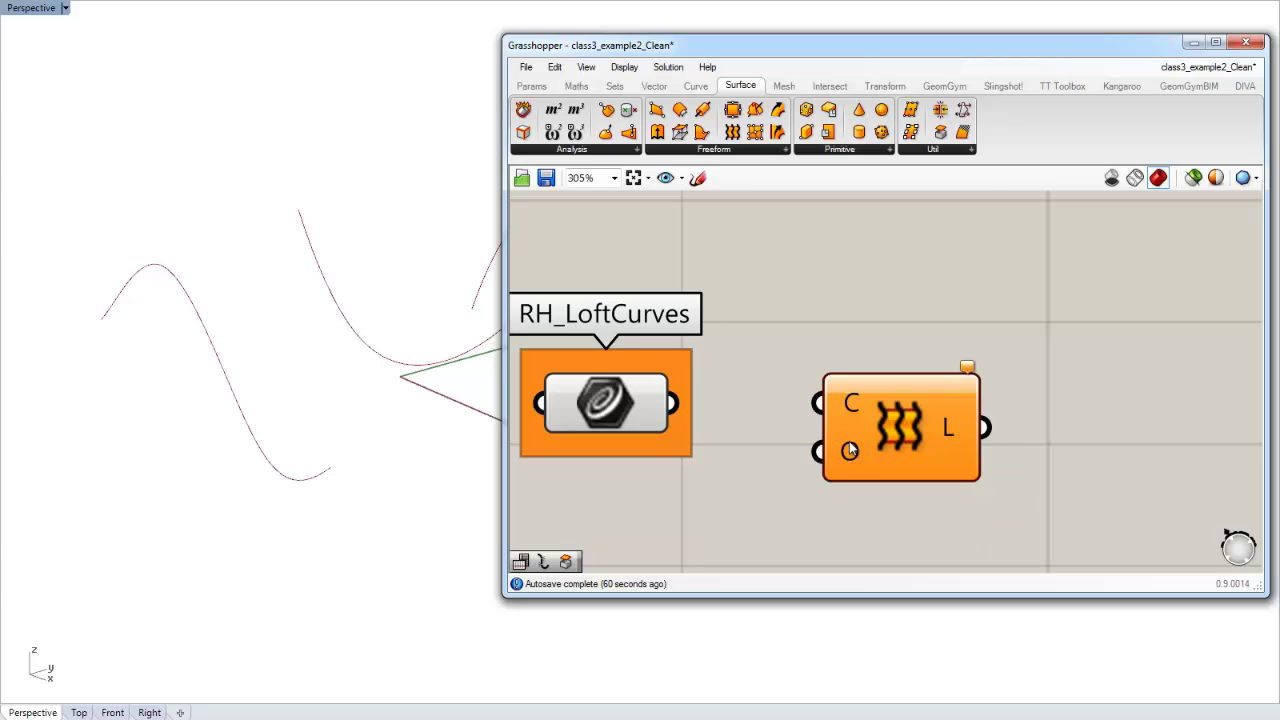
click(861, 437)
click(729, 425)
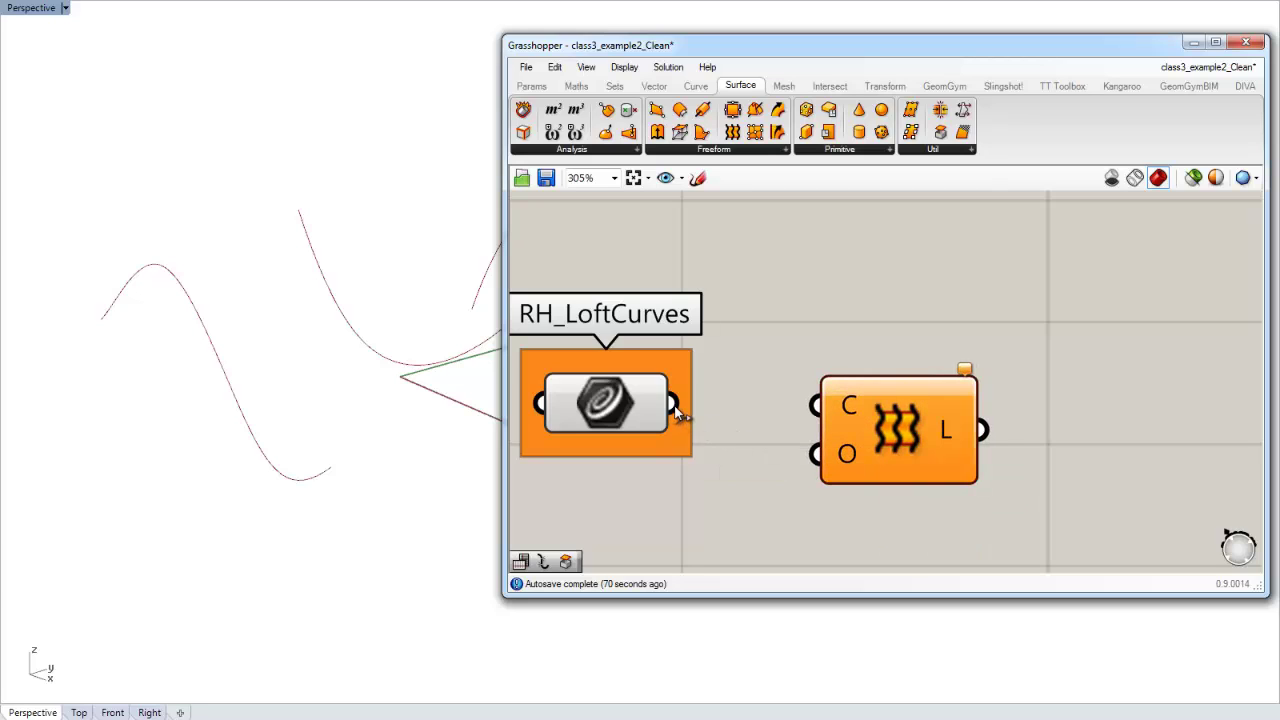
Step: Connect the RH_LoftCurves parameter to the Loft component's curves input and shift the component slightly closer to the group
drag(674, 404, 815, 405)
right_drag(390, 411, 398, 446)
scroll(380, 469, down, 6)
click(844, 322)
drag(900, 425, 871, 430)
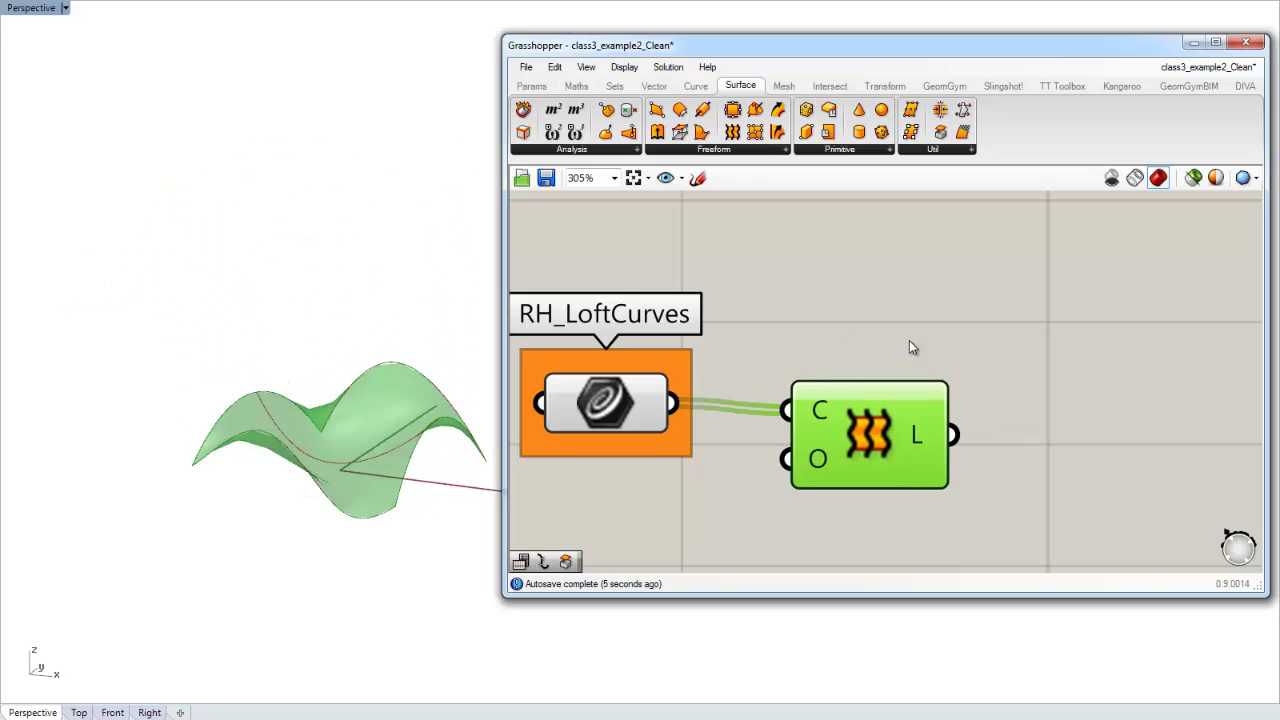
click(909, 340)
Step: Place a Surface parameter after the Loft component and feed the loft output into it
mouse_move(918, 422)
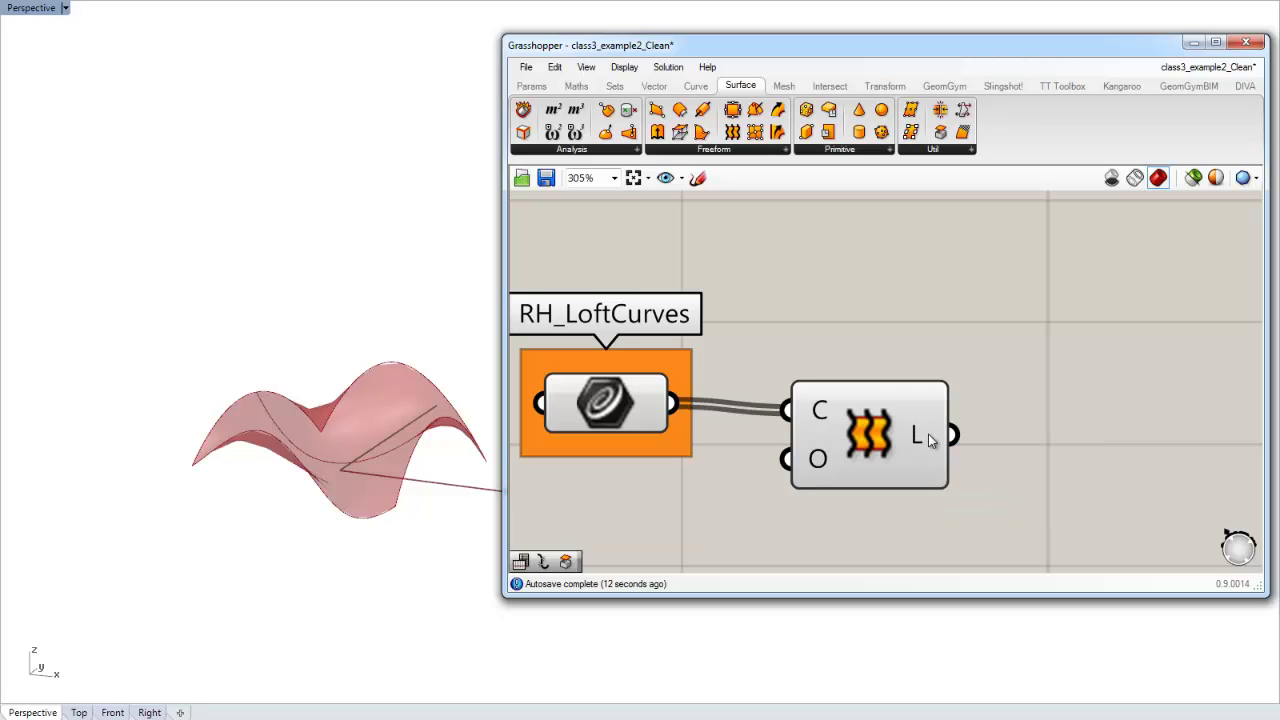
click(530, 87)
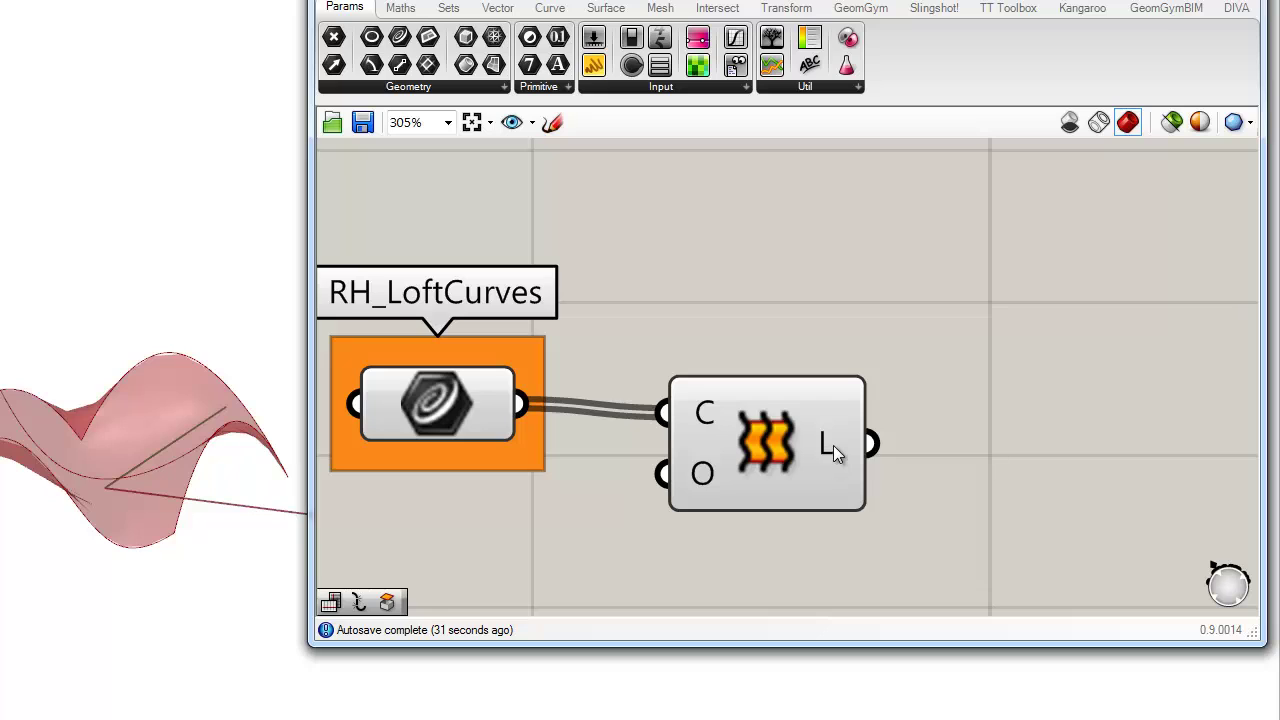
mouse_move(831, 445)
click(495, 67)
click(990, 416)
drag(990, 416, 971, 453)
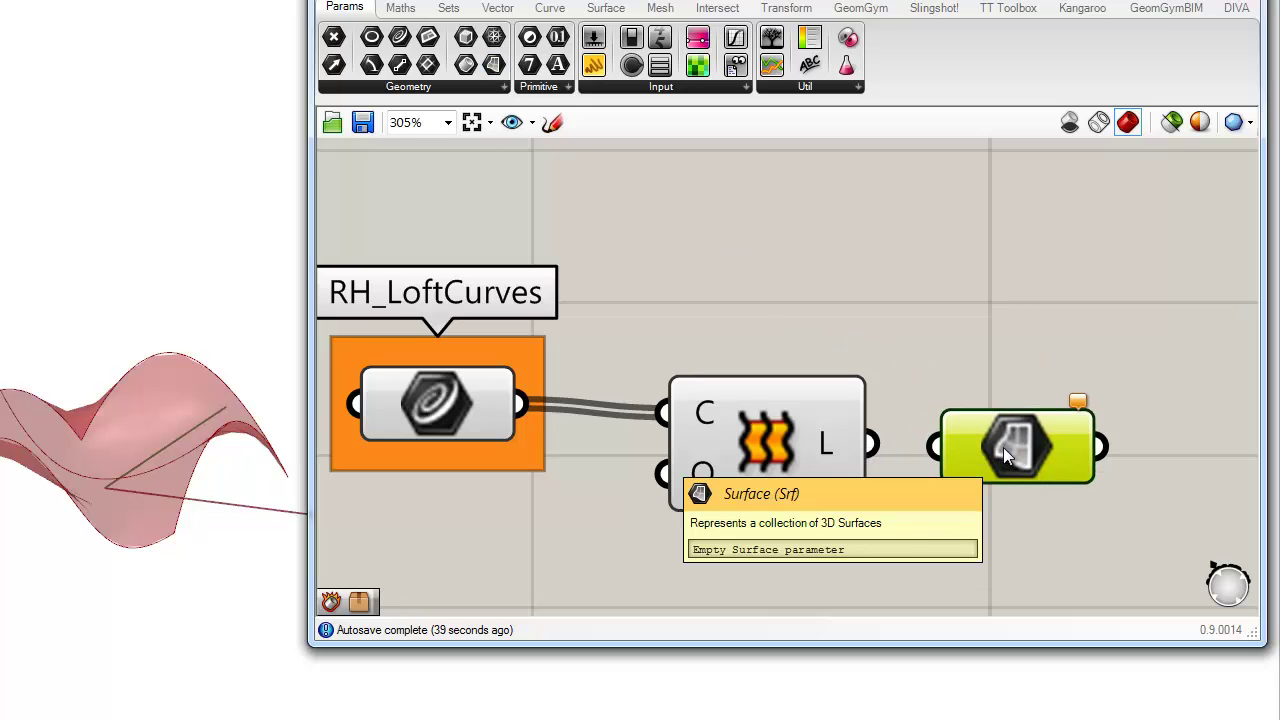
drag(872, 444, 935, 447)
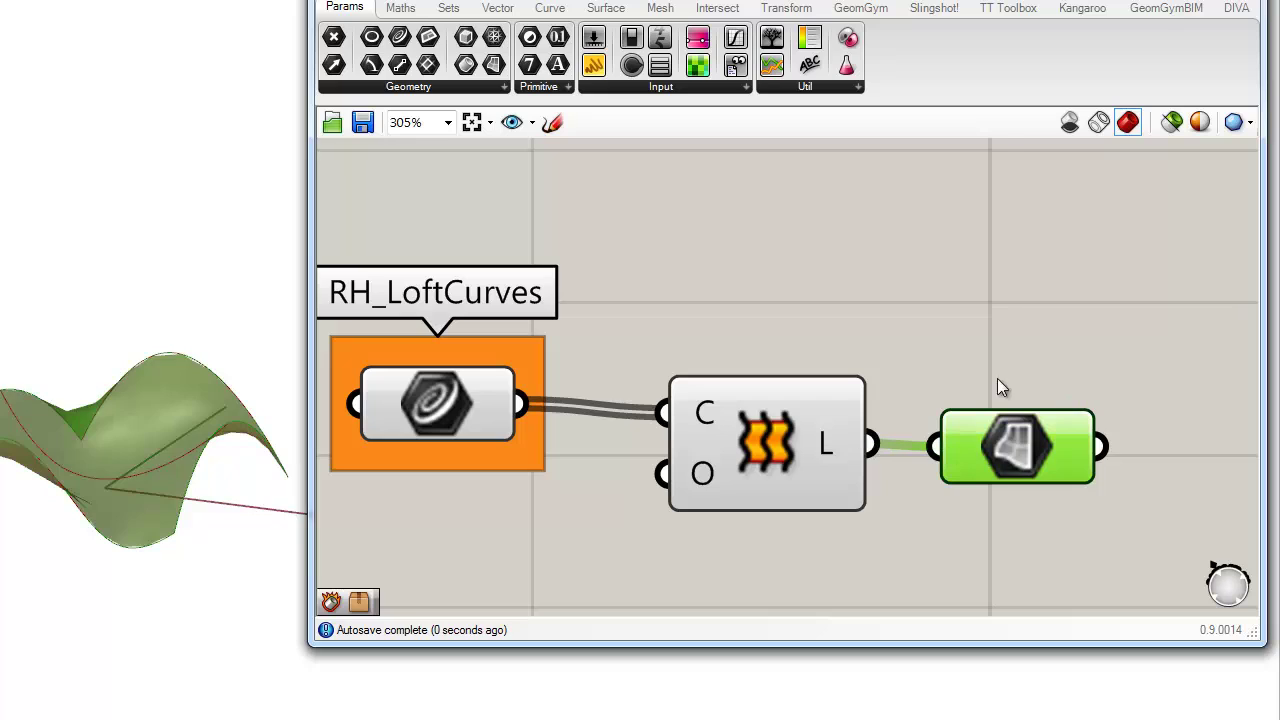
drag(1029, 462, 1029, 444)
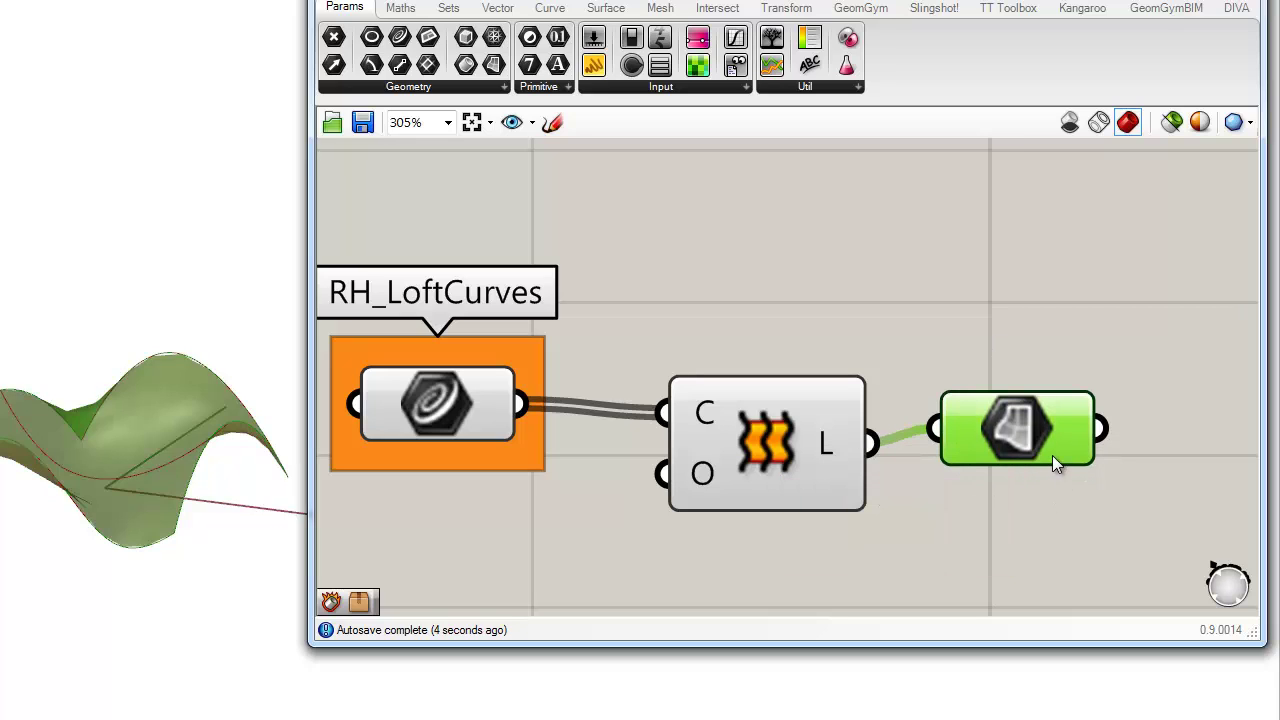
key(ctrl+z)
click(894, 441)
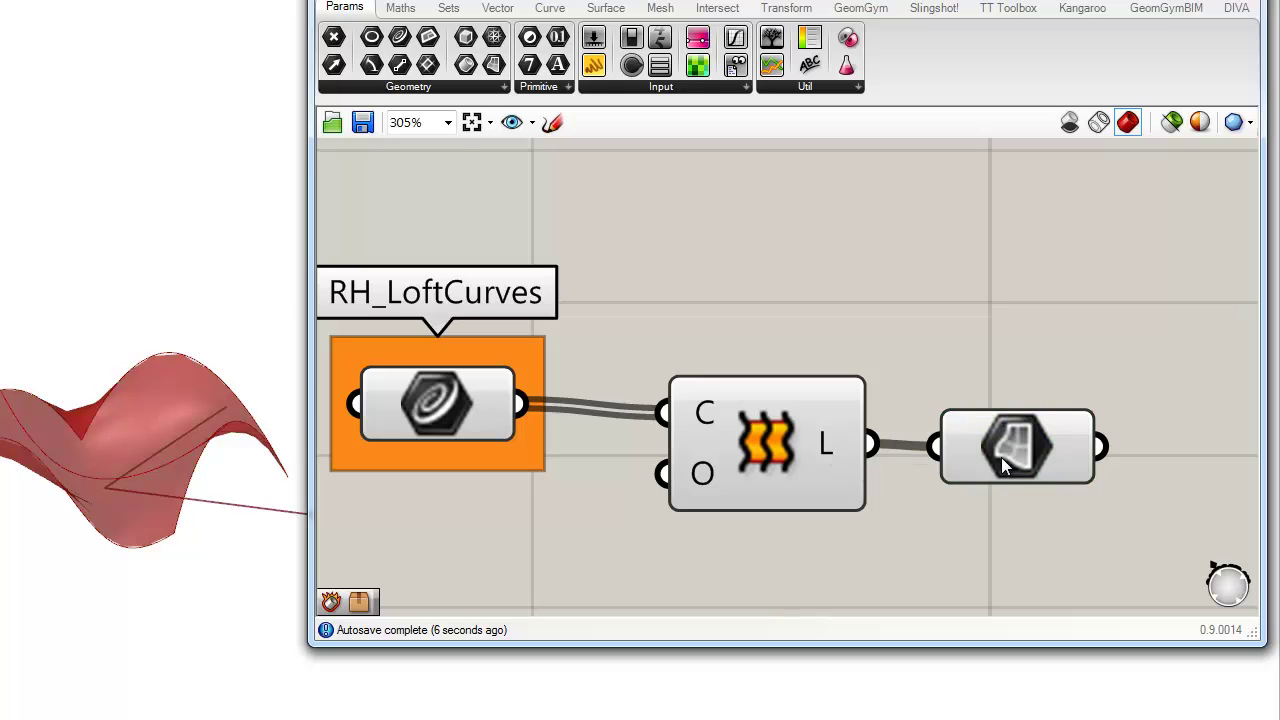
click(839, 411)
click(804, 334)
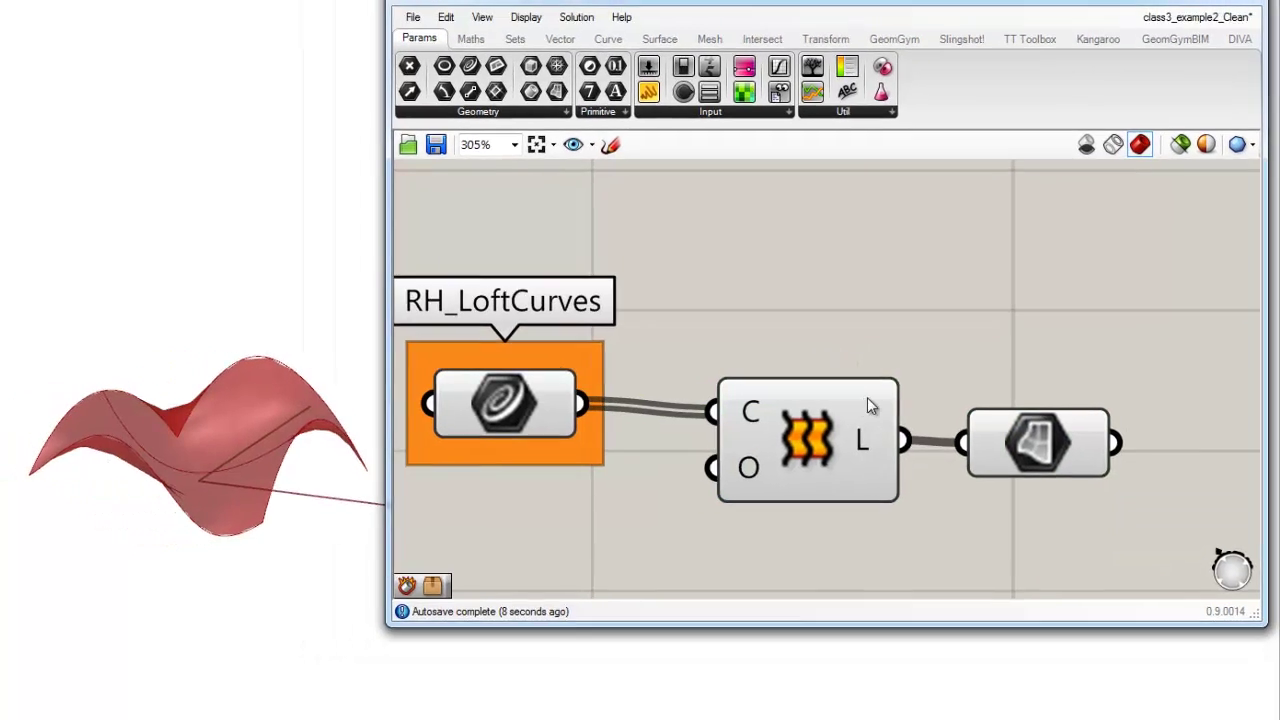
Step: Place an Isotrim component after the Surface parameter
scroll(880, 410, down, 1)
click(1042, 462)
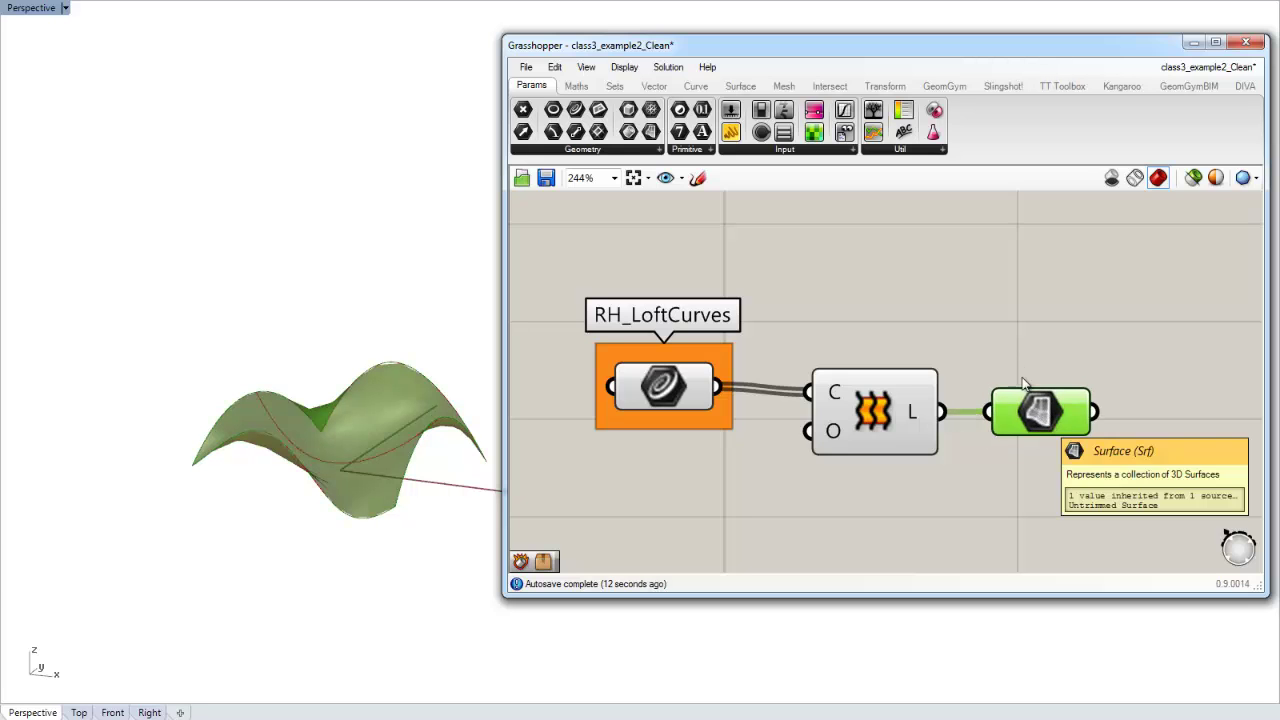
right_drag(807, 275, 811, 344)
scroll(813, 347, down, 2)
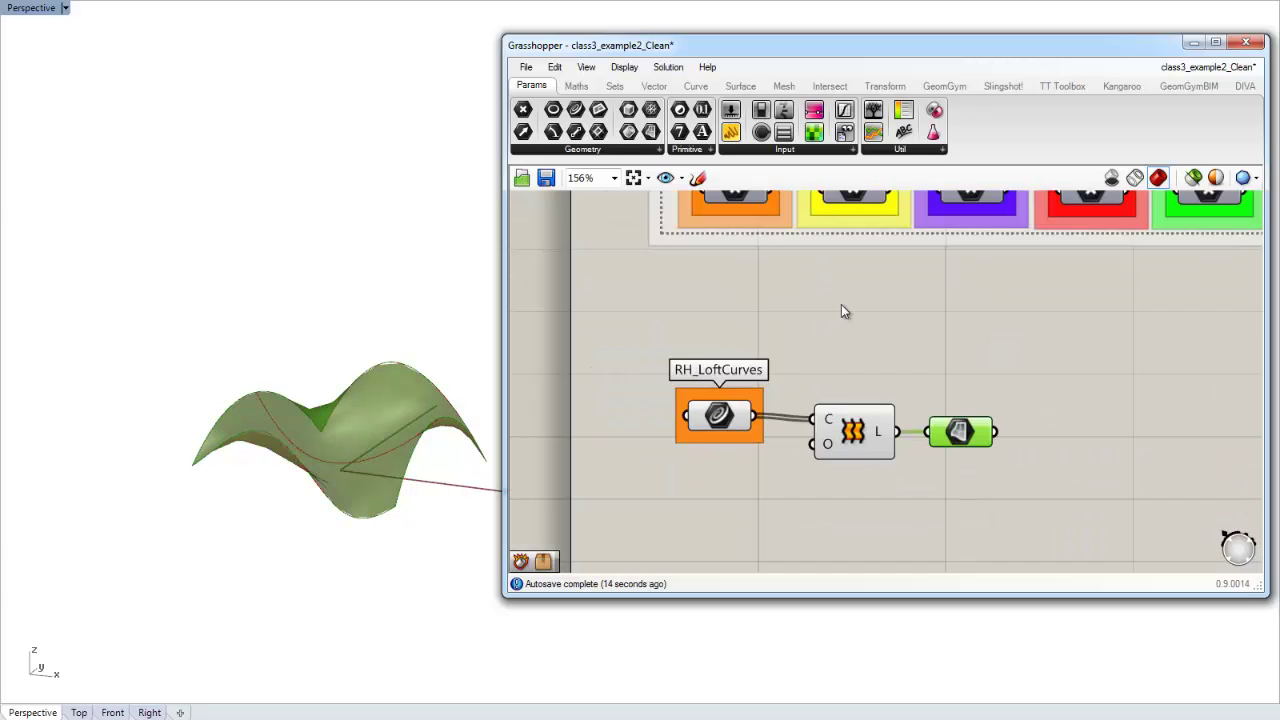
right_drag(929, 297, 777, 397)
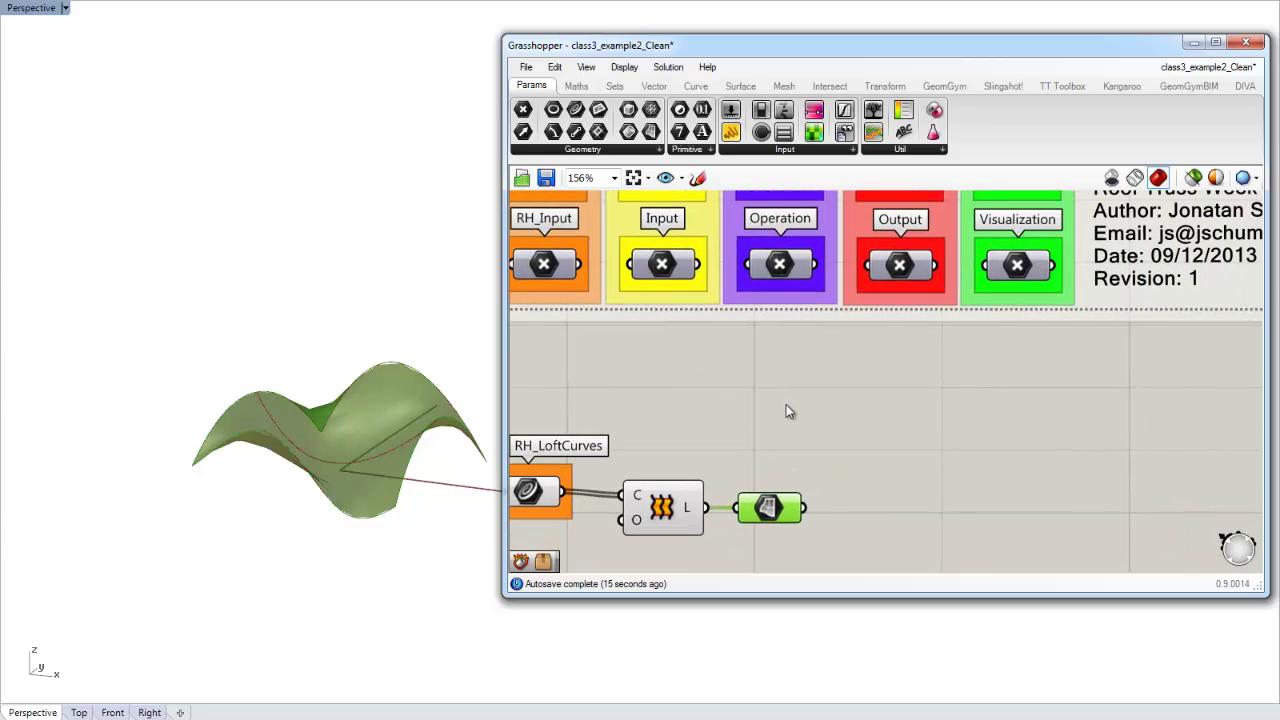
scroll(794, 390, up, 2)
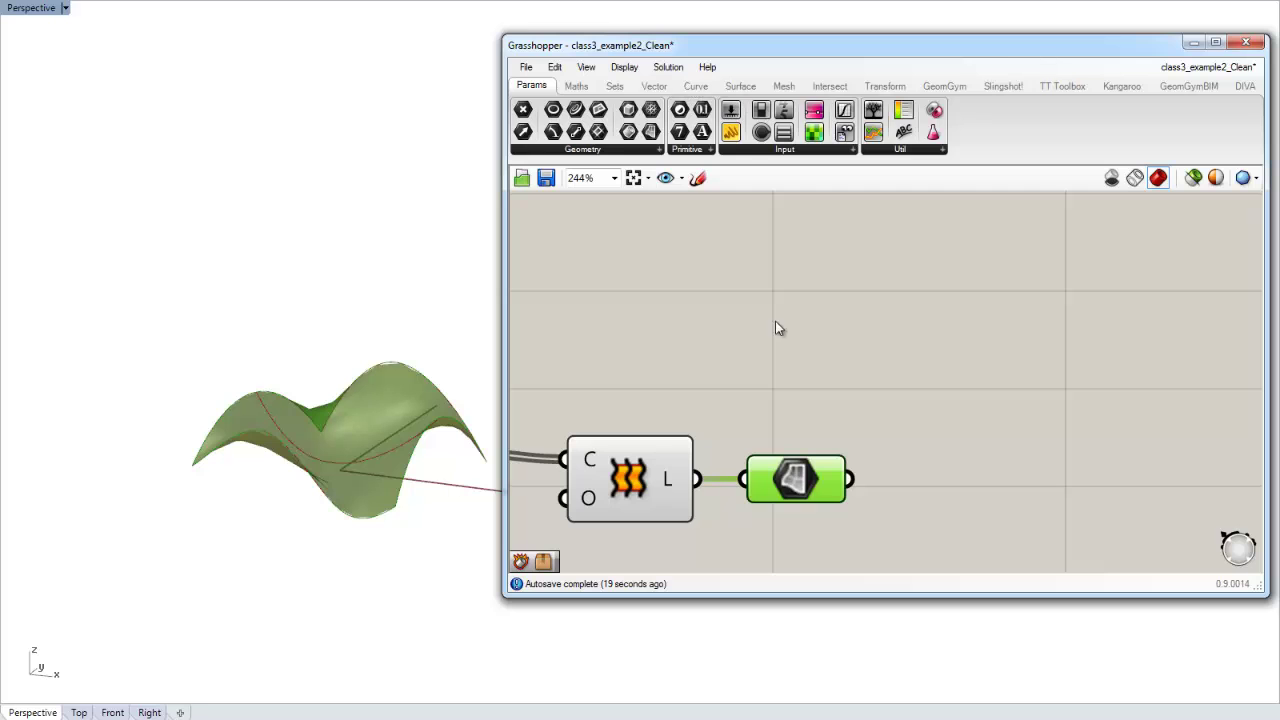
mouse_move(830, 488)
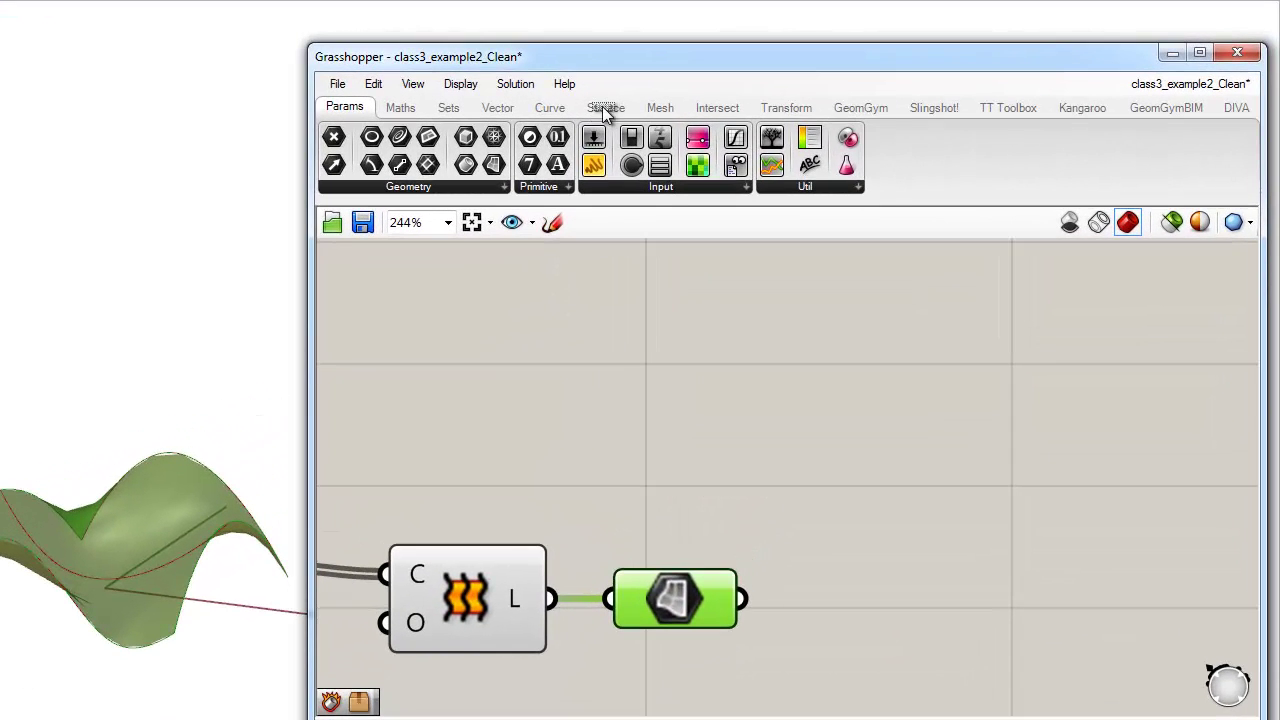
click(604, 108)
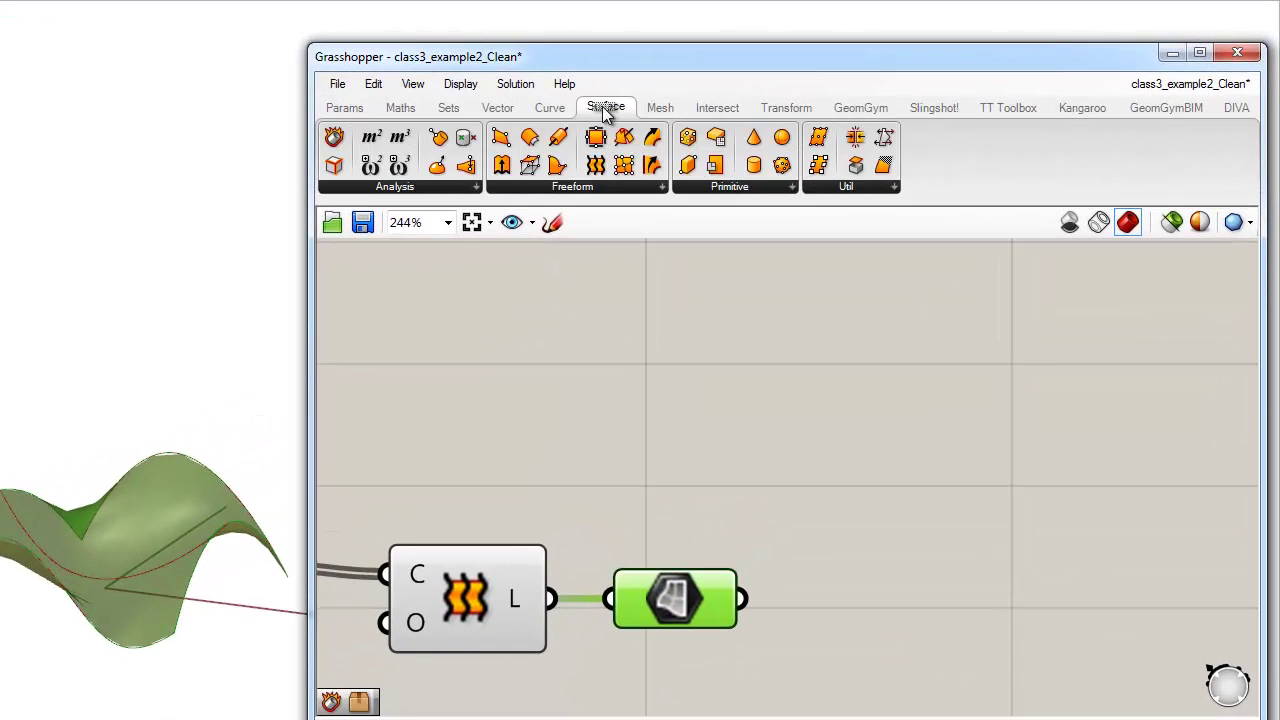
click(845, 188)
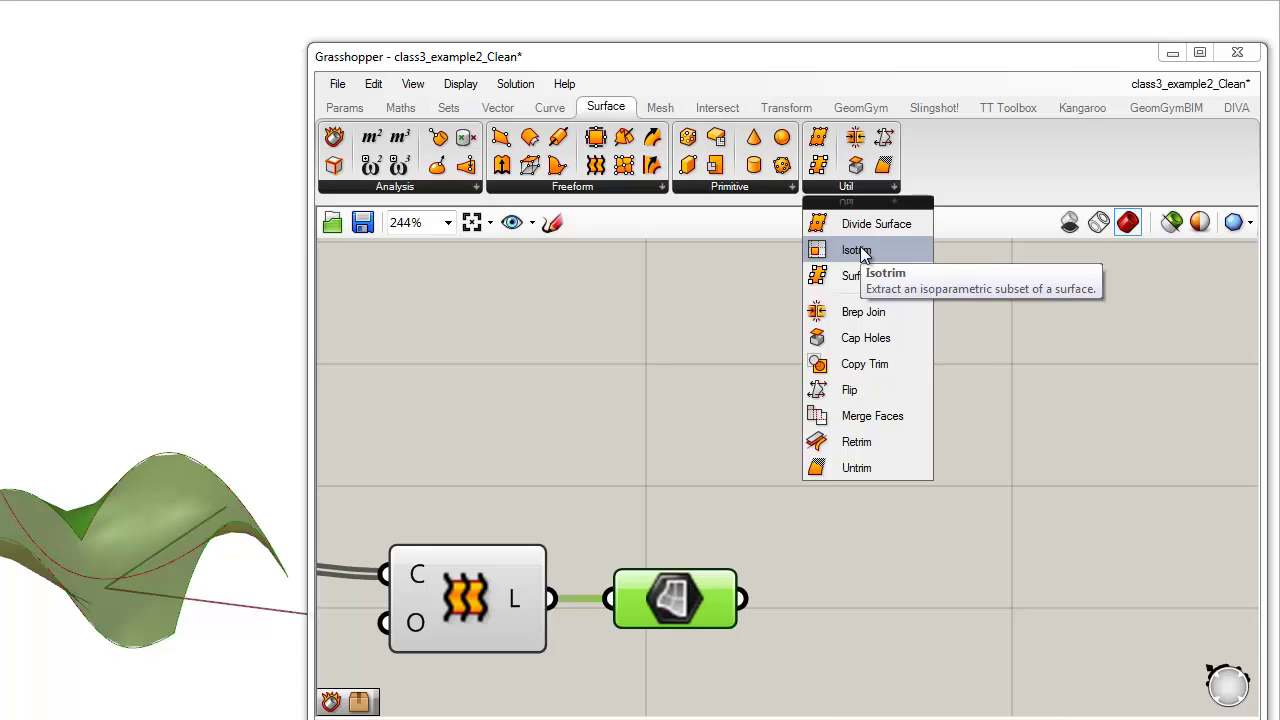
click(857, 250)
click(931, 654)
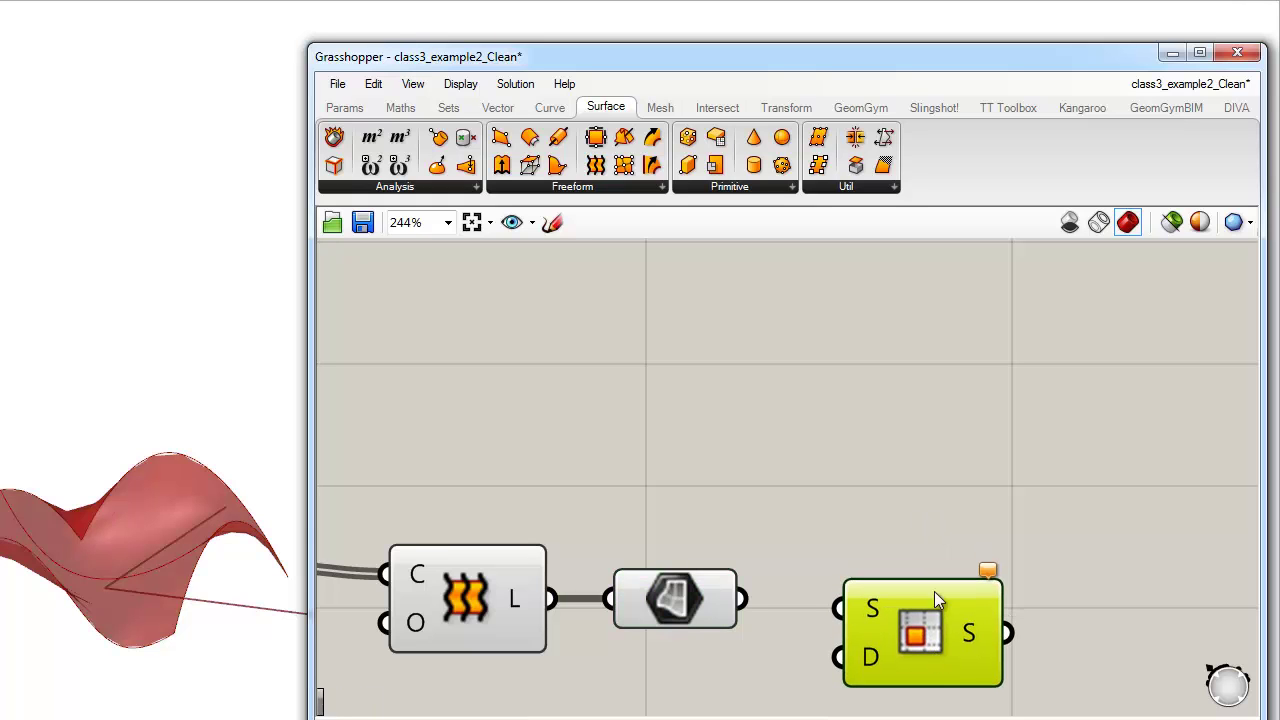
click(930, 496)
Step: Connect the Surface parameter to the Isotrim component's surface input and nudge the component into line with it
right_drag(930, 496, 955, 384)
scroll(908, 530, up, 3)
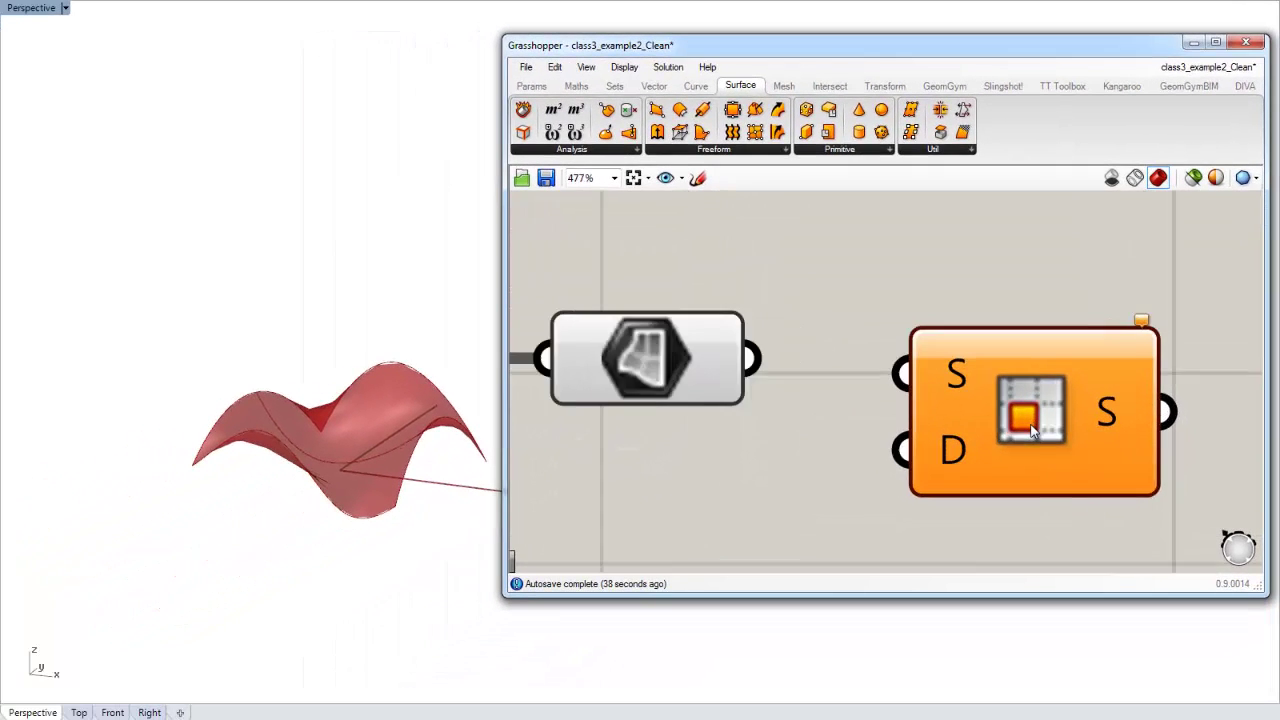
scroll(1033, 428, up, 1)
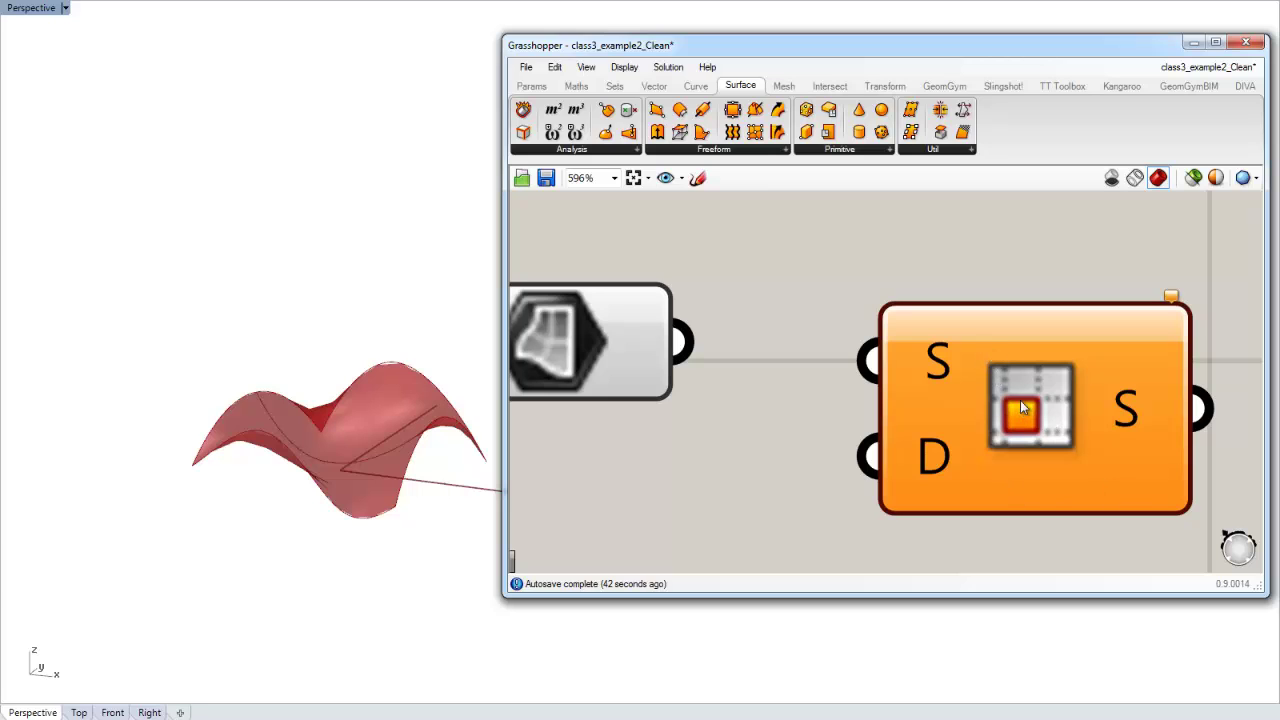
scroll(974, 401, down, 2)
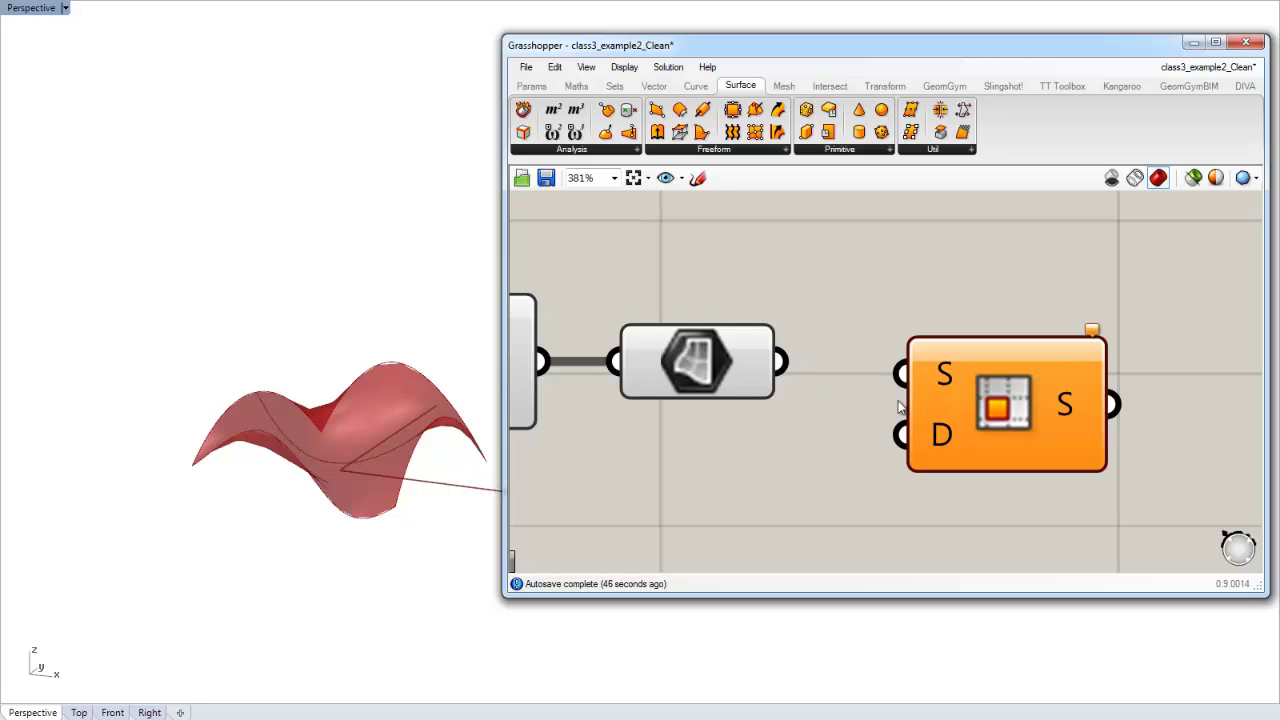
mouse_move(947, 438)
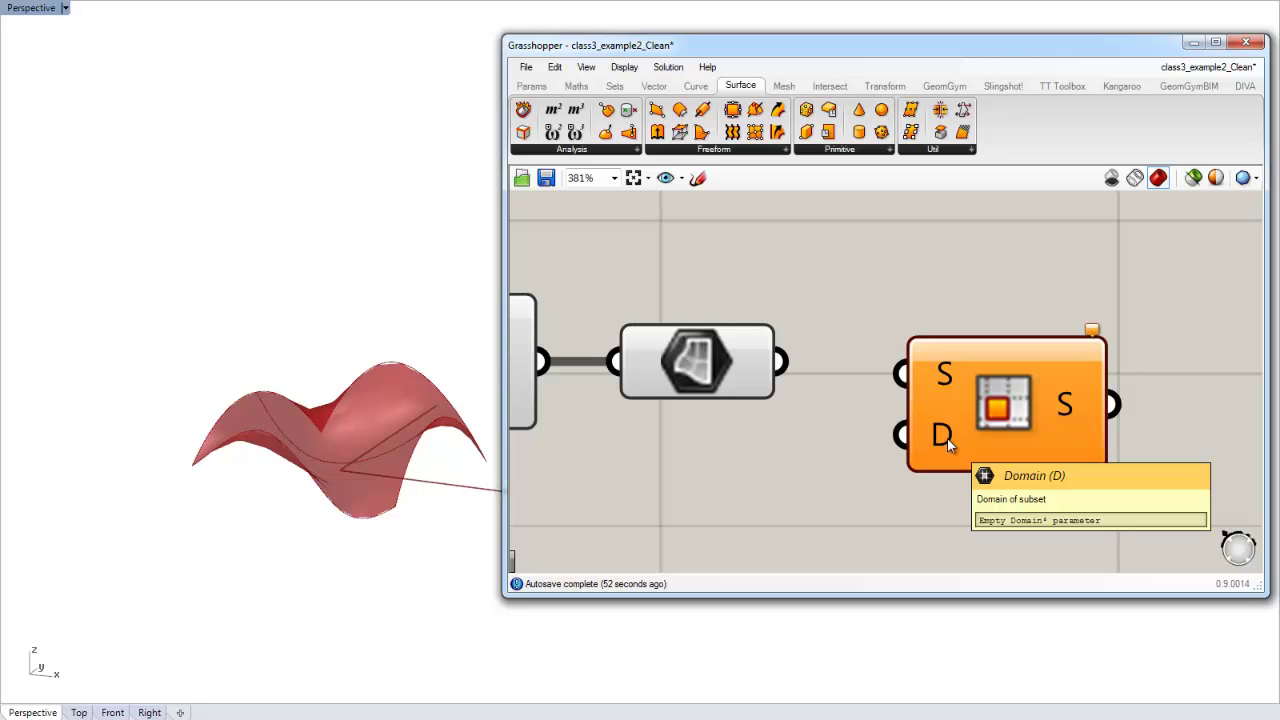
drag(781, 362, 902, 374)
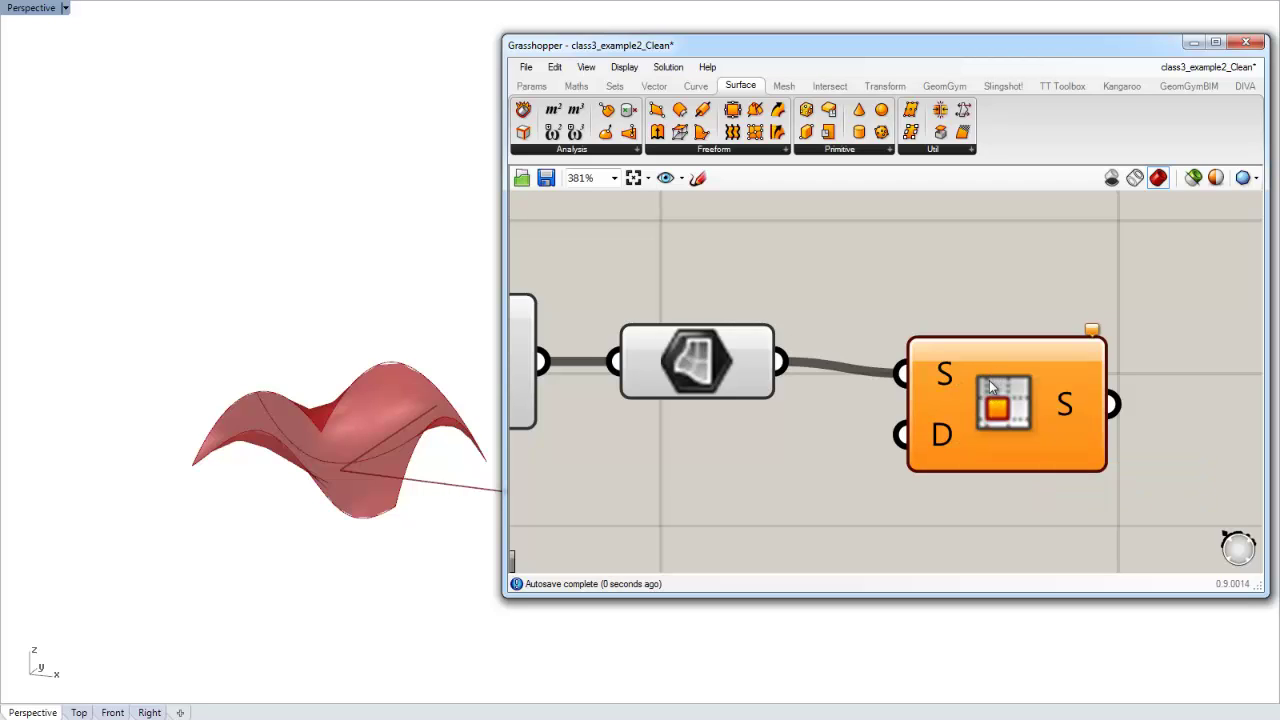
mouse_move(990, 381)
mouse_down()
mouse_move(994, 368)
mouse_move(1010, 377)
mouse_up()
click(1000, 291)
click(1014, 303)
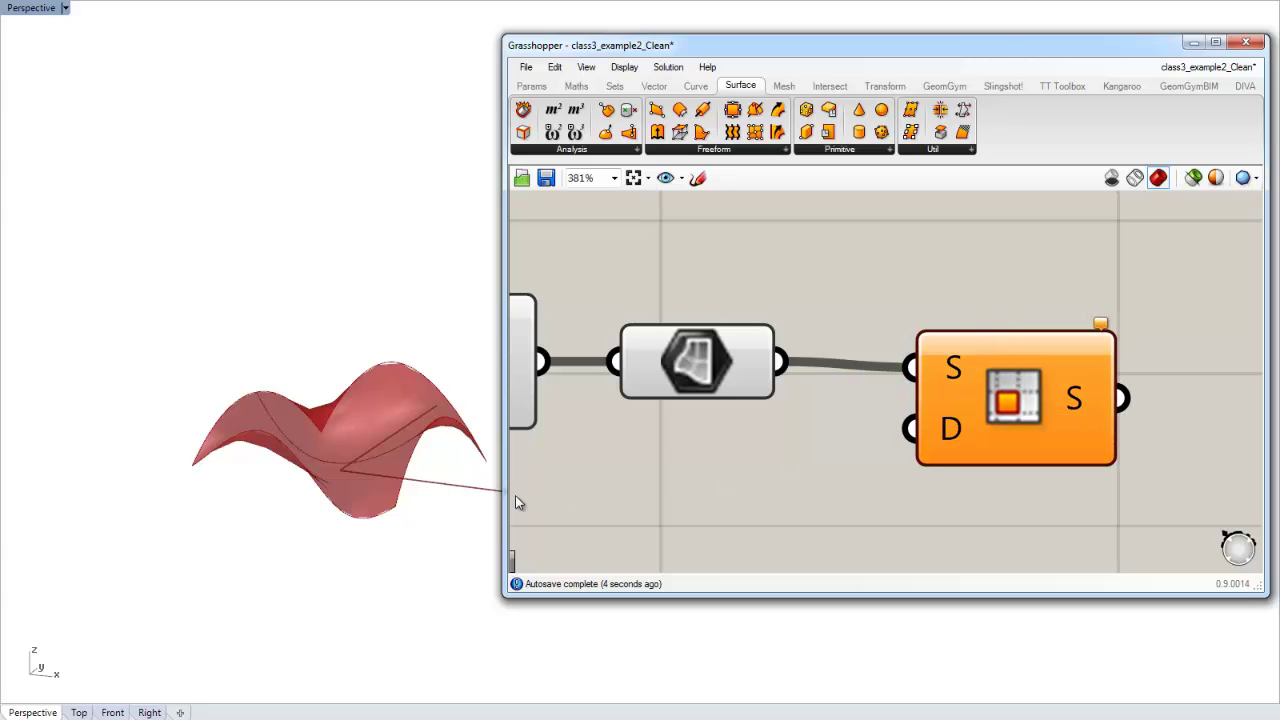
Step: Examine the lofted surface from above in the Rhino Perspective view and dismiss the Windows colour scheme prompt
right_drag(345, 482, 325, 531)
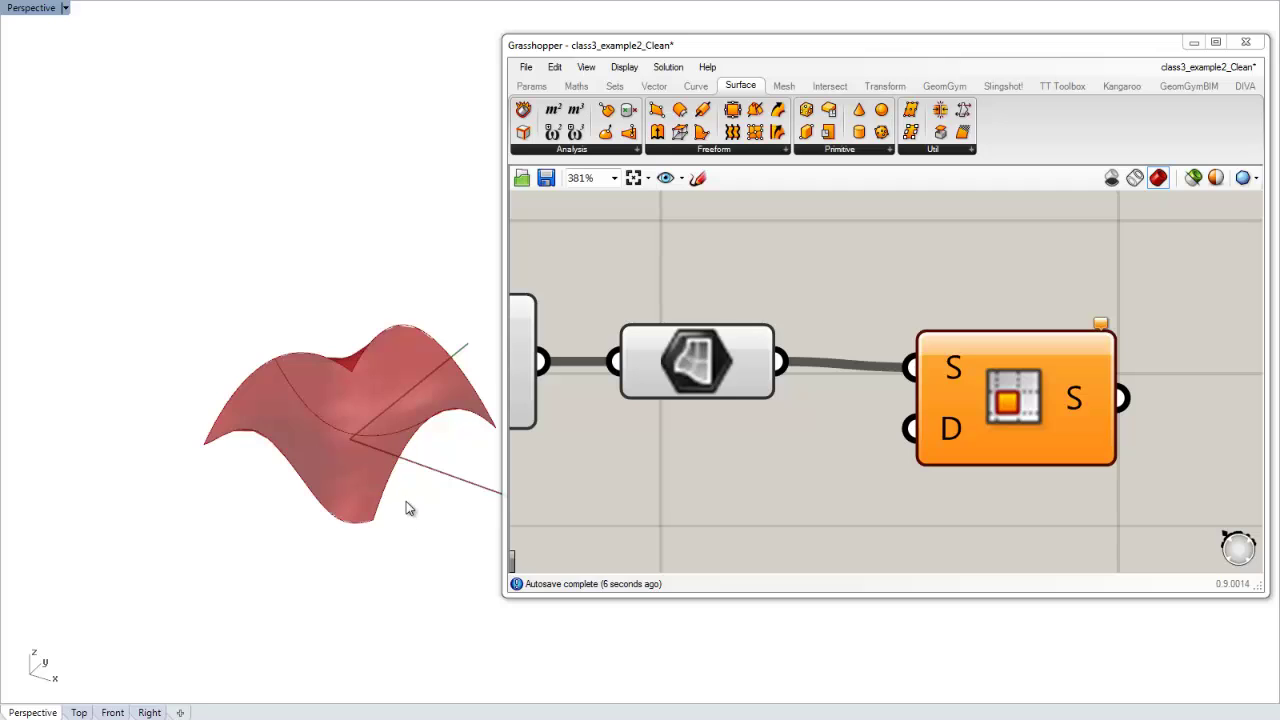
right_drag(437, 486, 312, 450)
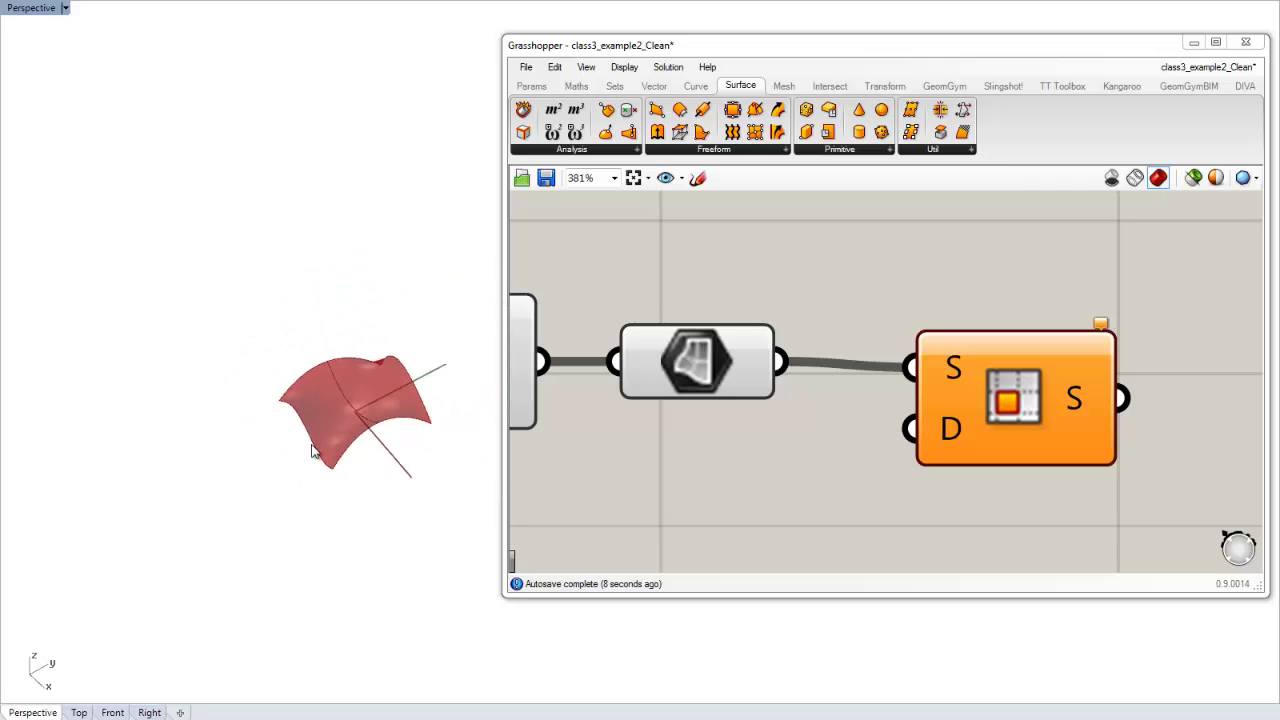
right_drag(386, 398, 374, 466)
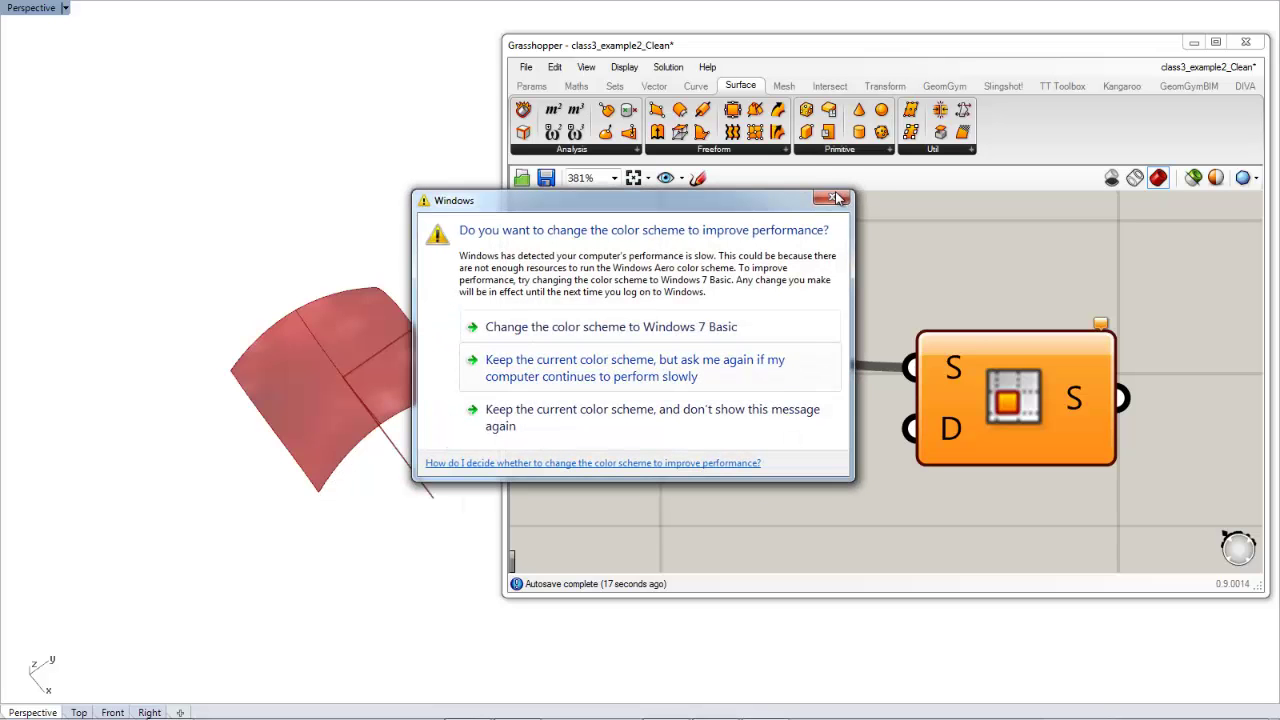
click(430, 420)
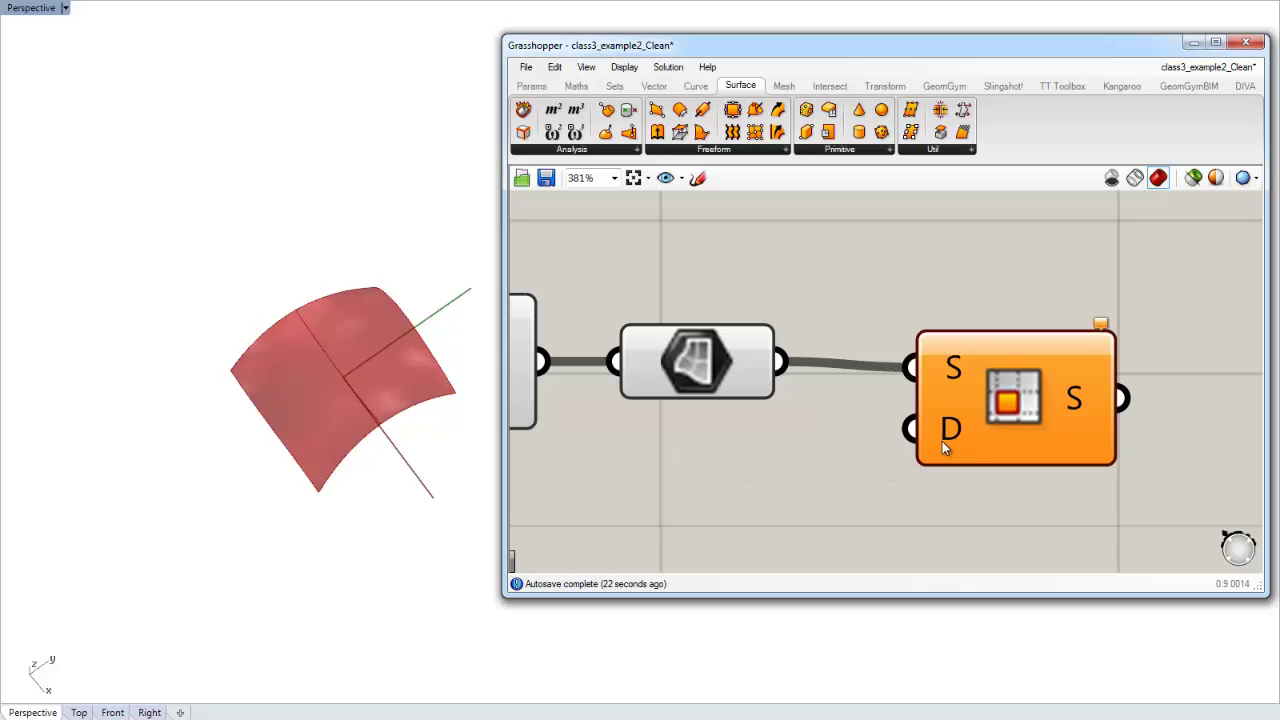
right_drag(759, 509, 781, 506)
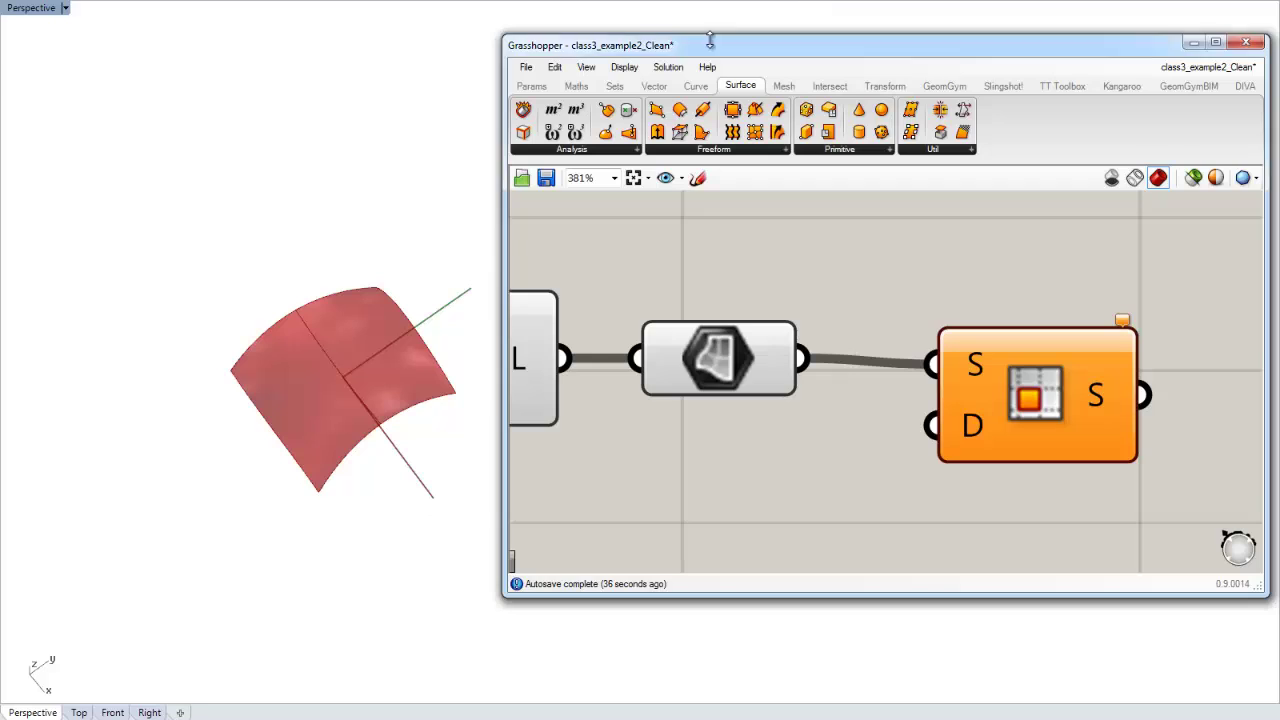
Step: Switch to Firefox and bring up the deprocess.org Grasshopper tutorial on surfaces
drag(705, 45, 636, 38)
key(alt+Tab)
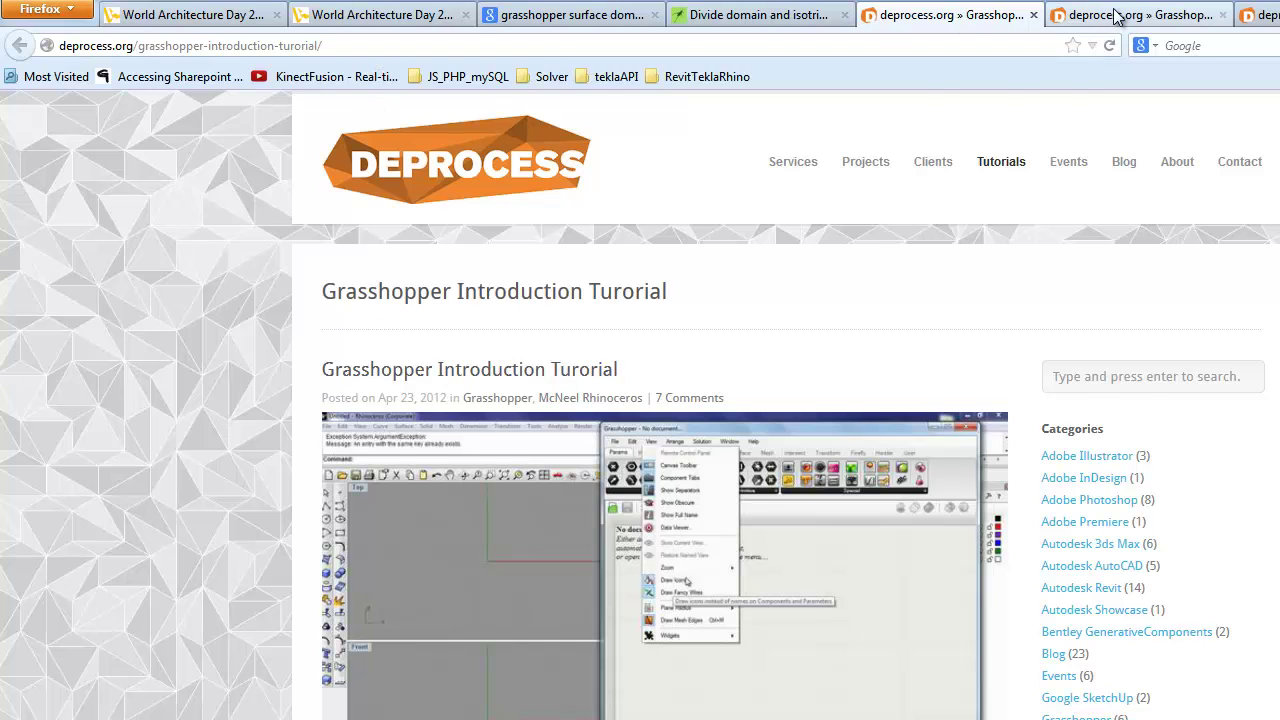
click(1060, 15)
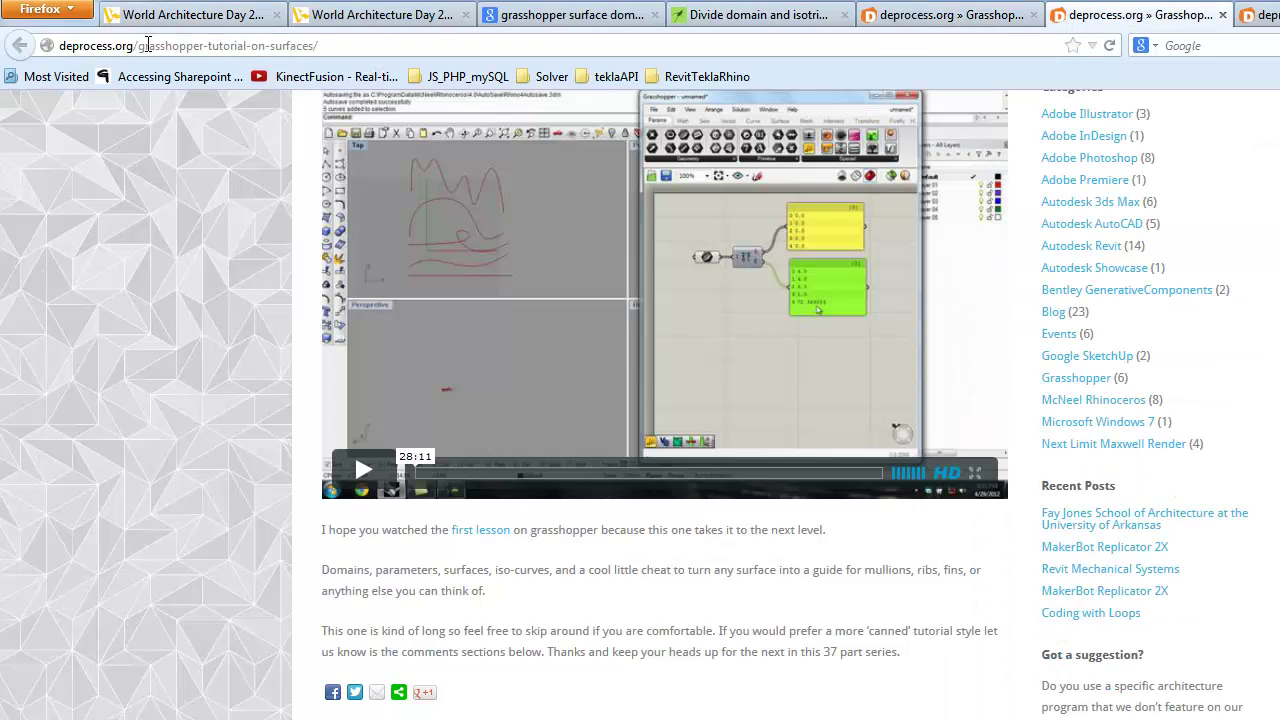
Step: Highlight the tutorial's web address and the topics it covers, such as domains, parameters and surfaces, in the page description
drag(138, 46, 322, 45)
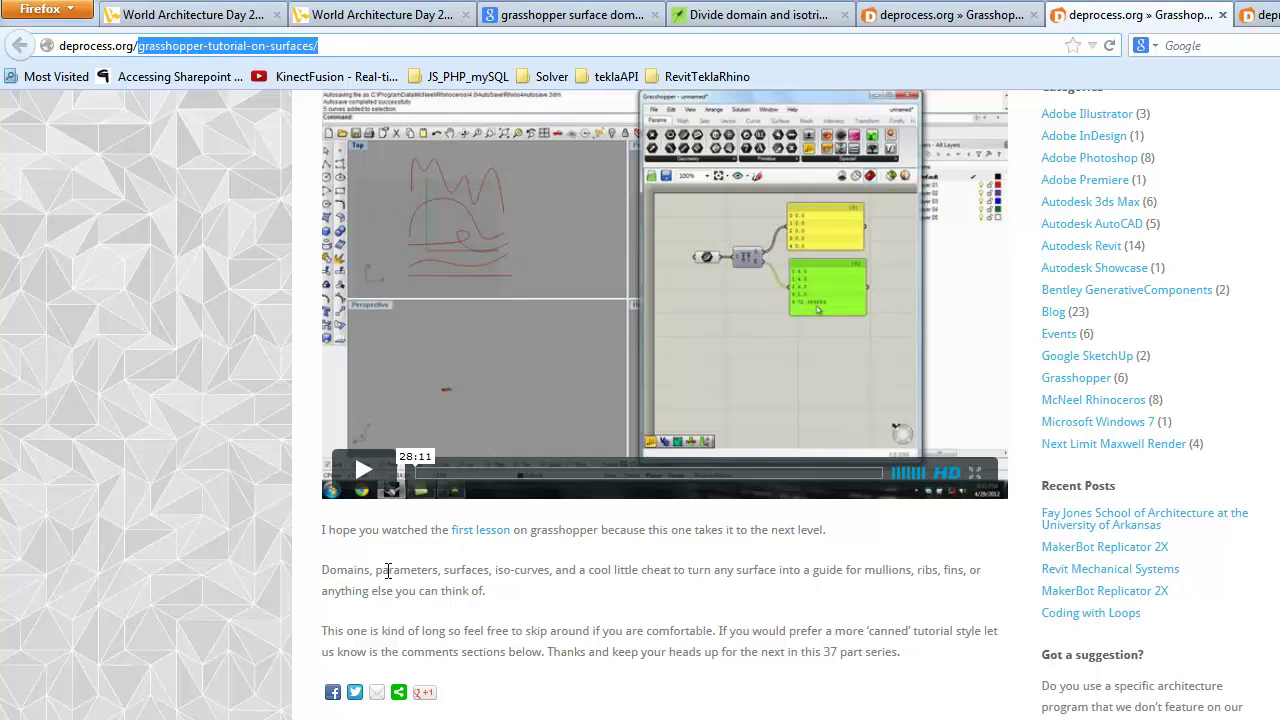
drag(358, 572, 545, 573)
click(572, 590)
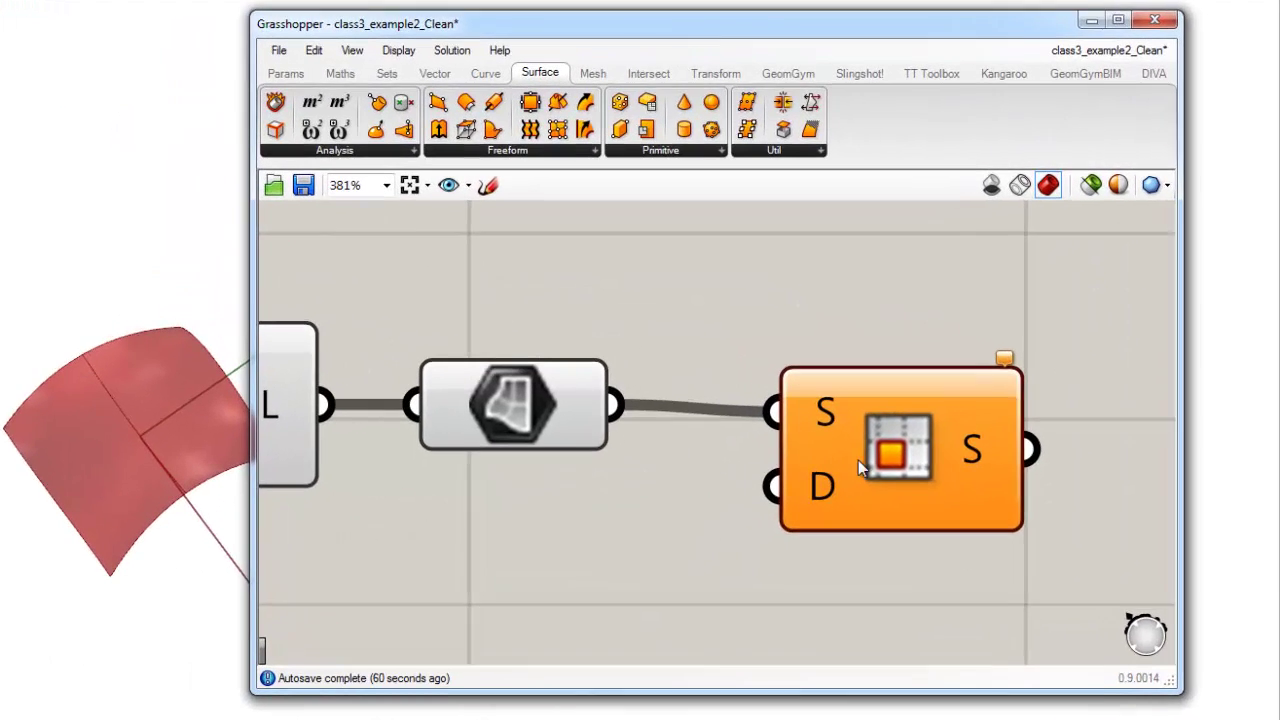
Step: Switch back to Grasshopper and move the Isotrim component slightly lower on the canvas, beside the Surface parameter
drag(858, 460, 880, 489)
click(708, 350)
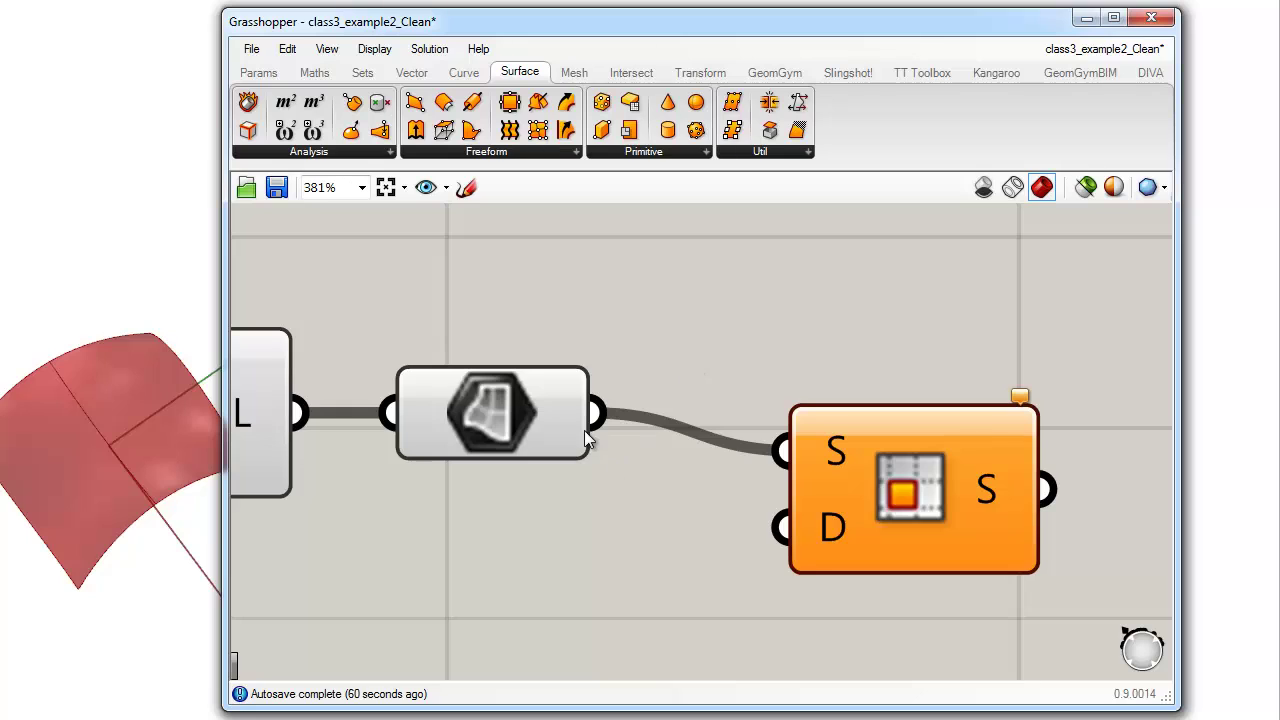
drag(588, 440, 611, 440)
click(812, 598)
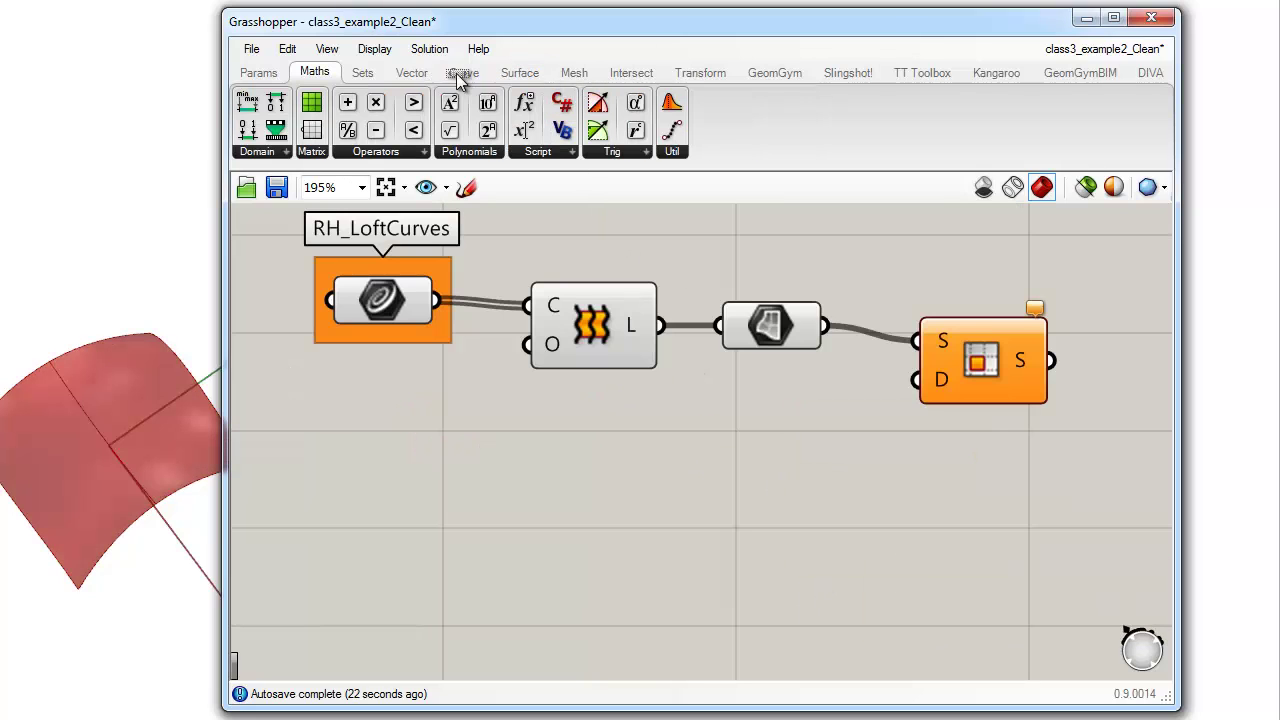
Step: Place a Divide Domain² component below the Surface parameter and connect the Surface output to its I input
click(520, 72)
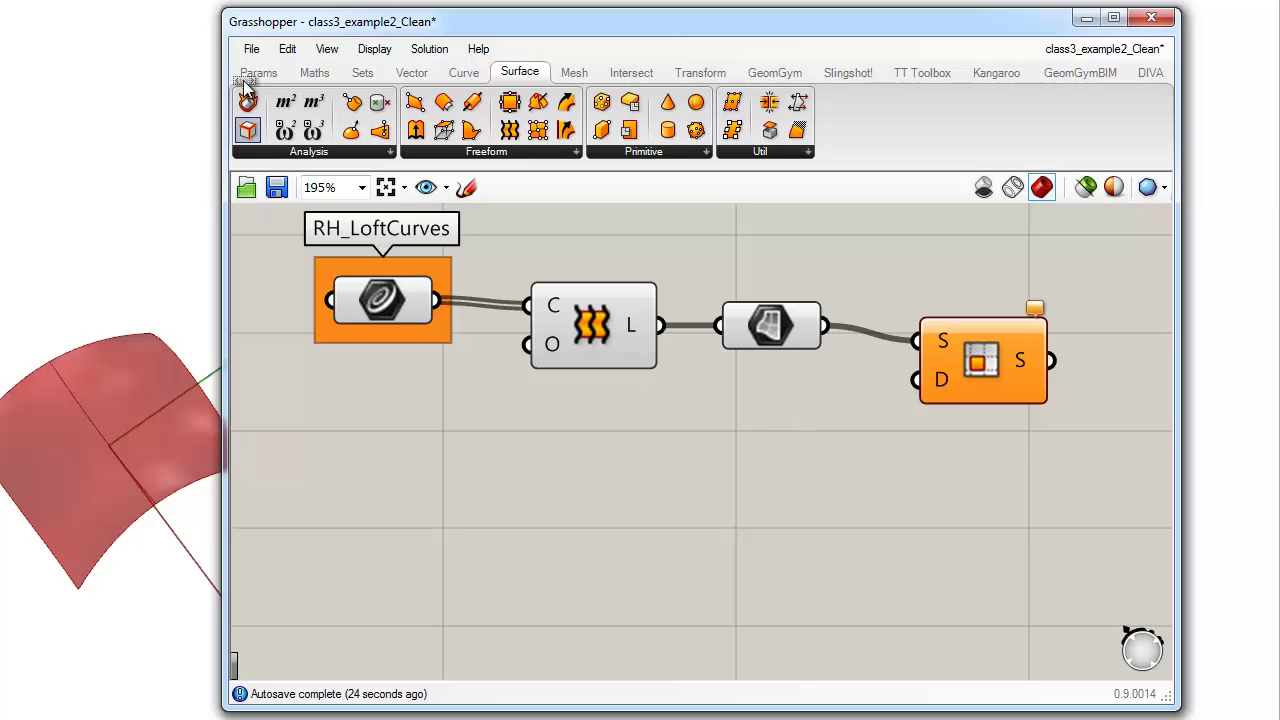
click(314, 73)
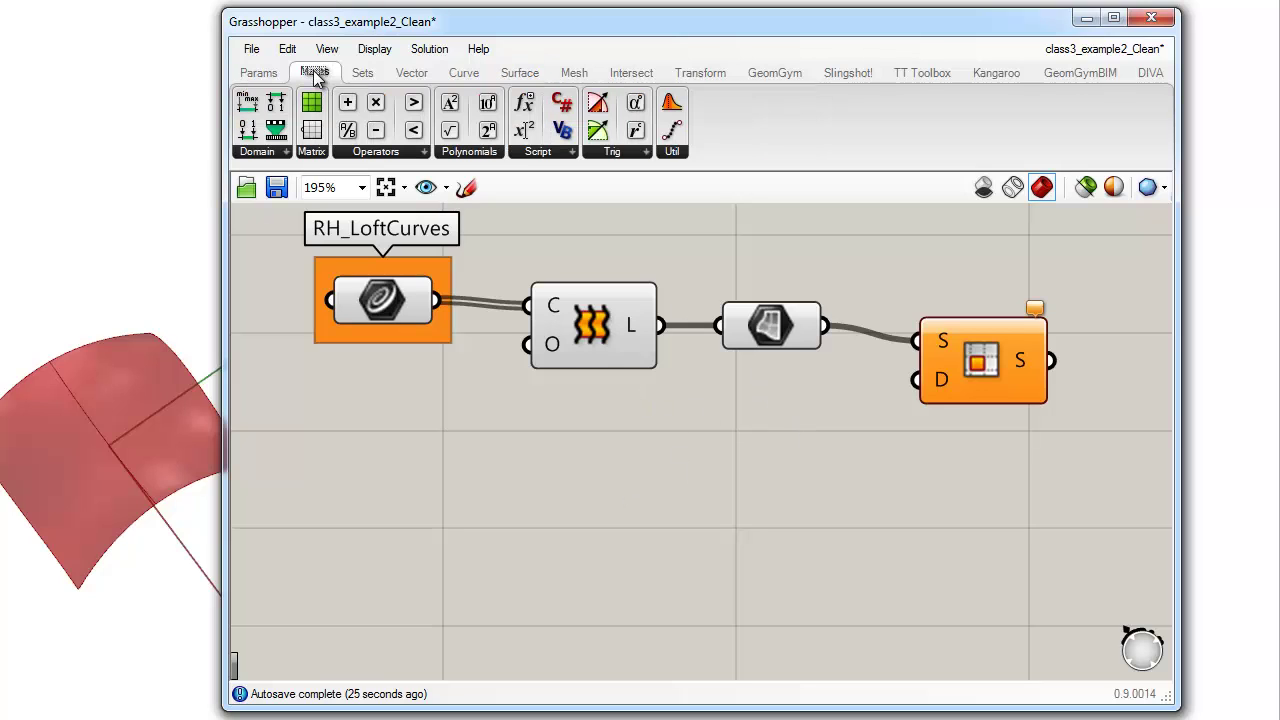
click(278, 156)
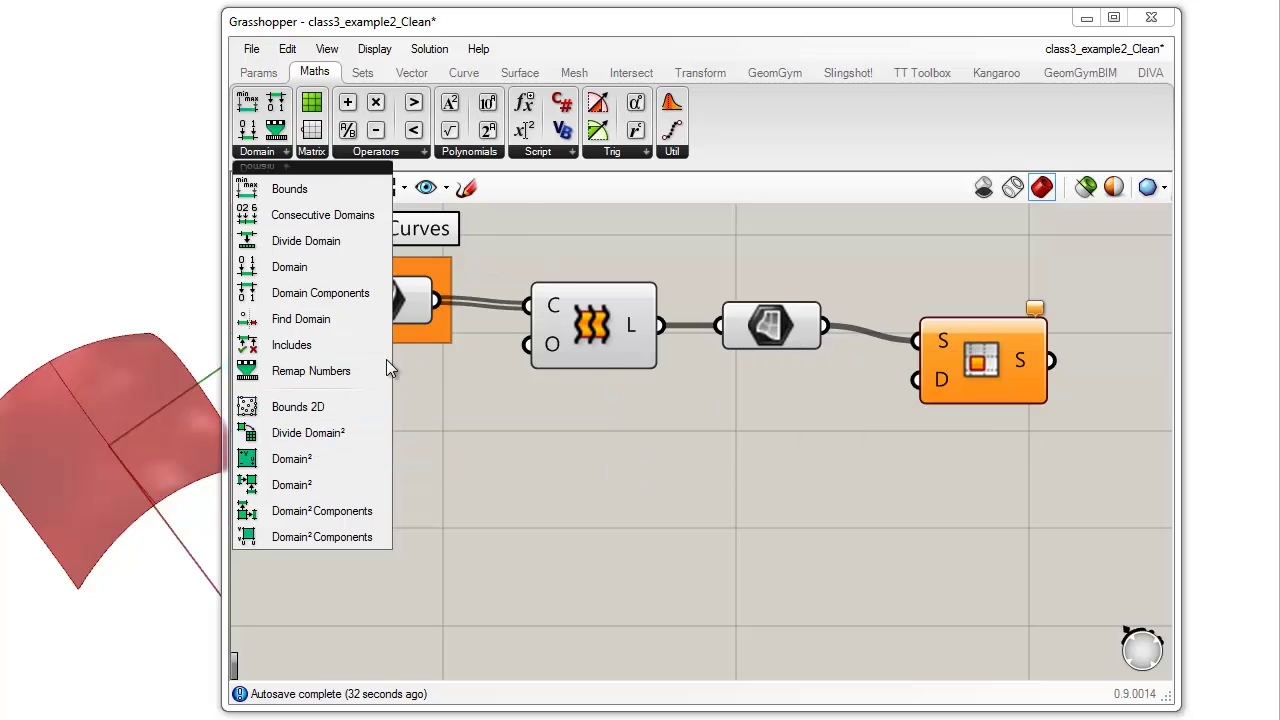
click(322, 432)
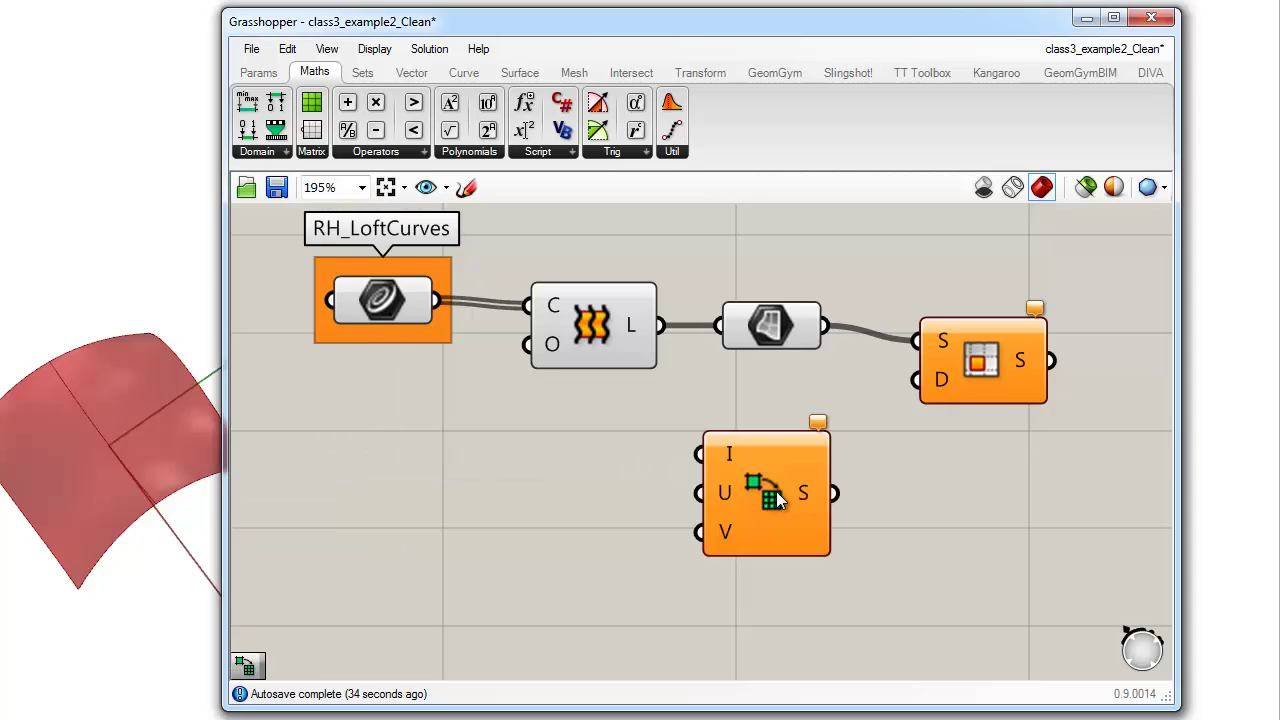
click(829, 510)
click(809, 418)
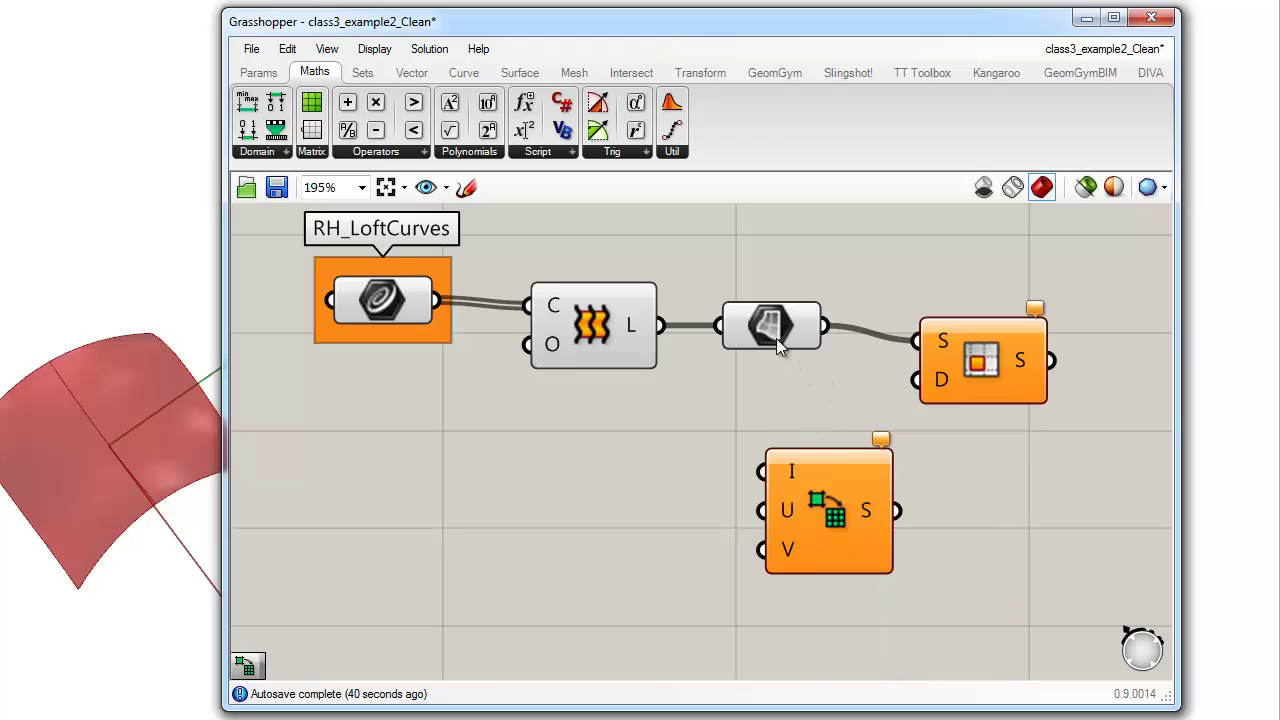
drag(776, 338, 884, 487)
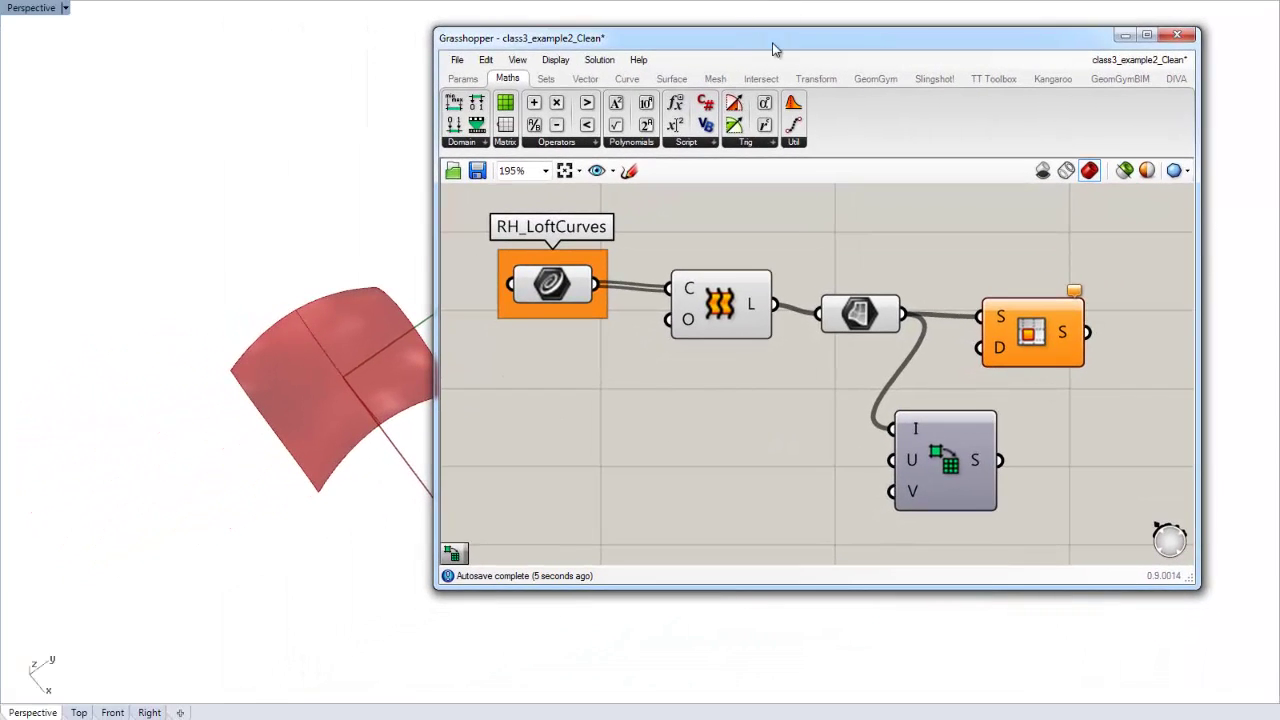
Step: Move the Grasshopper window clear of the lofted surface and shift the RH_LoftCurves parameter farther from the Loft component
drag(773, 49, 820, 46)
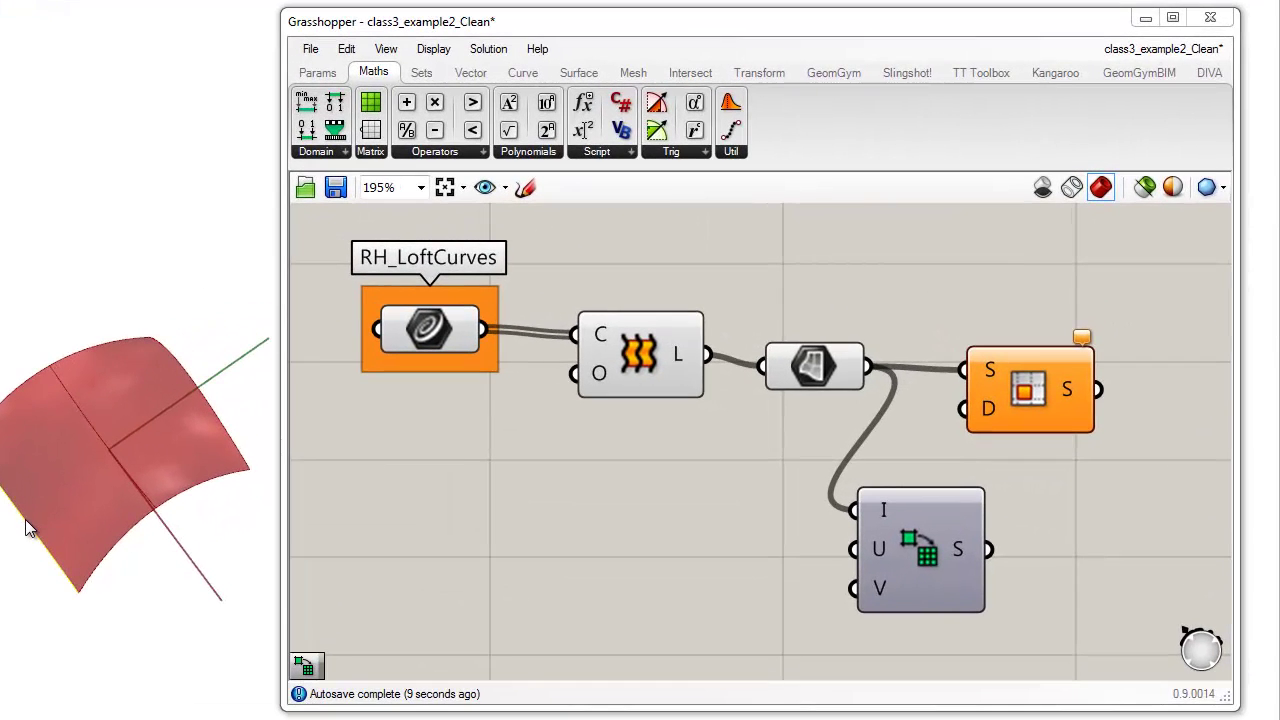
mouse_move(430, 345)
mouse_down()
mouse_move(412, 358)
mouse_move(440, 344)
mouse_up()
click(532, 420)
click(471, 423)
click(531, 378)
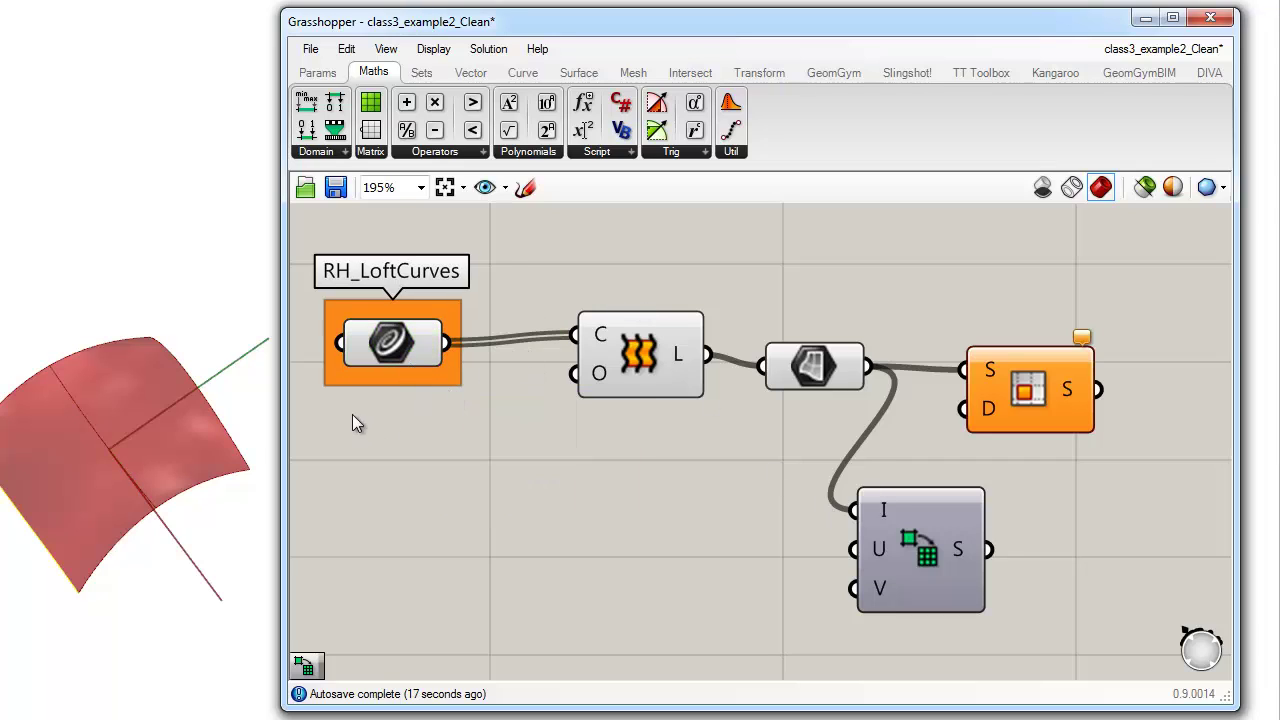
drag(392, 355, 405, 360)
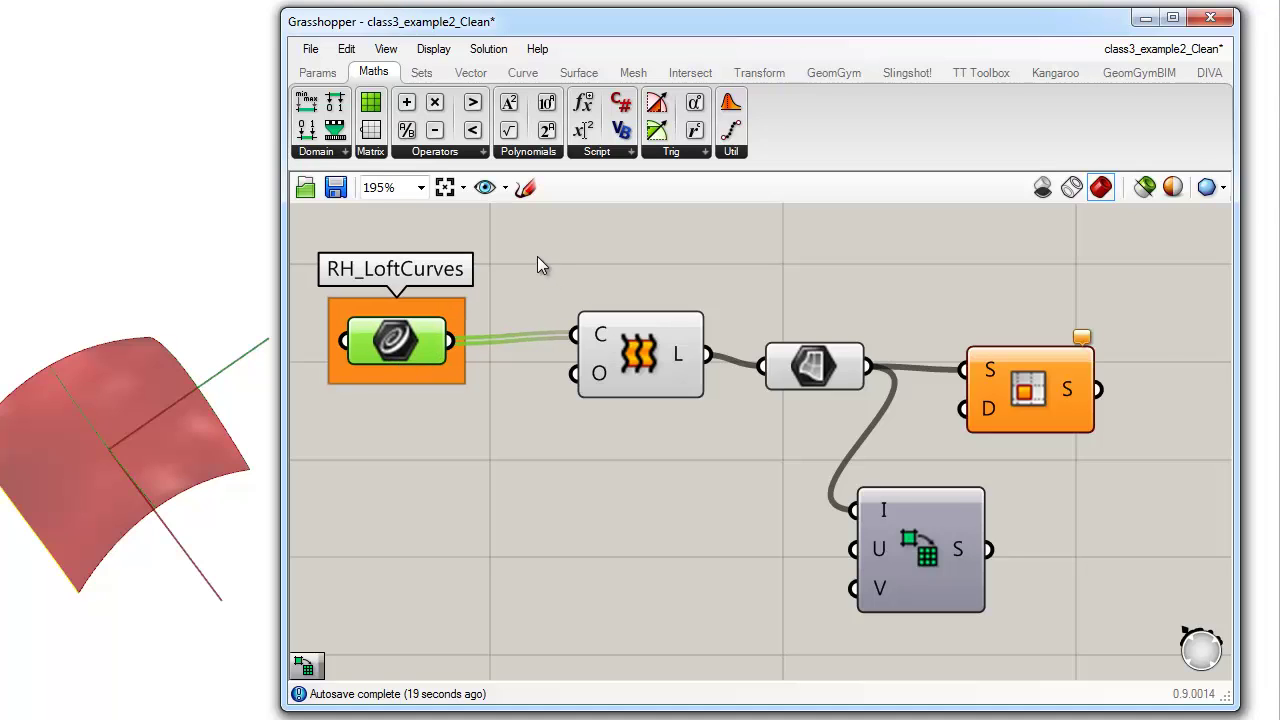
Step: Turn off the preview of the Loft component, the Surface parameter and the components after them
drag(537, 265, 1148, 500)
right_click(1148, 500)
click(1155, 504)
click(593, 495)
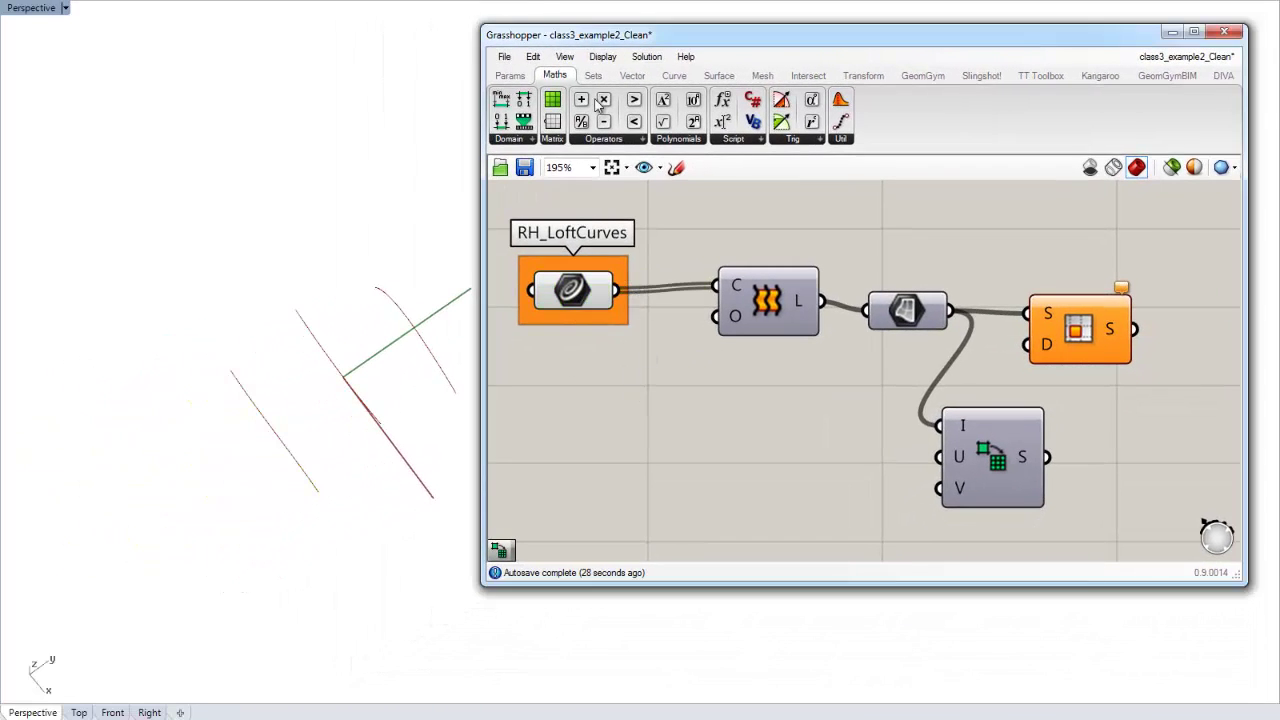
Step: Place an Evaluate Curve component below Loft and connect the RH_LoftCurves output to its C input
click(677, 76)
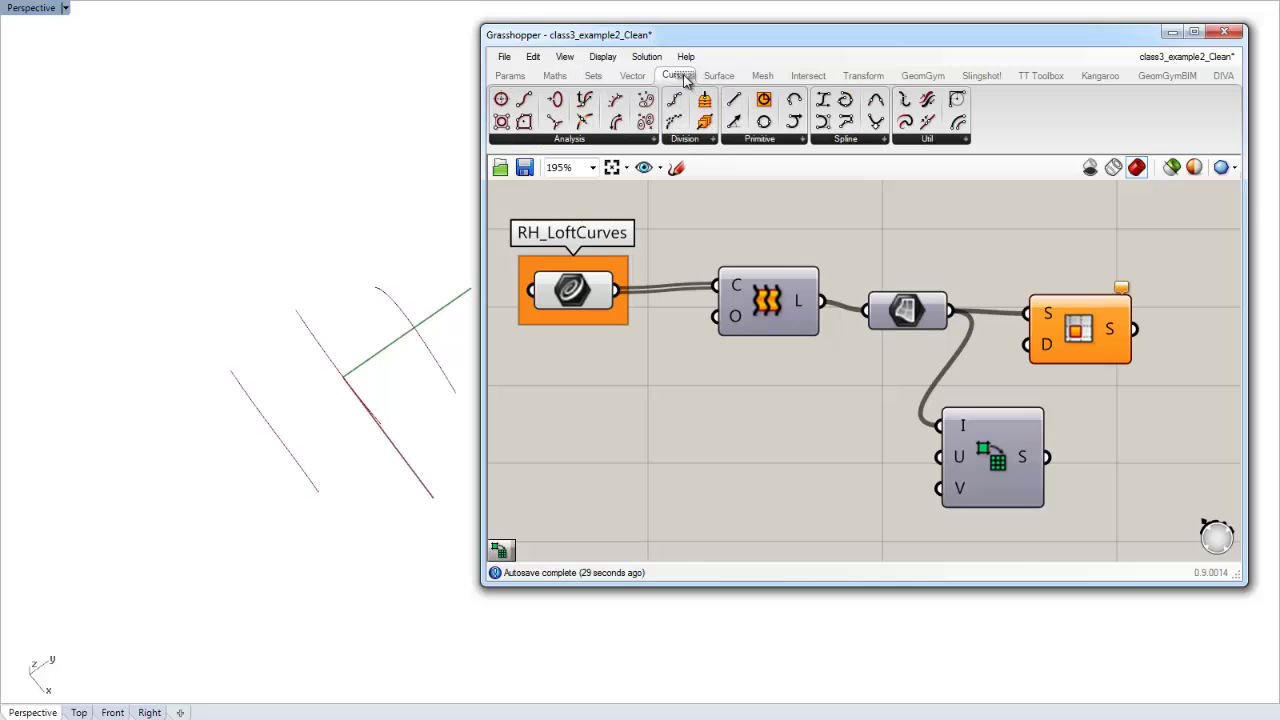
click(578, 140)
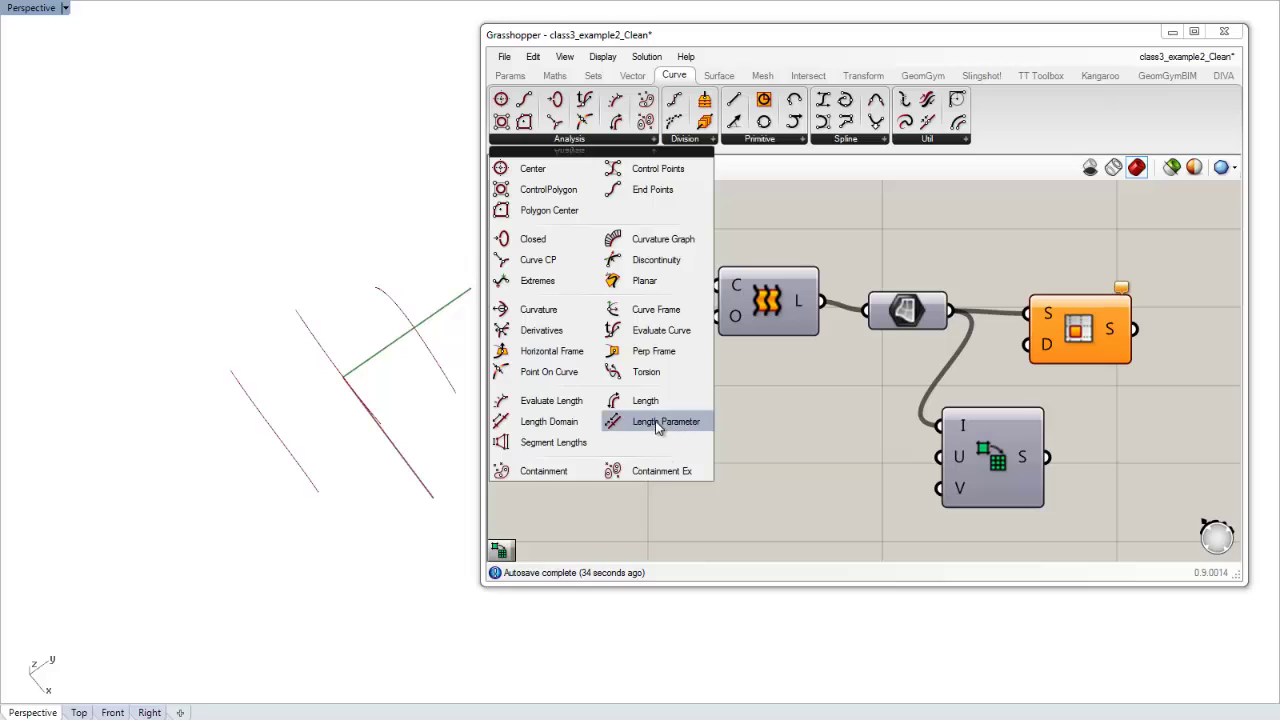
drag(651, 332, 786, 455)
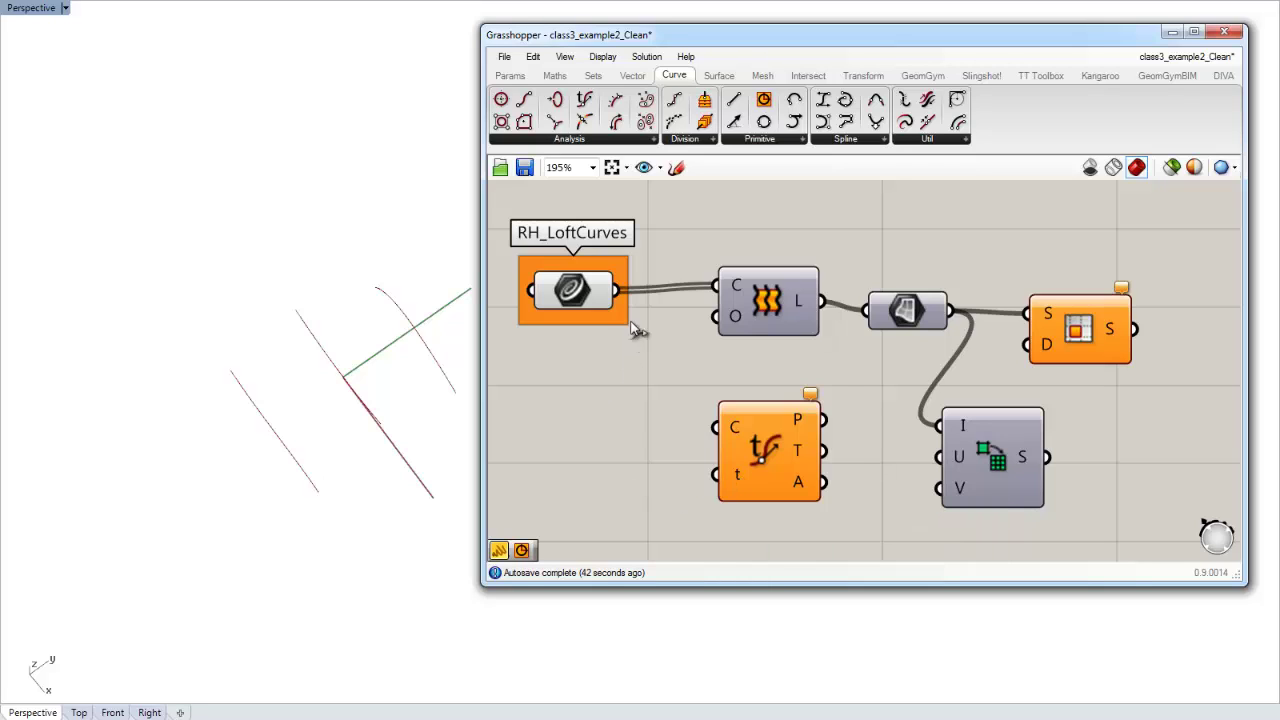
drag(616, 291, 764, 461)
right_drag(730, 461, 787, 420)
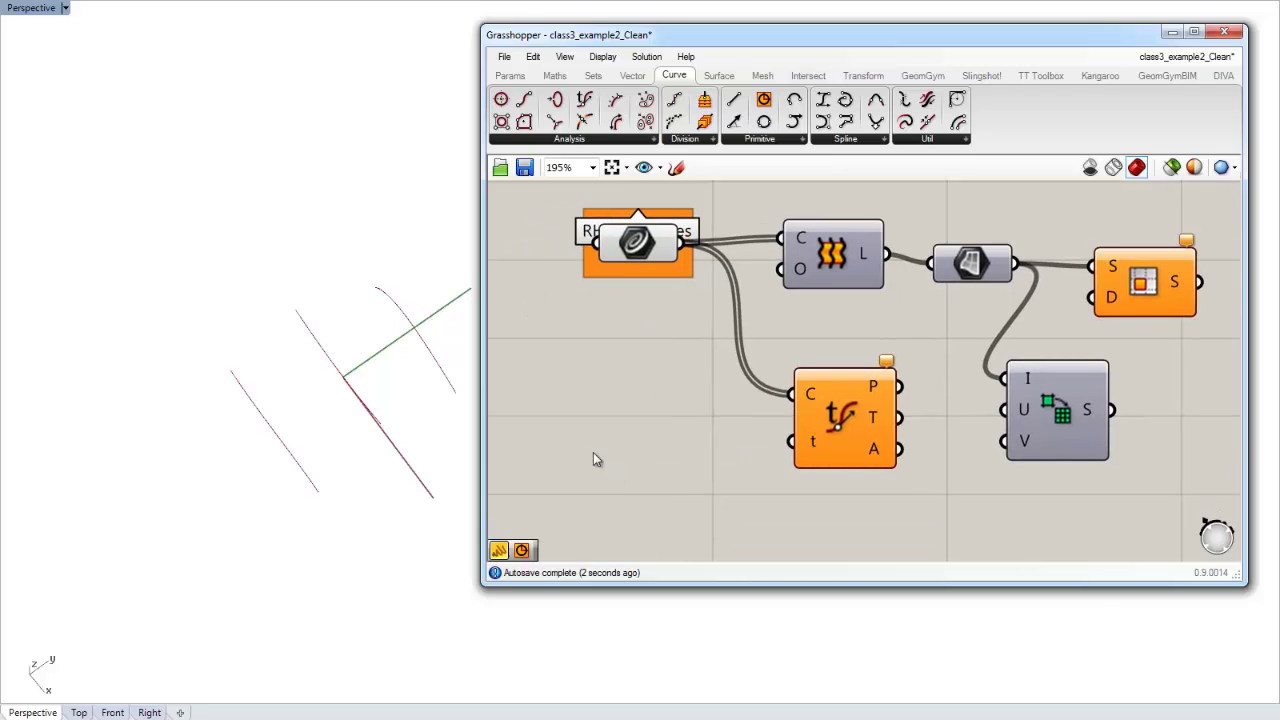
Step: Create an integer number slider from 0 to 10 with value 2 and connect it to Evaluate Curve's t input
double_click(649, 477)
text(0<2)
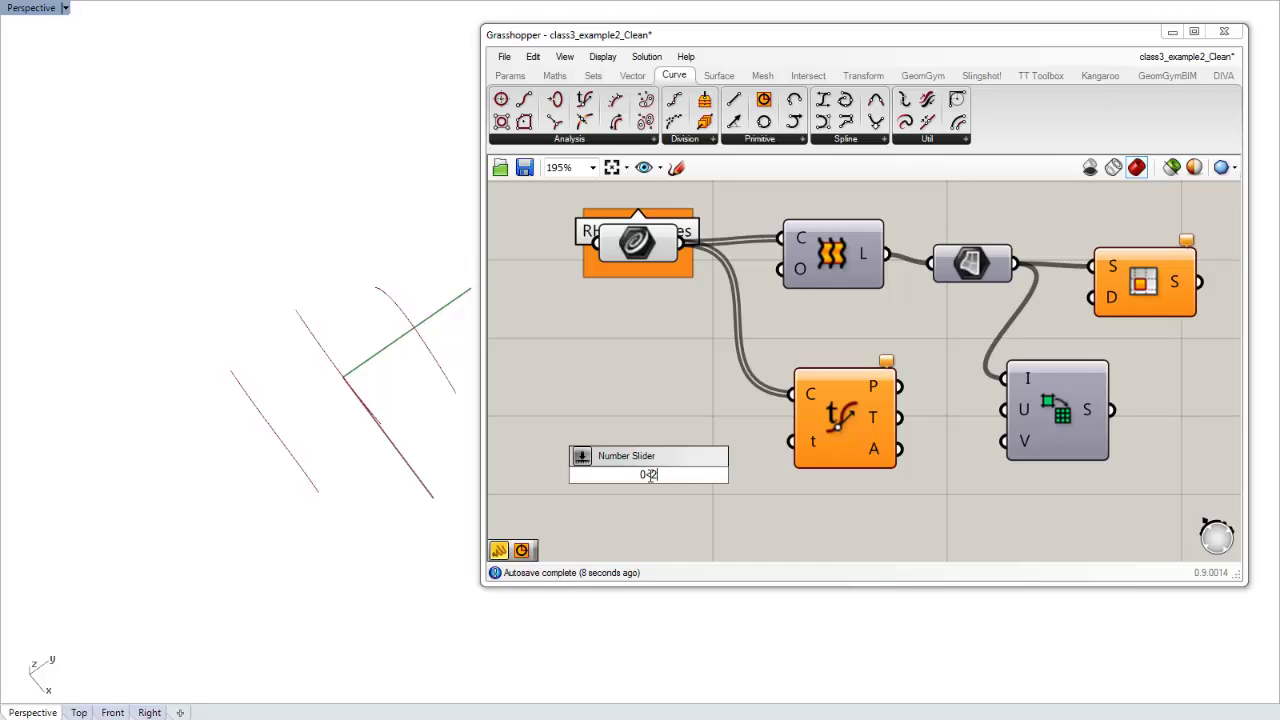
text(<10)
key(Return)
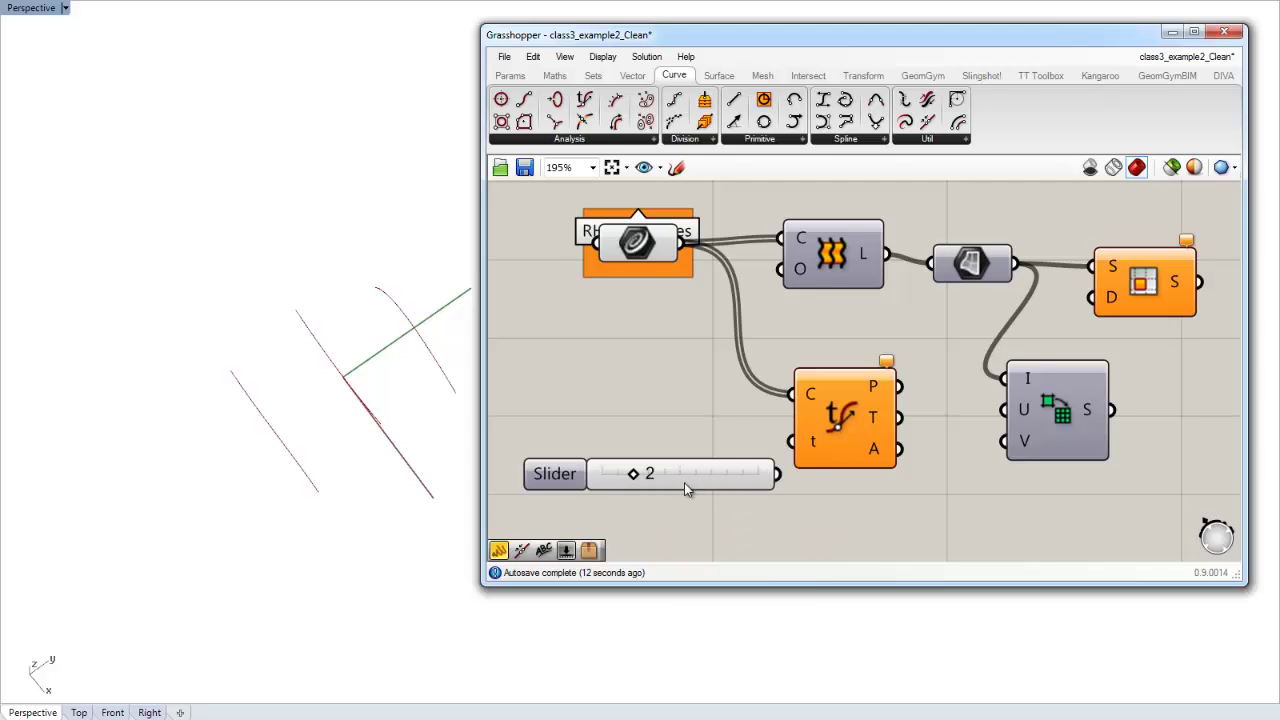
drag(700, 487, 791, 441)
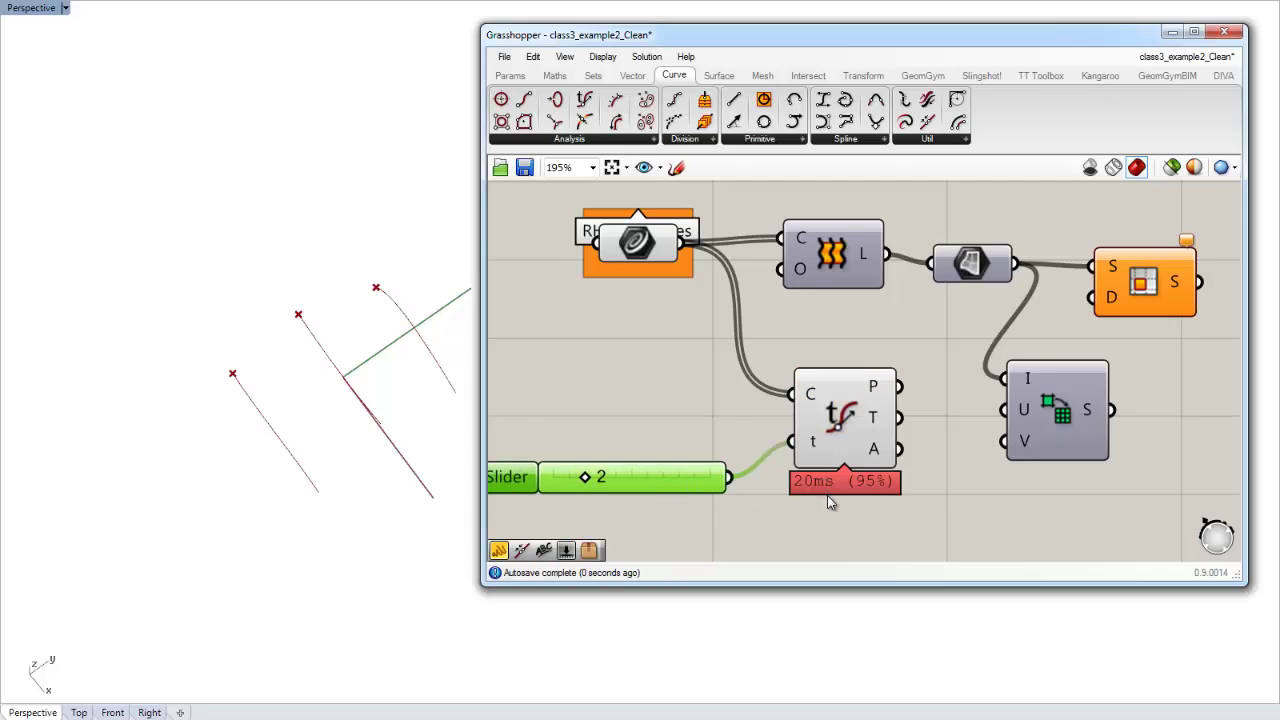
Step: Set the slider to 0 and highlight the Evaluate Curve points on the three curves
click(760, 476)
drag(586, 477, 557, 472)
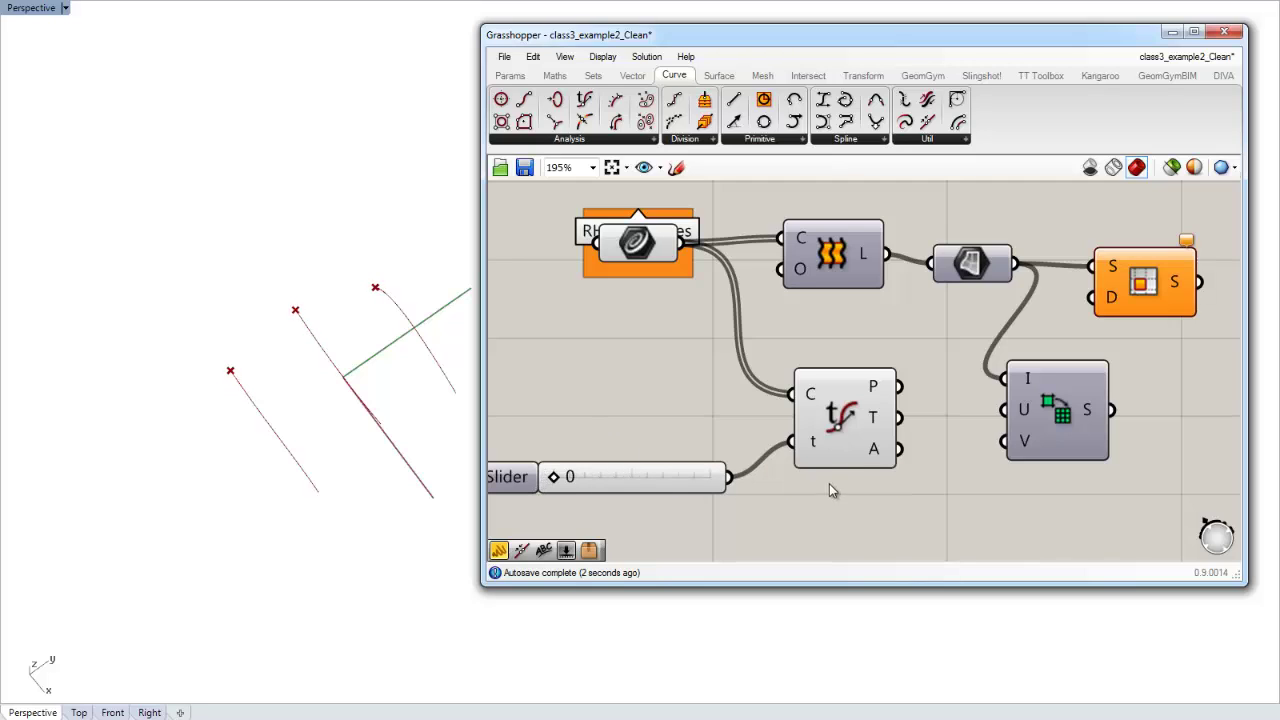
right_drag(690, 445, 768, 405)
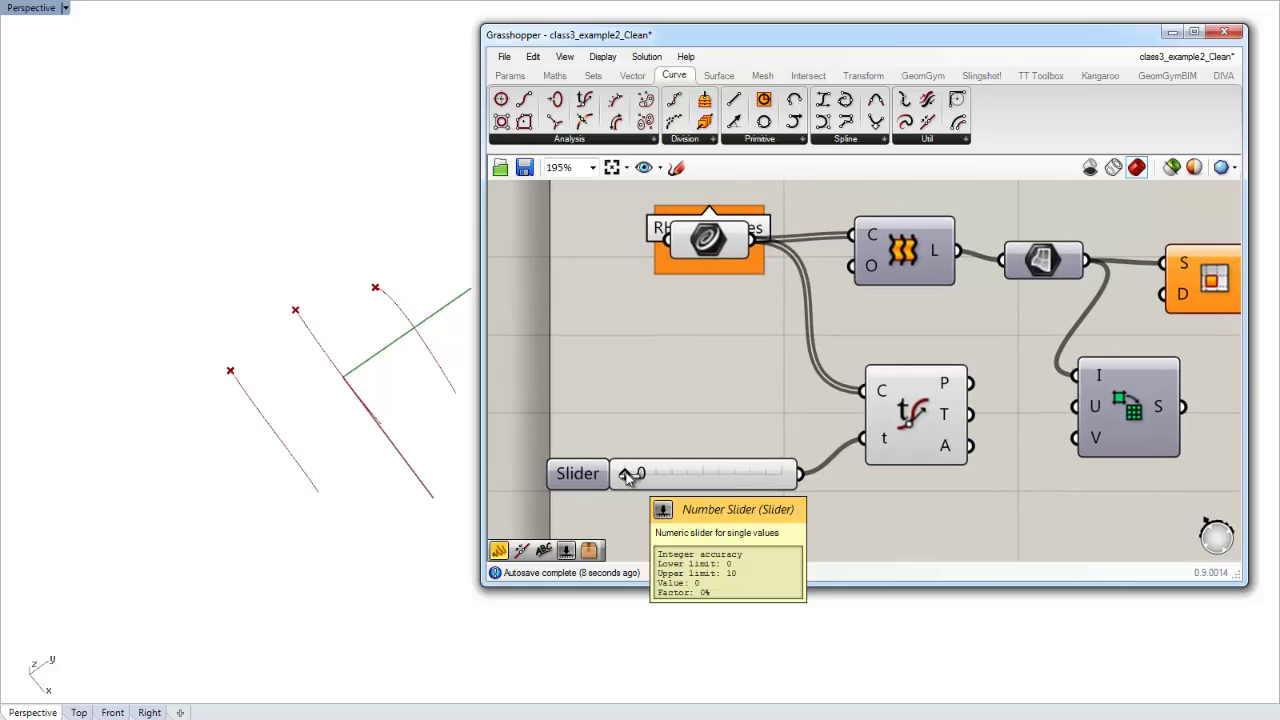
click(938, 420)
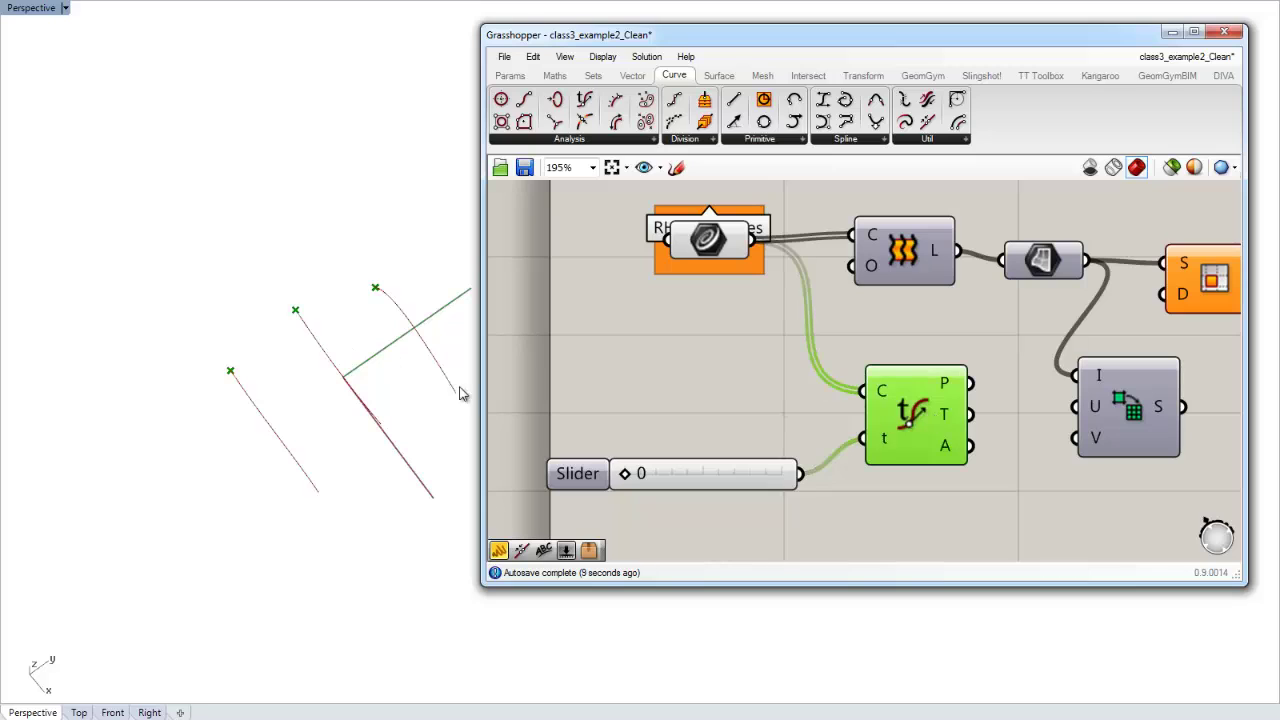
Step: Raise the slider's upper limit to 50, keeping integer rounding
click(586, 480)
double_click(586, 476)
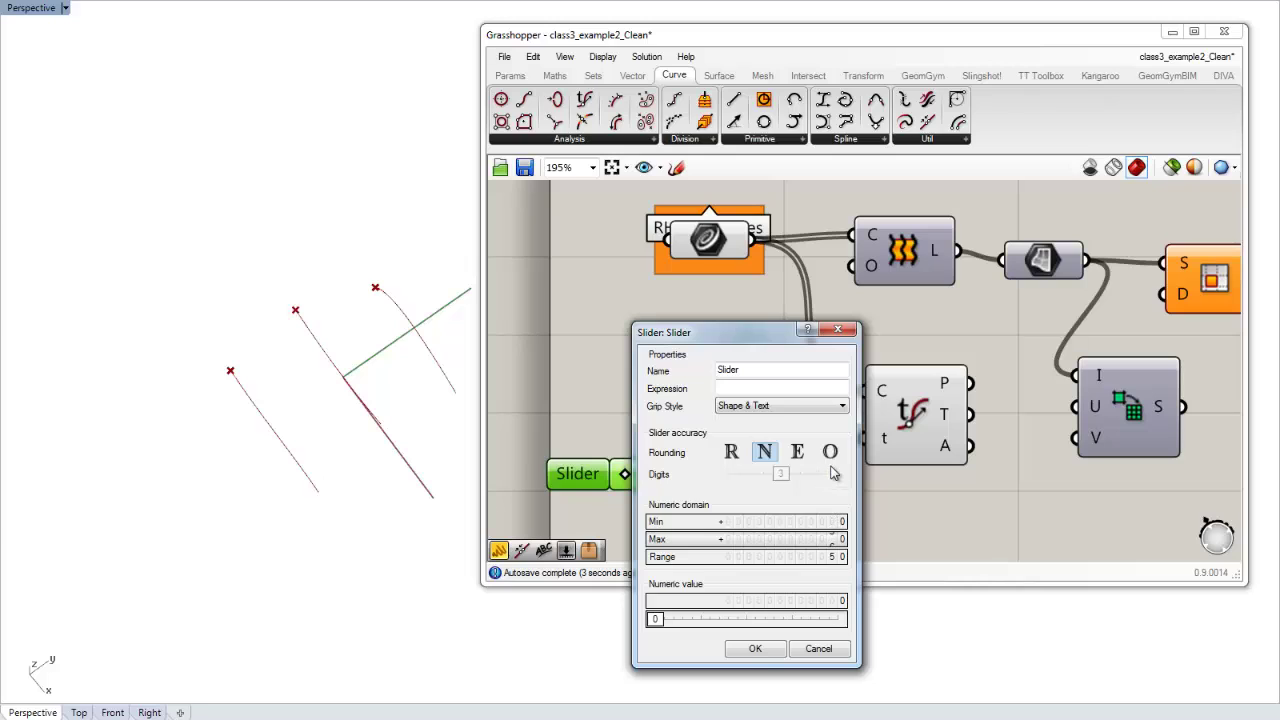
click(752, 650)
click(797, 563)
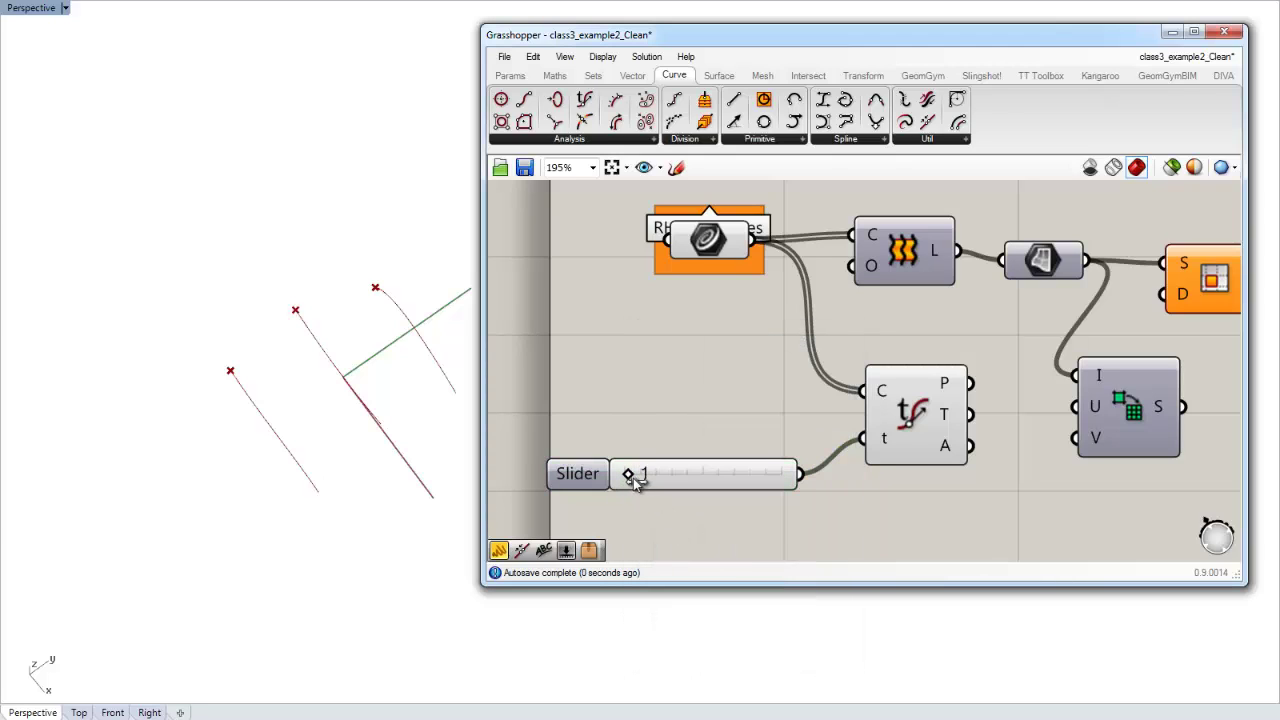
Step: Set the slider to 23 and finally 50, checking the evaluated points along the three curves in the Perspective view
drag(630, 475, 697, 474)
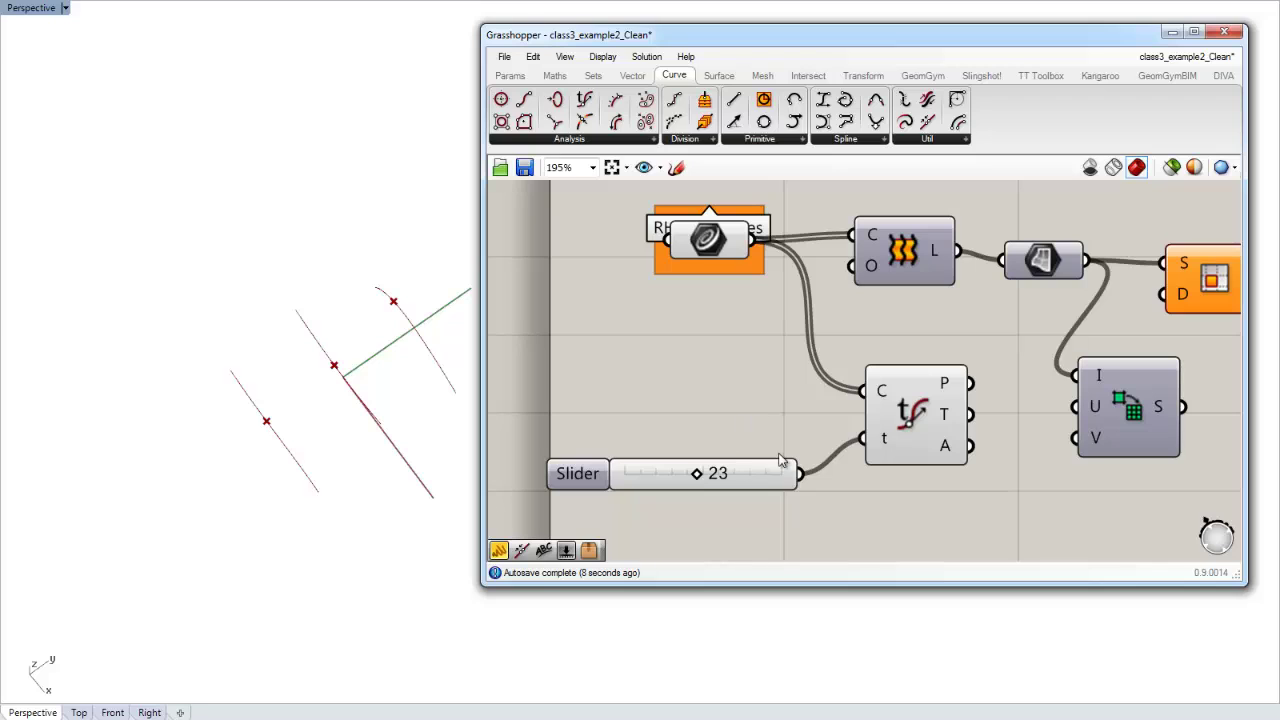
drag(697, 474, 795, 476)
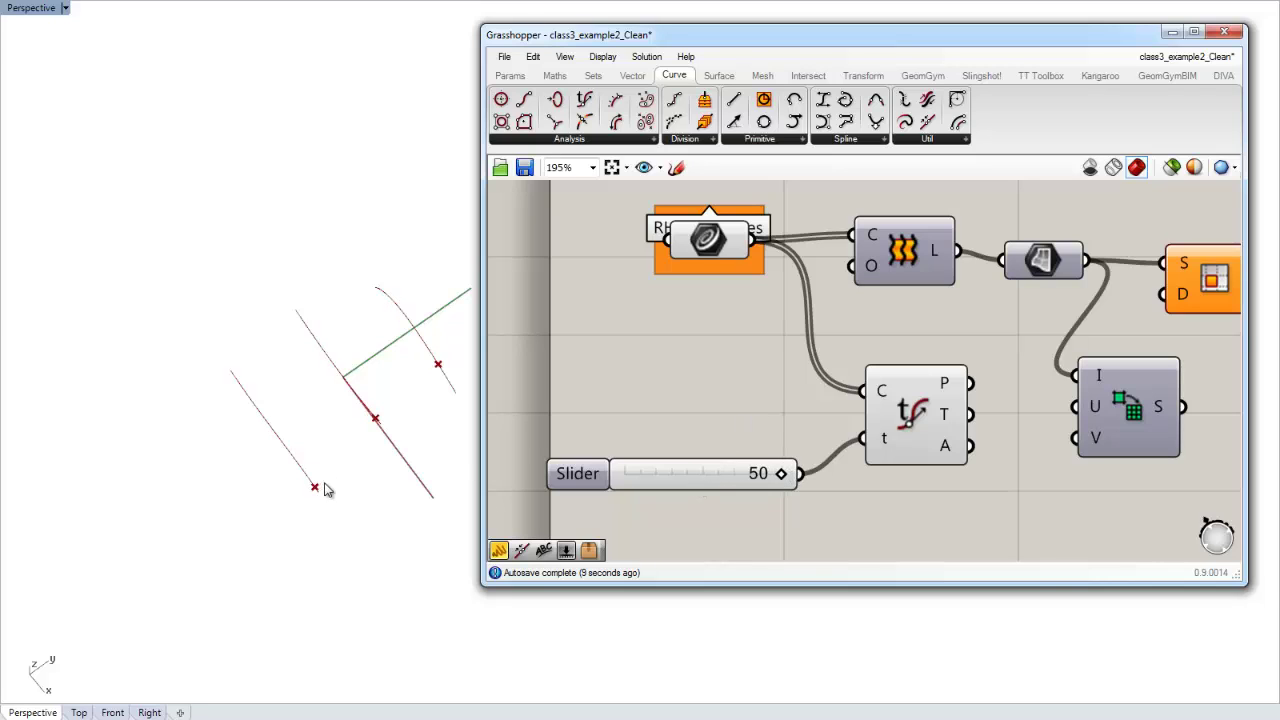
right_drag(325, 490, 403, 535)
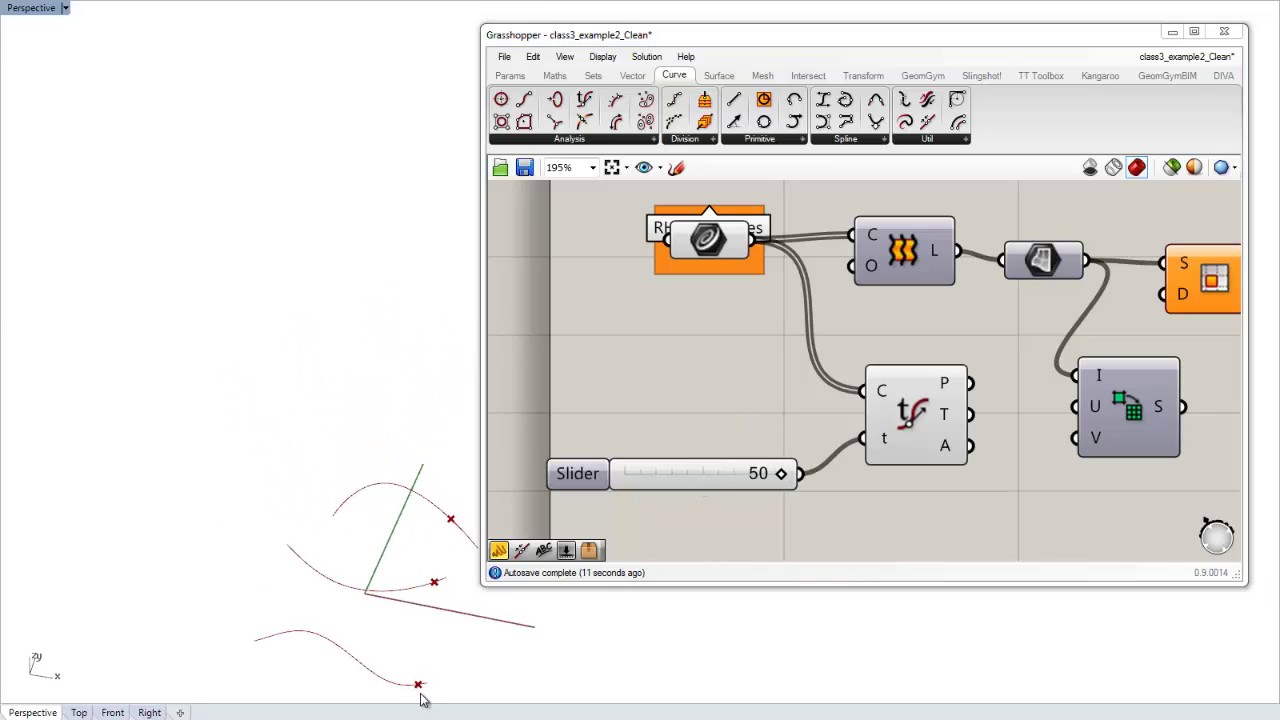
right_drag(455, 585, 442, 503)
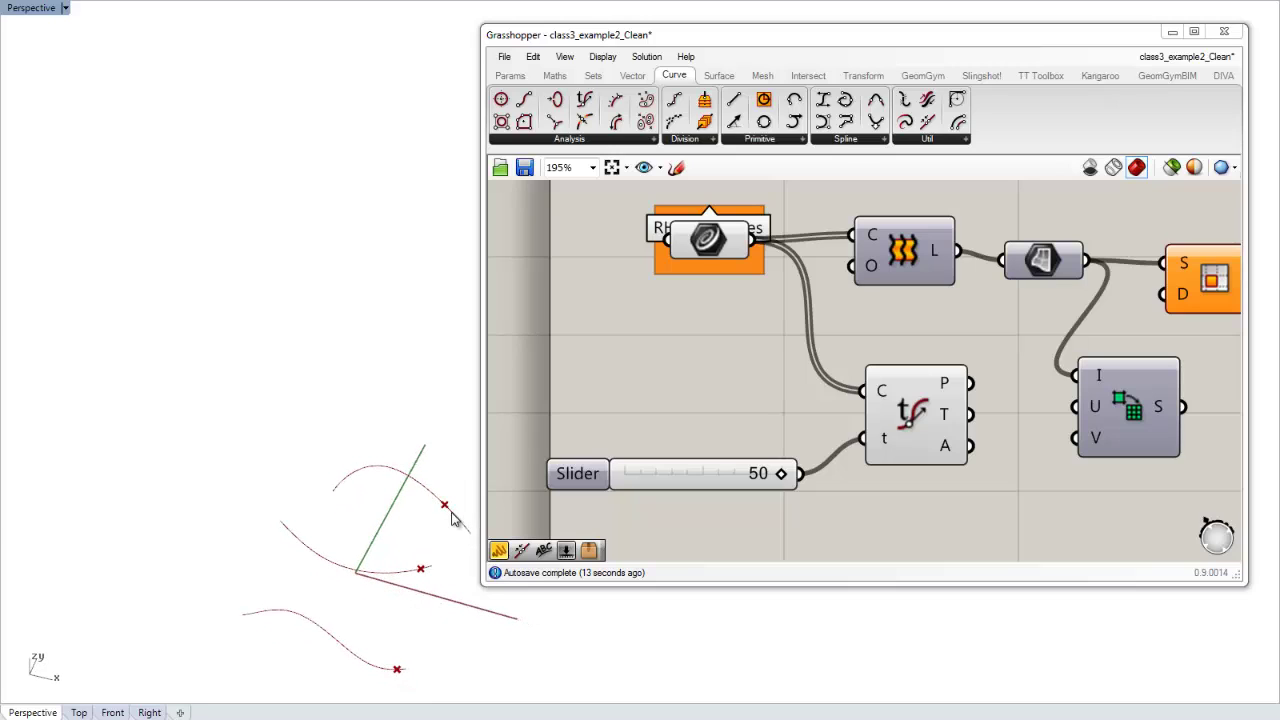
click(732, 466)
click(752, 441)
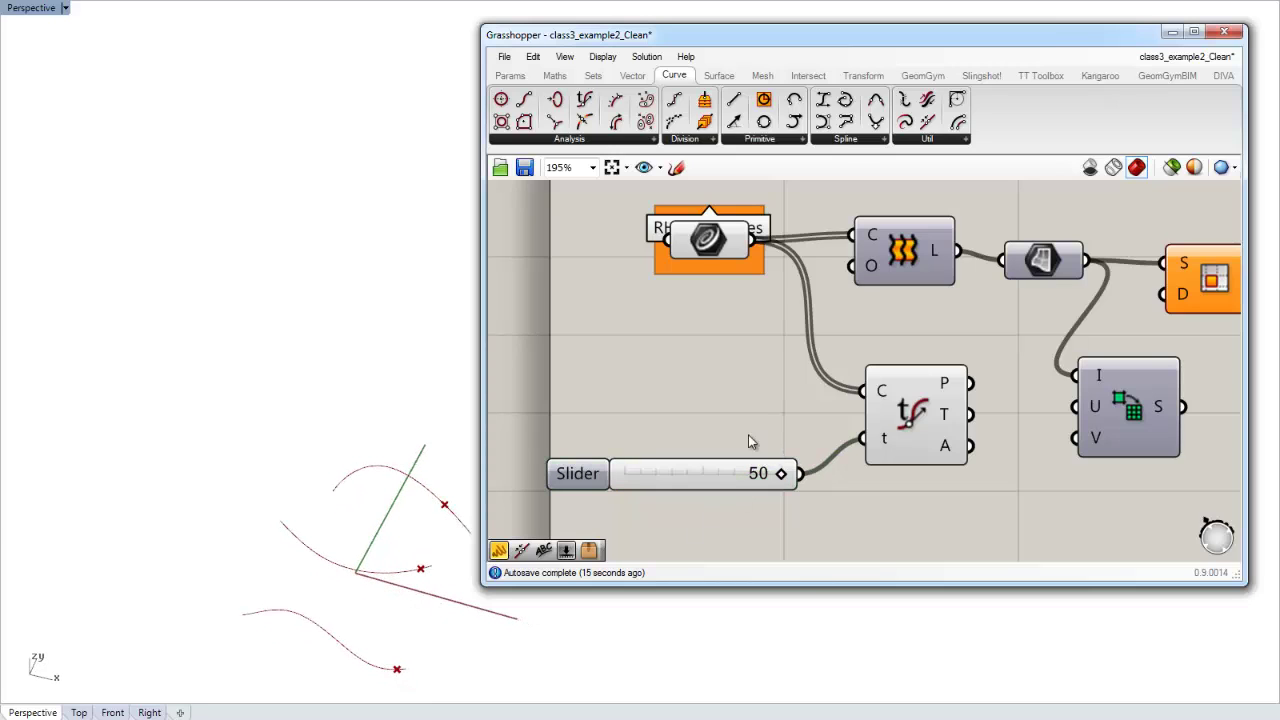
Step: Add a Domain parameter below the RH_LoftCurves group and connect the curve parameter to it
right_drag(785, 427, 675, 450)
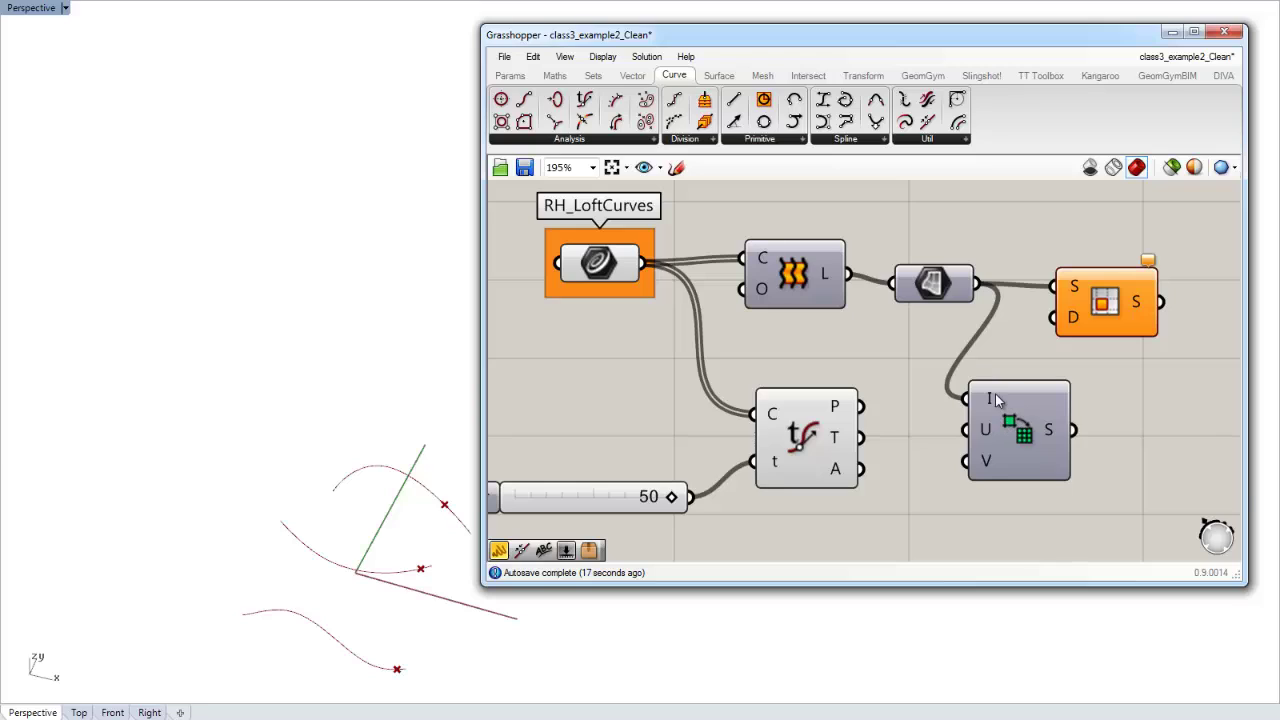
mouse_move(992, 400)
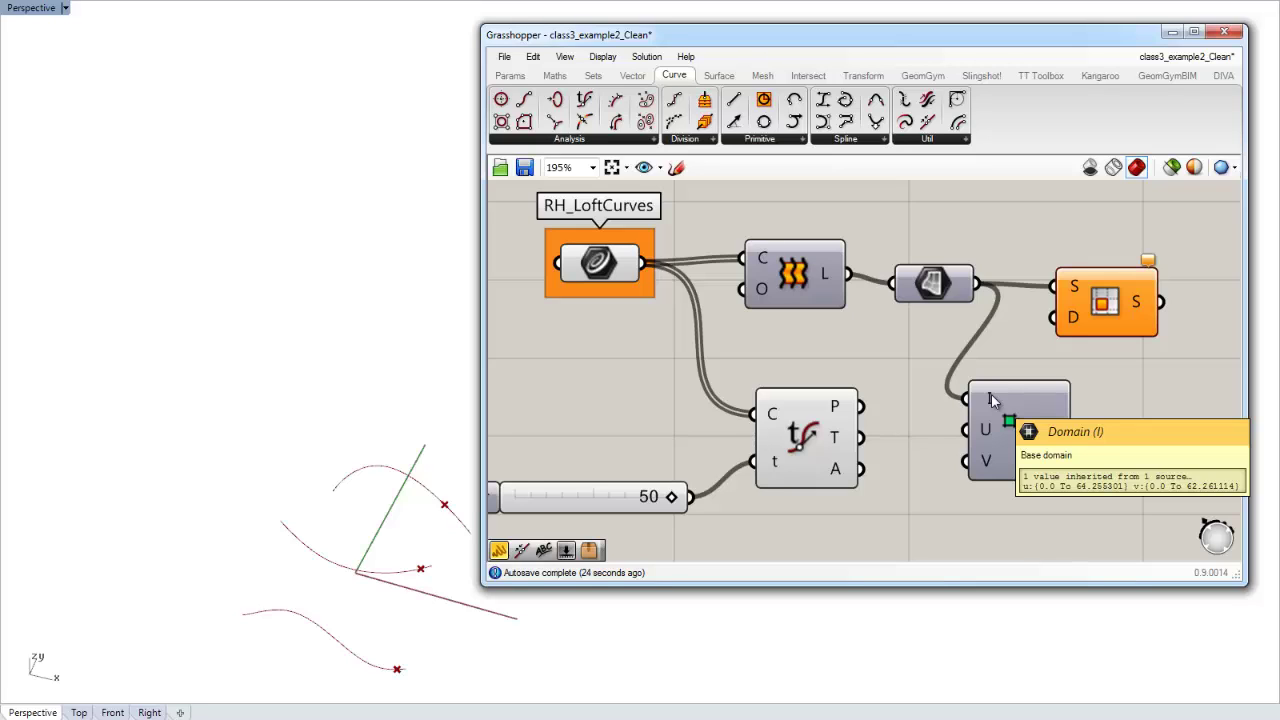
click(513, 77)
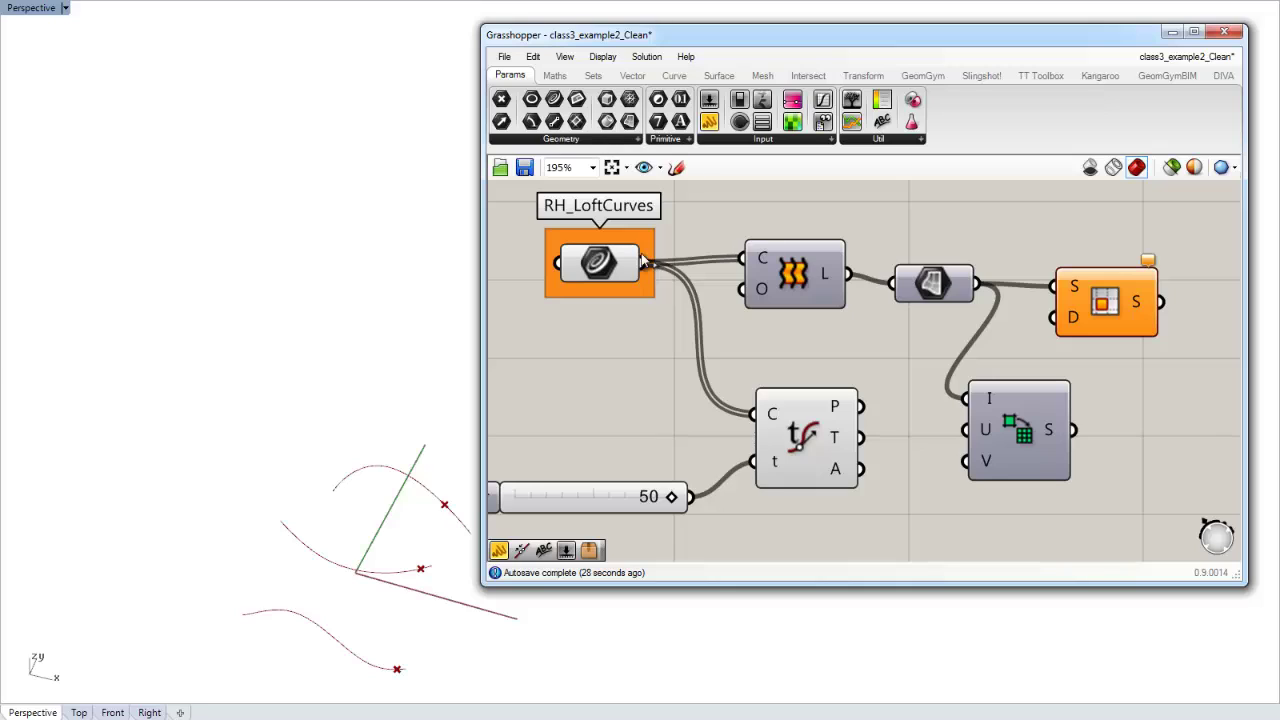
click(661, 140)
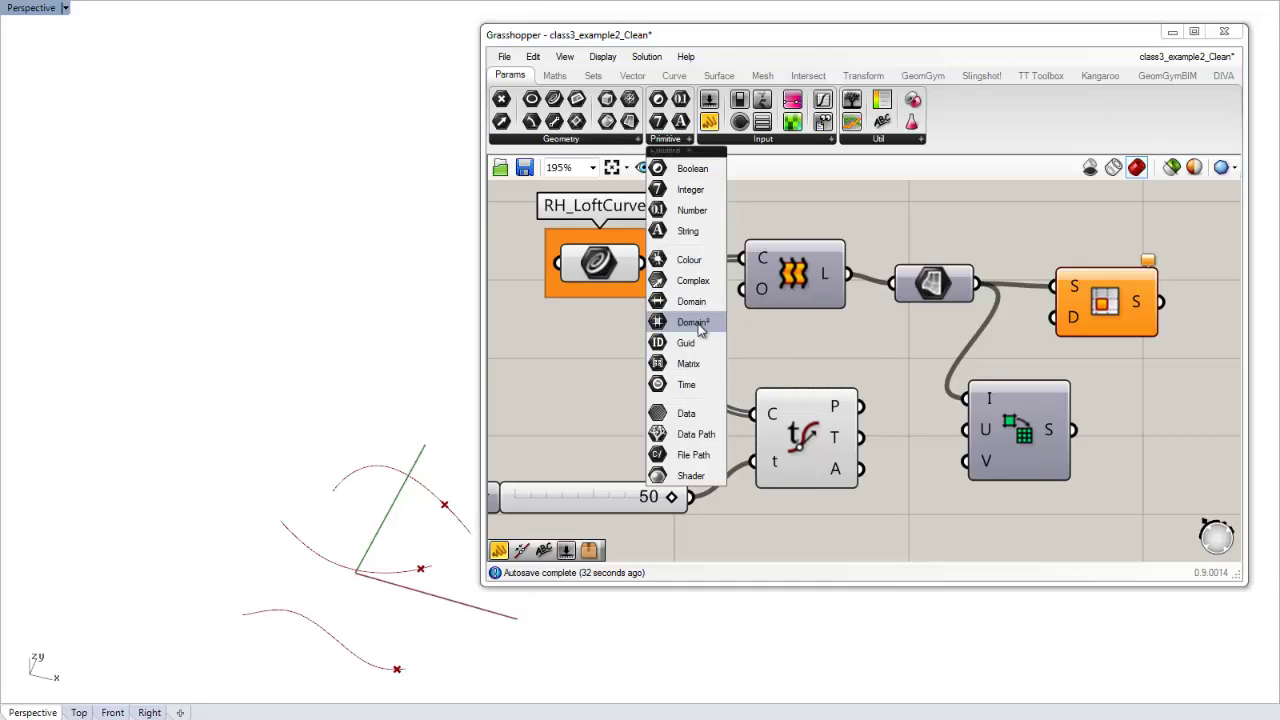
click(694, 303)
click(695, 355)
drag(642, 263, 654, 355)
Step: Add a panel fed by the Domain parameter, shift Evaluate Curve out of its way, and read the three curve domains
click(709, 121)
click(800, 331)
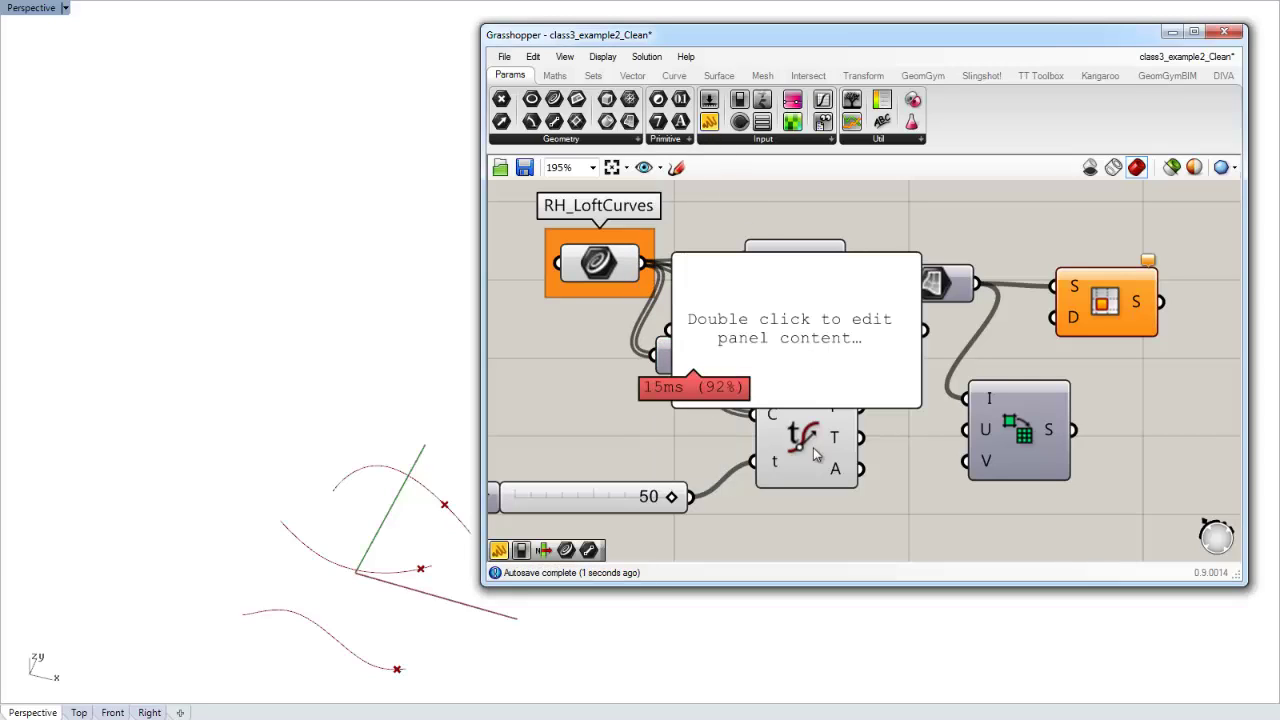
drag(813, 448, 837, 507)
drag(790, 322, 914, 371)
drag(737, 355, 816, 398)
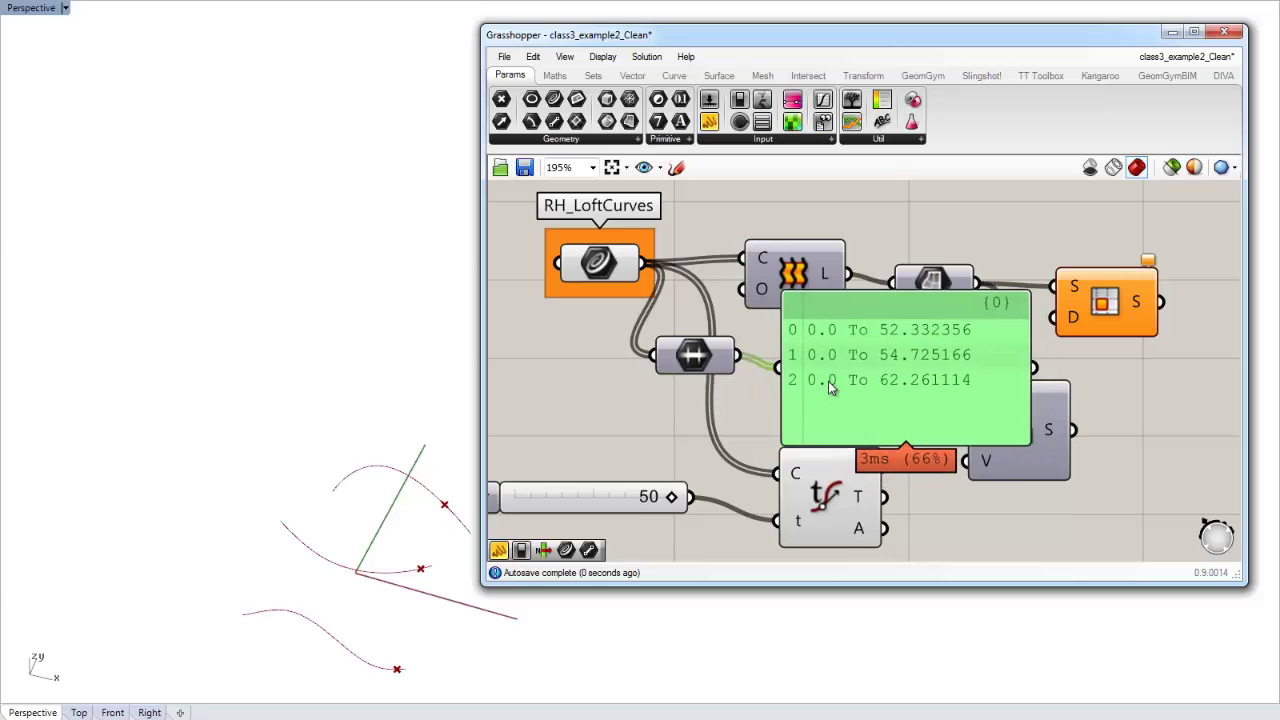
scroll(870, 345, up, 3)
scroll(872, 341, down, 1)
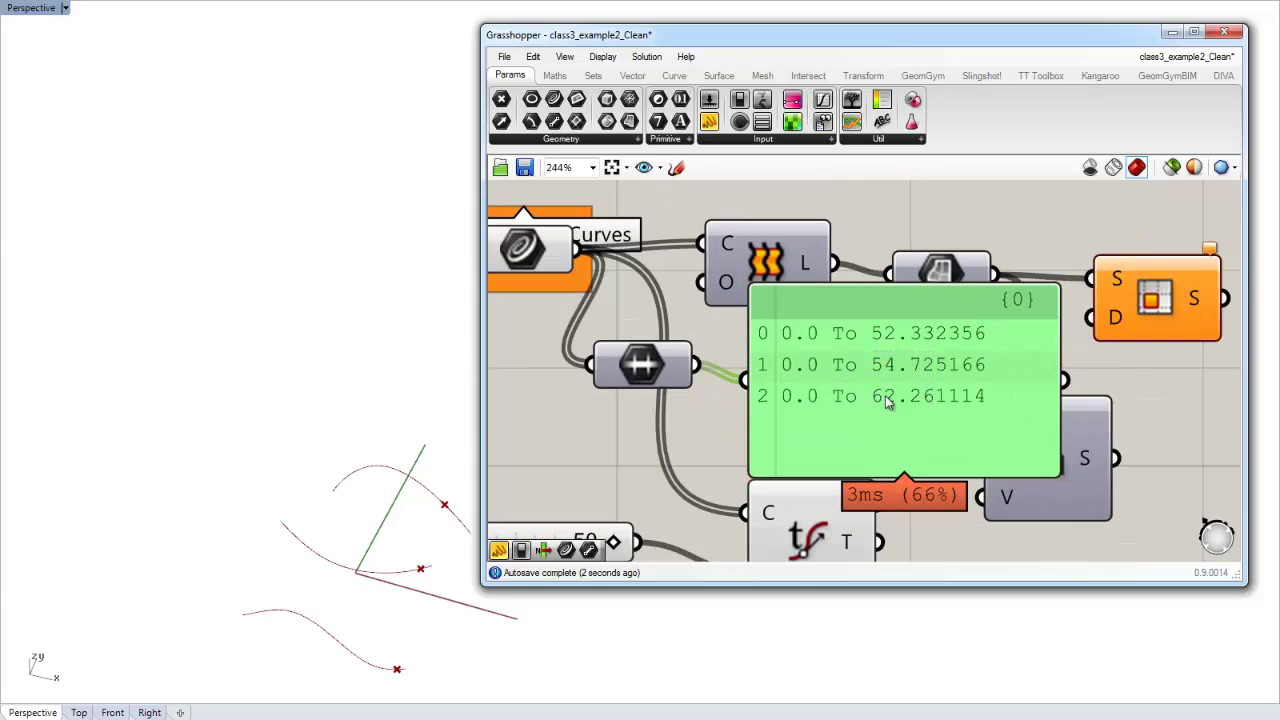
drag(920, 428, 952, 461)
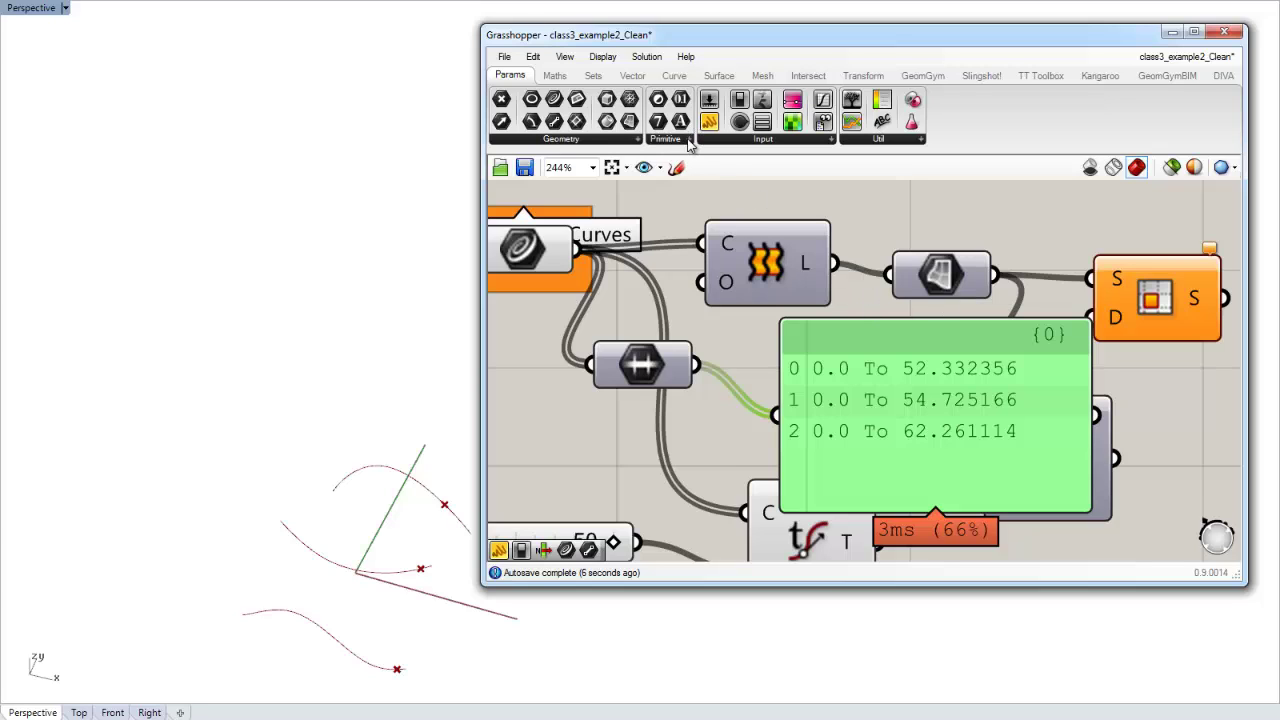
Step: Add a Domain² parameter above Evaluate Curve and connect the lofted surface to it
click(670, 141)
click(709, 325)
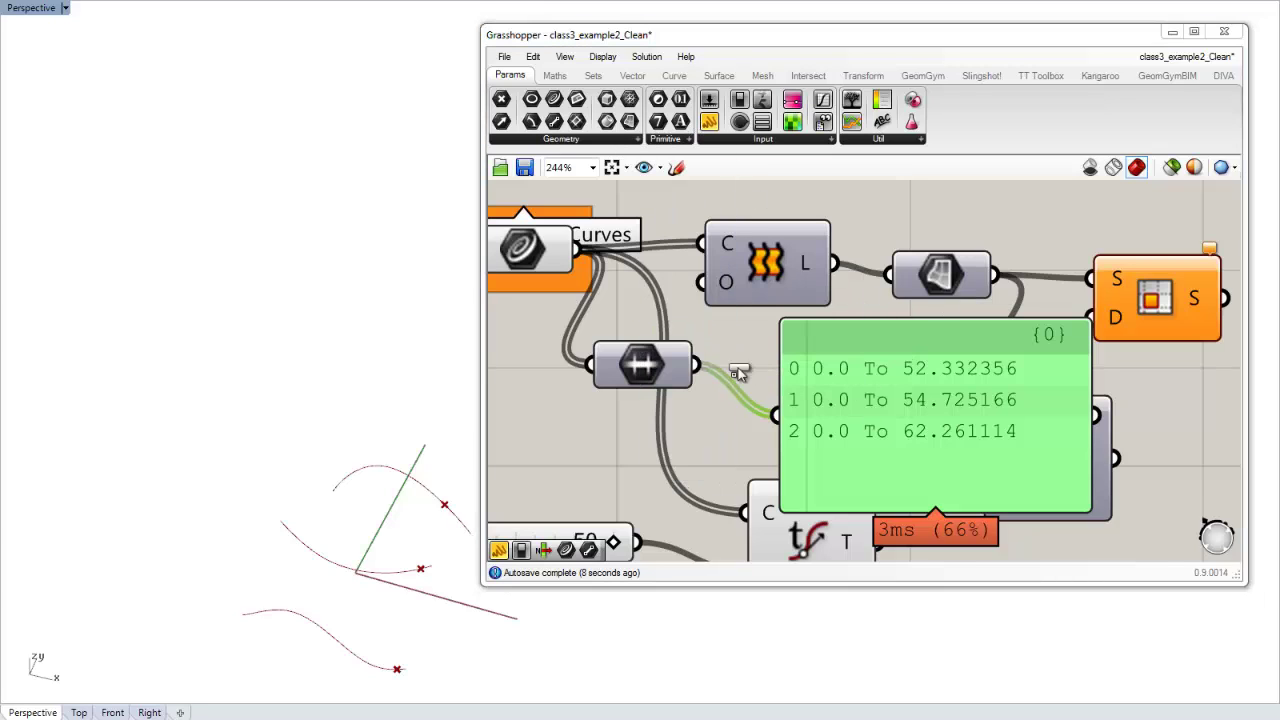
click(740, 450)
drag(850, 468, 1000, 468)
drag(787, 452, 879, 445)
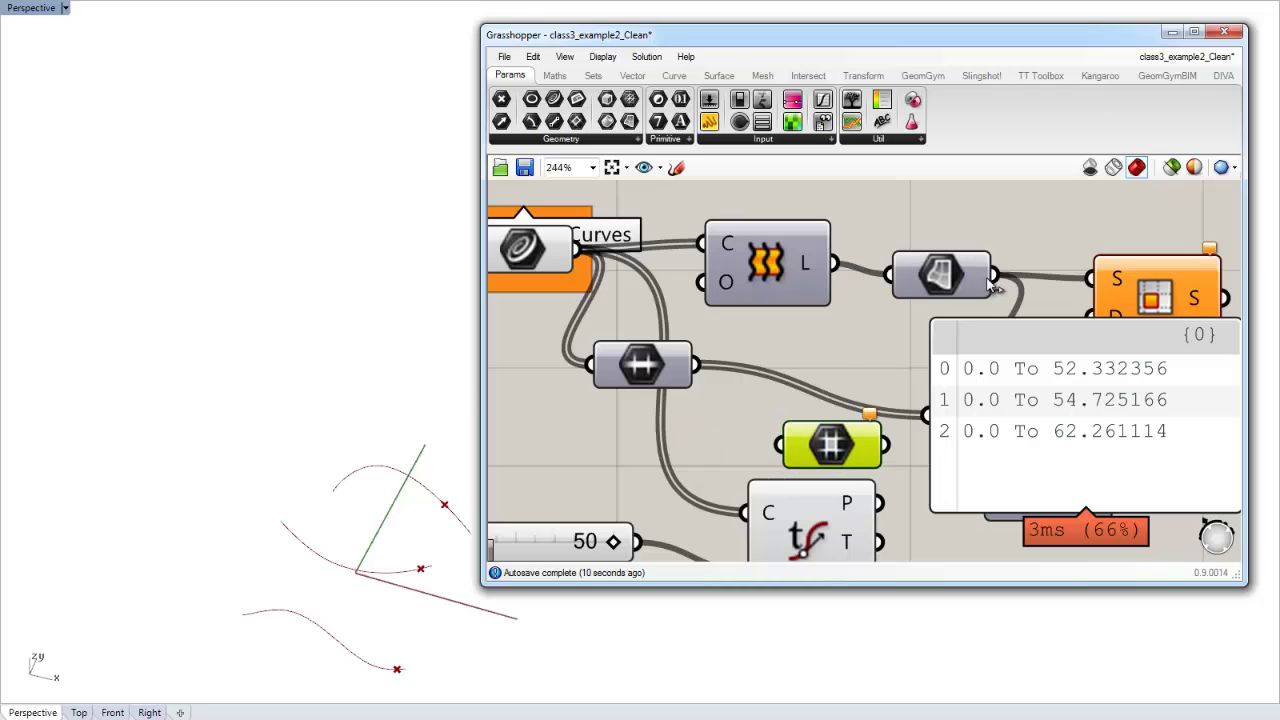
drag(994, 275, 926, 417)
Step: Read the surface's U and V domains in the panel fed by Domain², and delete the panel
drag(1008, 386, 997, 400)
scroll(997, 399, up, 1)
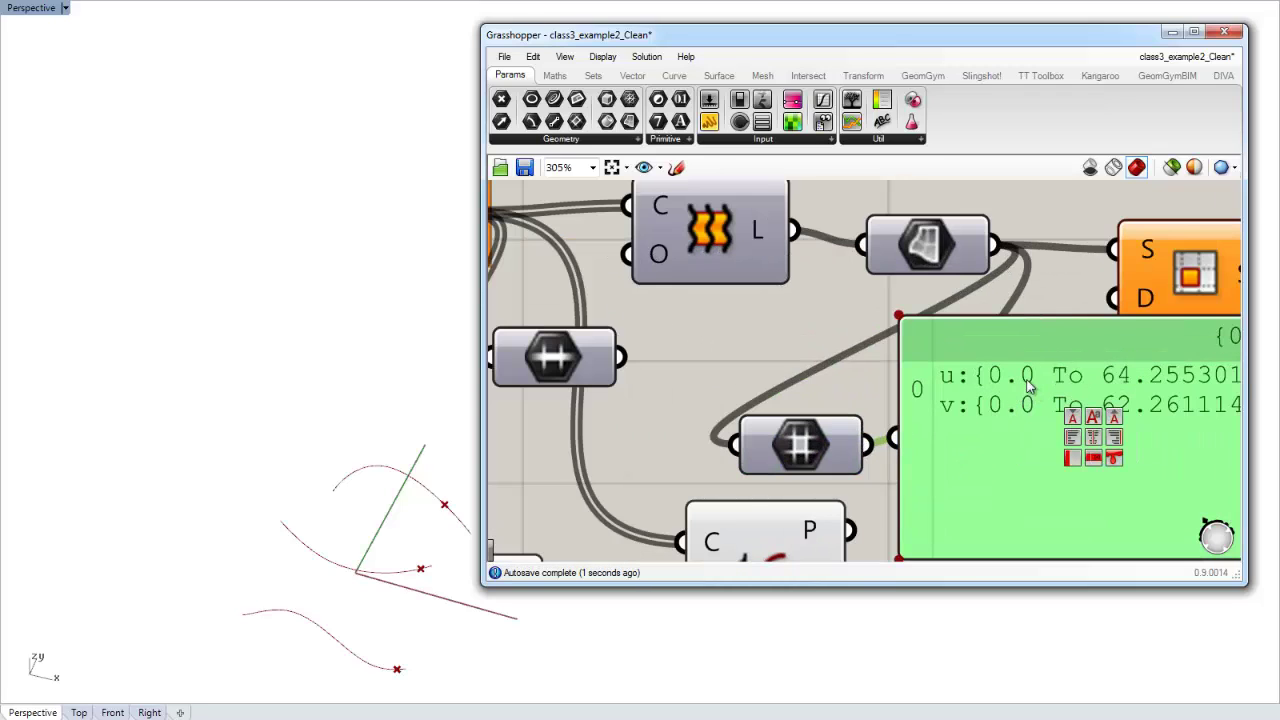
scroll(1015, 395, down, 1)
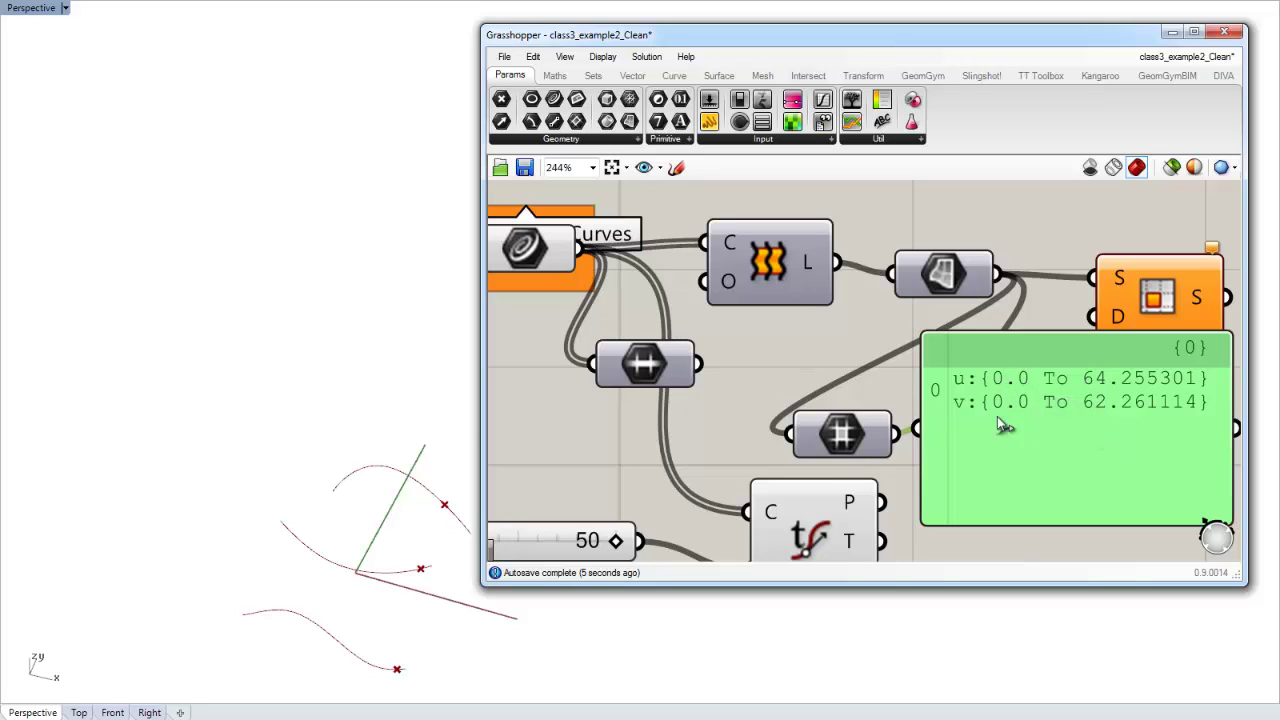
key(Delete)
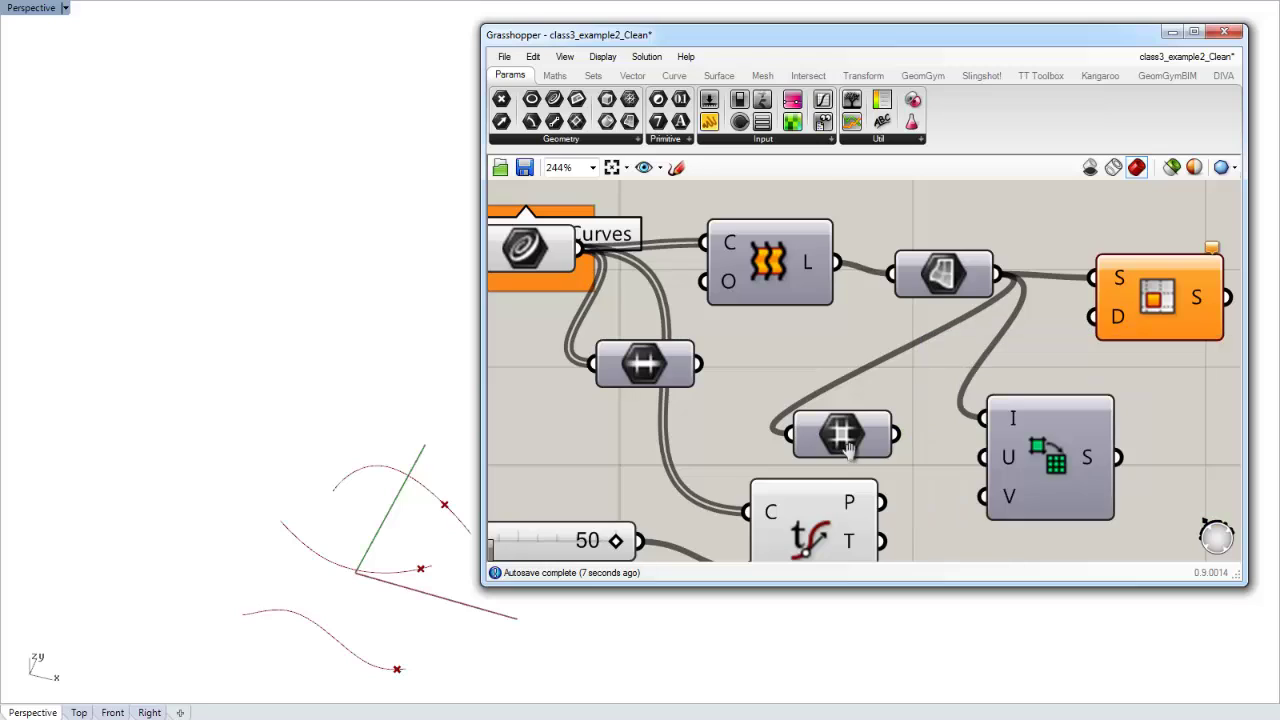
Step: Space out the Domain² parameter and Divide Domain², and wire Domain² into the I input in place of the surface
right_drag(979, 424, 888, 392)
drag(1052, 393, 1132, 442)
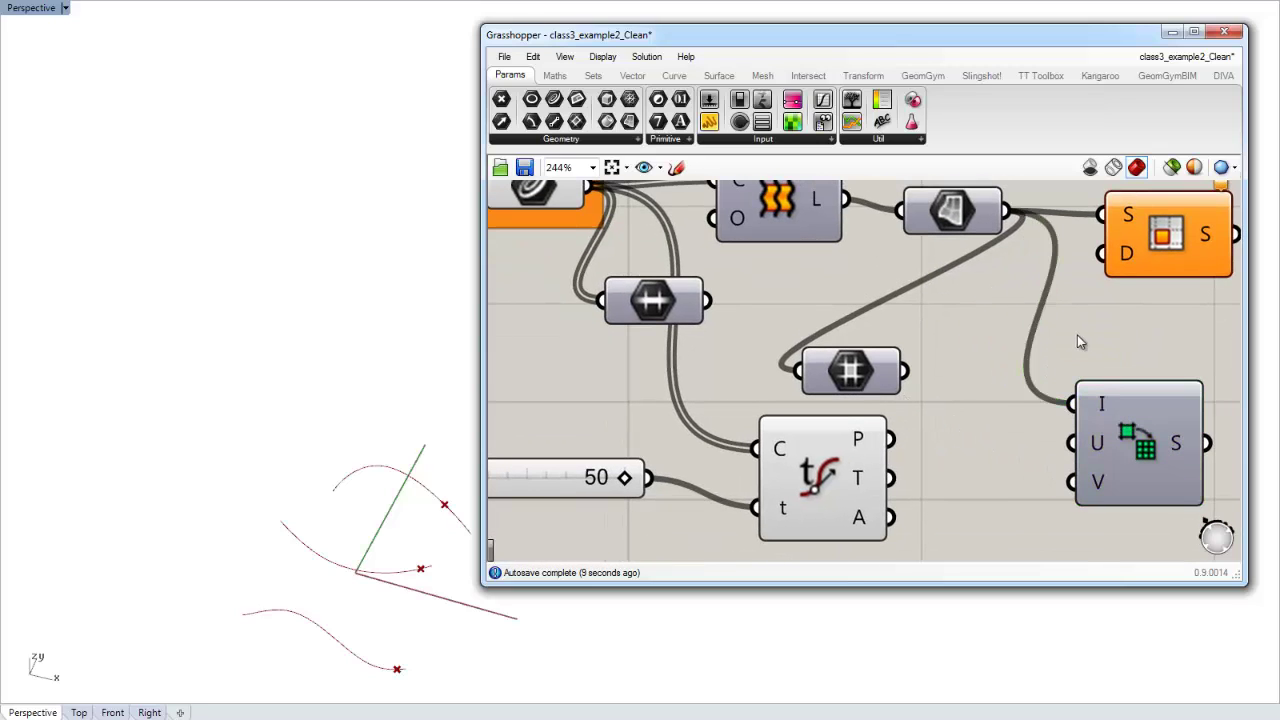
drag(838, 371, 939, 367)
right_drag(954, 290, 856, 274)
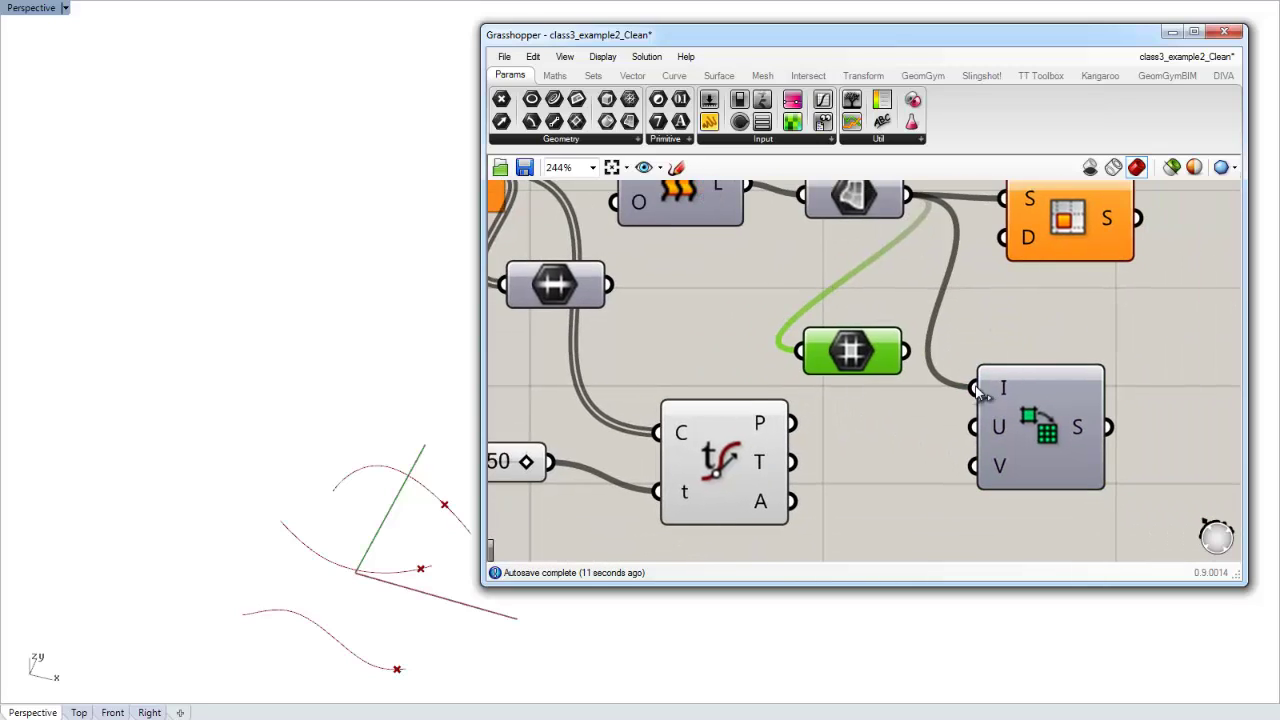
drag(1029, 417, 1096, 437)
click(1044, 337)
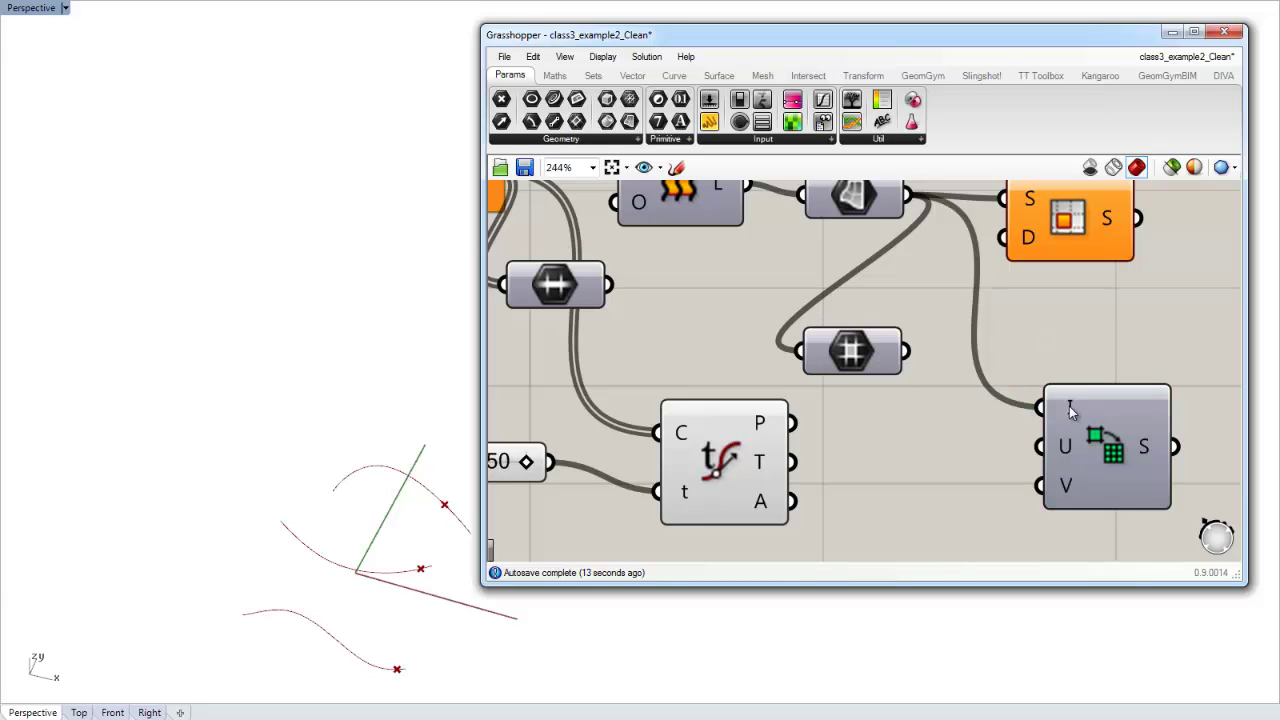
drag(1040, 406, 920, 373)
click(1039, 330)
right_drag(1039, 330, 948, 350)
Step: Add a panel beside Divide Domain² and connect its S output to the panel
click(708, 130)
click(1094, 387)
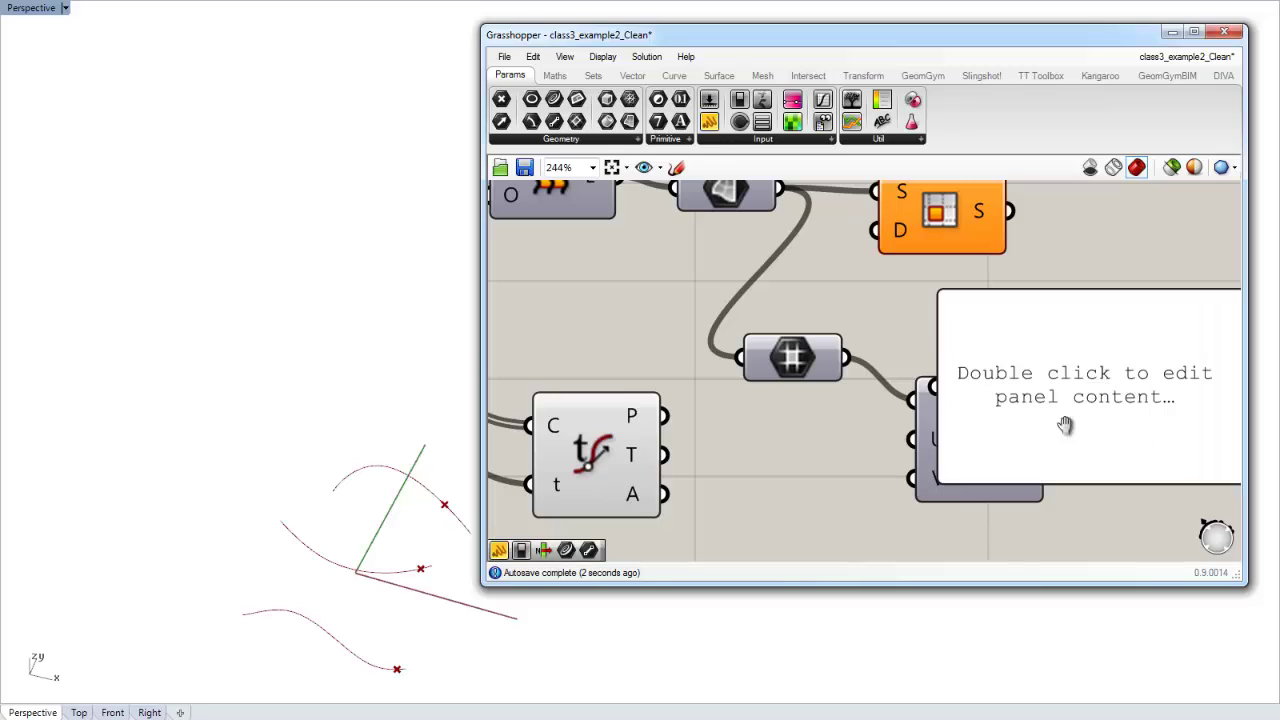
right_drag(1066, 426, 870, 410)
drag(933, 416, 1106, 493)
drag(1039, 451, 1061, 417)
click(840, 453)
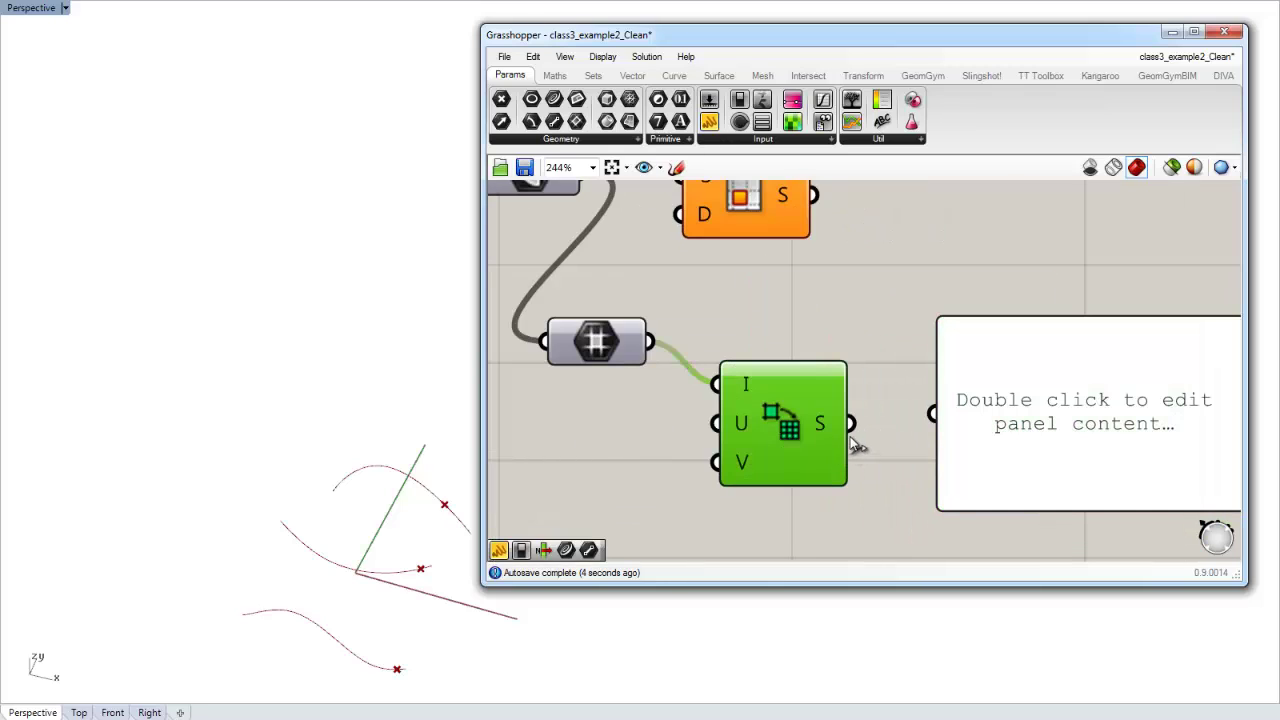
mouse_move(743, 424)
drag(849, 423, 932, 413)
right_drag(972, 440, 782, 433)
scroll(782, 433, down, 5)
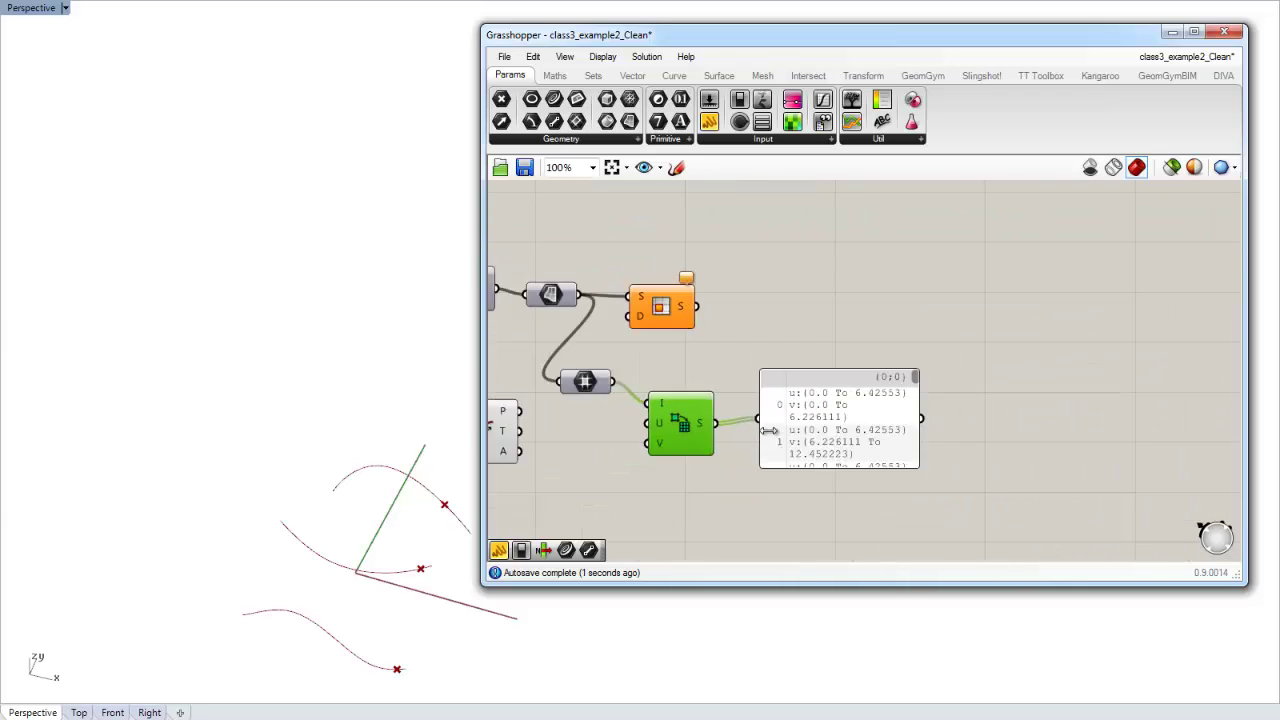
Step: Enlarge the Divide Domain² panel so each segment fits on one line, and examine the U and V sub-domains
mouse_move(716, 430)
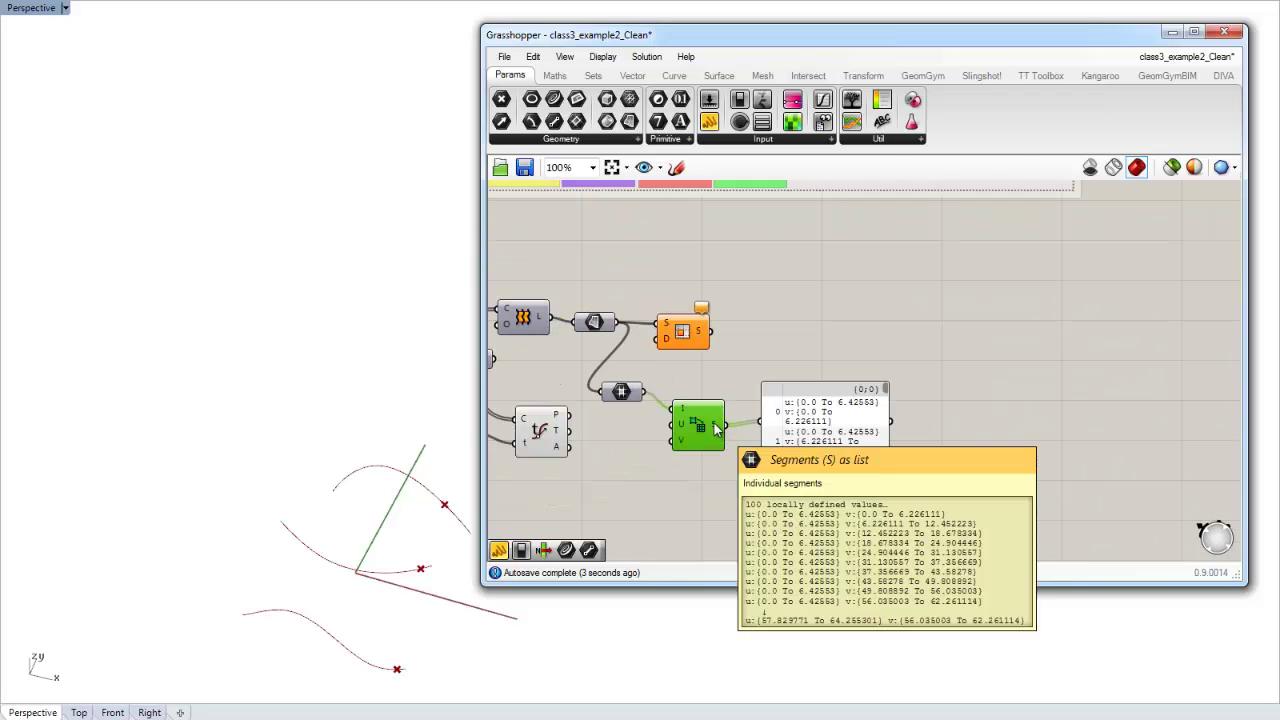
right_drag(812, 447, 746, 390)
drag(825, 404, 1188, 552)
scroll(728, 443, up, 1)
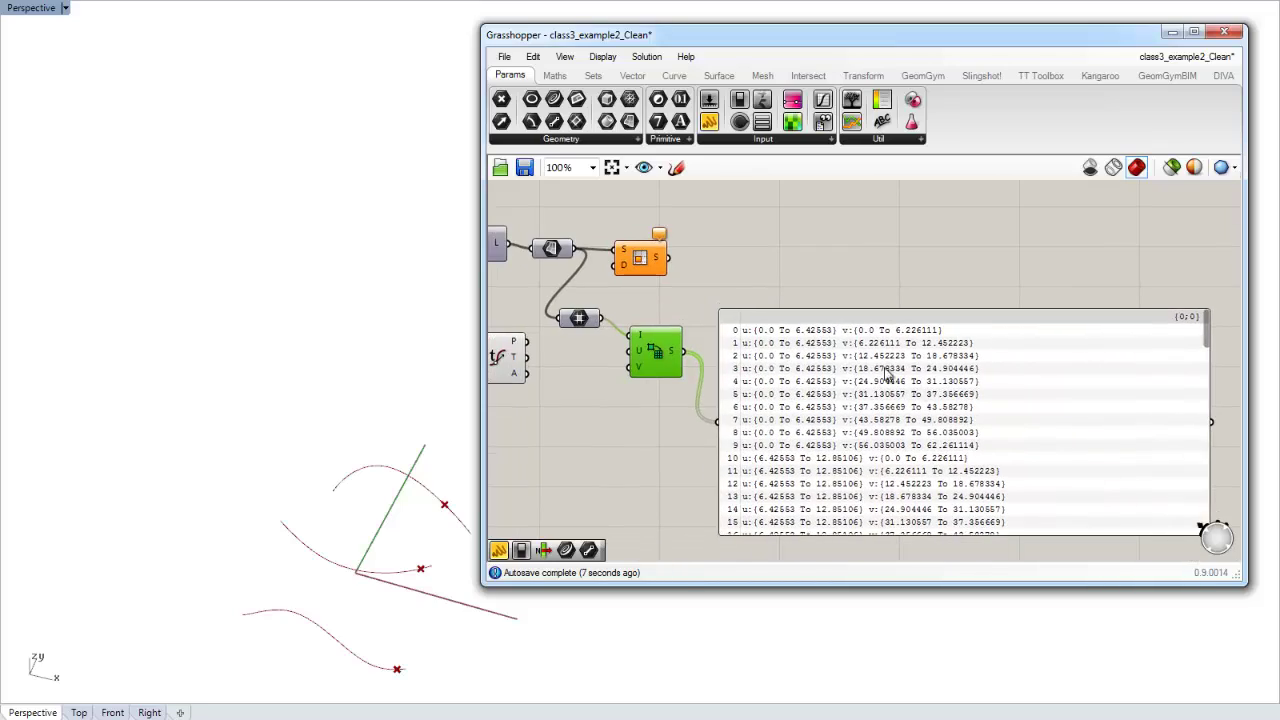
scroll(767, 336, up, 1)
right_drag(767, 336, 857, 329)
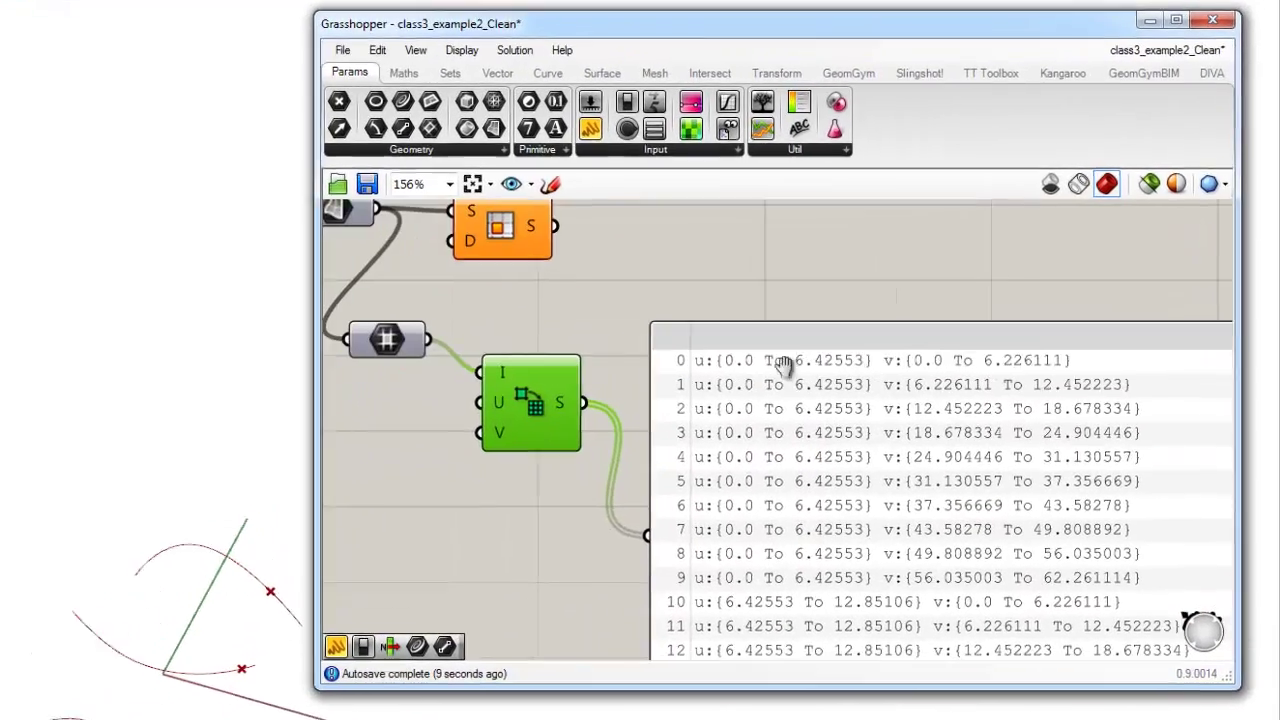
drag(676, 330, 673, 334)
Step: Add a second panel connected to the Domain parameter to list the domains of the loft curves
click(525, 343)
right_drag(445, 325, 985, 386)
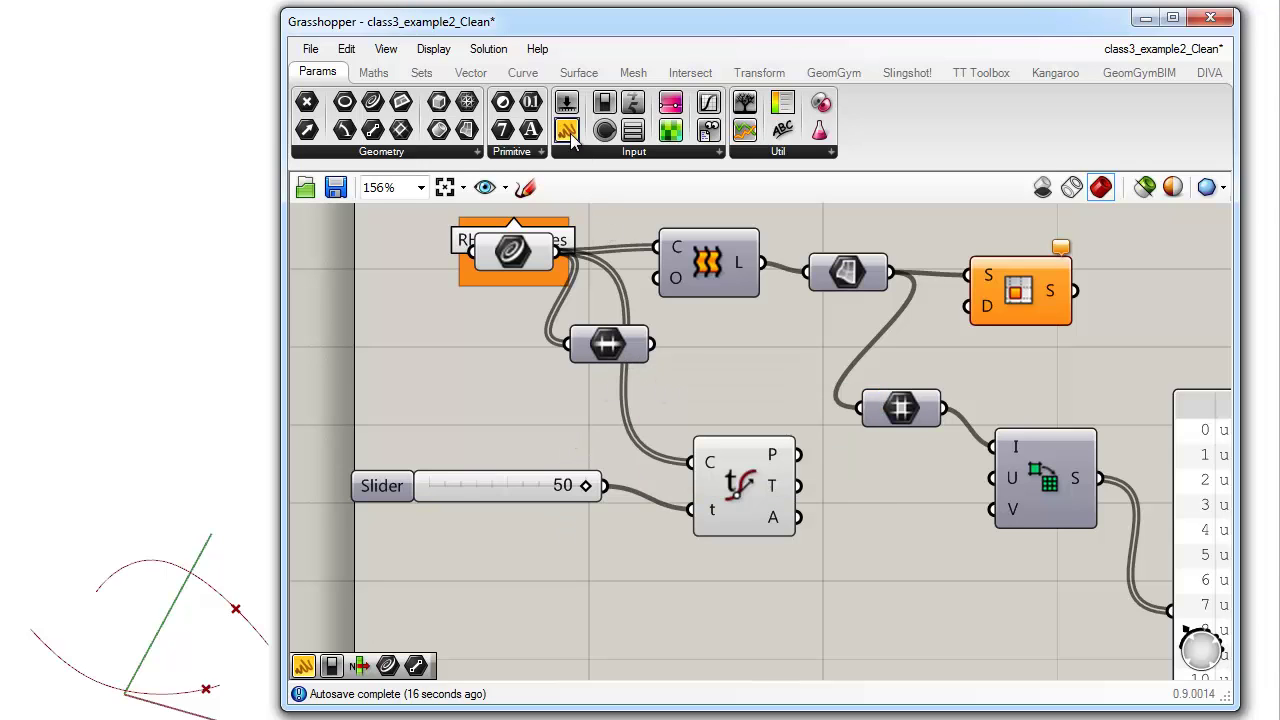
drag(566, 130, 811, 378)
drag(650, 343, 686, 358)
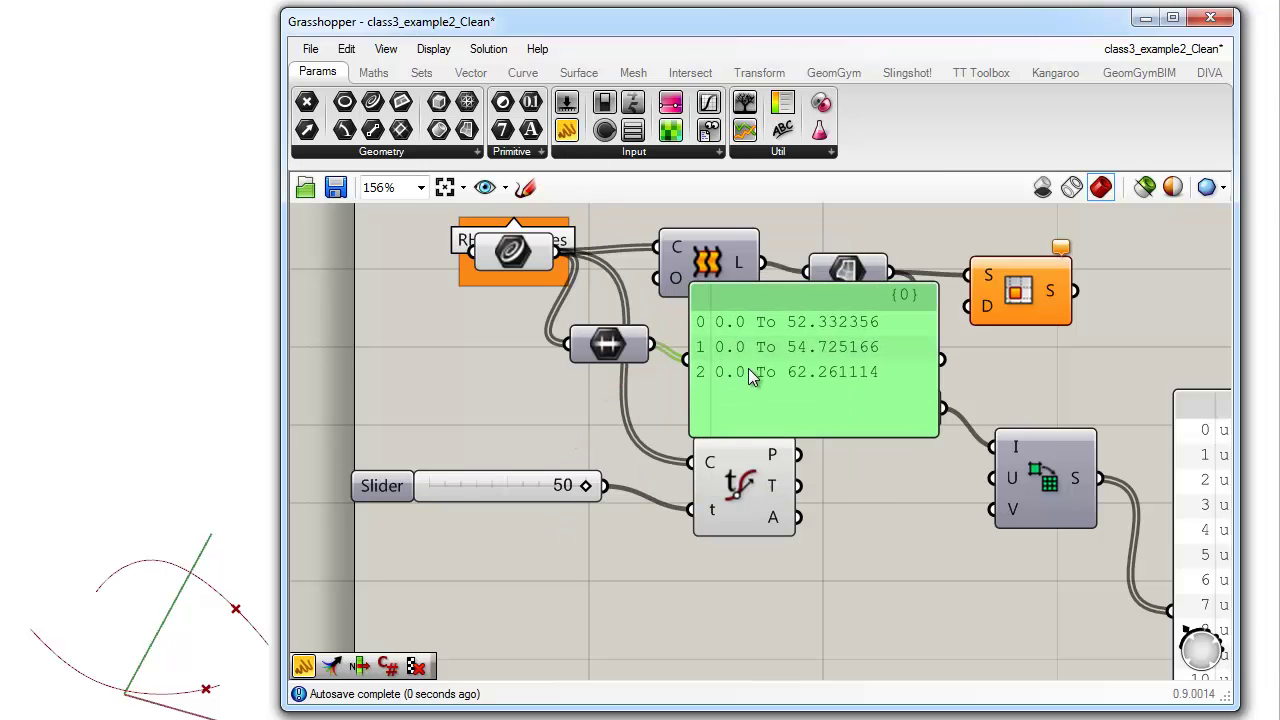
scroll(800, 338, up, 2)
click(599, 317)
right_drag(599, 317, 747, 403)
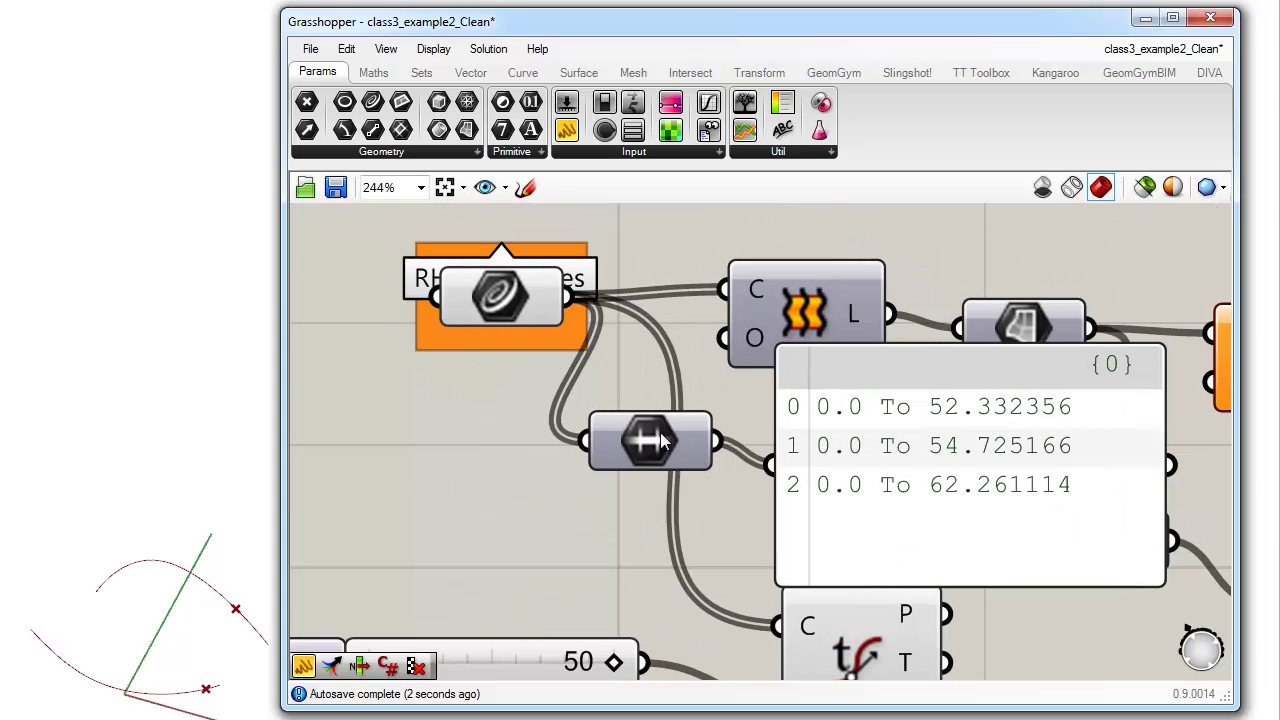
Step: Add a Length component fed by the RH_LoftCurves curves and show their lengths in the Domain panel
click(522, 72)
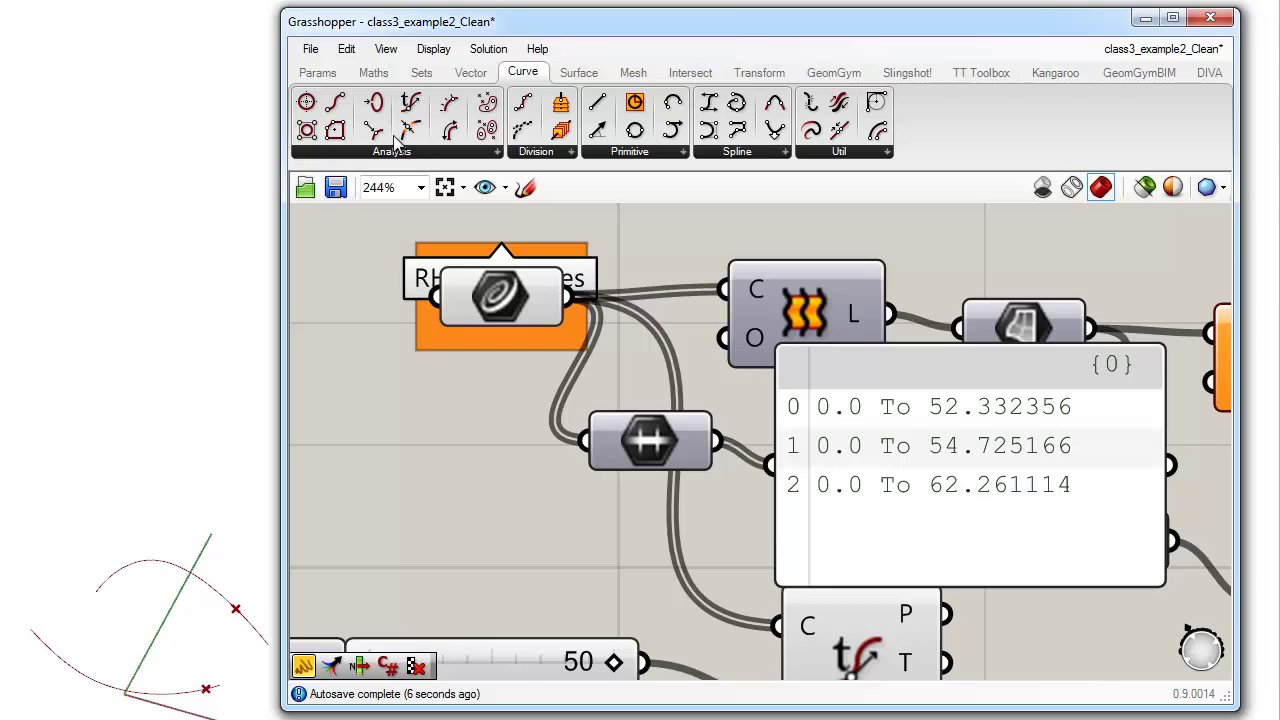
drag(373, 130, 655, 540)
drag(570, 298, 578, 540)
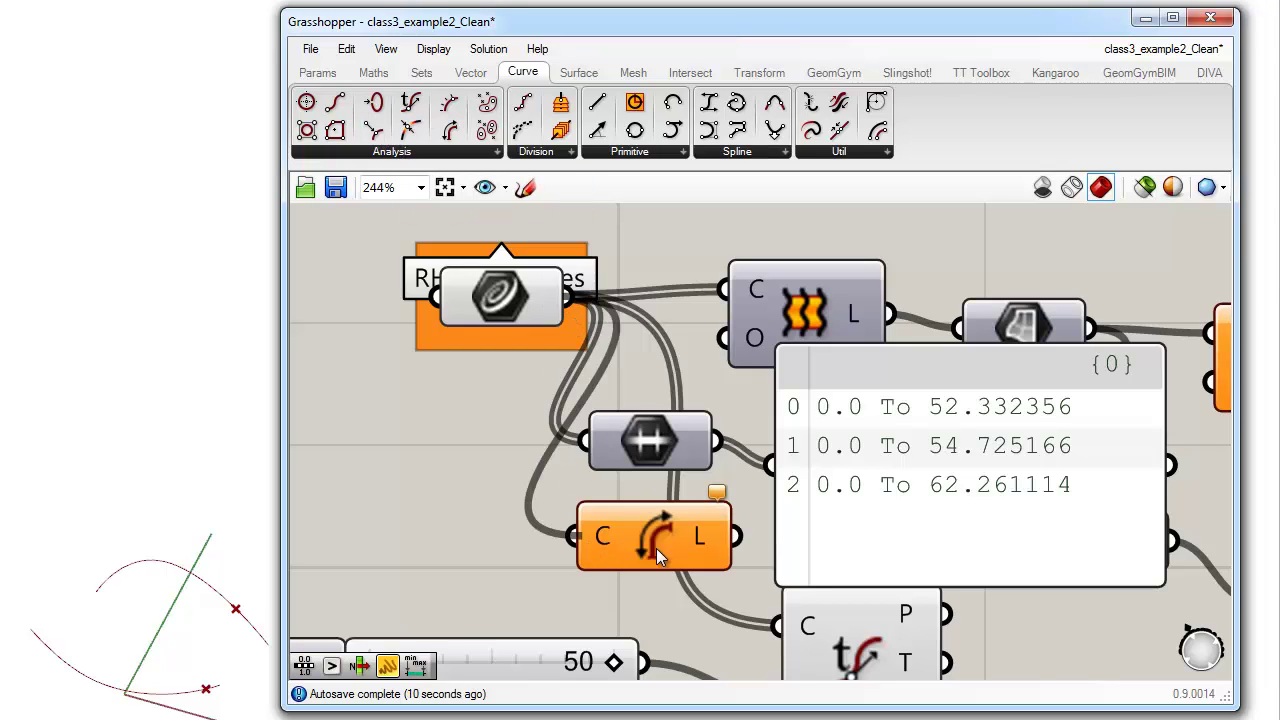
drag(734, 537, 878, 477)
scroll(866, 435, up, 3)
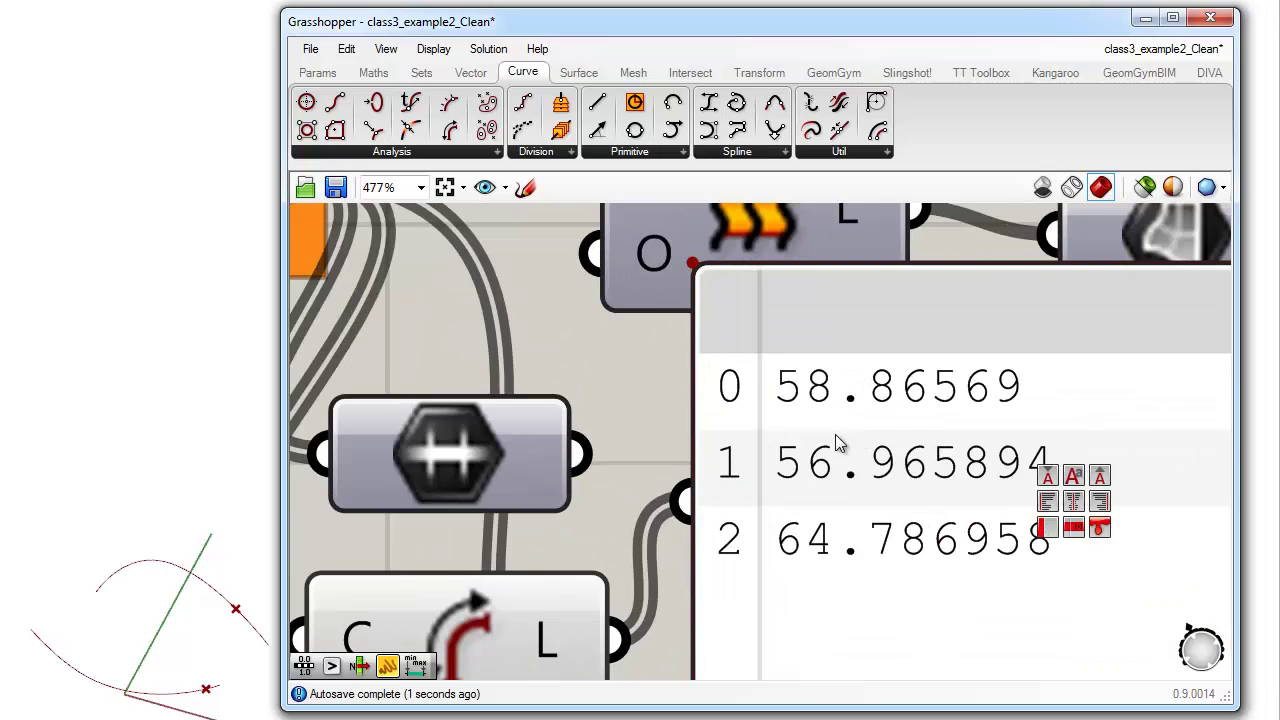
scroll(837, 363, down, 2)
Step: Undo the Length connection to the panel and delete the Length component
key(ctrl+z)
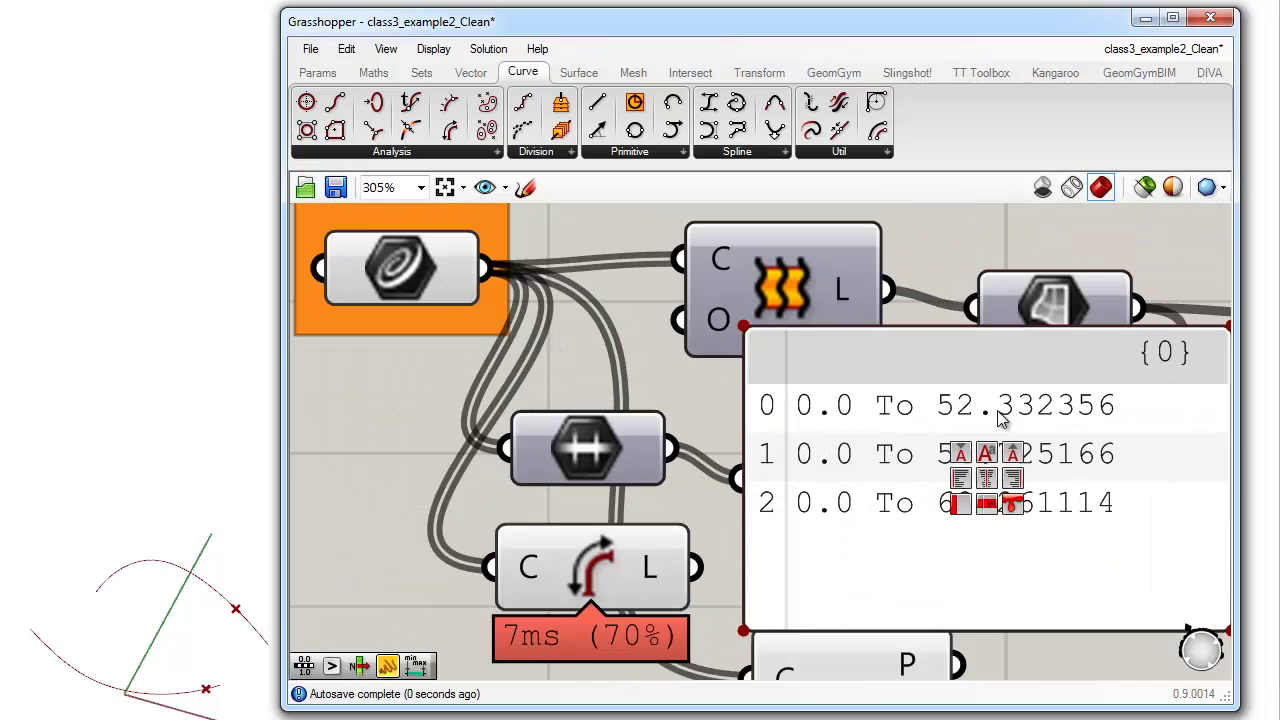
scroll(970, 530, down, 1)
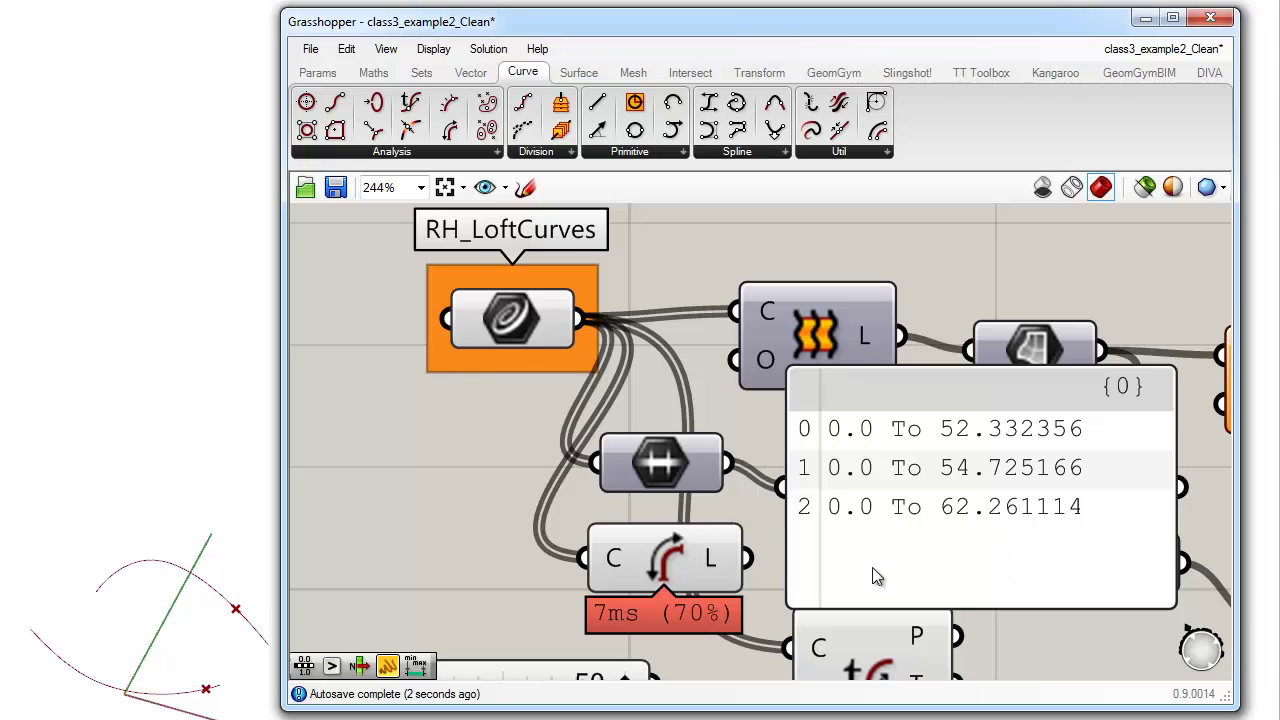
click(642, 557)
key(Delete)
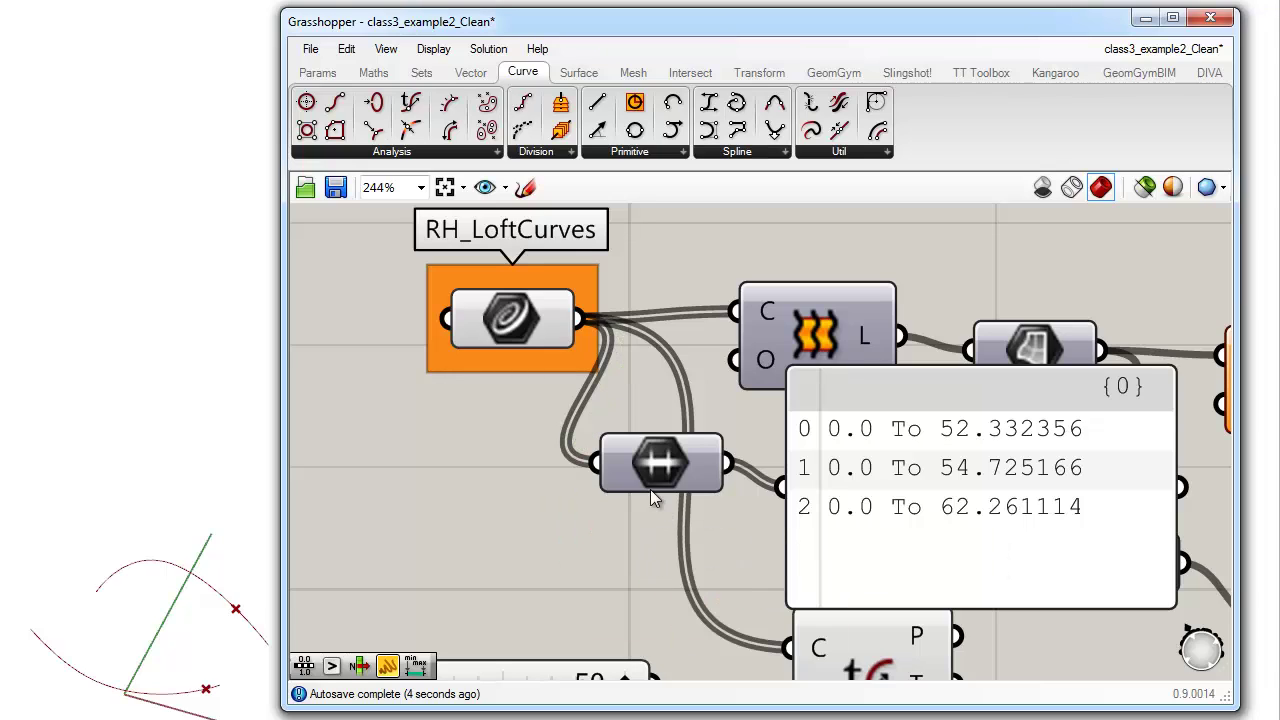
Step: Move the Domain parameter slightly lower and the RH_LoftCurves curve parameter farther from Loft
drag(652, 475, 674, 493)
click(682, 423)
click(578, 401)
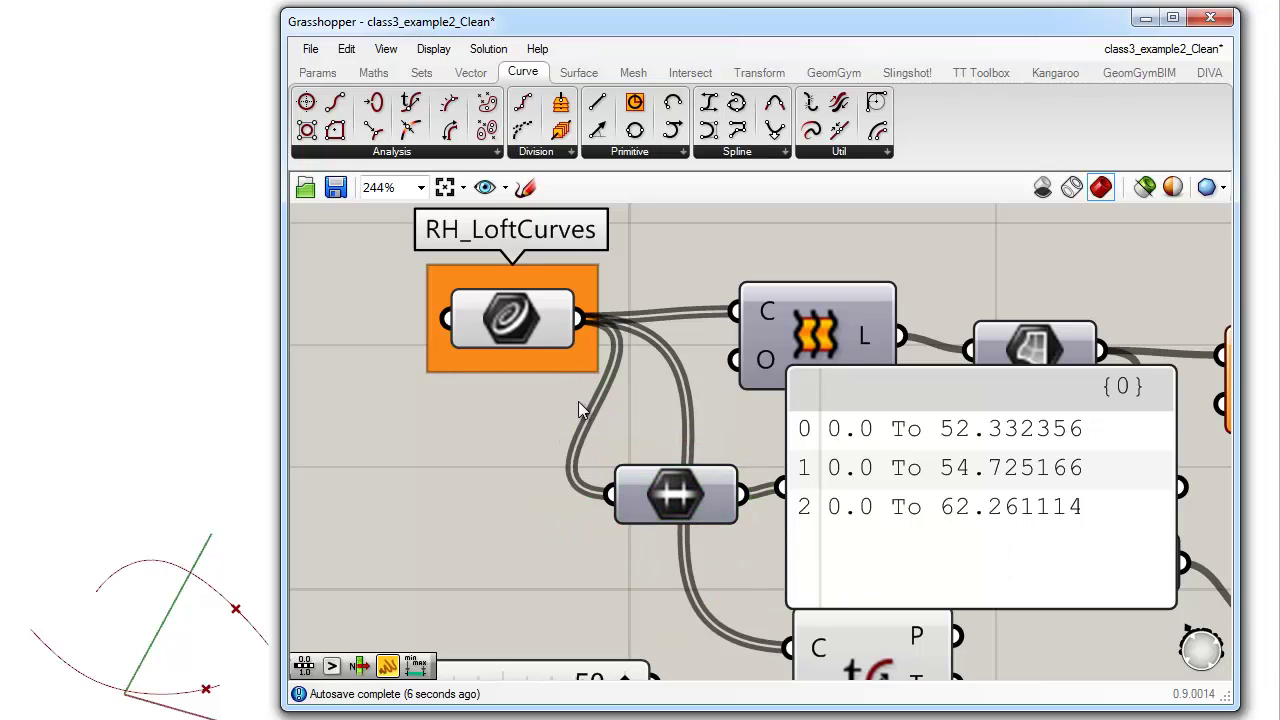
drag(509, 334, 462, 322)
click(634, 287)
right_drag(478, 362, 472, 497)
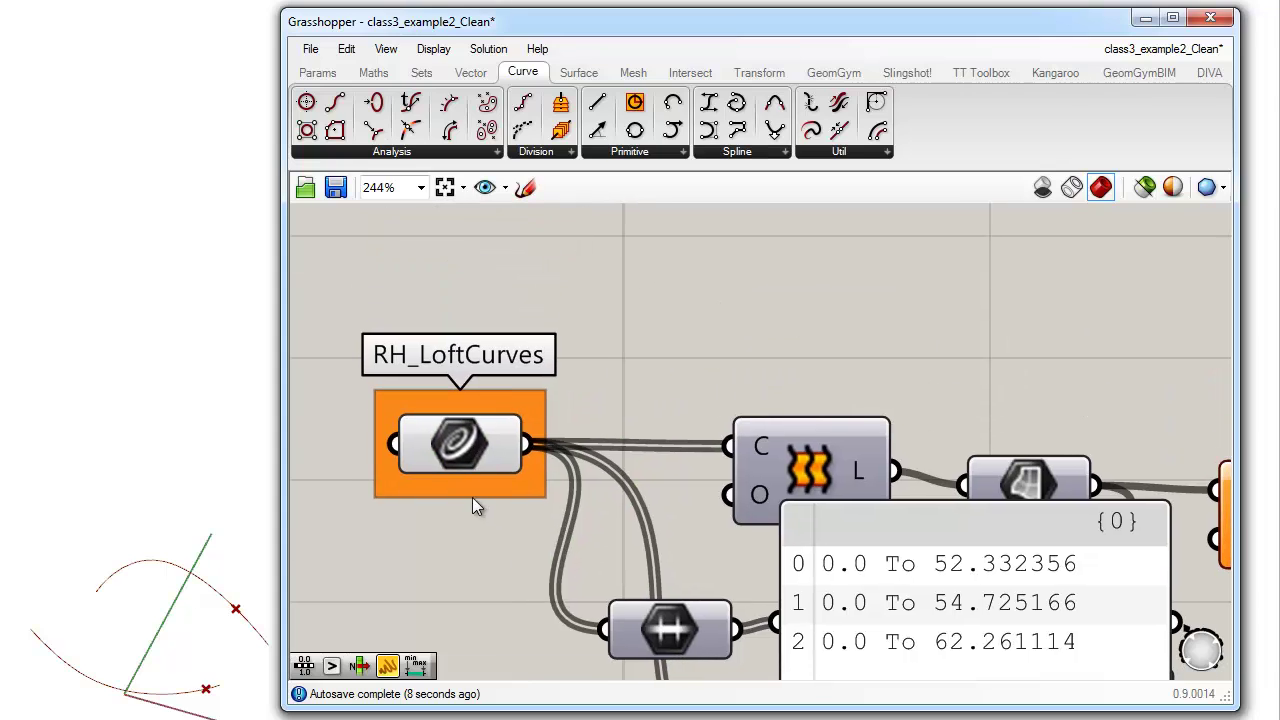
Step: Reparameterize the RH_LoftCurves curve parameter and check the curve domains in the connected panel
mouse_move(453, 455)
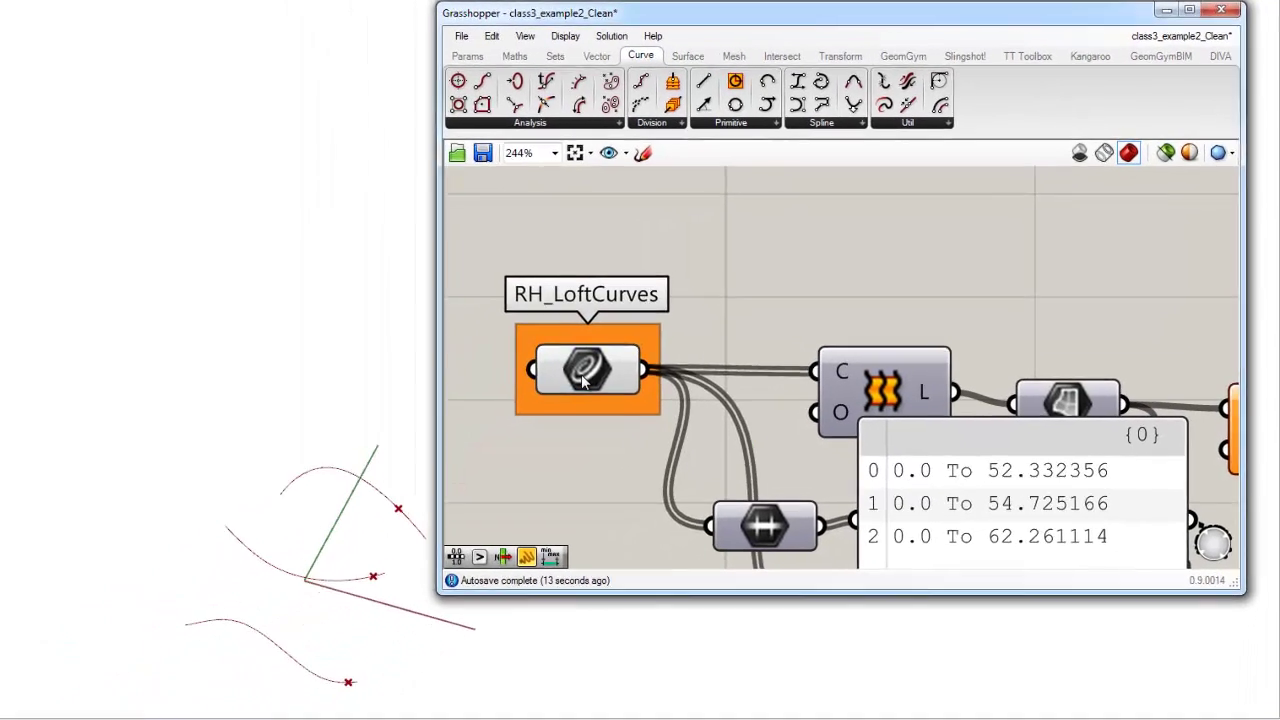
right_click(585, 378)
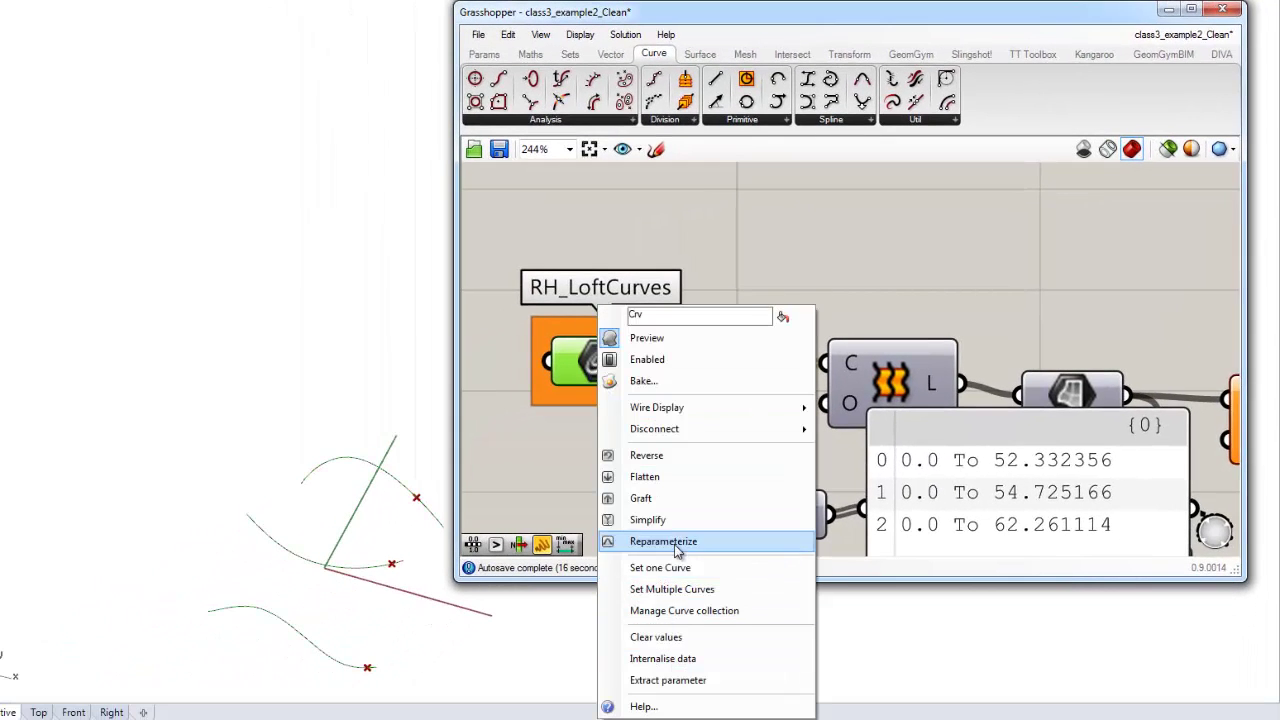
click(645, 541)
scroll(1016, 490, up, 3)
drag(922, 393, 937, 404)
scroll(937, 404, down, 3)
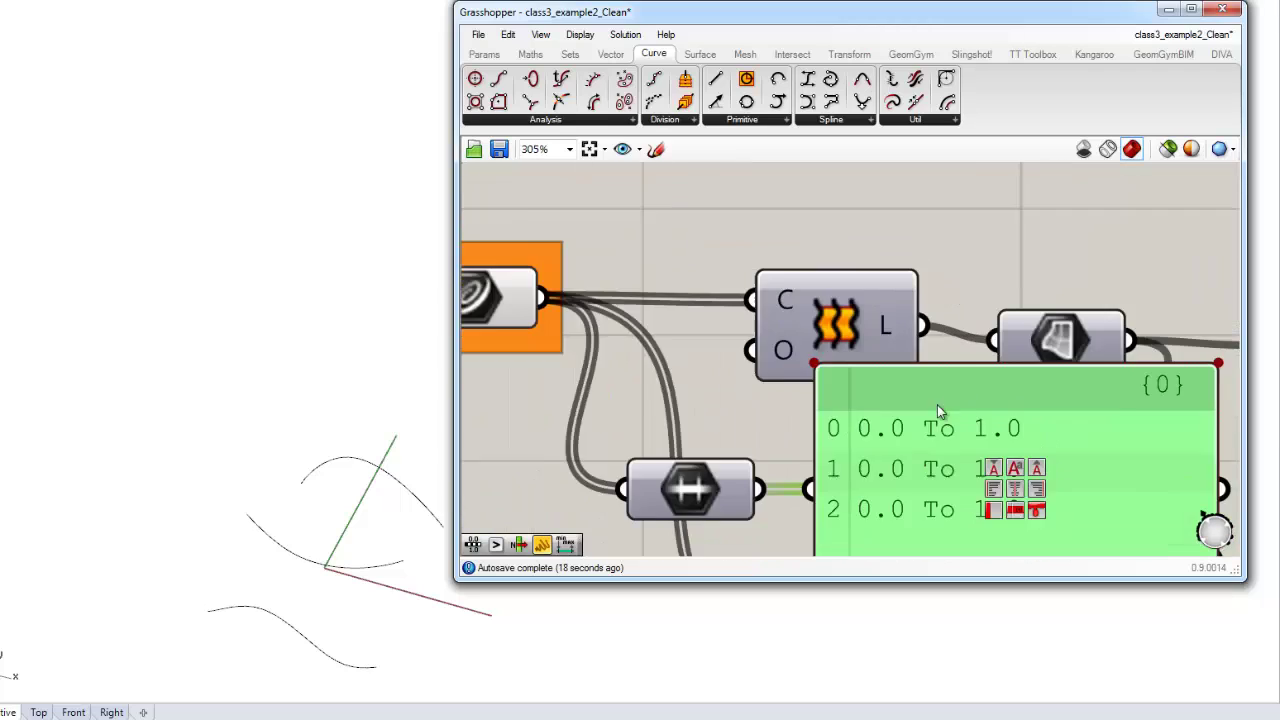
right_drag(878, 472, 938, 302)
scroll(938, 302, down, 1)
drag(699, 437, 717, 466)
click(690, 490)
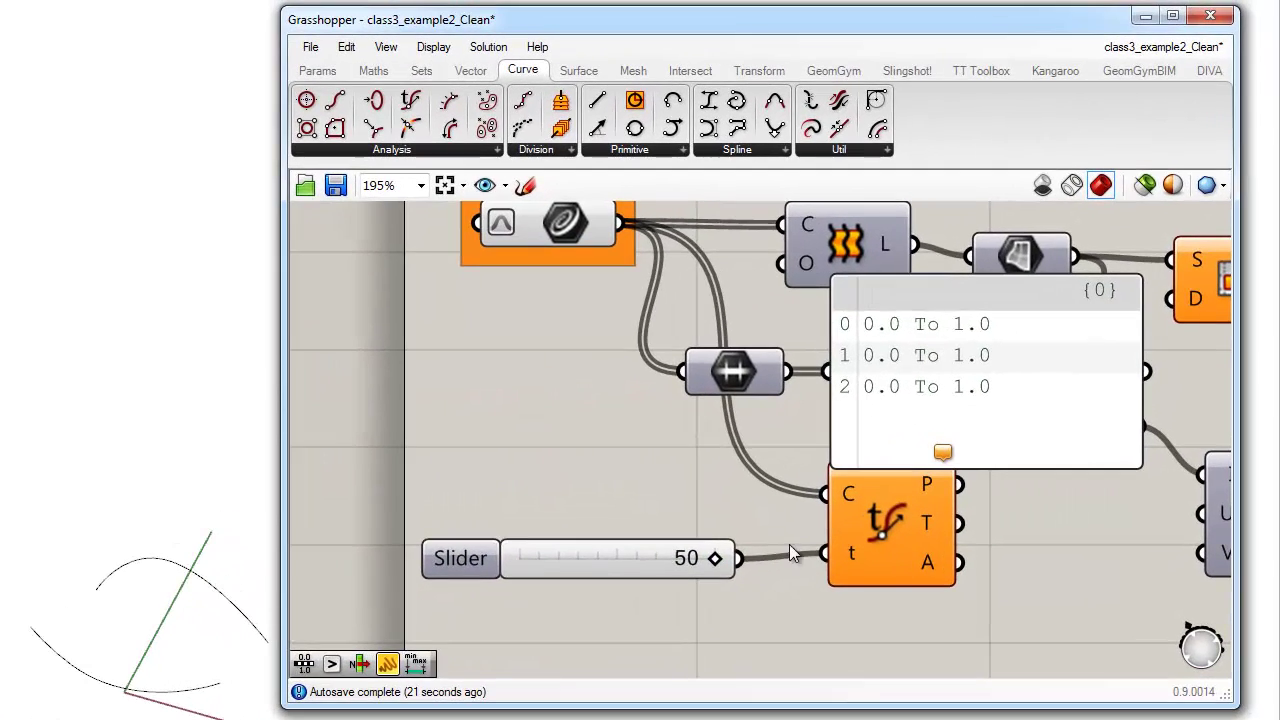
Step: Replace the slider on Evaluate Curve's t input with a new default number slider and vary its value to move the points along the curves
click(460, 560)
key(Delete)
double_click(457, 578)
text(slider)
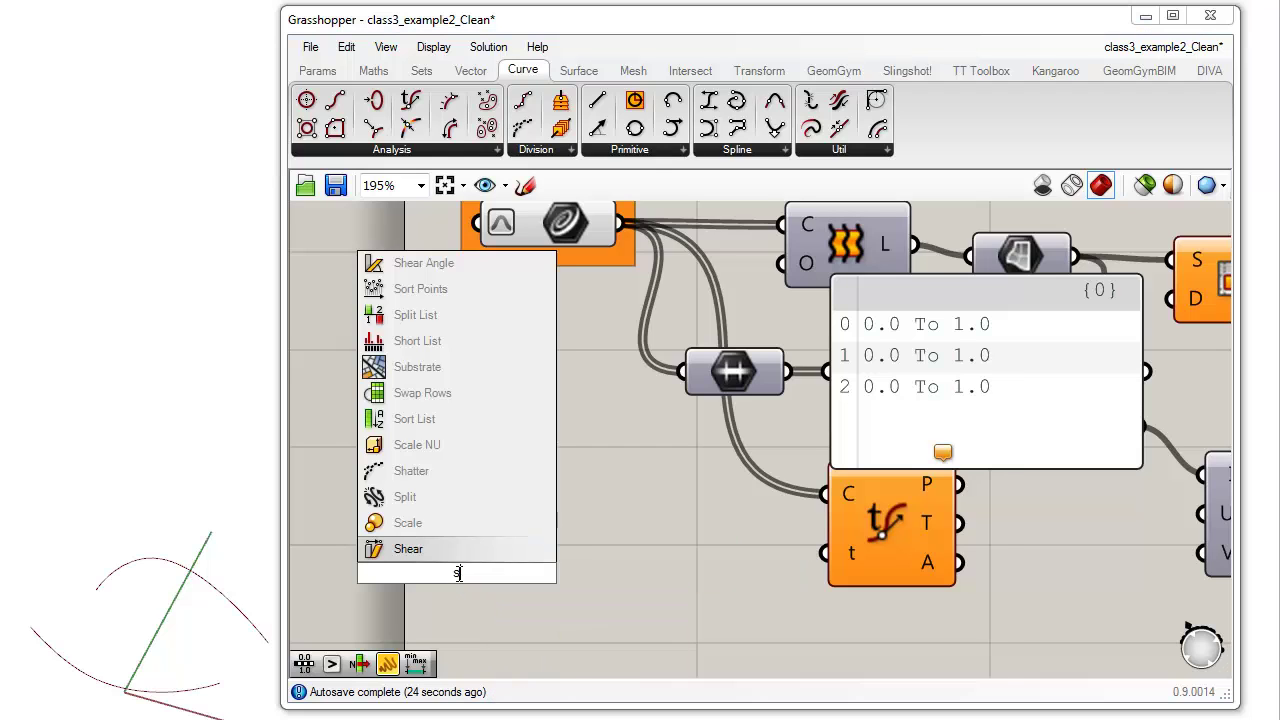
key(Return)
drag(617, 572, 824, 552)
drag(443, 566, 687, 589)
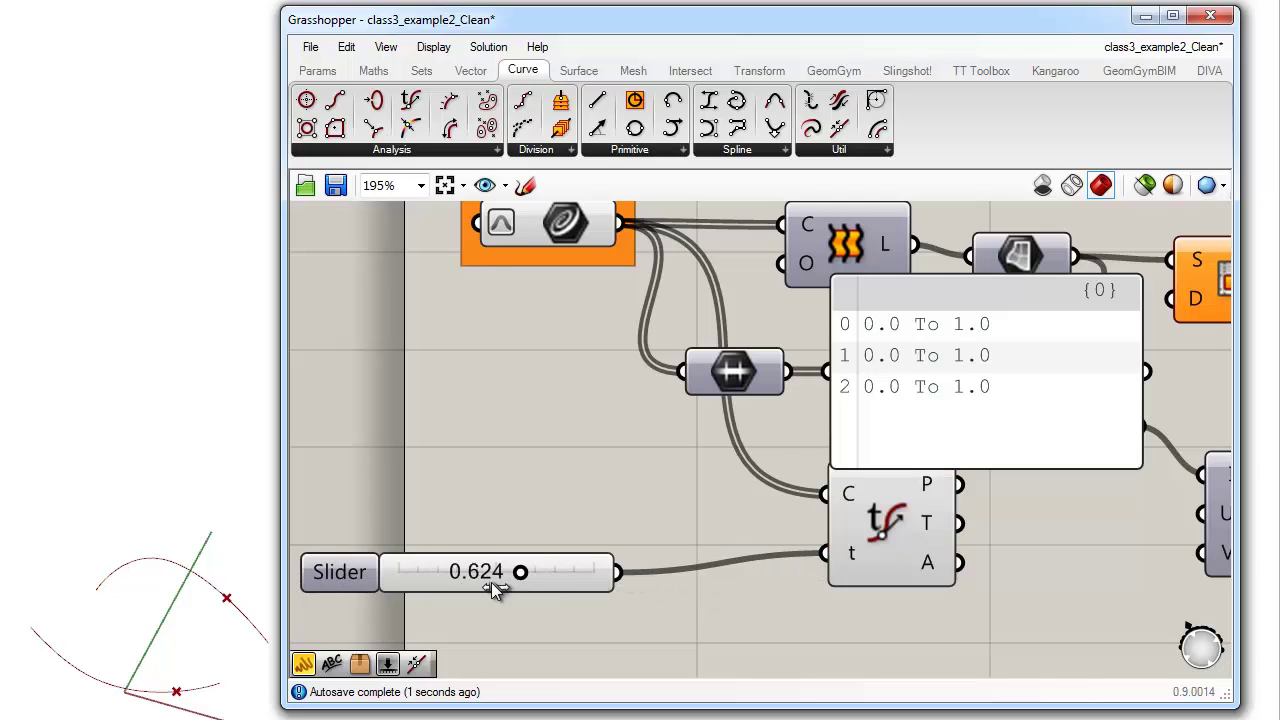
drag(491, 582, 448, 580)
Step: Delete the number slider and the Evaluate Curve component
click(420, 578)
key(Delete)
right_drag(822, 525, 524, 532)
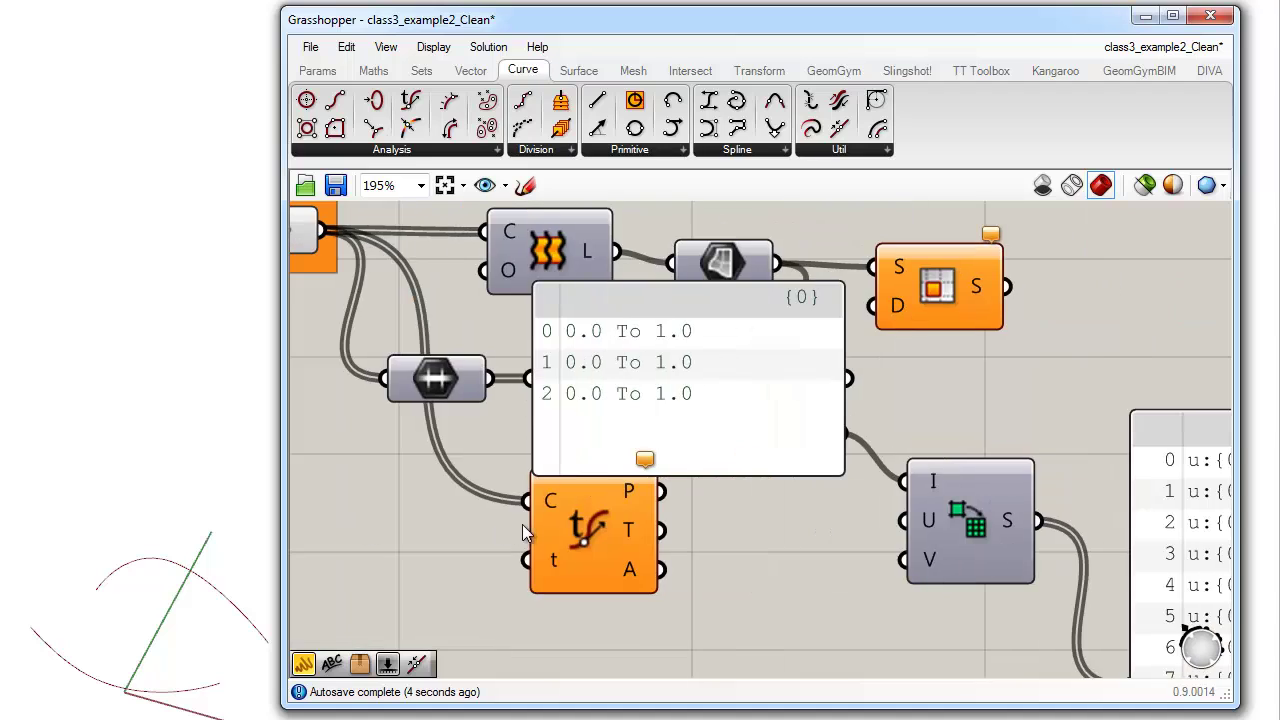
click(583, 546)
key(Delete)
right_drag(800, 565, 341, 560)
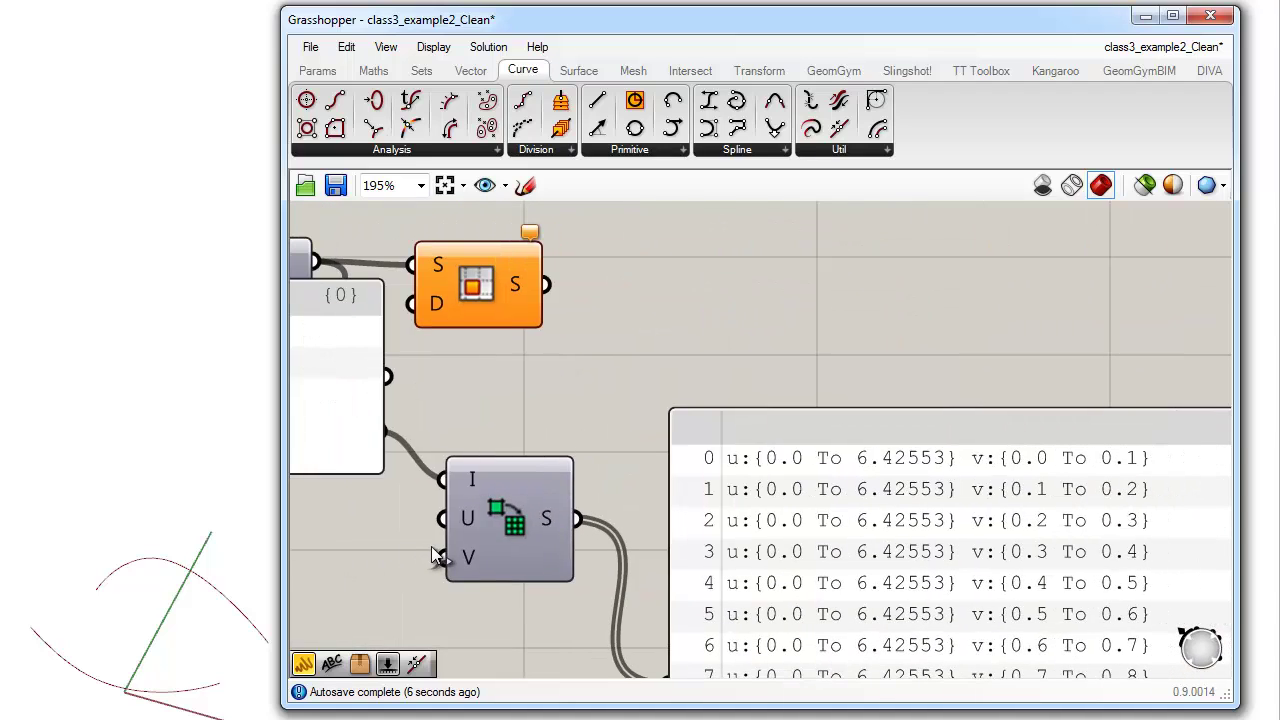
Step: Reparameterize the surface parameter fed by Loft and check the divided domains in their panel
right_drag(556, 548, 731, 573)
right_drag(397, 410, 594, 457)
drag(522, 350, 526, 423)
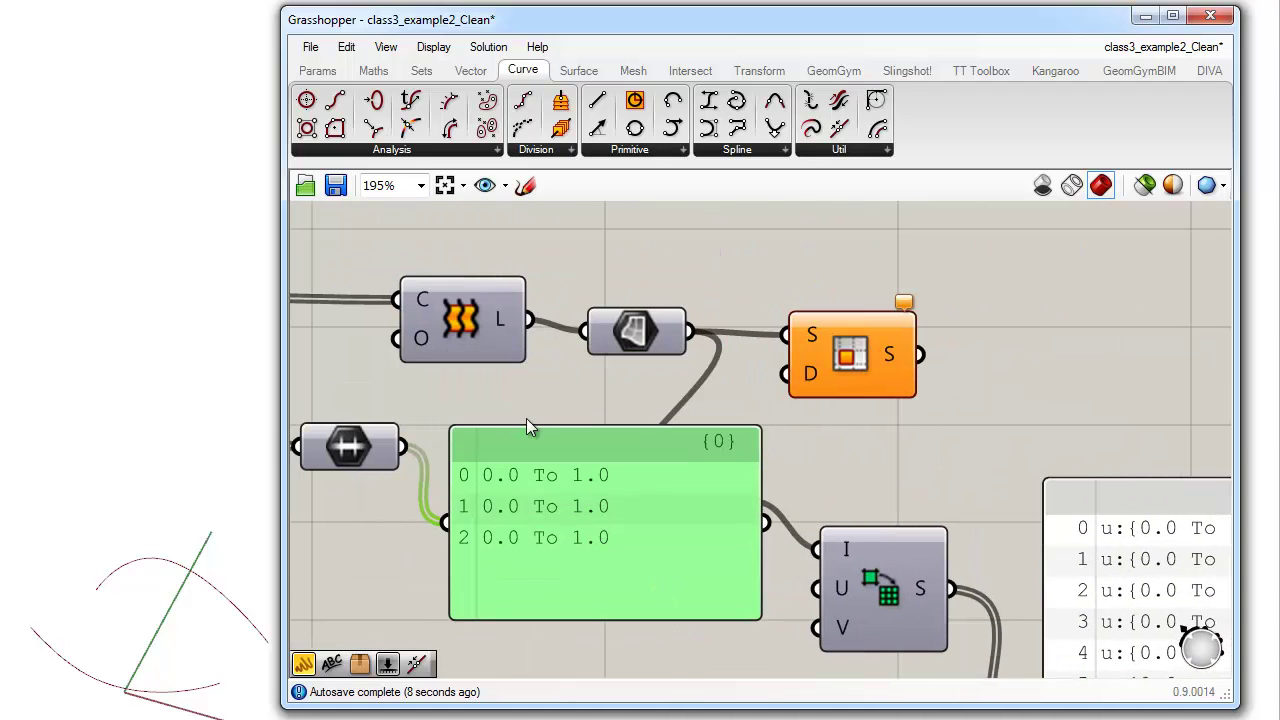
click(632, 340)
right_click(638, 340)
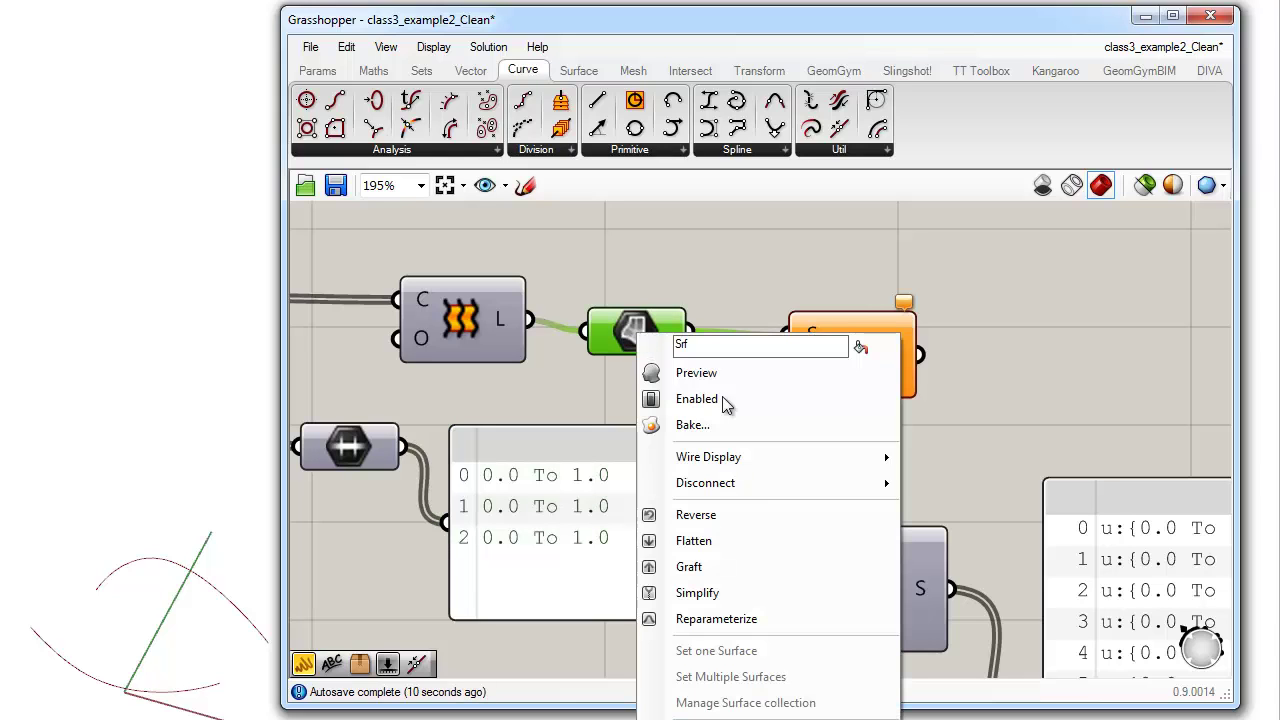
click(735, 617)
click(862, 456)
right_drag(862, 456, 576, 388)
right_drag(628, 480, 762, 477)
right_drag(472, 455, 636, 509)
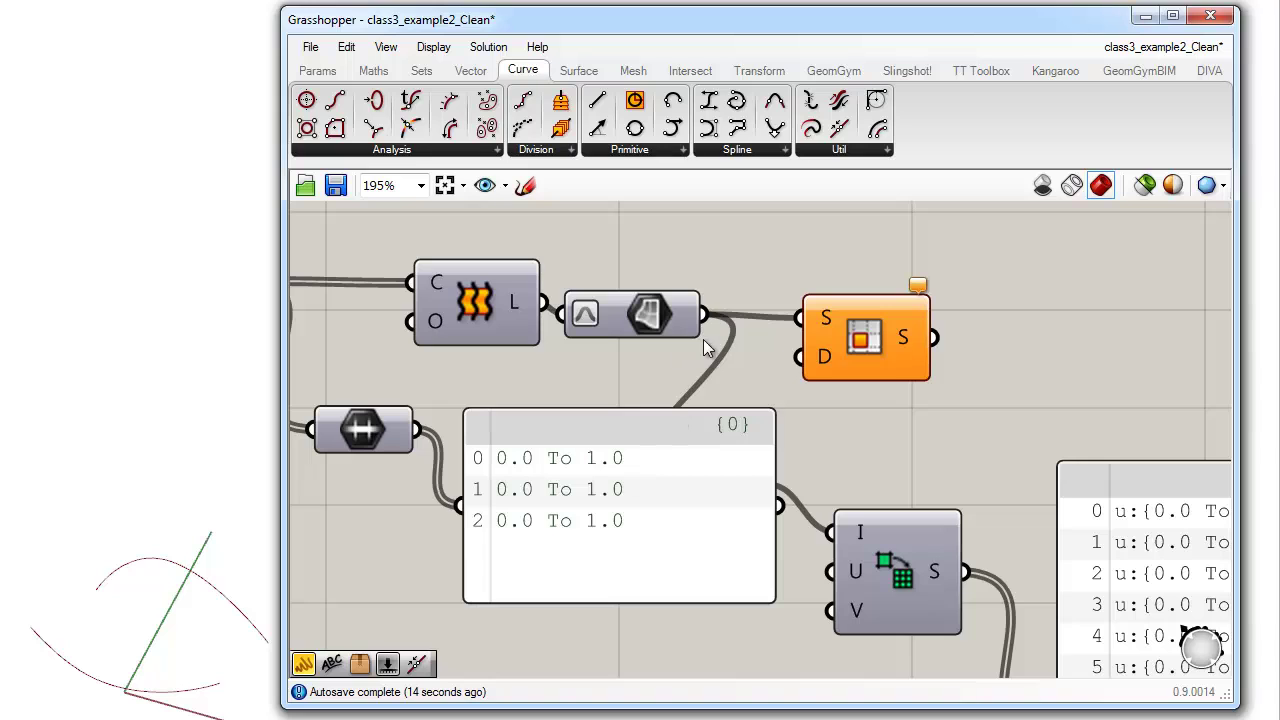
click(616, 468)
click(864, 456)
right_drag(1183, 610, 878, 558)
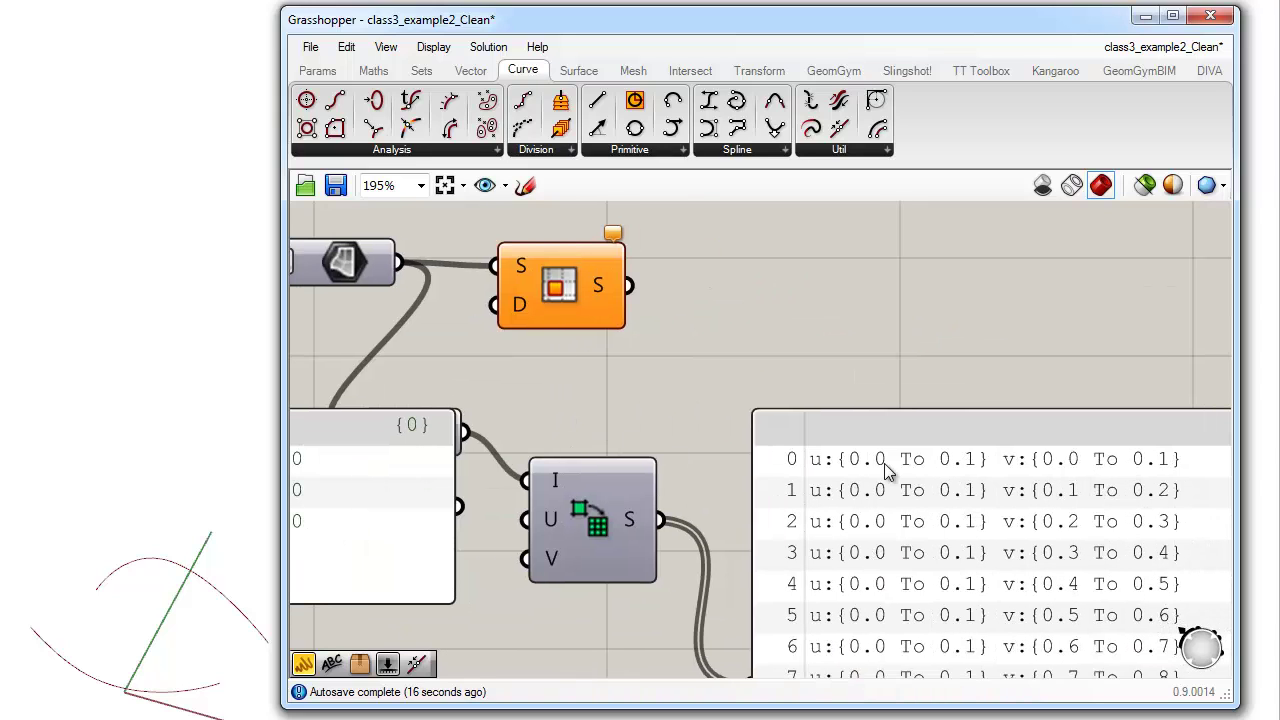
Step: Delete the panel that lists the domains of the loft curves
right_drag(878, 503, 1200, 550)
drag(674, 537, 753, 557)
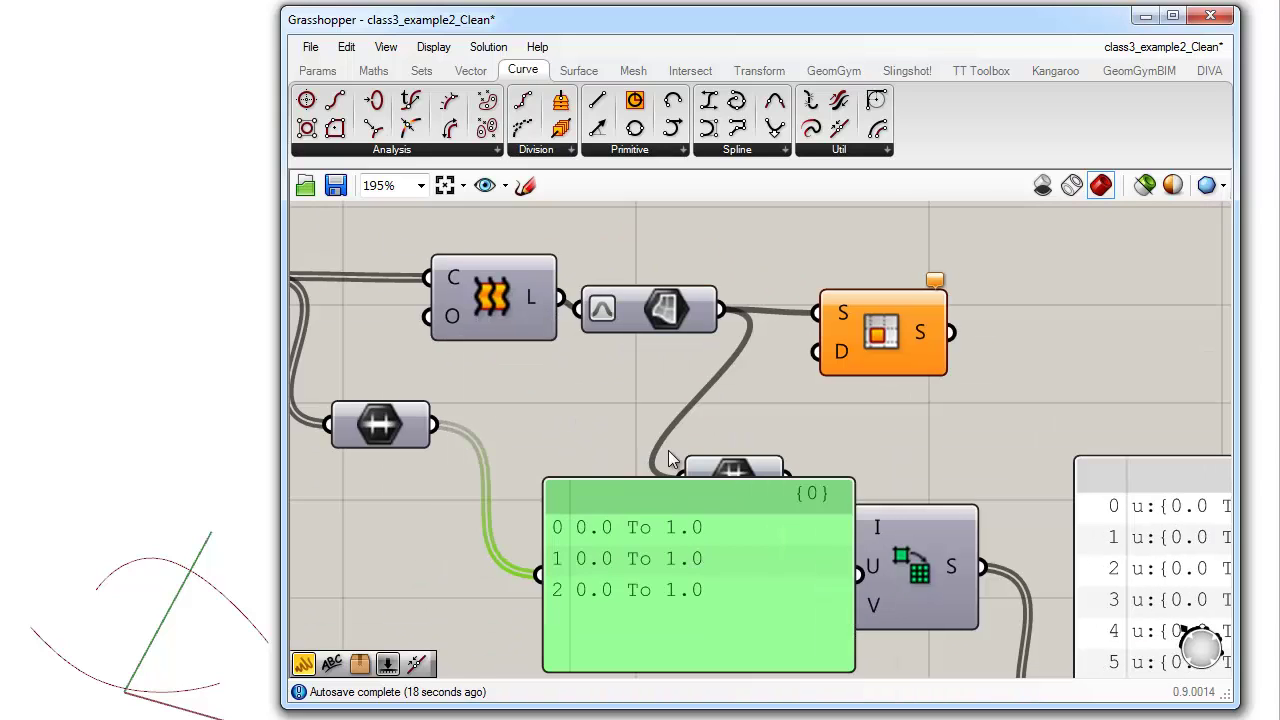
click(669, 452)
click(738, 576)
key(Delete)
Step: Connect the surface's Domain² parameter to the remaining panel in place of the divided domains and read the whole surface domain
right_drag(757, 539, 577, 526)
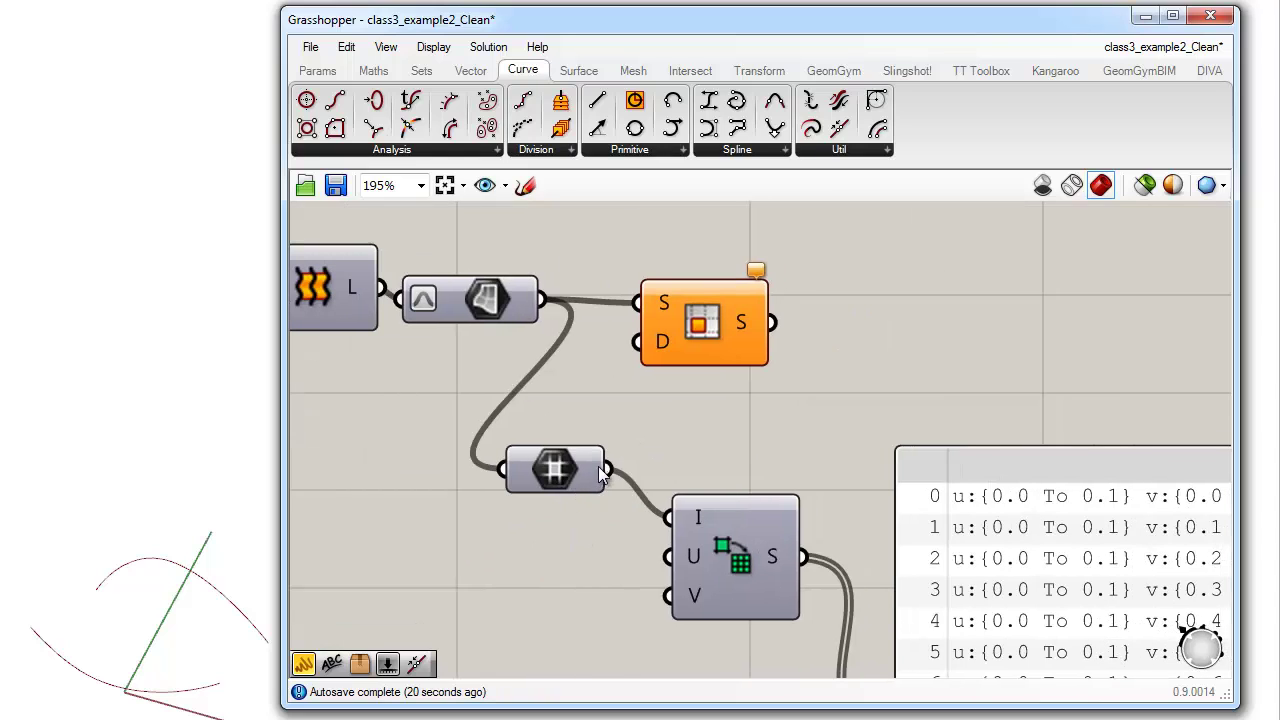
drag(606, 468, 881, 655)
scroll(862, 541, down, 2)
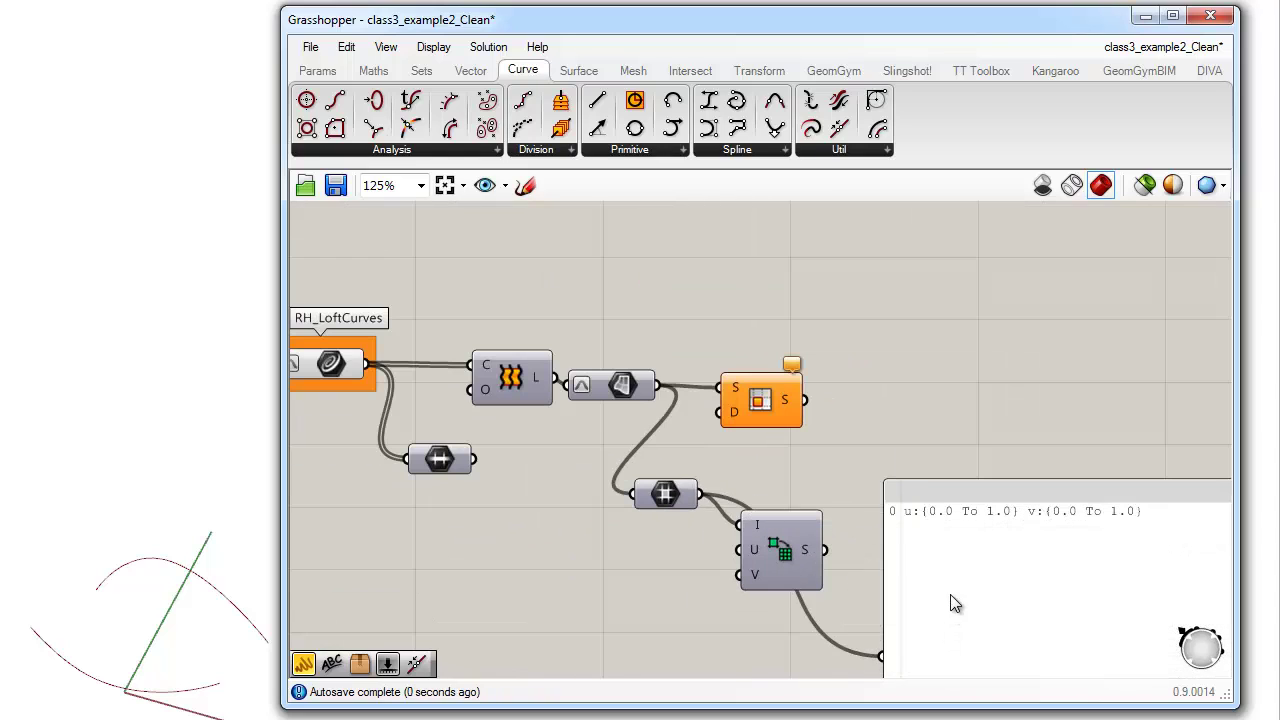
drag(951, 560, 948, 505)
scroll(875, 395, up, 3)
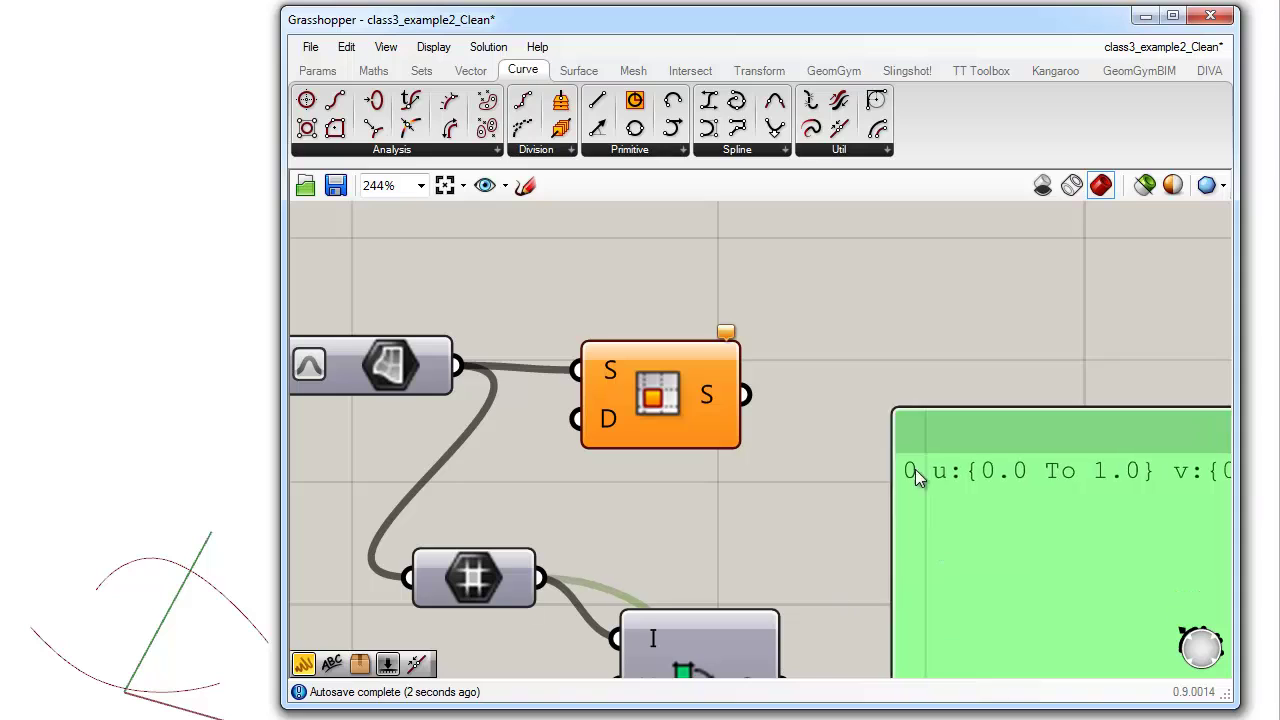
scroll(779, 456, down, 2)
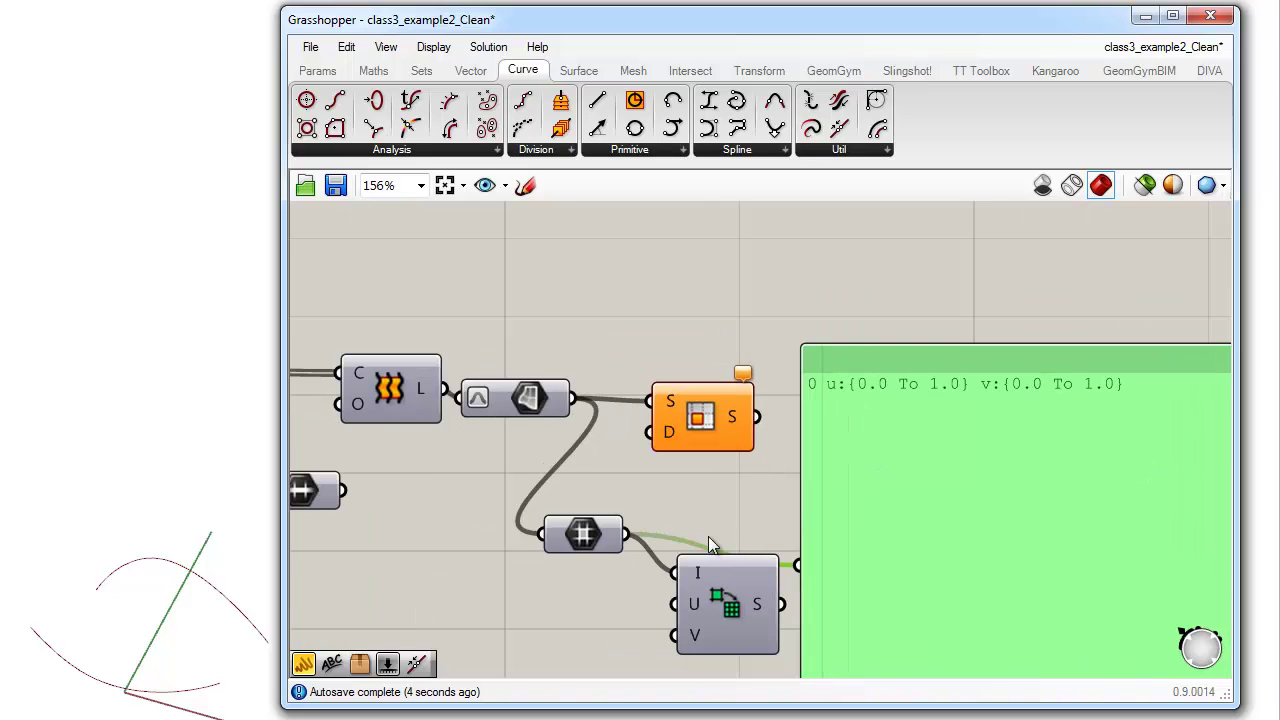
Step: Reconnect the panel to the Divide Domain² segments output and examine the listed subdomains
drag(714, 556, 648, 484)
click(638, 458)
right_drag(636, 505, 545, 501)
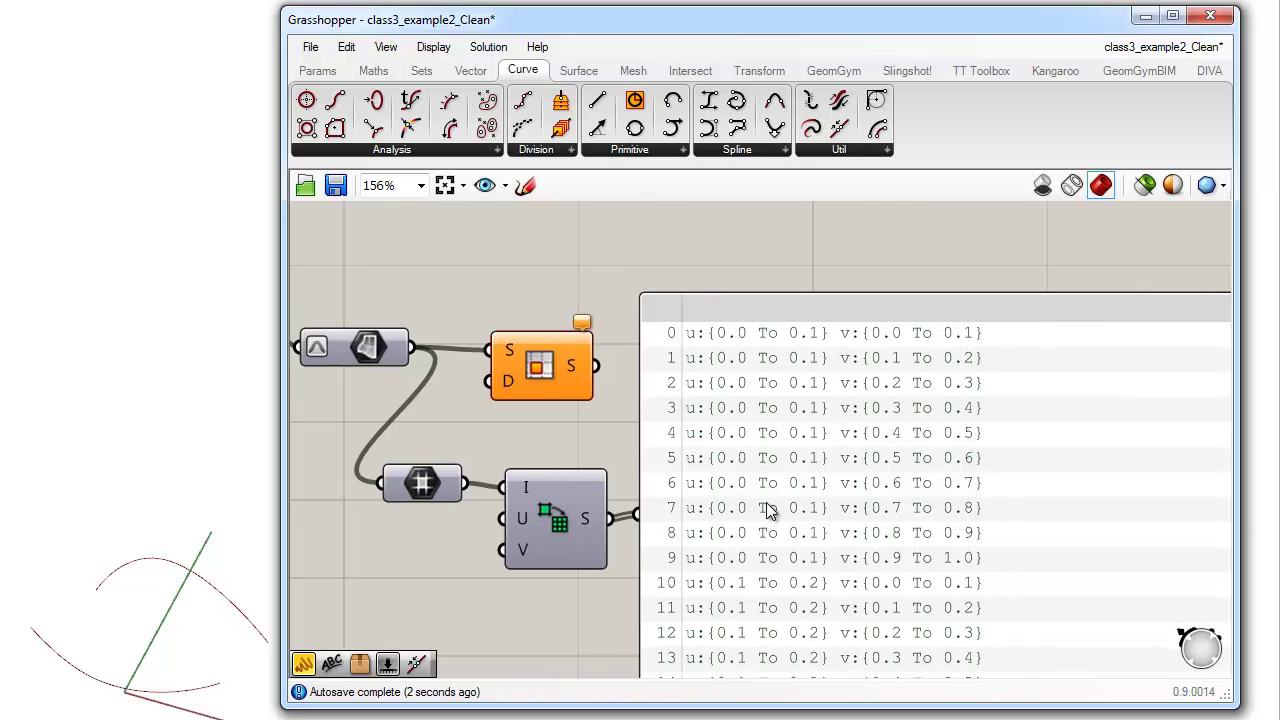
scroll(755, 358, up, 2)
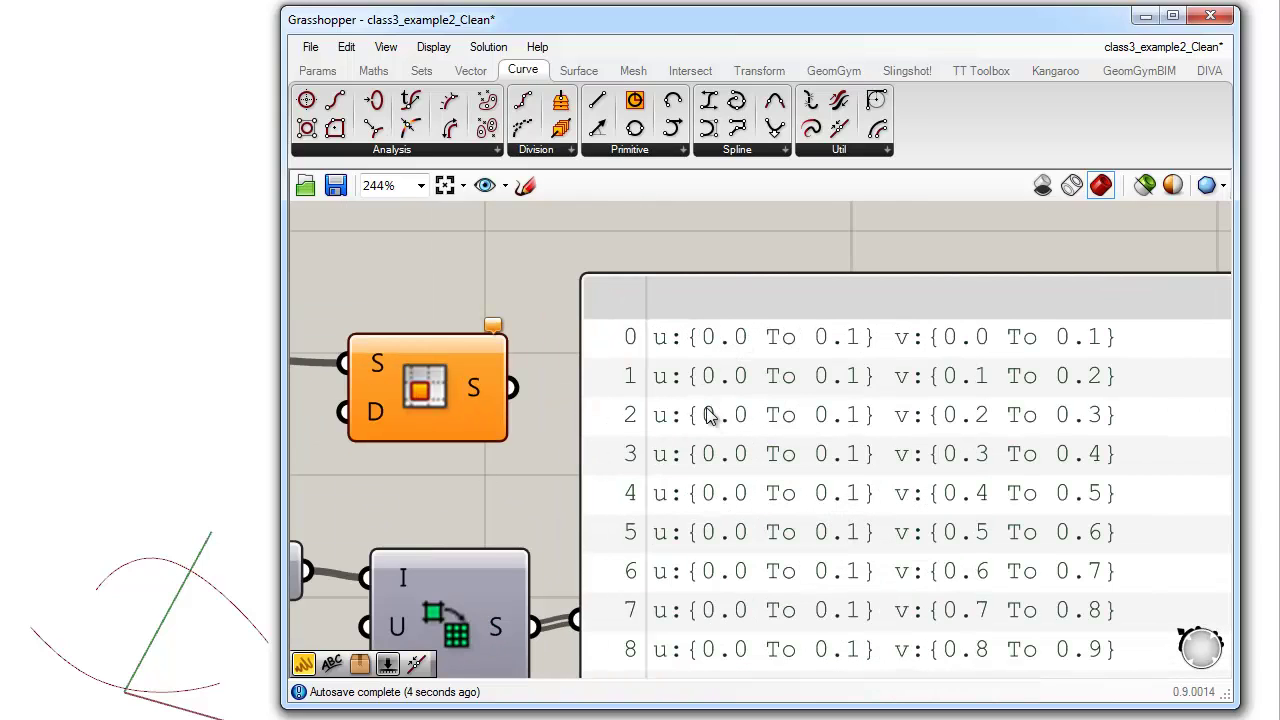
right_drag(510, 475, 716, 469)
scroll(710, 460, down, 1)
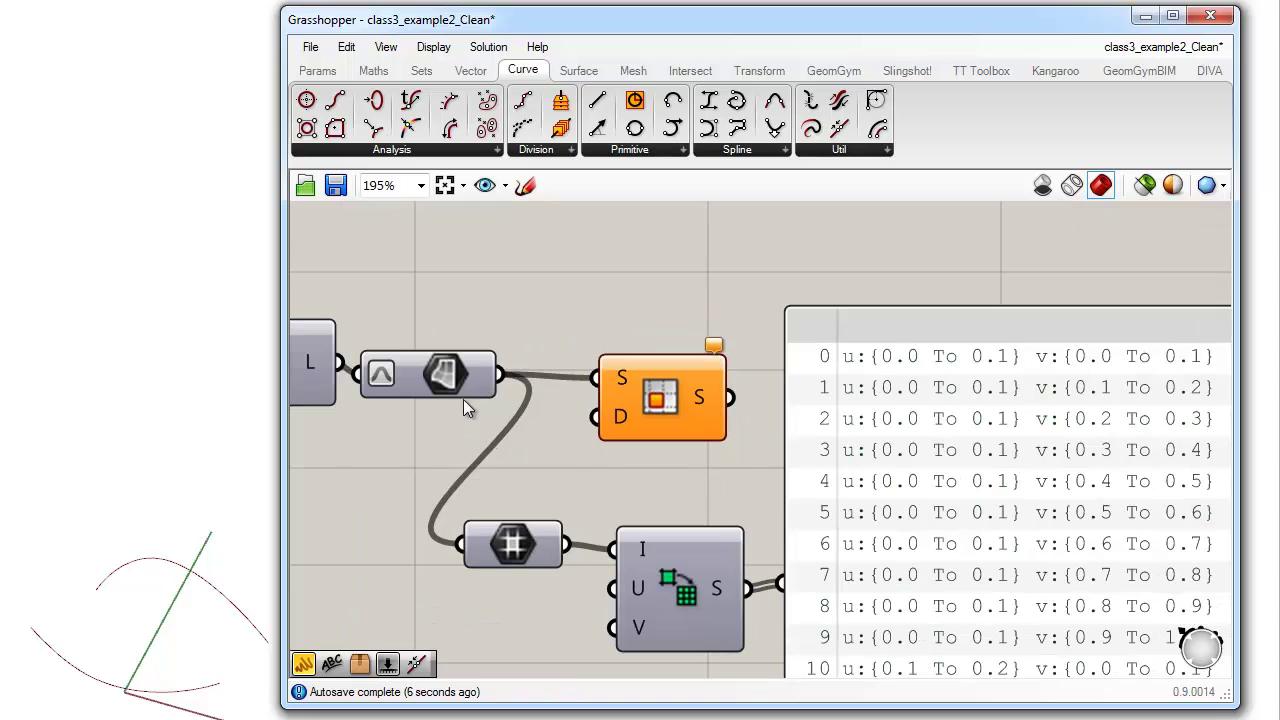
Step: Turn on the preview of the surface parameter and examine the lofted surface in the Rhino viewport
click(463, 380)
right_click(461, 376)
click(523, 415)
click(672, 501)
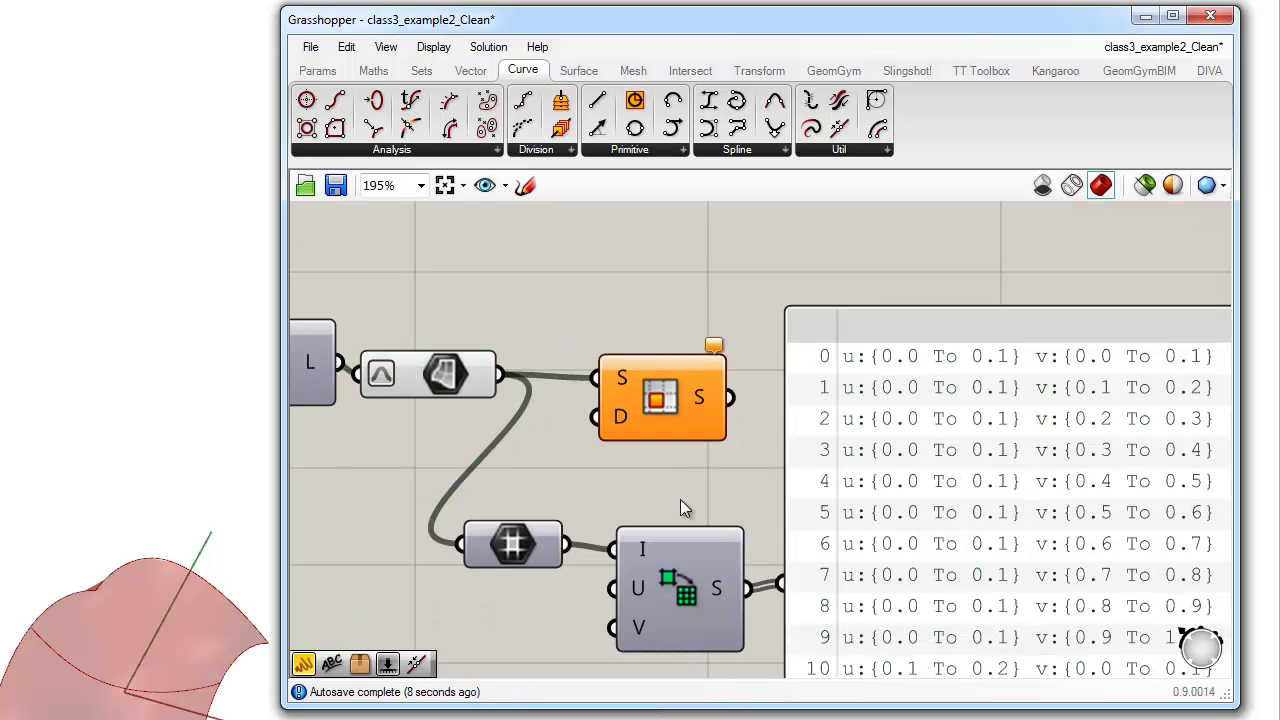
right_drag(838, 461, 736, 454)
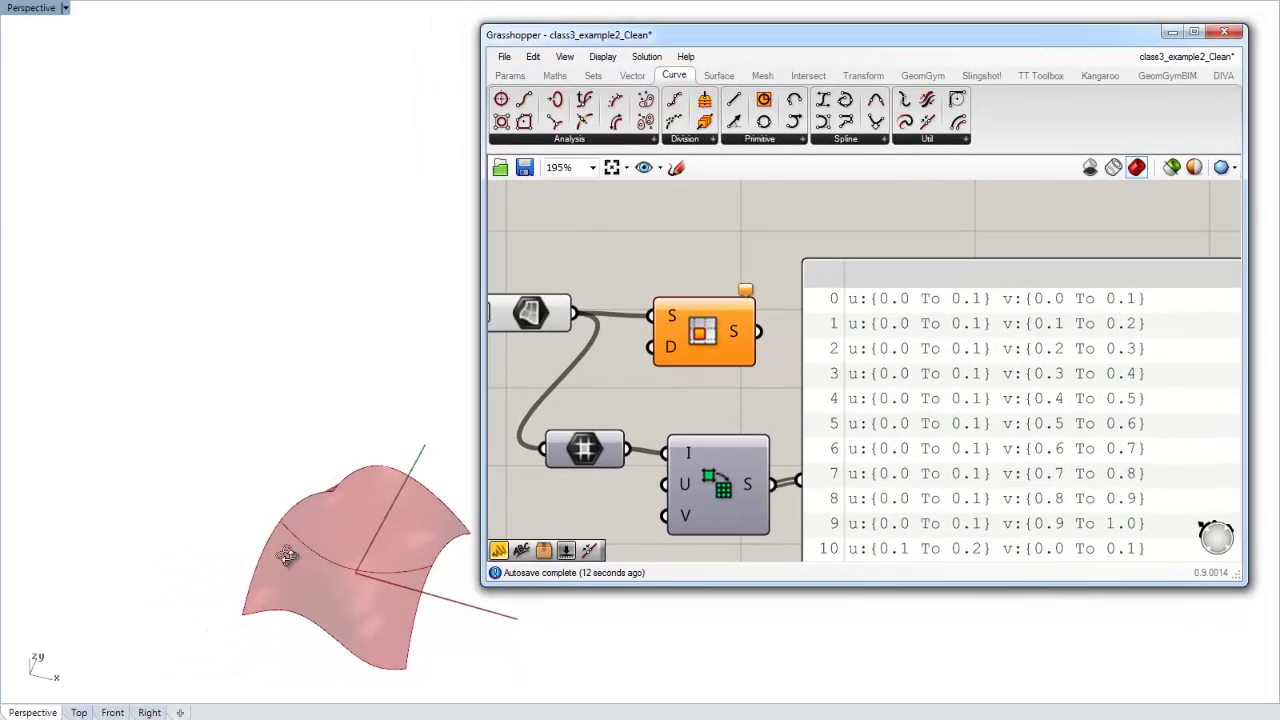
right_drag(286, 535, 336, 524)
scroll(293, 665, up, 4)
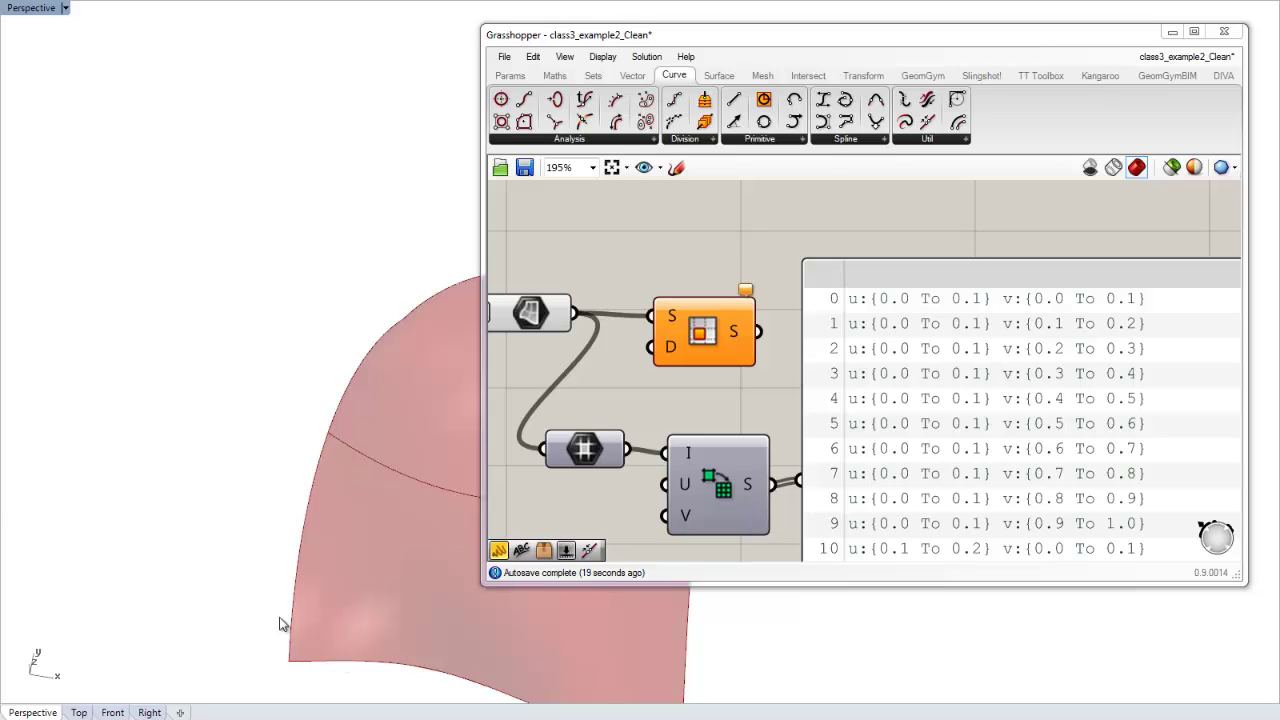
scroll(810, 412, down, 1)
Step: Delete the divided-domains panel and move the SubSrf component farther from the surface parameter
click(812, 406)
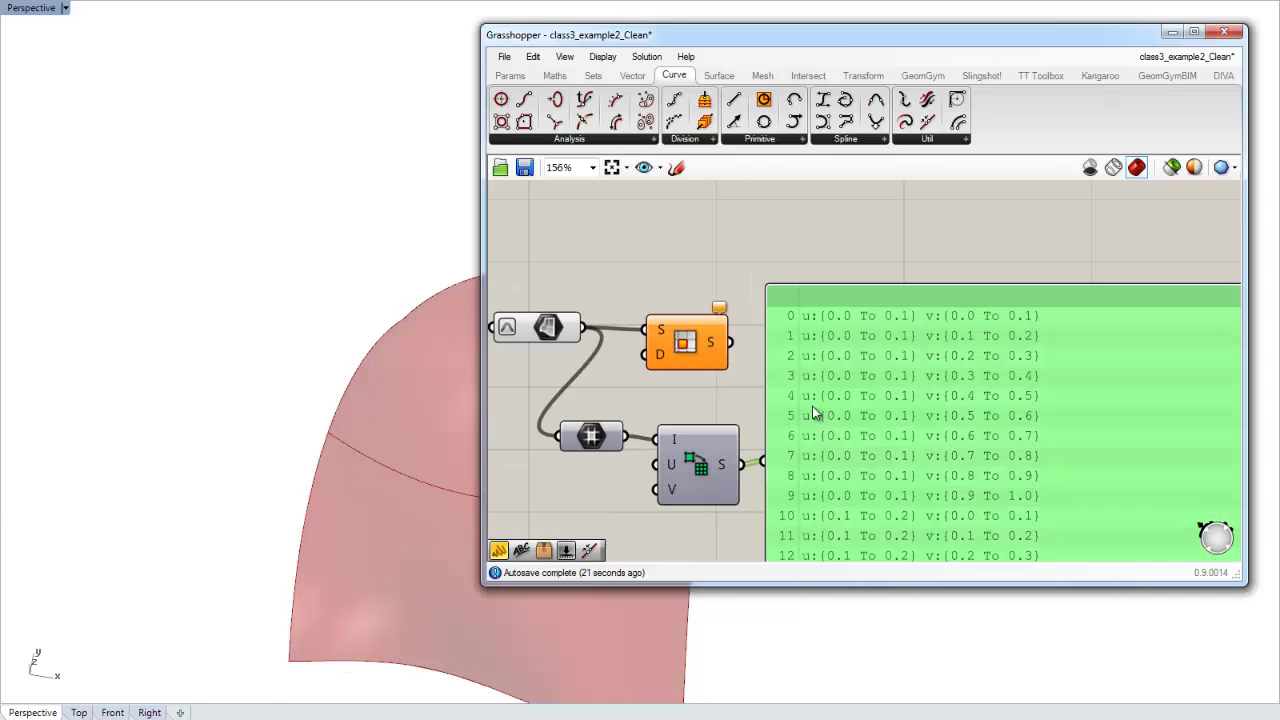
key(Delete)
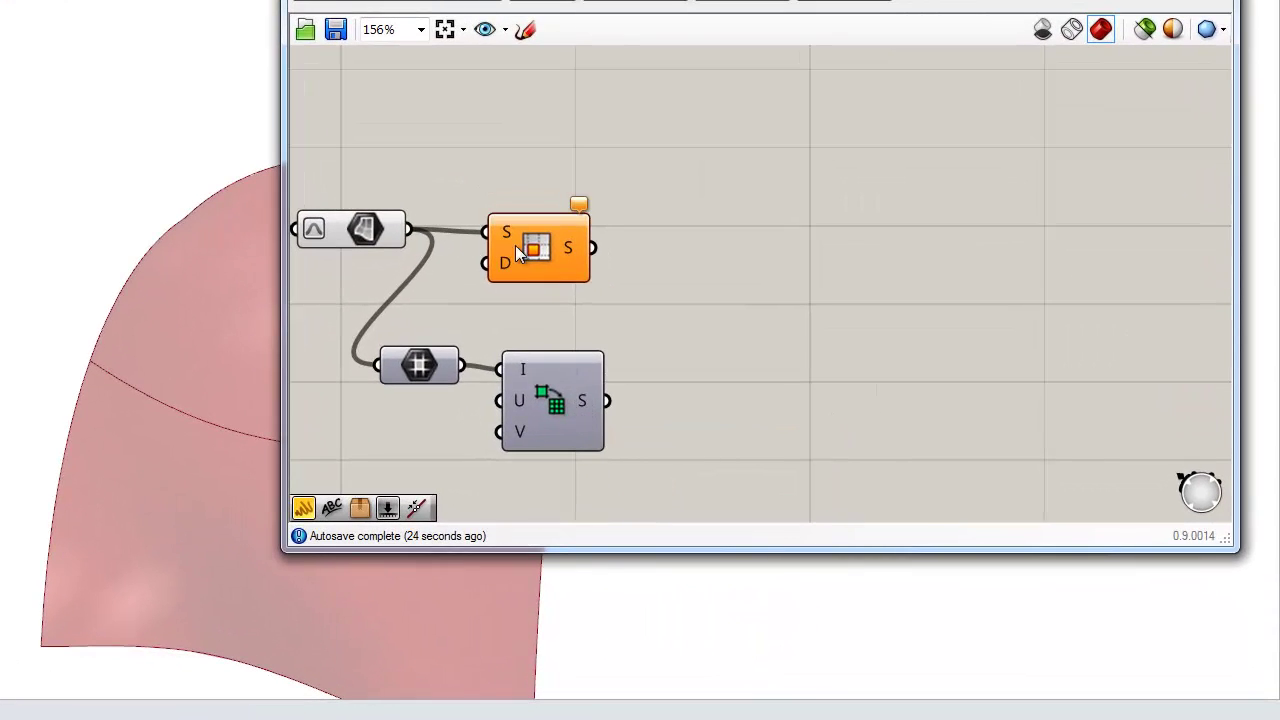
drag(516, 244, 527, 242)
click(615, 266)
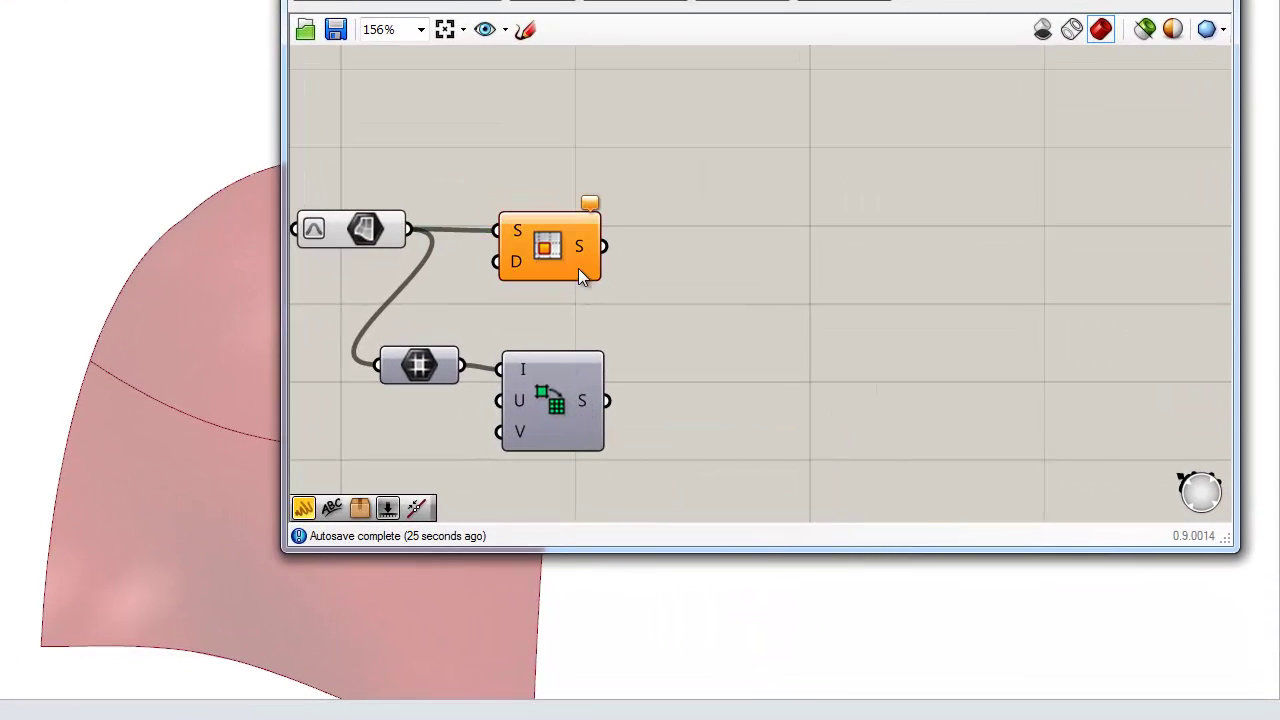
drag(600, 264, 760, 283)
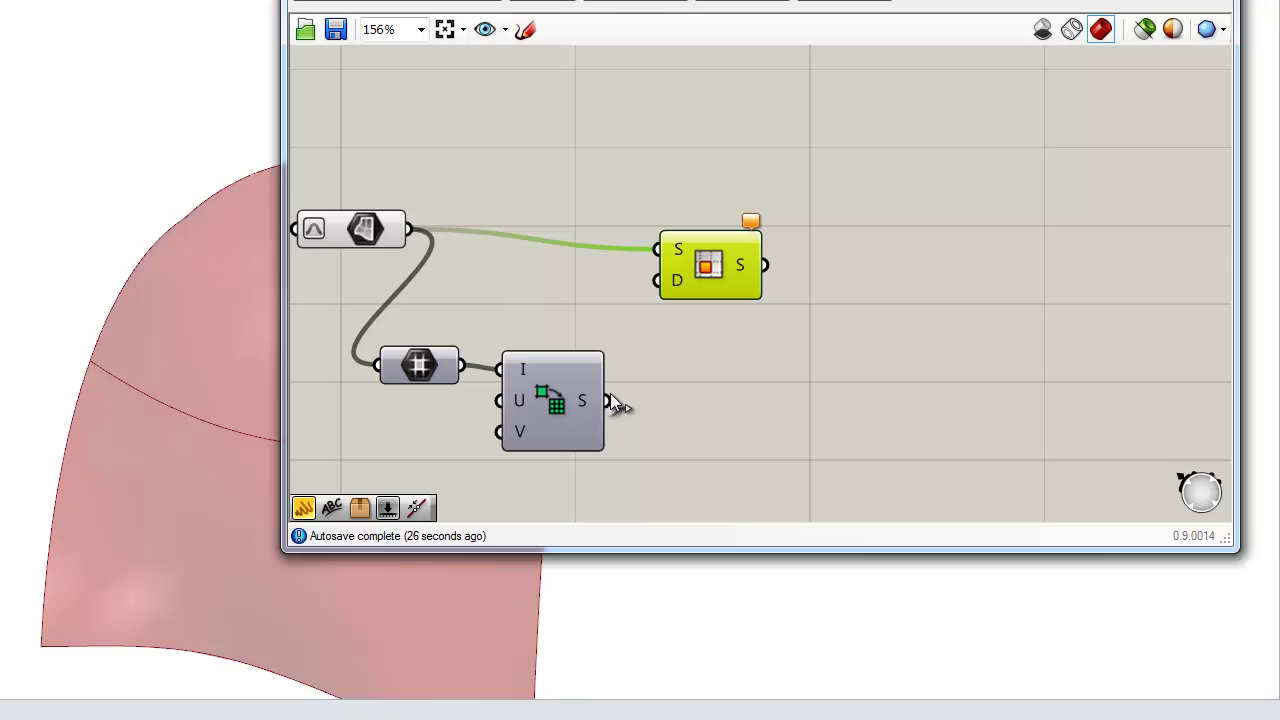
Step: Connect the Divide Domain² segments to SubSrf's domain input and turn on the SubSrf preview
drag(612, 401, 651, 313)
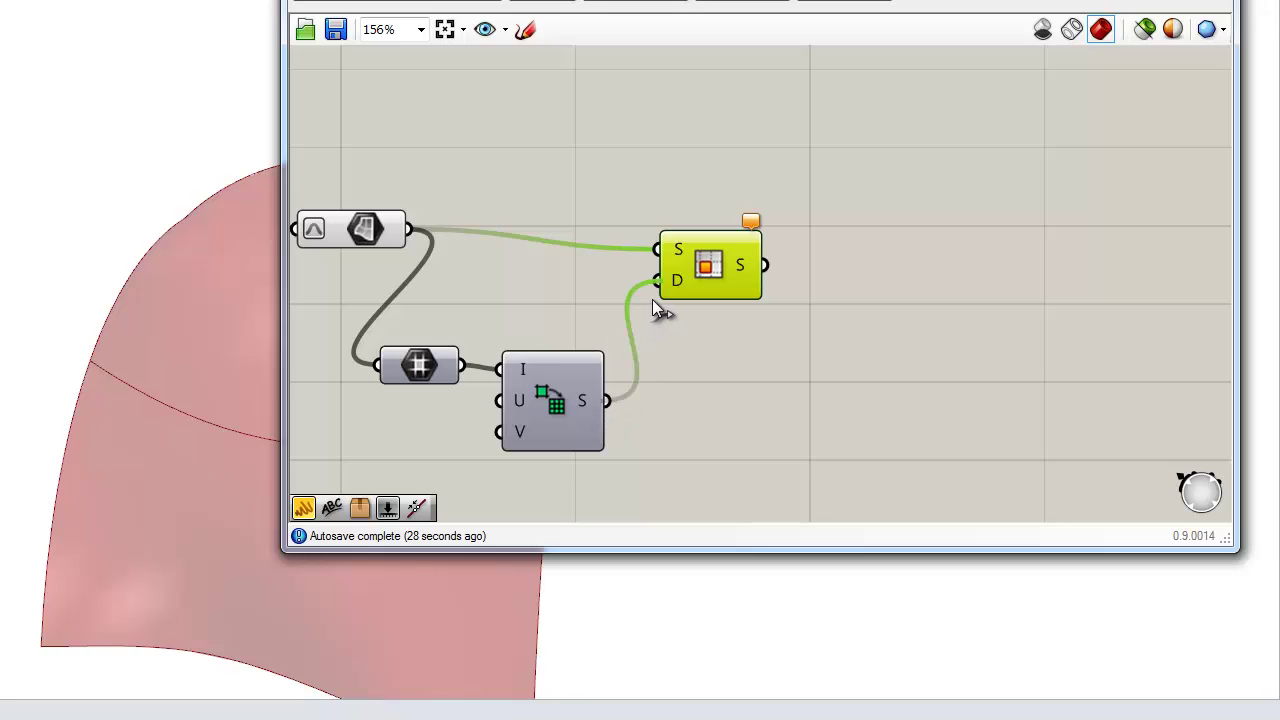
right_click(718, 287)
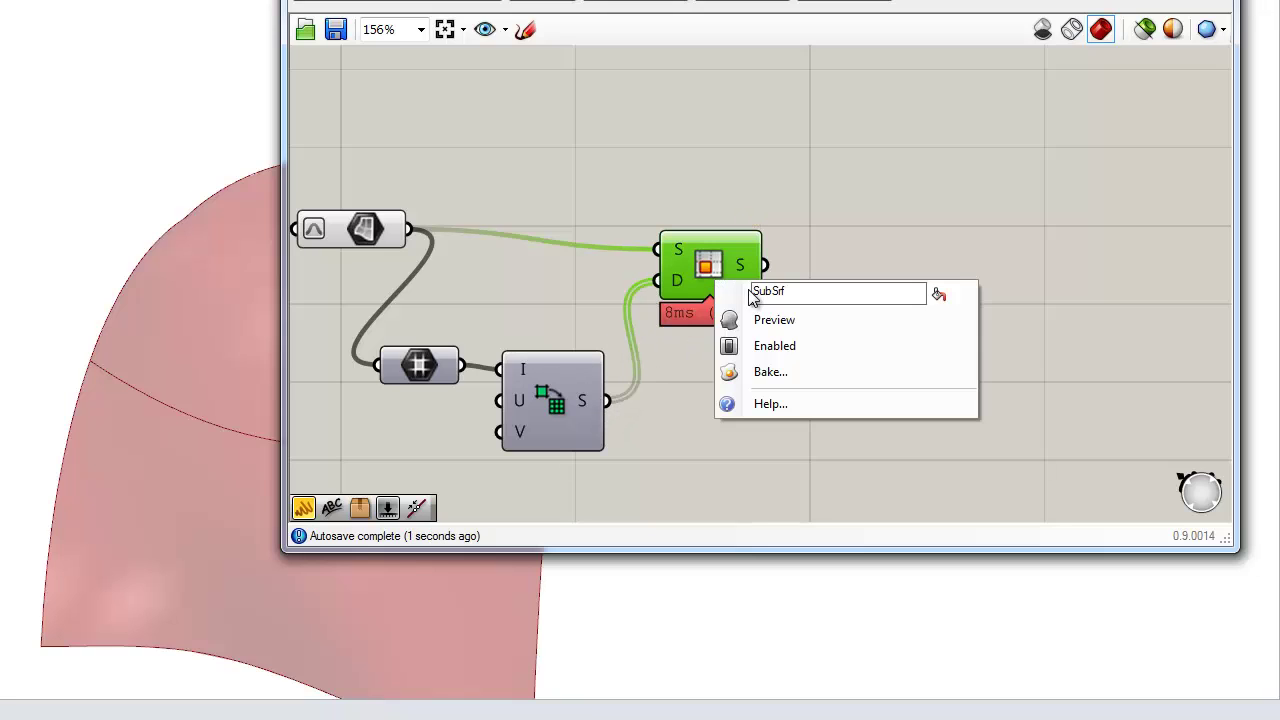
click(770, 320)
right_drag(423, 264, 513, 264)
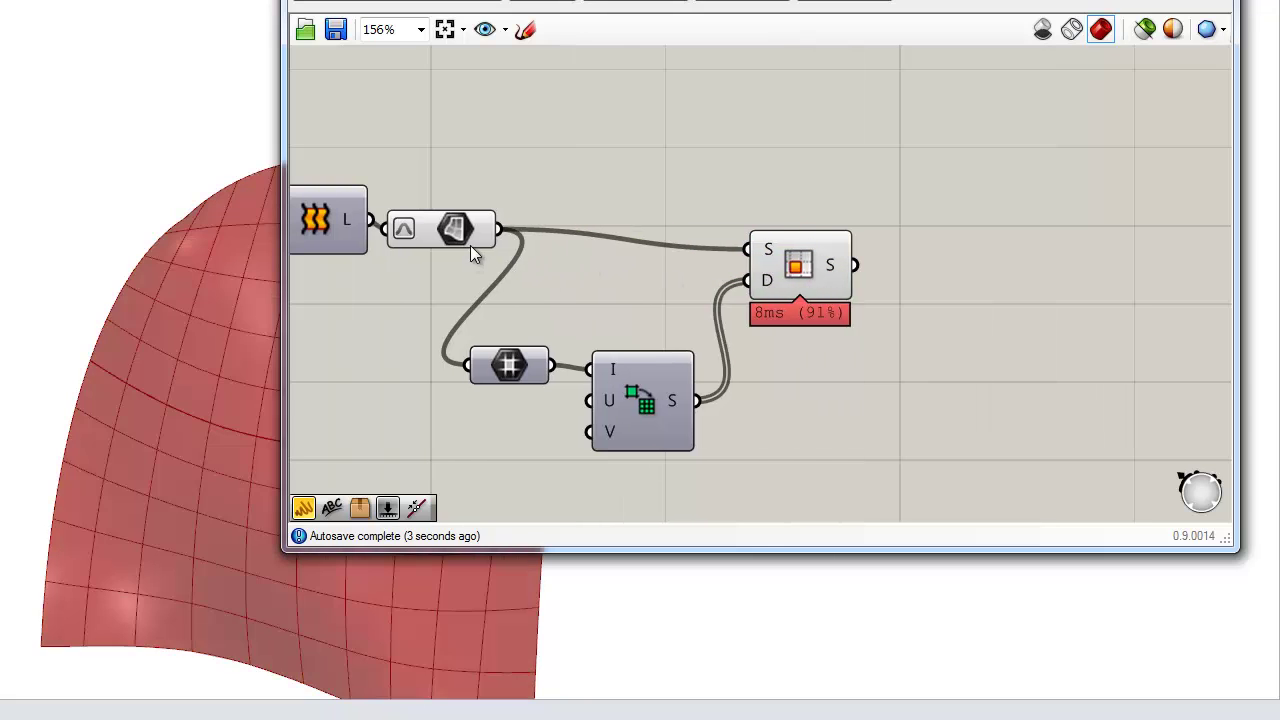
Step: Turn off the preview of the surface parameter and of the RH_LoftCurves curve parameter
click(463, 232)
right_click(463, 232)
click(527, 262)
click(583, 191)
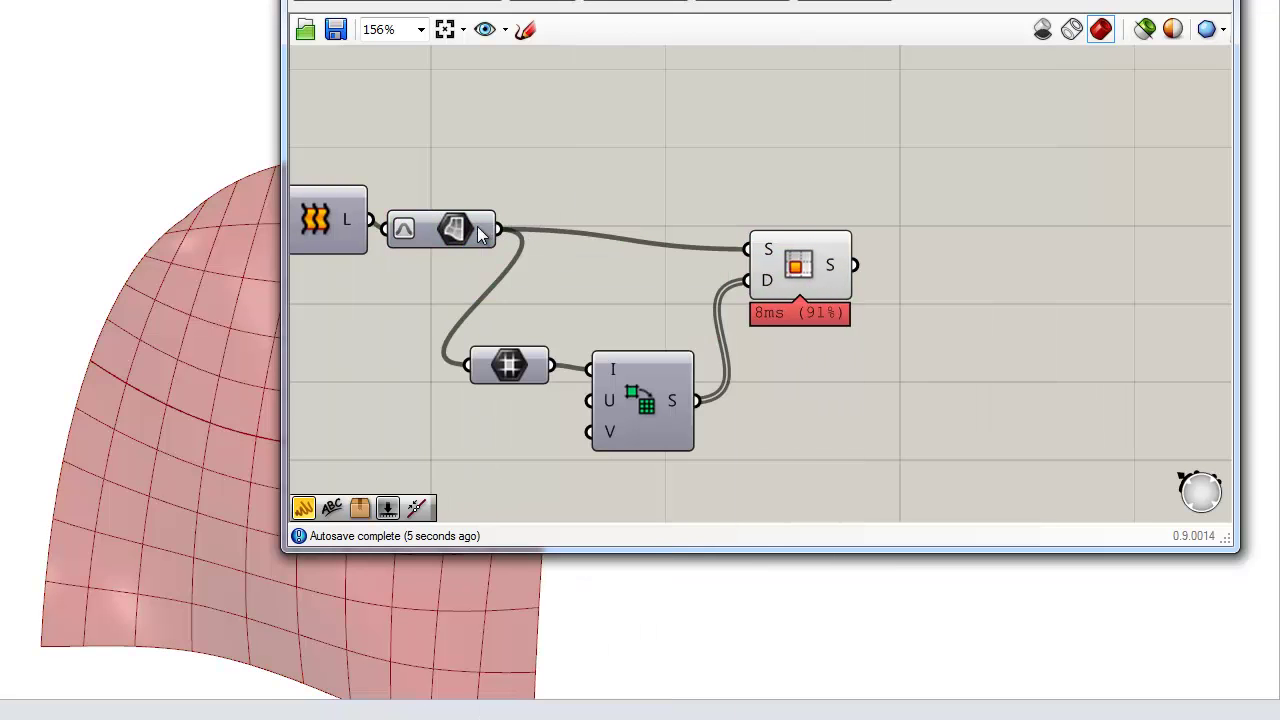
drag(477, 228, 496, 226)
click(530, 188)
right_drag(533, 187, 714, 167)
scroll(716, 168, down, 1)
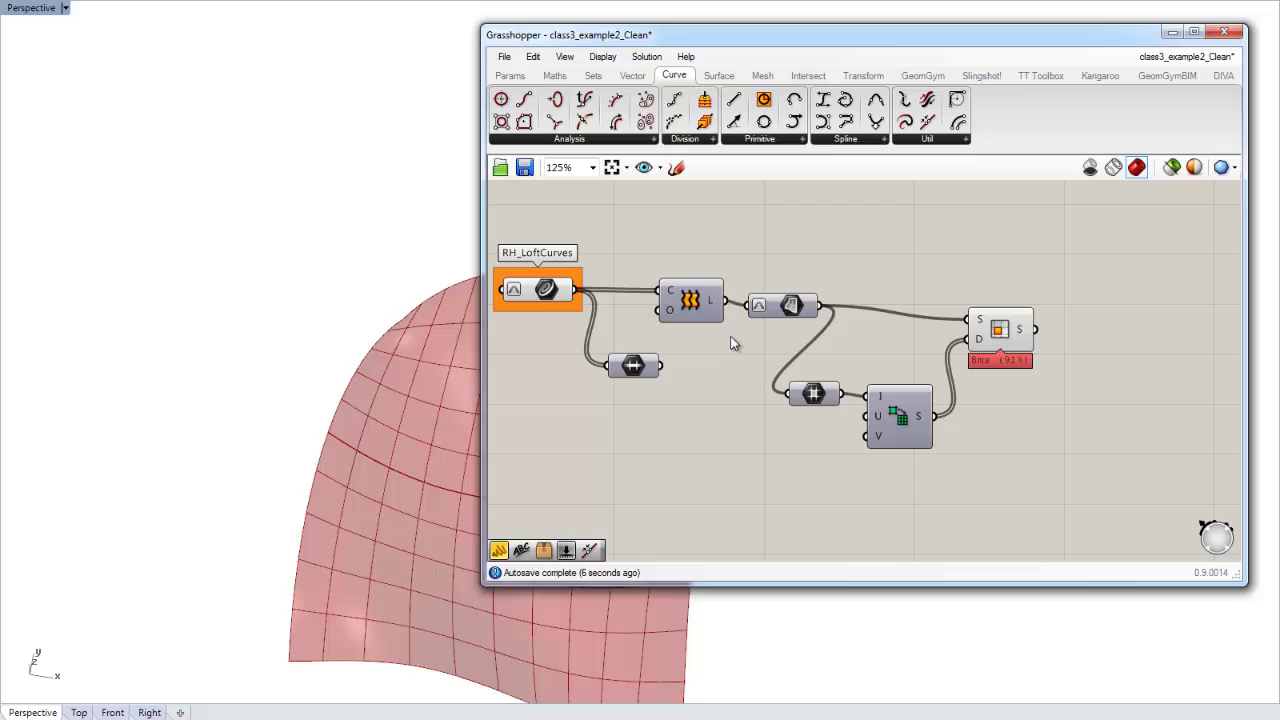
right_click(548, 292)
click(597, 323)
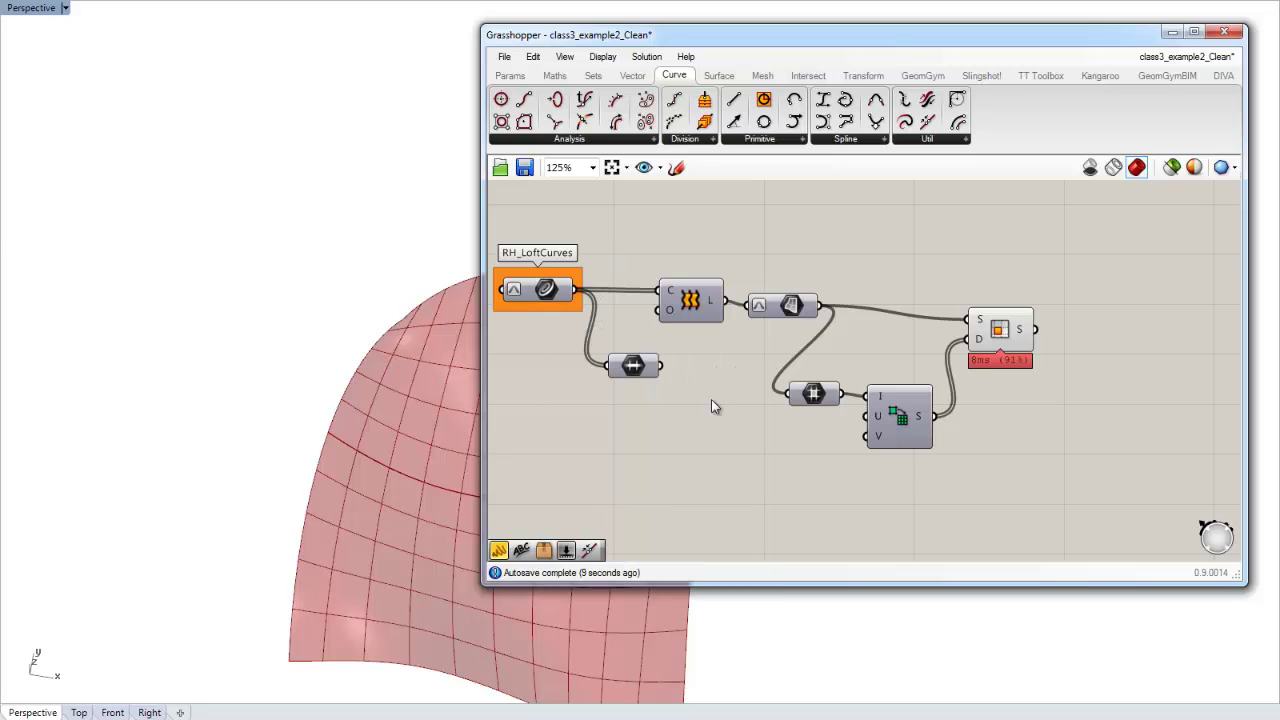
Step: Shift the SubSrf and Divide Domain² components slightly and examine the subdivided surface from another angle
drag(990, 330, 996, 328)
click(1000, 286)
right_drag(354, 413, 249, 442)
scroll(241, 450, down, 6)
right_drag(331, 432, 381, 468)
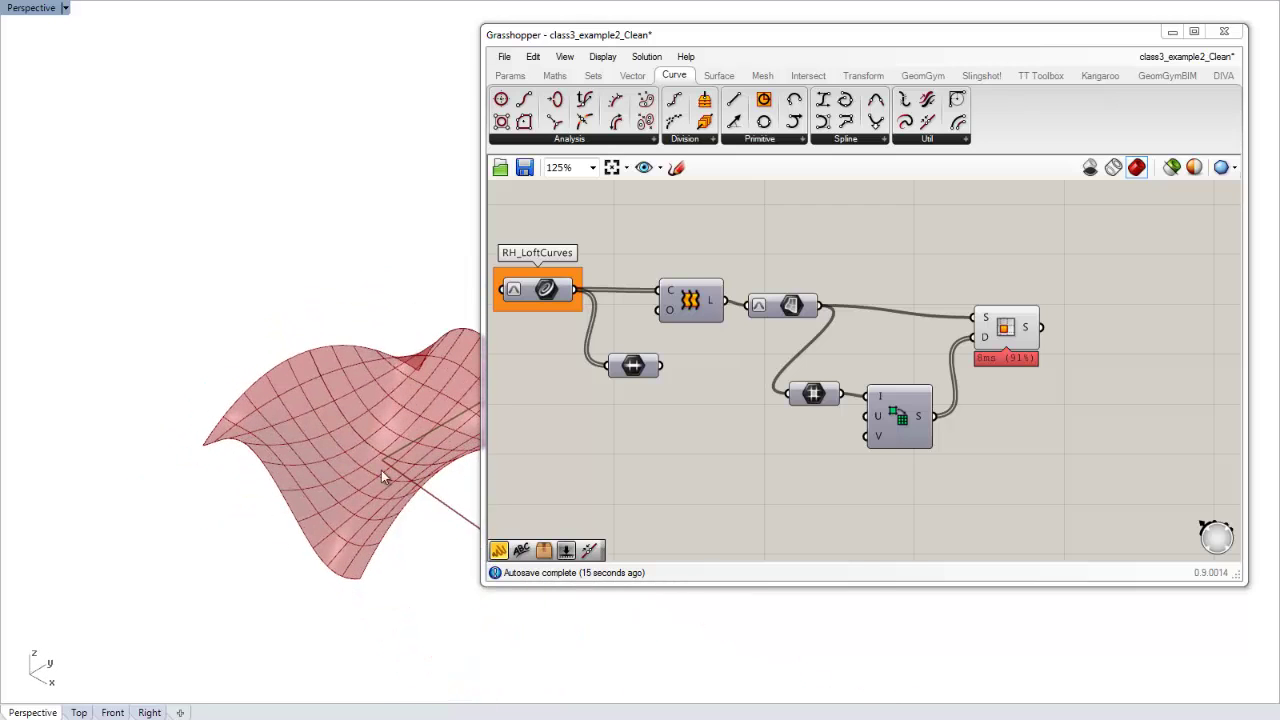
right_drag(662, 426, 683, 432)
drag(932, 430, 930, 426)
click(869, 467)
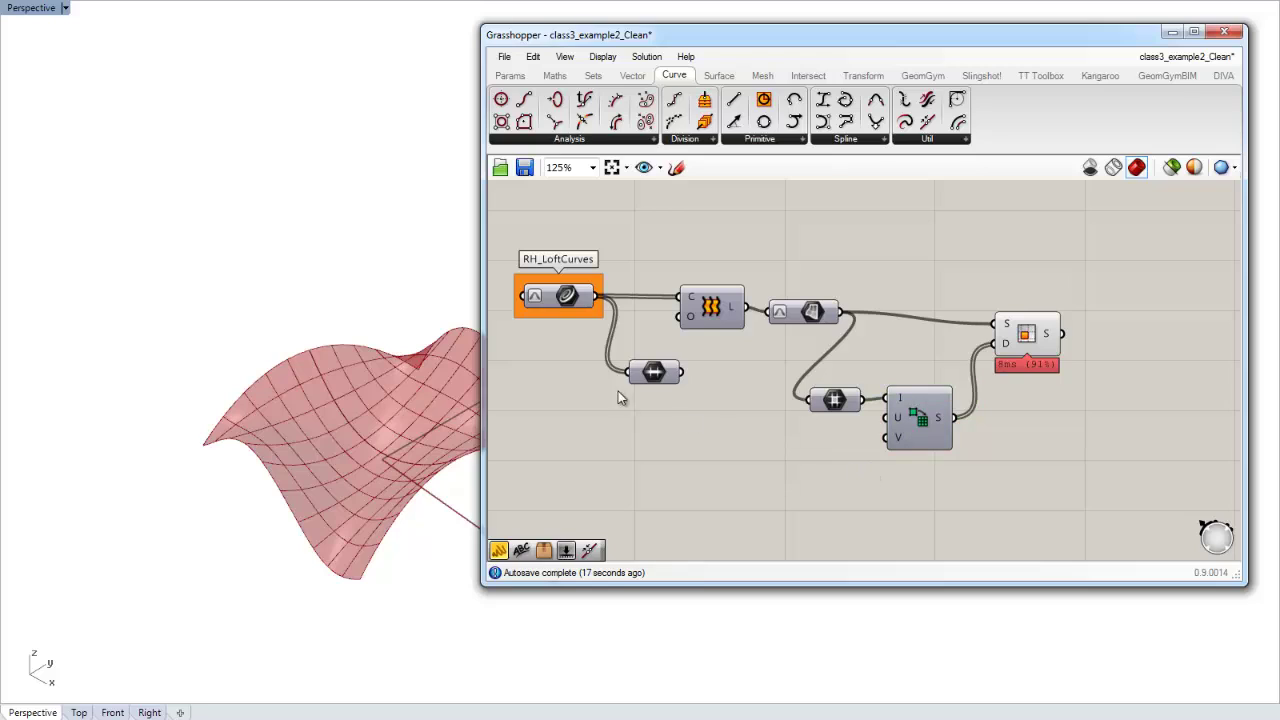
Step: Delete the unused parameter branching off RH_LoftCurves and shift the Divide Domain² component slightly
click(650, 373)
key(Delete)
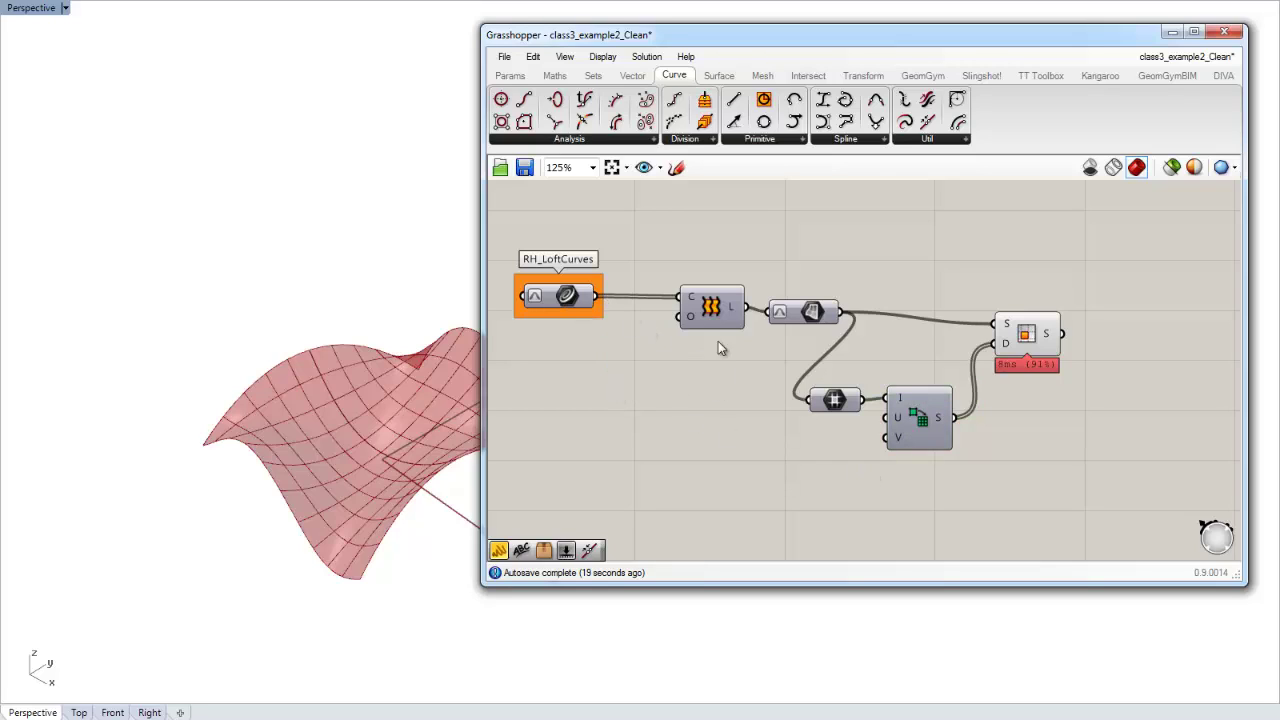
click(841, 405)
drag(917, 397, 921, 400)
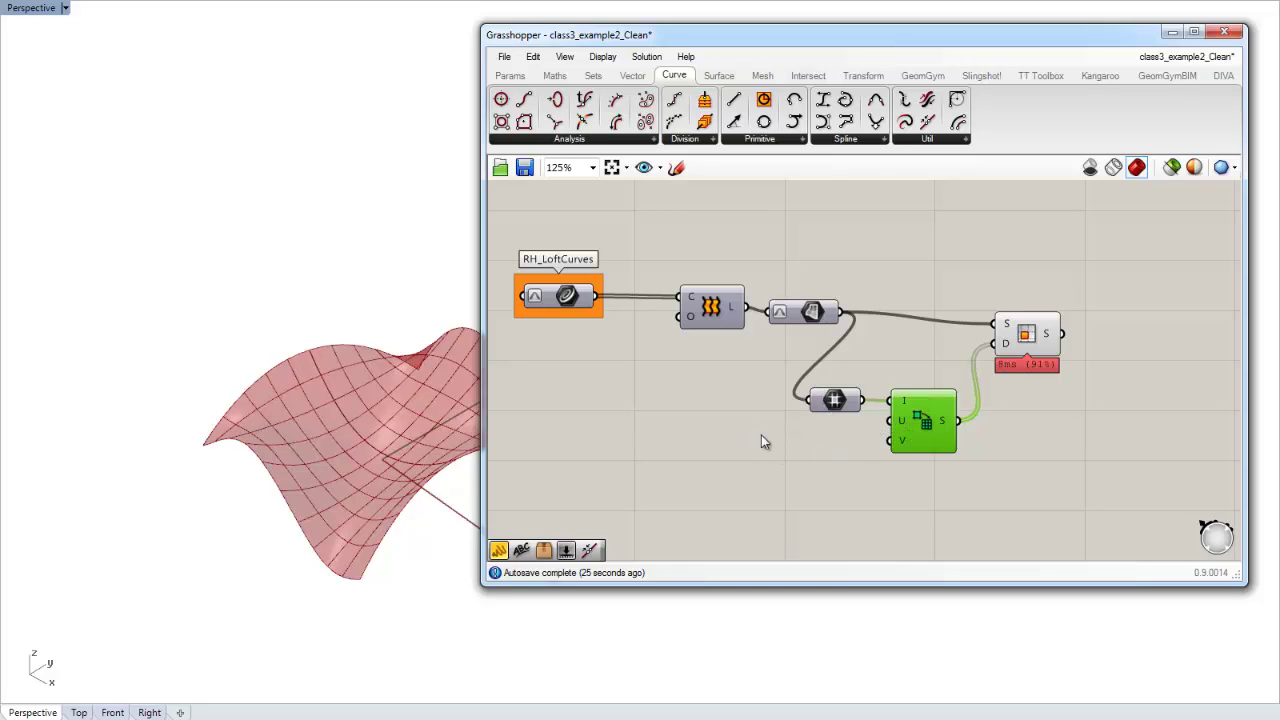
Step: Create a number slider ranging from 5 to 100 with value 10 and place a duplicate below it
double_click(690, 442)
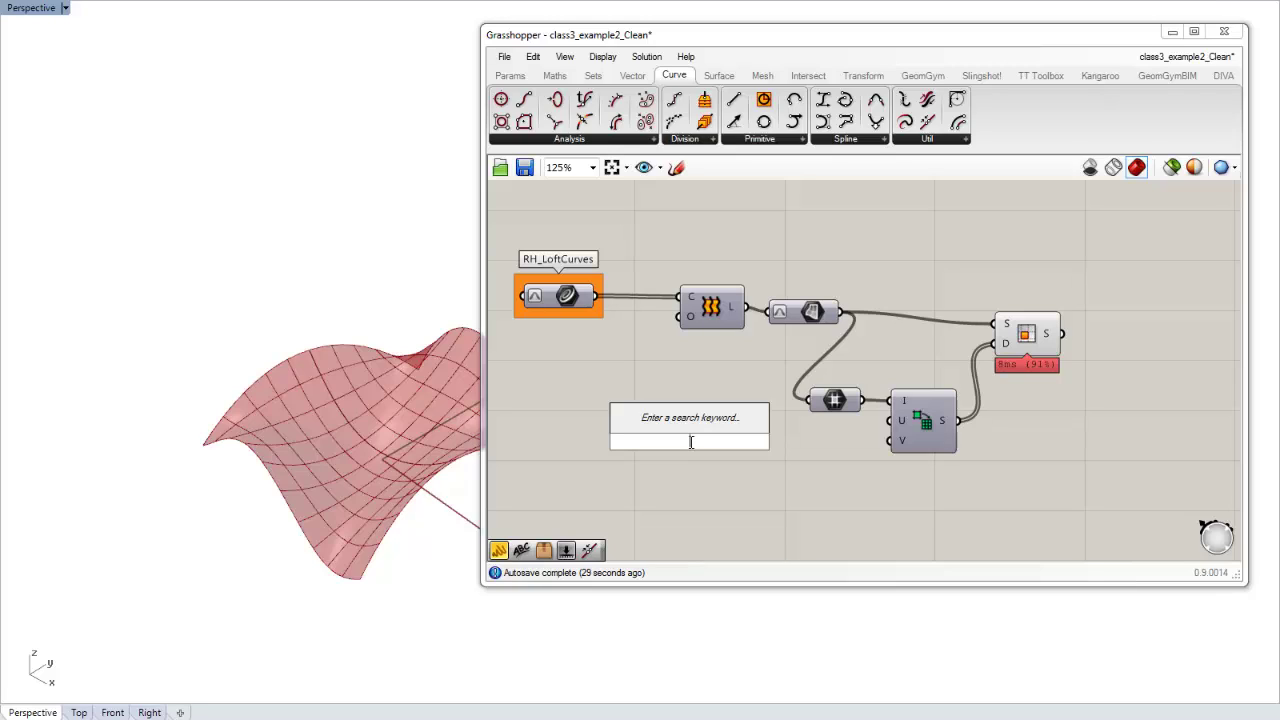
text(9)
text(<10<)
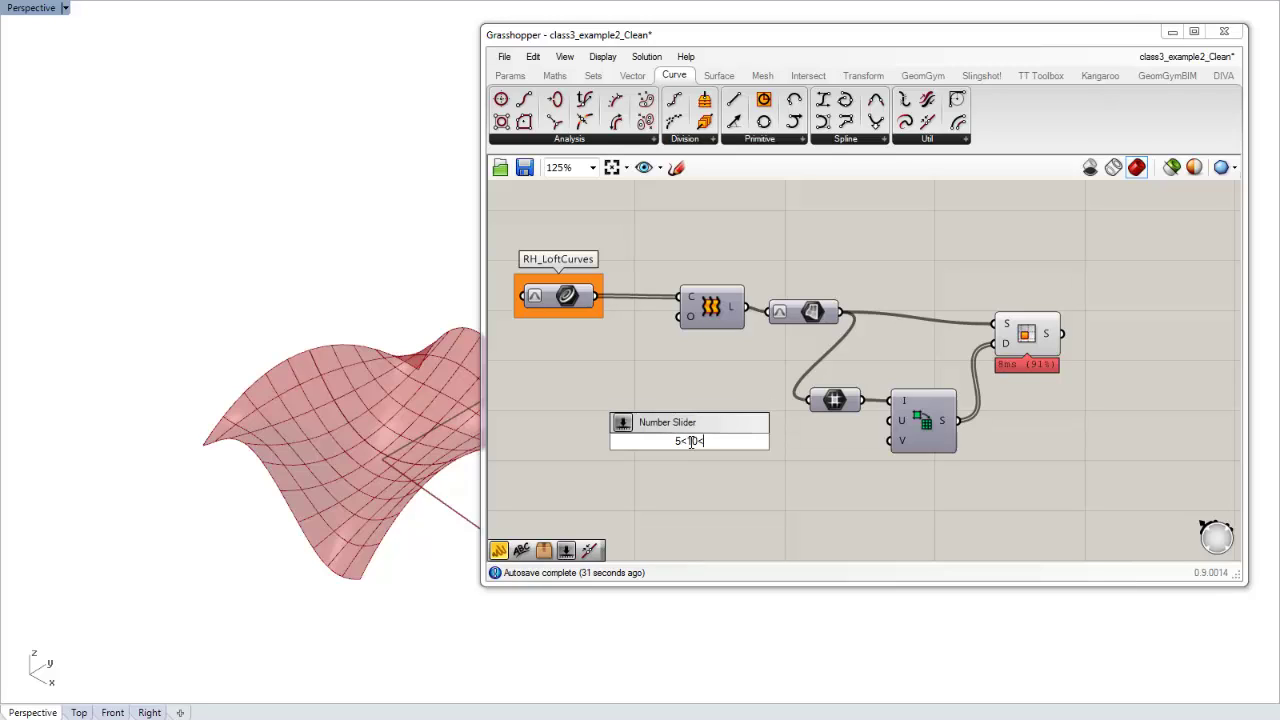
text(100)
key(Return)
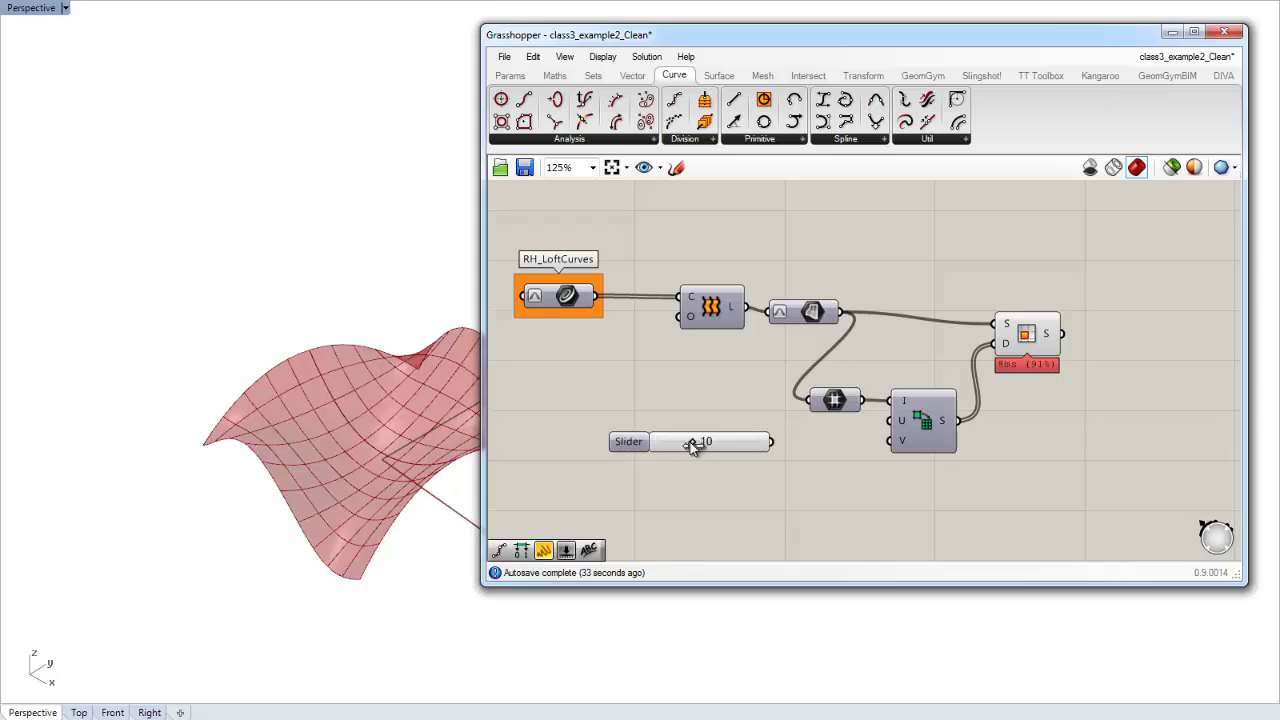
click(632, 442)
key(ctrl+c)
key(ctrl+v)
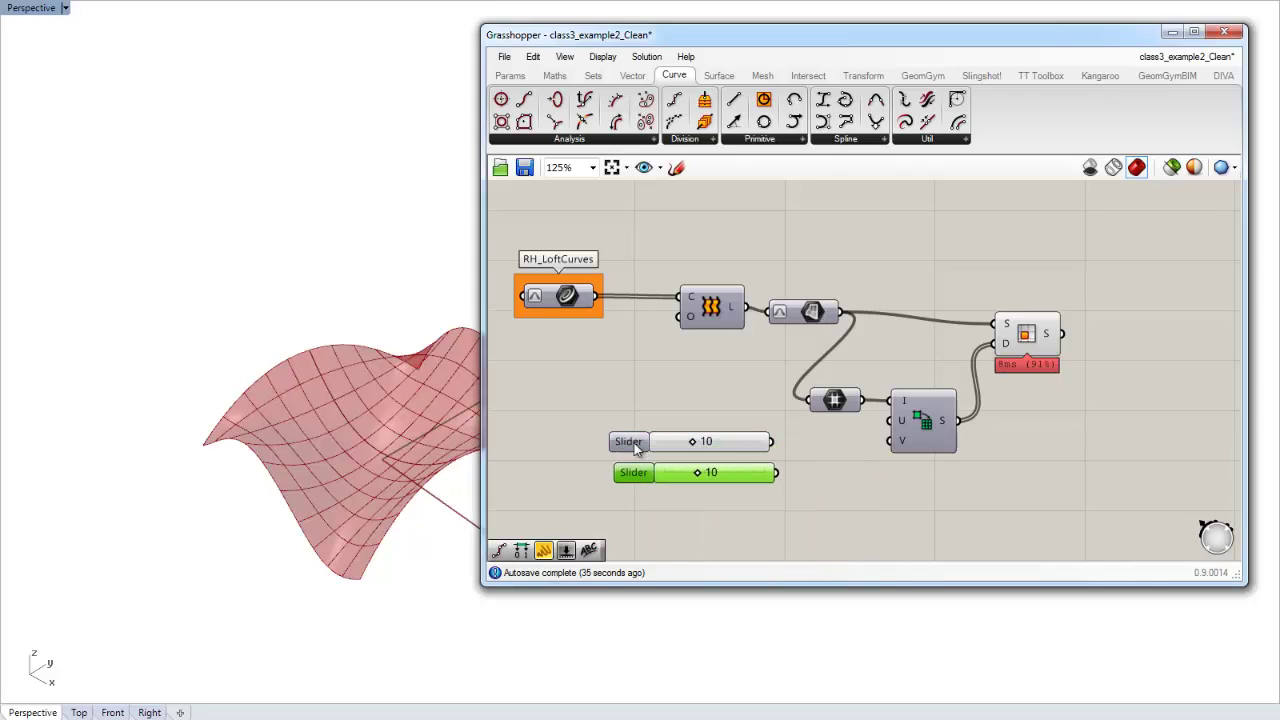
Step: Rename the original number slider numPanels_U
right_click(635, 445)
key(ctrl+a)
text(n)
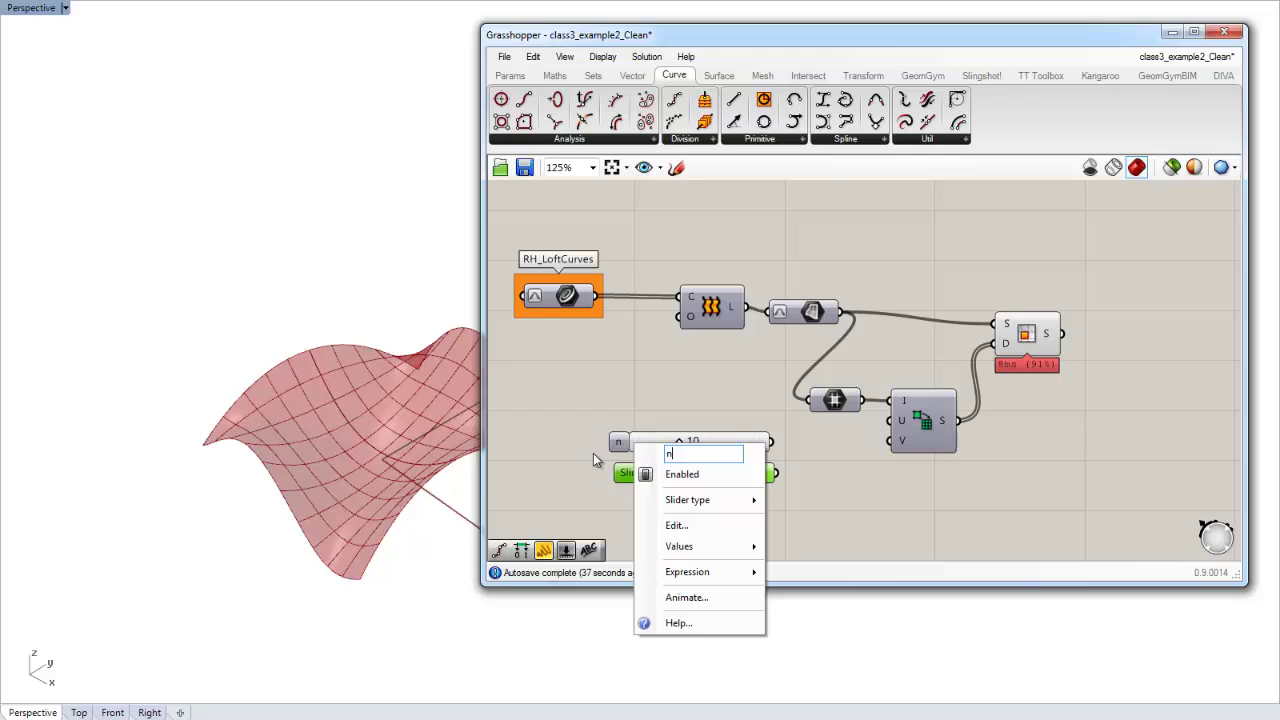
text(umPanels_U)
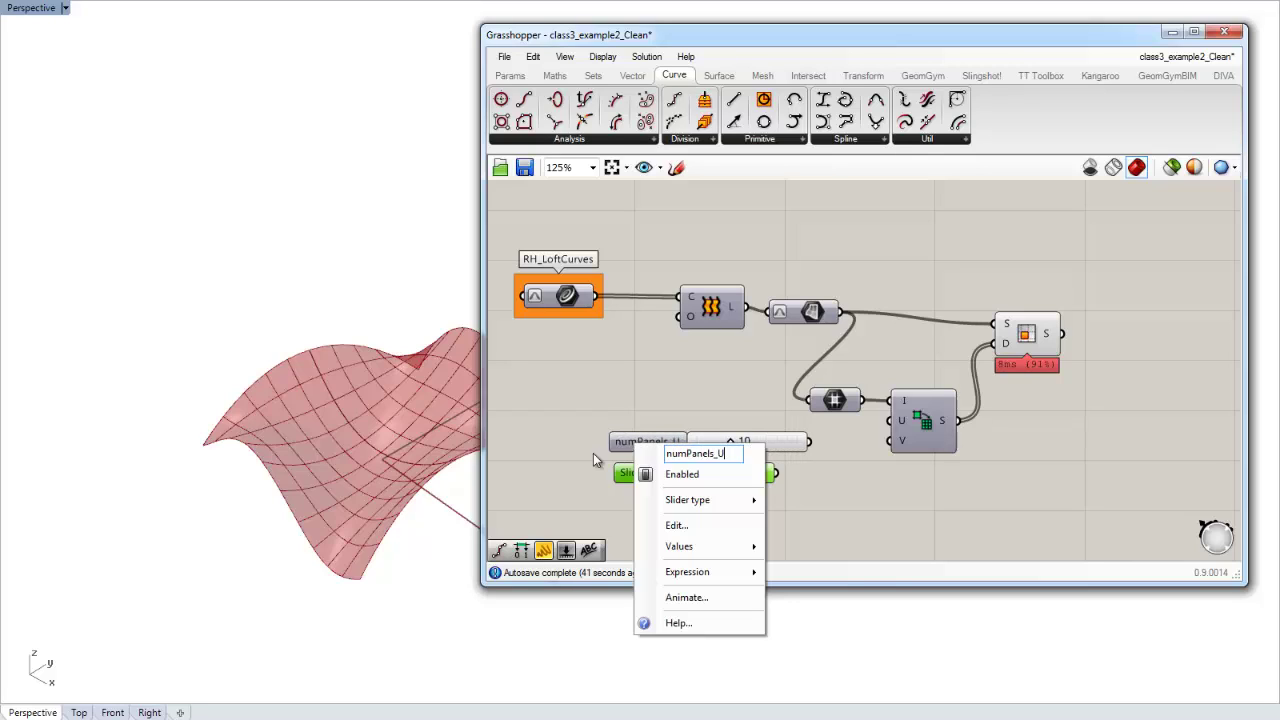
key(Return)
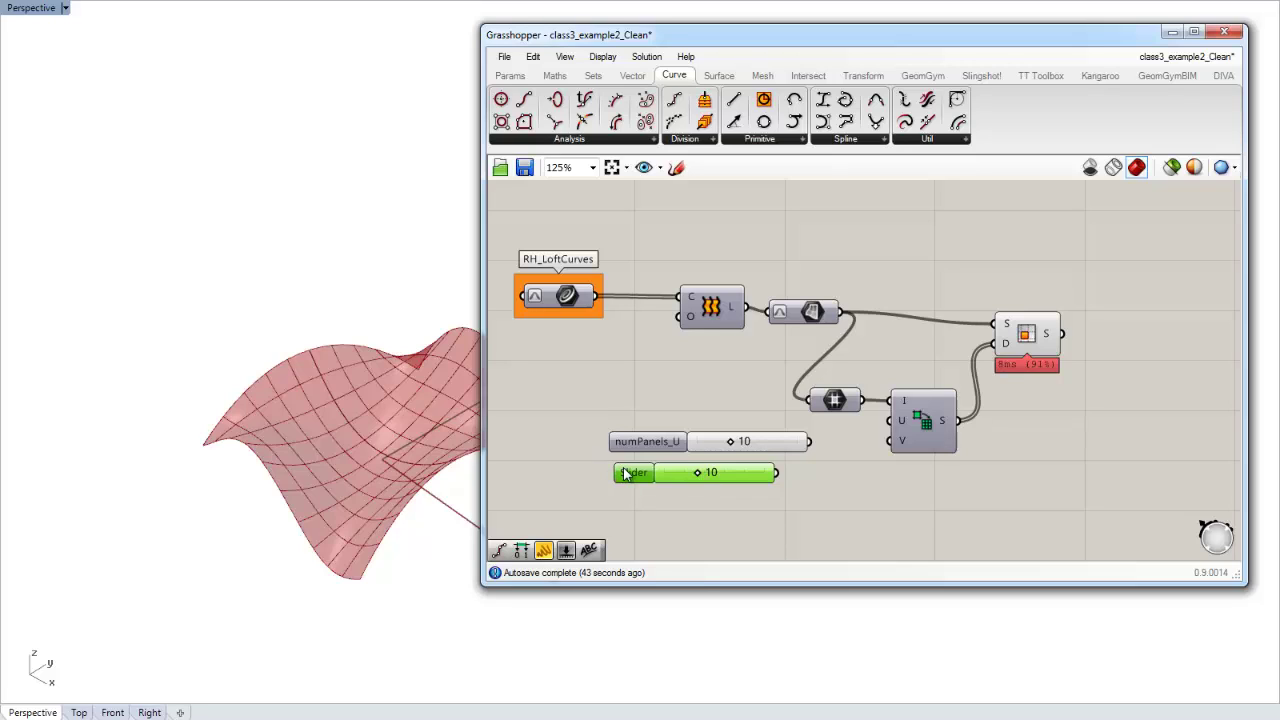
Step: Replace the unnamed slider copy with a duplicate of numPanels_U and name it numPanels_V
key(Delete)
click(635, 448)
alt+drag(637, 448, 638, 470)
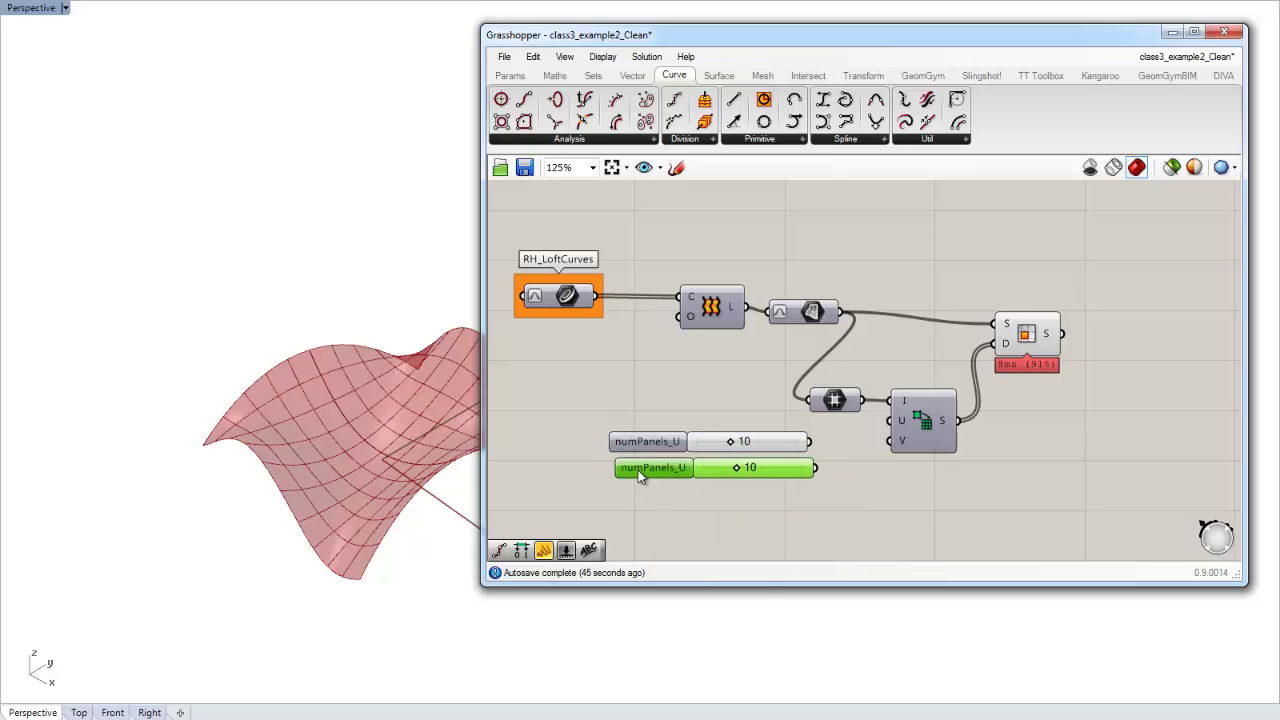
right_click(638, 471)
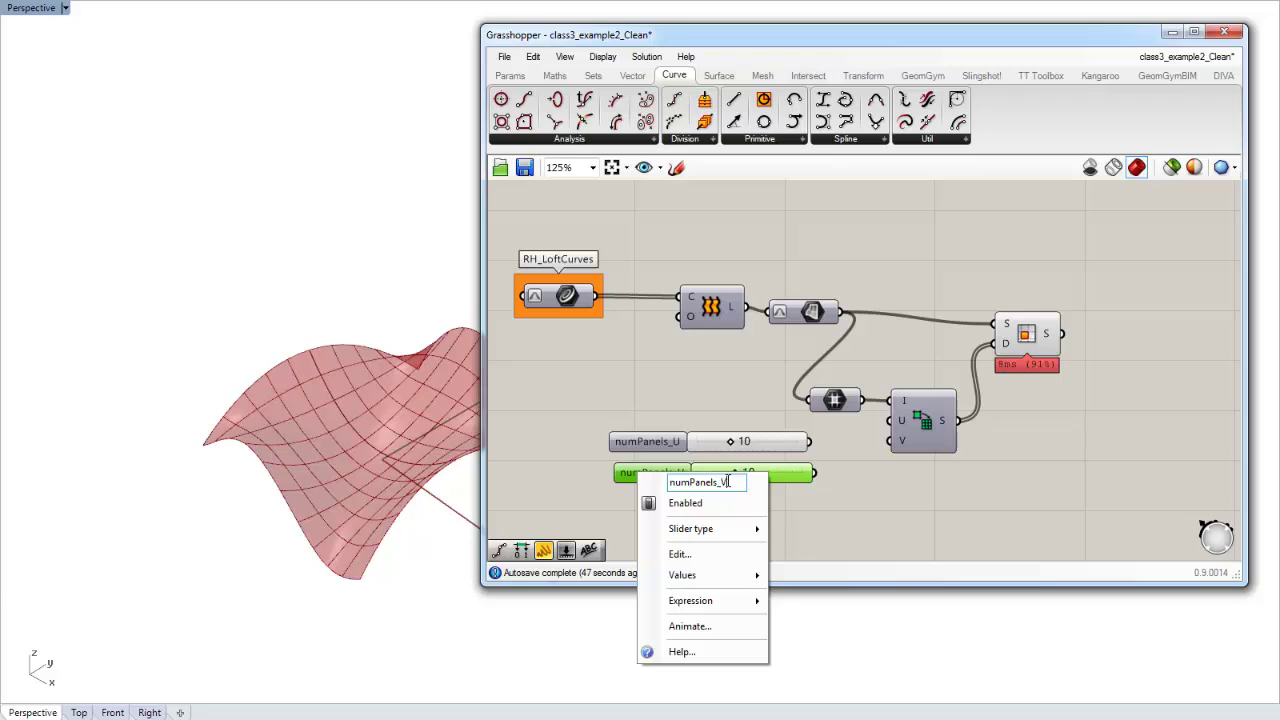
Step: Move both sliders farther from Divide Domain² and connect numPanels_U to its U input and numPanels_V to its V input
drag(578, 414, 836, 517)
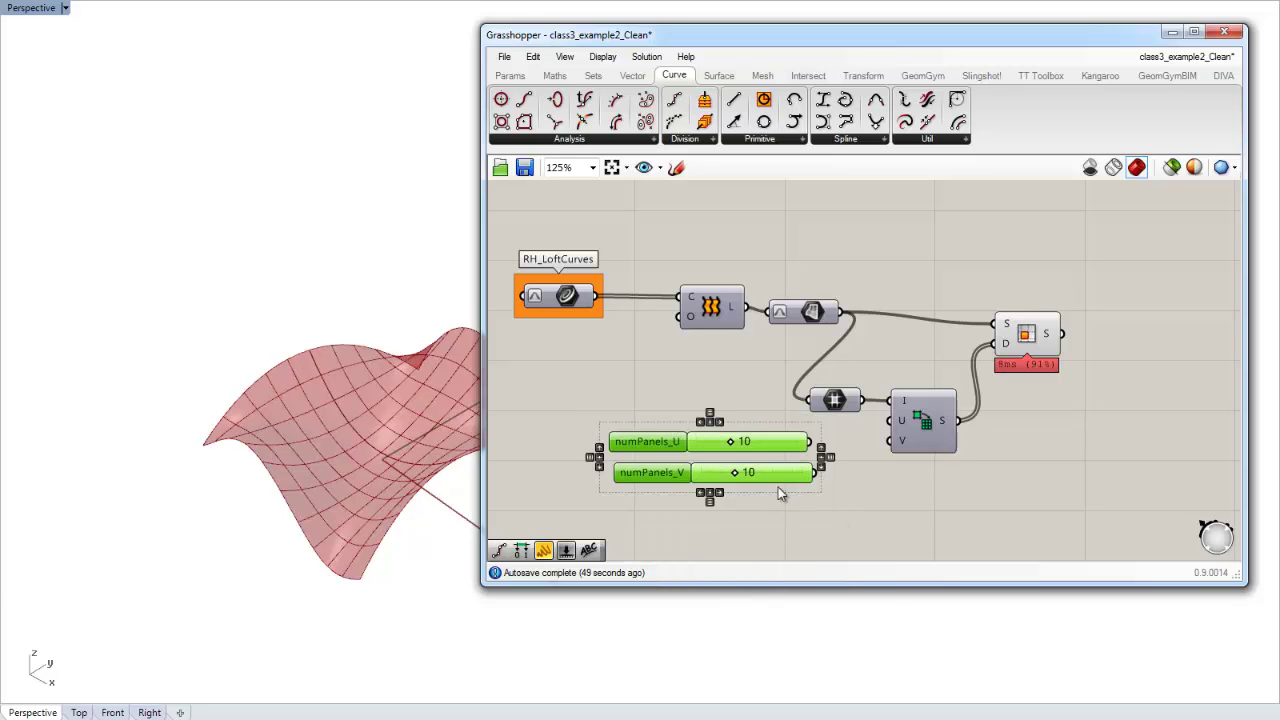
drag(719, 465, 574, 445)
click(674, 462)
right_drag(664, 456, 688, 450)
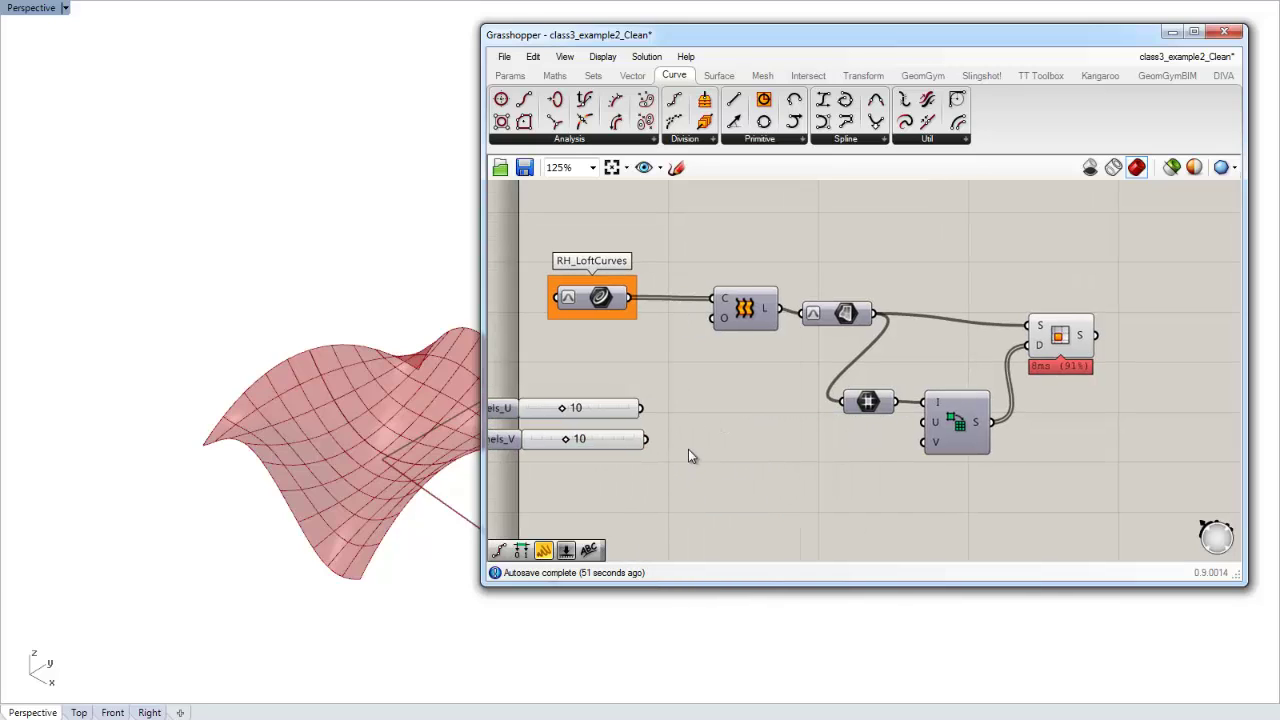
drag(642, 408, 645, 443)
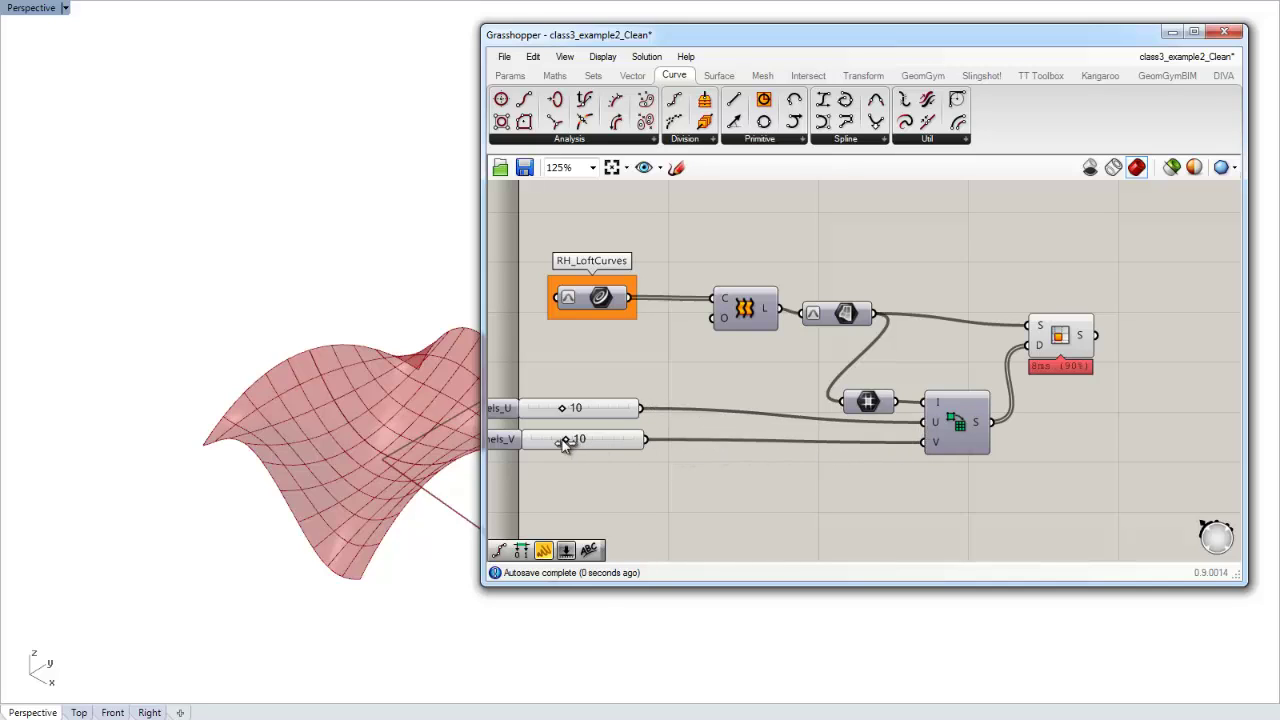
Step: Test the surface subdivision by changing numPanels_V to 11 and restore the slider to 10
mouse_move(566, 440)
mouse_down()
mouse_move(628, 440)
mouse_move(566, 439)
mouse_up()
drag(556, 441, 575, 443)
right_drag(814, 499, 892, 519)
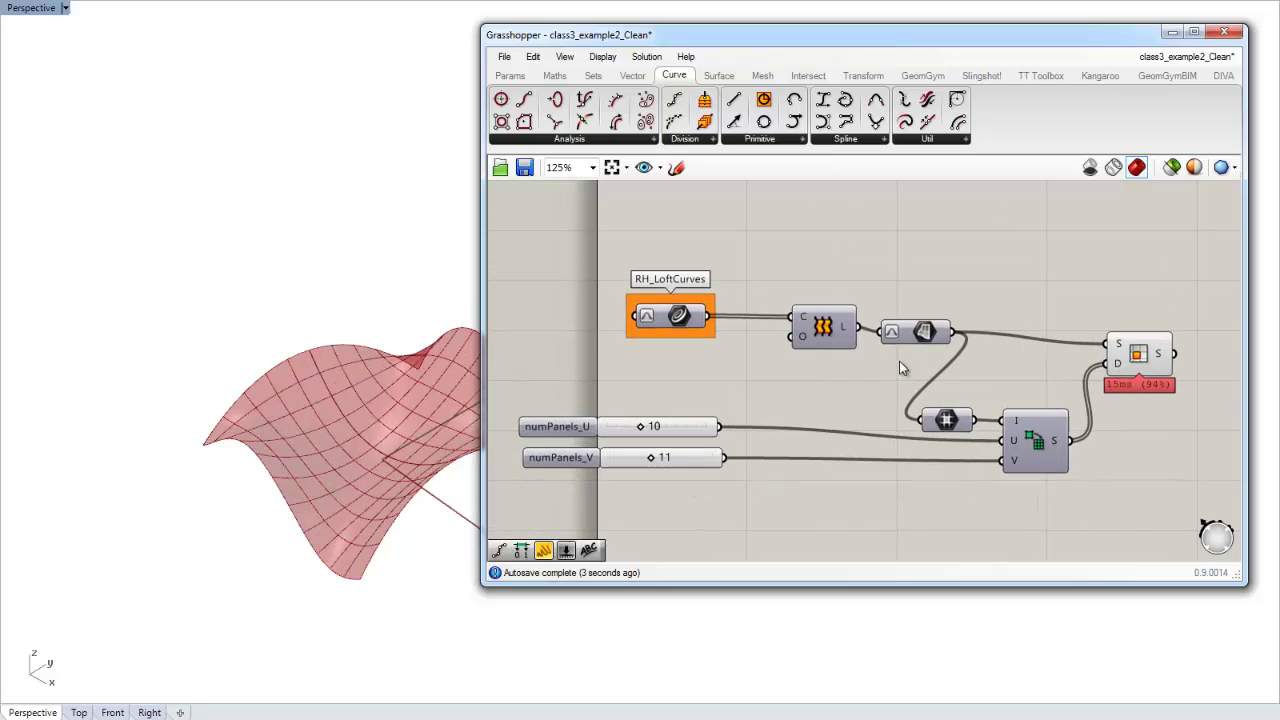
right_drag(1044, 392, 998, 380)
click(1098, 345)
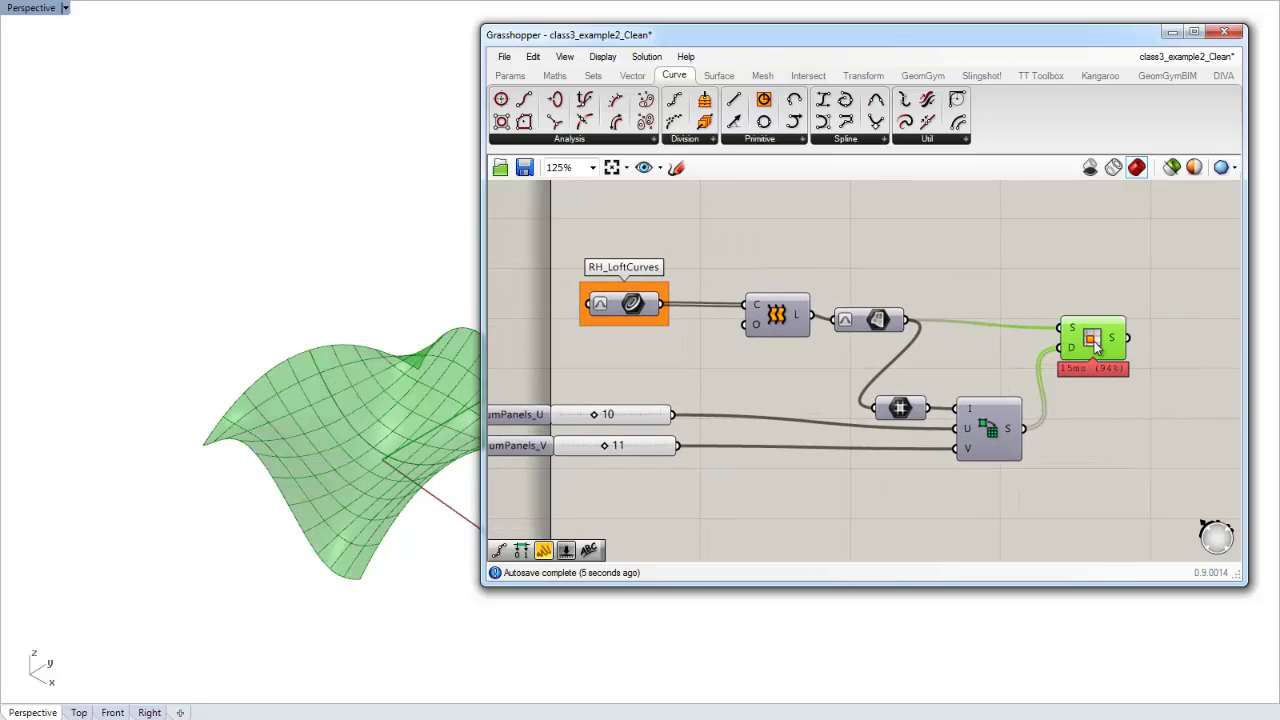
mouse_move(1118, 345)
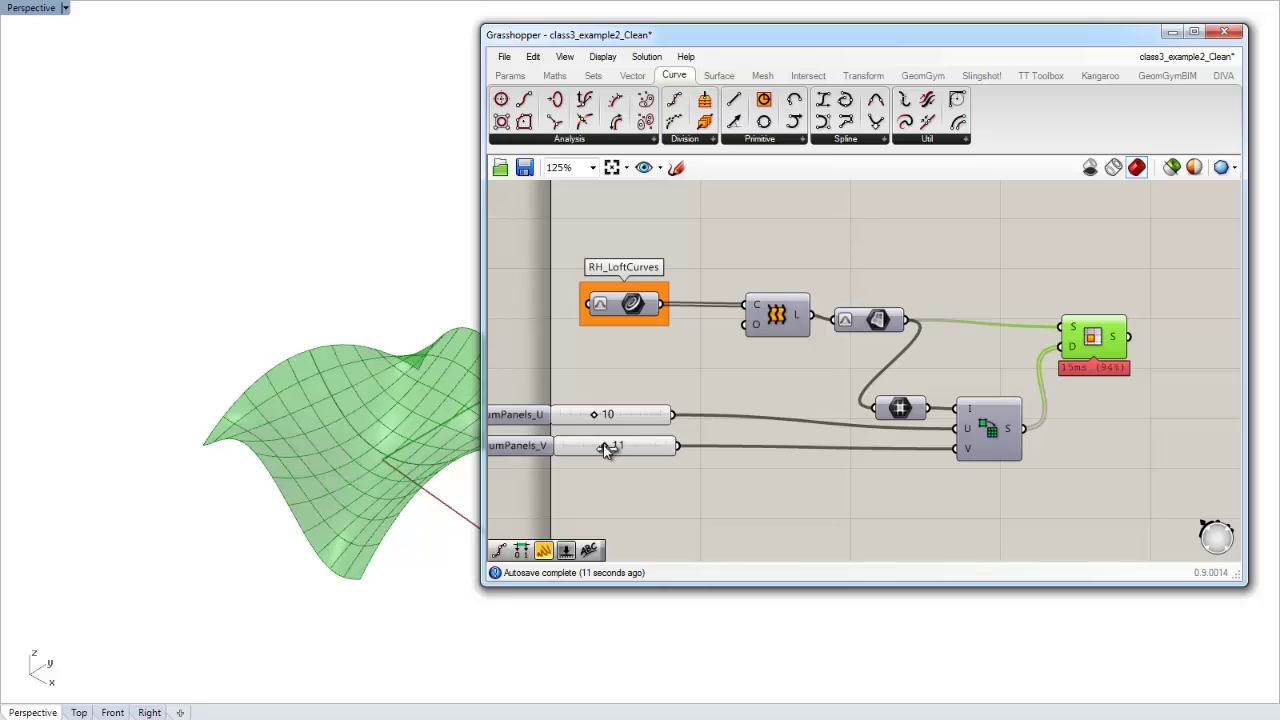
drag(605, 448, 601, 449)
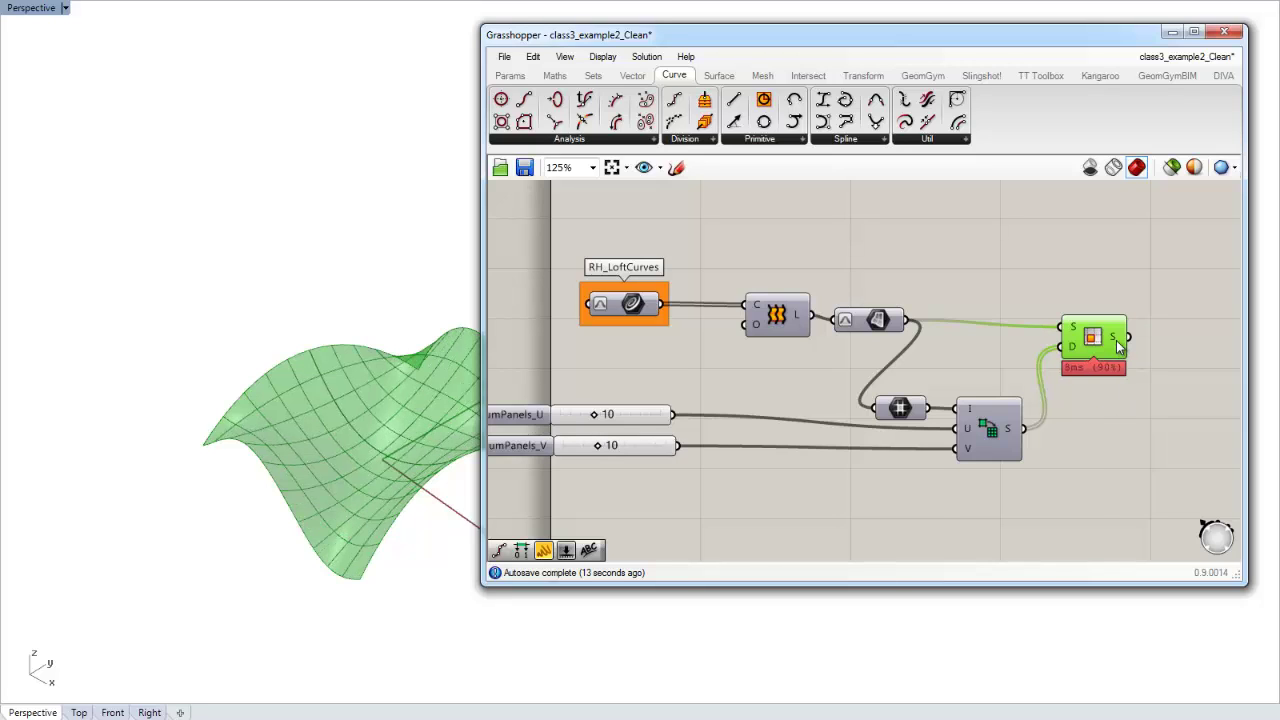
Step: Review the Roof Truss Geometry Instructions panel for the operations that follow the surface subdivision
mouse_move(1118, 345)
right_drag(1072, 358, 977, 357)
drag(991, 348, 994, 348)
click(1001, 343)
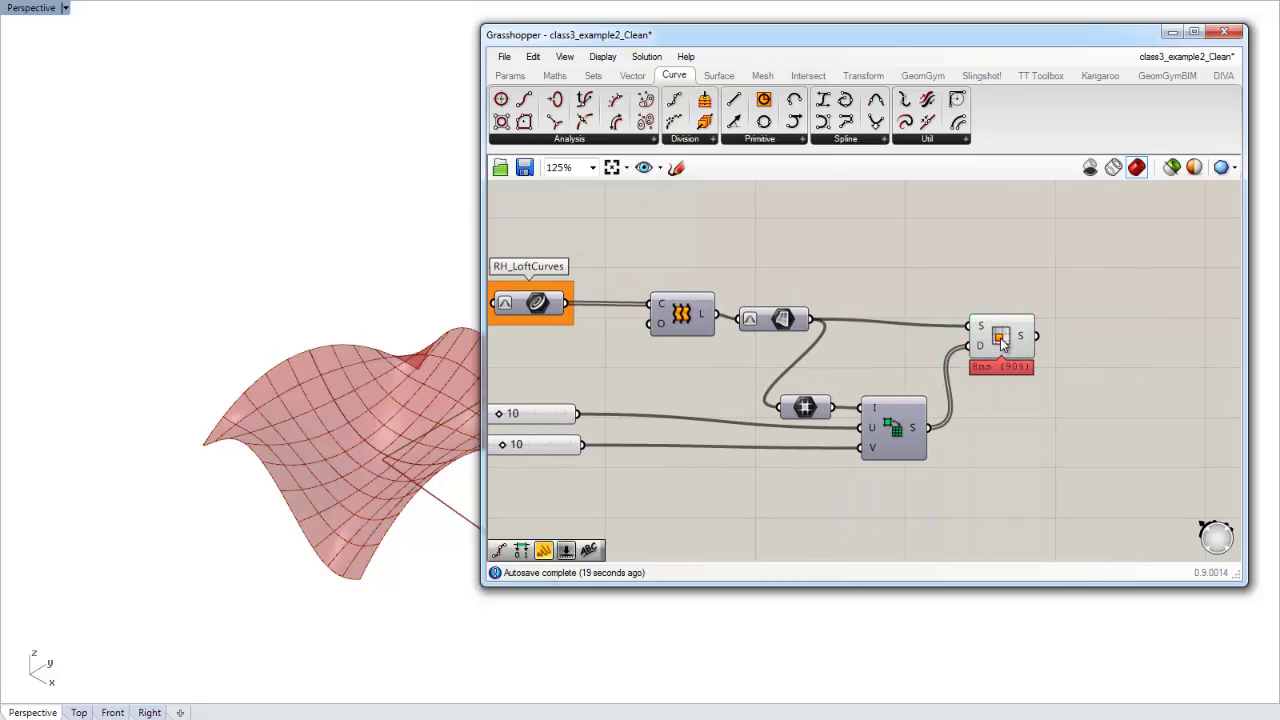
right_drag(944, 291, 857, 368)
scroll(857, 368, down, 2)
right_drag(1200, 234, 846, 421)
scroll(949, 369, up, 3)
scroll(846, 428, up, 2)
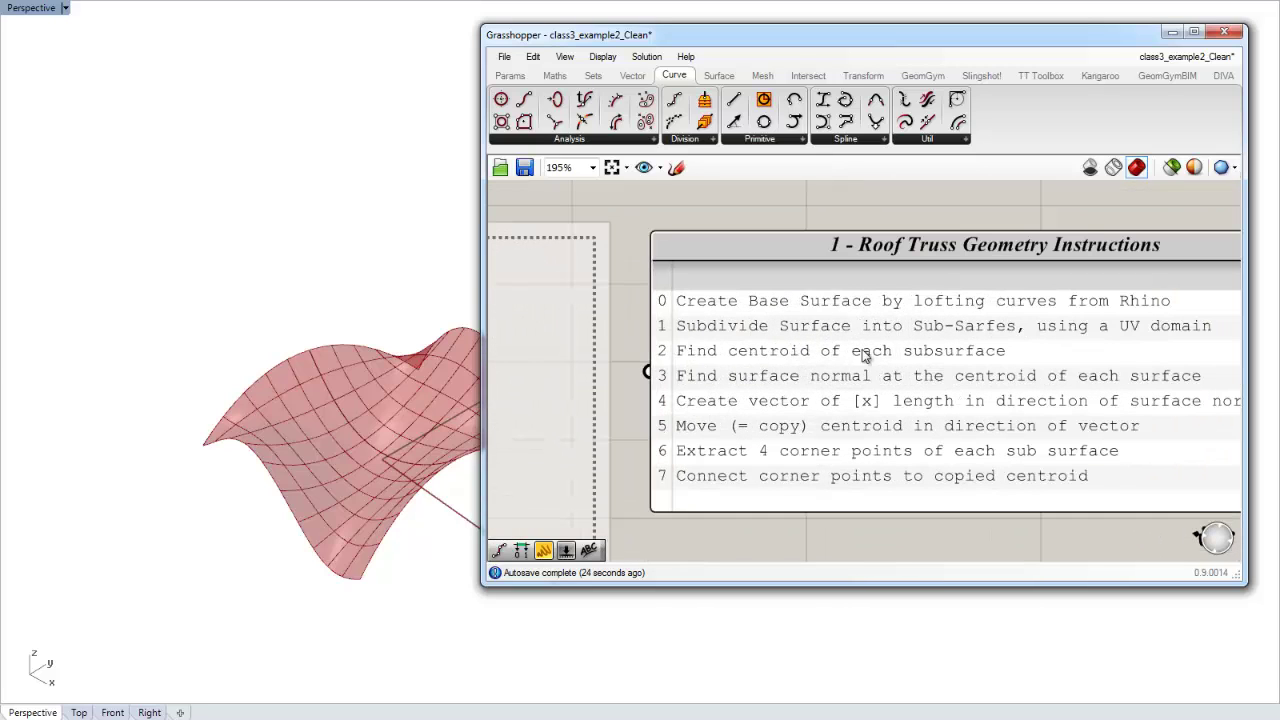
scroll(960, 345, down, 3)
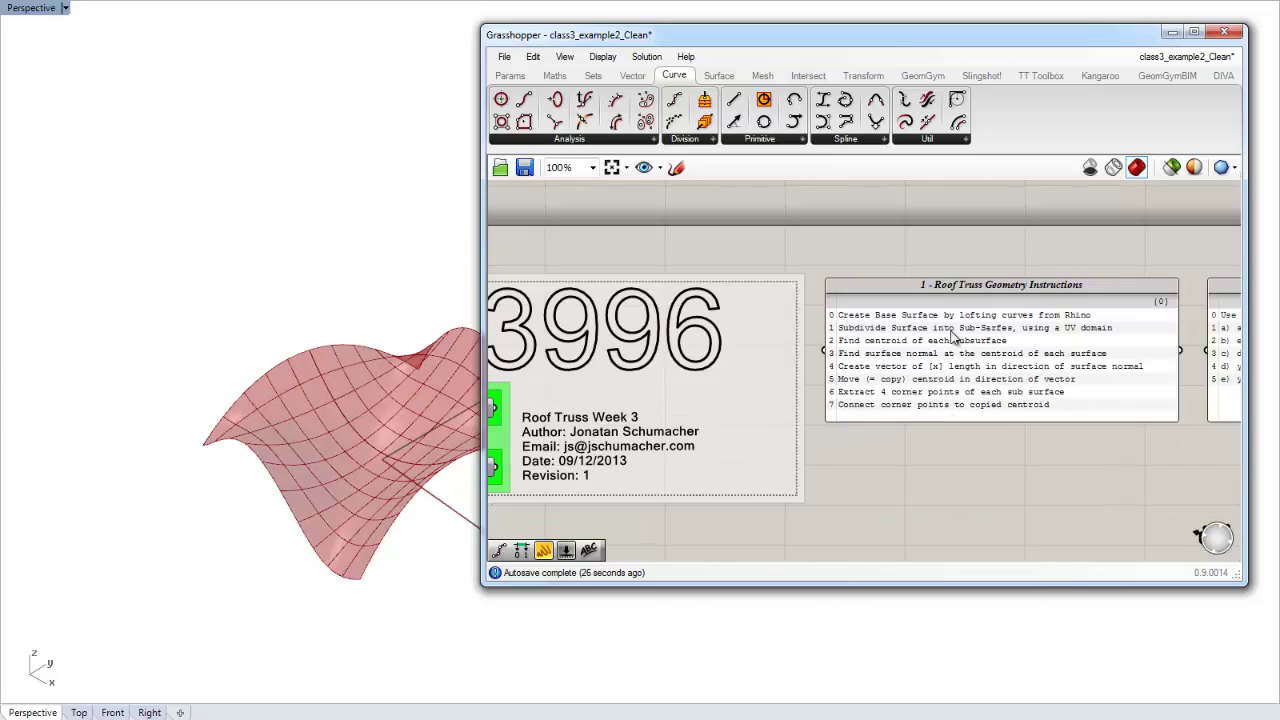
right_drag(957, 340, 1060, 166)
Step: Add an Area component beside SubSrf and connect the subsurfaces to its geometry input
right_drag(787, 418, 857, 375)
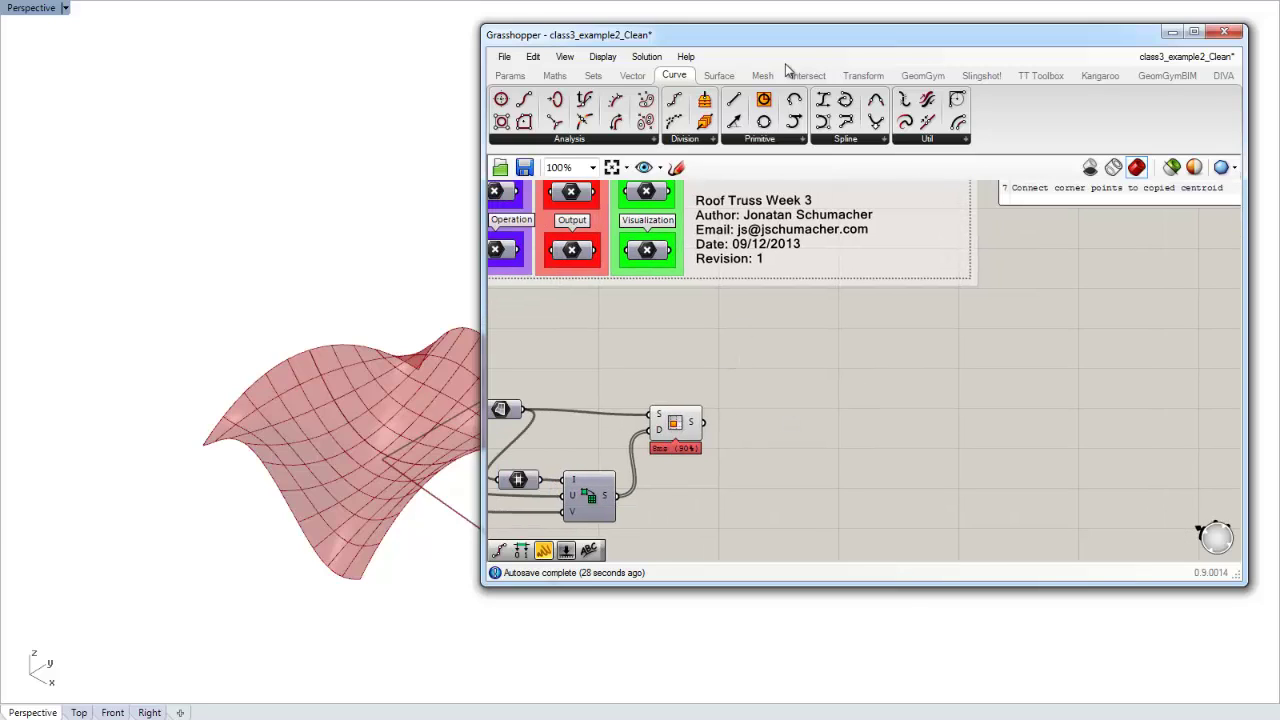
click(716, 75)
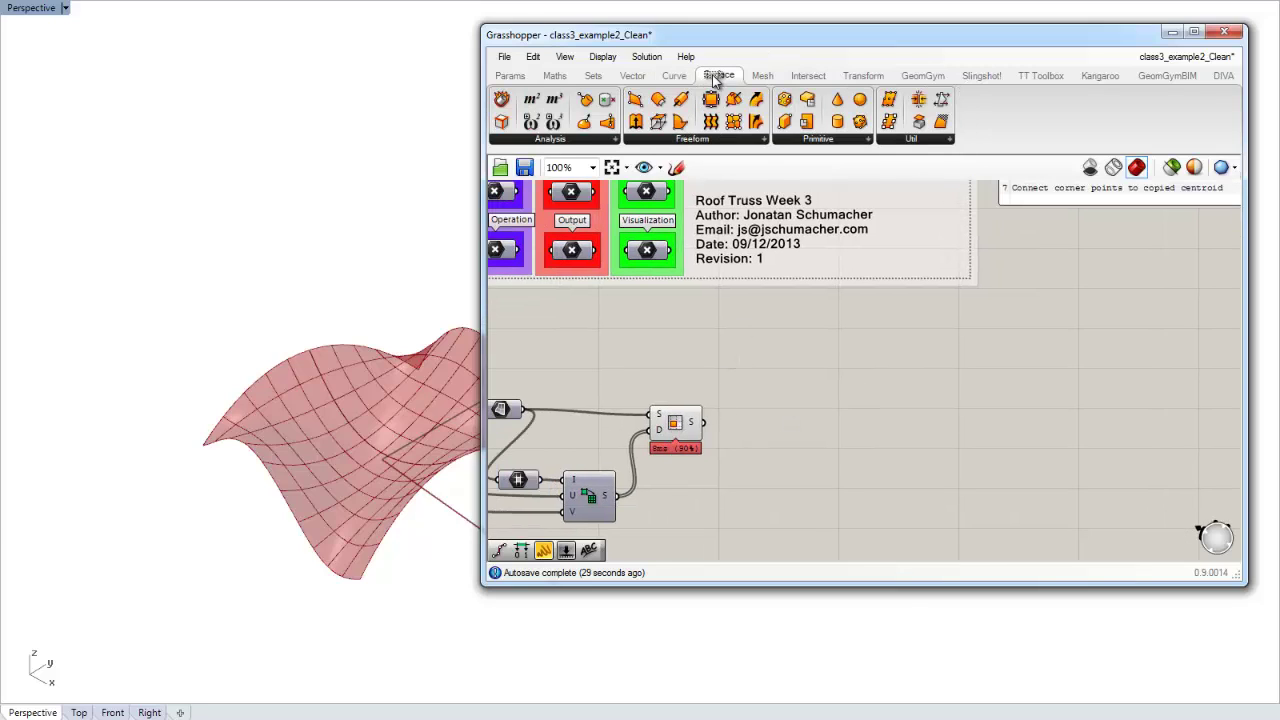
click(568, 140)
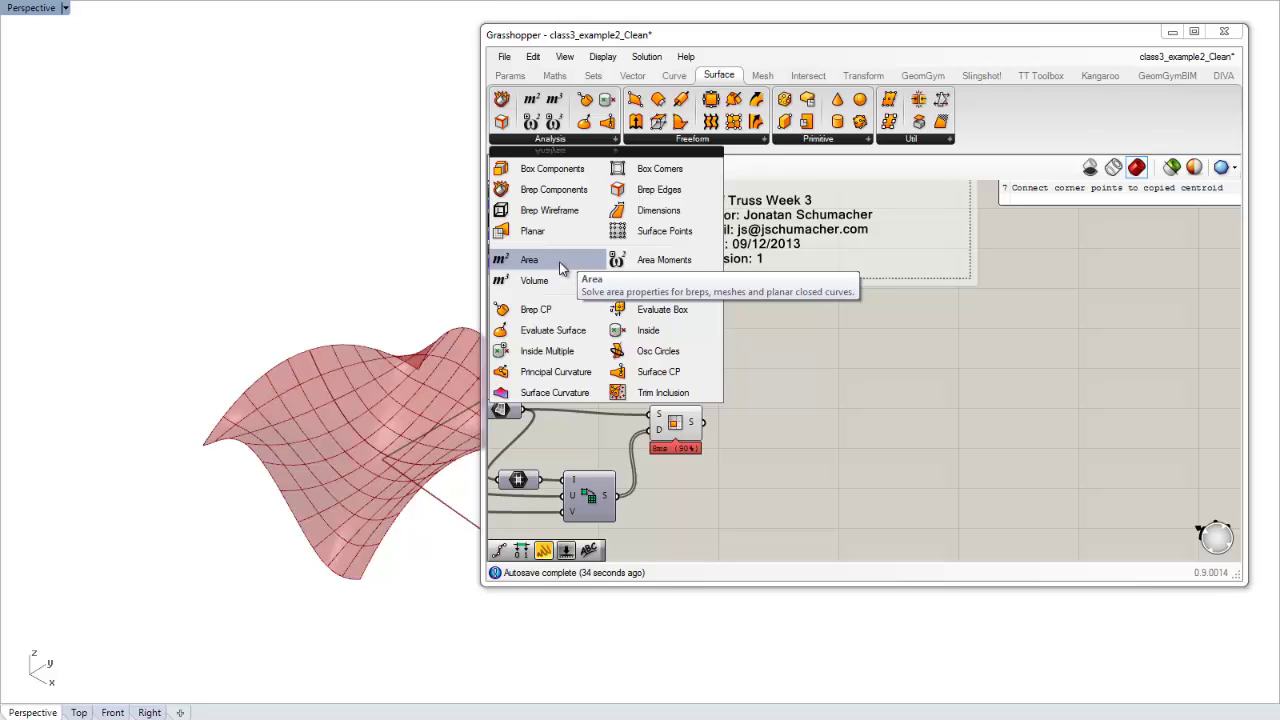
drag(559, 261, 760, 435)
scroll(758, 437, up, 3)
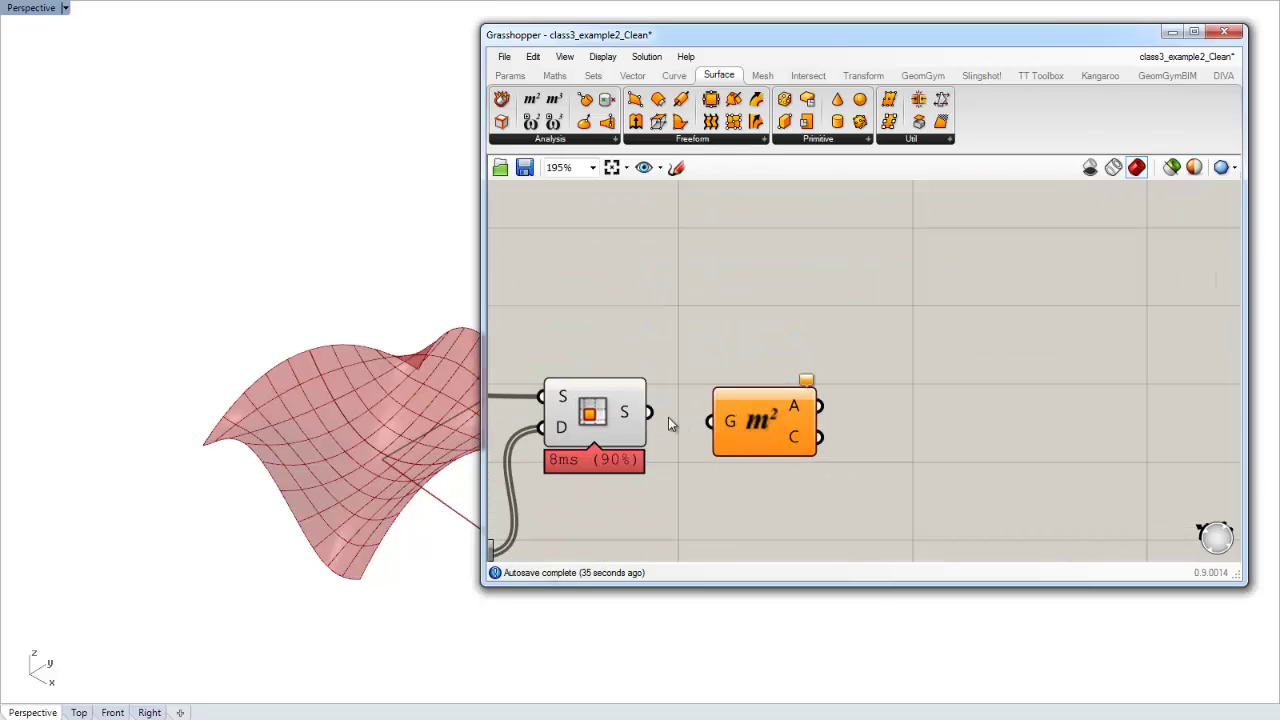
scroll(757, 433, up, 2)
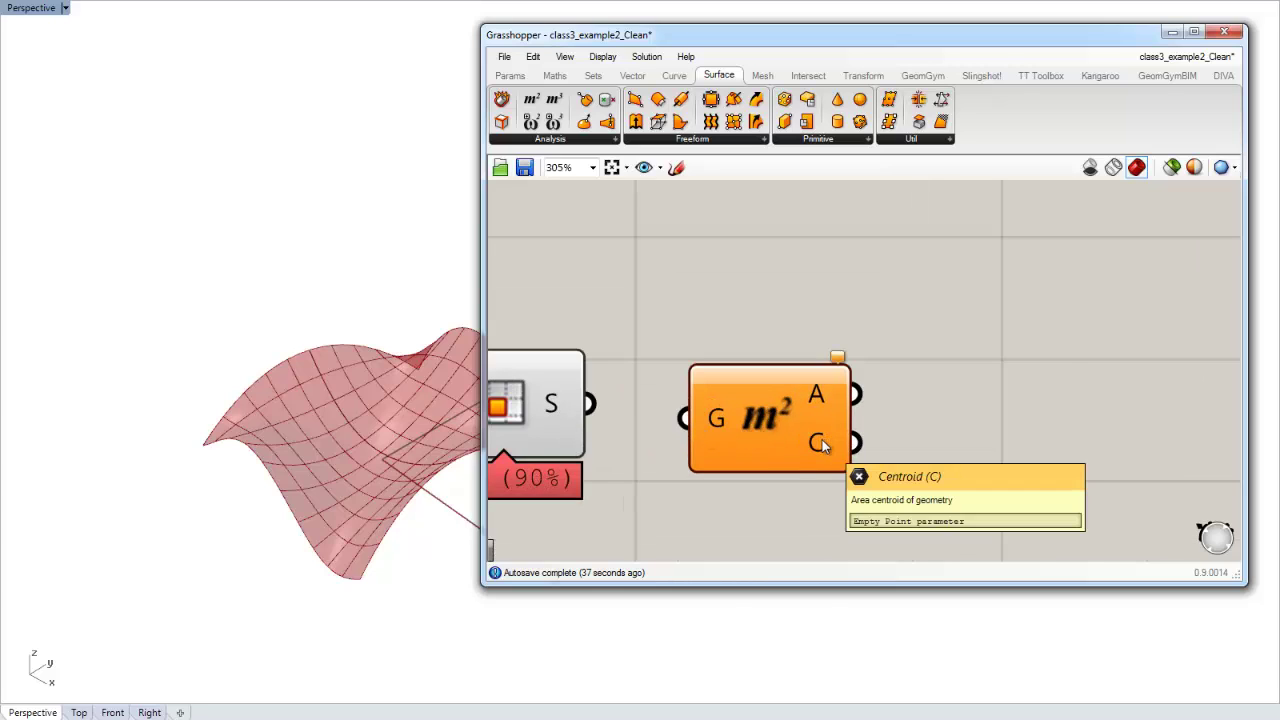
drag(590, 404, 683, 418)
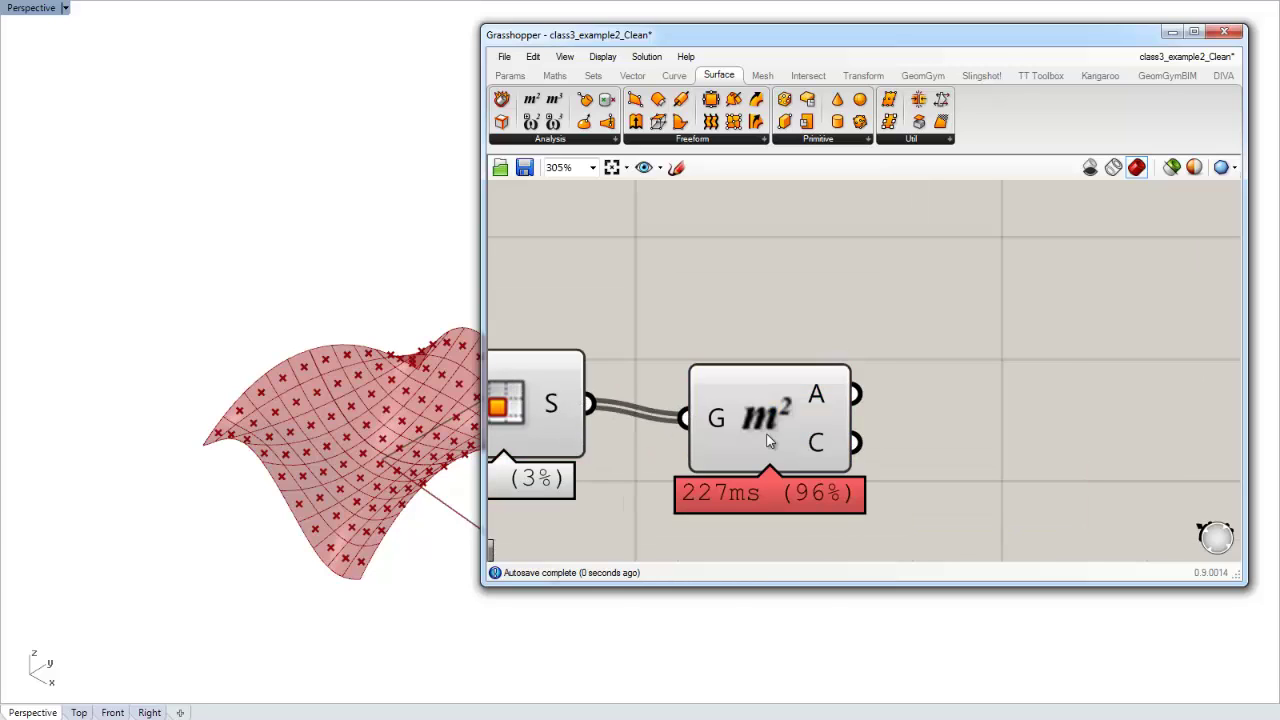
Step: Examine the subsurface centroids in the Perspective viewport from several angles
right_drag(387, 472, 362, 461)
right_drag(768, 418, 981, 410)
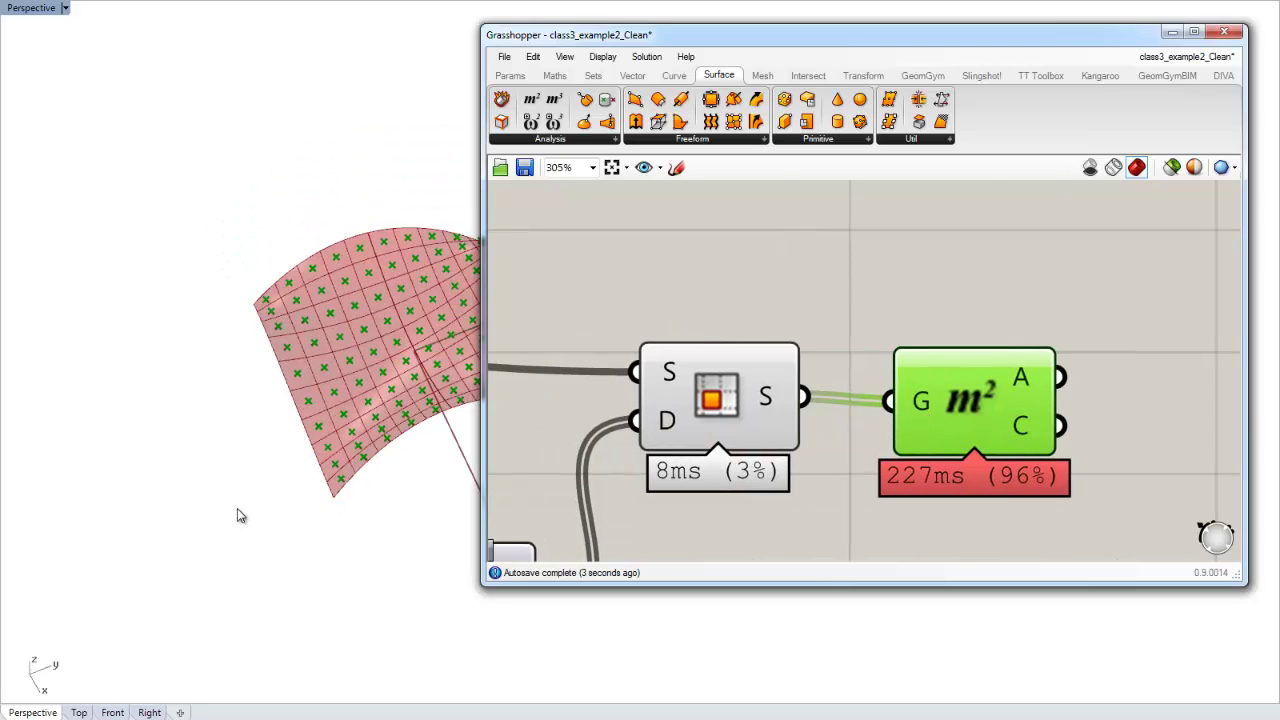
right_drag(238, 508, 397, 490)
scroll(394, 496, up, 5)
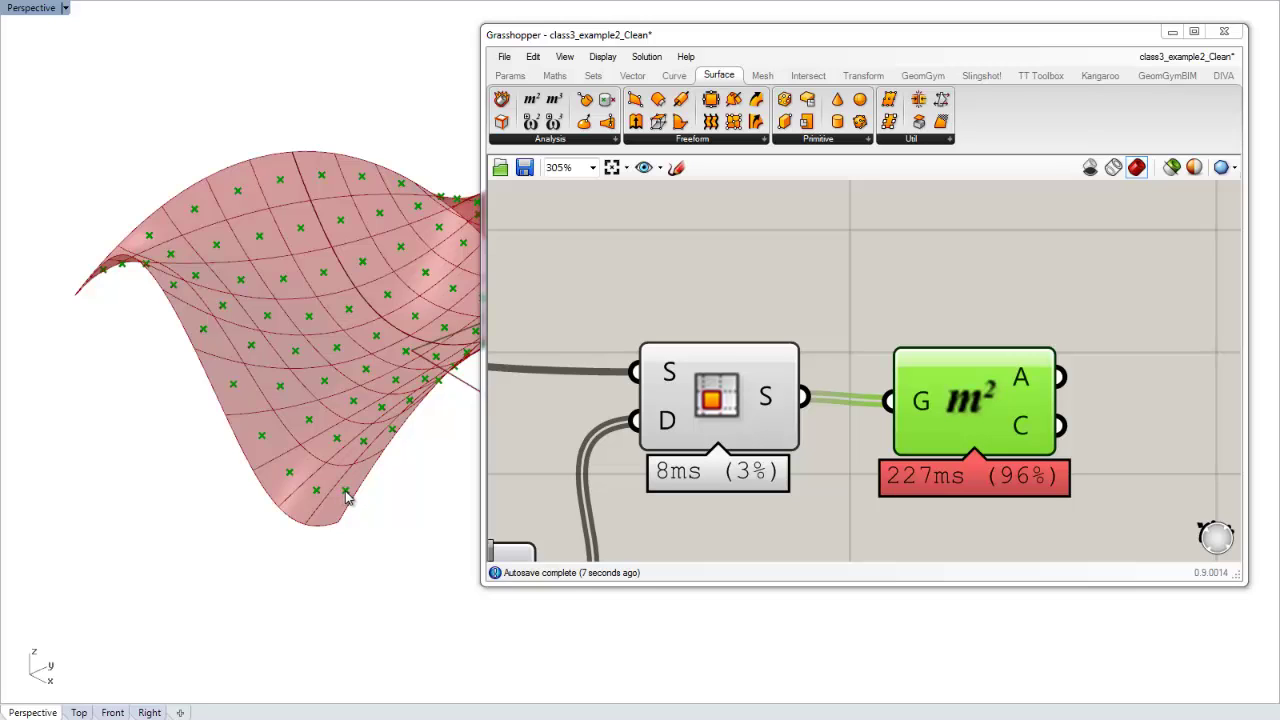
right_drag(973, 502, 936, 498)
click(903, 503)
Step: Add an Evaluate Surface component and place it diagonally below the Area component
right_drag(965, 453, 895, 402)
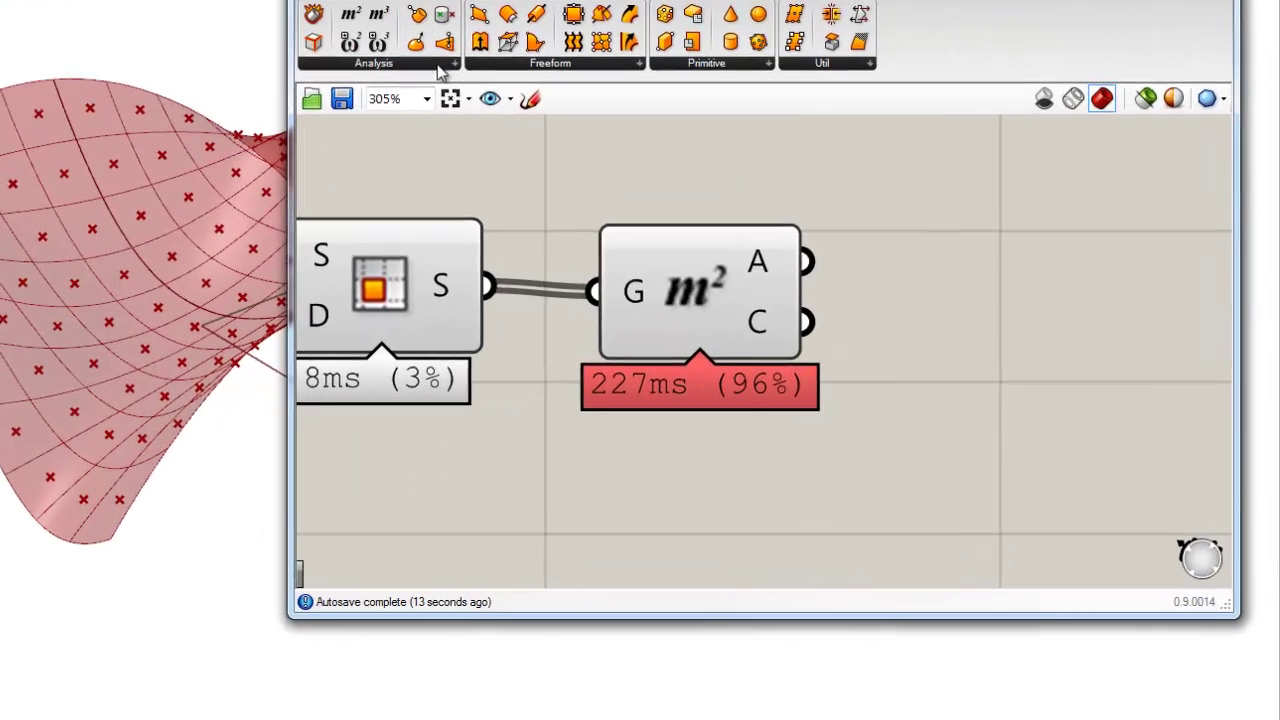
click(602, 140)
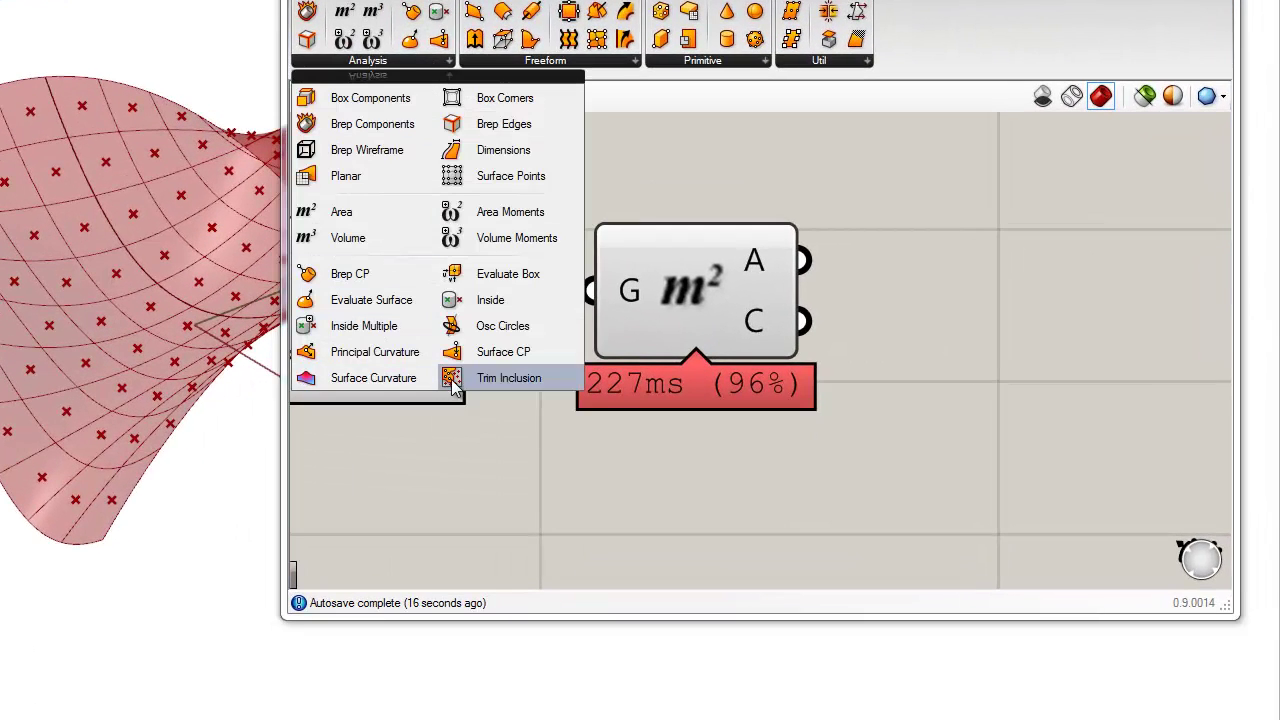
click(395, 299)
click(919, 352)
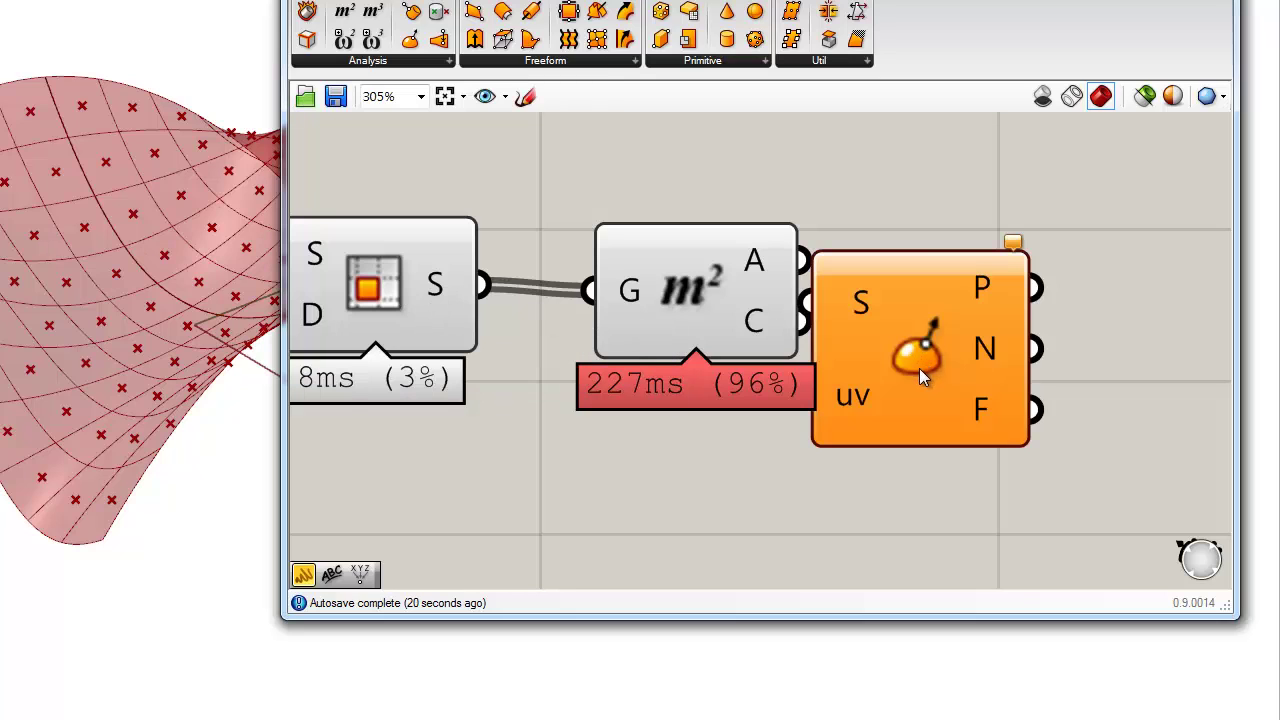
drag(921, 375, 1006, 492)
click(1004, 355)
Step: Check Evaluate Surface's uv input and move the component farther down, beneath Area, to leave space around it
right_drag(1004, 355, 823, 259)
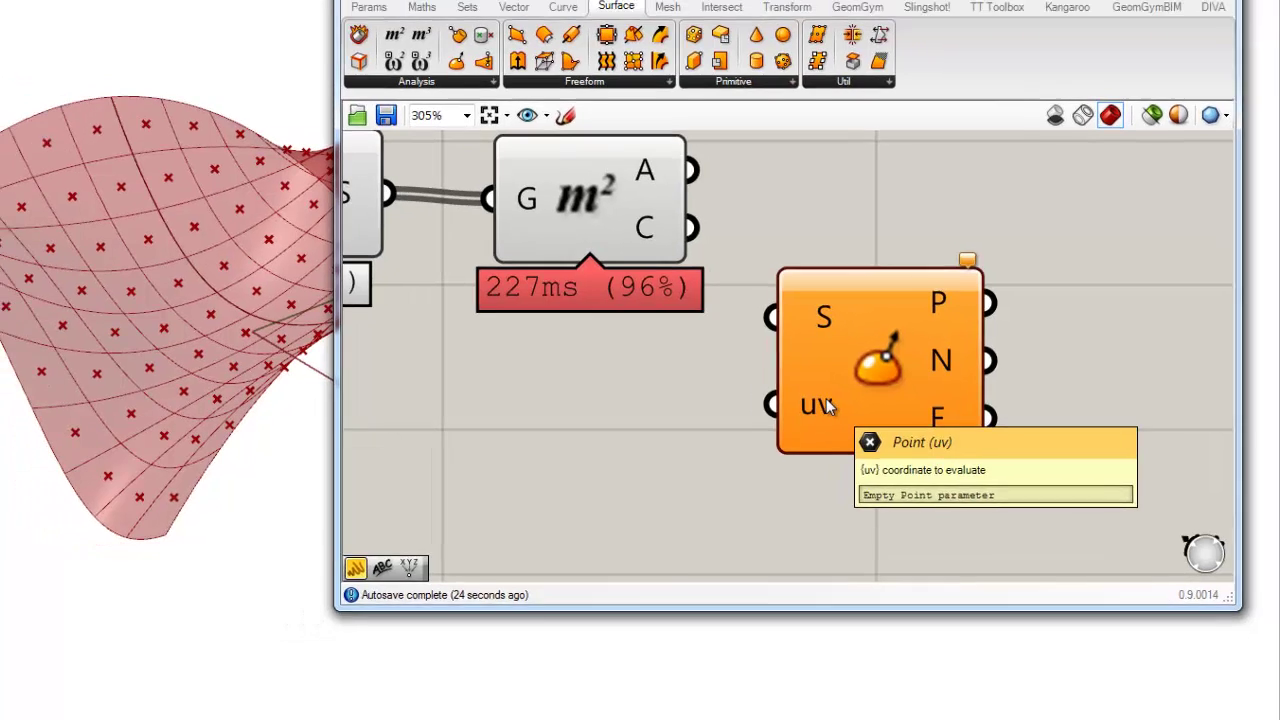
right_drag(766, 391, 876, 374)
scroll(876, 374, down, 2)
right_drag(665, 396, 890, 400)
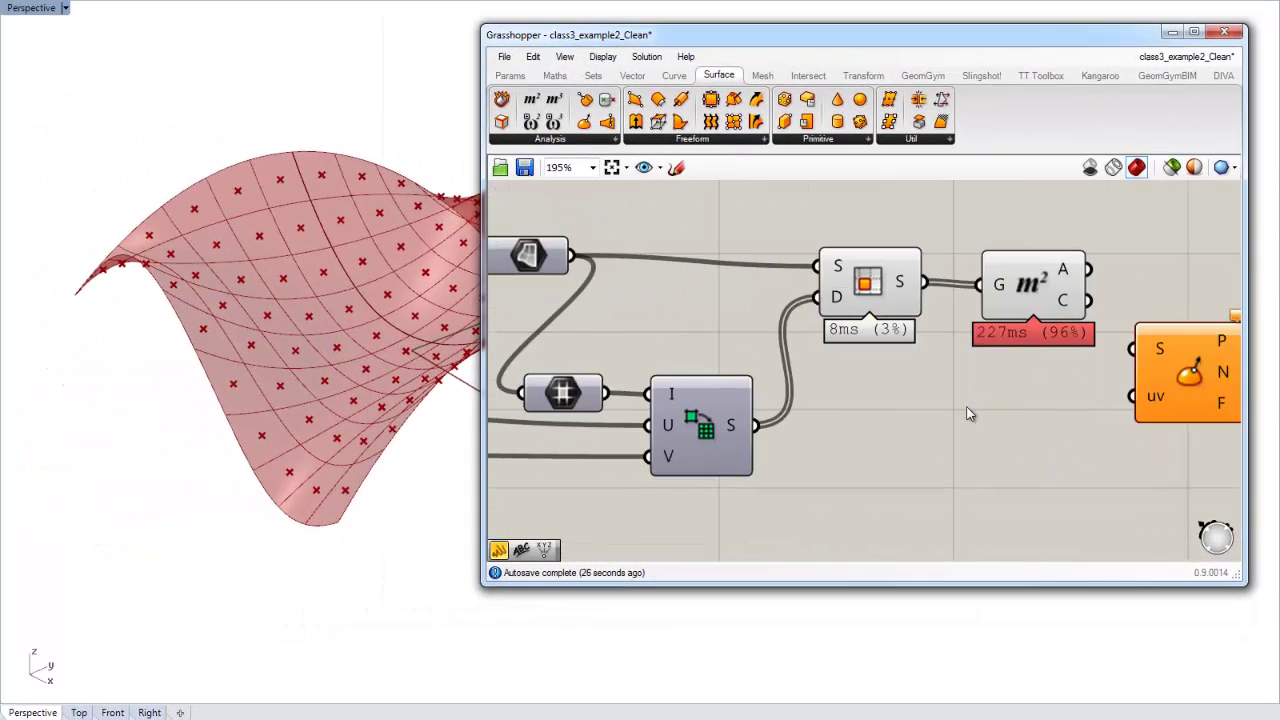
scroll(968, 413, down, 2)
drag(1108, 385, 1046, 481)
scroll(1065, 478, down, 2)
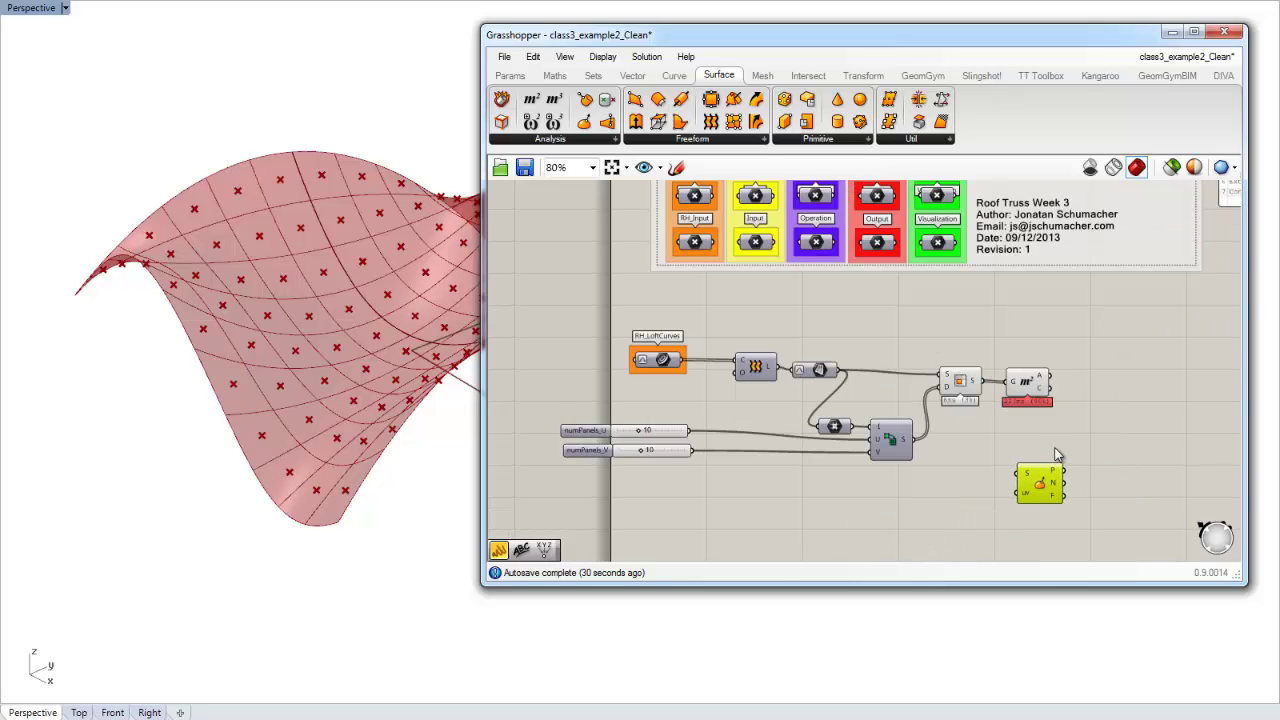
Step: Connect the loft's surface parameter to the S input of the Evaluate Surface component
click(1057, 448)
right_drag(1057, 448, 1058, 440)
scroll(818, 384, up, 2)
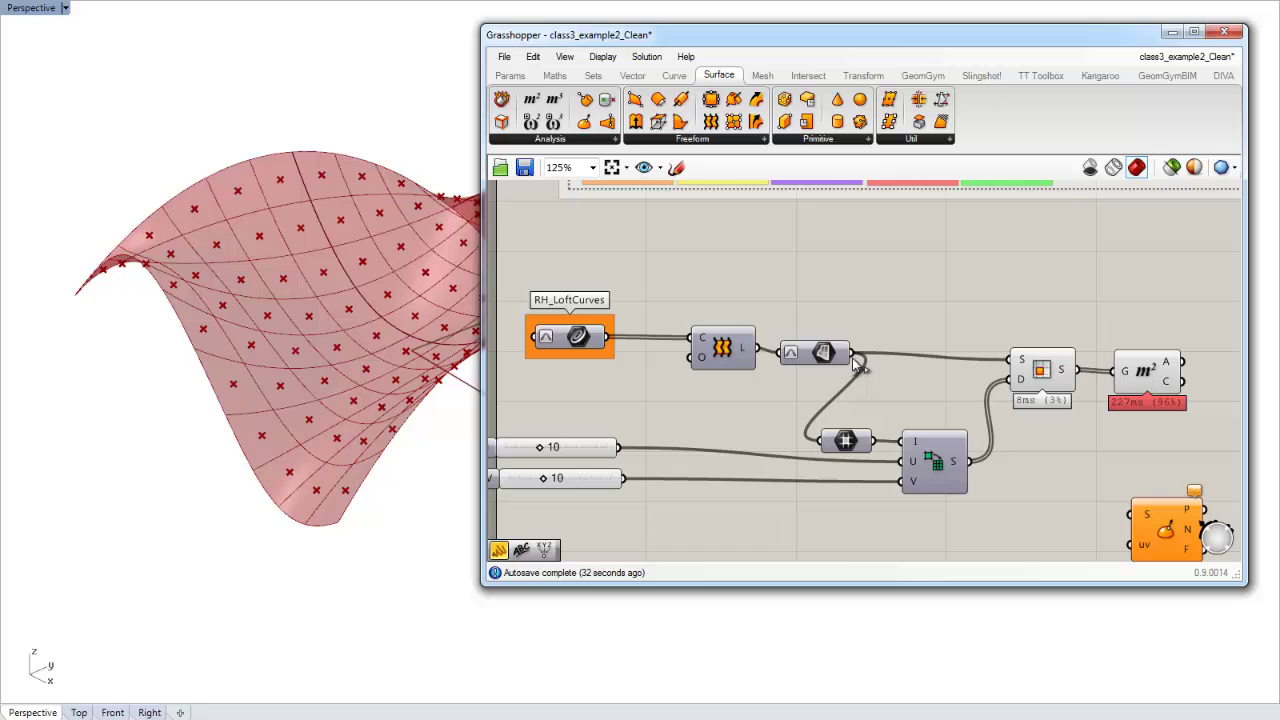
drag(856, 358, 1130, 514)
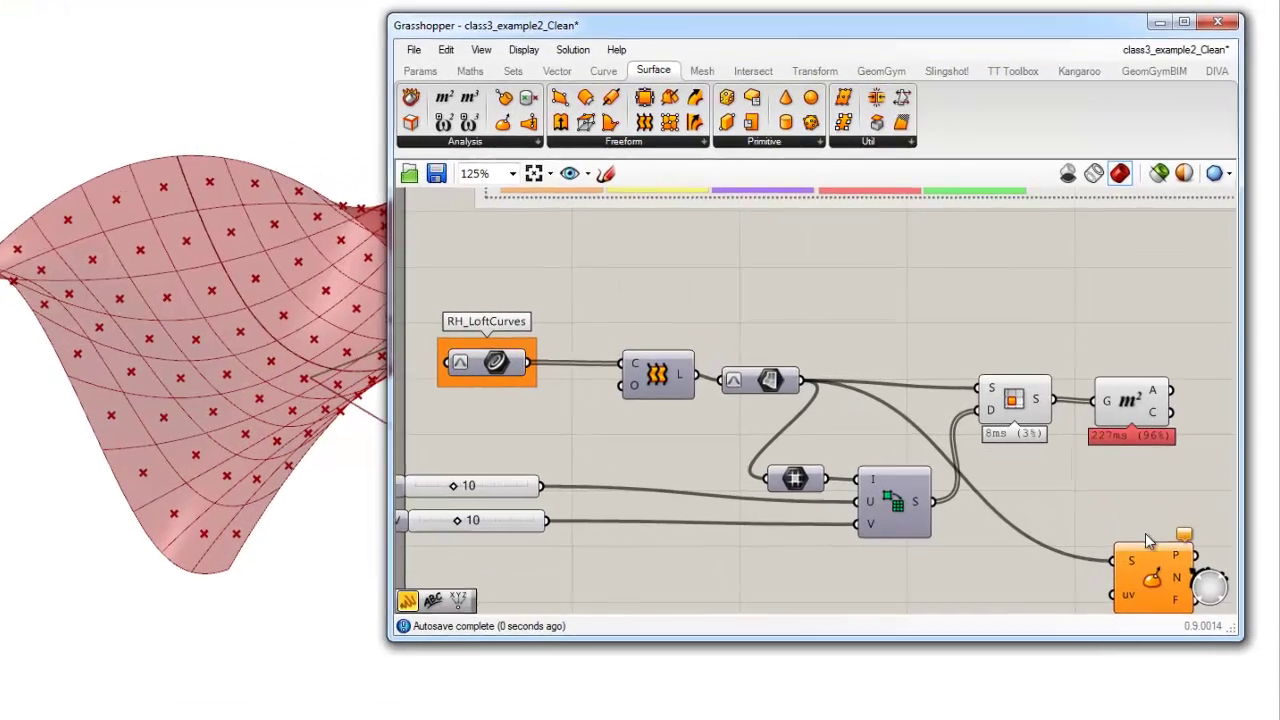
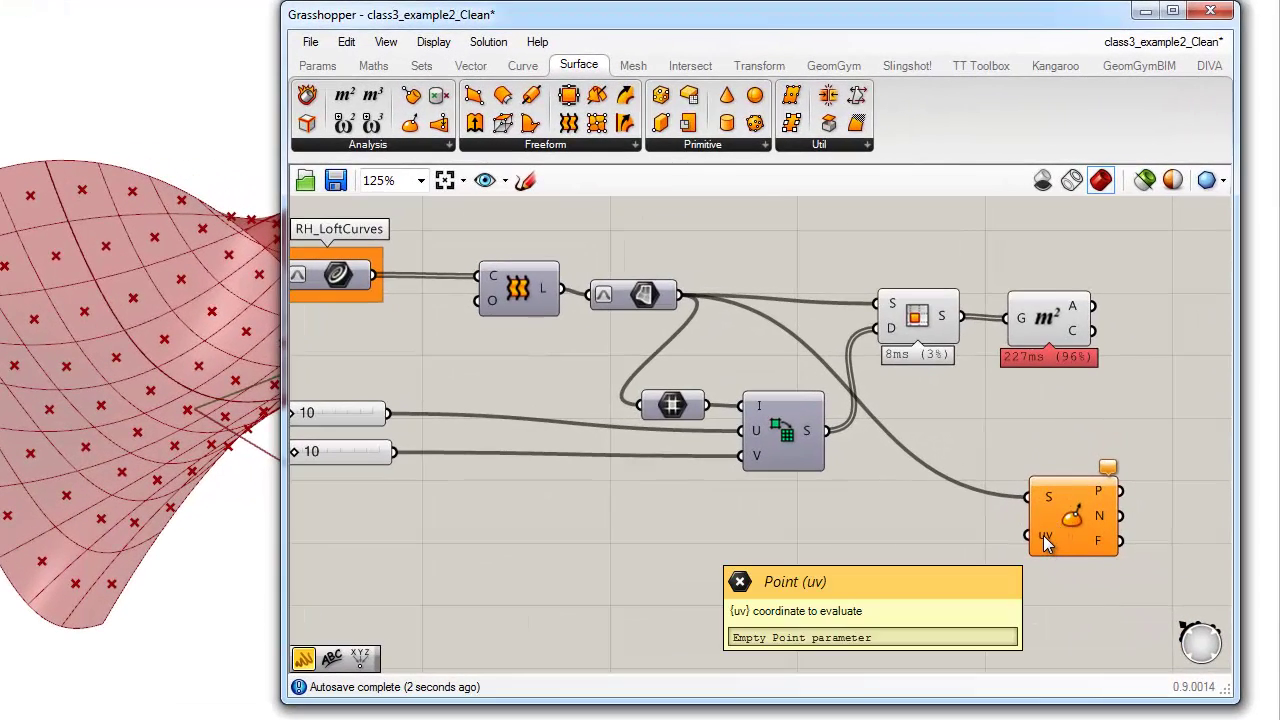
Step: Add a Construct Point component diagonally below the Evaluate Surface component, leaving room for a wire to uv
click(466, 65)
drag(679, 122, 846, 598)
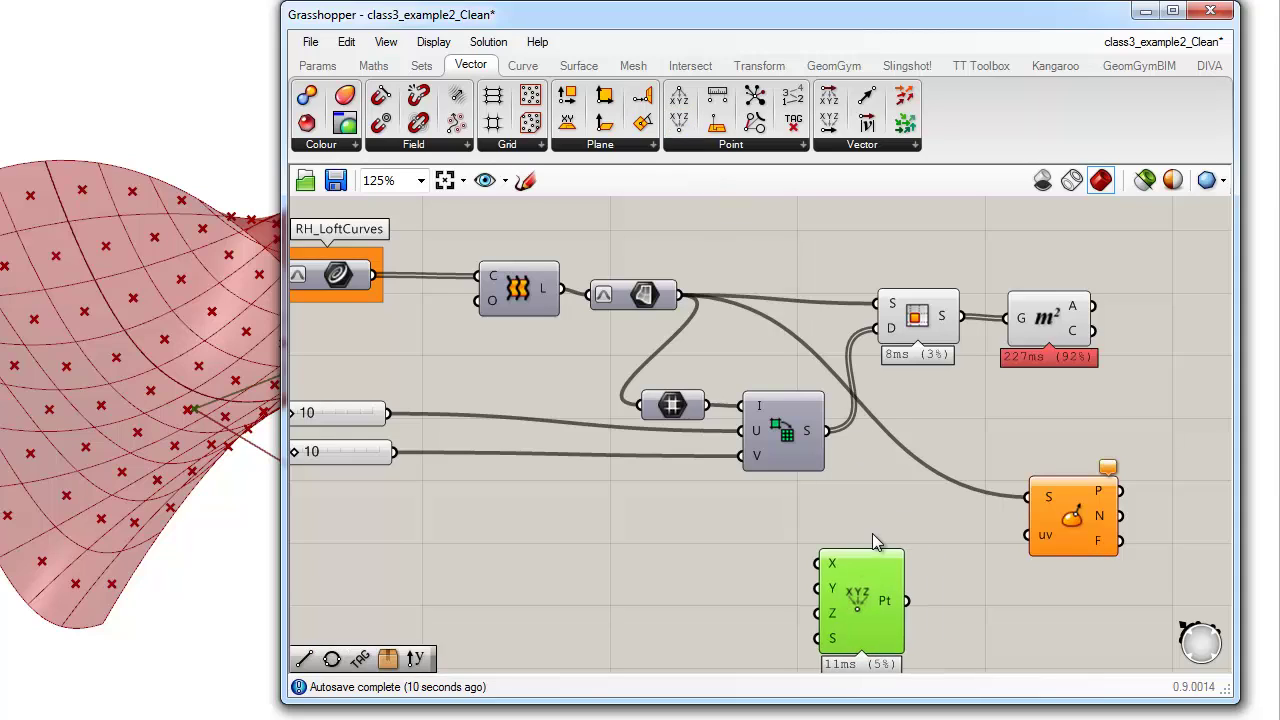
click(716, 590)
Step: Add a number slider beside the Construct Point component and place a copy of it just beneath the first
right_drag(716, 590, 772, 590)
double_click(639, 574)
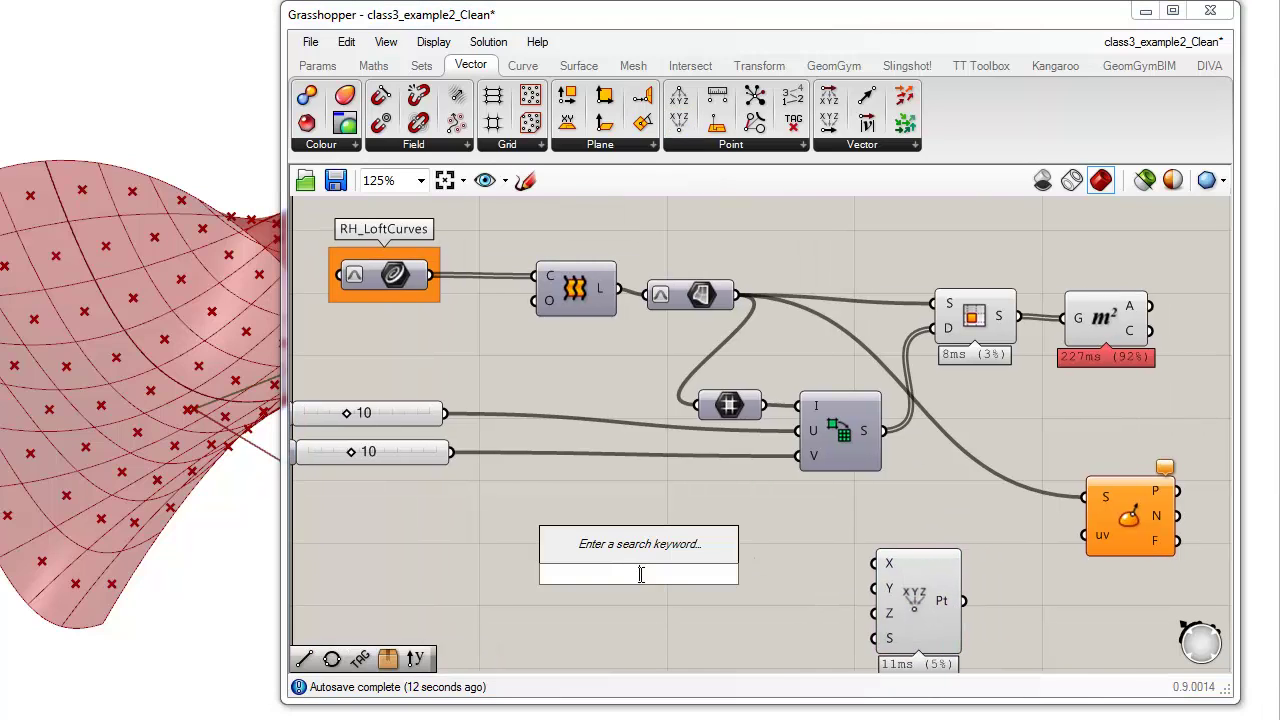
text(slider)
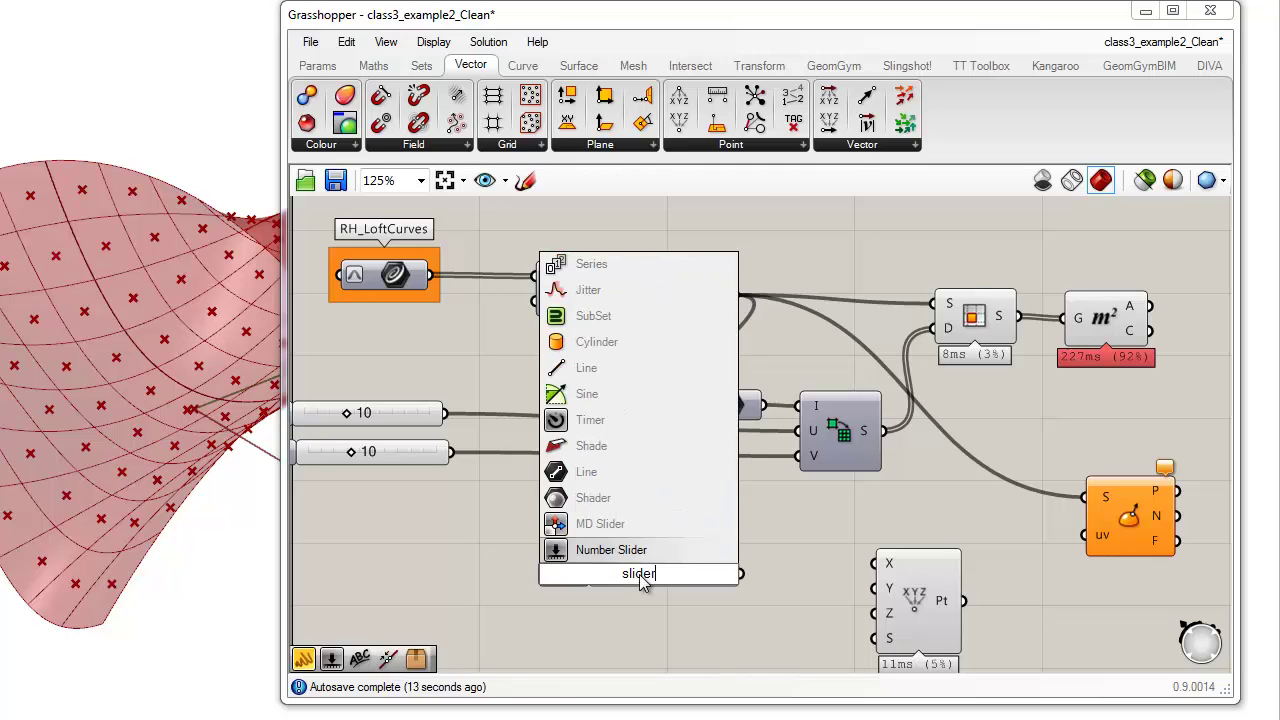
key(Return)
click(586, 579)
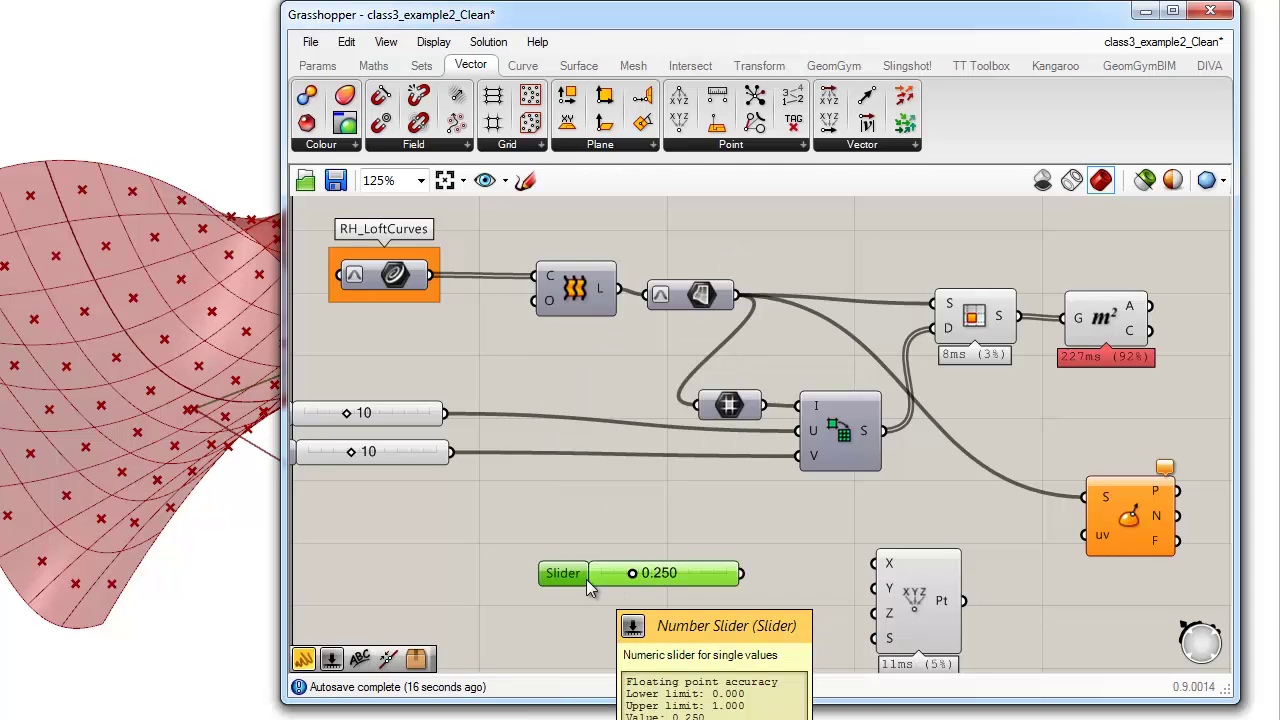
drag(586, 579, 550, 612)
click(756, 621)
Step: Connect the upper new slider to Construct Point's X input and the lower one to its Y input
drag(742, 574, 874, 564)
drag(729, 610, 874, 589)
click(888, 598)
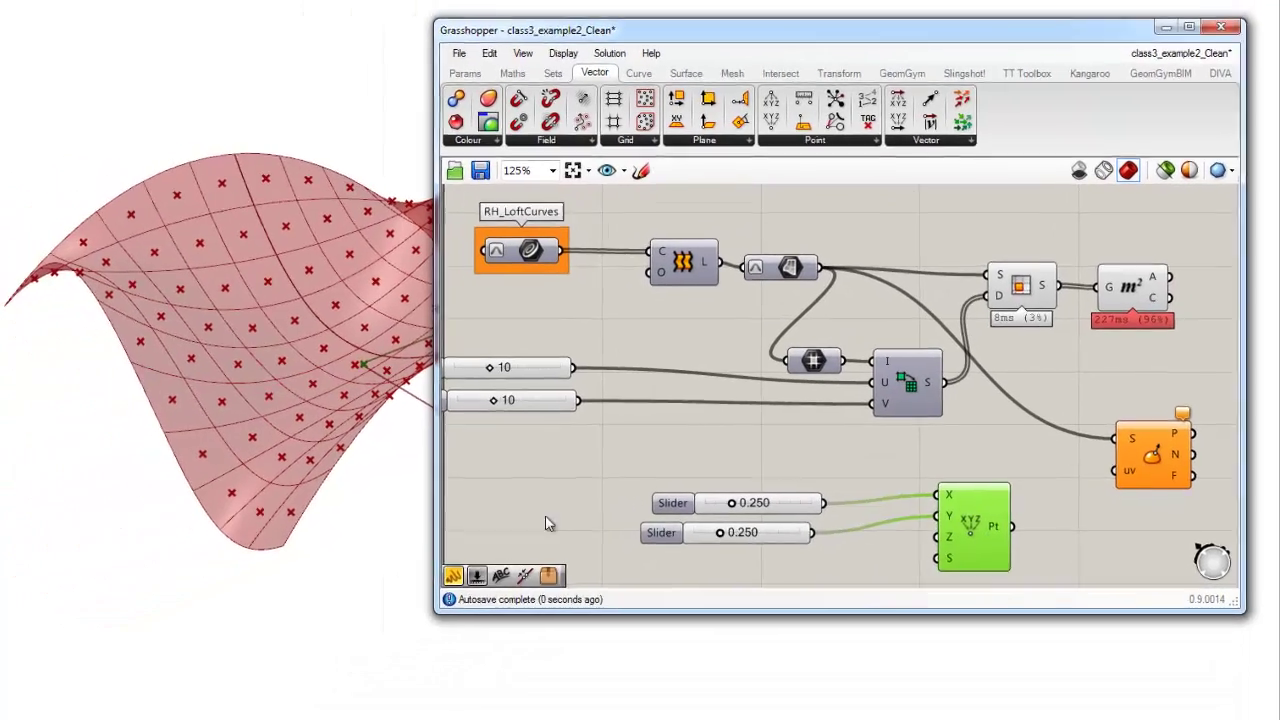
Step: Examine the constructed point in the Perspective viewport and shift the Construct Point component slightly down in line with its sliders
right_drag(145, 548, 136, 499)
scroll(364, 421, up, 5)
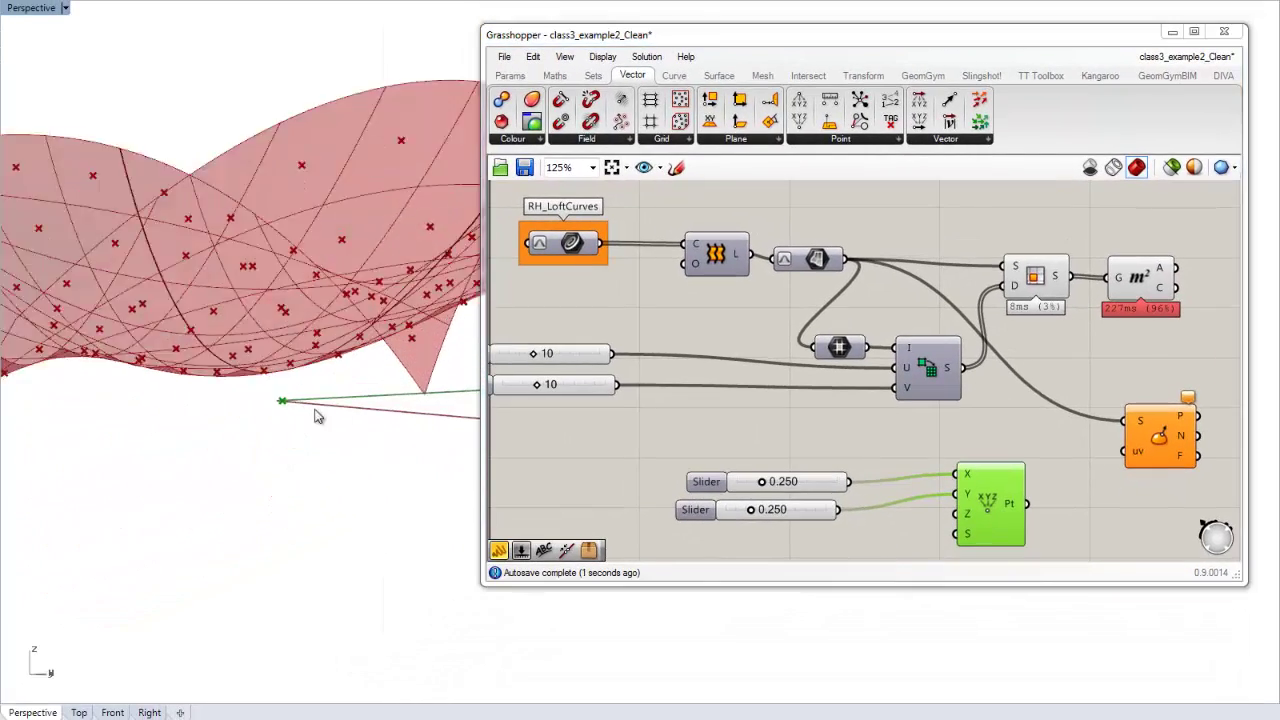
right_drag(309, 403, 270, 474)
scroll(273, 474, down, 3)
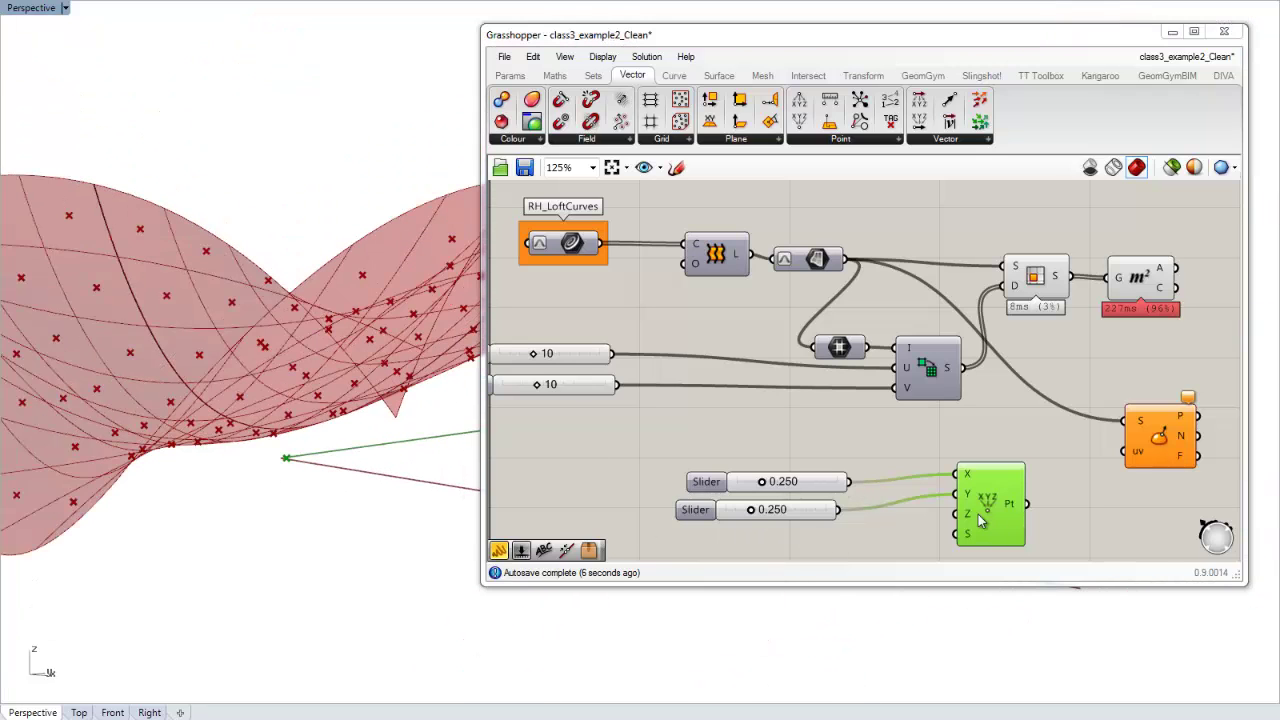
drag(980, 520, 973, 528)
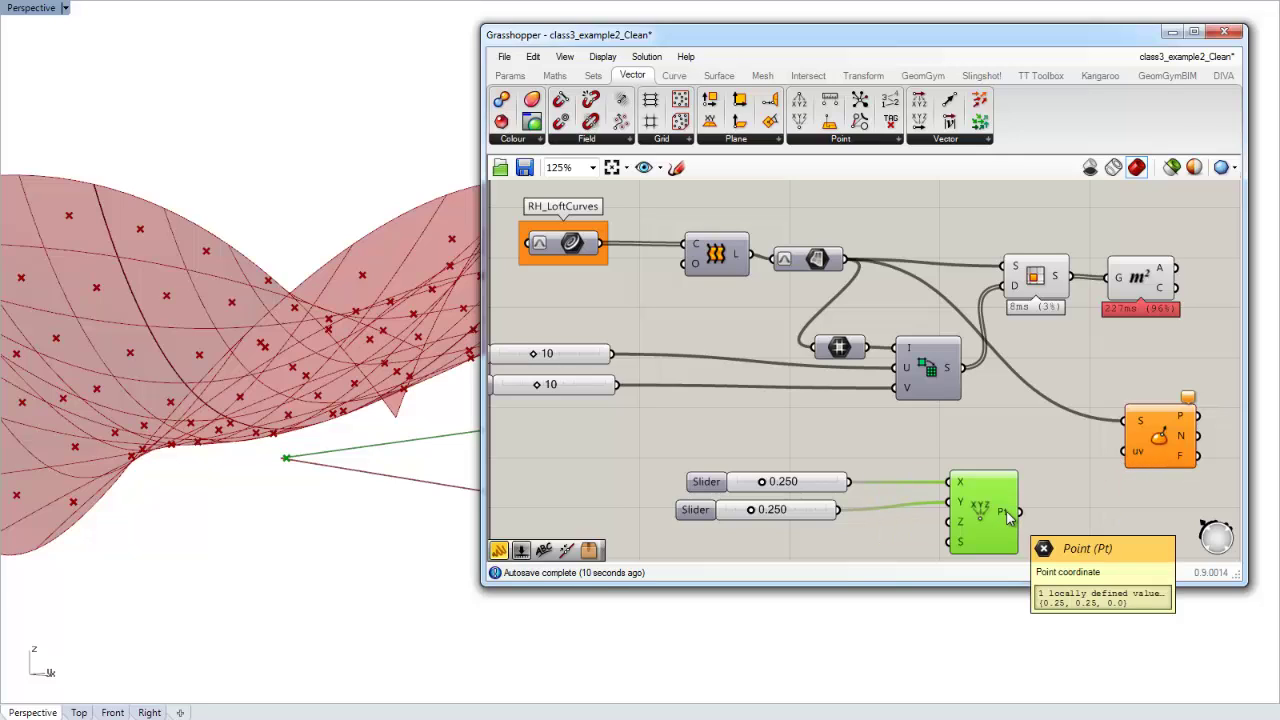
Step: Add a Panel beside Construct Point, connect the Pt output to it, and shrink it to fit below Evaluate Surface
click(510, 76)
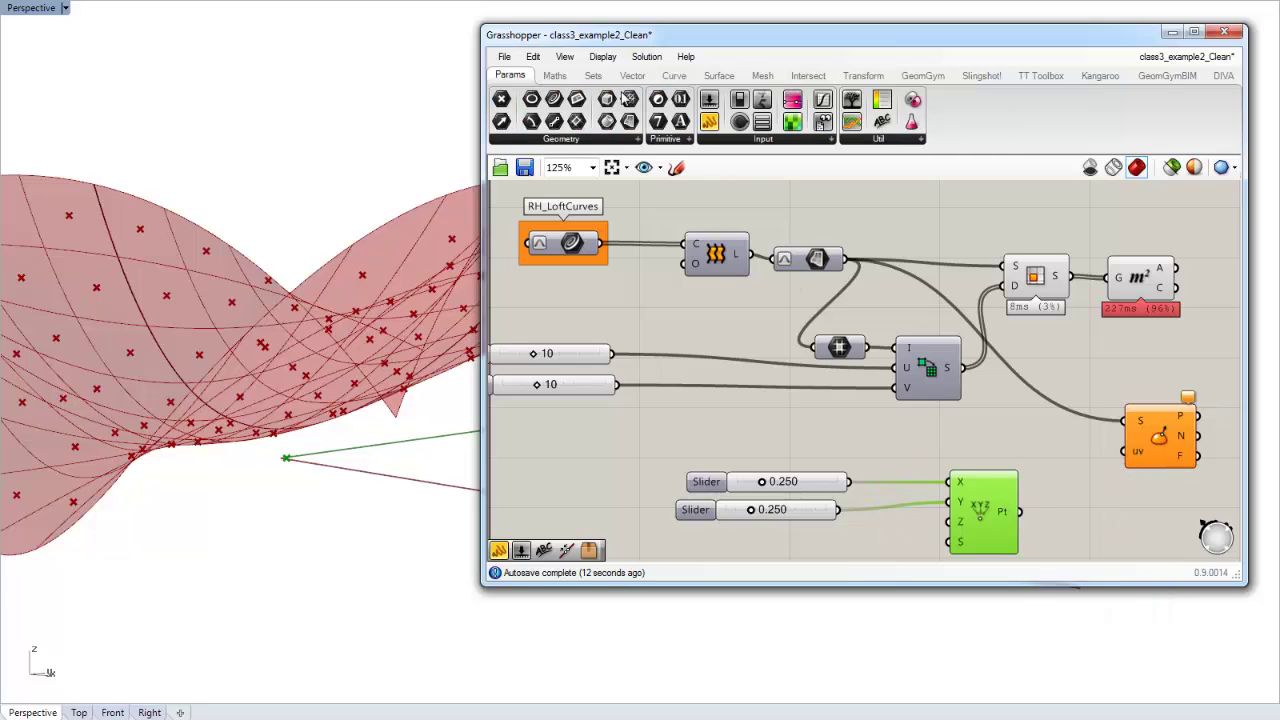
click(708, 120)
click(1093, 521)
right_drag(1112, 536, 977, 495)
drag(984, 500, 1006, 490)
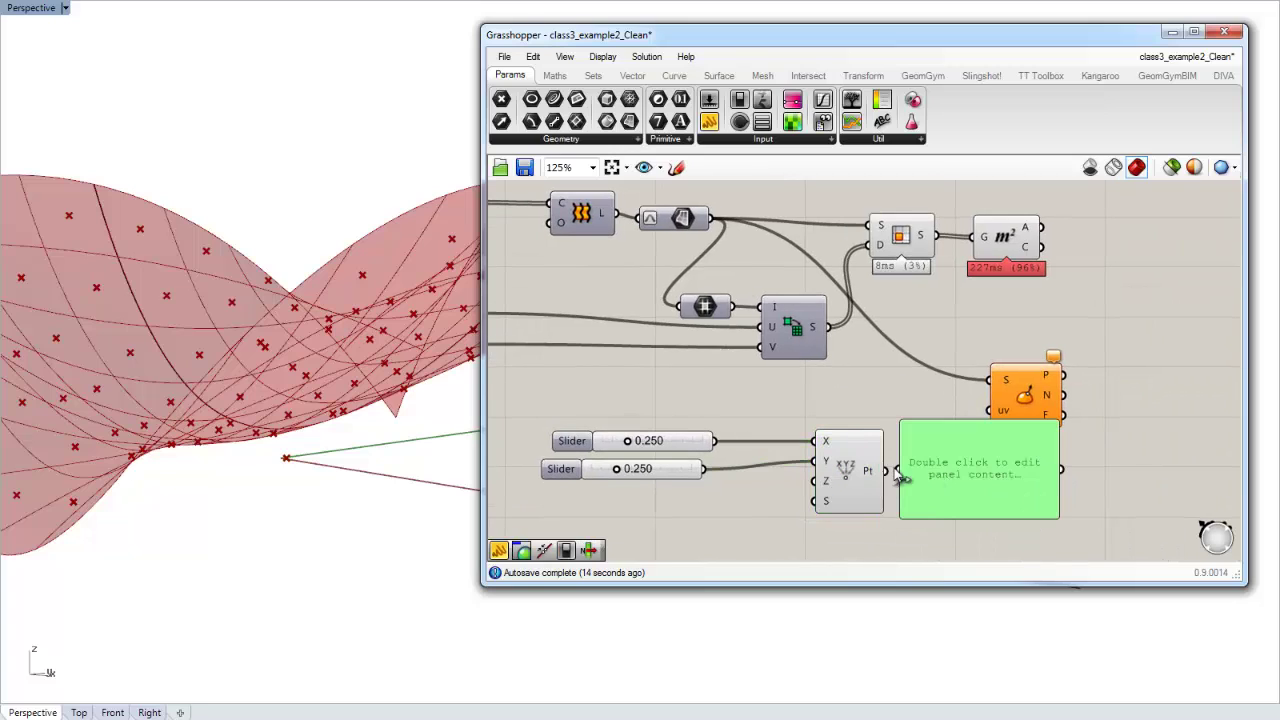
drag(888, 471, 911, 474)
drag(997, 517, 997, 483)
drag(997, 466, 998, 485)
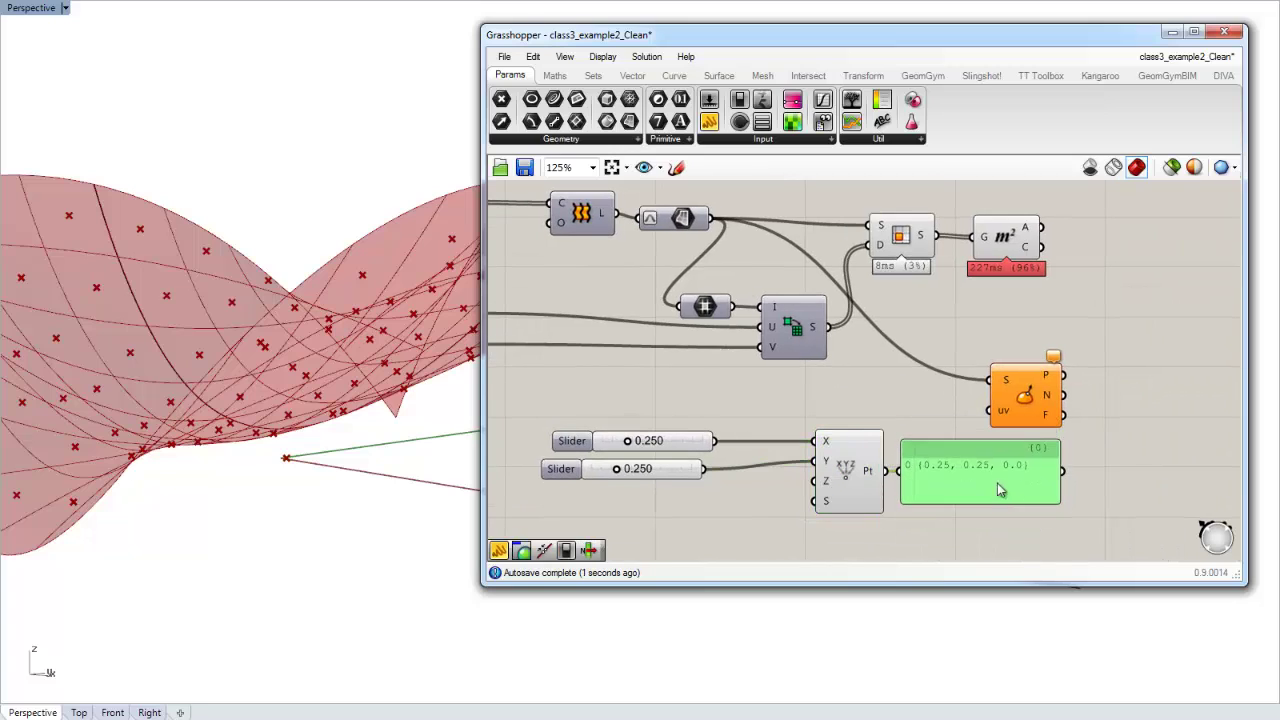
Step: Move Evaluate Surface clear of the point panel and connect the panel's output to its uv input
click(1088, 484)
drag(1023, 390, 1094, 391)
click(1099, 456)
scroll(970, 464, up, 3)
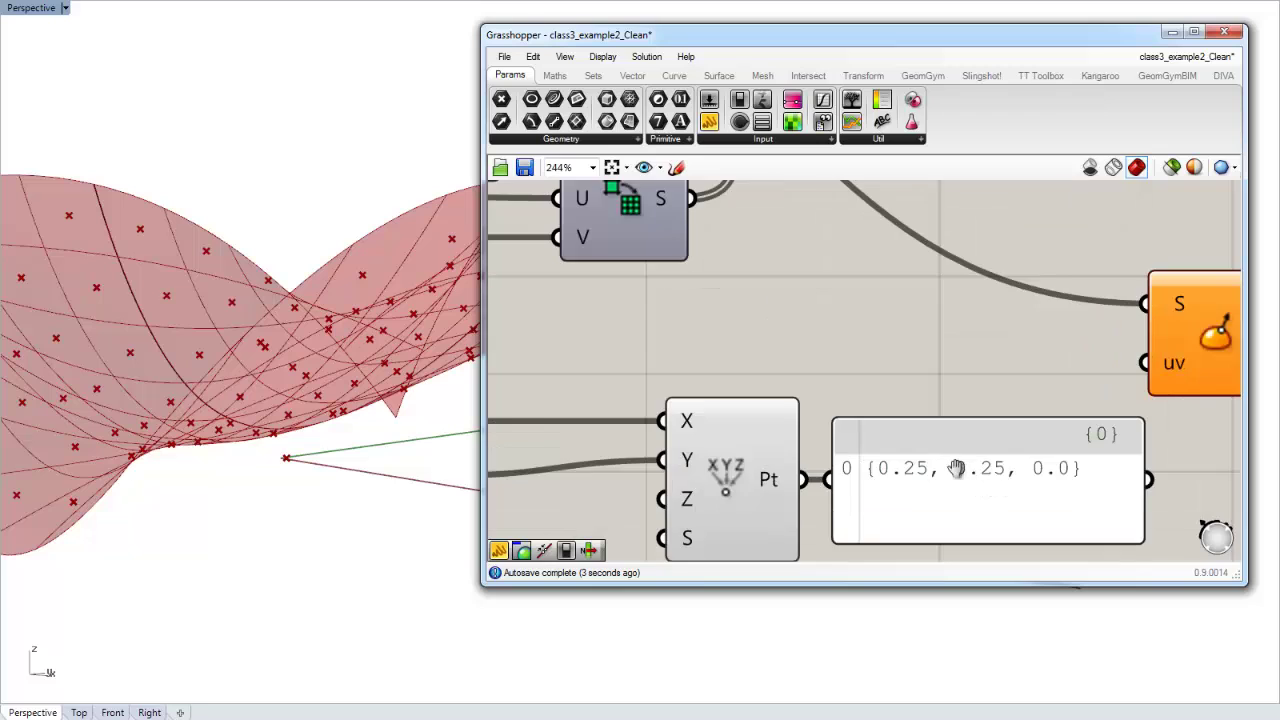
scroll(957, 468, down, 1)
drag(1044, 470, 1040, 378)
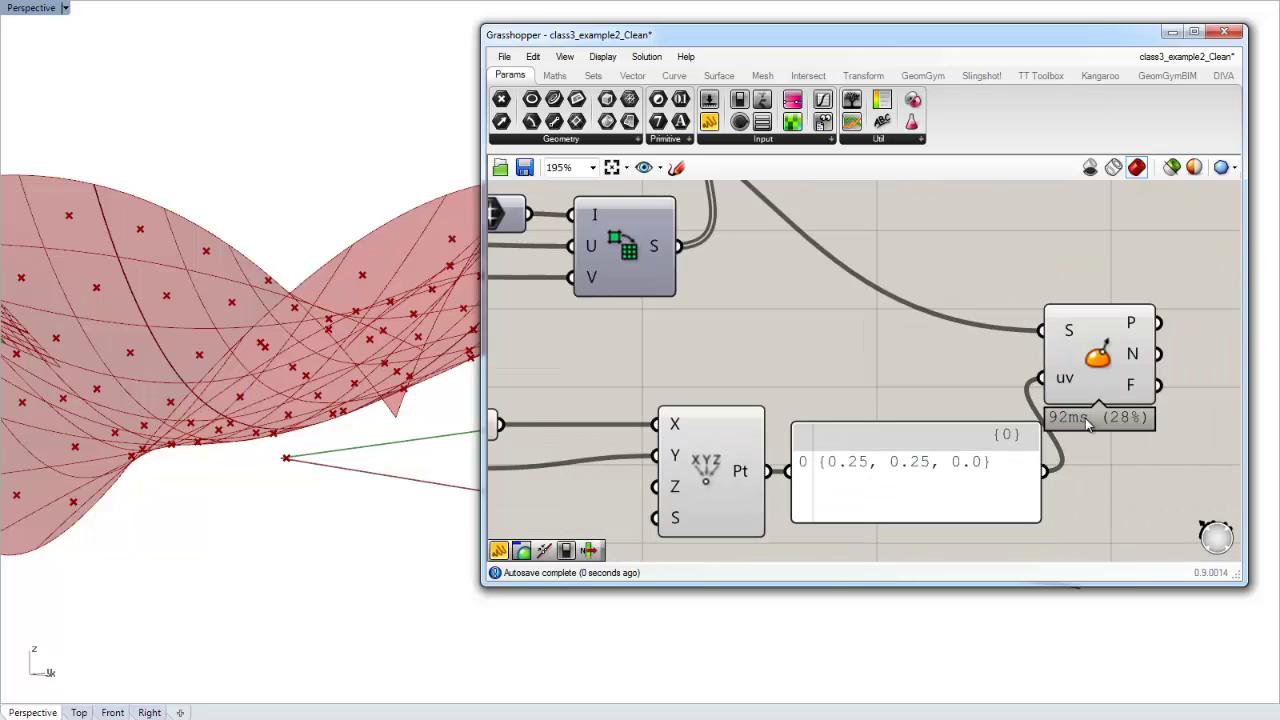
scroll(1020, 385, down, 2)
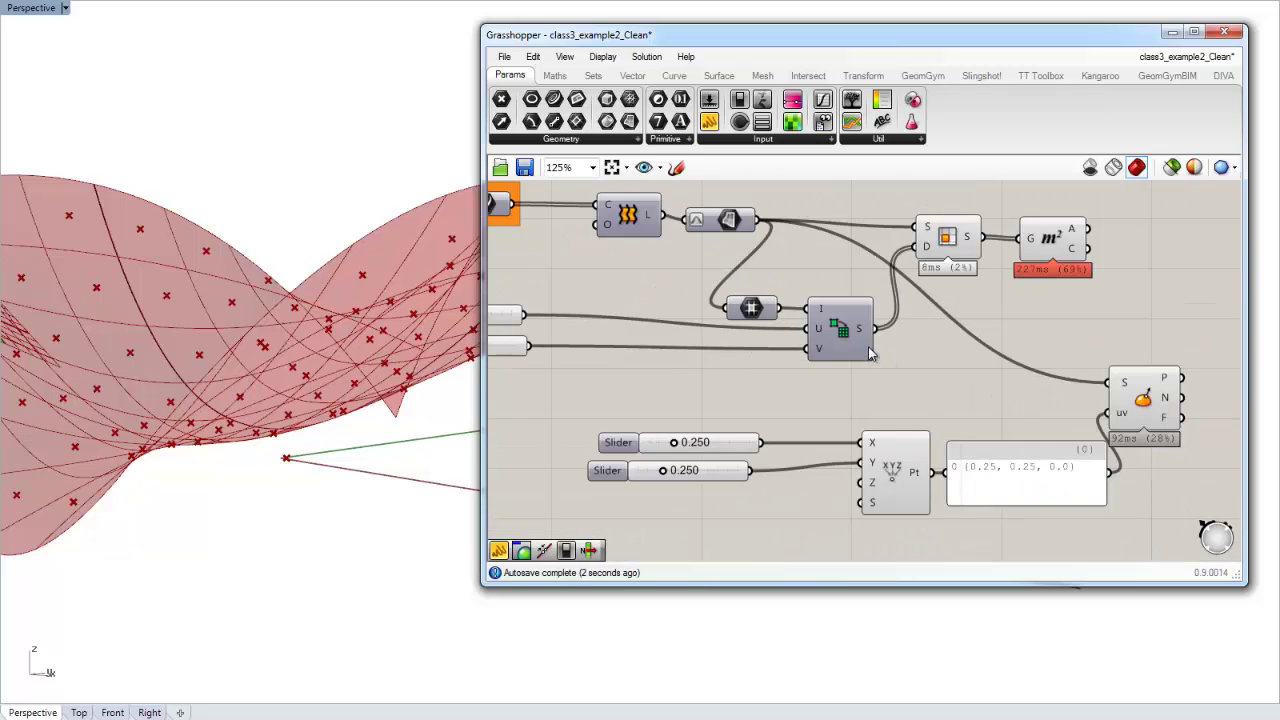
Step: Turn off the preview of the SubSrf and Area components together
right_drag(796, 308, 846, 314)
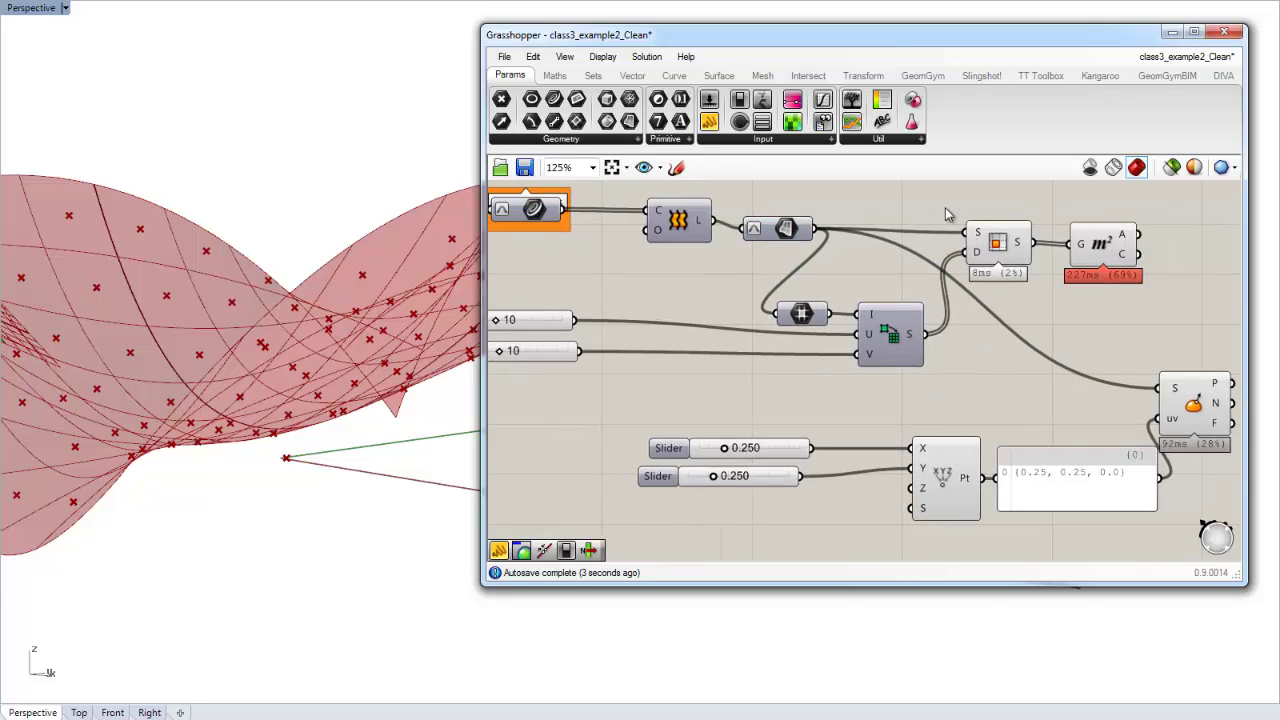
drag(941, 205, 1171, 330)
right_click(1171, 331)
click(1170, 369)
click(1100, 341)
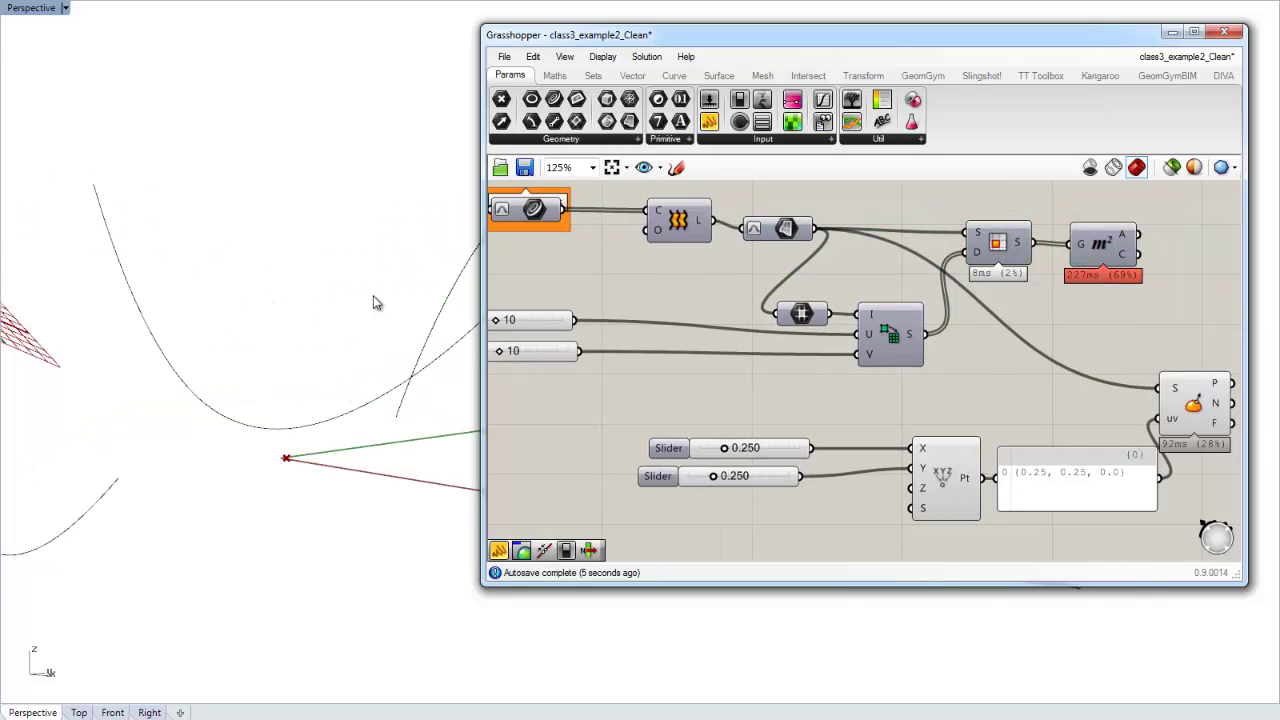
Step: Highlight the Evaluate Surface result in the viewport and turn on the preview of the reparameterized surface parameter
click(1179, 409)
right_drag(204, 358, 175, 500)
scroll(140, 417, down, 5)
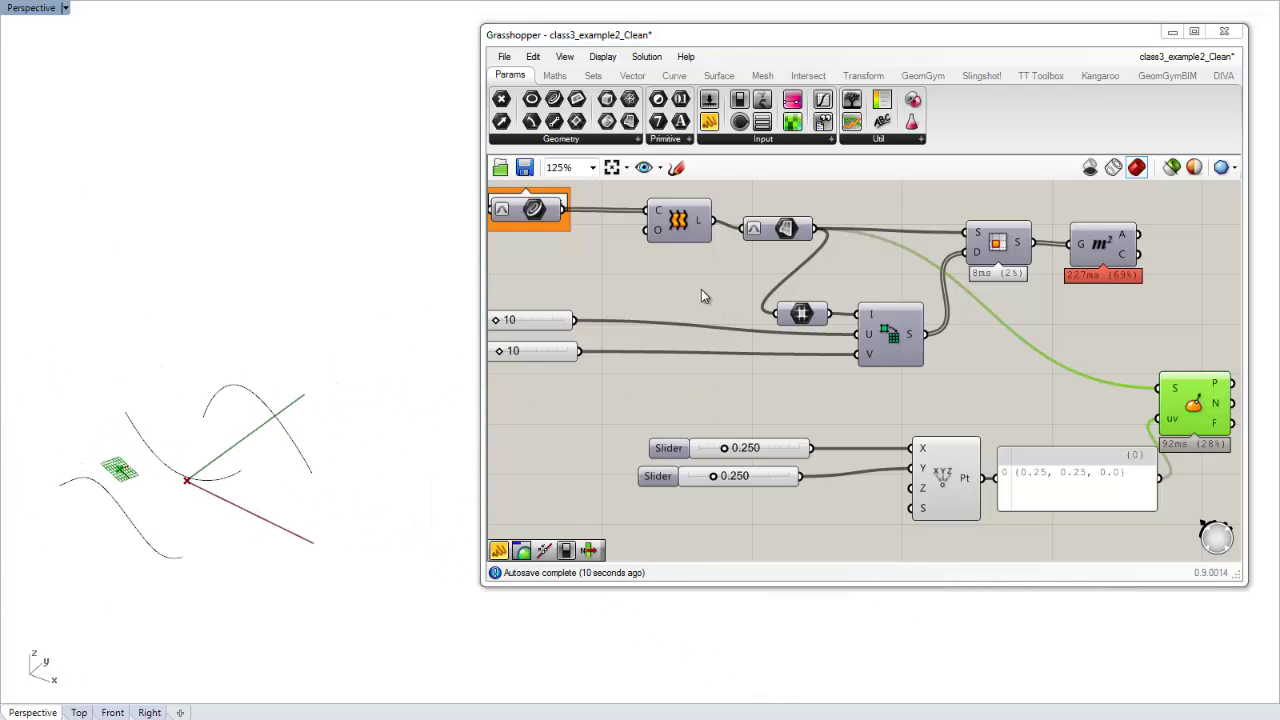
right_click(781, 229)
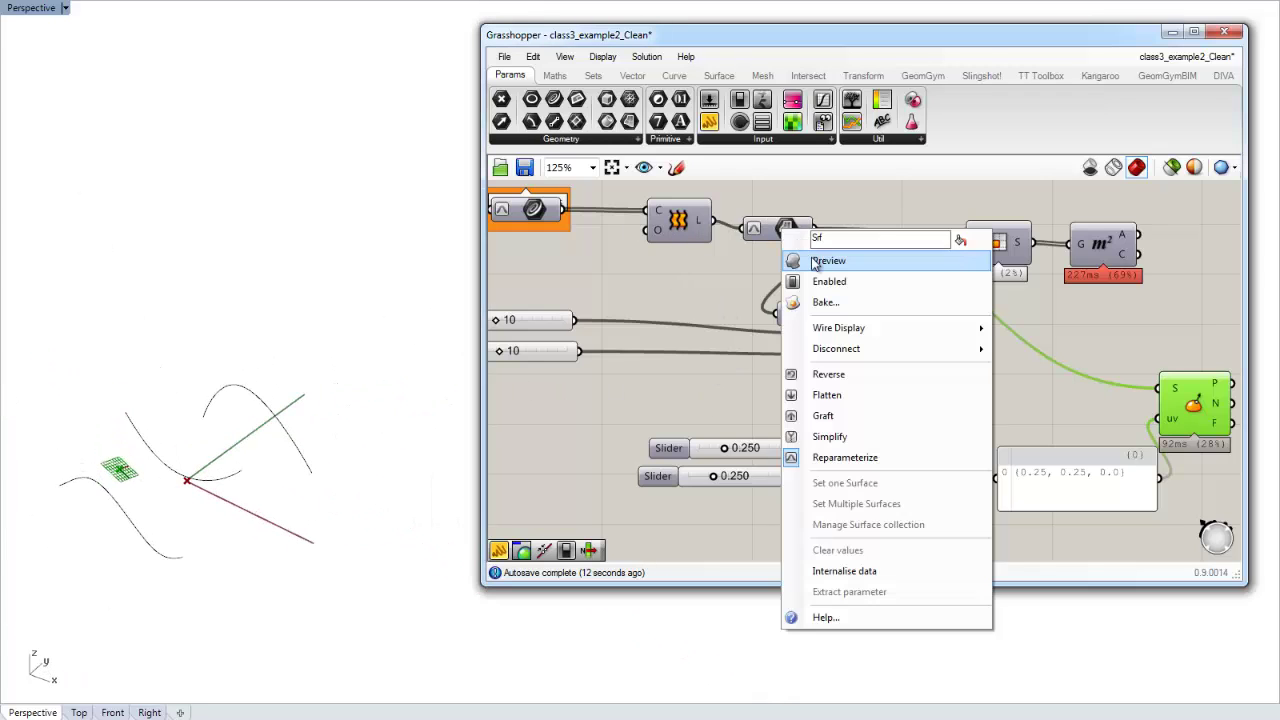
click(810, 261)
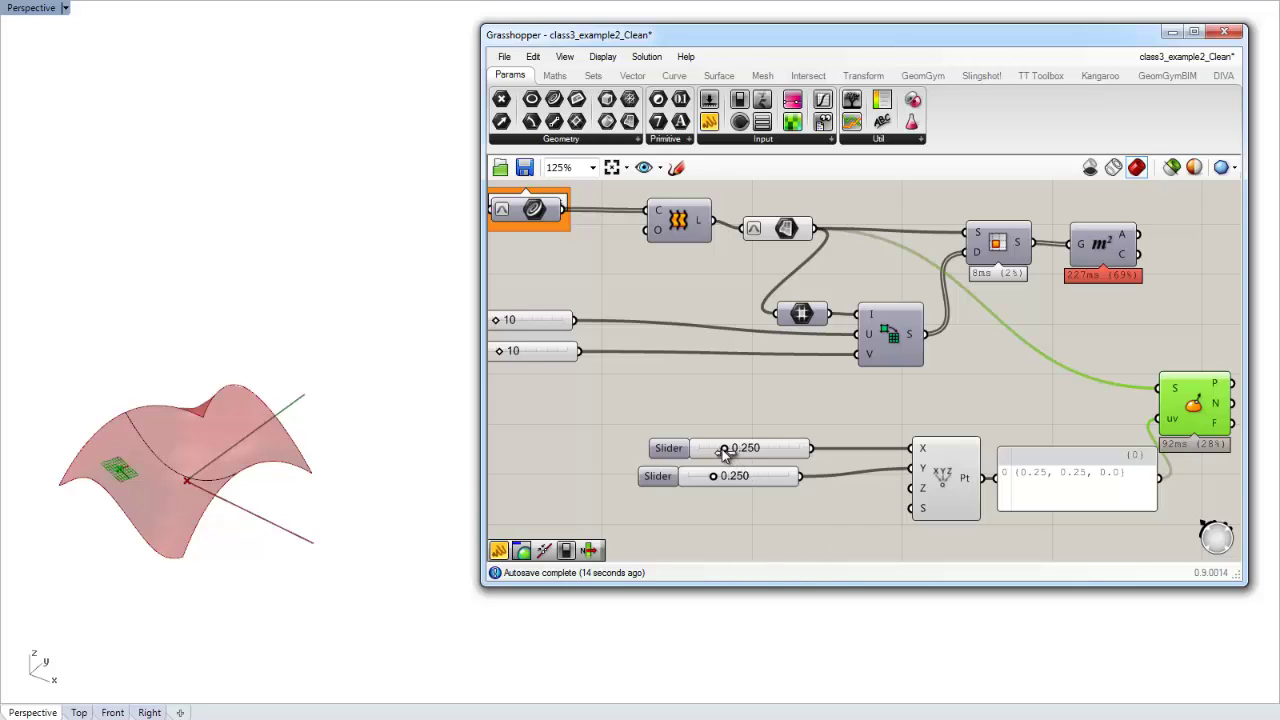
Step: Vary the uv point across the surface with both sliders, trying 0.000 and 1.000, and finish at X 0.504 and Y 0.584
drag(725, 451, 784, 478)
drag(678, 476, 844, 483)
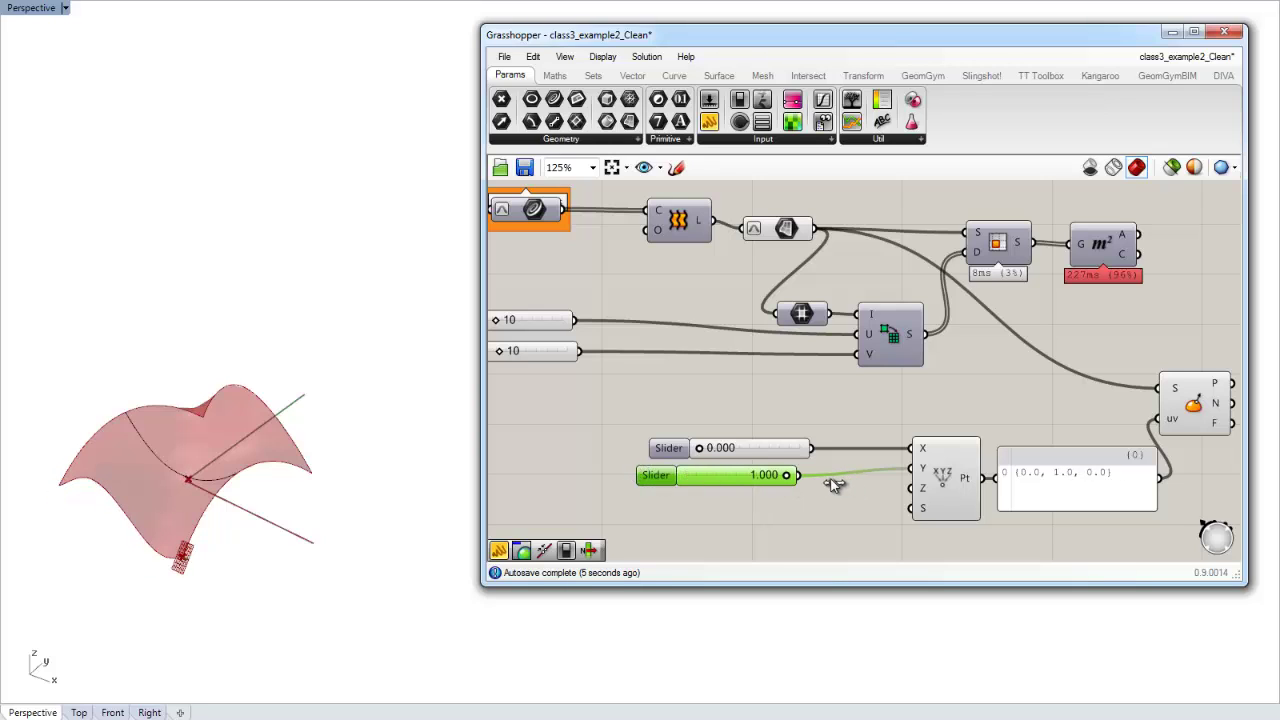
drag(712, 450, 744, 488)
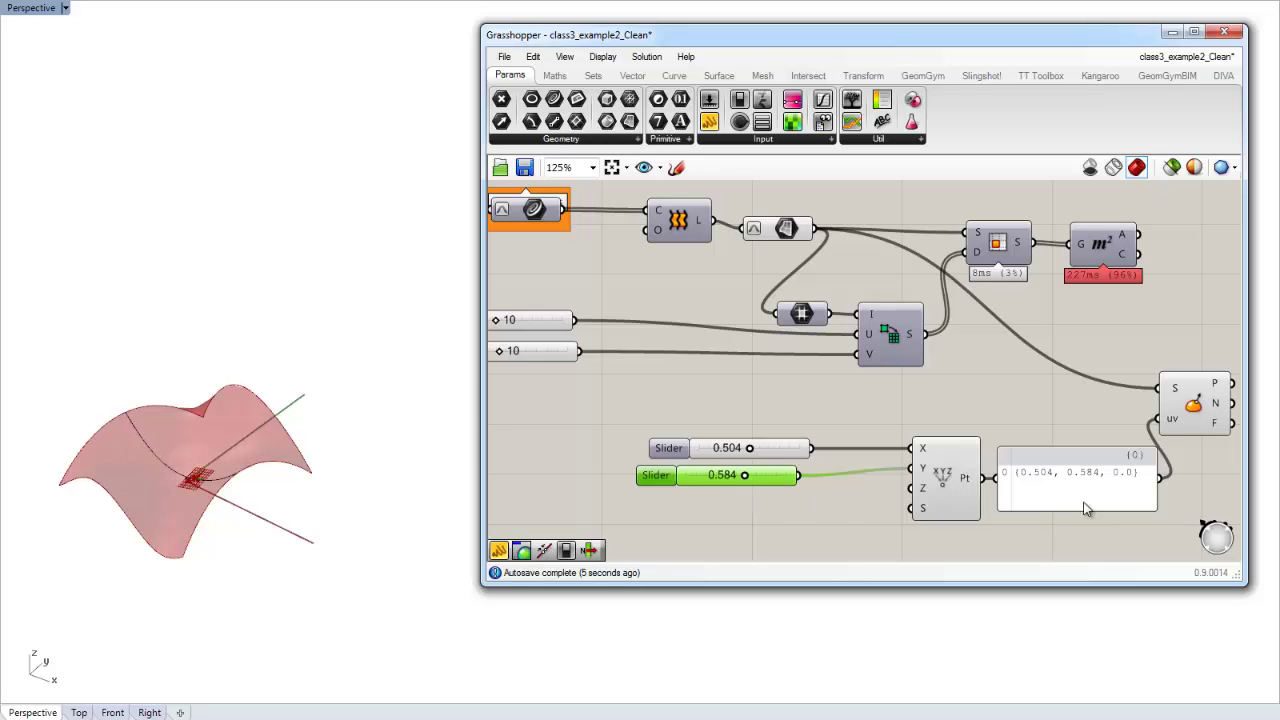
Step: Rearrange Evaluate Surface, Construct Point and the point panel so they are spaced neatly along their wires
drag(1176, 432, 1178, 422)
click(1127, 420)
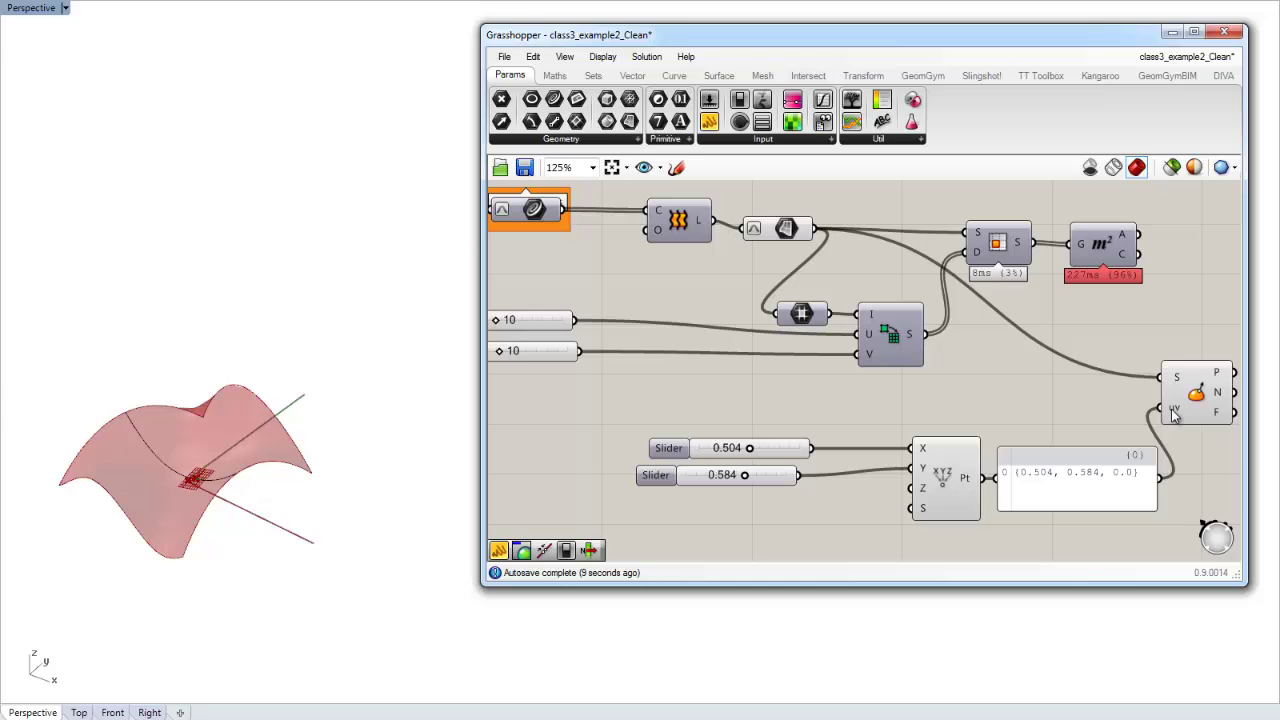
drag(952, 465, 906, 456)
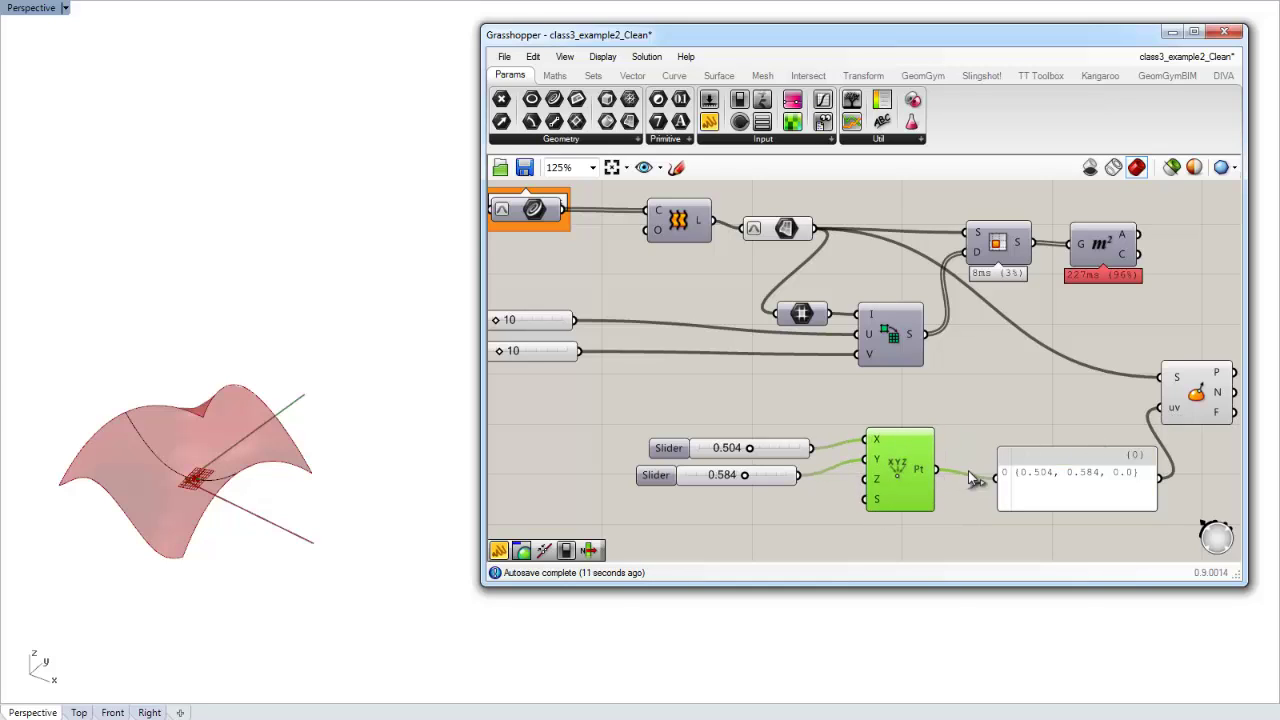
drag(1057, 483, 1035, 478)
click(1044, 414)
right_drag(1044, 414, 958, 409)
click(941, 463)
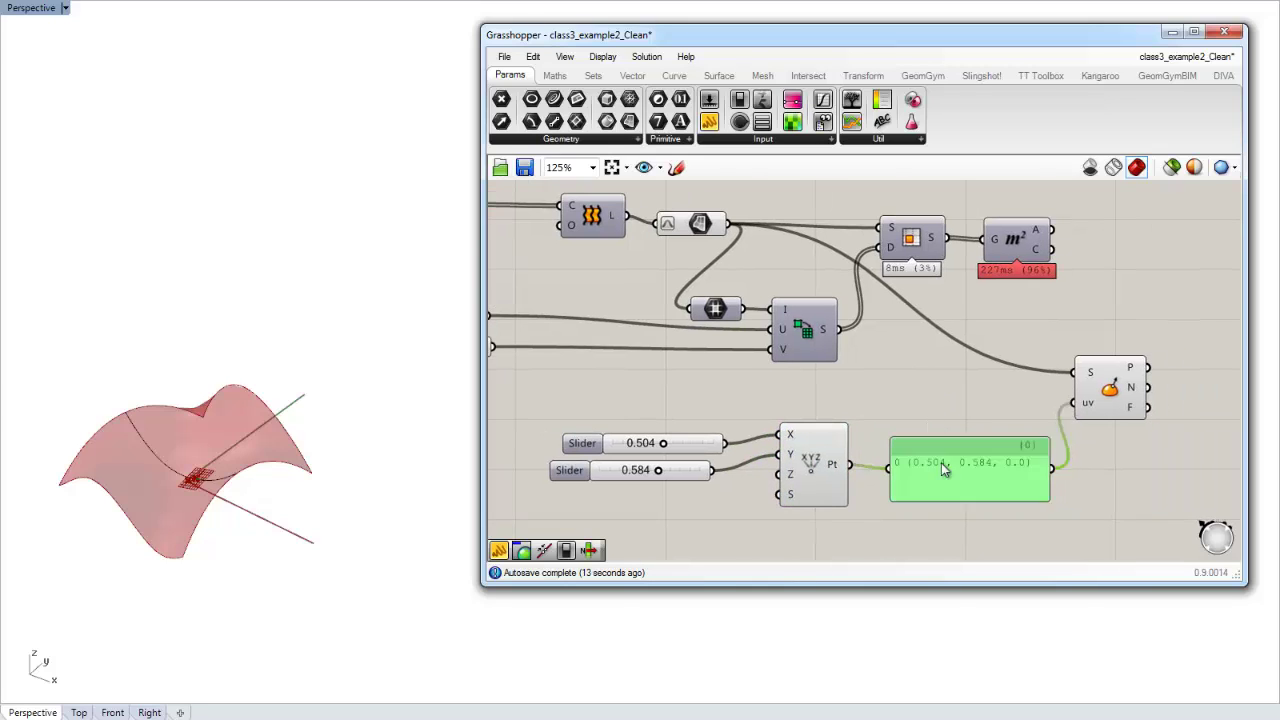
drag(941, 463, 924, 462)
click(924, 404)
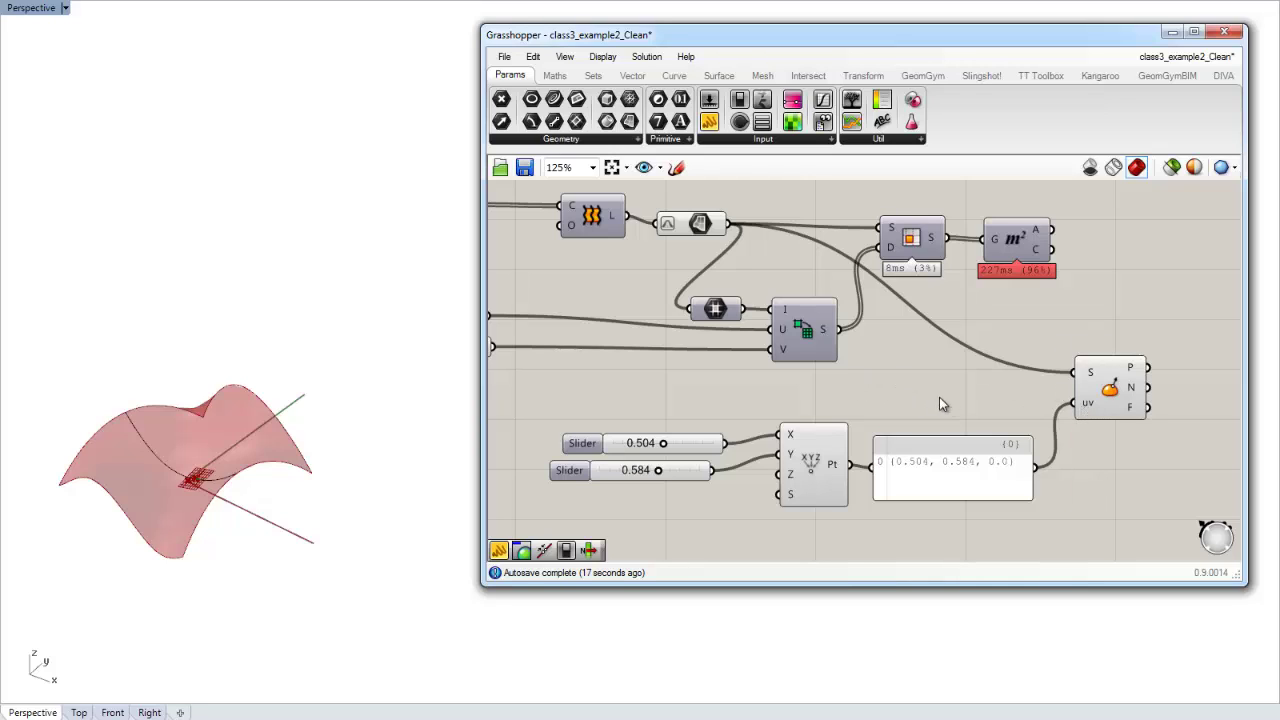
click(786, 453)
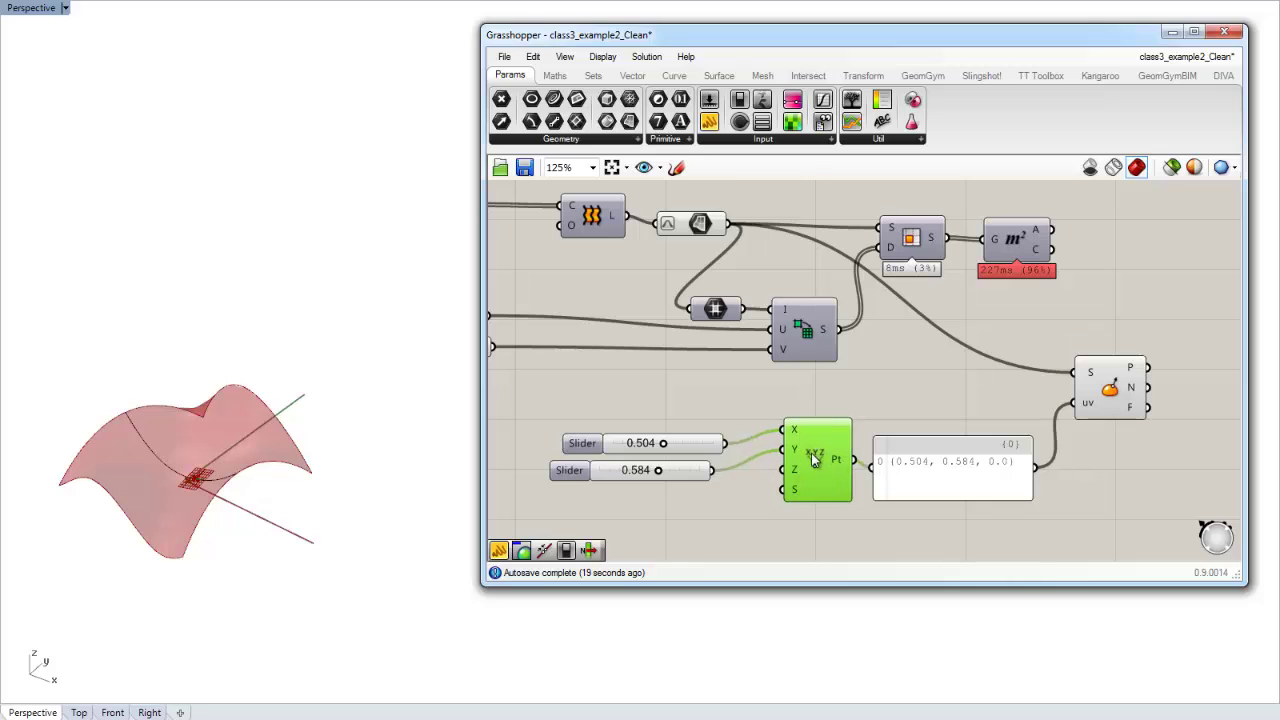
Step: Add a second Panel above the point panel and enter 0.5,0.5,0 as its content
scroll(925, 480, up, 2)
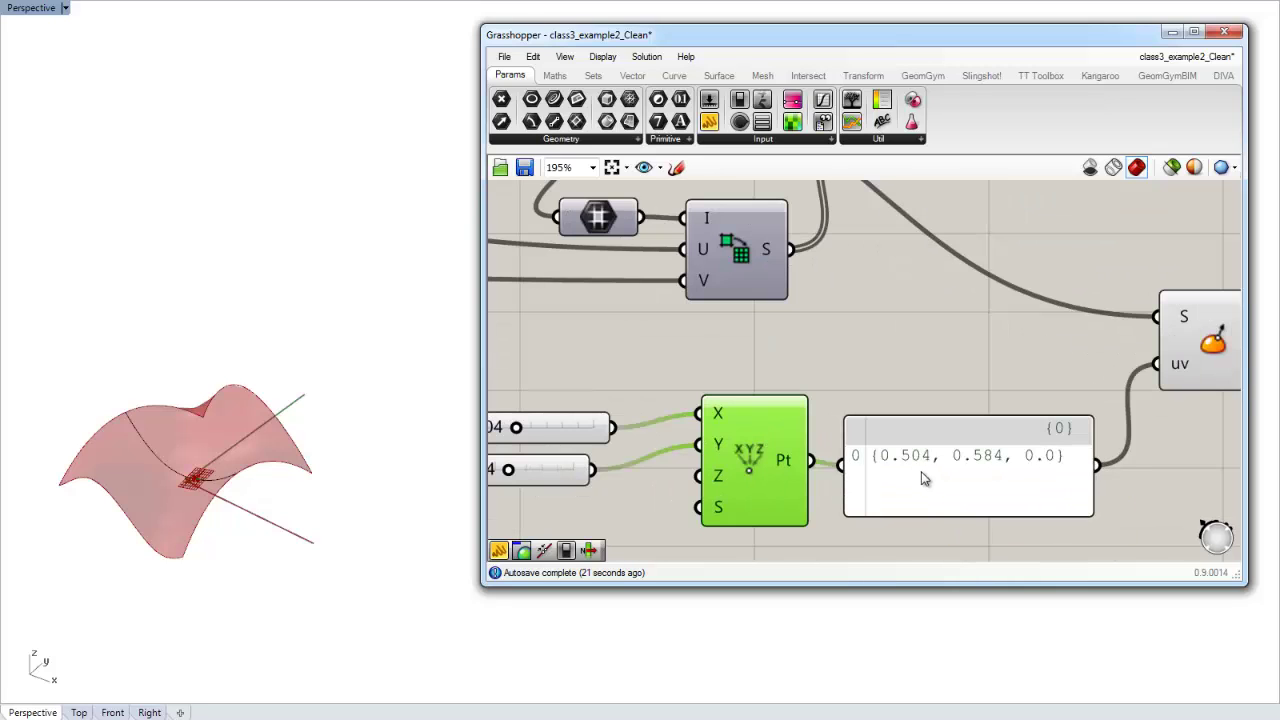
scroll(915, 465, down, 1)
drag(709, 121, 880, 371)
double_click(880, 371)
text(0.5,0.5,0)
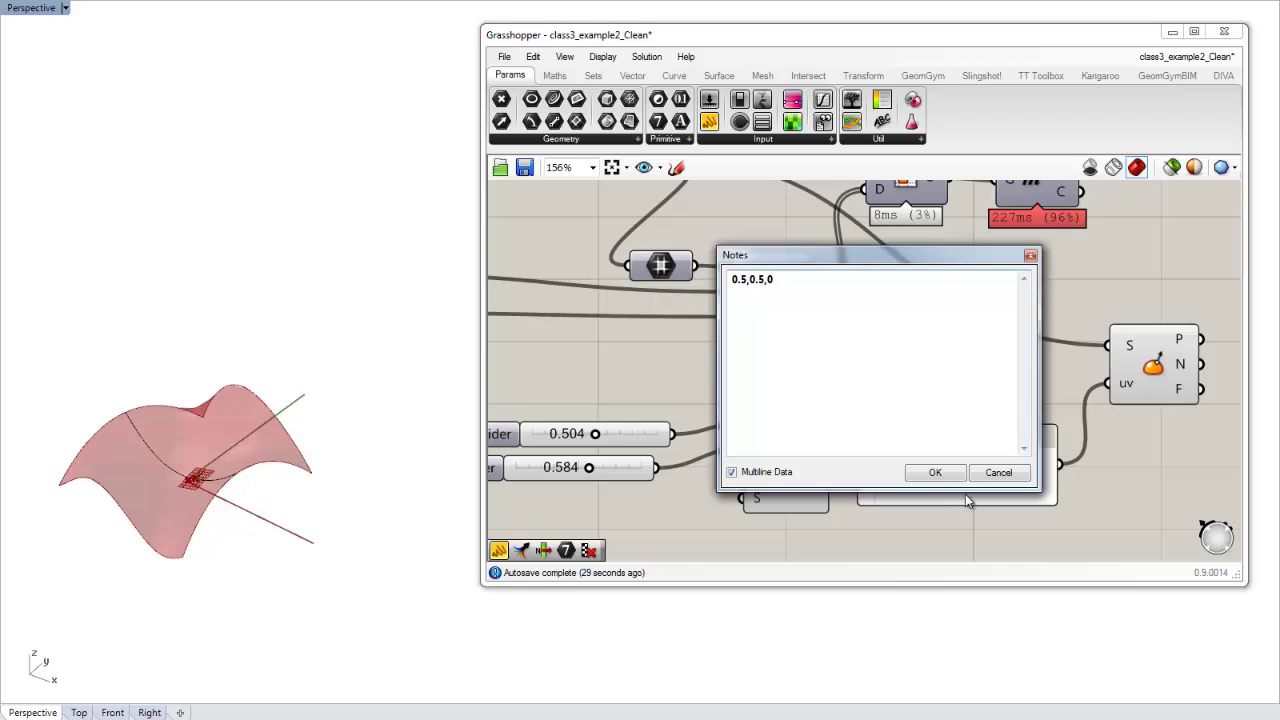
click(932, 472)
scroll(595, 443, up, 2)
scroll(595, 443, down, 2)
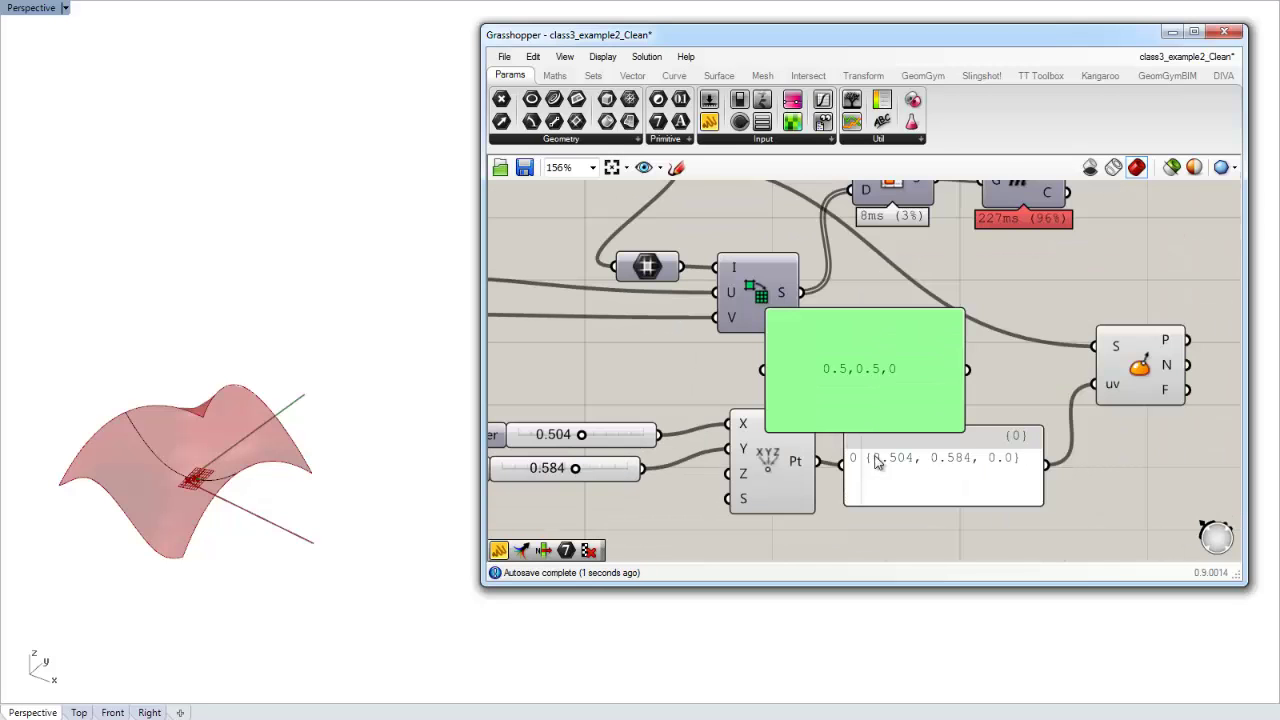
Step: Shrink the 0.5,0.5,0 panel, place it beside Evaluate Surface, and connect it to uv in place of the point panel
drag(944, 422, 1040, 396)
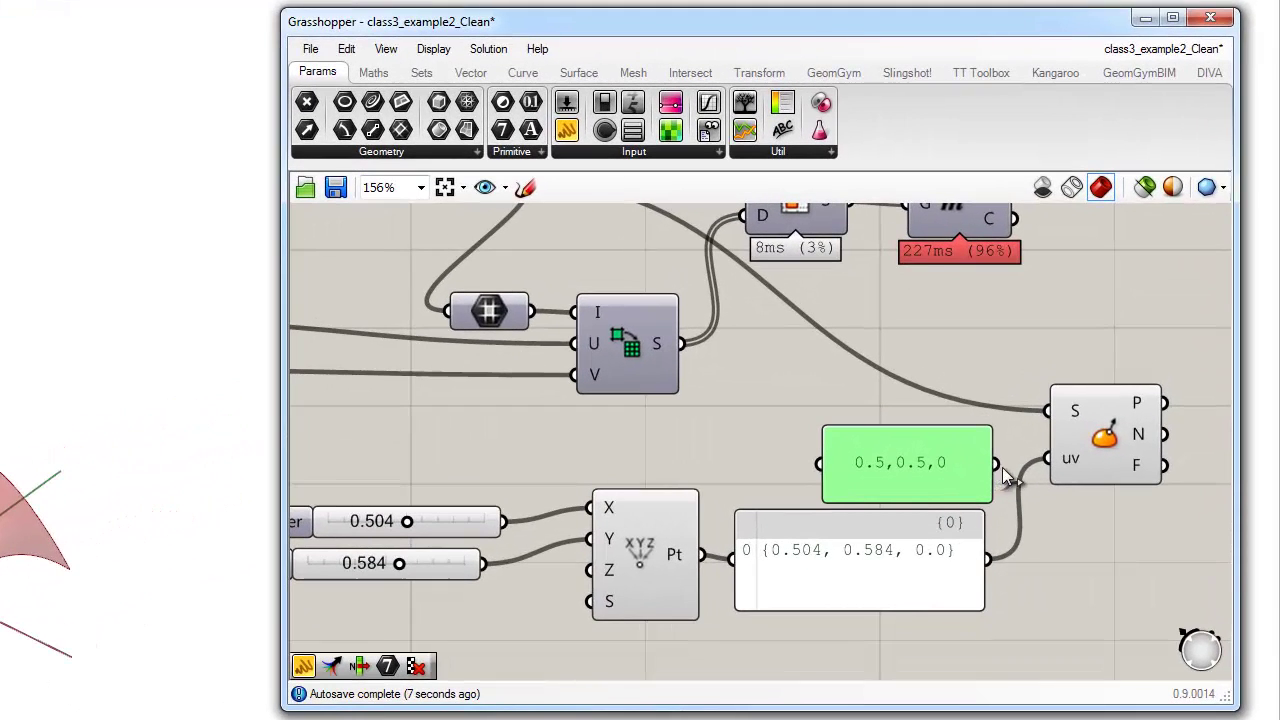
drag(1007, 449, 1056, 443)
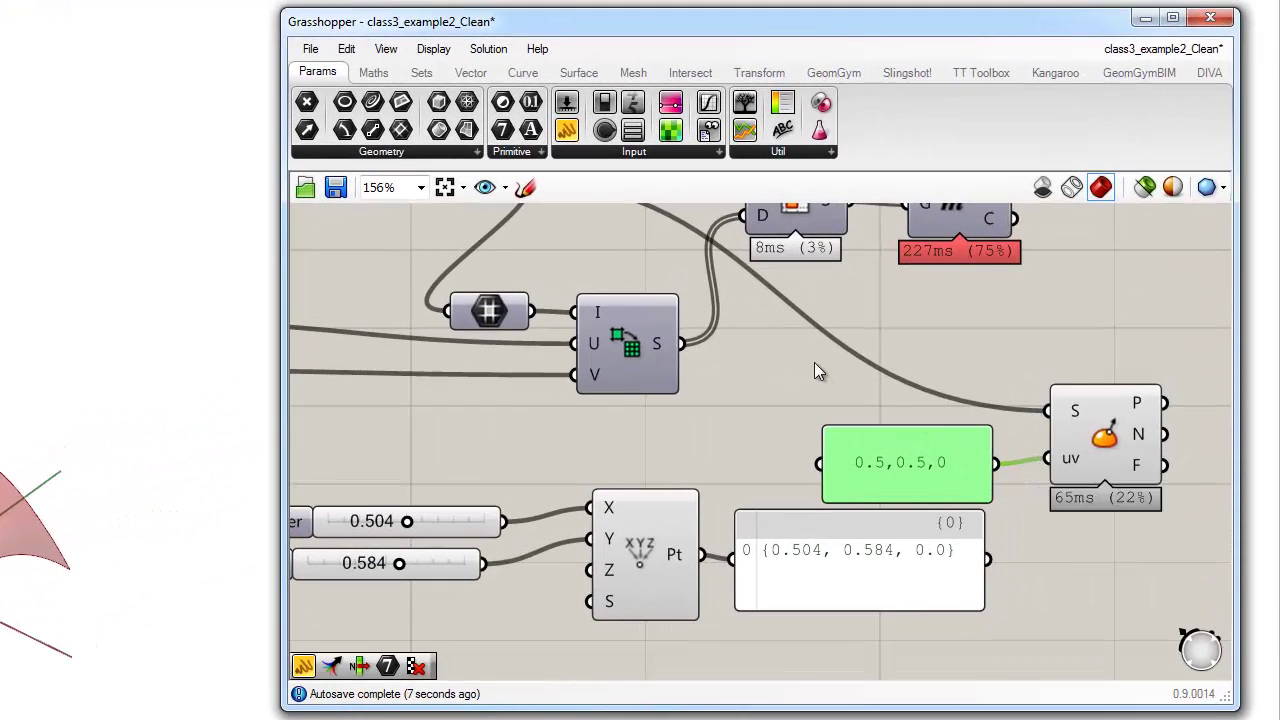
right_drag(833, 352, 831, 402)
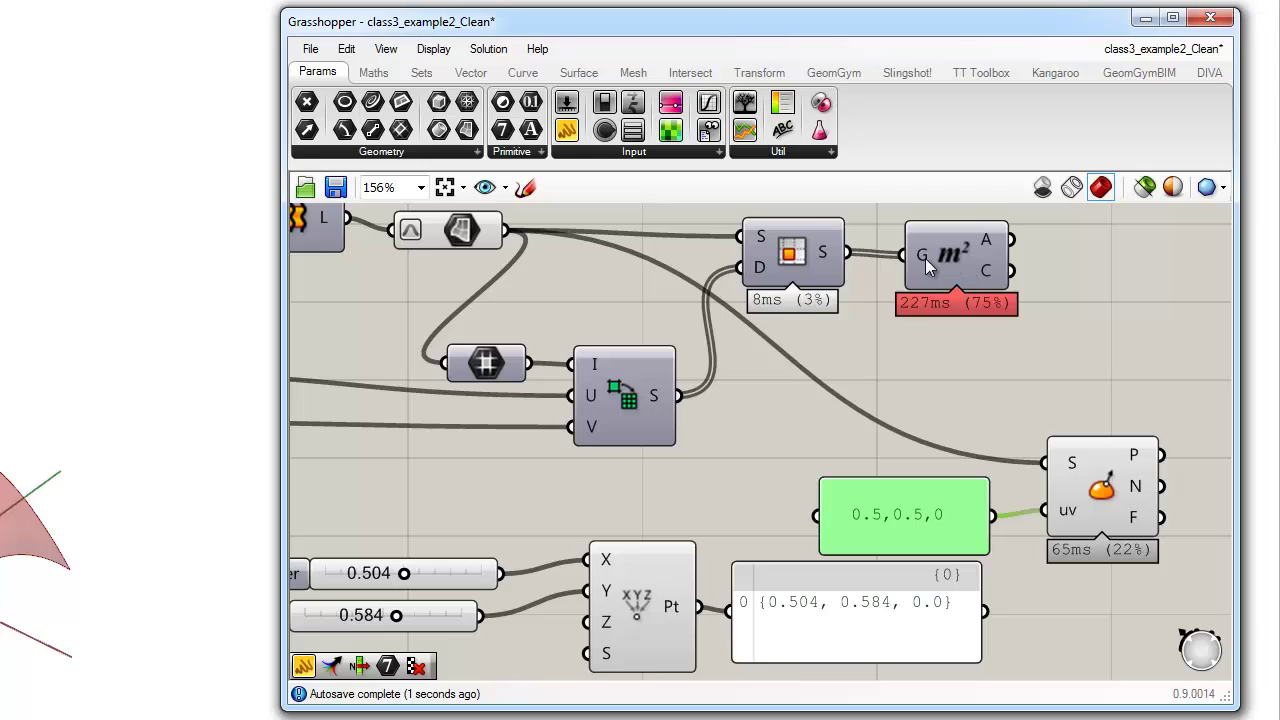
Step: Connect the subsurfaces to the S input of Evaluate Surface in place of the whole lofted surface, and inspect the preview
drag(855, 253, 1046, 462)
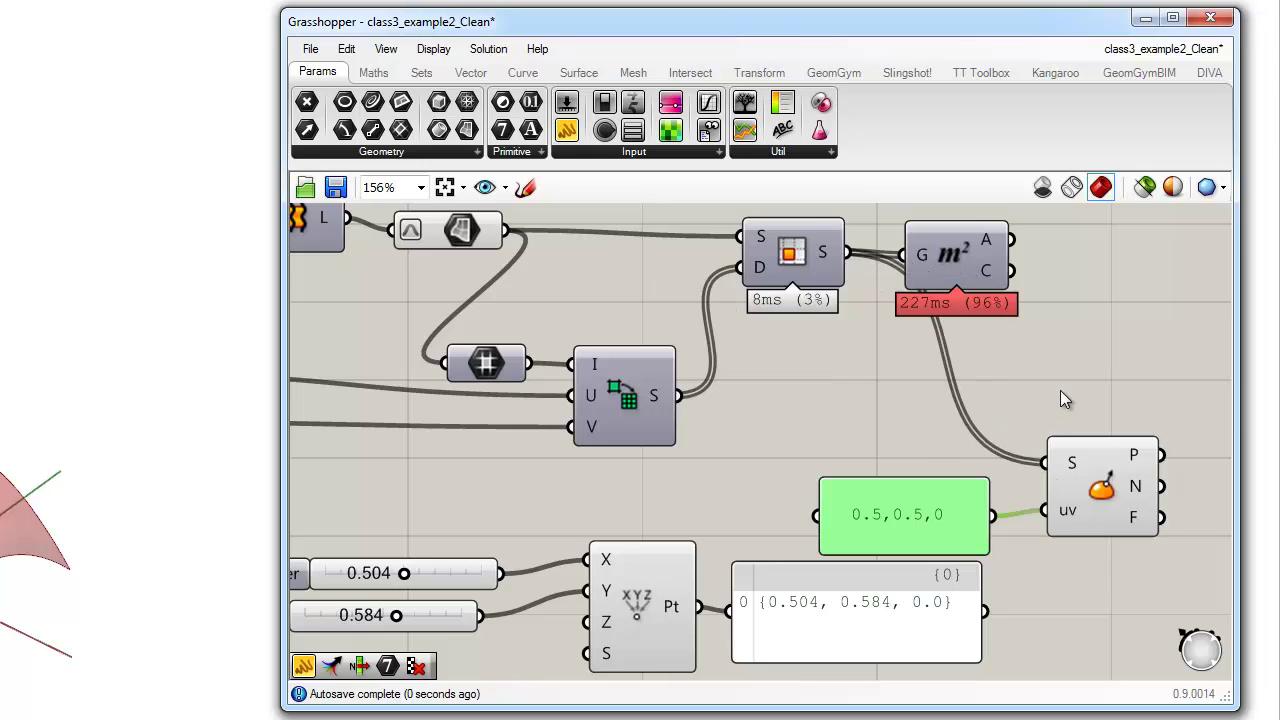
click(1062, 393)
click(1106, 480)
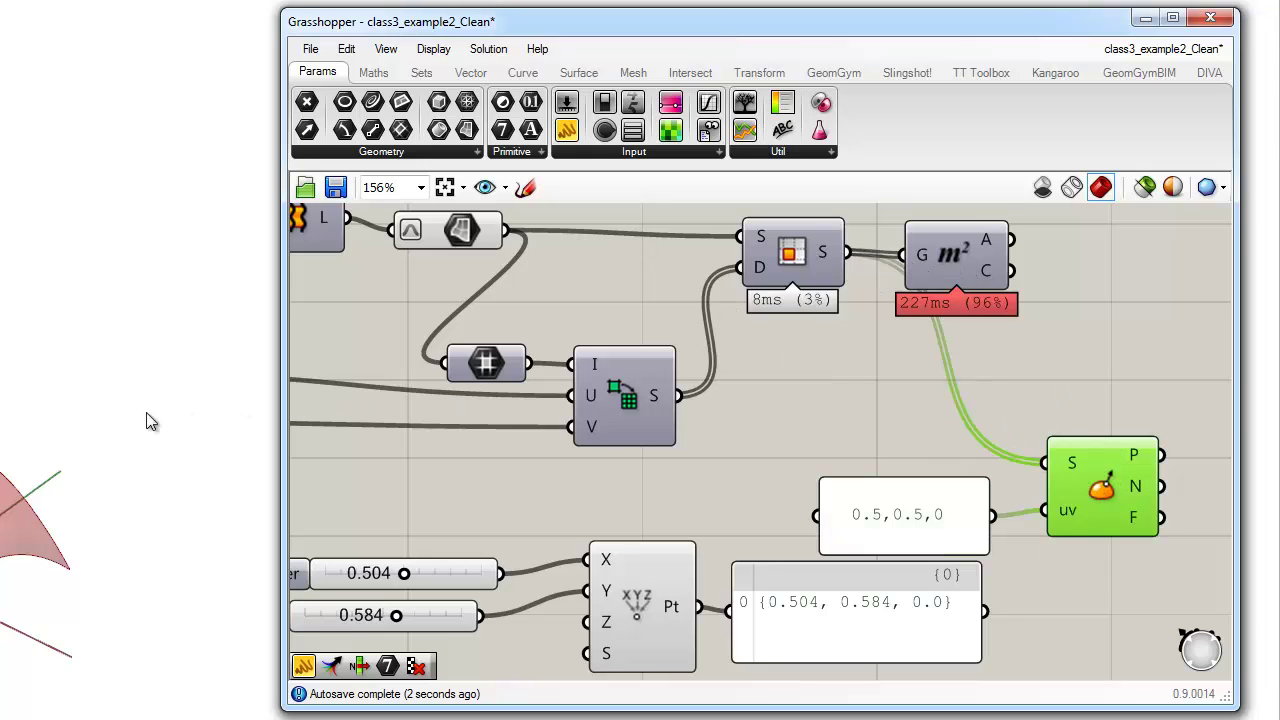
click(768, 348)
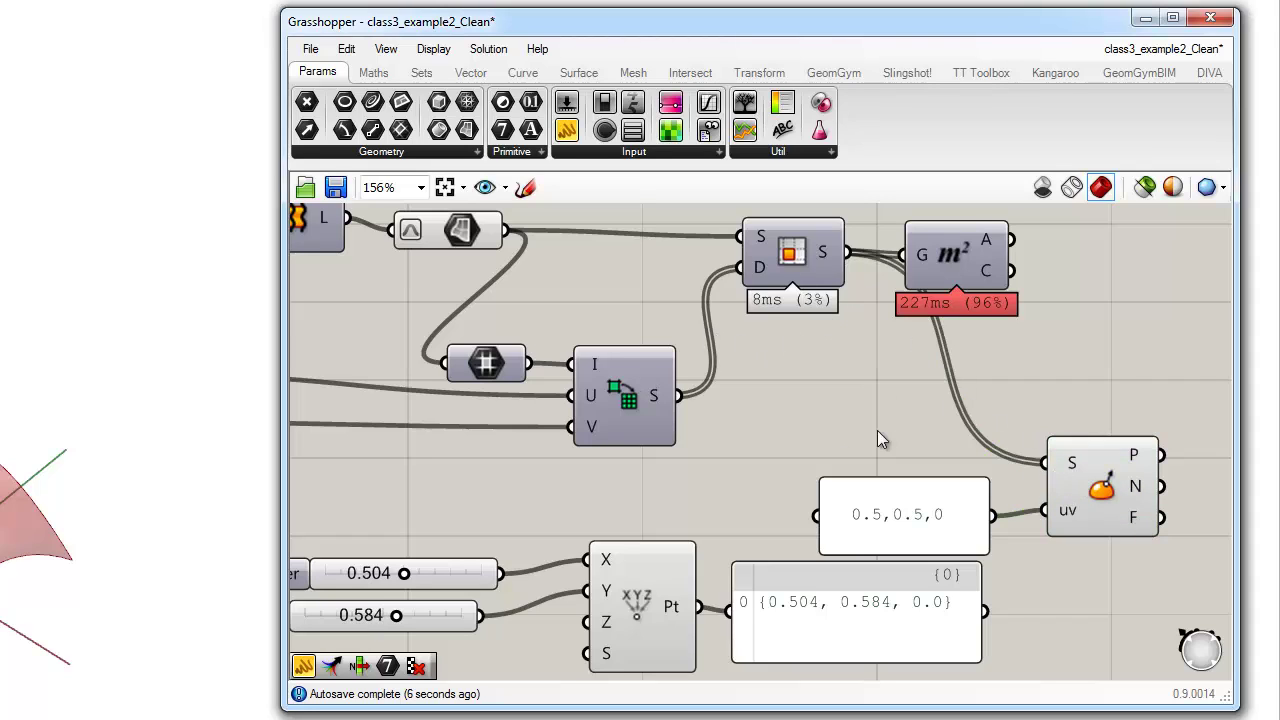
click(947, 514)
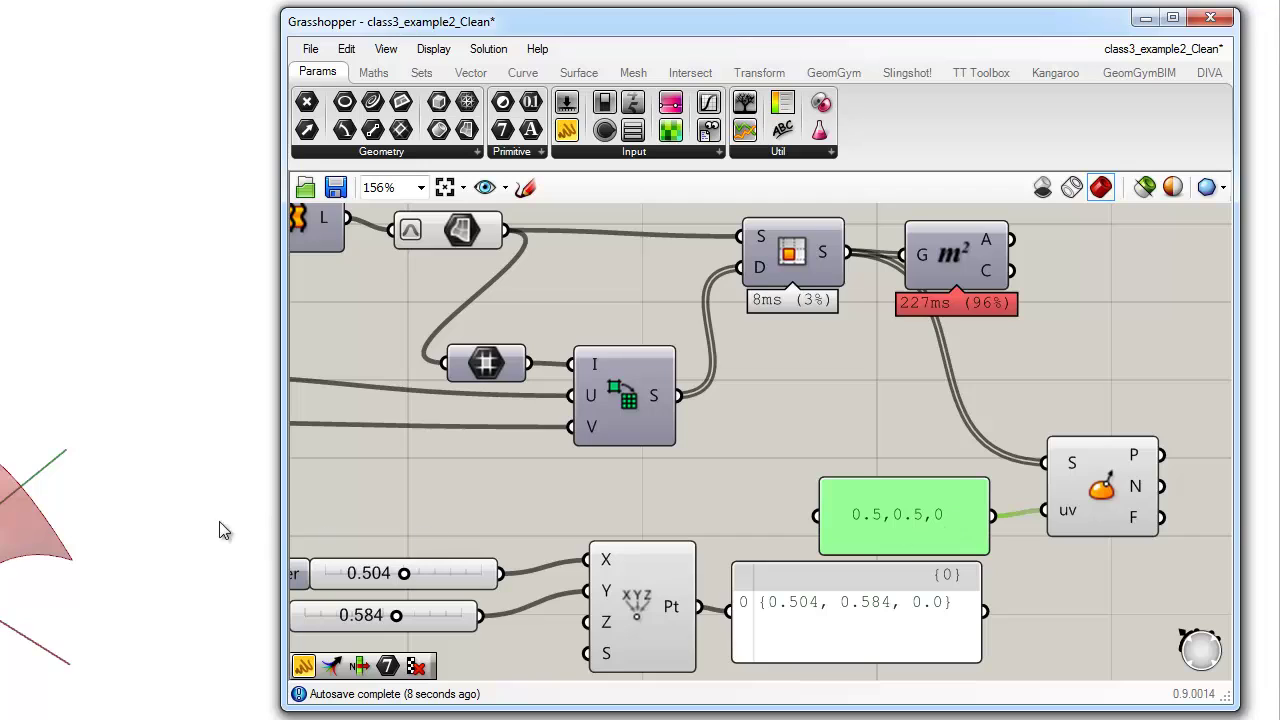
right_drag(5, 520, 0, 520)
scroll(0, 520, up, 12)
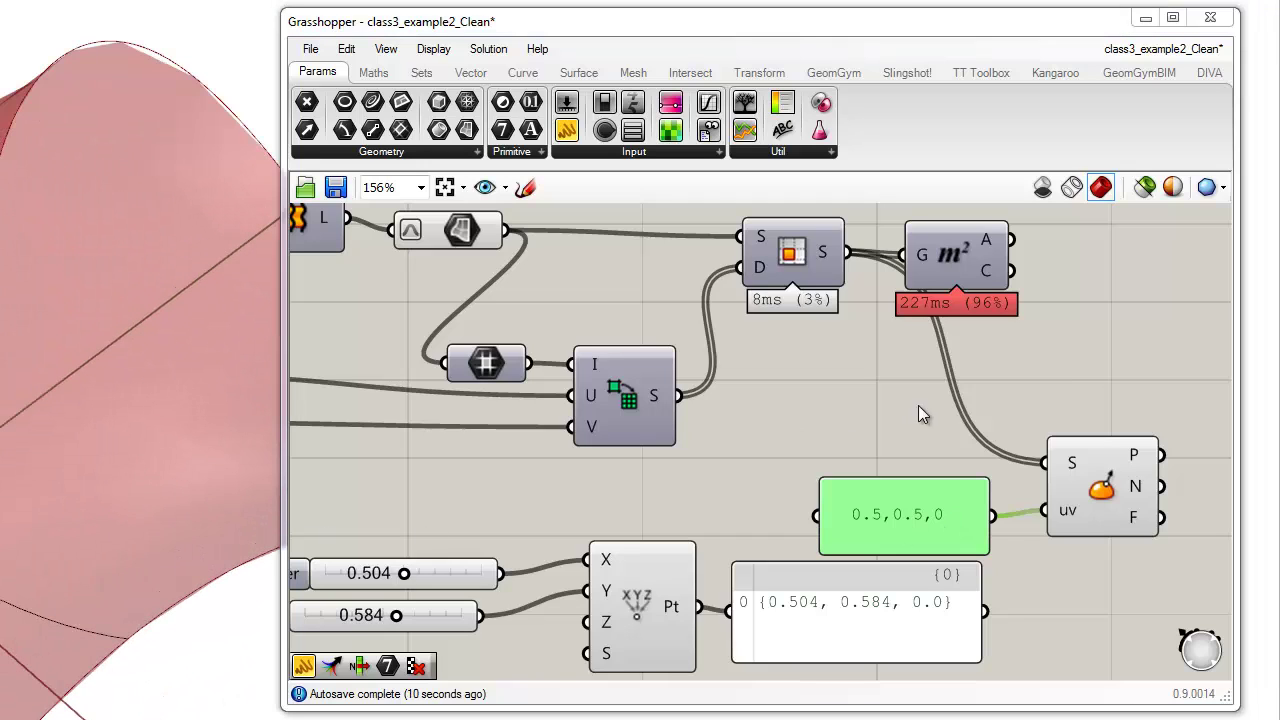
Step: Try reparameterizing the subsurface output and inspect the evaluated points and frames across the roof
click(918, 405)
right_click(824, 254)
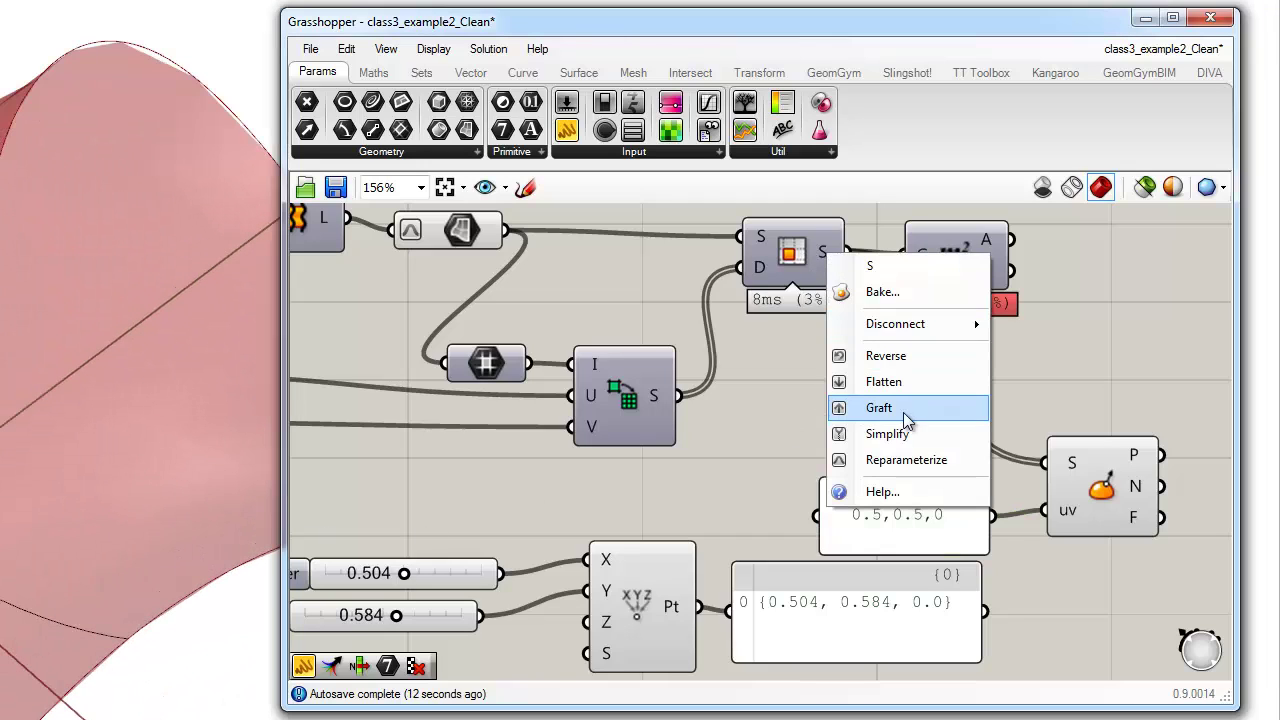
click(916, 459)
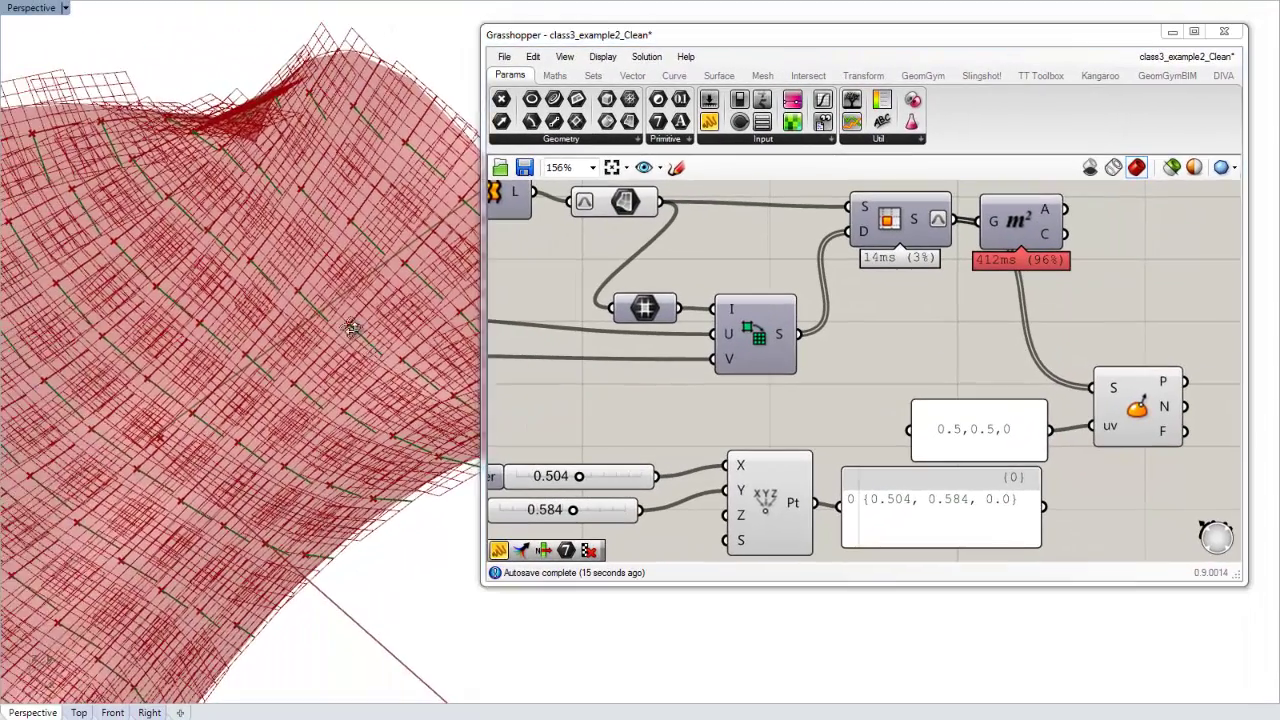
right_drag(251, 355, 169, 363)
scroll(210, 351, down, 4)
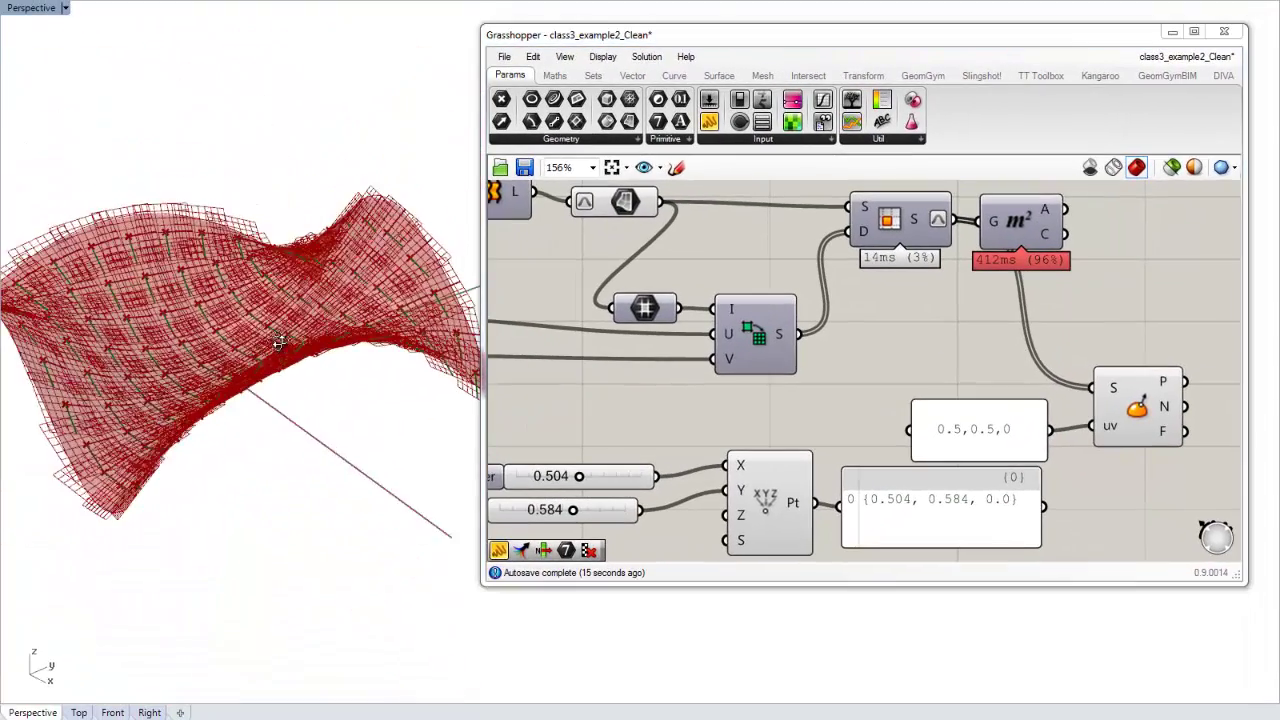
scroll(105, 530, up, 4)
right_drag(178, 502, 272, 495)
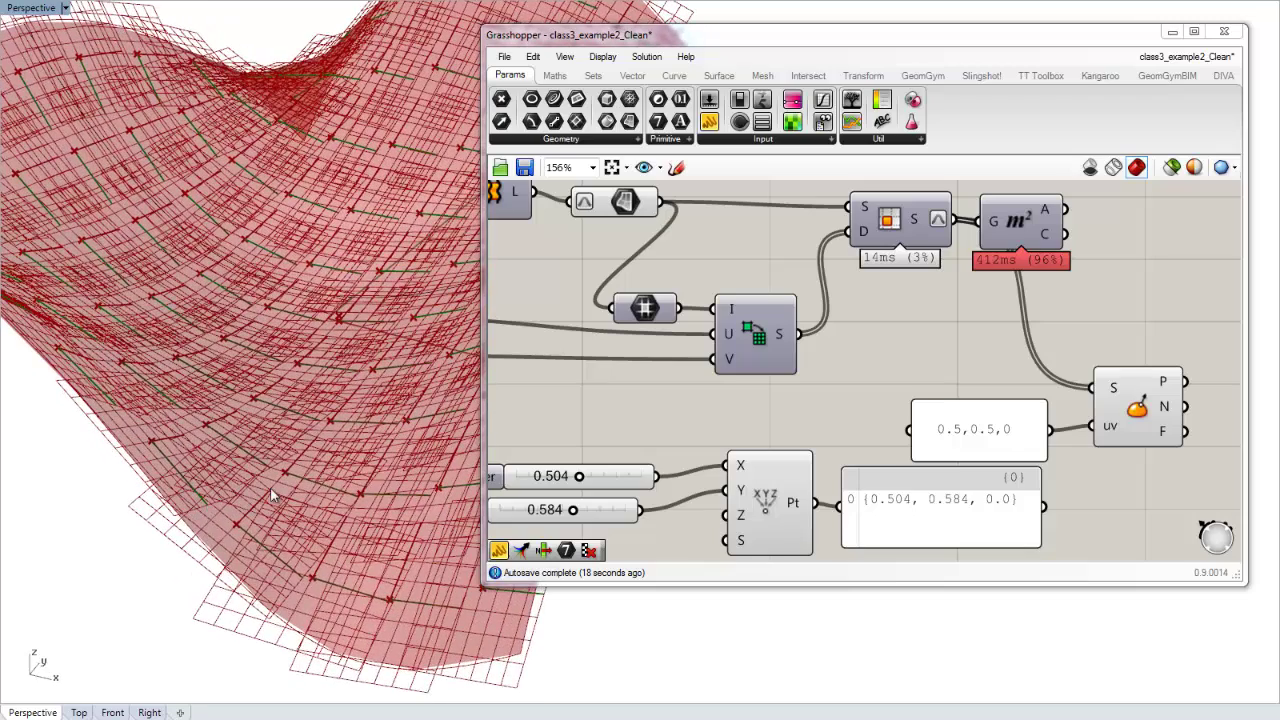
Step: Turn off reparameterization on the subsurface output and delete the 0.5,0.5,0 panel
right_click(916, 218)
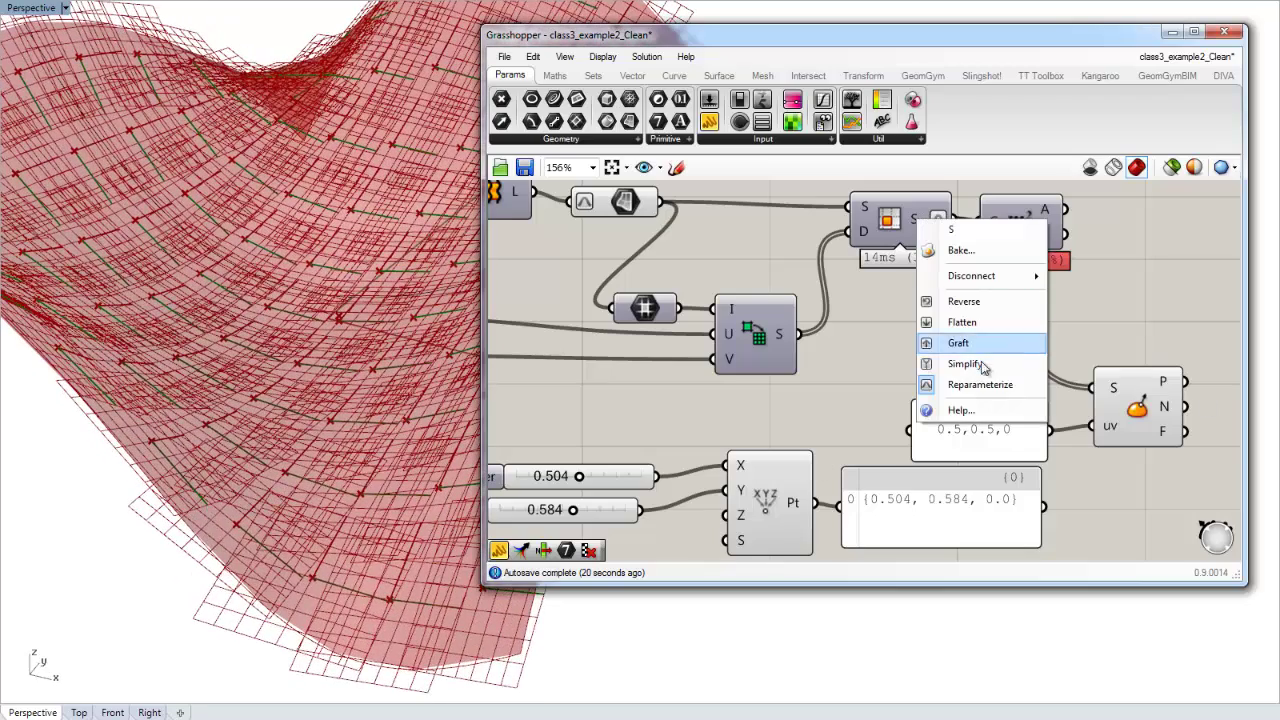
click(970, 381)
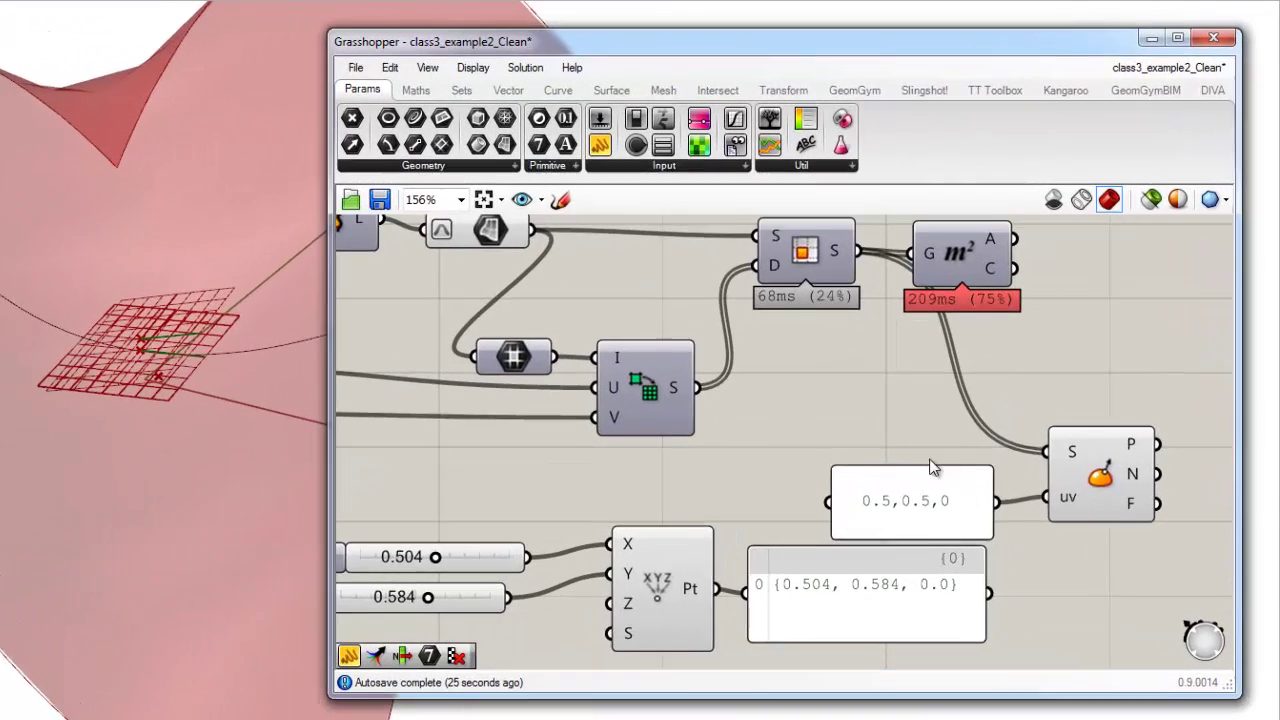
click(990, 415)
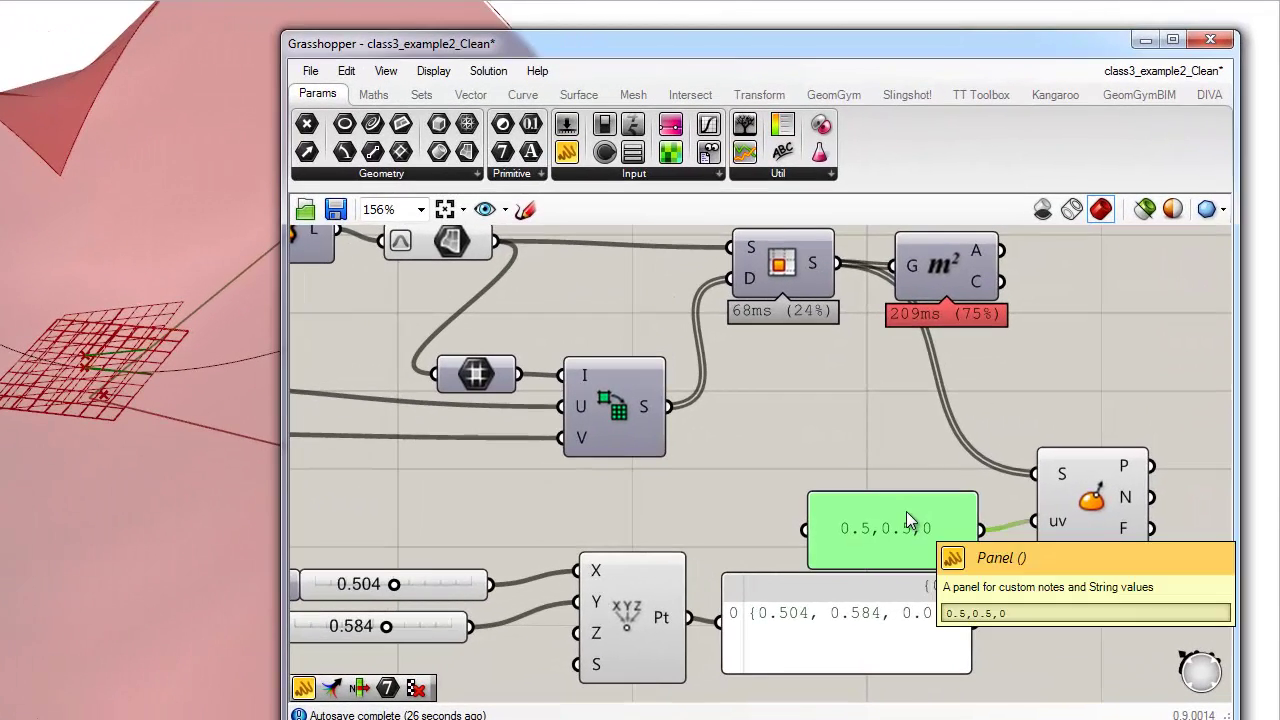
key(Delete)
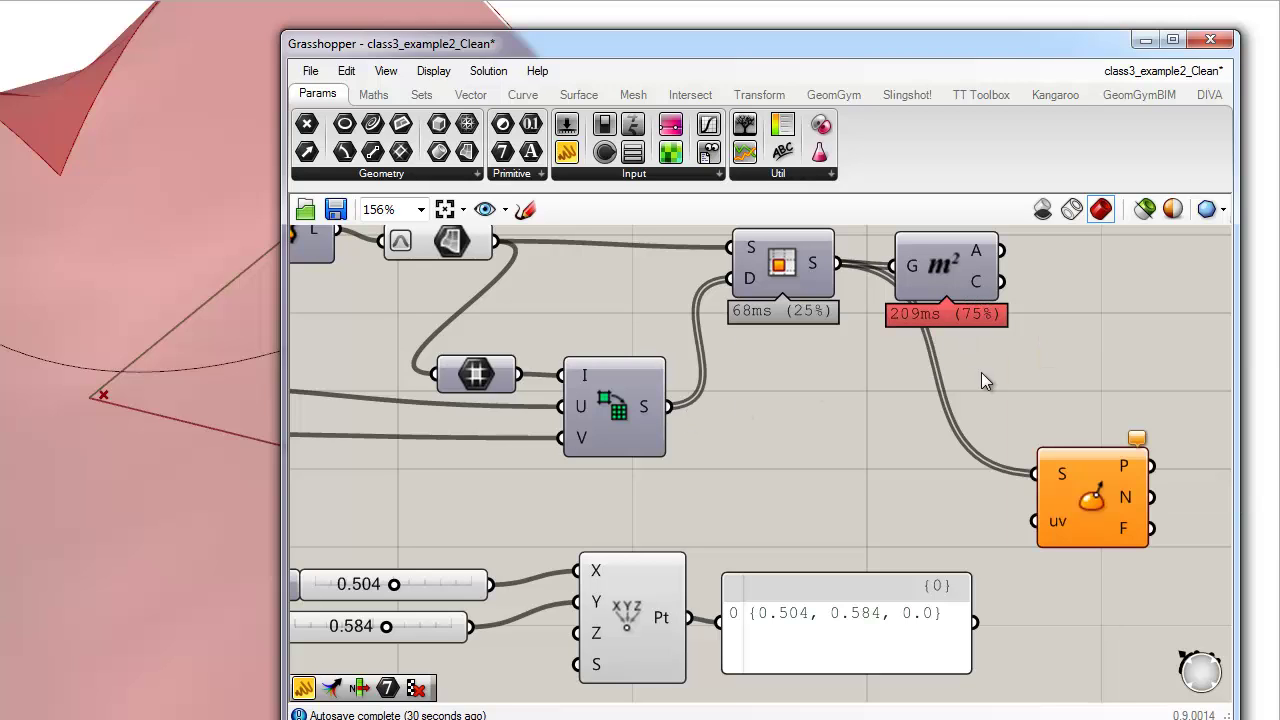
Step: Add a Surface CP component between the Area component and Evaluate Surface, moving Evaluate Surface aside to make room
mouse_move(984, 280)
click(523, 94)
click(578, 94)
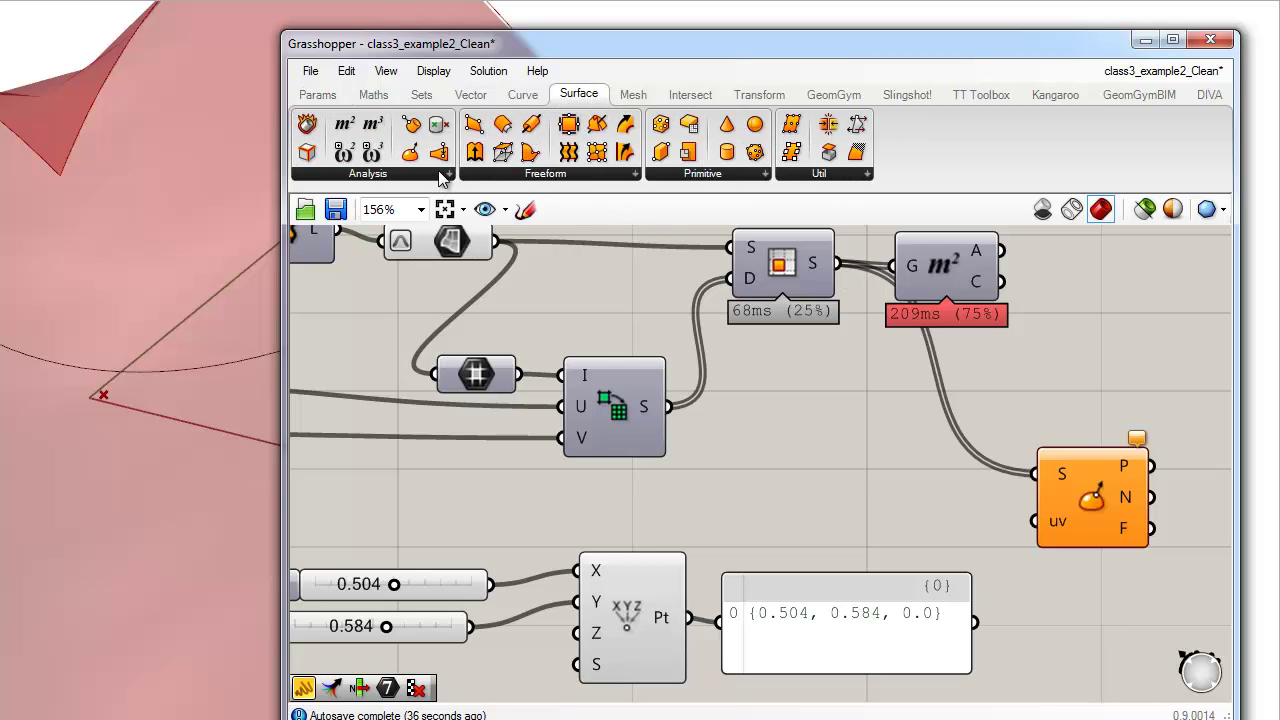
click(437, 175)
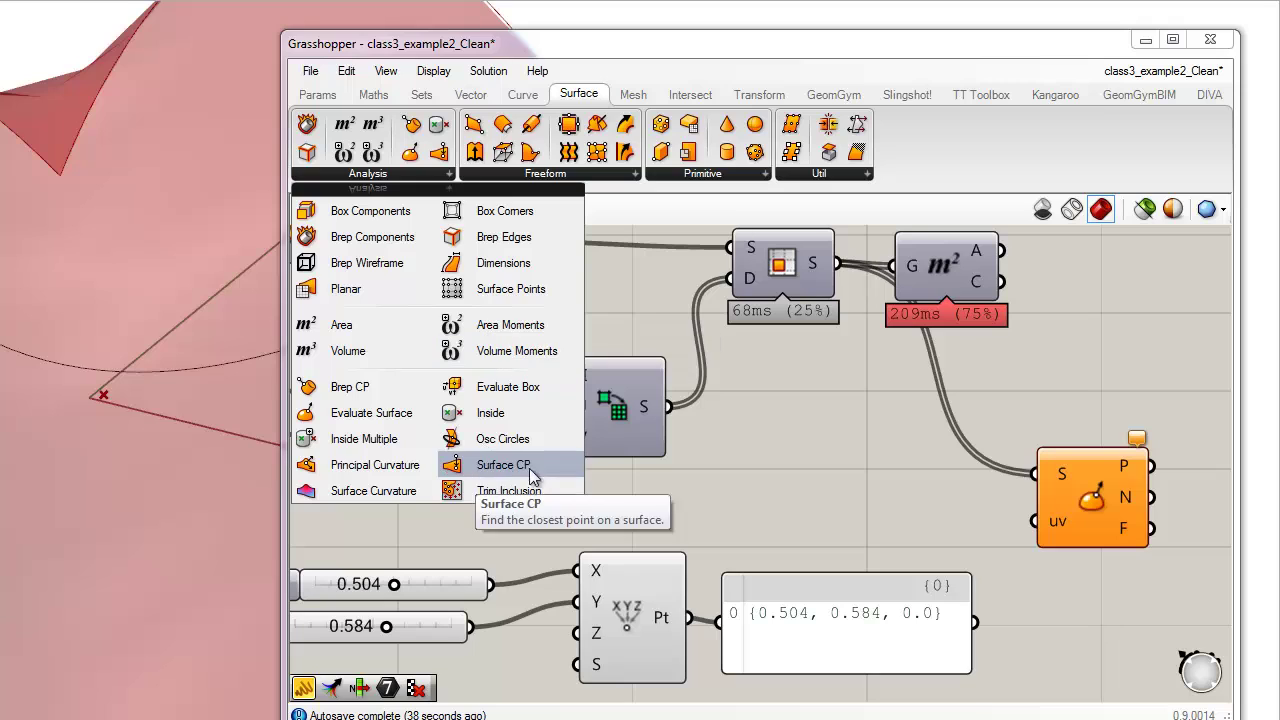
click(492, 474)
click(983, 461)
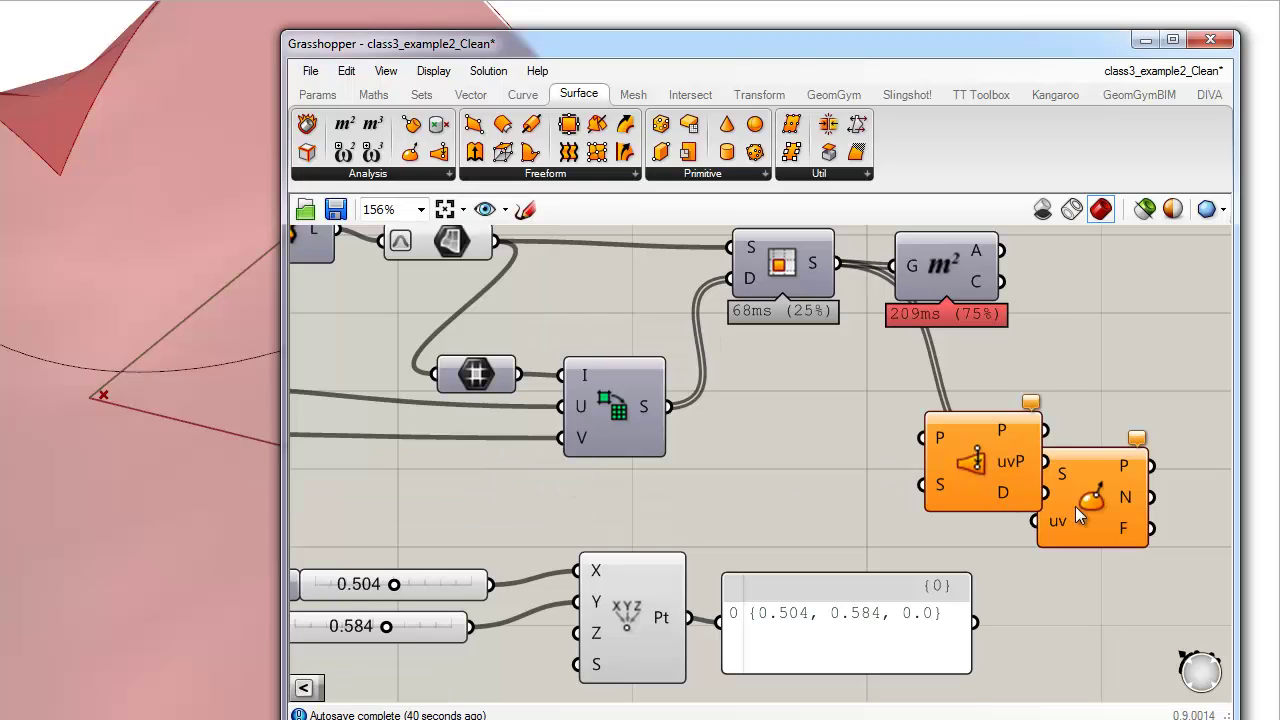
drag(1111, 503, 1231, 499)
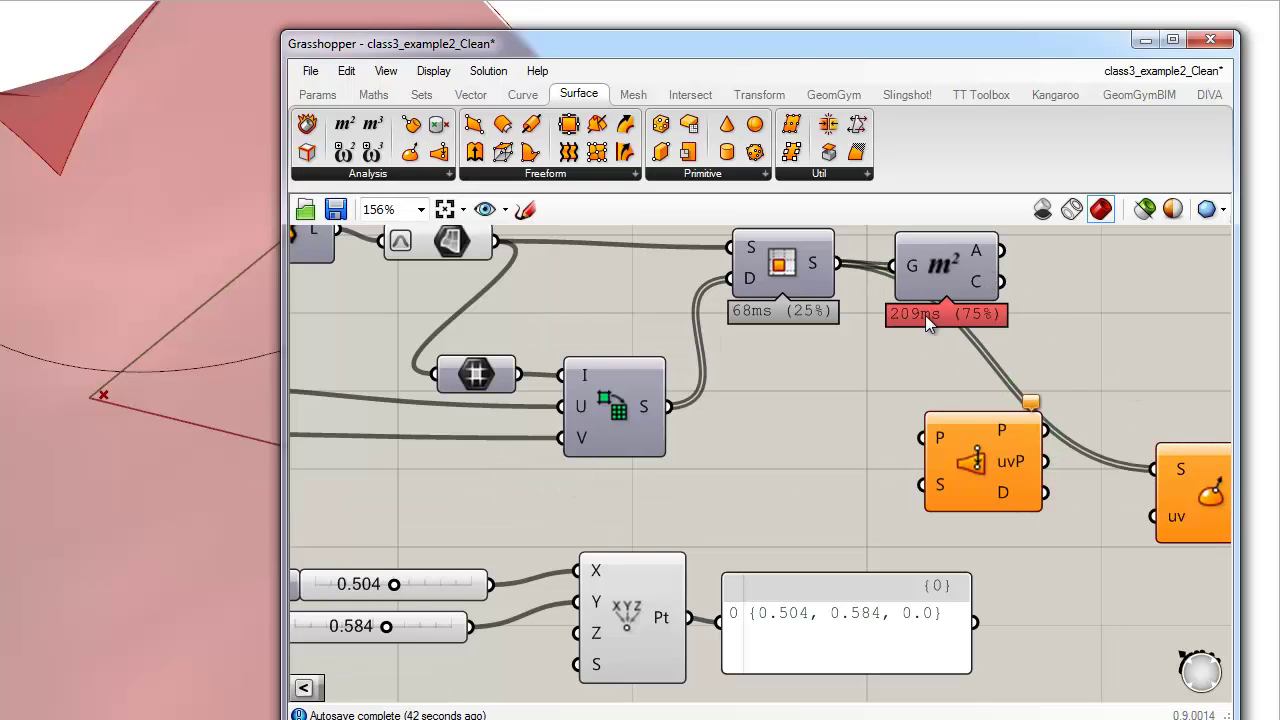
Step: Connect the subsurfaces to Surface CP's S input and the area centroids to its P input, and inspect the resulting points
drag(850, 400, 922, 485)
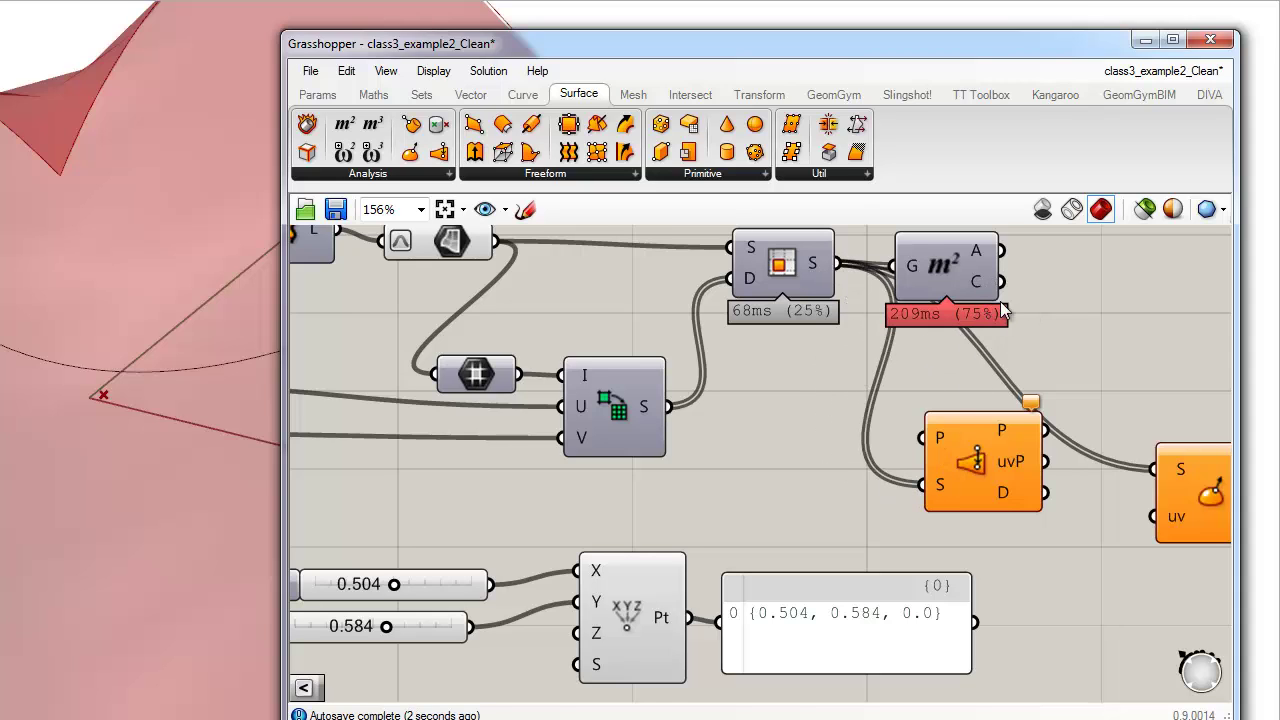
drag(1000, 282, 922, 437)
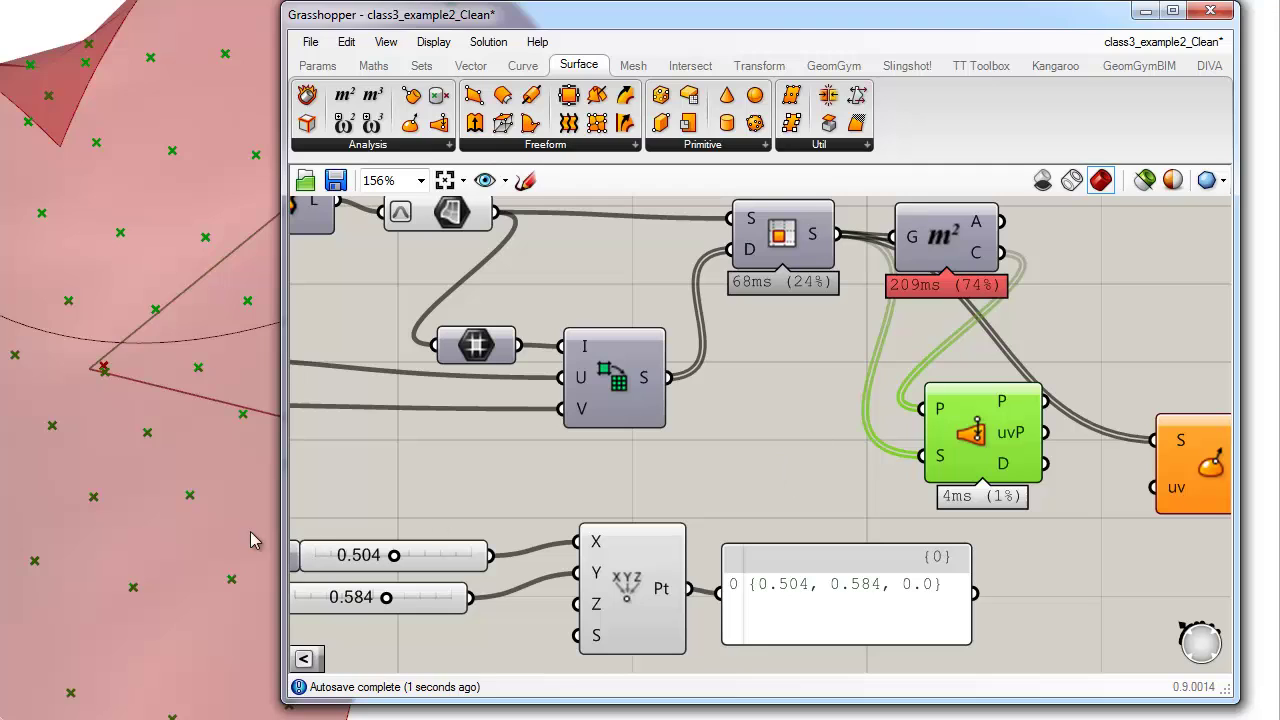
right_drag(250, 531, 9, 565)
scroll(115, 466, up, 5)
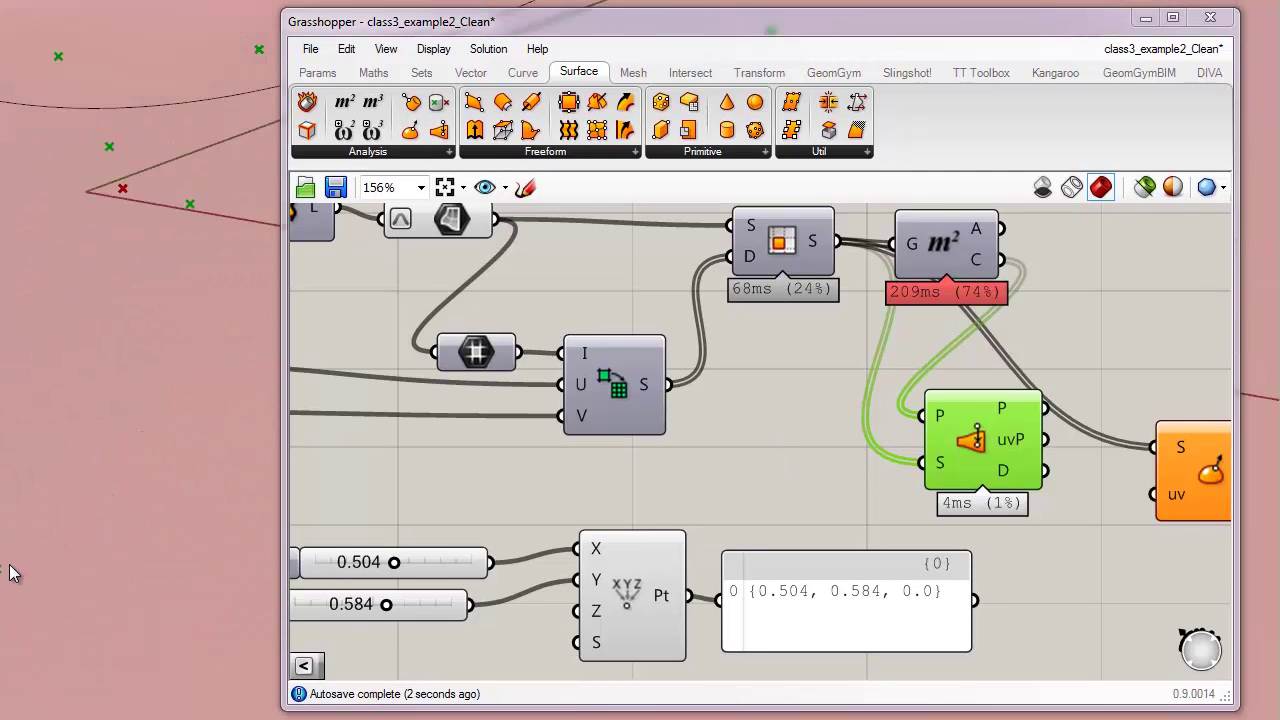
scroll(9, 573, down, 6)
Step: Reposition Surface CP and Evaluate Surface next to each other and connect the uvP output to the uv input
click(886, 477)
right_drag(889, 476, 775, 501)
drag(904, 436, 922, 403)
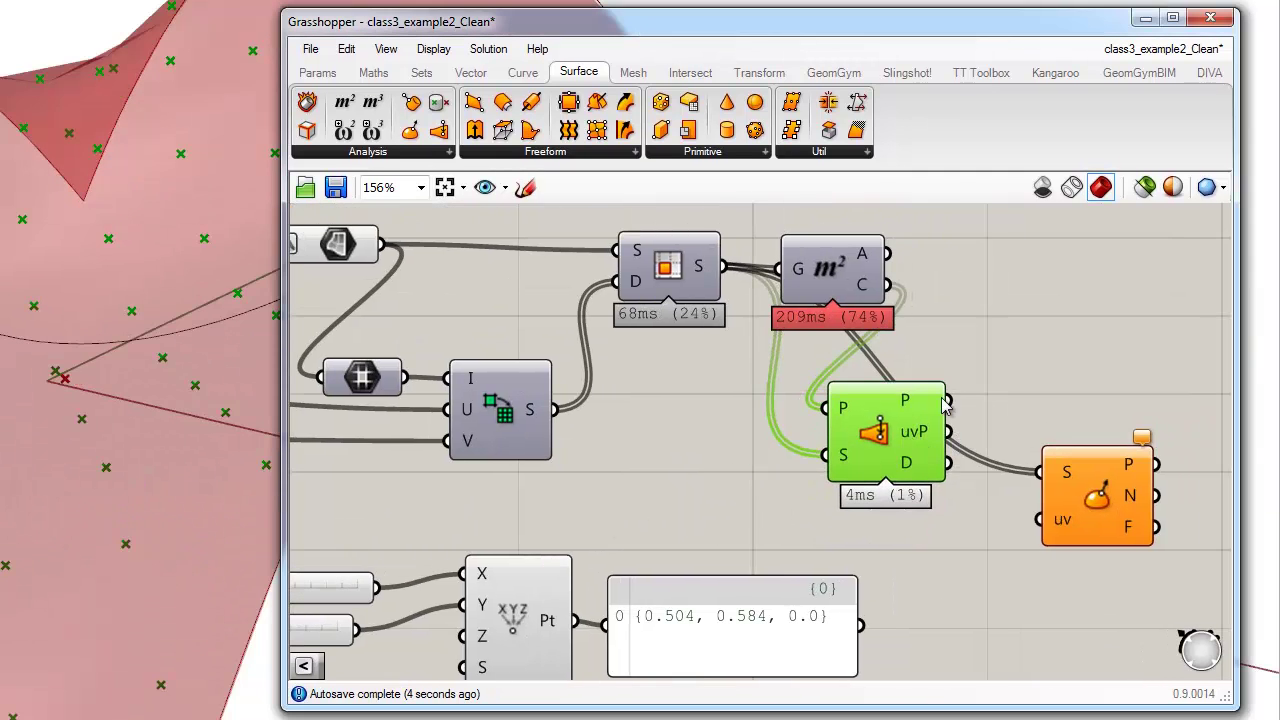
mouse_move(918, 437)
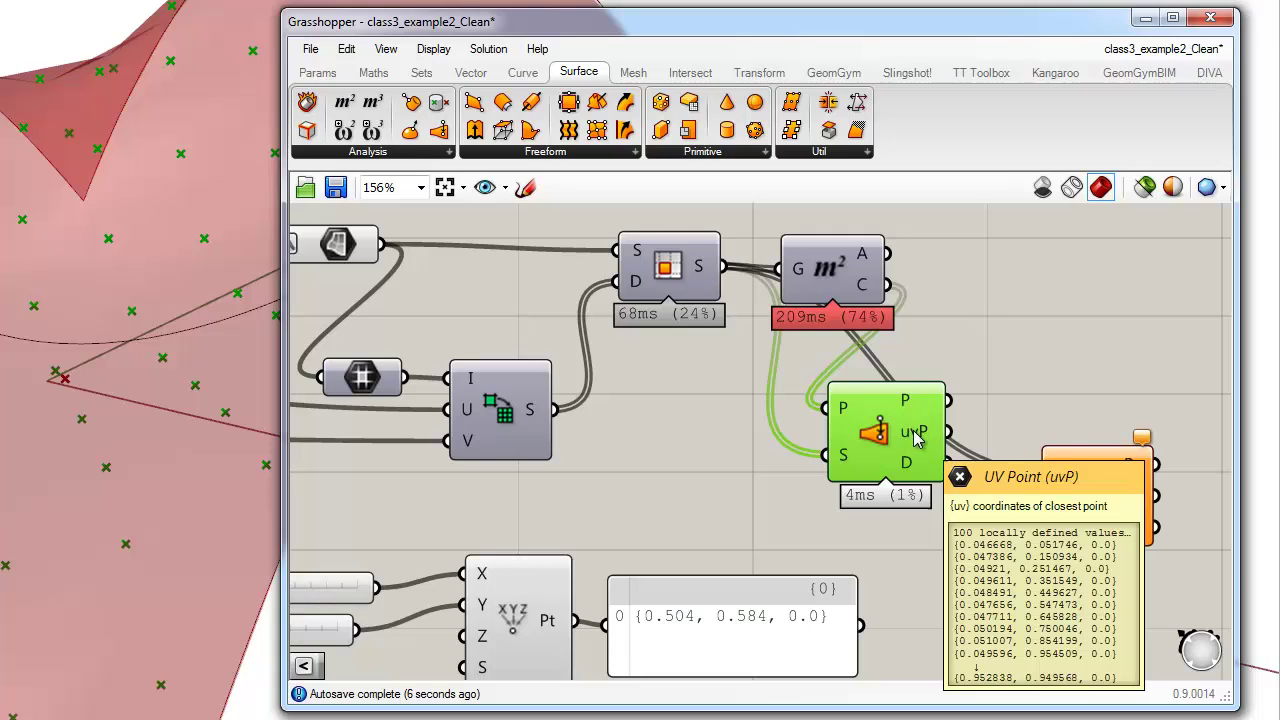
drag(1089, 502, 1097, 396)
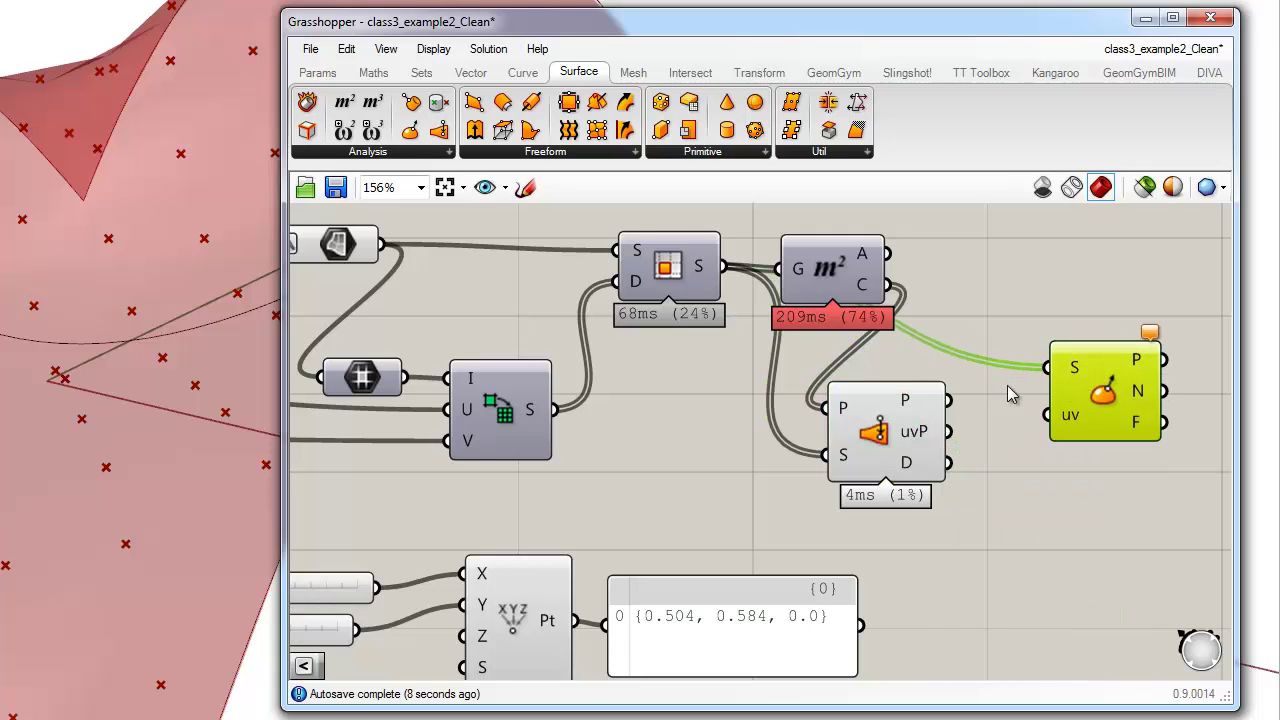
drag(949, 430, 1047, 415)
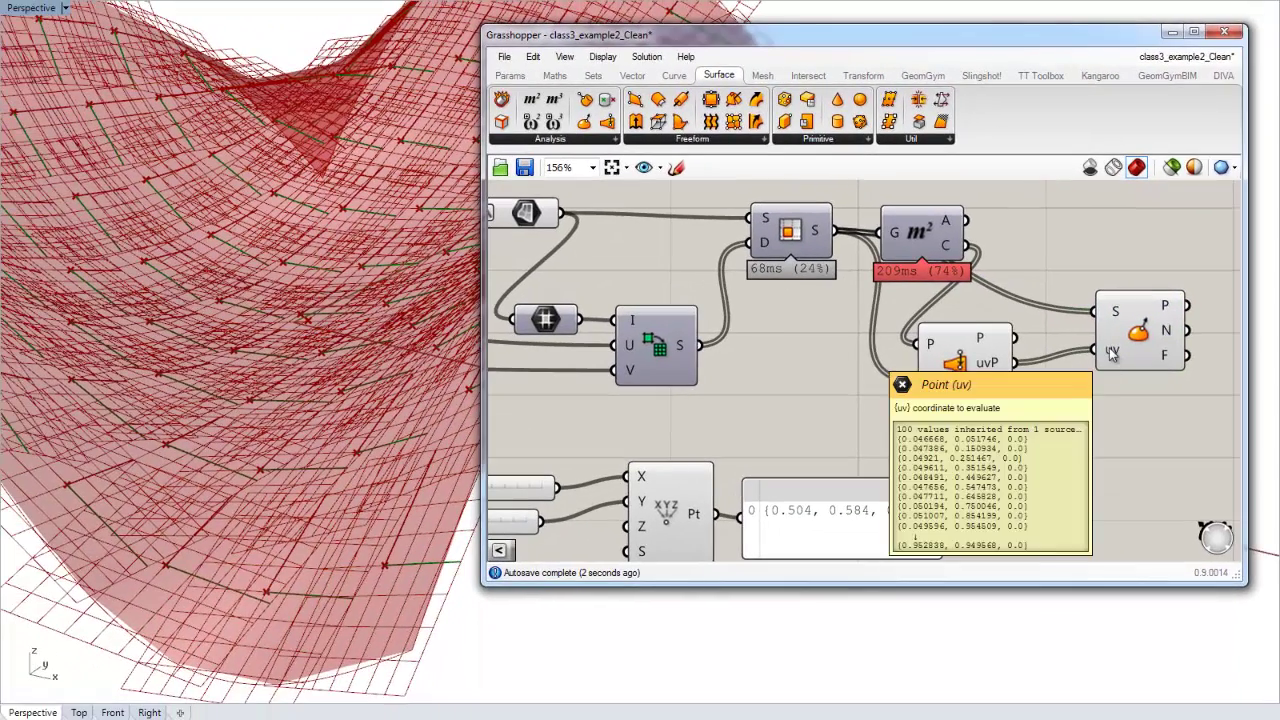
drag(1141, 342, 1117, 330)
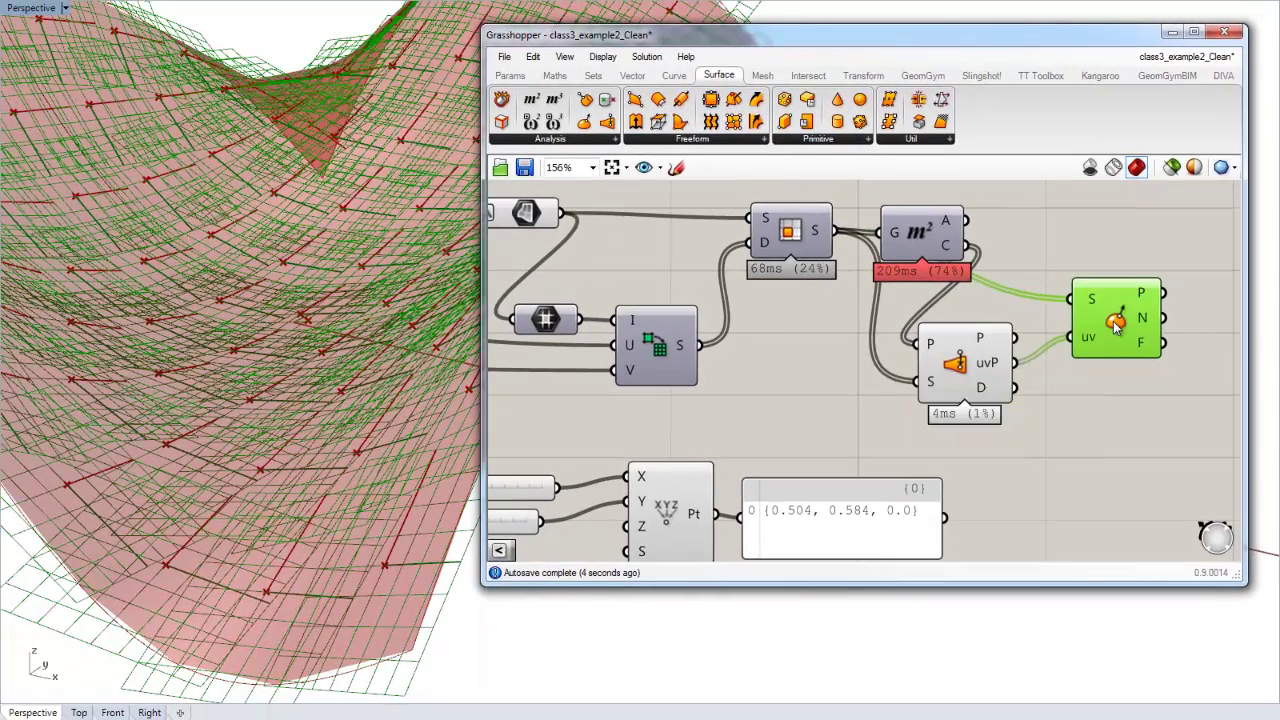
click(1155, 381)
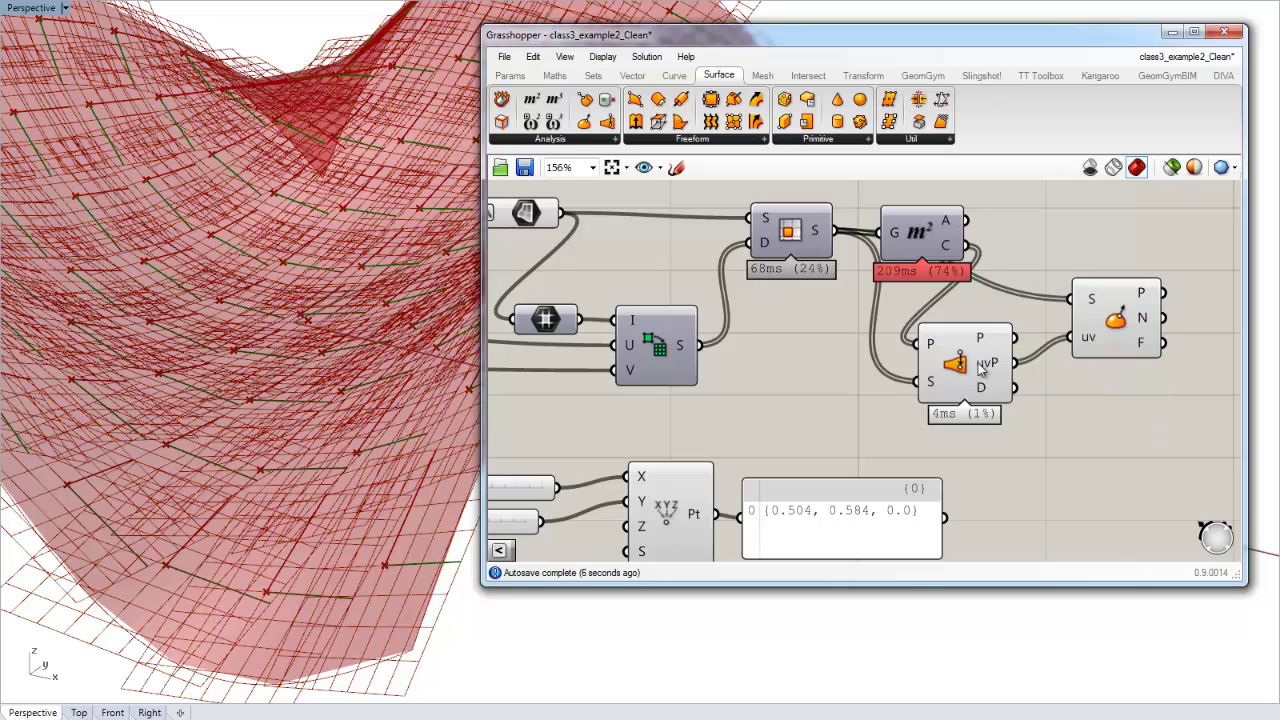
Step: Examine the Surface CP points and the Evaluate Surface outputs against the normals and frames previewed on the roof
drag(960, 342, 961, 347)
click(988, 298)
right_drag(1012, 320, 970, 348)
click(928, 369)
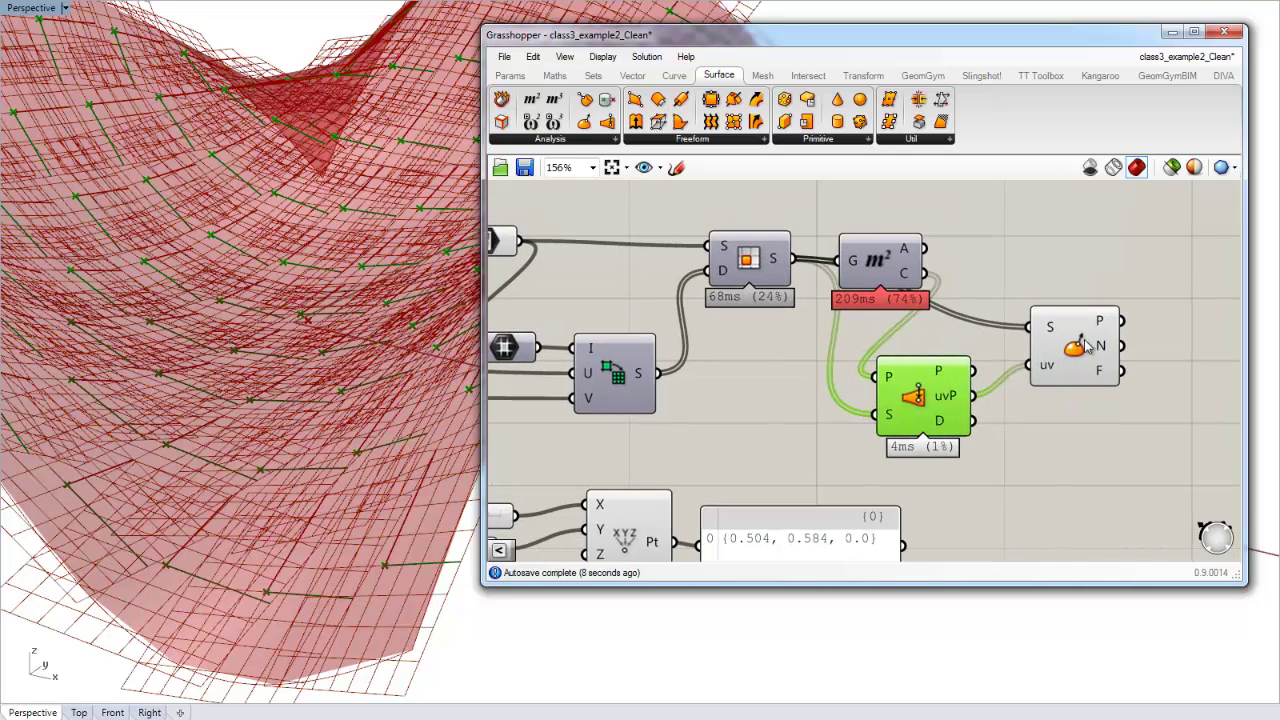
click(1109, 413)
mouse_move(1102, 353)
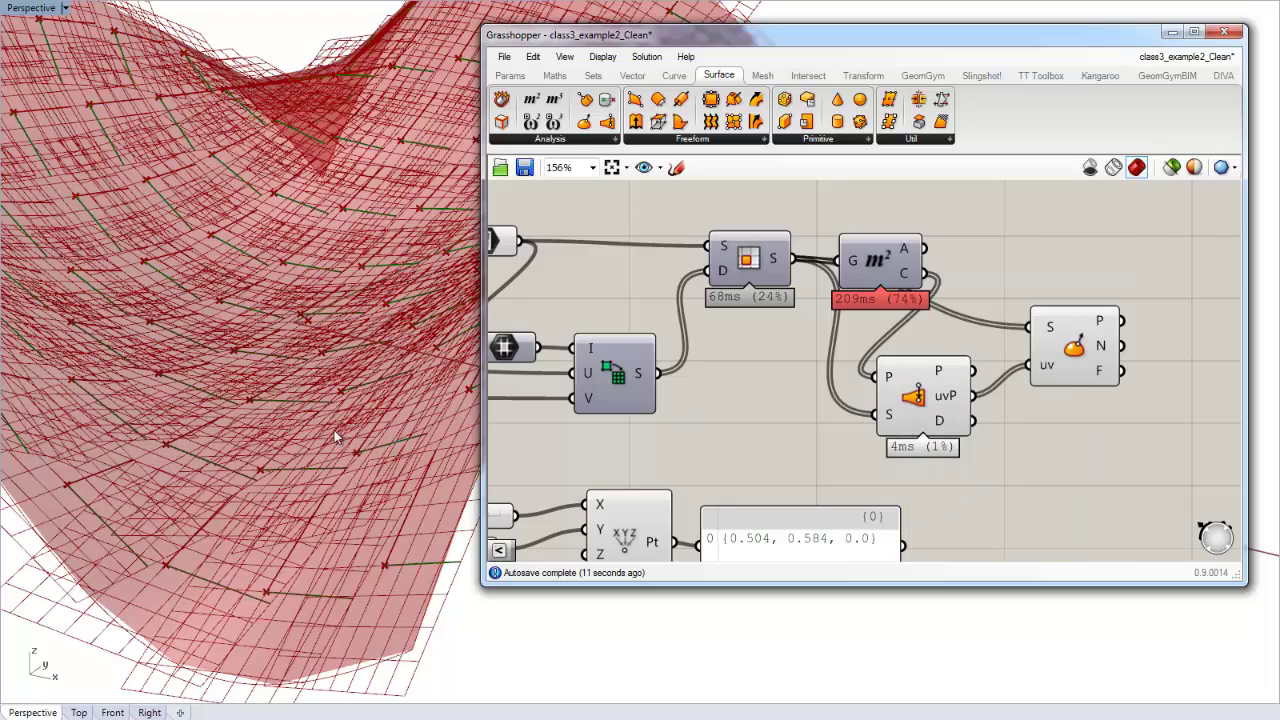
right_drag(334, 436, 376, 440)
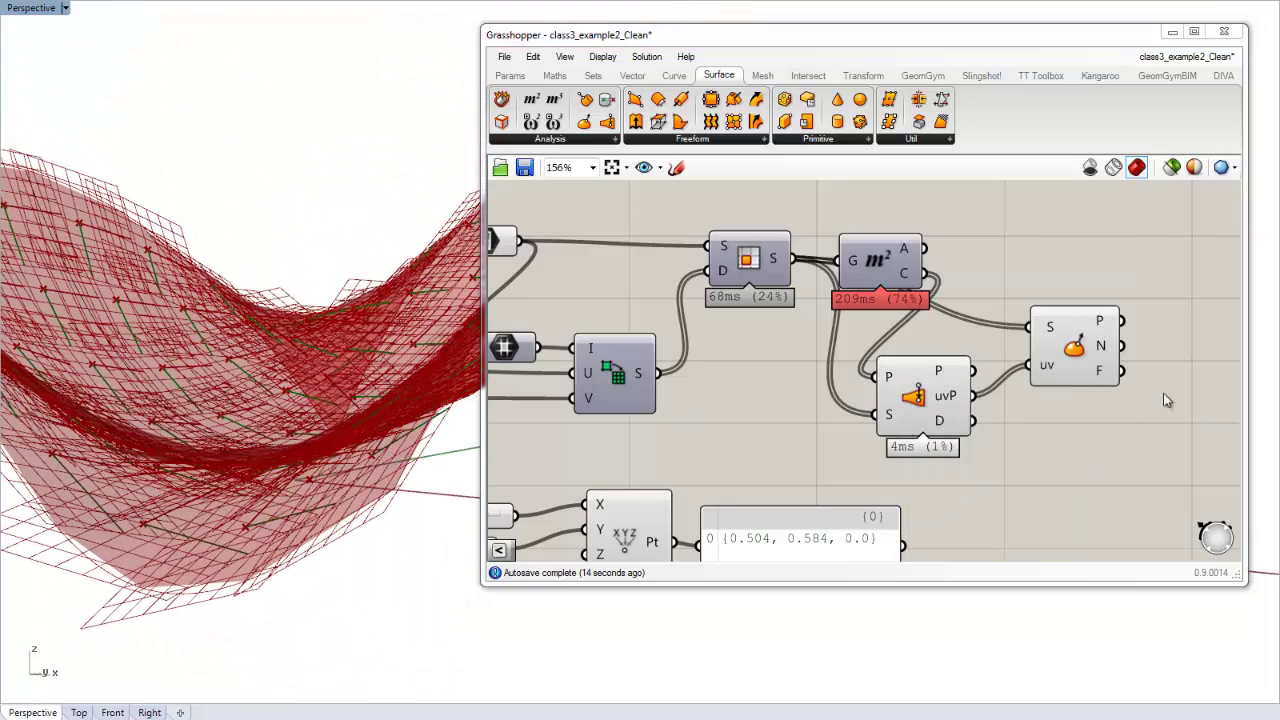
mouse_move(1098, 373)
right_drag(1089, 399, 1052, 417)
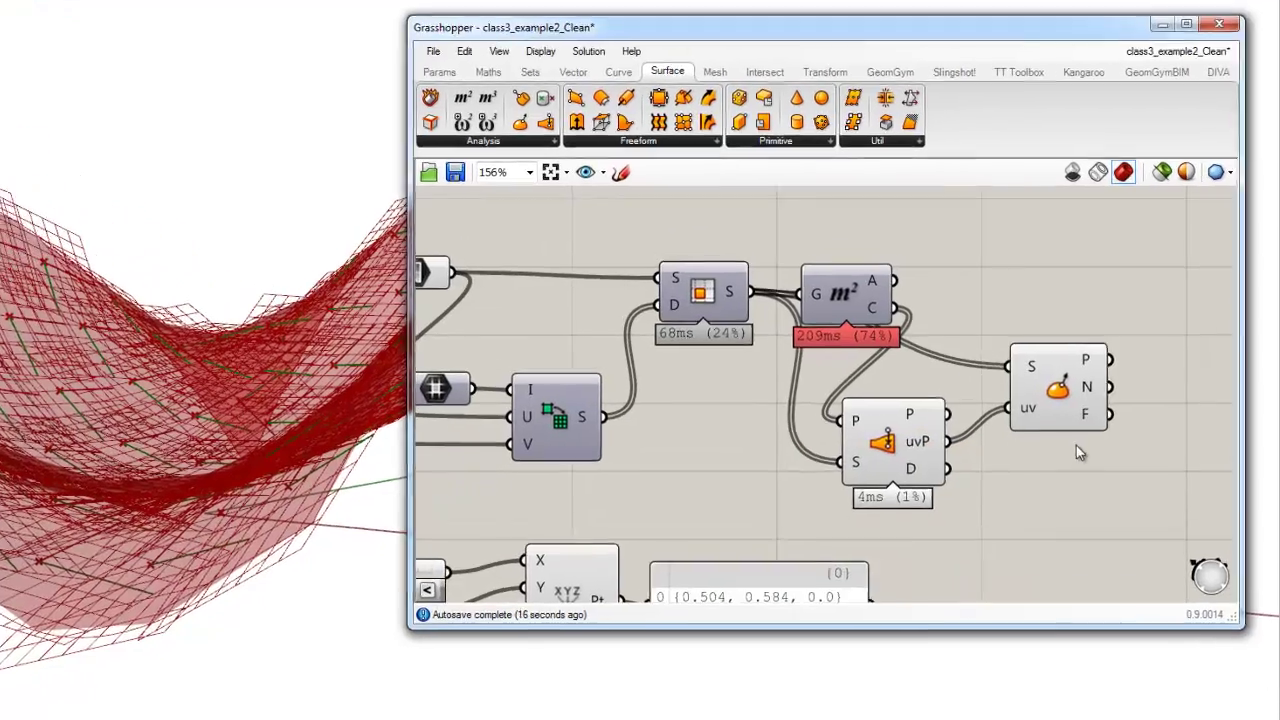
Step: Spread out Surface CP and Evaluate Surface beyond the Area component so their wires run clearly
right_drag(984, 347, 968, 465)
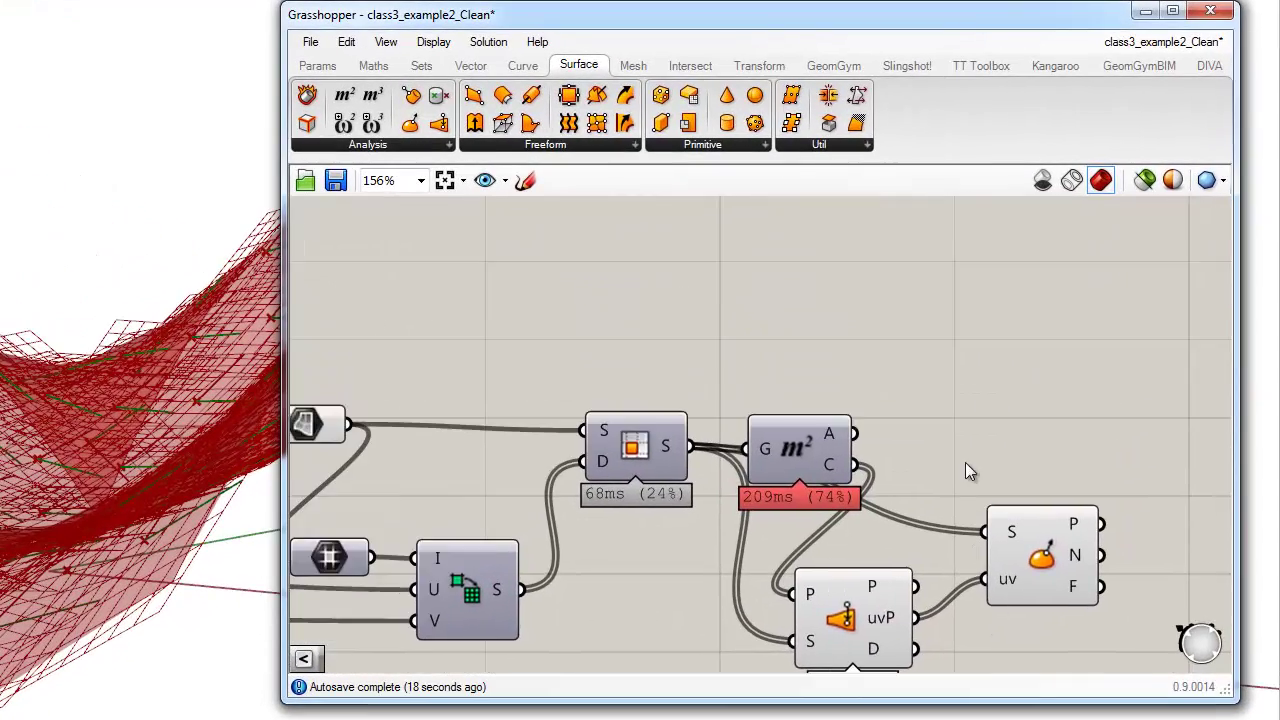
scroll(968, 465, down, 2)
right_drag(732, 535, 780, 551)
right_drag(860, 411, 828, 450)
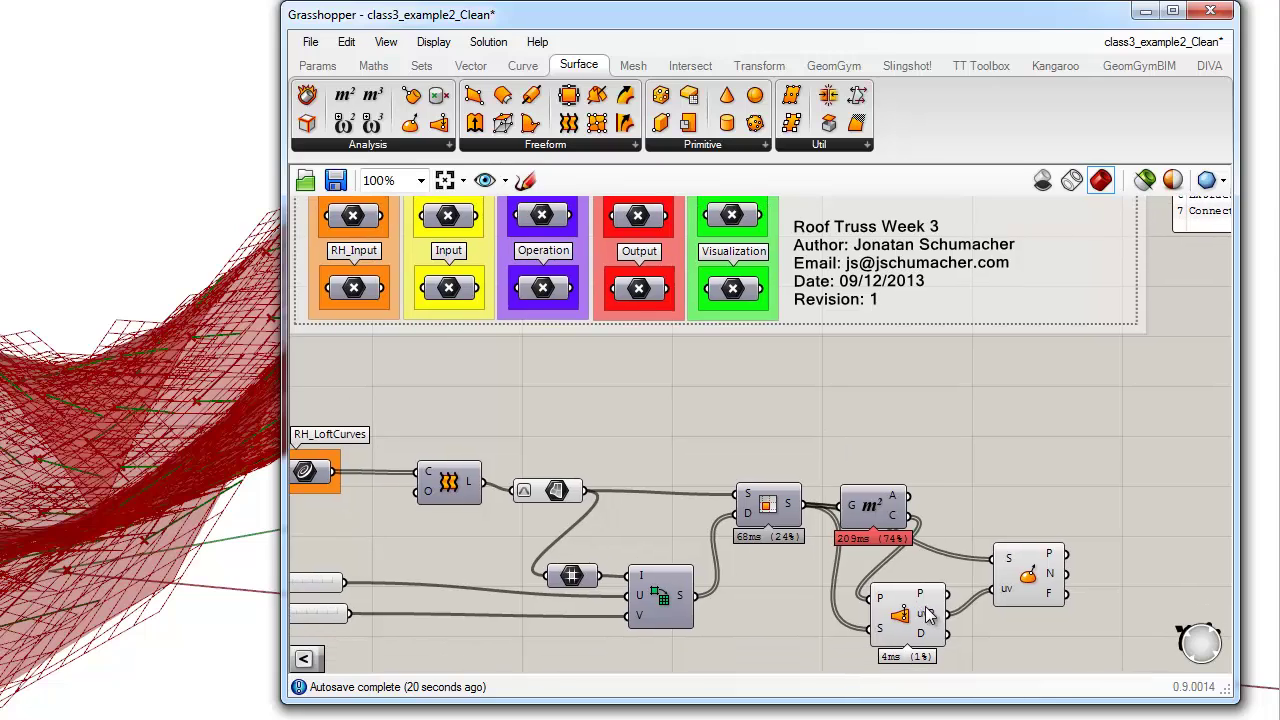
drag(928, 609, 956, 611)
drag(1036, 594, 1124, 567)
drag(935, 630, 978, 600)
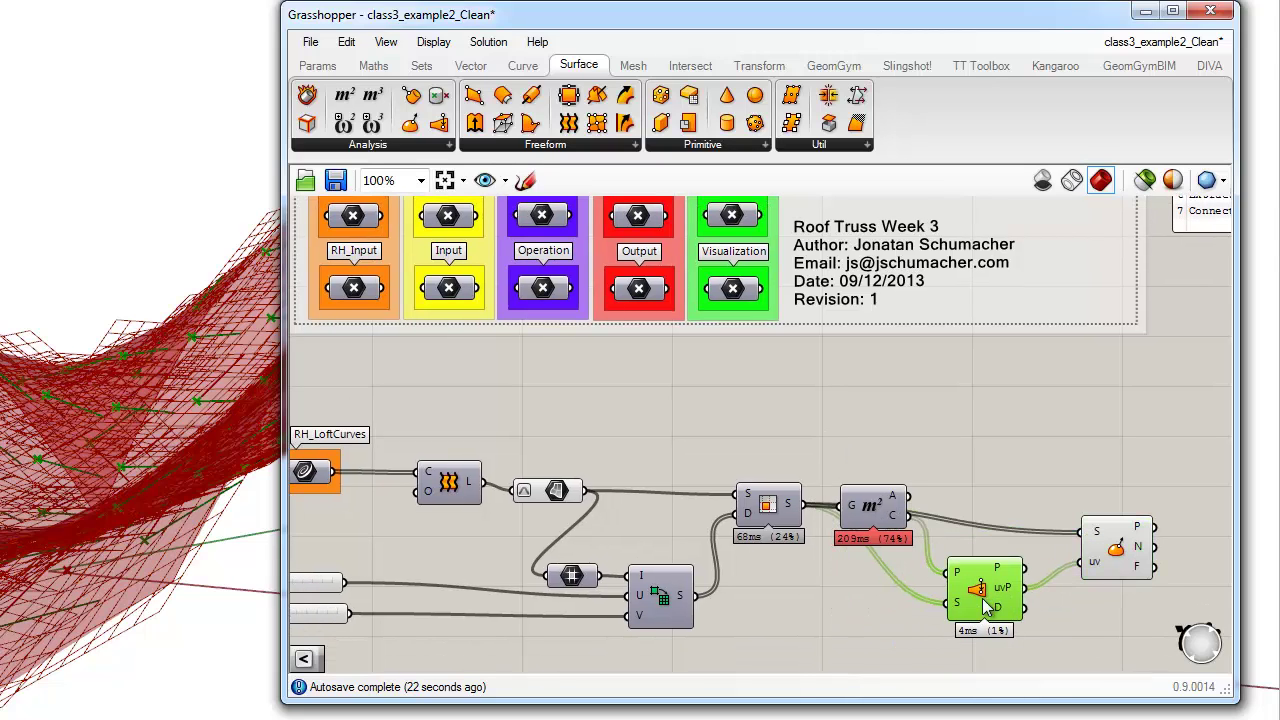
click(800, 600)
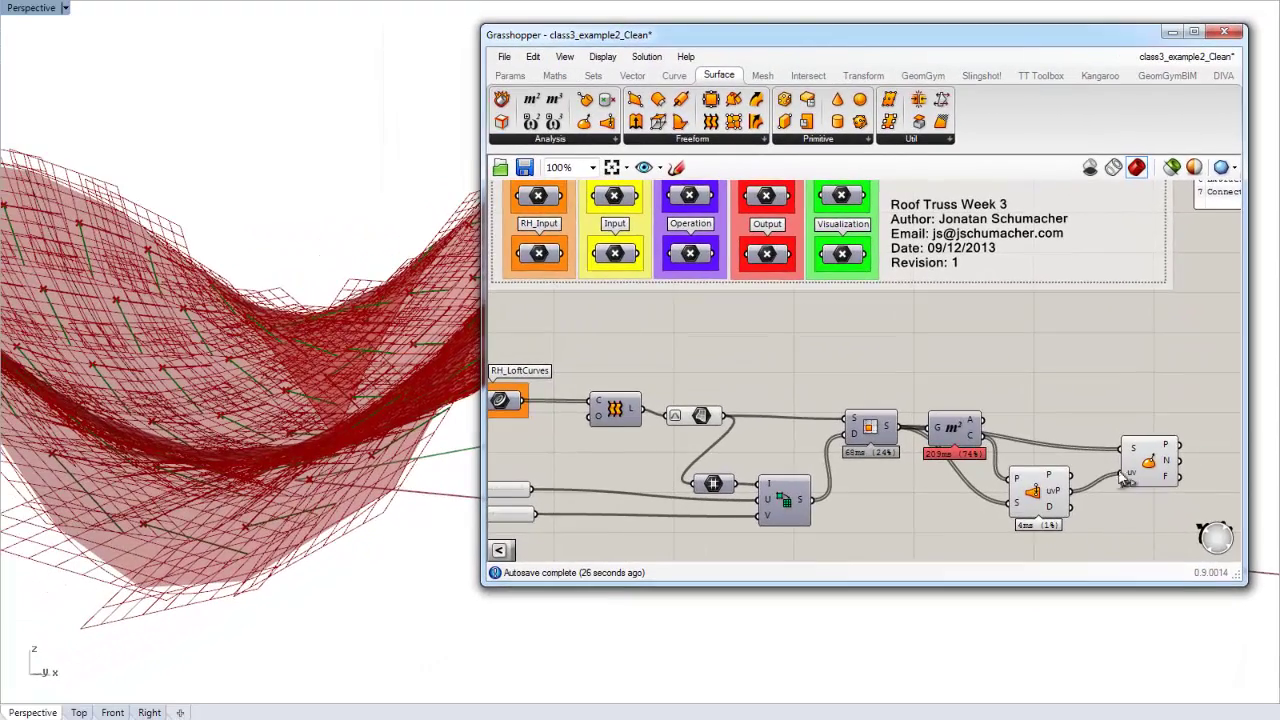
scroll(1055, 480, up, 3)
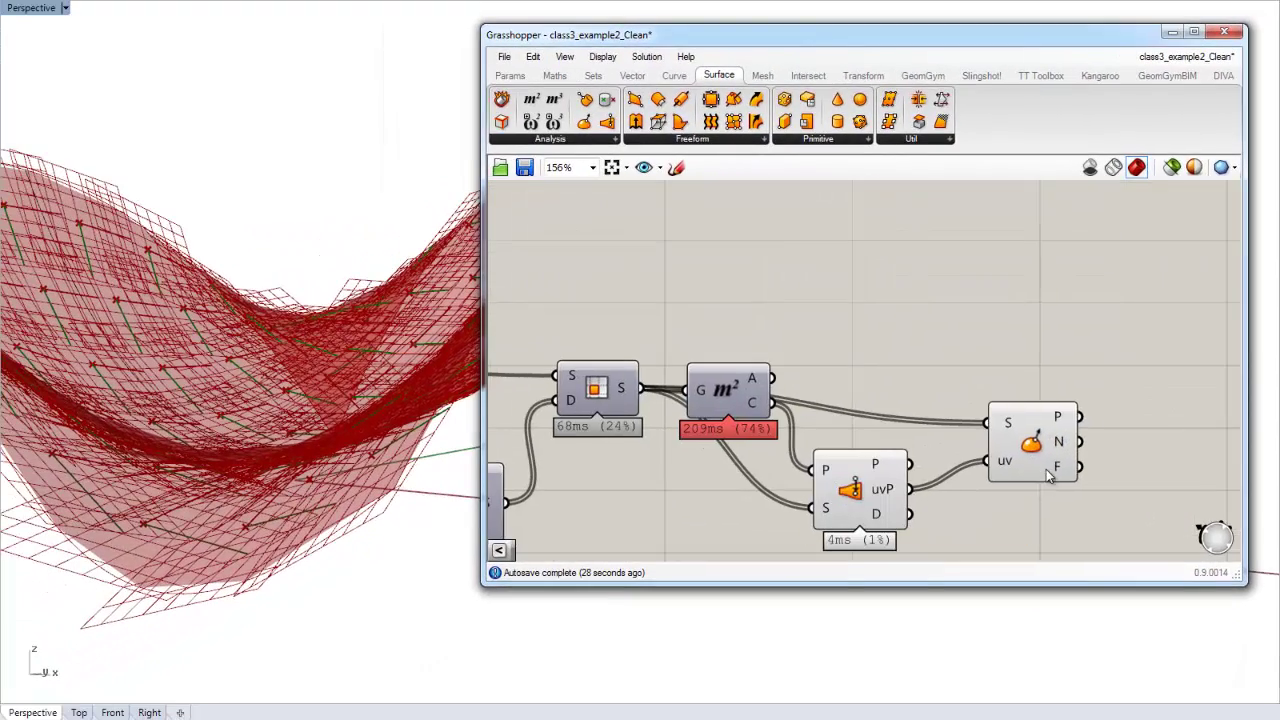
Step: Review the vector step in the Roof Truss Geometry Instructions panel and examine the normals on the roof and the Area output
mouse_move(1062, 442)
right_drag(1059, 443, 929, 452)
scroll(929, 452, down, 3)
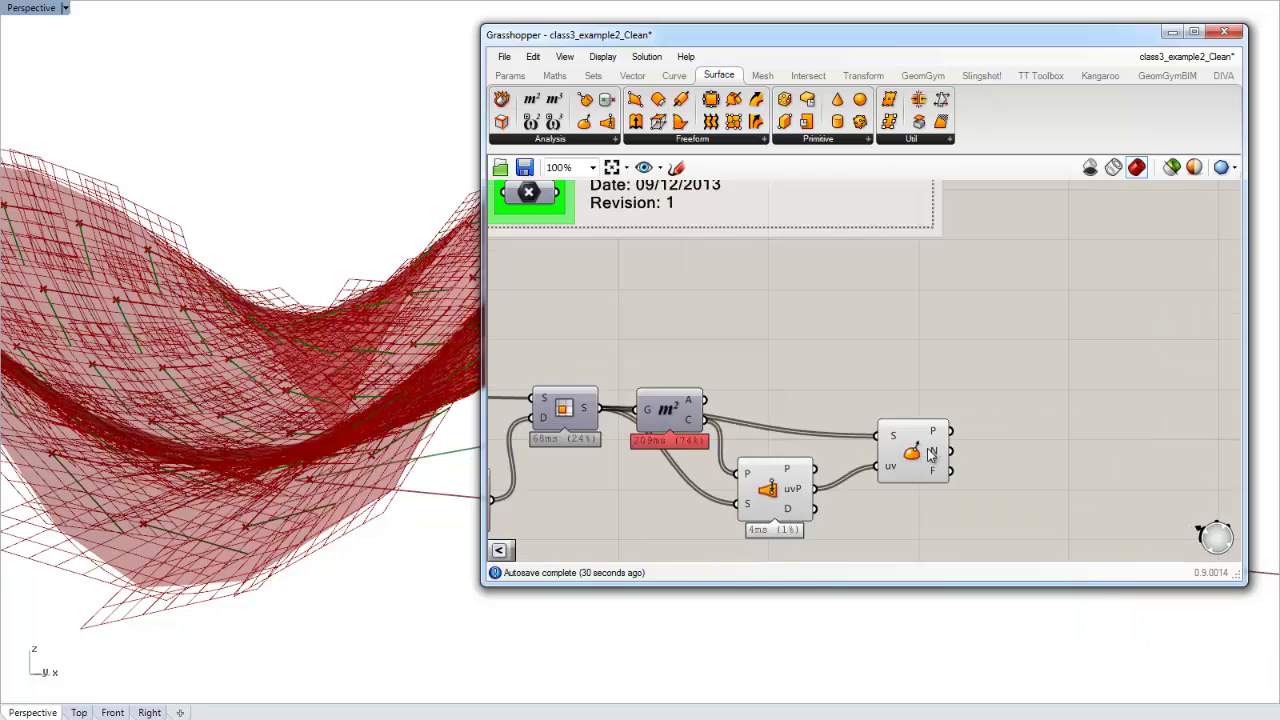
right_drag(1078, 220, 961, 352)
scroll(958, 288, up, 3)
right_drag(1030, 385, 888, 410)
scroll(888, 412, up, 3)
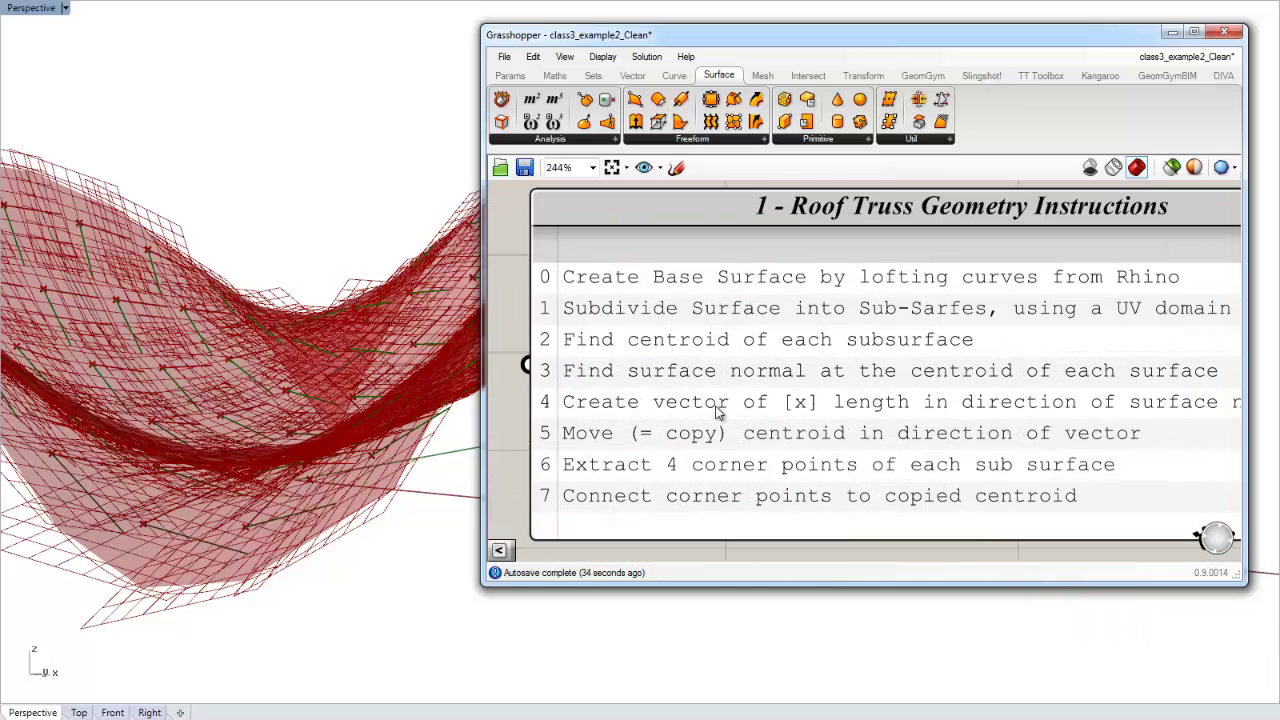
right_drag(715, 406, 665, 406)
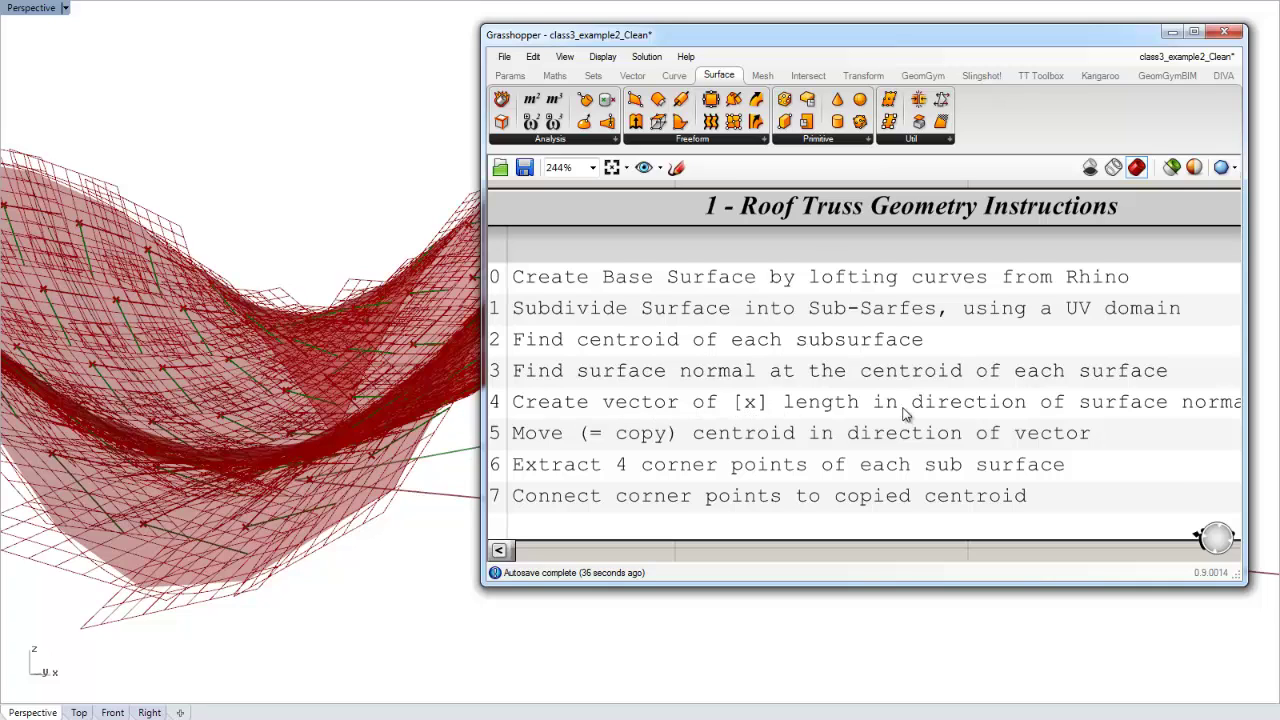
right_drag(905, 413, 837, 408)
scroll(950, 333, down, 5)
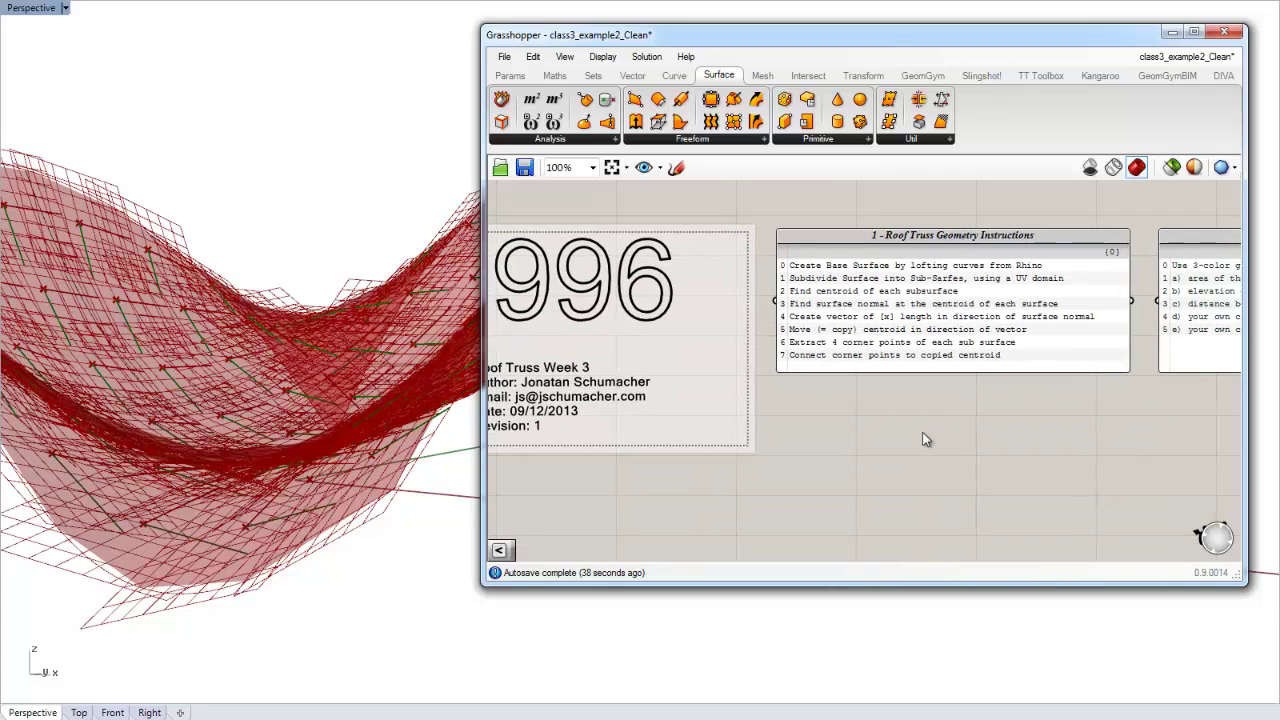
right_drag(923, 433, 946, 312)
right_drag(844, 452, 901, 393)
scroll(806, 445, up, 2)
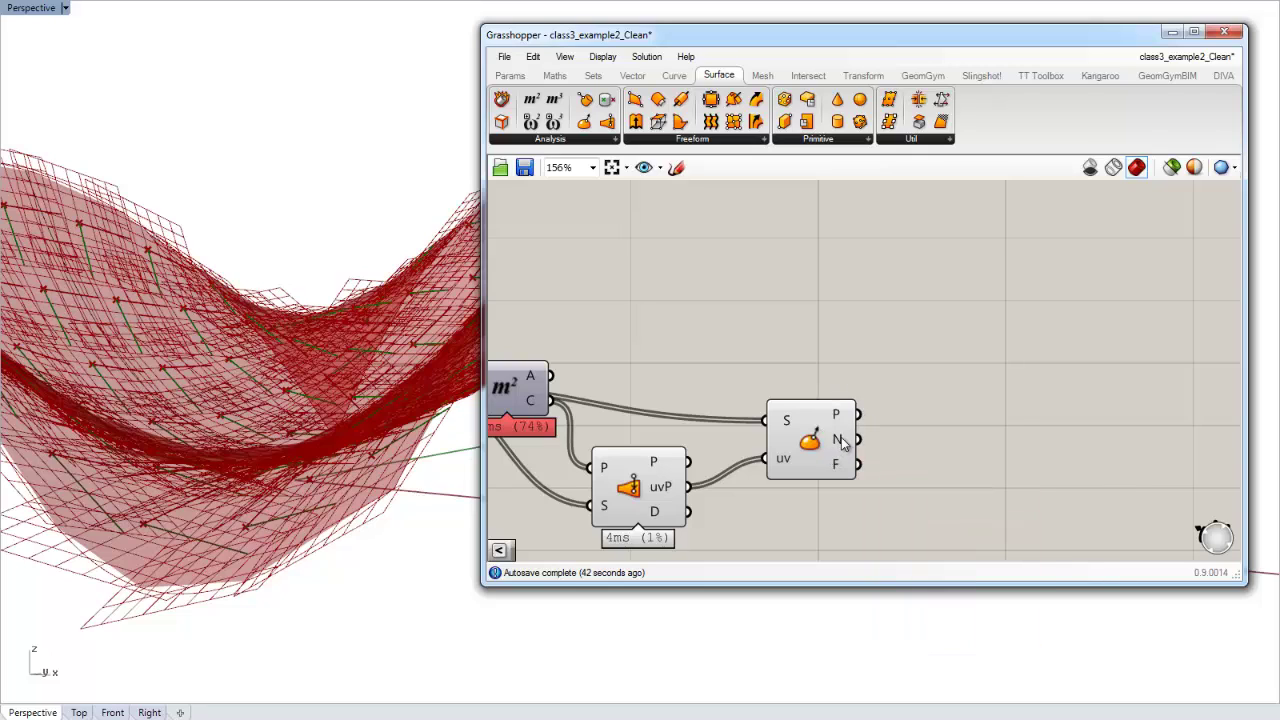
right_drag(811, 350, 874, 289)
scroll(874, 289, down, 2)
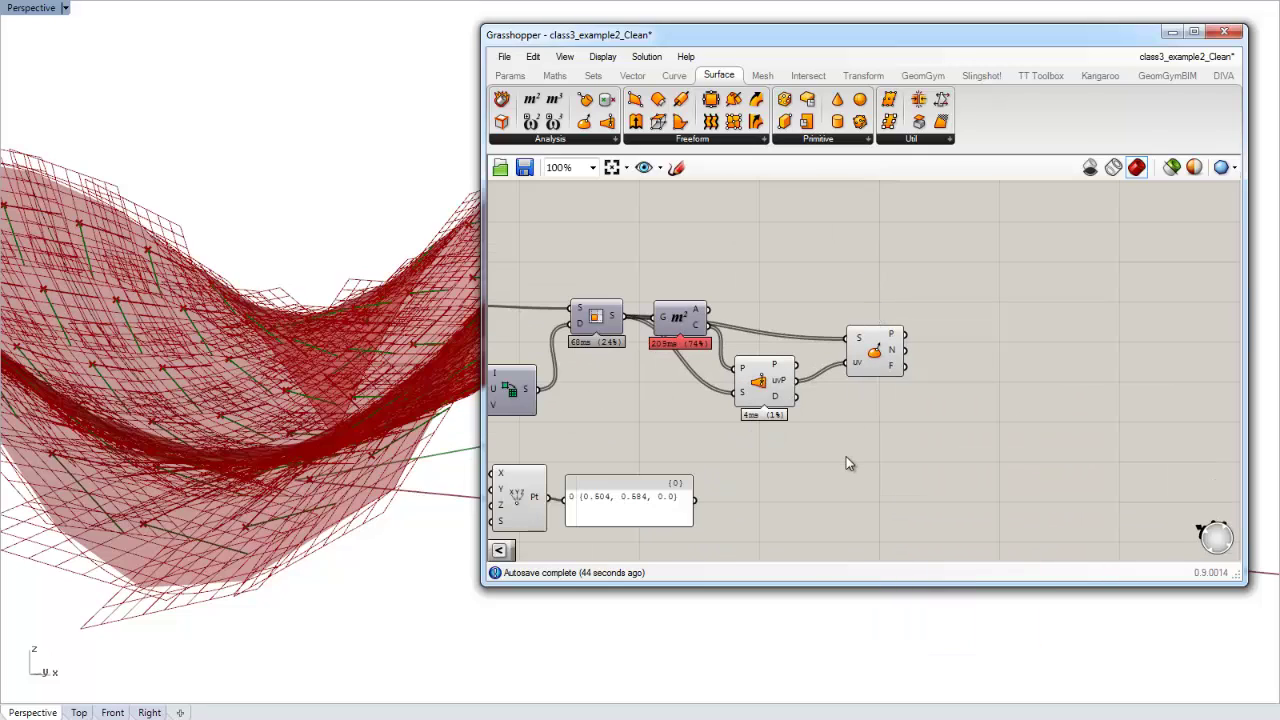
double_click(846, 456)
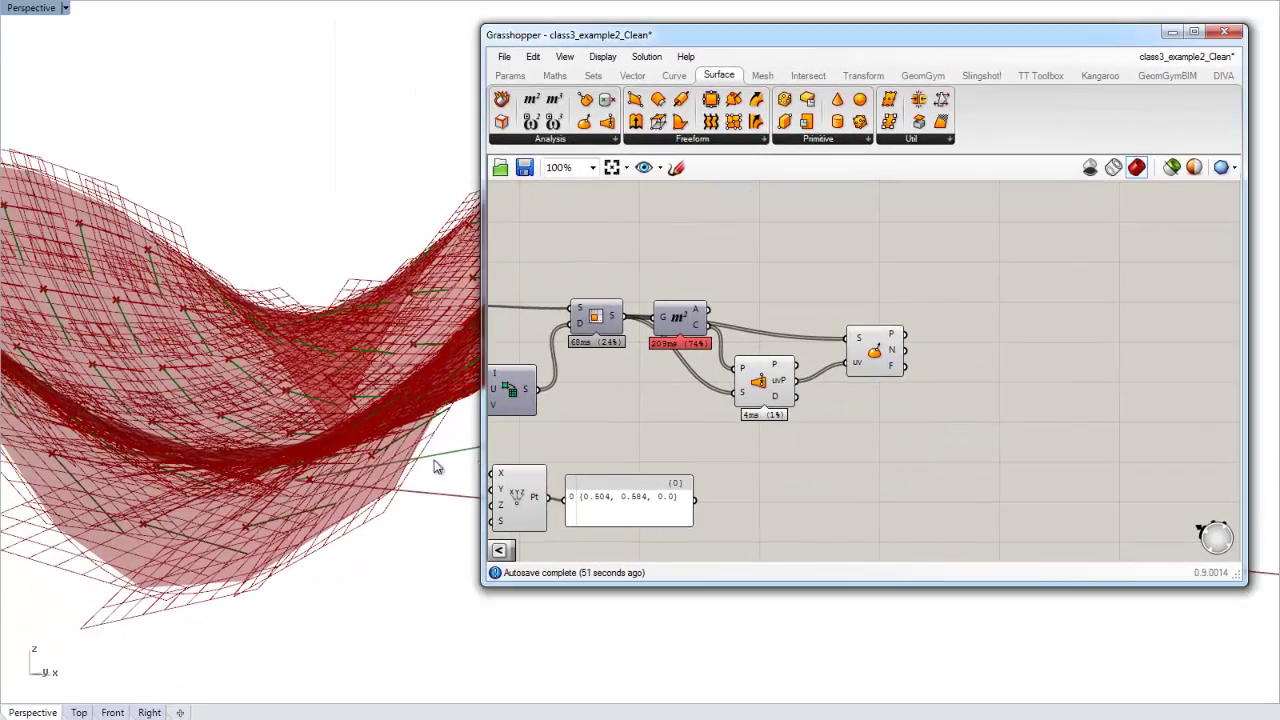
right_drag(435, 467, 398, 568)
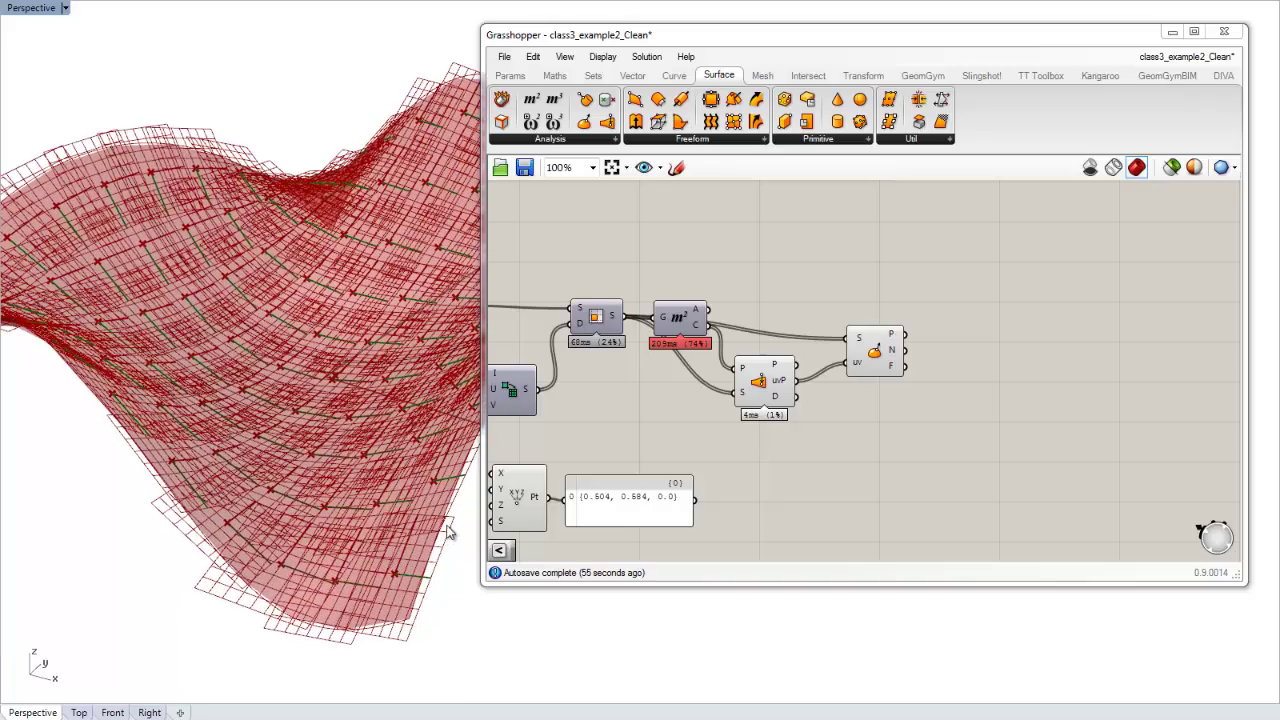
scroll(440, 537, up, 3)
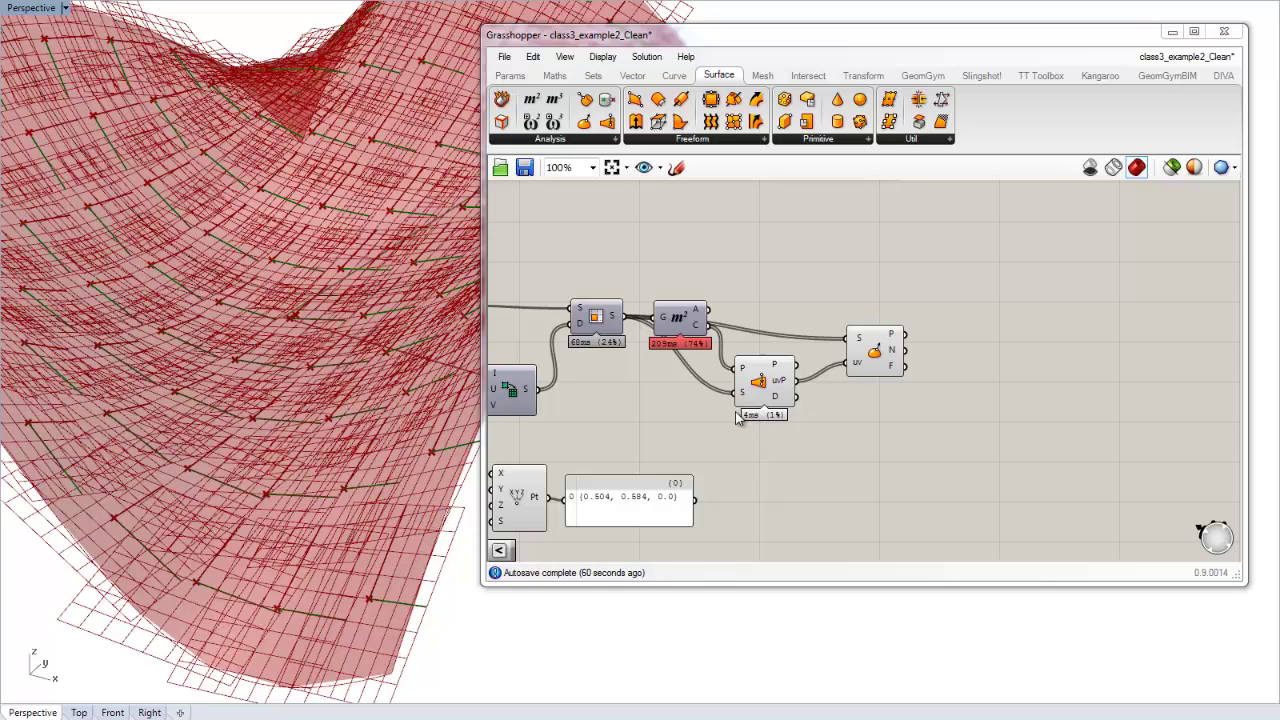
mouse_move(697, 313)
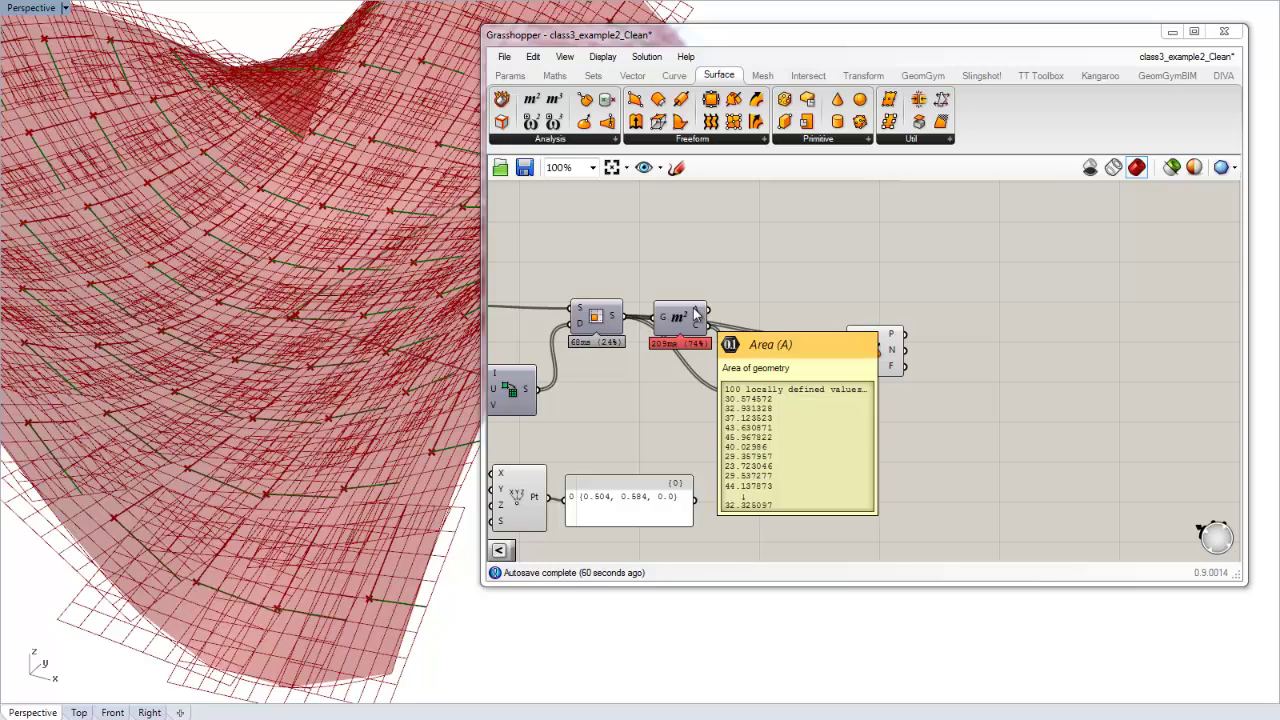
Step: Shift Evaluate Surface slightly, add a number slider defined as 0.1<.25<.5 below Surface CP, and set it to 0.47
click(865, 365)
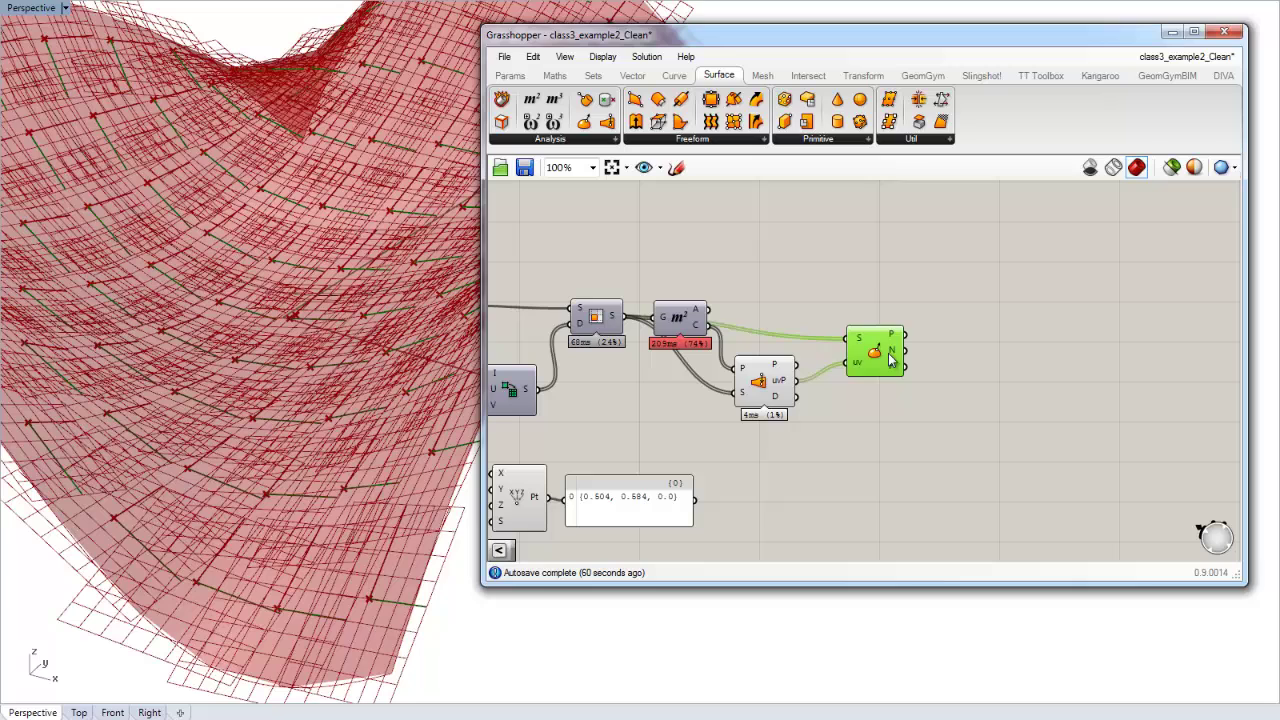
double_click(819, 466)
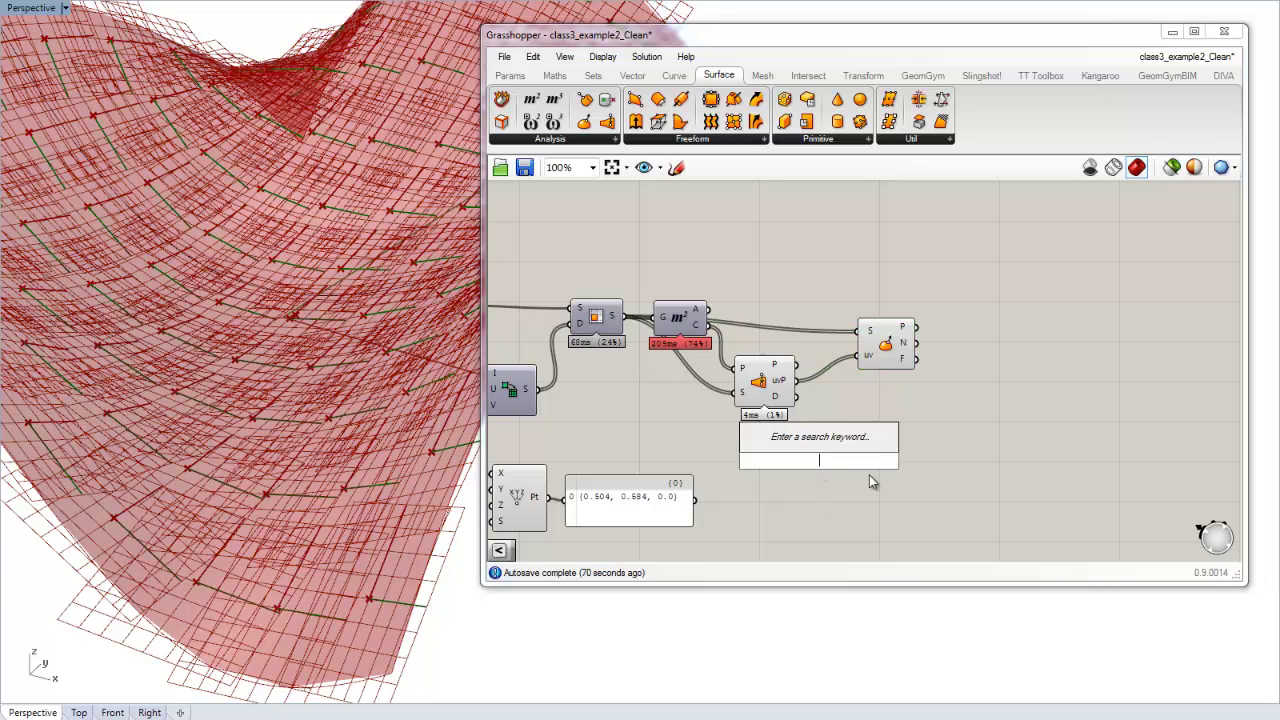
text(0.1<)
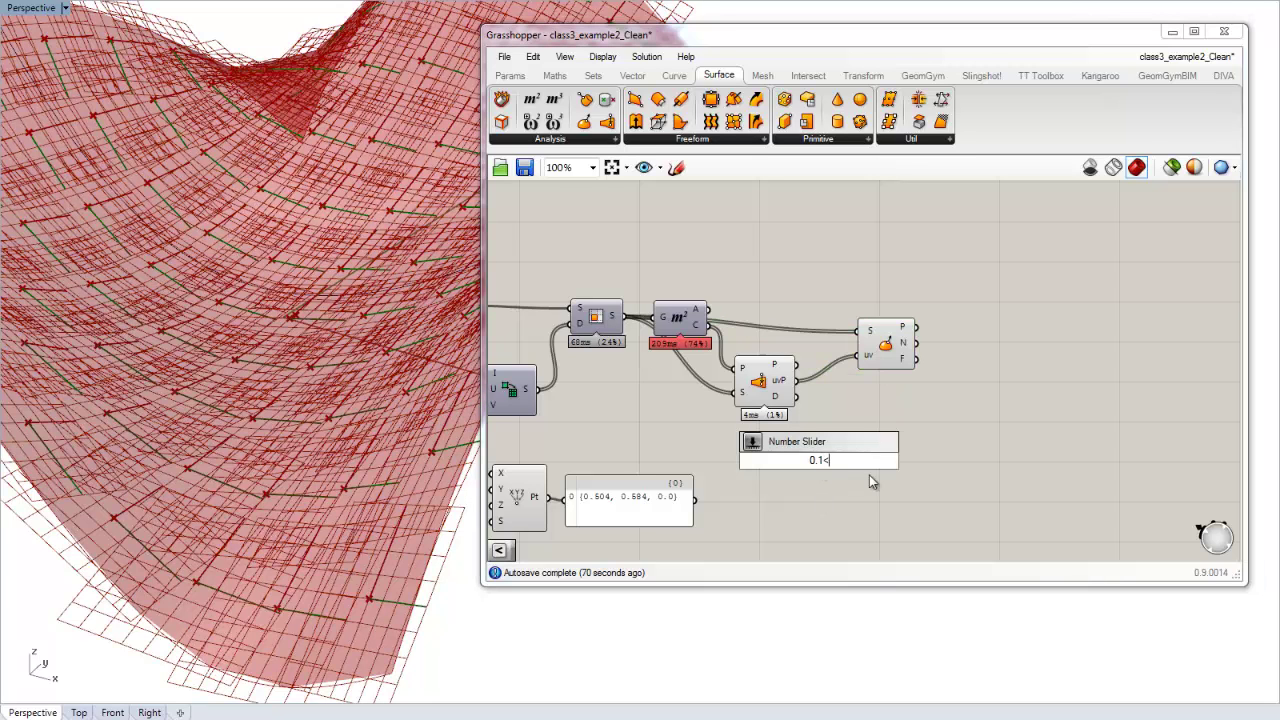
text(.25<.5)
key(Return)
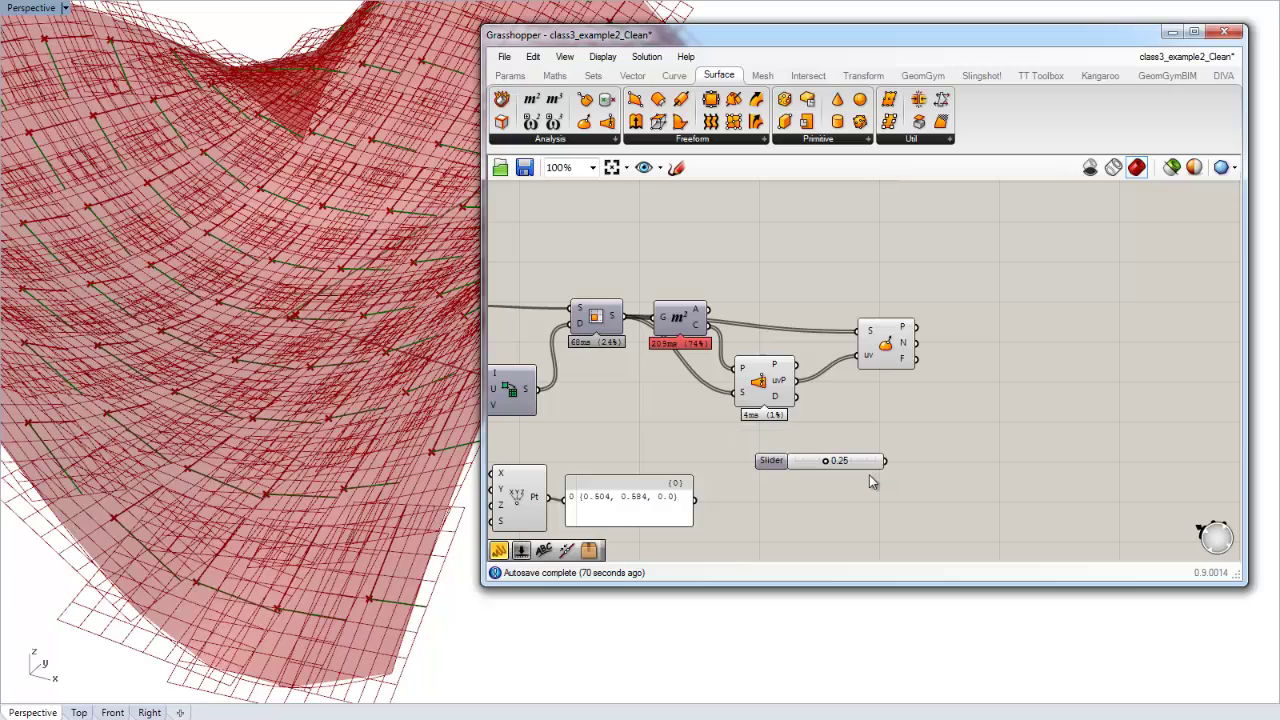
drag(827, 462, 869, 463)
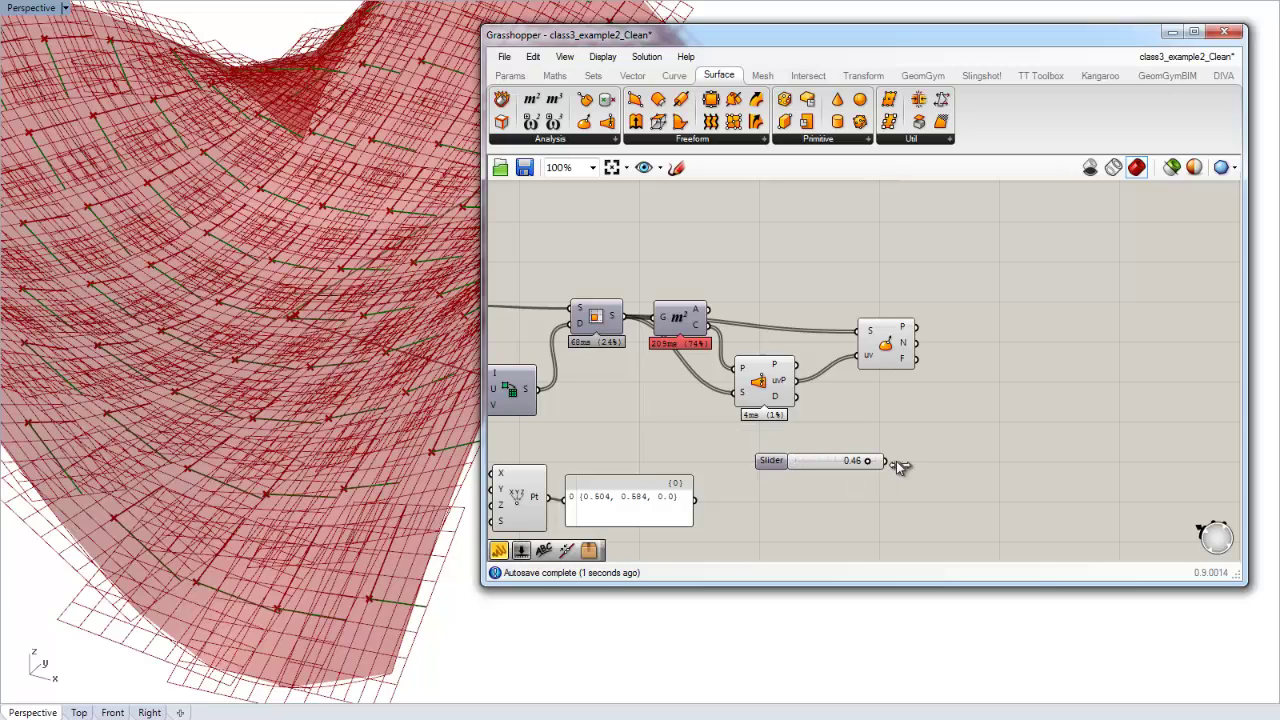
Step: Move the new slider beneath the numPanels_V slider and delete the two test sliders with their point component and panel
click(772, 465)
scroll(607, 509, down, 5)
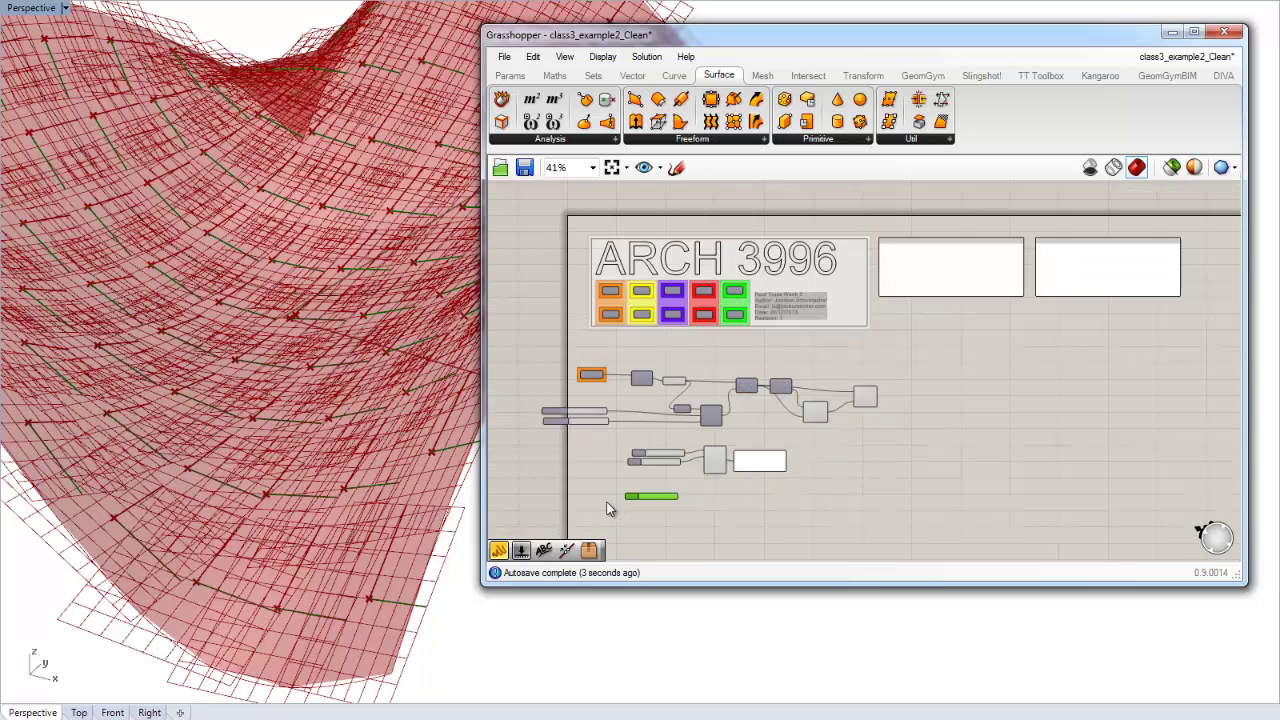
scroll(569, 472, up, 3)
drag(631, 497, 550, 408)
click(1090, 511)
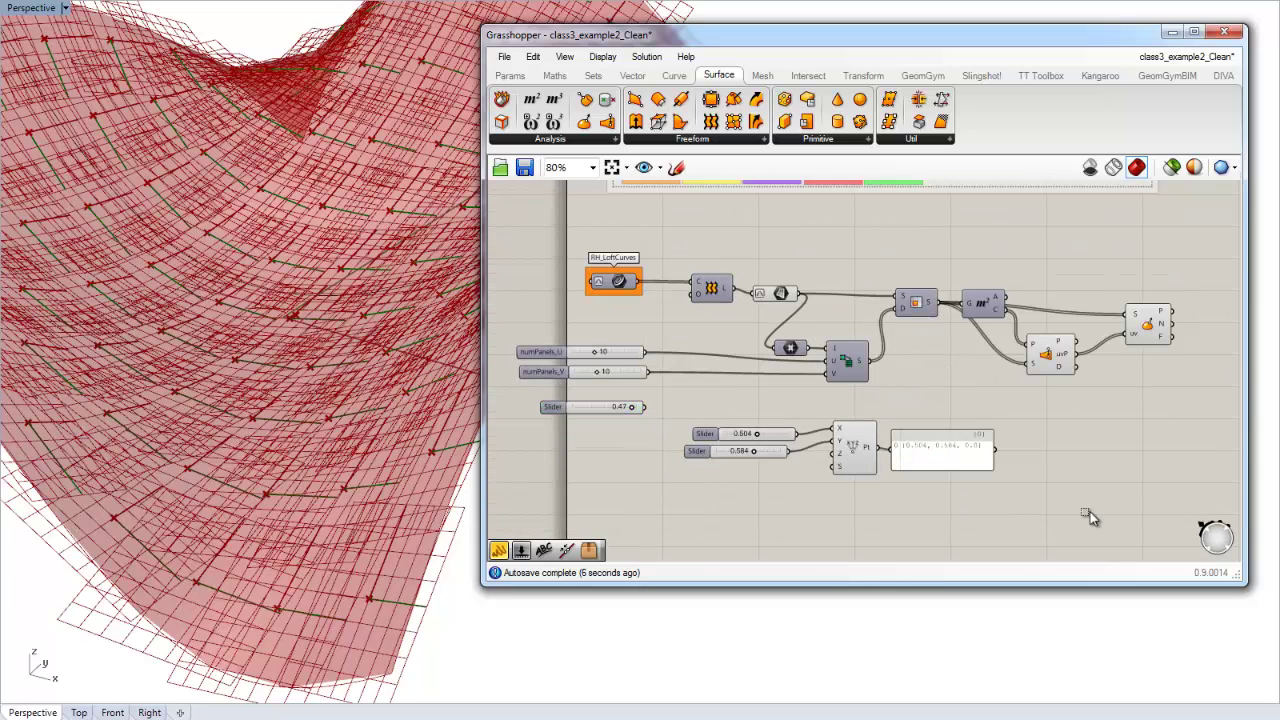
drag(1087, 511, 664, 410)
key(Delete)
Step: Rename the new slider TrussDepth and line it up beneath the numPanels sliders
scroll(647, 413, up, 2)
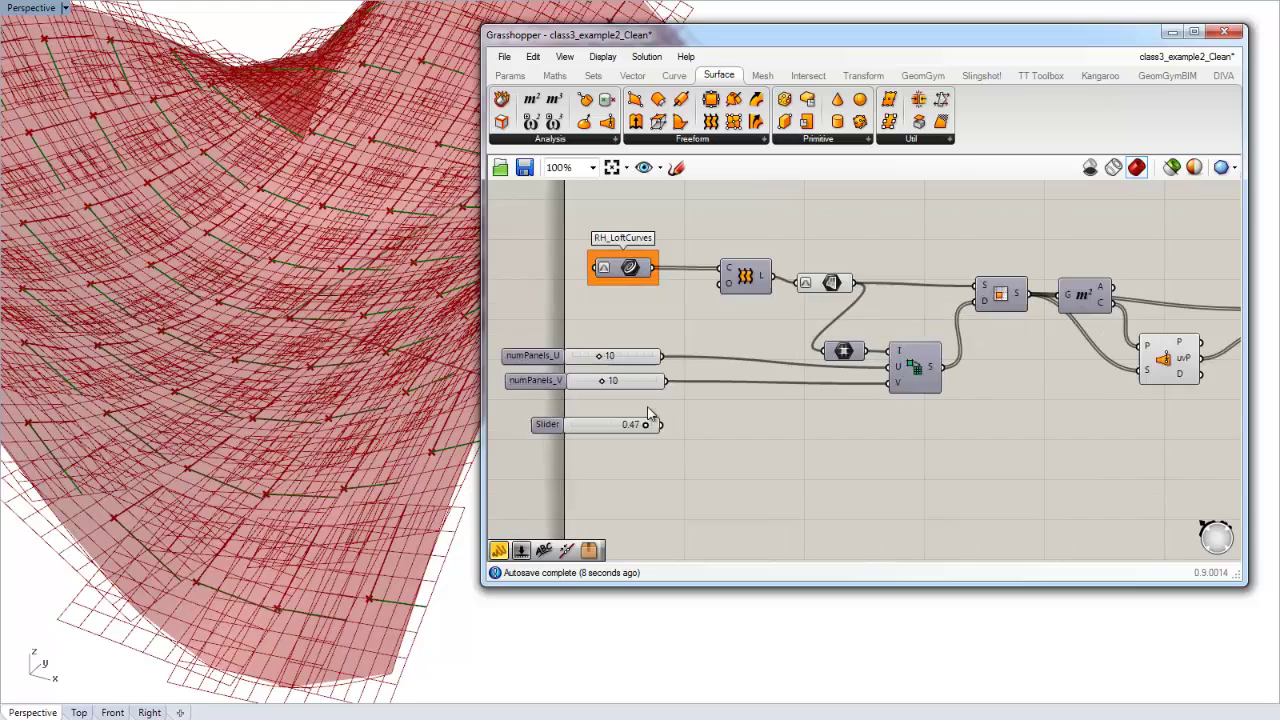
scroll(647, 413, up, 3)
right_click(674, 445)
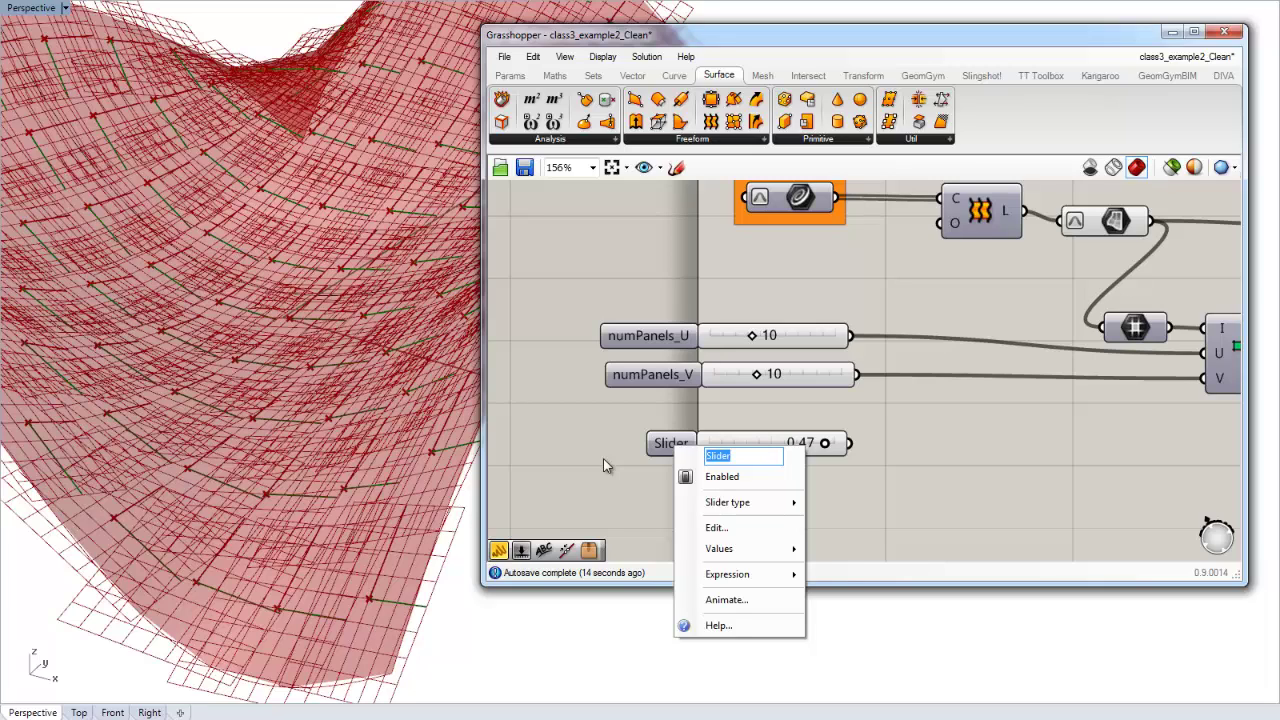
text(TrussDepth)
key(Return)
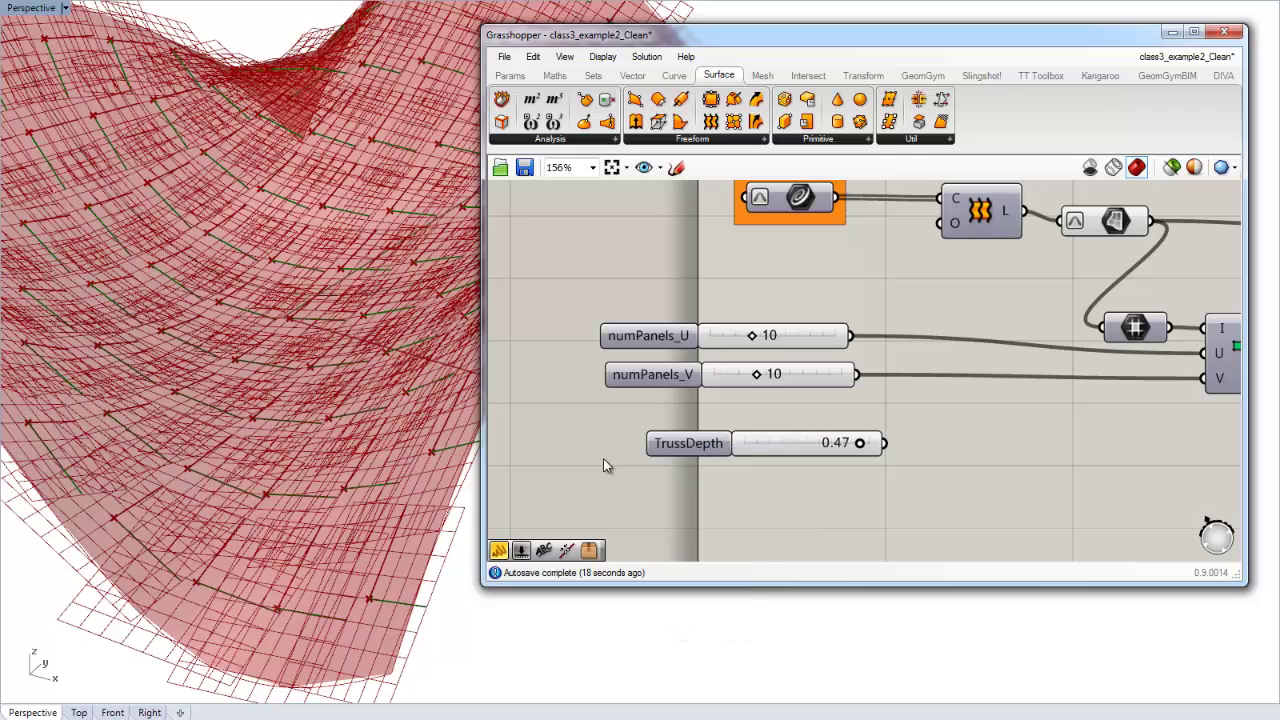
right_drag(935, 558, 829, 534)
drag(709, 425, 684, 428)
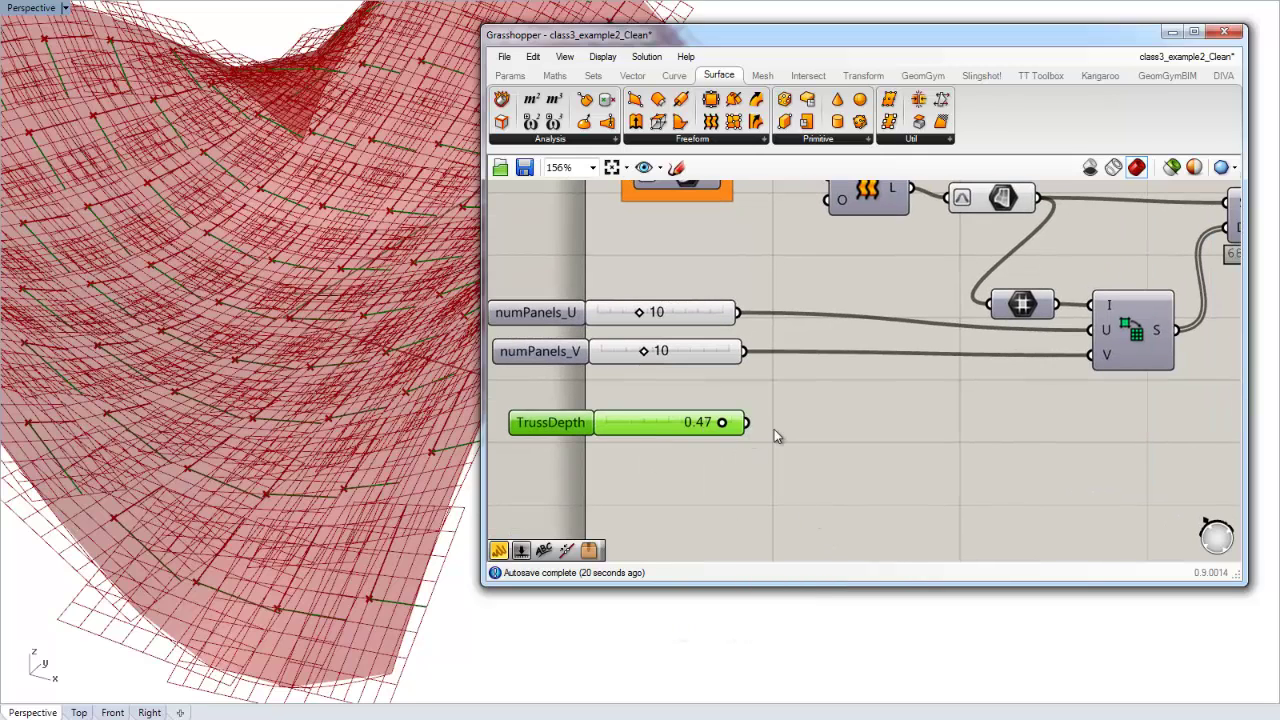
click(774, 430)
Step: Try dividing the subsurface areas by the TrussDepth value with a Division component, inspect its result, and delete the component
right_drag(921, 429, 836, 433)
scroll(840, 438, down, 1)
right_drag(997, 446, 880, 372)
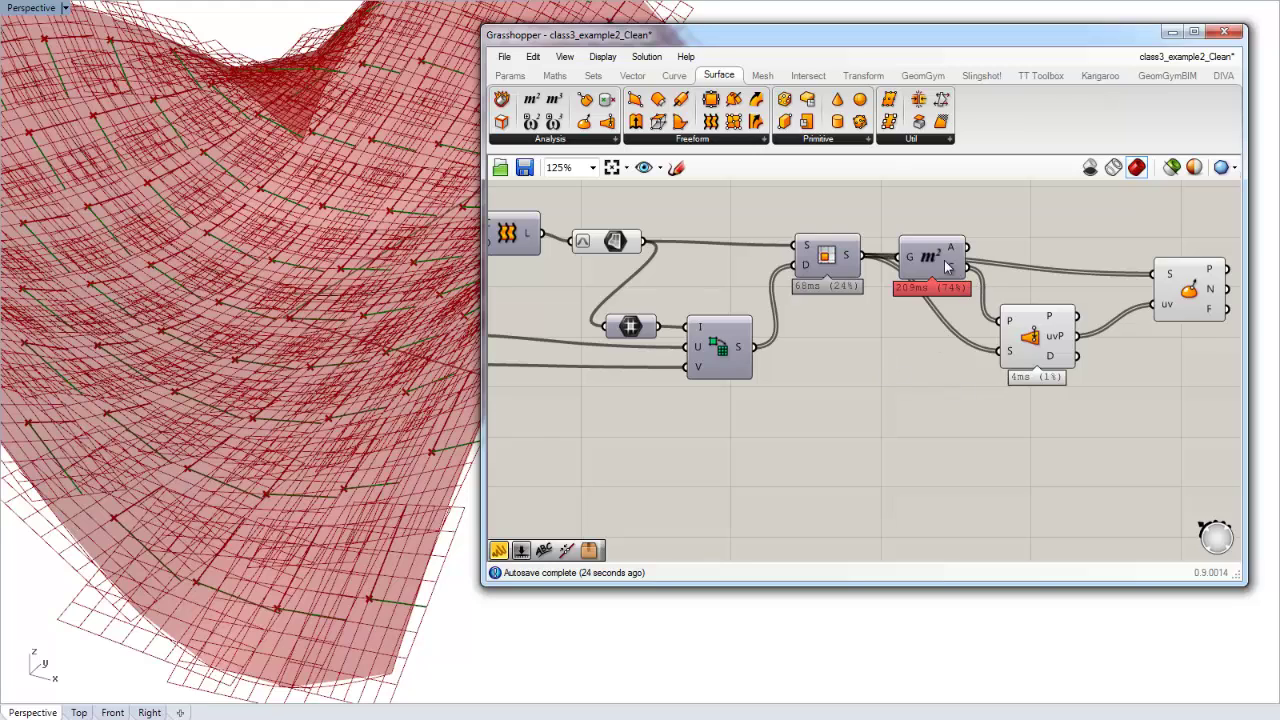
right_drag(1006, 257, 976, 269)
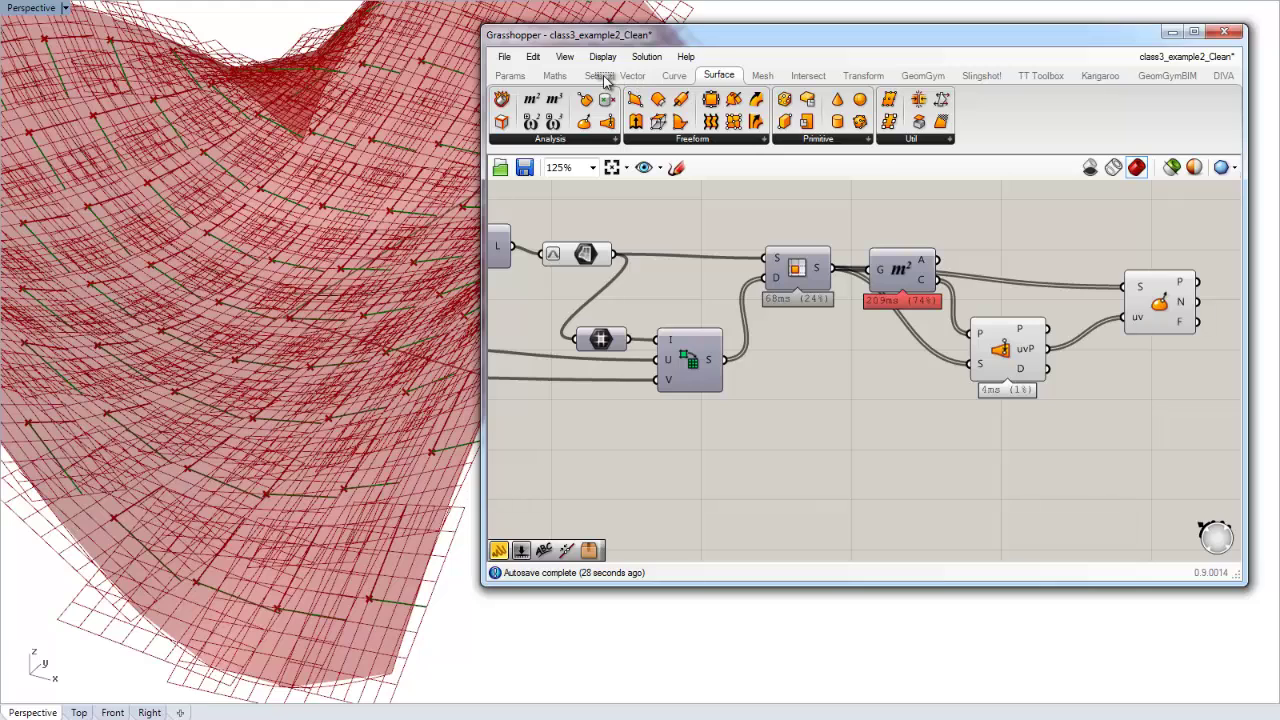
click(593, 77)
click(566, 77)
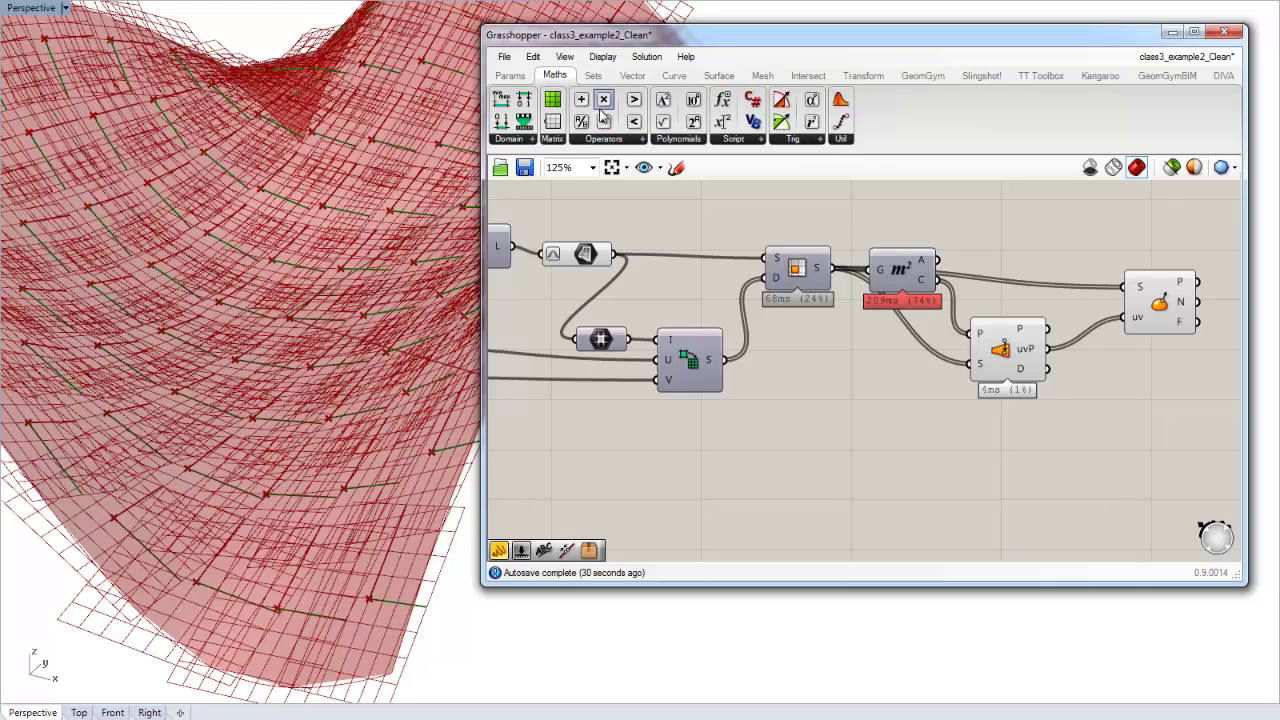
drag(601, 121, 1021, 446)
drag(939, 261, 616, 445)
scroll(999, 458, down, 2)
scroll(1045, 470, up, 4)
mouse_move(1010, 436)
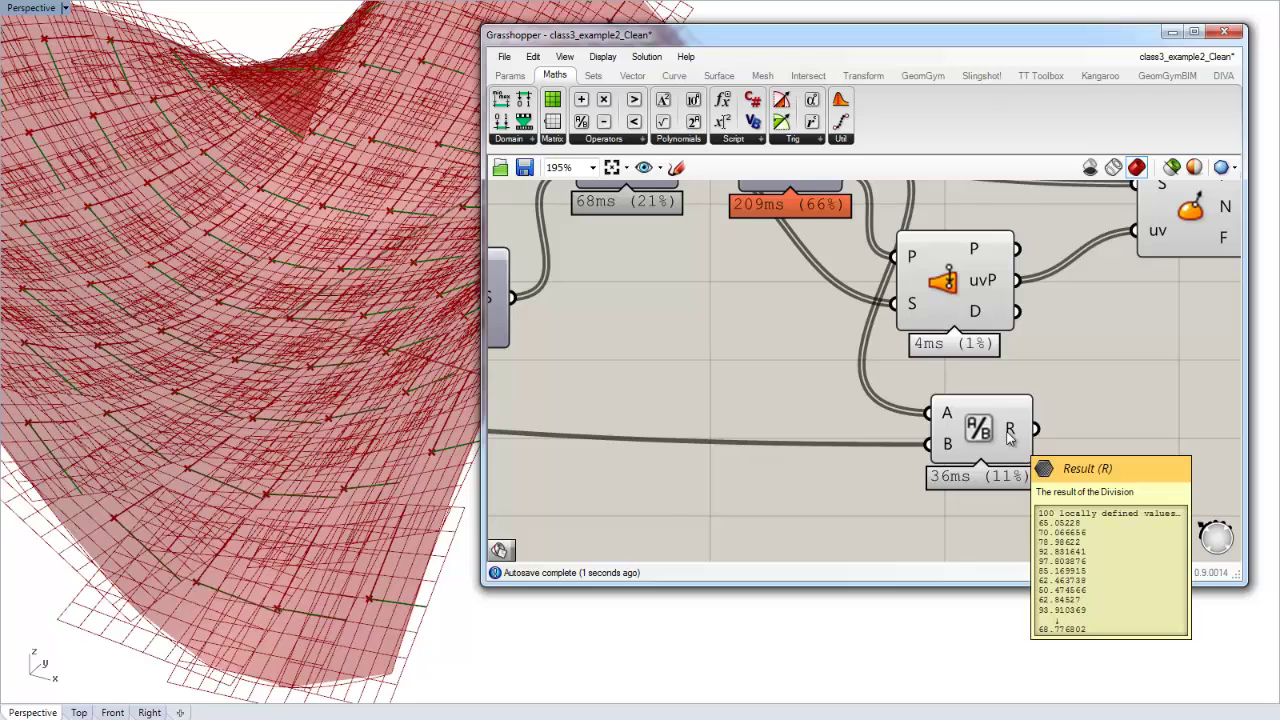
scroll(1010, 436, down, 2)
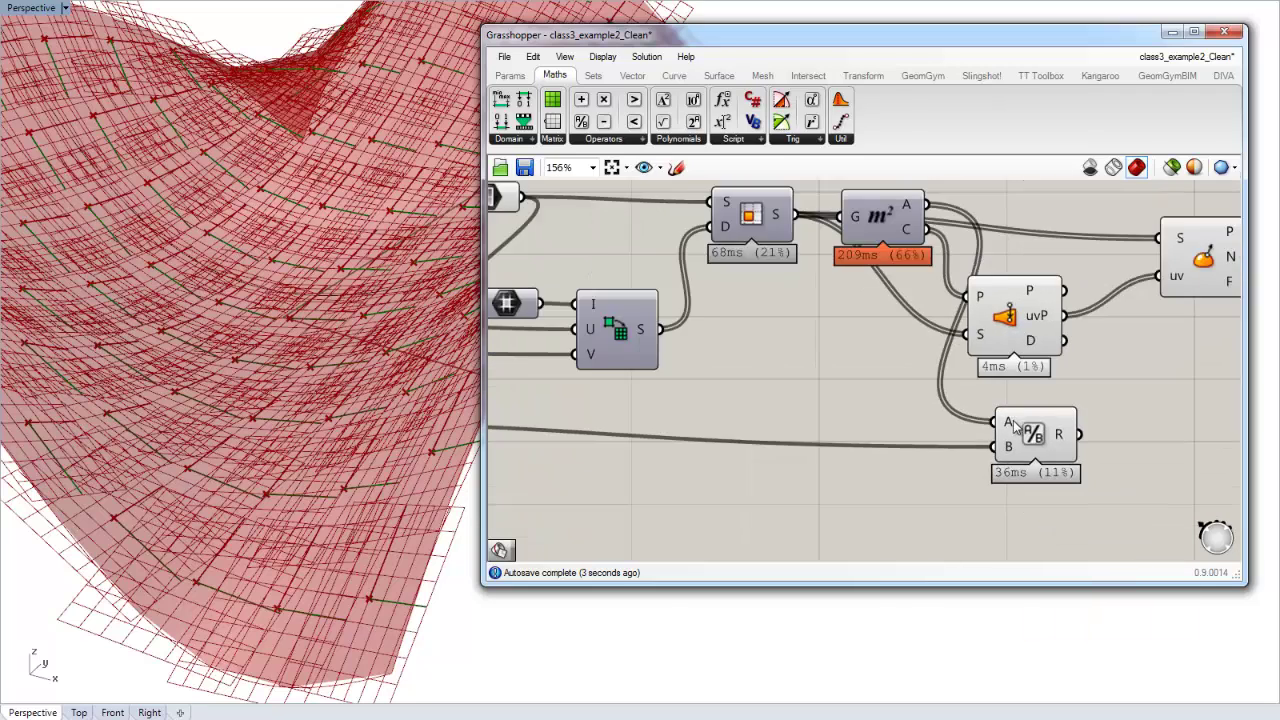
right_drag(1010, 436, 1175, 441)
click(1175, 441)
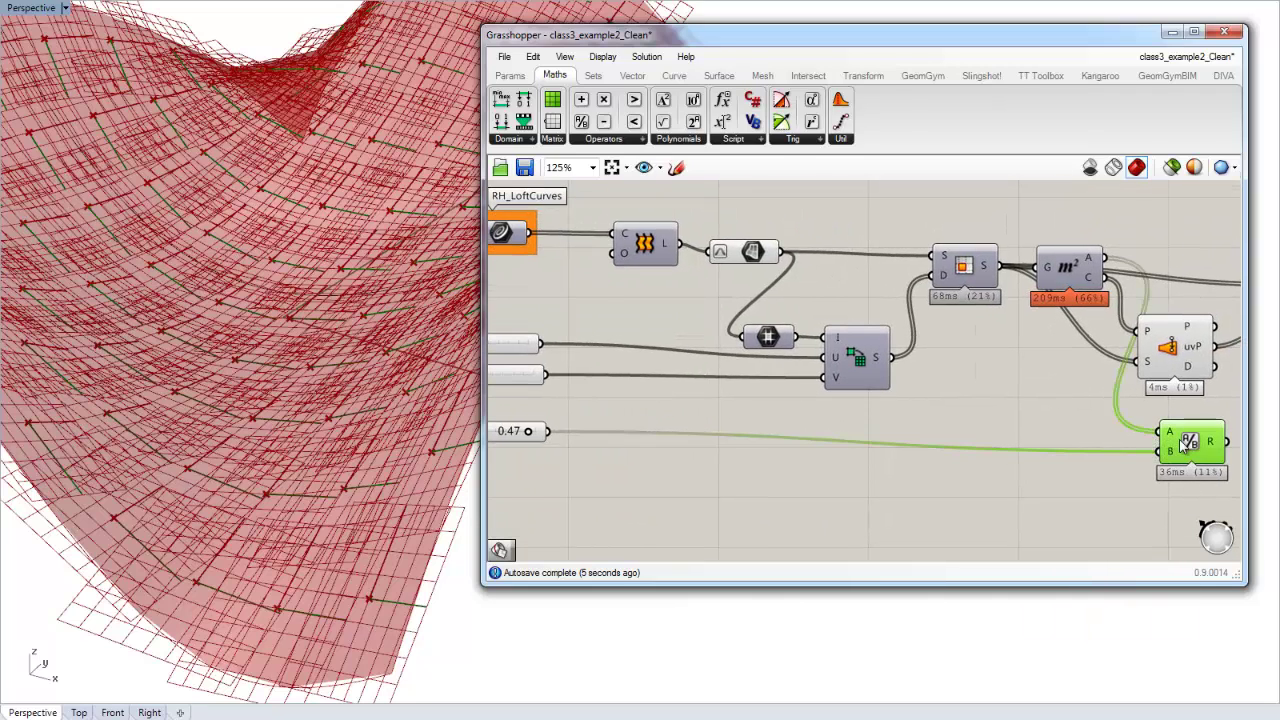
key(Delete)
Step: Place a Multiplication component below Surface CP and connect the Area output to A and the TrussDepth slider to B
drag(604, 99, 1188, 448)
drag(1104, 258, 548, 431)
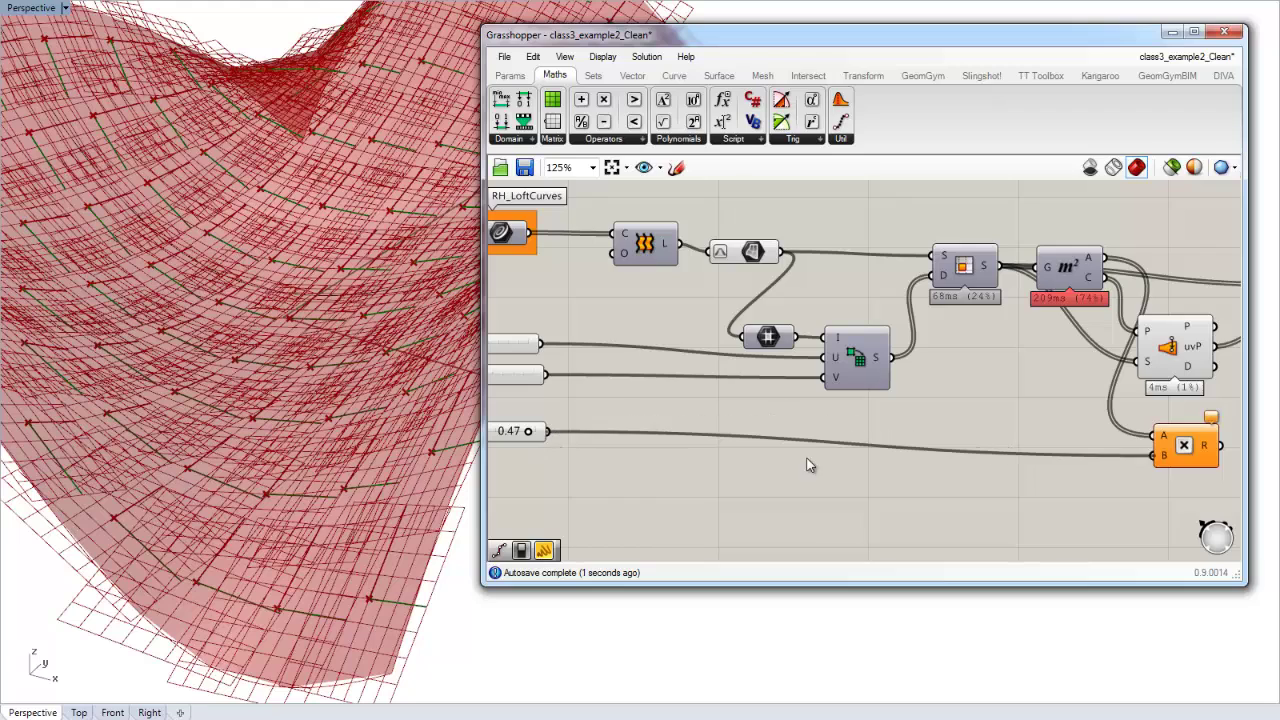
right_drag(1034, 478, 883, 478)
right_drag(1130, 448, 1066, 436)
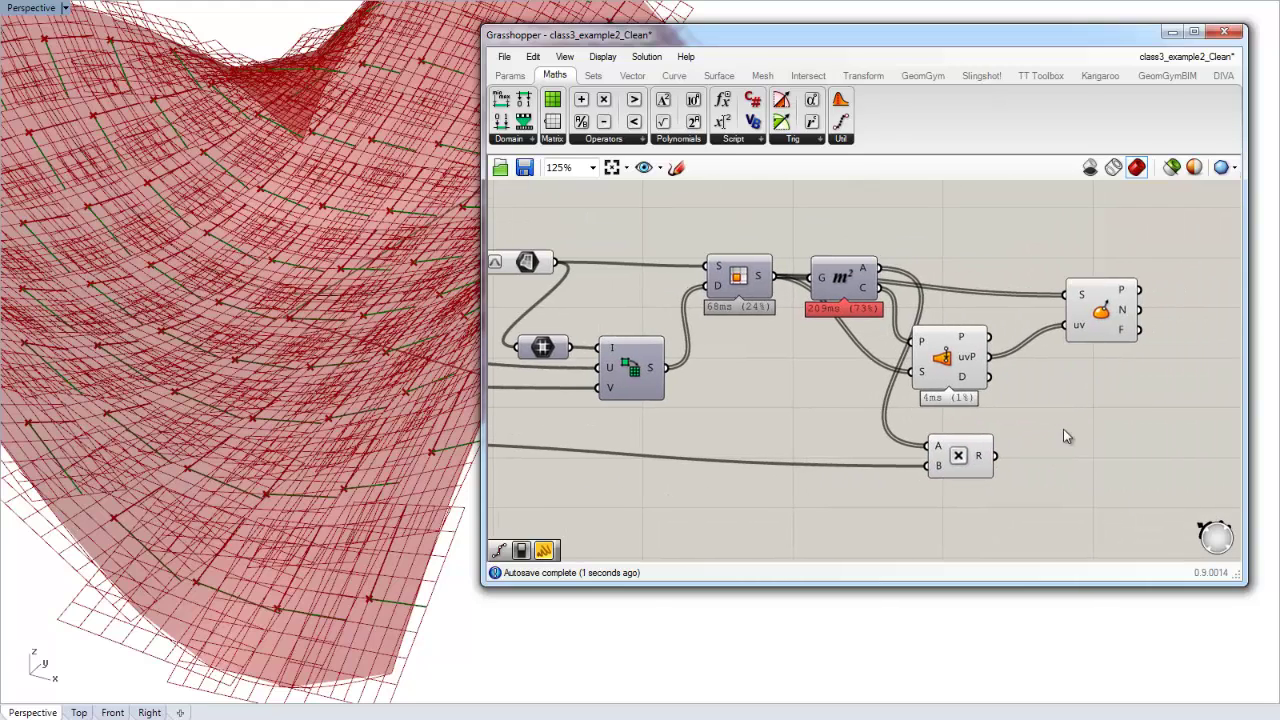
mouse_move(981, 461)
Step: Add an Amplitude vector component below Evaluate Surface, beyond the Multiplication component
click(634, 77)
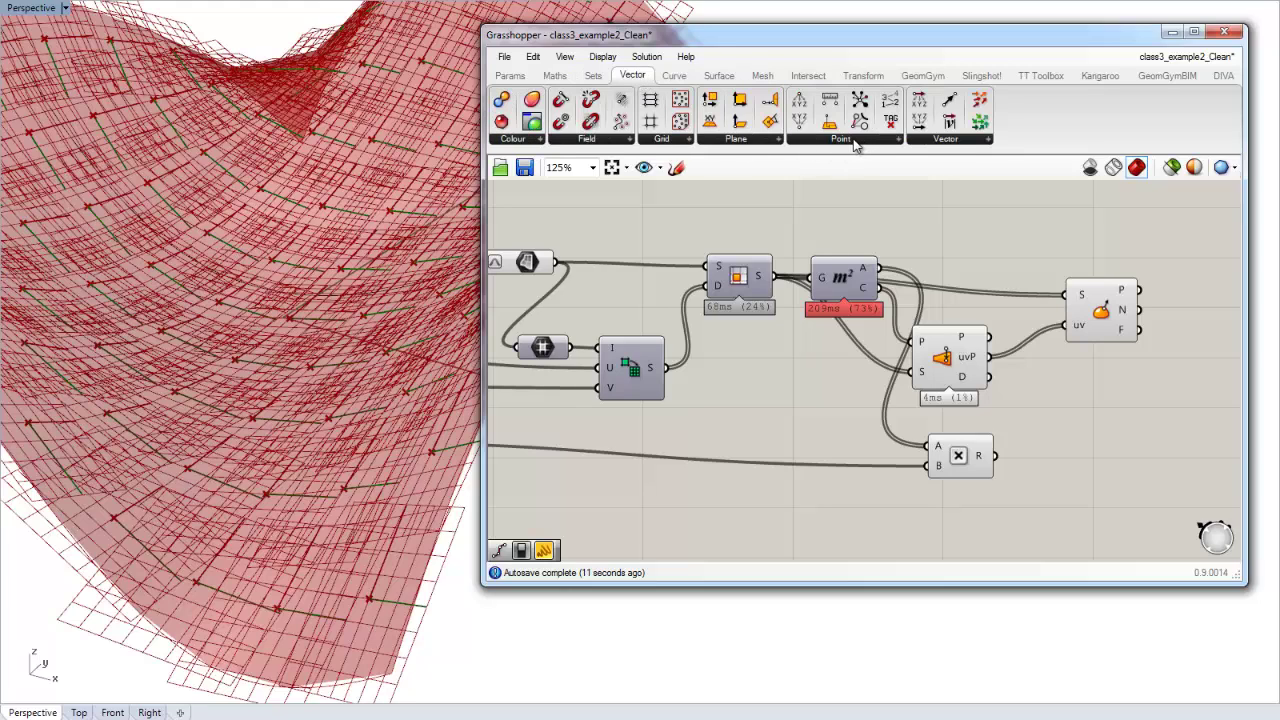
click(927, 140)
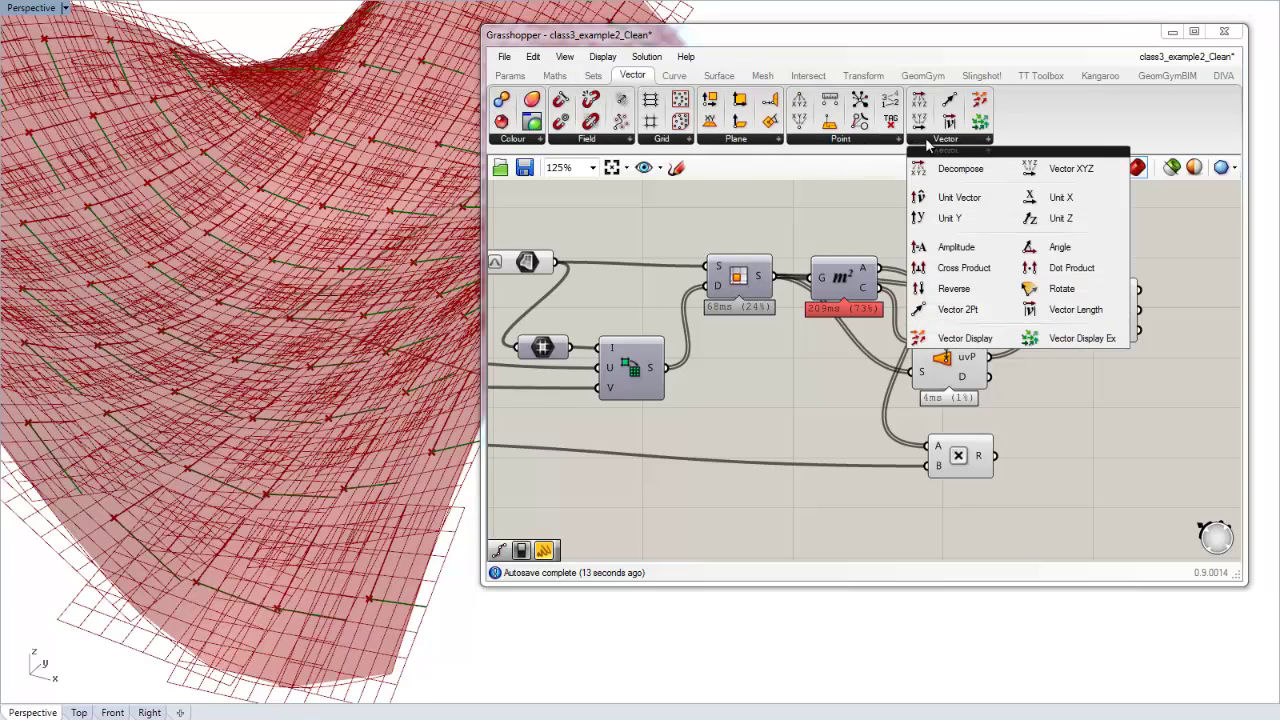
click(951, 252)
click(1036, 367)
drag(1046, 380, 1184, 430)
click(1048, 385)
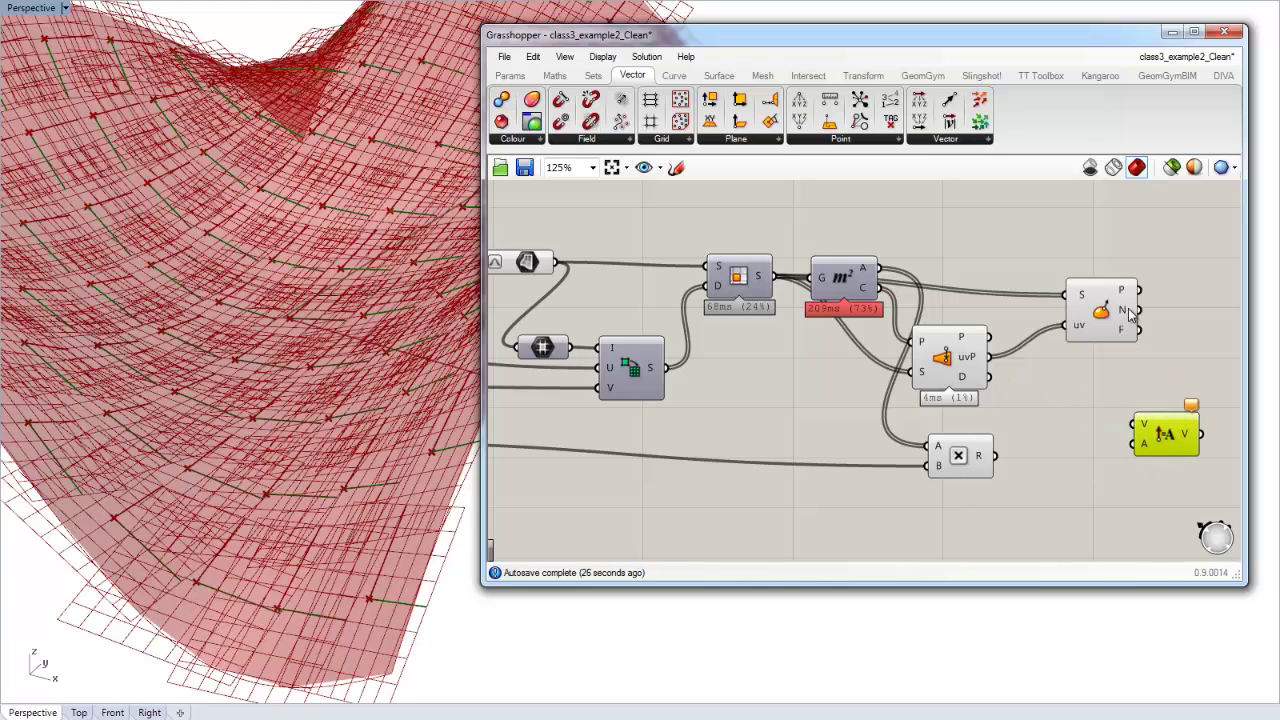
Step: Connect Evaluate Surface's normals to Amplitude's V input and the multiplication result to its A input, and adjust the component's position
drag(1138, 310, 998, 456)
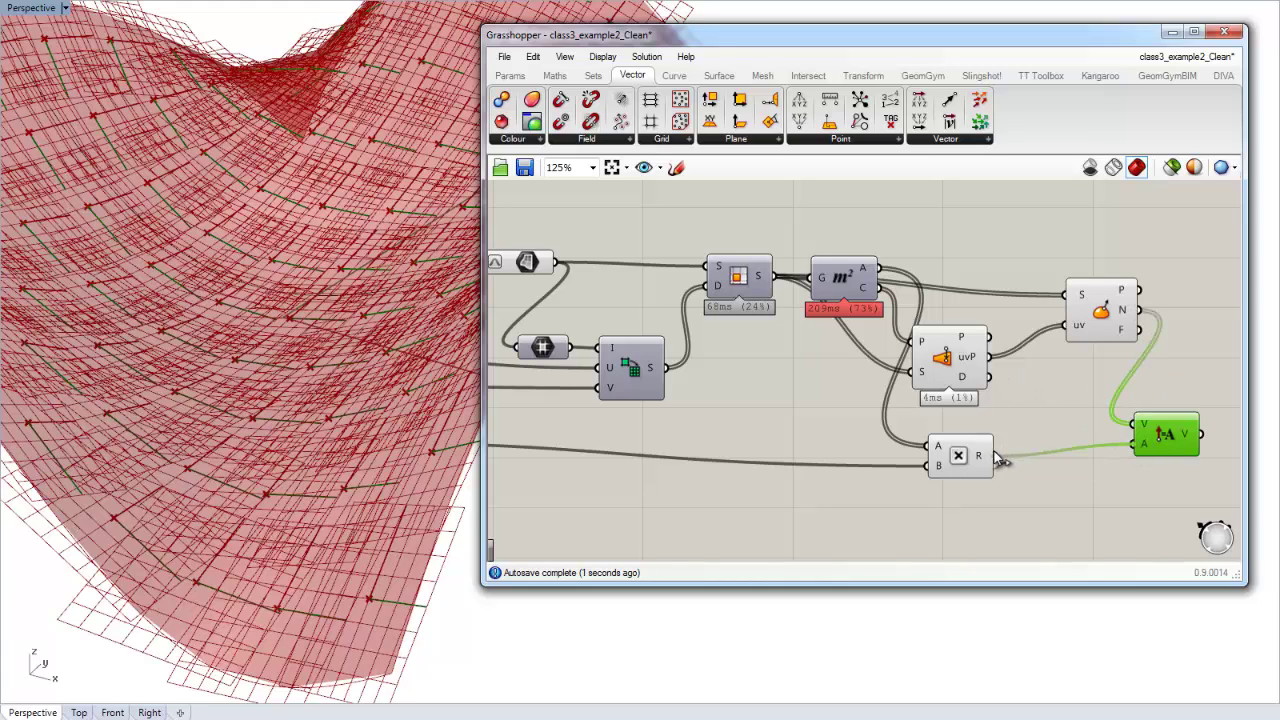
click(1101, 428)
right_drag(1182, 444, 1041, 415)
drag(1052, 418, 1076, 418)
click(1070, 372)
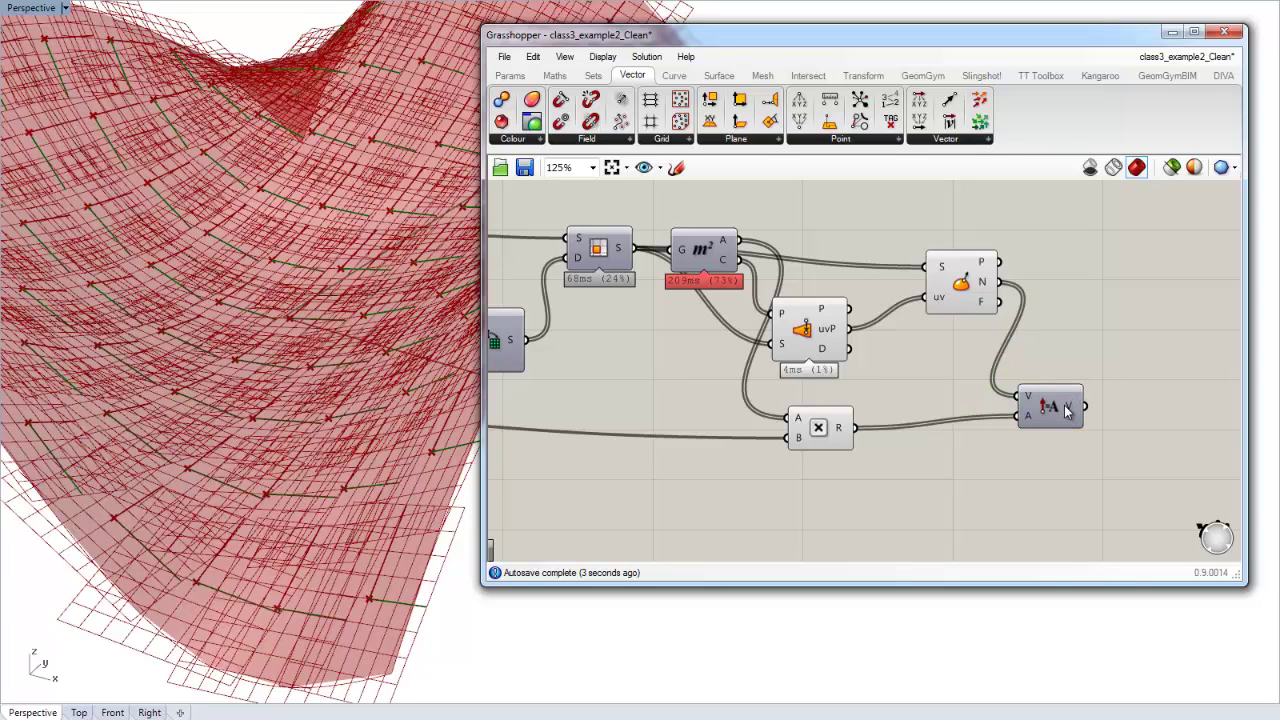
mouse_move(1068, 412)
click(983, 265)
click(1016, 262)
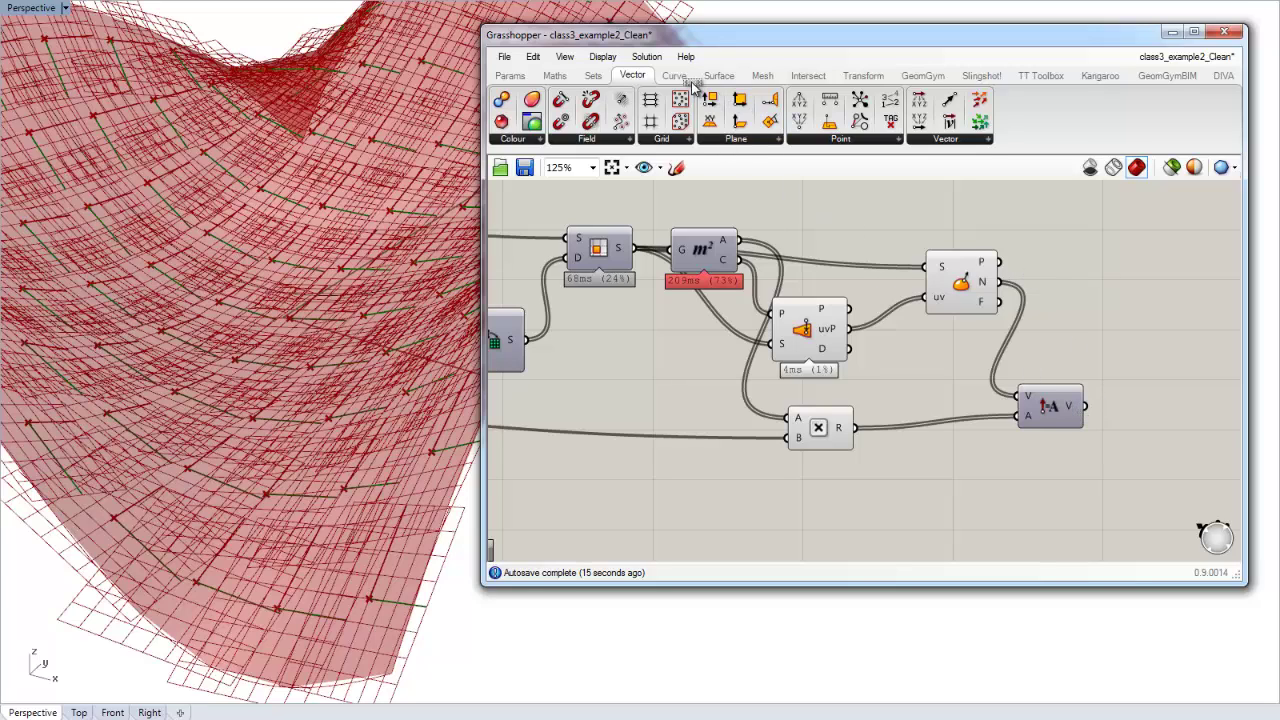
Step: Add a Move component and position it beyond the Amplitude component, slightly higher than it
click(857, 79)
click(591, 140)
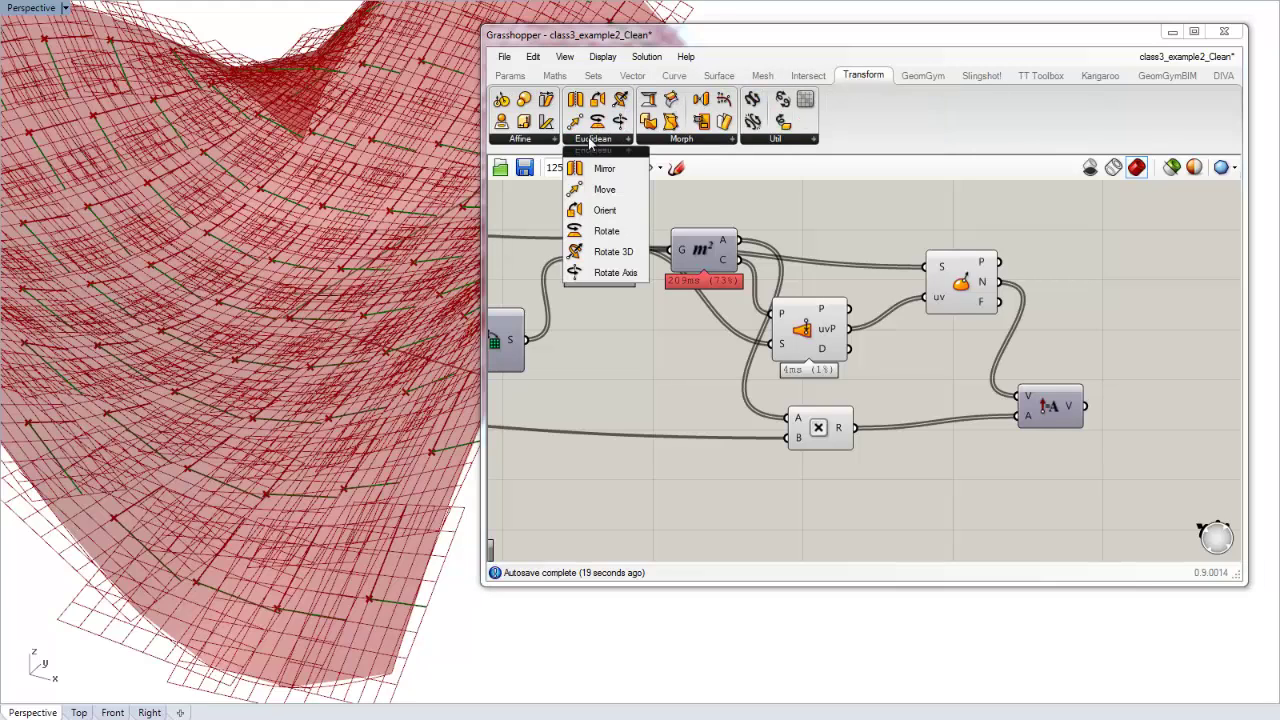
click(600, 190)
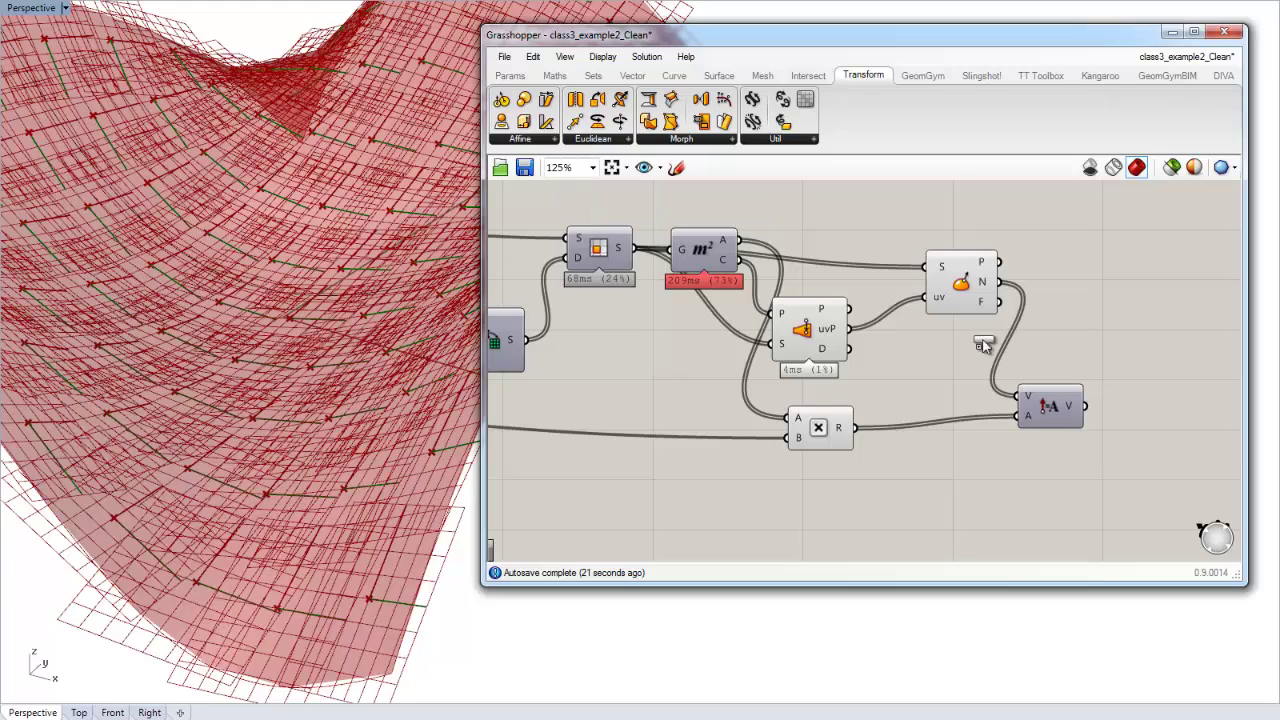
click(1211, 356)
right_drag(1114, 415, 944, 424)
drag(917, 418, 1000, 384)
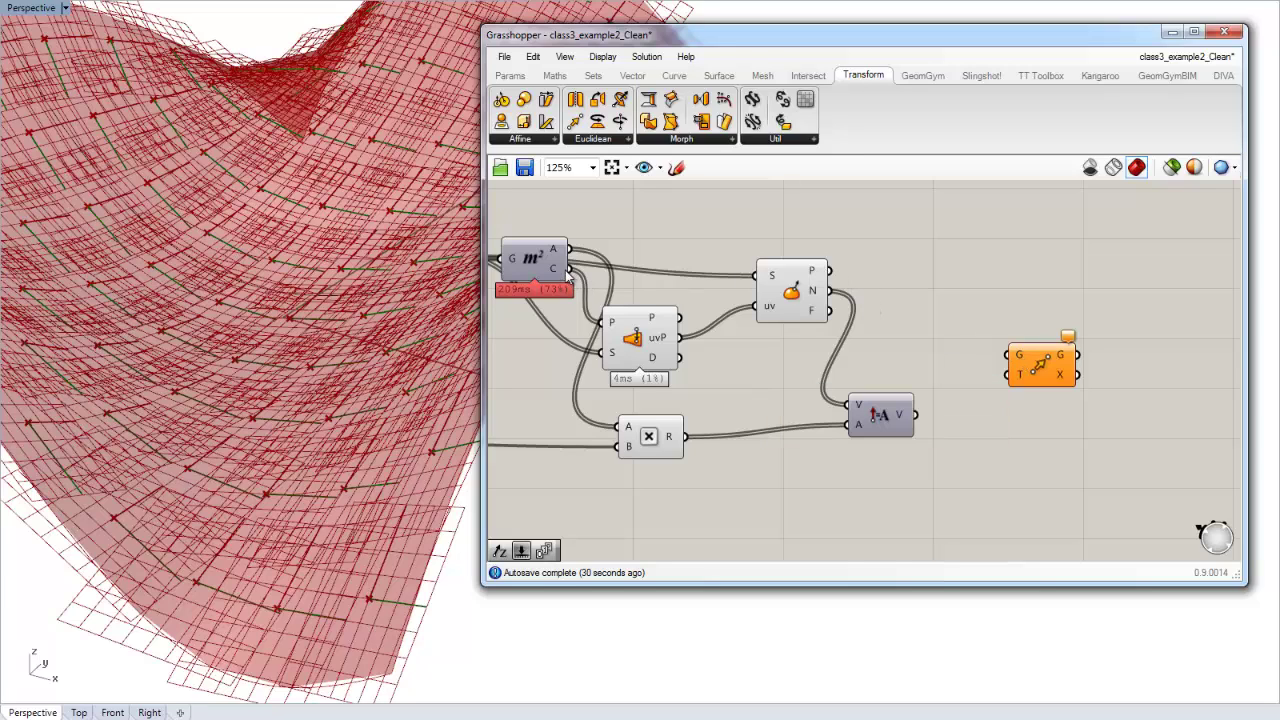
Step: Connect the Area centroids to the Move component's geometry input and the Amplitude vector to its translation input
drag(569, 269, 1008, 355)
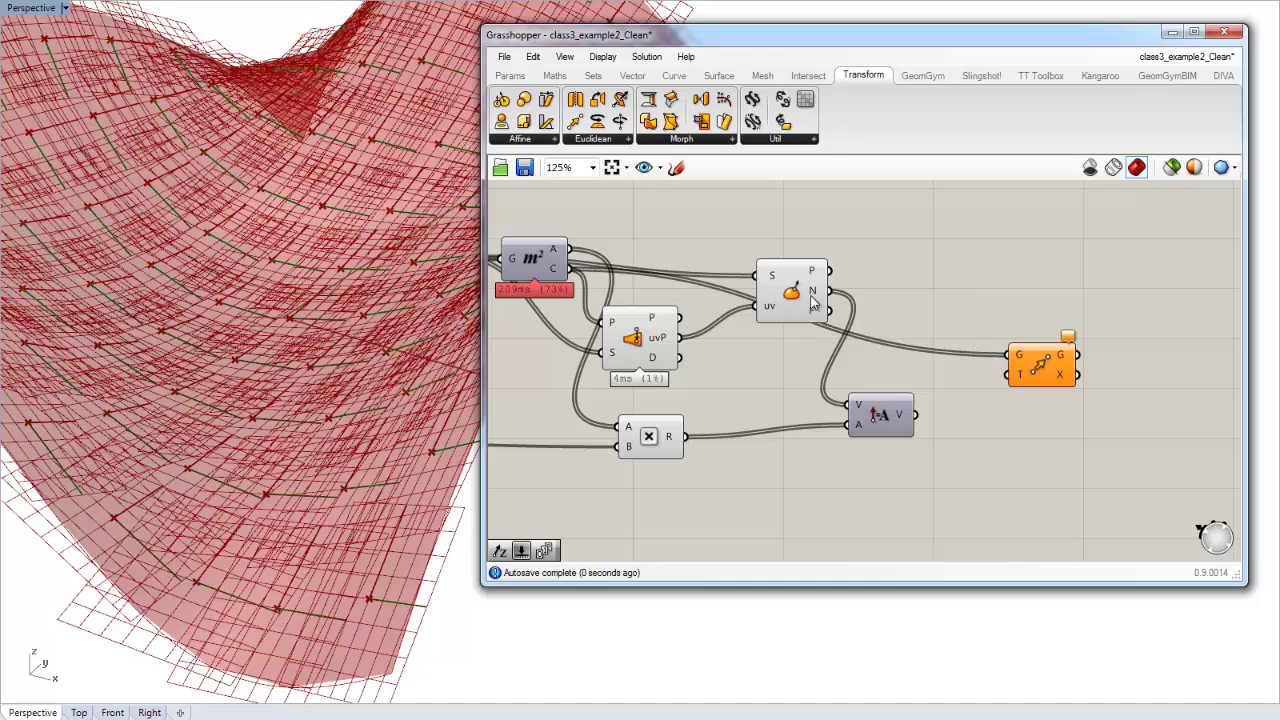
drag(812, 300, 800, 348)
drag(668, 355, 668, 363)
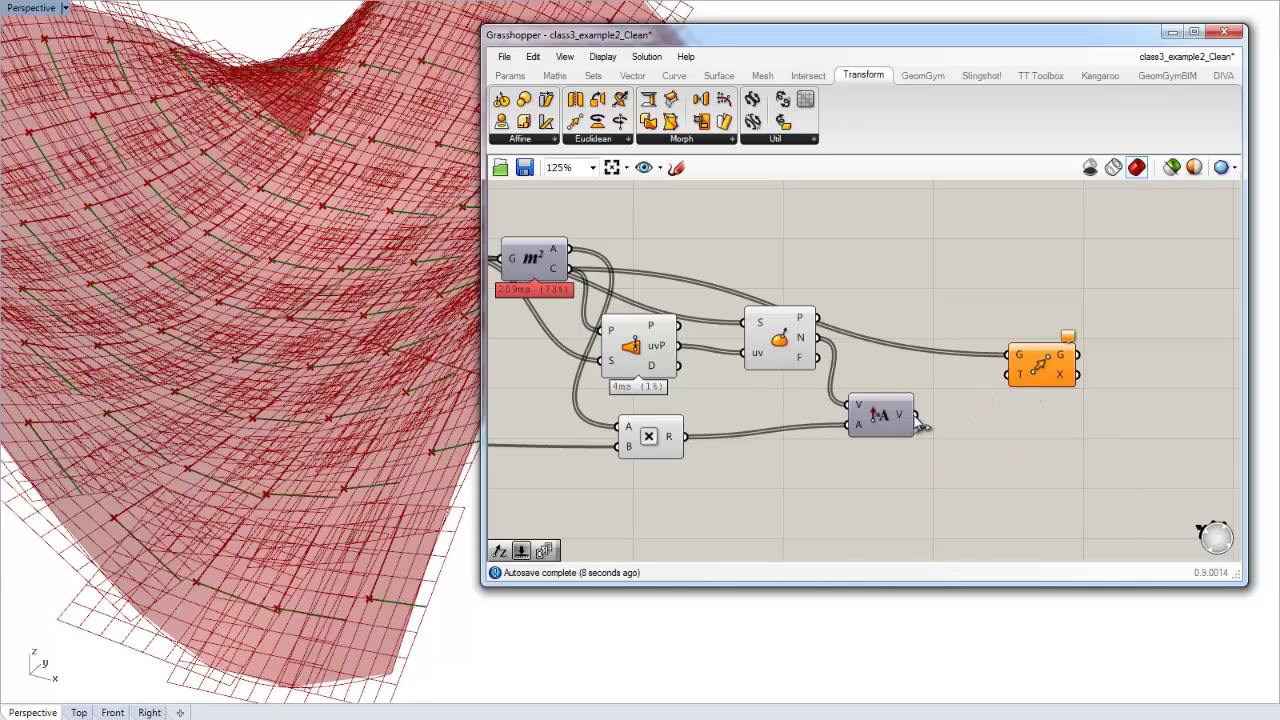
drag(917, 422, 1008, 374)
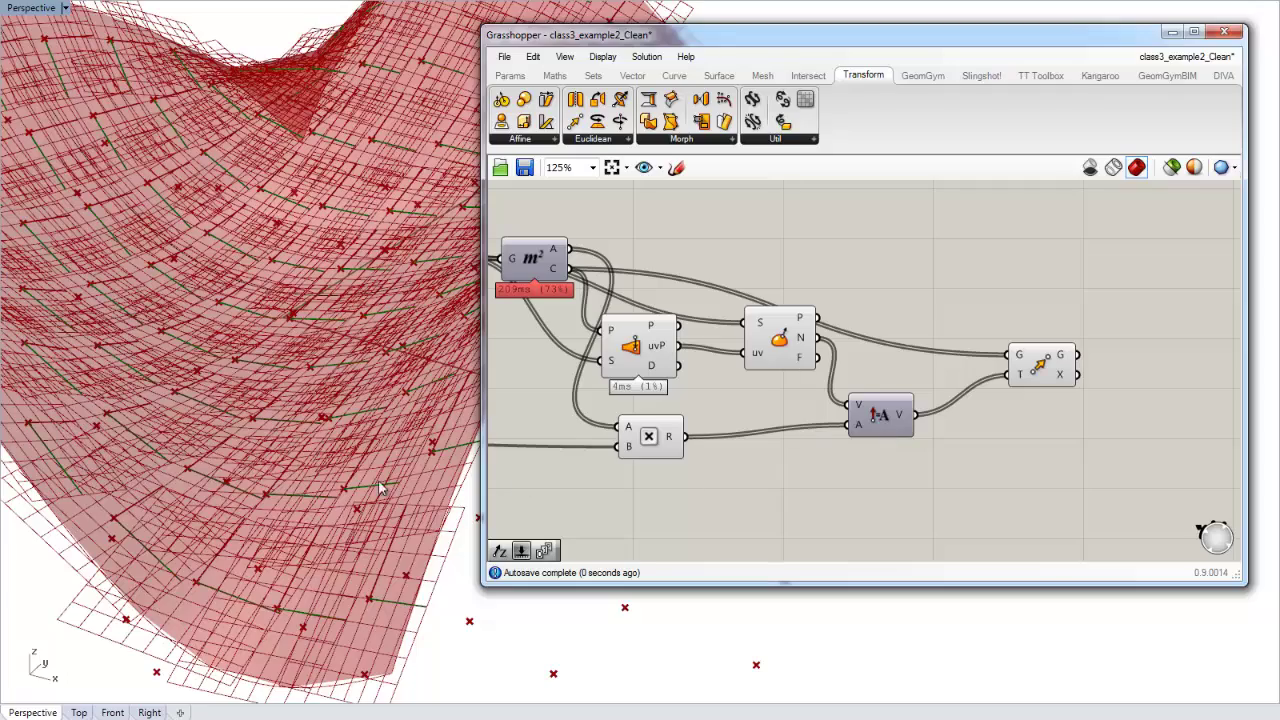
Step: Lower the TrussDepth slider to 0.27
right_drag(381, 488, 347, 408)
scroll(346, 408, down, 10)
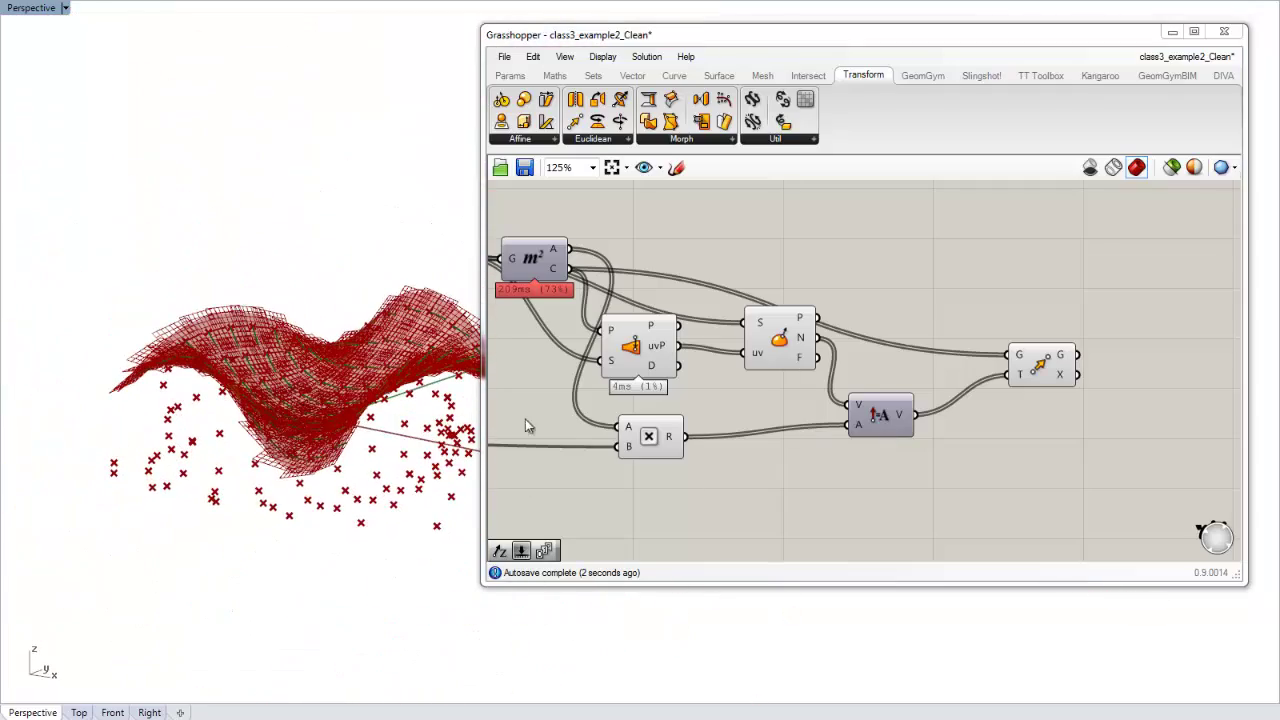
right_drag(525, 419, 751, 402)
right_drag(508, 448, 808, 430)
right_drag(498, 412, 715, 419)
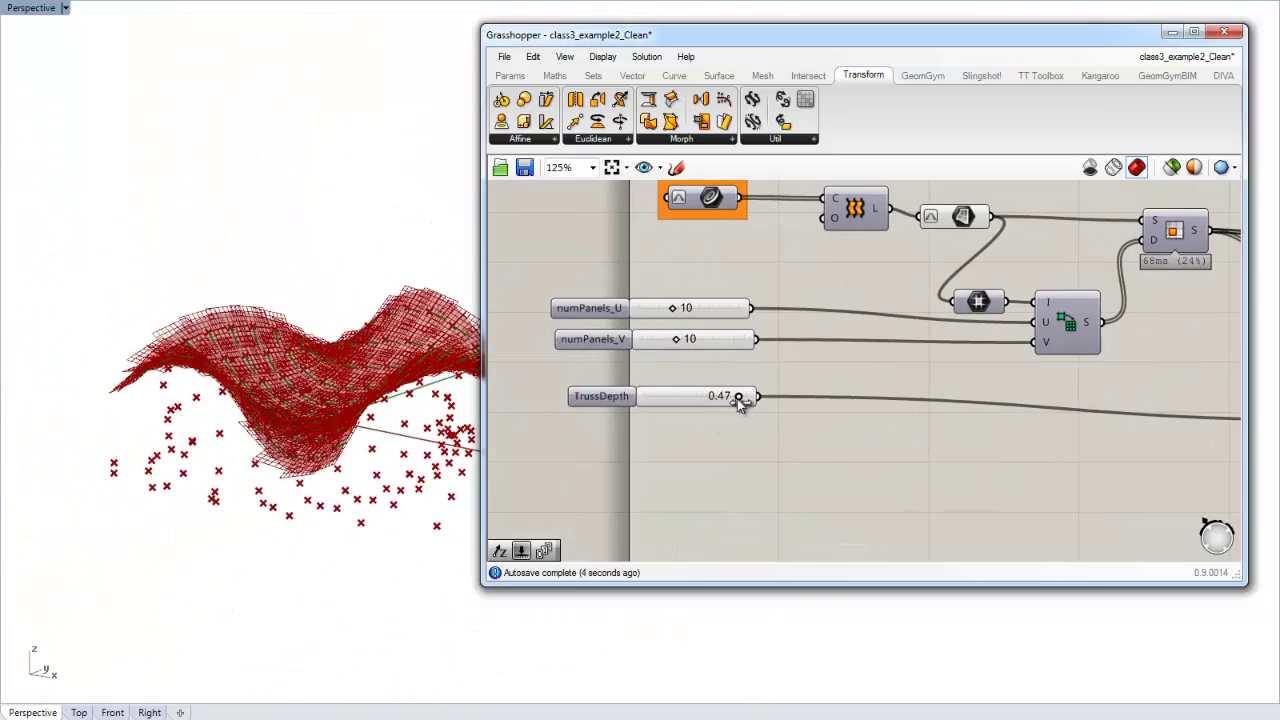
drag(738, 399, 607, 400)
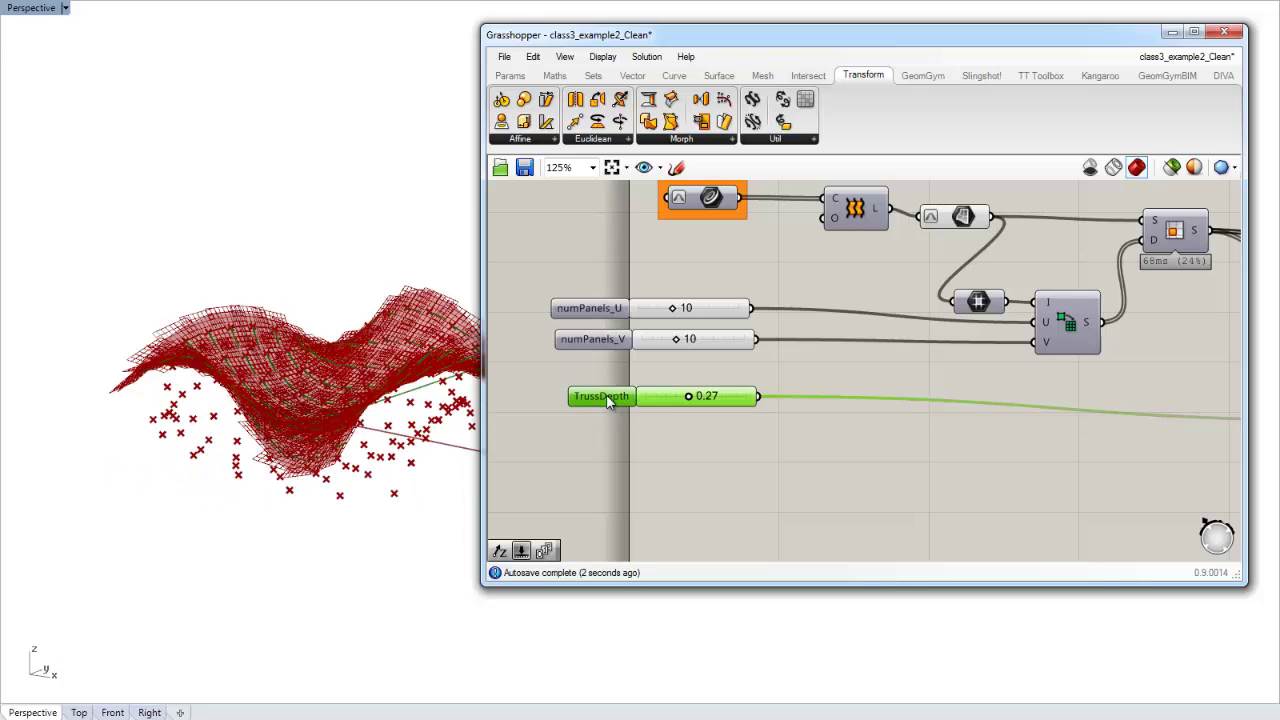
Step: Set the TrussDepth slider's numeric domain to a minimum of 0.01 and a maximum of 0.10
double_click(605, 398)
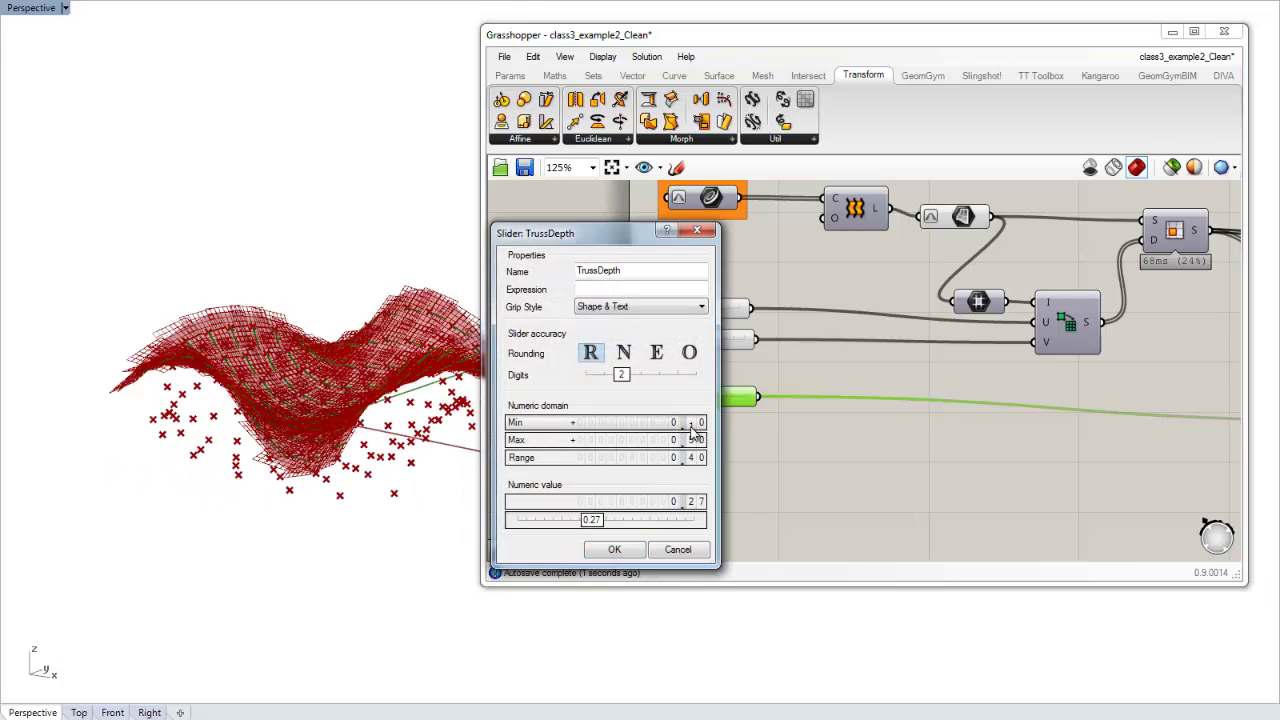
drag(693, 437, 688, 485)
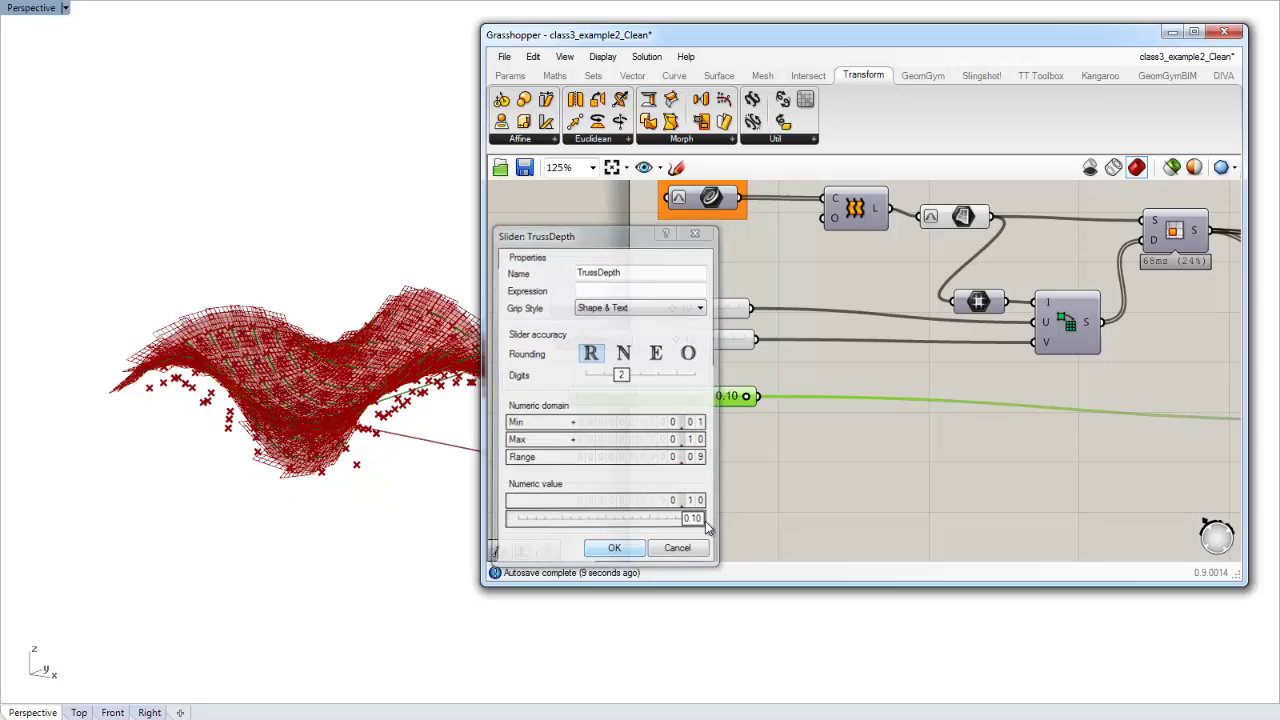
click(638, 549)
Step: Adjust the TrussDepth slider to 0.06 while checking the offset points against the roof surface
drag(745, 398, 658, 398)
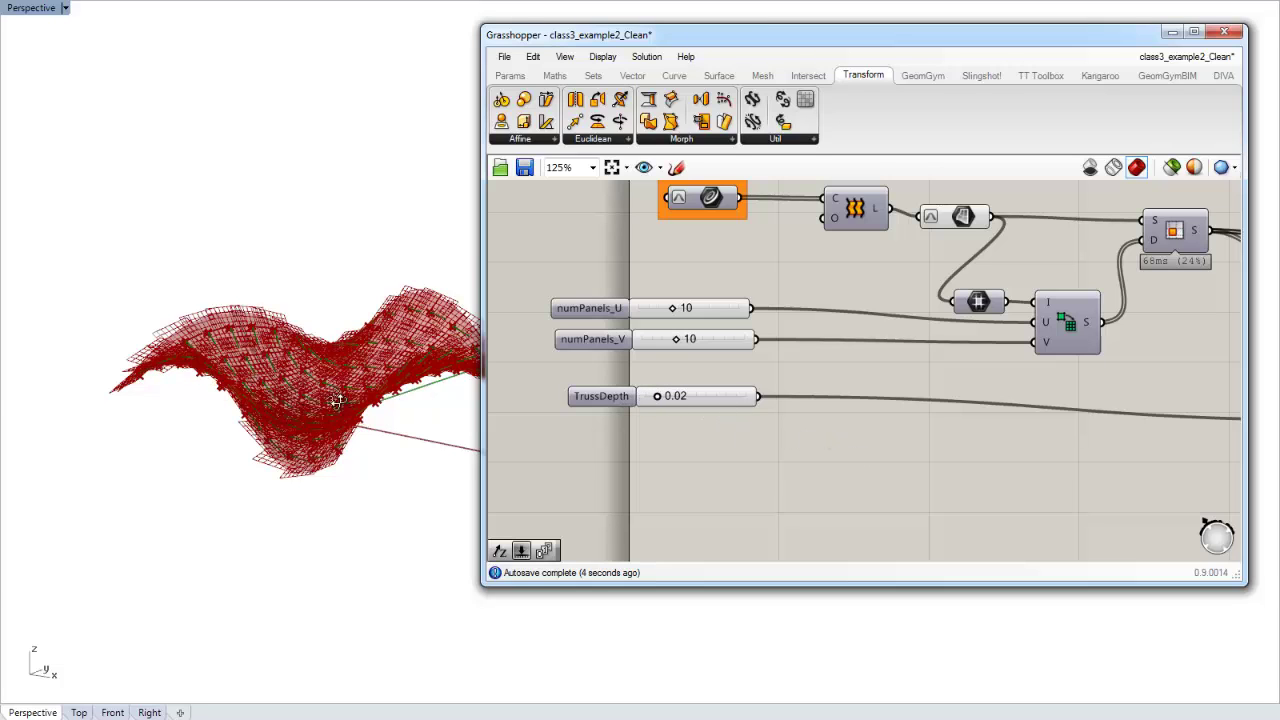
right_drag(337, 401, 398, 375)
scroll(417, 406, up, 5)
drag(660, 400, 701, 397)
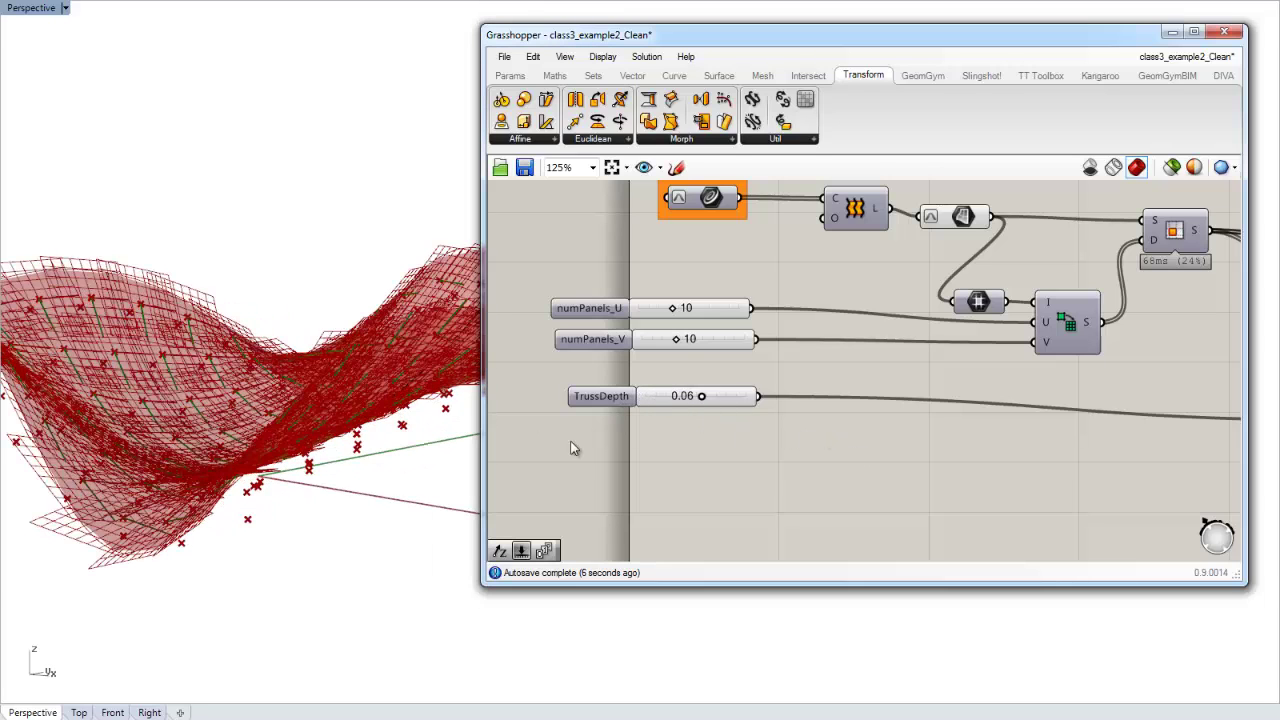
right_drag(369, 452, 402, 425)
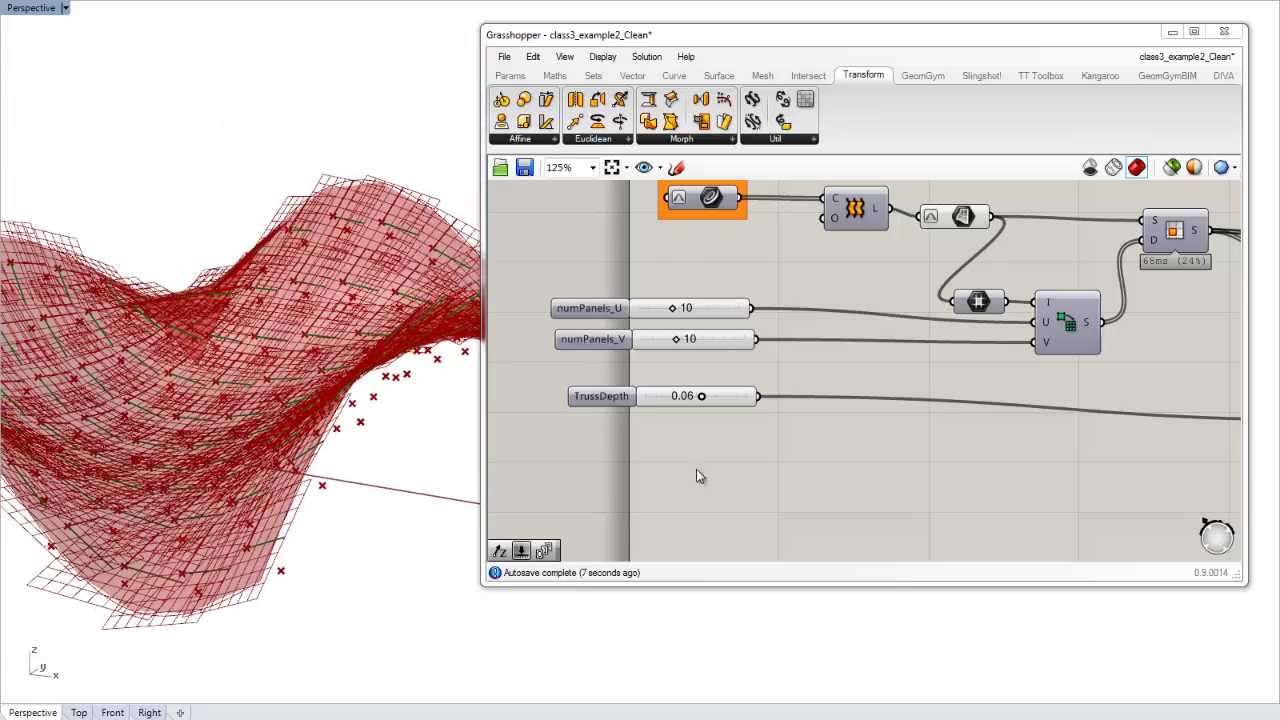
Step: Reposition the Move component higher on the canvas and nudge the Amplitude component up beneath it
right_drag(820, 447, 575, 428)
scroll(590, 425, down, 2)
scroll(950, 408, up, 2)
click(886, 454)
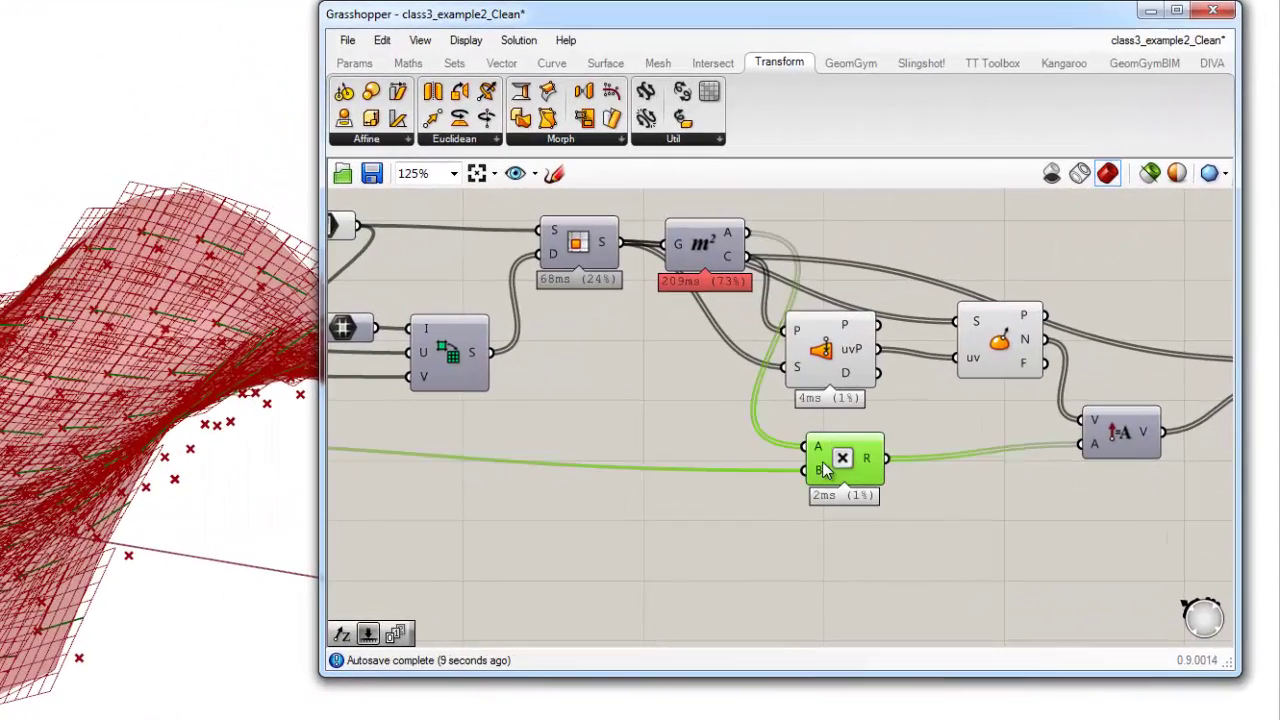
right_drag(955, 471, 621, 484)
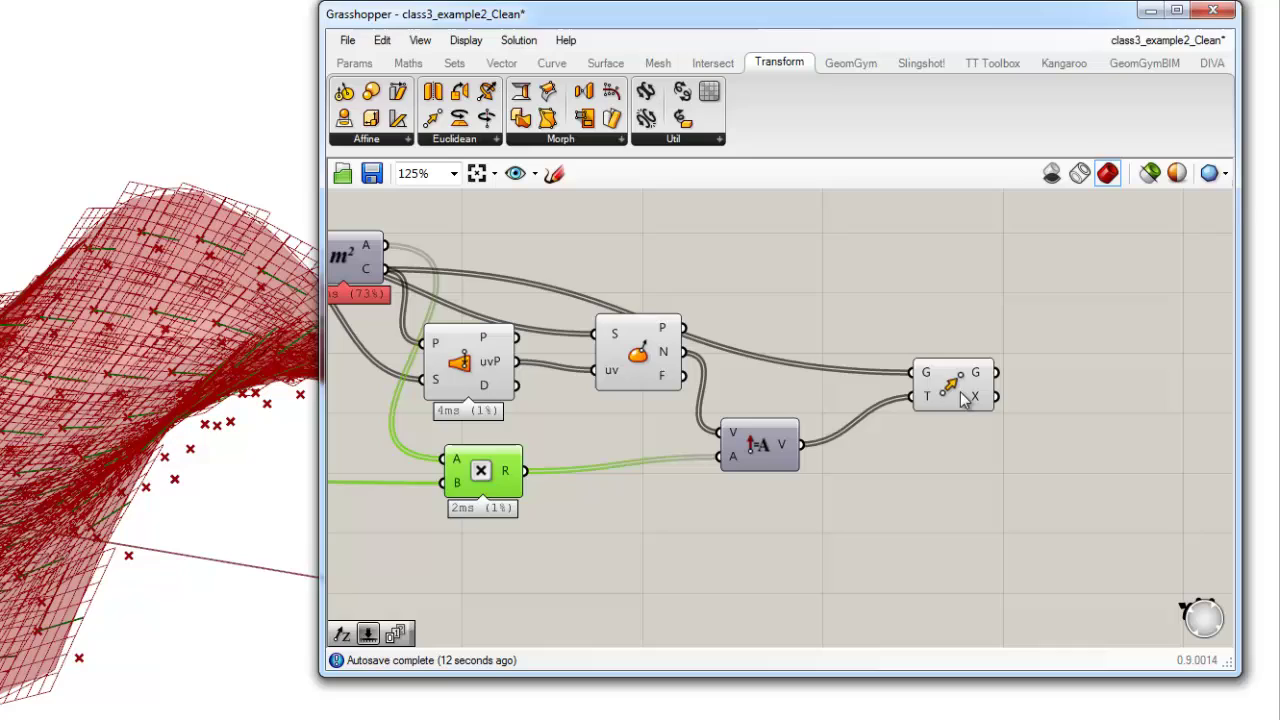
drag(963, 398, 901, 332)
click(898, 436)
drag(774, 441, 768, 432)
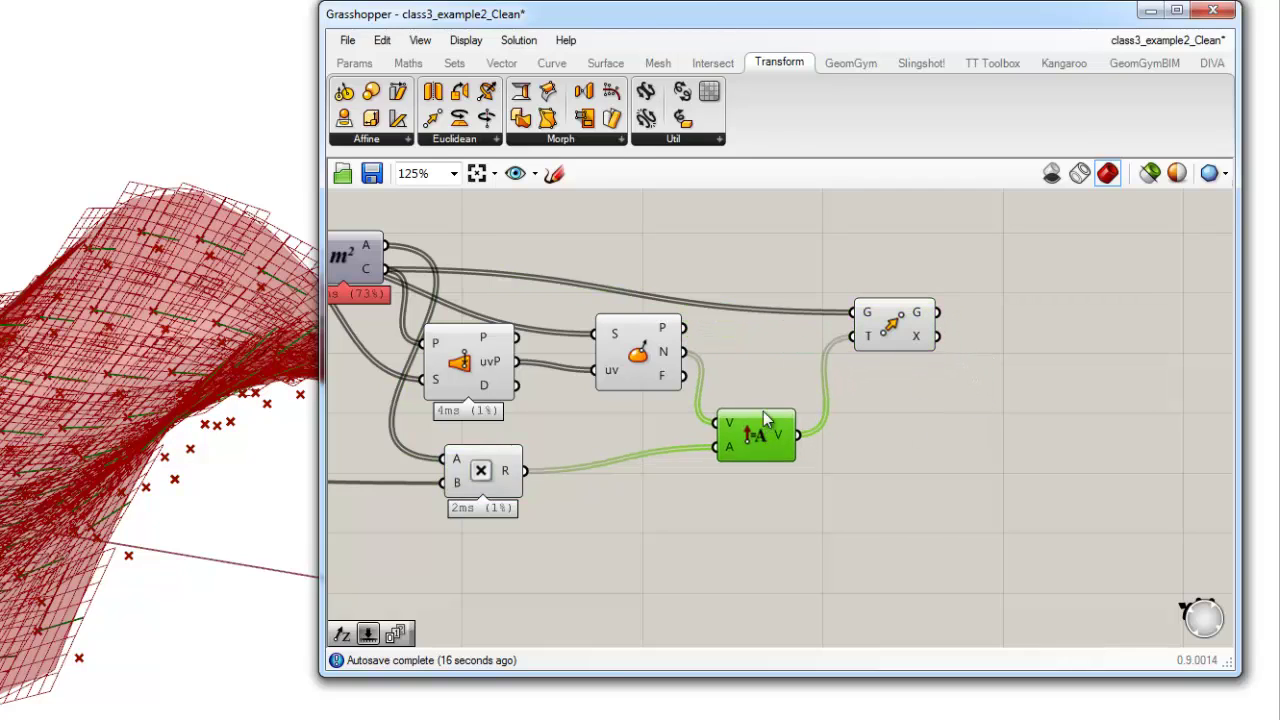
click(879, 376)
Step: Read the remaining items in the Roof Truss Geometry Instructions panel
right_drag(879, 376, 902, 574)
scroll(902, 574, up, 3)
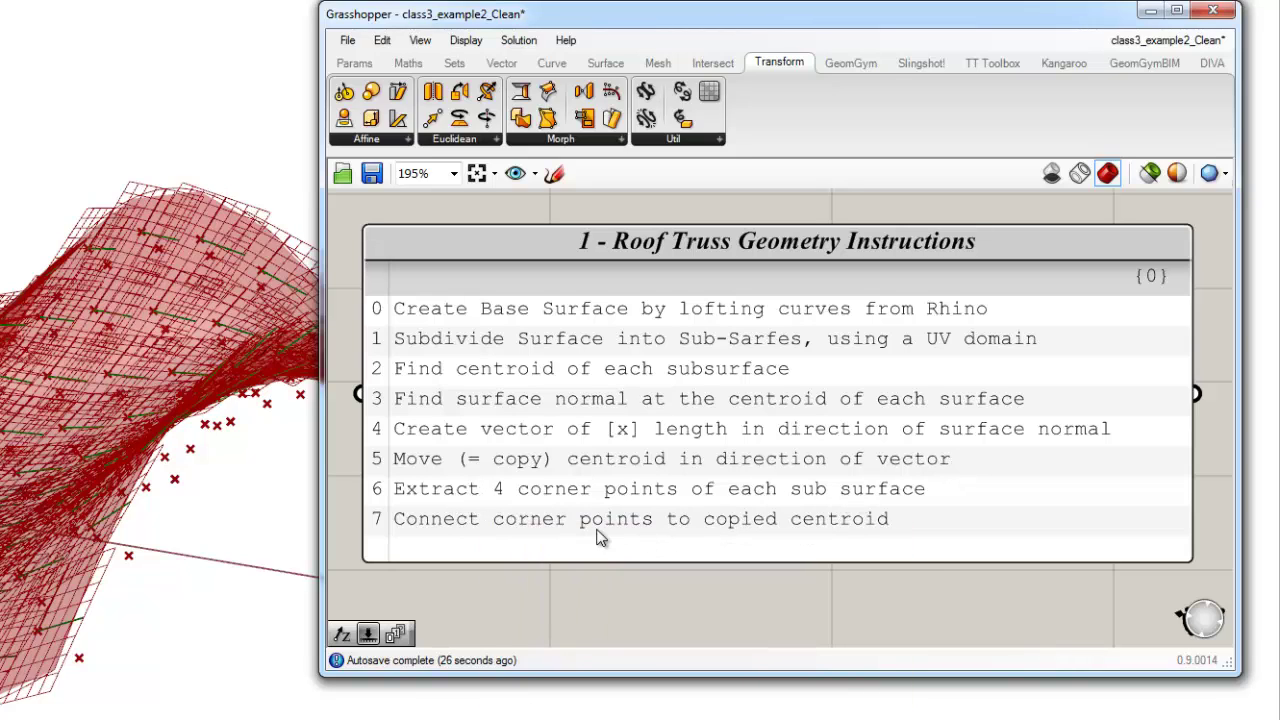
right_drag(706, 543, 790, 375)
scroll(748, 486, down, 3)
right_drag(722, 566, 784, 381)
scroll(897, 468, up, 2)
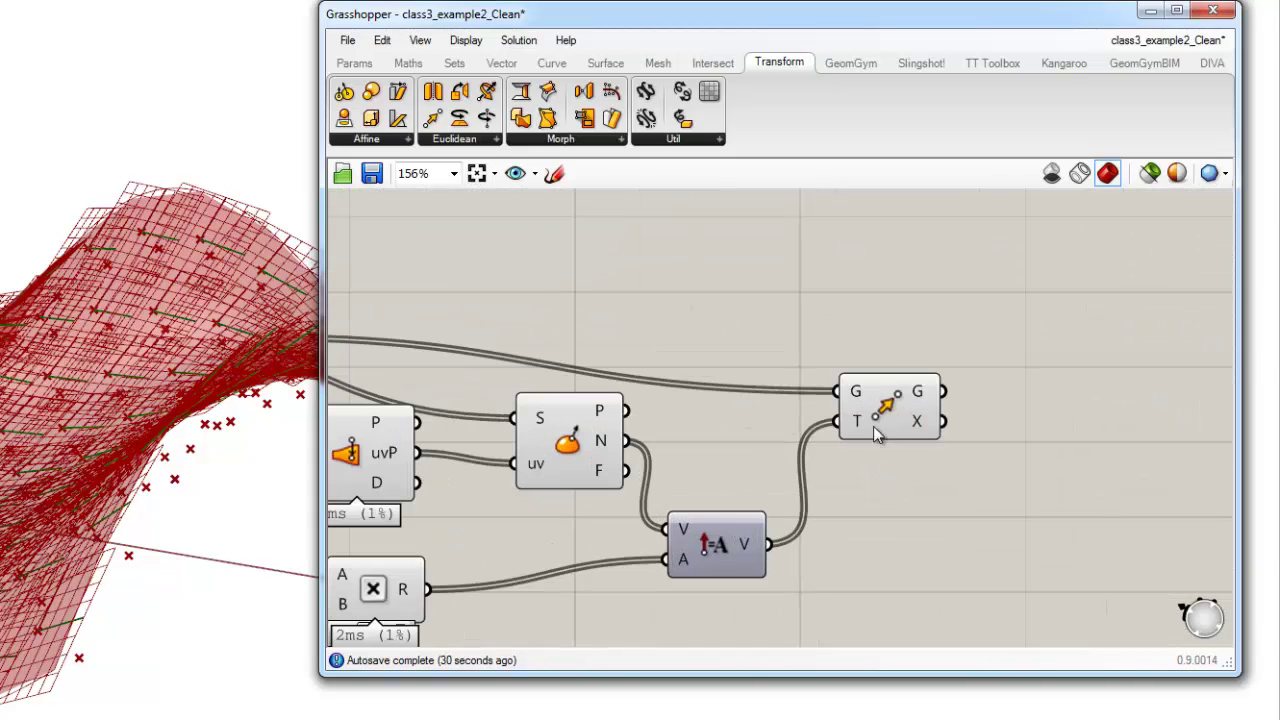
Step: Tidy the layout by shifting the Move component up, raising the sub-surface component and lowering the Area component
drag(882, 412, 882, 395)
click(971, 465)
right_drag(881, 509, 873, 417)
right_drag(740, 431, 845, 434)
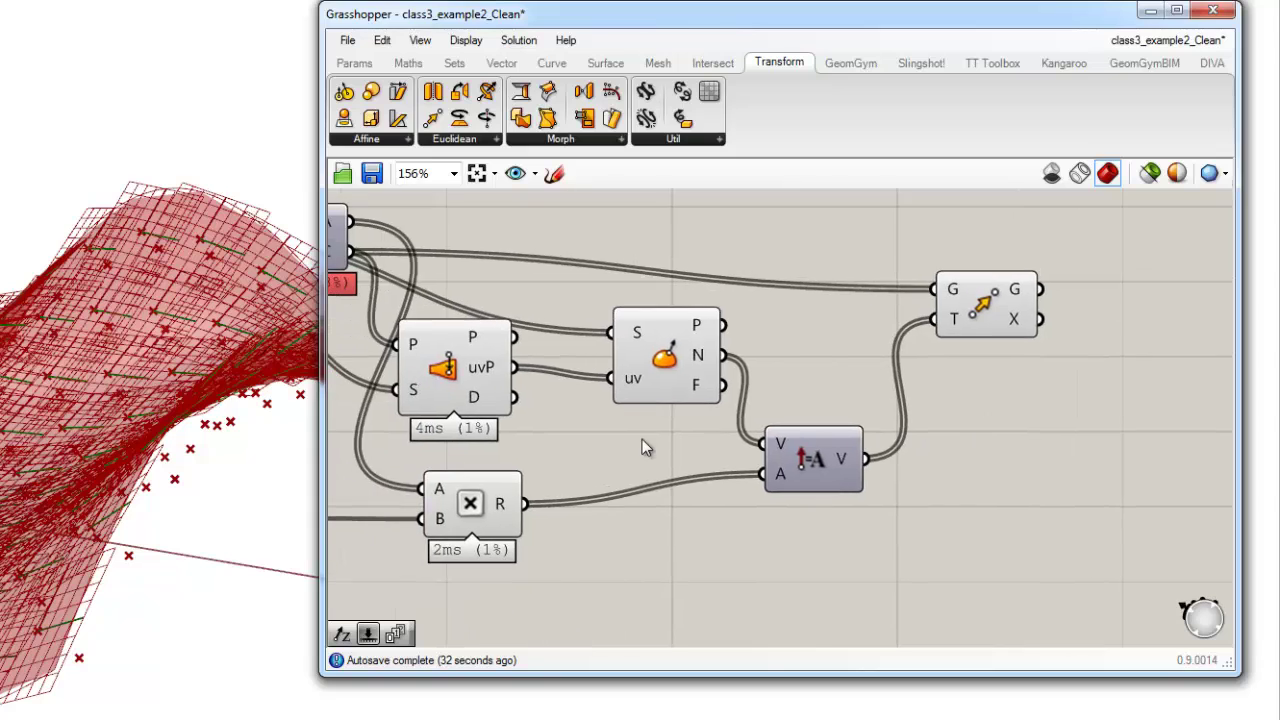
right_drag(642, 439, 768, 439)
right_drag(637, 417, 754, 486)
right_drag(699, 430, 858, 445)
drag(541, 340, 543, 268)
drag(698, 331, 685, 349)
click(795, 297)
Step: Add a Brep Components component above Area, feed it the sub-surfaces, and inspect its face, edge and vertex outputs
right_drag(704, 283, 641, 365)
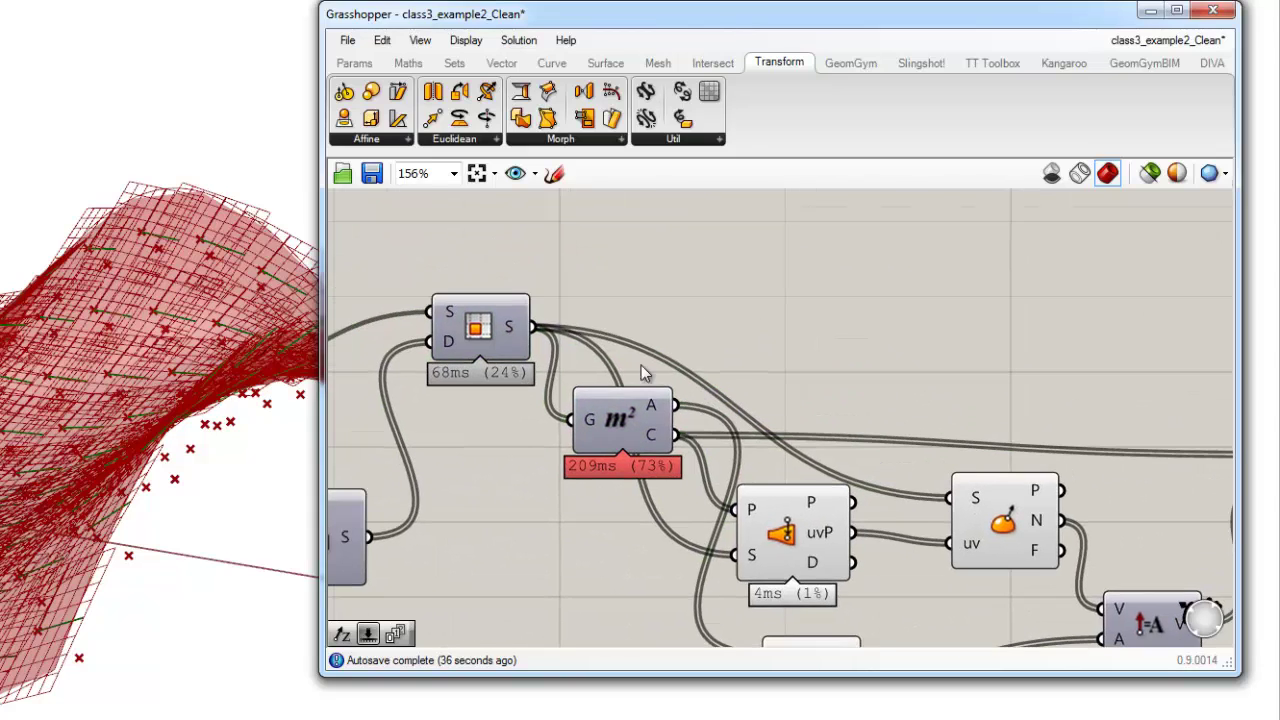
mouse_move(515, 331)
right_drag(707, 331, 685, 390)
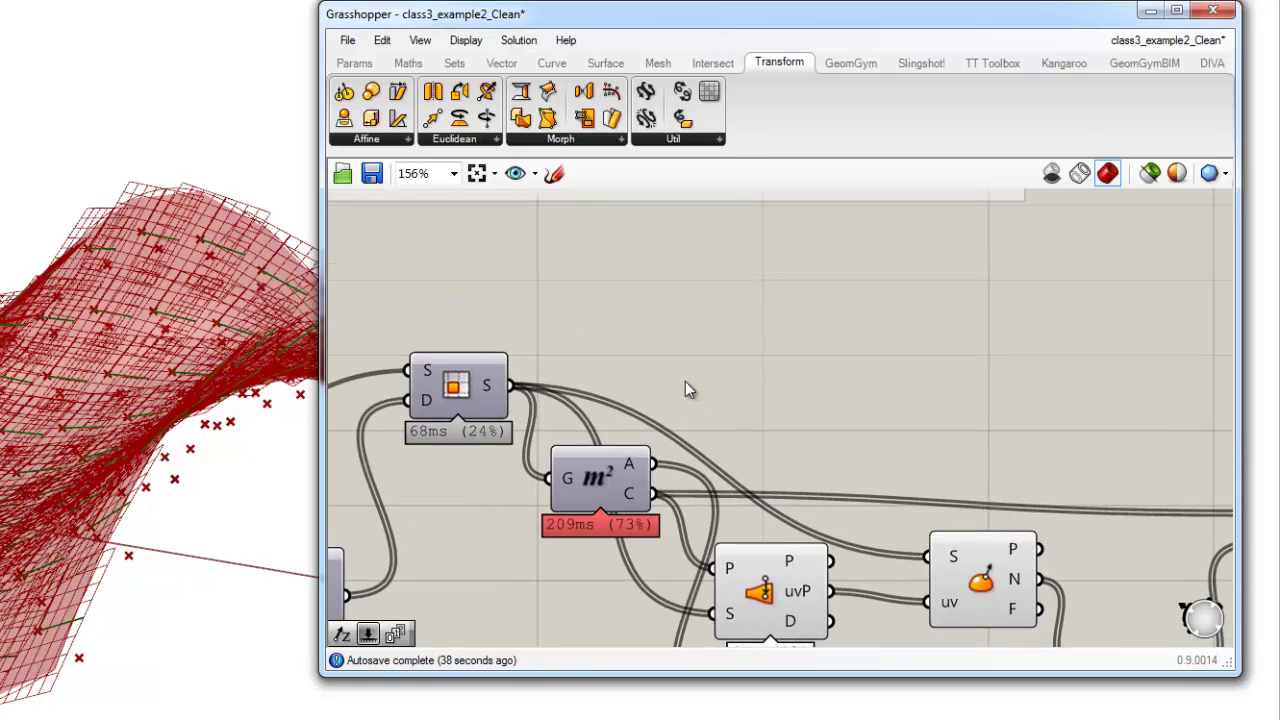
click(610, 66)
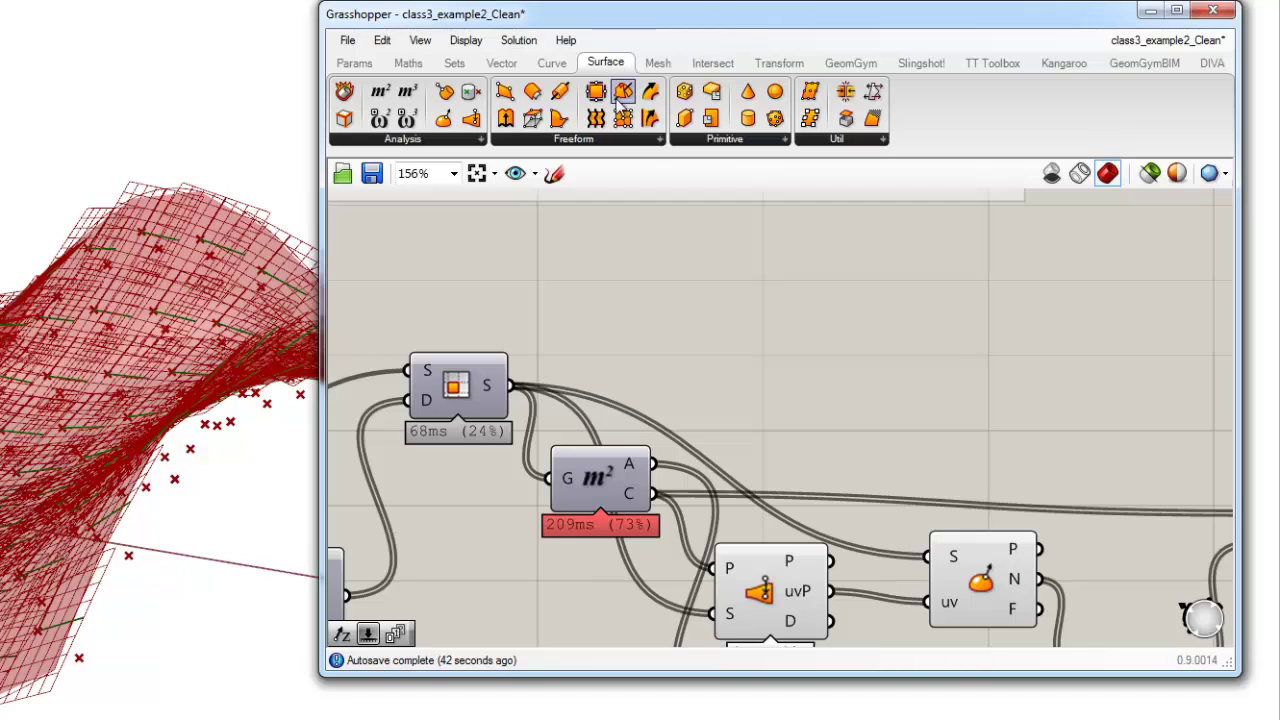
click(463, 145)
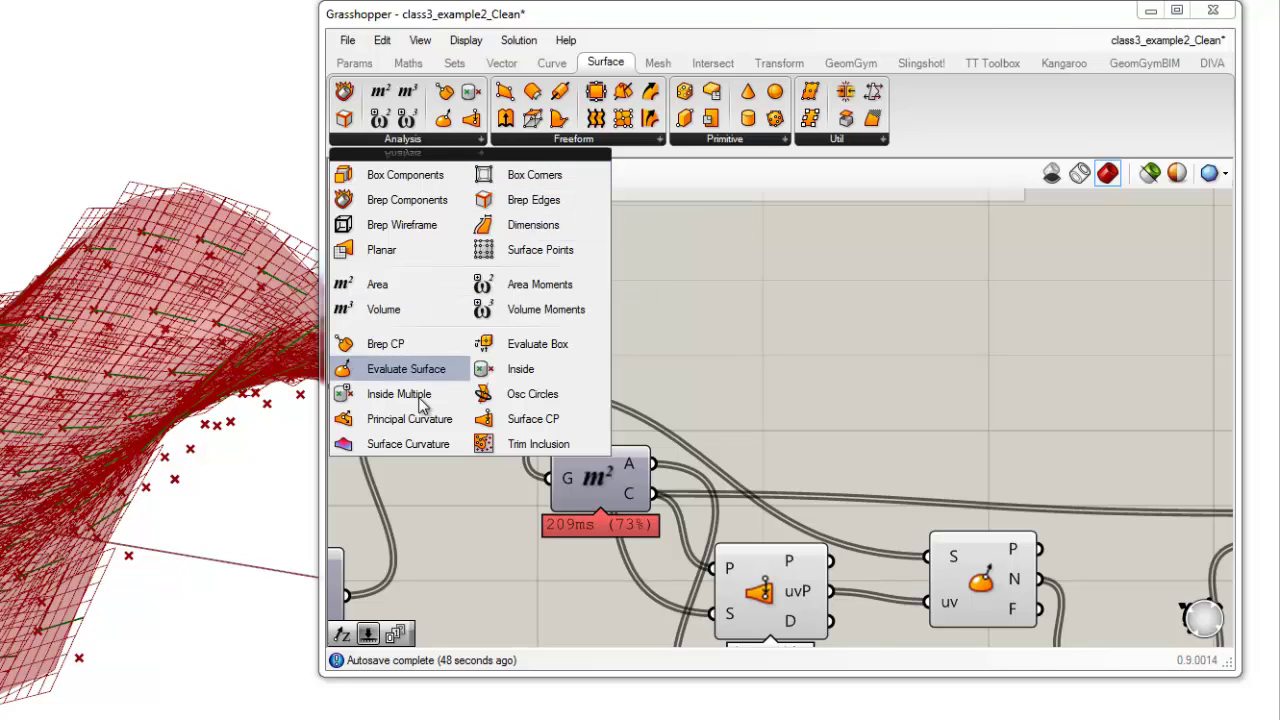
click(411, 199)
click(753, 470)
drag(765, 464, 770, 357)
click(813, 393)
drag(518, 403, 712, 370)
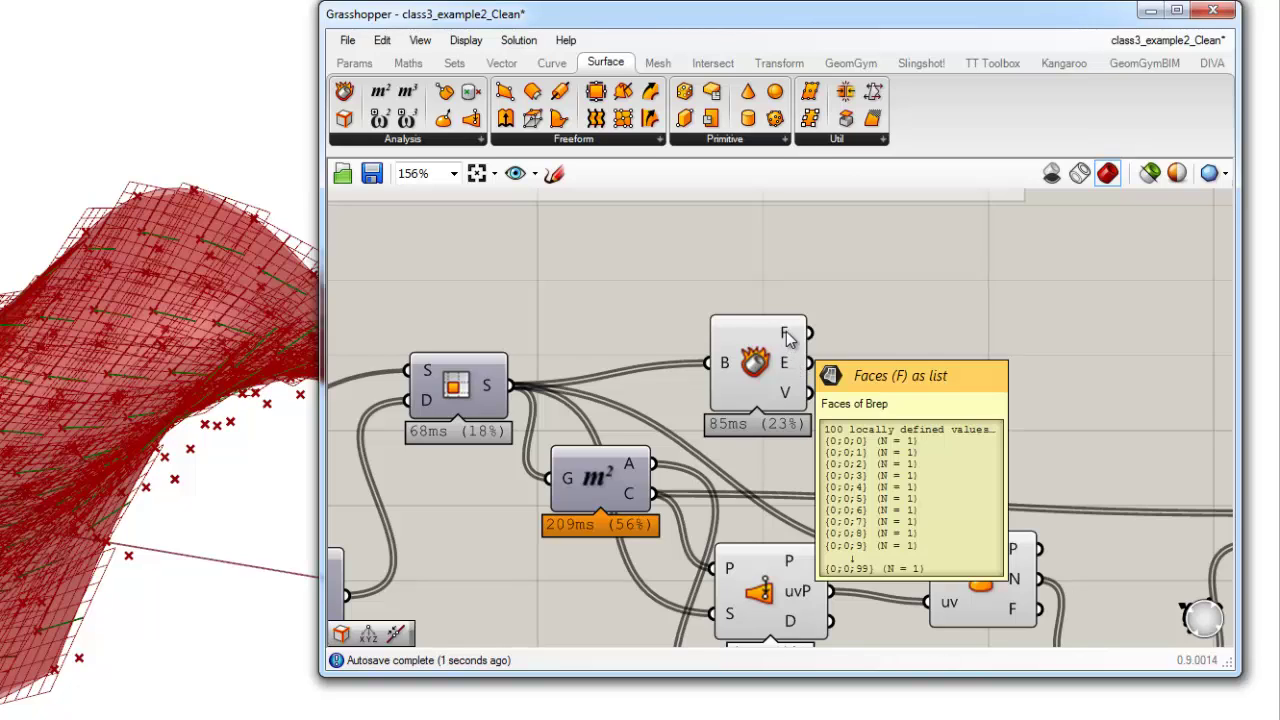
mouse_move(789, 360)
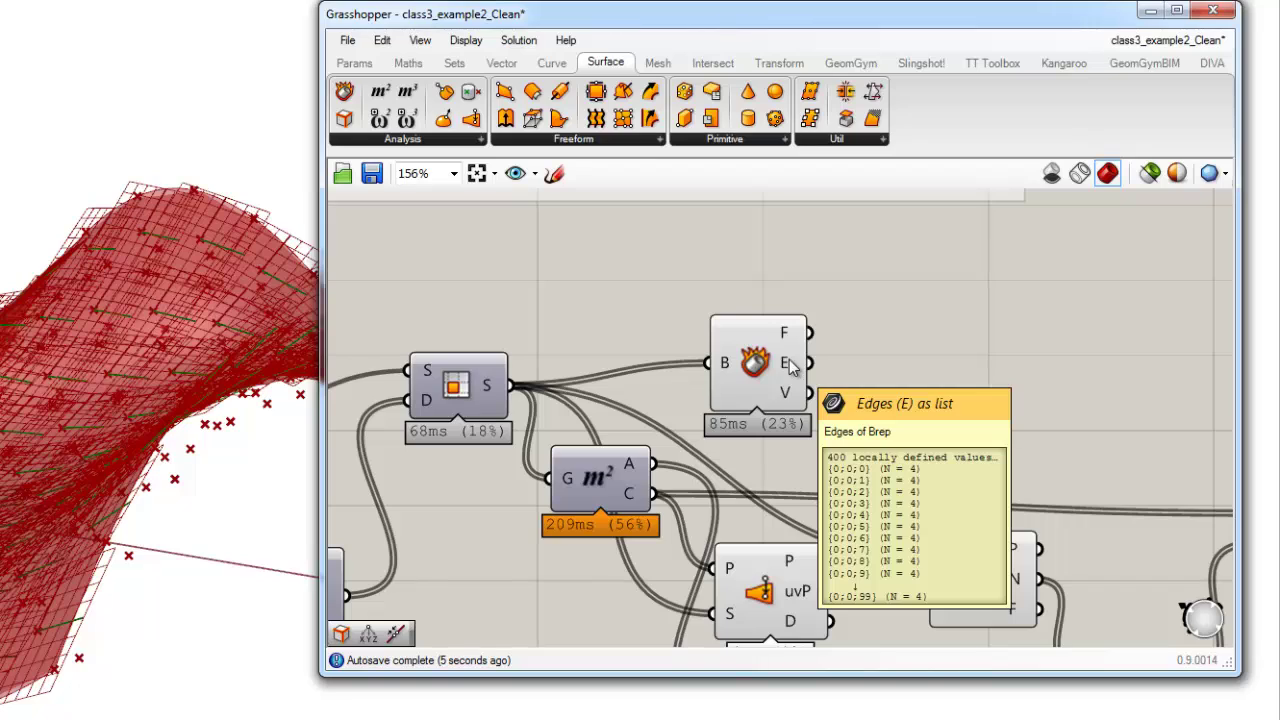
mouse_move(789, 392)
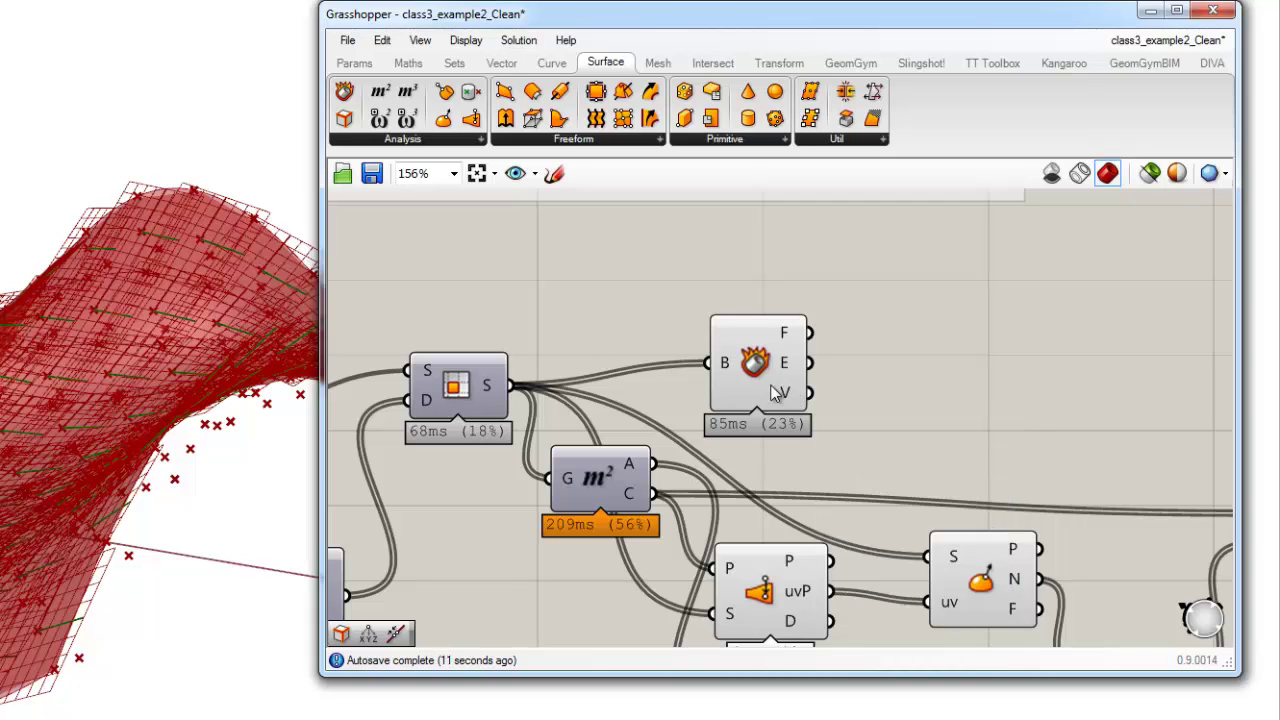
Step: Reposition the Brep Components component directly above the Move component
right_drag(771, 386, 614, 323)
scroll(622, 319, down, 2)
drag(622, 319, 962, 330)
click(705, 314)
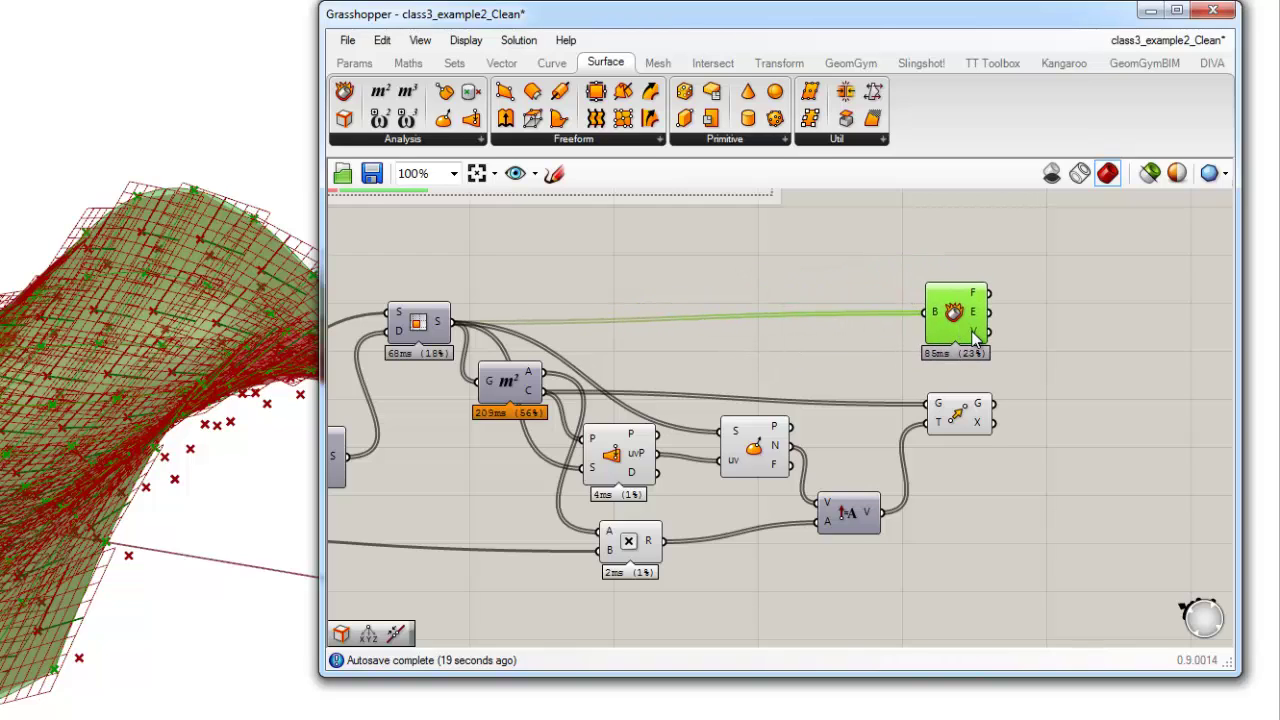
Step: Add a Point parameter beside the Brep Components component and connect the vertices output to it
click(356, 62)
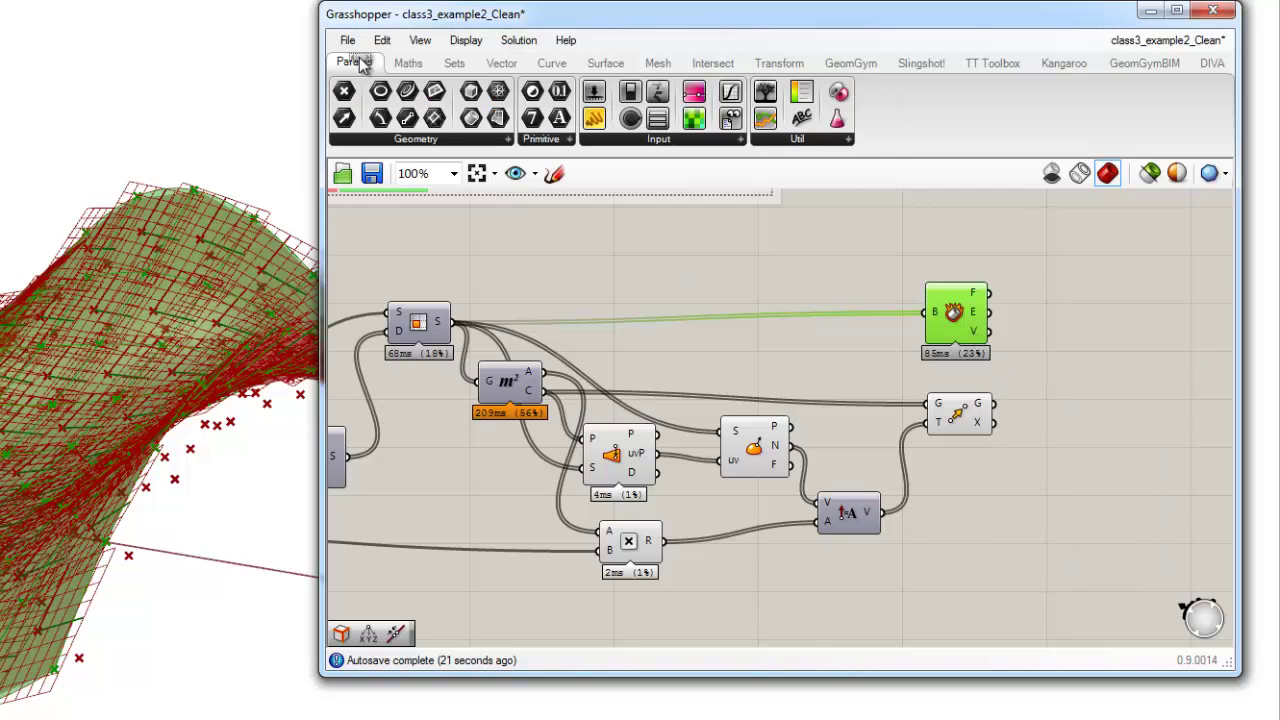
drag(344, 91, 1042, 325)
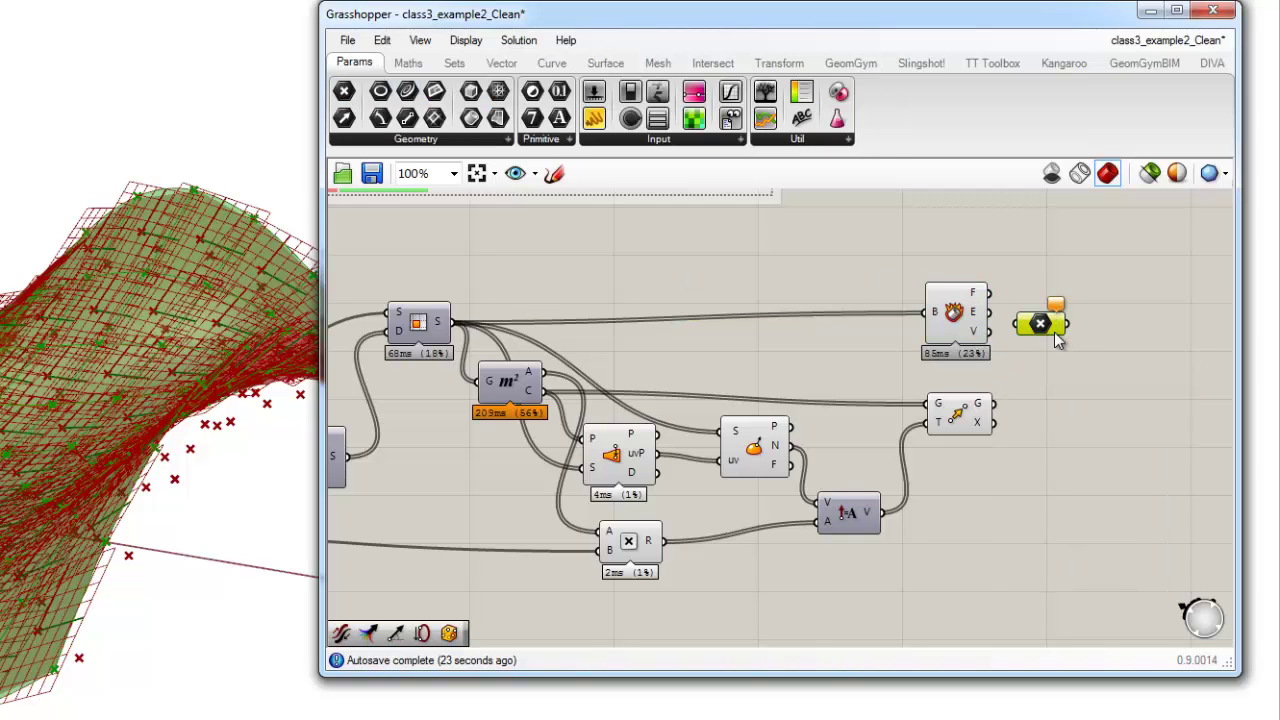
scroll(1004, 341, up, 5)
drag(875, 386, 1001, 395)
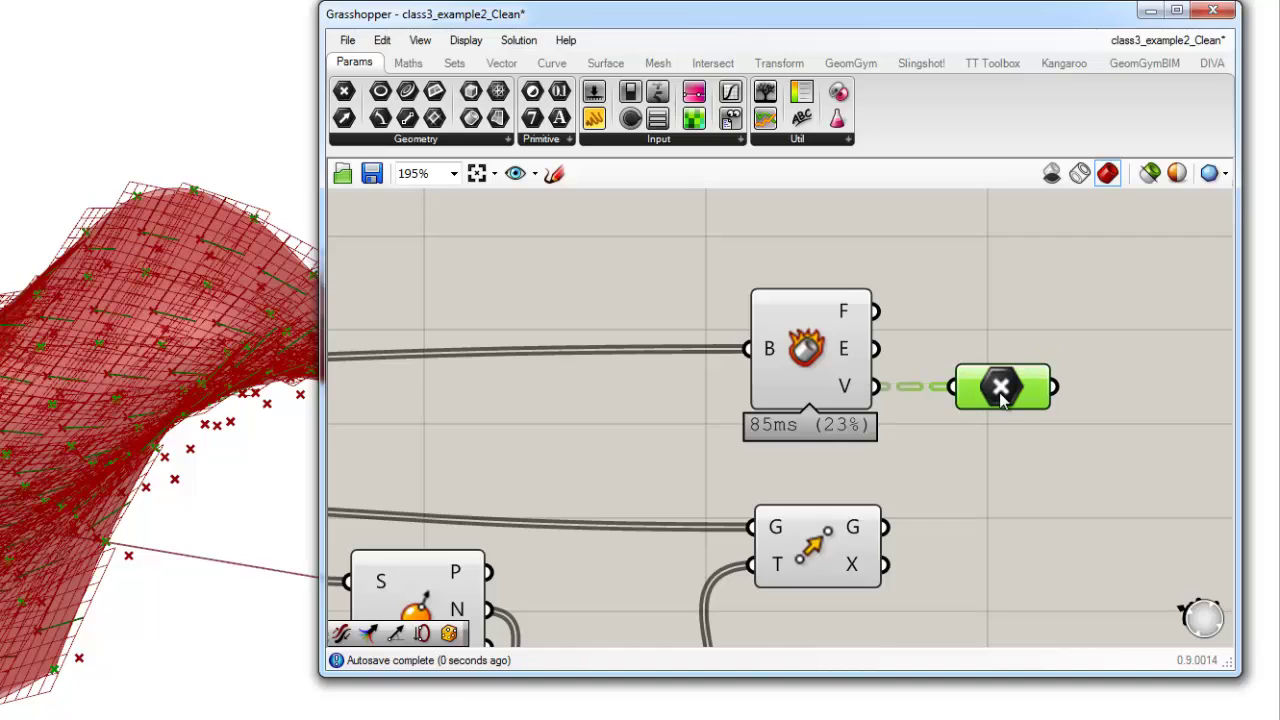
mouse_move(1001, 395)
key(ctrl+g)
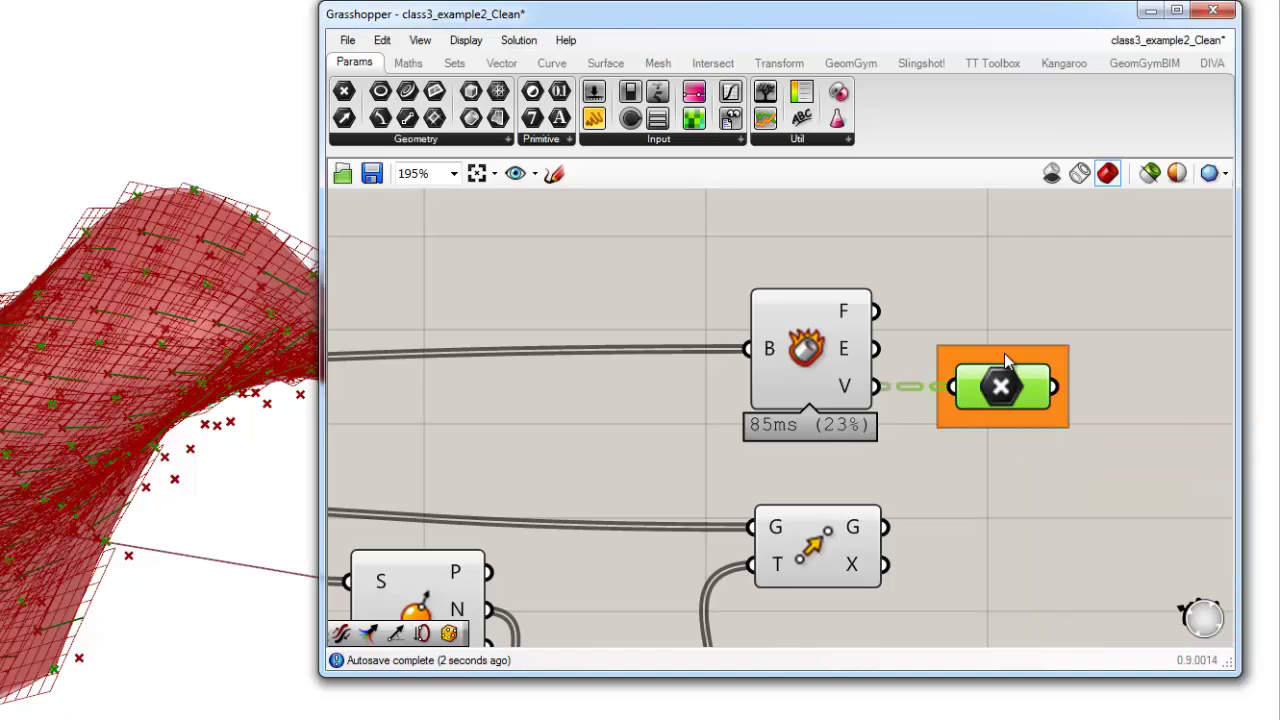
right_click(1005, 354)
click(943, 429)
click(951, 426)
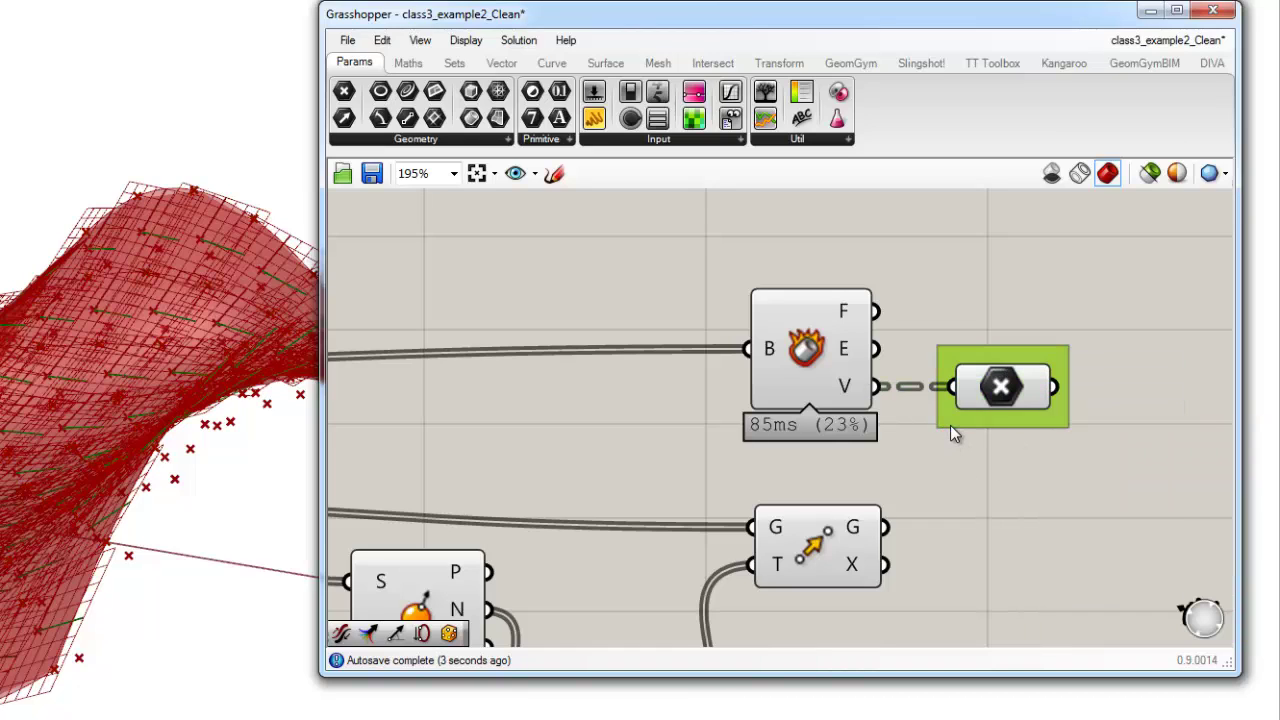
key(Delete)
Step: Make the purple colour of the legend's Operation group the default group colour
right_drag(805, 440, 908, 477)
scroll(908, 477, down, 3)
right_drag(570, 402, 920, 500)
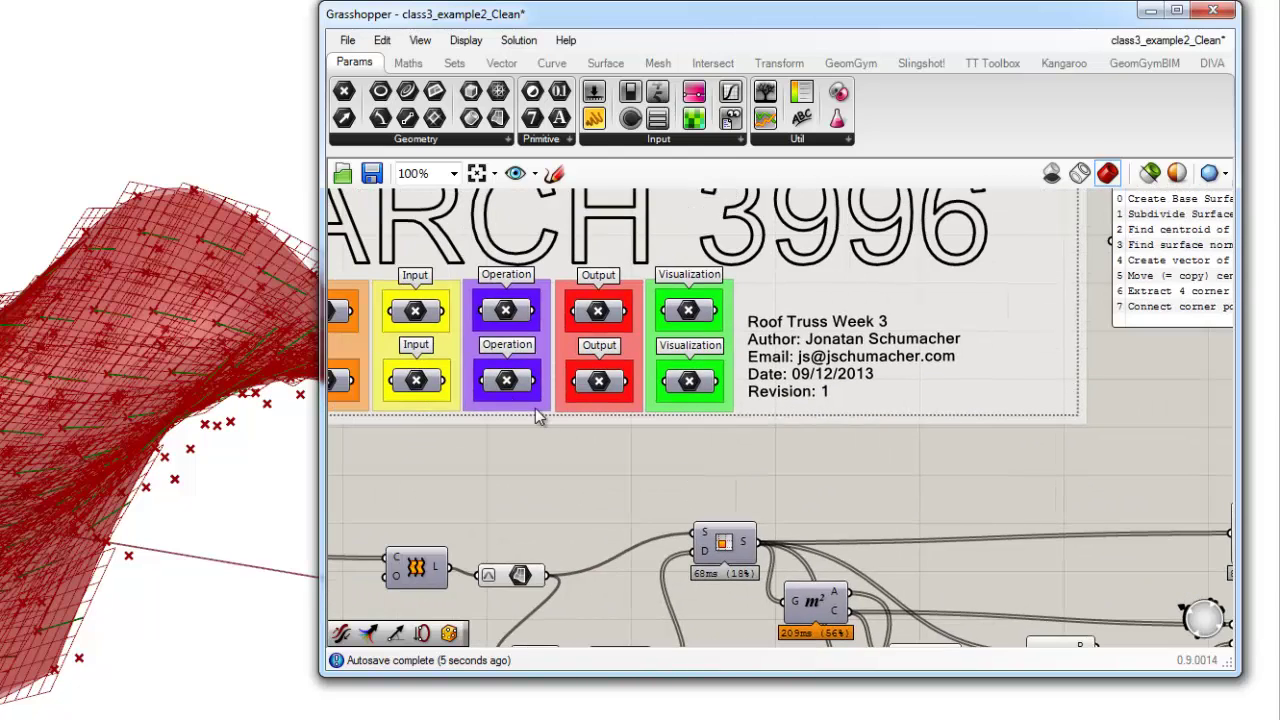
scroll(505, 392, up, 5)
click(503, 407)
right_click(503, 407)
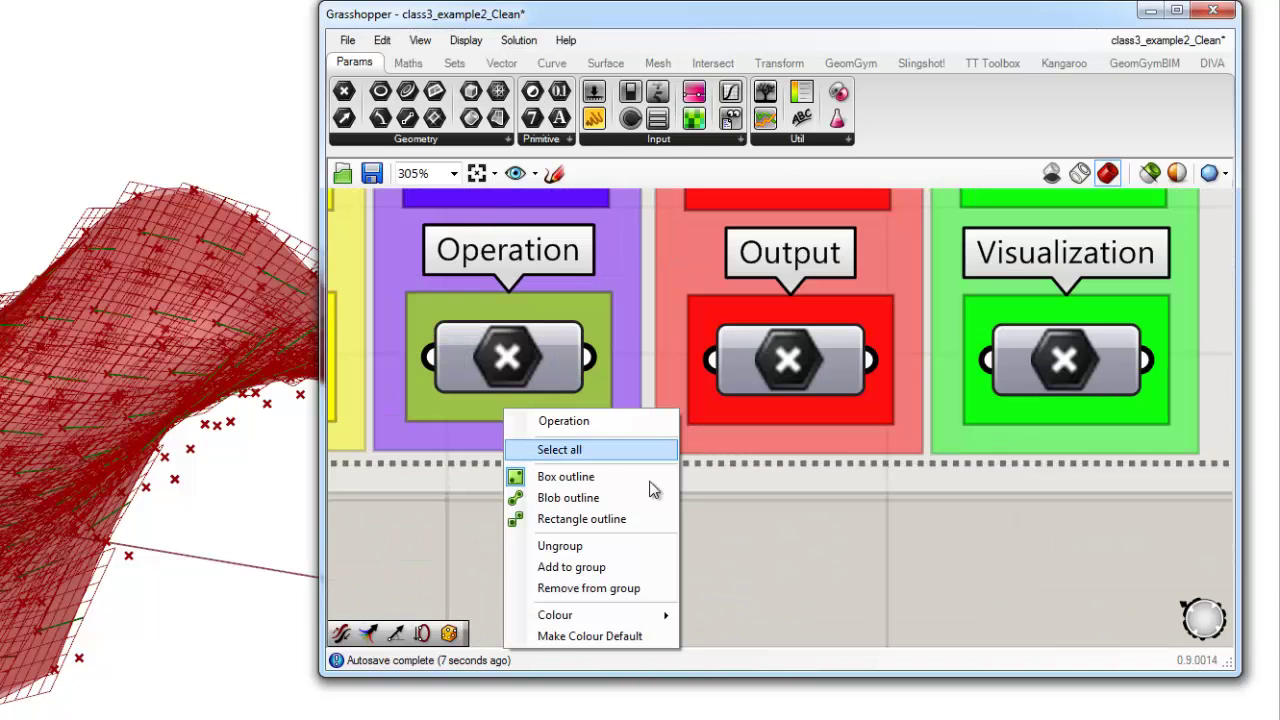
click(620, 635)
Step: Group the Point parameter that receives the Brep Components vertices, using the default purple colour
right_drag(975, 593, 504, 497)
scroll(504, 497, down, 2)
right_drag(959, 486, 526, 454)
scroll(526, 454, down, 2)
right_drag(763, 509, 592, 485)
scroll(780, 509, up, 4)
drag(777, 471, 1043, 602)
key(ctrl+g)
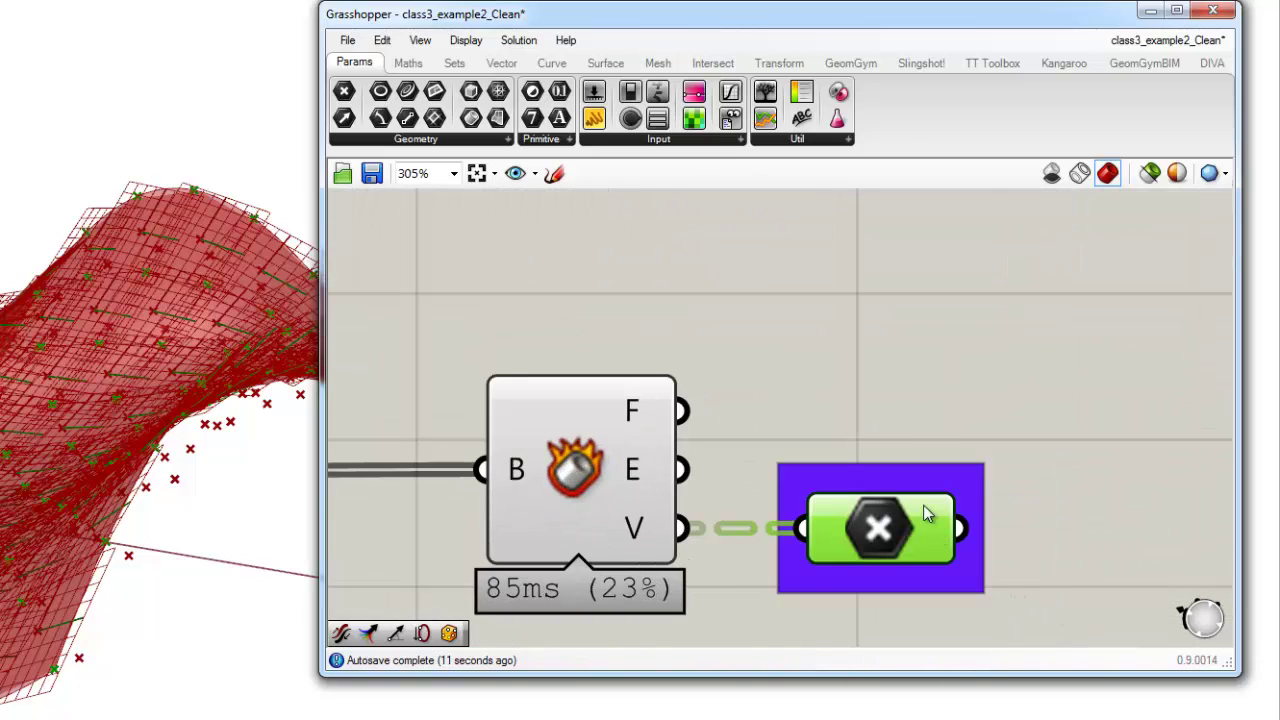
Step: Name the new group SubSrf_CornerVertices and shift its Point parameter slightly farther from the Brep Components component
right_click(925, 487)
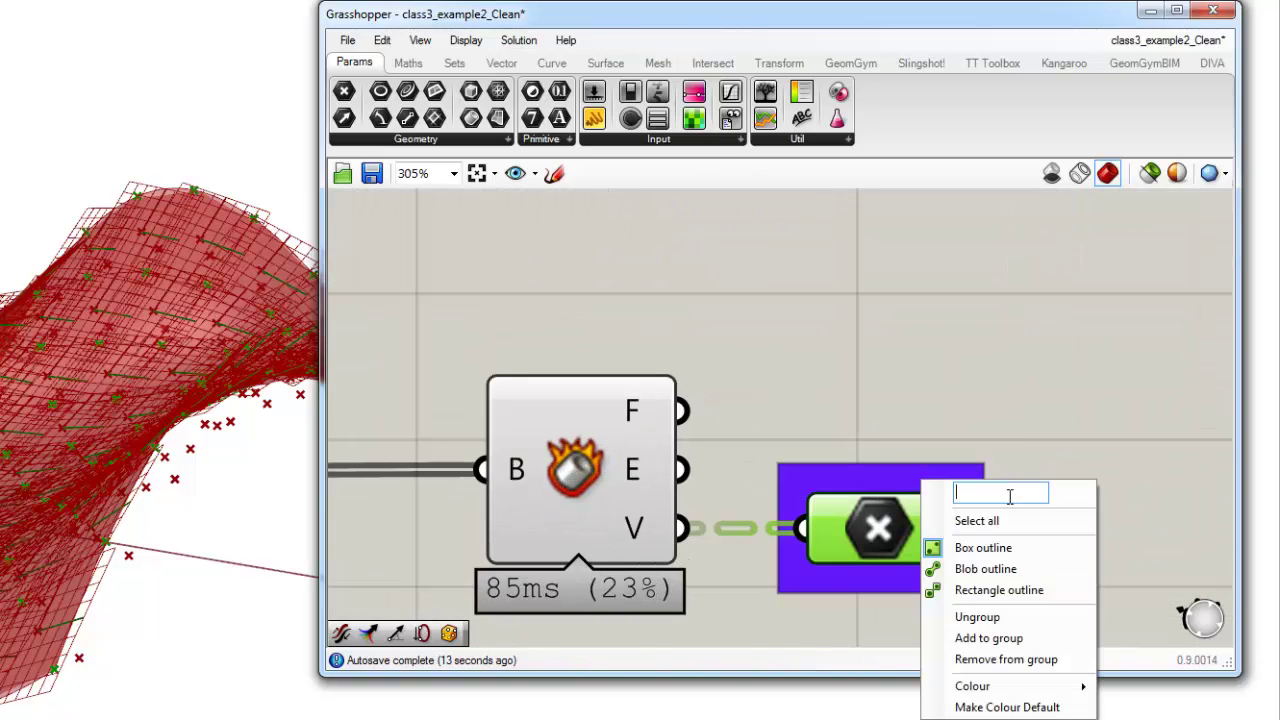
text(Su)
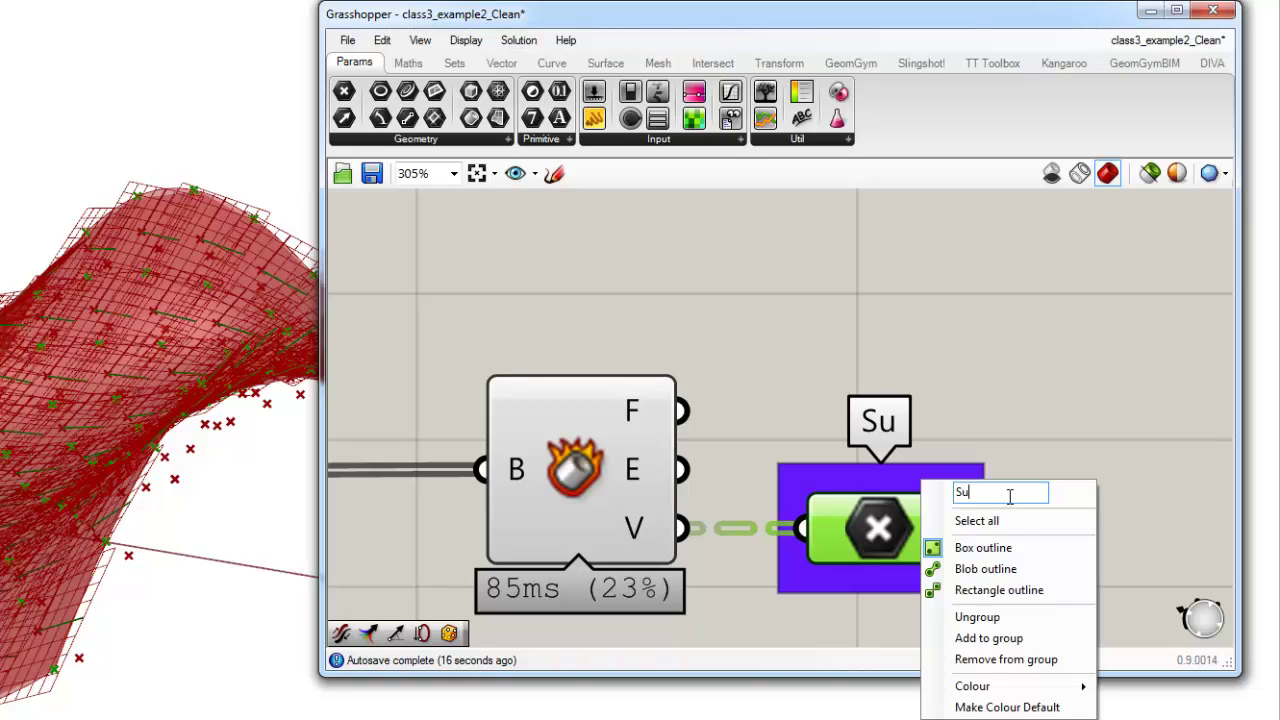
text(bSrf_CornerVe)
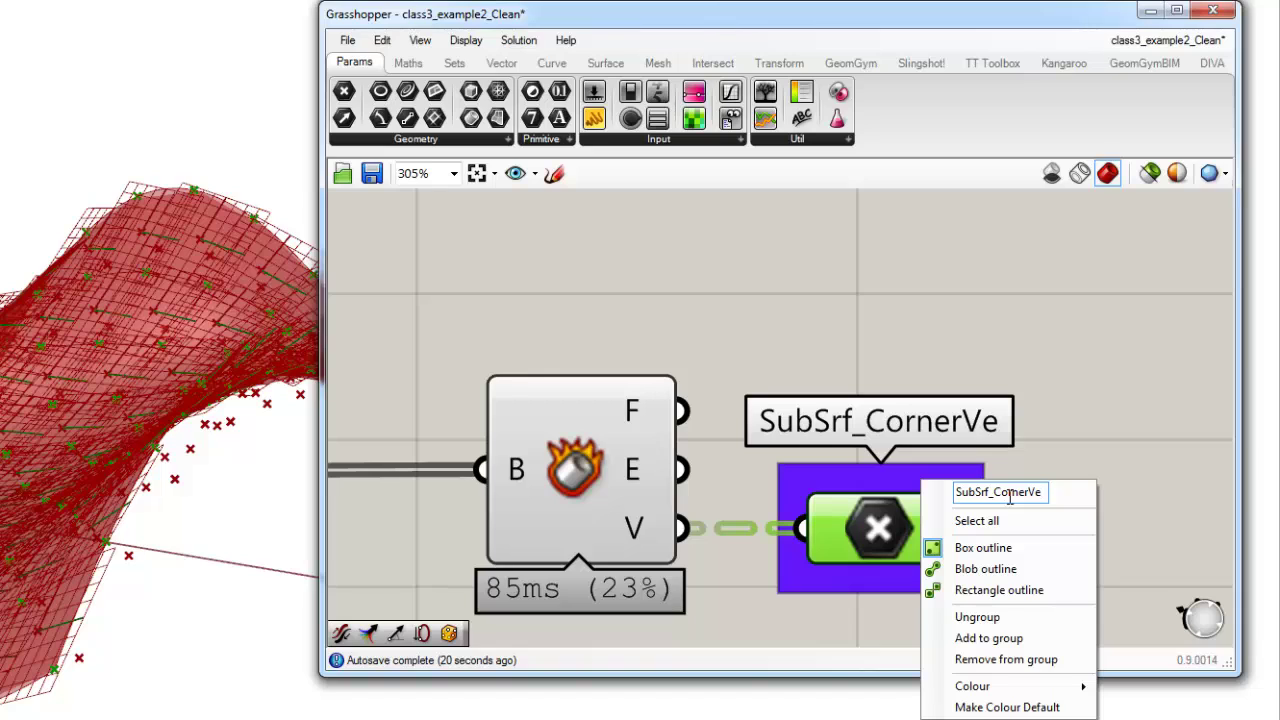
text(rtices)
key(Return)
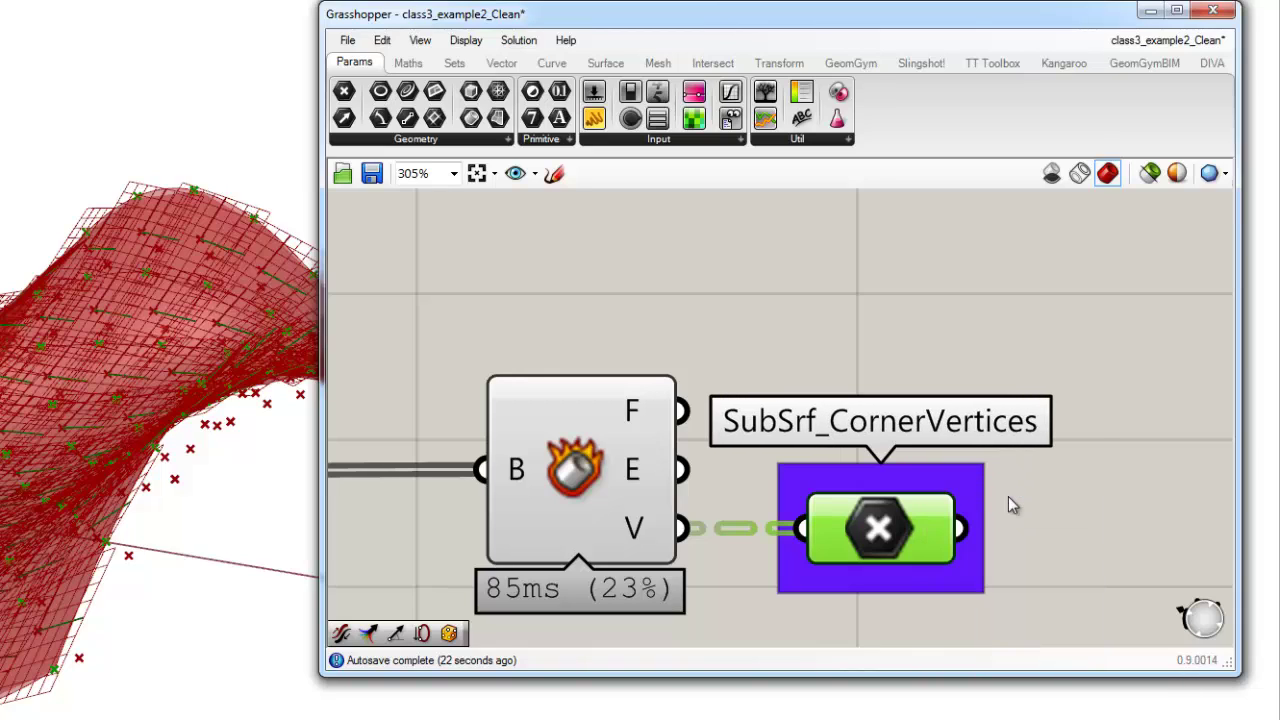
drag(858, 528, 932, 527)
click(923, 365)
scroll(870, 277, down, 3)
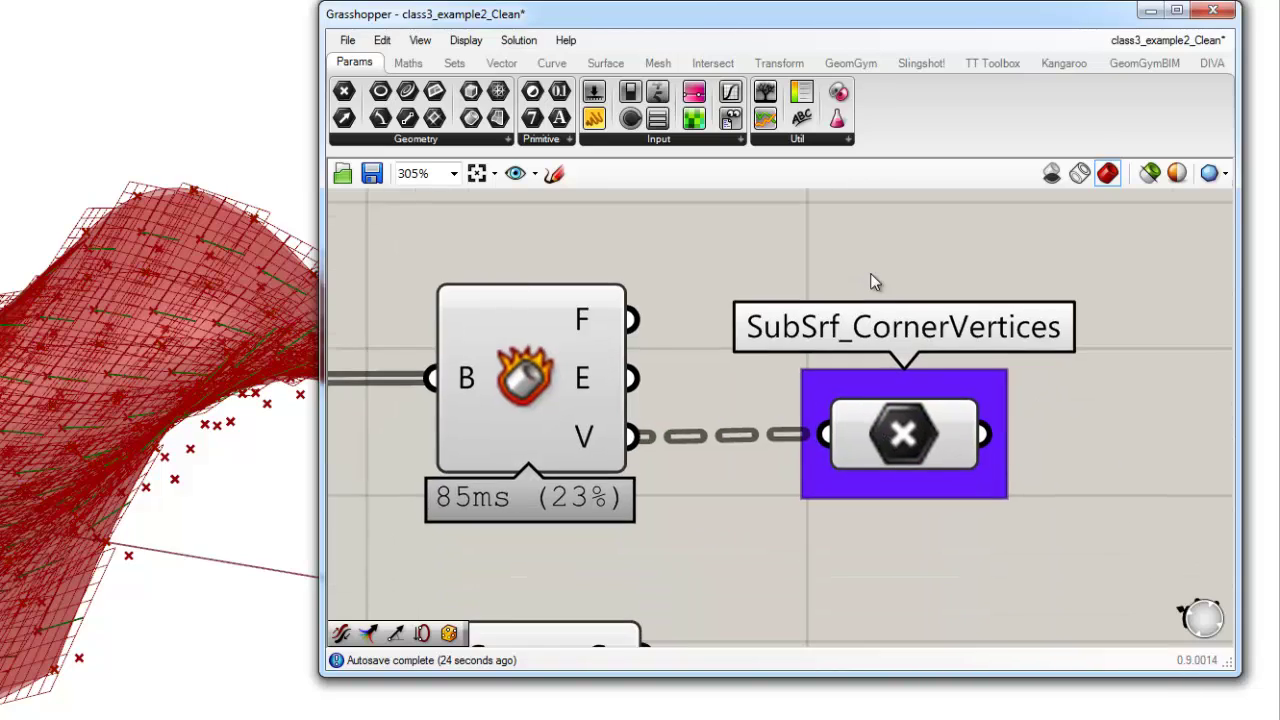
Step: Duplicate the SubSrf_CornerVertices group beside the Move component and feed its Point parameter from Move's geometry output
right_drag(694, 474, 670, 430)
click(640, 481)
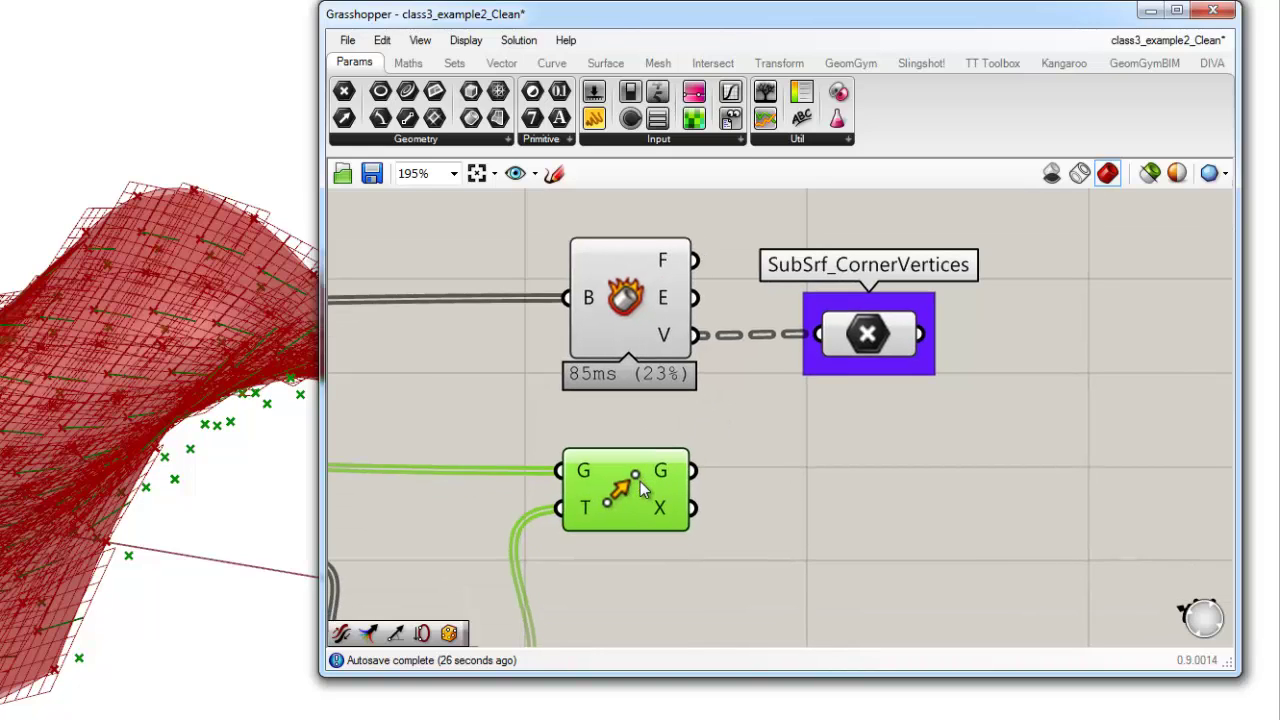
mouse_move(671, 477)
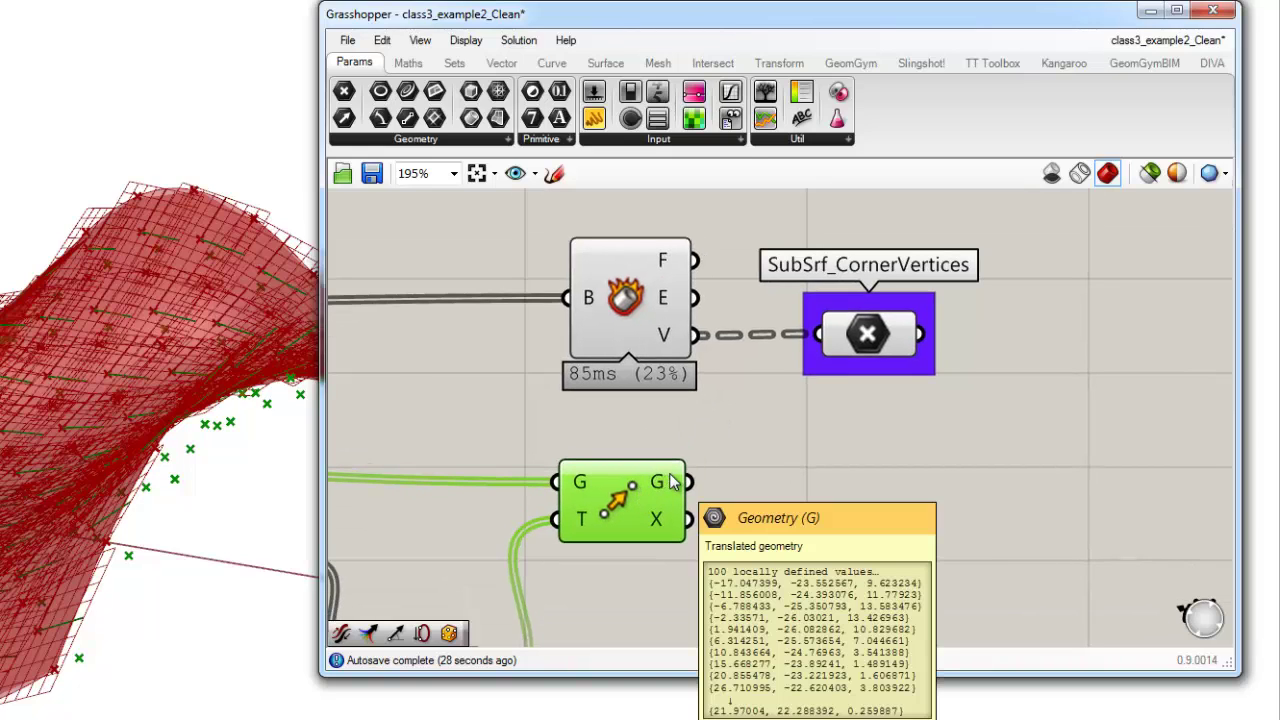
drag(762, 236, 1055, 428)
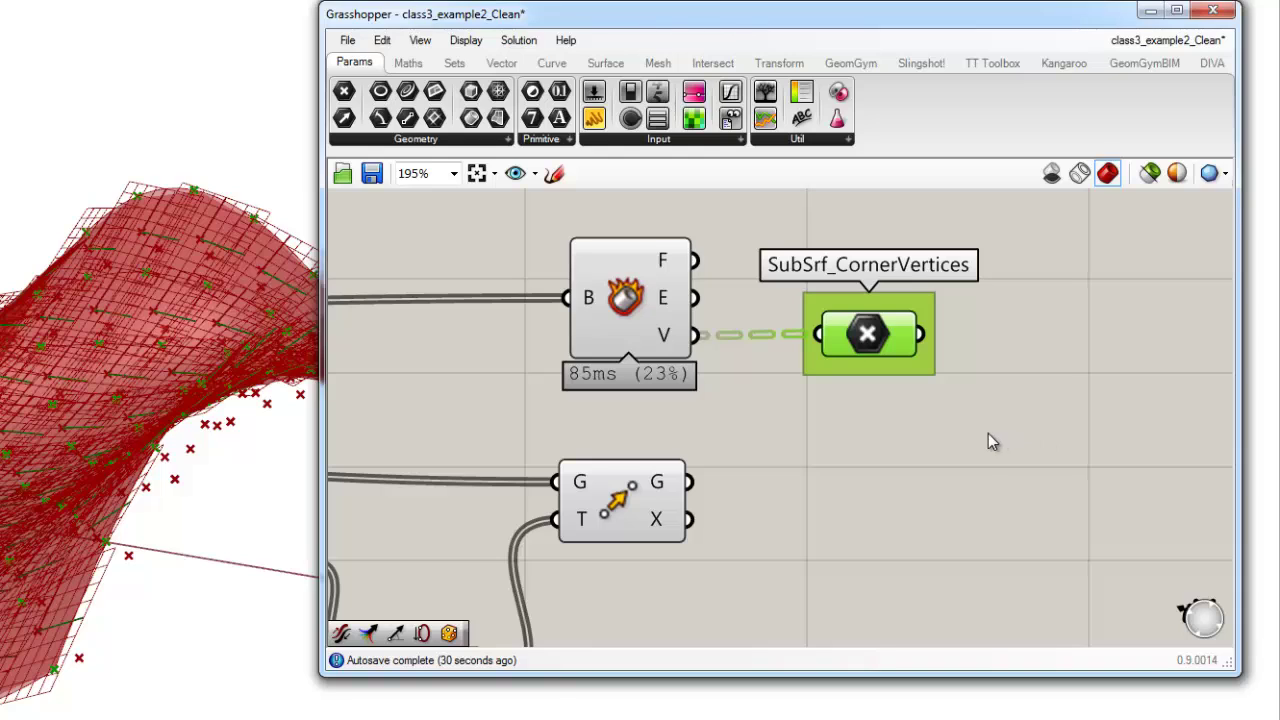
key(ctrl+c)
key(ctrl+v)
drag(882, 352, 854, 503)
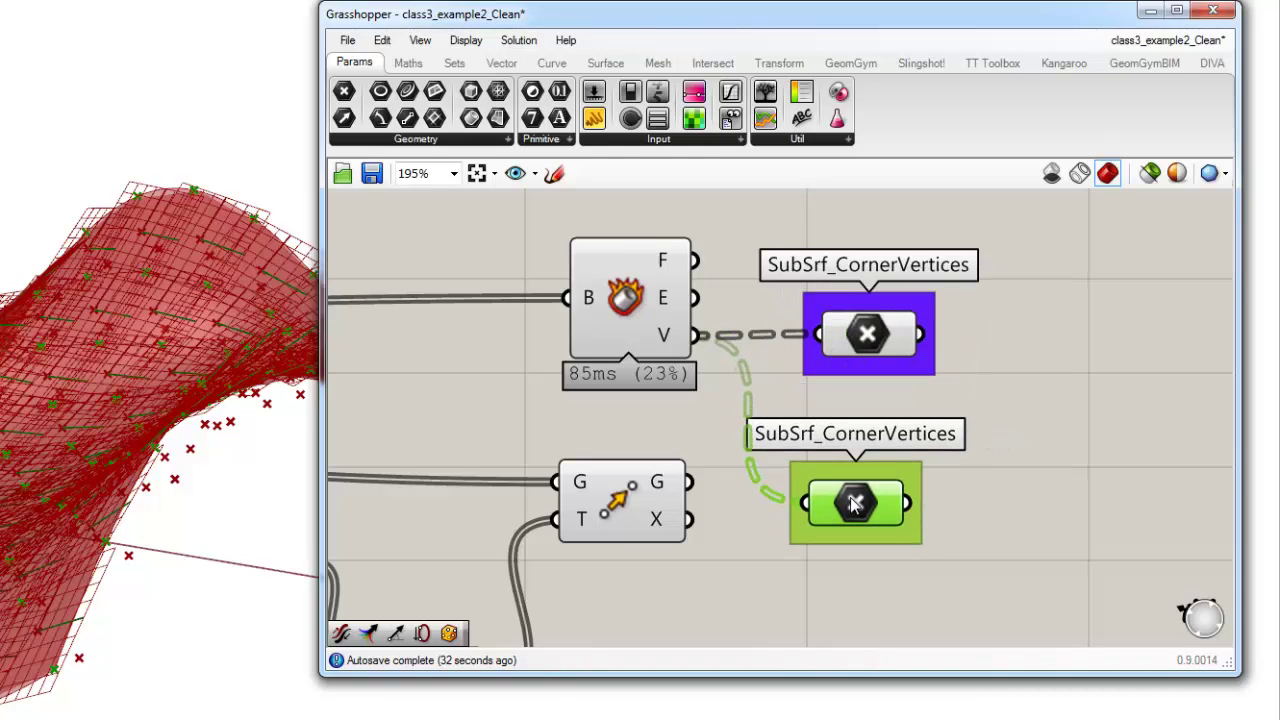
drag(690, 484, 805, 505)
drag(861, 500, 1112, 489)
Step: Rename the duplicated group beside the Move component as Truss_BottomPt
right_click(873, 454)
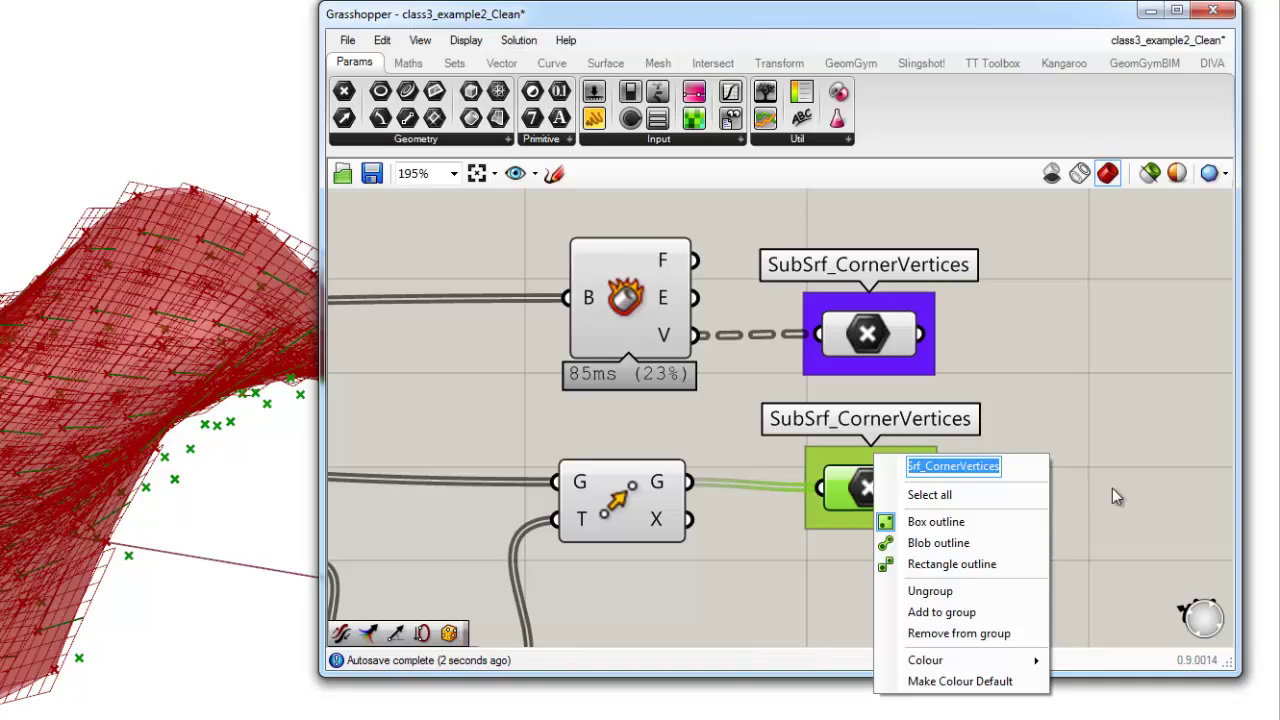
text(Truss)
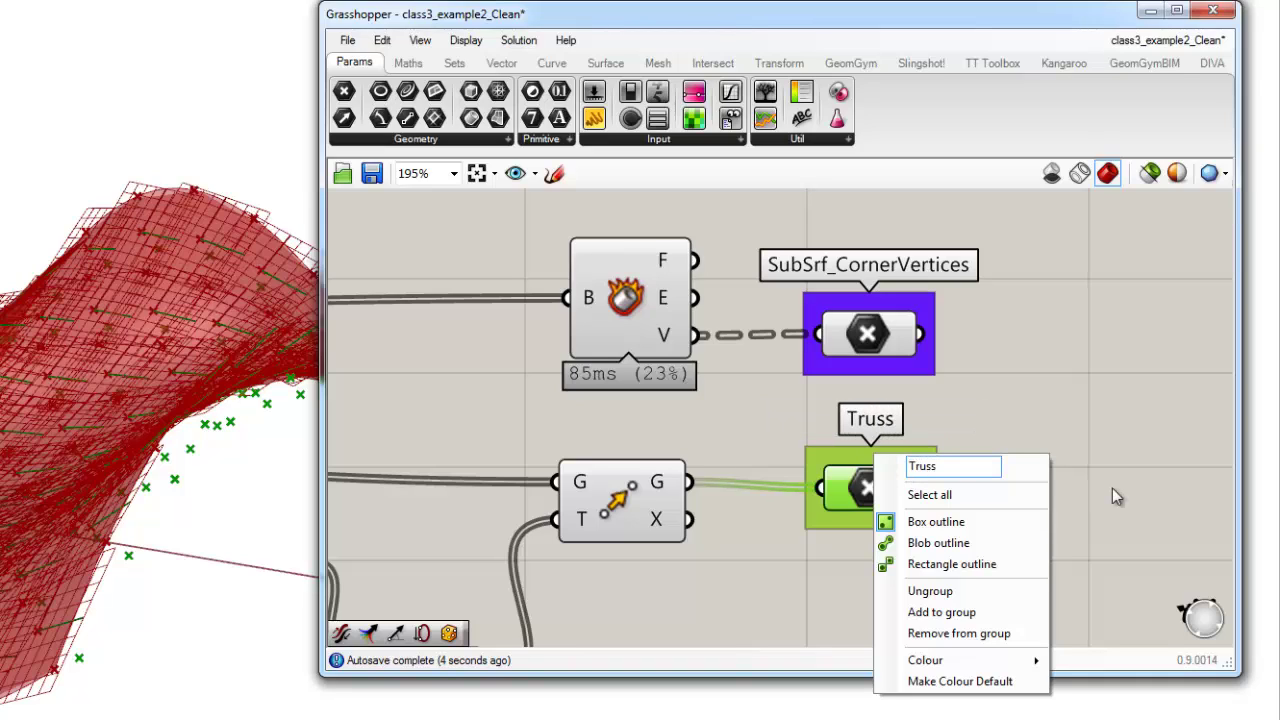
text(_Botto)
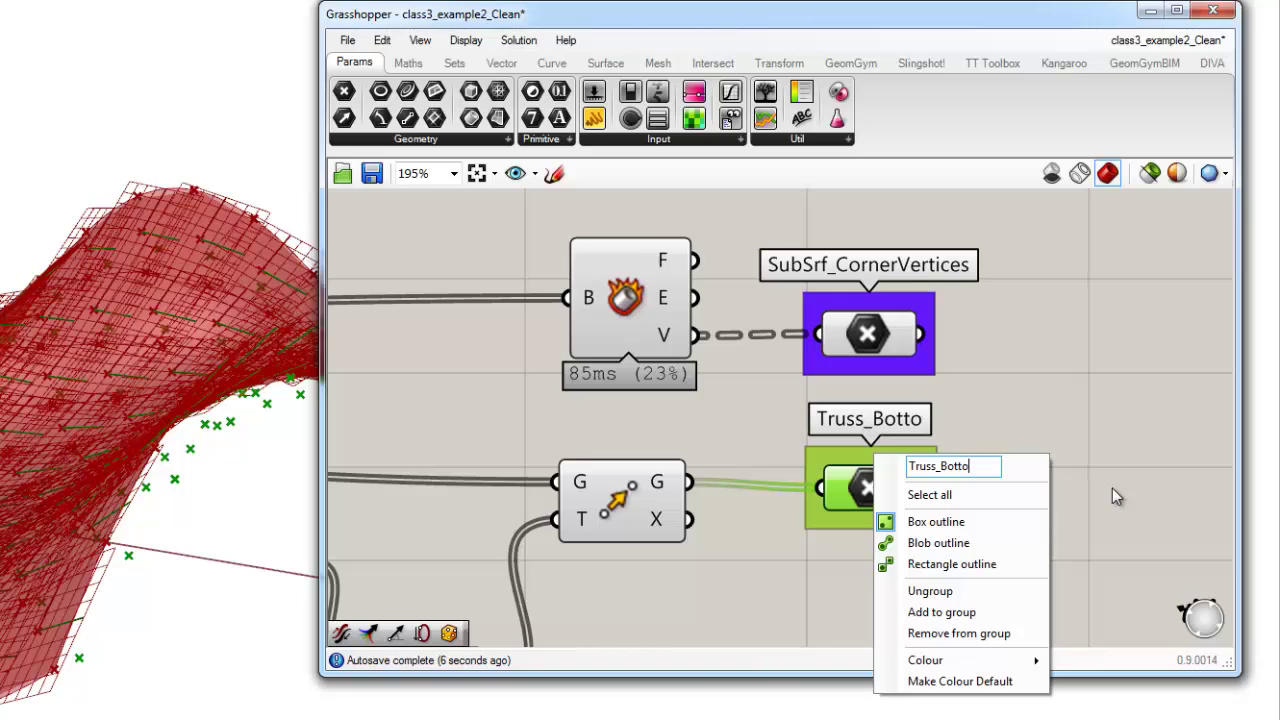
text(mPt)
key(Return)
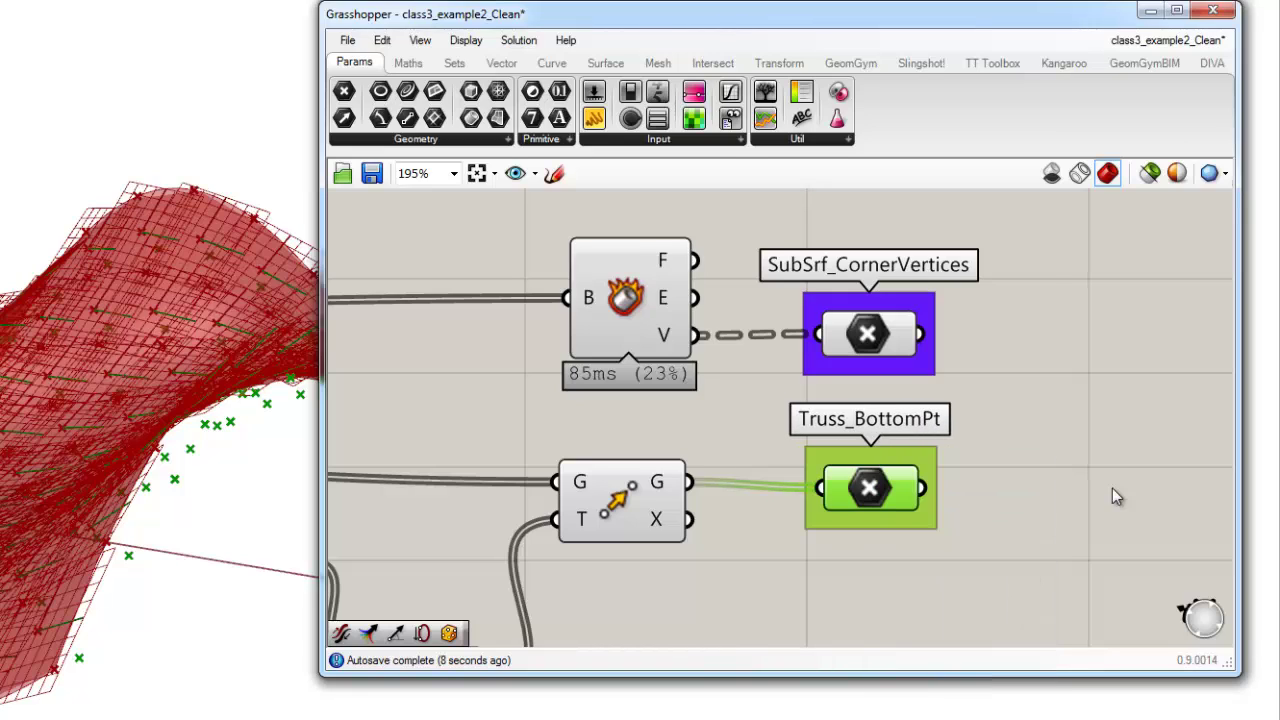
click(1112, 488)
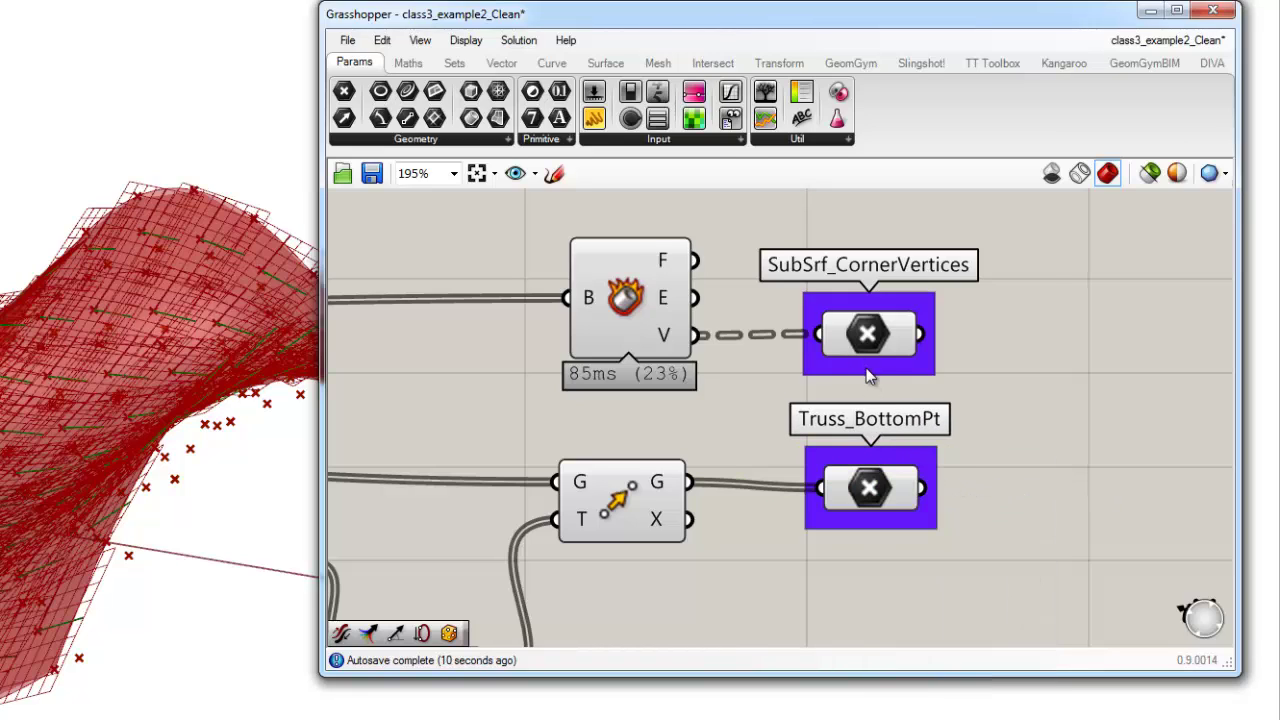
Step: Nudge the Truss_BottomPt and SubSrf_CornerVertices parameters into line with each other and their source outputs
mouse_move(912, 486)
drag(876, 494, 874, 488)
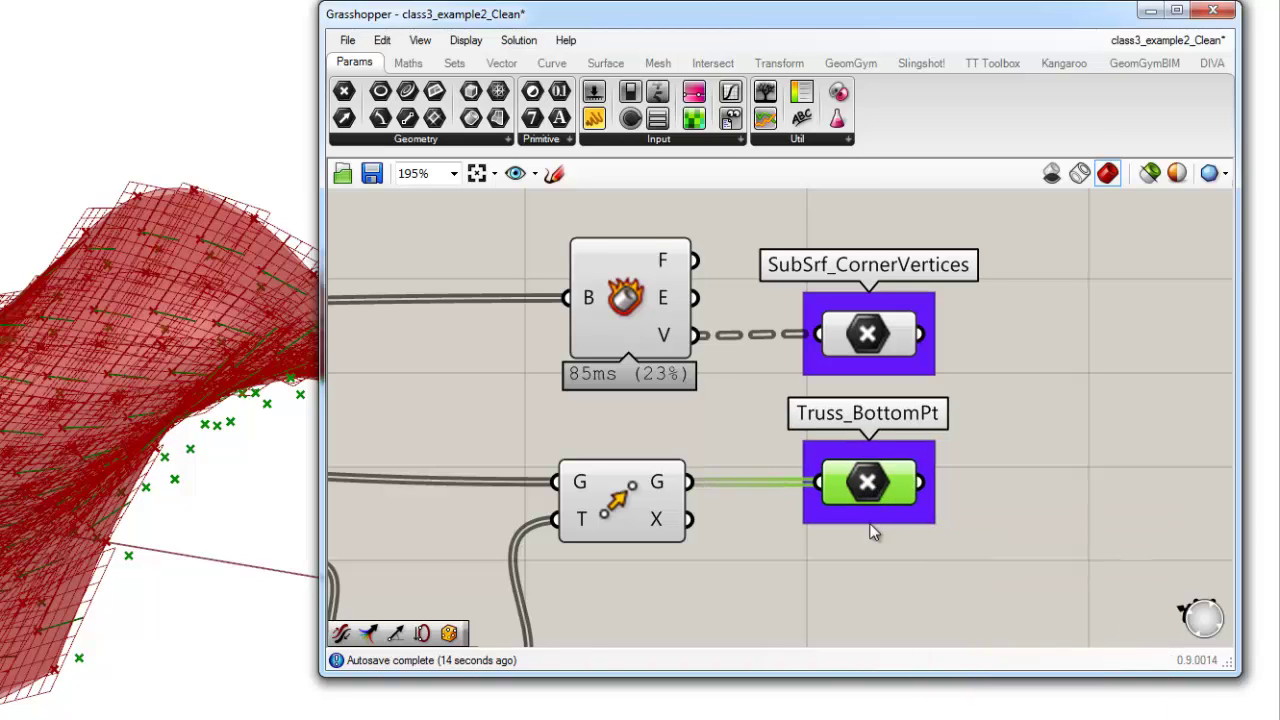
drag(899, 346, 895, 345)
click(962, 352)
scroll(786, 344, up, 3)
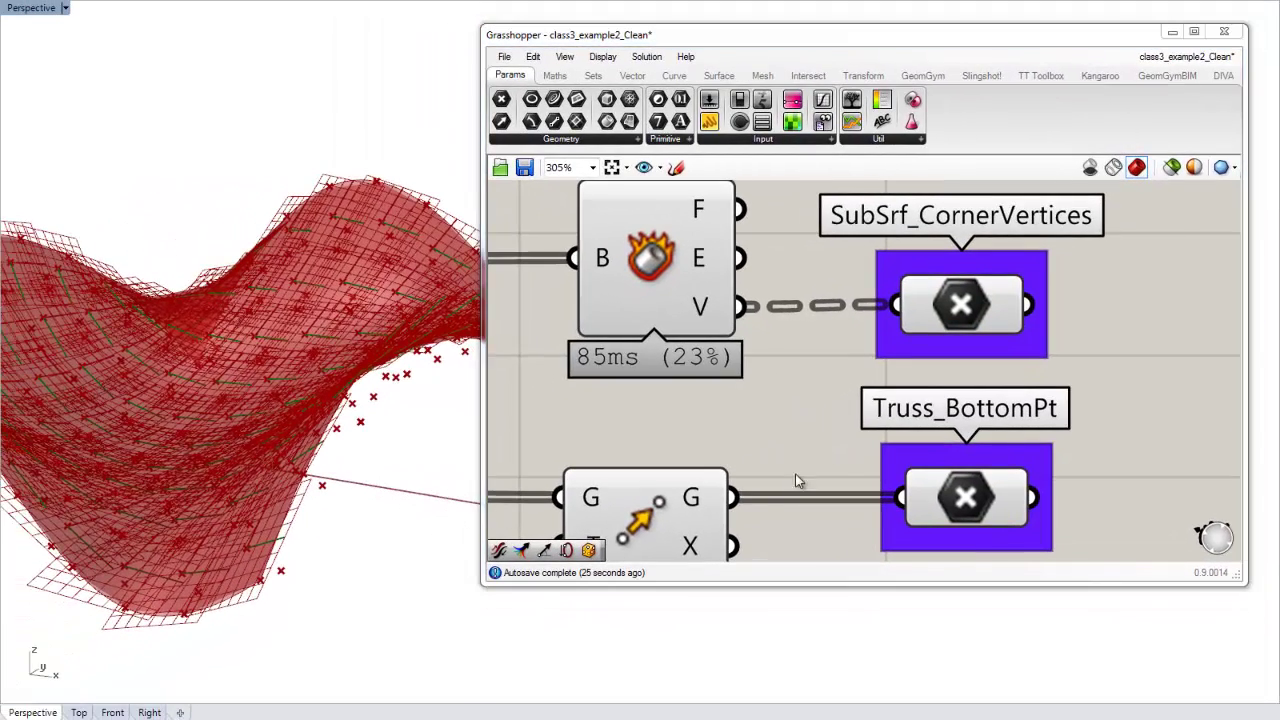
click(993, 340)
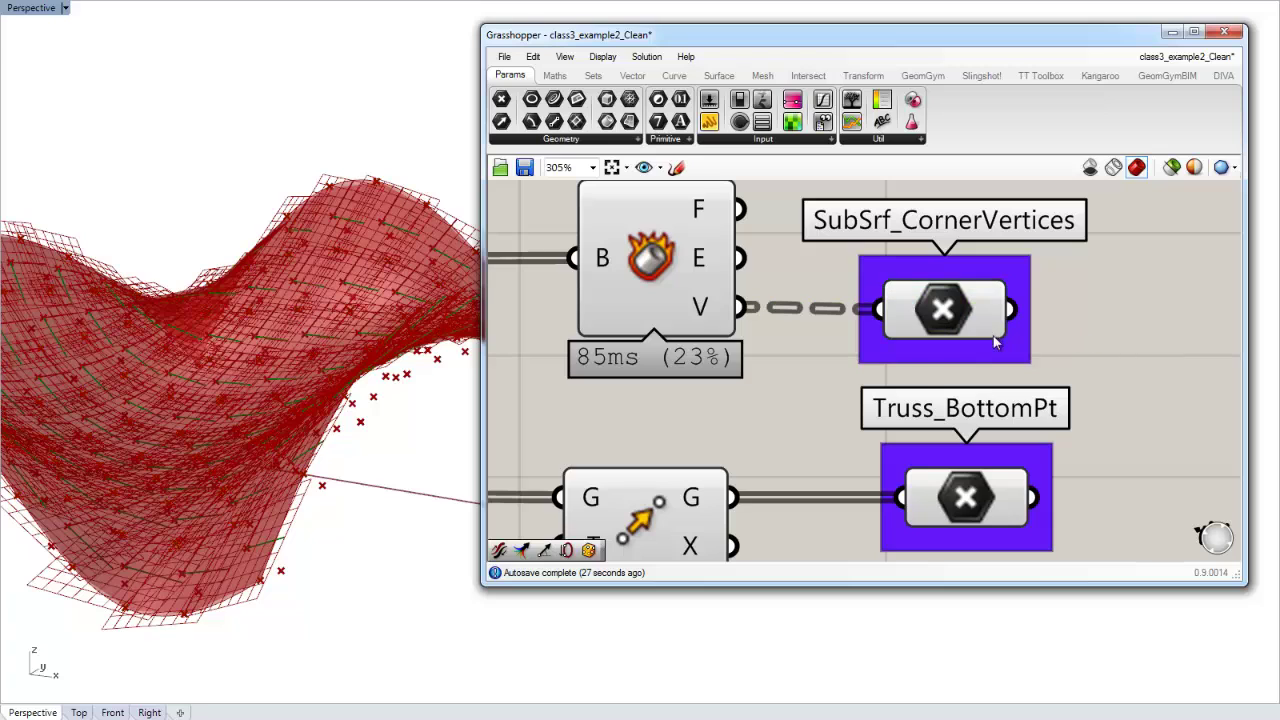
drag(955, 486, 948, 486)
click(1140, 450)
Step: Switch to Firefox and look through deprocess.org's Grasshopper Tutorial on Surfaces page and its Continued page
key(alt+Tab)
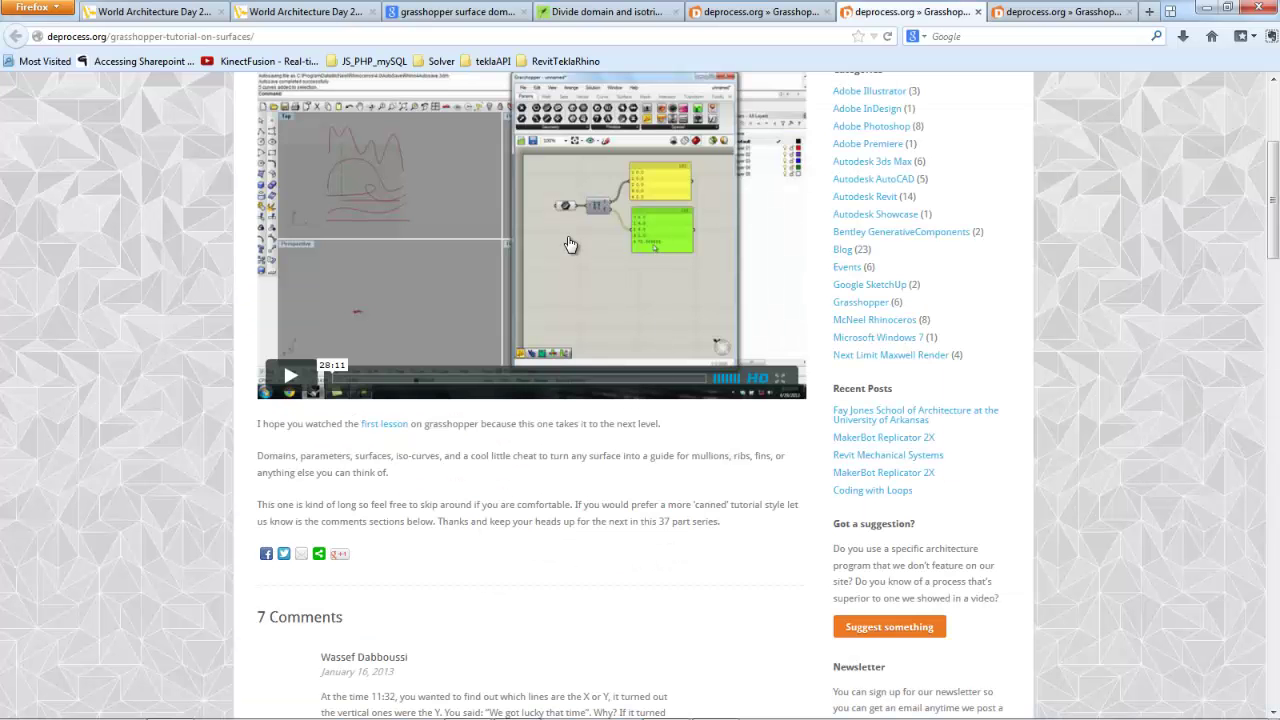
scroll(437, 317, up, 3)
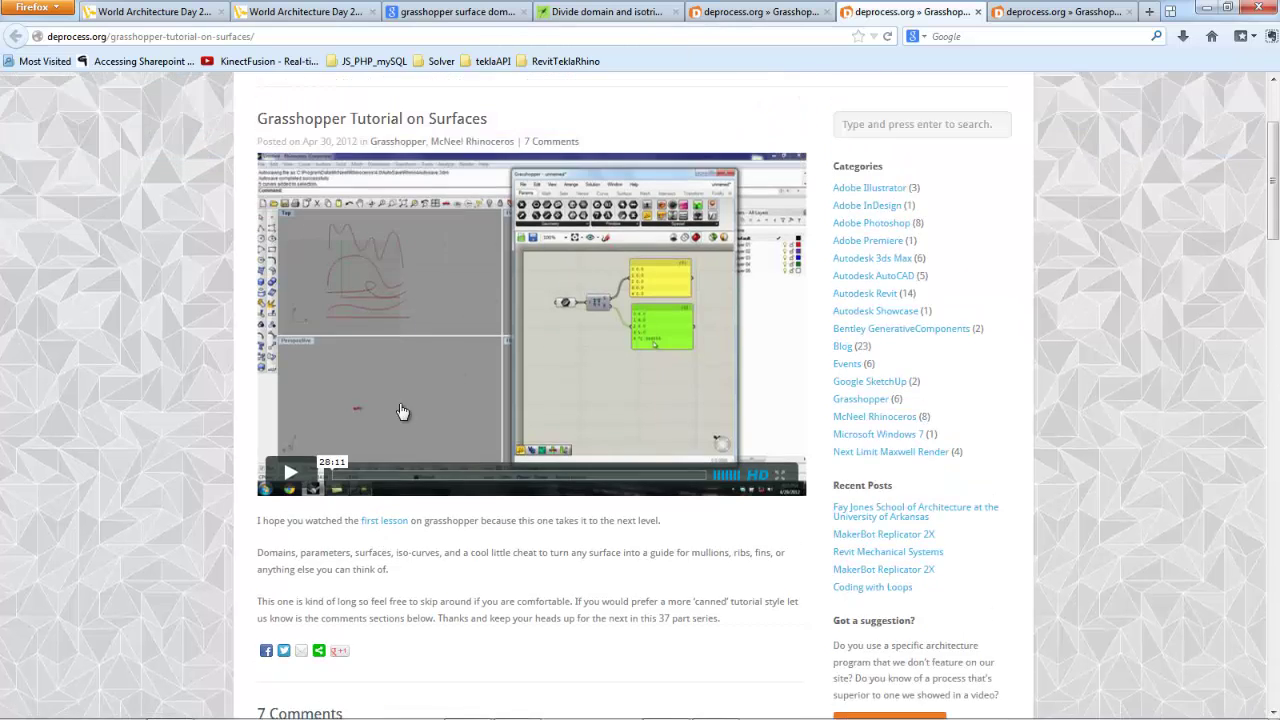
click(290, 38)
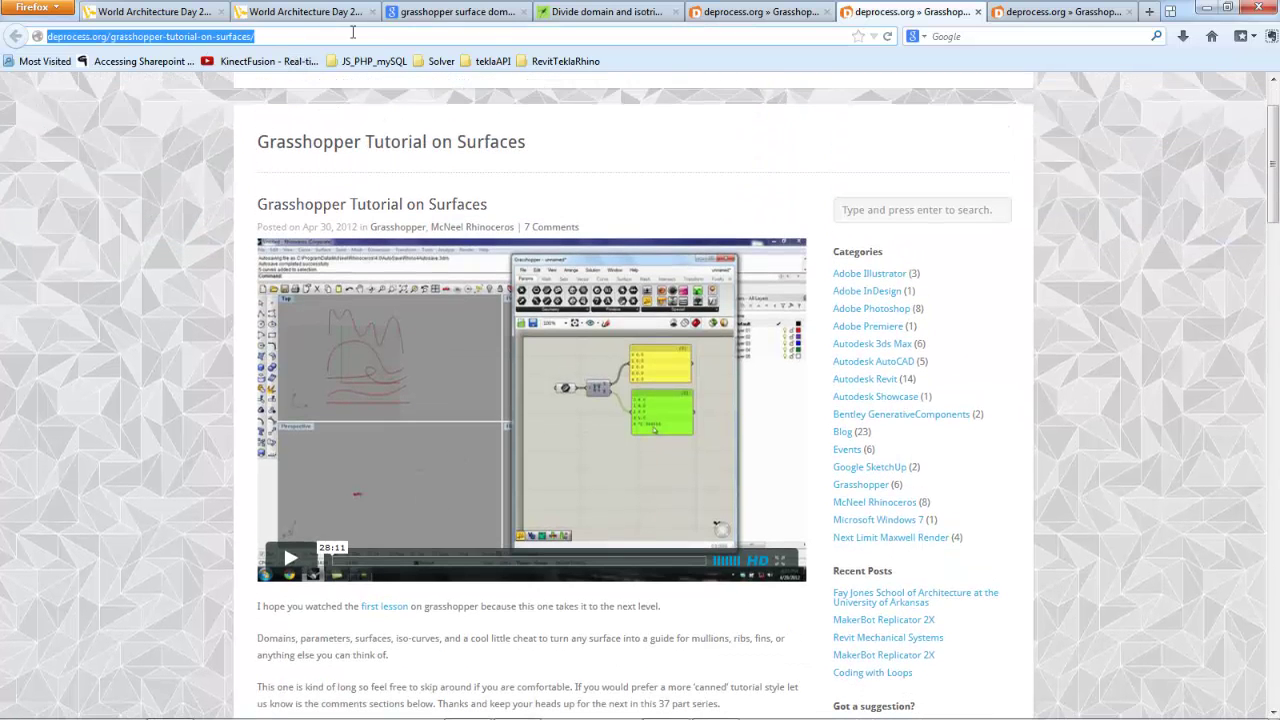
scroll(371, 620, down, 2)
click(409, 546)
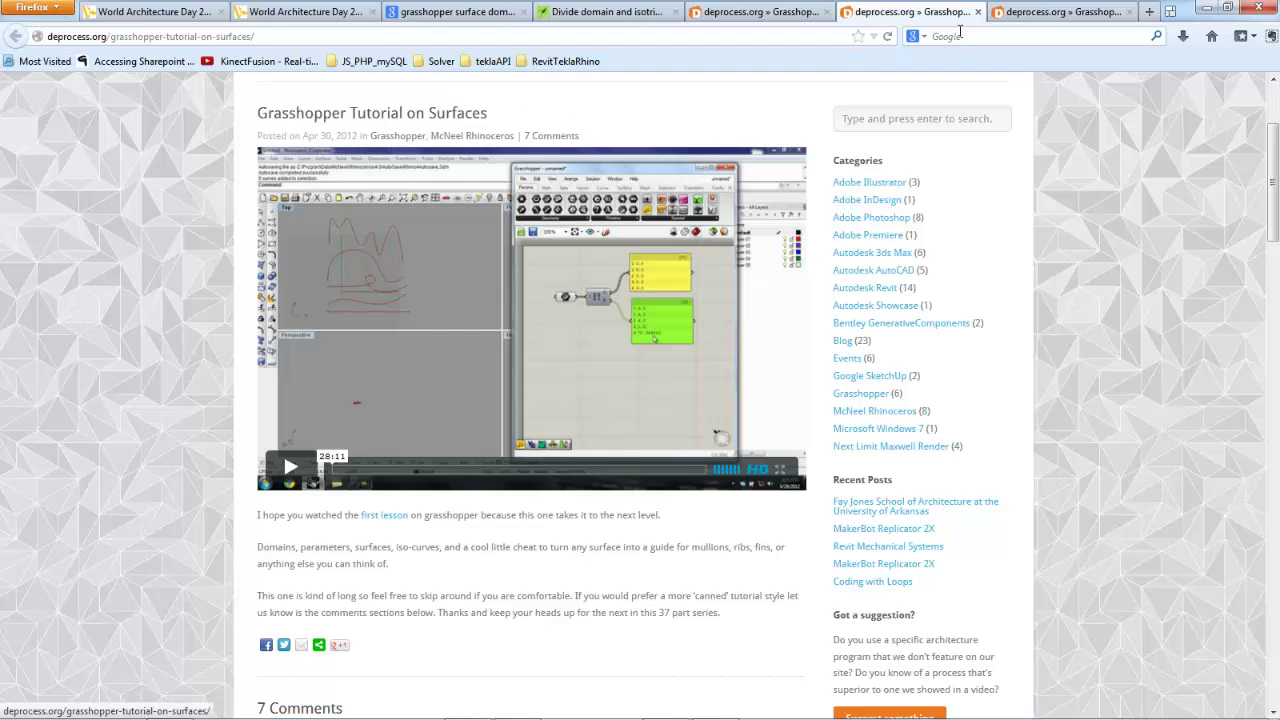
click(1045, 12)
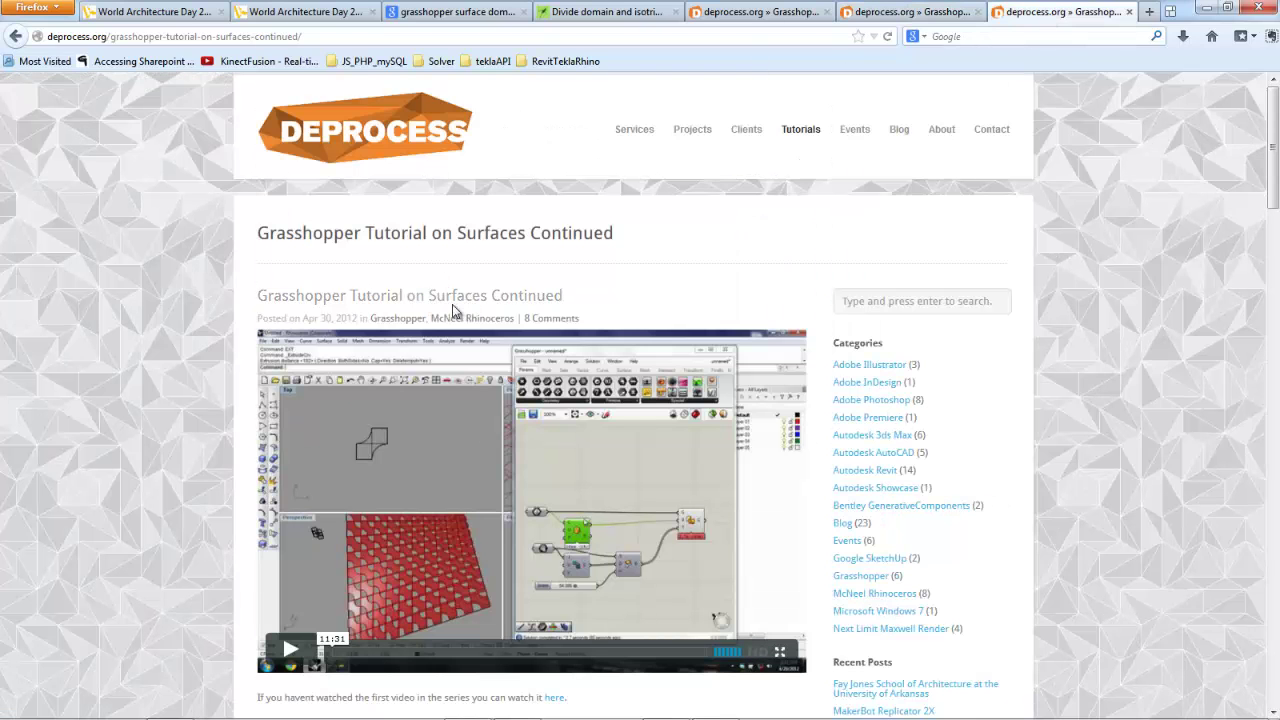
scroll(481, 555, down, 3)
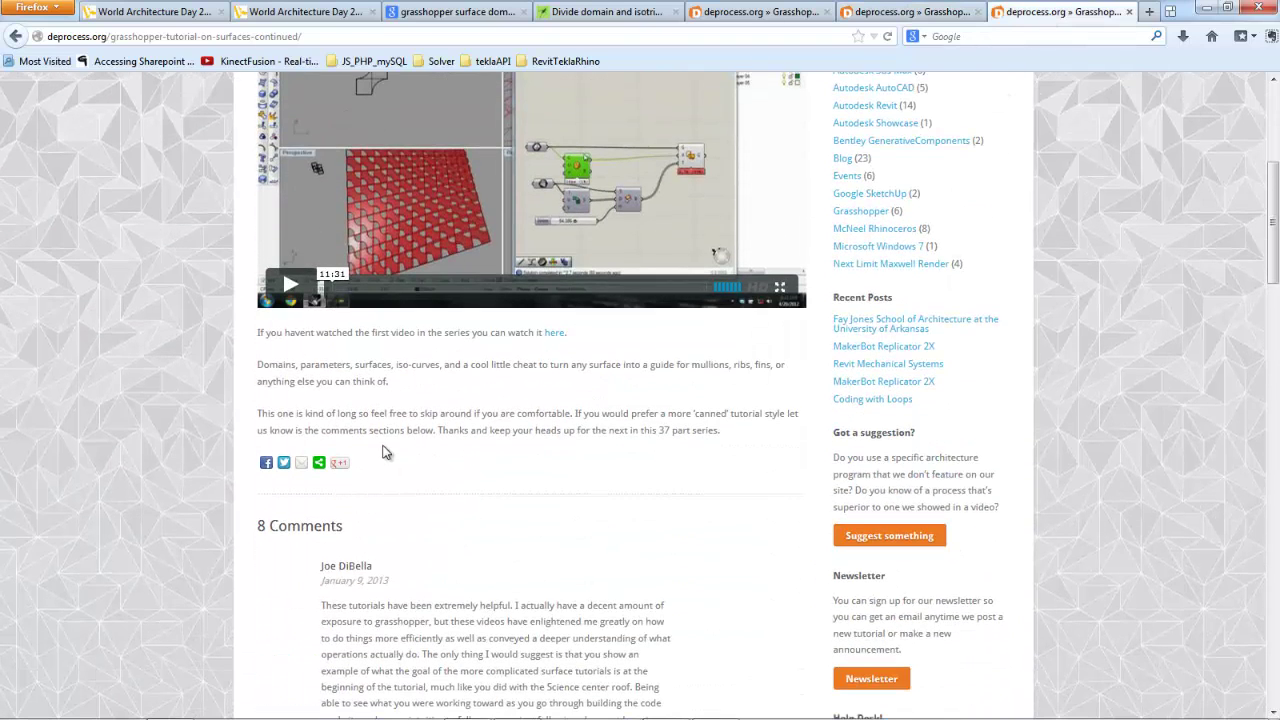
scroll(426, 311, up, 2)
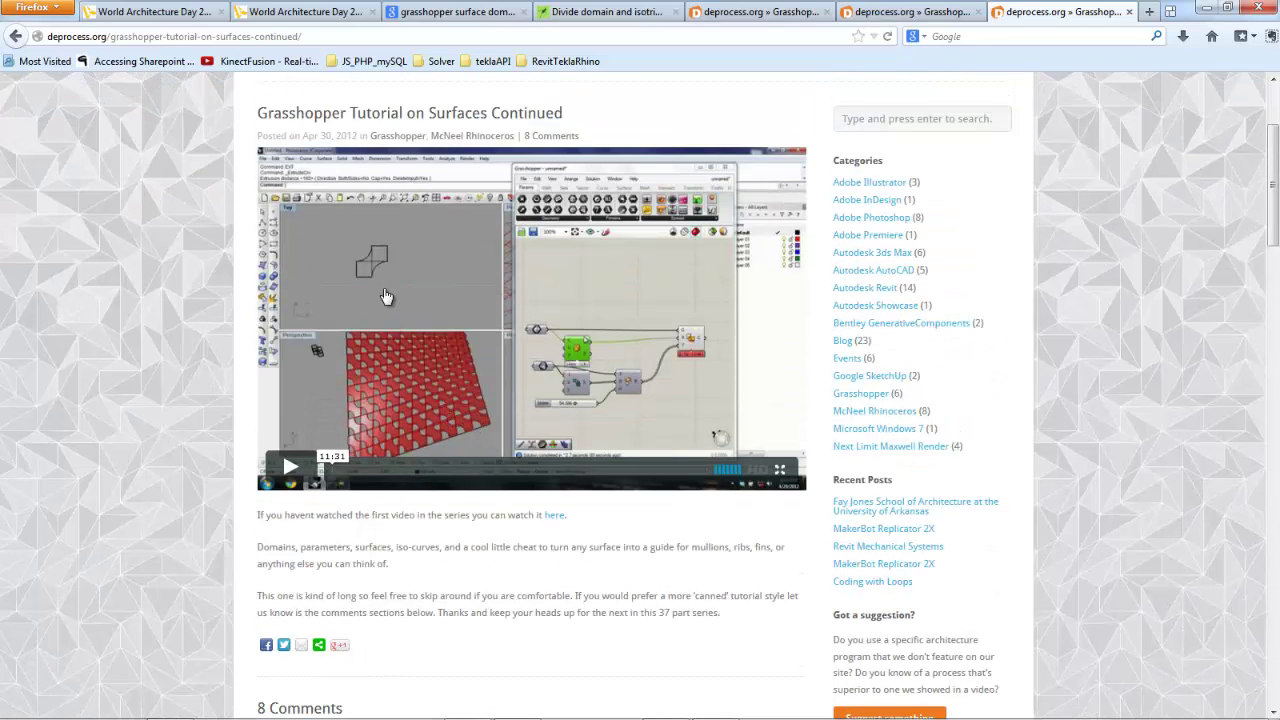
Step: Switch back to Grasshopper, level the SubSrf_CornerVertices parameter with the vertices output, and inspect its data tree structure
key(alt+Tab)
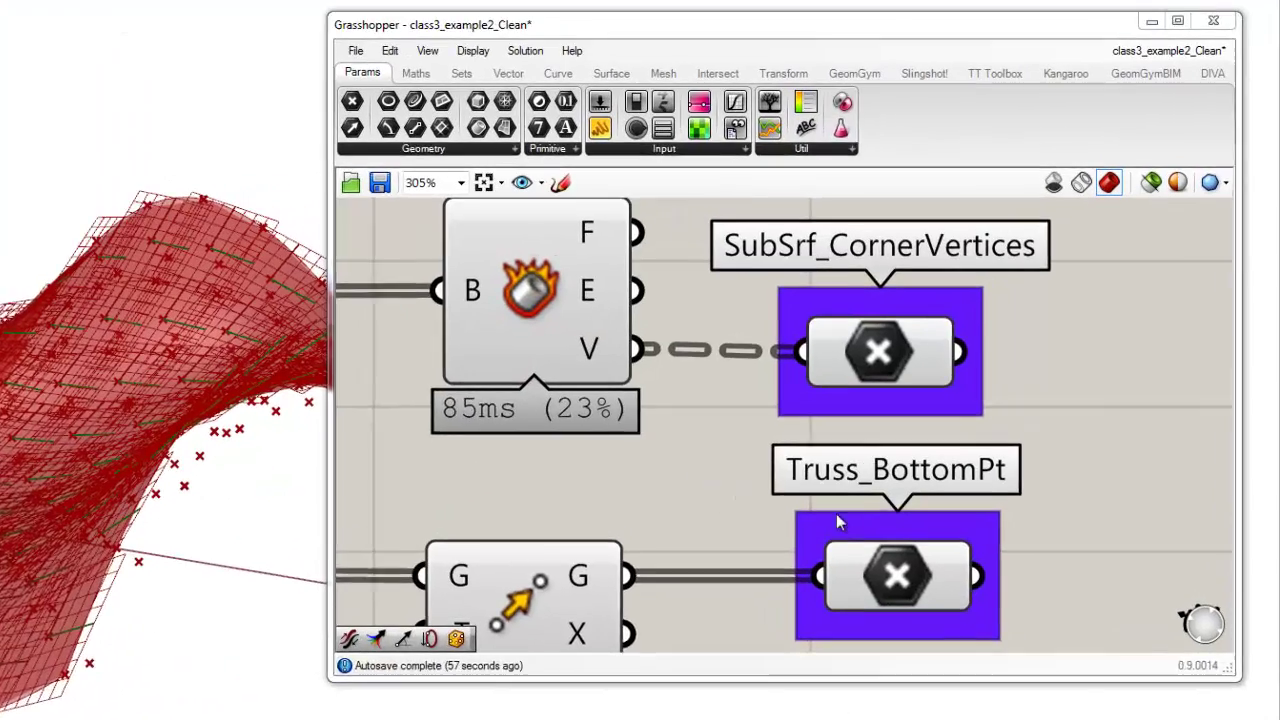
right_drag(1055, 510, 982, 508)
scroll(982, 508, down, 1)
drag(847, 393, 867, 396)
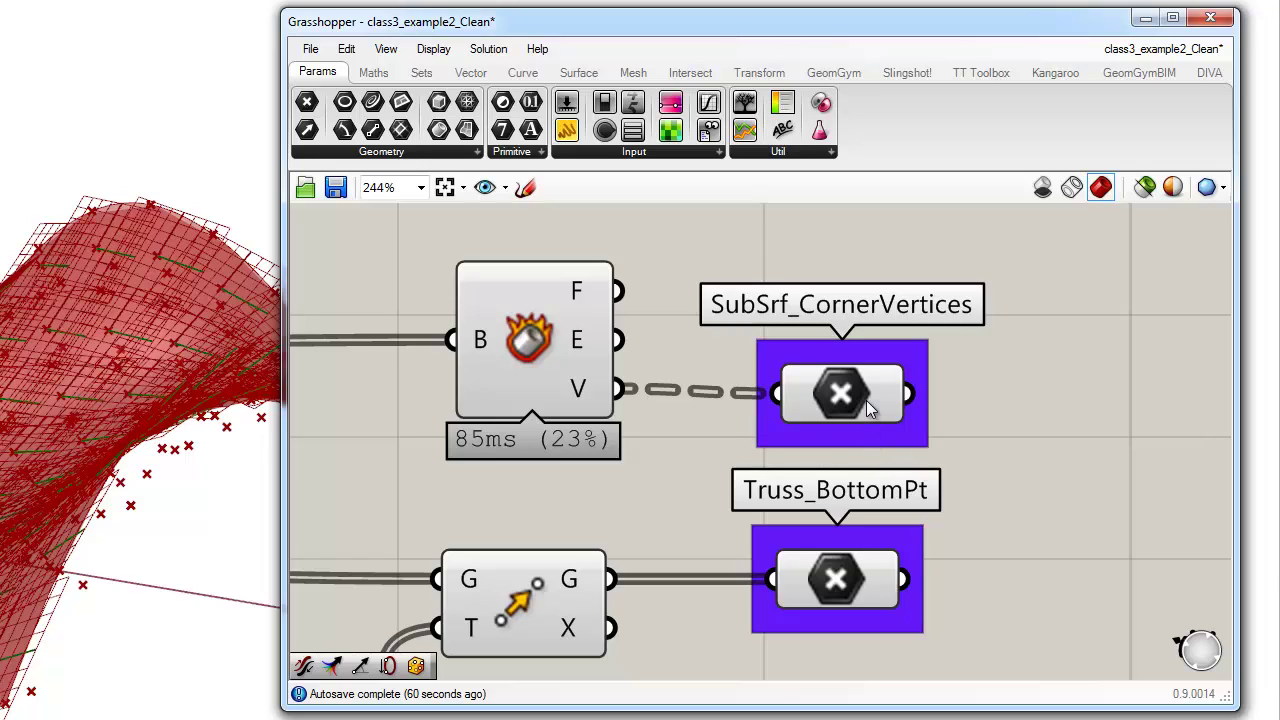
drag(866, 410, 866, 403)
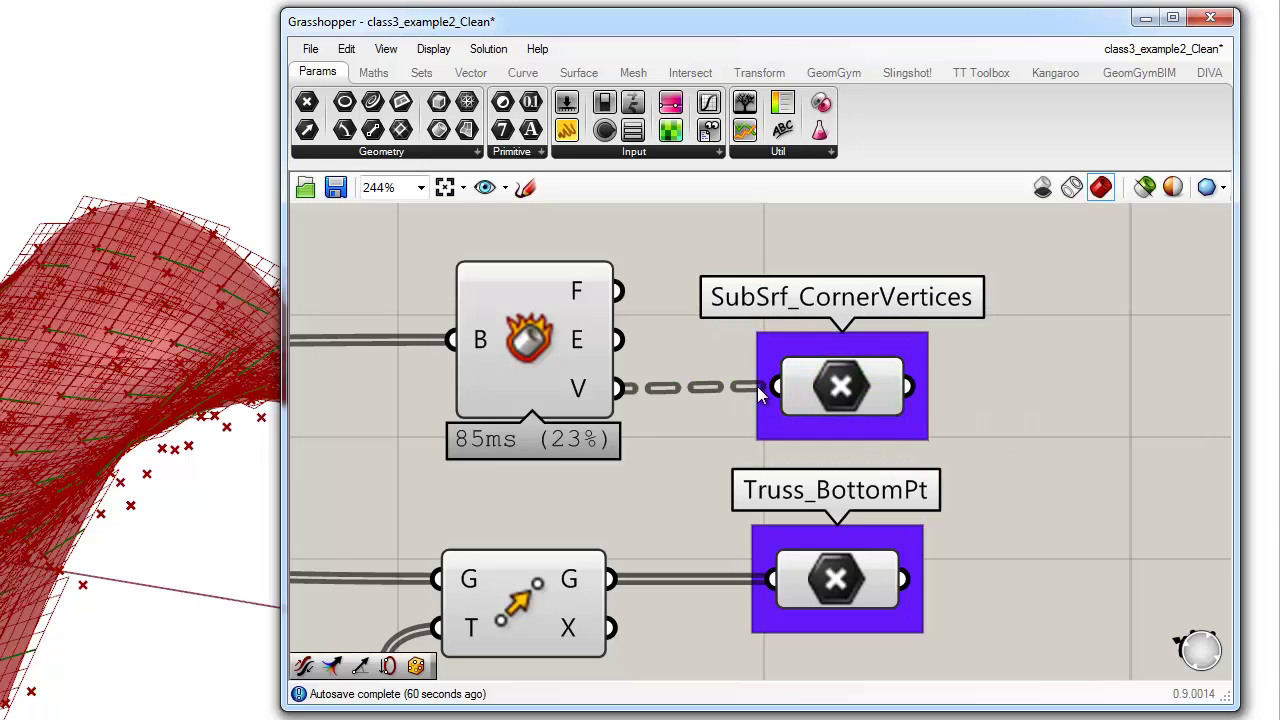
mouse_move(855, 395)
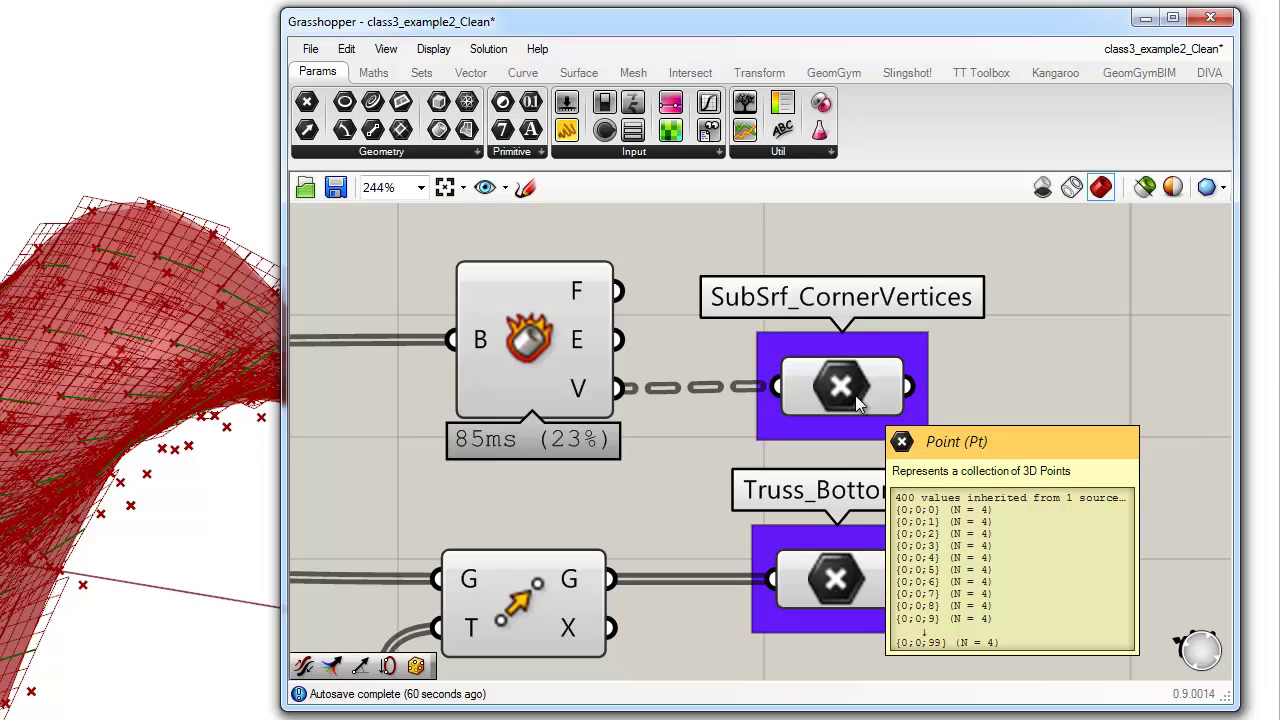
Step: Add a Tree Statistics component, feed it the SubSrf_CornerVertices points, and inspect its branch length output
click(423, 74)
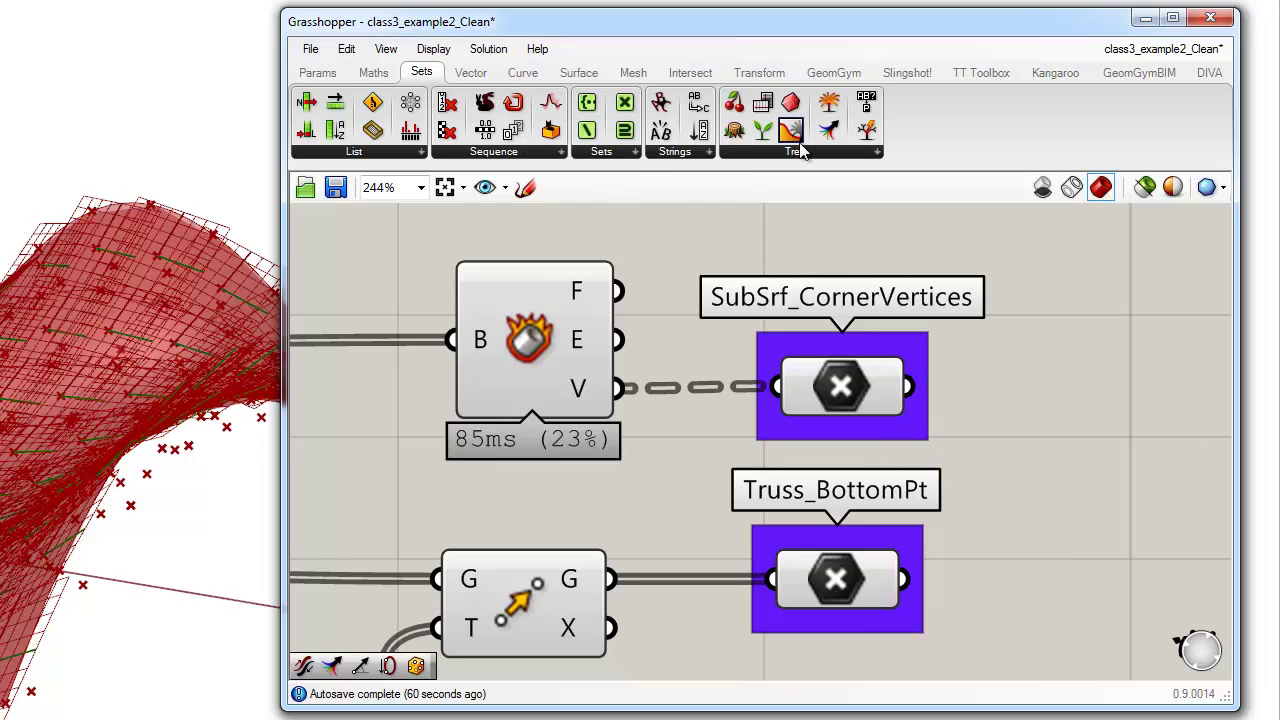
drag(790, 130, 1075, 392)
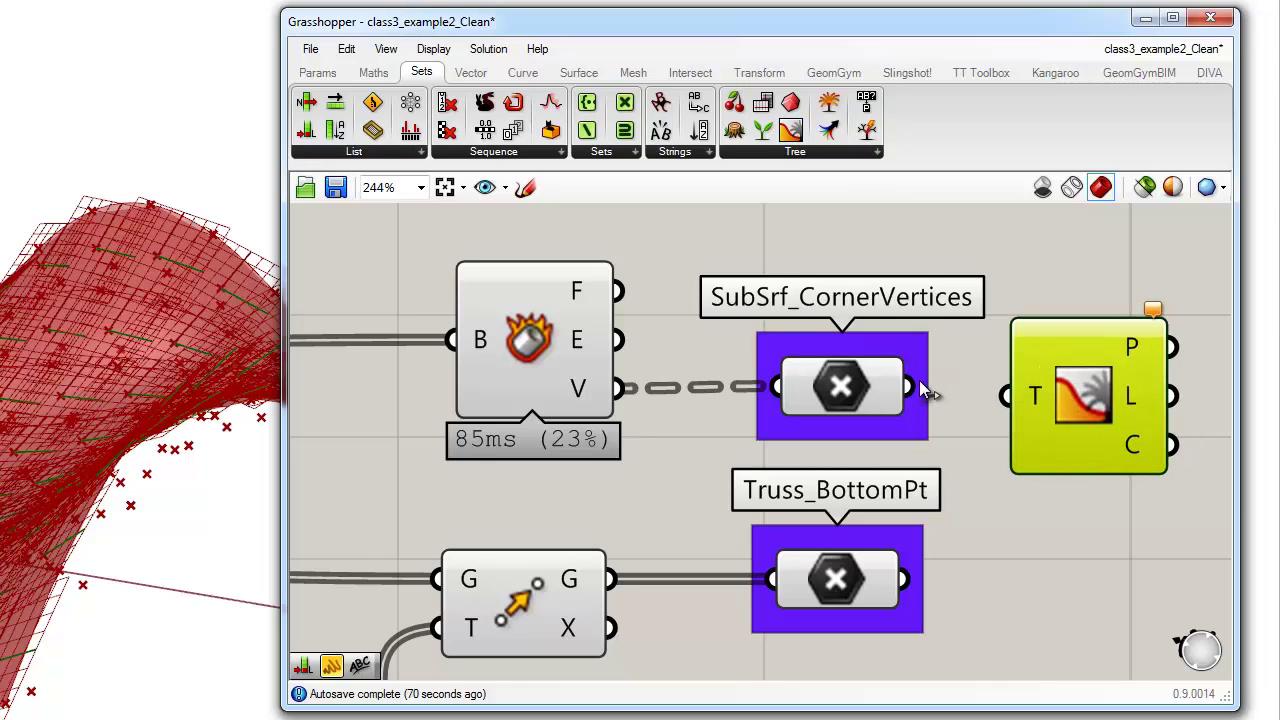
drag(907, 387, 1010, 402)
scroll(881, 393, up, 3)
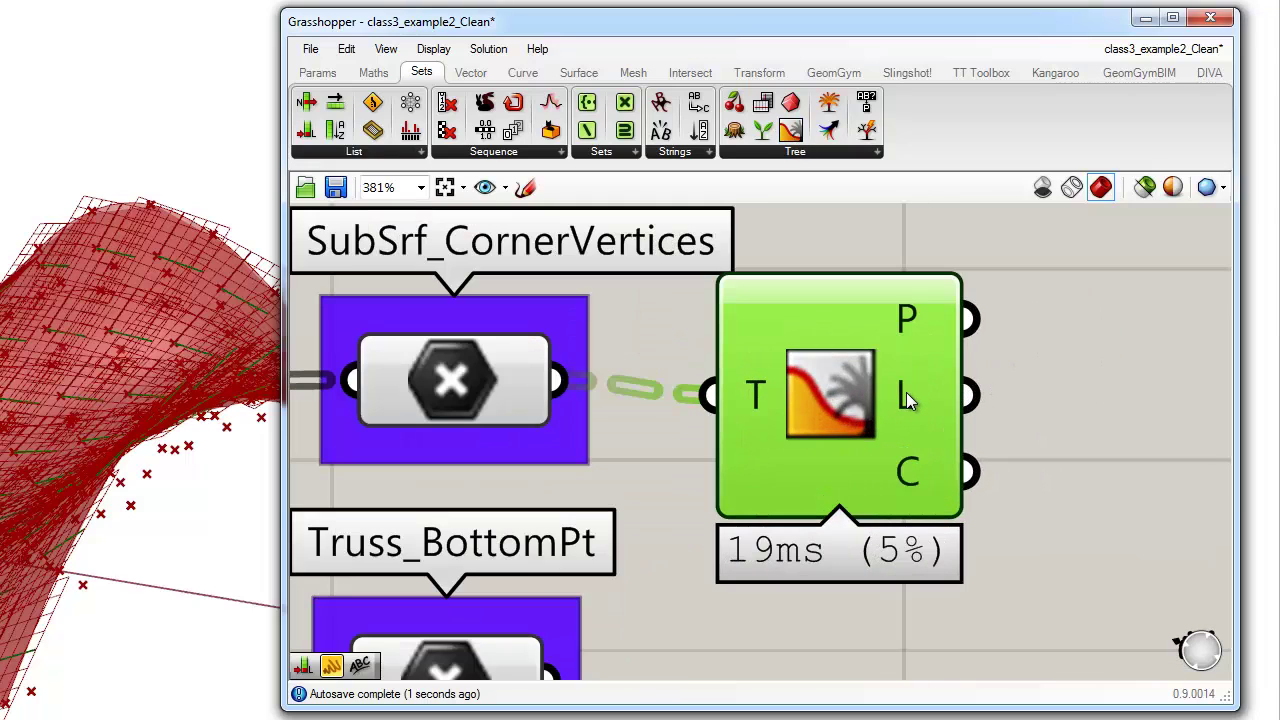
mouse_move(906, 392)
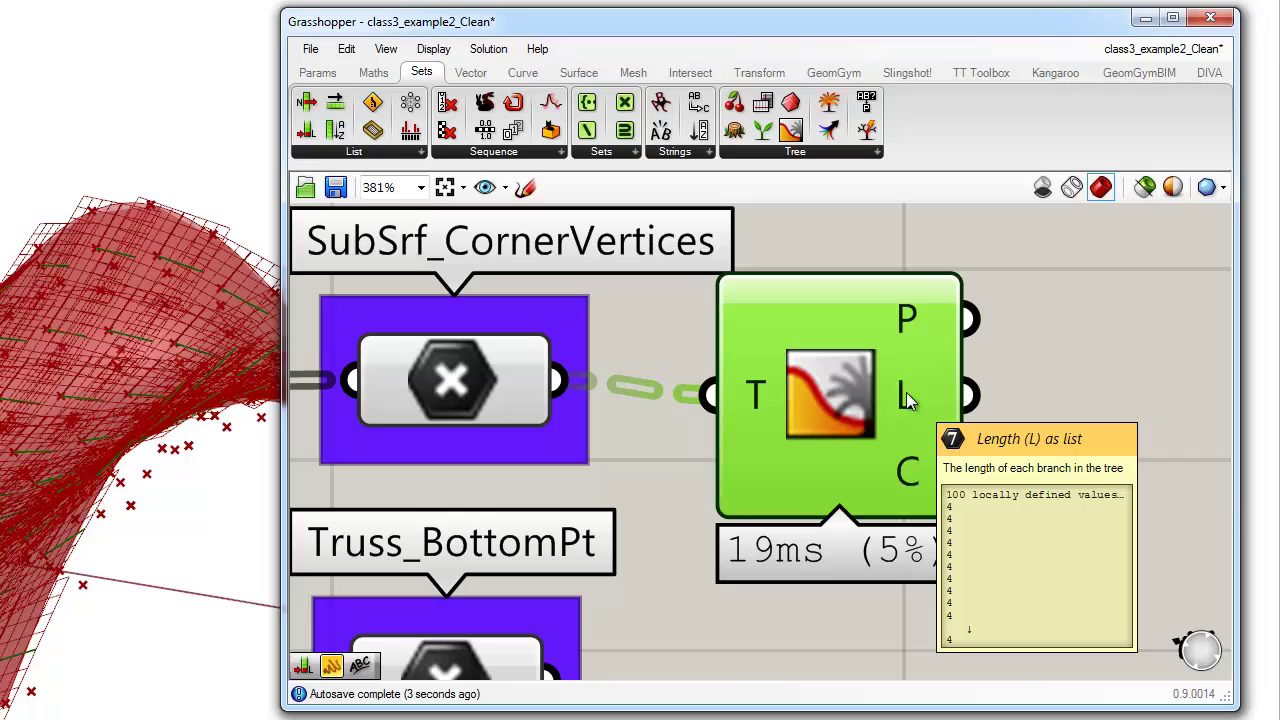
Step: Add a Panel beside Tree Statistics, view the branch lengths in it, and rewire it to the branch count output
click(317, 72)
drag(566, 130, 1034, 432)
right_drag(1079, 426, 835, 401)
drag(856, 437, 944, 422)
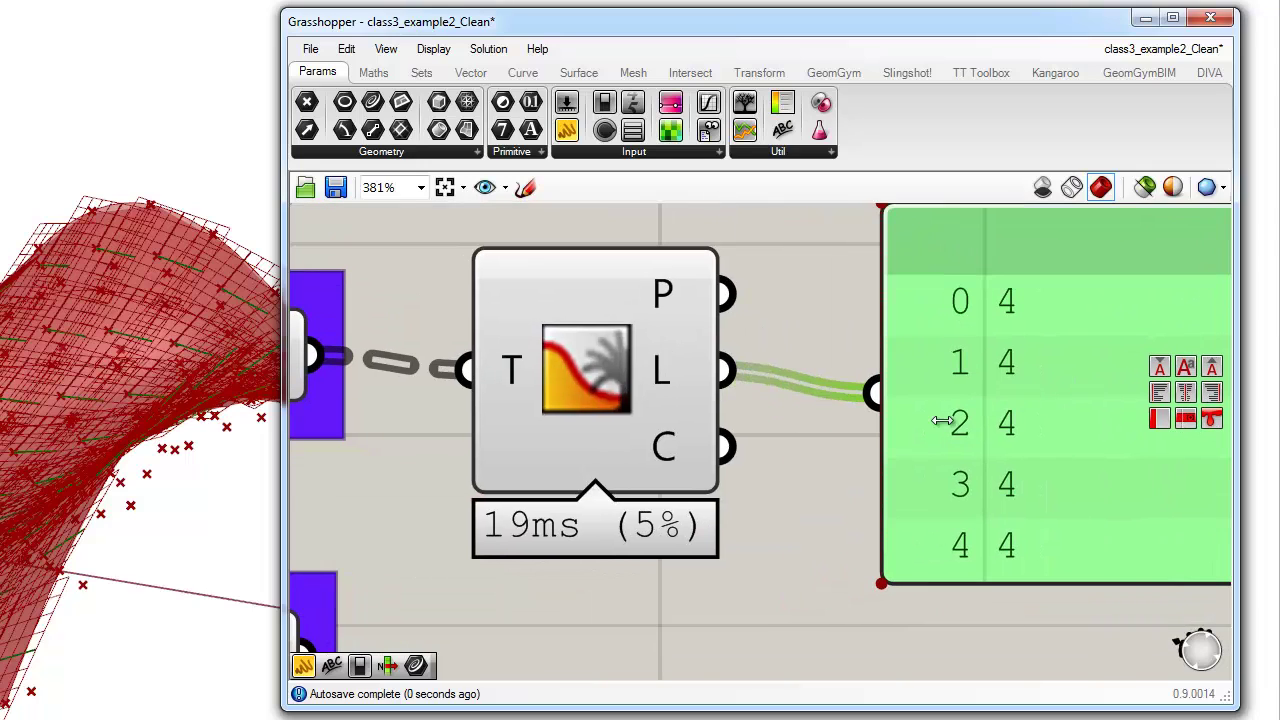
drag(730, 450, 880, 400)
drag(1011, 429, 1011, 532)
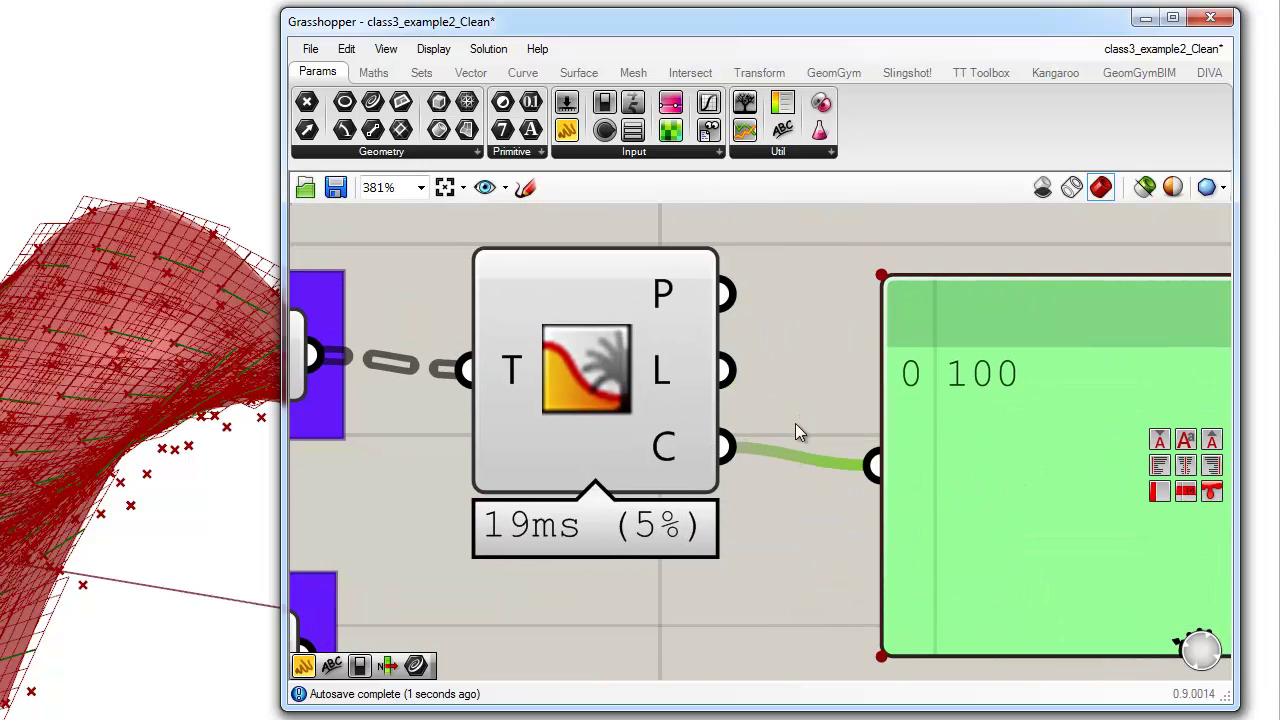
Step: Rewire the Panel to the branch length output of Tree Statistics and view the SubSrf_CornerVertices branch lengths
drag(731, 375, 876, 464)
drag(1021, 399, 1011, 370)
scroll(1006, 365, up, 2)
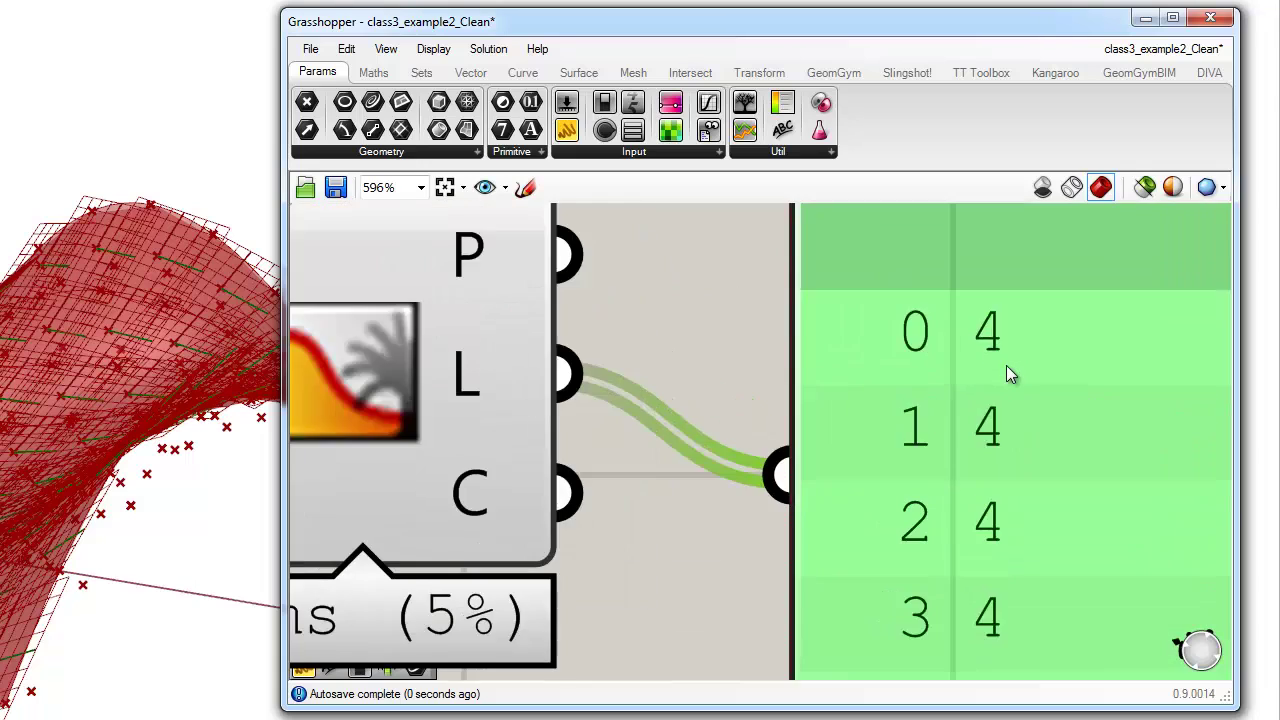
scroll(985, 367, down, 2)
click(737, 480)
scroll(580, 528, down, 3)
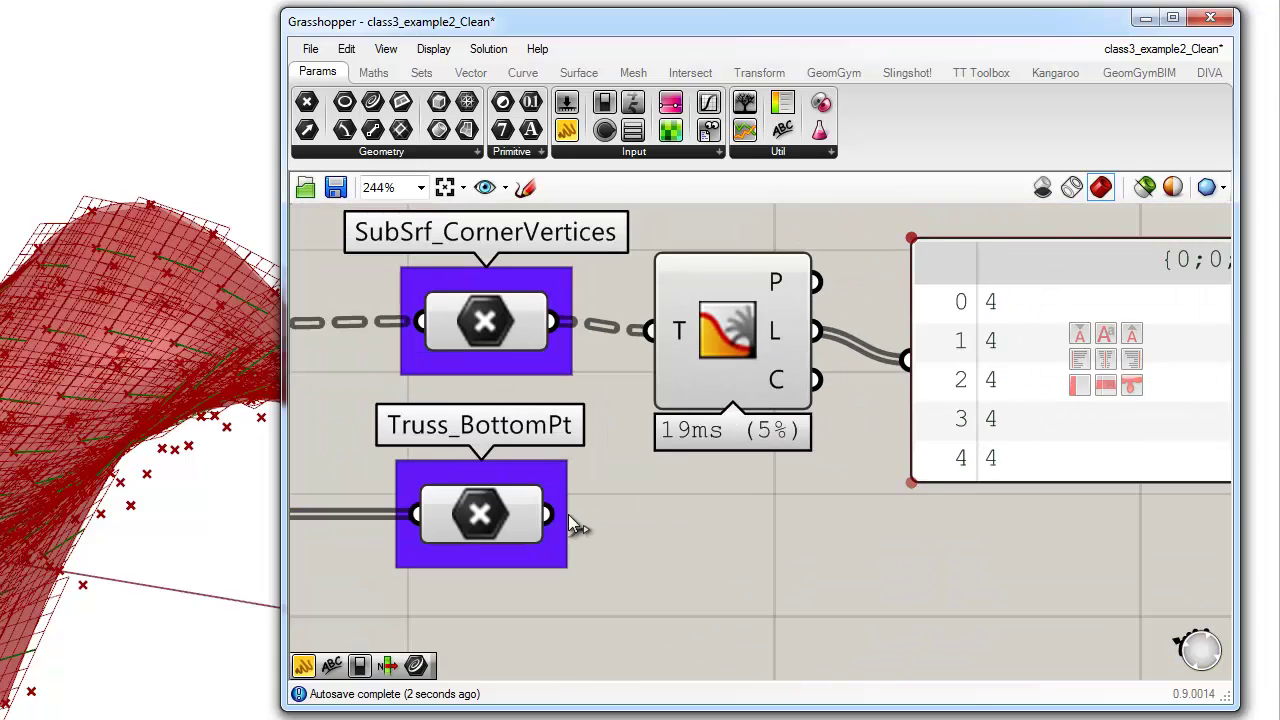
Step: Feed the Truss_BottomPt points into Tree Statistics and check their branch count and branch length in the Panel
drag(547, 516, 683, 349)
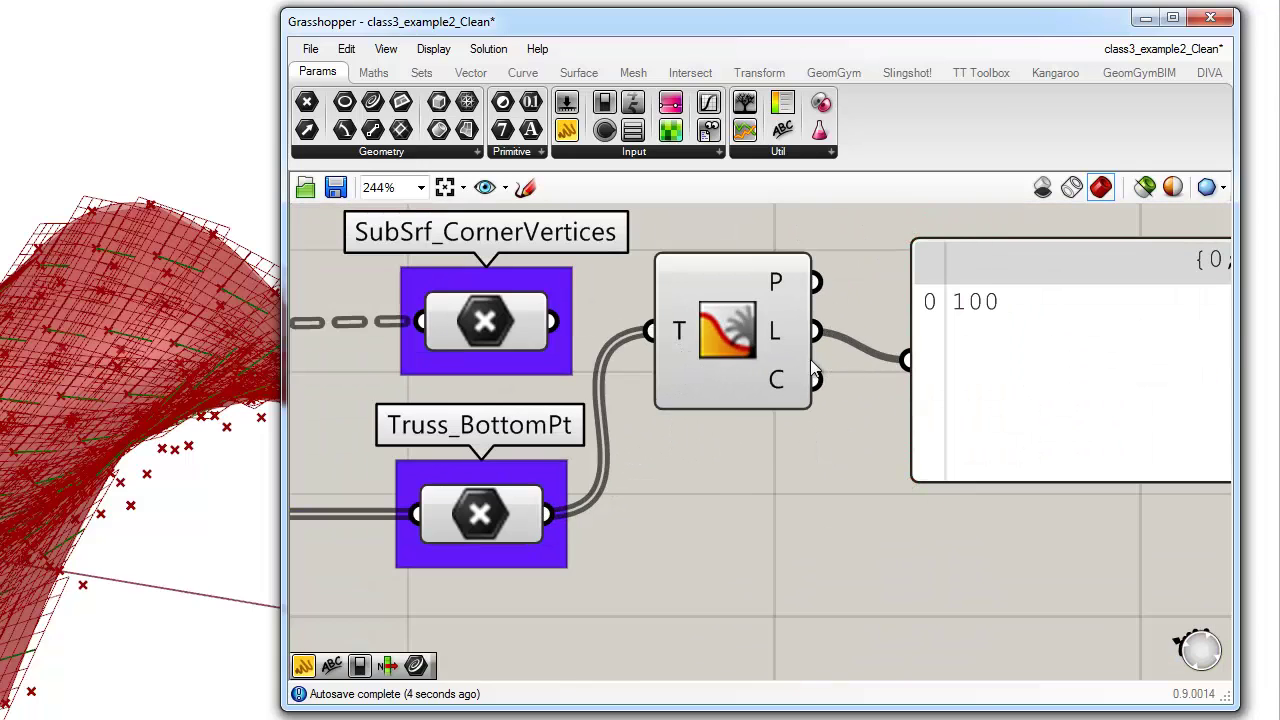
drag(816, 379, 997, 386)
drag(903, 368, 816, 331)
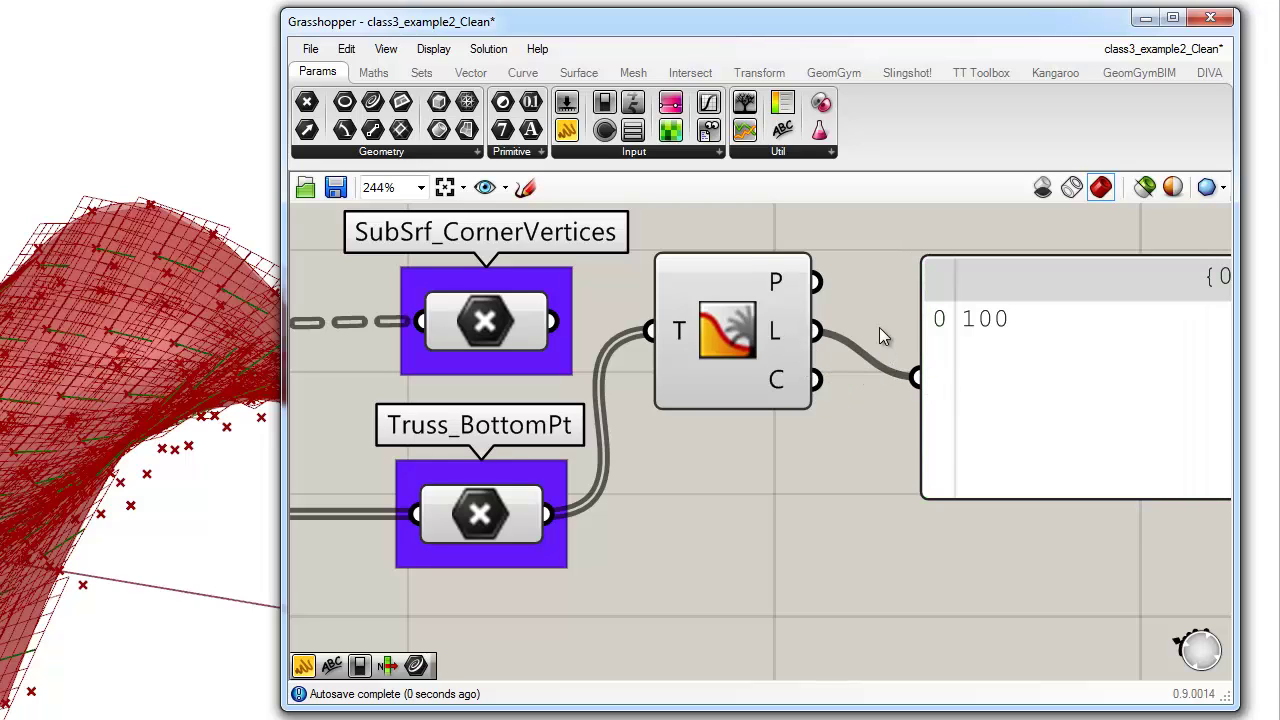
Step: Graft the Truss_BottomPt point parameter so that each bottom point sits in its own branch
right_drag(497, 500, 586, 495)
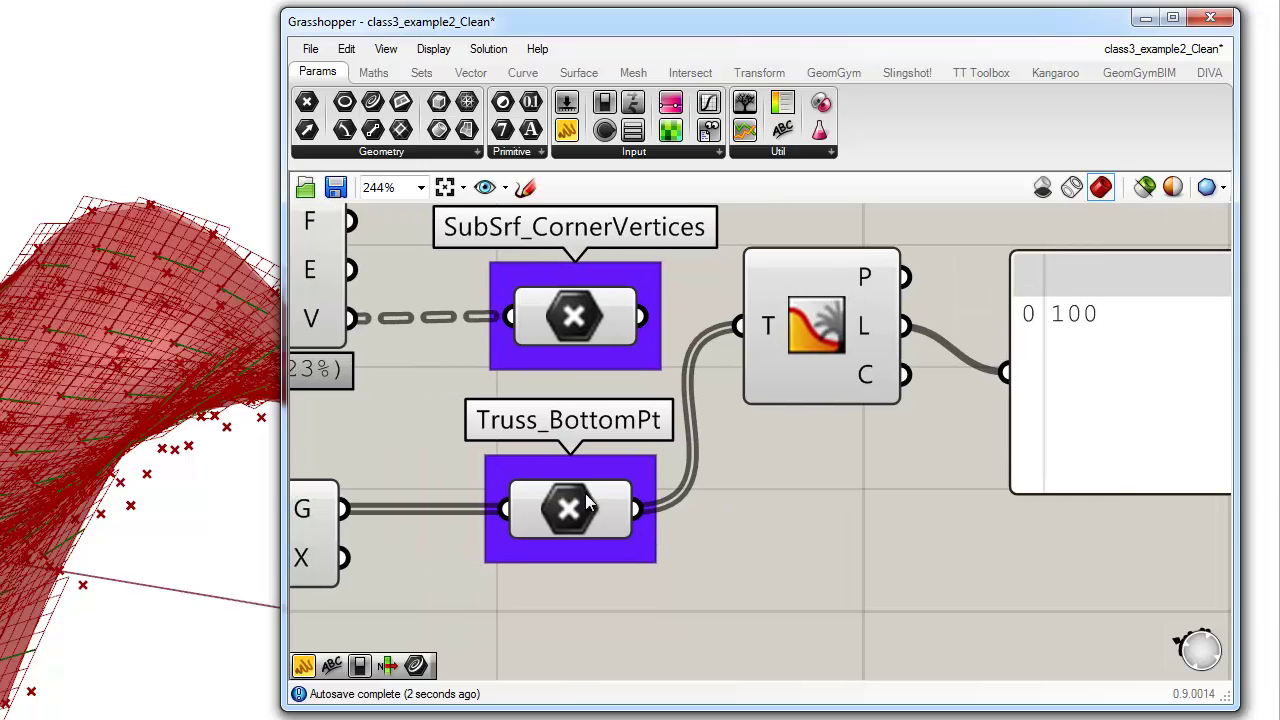
click(575, 315)
click(598, 512)
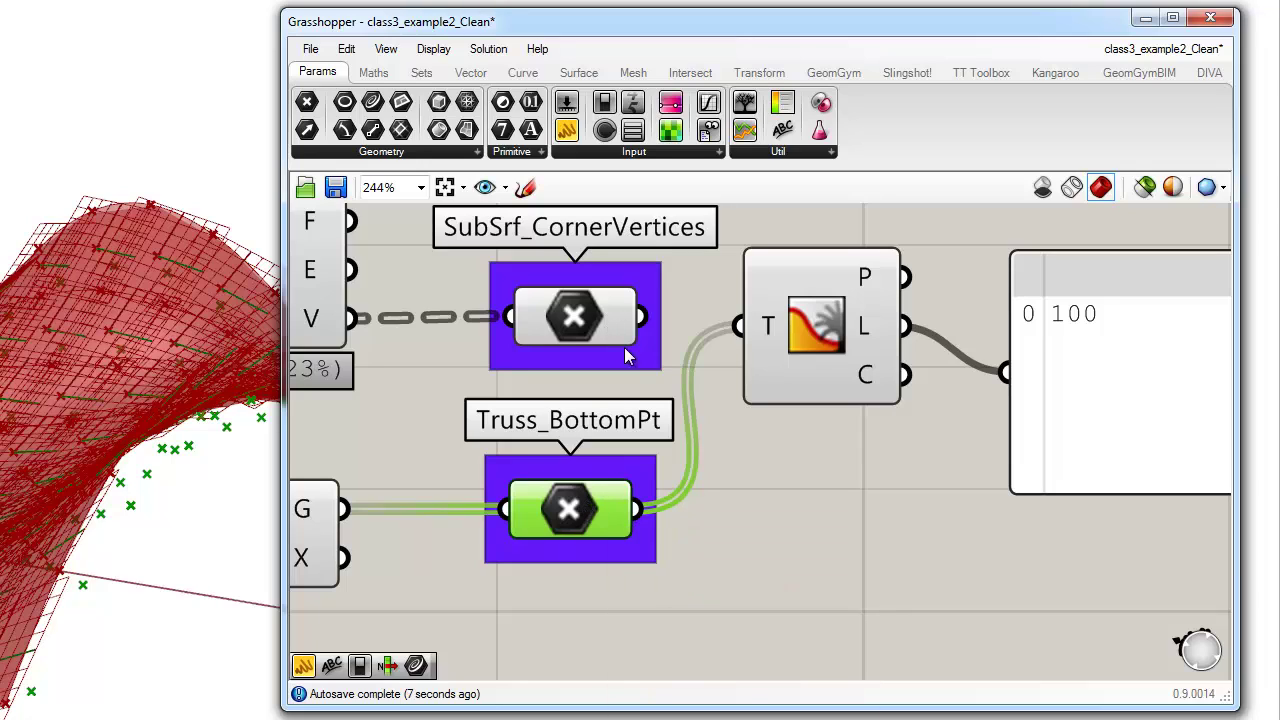
right_click(590, 517)
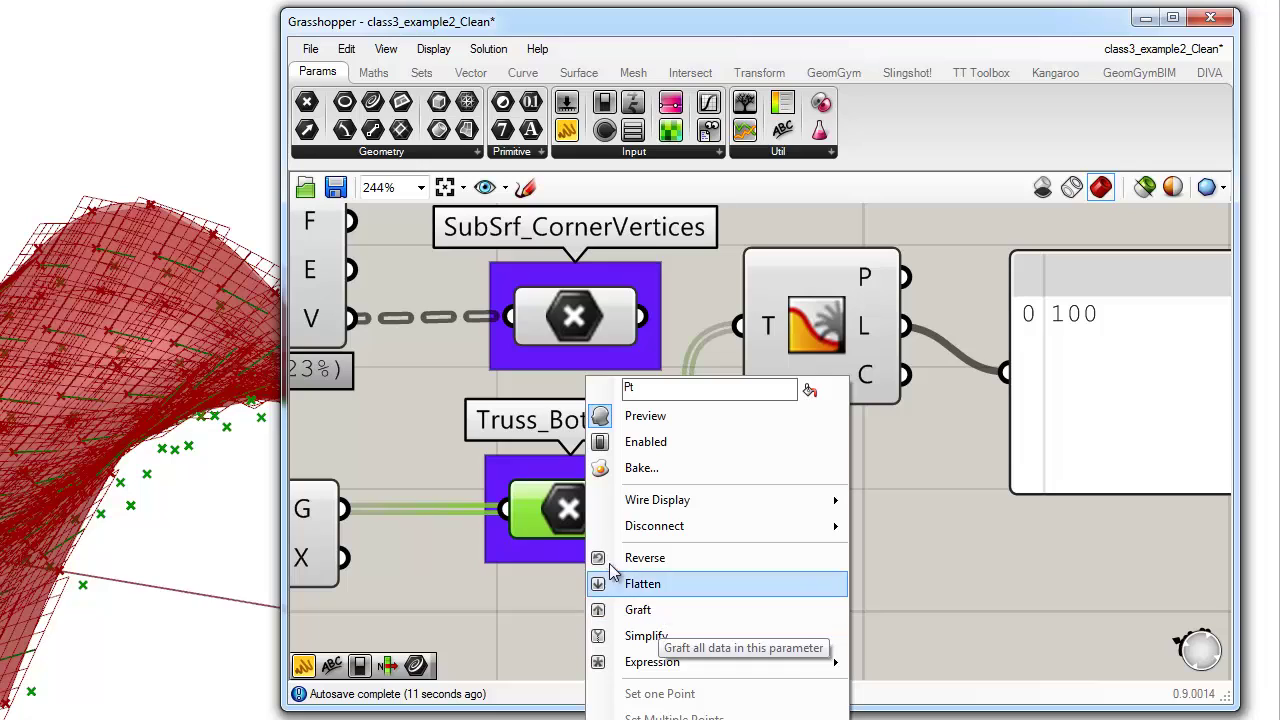
click(667, 612)
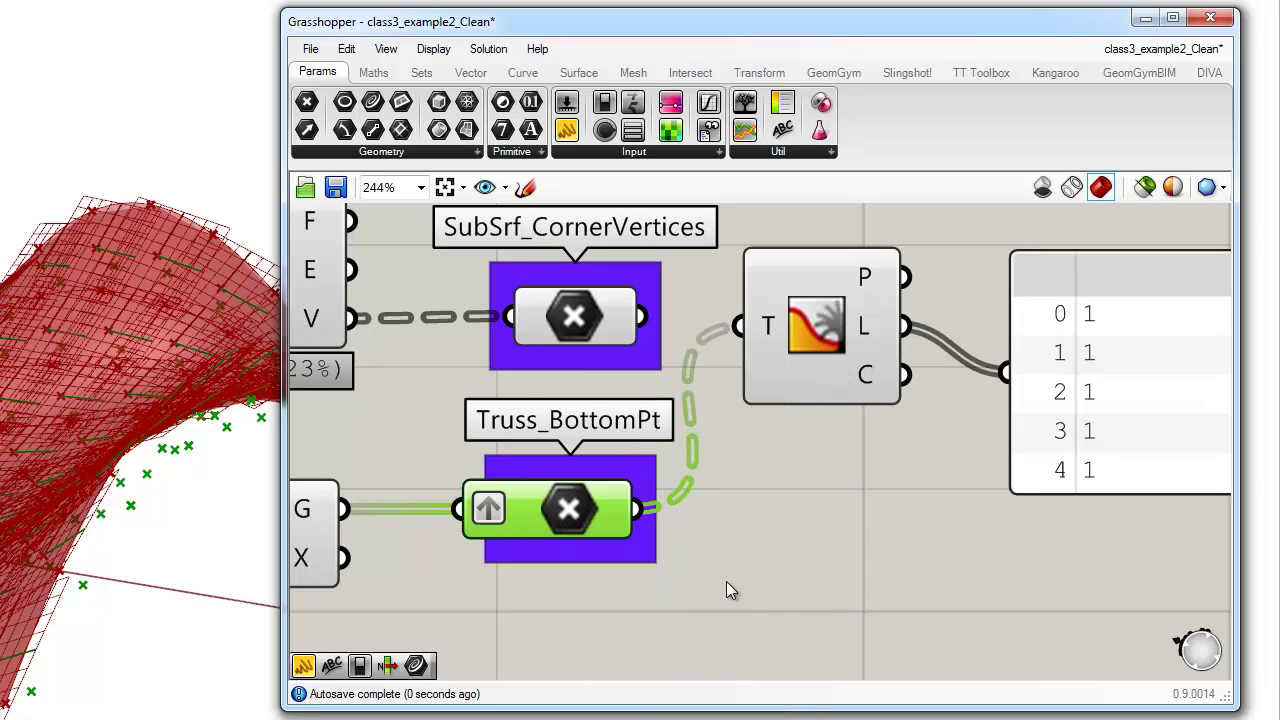
Step: Compare the branch counts of the grafted Truss_BottomPt and the SubSrf_CornerVertices points through Tree Statistics and the Panel
click(734, 455)
drag(904, 376, 1005, 374)
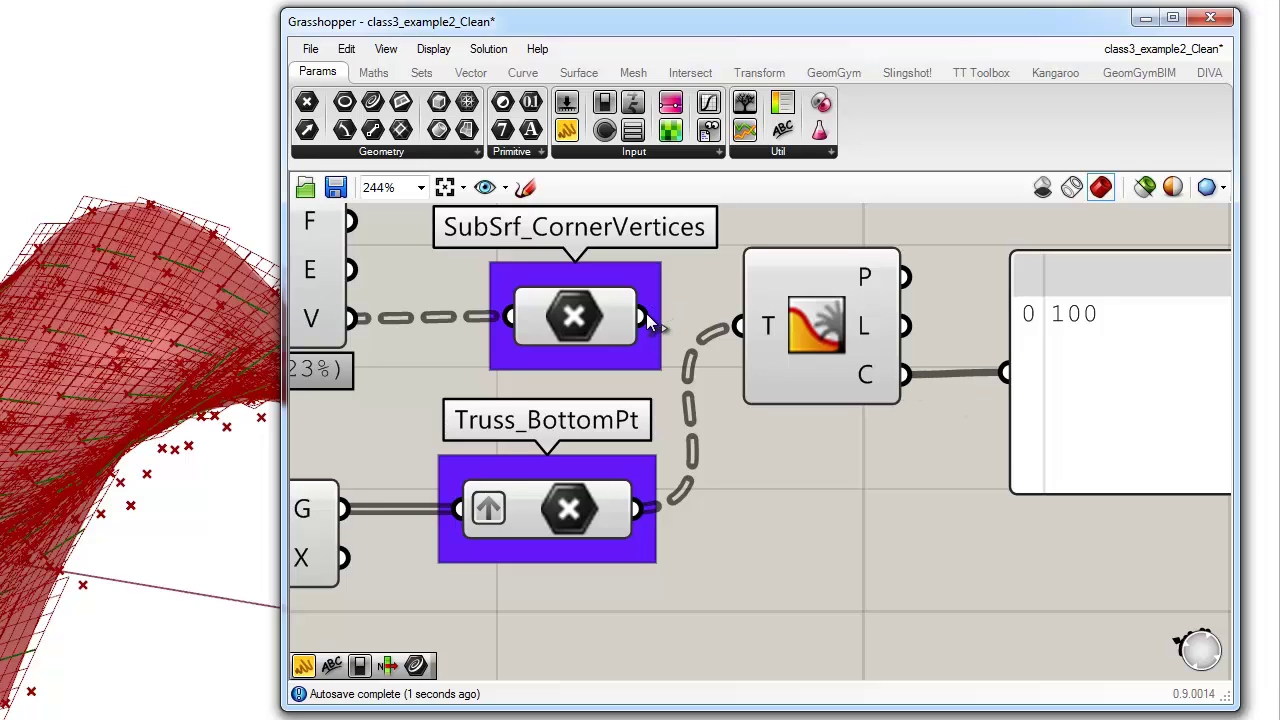
drag(837, 347, 846, 354)
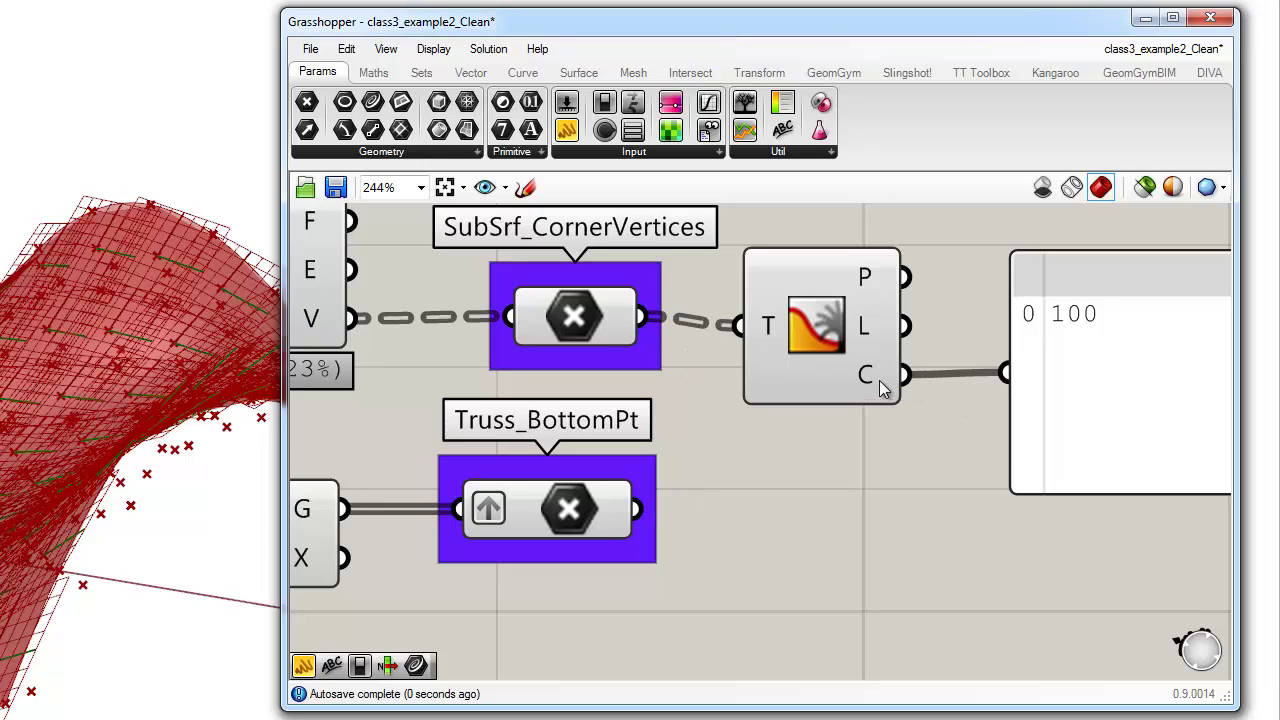
Step: Delete the Tree Statistics component and the Panel from the canvas
click(810, 366)
scroll(648, 581, down, 3)
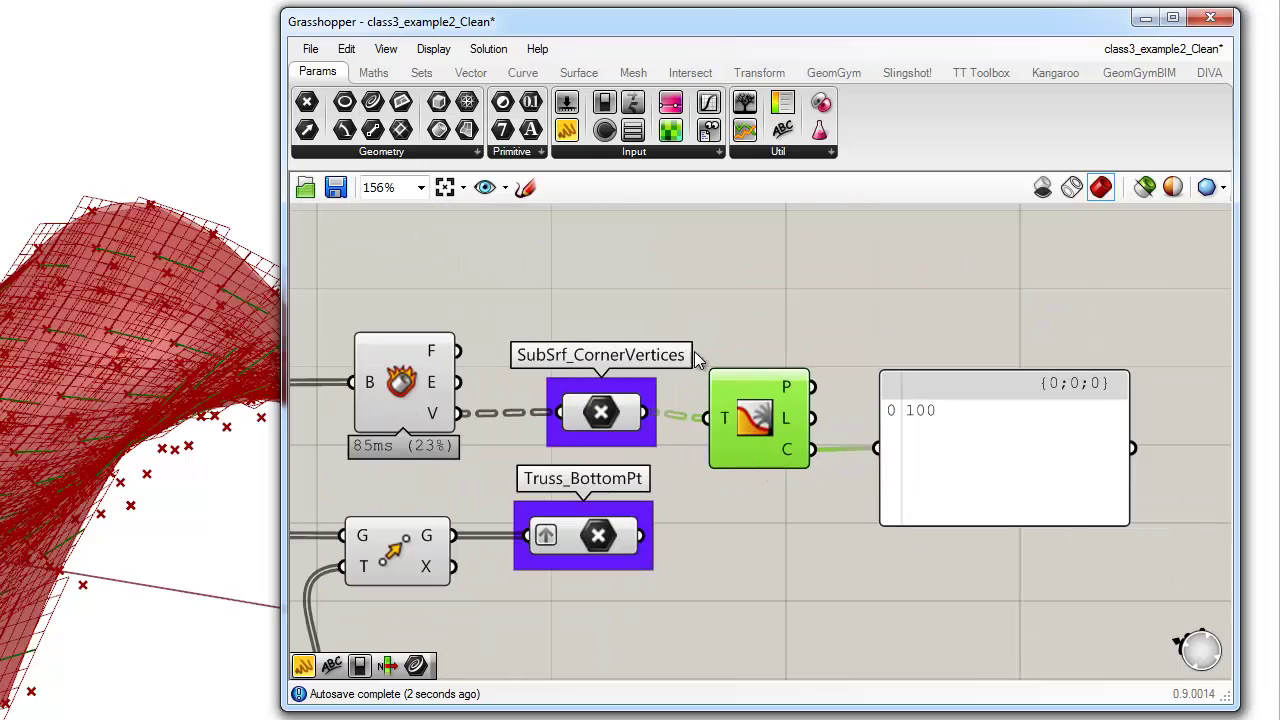
drag(668, 303, 1183, 564)
key(Delete)
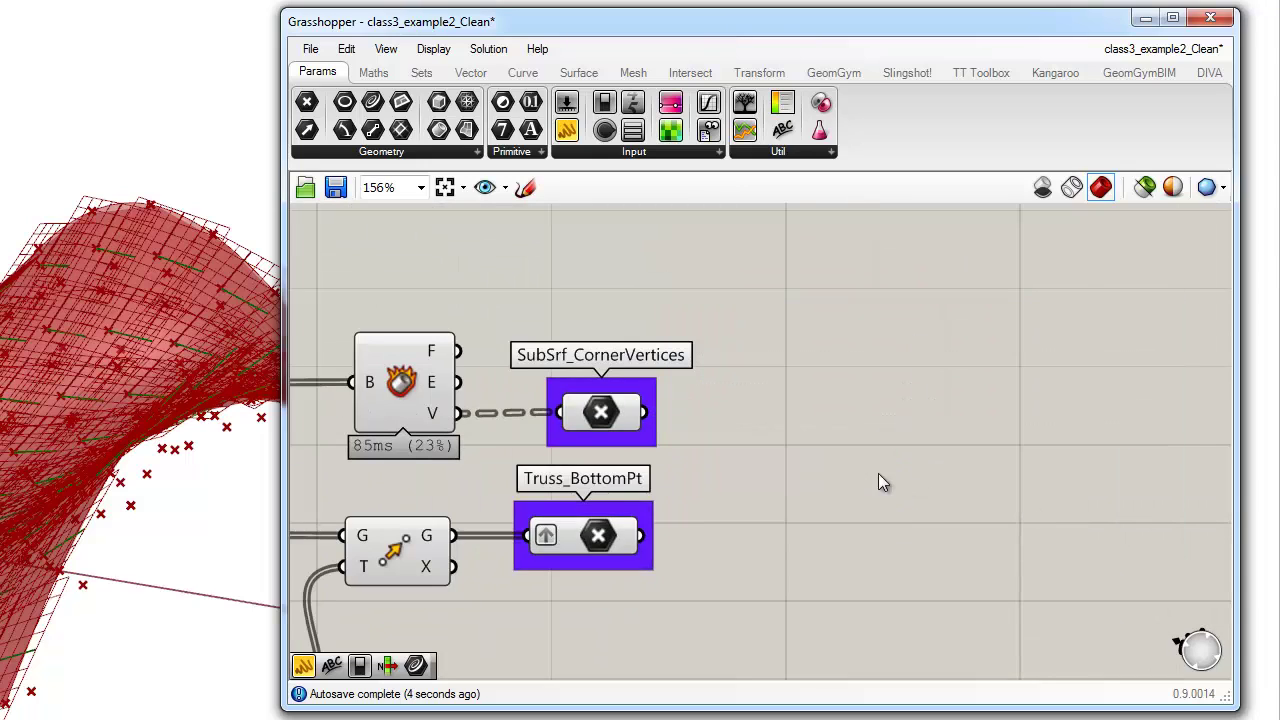
Step: Add a Line component with SubSrf_CornerVertices as A and Truss_BottomPt as B, and look over the lines in the viewport
click(611, 410)
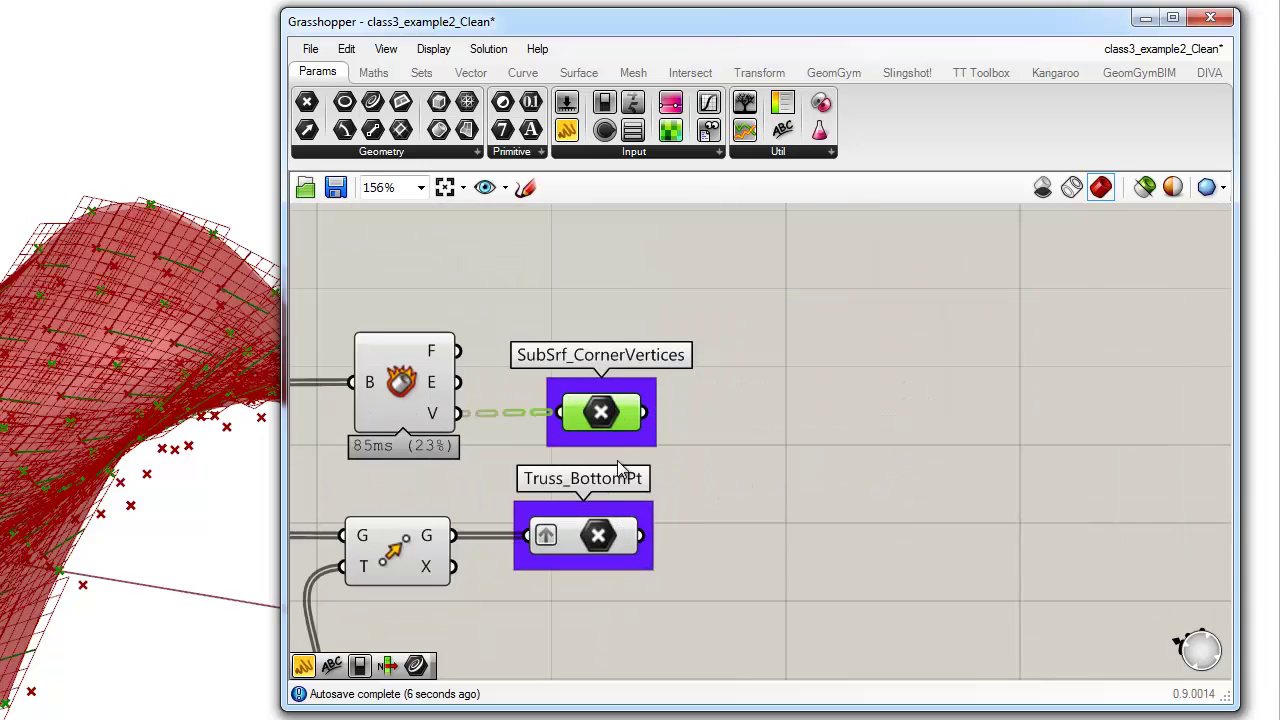
drag(611, 541, 611, 538)
click(718, 494)
click(522, 72)
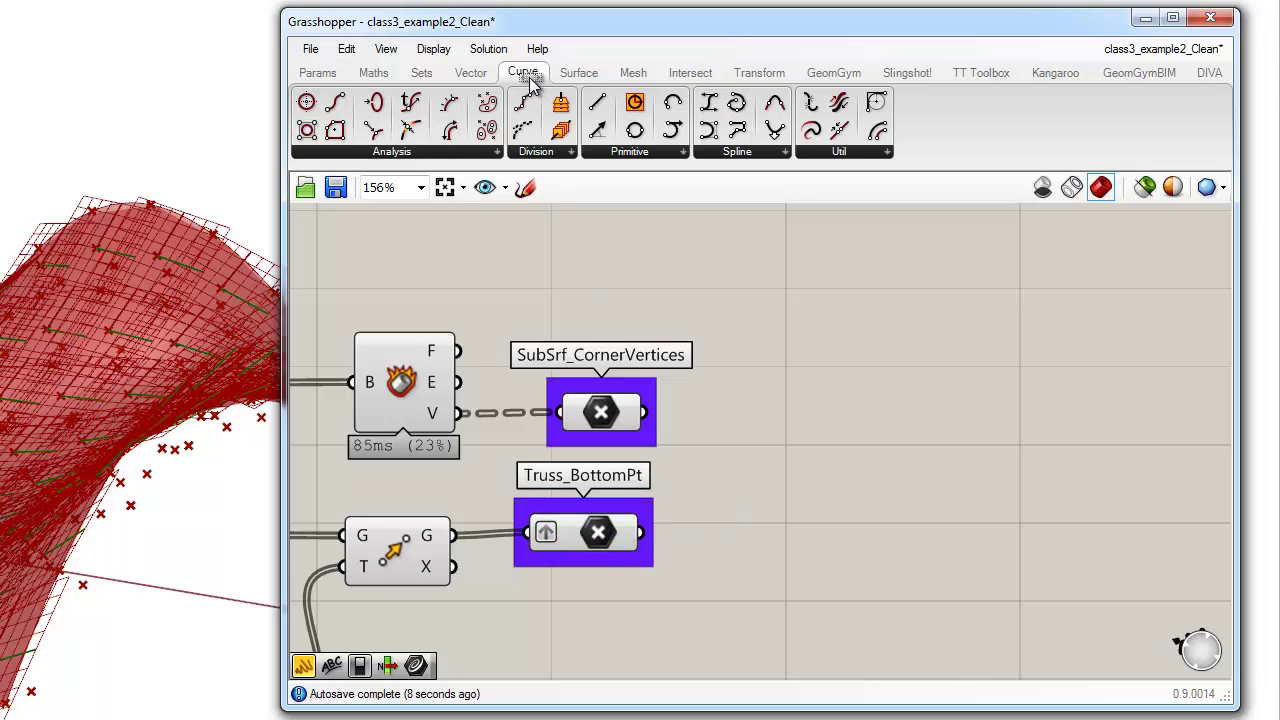
drag(597, 103, 758, 458)
drag(746, 483, 642, 532)
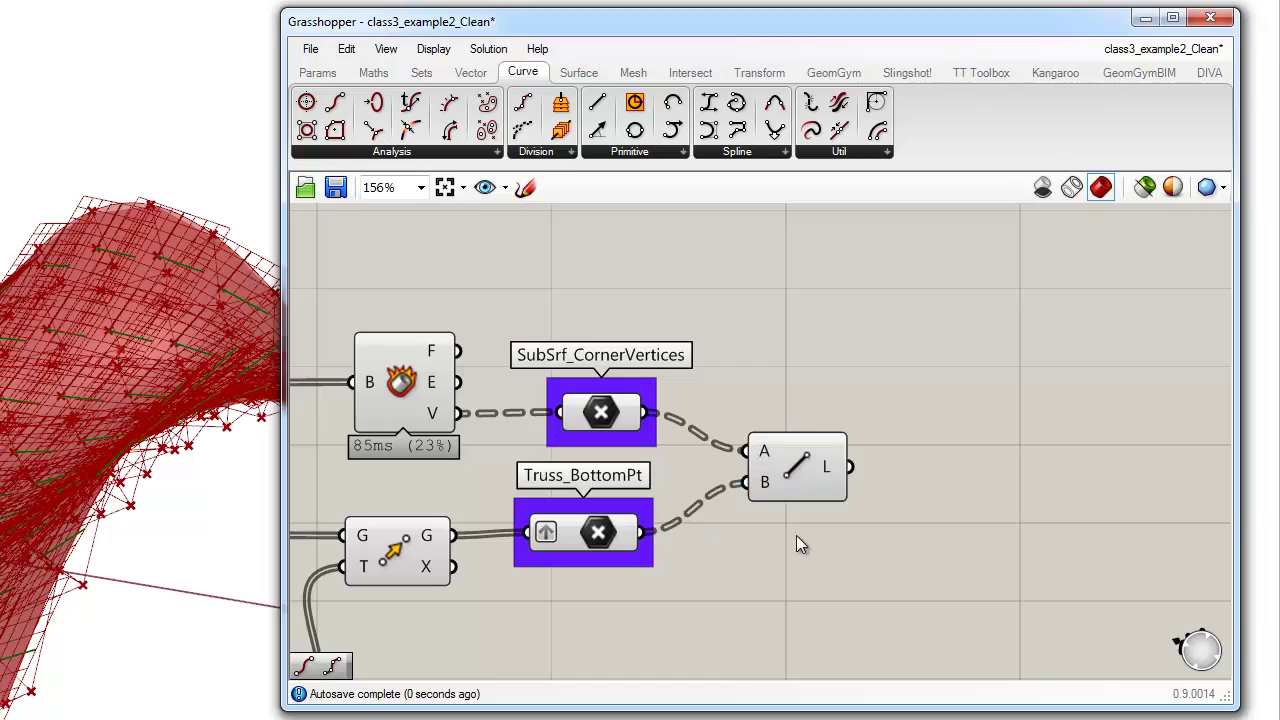
right_drag(55, 710, 52, 515)
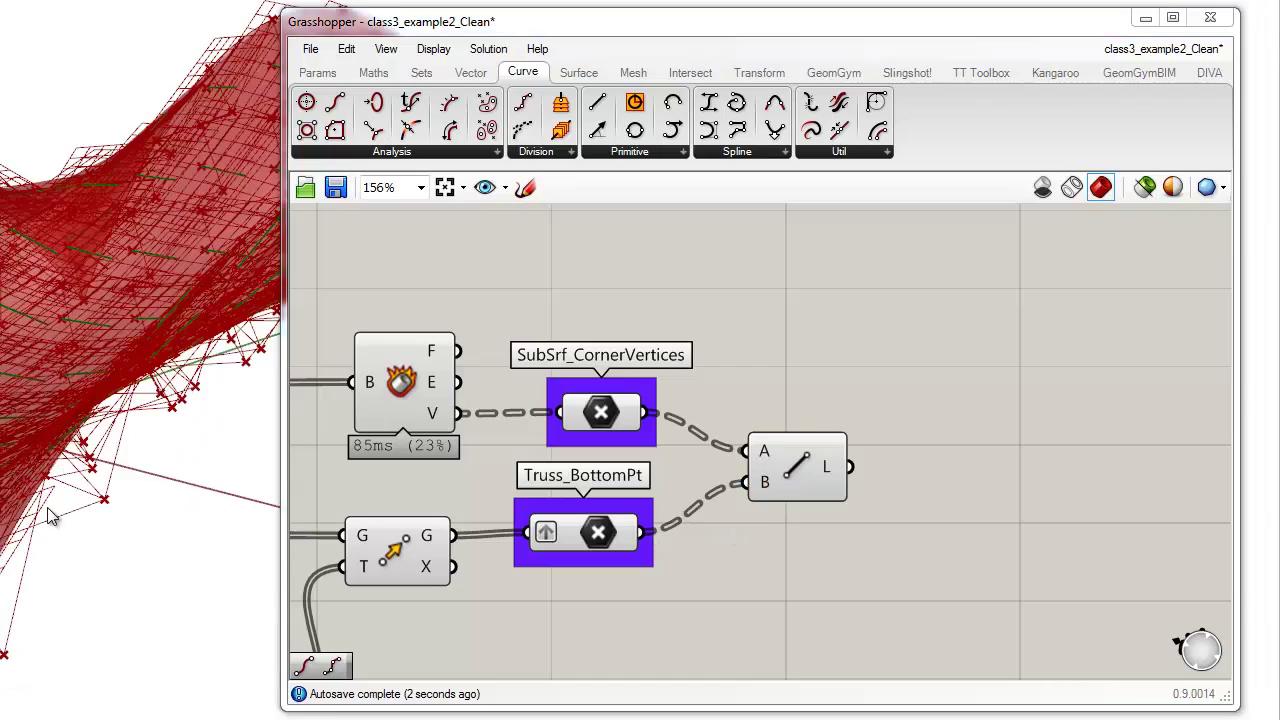
right_drag(70, 430, 200, 405)
Step: Turn off the preview of the components from the sub-surface component through to Move and Deconstruct Brep
right_drag(667, 437, 1003, 453)
scroll(1003, 457, down, 6)
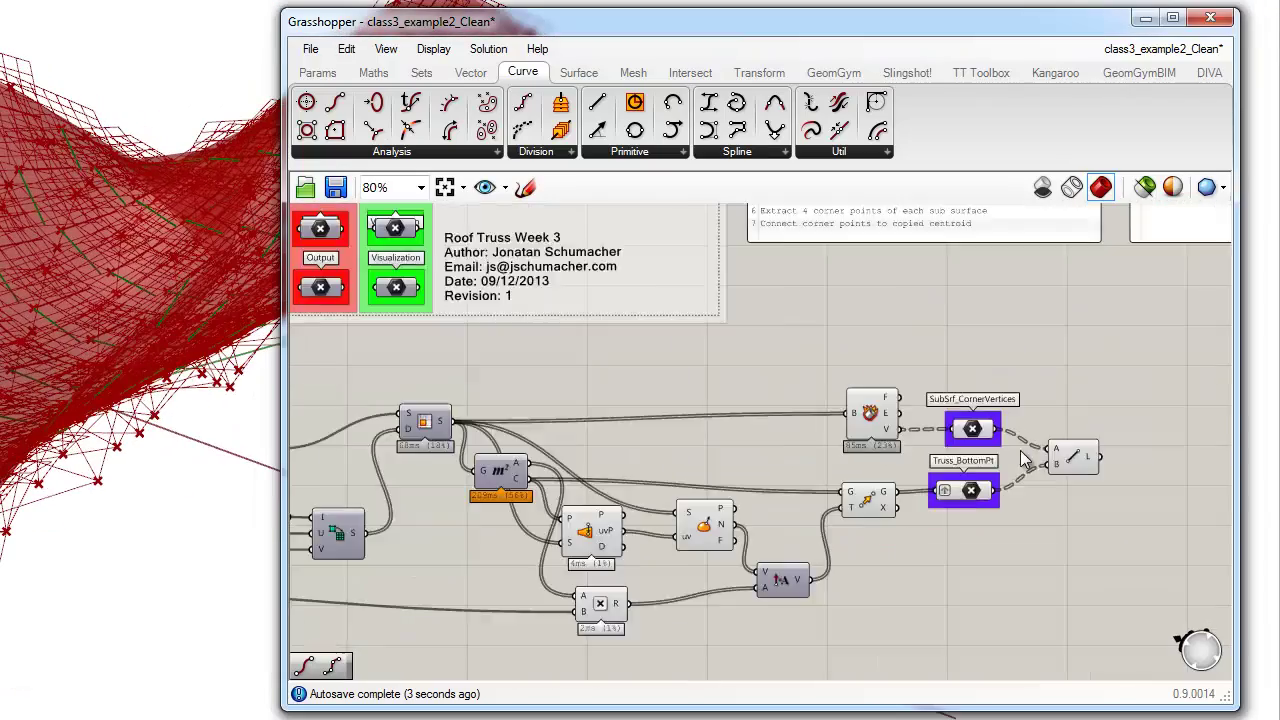
drag(650, 408, 1003, 566)
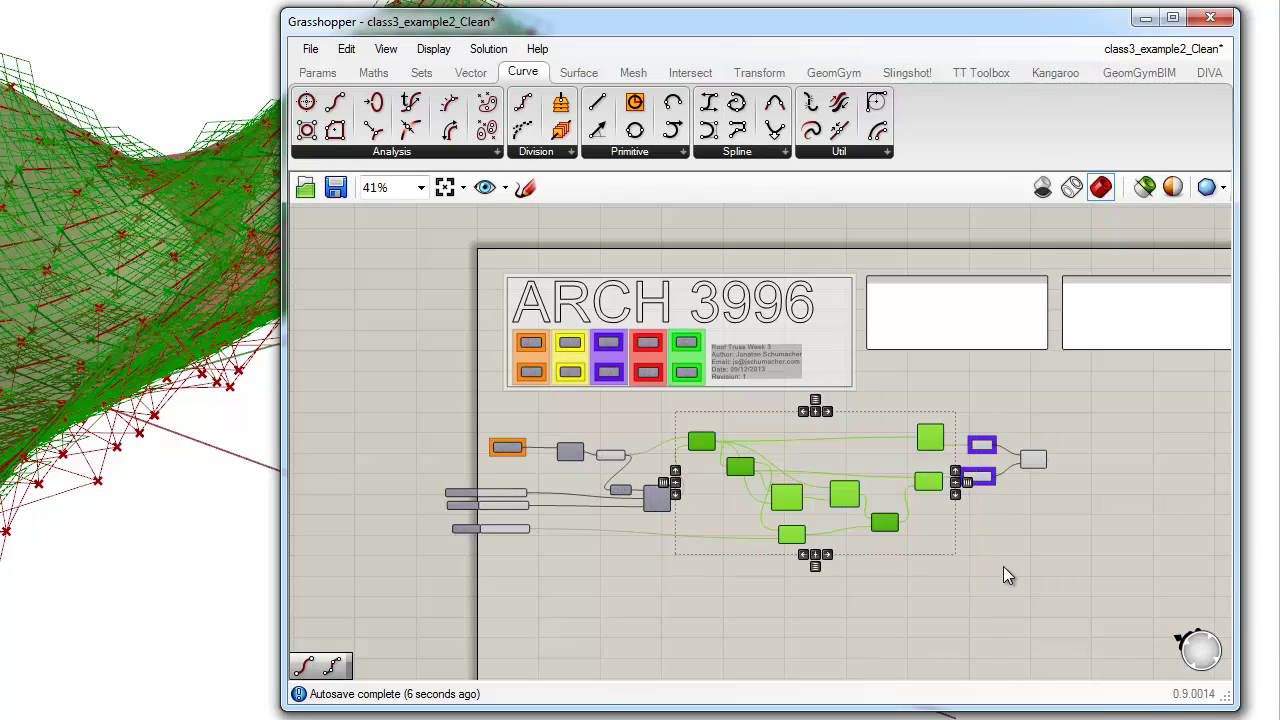
right_click(1003, 566)
click(1071, 506)
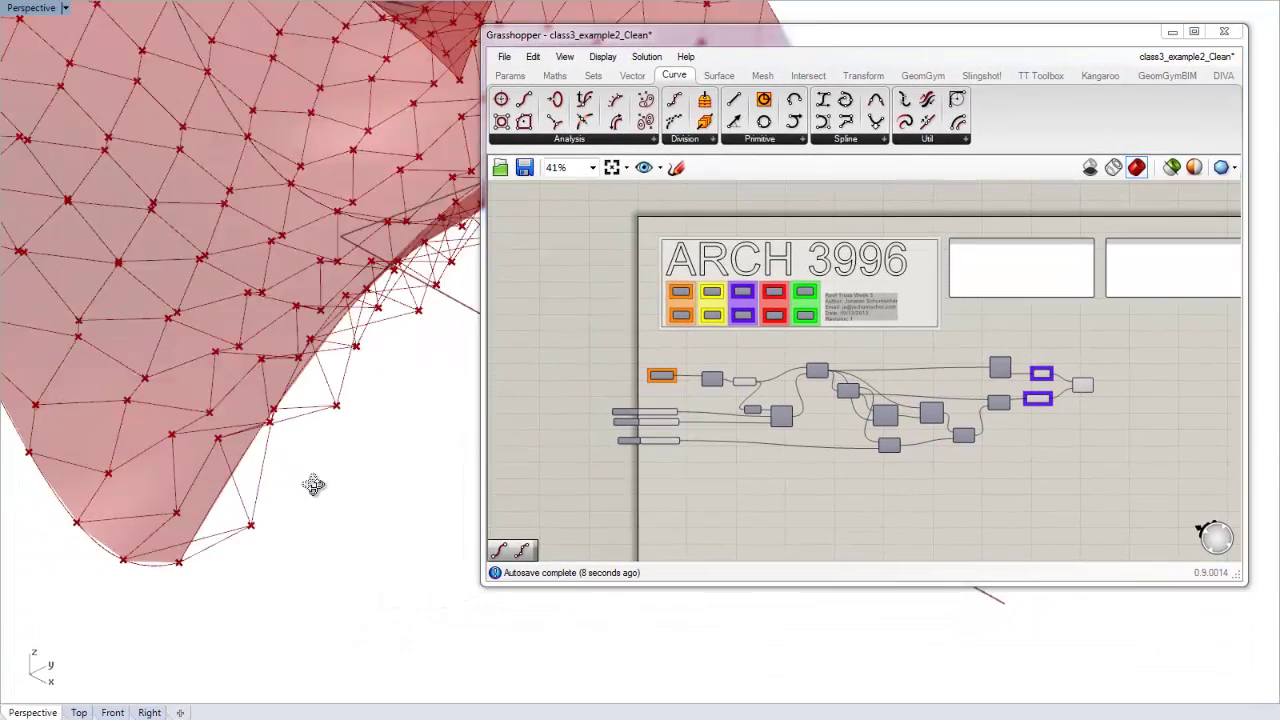
Step: Turn off the preview of the reparameterized surface parameter and examine the truss lines in the viewport
right_click(744, 379)
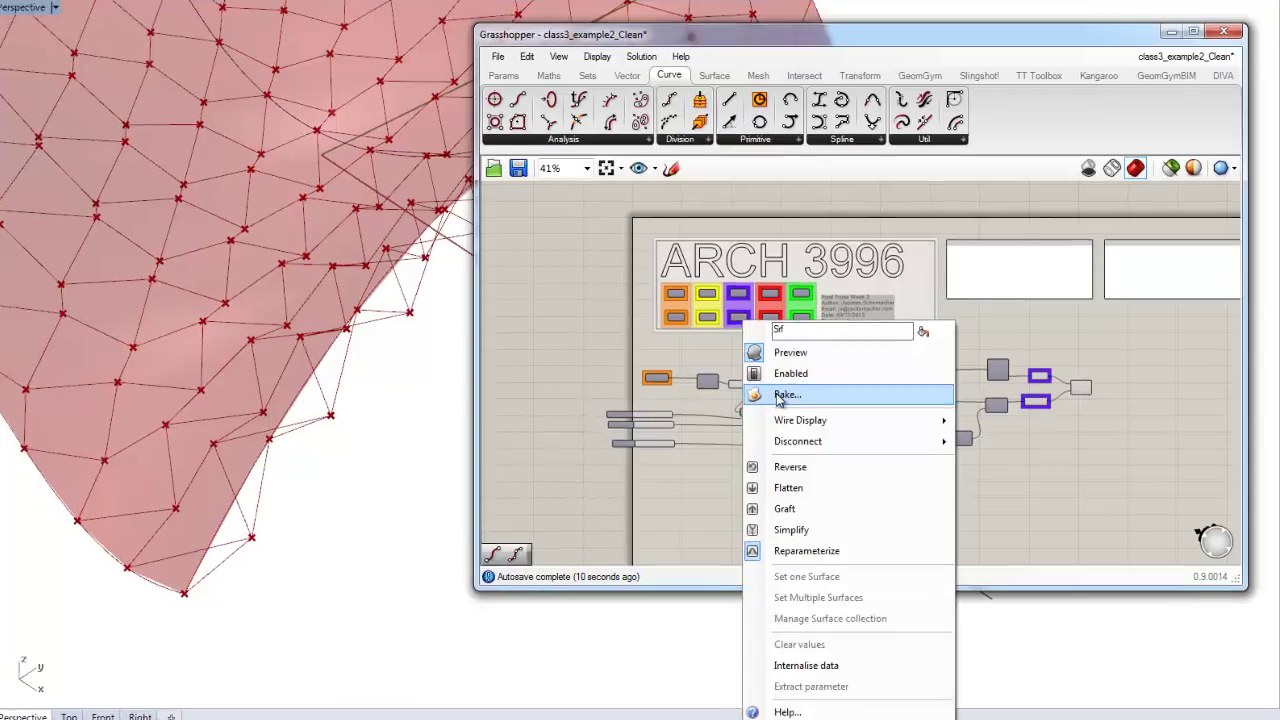
click(795, 349)
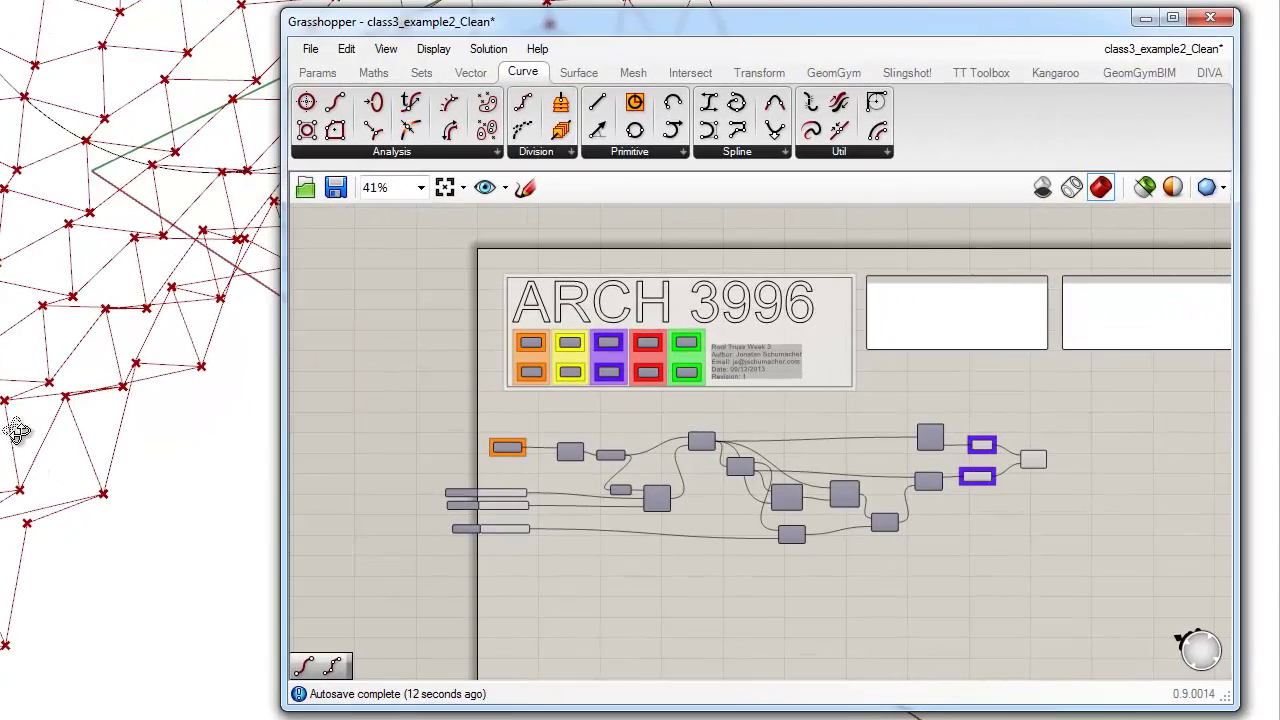
right_drag(17, 431, 130, 318)
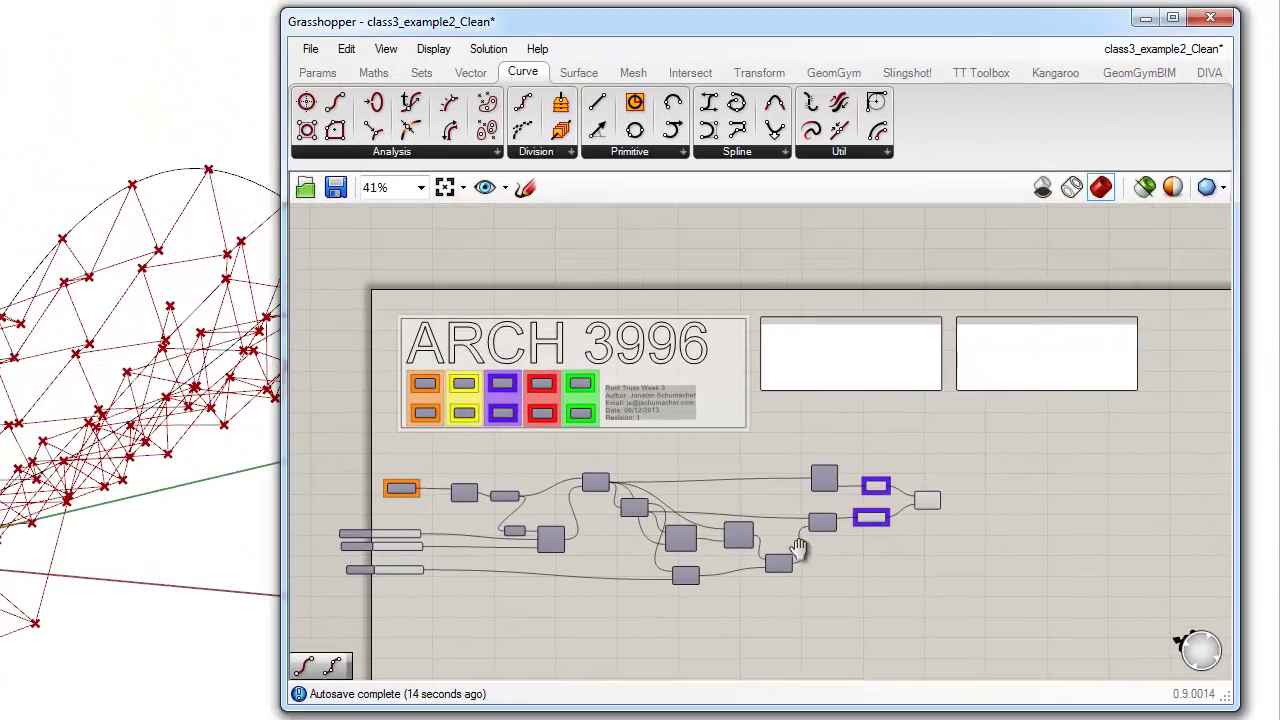
Step: Move the Deconstruct Brep component up and away from the SubSrf_CornerVertices parameter
scroll(812, 520, up, 5)
click(808, 338)
drag(808, 338, 779, 308)
click(896, 280)
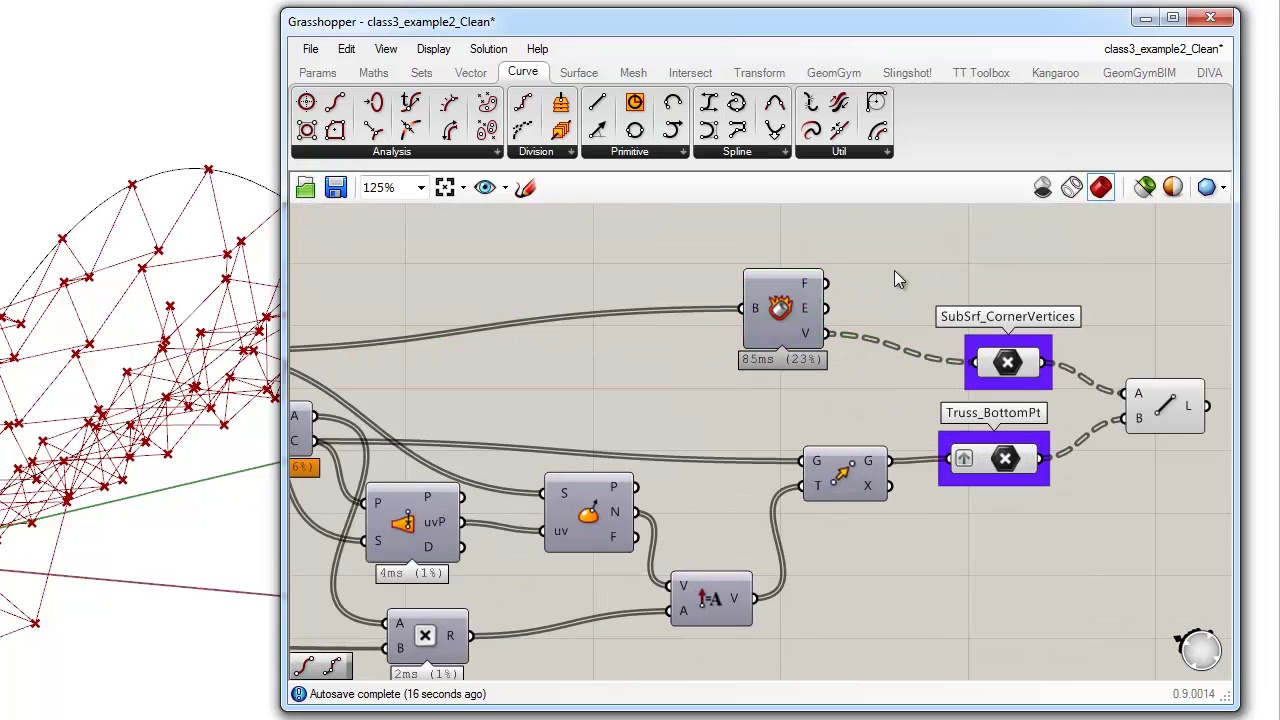
Step: Try collecting the Deconstruct Brep edges in a Line parameter, and replace it with a Curve parameter
click(318, 74)
drag(372, 129, 1015, 289)
drag(826, 309, 996, 275)
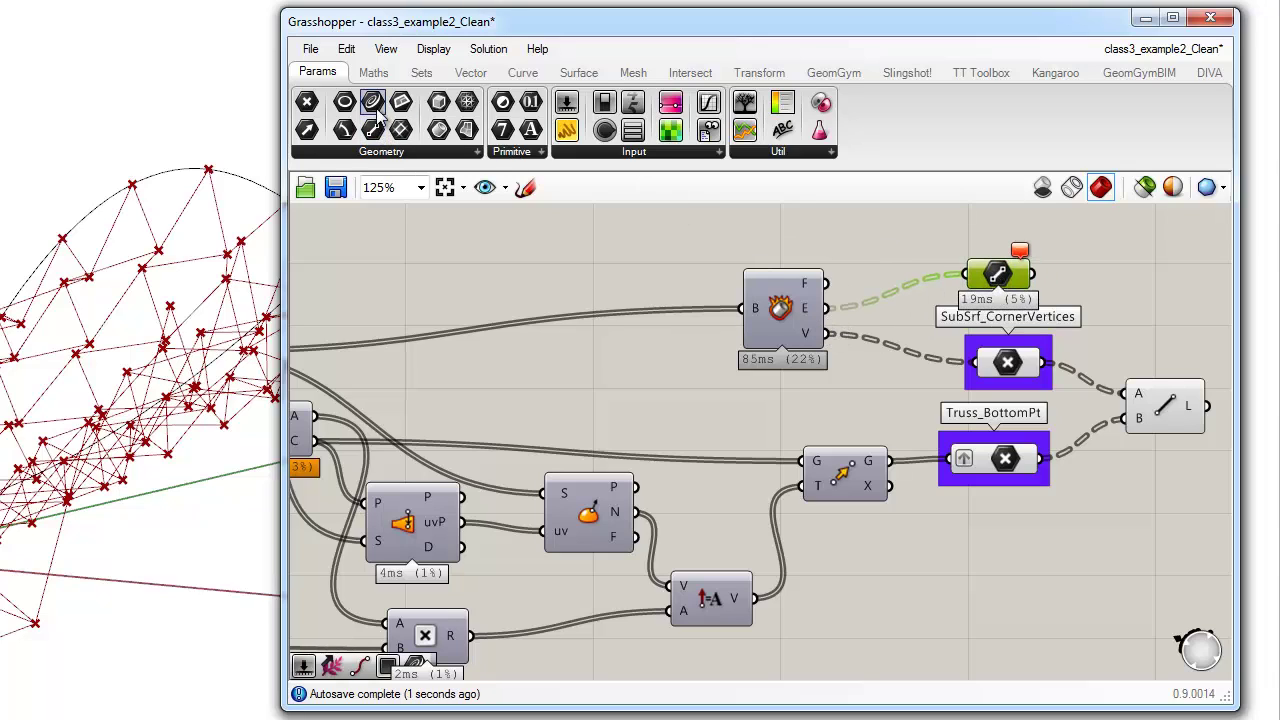
drag(372, 105, 1027, 230)
key(Delete)
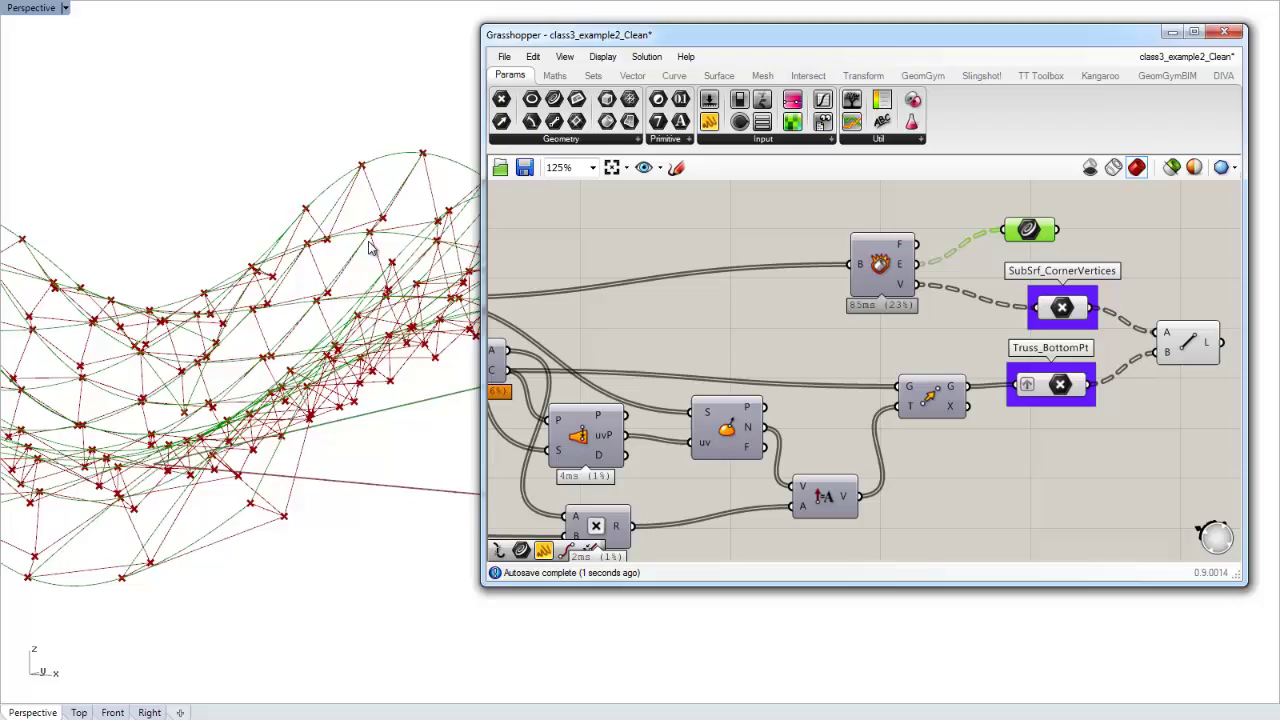
Step: Examine the sub-surface edge curves and the Deconstruct Brep vertices data, and delete the Curve parameter holding the edges
right_drag(370, 247, 374, 163)
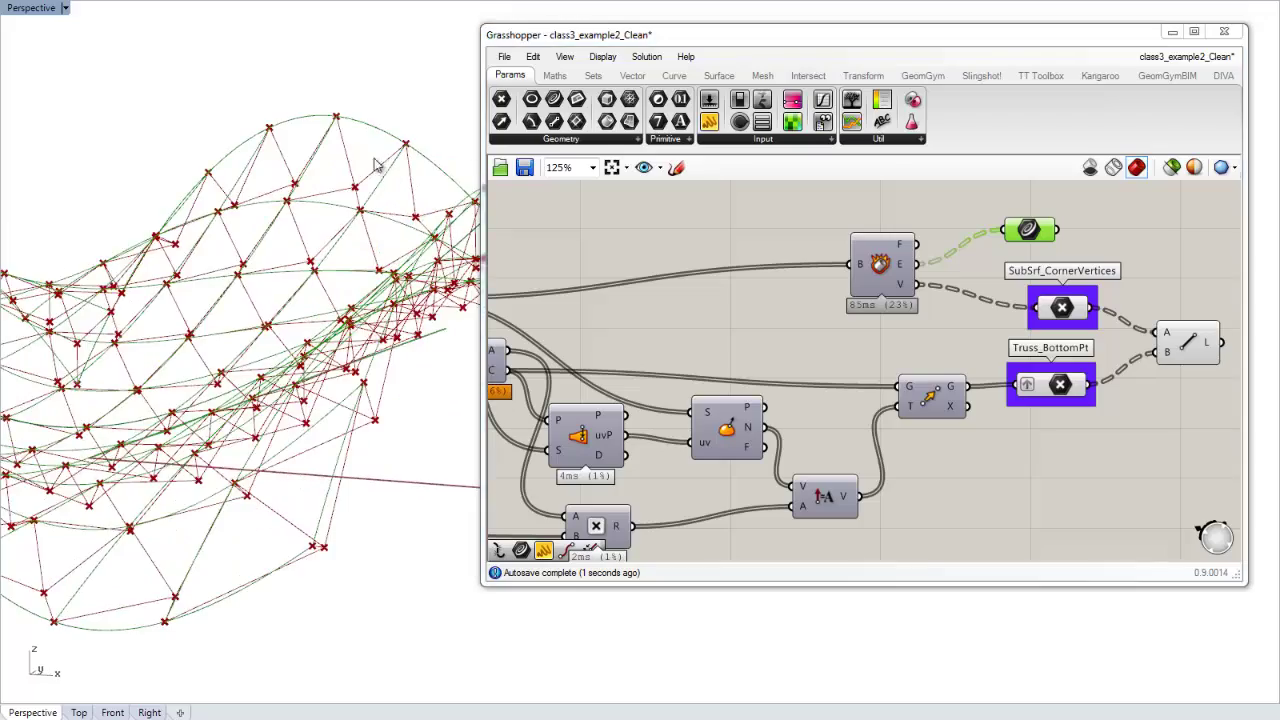
scroll(374, 163, up, 3)
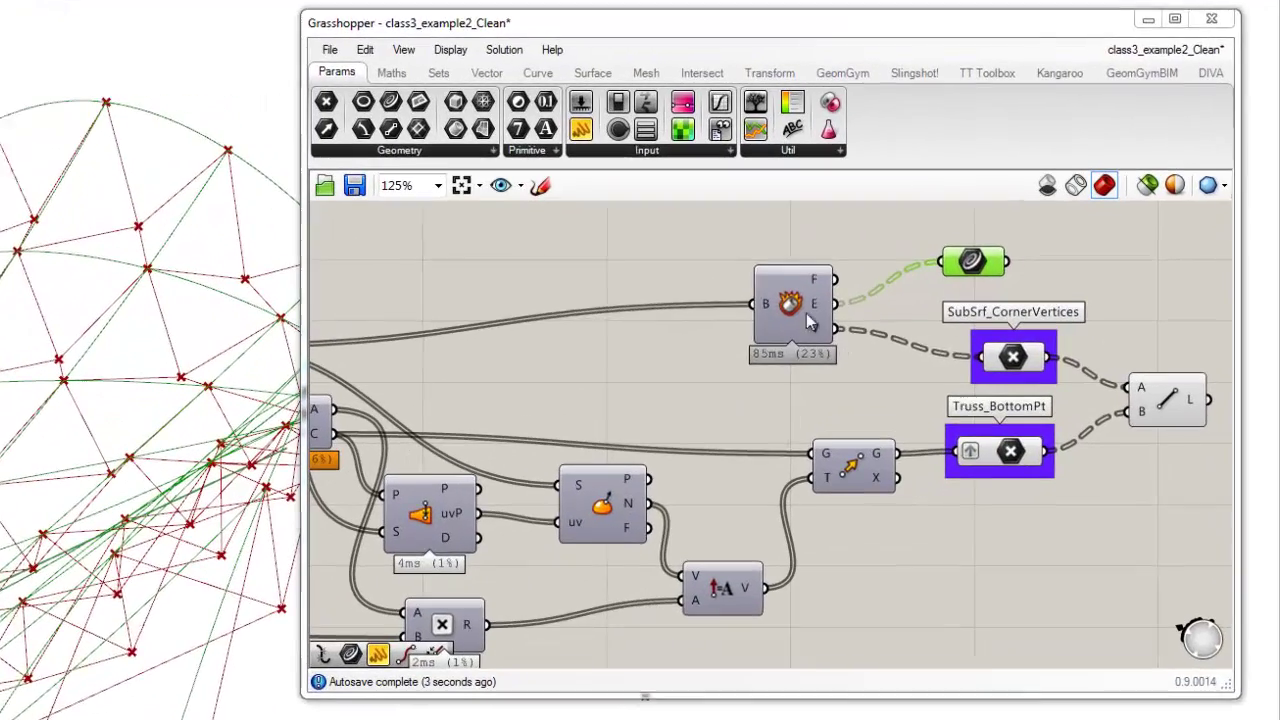
drag(806, 313, 773, 291)
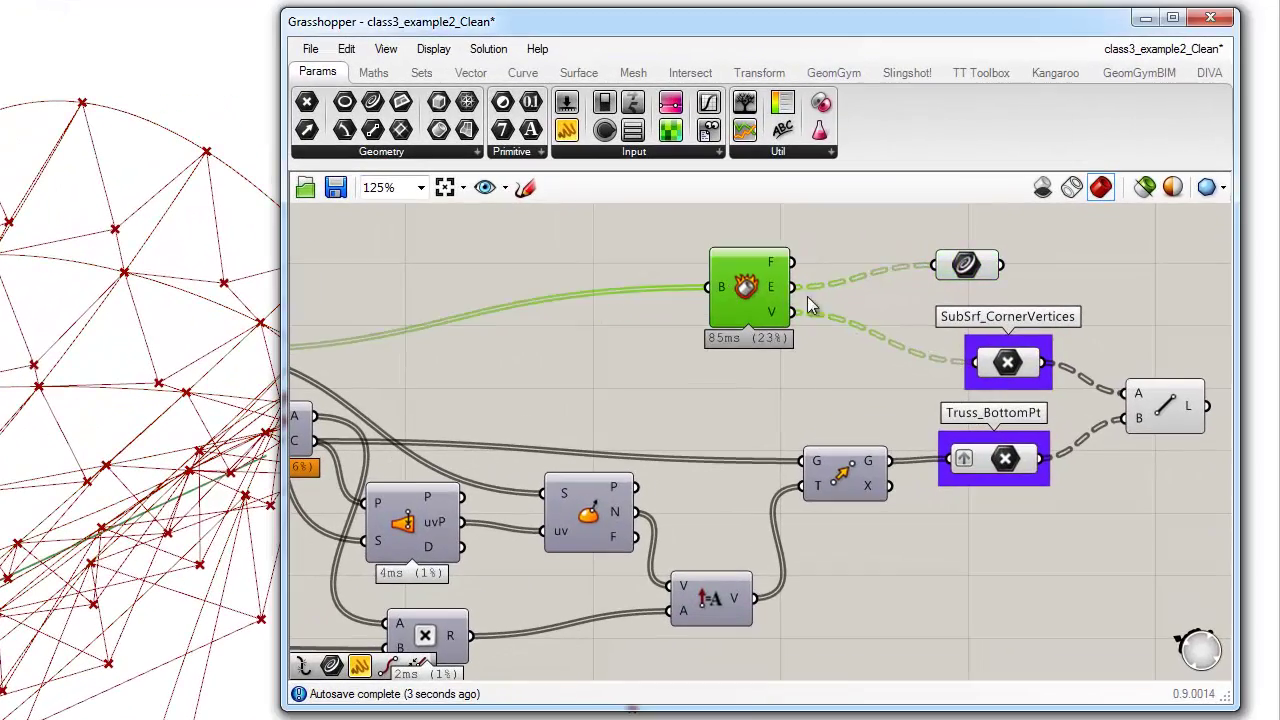
click(812, 317)
mouse_move(775, 316)
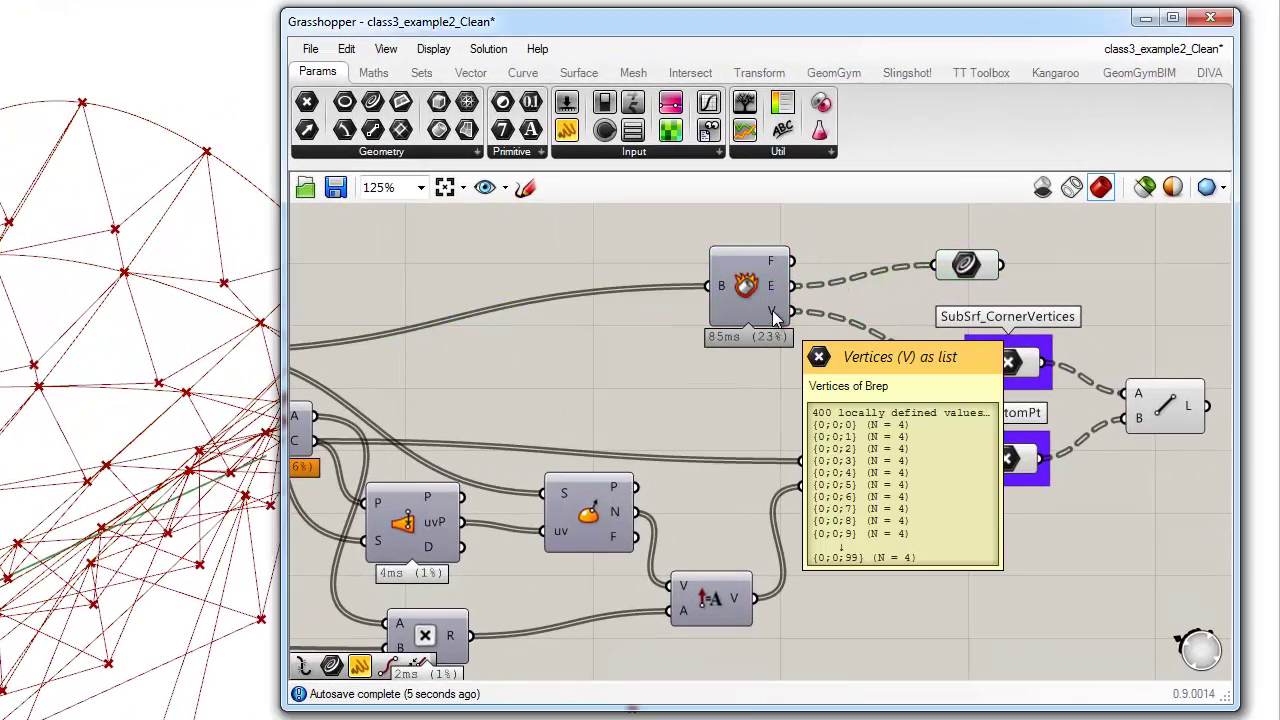
click(960, 268)
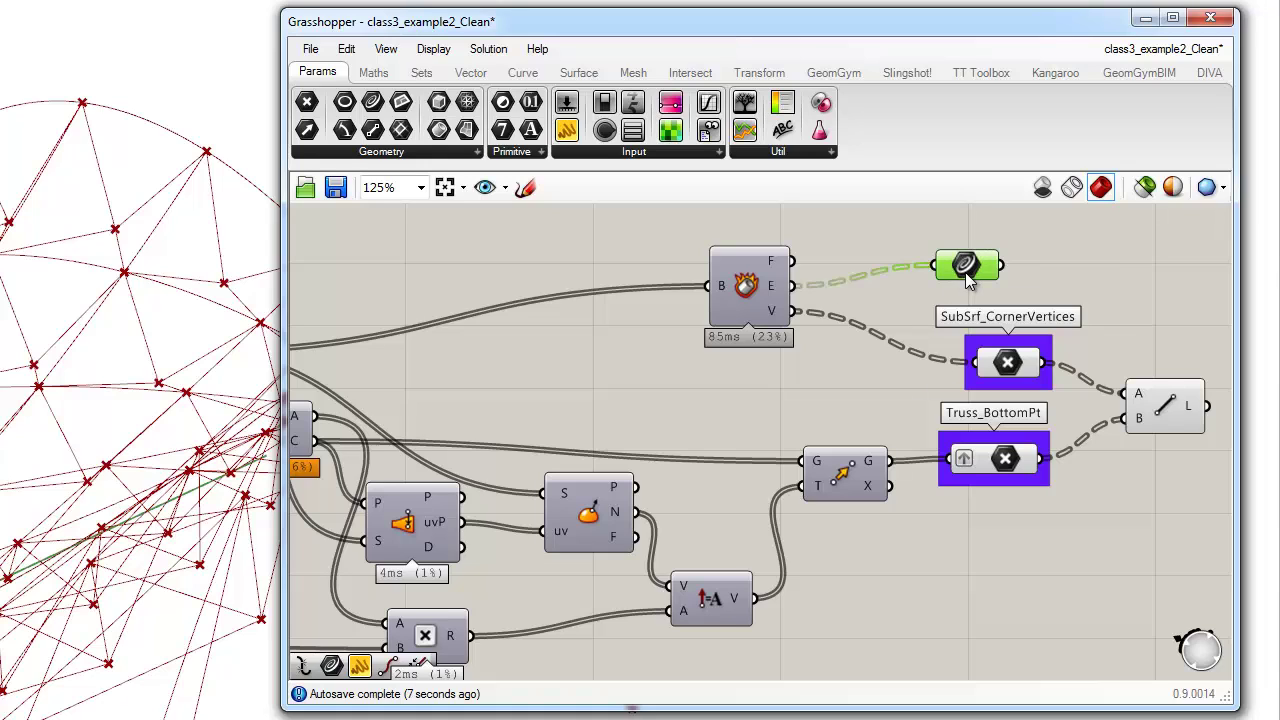
key(Delete)
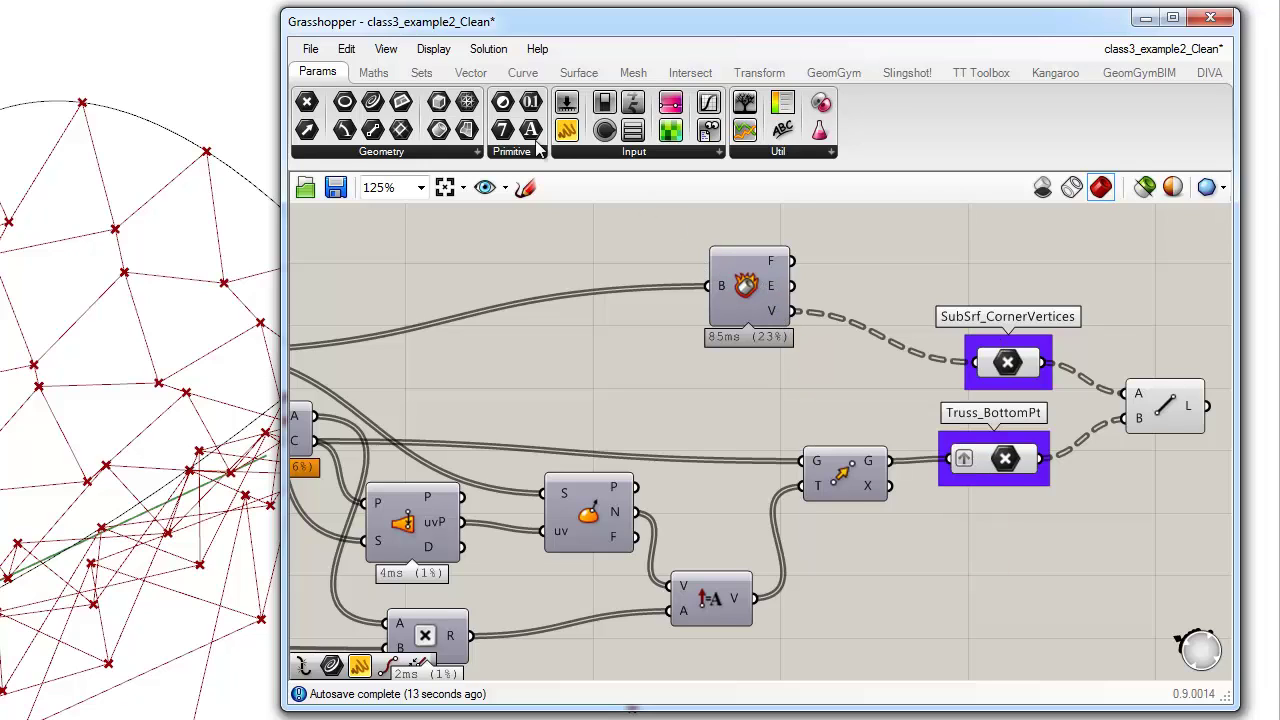
Step: Add a PolyLine component fed by the Deconstruct Brep vertices and inspect its Closed input
click(522, 72)
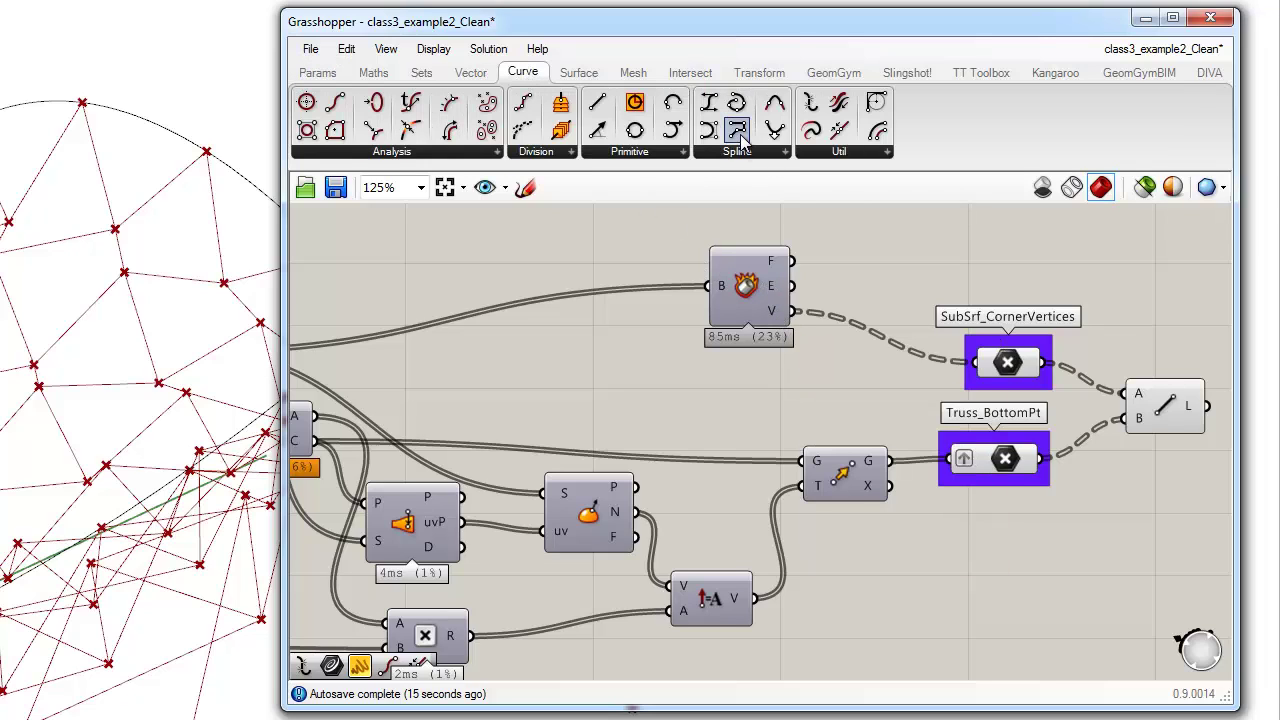
drag(740, 140, 980, 245)
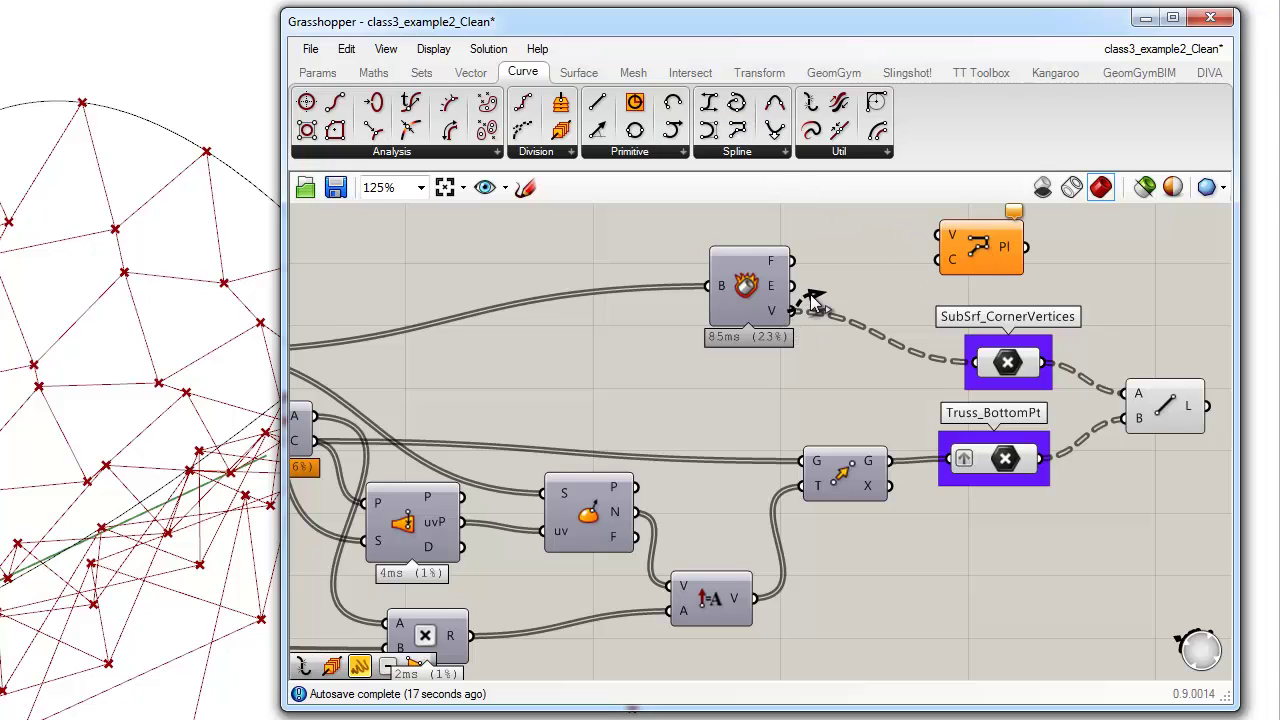
drag(813, 300, 940, 236)
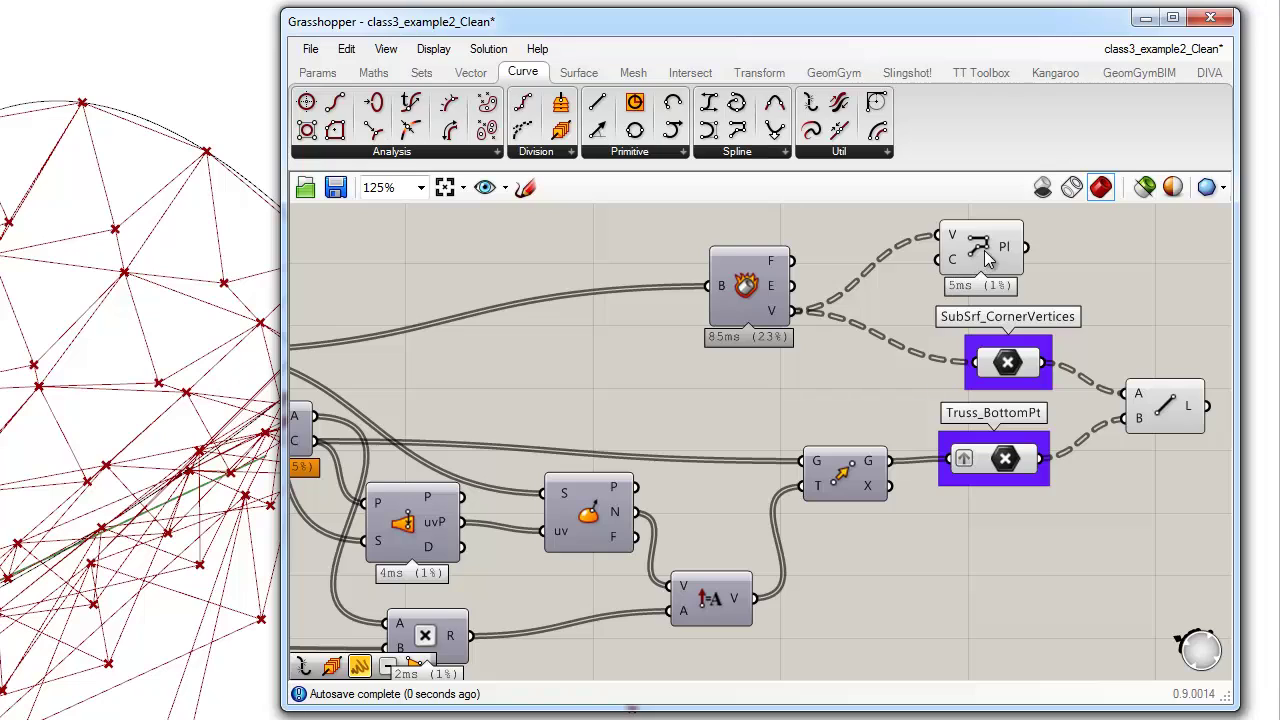
click(984, 252)
click(934, 298)
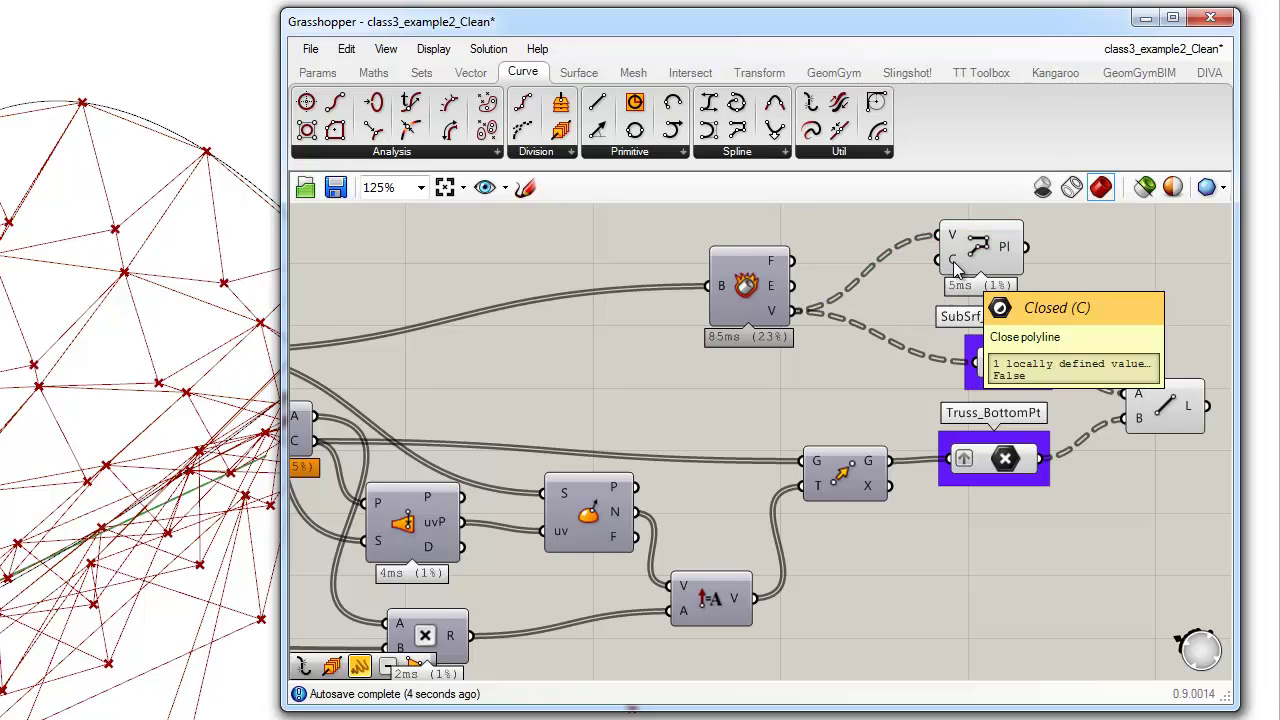
Step: Add a panel containing "true", wire it to the PolyLine's Closed input, and nudge the PolyLine slightly up
right_drag(848, 262, 853, 376)
double_click(796, 307)
text(panel)
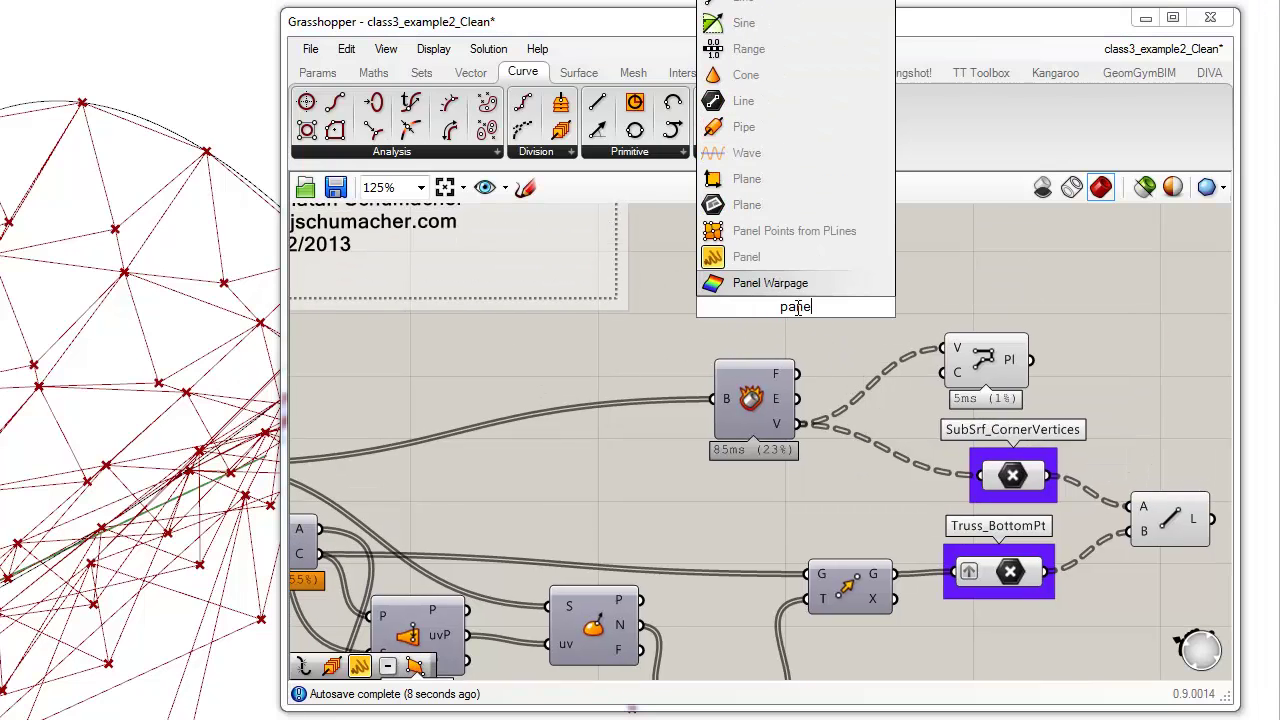
text(=true)
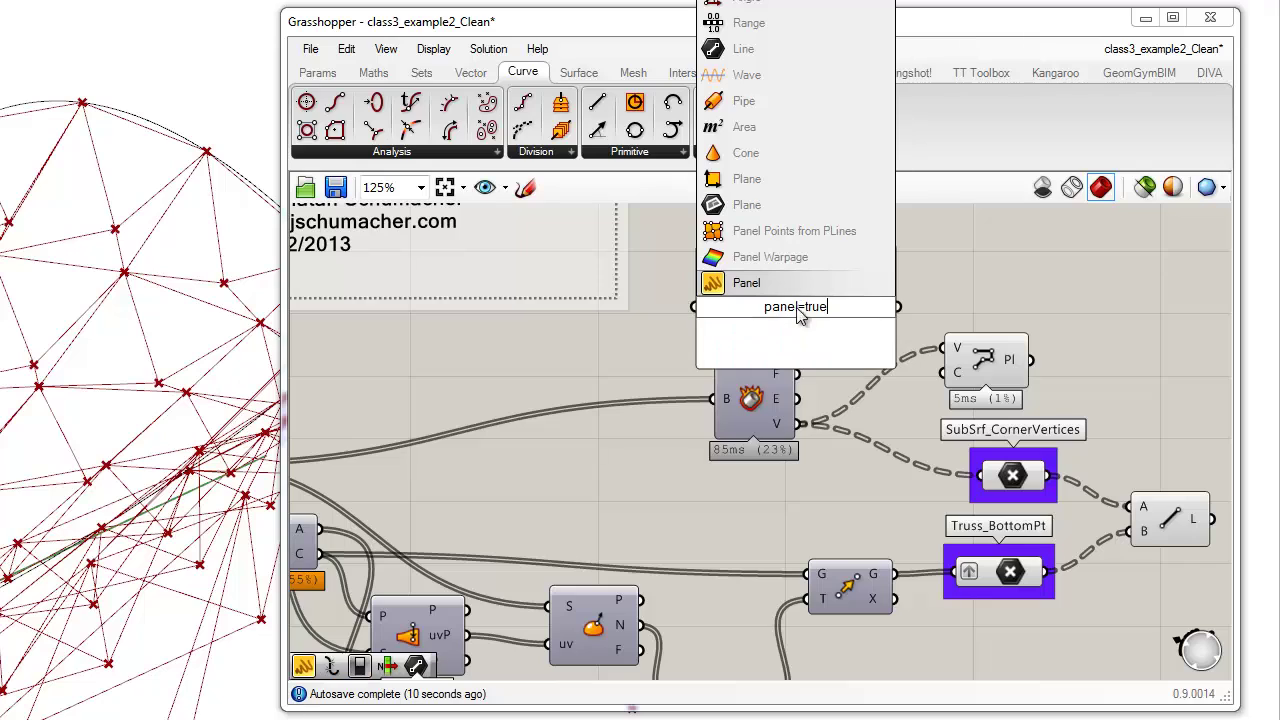
key(Return)
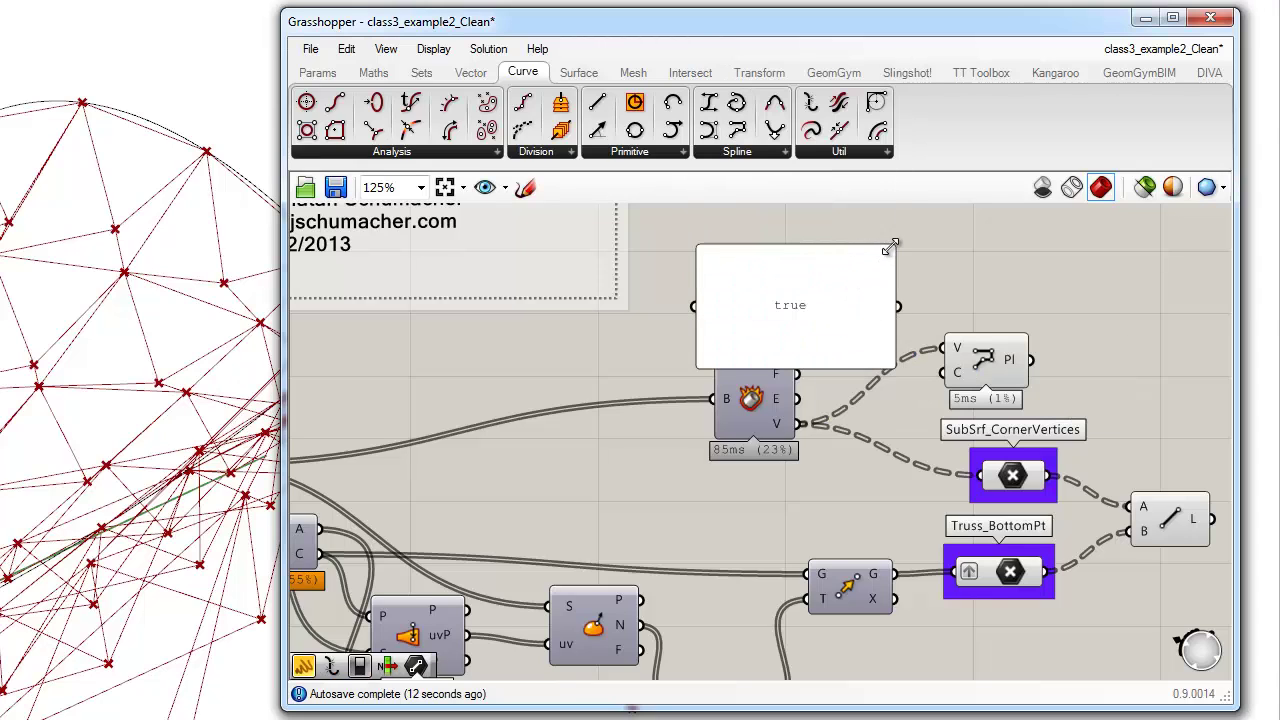
drag(890, 248, 947, 372)
click(979, 364)
click(1015, 331)
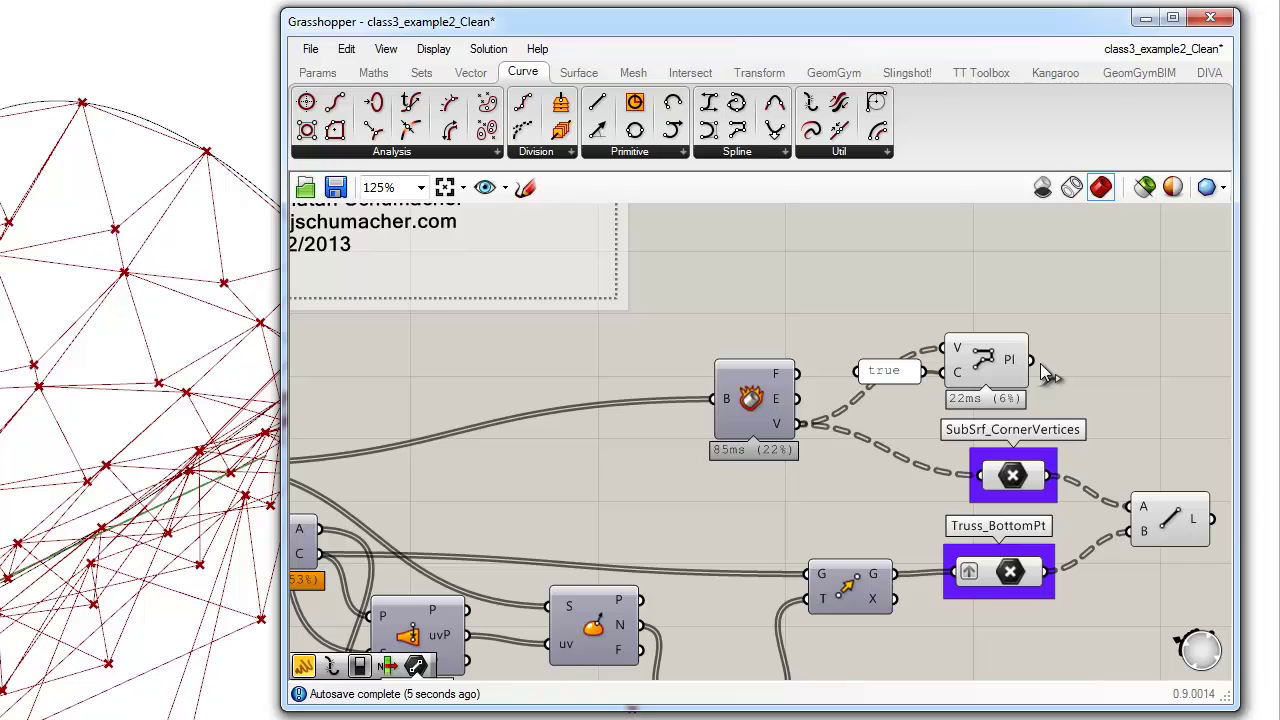
right_drag(1121, 553, 1003, 556)
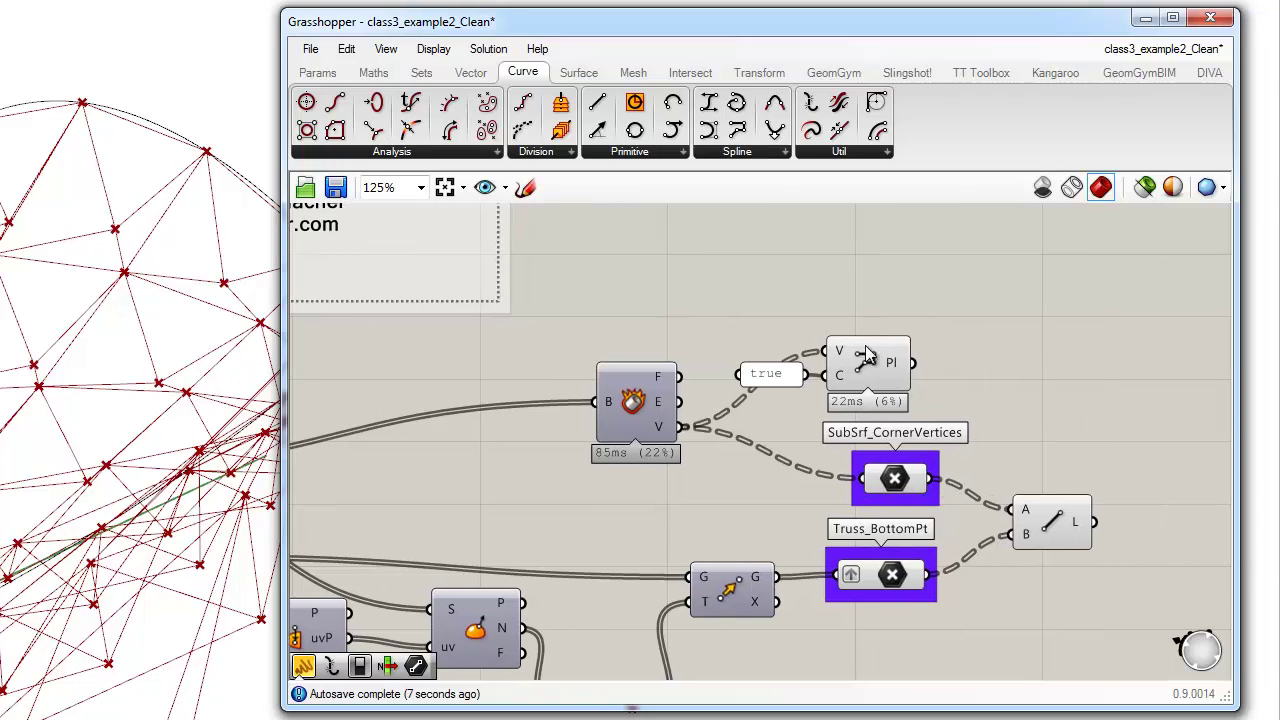
click(884, 358)
click(918, 388)
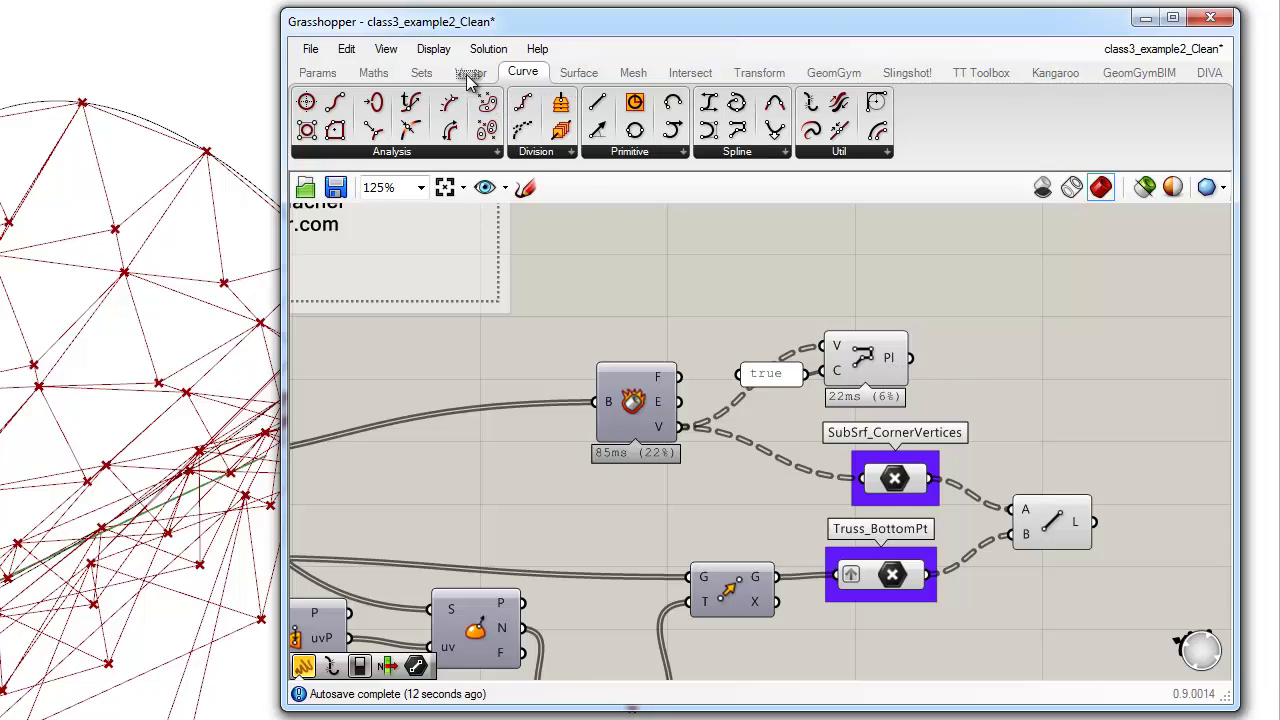
Step: Add an Explode component fed by the PolyLine and collect its segments in a Line parameter
drag(810, 102, 944, 355)
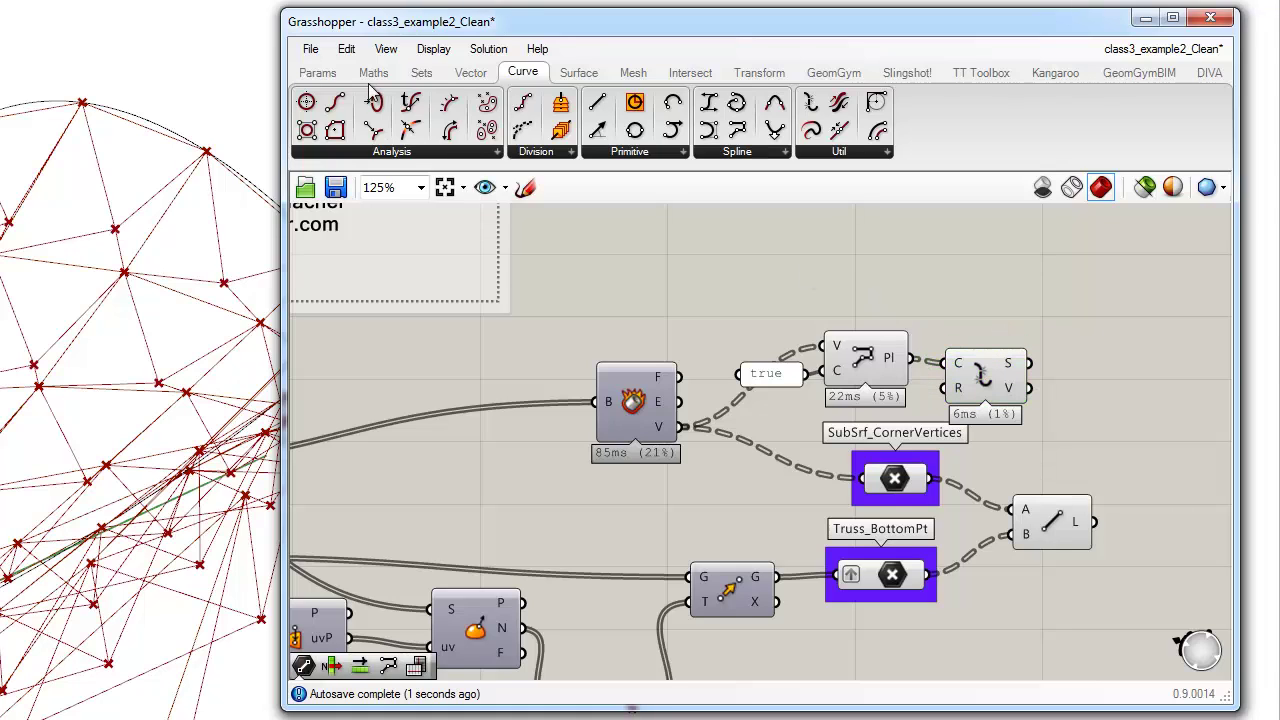
click(336, 78)
drag(372, 129, 1056, 369)
drag(1088, 372, 1094, 367)
mouse_move(1094, 366)
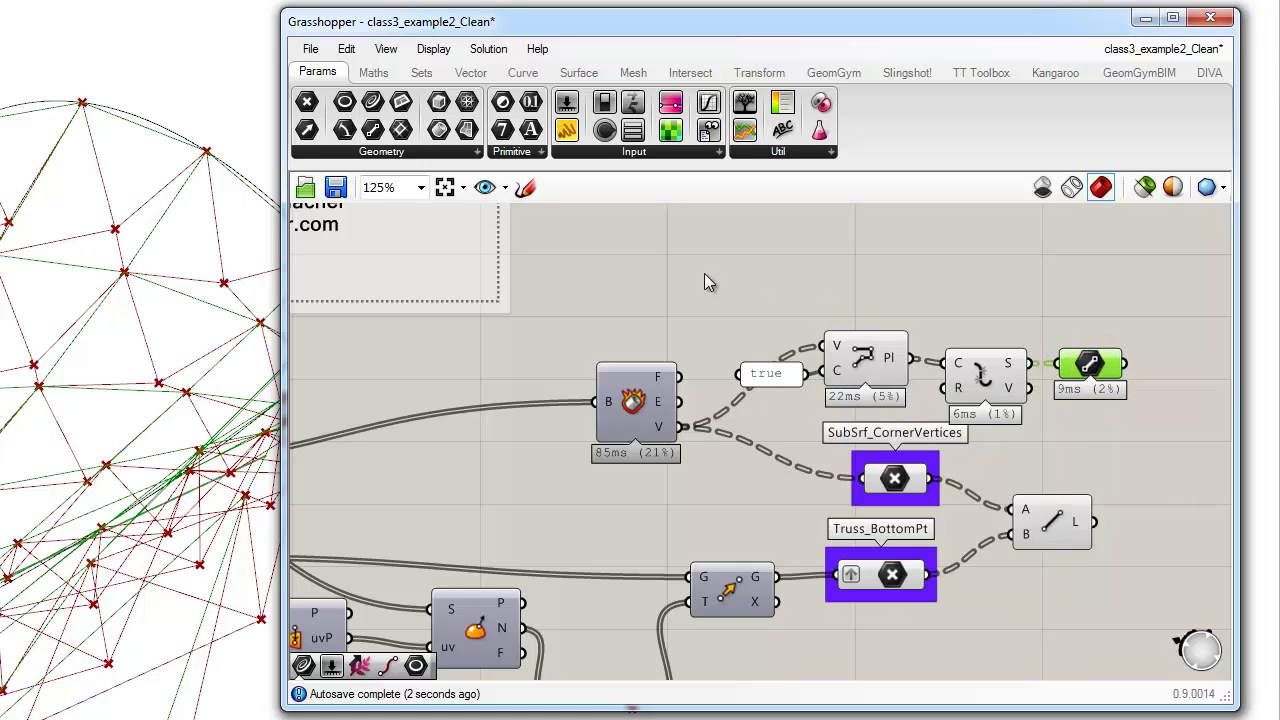
Step: Turn off the preview of the PolyLine and Explode components, leaving the Line parameter previewed
drag(722, 276, 1040, 438)
right_click(1075, 438)
click(1129, 486)
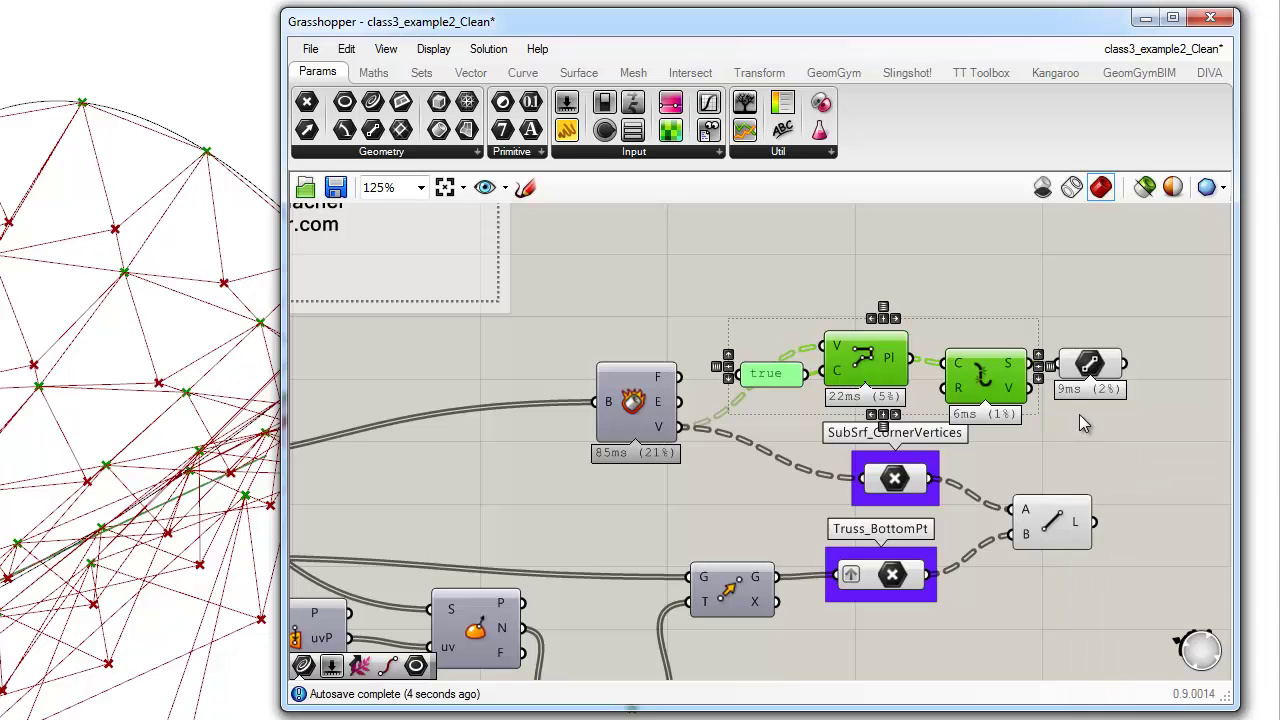
click(1079, 414)
click(1091, 363)
click(1107, 428)
Step: Save the definition
scroll(736, 316, down, 3)
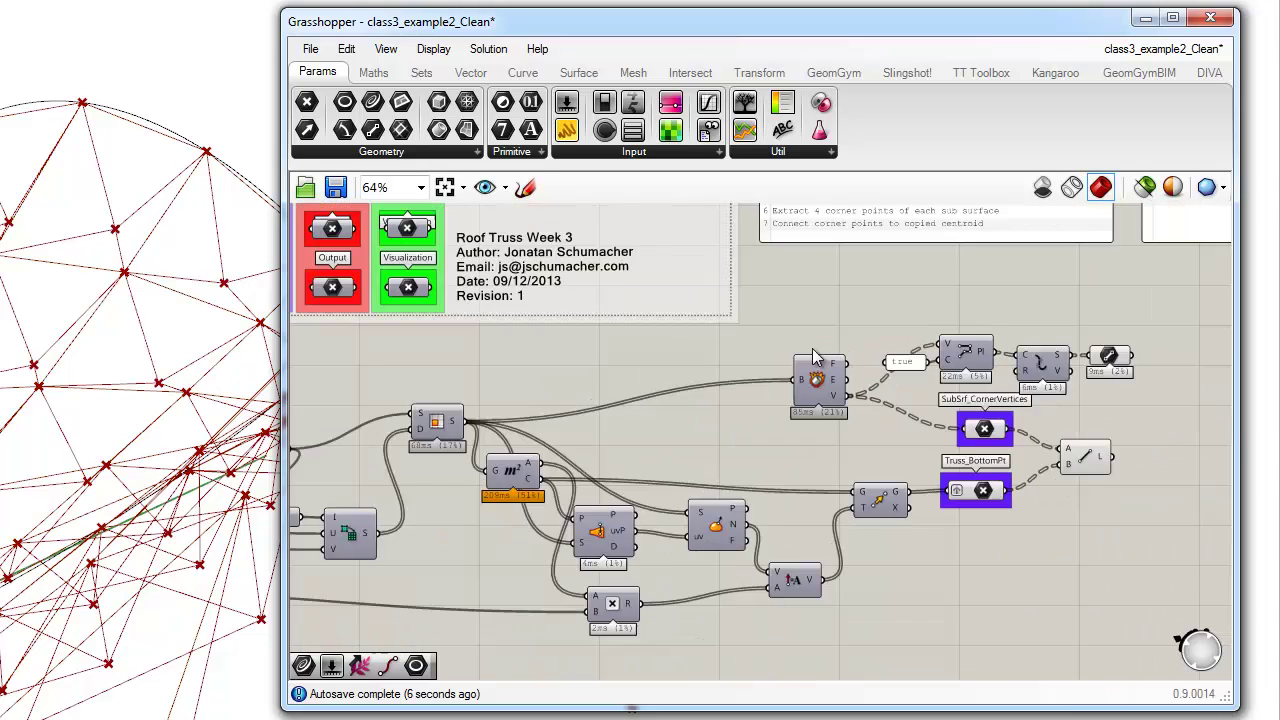
right_drag(1031, 558, 1005, 595)
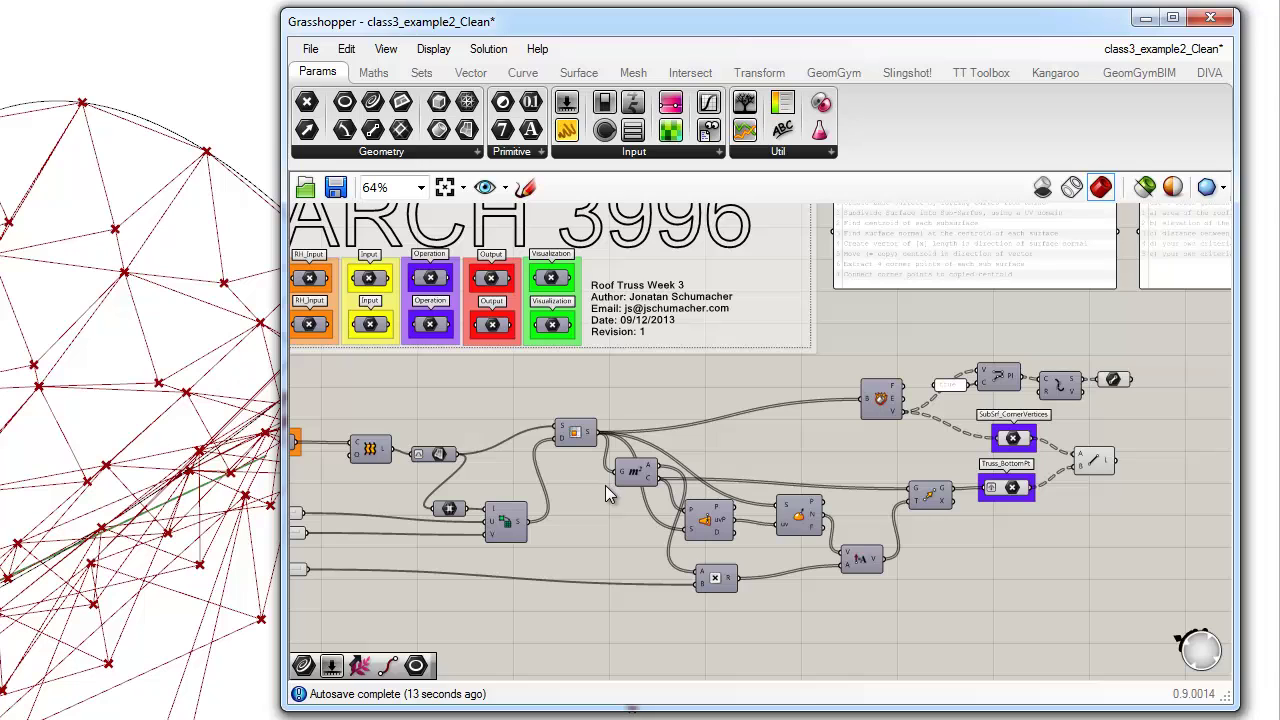
key(ctrl+s)
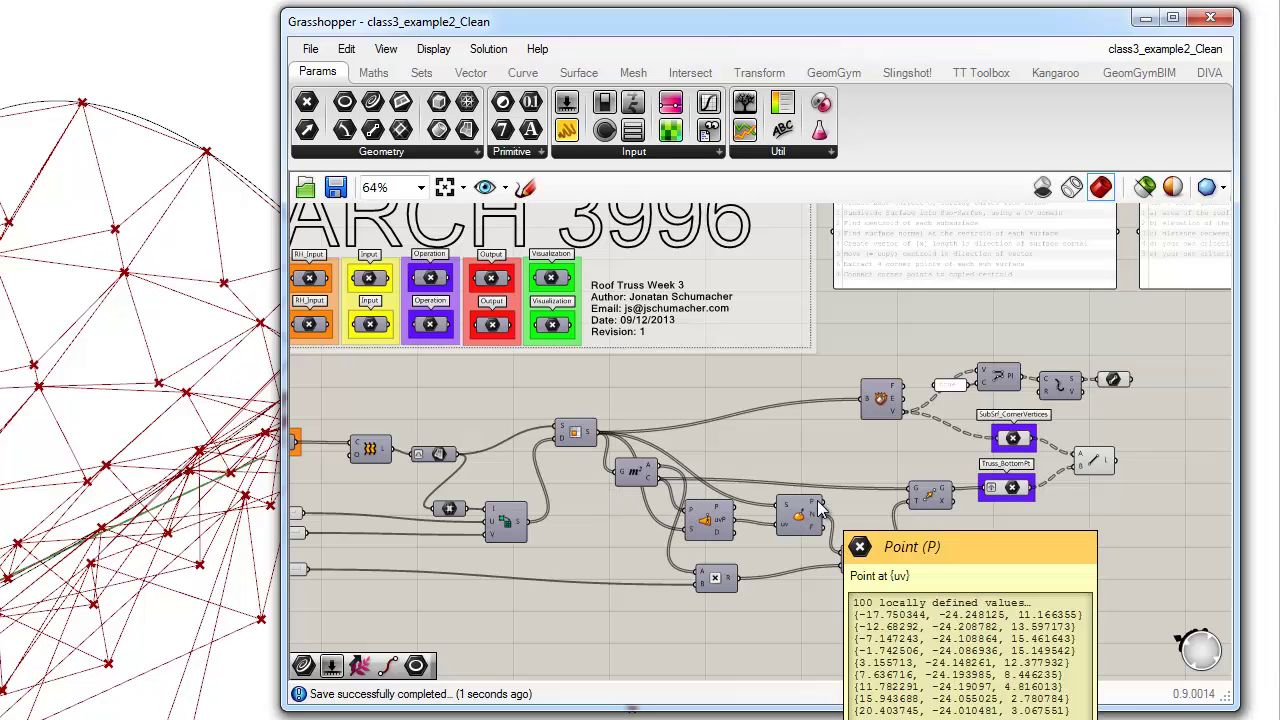
Step: Read the Roof Analysis Instructions panel for the criteria used to colour-code the roof
scroll(1020, 405, up, 5)
right_drag(1044, 387, 897, 380)
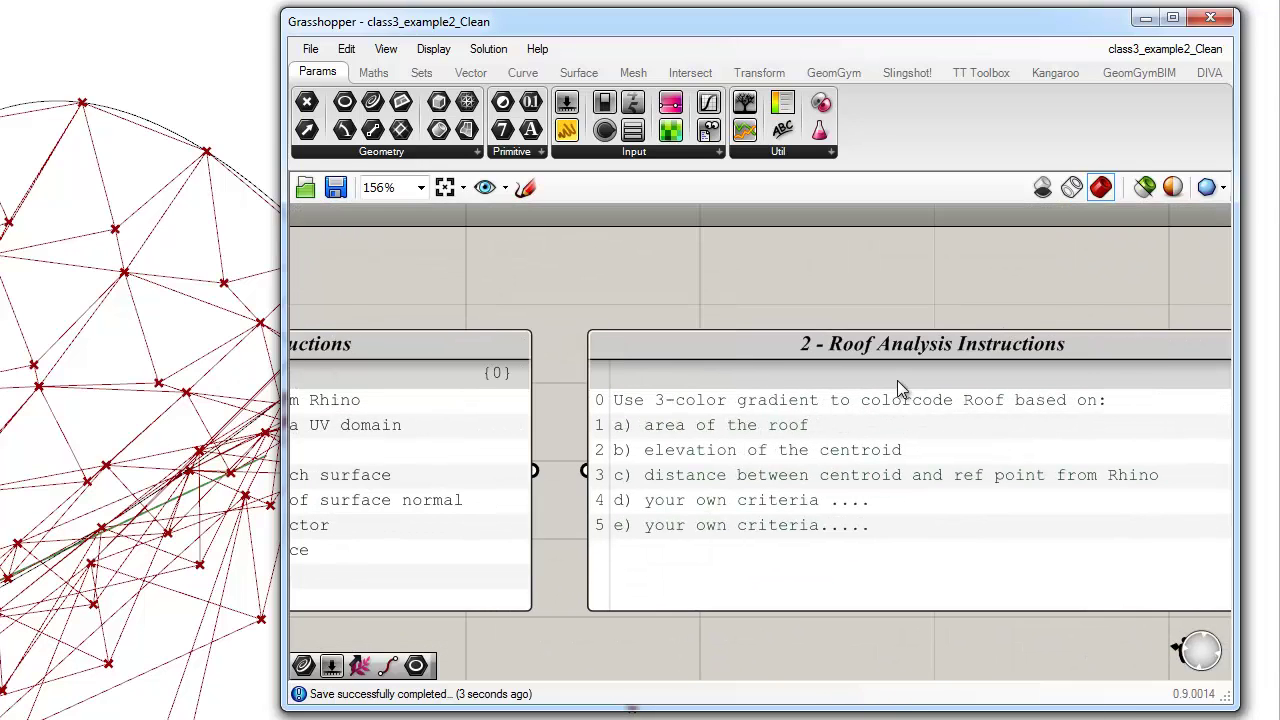
scroll(919, 373, down, 1)
scroll(899, 371, up, 2)
scroll(892, 373, down, 3)
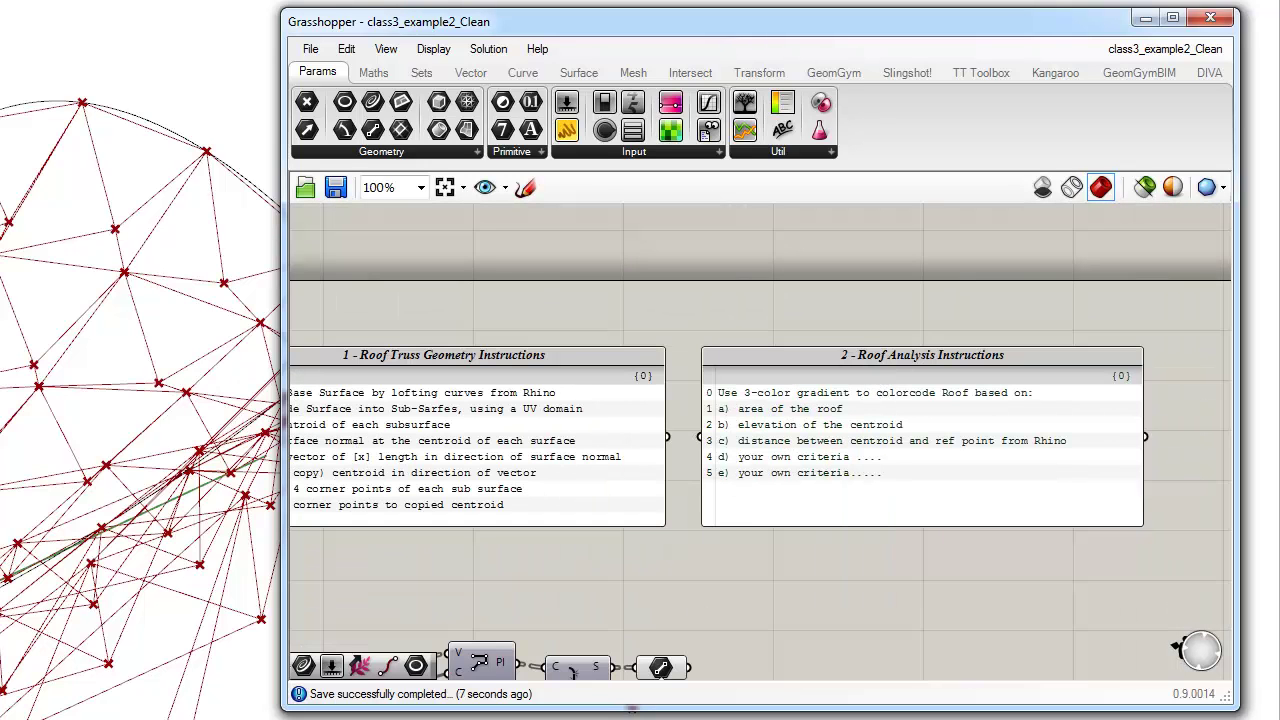
key(alt)
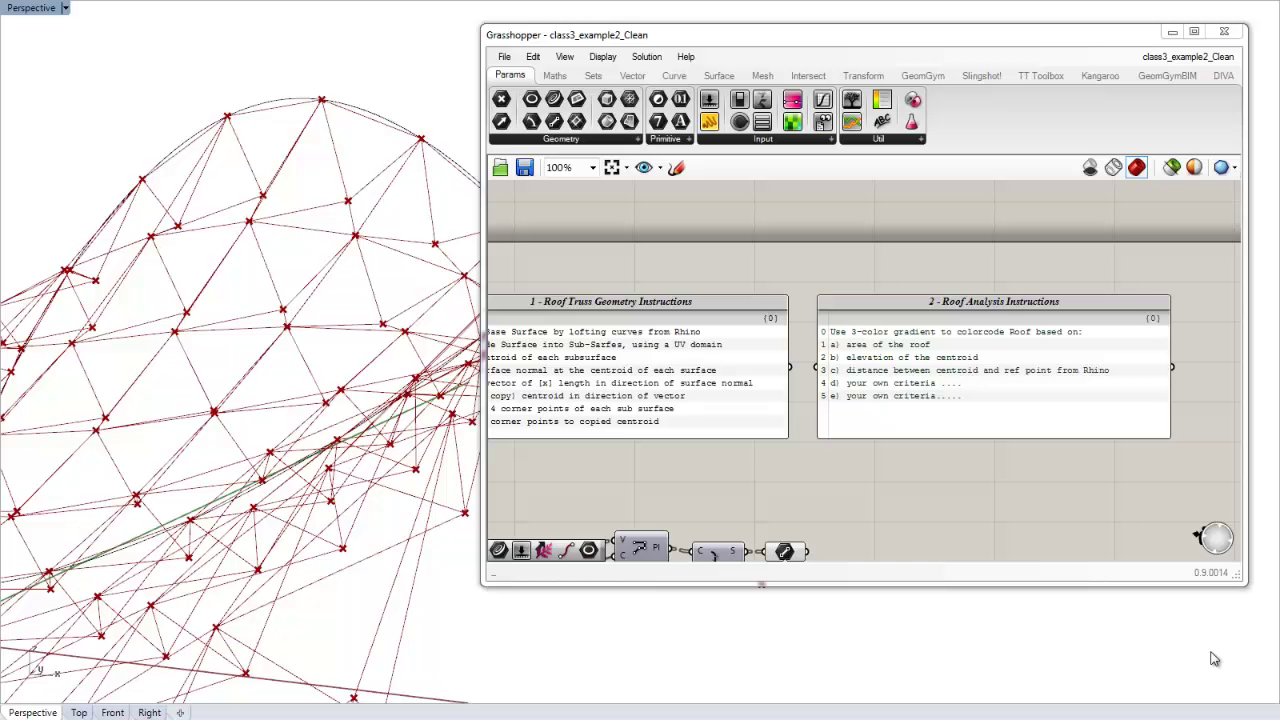
right_click(908, 376)
click(783, 460)
Step: Examine the inputs at the start of the definition: the loft curves, panel counts and truss depth
right_drag(761, 490, 1003, 380)
right_drag(880, 391, 1028, 317)
scroll(1029, 318, down, 2)
right_drag(944, 374, 1205, 325)
scroll(724, 418, up, 2)
scroll(633, 433, down, 3)
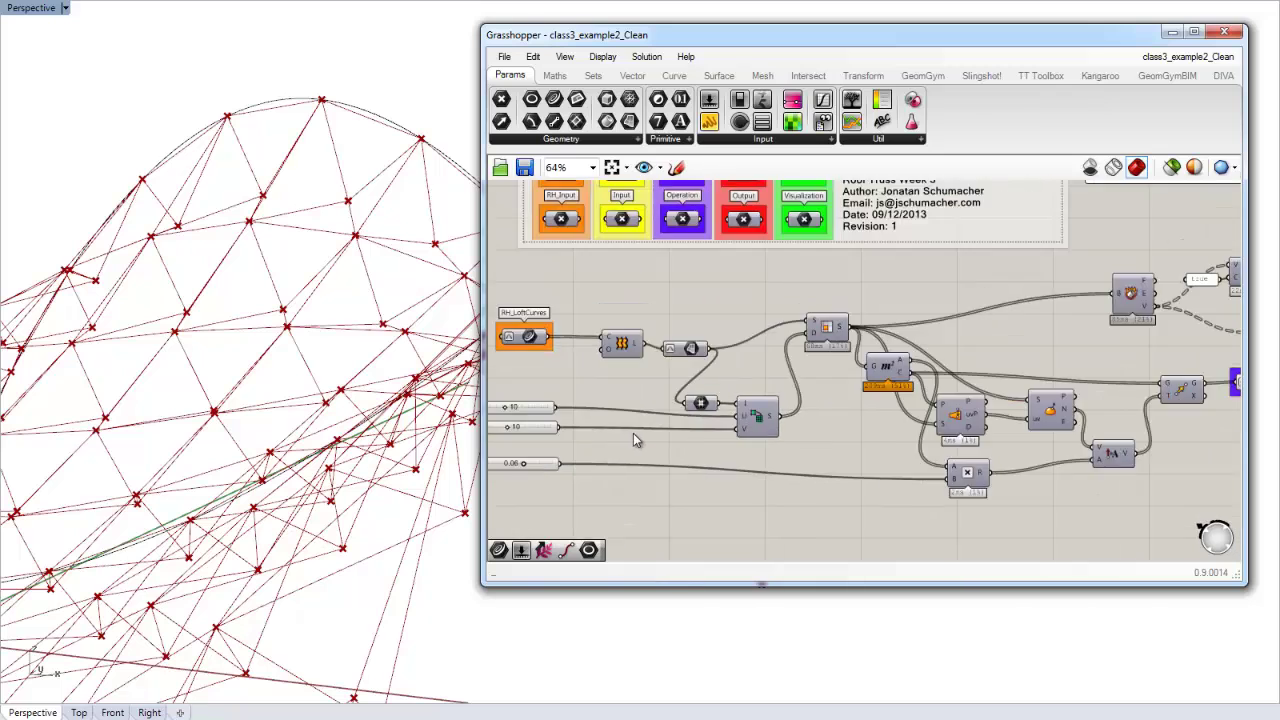
right_drag(634, 437, 688, 446)
scroll(688, 448, up, 3)
scroll(688, 447, up, 2)
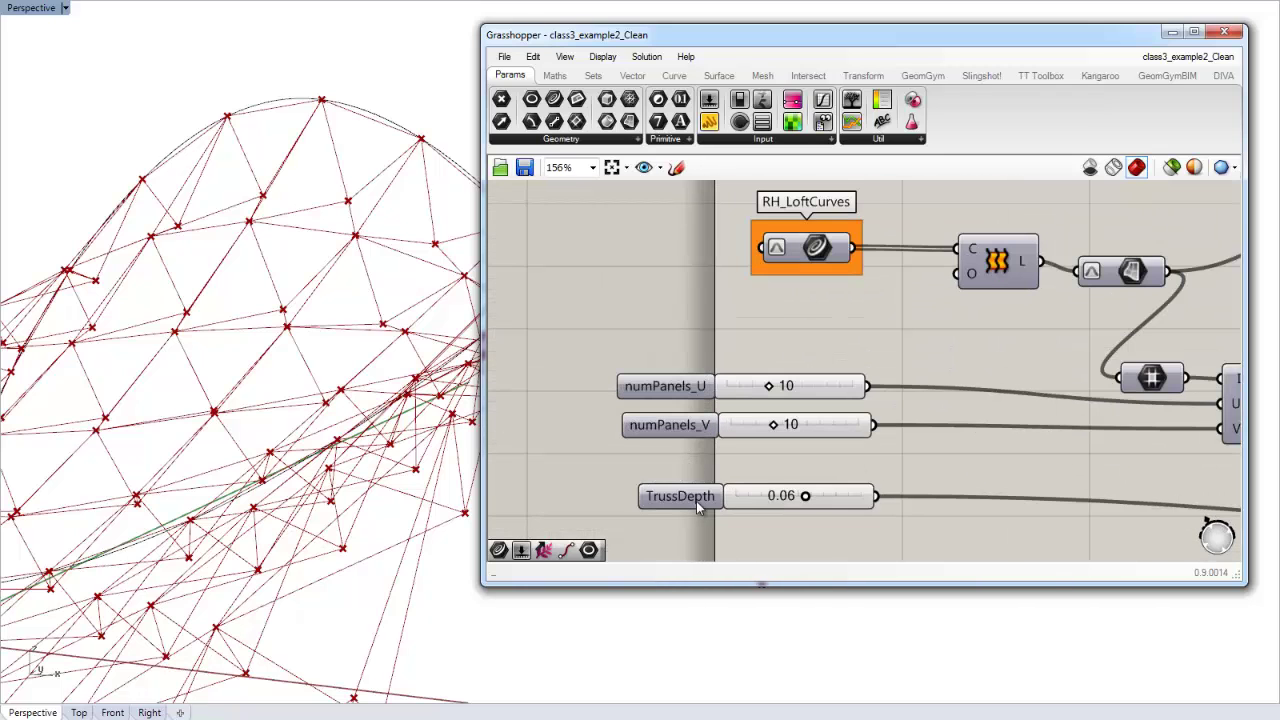
click(696, 500)
scroll(828, 447, down, 2)
scroll(828, 446, down, 2)
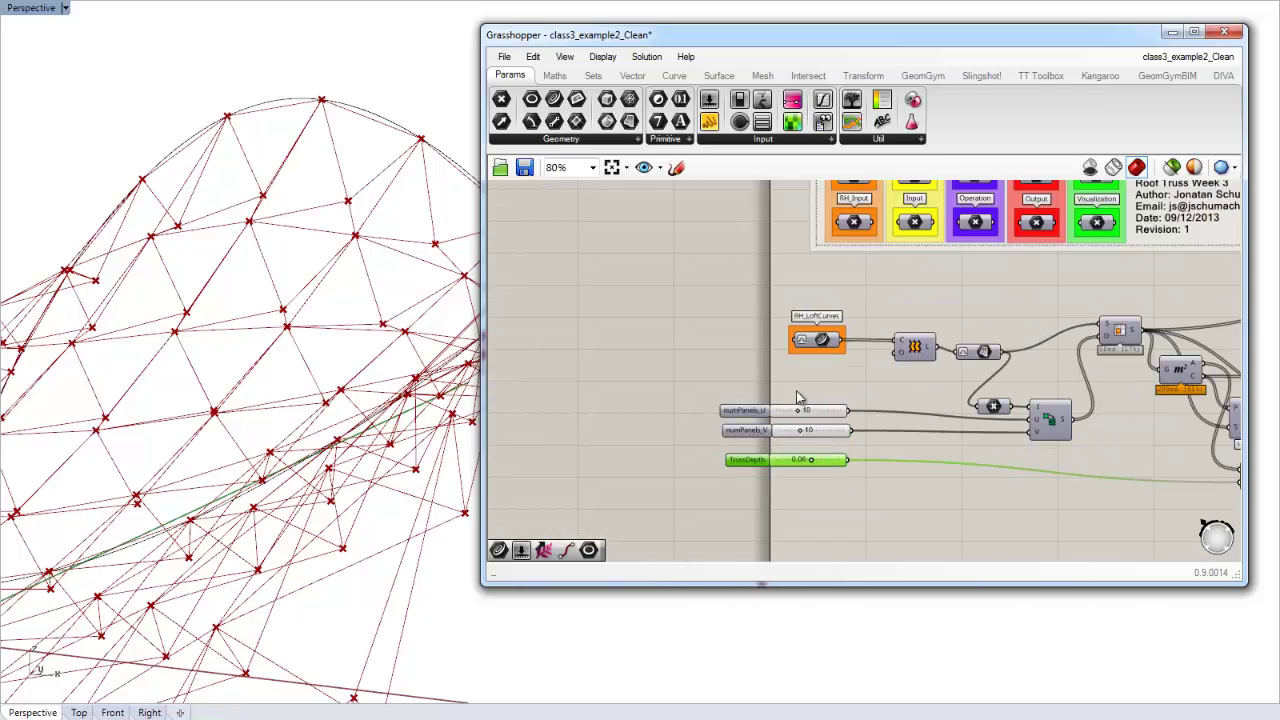
scroll(786, 382, down, 1)
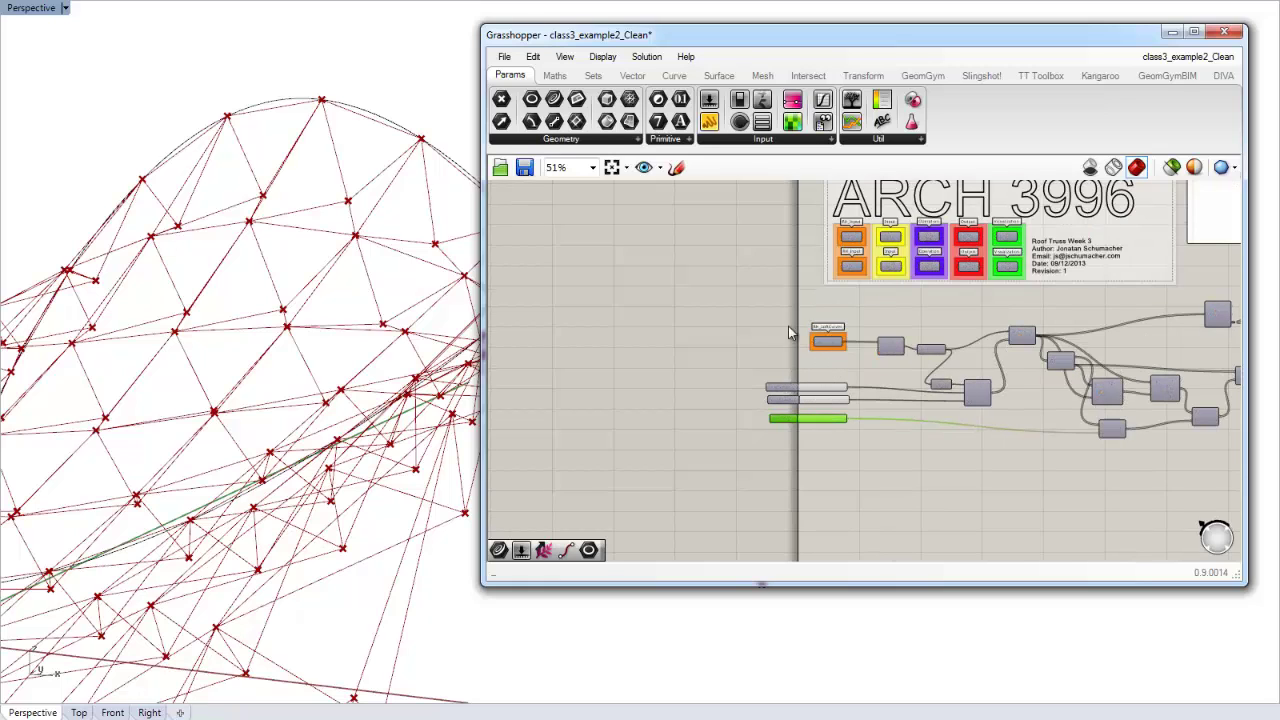
Step: Try to group the RH_LoftCurves parameter and the three sliders in the colour of the legend's Input group
right_drag(925, 330, 794, 338)
scroll(660, 378, up, 3)
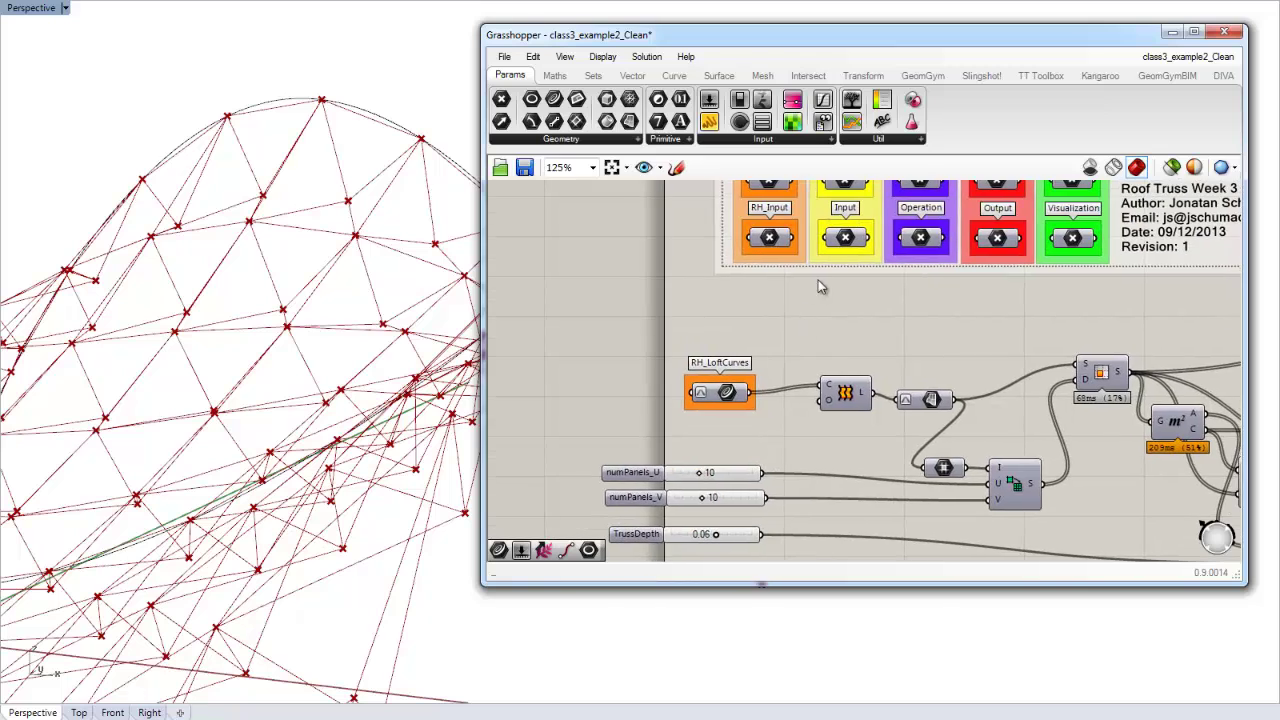
scroll(830, 229, up, 4)
right_click(830, 232)
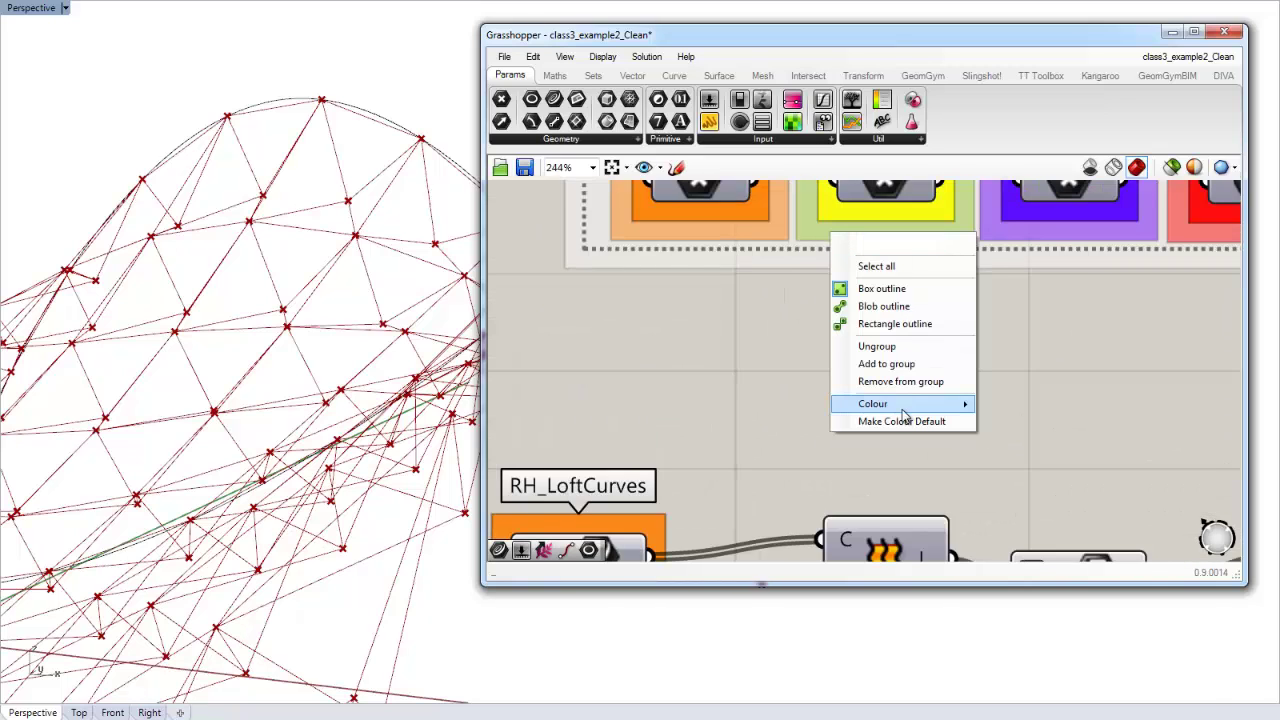
right_drag(788, 386, 845, 335)
scroll(830, 361, down, 6)
drag(629, 349, 826, 538)
key(ctrl+g)
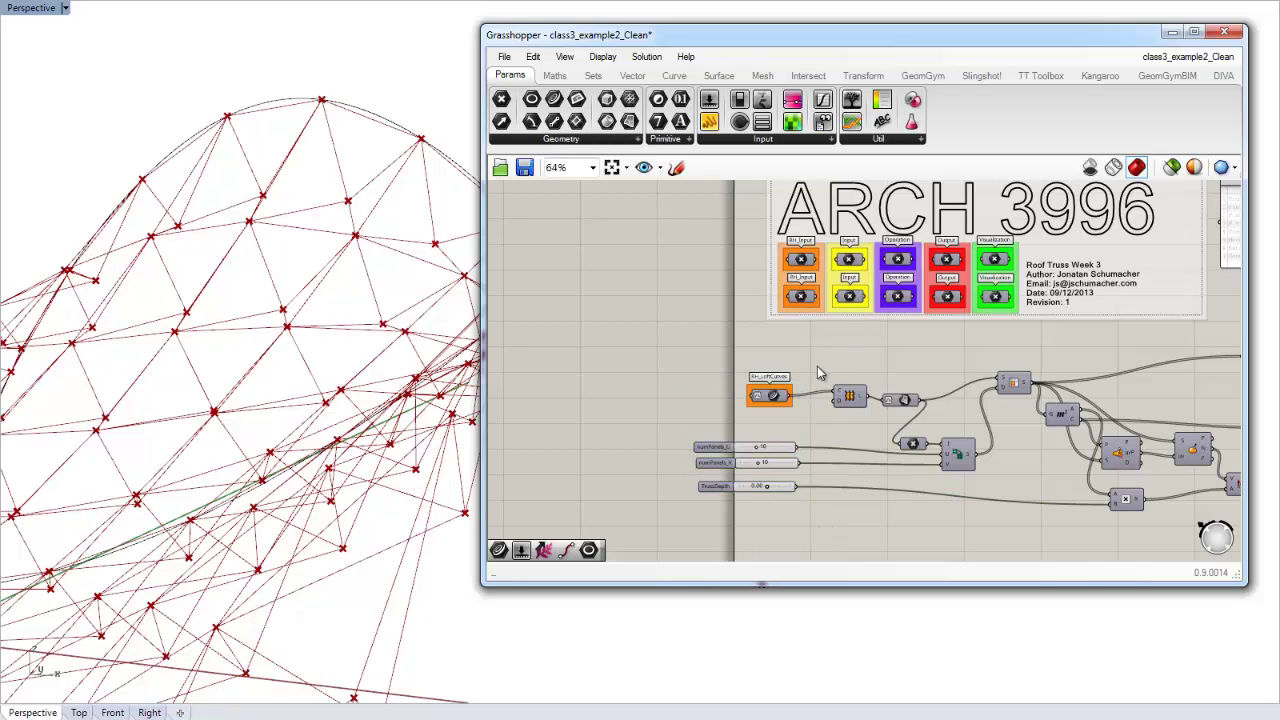
Step: Make the legend's yellow Input colour the group default and group RH_LoftCurves with the numPanels_U, numPanels_V and TrussDepth sliders
scroll(845, 305, up, 5)
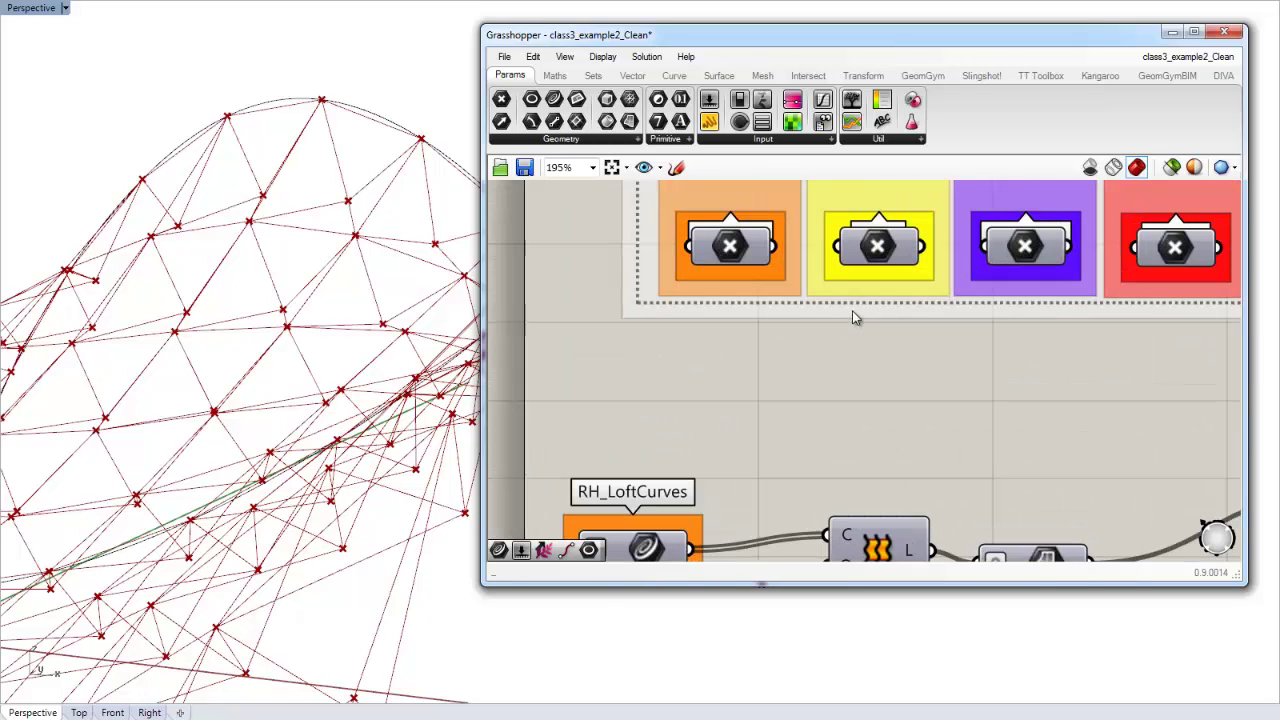
right_click(838, 296)
click(905, 482)
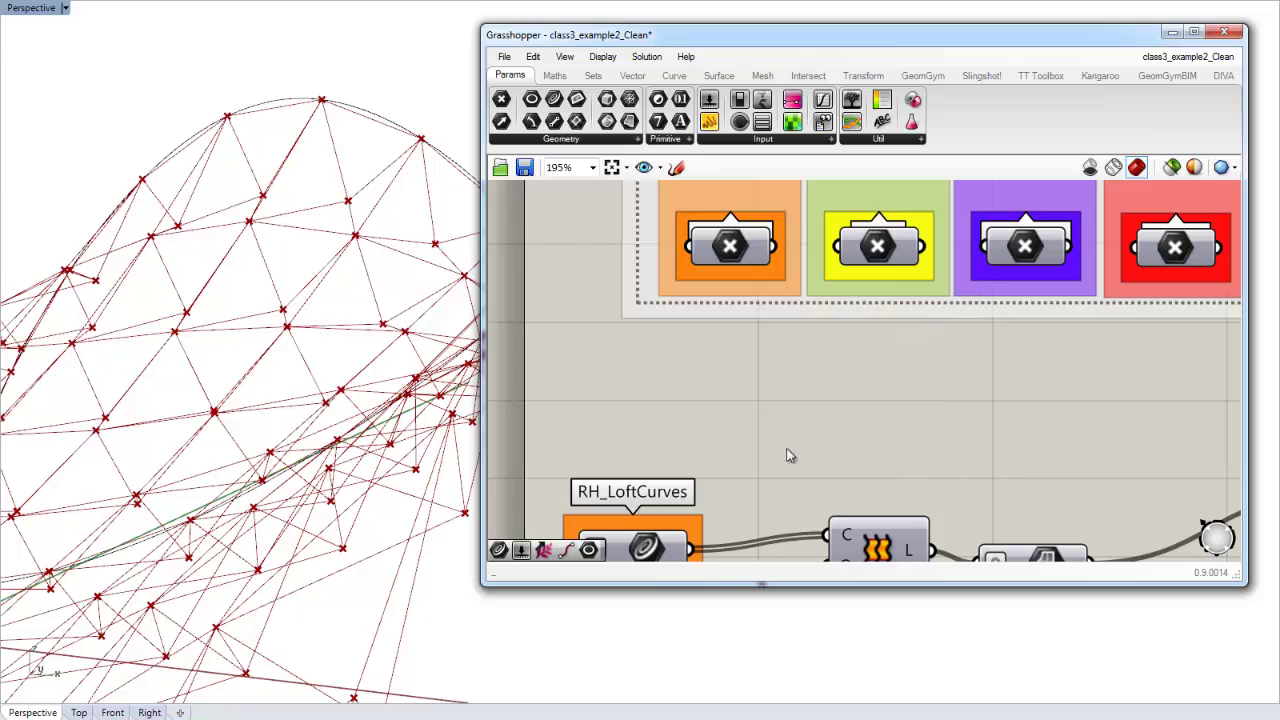
scroll(789, 451, down, 5)
drag(643, 329, 826, 505)
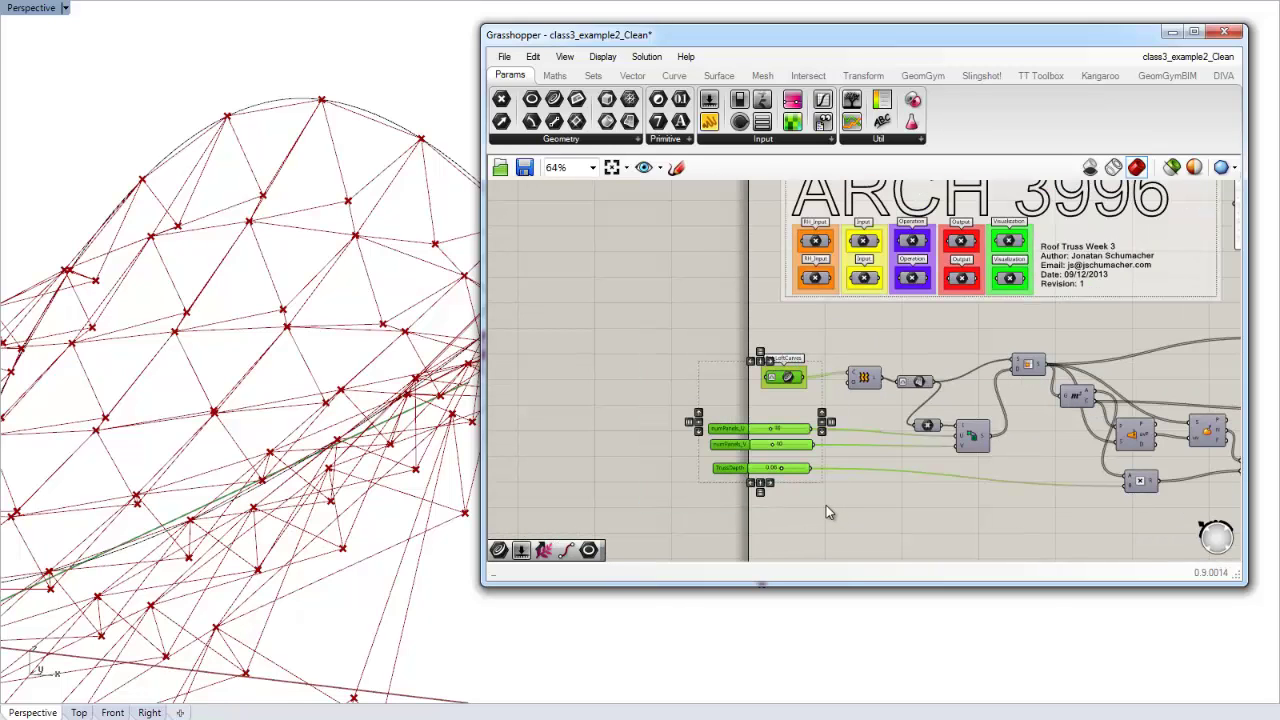
key(ctrl+g)
click(766, 400)
Step: Move the RH_LoftCurves parameter down closer to the numPanels_U slider within the yellow group
scroll(795, 373, up, 3)
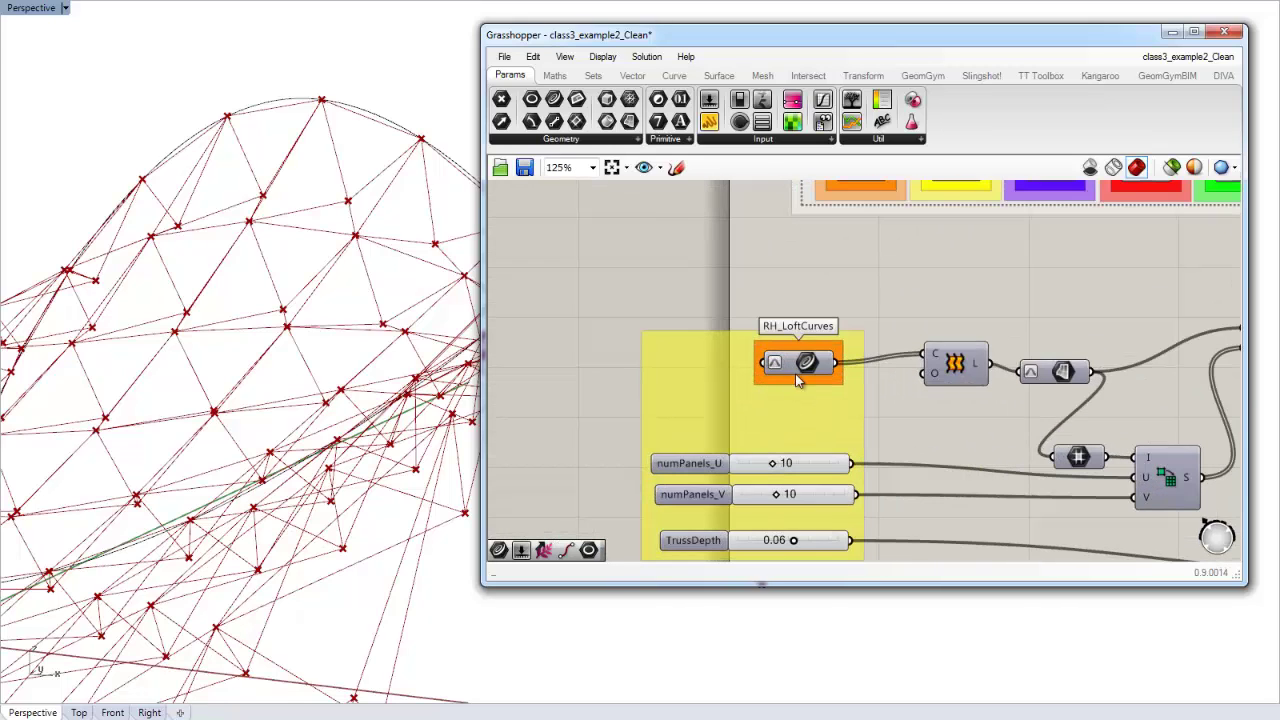
right_drag(826, 378, 771, 378)
drag(763, 368, 767, 419)
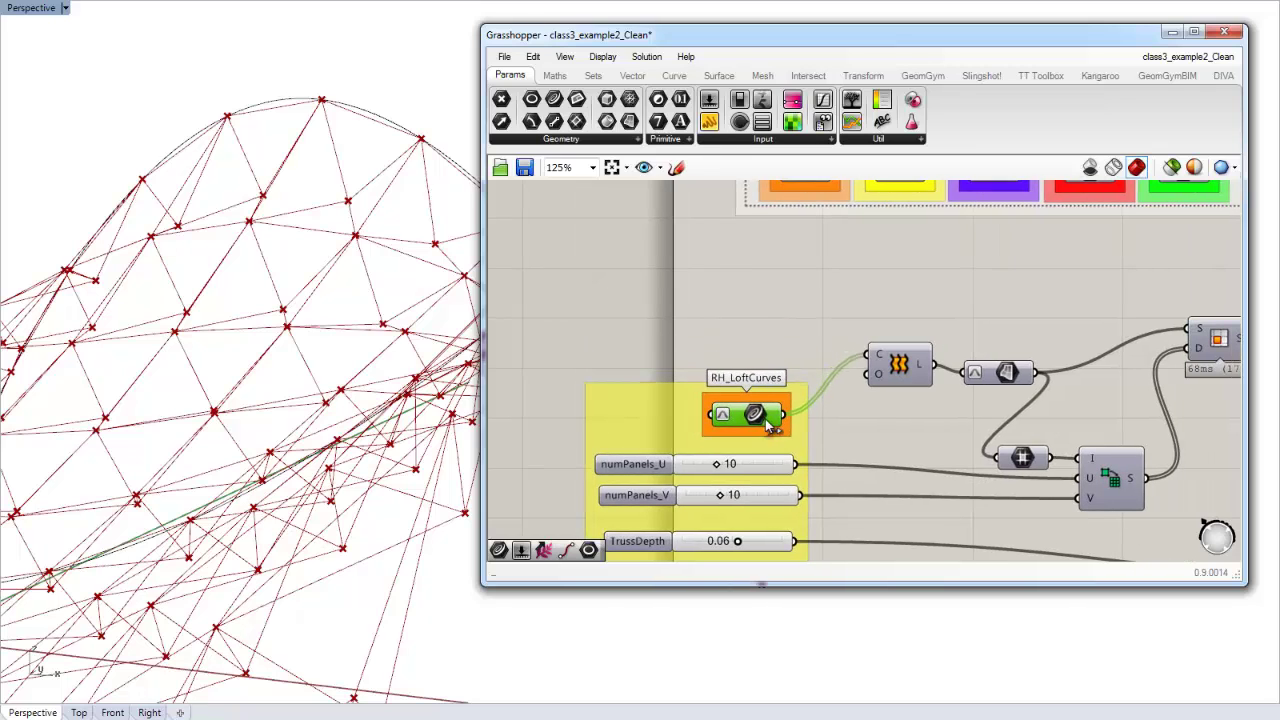
click(838, 406)
Step: Consult the Roof Truss Geometry Instructions and place a Scribble note above the Loft and Surface components
right_drag(838, 406, 783, 399)
scroll(833, 409, down, 2)
right_drag(971, 400, 725, 401)
right_drag(908, 402, 838, 560)
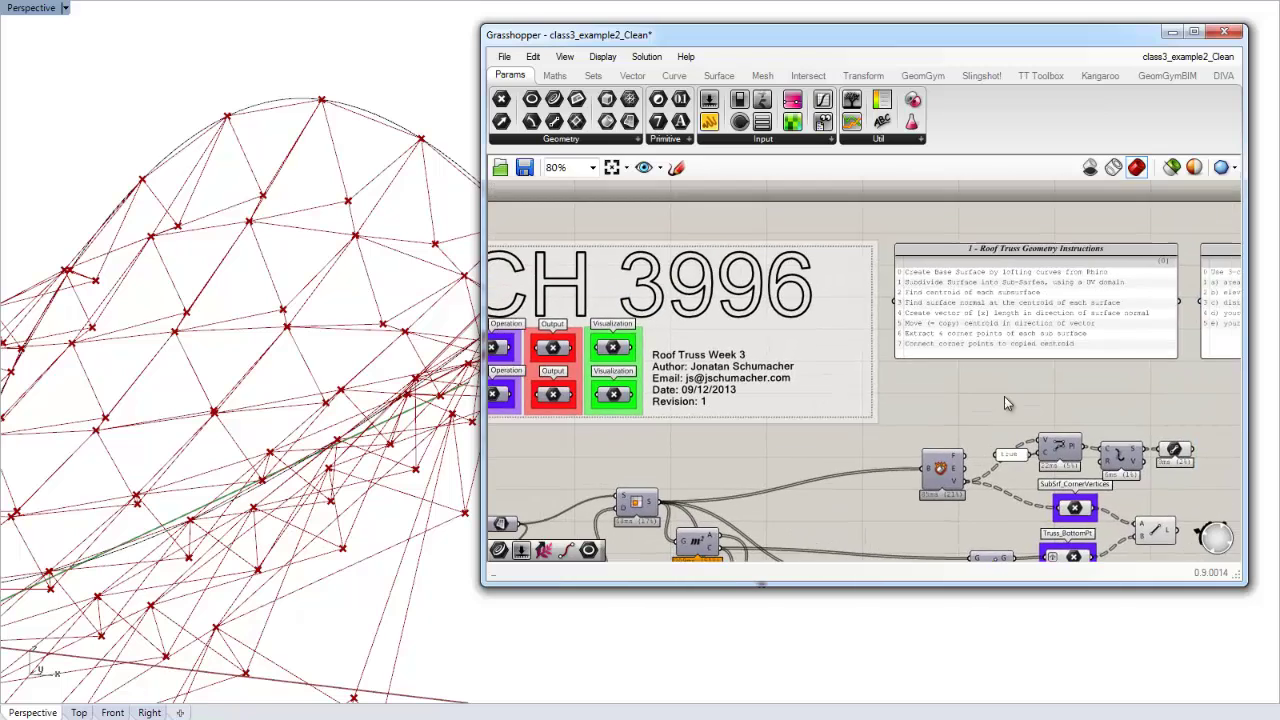
scroll(963, 314, up, 2)
right_drag(963, 316, 922, 359)
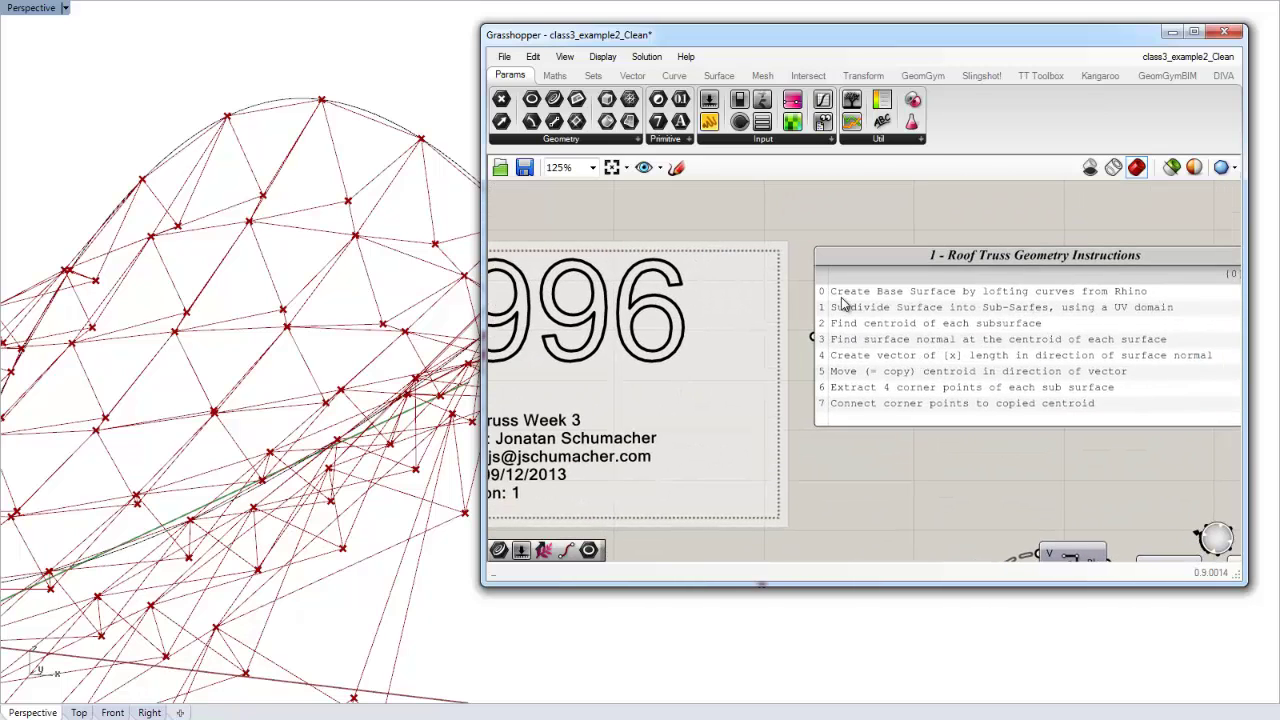
click(885, 128)
scroll(914, 264, down, 5)
scroll(716, 379, up, 4)
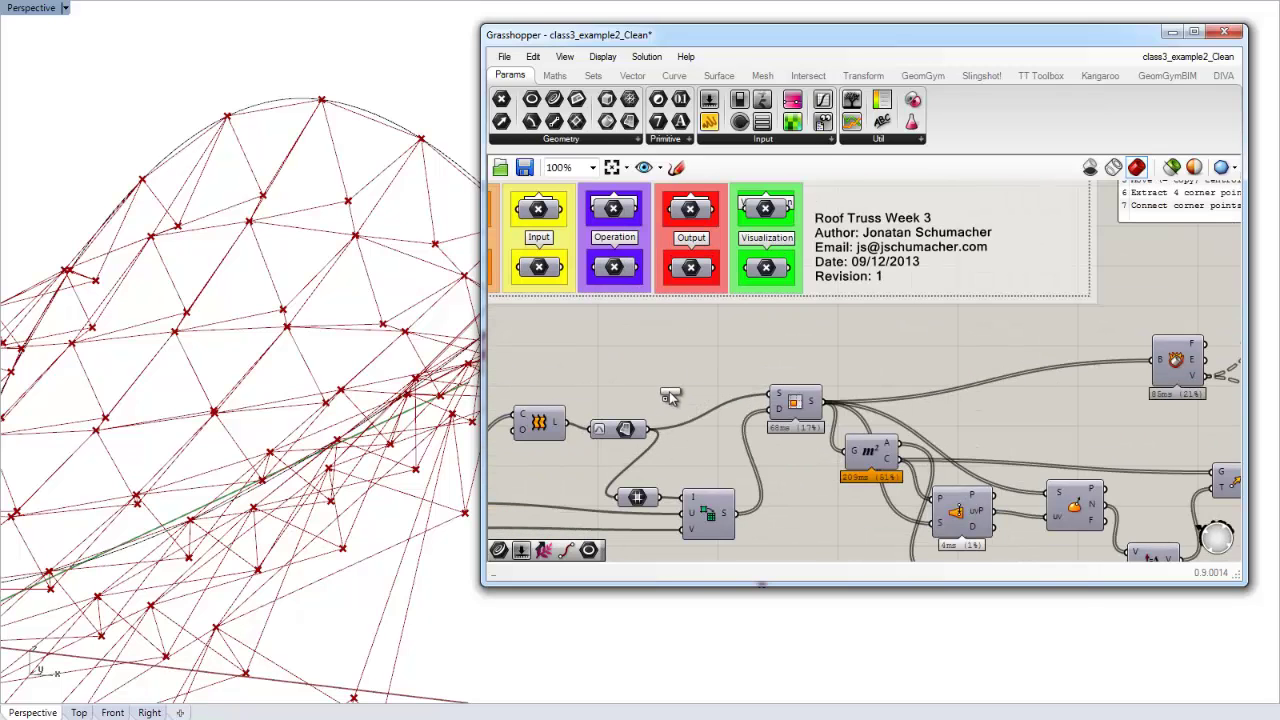
click(625, 369)
right_drag(656, 382, 840, 395)
right_drag(765, 418, 759, 378)
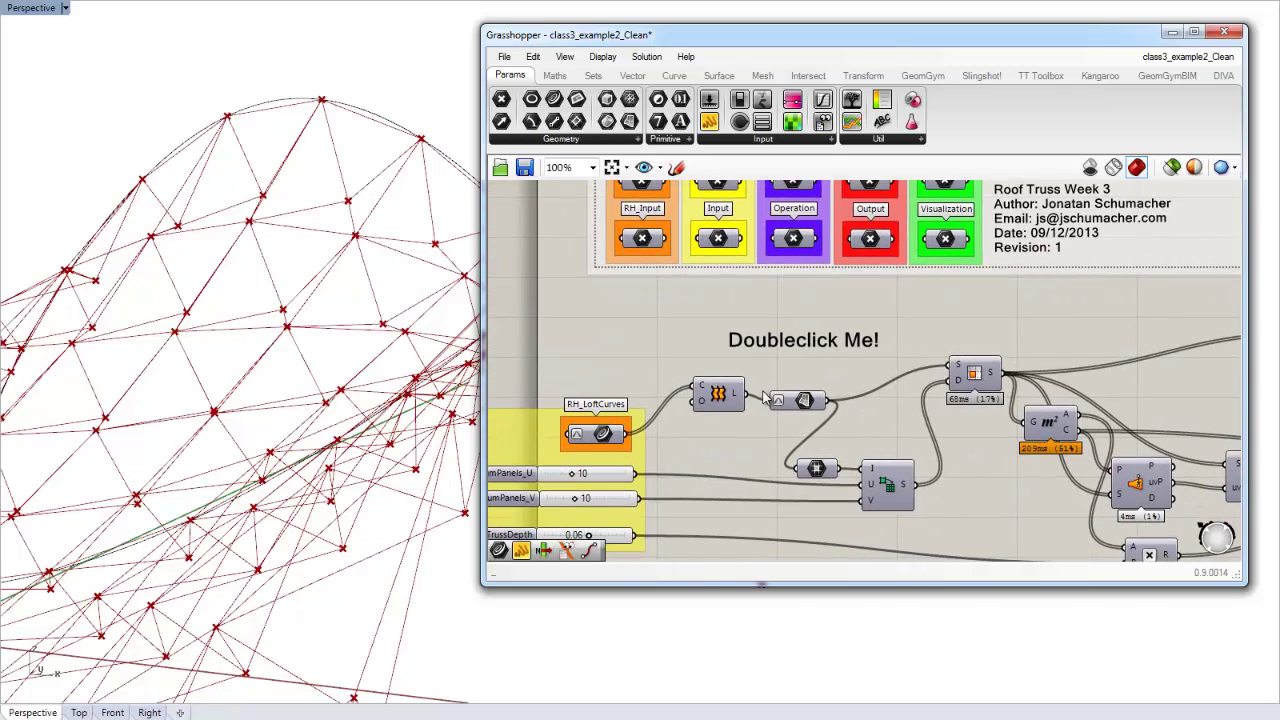
Step: Set the scribble's text to "1. Create and subdivide srf"
double_click(808, 345)
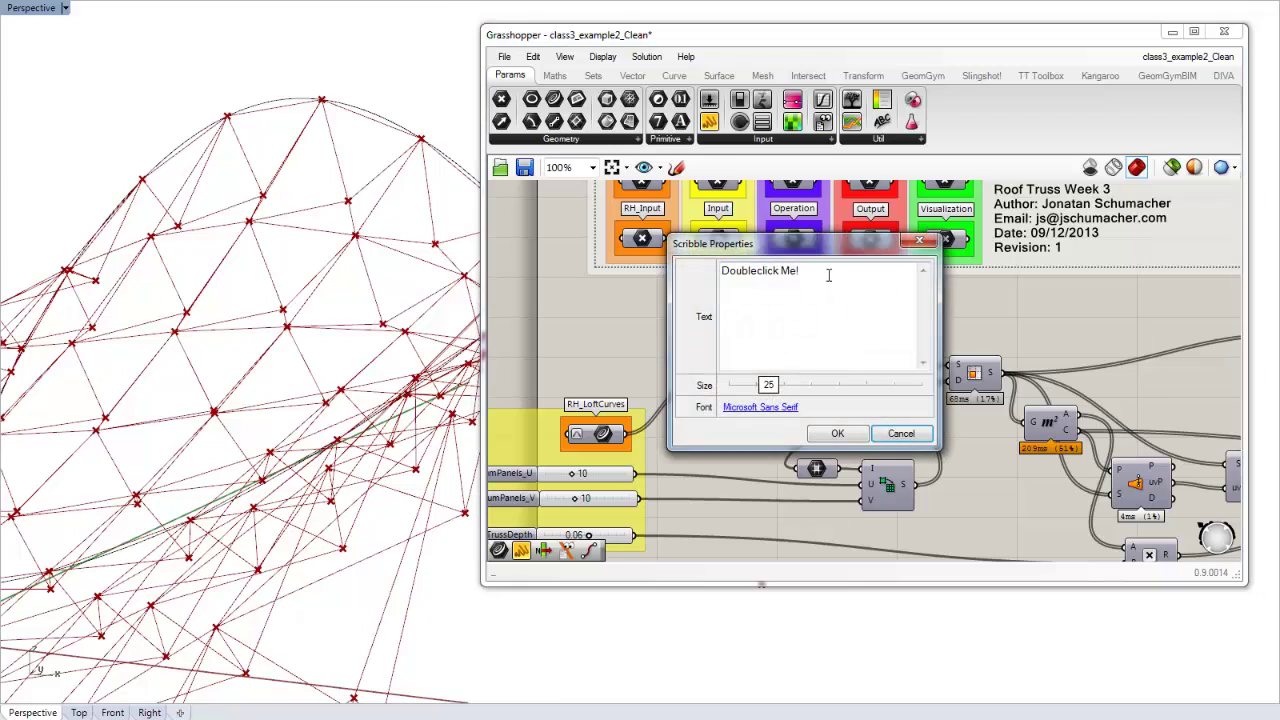
text(1. Create and subdivide srf)
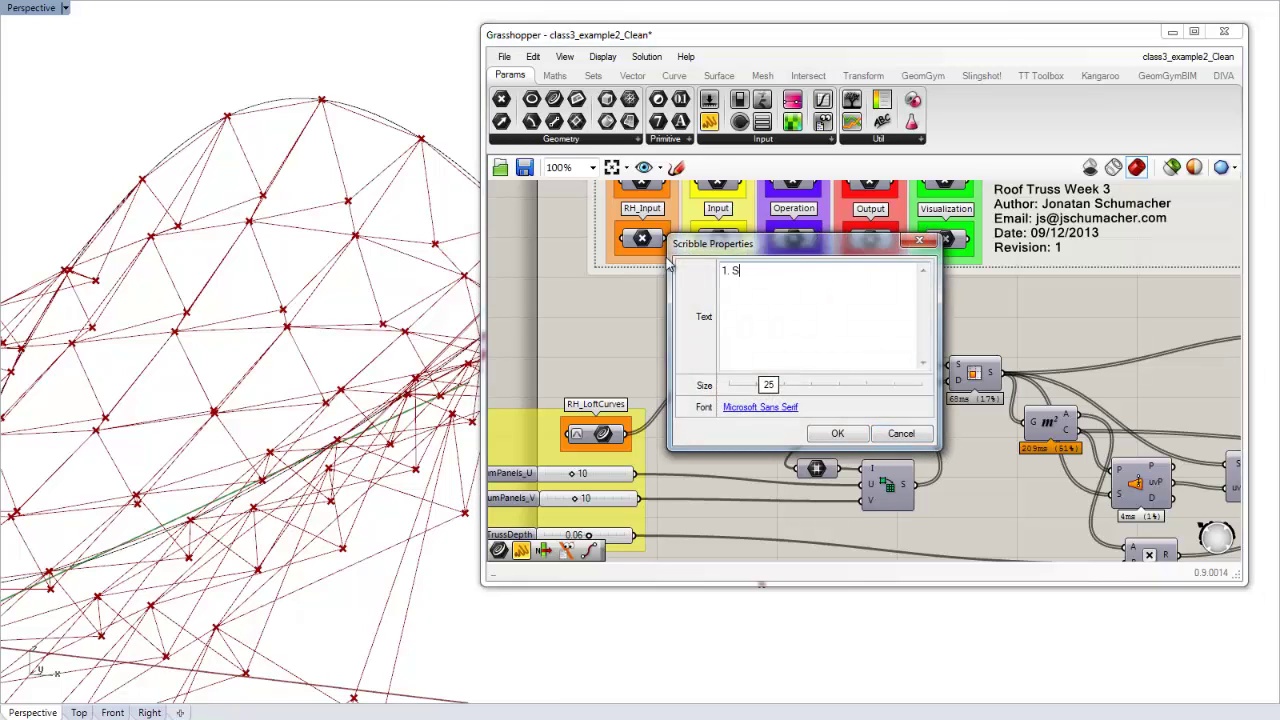
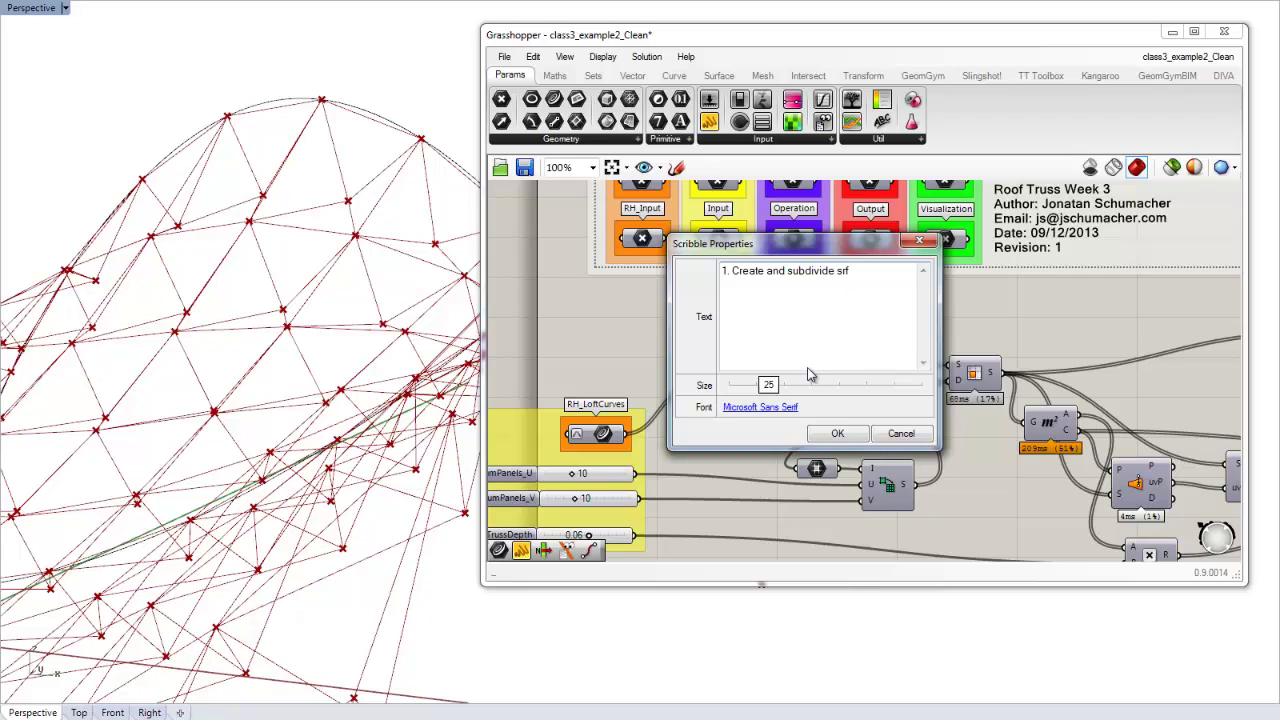
click(832, 434)
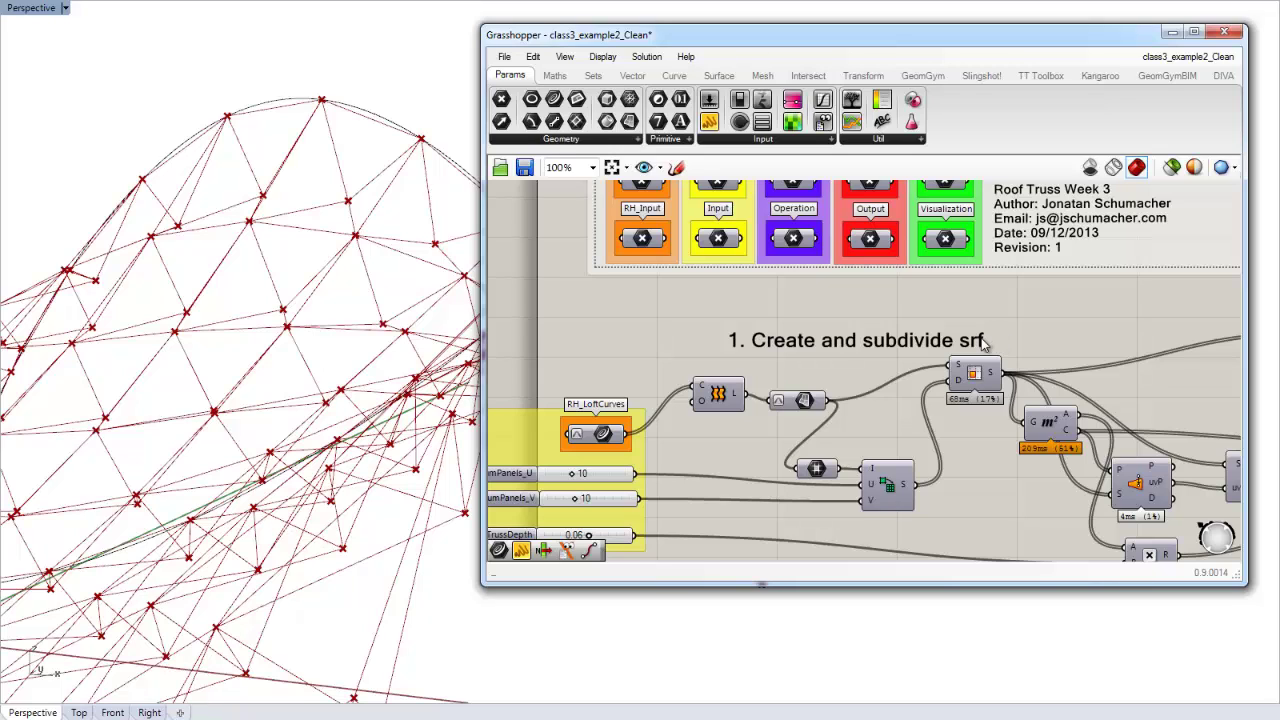
Step: Nudge the "1. Create and subdivide srf" scribble up and shift the Surface parameter up beside the Loft component
mouse_move(983, 343)
mouse_down()
mouse_move(995, 325)
mouse_move(1081, 319)
mouse_move(1176, 406)
mouse_move(1124, 340)
mouse_move(1102, 354)
mouse_up()
key(Caps_Lock)
key(ctrl+z)
click(1060, 340)
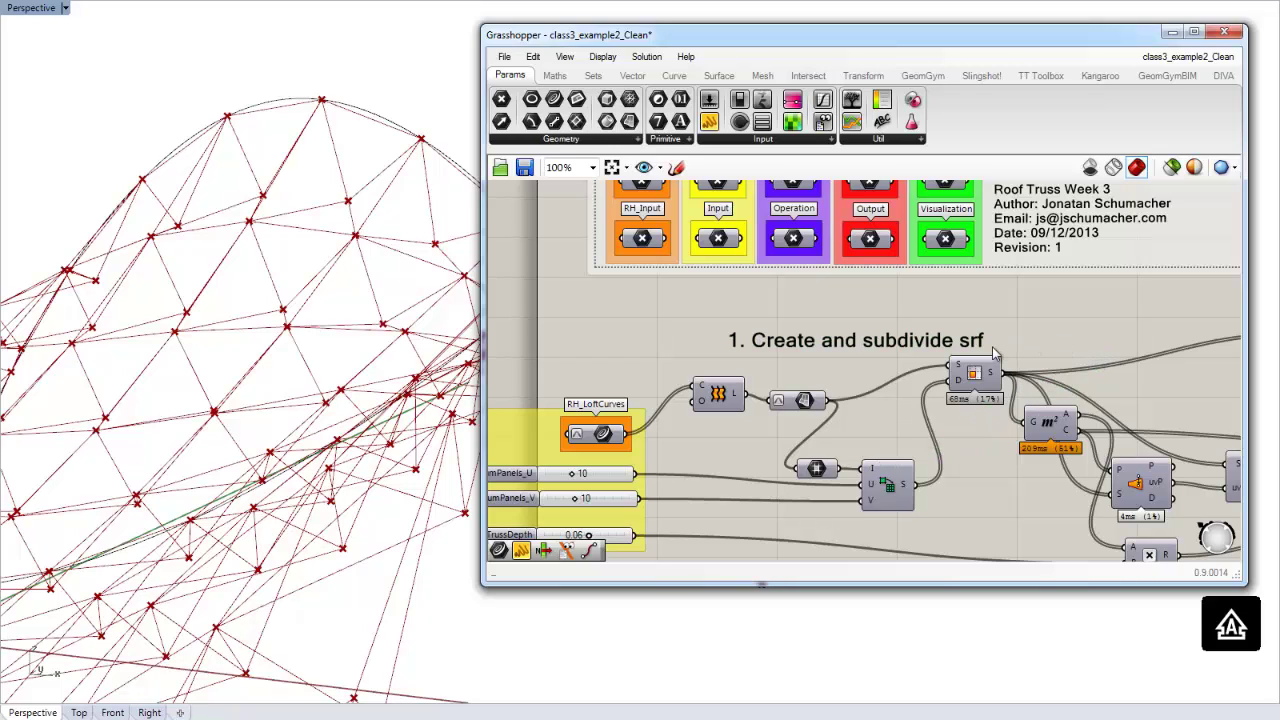
mouse_move(980, 352)
mouse_down()
mouse_move(1047, 316)
mouse_move(1000, 306)
mouse_move(1015, 338)
mouse_move(992, 318)
mouse_move(950, 340)
mouse_move(977, 340)
mouse_up()
click(1010, 358)
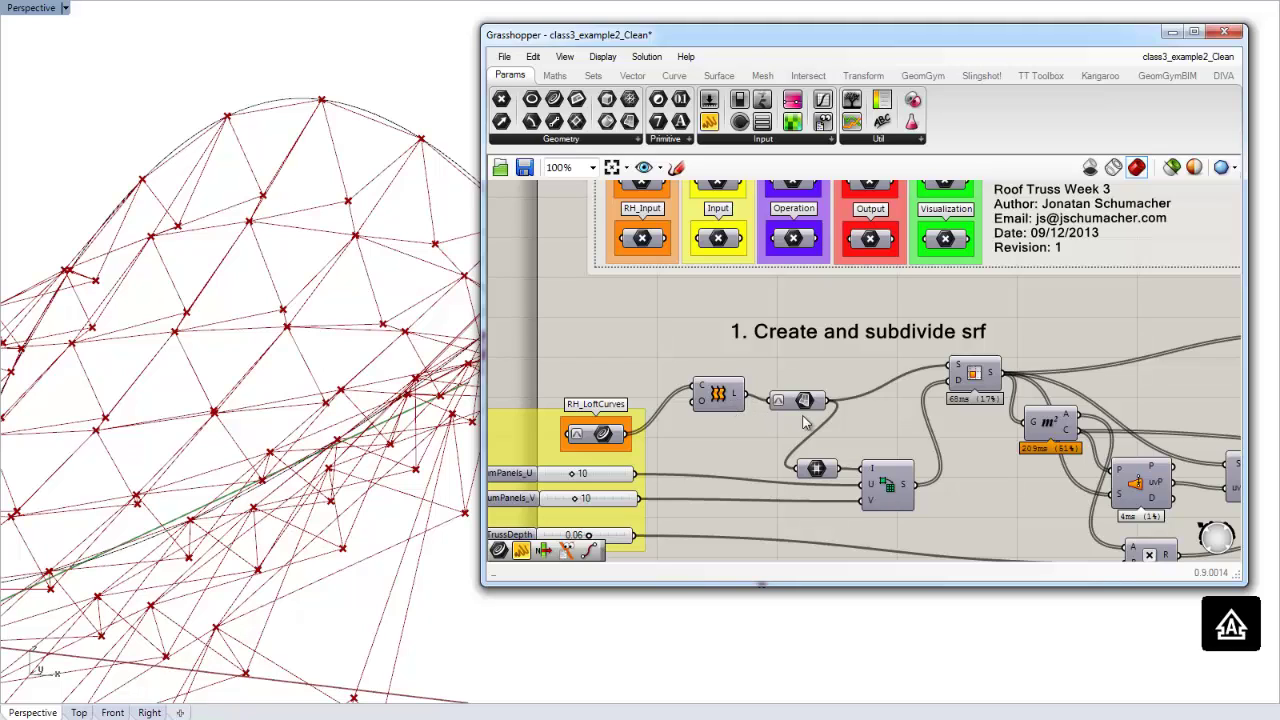
drag(800, 401, 815, 388)
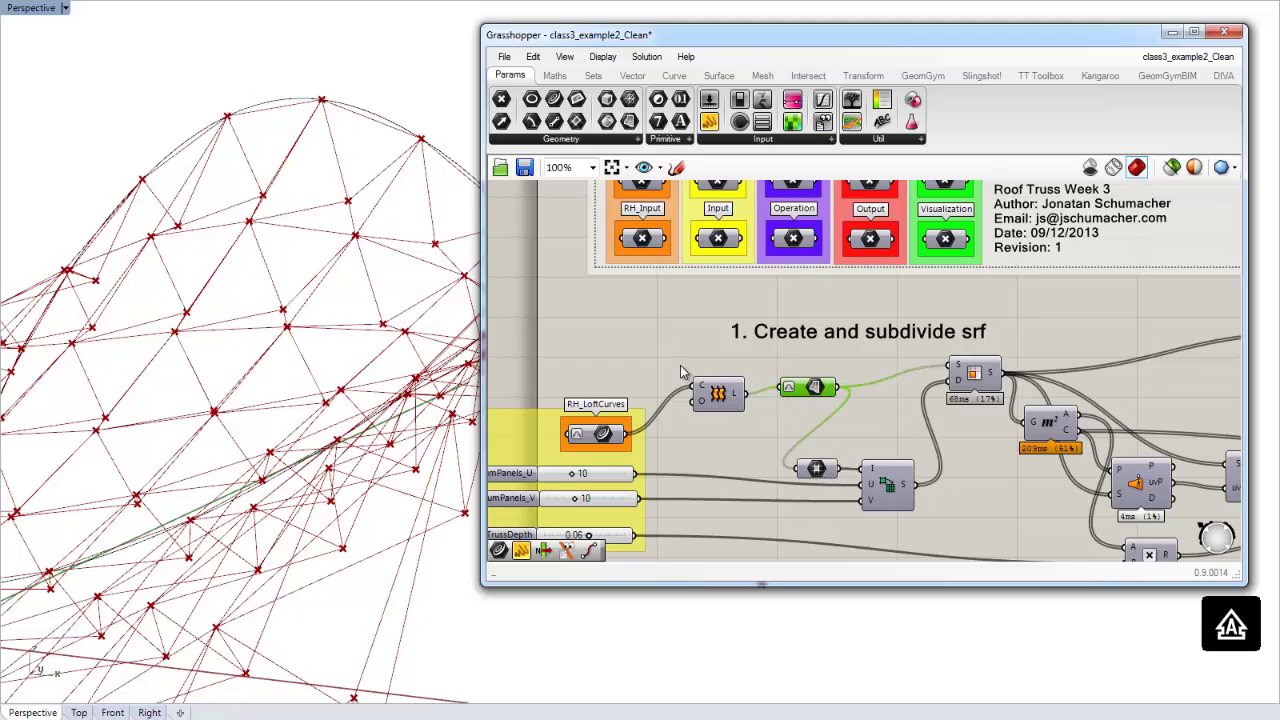
Step: Make the purple colour of the legend's Operation group the default group colour
drag(680, 372, 858, 438)
click(786, 270)
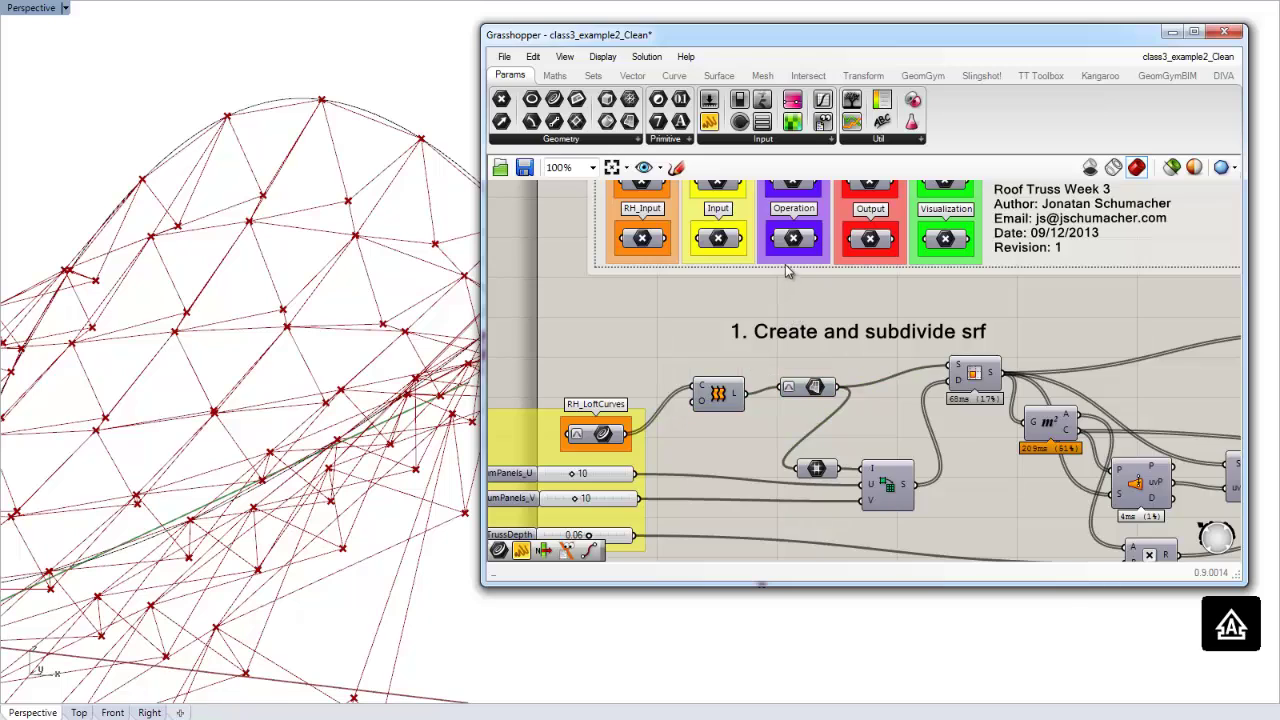
scroll(786, 270, up, 5)
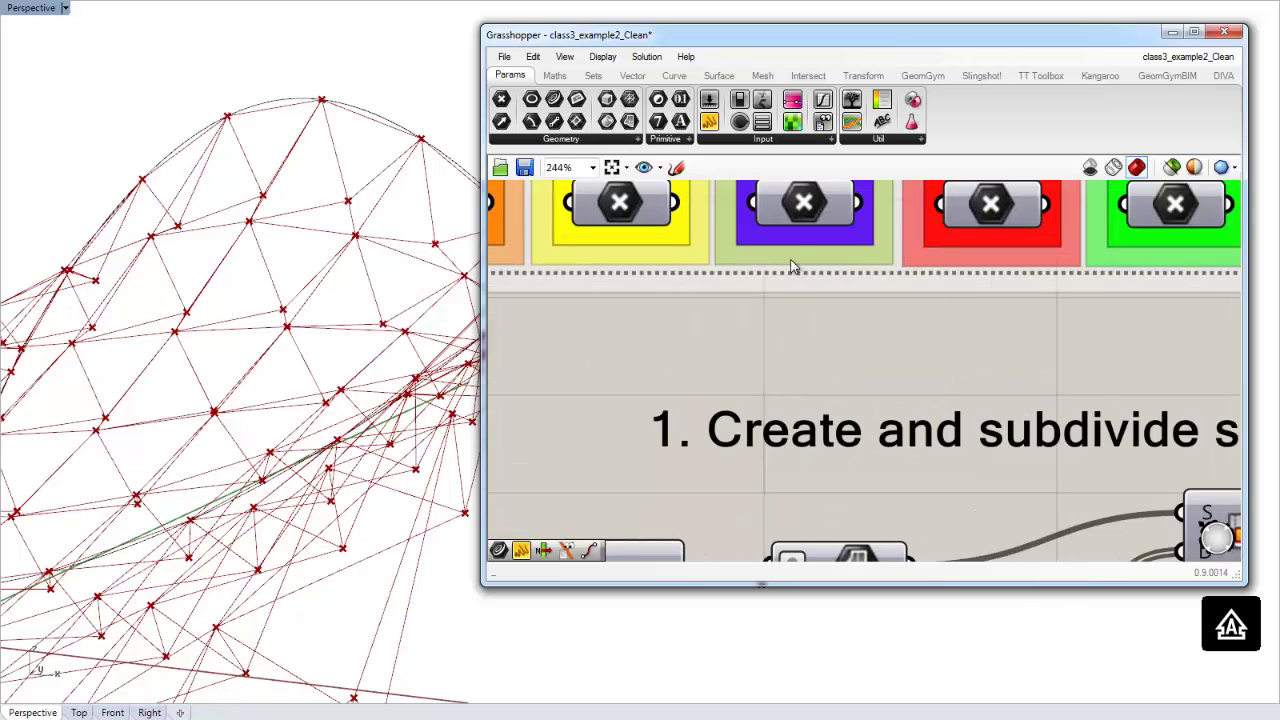
right_click(790, 266)
click(796, 252)
right_click(795, 242)
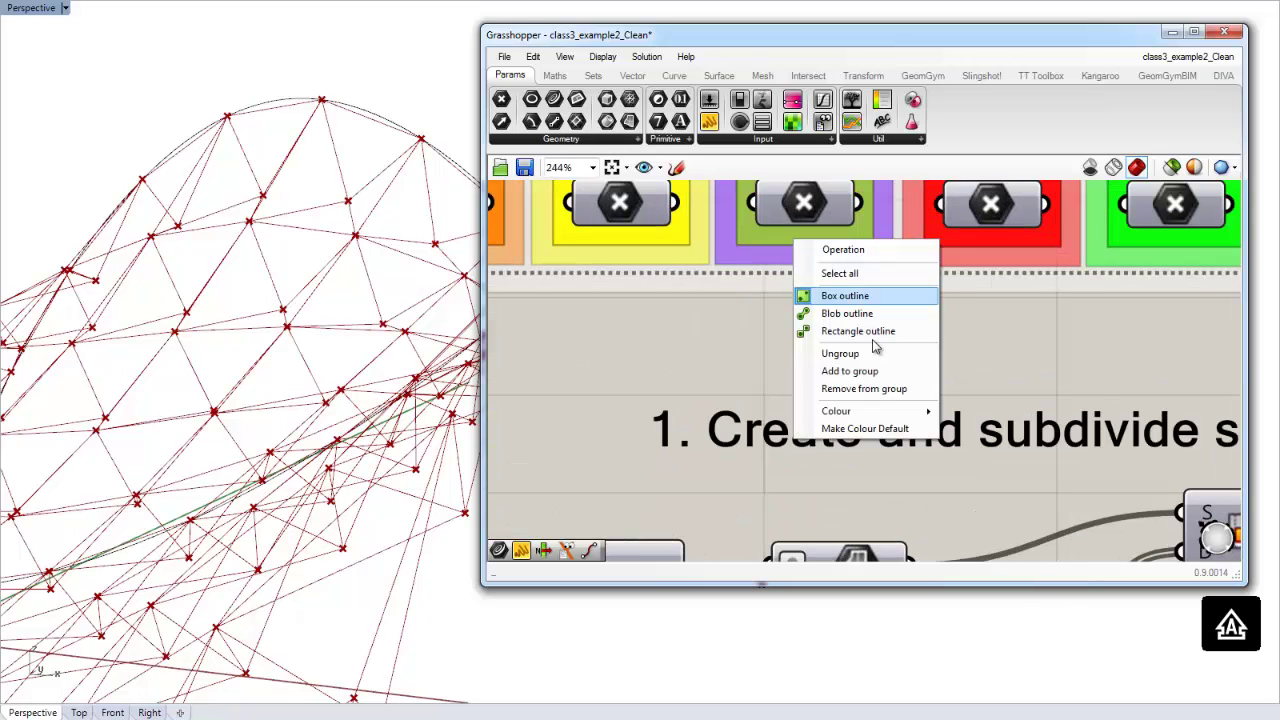
click(888, 430)
Step: Group the Loft component with the Surface parameter and name the group "Loft and Reparm Srf"
scroll(791, 342, down, 3)
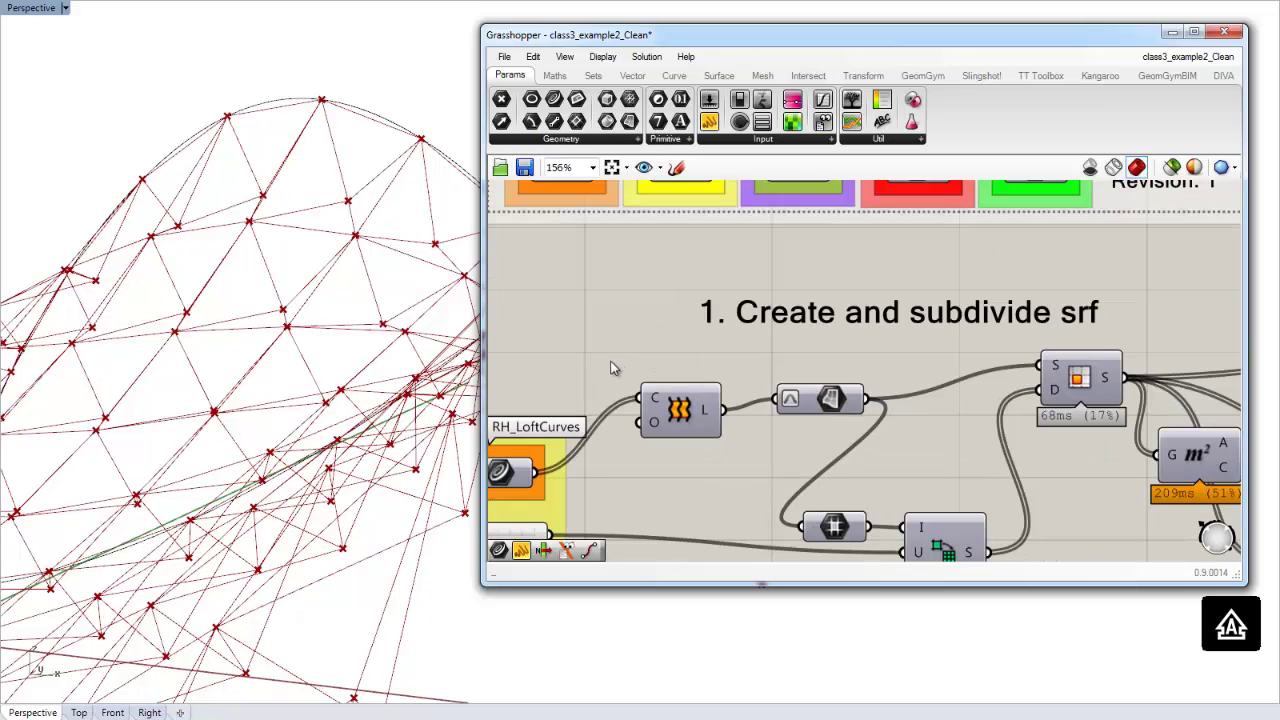
drag(605, 366, 893, 478)
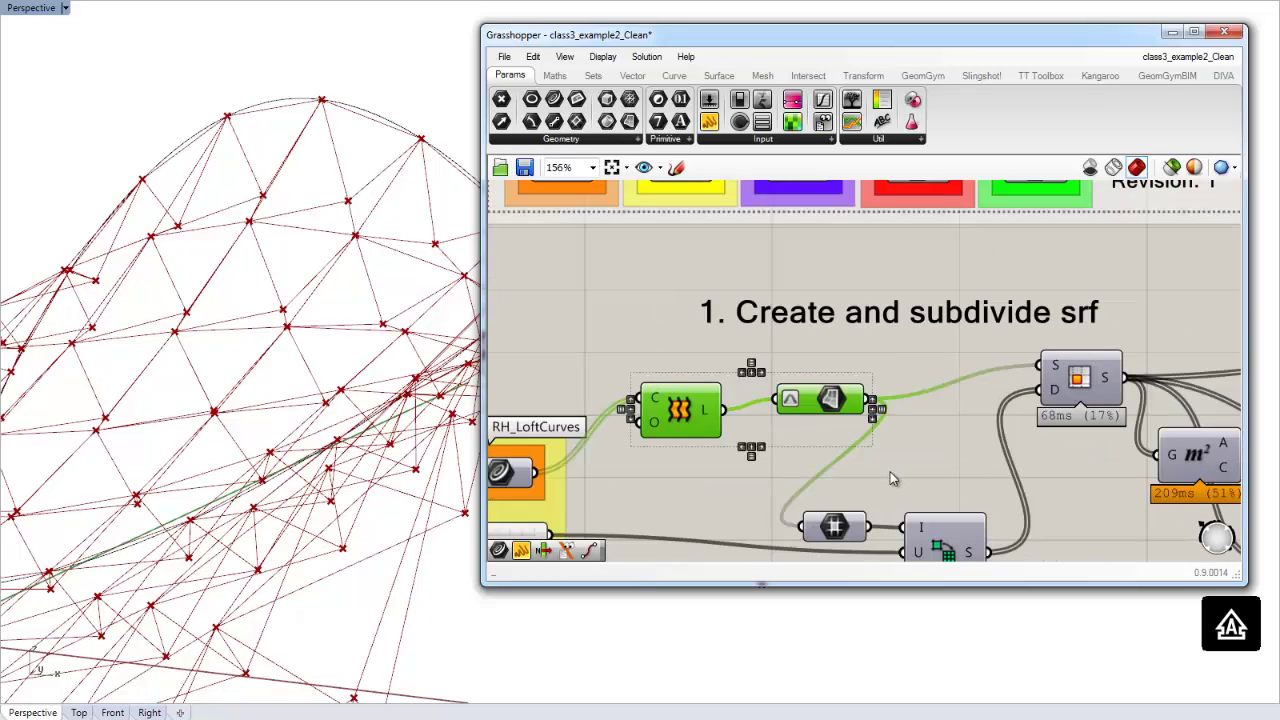
key(ctrl+g)
right_click(752, 382)
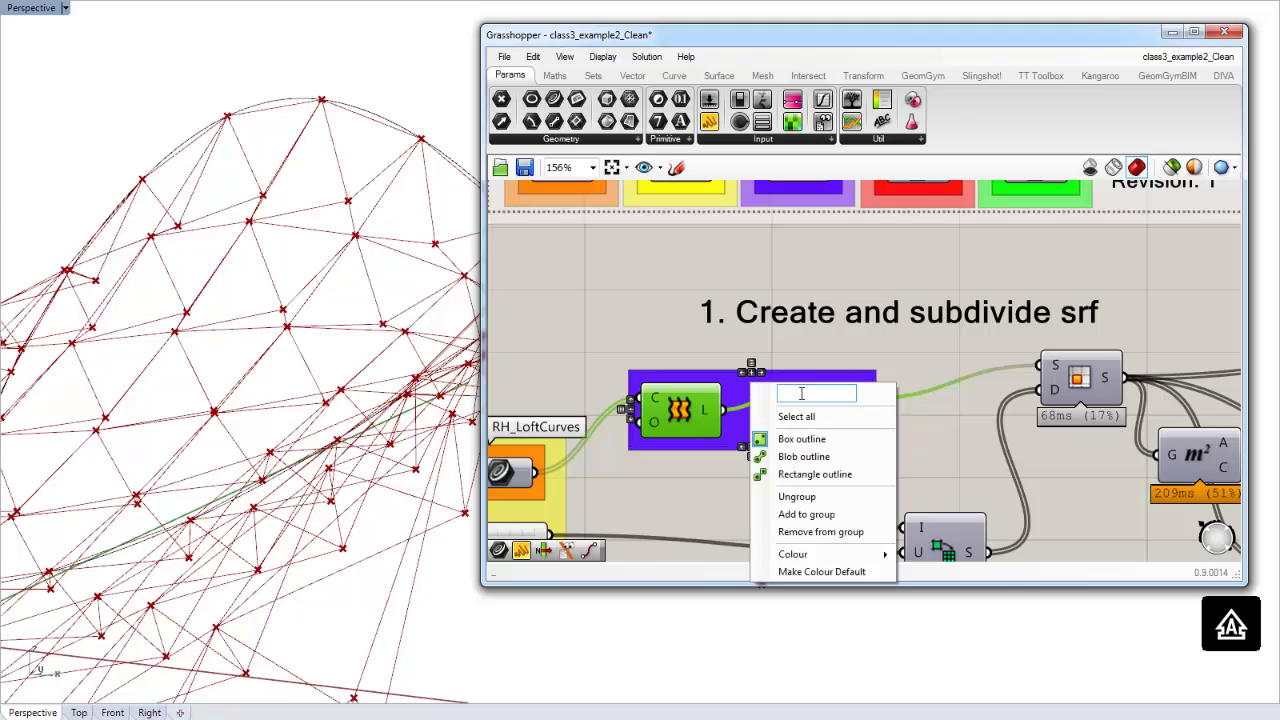
text(lOOFT)
key(BackSpace)
key(BackSpace)
key(BackSpace)
key(BackSpace)
key(BackSpace)
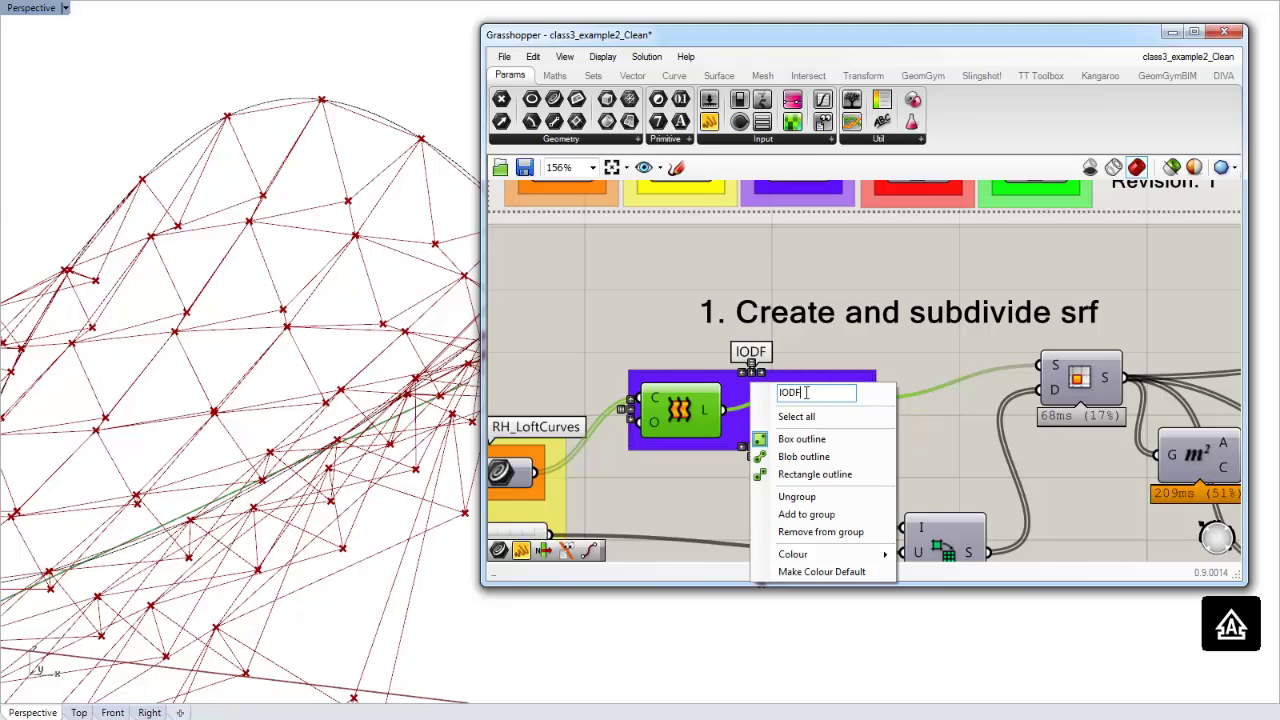
text(Loft and )
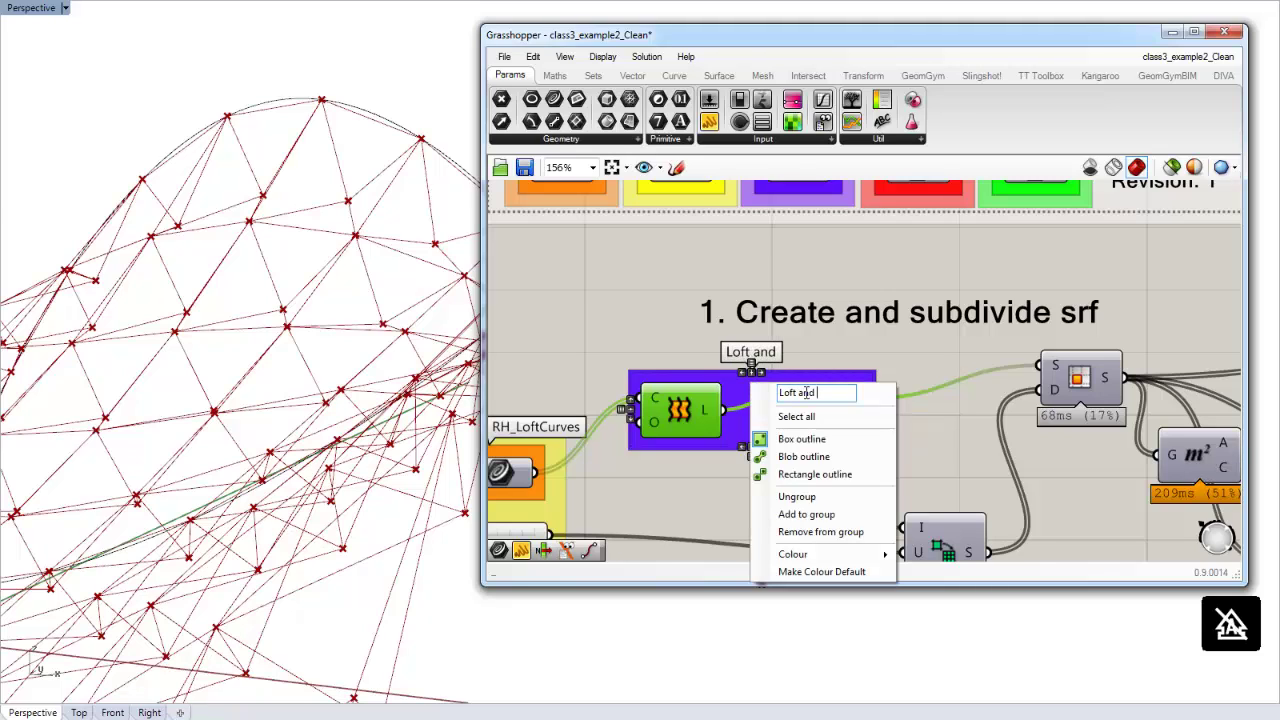
text(Re)
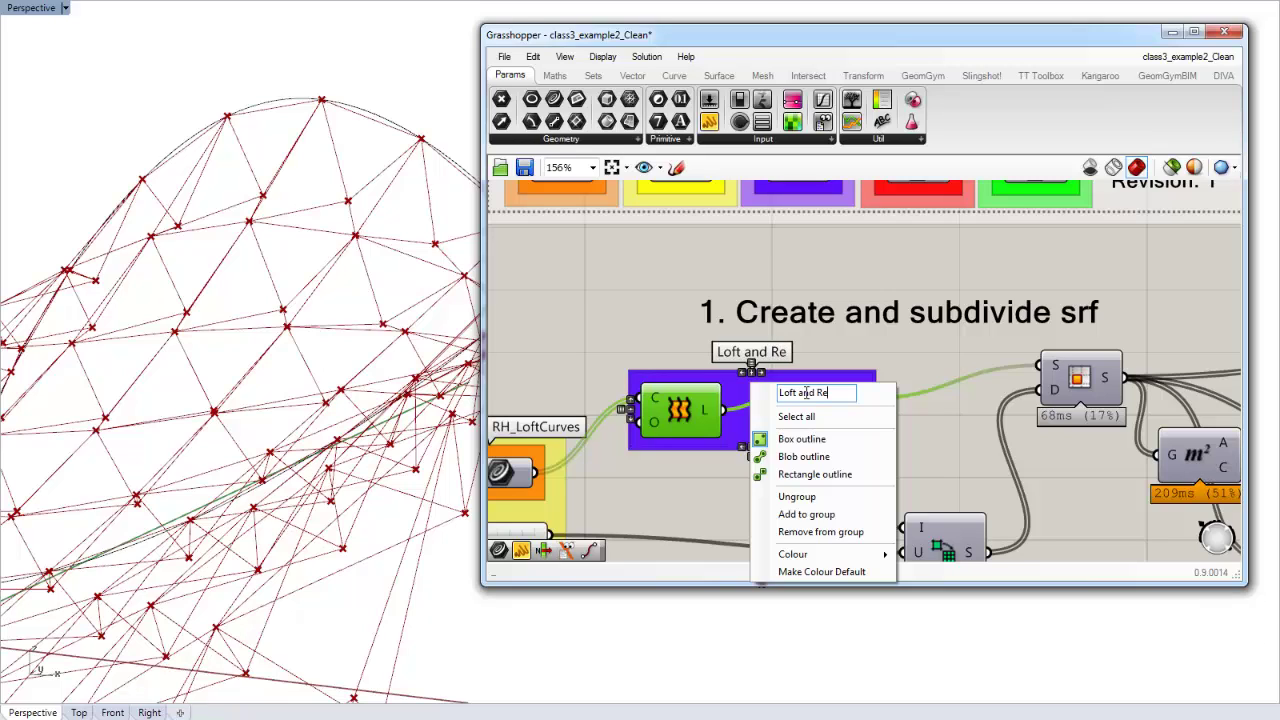
text(parm)
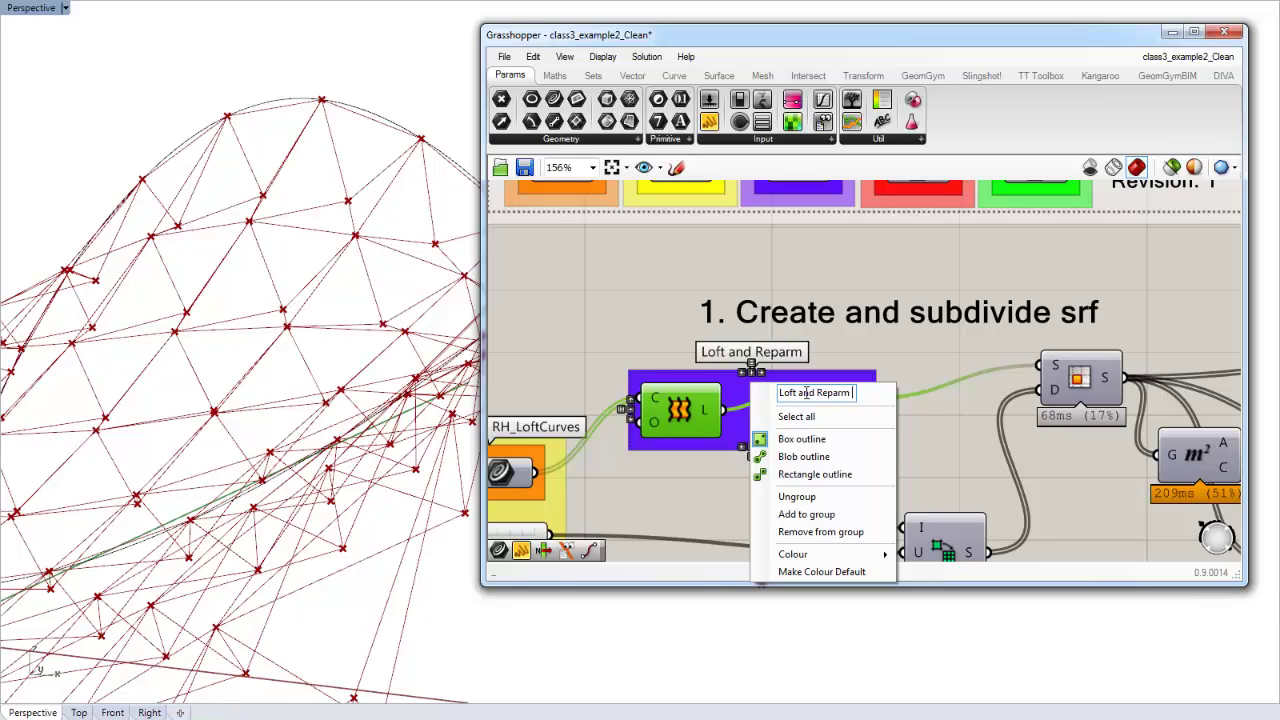
text( S)
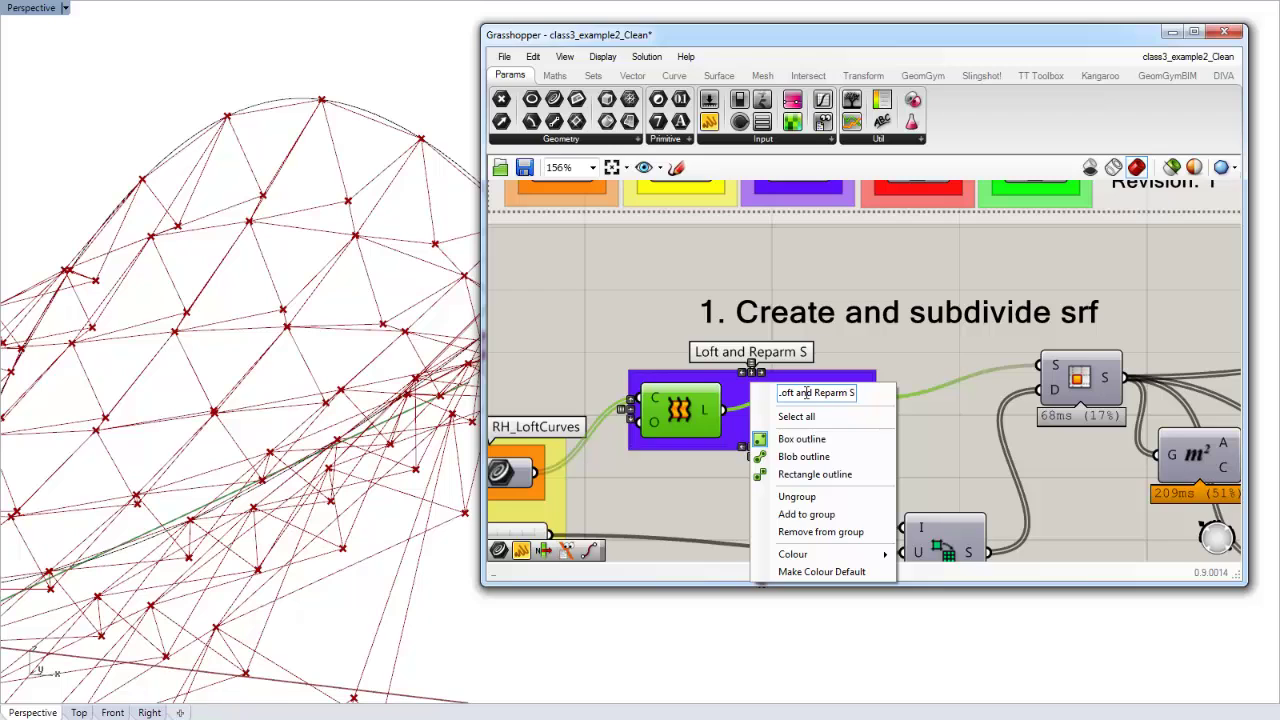
text(rf)
key(Return)
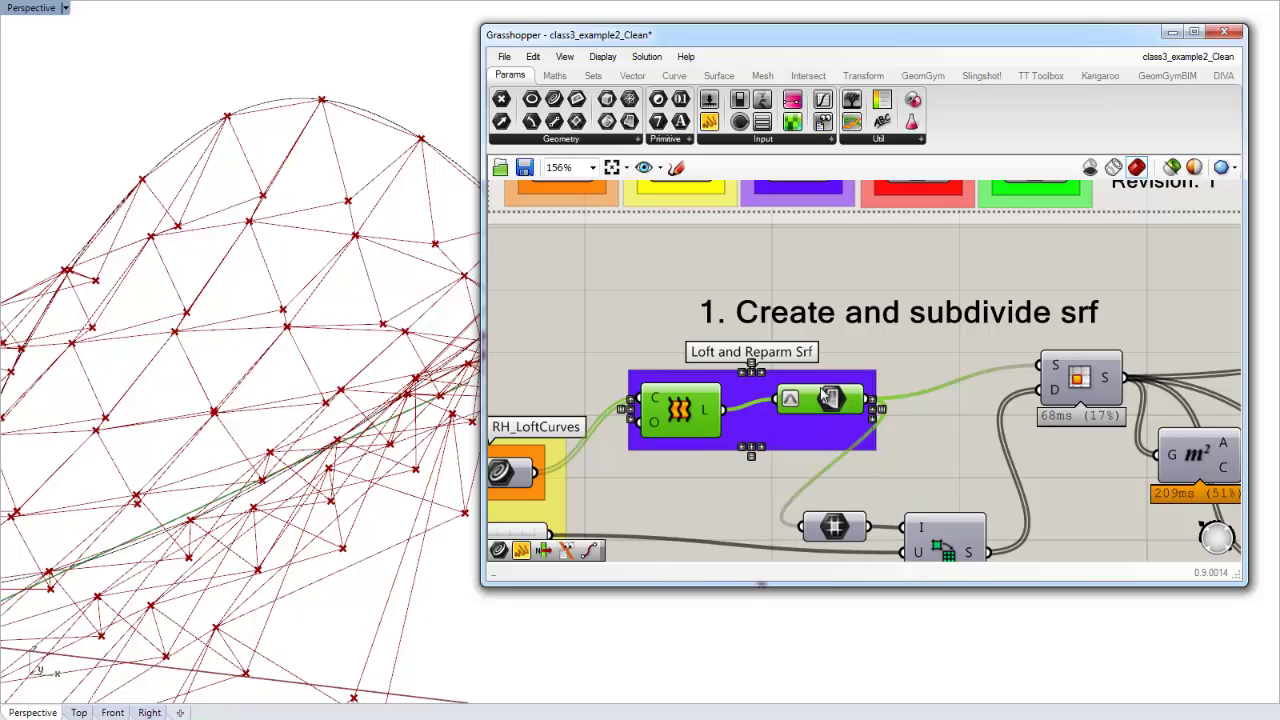
Step: Fine-tune the positions of the Surface parameter and the surface subdivision component under the scribble title
drag(821, 389, 815, 394)
click(966, 431)
right_drag(966, 431, 816, 320)
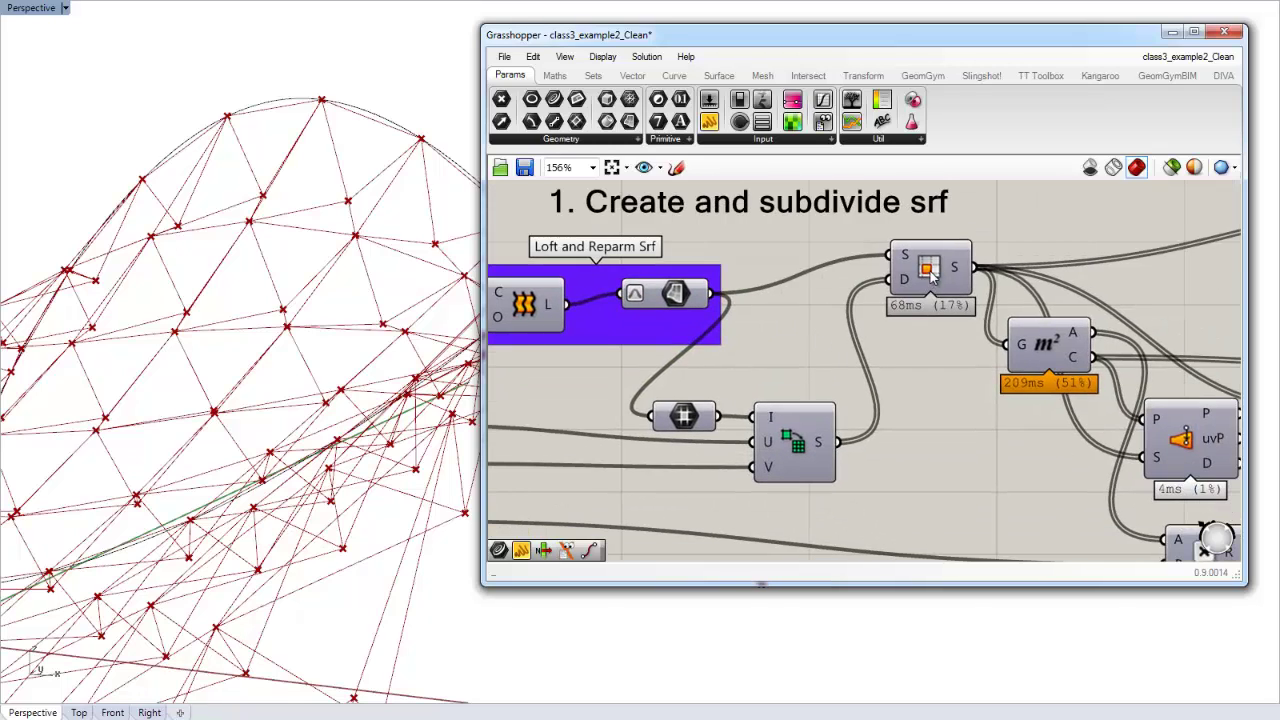
drag(930, 277, 934, 279)
Step: Shift the domain parameter and Divide Domain component right, group them and name the group "Divide Srf Domain"
drag(612, 378, 890, 447)
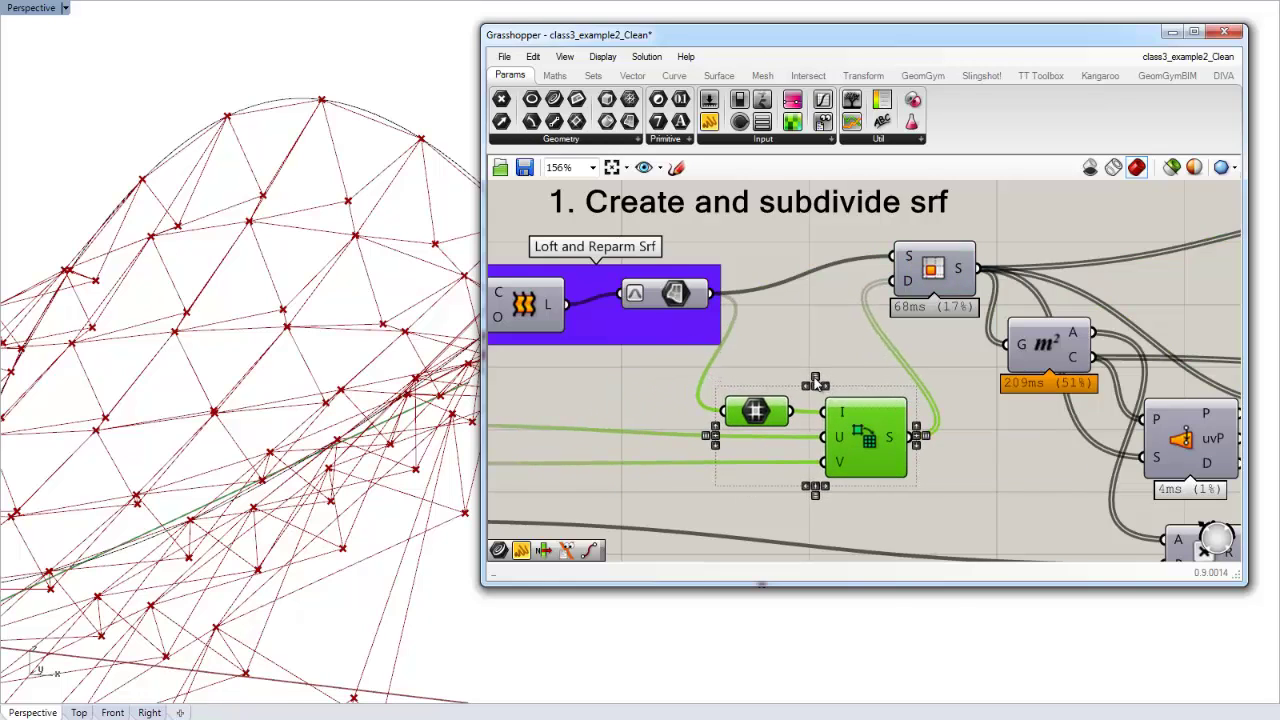
key(ctrl+g)
right_click(854, 398)
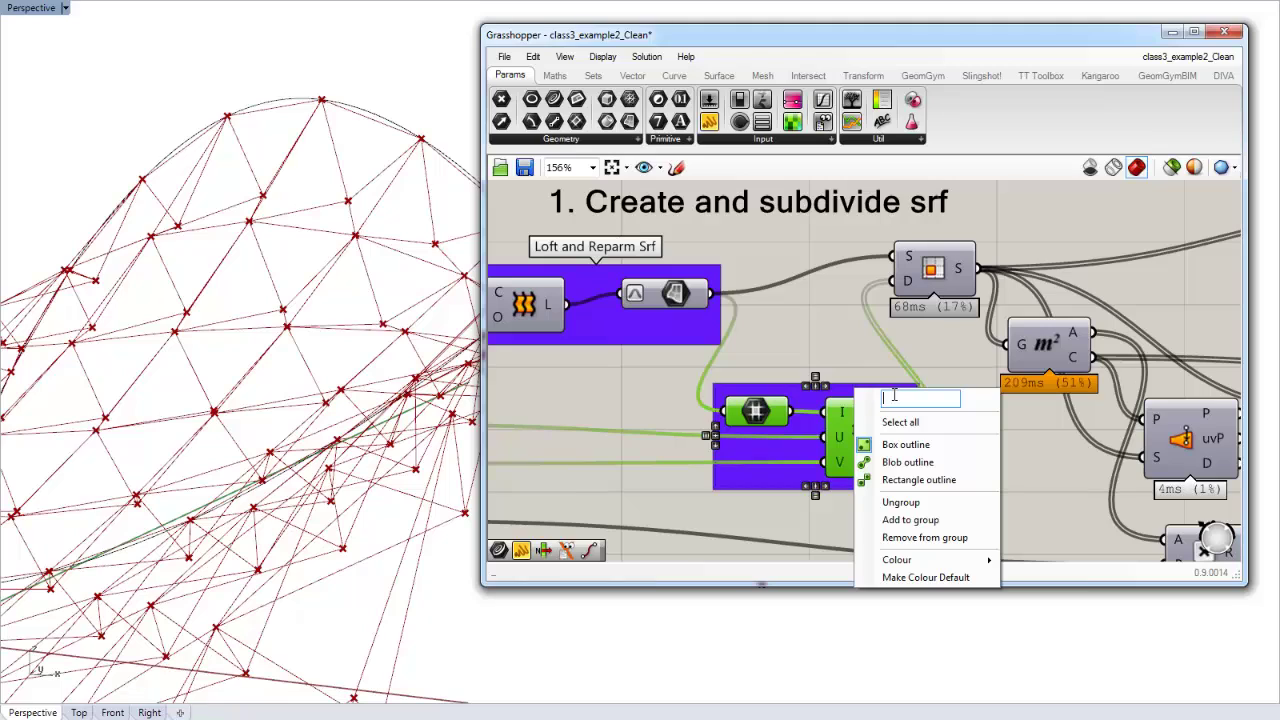
text(Divide Srf)
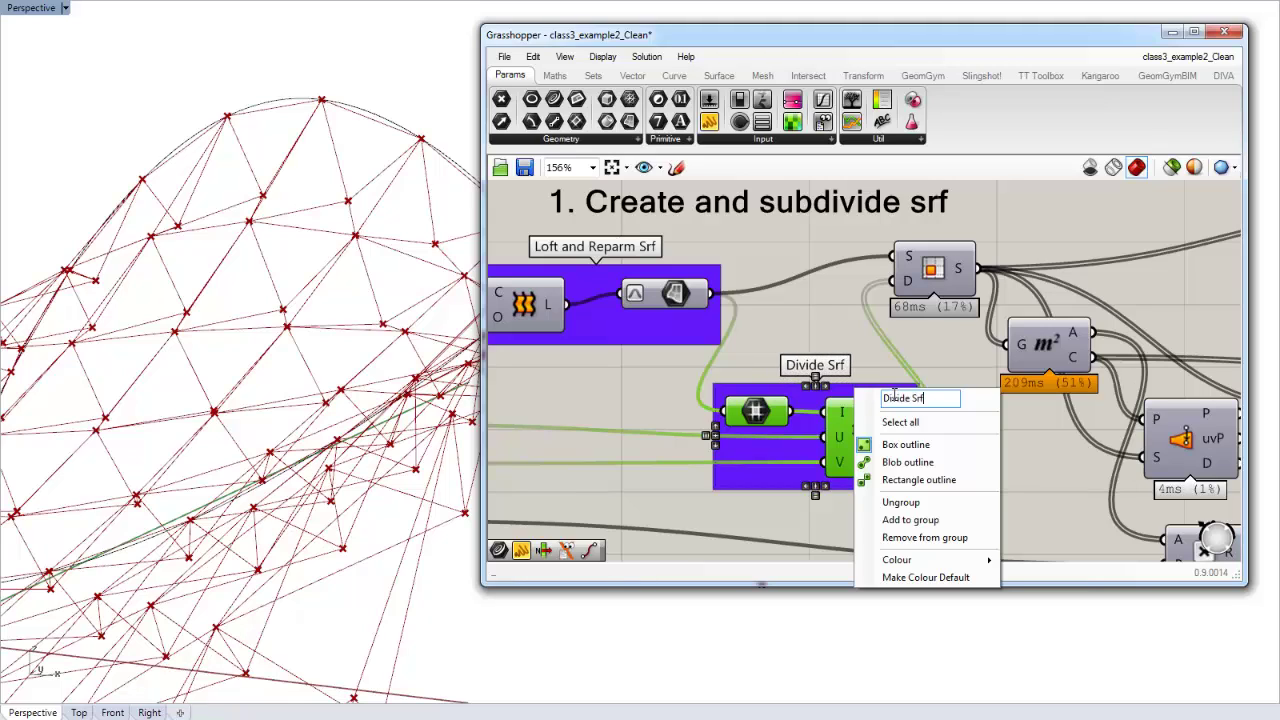
text( Domain)
key(Return)
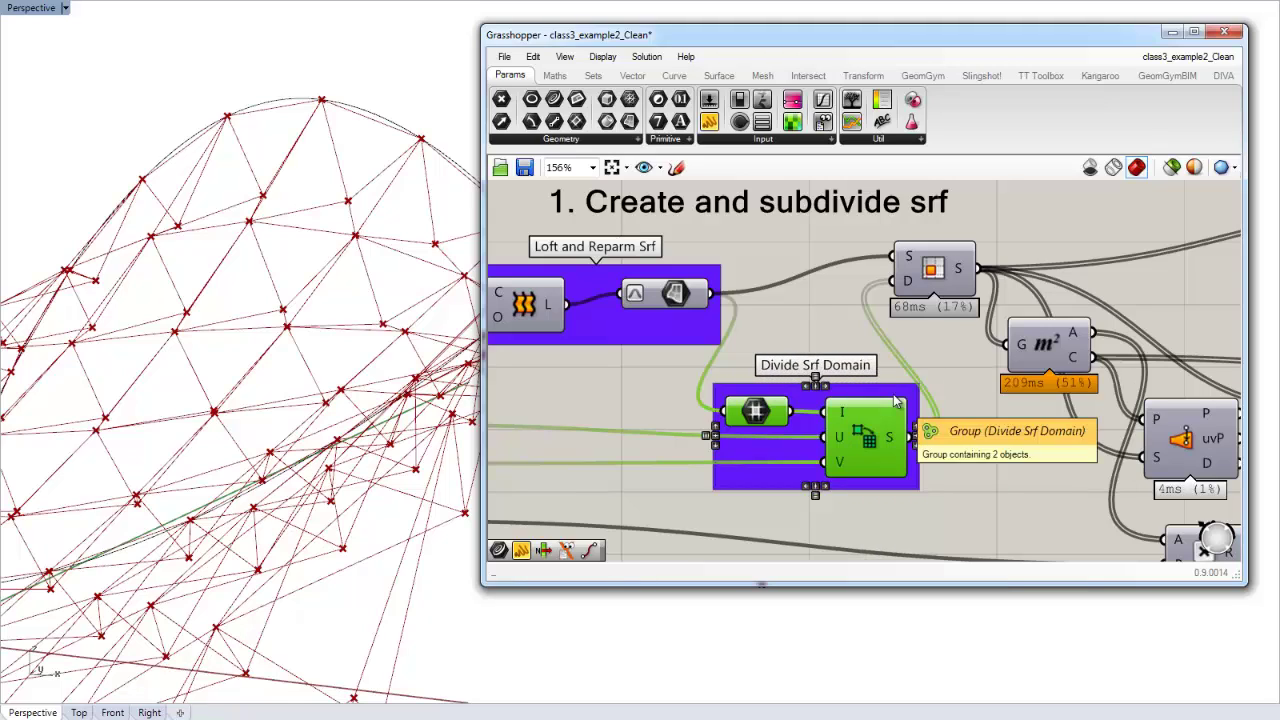
Step: Put the surface subdivision component in its own group and name it "Subdivision Surfaces"
scroll(880, 410, down, 2)
click(866, 340)
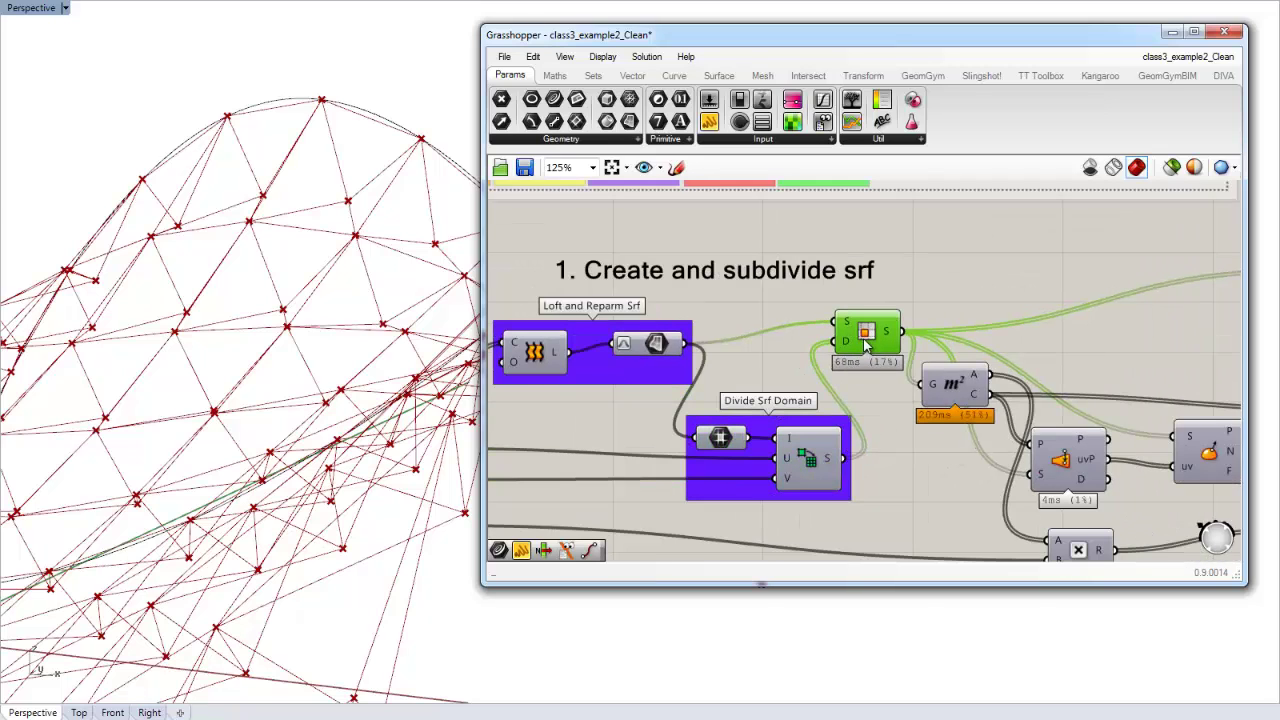
right_drag(930, 325, 749, 329)
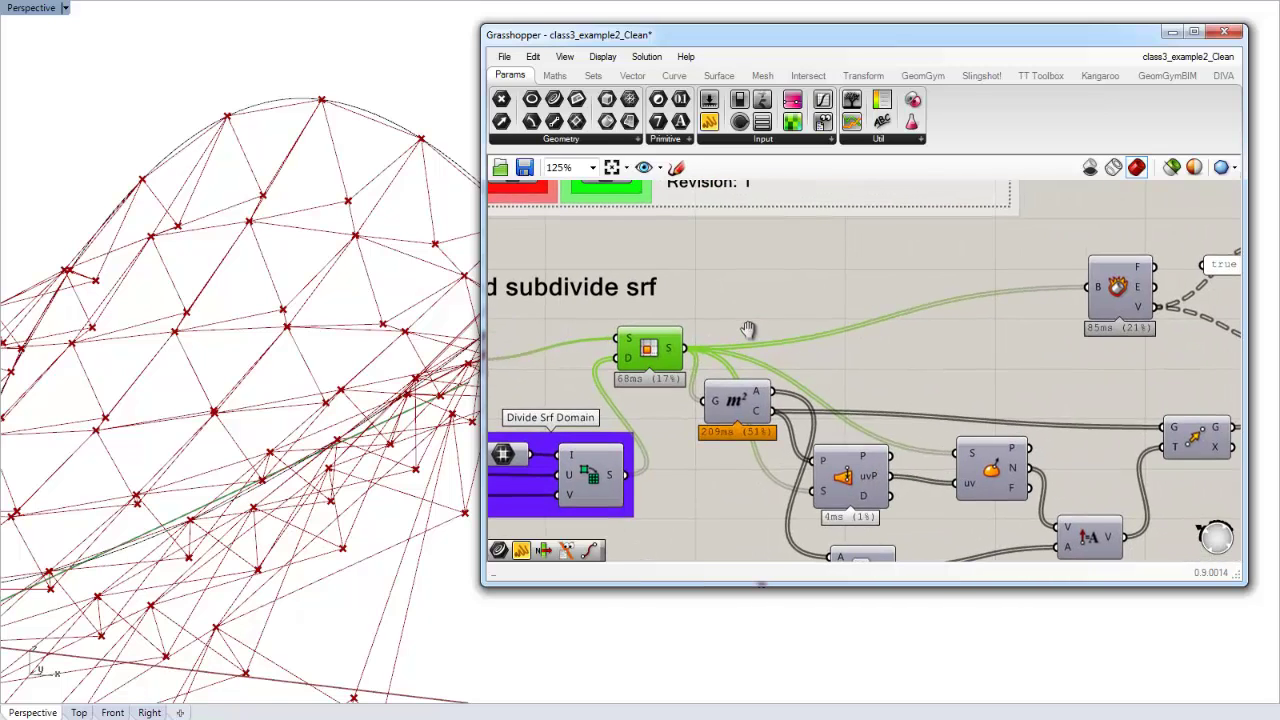
key(ctrl+g)
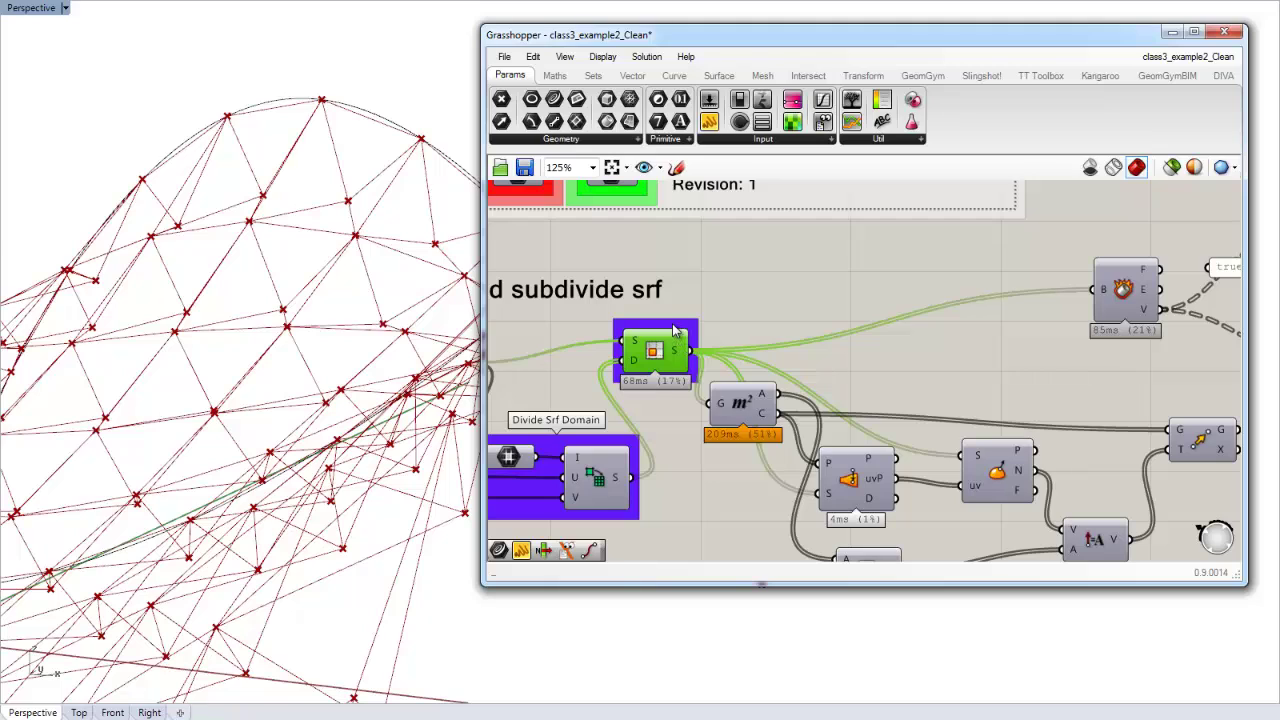
right_click(674, 327)
text(C)
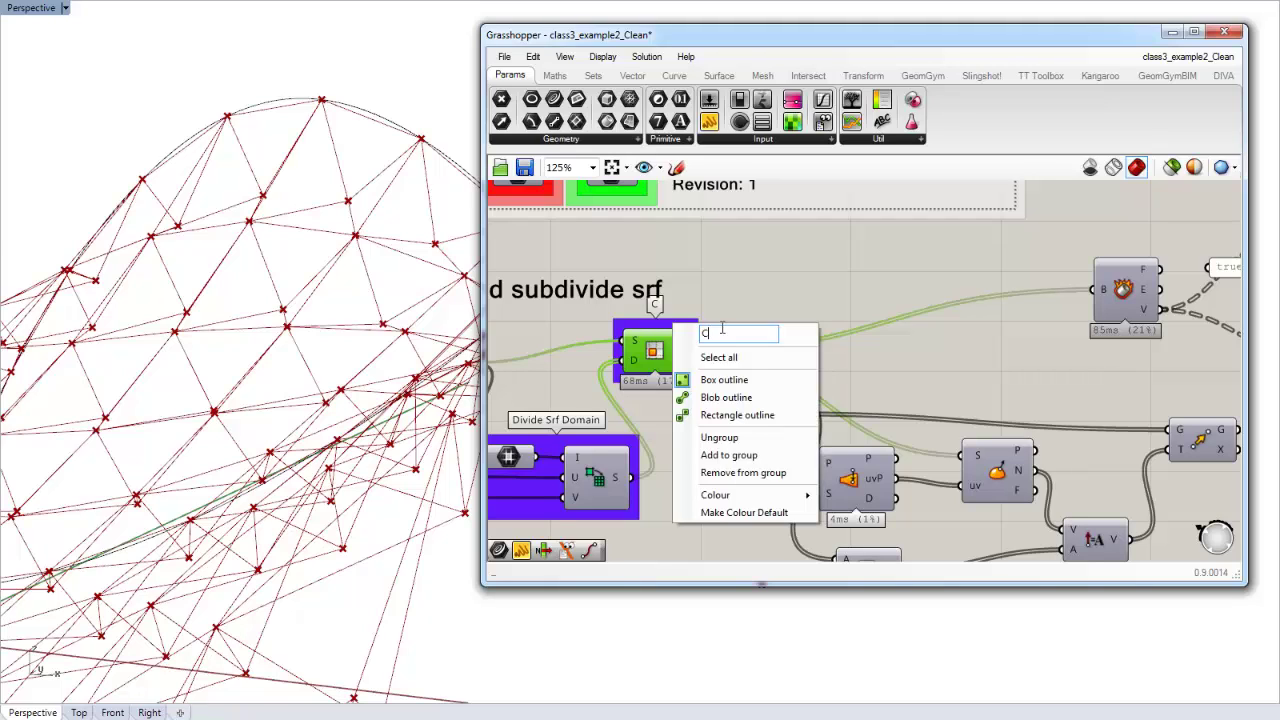
text(e)
key(BackSpace)
key(BackSpace)
text(Subdivisions)
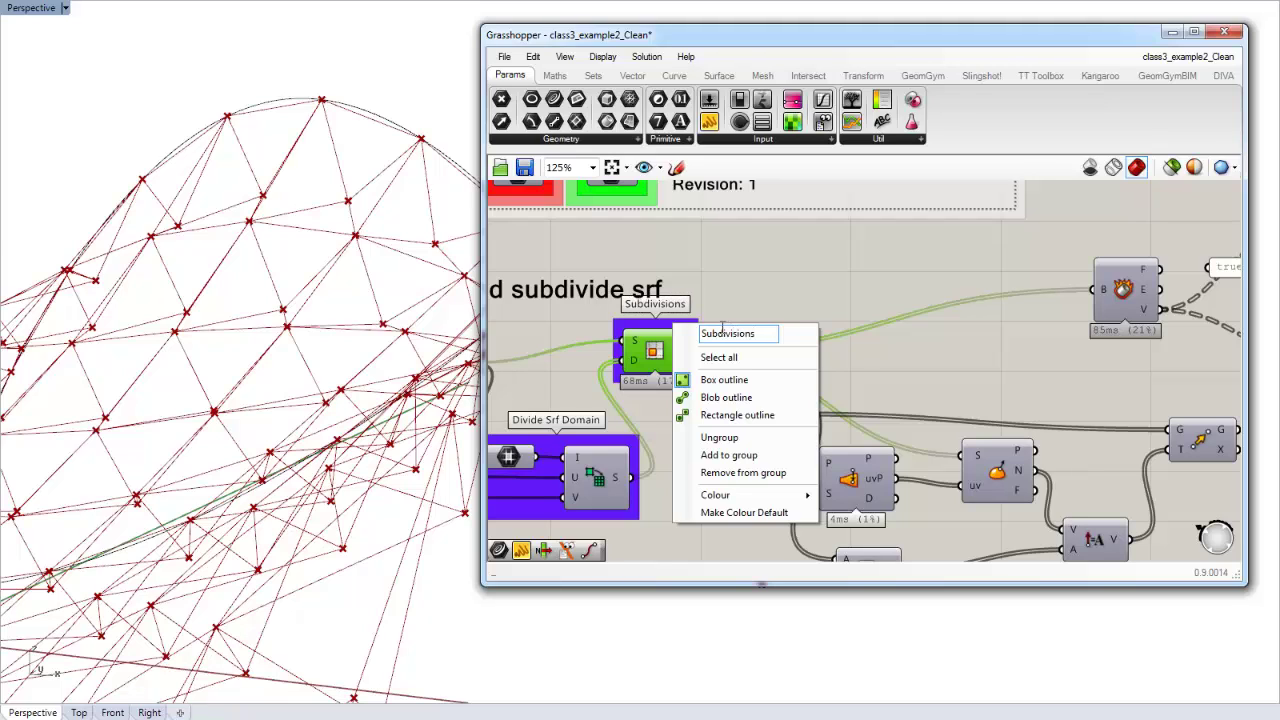
key(BackSpace)
text(Surfaces)
key(Return)
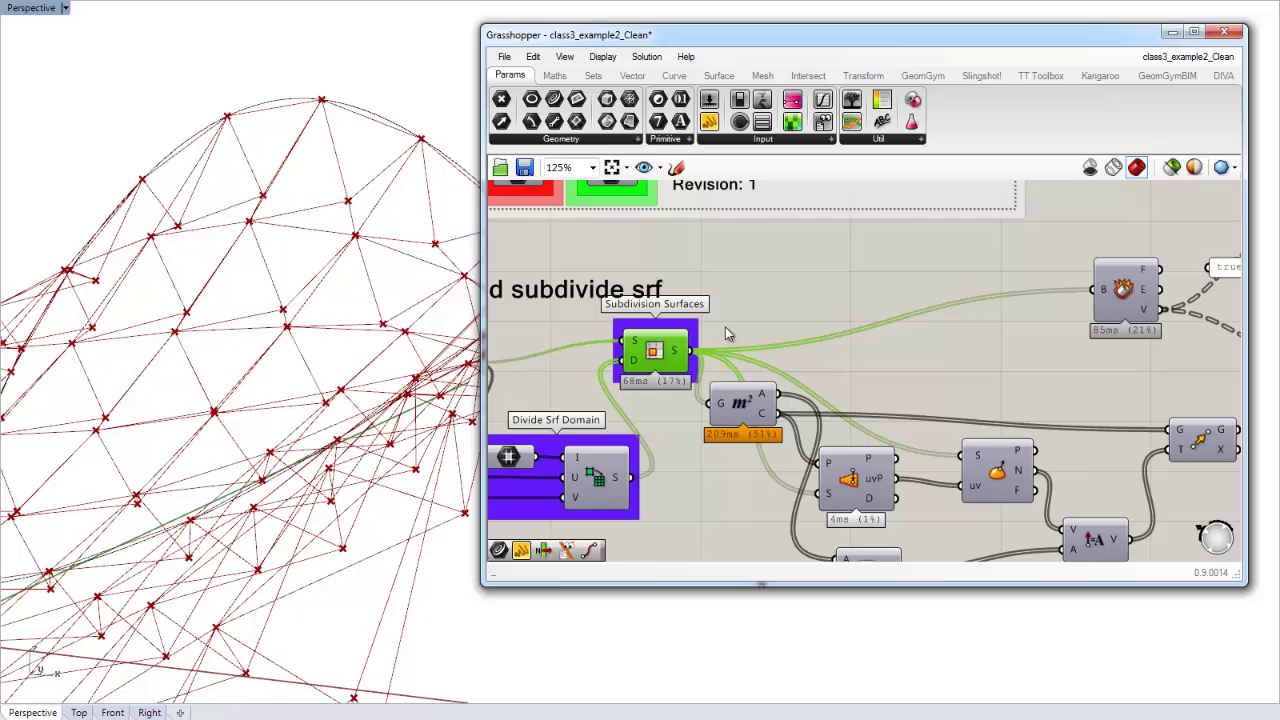
Step: Nudge the Area component and move the surface closest point component right to make room between them
click(727, 350)
click(649, 361)
drag(750, 400, 757, 404)
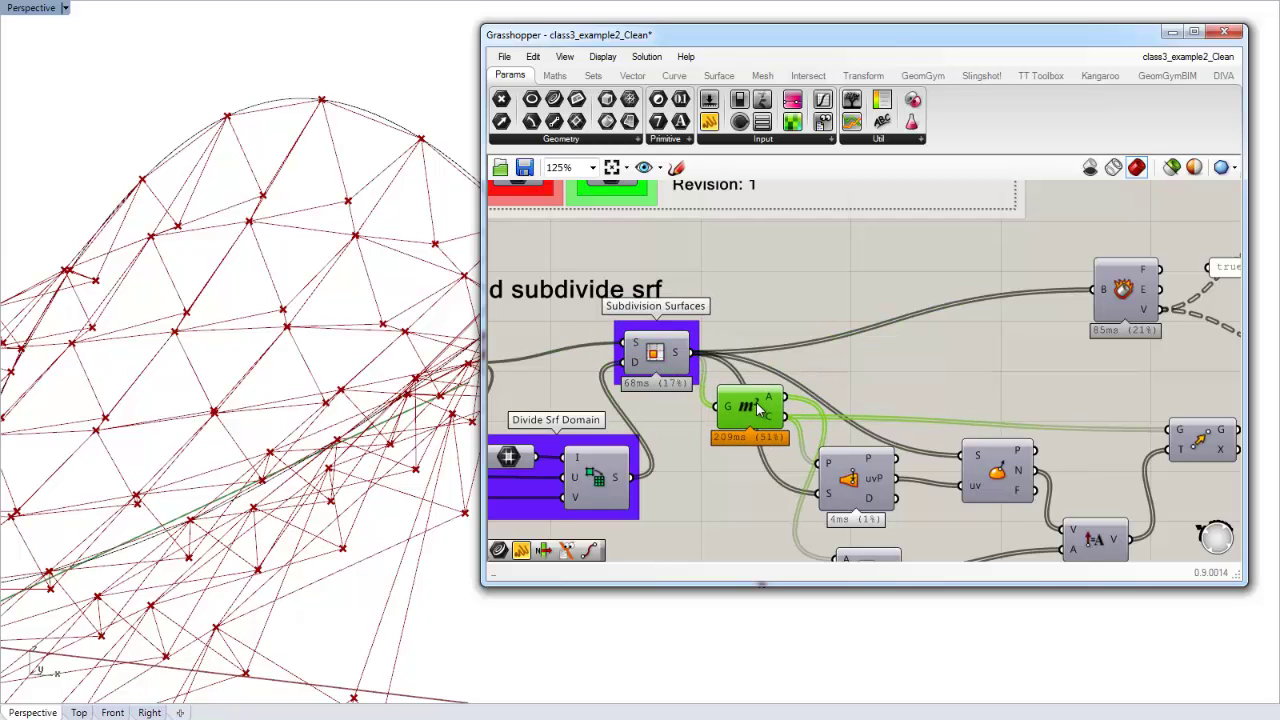
click(800, 355)
right_drag(811, 343, 824, 296)
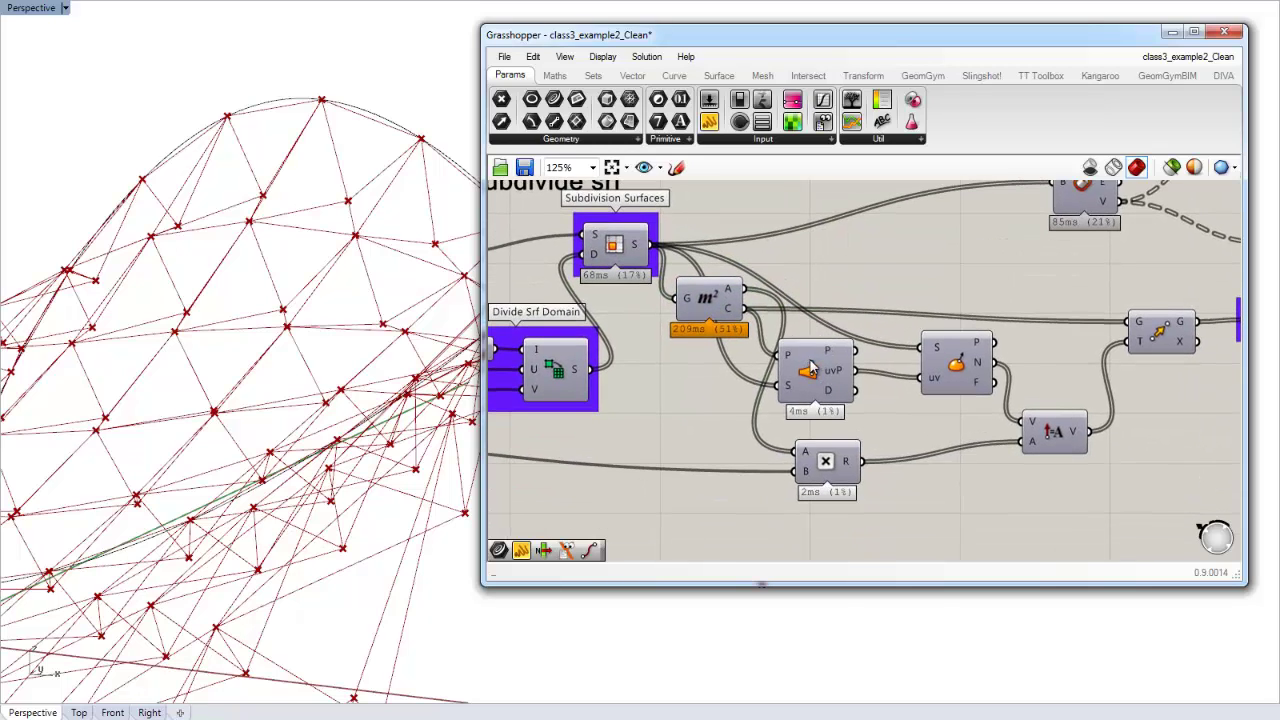
drag(811, 370, 839, 367)
Step: Shift the Area component down and right, put it in its own group and name it "Srf Centroid"
drag(703, 301, 720, 316)
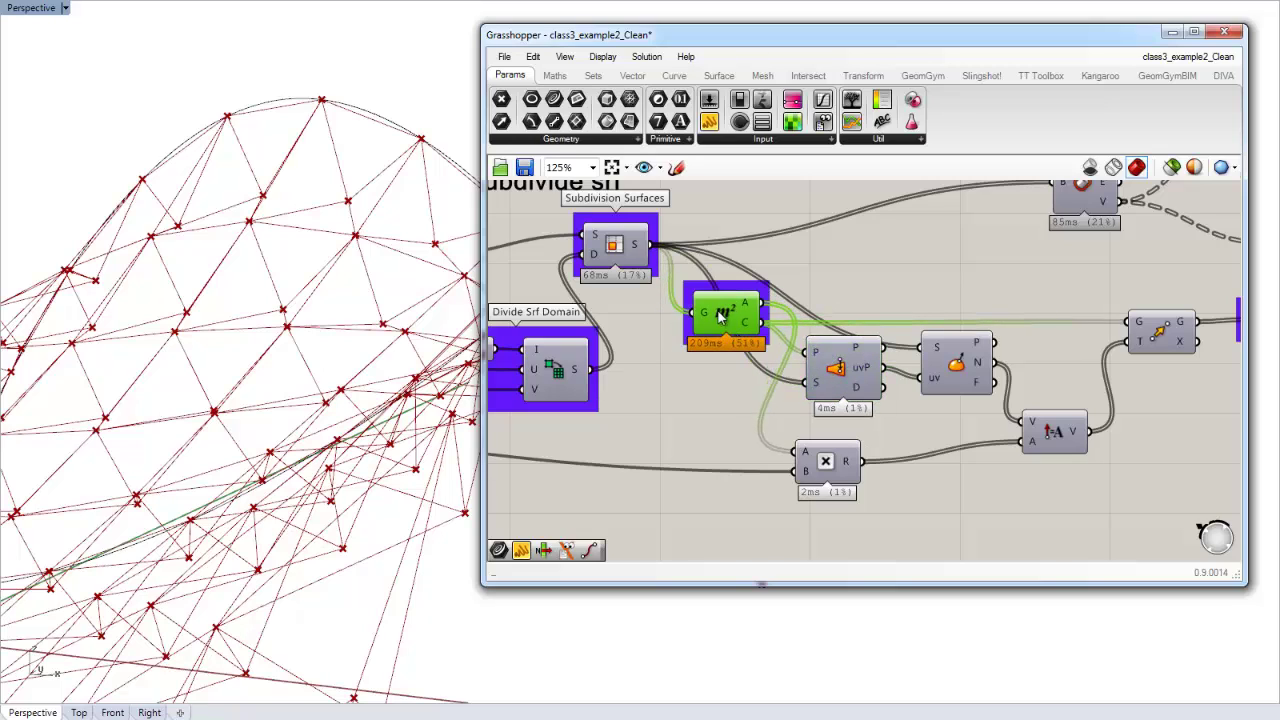
right_click(727, 291)
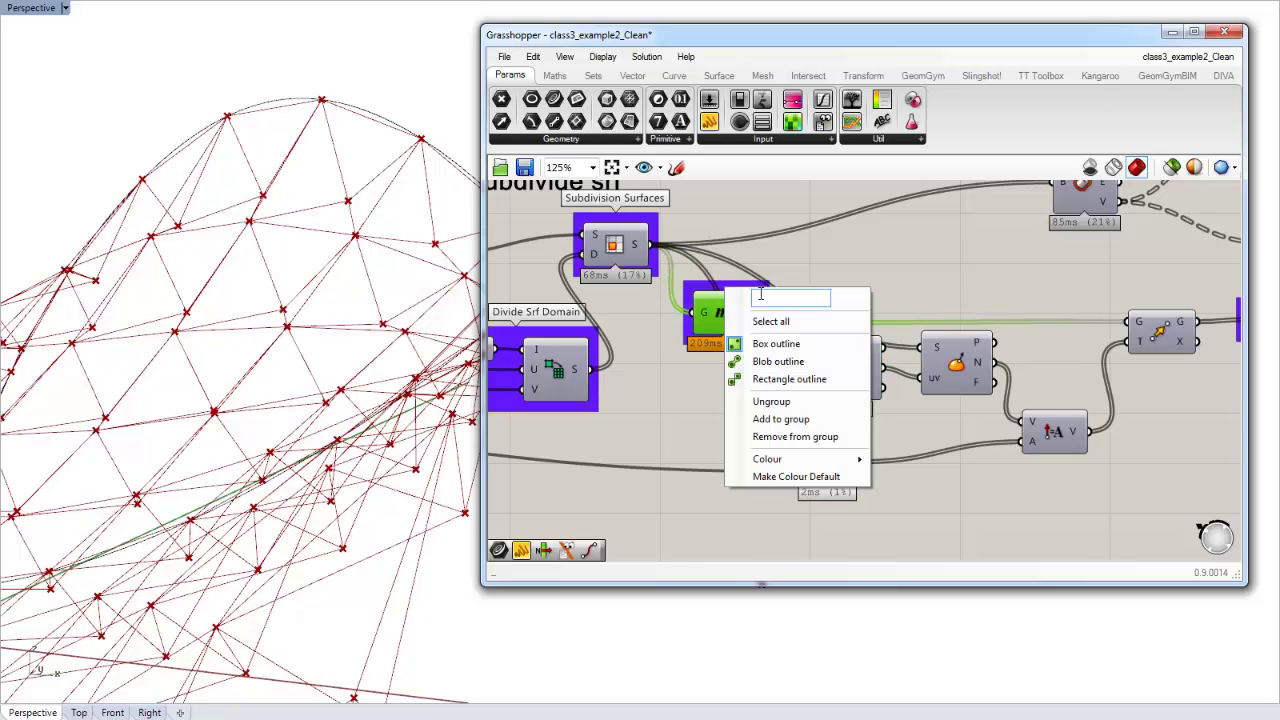
text(Srf Cet)
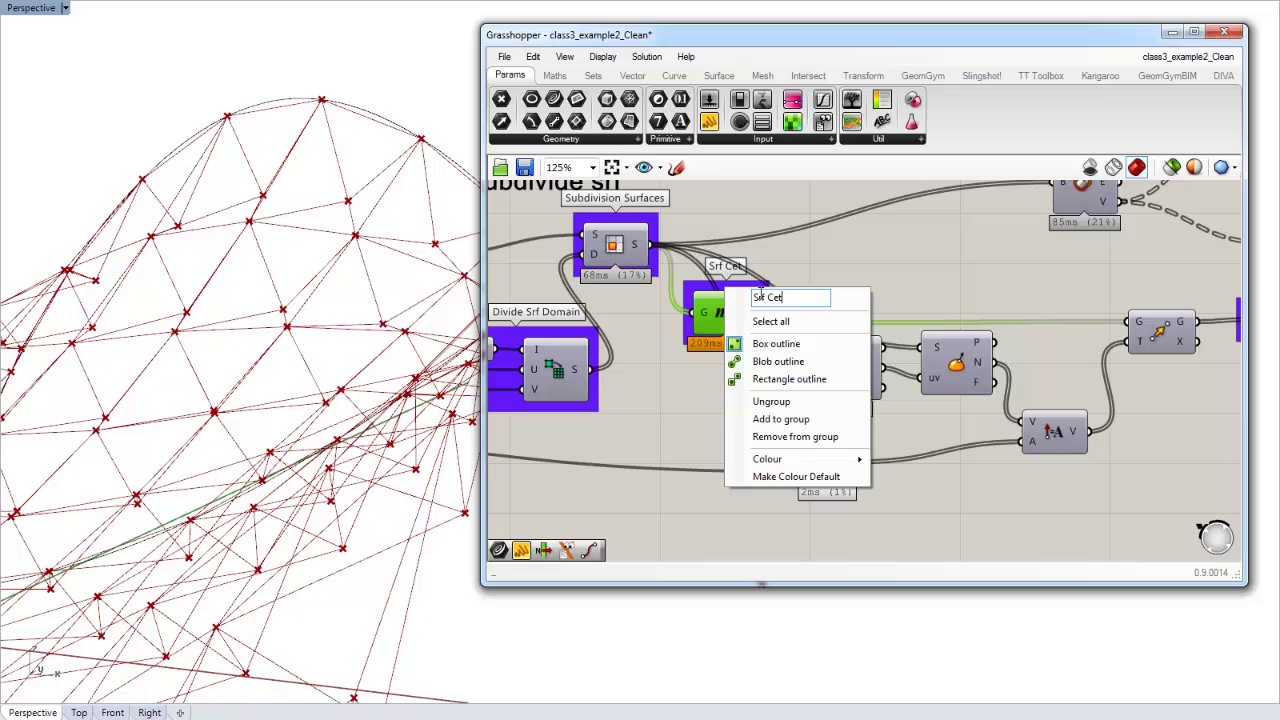
key(BackSpace)
text(ntroid)
key(Return)
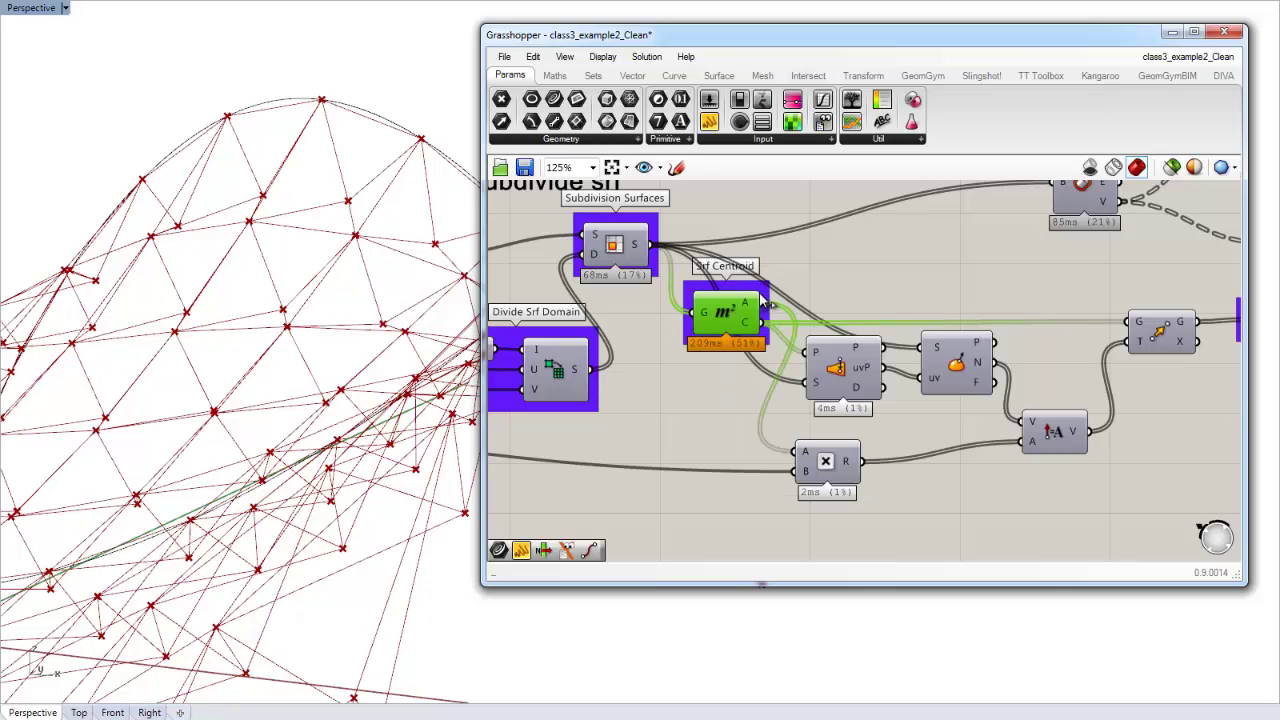
Step: Move the Srf Centroid component up beside Subdivision Surfaces and shift the surface closest point and evaluate surface components up and right
drag(742, 317, 767, 257)
click(847, 276)
right_drag(818, 285, 714, 324)
scroll(714, 324, down, 1)
scroll(714, 324, down, 1)
drag(655, 334, 866, 434)
drag(830, 370, 856, 350)
click(860, 395)
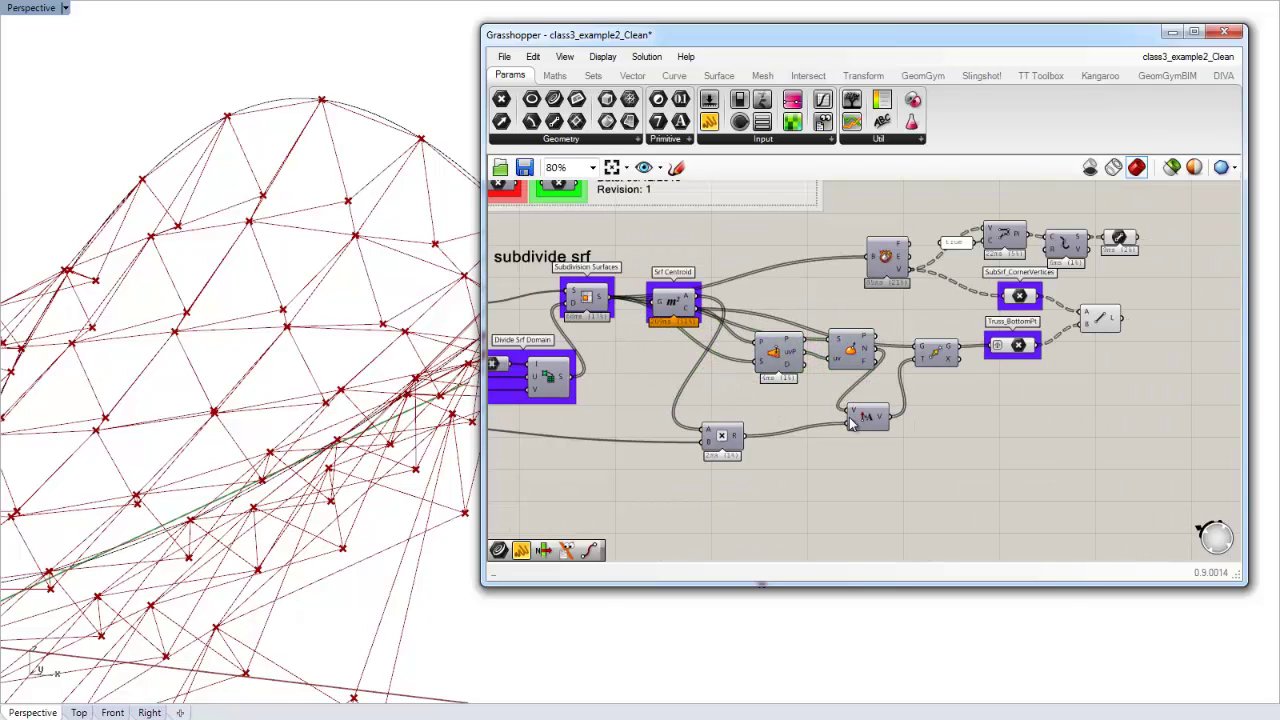
Step: Move the Amplitude and Move components right and bring the Multiplication component level with Amplitude, below the surface closest point component
drag(854, 420, 899, 414)
drag(935, 355, 947, 351)
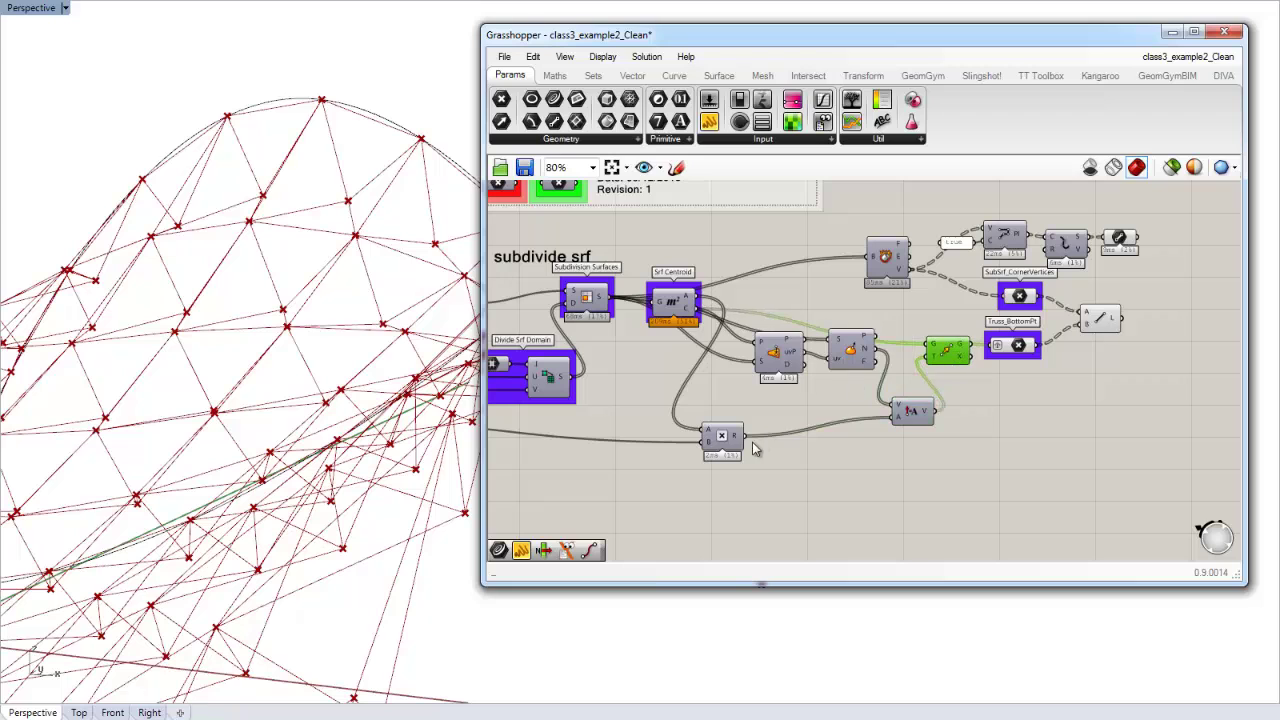
drag(728, 437, 783, 425)
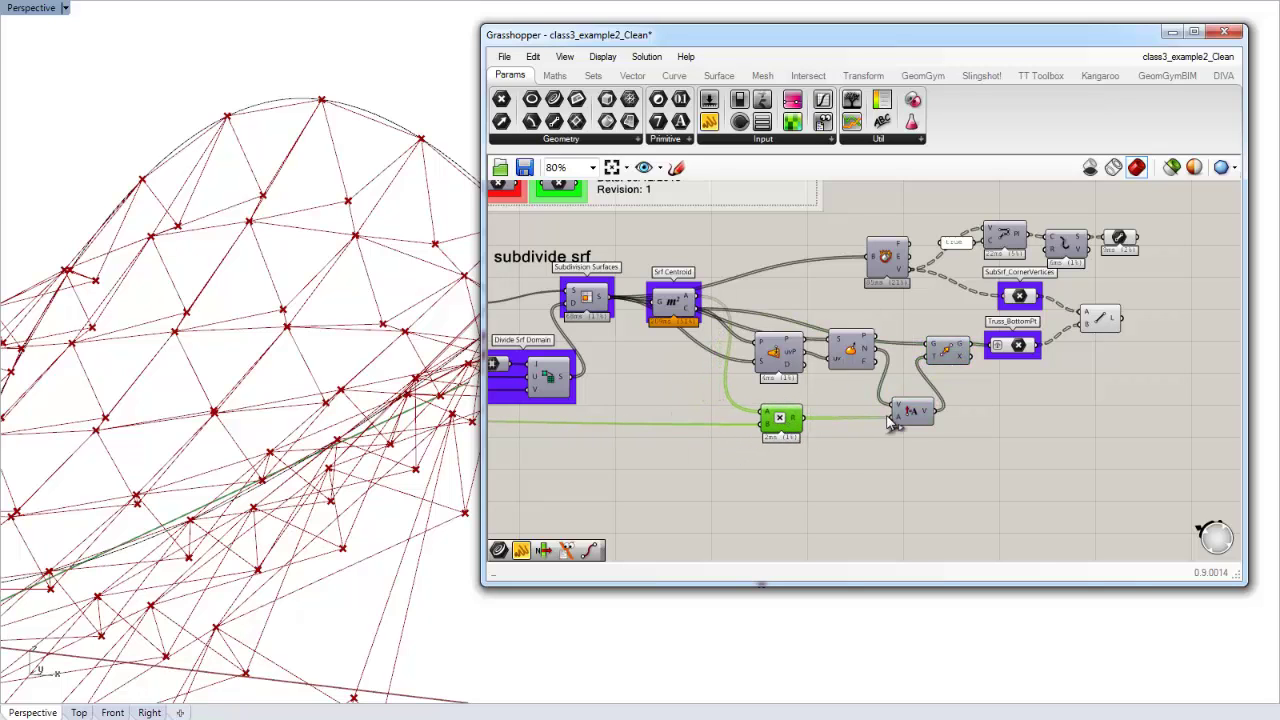
Step: Nudge the surface closest point component down and the evaluate surface component slightly up to line up their connection
scroll(919, 431, down, 2)
scroll(677, 450, up, 2)
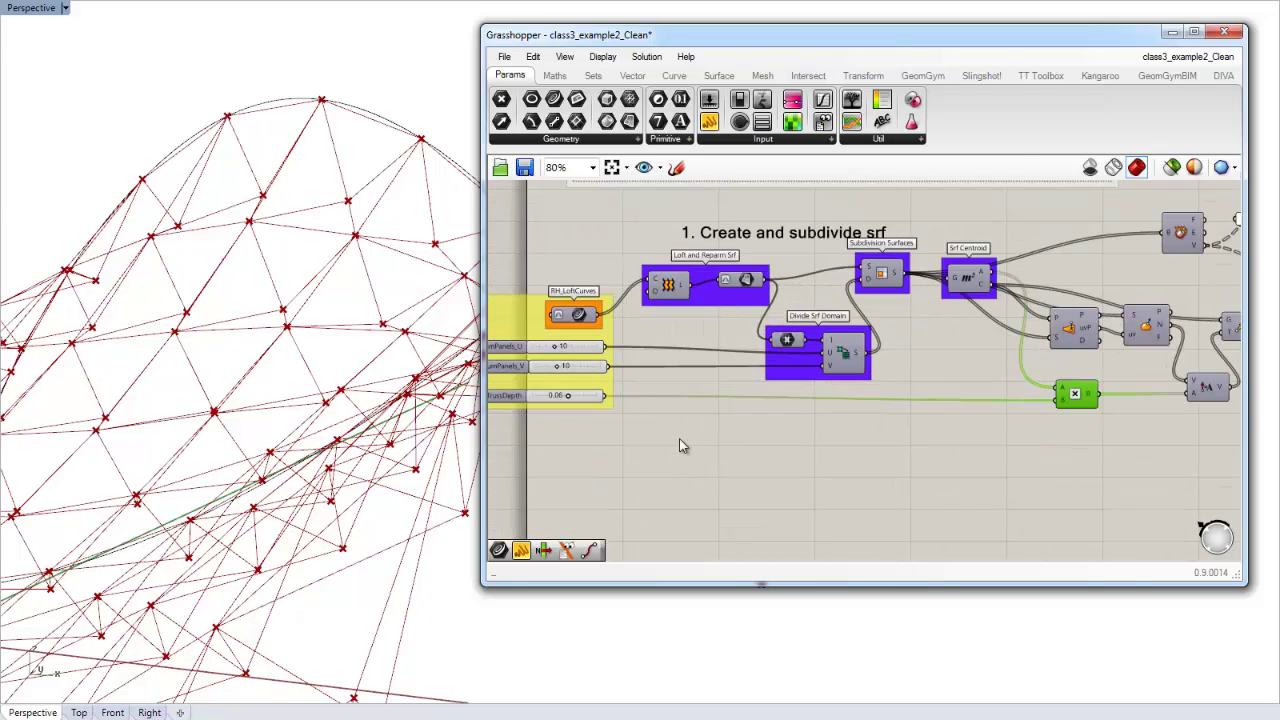
right_drag(1049, 380, 885, 430)
scroll(893, 413, up, 3)
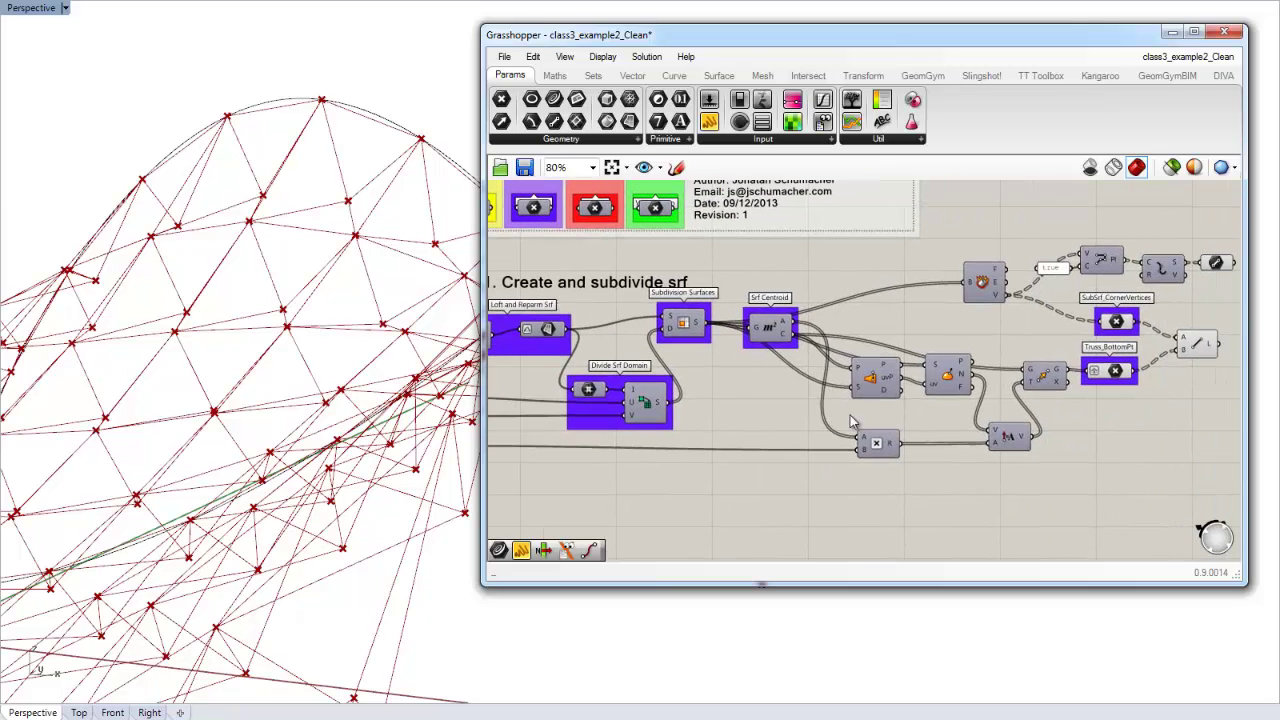
click(881, 395)
drag(881, 391, 885, 405)
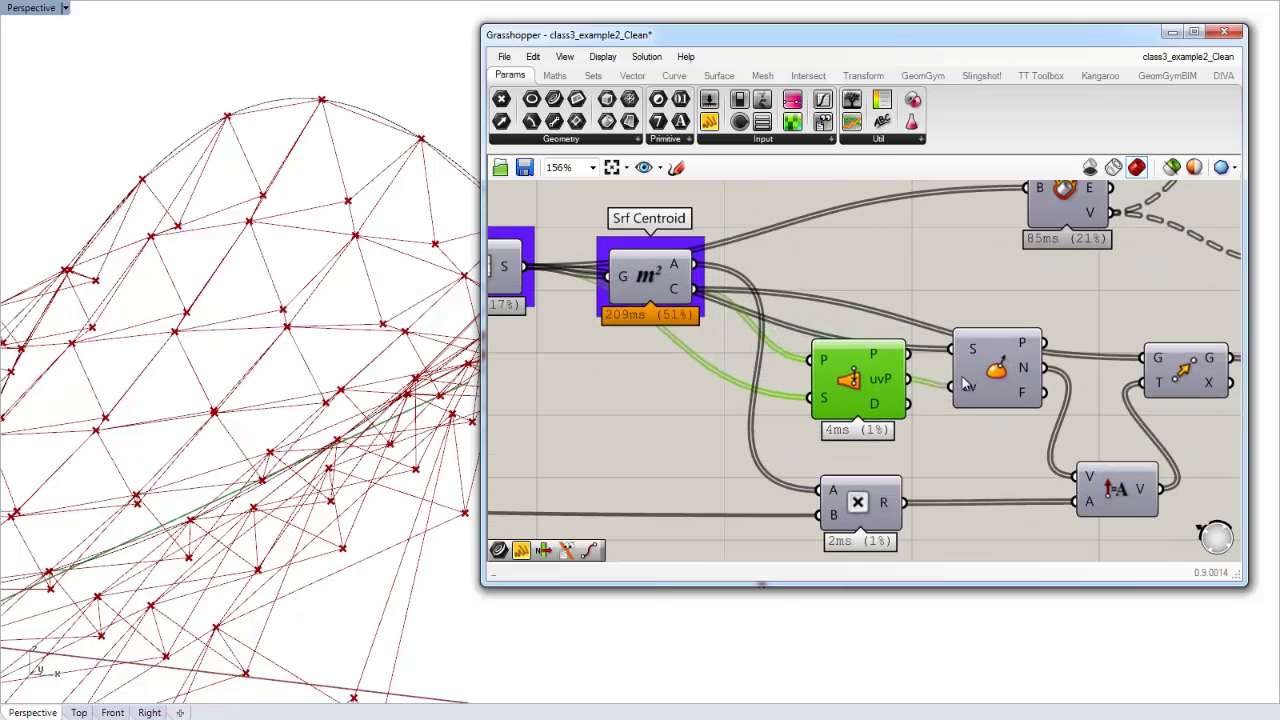
drag(991, 369, 988, 362)
click(930, 307)
Step: Group the surface closest point and evaluate surface components together and name the group "Srf Normal"
right_drag(929, 307, 800, 316)
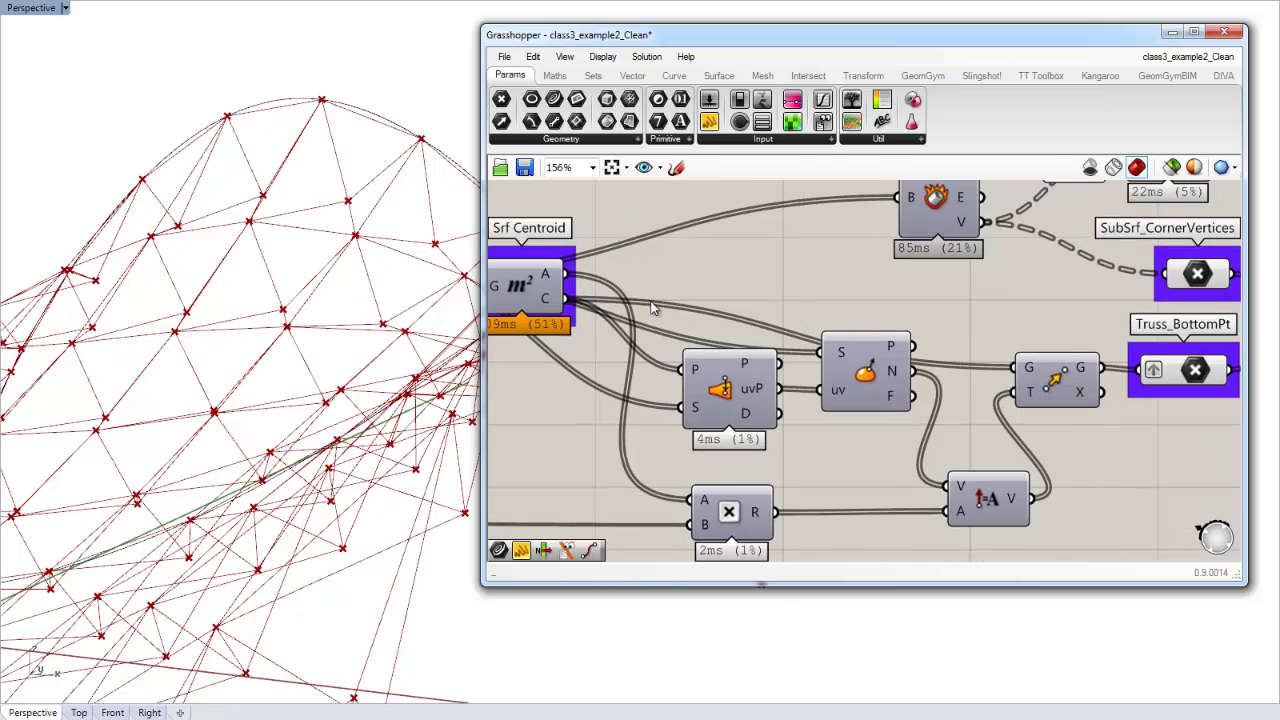
drag(644, 288, 972, 478)
key(ctrl+g)
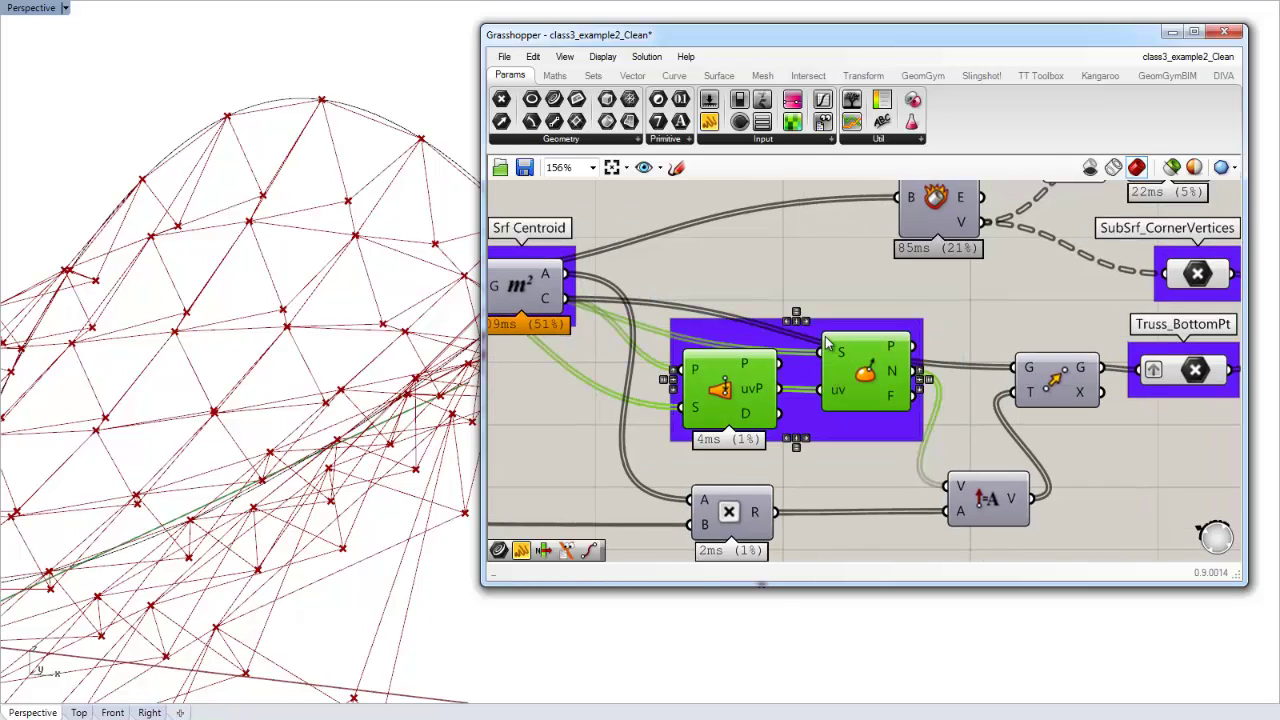
right_click(828, 327)
text(Srf Notrma)
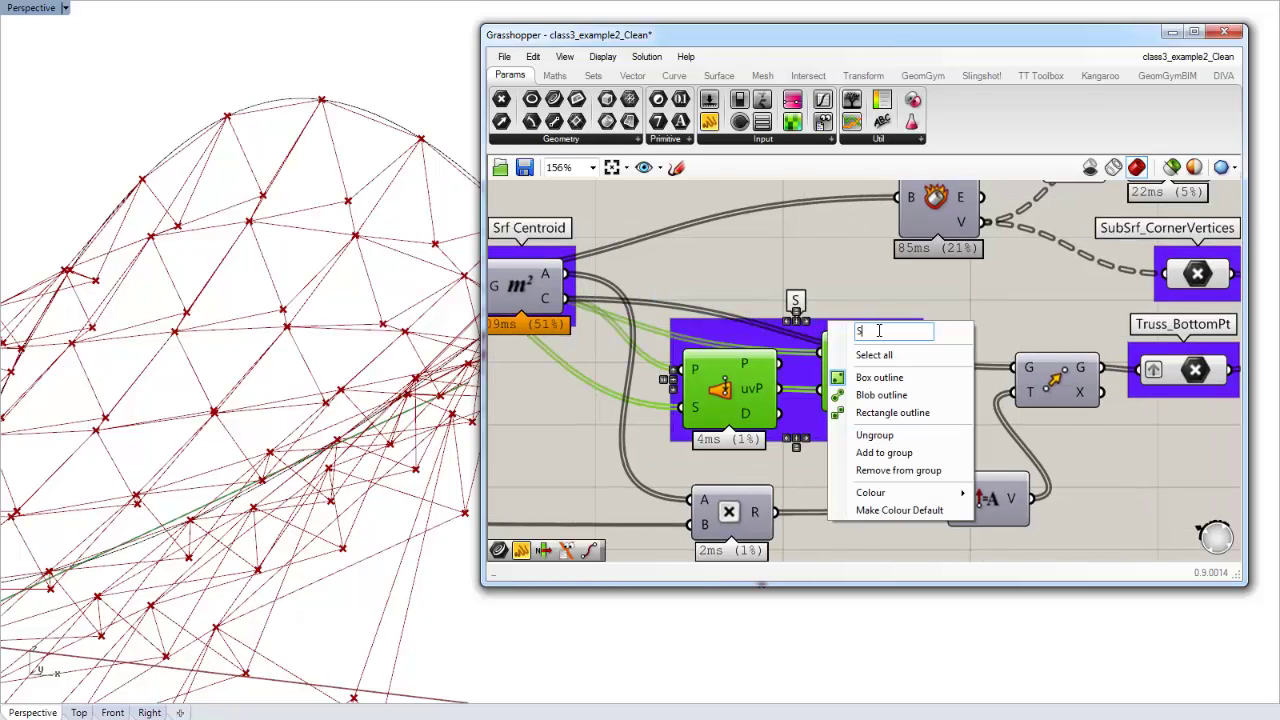
key(BackSpace)
key(BackSpace)
key(BackSpace)
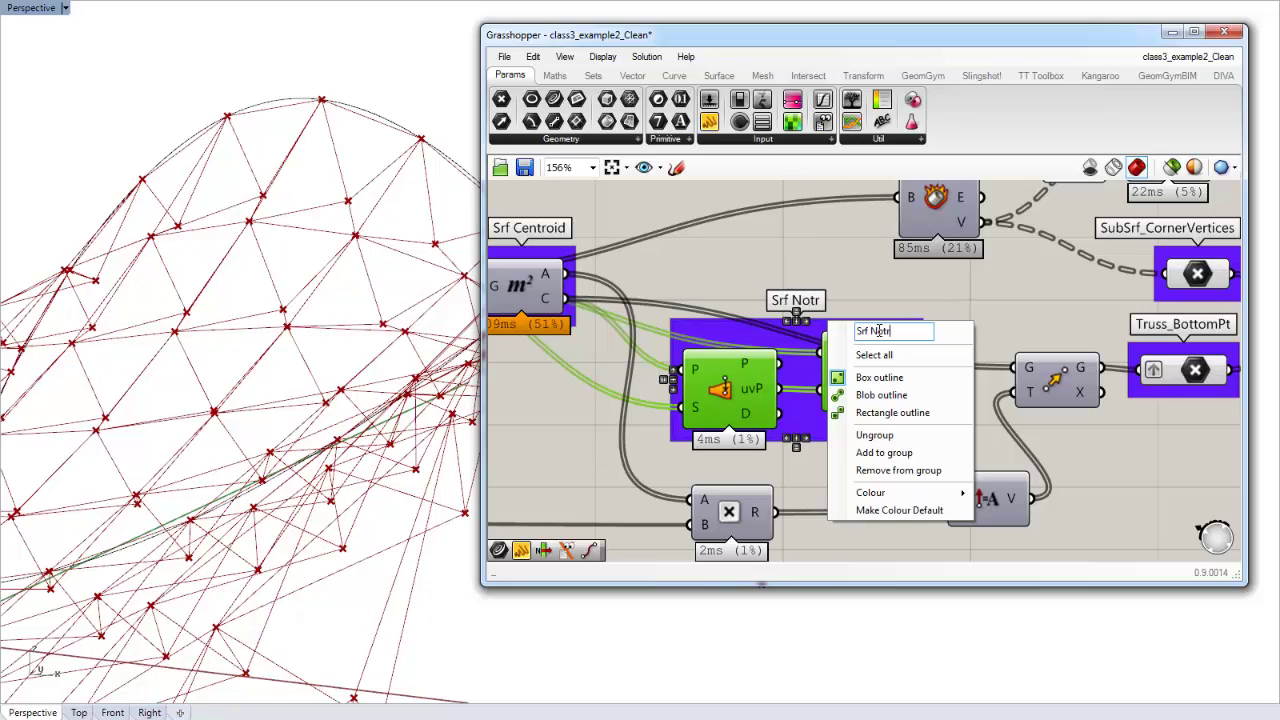
text(mal)
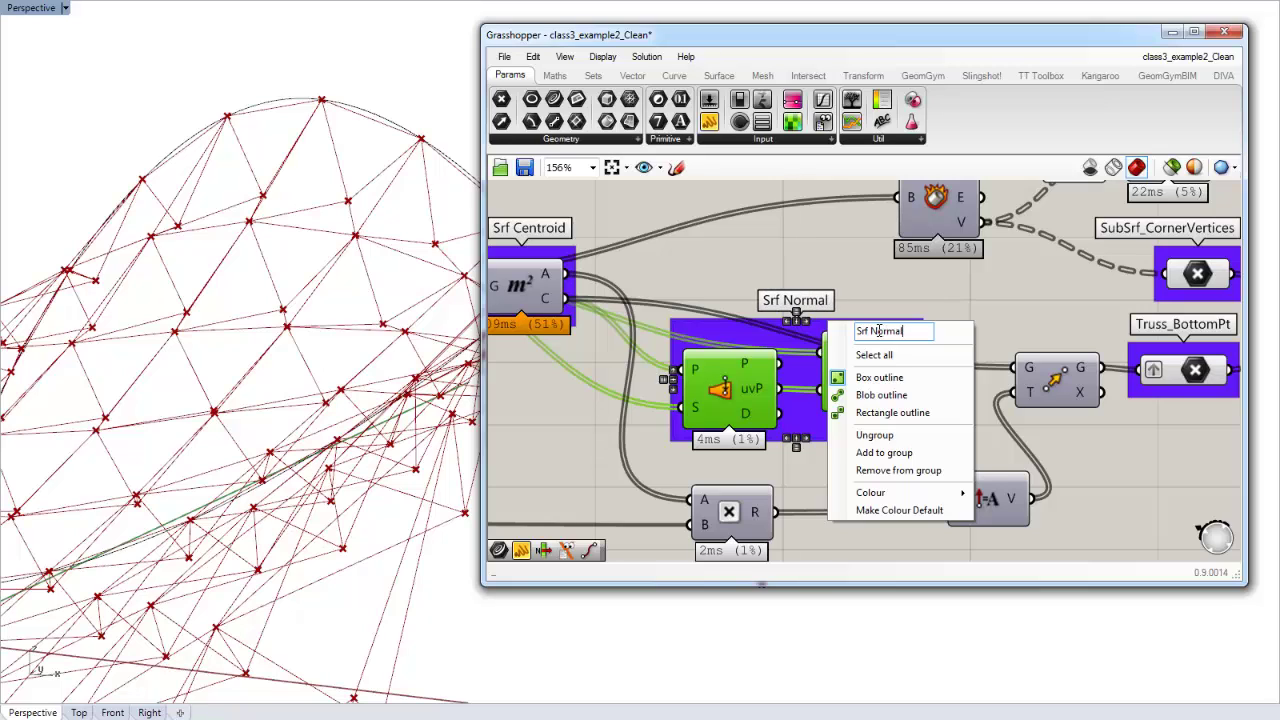
key(Return)
click(892, 308)
Step: Shift the Truss_BottomPt parameter and the Move component right and nudge the Amplitude component up
scroll(892, 308, down, 1)
right_drag(900, 308, 822, 312)
right_drag(900, 421, 775, 421)
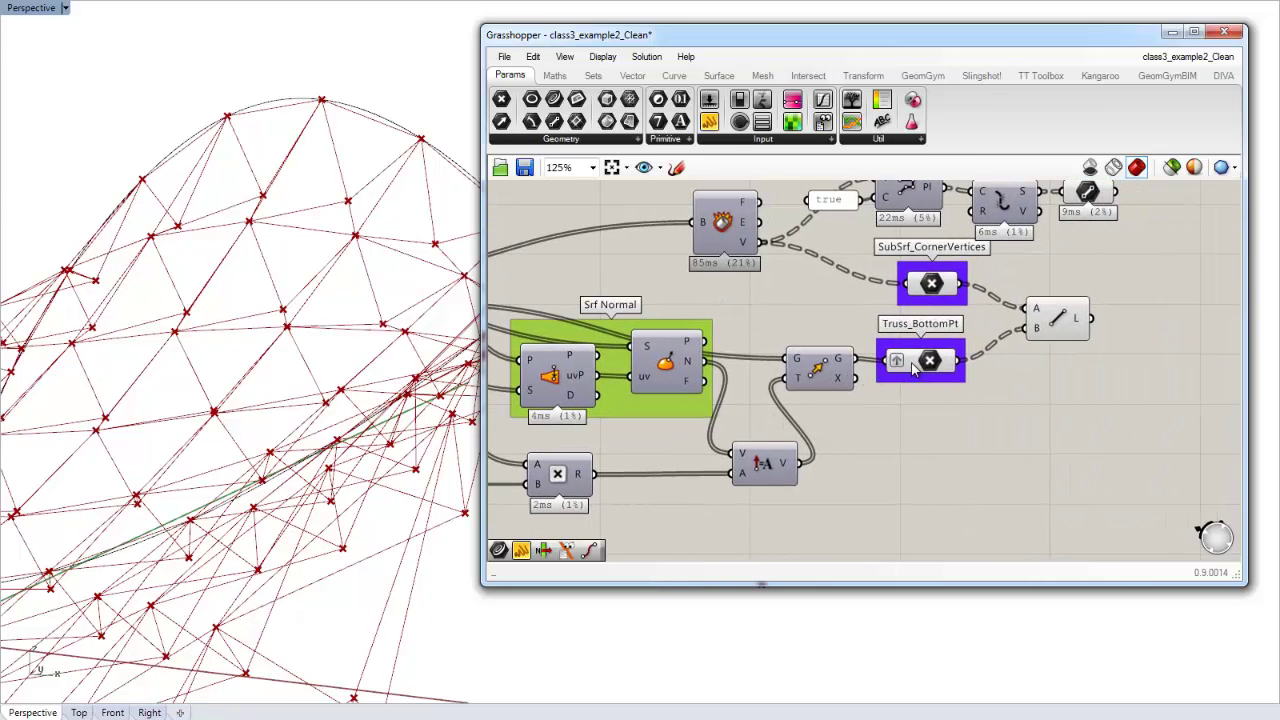
drag(926, 363, 948, 369)
drag(840, 381, 860, 378)
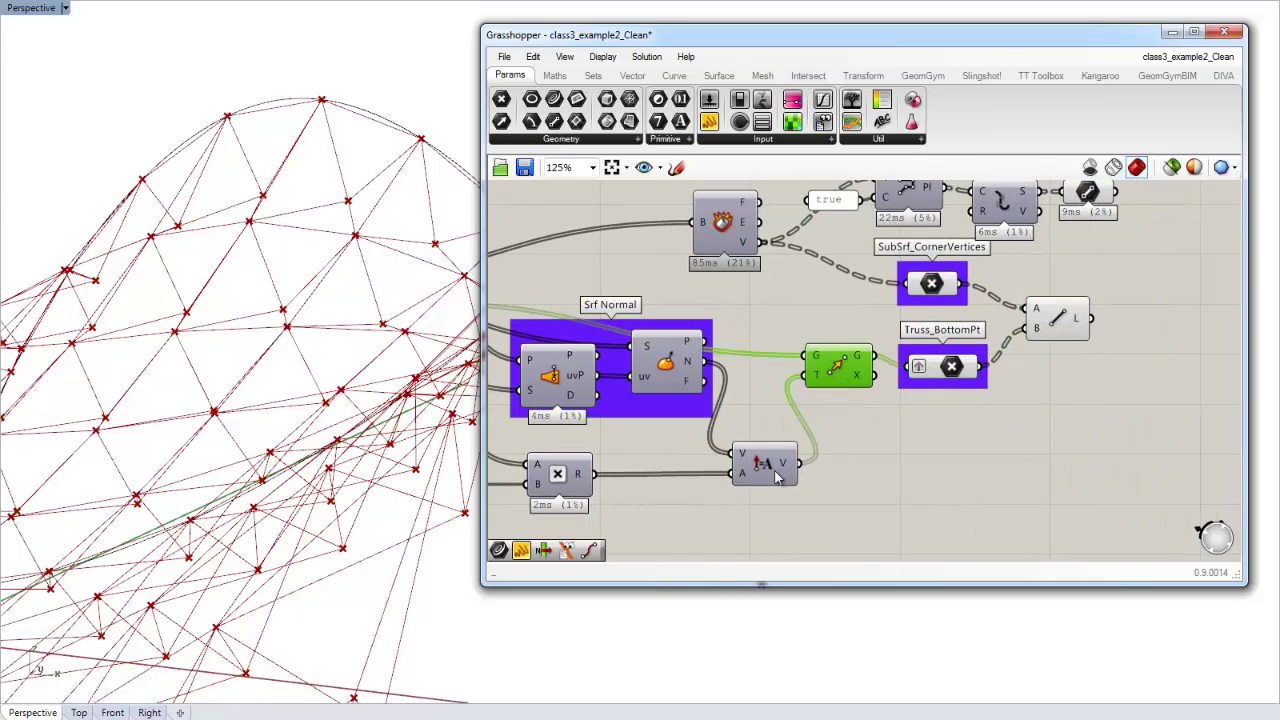
drag(775, 471, 777, 461)
drag(844, 375, 861, 383)
right_drag(784, 325, 733, 345)
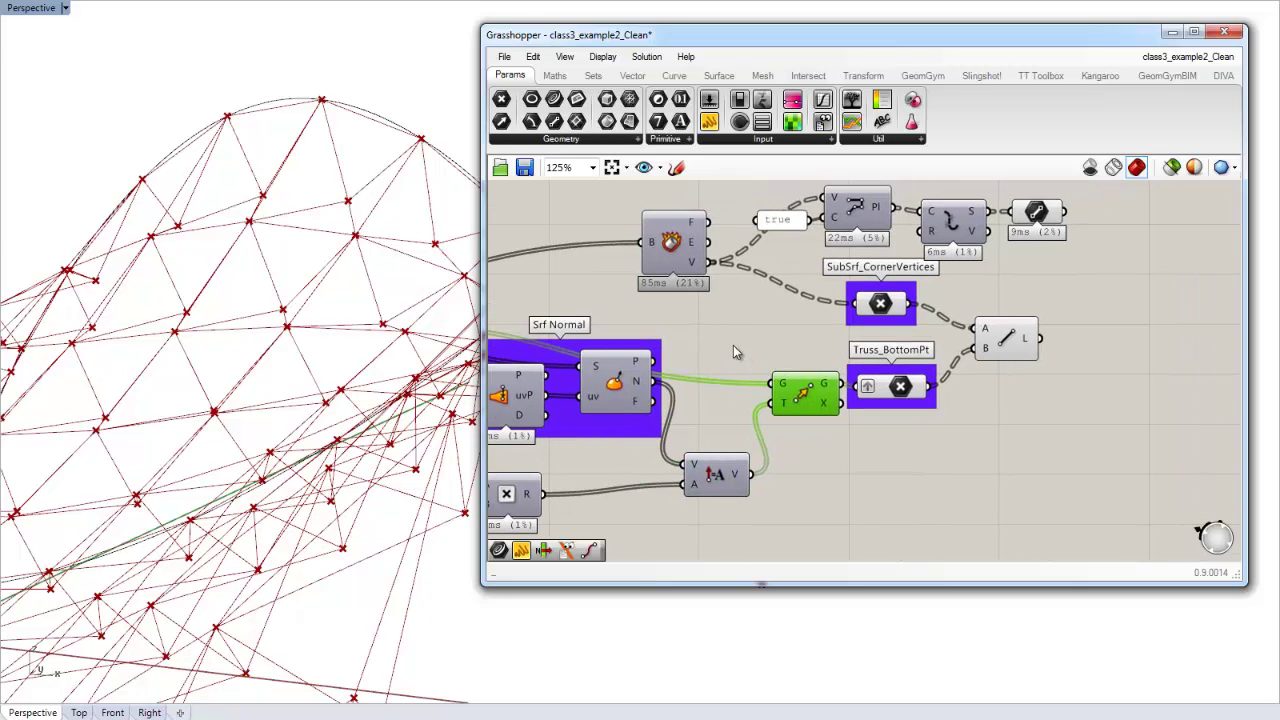
Step: Shift the Move component and all components downstream of it, including the polyline branch and both point groups, further right together
scroll(753, 366, down, 1)
right_drag(739, 291, 739, 297)
drag(1062, 470, 728, 208)
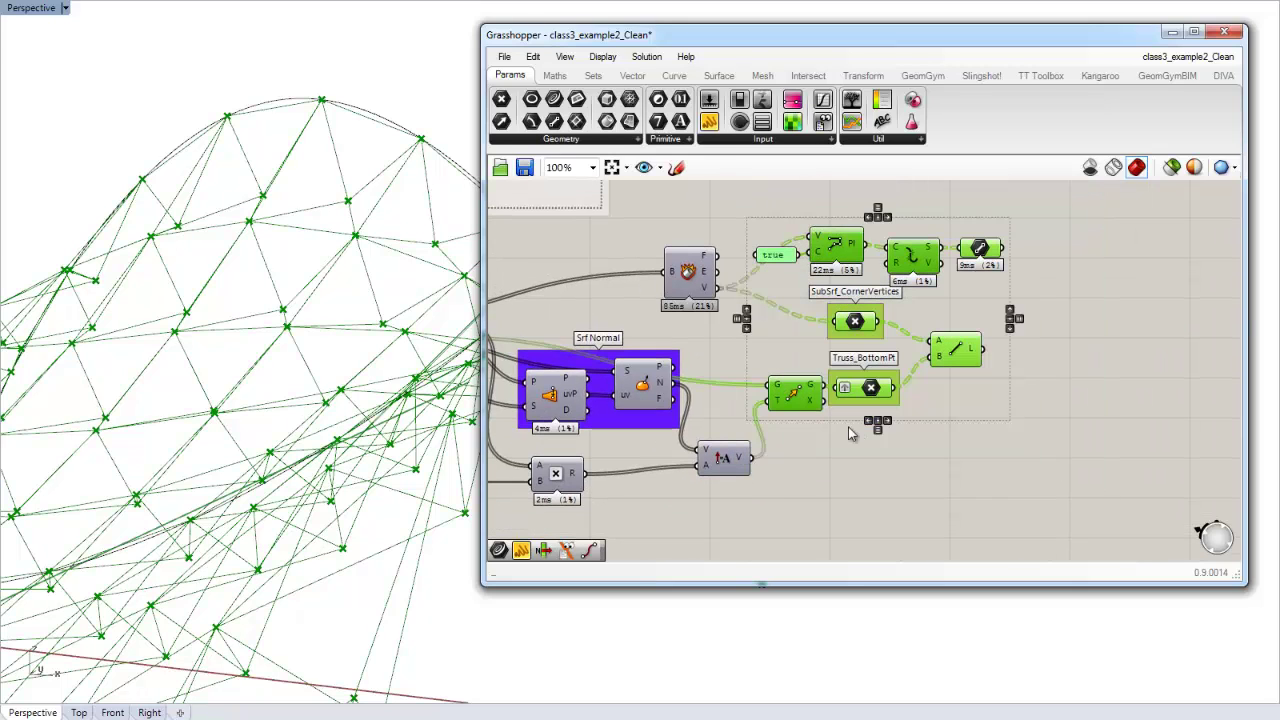
drag(800, 398, 853, 401)
Step: Move Amplitude up beside Srf Normal, bring Multiplication right beneath that group, and pull the Move component back left toward Amplitude
drag(735, 462, 771, 422)
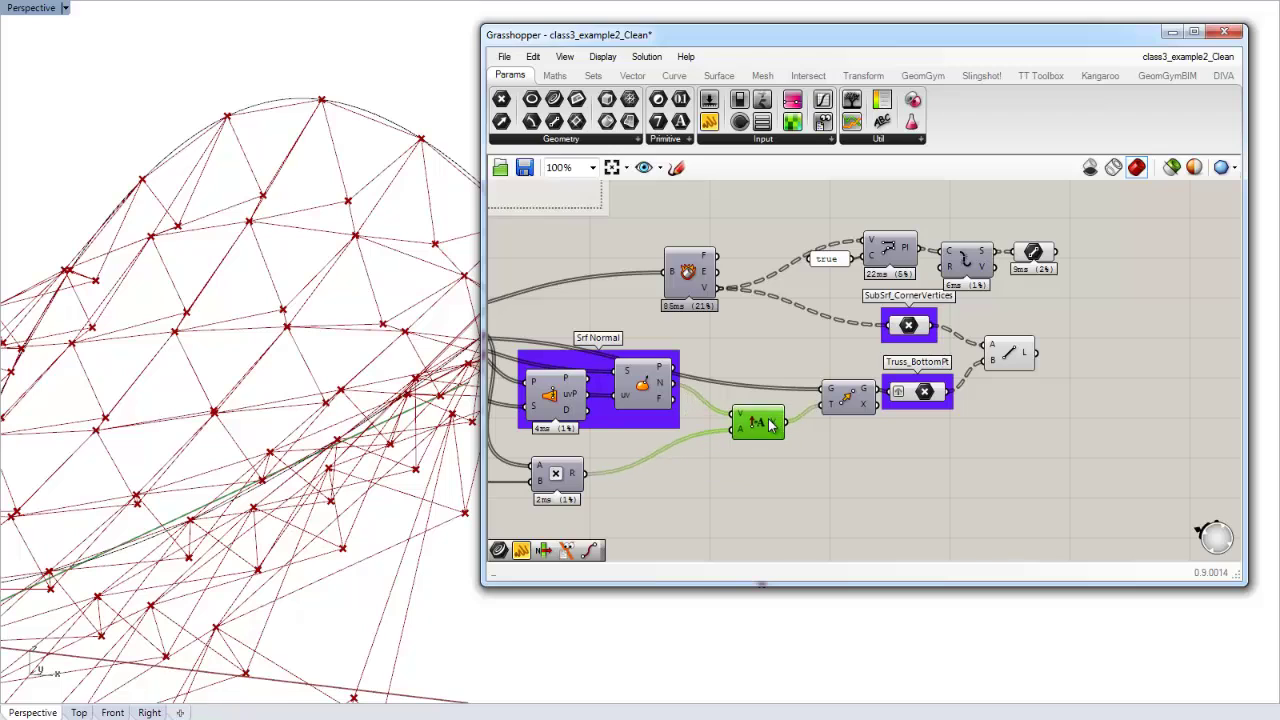
drag(580, 483, 673, 466)
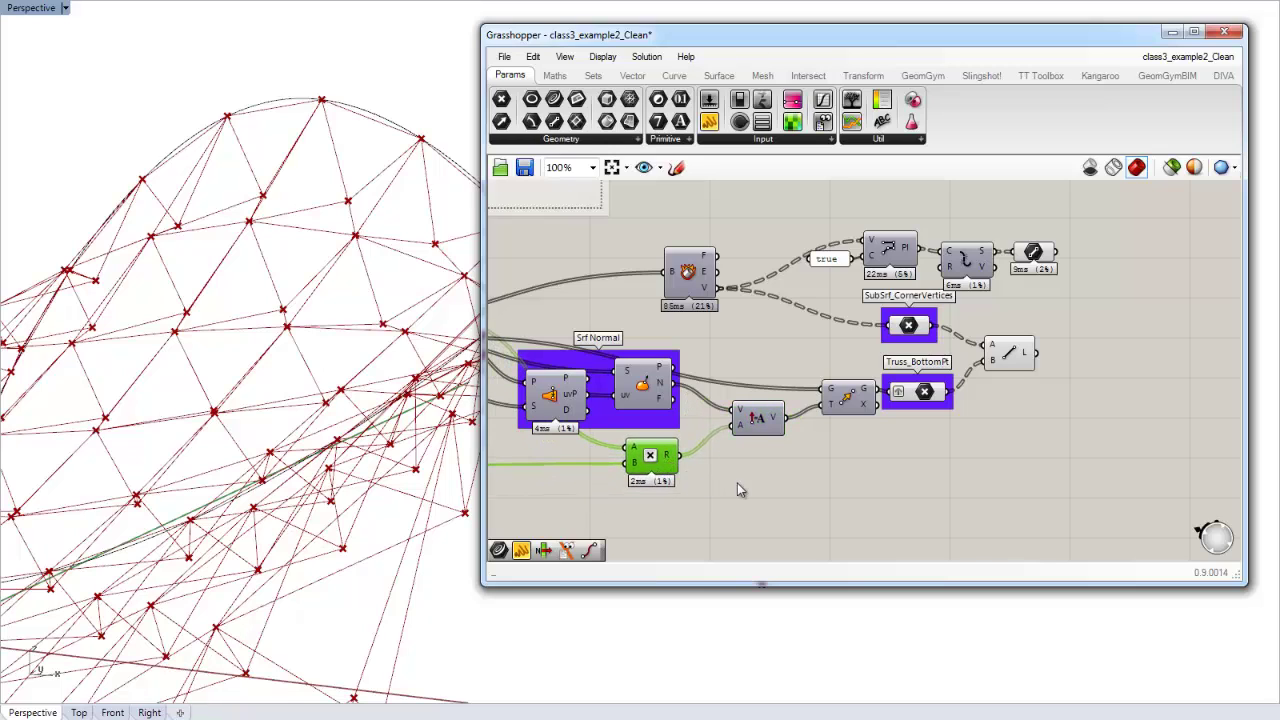
click(737, 489)
drag(851, 397, 808, 400)
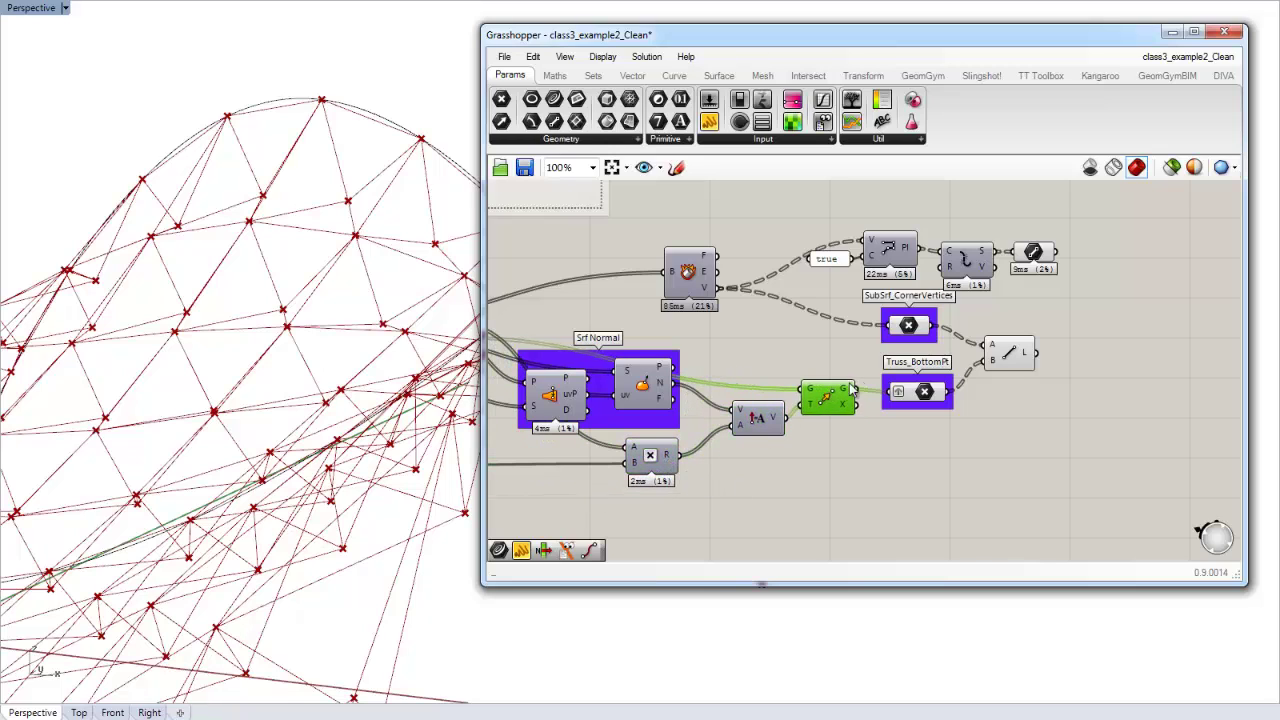
click(865, 372)
Step: Group the Amplitude and Move components together and name the group "truss Bottom Pts"
scroll(930, 396, up, 3)
click(926, 396)
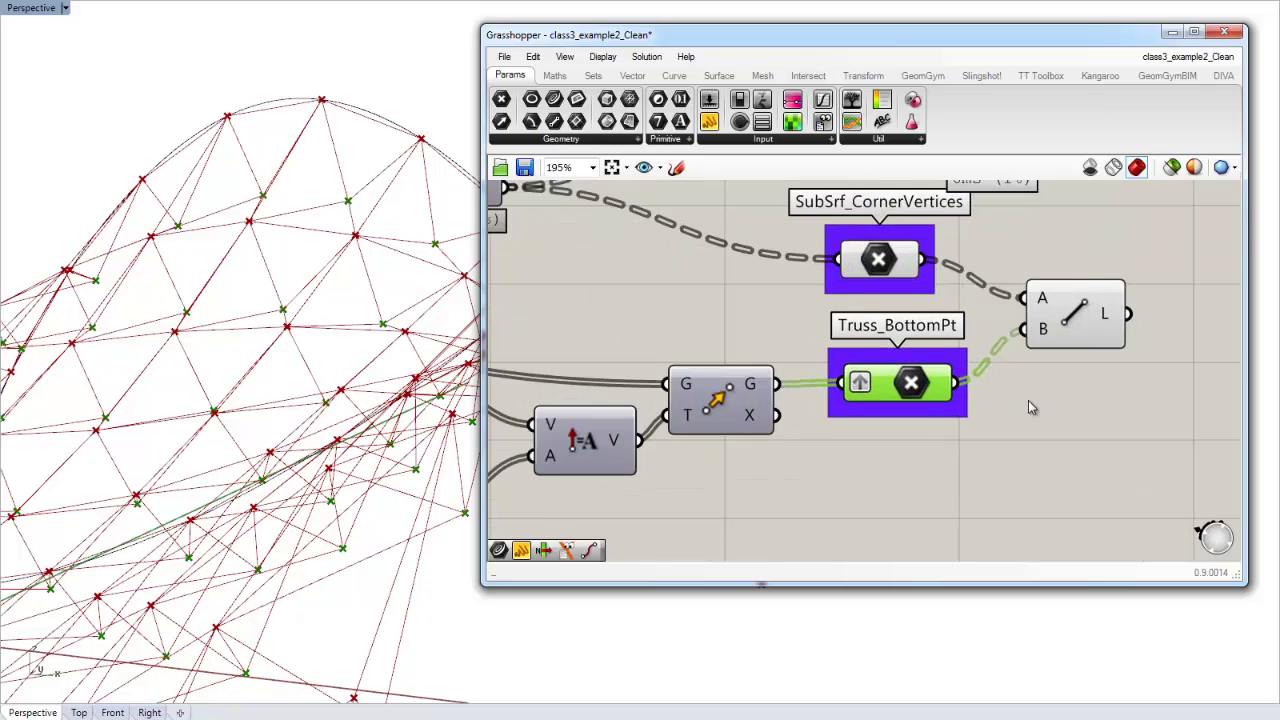
click(924, 422)
drag(529, 314, 847, 484)
key(ctrl+g)
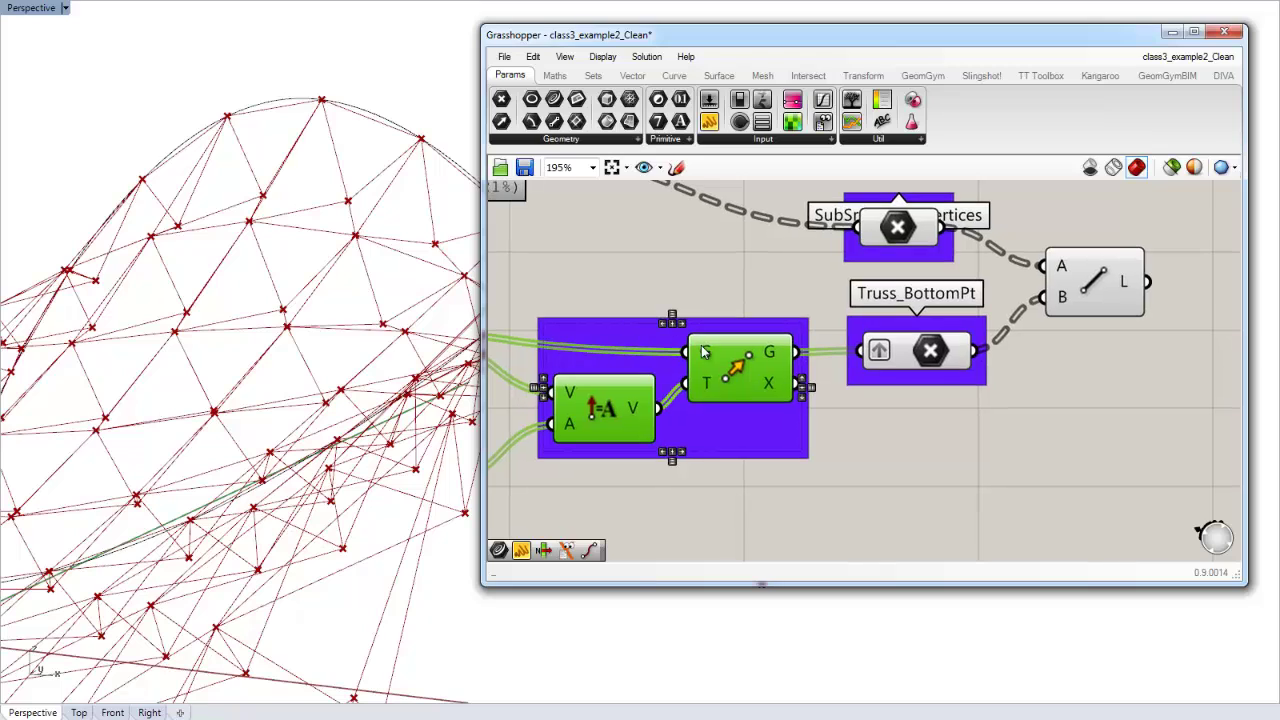
right_click(650, 338)
text(tr)
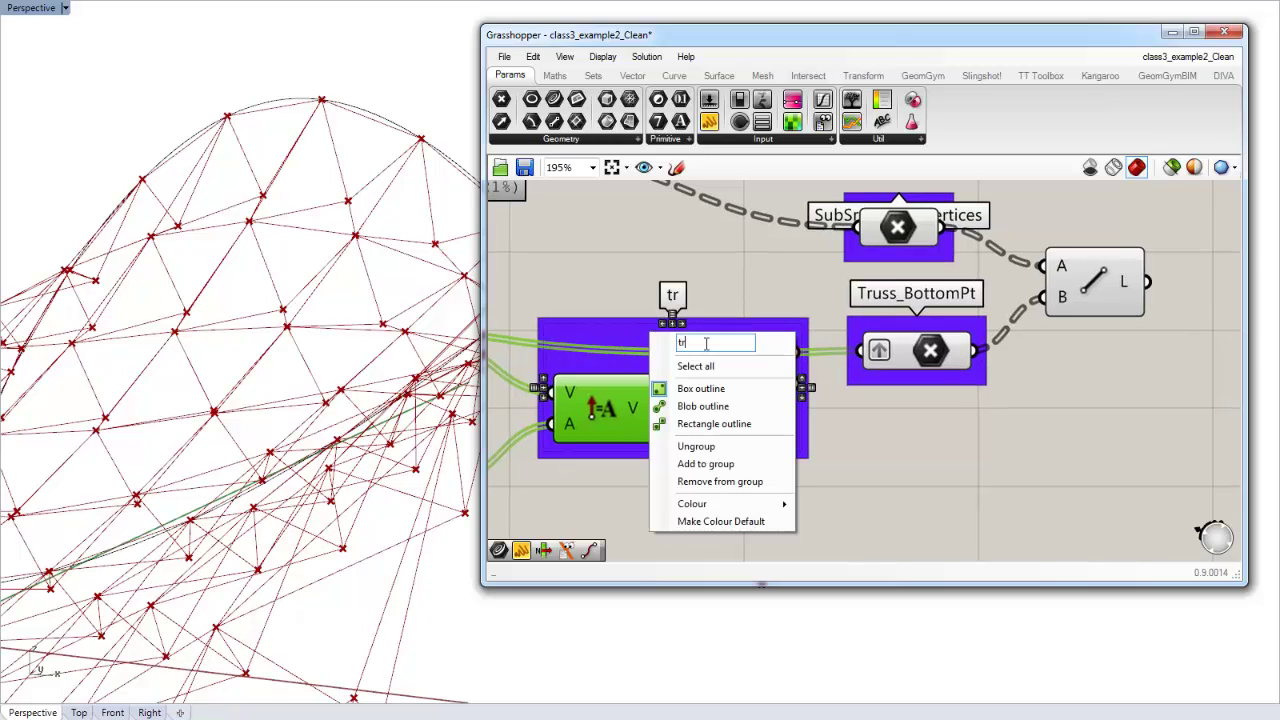
text(uss Bottom Pts)
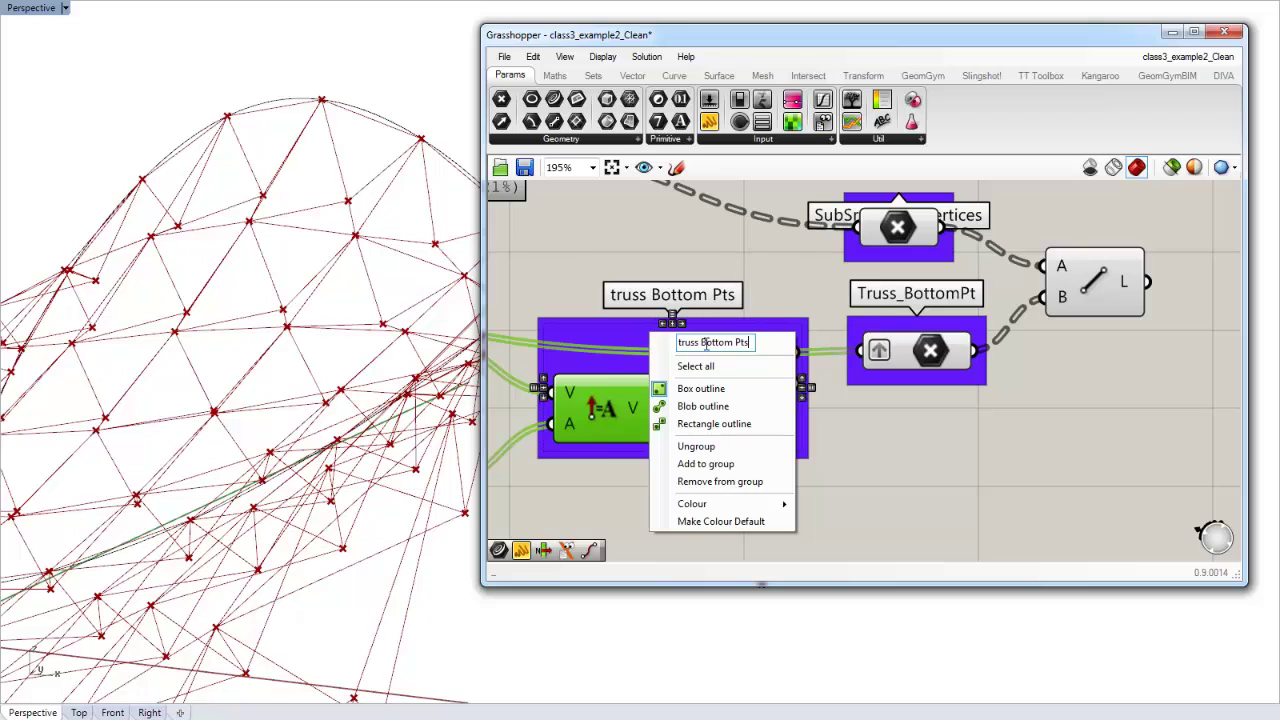
key(Return)
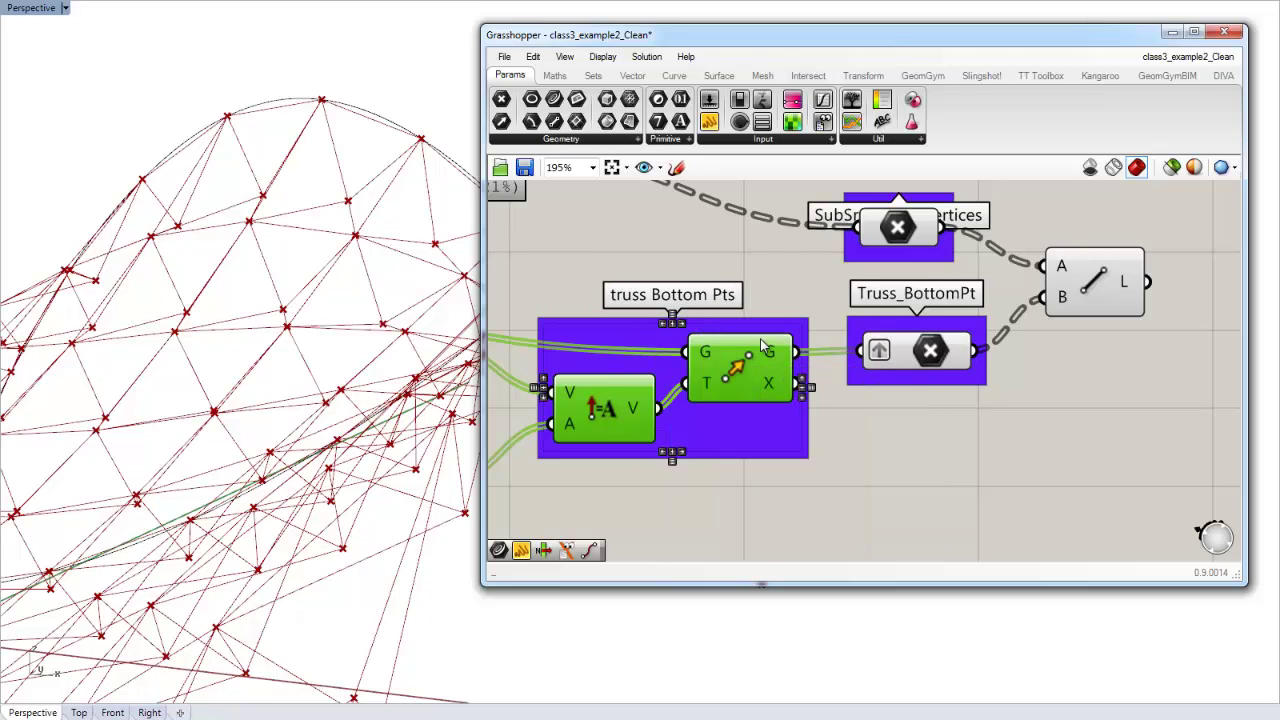
click(826, 320)
Step: Nudge the Truss_BottomPt parameter down to straighten its wire and move the Line component right
right_drag(826, 320, 617, 330)
click(721, 372)
drag(719, 370, 724, 378)
click(845, 371)
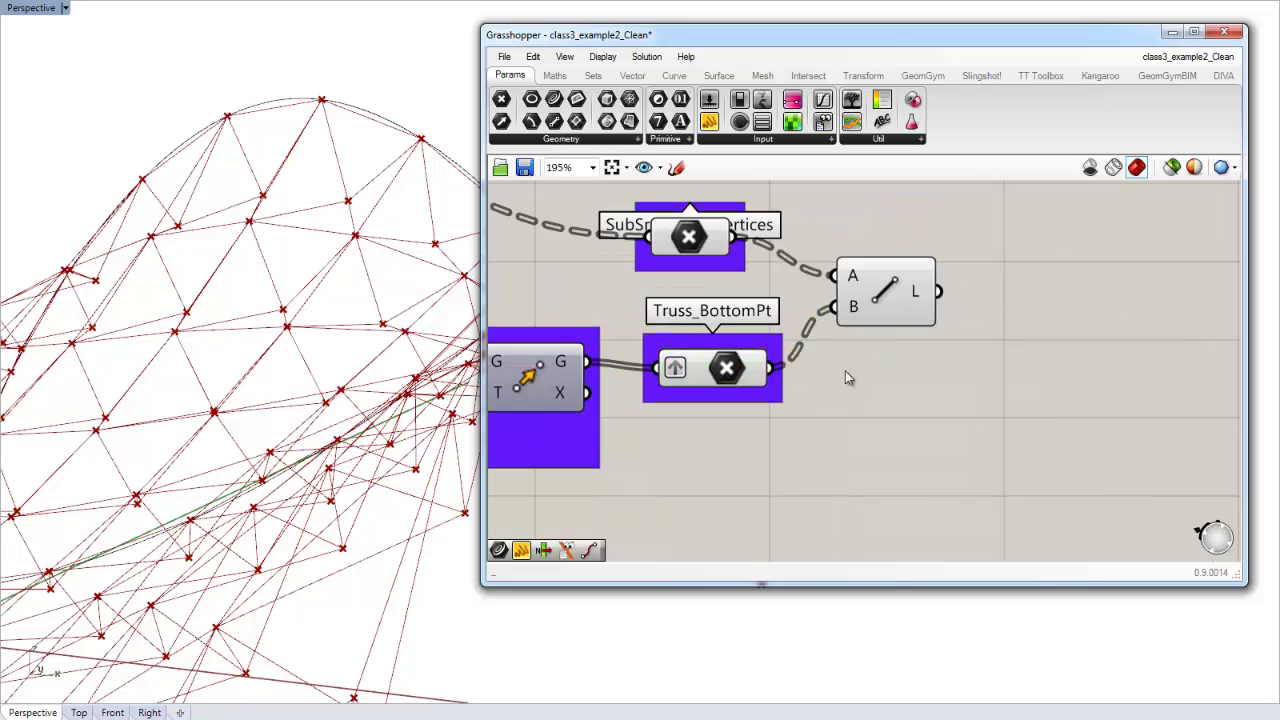
drag(898, 290, 932, 287)
click(974, 349)
right_drag(974, 349, 1062, 358)
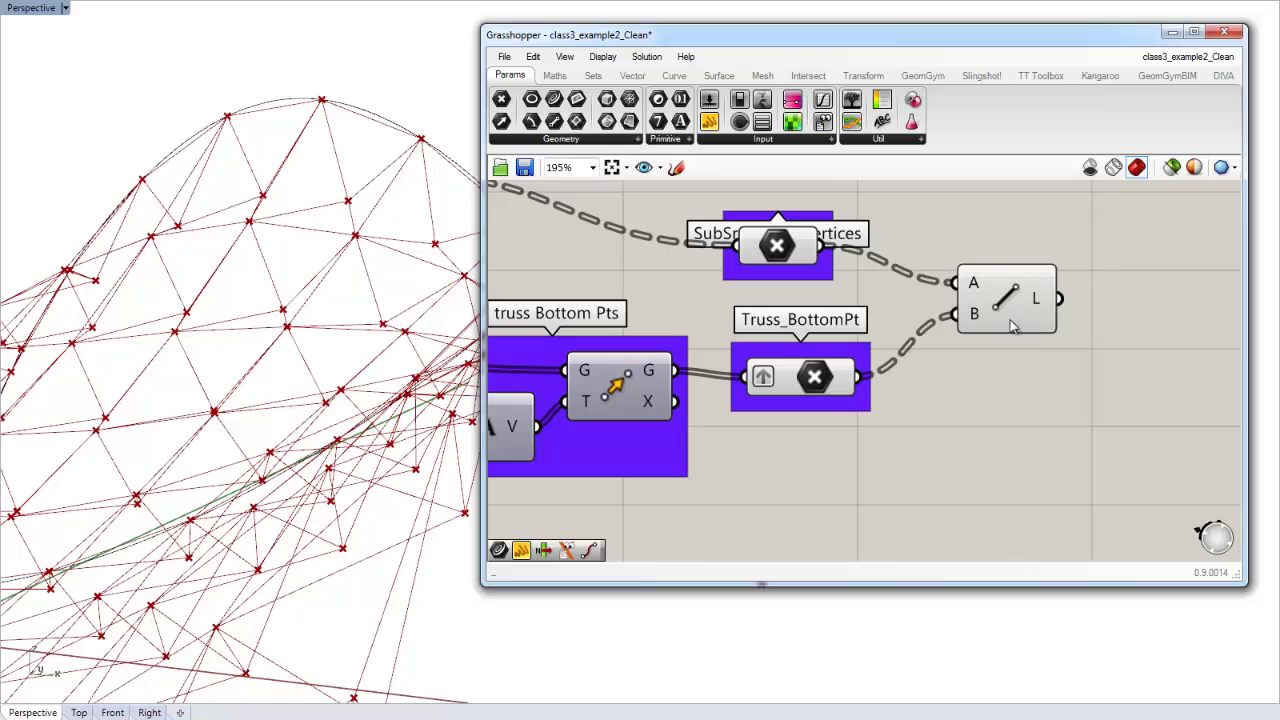
Step: Put the Line component in its own group and name it "Trusses"
right_drag(1010, 325, 900, 380)
click(969, 356)
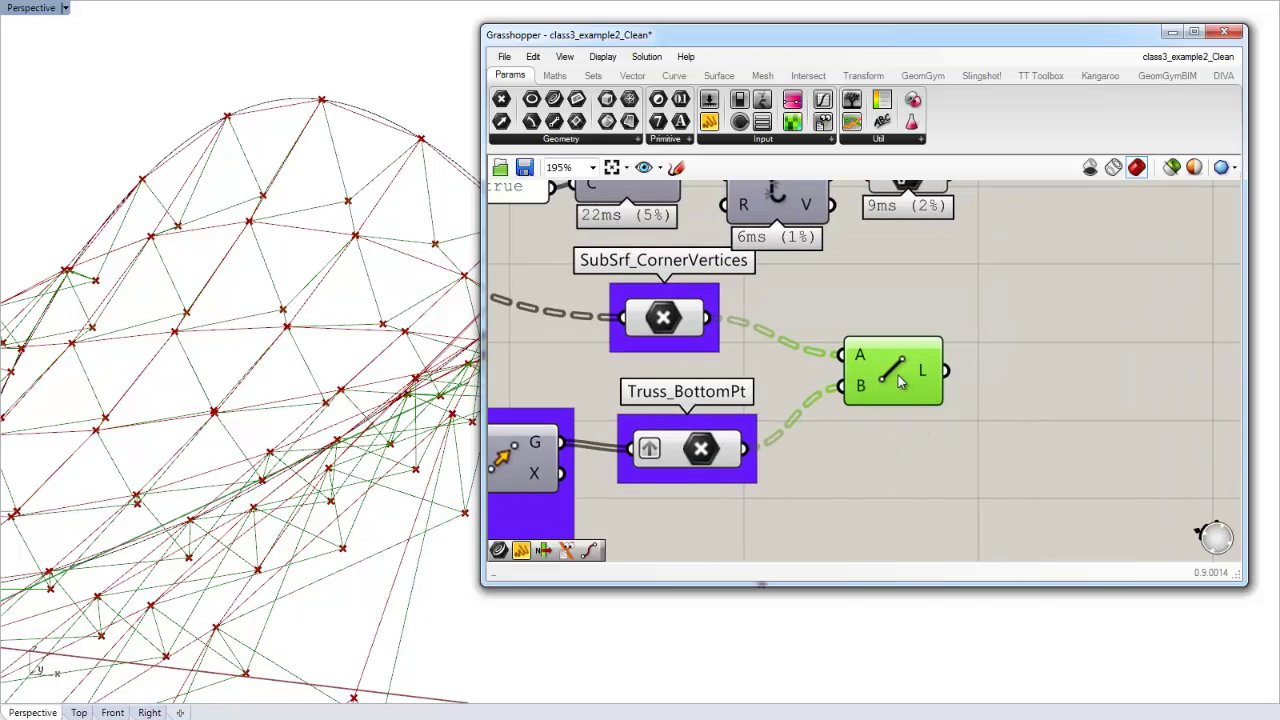
key(ctrl+g)
right_click(895, 335)
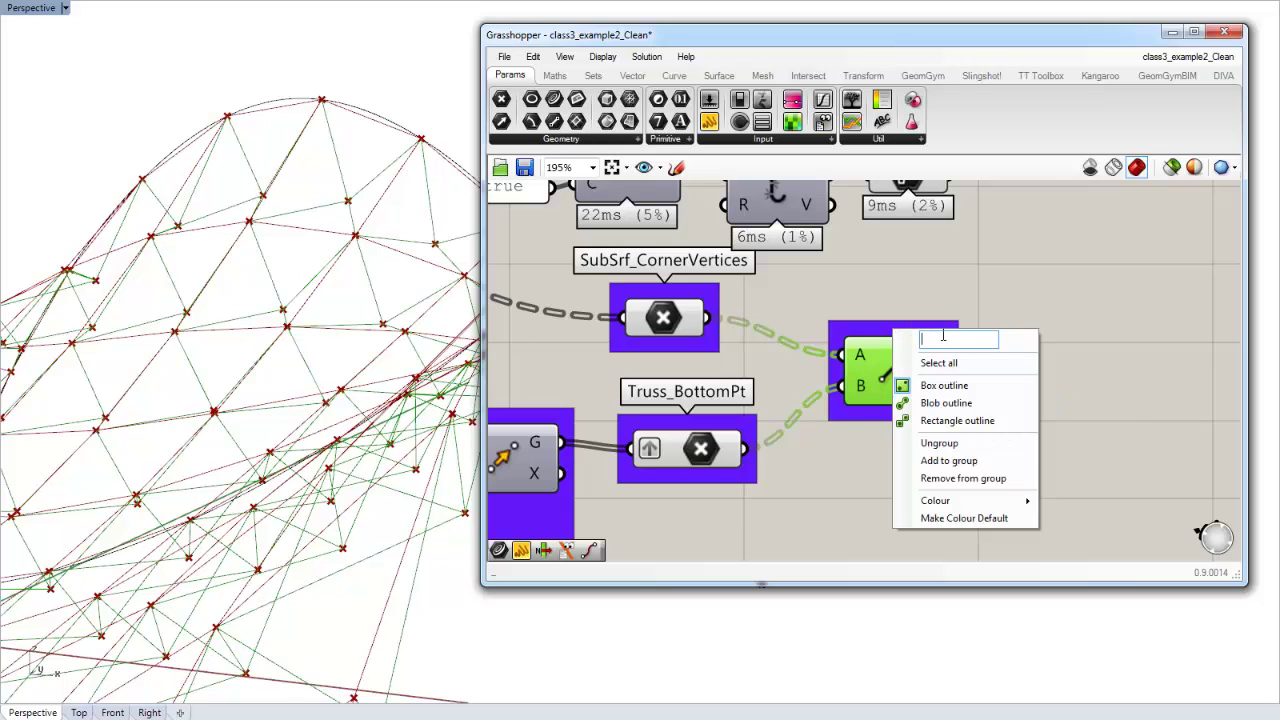
text(Trusses)
key(Return)
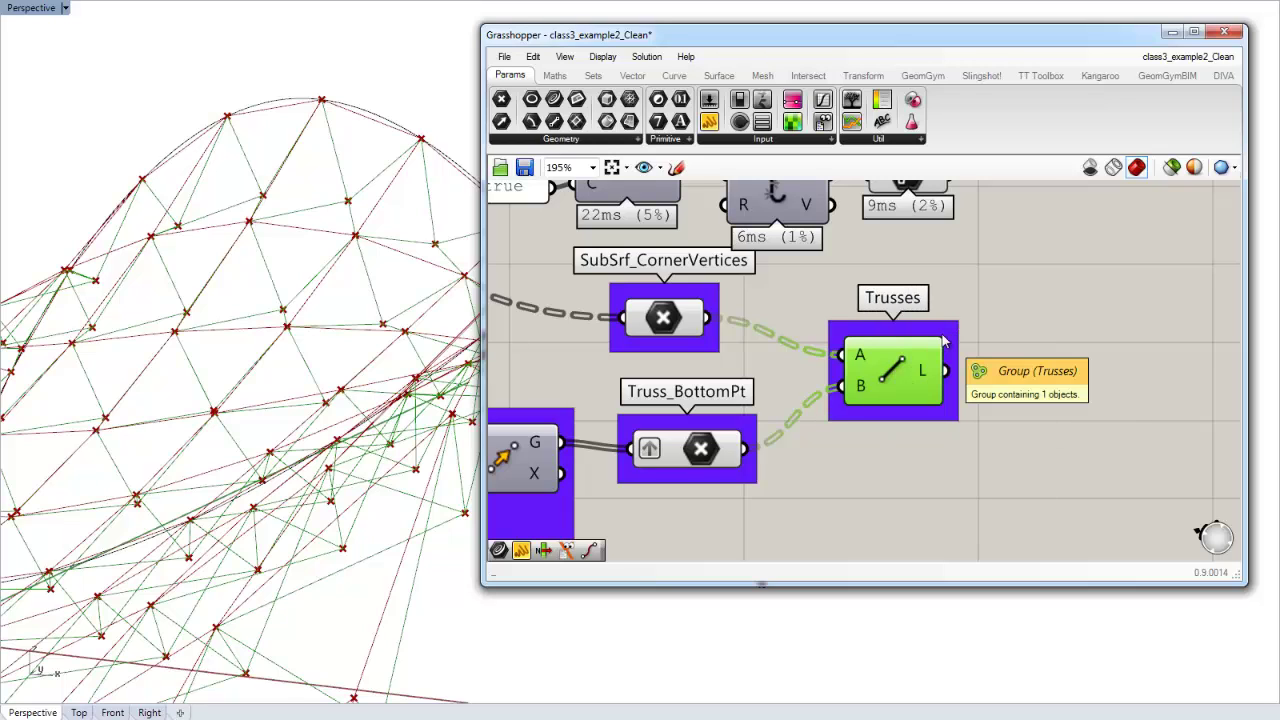
click(984, 355)
Step: Put the parameter at the end of the polyline explode branch in its own group and name it "Srf Edges"
right_drag(1054, 413, 1066, 481)
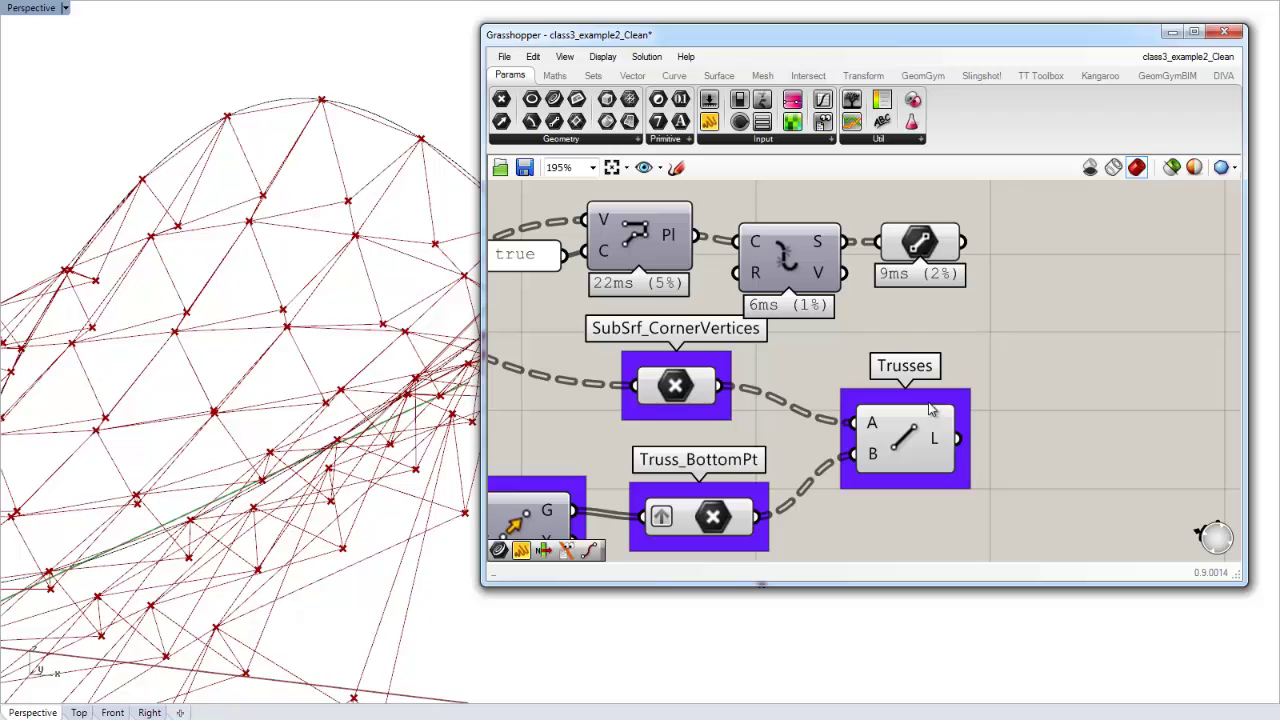
click(922, 250)
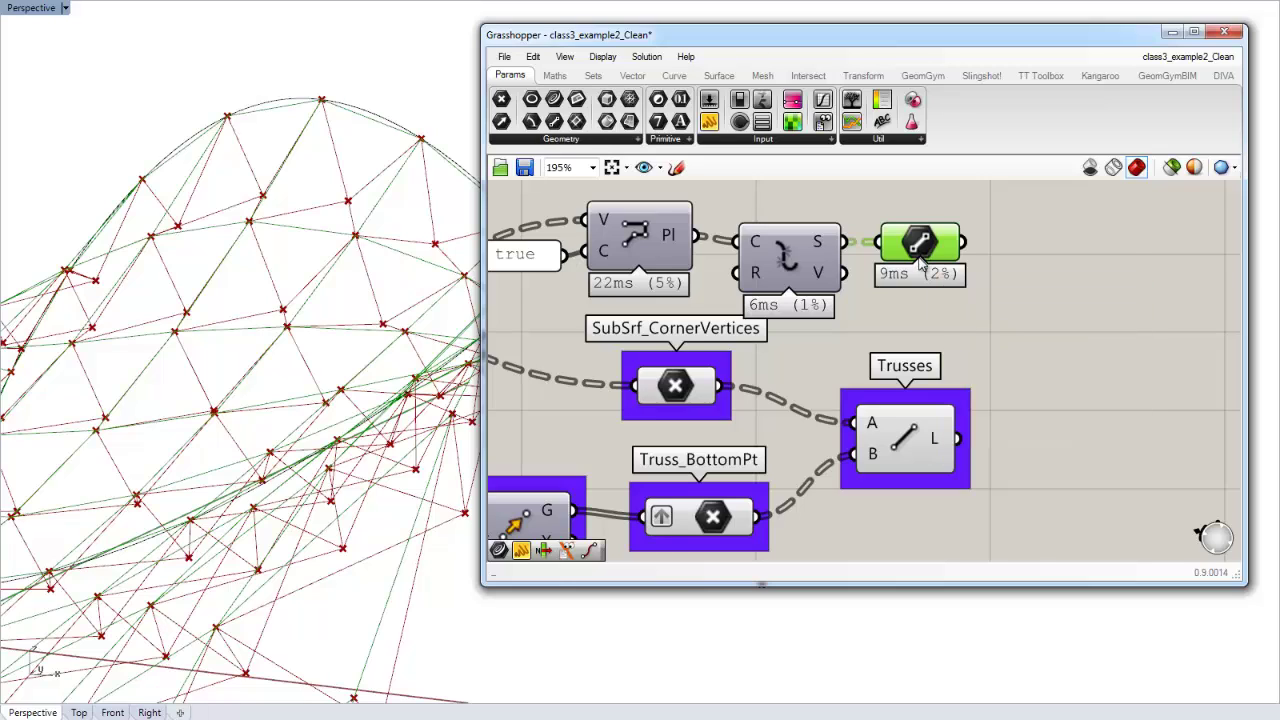
key(ctrl+g)
right_click(923, 219)
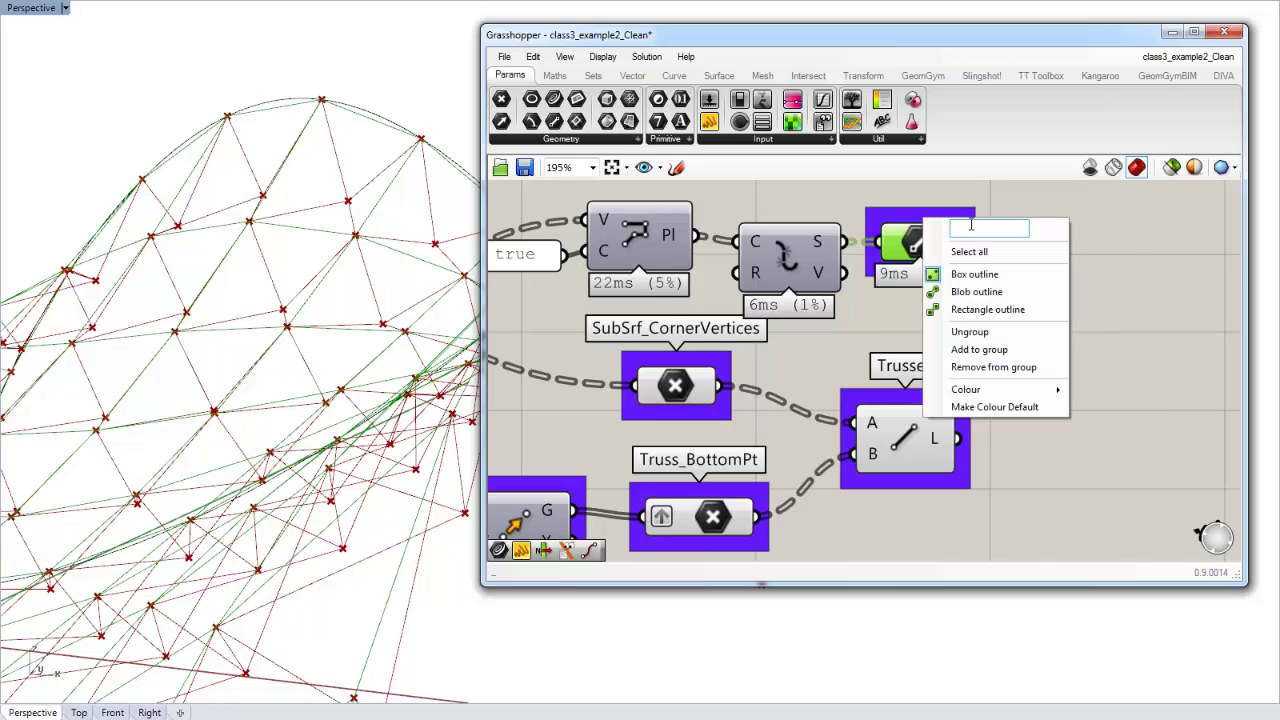
click(971, 227)
text(Srf Edges)
key(Return)
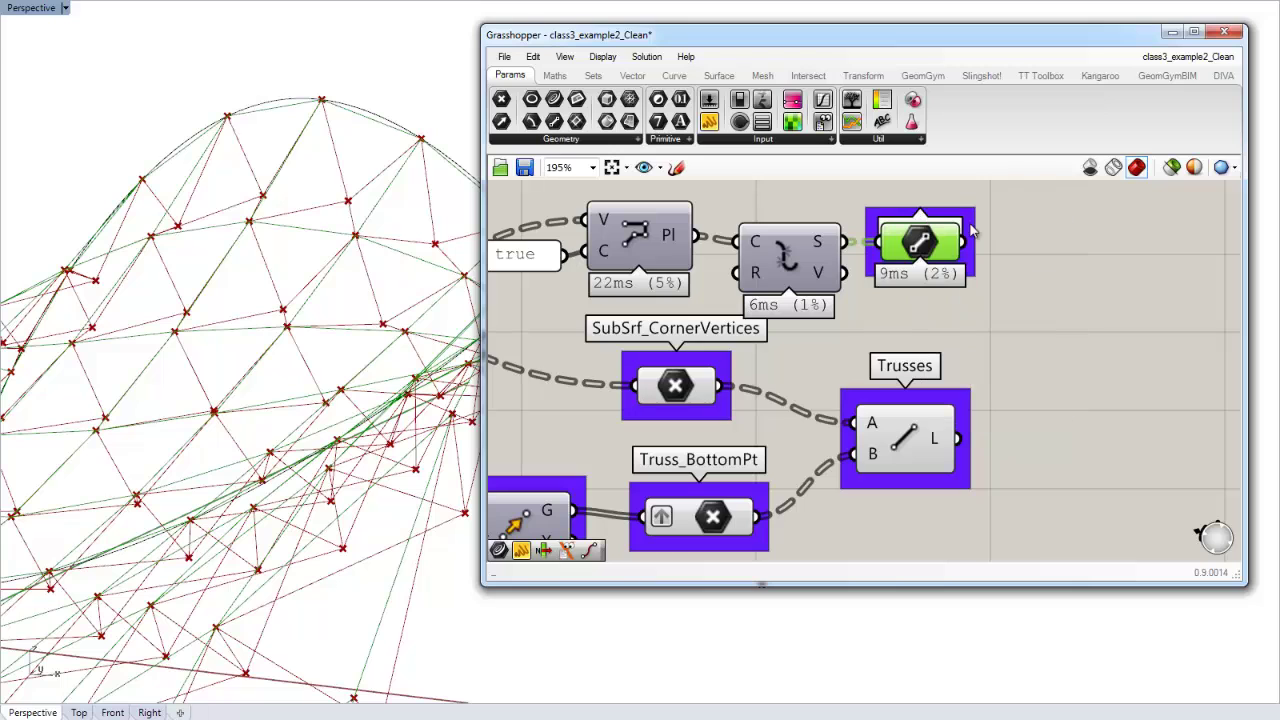
click(1028, 273)
Step: Nudge the Line component in the Trusses group right and move the Deconstruct Brep component right toward its outputs
right_drag(1019, 296, 979, 413)
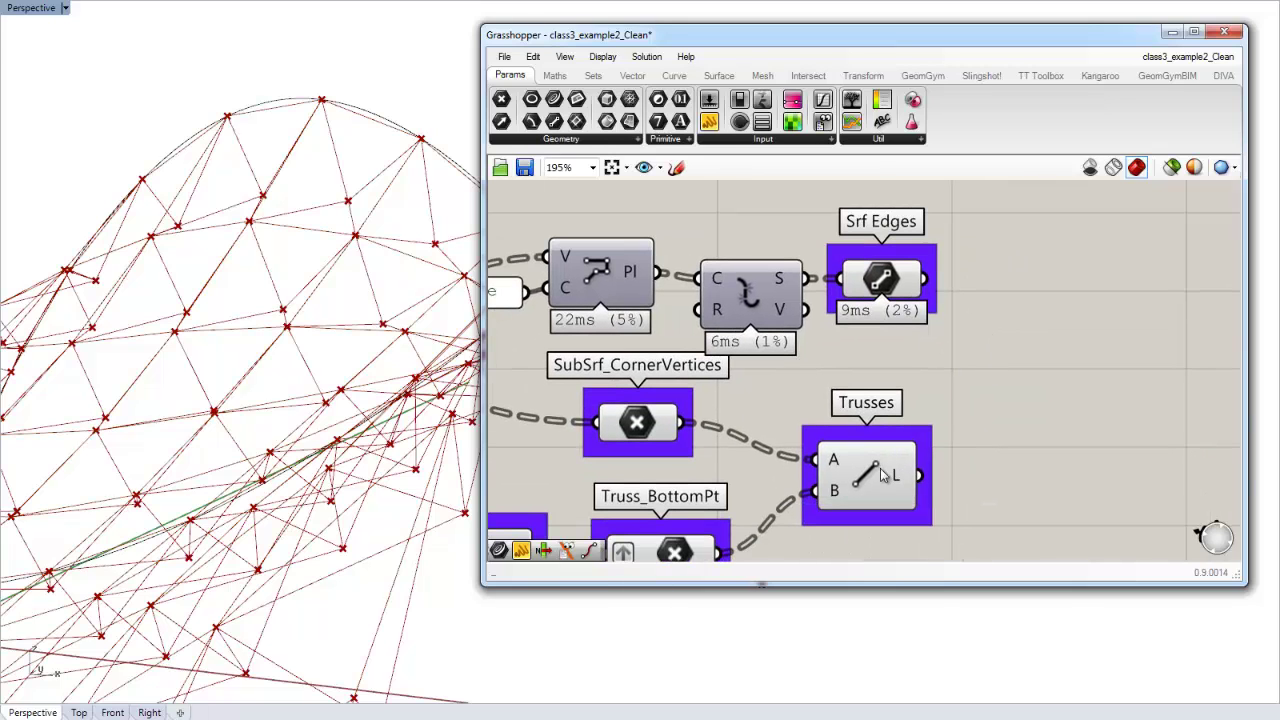
drag(882, 474, 889, 475)
click(981, 440)
right_drag(1034, 445, 1029, 448)
scroll(1029, 448, down, 1)
right_drag(754, 359, 894, 340)
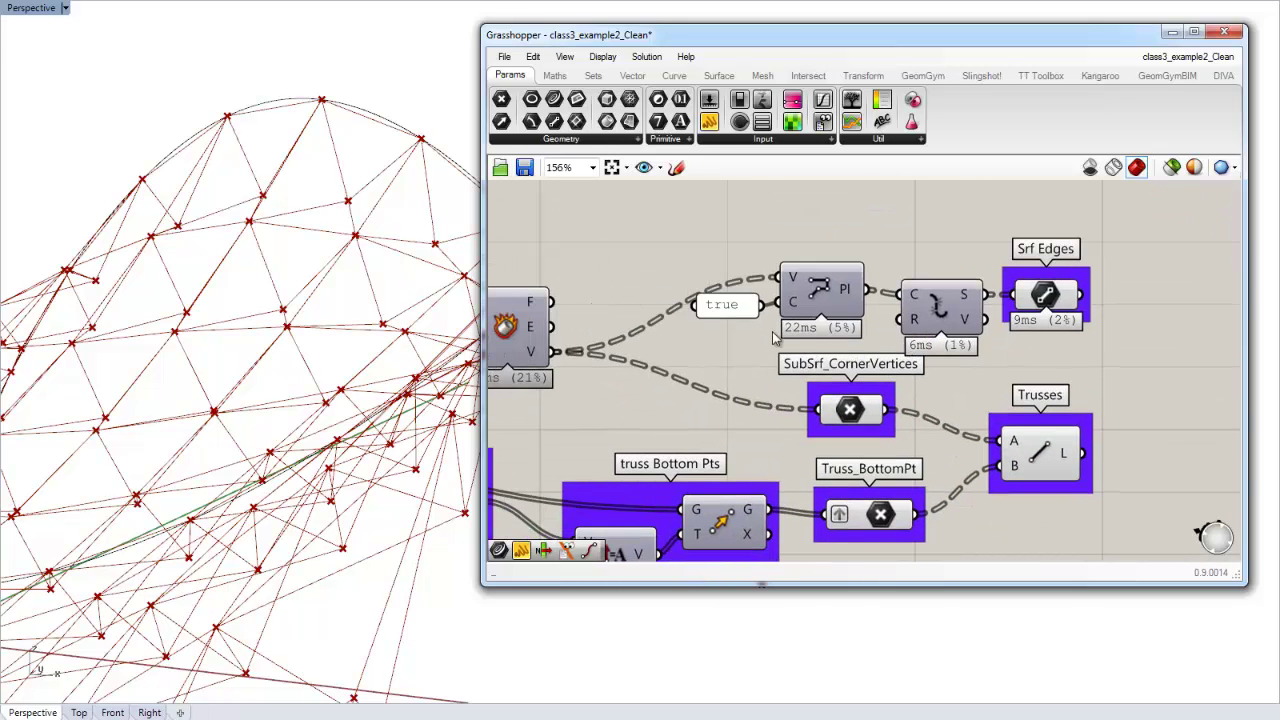
right_drag(690, 349, 955, 320)
click(779, 334)
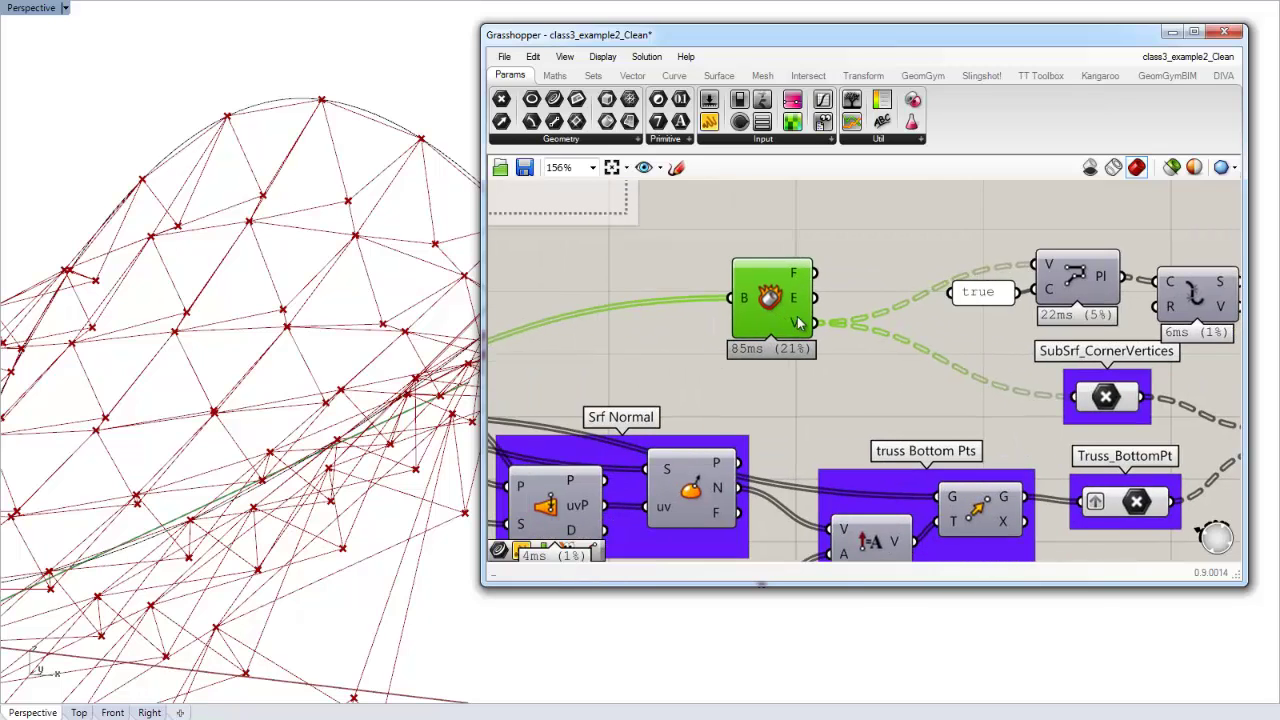
drag(800, 323, 839, 330)
click(848, 388)
Step: Review the overall group layout from the Trusses end back to the "1. Create and subdivide srf" label
right_drag(852, 394, 806, 356)
scroll(806, 380, down, 3)
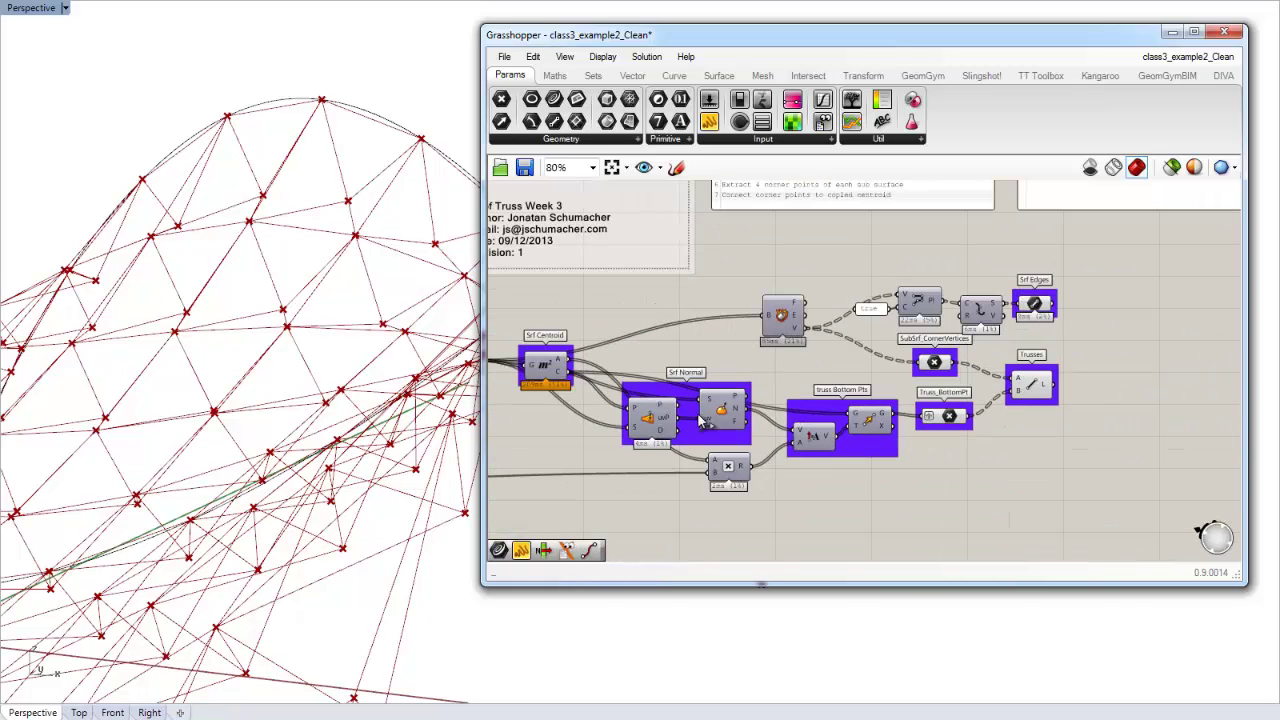
right_drag(700, 416, 747, 421)
right_drag(542, 507, 676, 472)
scroll(676, 472, down, 1)
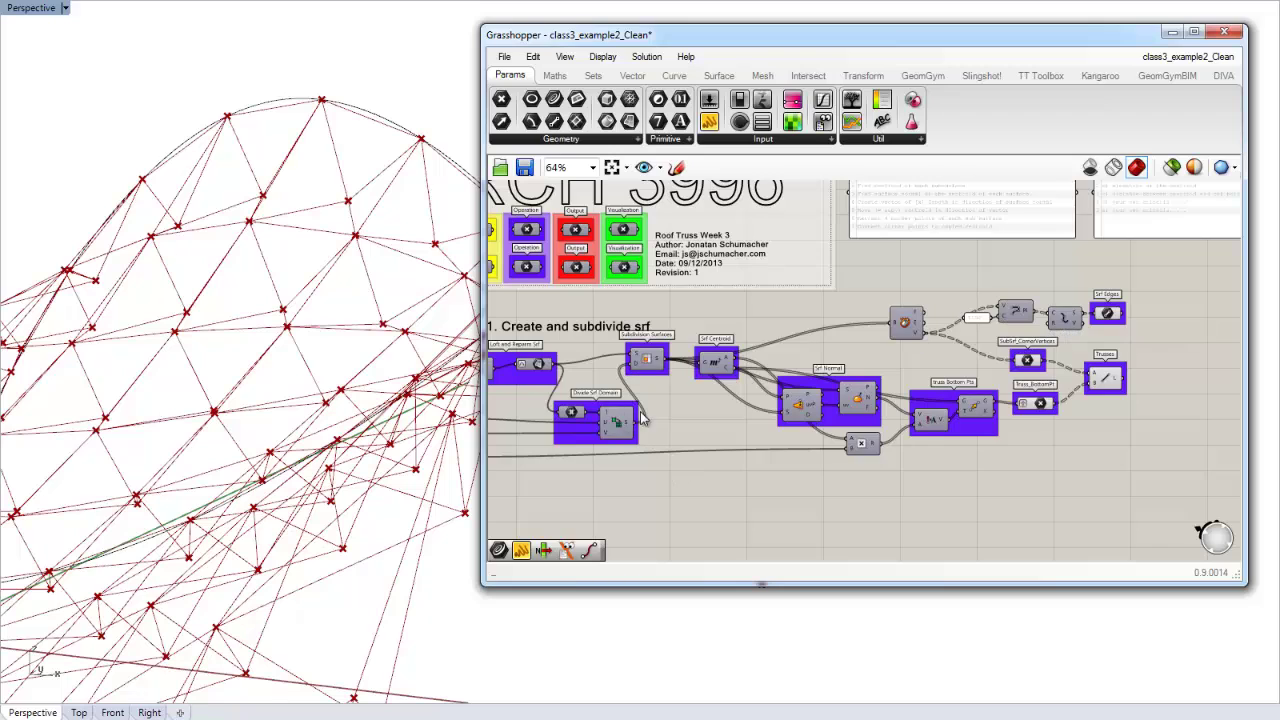
right_drag(642, 420, 664, 437)
scroll(729, 405, up, 1)
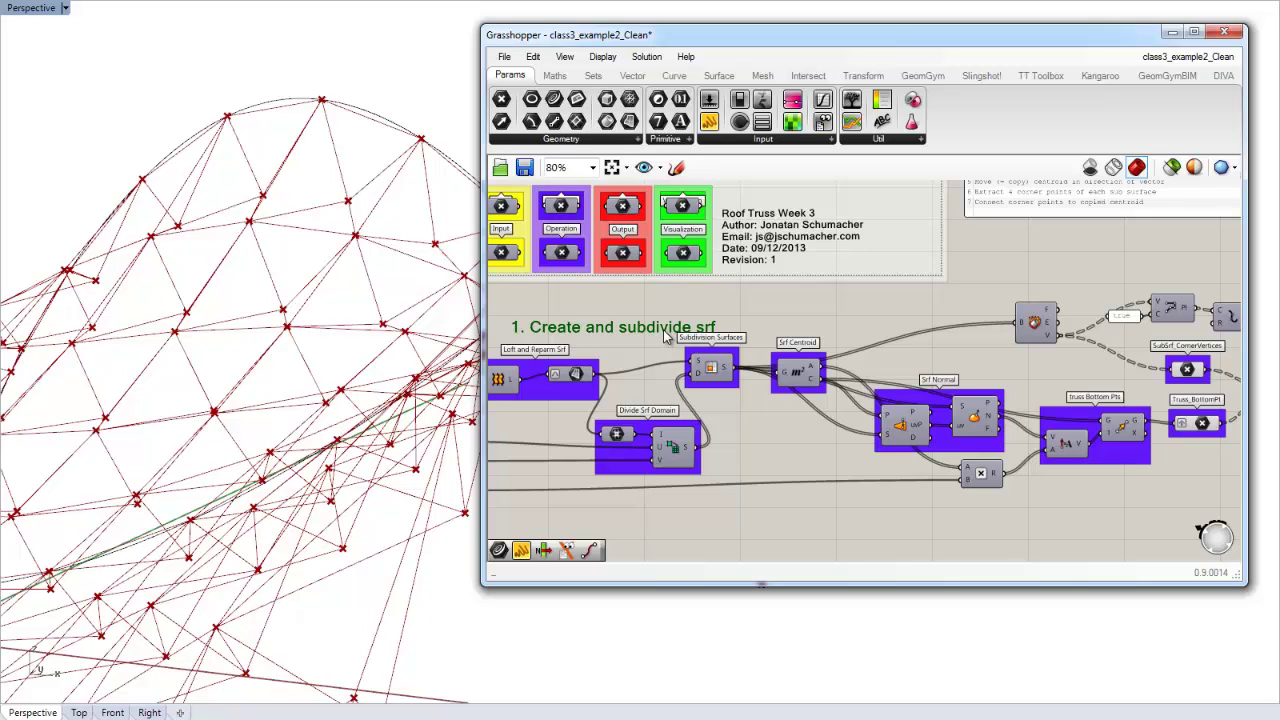
Step: Copy the "1. Create and subdivide srf" scribble above the Deconstruct Brep component and change the copy's text to "2. Create Trusses"
mouse_move(665, 337)
mouse_down()
mouse_move(953, 354)
mouse_move(990, 335)
mouse_move(1074, 393)
mouse_move(1079, 370)
mouse_move(1050, 355)
mouse_move(1137, 292)
mouse_up()
scroll(1079, 370, down, 2)
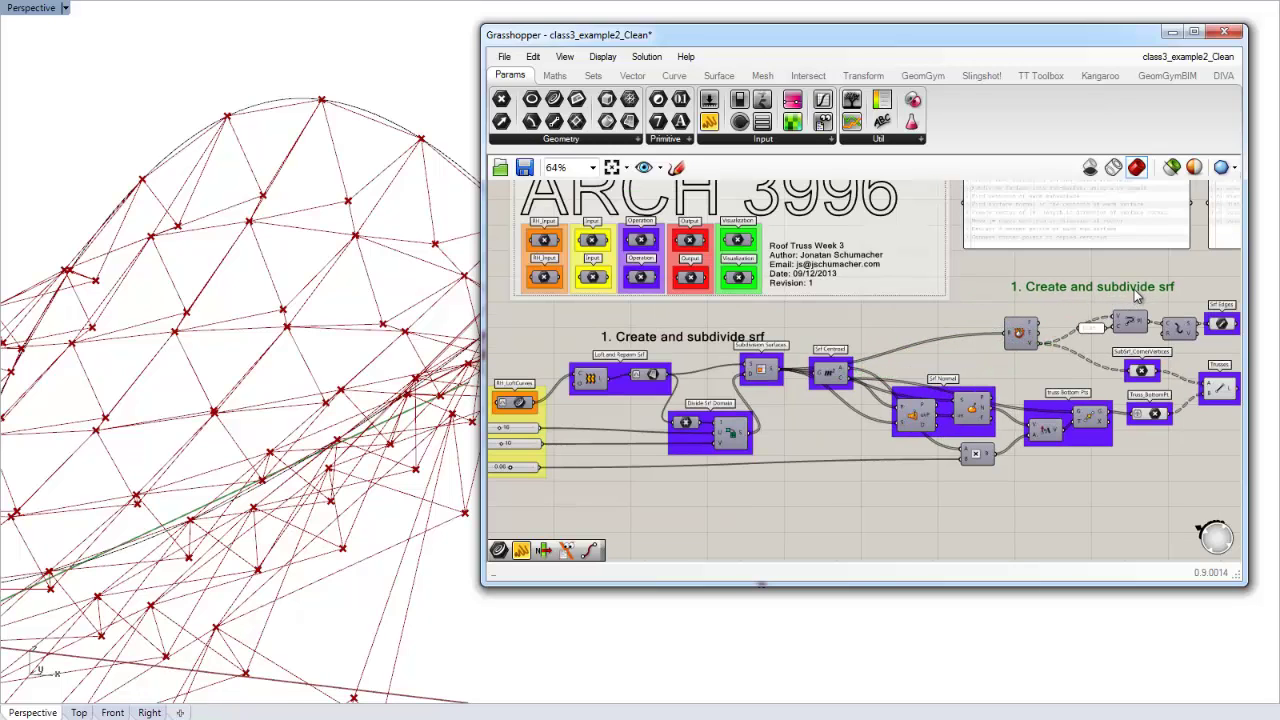
double_click(1137, 293)
key(ctrl+a)
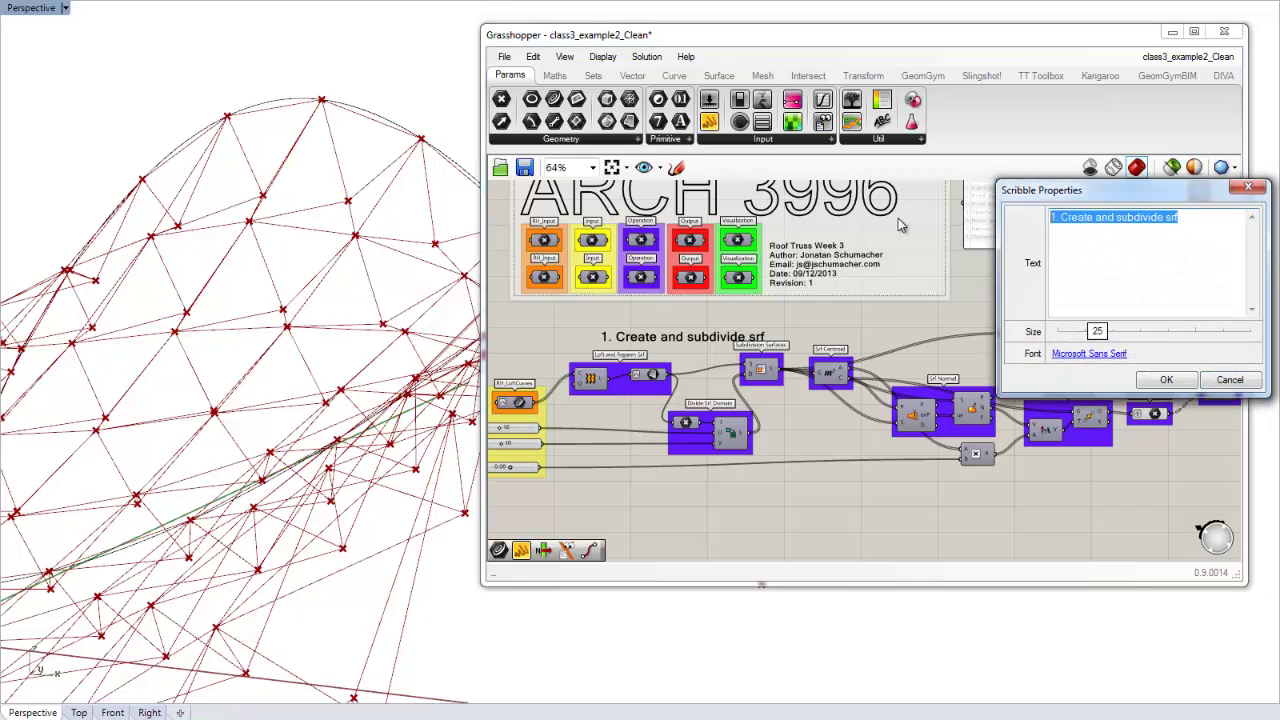
text(2. Creat)
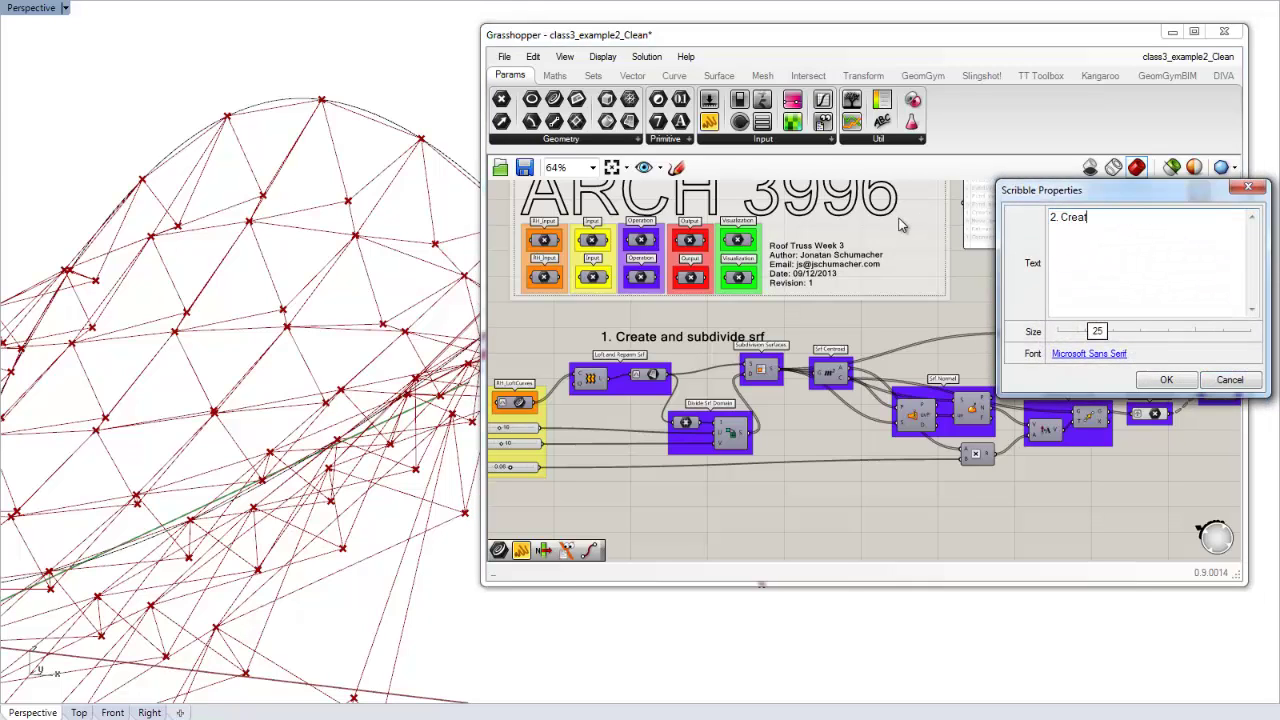
text(e Trusses)
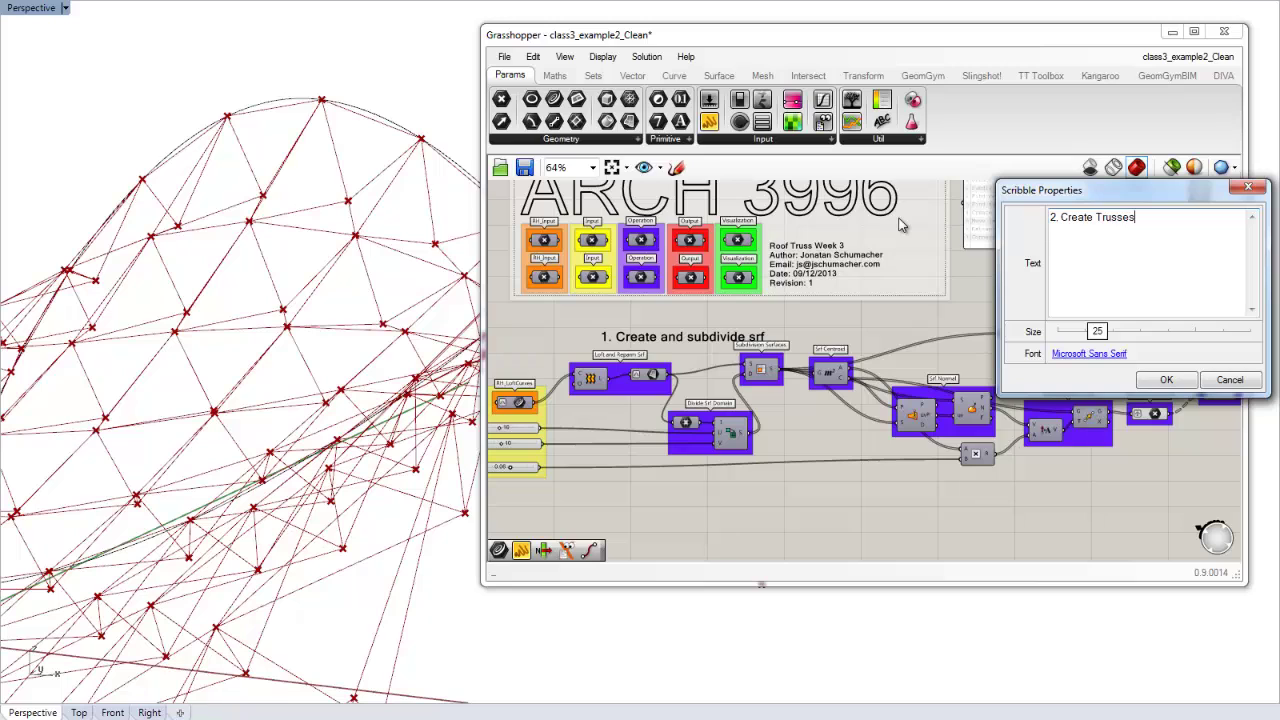
click(1165, 379)
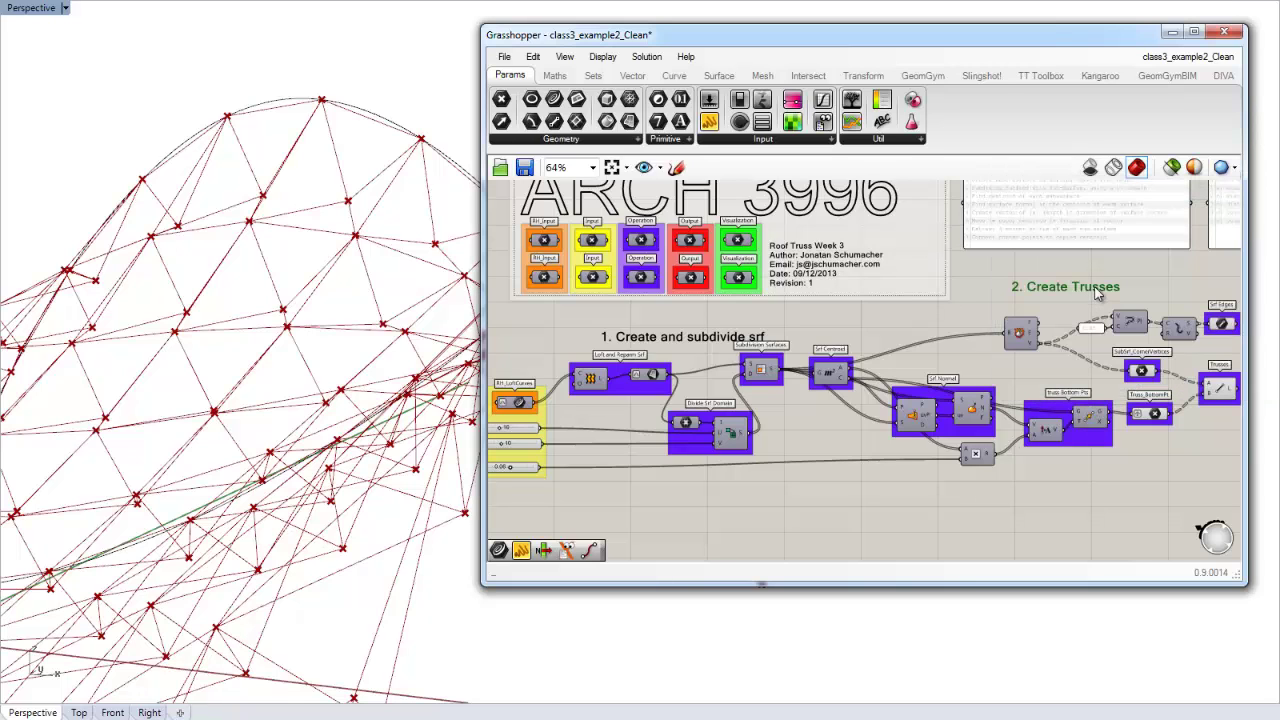
Step: Move the truss components from Deconstruct Brep through Trusses down together with their "2. Create Trusses" label
right_drag(1088, 311, 1050, 323)
drag(940, 280, 1274, 528)
drag(1060, 447, 1074, 494)
click(1002, 443)
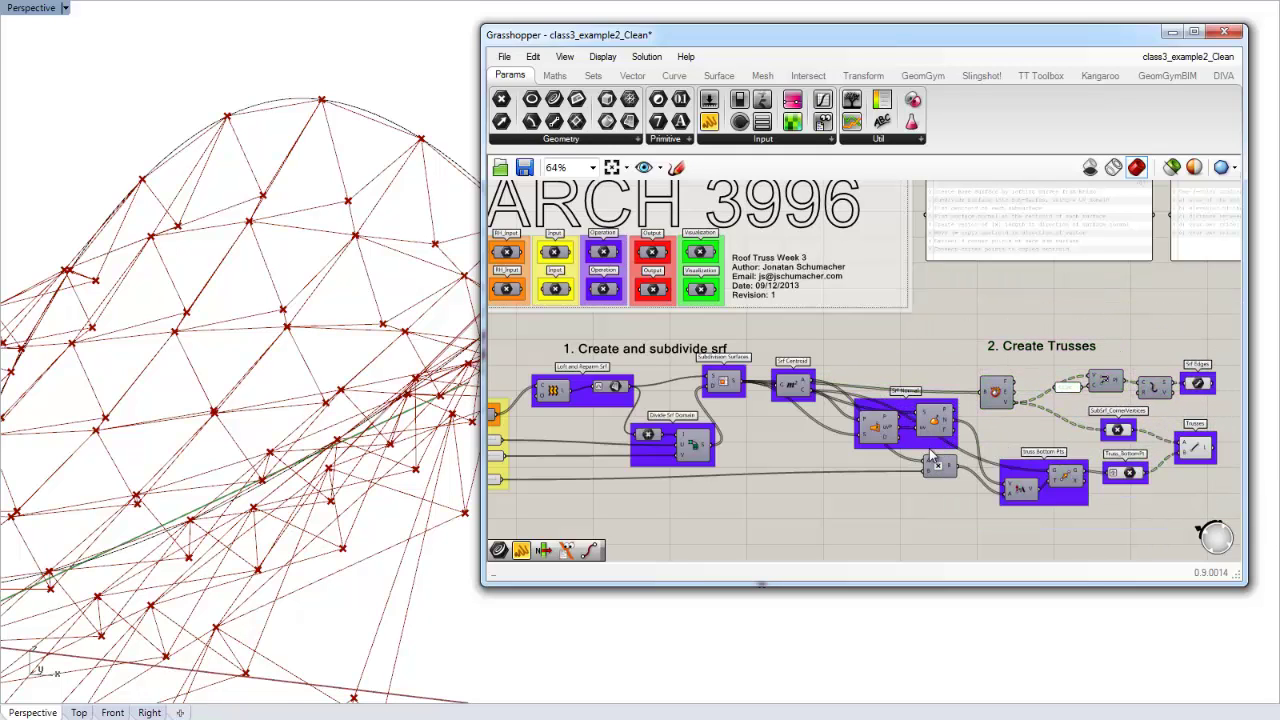
Step: Lower the Multiplication component and the Srf Normal group slightly to spread out the wires
drag(939, 467, 944, 496)
drag(913, 447, 917, 468)
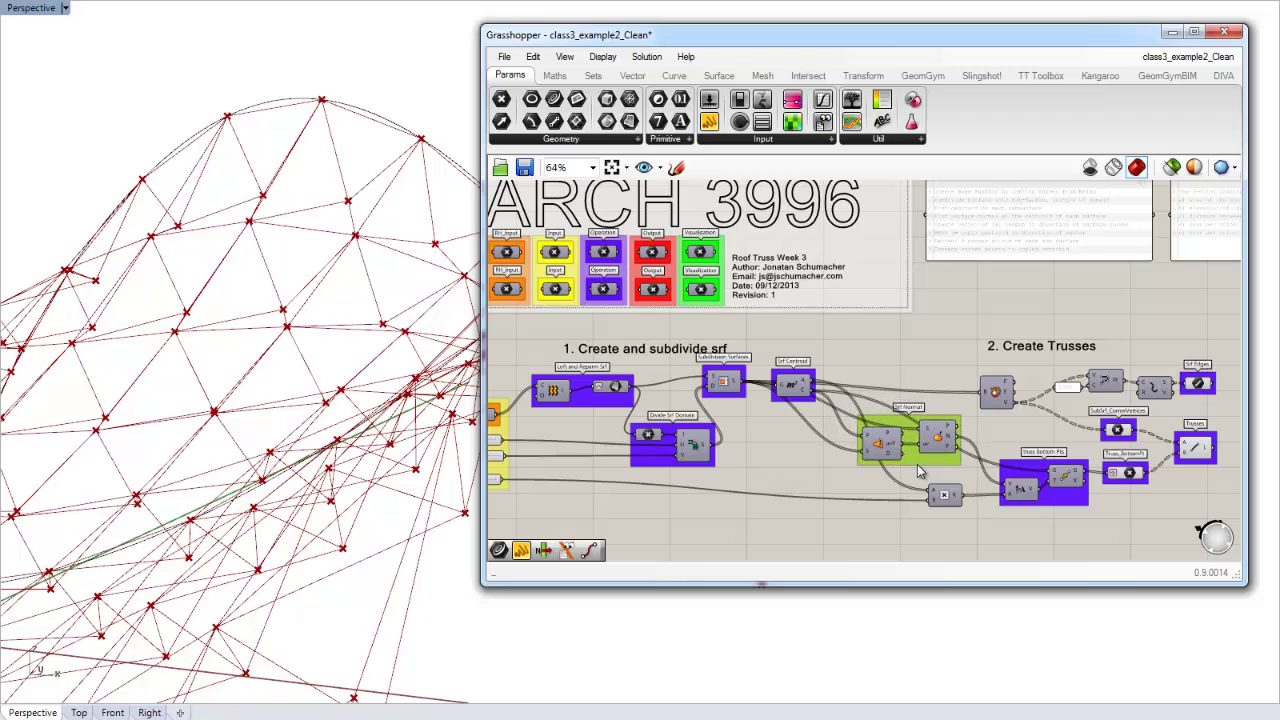
click(915, 480)
mouse_move(864, 489)
right_down()
mouse_move(815, 492)
mouse_move(879, 474)
right_up()
Step: Make the lighter purple of the outer Operation group in the colour legend the default group colour
scroll(826, 500, down, 1)
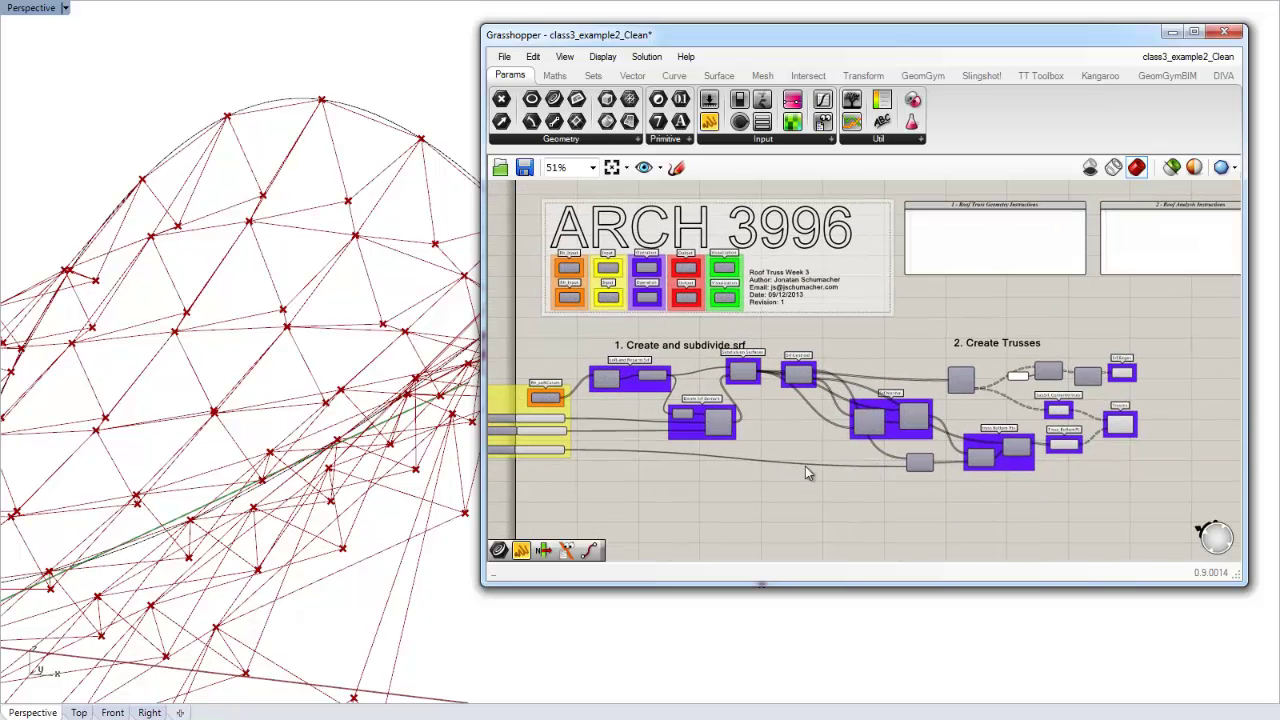
scroll(660, 318, up, 6)
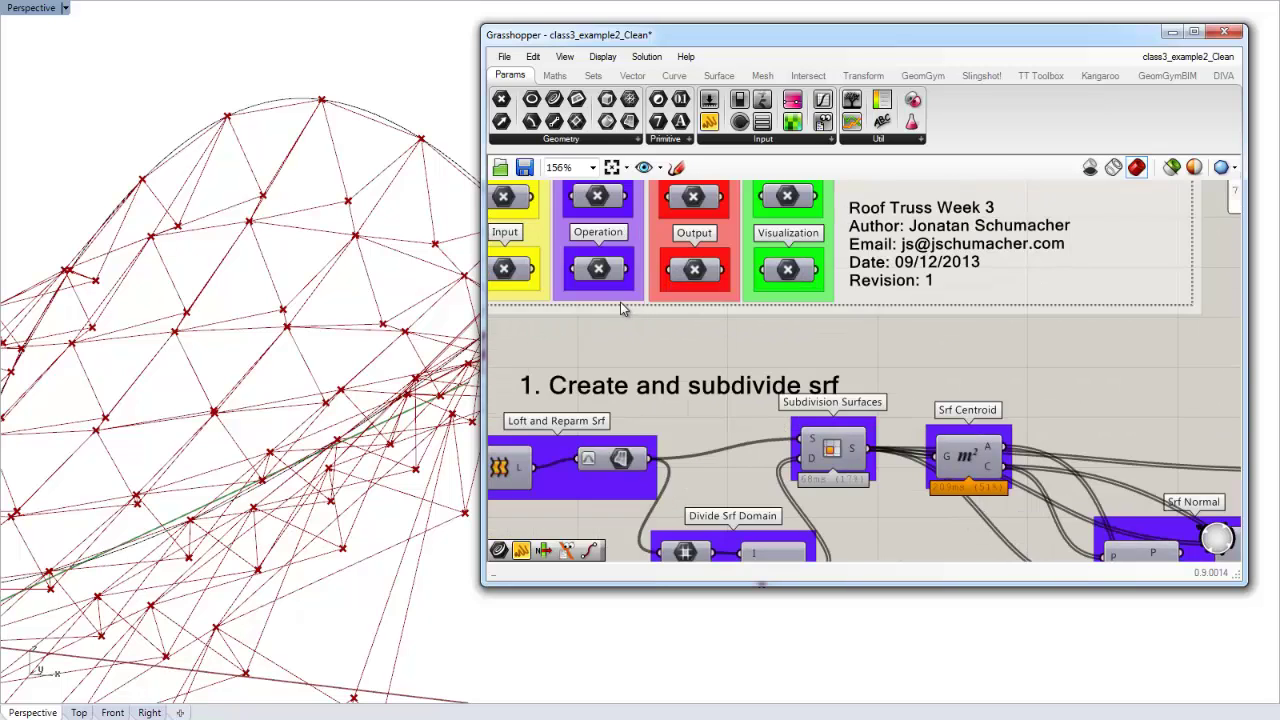
right_click(614, 294)
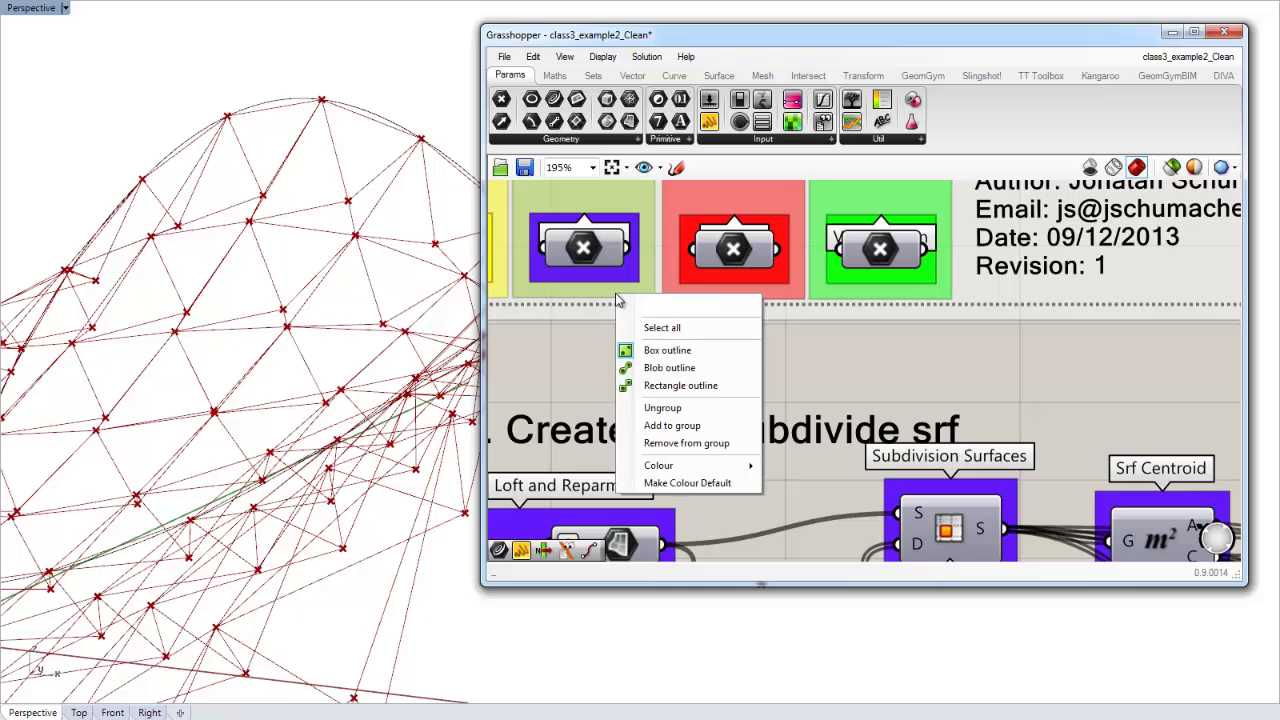
click(722, 485)
scroll(805, 385, down, 4)
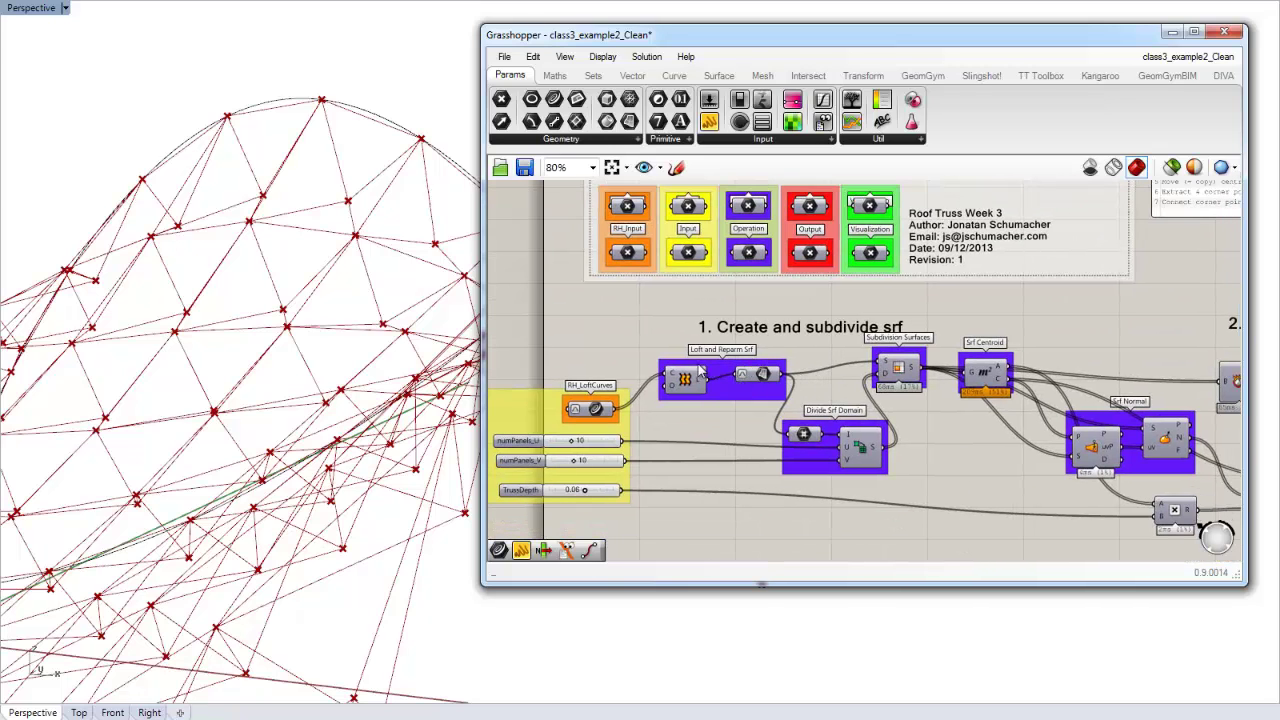
Step: Group the loft, domain and subdivision components with the "1. Create and subdivide srf" label and shift the group slightly down
scroll(703, 372, up, 1)
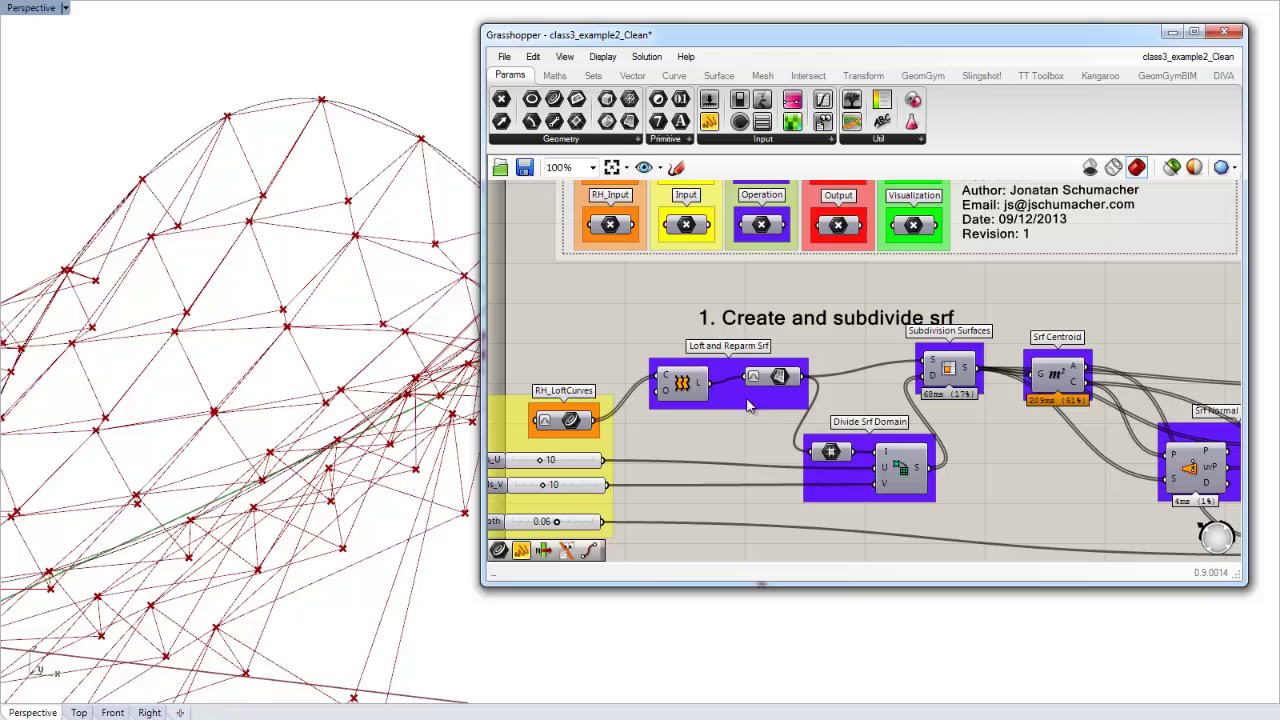
drag(617, 289, 1038, 548)
key(ctrl+g)
click(1074, 537)
right_drag(1020, 494, 915, 488)
drag(877, 470, 883, 498)
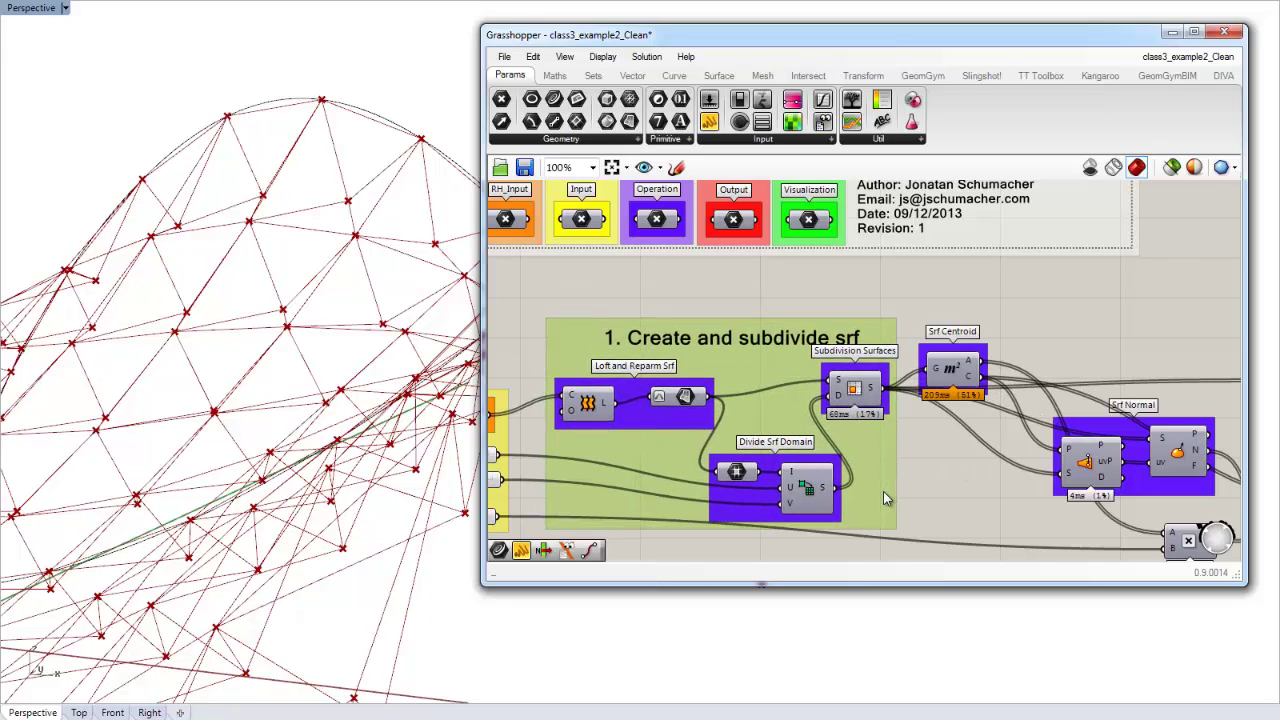
click(940, 426)
Step: Align the Srf Centroid and Srf Normal groups in a row and raise the Multiplication component and truss Bottom Pts group slightly
drag(955, 390, 960, 413)
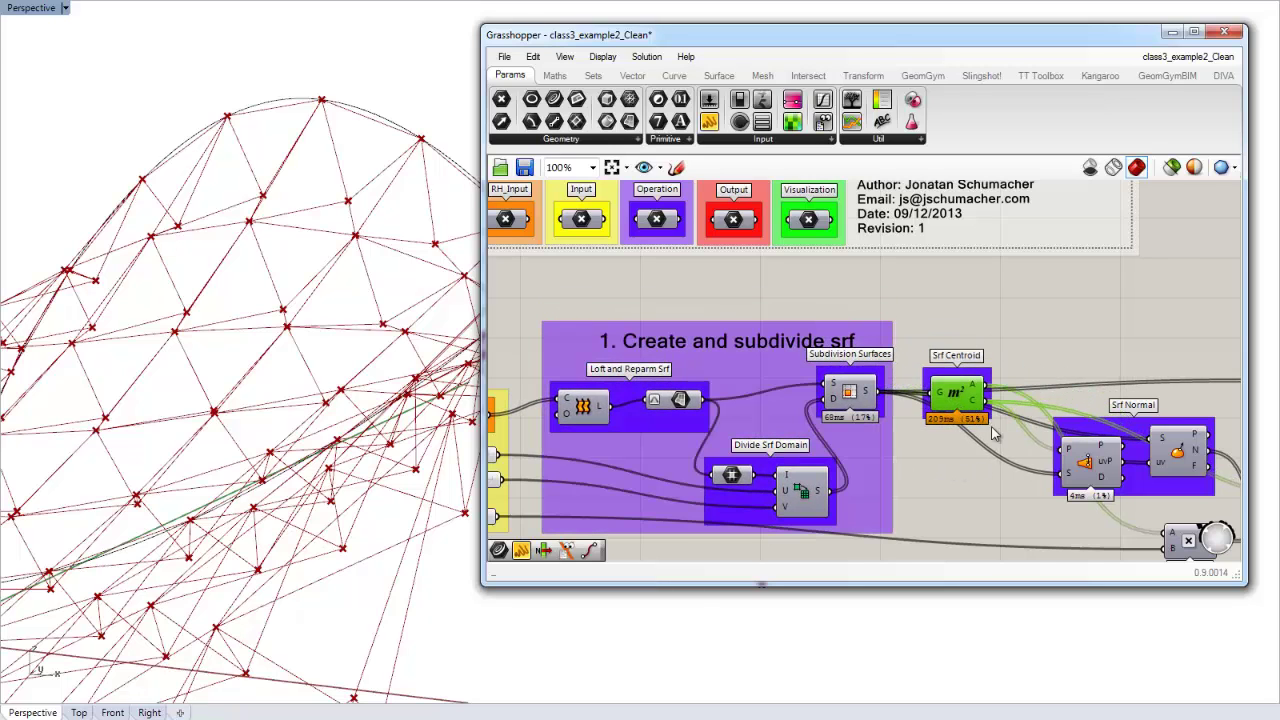
right_drag(980, 438, 788, 394)
scroll(806, 416, down, 1)
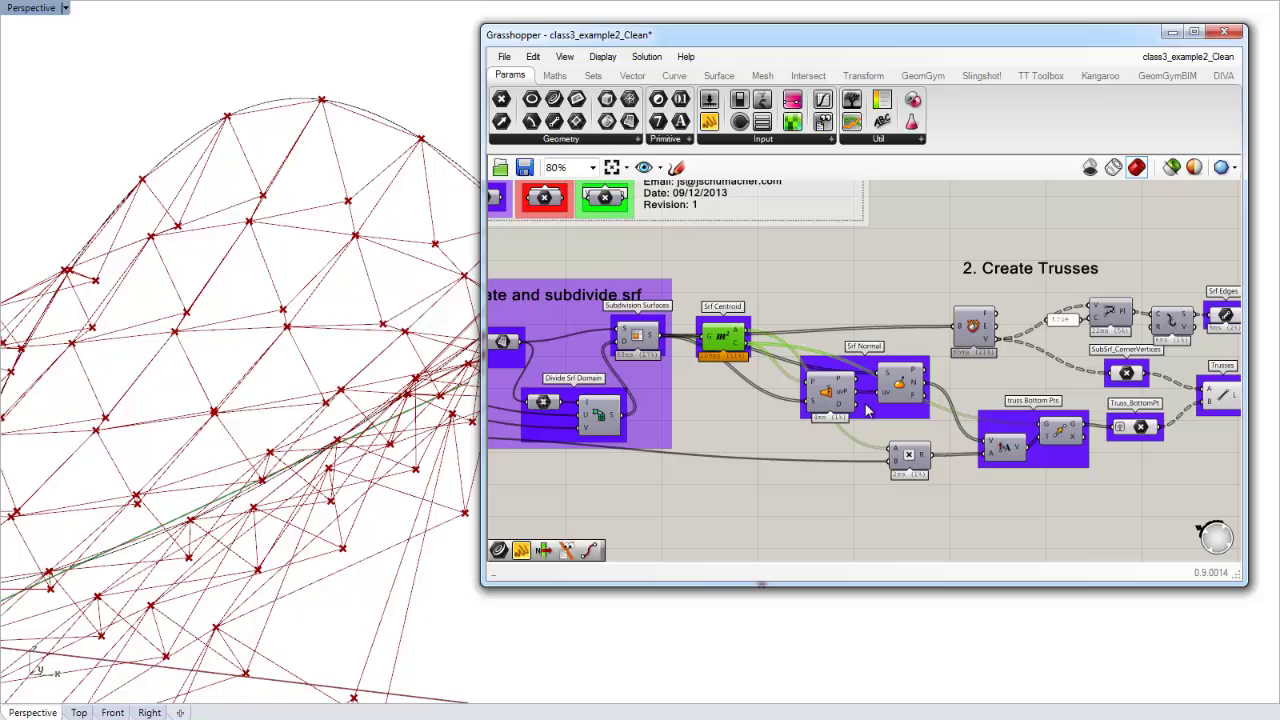
drag(867, 410, 860, 367)
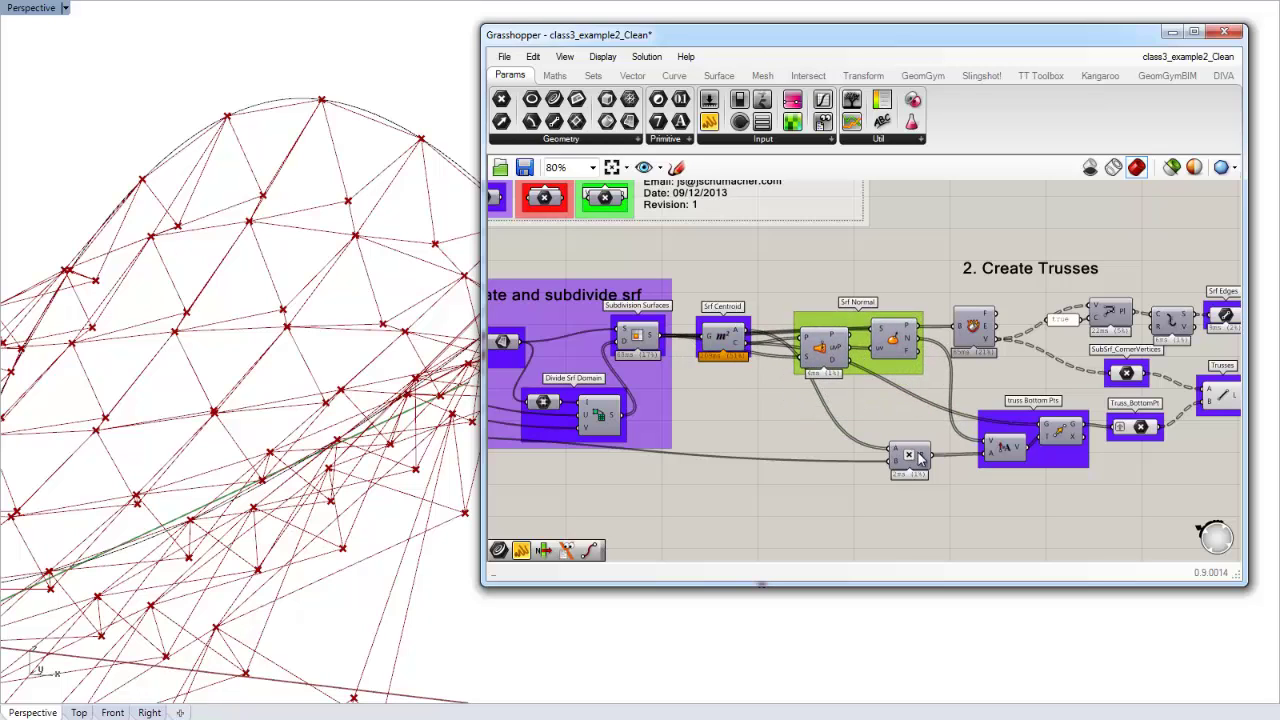
mouse_move(920, 458)
mouse_down()
mouse_move(898, 436)
mouse_move(915, 437)
mouse_up()
drag(1060, 459, 1065, 456)
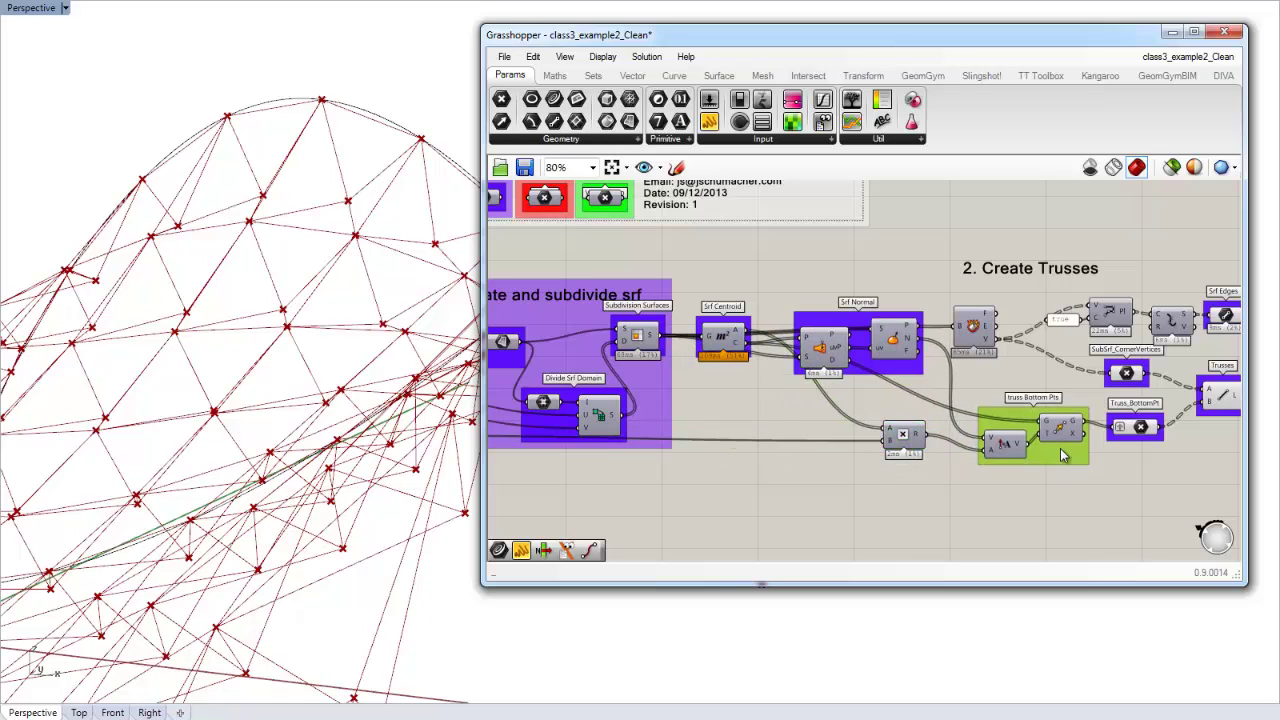
click(1069, 485)
Step: Group the truss components with the "2. Create Trusses" label and move the group right and slightly down
right_drag(996, 410, 805, 422)
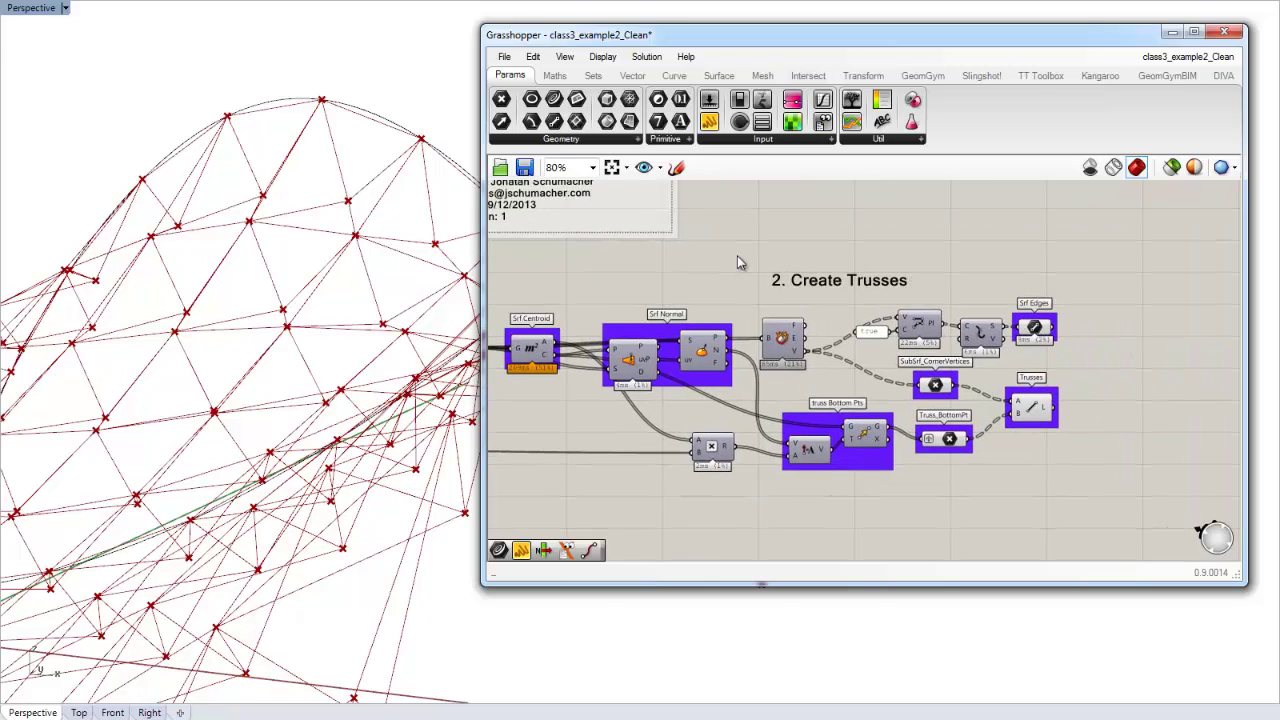
drag(737, 255, 1095, 498)
key(ctrl+g)
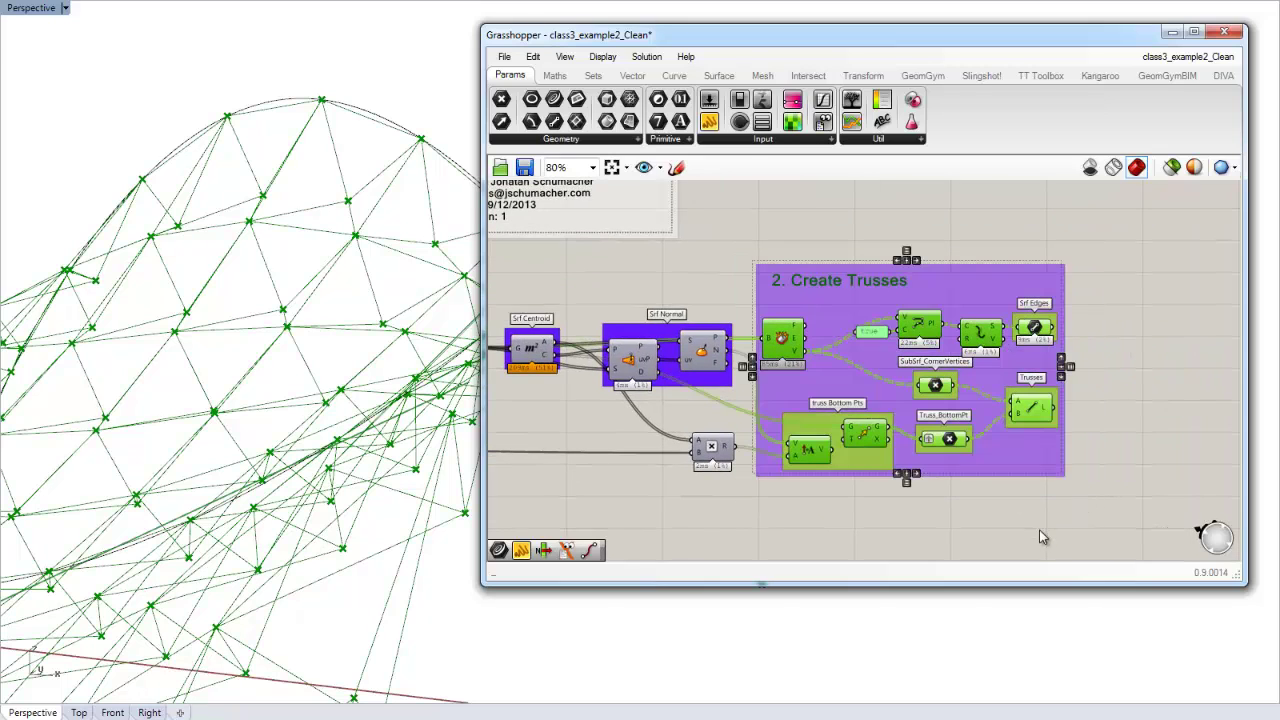
click(1039, 537)
drag(873, 272, 910, 302)
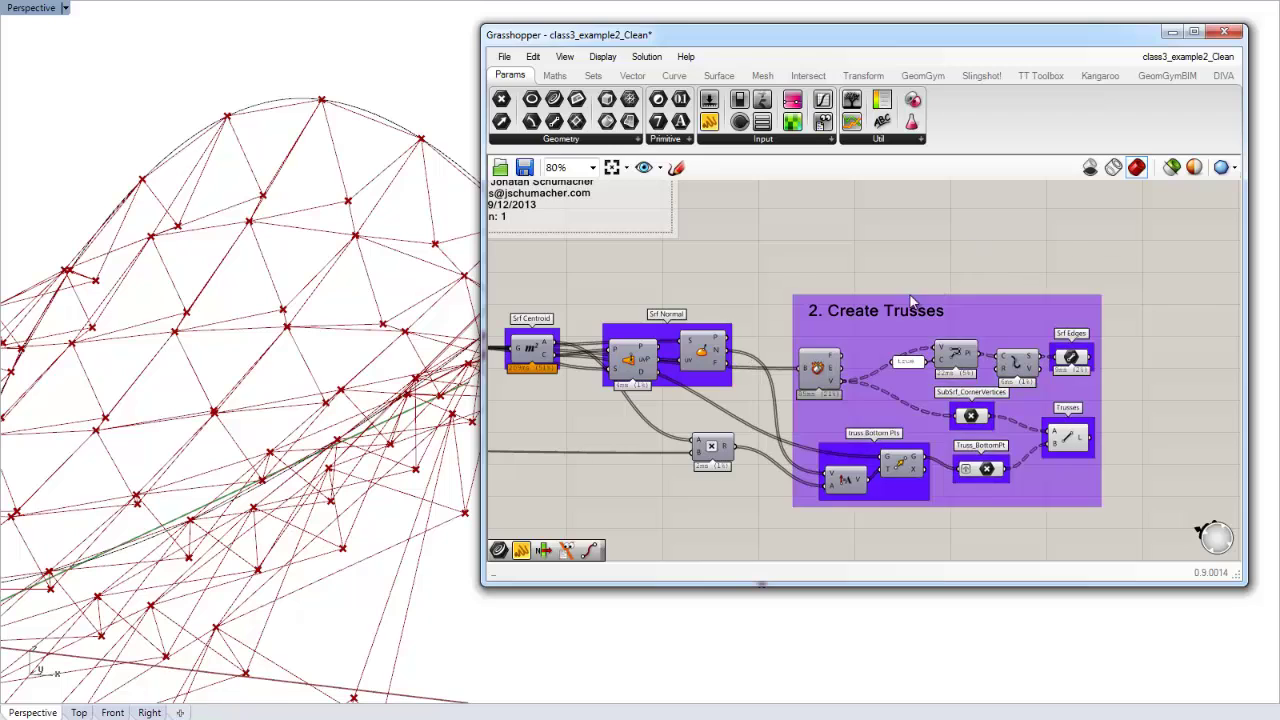
Step: Move the Multiplication component closer beneath Srf Normal and enclose the Srf Centroid and Srf Normal groups in one outer group
right_drag(779, 436, 845, 438)
drag(785, 452, 767, 440)
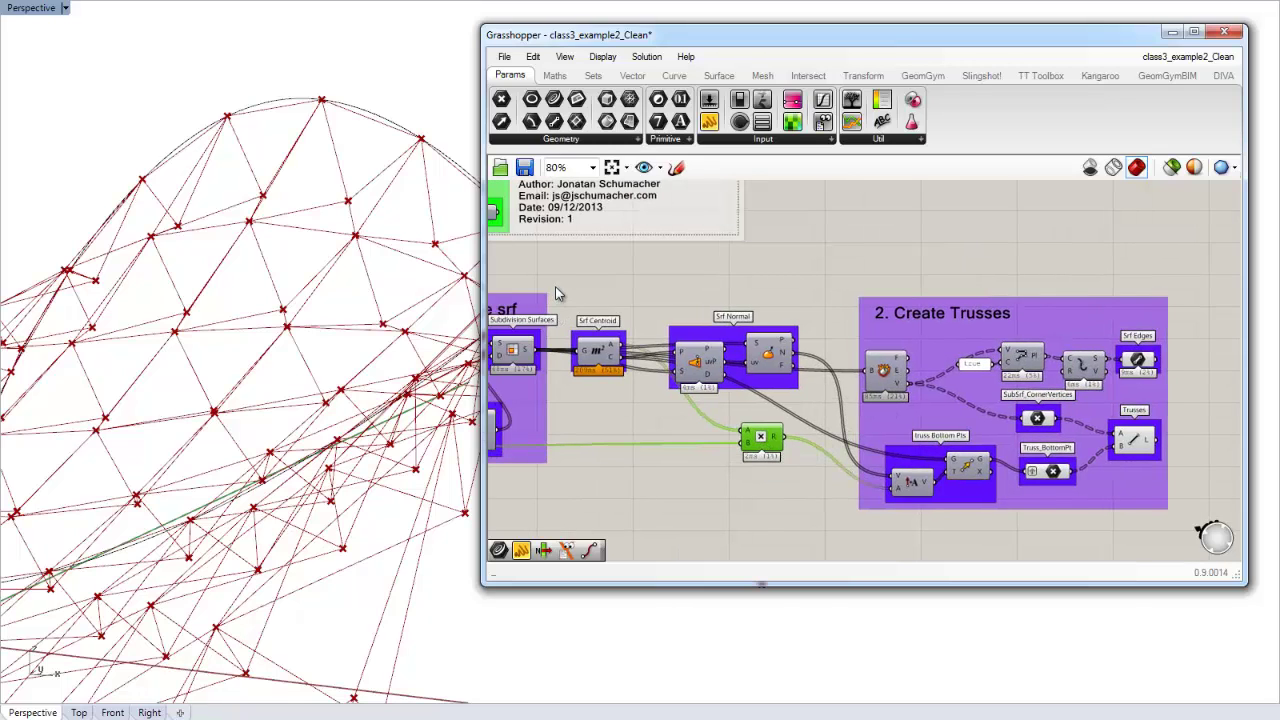
drag(555, 286, 815, 412)
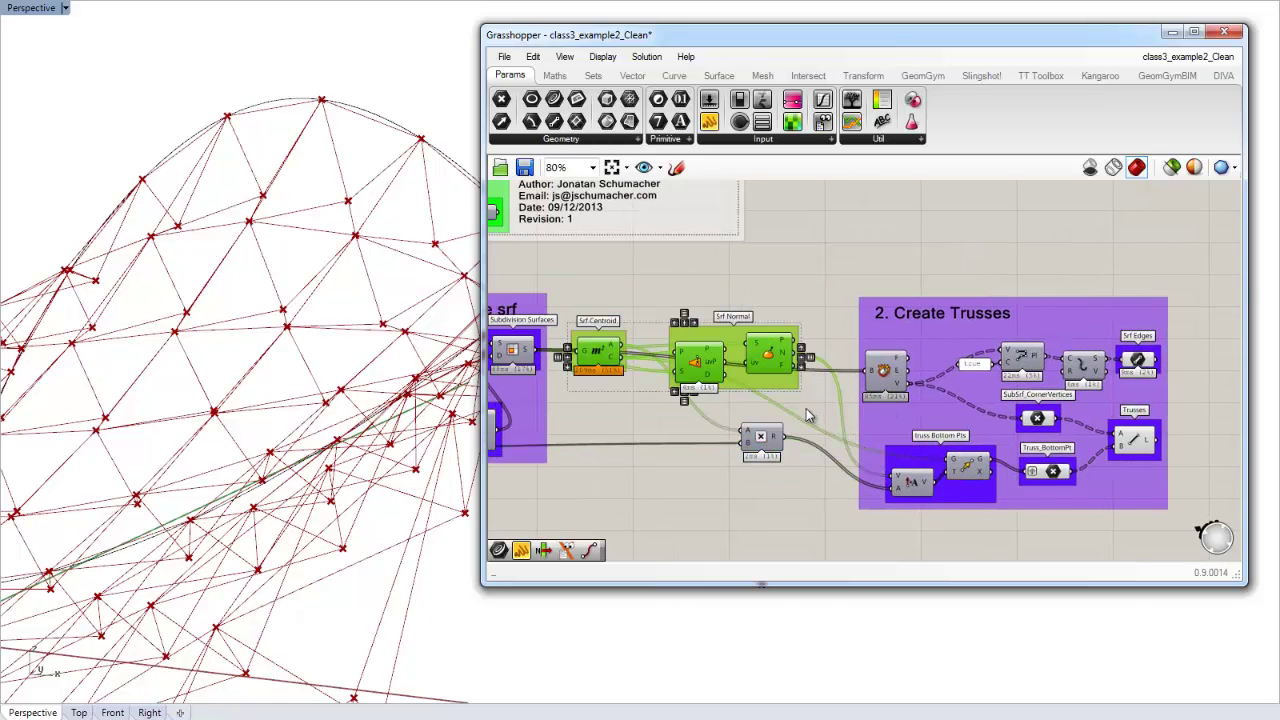
key(ctrl+g)
click(807, 407)
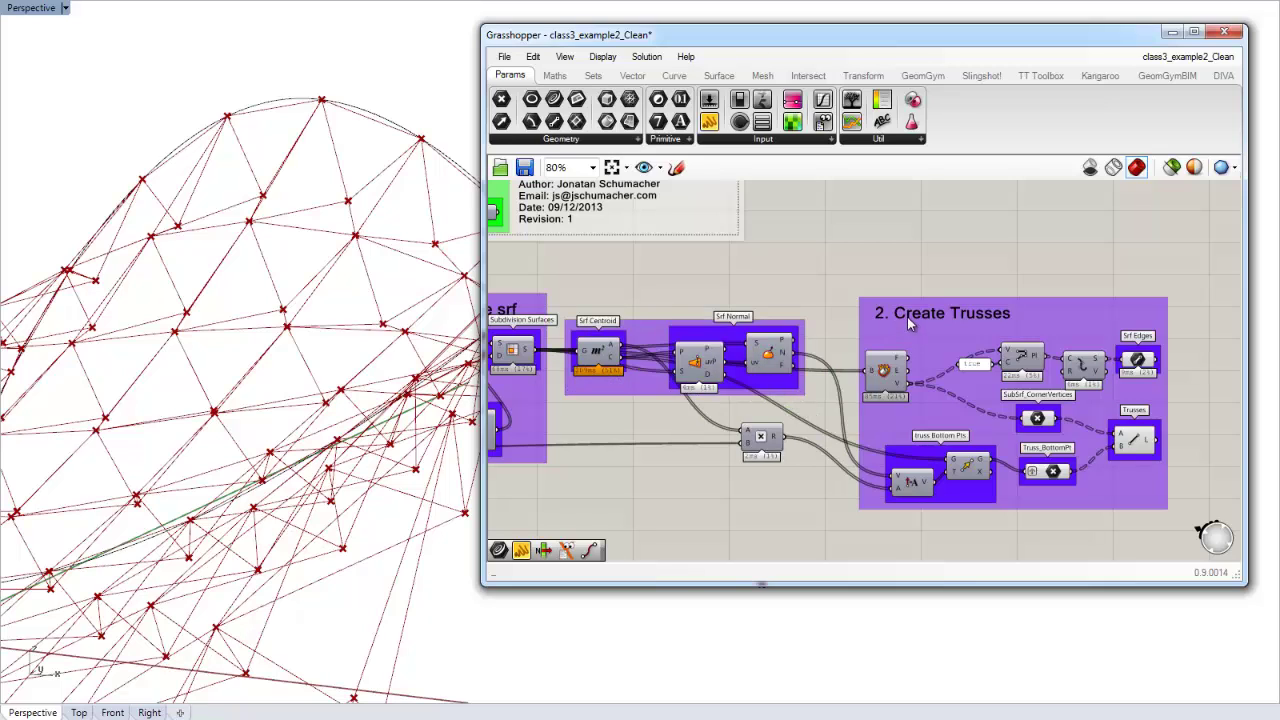
Step: Label the outer Srf Centroid and Srf Normal group with a copied scribble reading "2. Find Srf Normals" and add it to that group
mouse_move(907, 317)
mouse_down()
mouse_move(926, 319)
mouse_move(645, 313)
mouse_up()
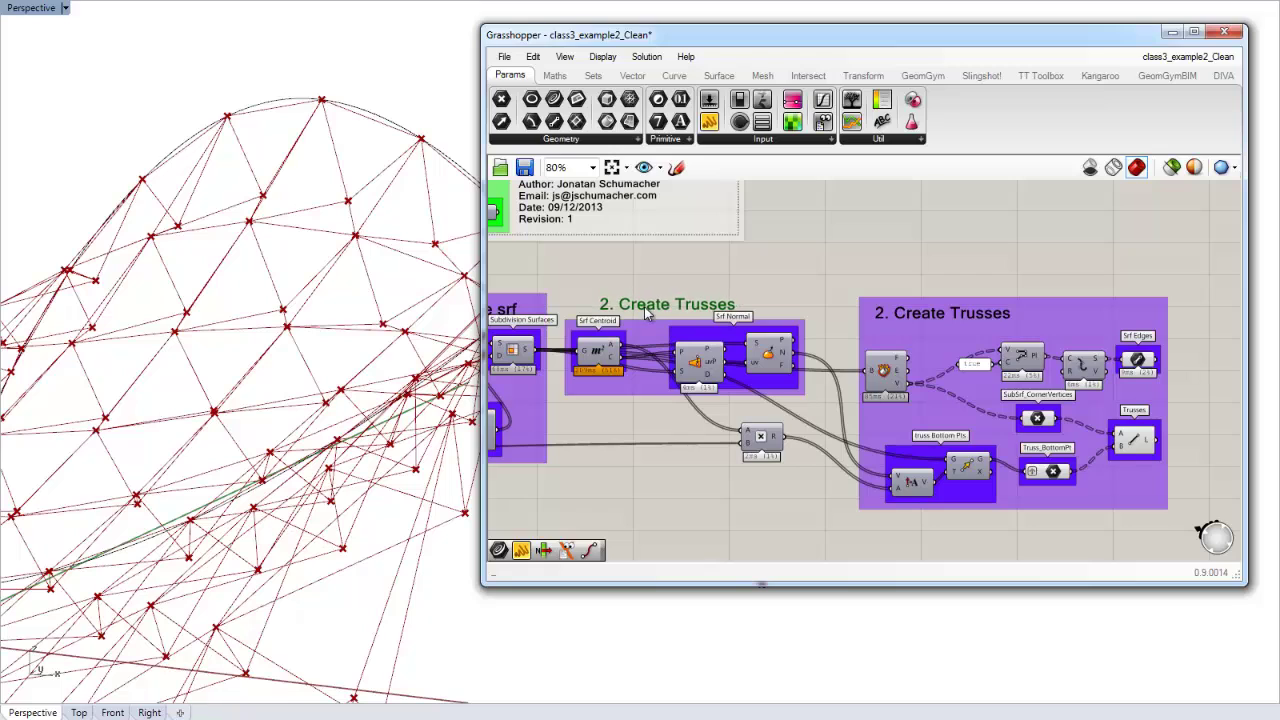
double_click(645, 311)
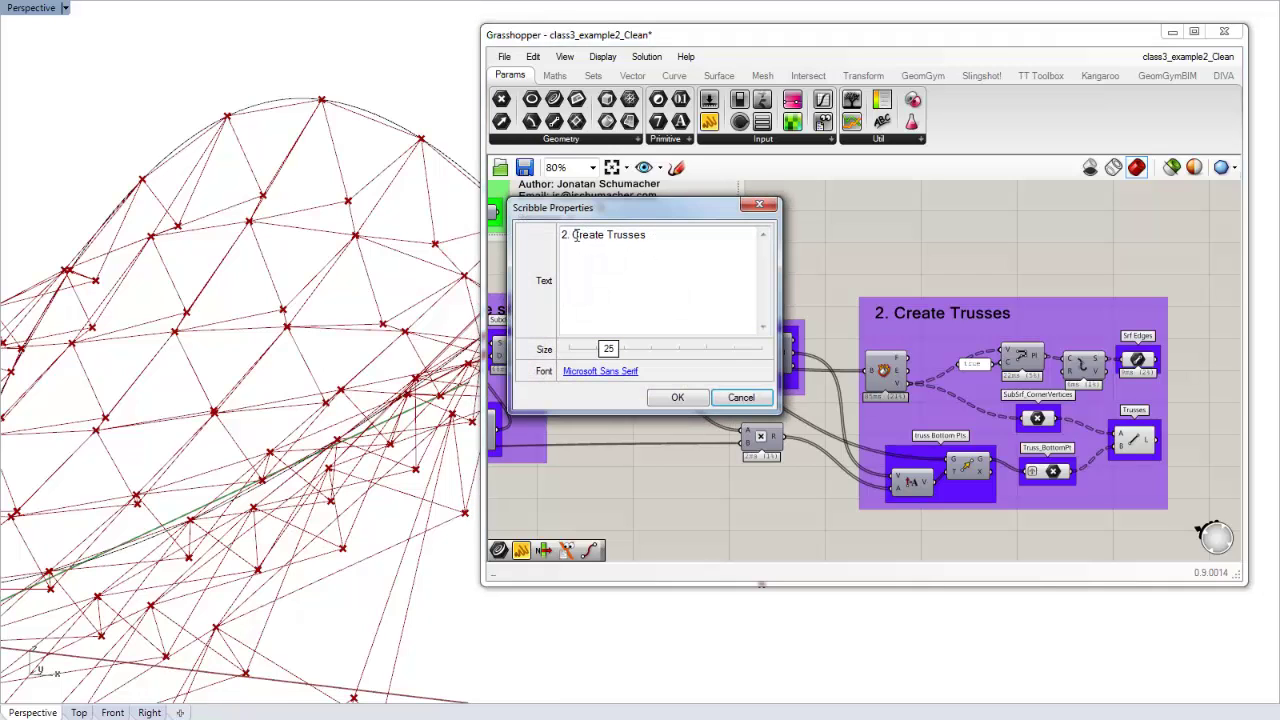
drag(573, 235, 695, 237)
text(Find Srf Normals)
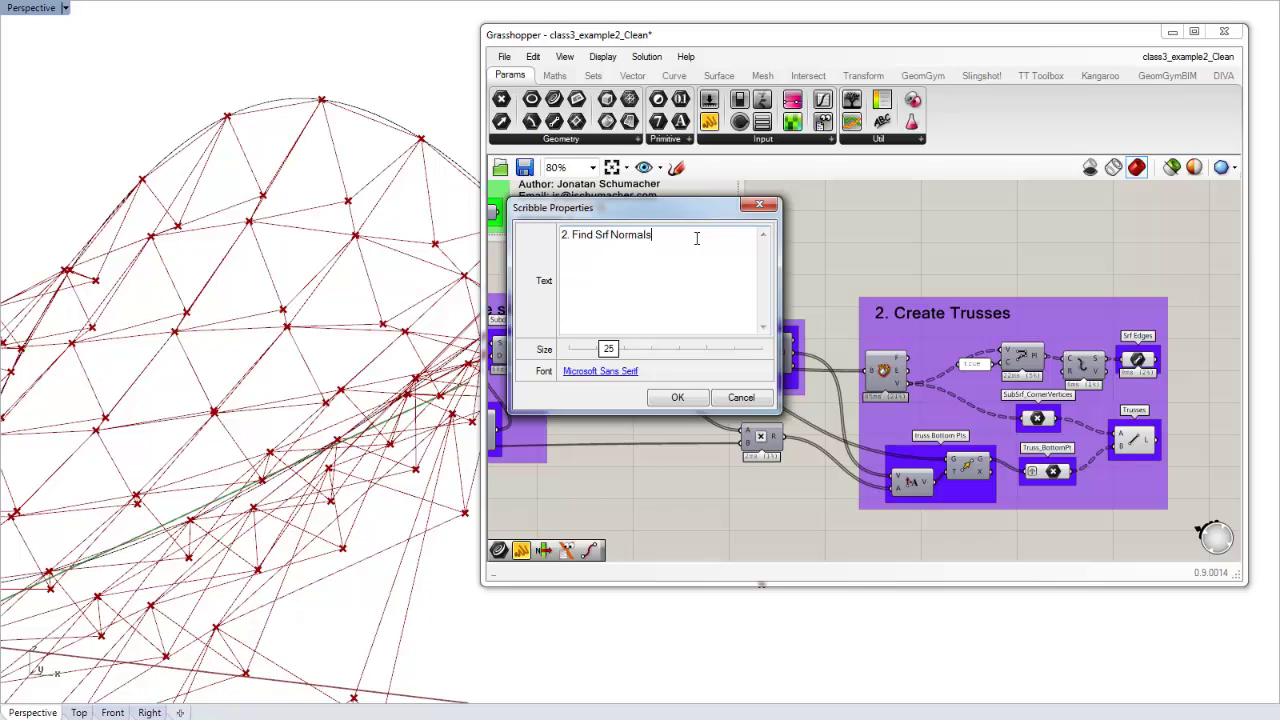
click(676, 398)
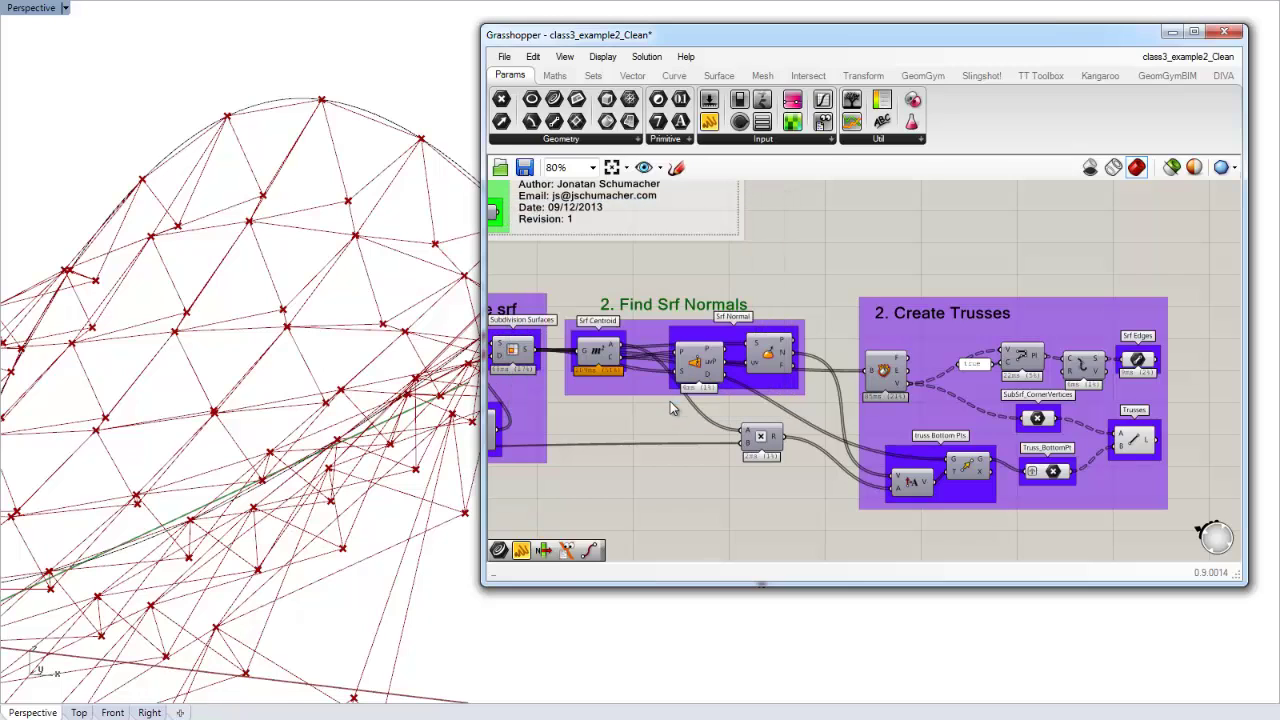
right_click(643, 340)
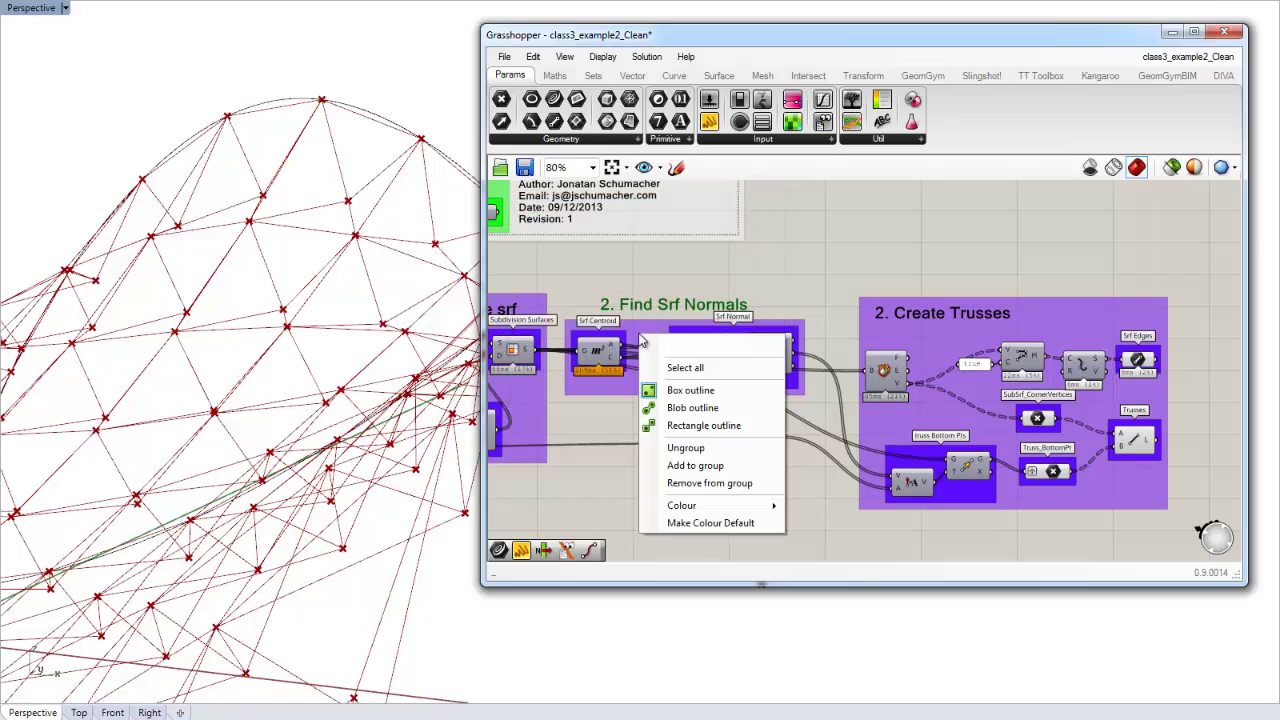
click(722, 466)
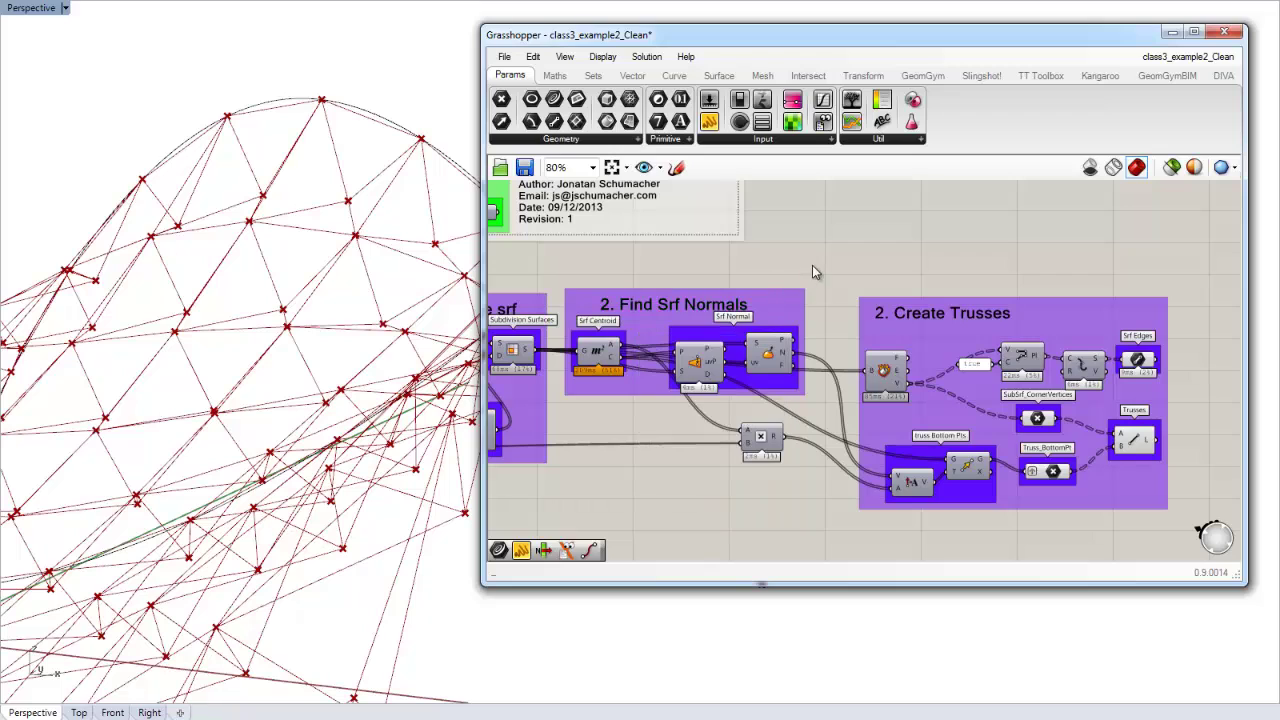
Step: Renumber the truss group's label so that it reads "3. Create Trusses"
double_click(897, 318)
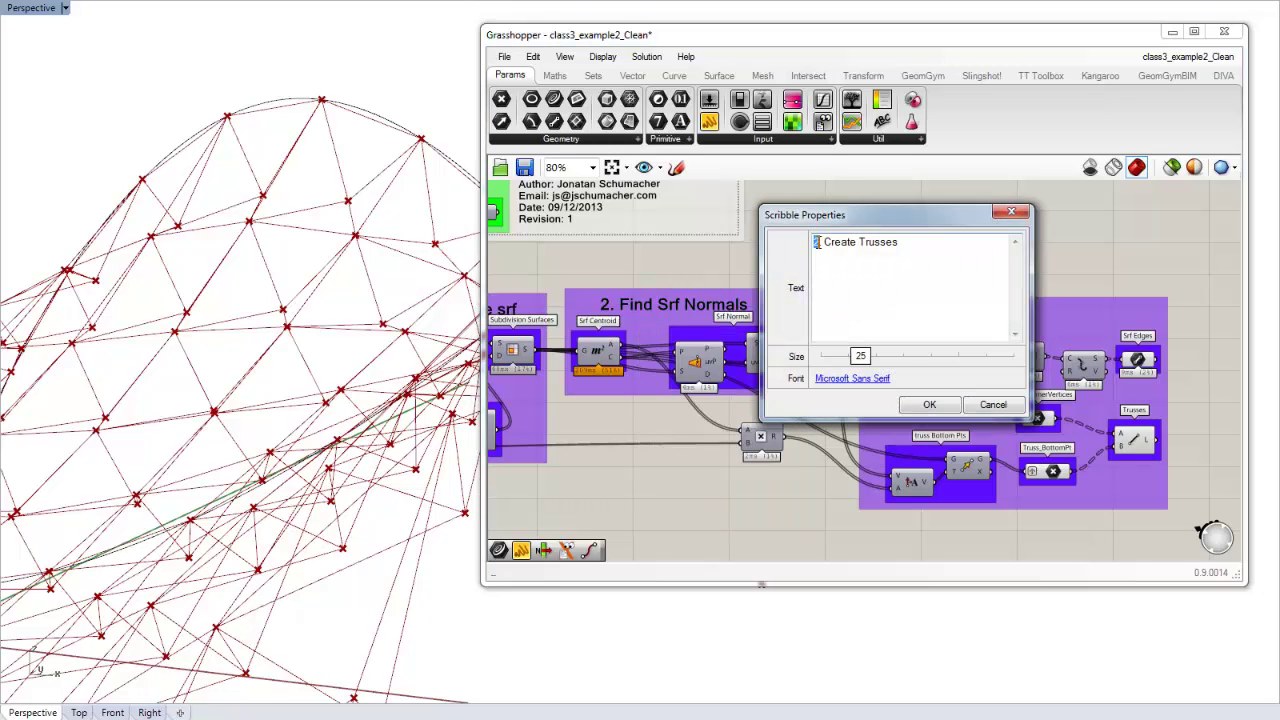
click(938, 410)
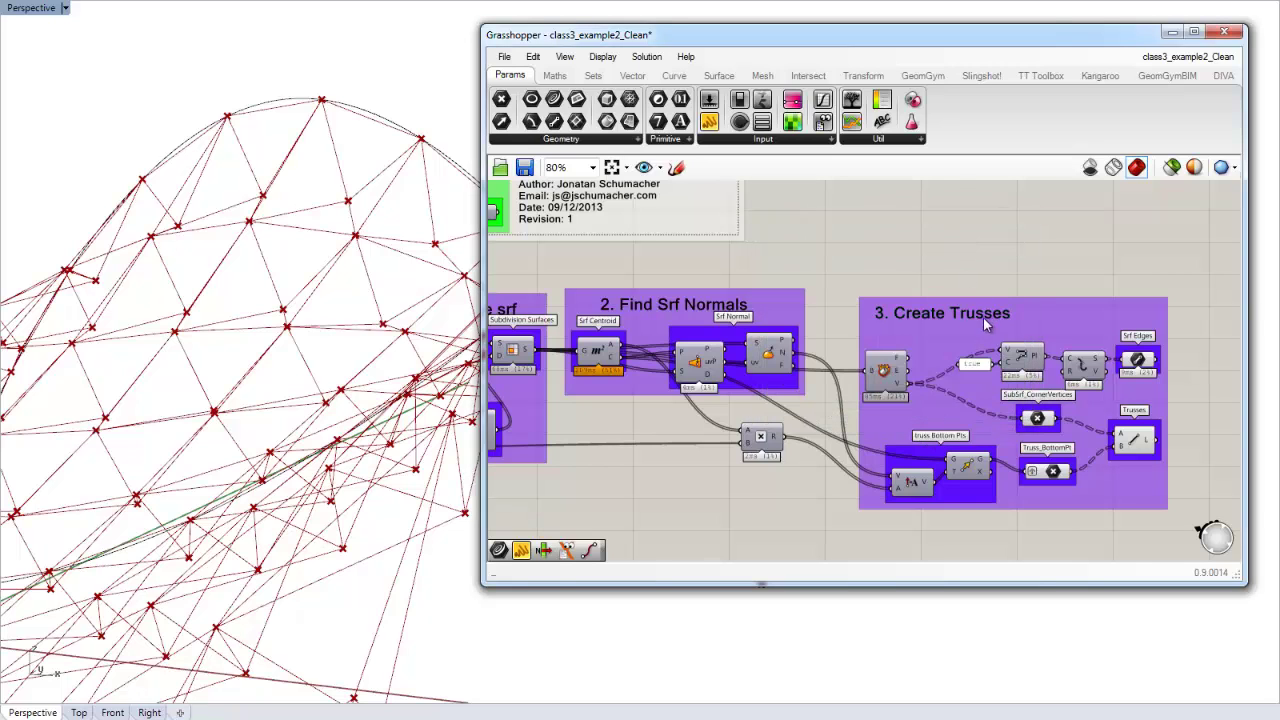
right_drag(922, 271, 891, 264)
Step: Review the numbered group layout, checking the components and outputs inside the "3. Create Trusses" group
scroll(893, 265, down, 1)
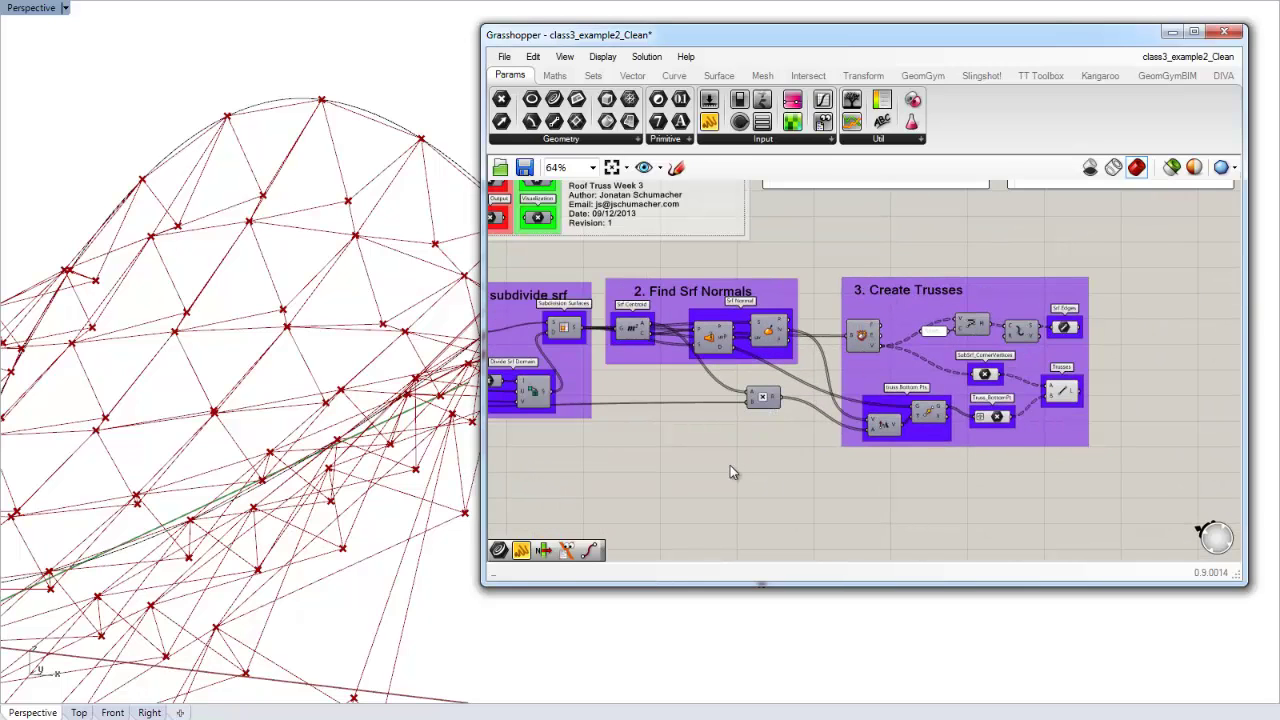
right_drag(730, 465, 762, 463)
right_drag(1087, 414, 1009, 444)
scroll(940, 462, up, 4)
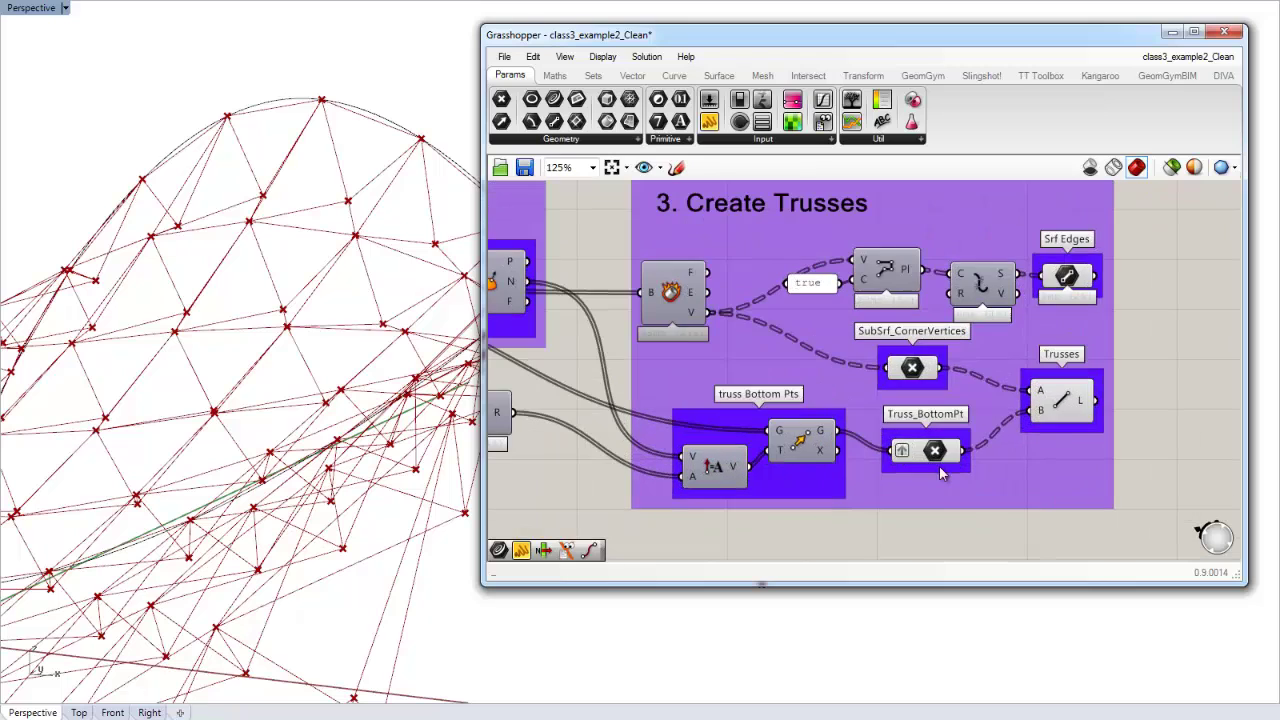
click(932, 458)
click(928, 512)
right_drag(931, 520, 908, 568)
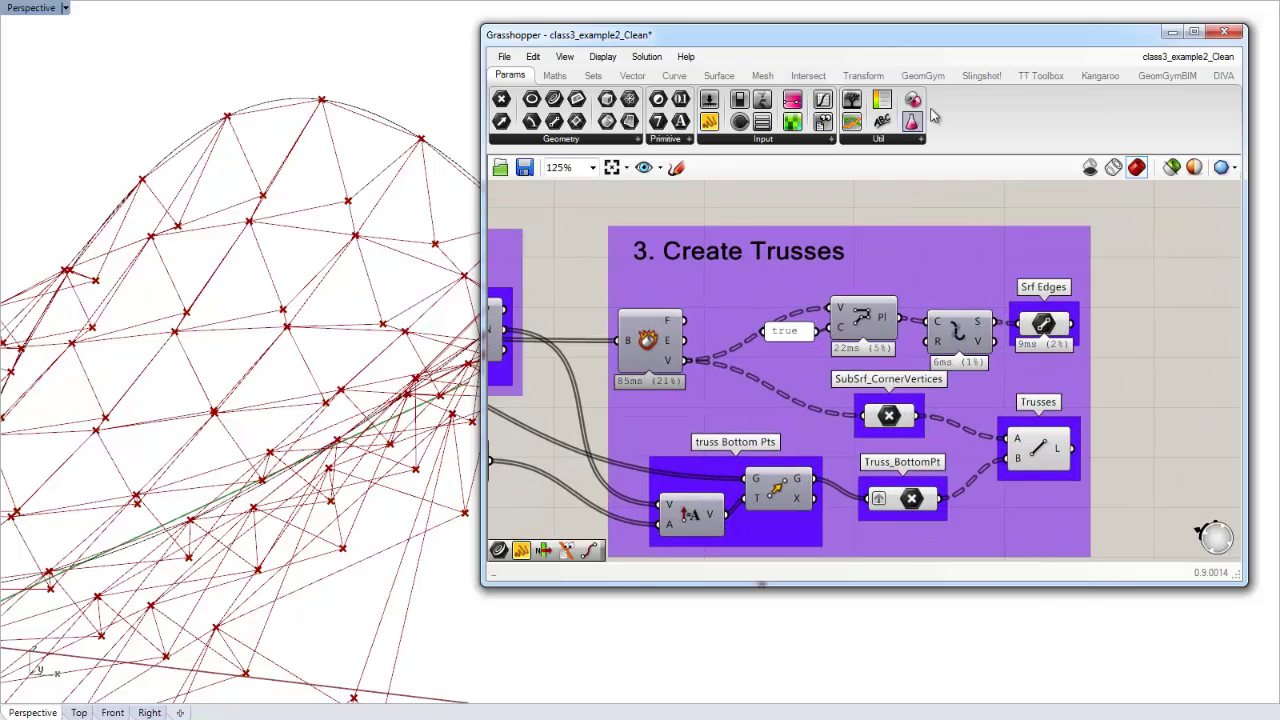
right_drag(1114, 362, 997, 340)
scroll(997, 340, down, 2)
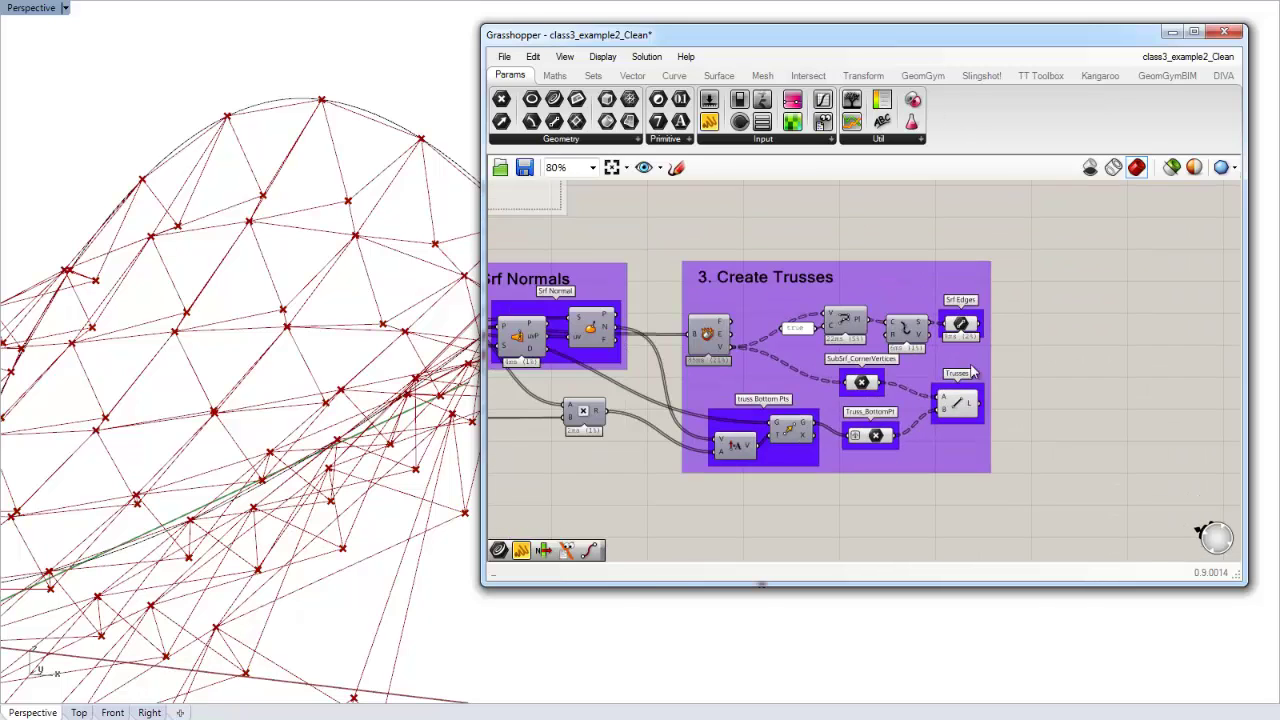
Step: Nudge the Trusses component slightly farther right within the "3. Create Trusses" group
drag(956, 412, 960, 412)
click(1006, 404)
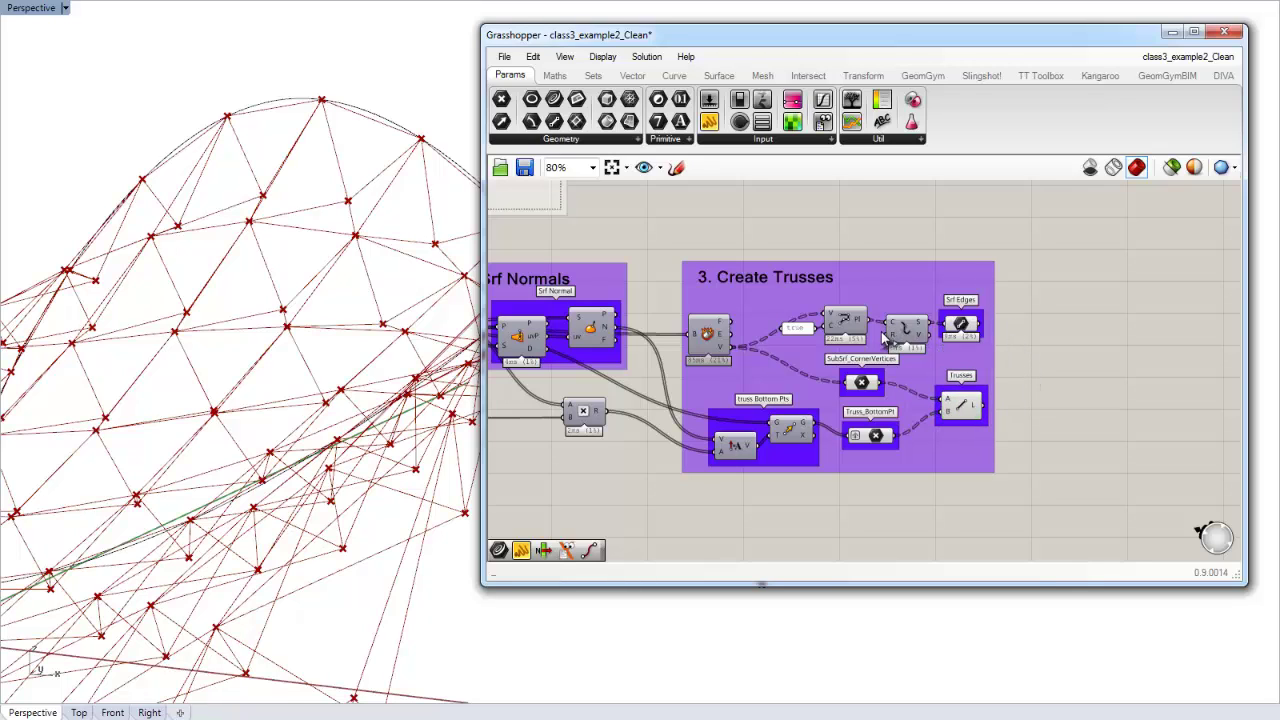
scroll(964, 321, up, 2)
scroll(964, 323, down, 1)
right_drag(983, 353, 910, 358)
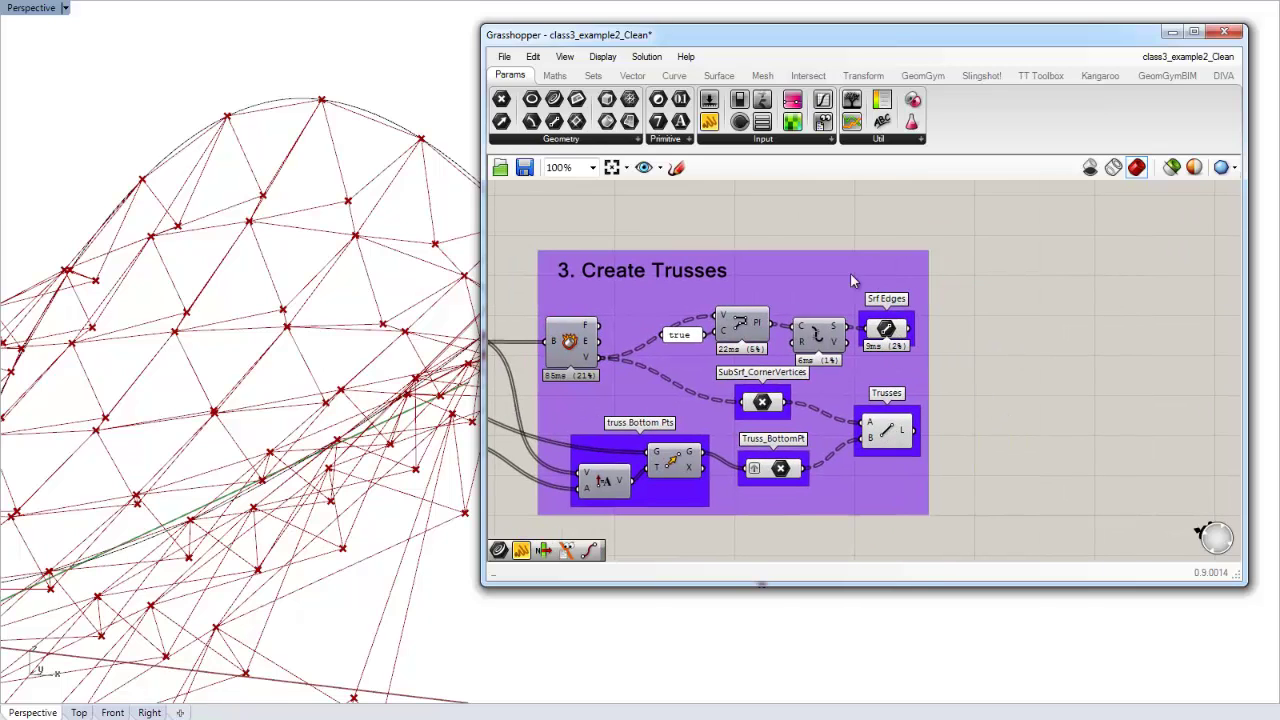
Step: Add a Line parameter outside the "3. Create Trusses" group and feed it both the Srf Edges and Trusses outputs
drag(842, 216, 952, 526)
click(991, 460)
drag(555, 120, 1013, 392)
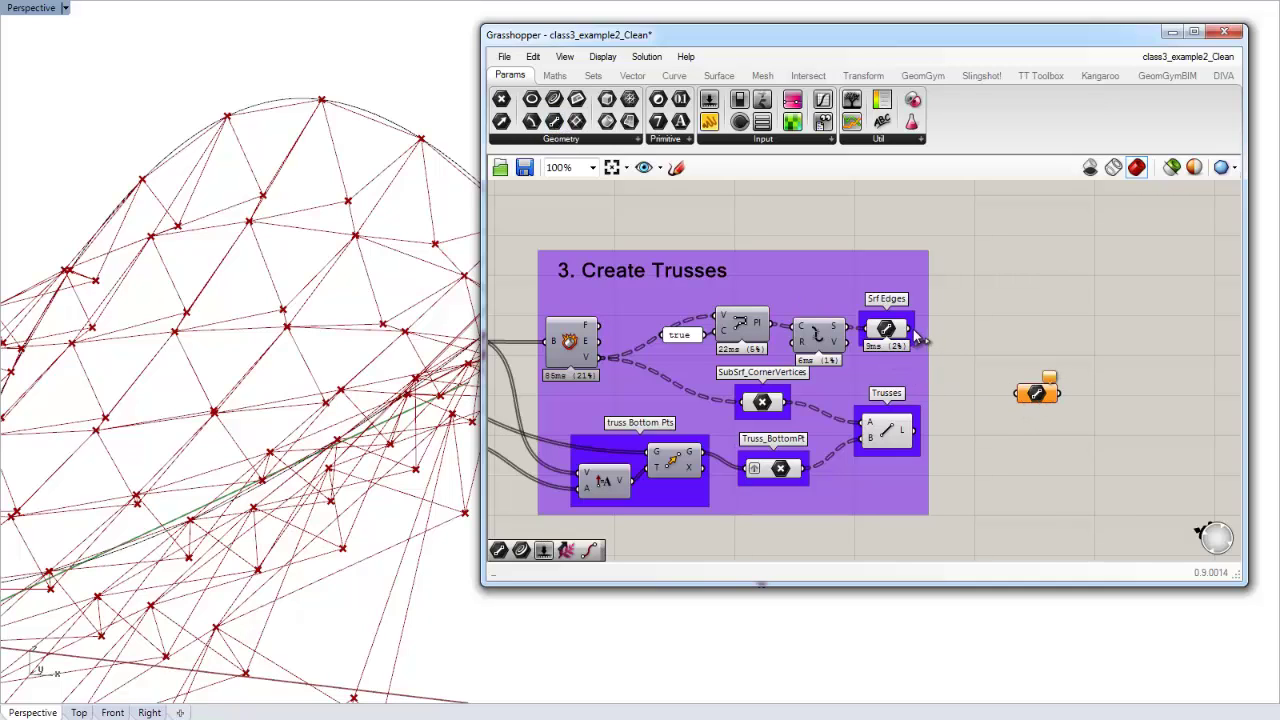
drag(920, 340, 917, 430)
click(1035, 396)
click(1026, 370)
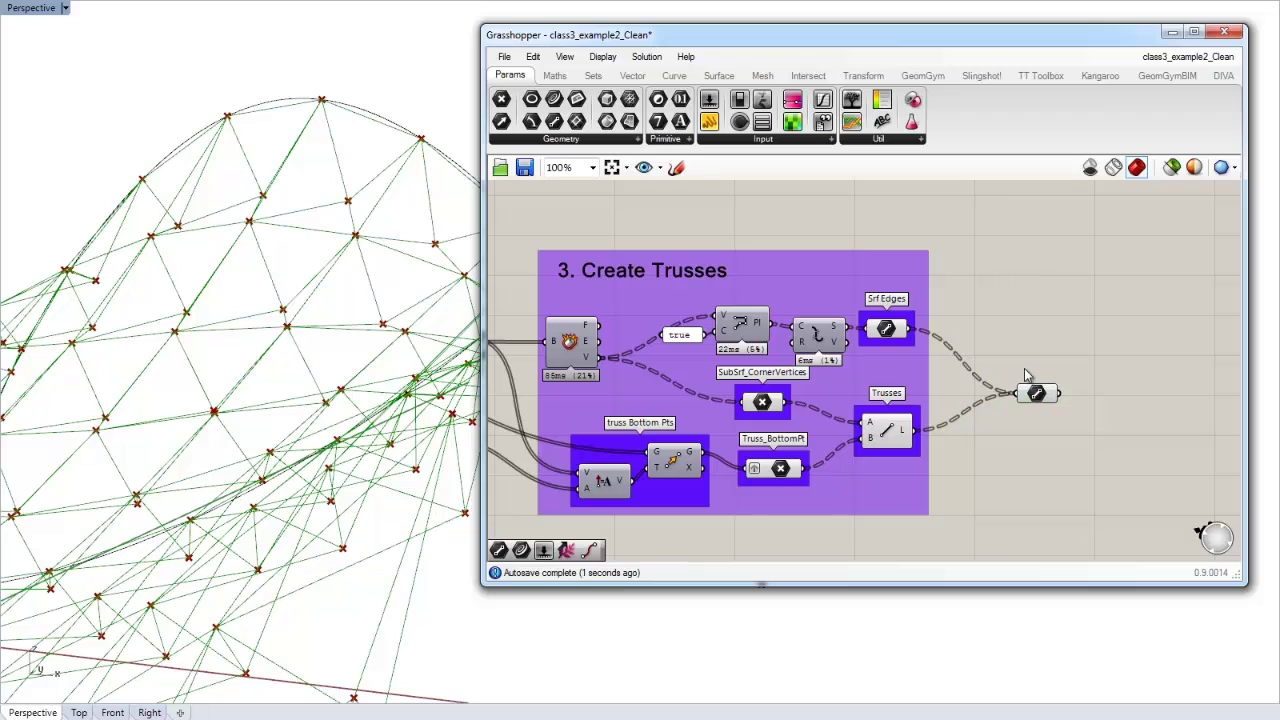
drag(1043, 396, 1036, 393)
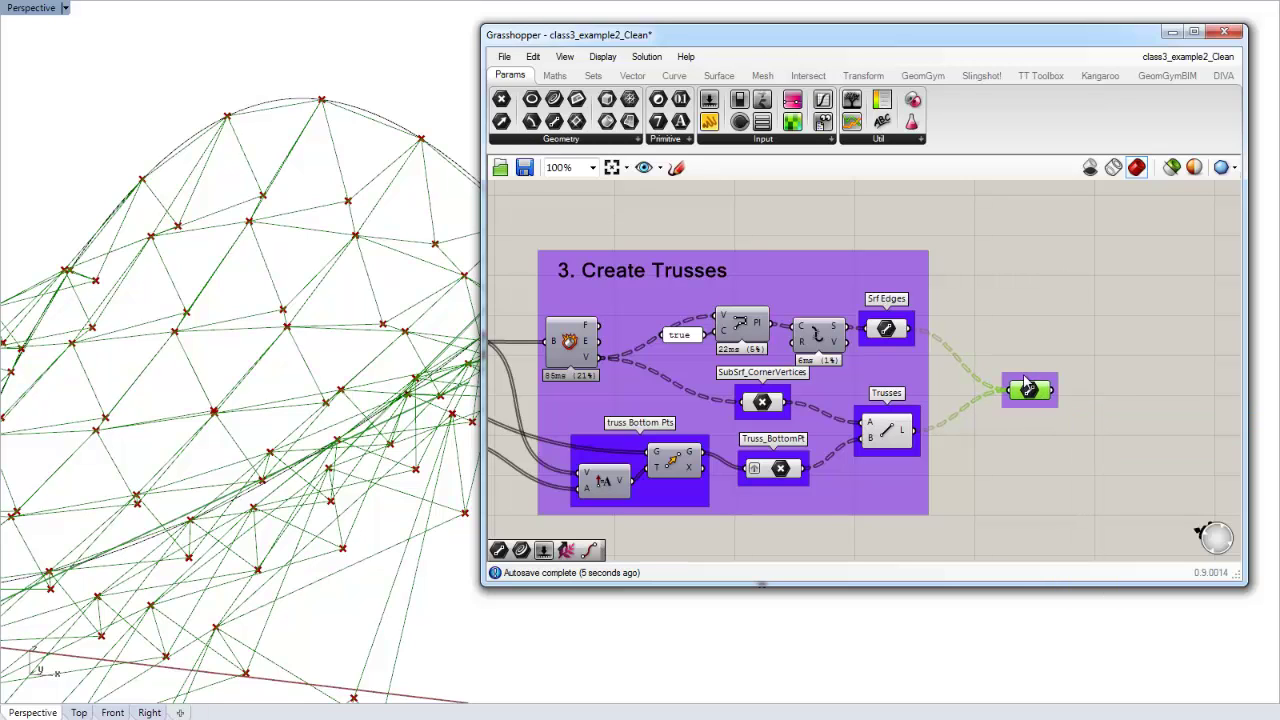
click(1027, 380)
Step: Make the colour of the Output group in the template legend the default group colour
scroll(1030, 385, down, 3)
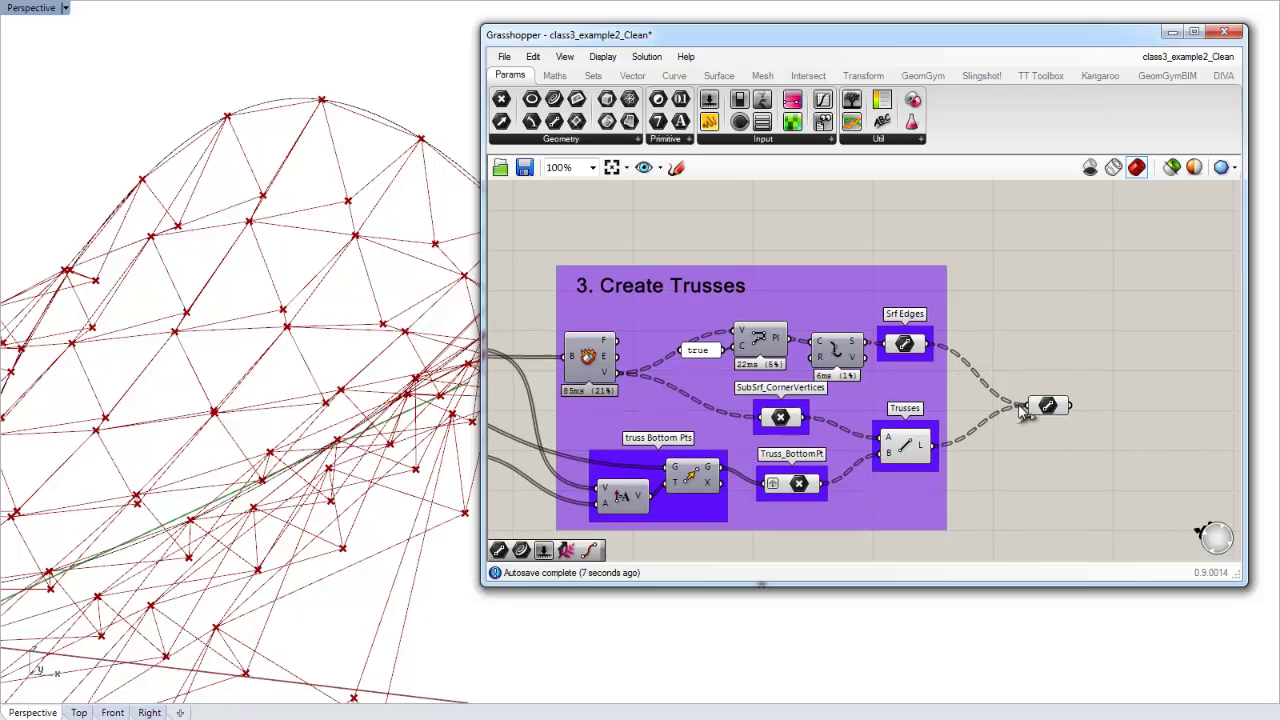
scroll(621, 387, up, 5)
click(621, 387)
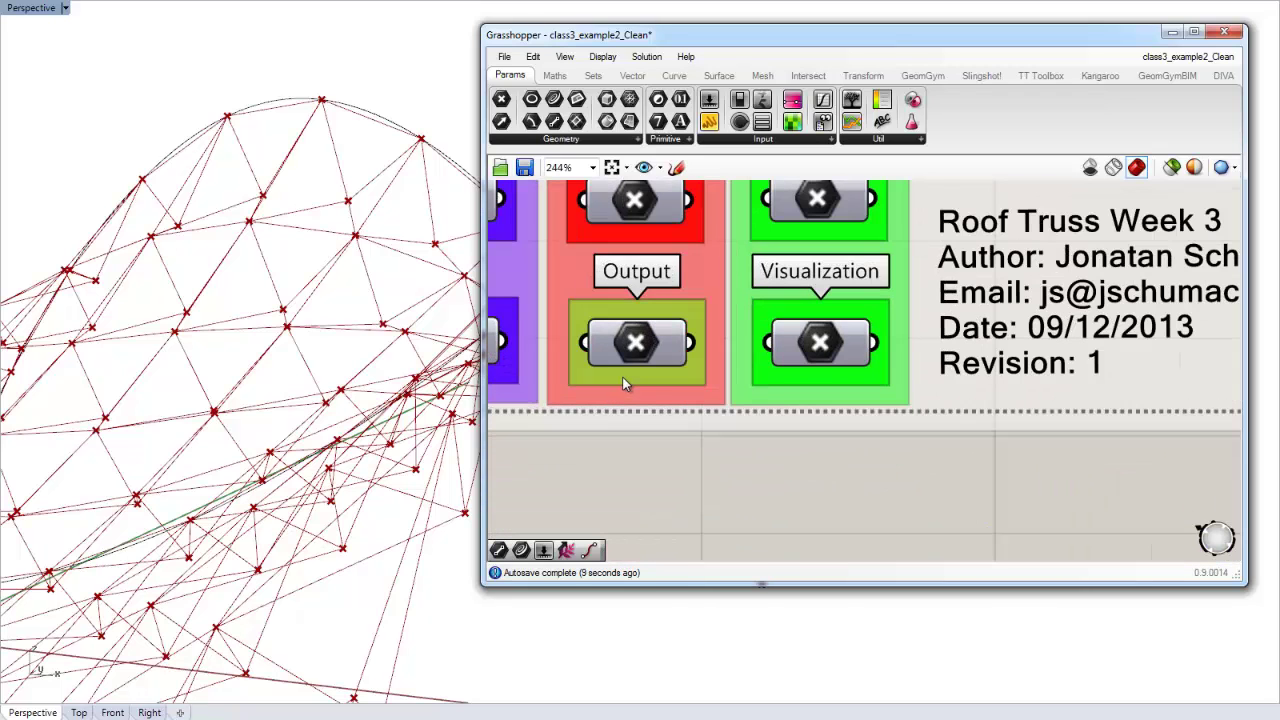
right_click(621, 385)
click(724, 566)
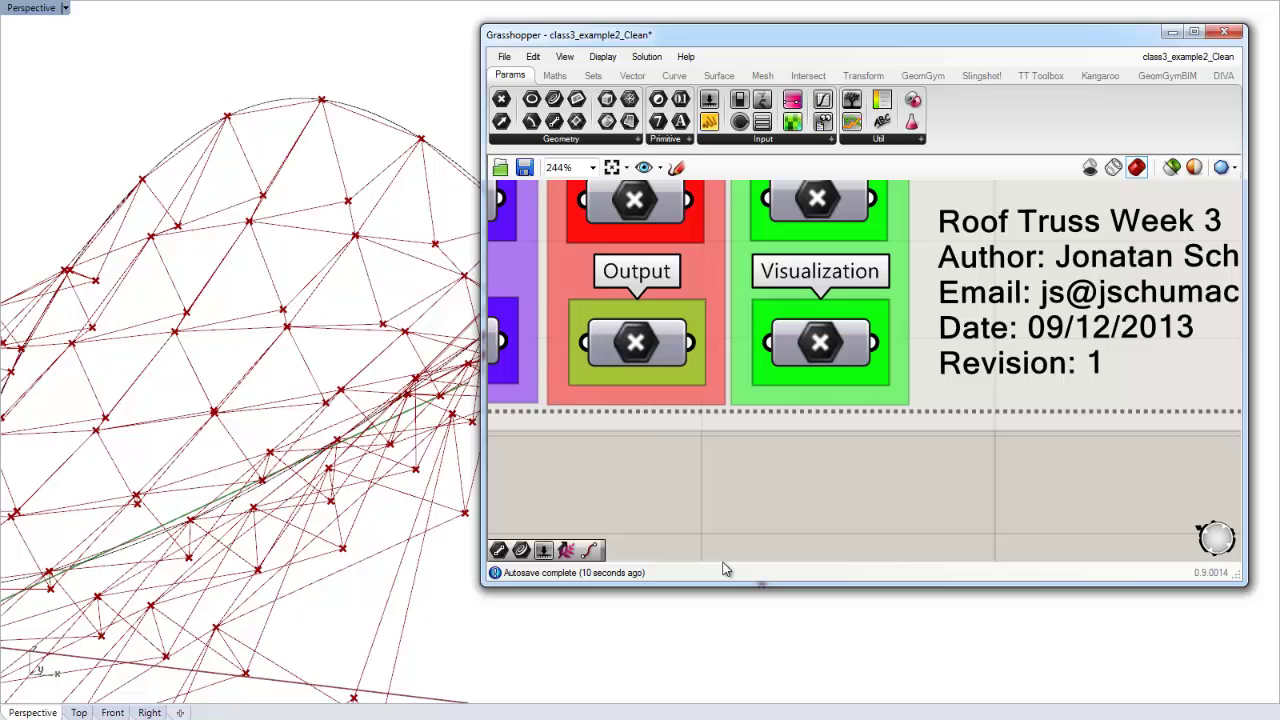
right_click(654, 392)
click(726, 569)
Step: Enclose the new Line parameter in its own group and give the group a blob outline
scroll(688, 433, down, 4)
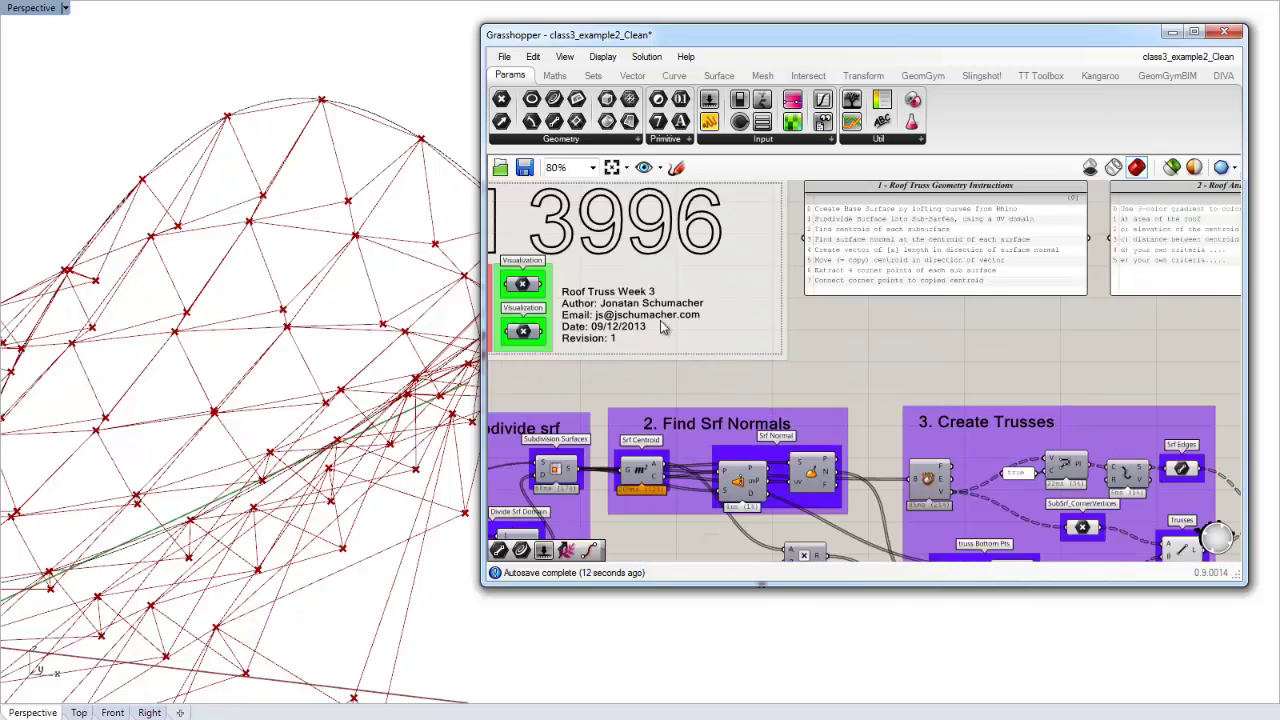
scroll(665, 325, down, 3)
scroll(944, 430, up, 8)
click(948, 447)
key(ctrl+g)
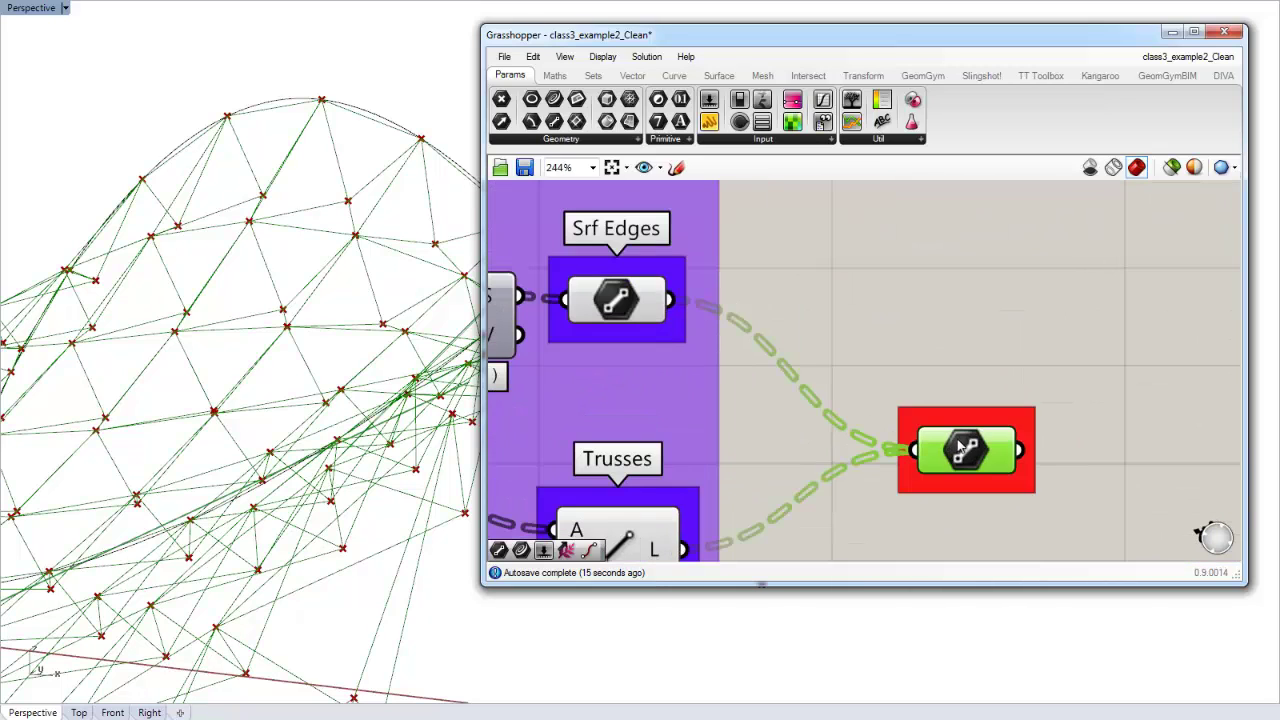
double_click(956, 416)
Step: Name the Line parameter's output group "Truss Edges"
right_click(955, 407)
click(1010, 419)
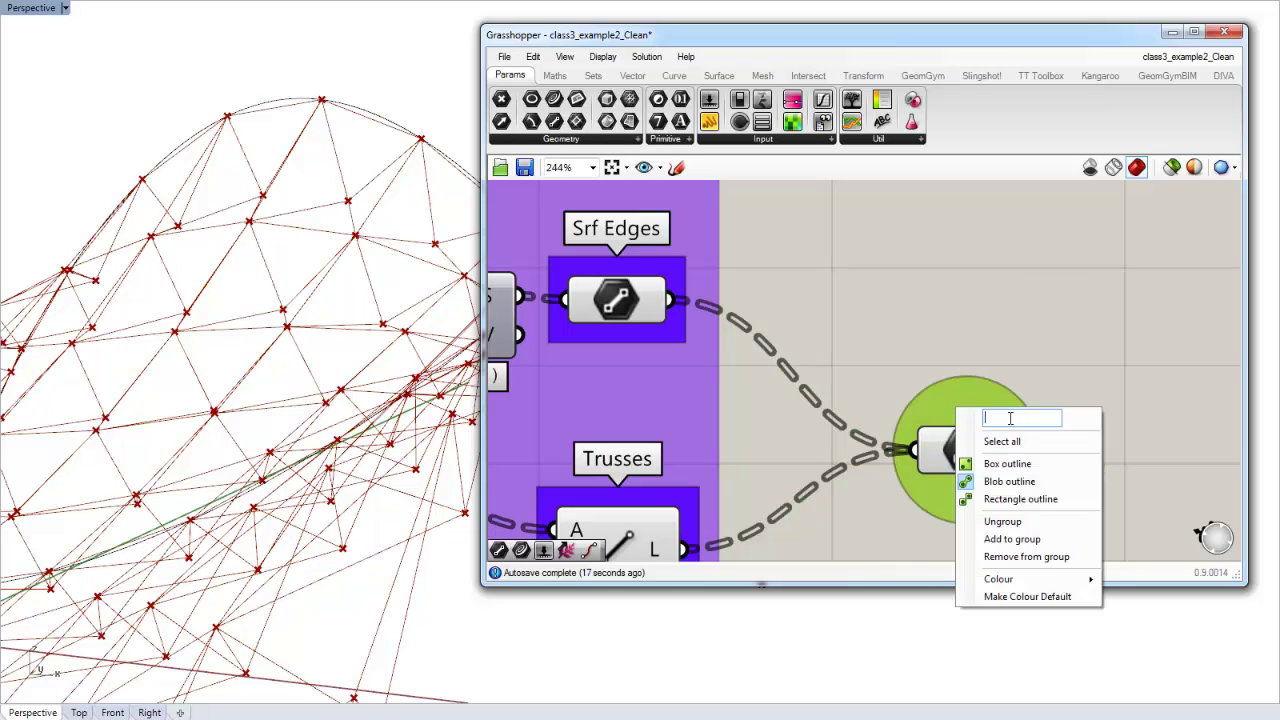
text(True)
key(BackSpace)
text(ss)
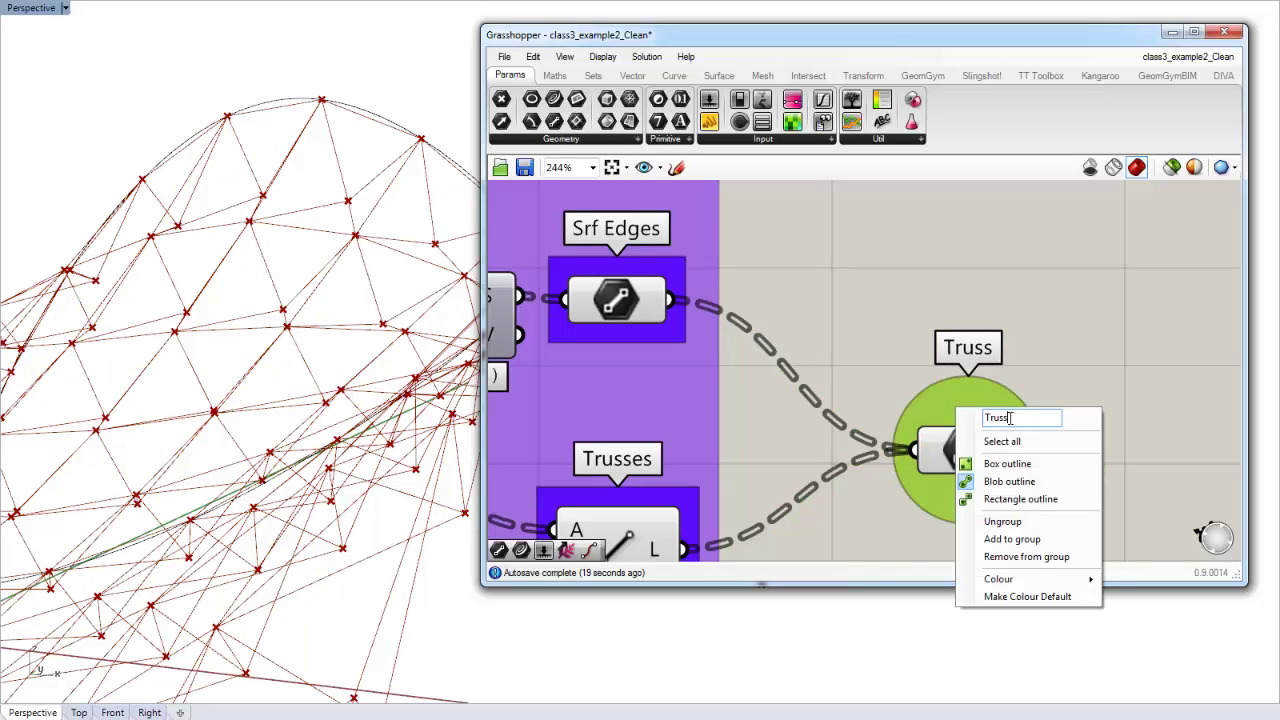
text( Edges)
key(Return)
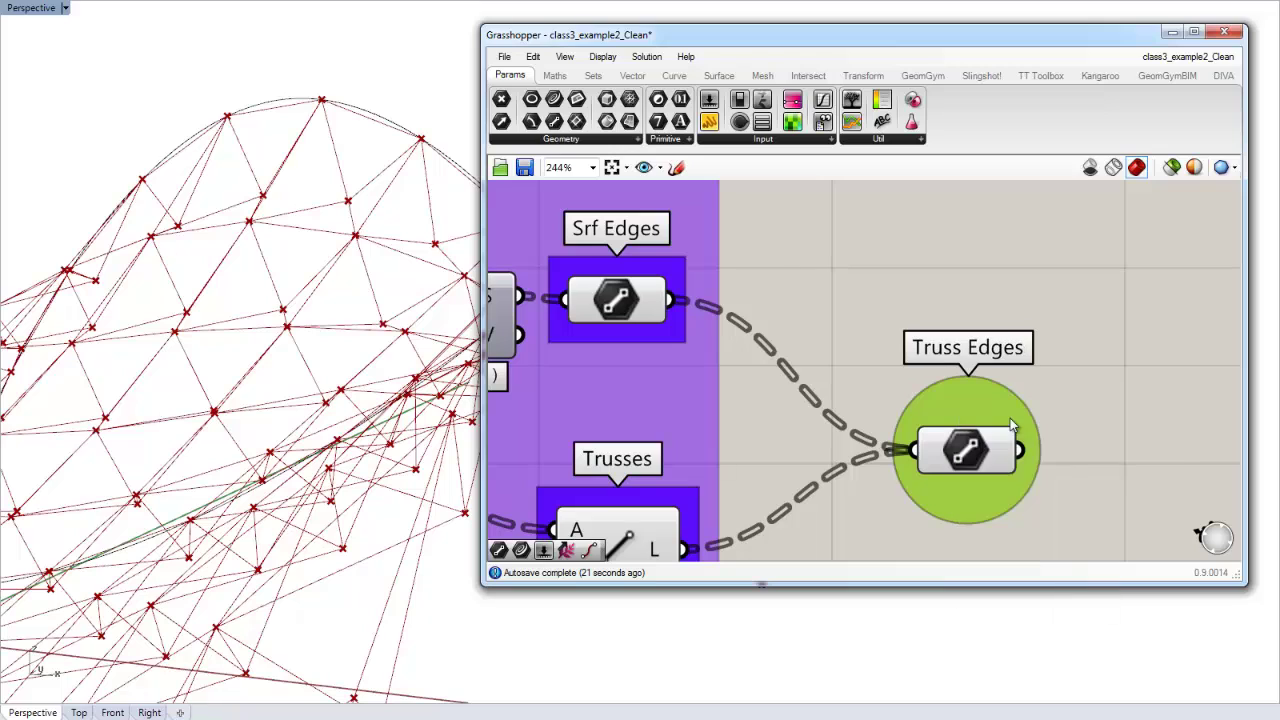
Step: Rename the Line parameter's group to "Truss CenterLines" and move it slightly closer to the "3. Create Trusses" group
scroll(1097, 418, down, 3)
right_click(1018, 401)
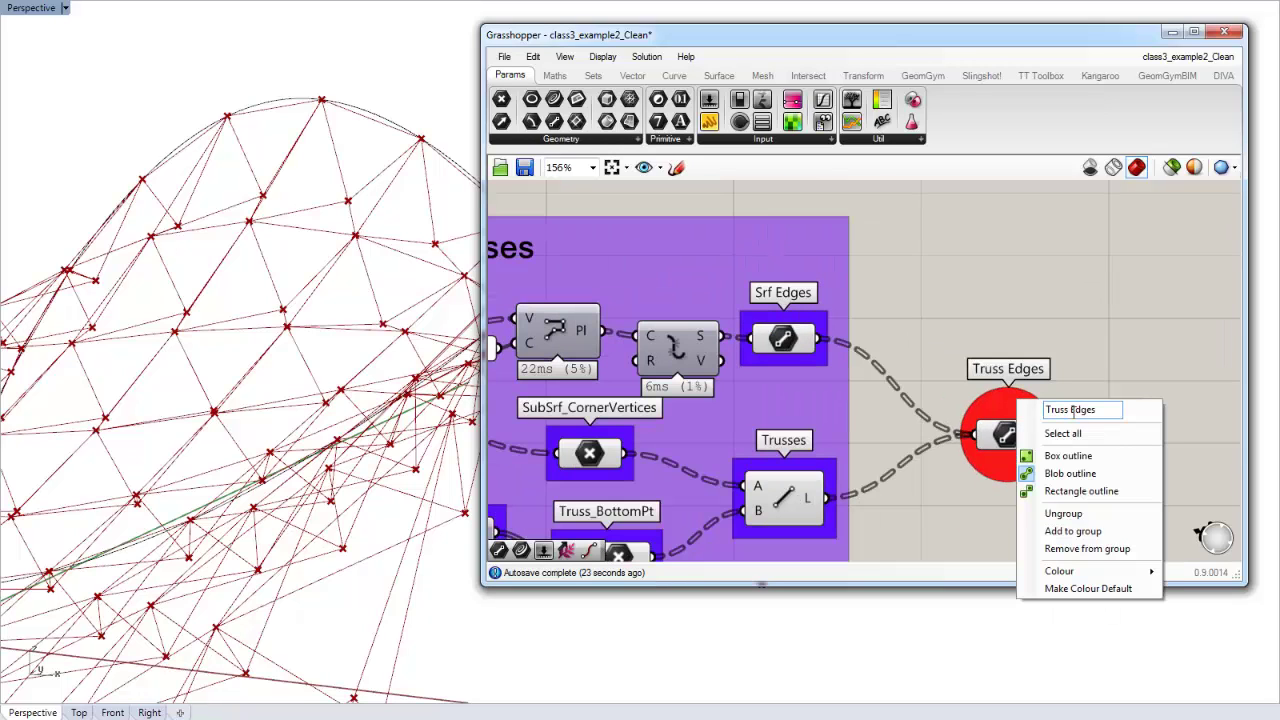
key(BackSpace)
text(C)
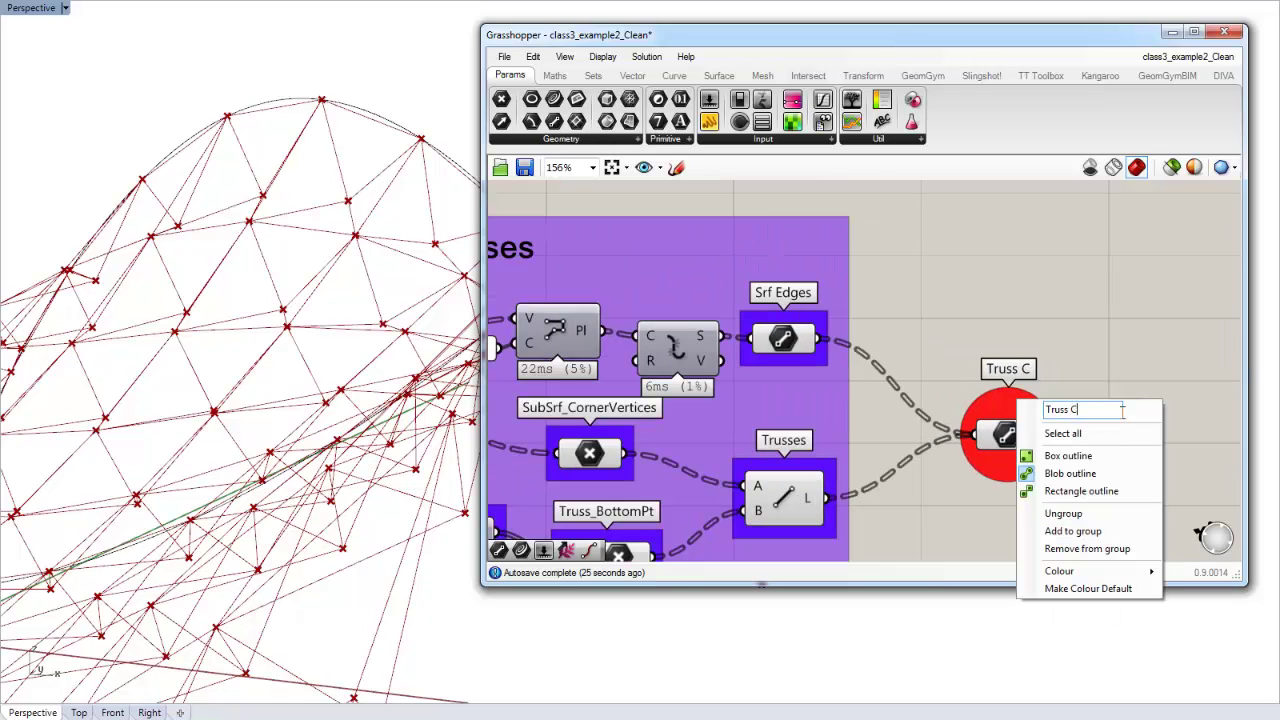
text(enterLines)
key(Return)
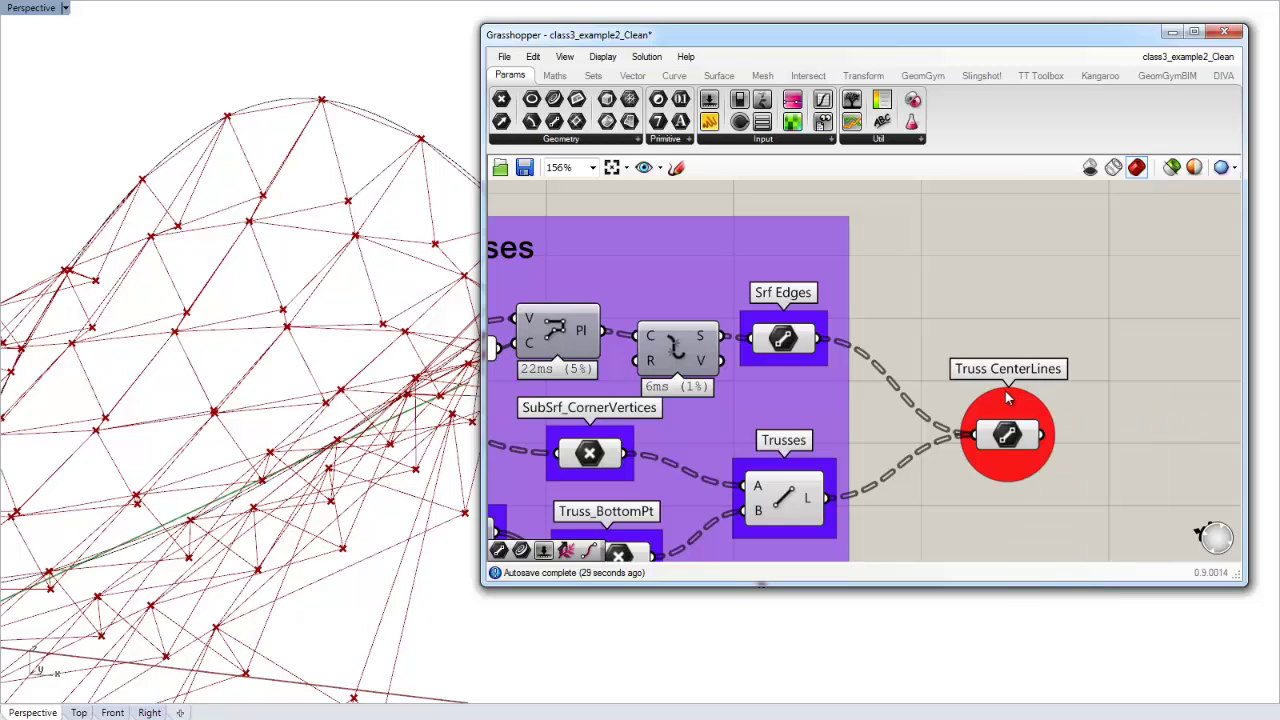
drag(1012, 436, 991, 428)
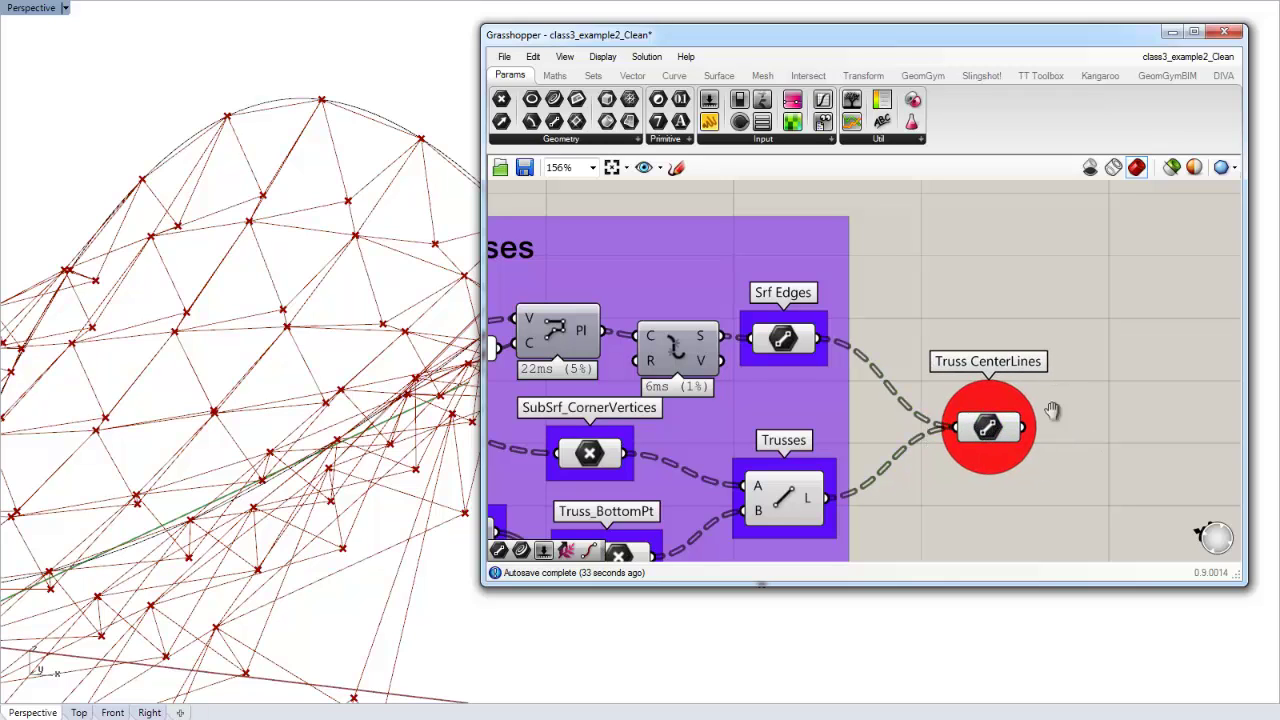
Step: Turn off the preview of all components in the "3. Create Trusses" group
scroll(1048, 405, down, 5)
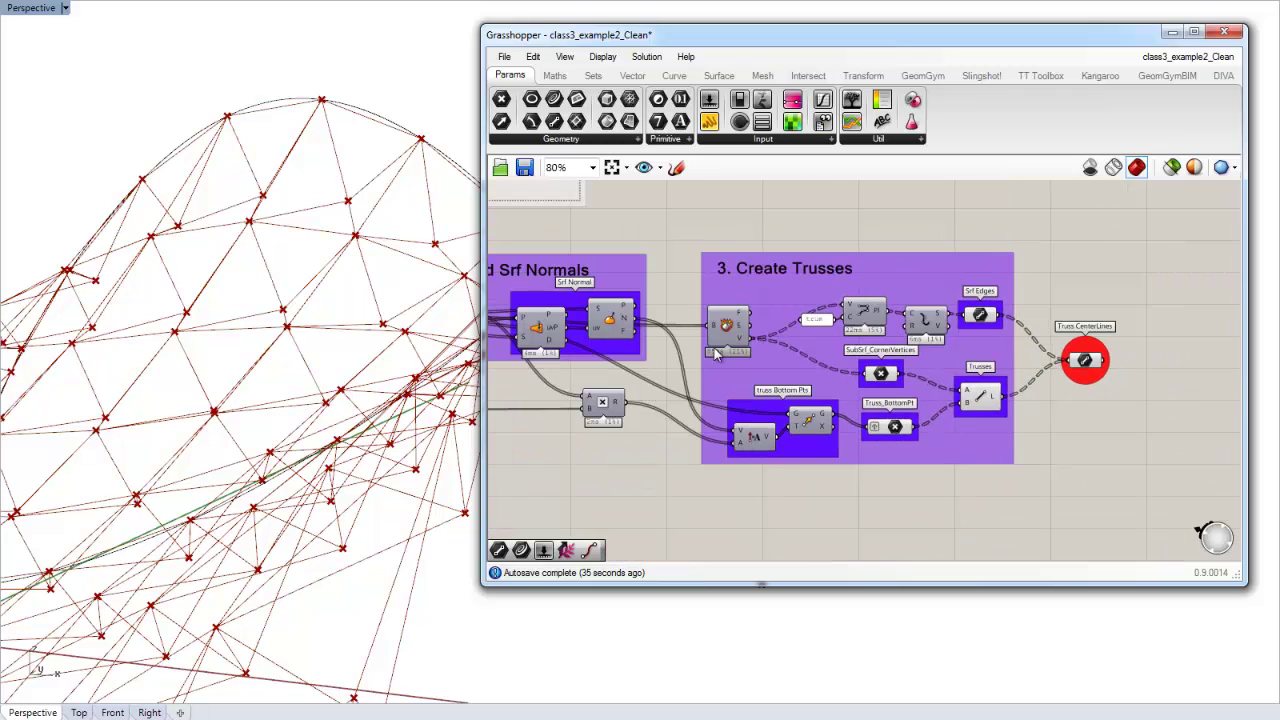
drag(809, 354, 1028, 528)
right_click(1112, 475)
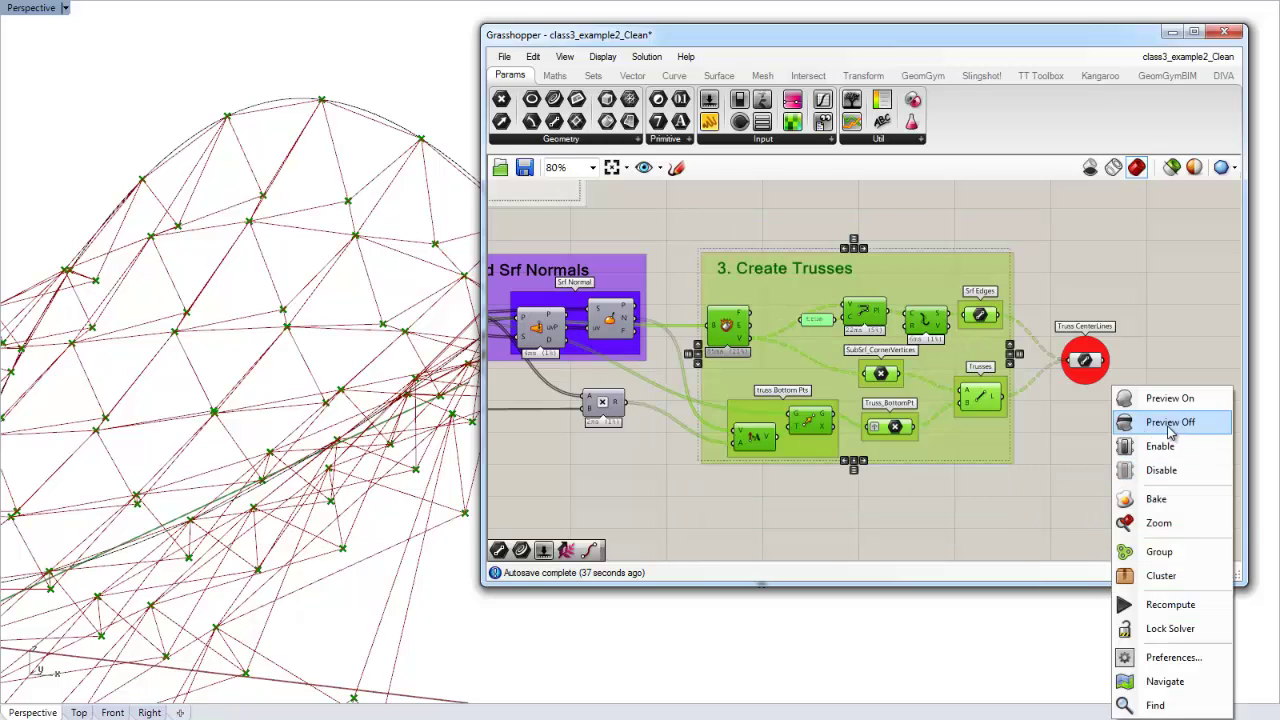
click(1167, 424)
click(1115, 451)
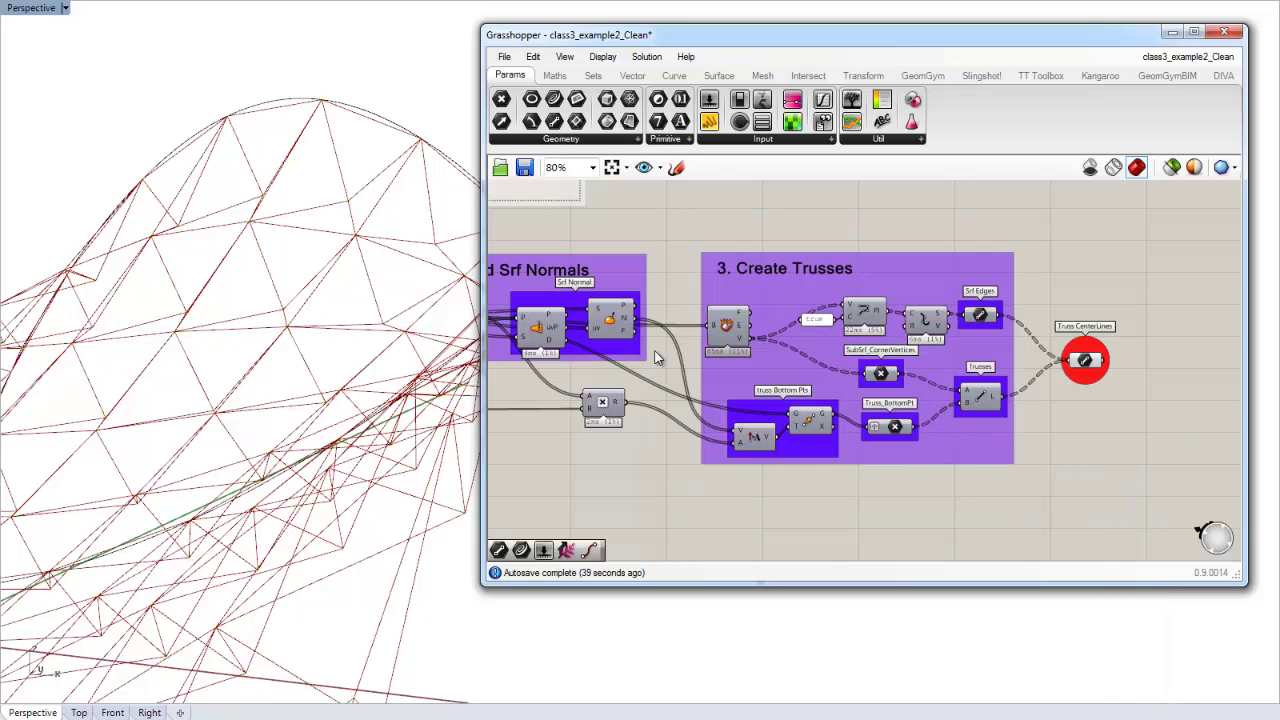
Step: Read the "2 - Roof Analysis Instructions" panel for the criteria used to colour-code the roof
right_drag(657, 358, 738, 377)
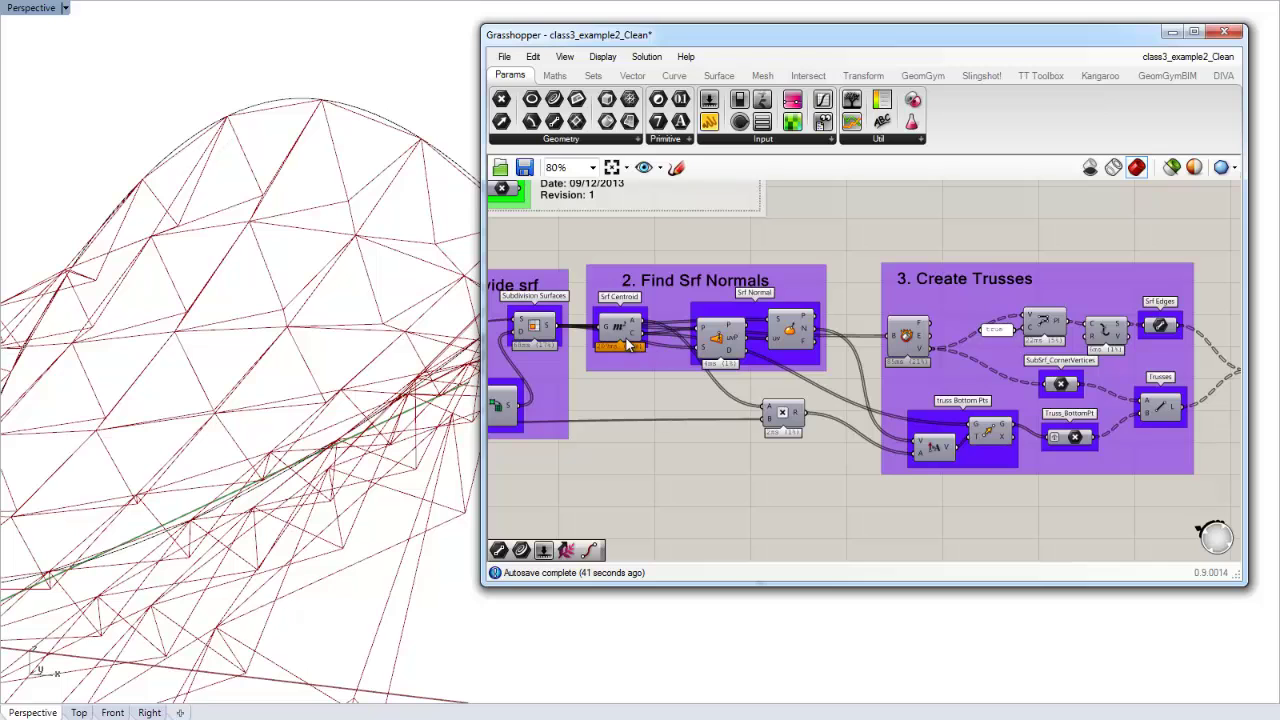
right_drag(646, 316, 494, 538)
scroll(1134, 310, up, 2)
right_drag(1150, 333, 944, 342)
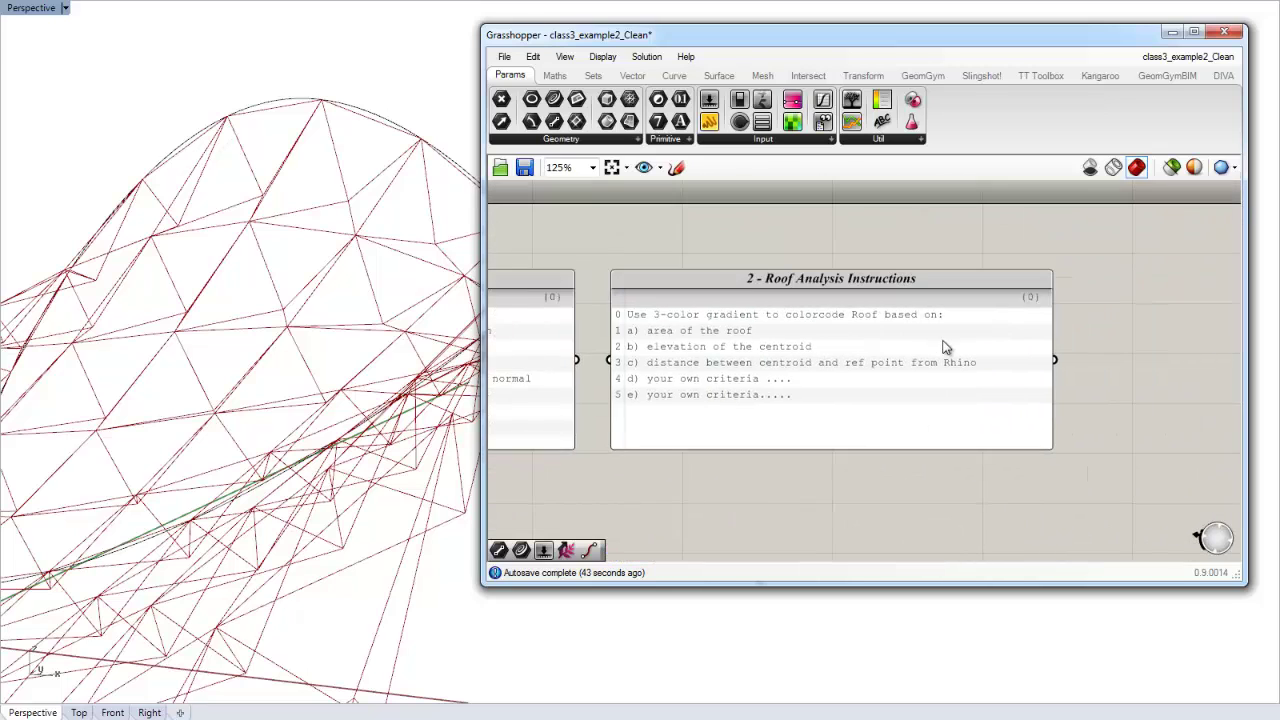
scroll(944, 346, up, 3)
scroll(809, 369, down, 2)
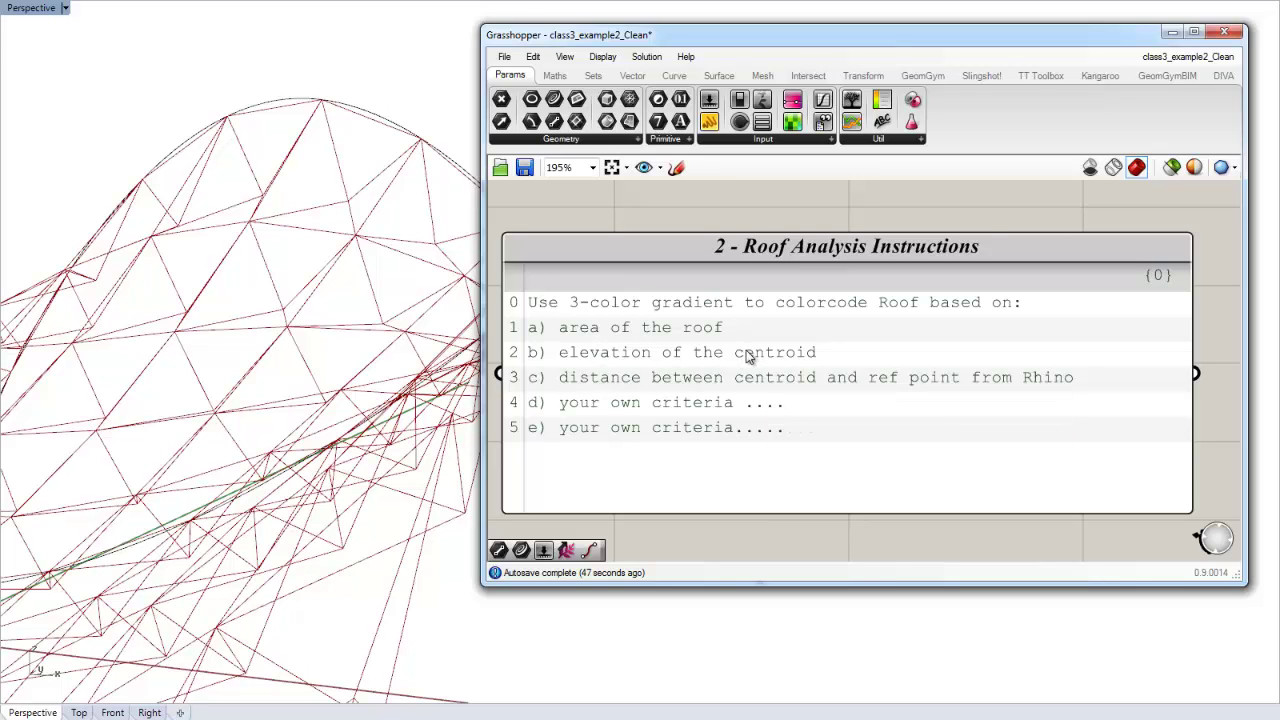
scroll(697, 400, down, 6)
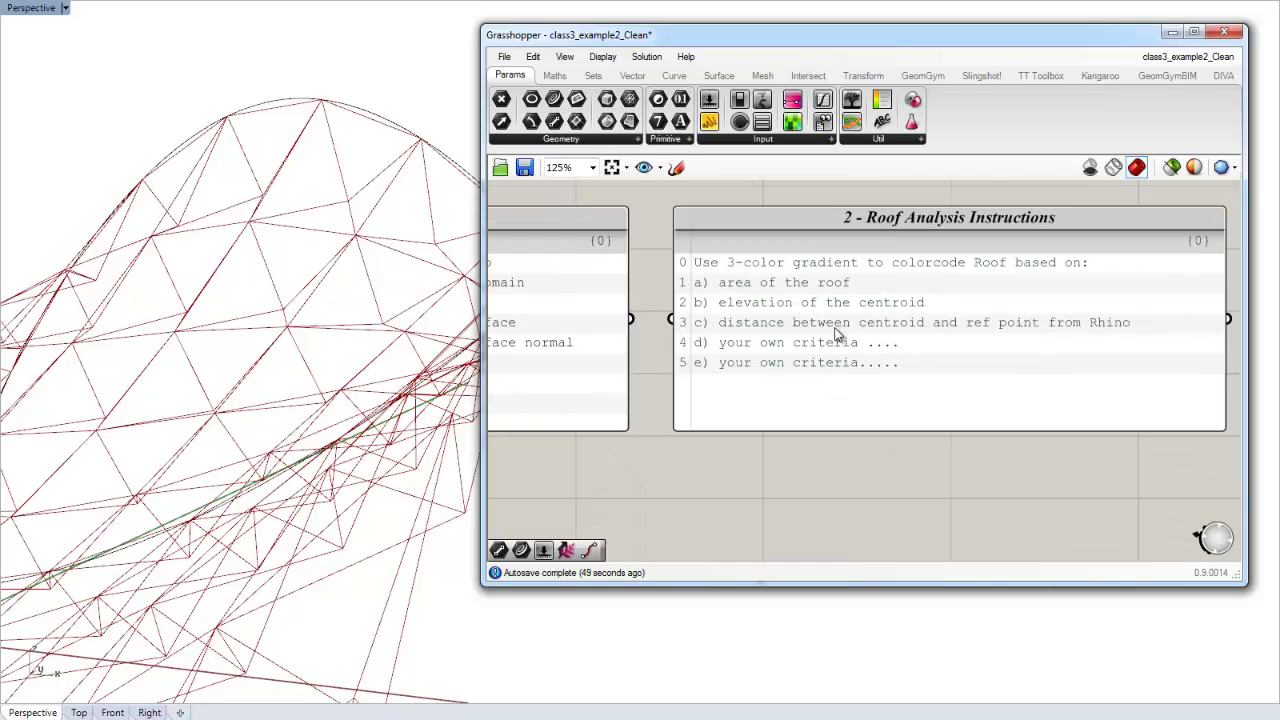
Step: Place a Number parameter and a Point parameter beneath the Truss CenterLines group
right_drag(891, 495, 1095, 394)
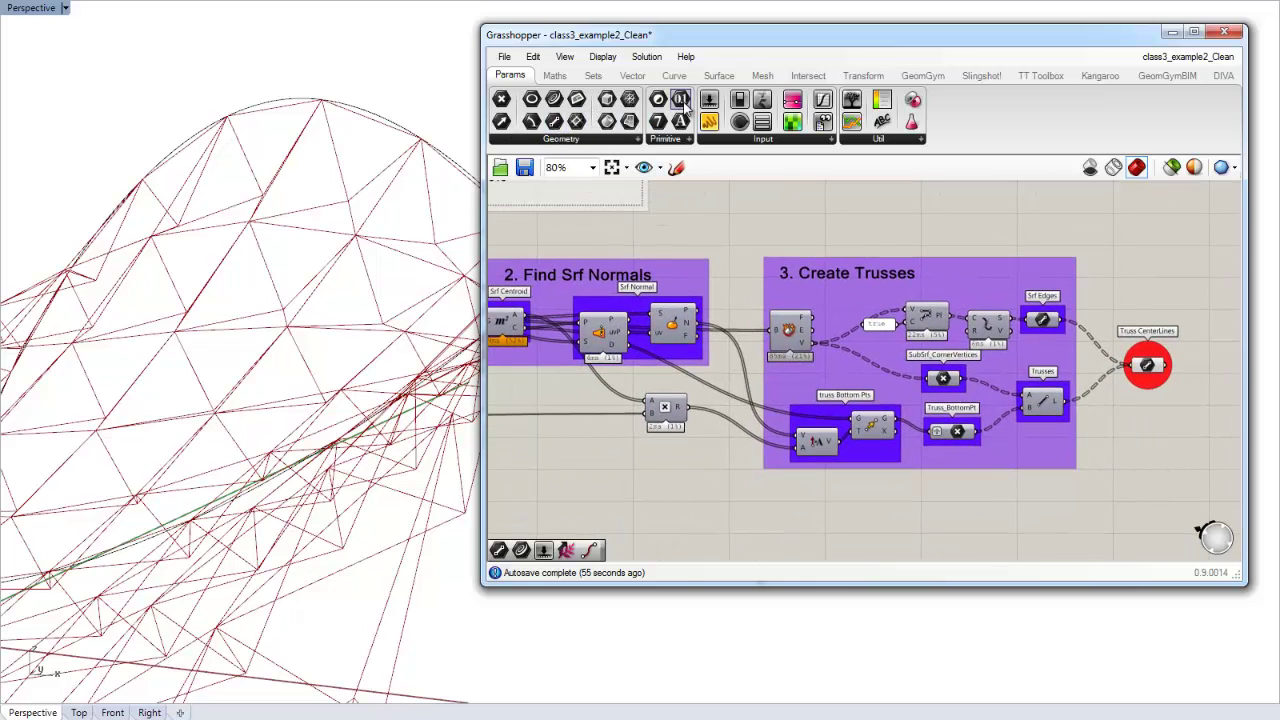
drag(684, 108, 1146, 422)
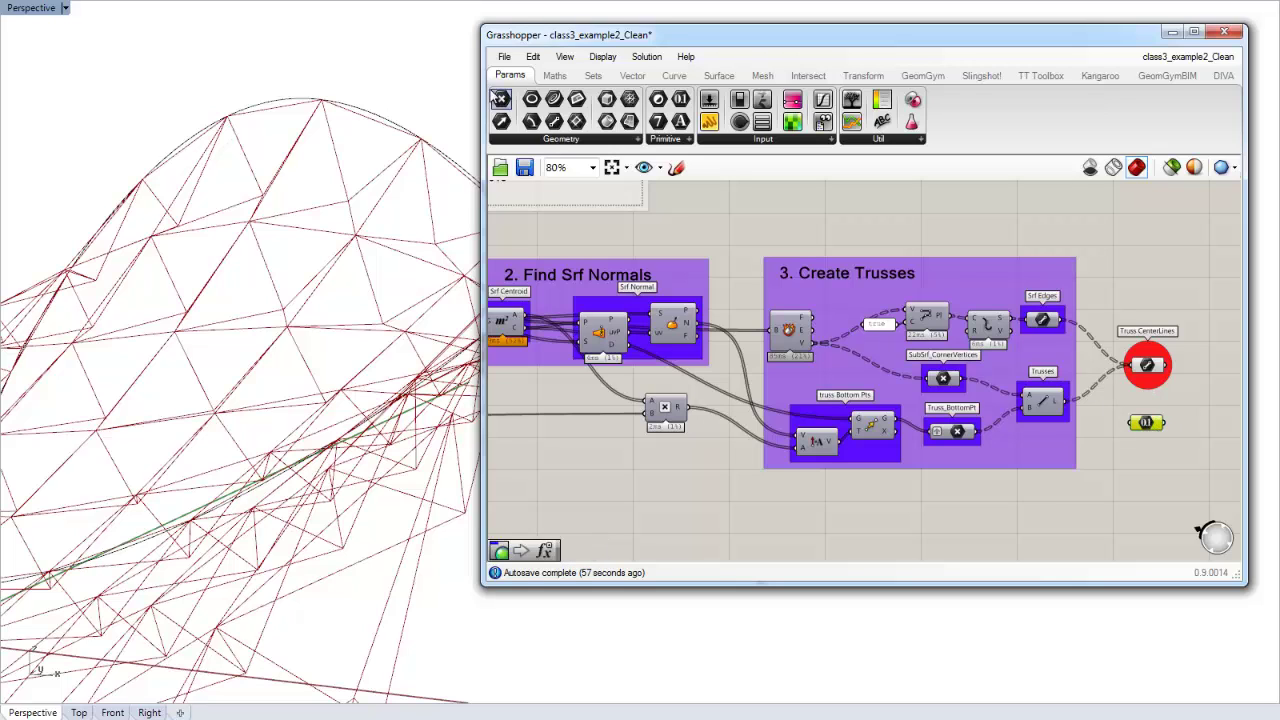
drag(499, 98, 1149, 453)
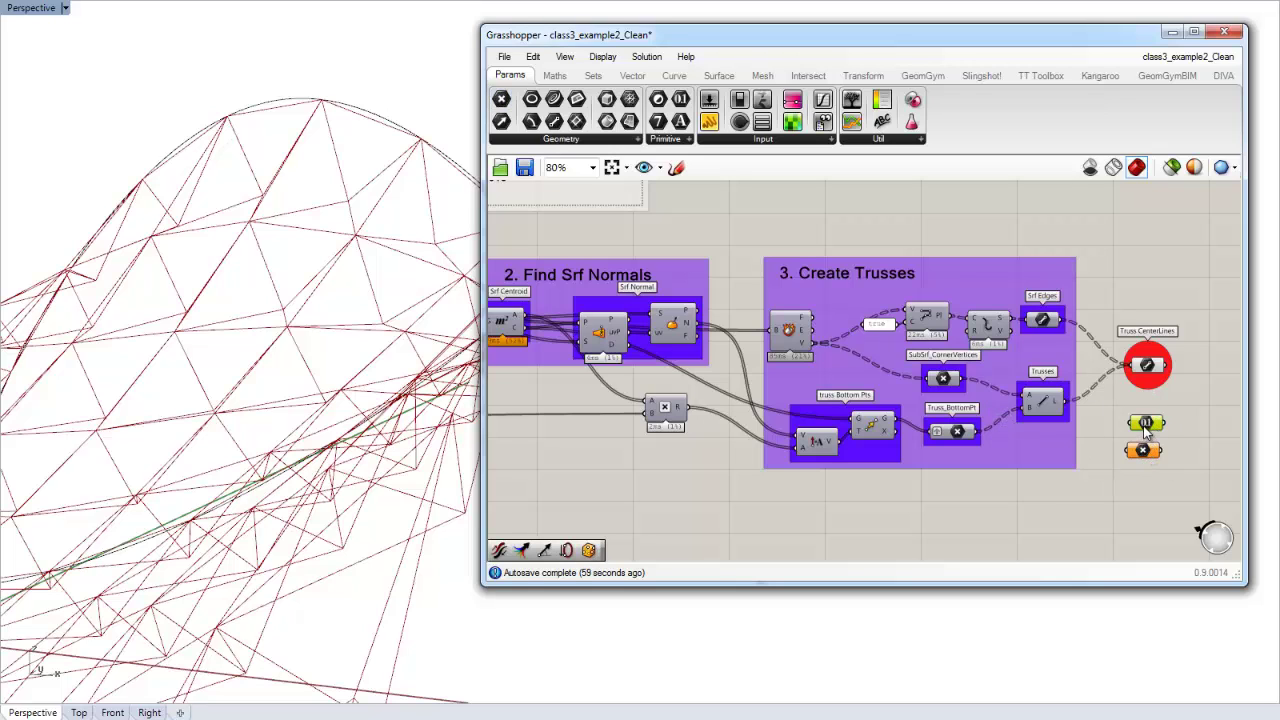
Step: Enclose the Number parameter in its own group with a blob outline
key(ctrl+g)
scroll(1145, 415, up, 4)
double_click(1141, 406)
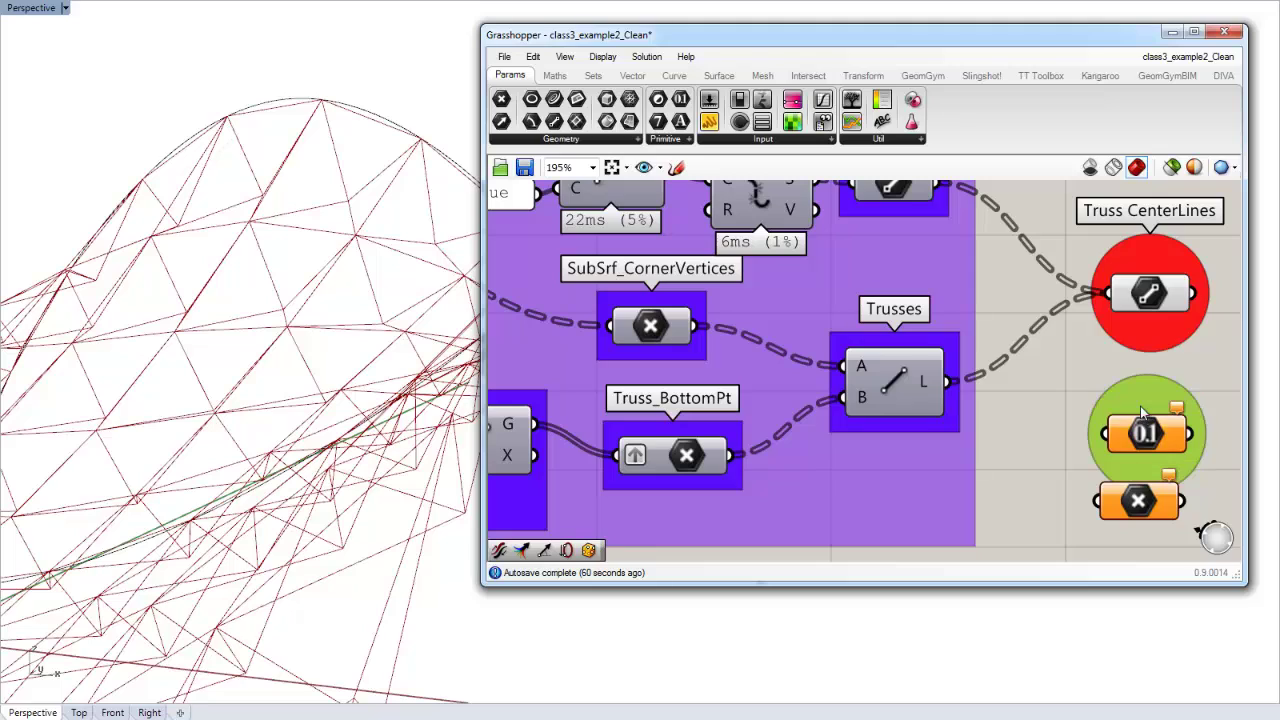
Step: Name the Number parameter's group "Srf_Area"
right_click(1168, 401)
click(1179, 410)
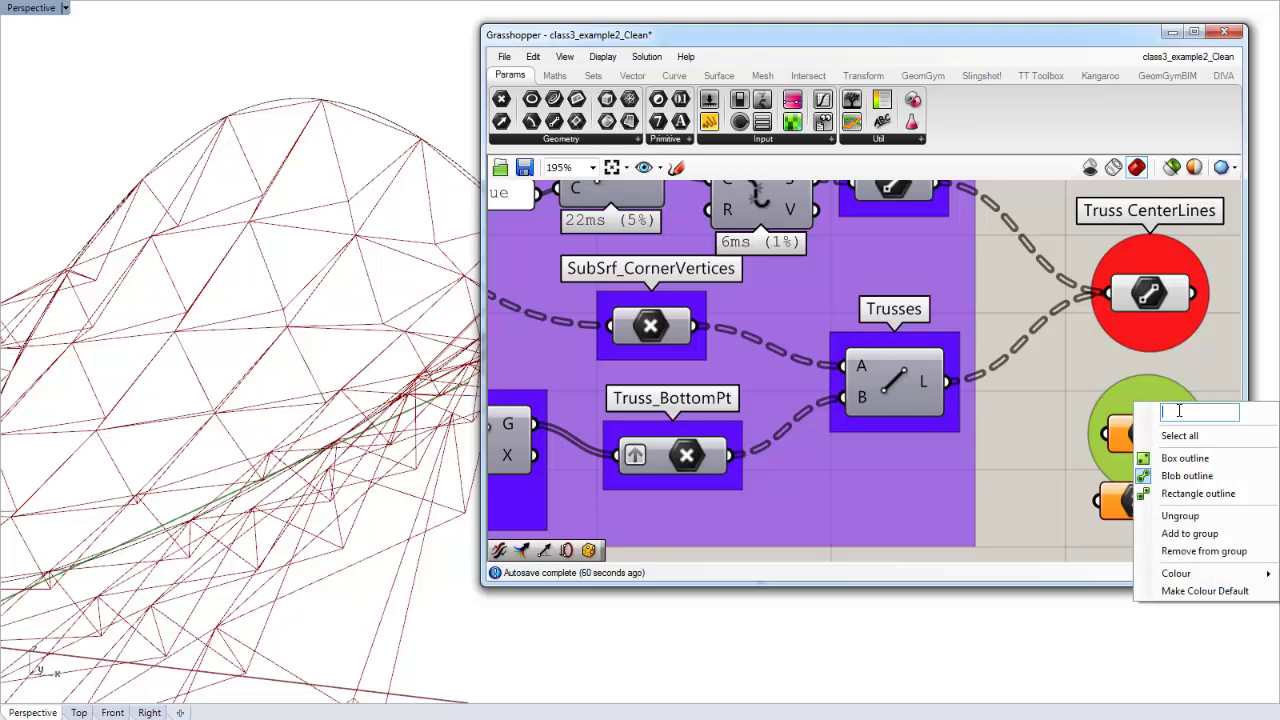
text(Srf_)
key(Caps_Lock)
text(pANE)
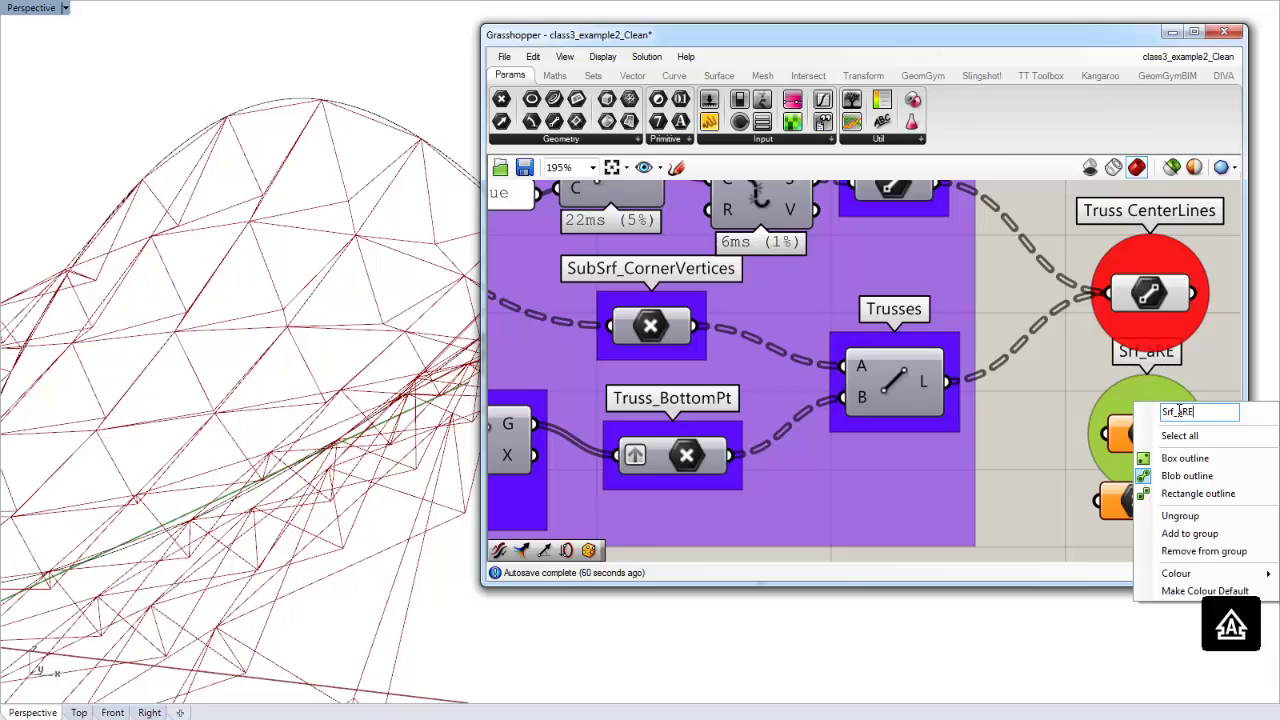
key(BackSpace)
key(BackSpace)
key(BackSpace)
key(BackSpace)
text(pANE)
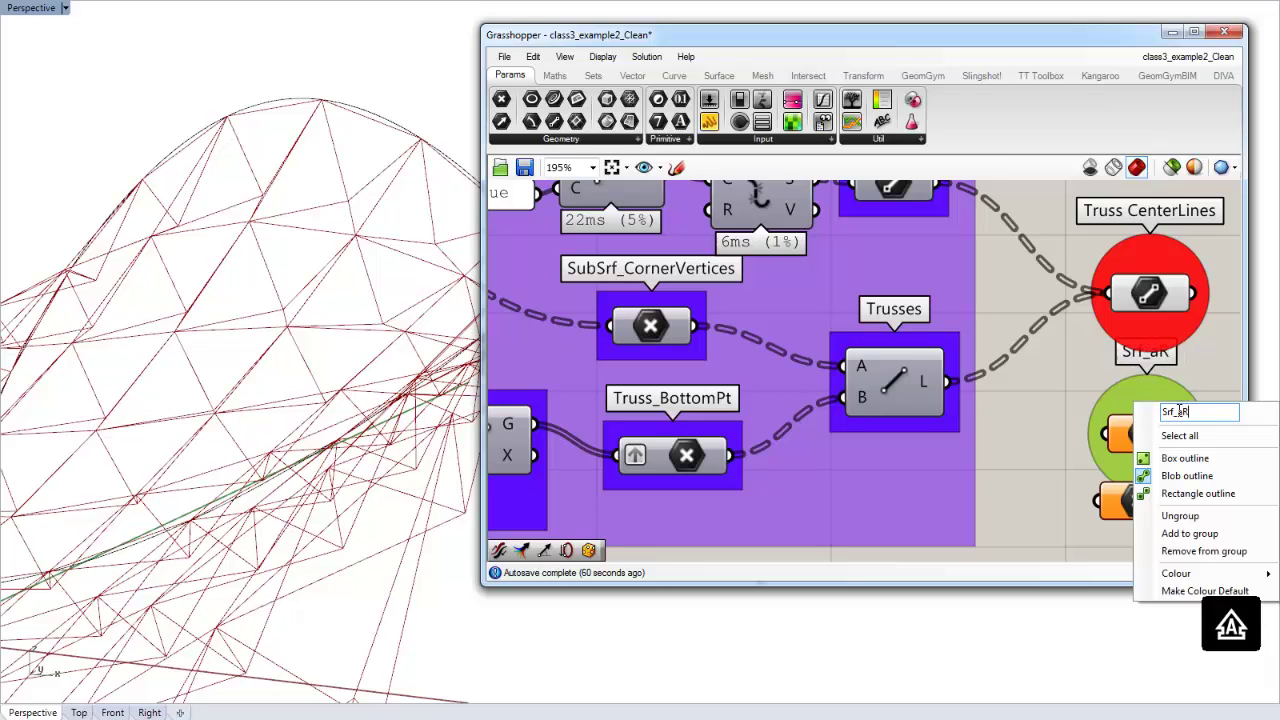
key(BackSpace)
key(BackSpace)
key(BackSpace)
key(BackSpace)
key(Caps_Lock)
text(Are)
key(Return)
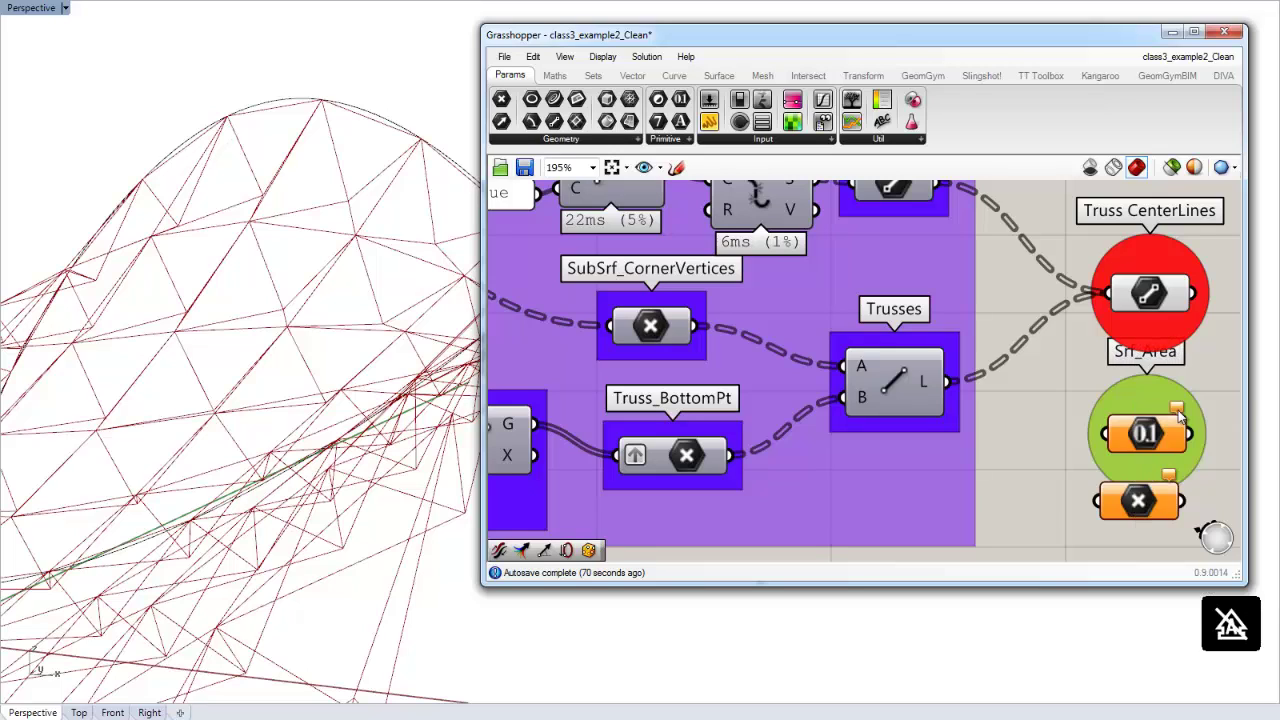
Step: Move the Point parameter farther below the Srf_Area group and enclose it in its own group
right_drag(1156, 457, 1125, 377)
click(1126, 418)
drag(1125, 452, 1127, 467)
key(ctrl+g)
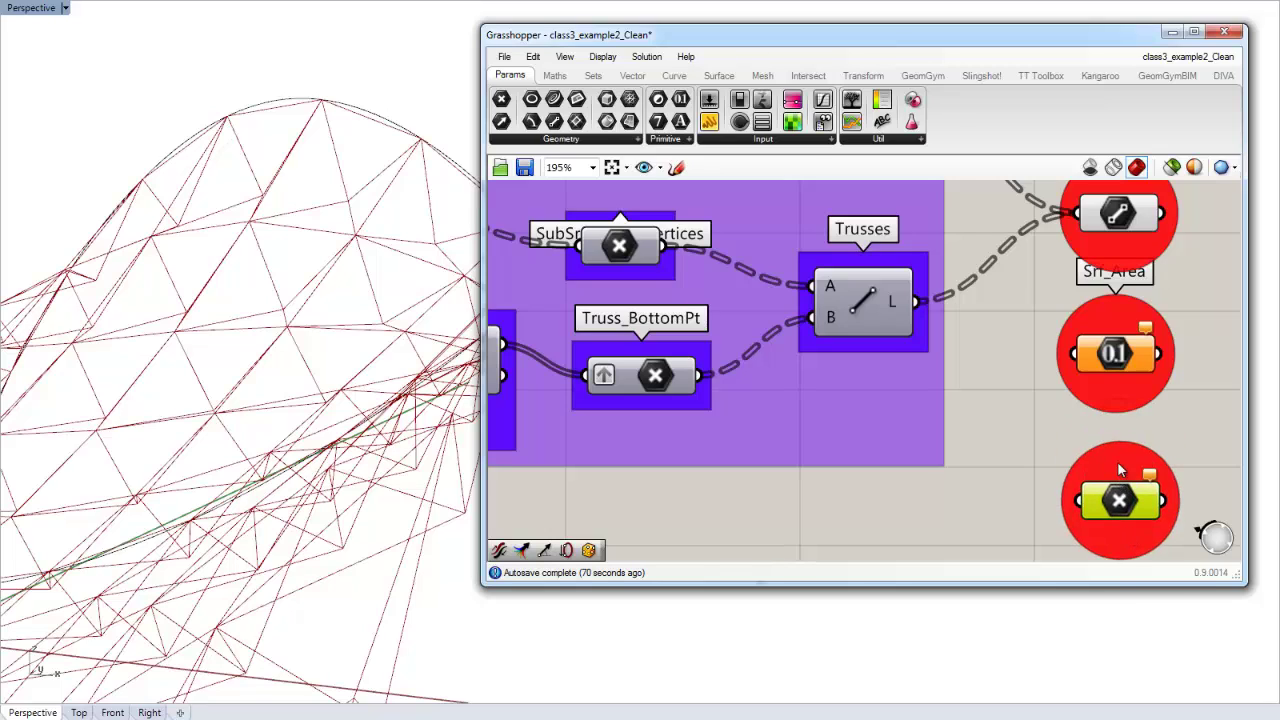
Step: Name the Point parameter's group "Srf_Centroid"
right_click(1121, 465)
text(Srf_)
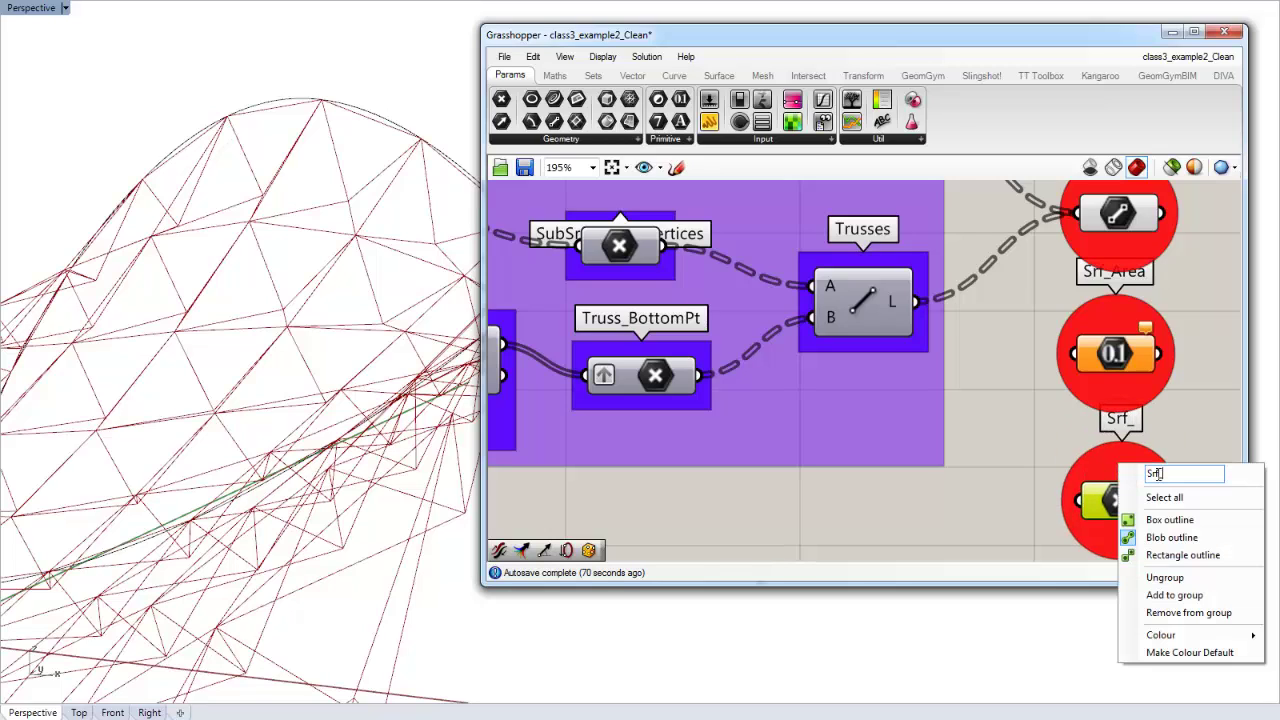
text(Centroid)
key(Return)
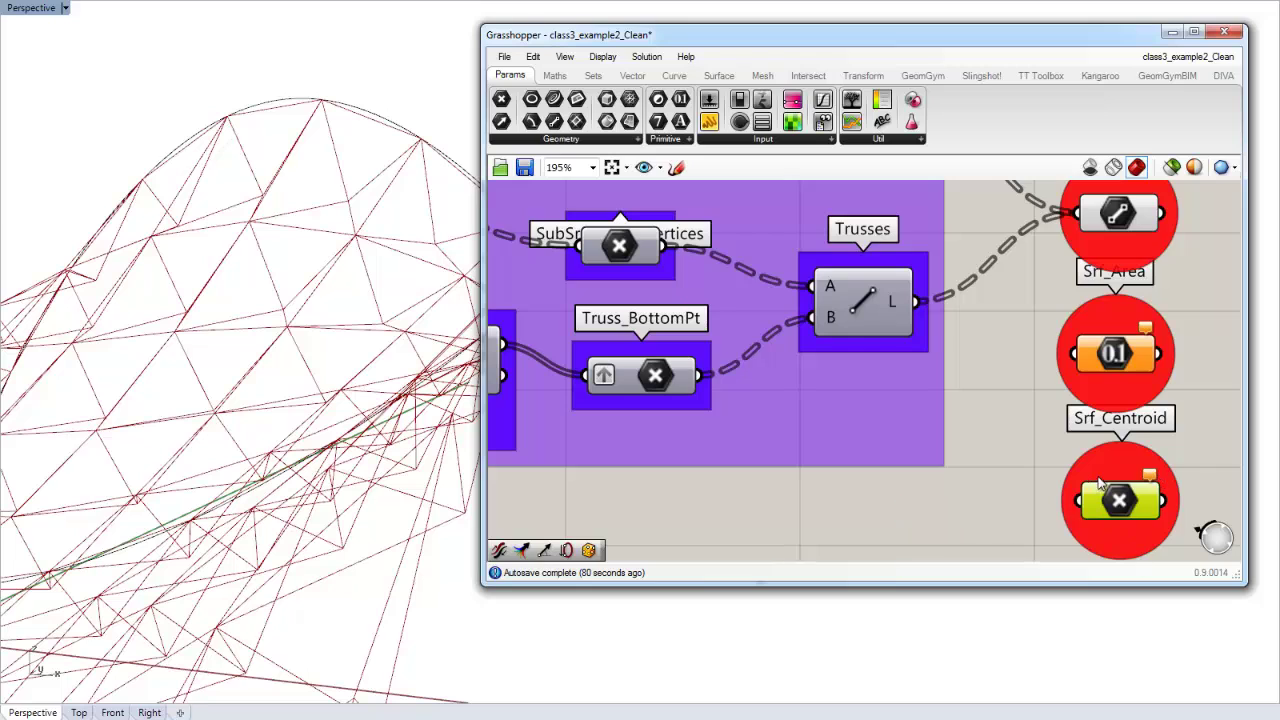
Step: Align the Srf_Area and Srf_Centroid groups in a column beneath the Truss CenterLines group with roughly even spacing
right_drag(1107, 490, 1060, 392)
drag(1064, 399, 1063, 425)
scroll(960, 428, down, 2)
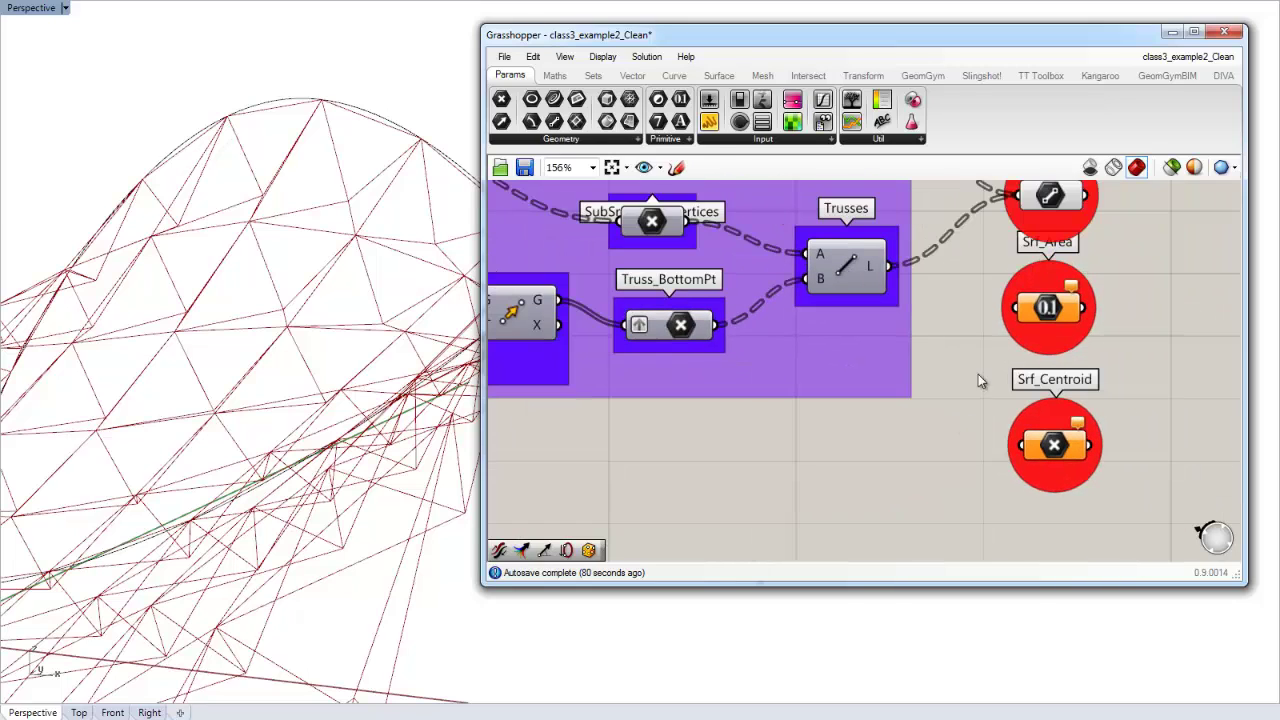
drag(1063, 250, 1063, 239)
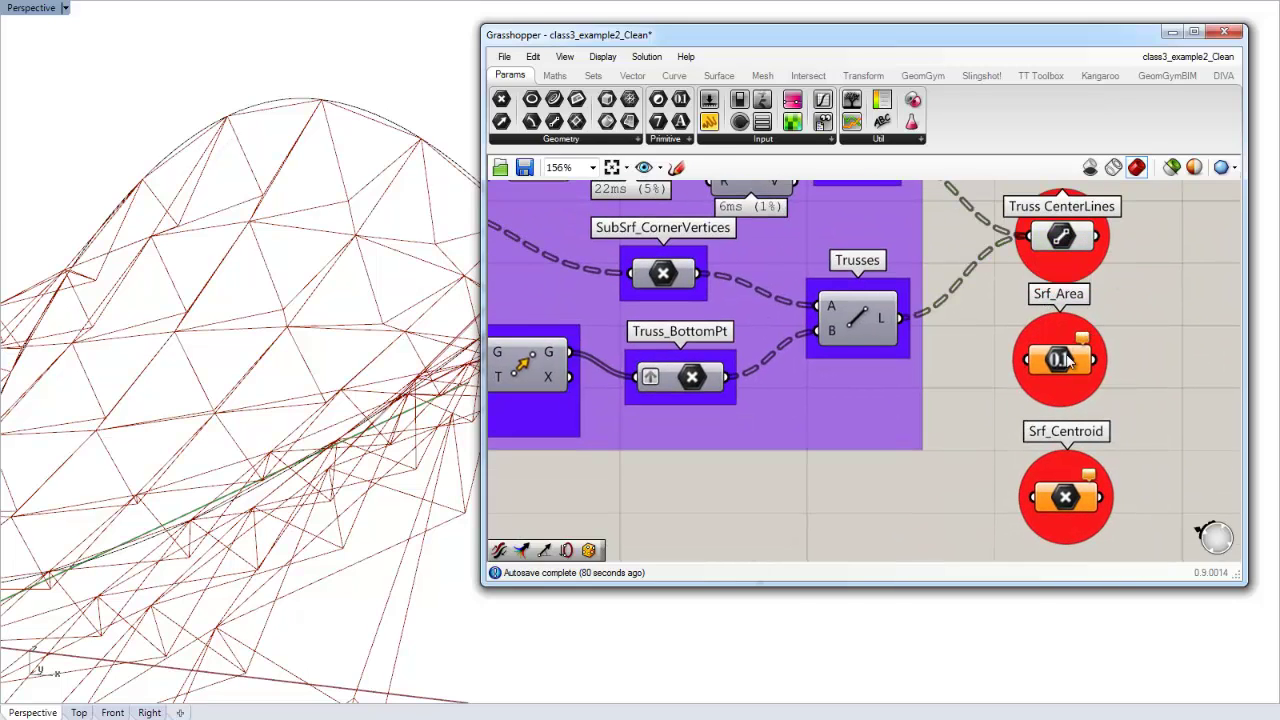
drag(1071, 362, 1071, 367)
drag(1058, 510, 1058, 503)
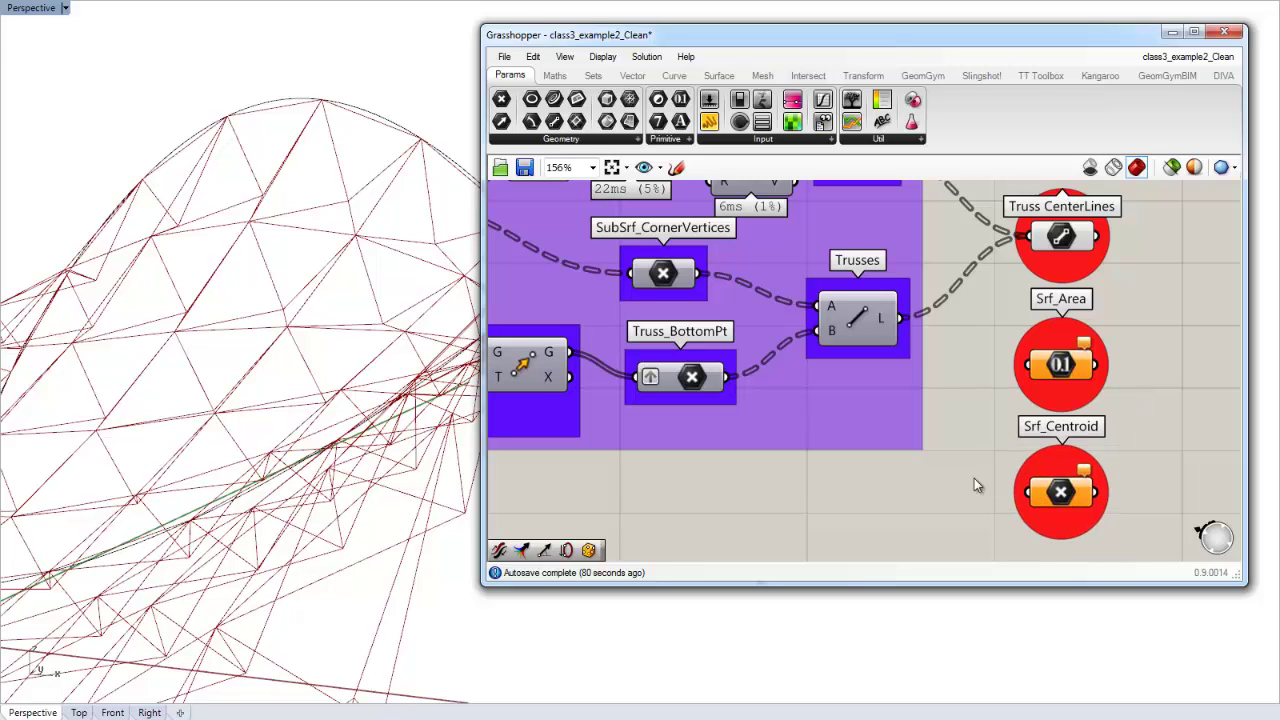
Step: Add a Surface parameter below the Srf_Centroid group, lined up with the other output parameters
scroll(1041, 426, down, 3)
right_drag(671, 374, 714, 439)
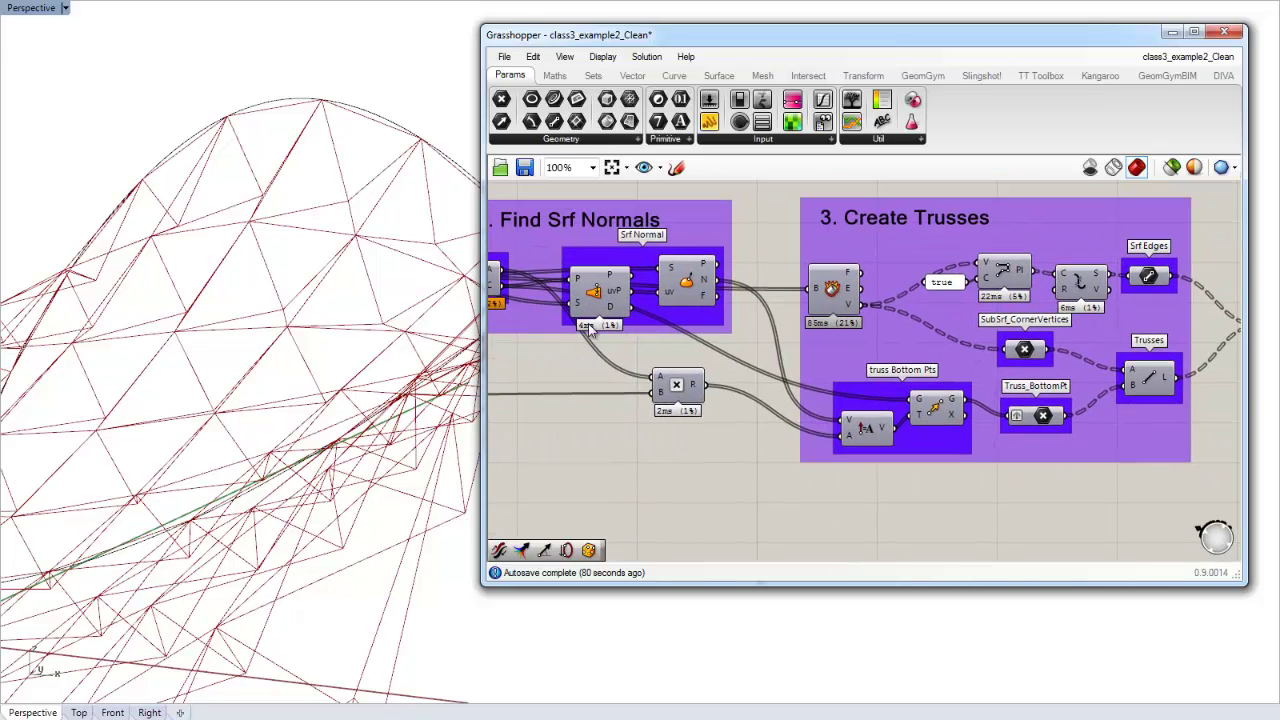
right_drag(635, 293, 801, 357)
scroll(624, 362, up, 4)
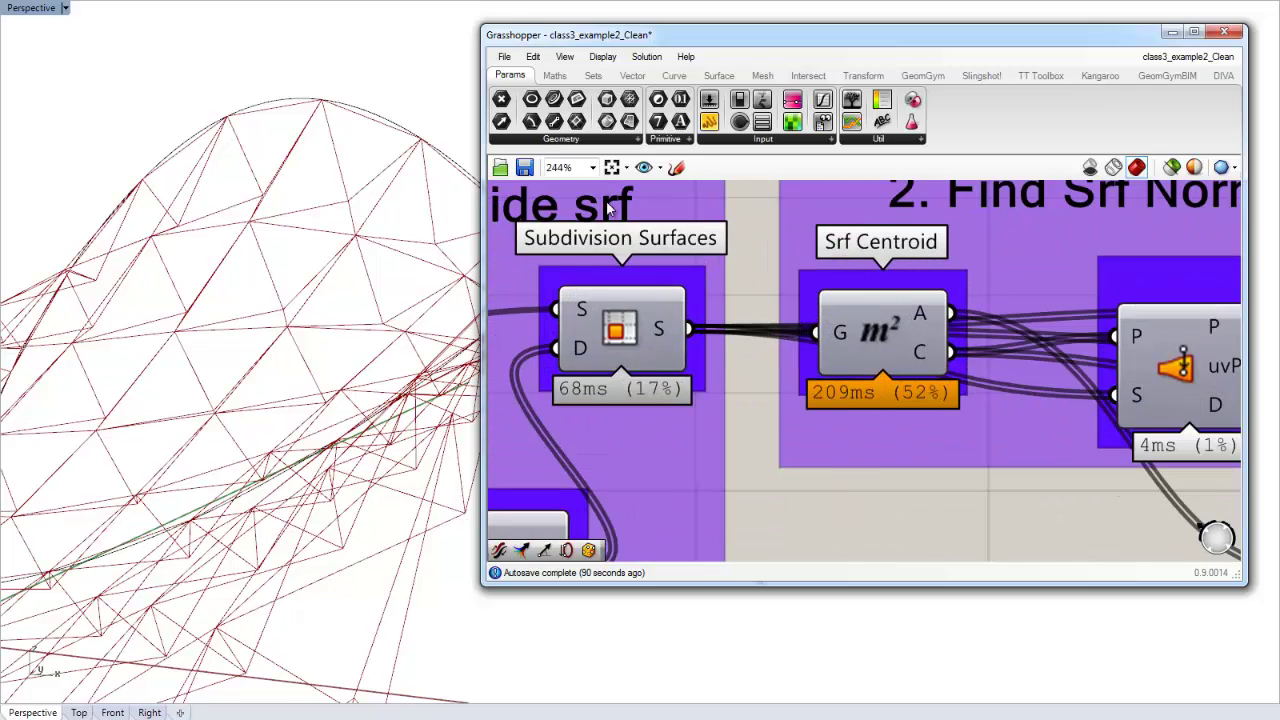
scroll(590, 205, down, 7)
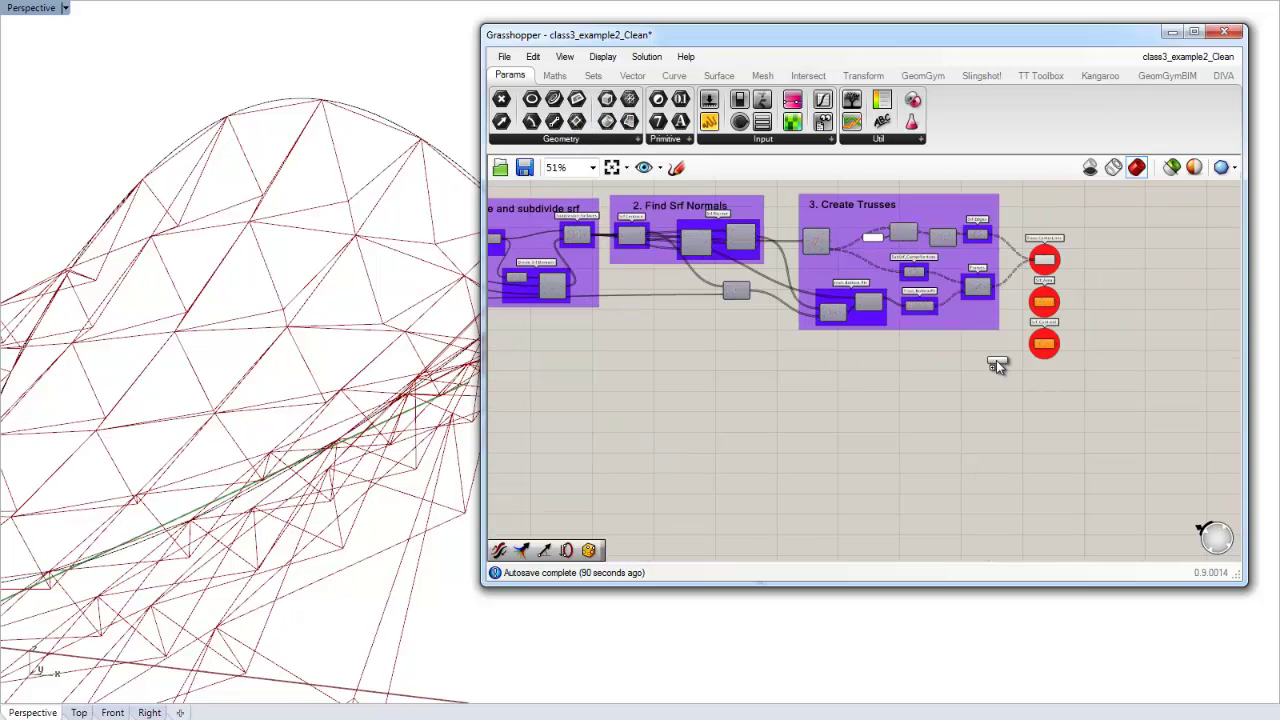
scroll(1040, 378, up, 5)
click(1043, 382)
drag(1042, 381, 1043, 385)
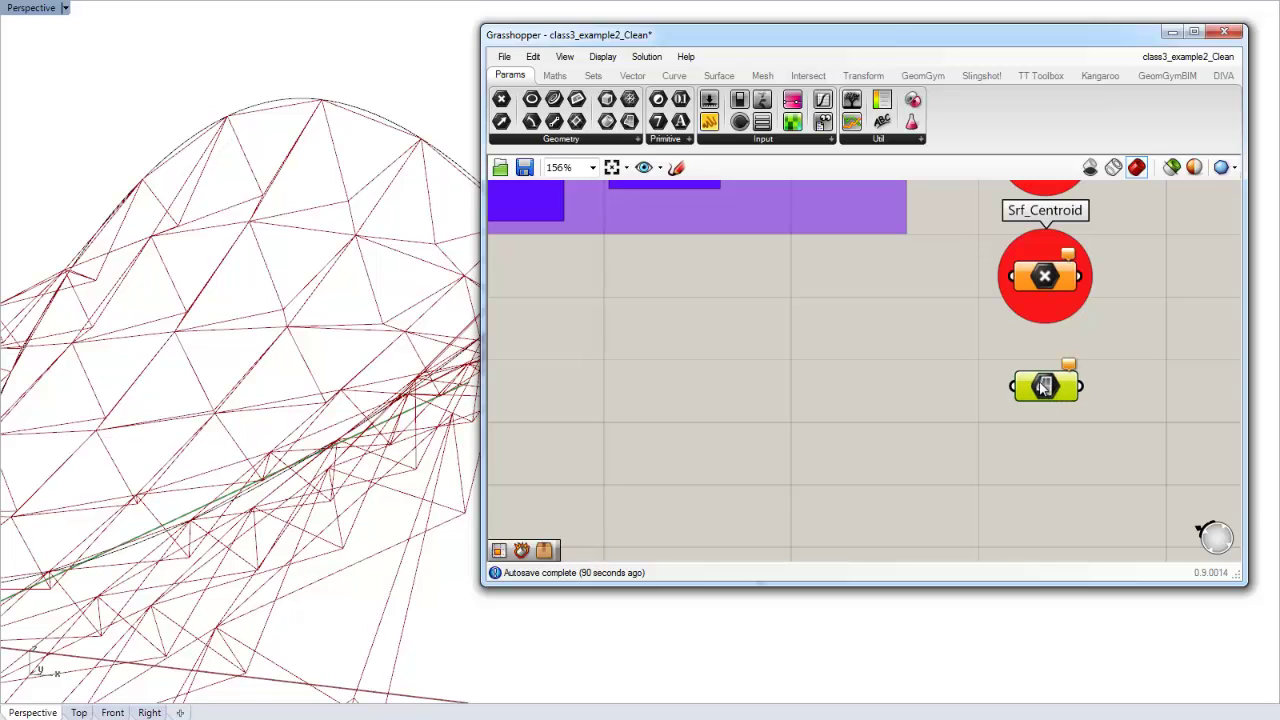
Step: Enclose the Surface parameter in its own group and name the group "SubSurfaces"
key(ctrl+g)
right_click(1046, 365)
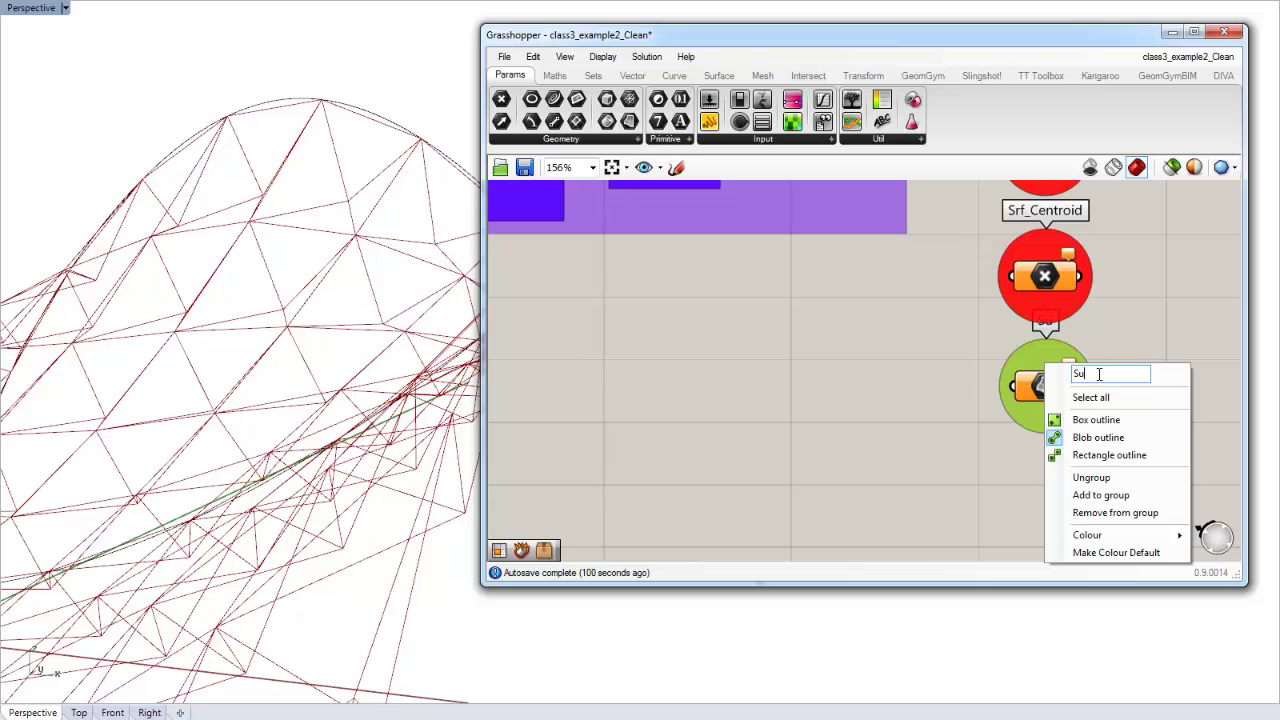
text(SubSrurfaces)
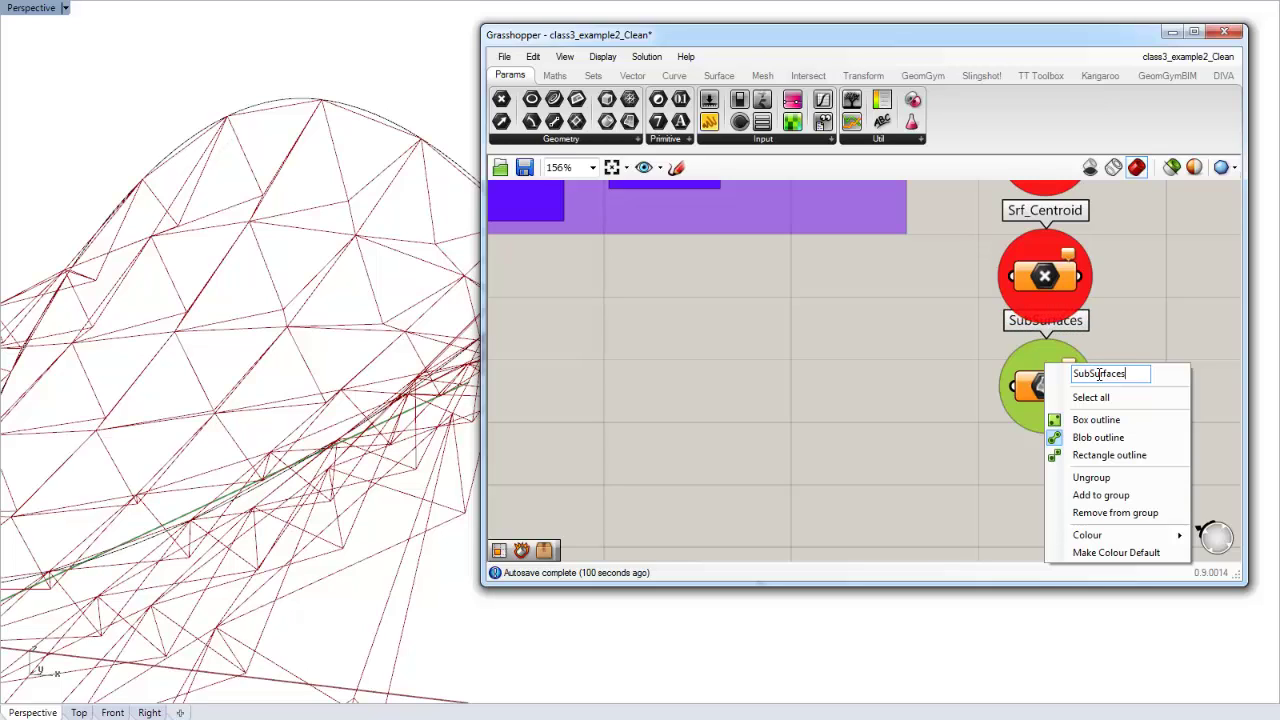
key(Return)
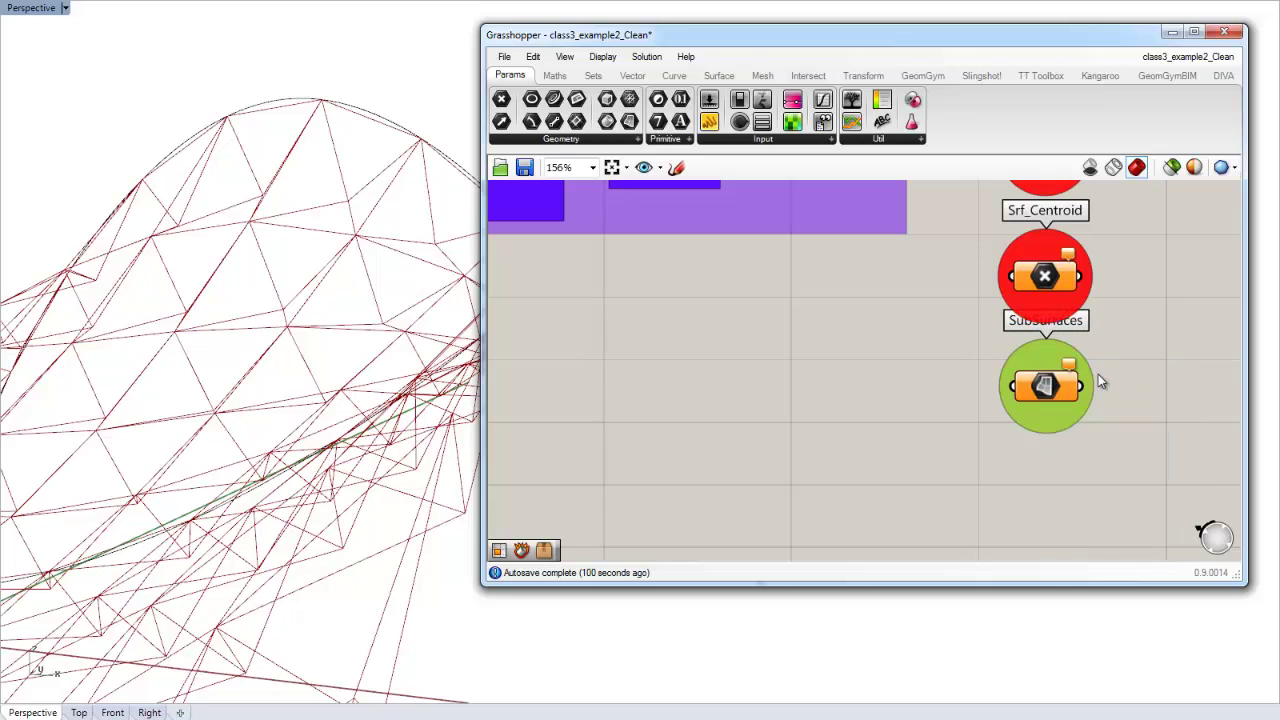
Step: Connect the SubSurfaces parameter's input to the S output of the Subdivision Surfaces component
click(1050, 432)
scroll(1000, 500, down, 6)
mouse_move(1000, 500)
mouse_down()
mouse_move(686, 406)
mouse_move(580, 403)
mouse_move(571, 386)
mouse_move(578, 422)
mouse_move(572, 242)
mouse_up()
scroll(575, 398, up, 3)
right_drag(918, 448, 665, 387)
scroll(768, 426, down, 1)
right_drag(765, 438, 949, 475)
scroll(950, 474, down, 1)
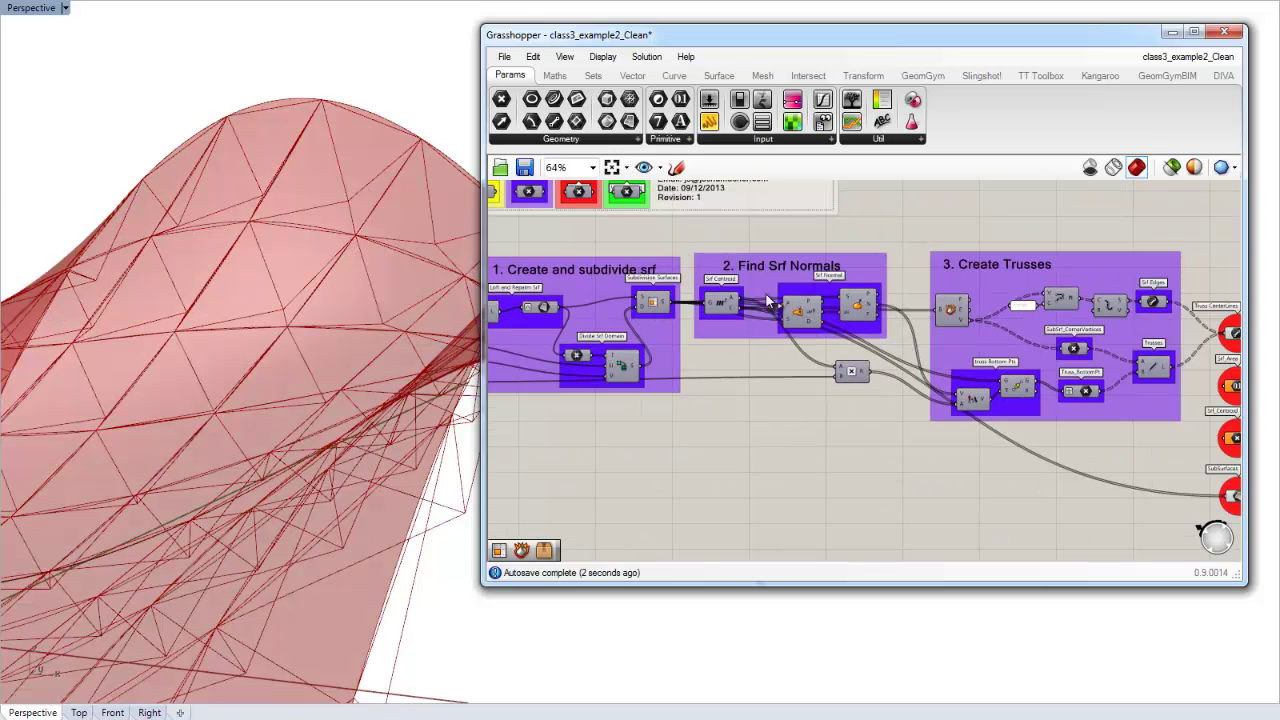
Step: Set the wire display of the SubSurfaces parameter to Hidden Display
scroll(1085, 466, up, 7)
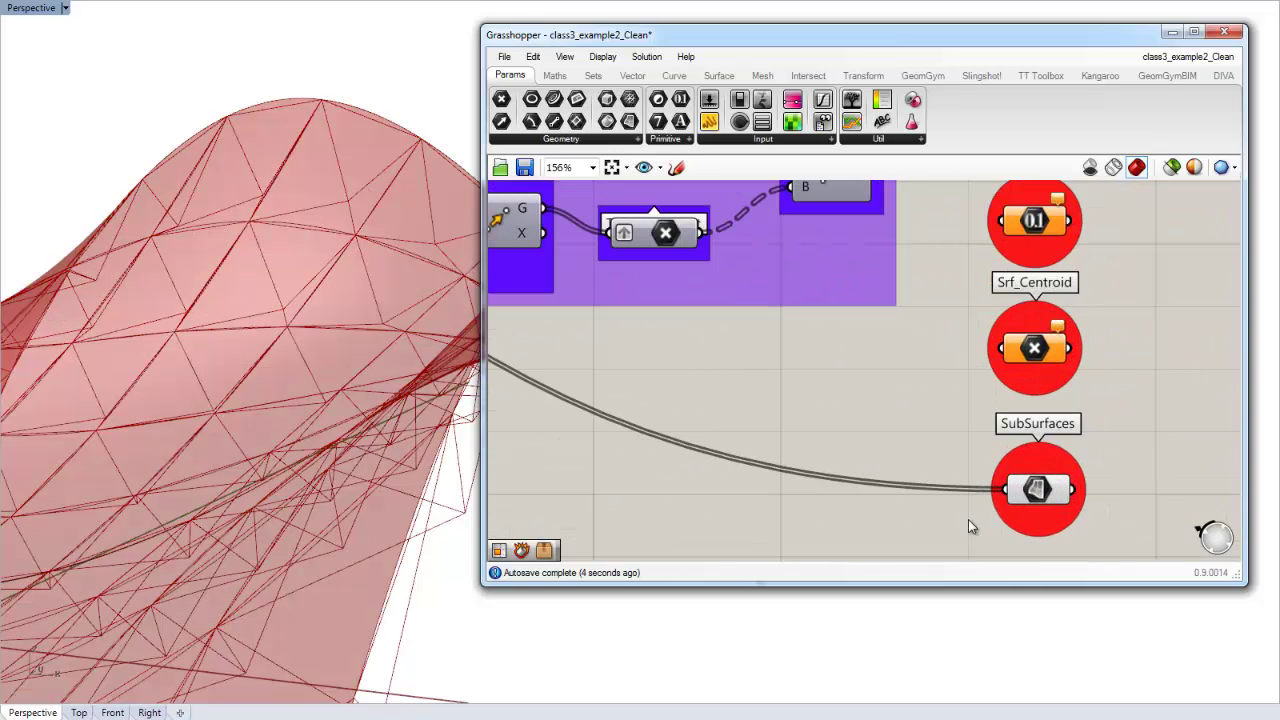
right_click(1033, 490)
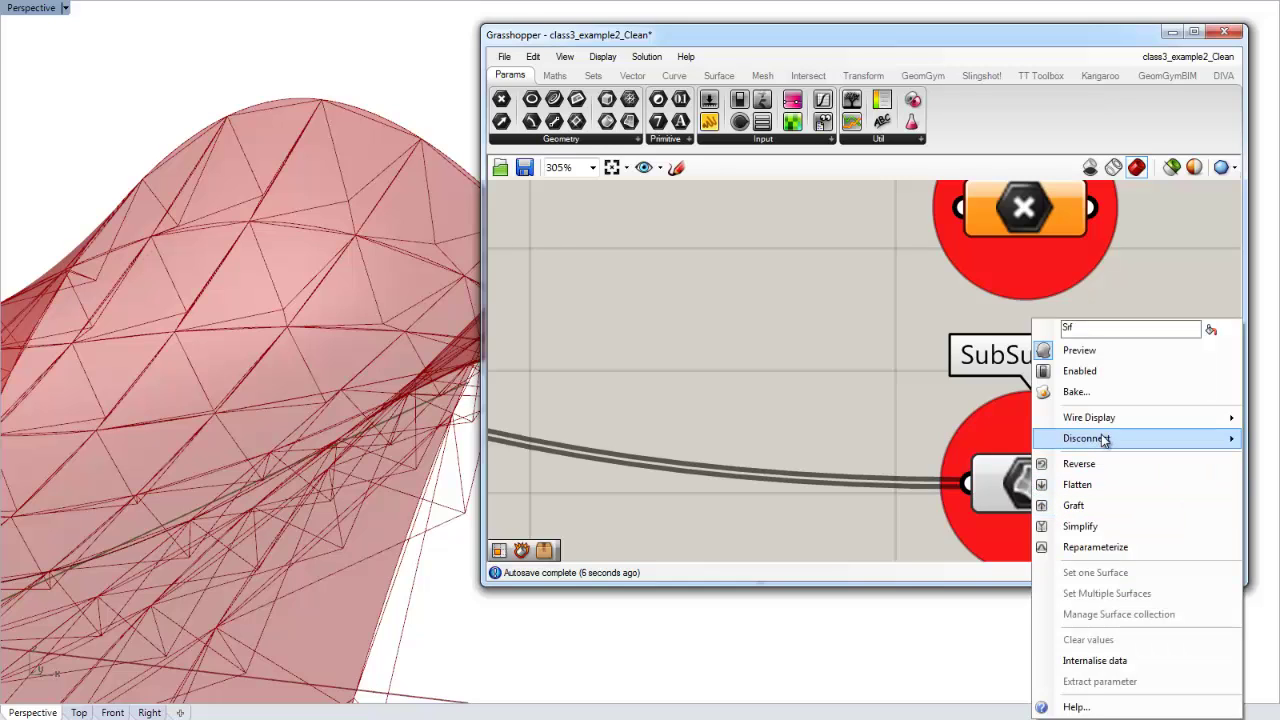
mouse_move(1110, 428)
click(965, 452)
scroll(995, 400, down, 3)
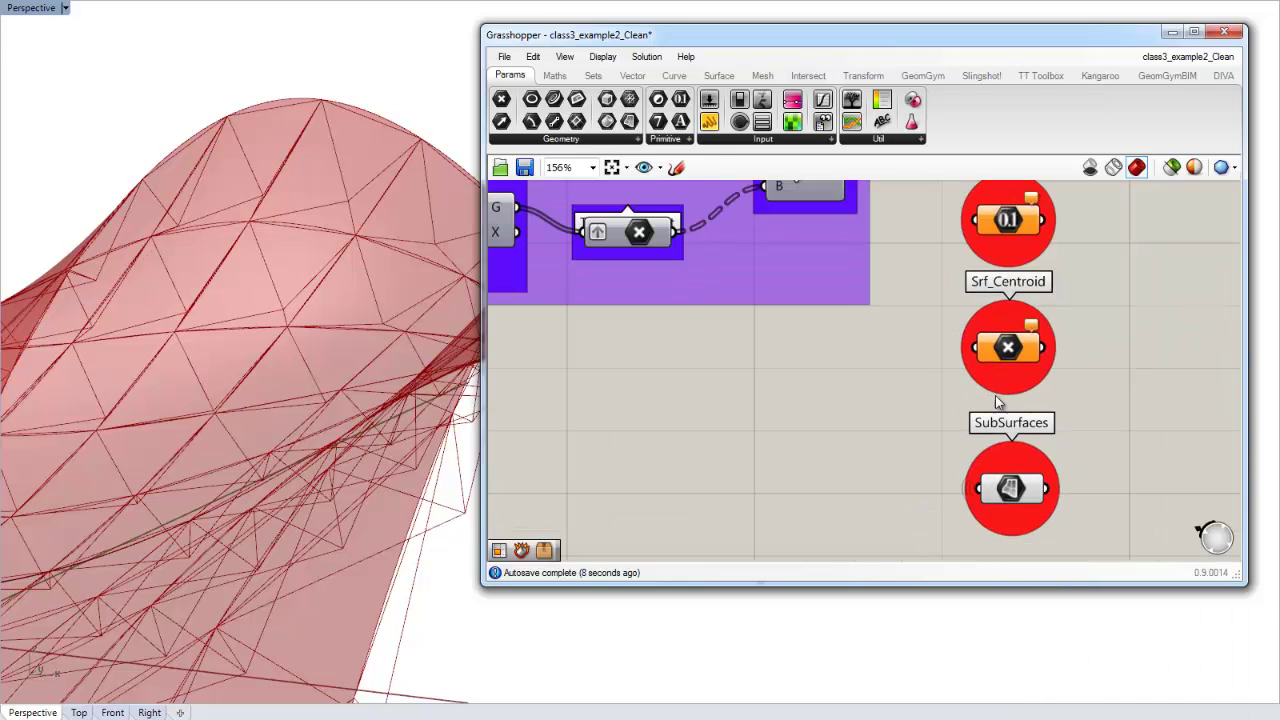
Step: Connect the C output of the Srf Centroid area component to the Srf_Centroid output parameter
scroll(955, 427, down, 3)
scroll(847, 503, down, 1)
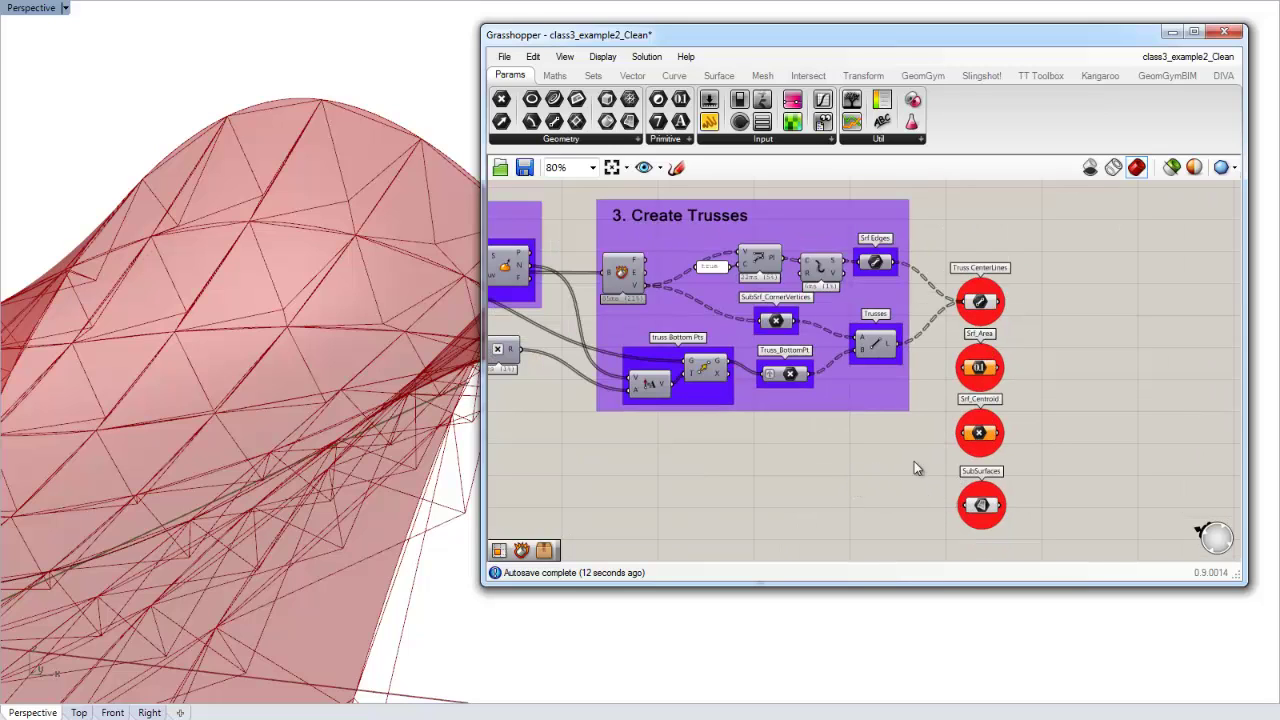
right_drag(682, 443, 765, 451)
scroll(690, 385, up, 4)
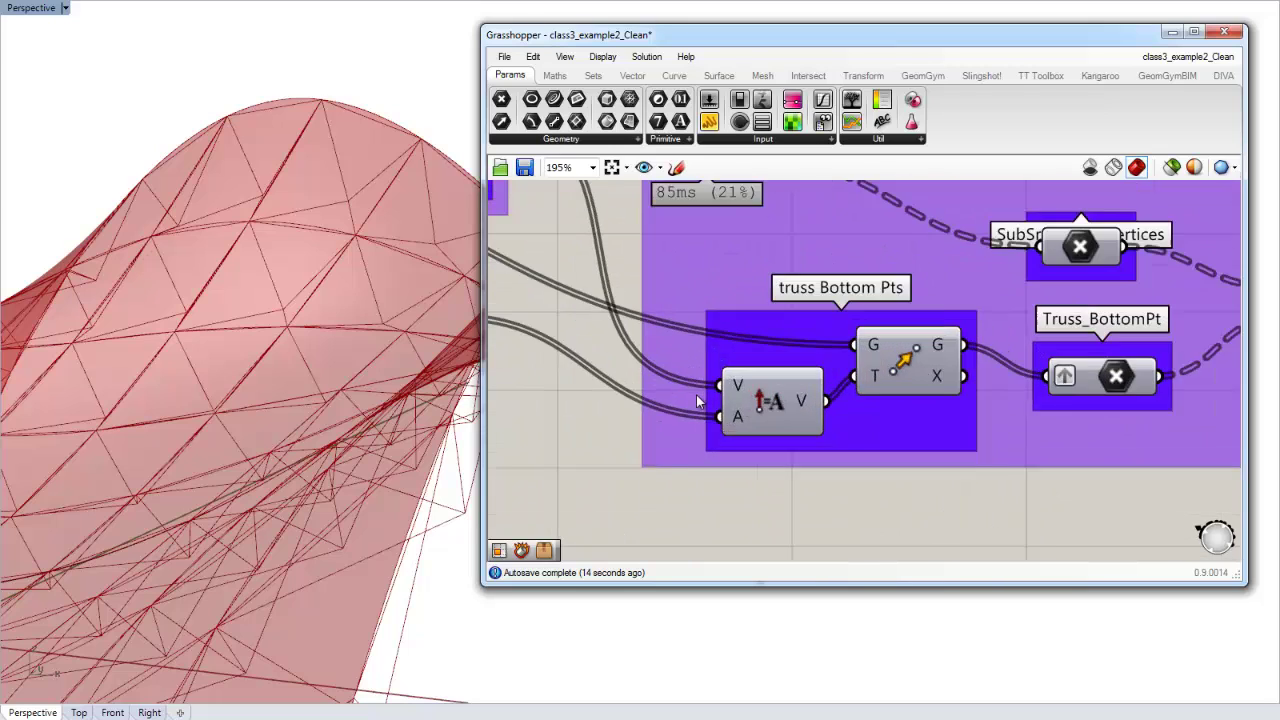
scroll(748, 370, down, 4)
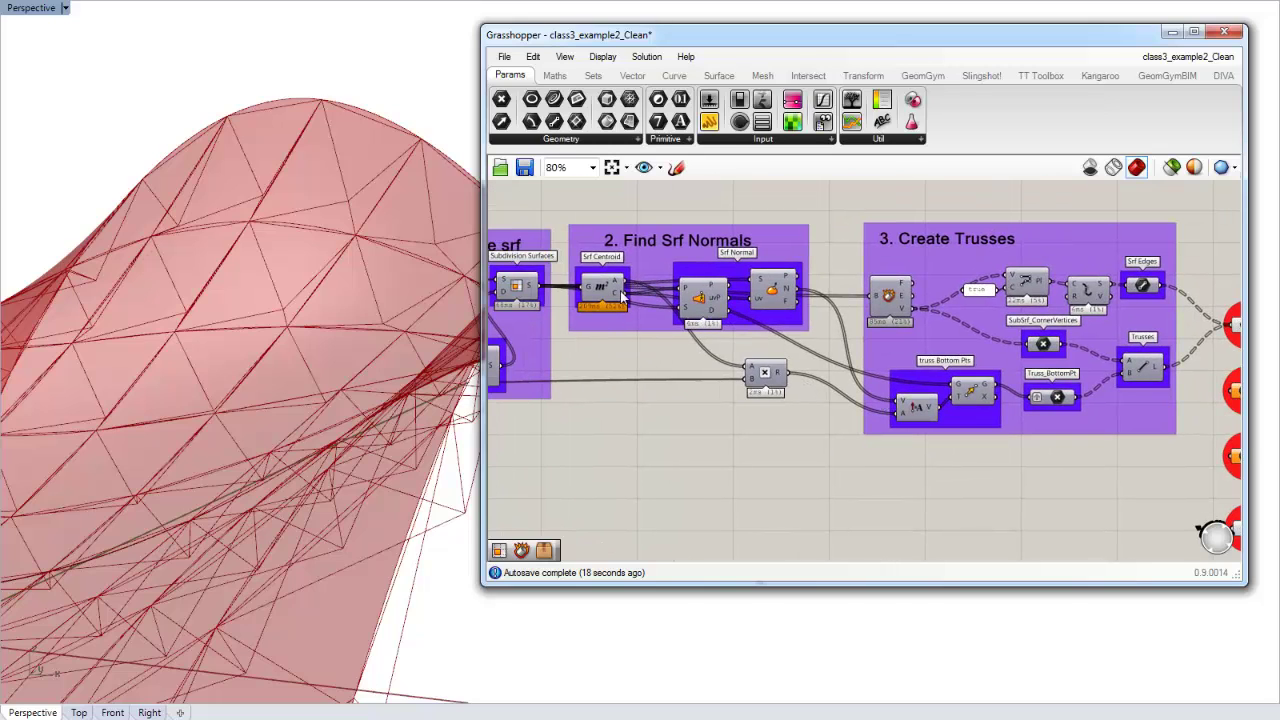
right_drag(1142, 446, 866, 436)
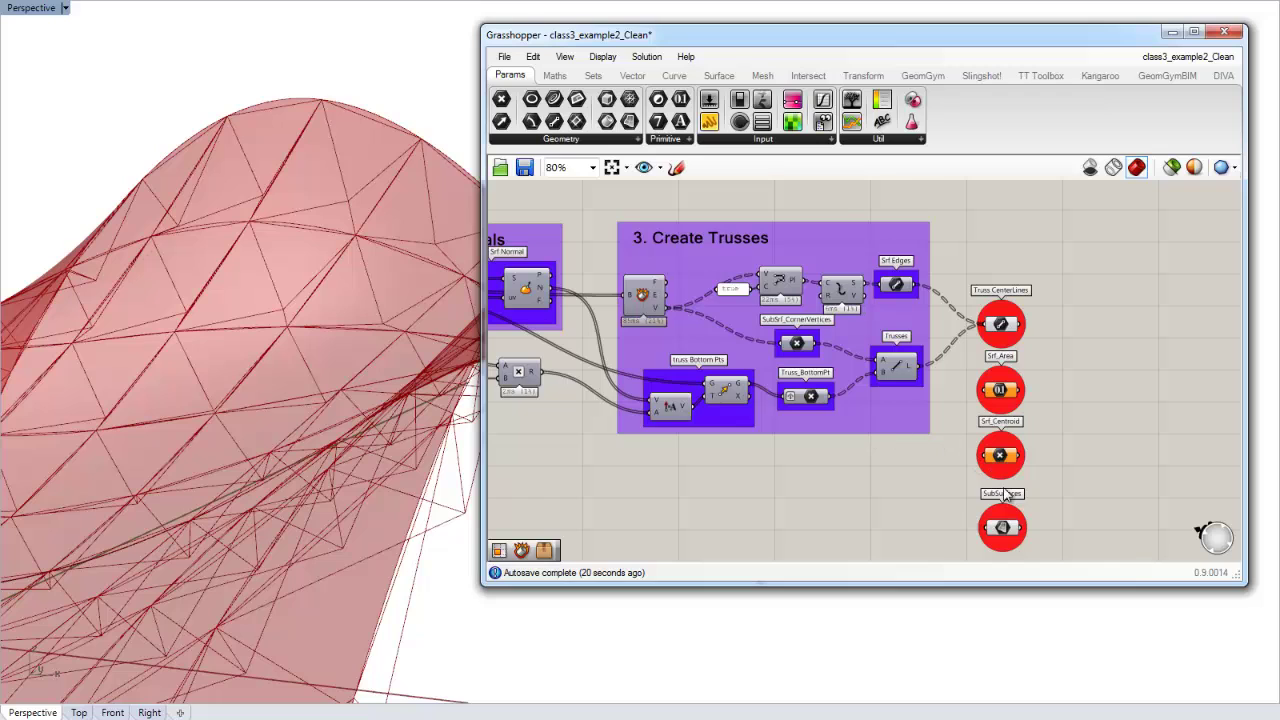
scroll(1004, 489, up, 2)
right_drag(997, 509, 1080, 440)
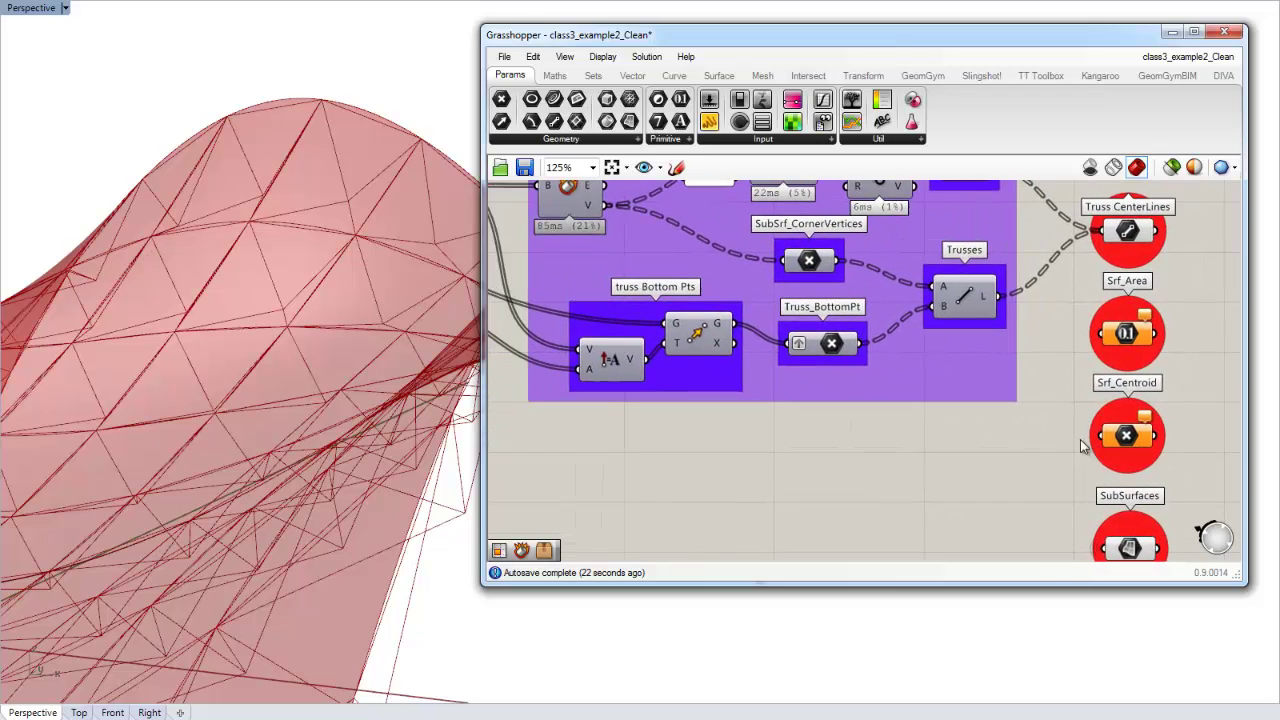
scroll(1080, 440, down, 2)
right_drag(620, 339, 739, 372)
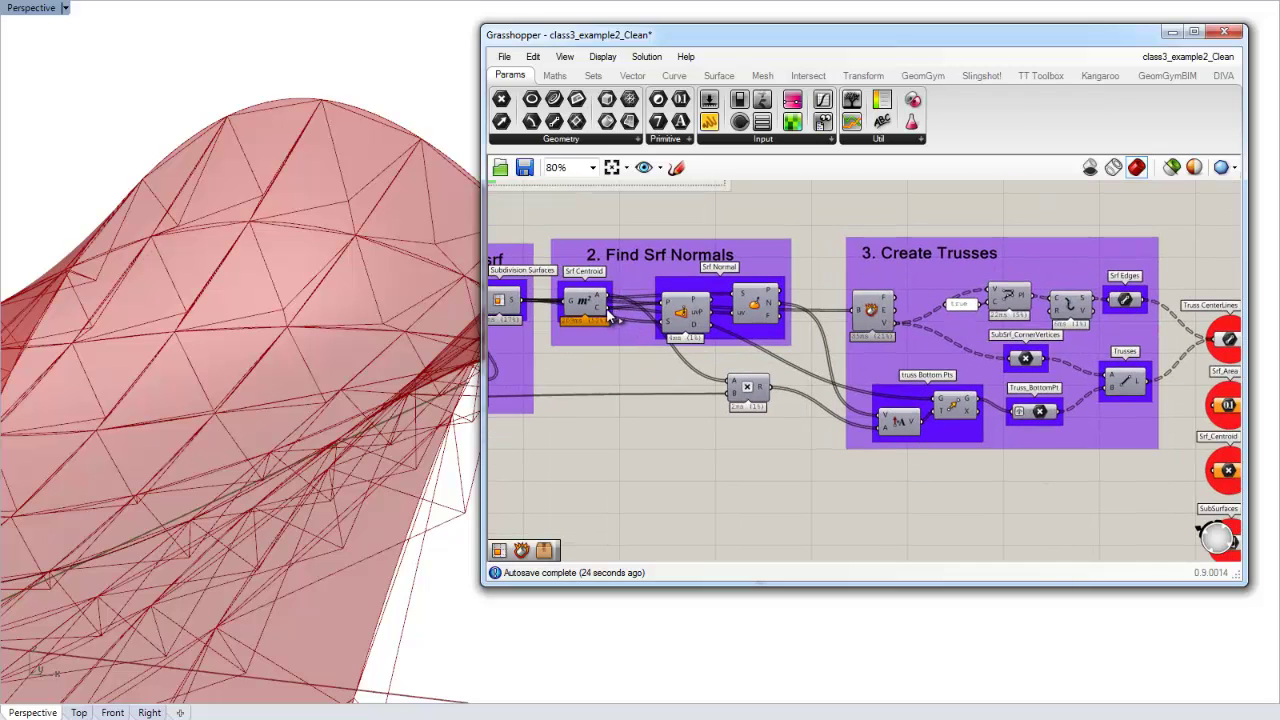
scroll(601, 388, down, 3)
drag(601, 388, 917, 428)
Step: Connect the Srf_Area output parameter to the A output of the Srf Centroid area component
scroll(572, 356, up, 3)
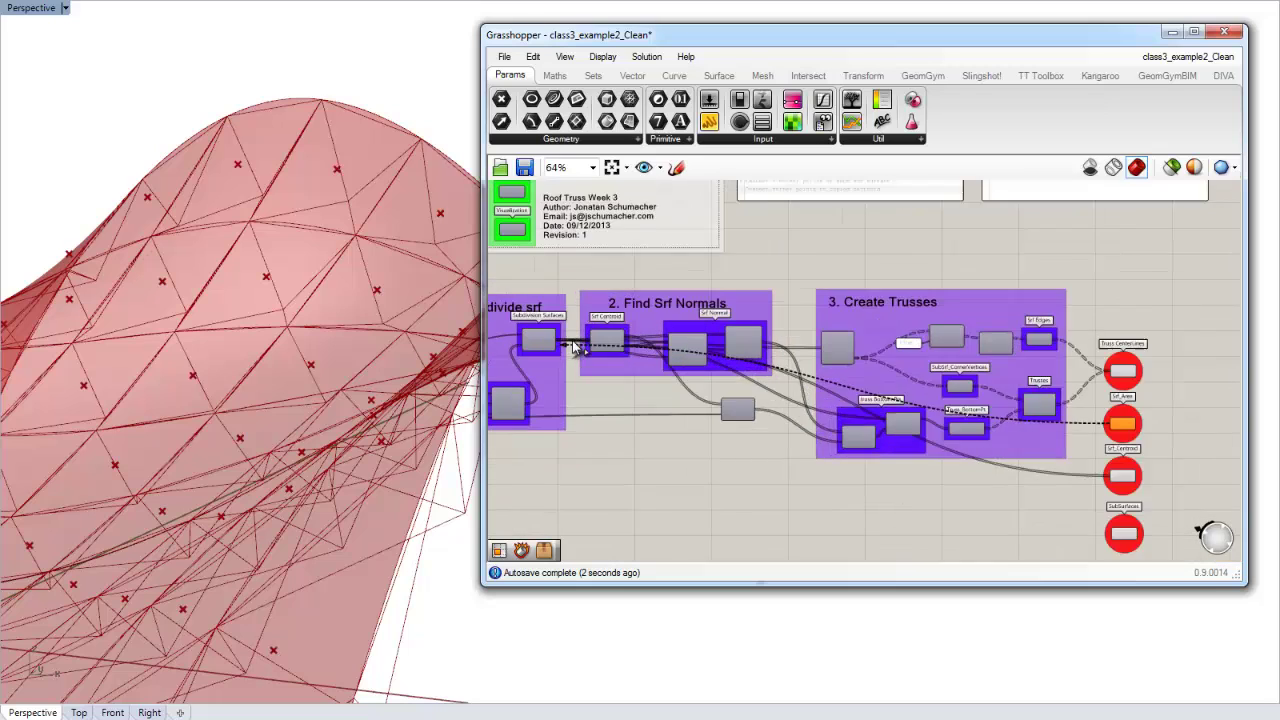
scroll(572, 357, up, 2)
drag(571, 357, 672, 327)
scroll(650, 352, down, 3)
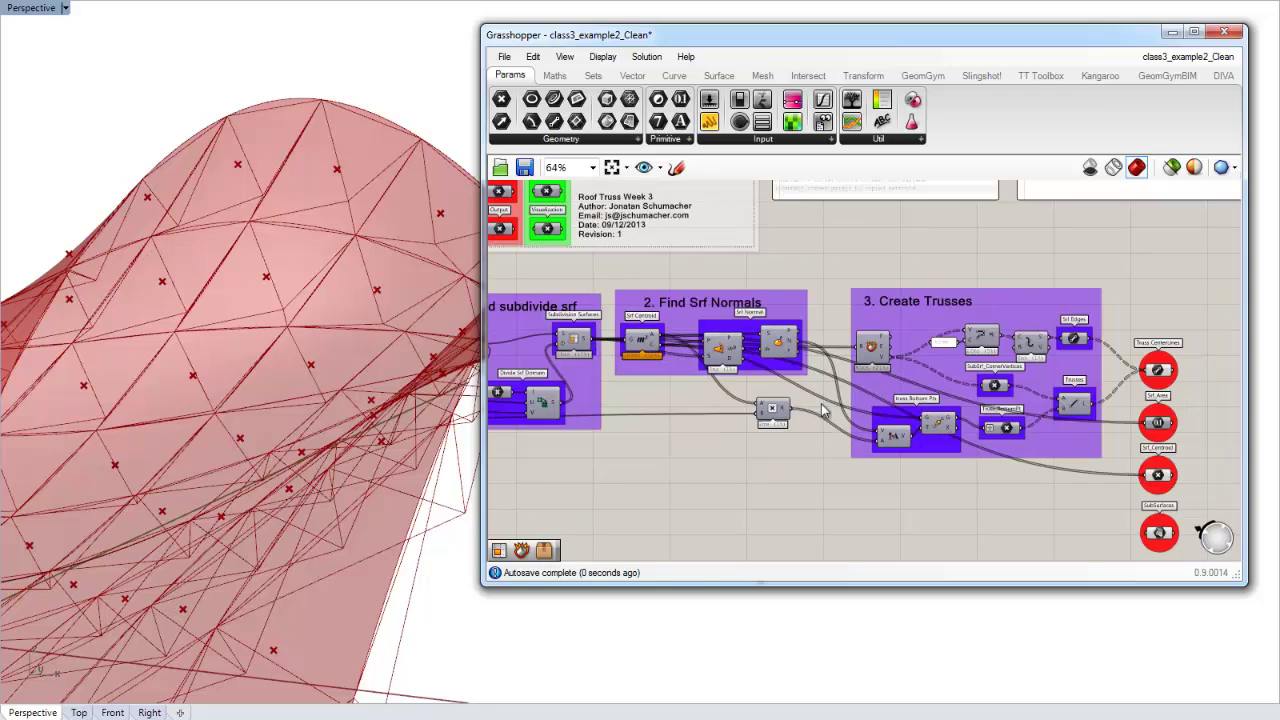
Step: Set the wire display of the Srf_Centroid output parameter to Hidden Display
right_drag(1071, 491, 940, 464)
scroll(1040, 484, up, 2)
scroll(1022, 457, down, 1)
scroll(1028, 450, up, 3)
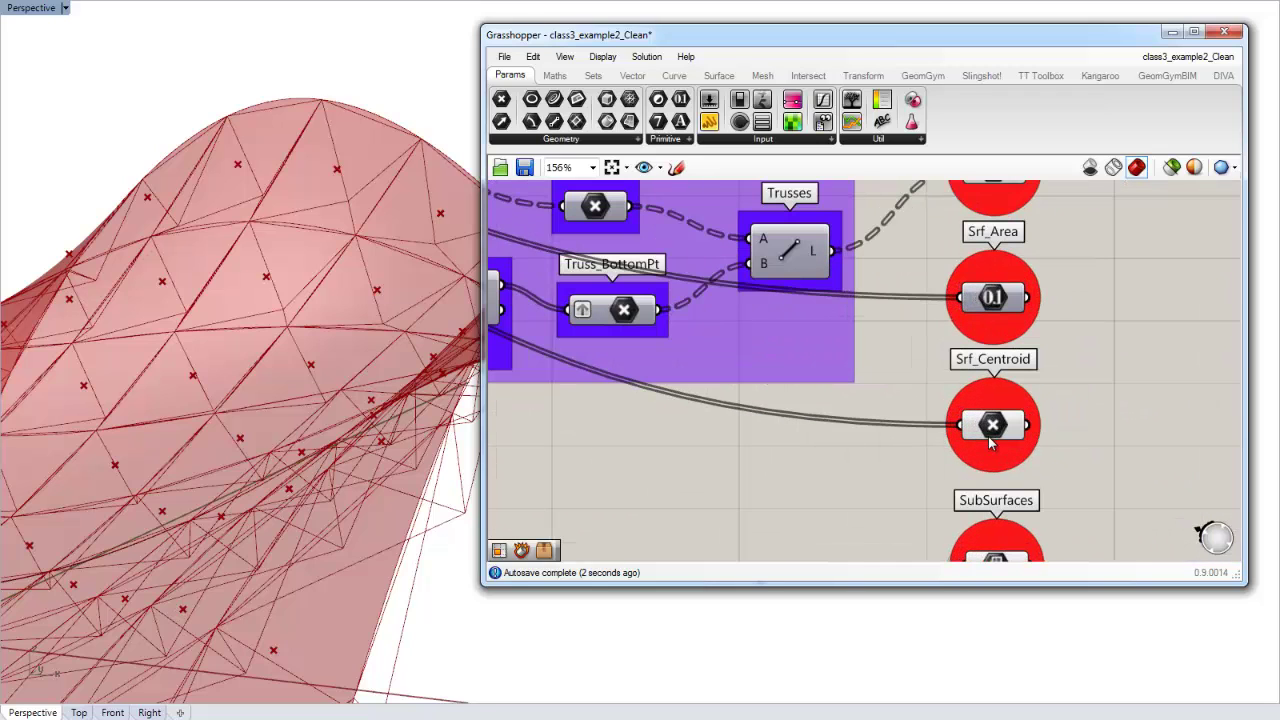
right_click(993, 435)
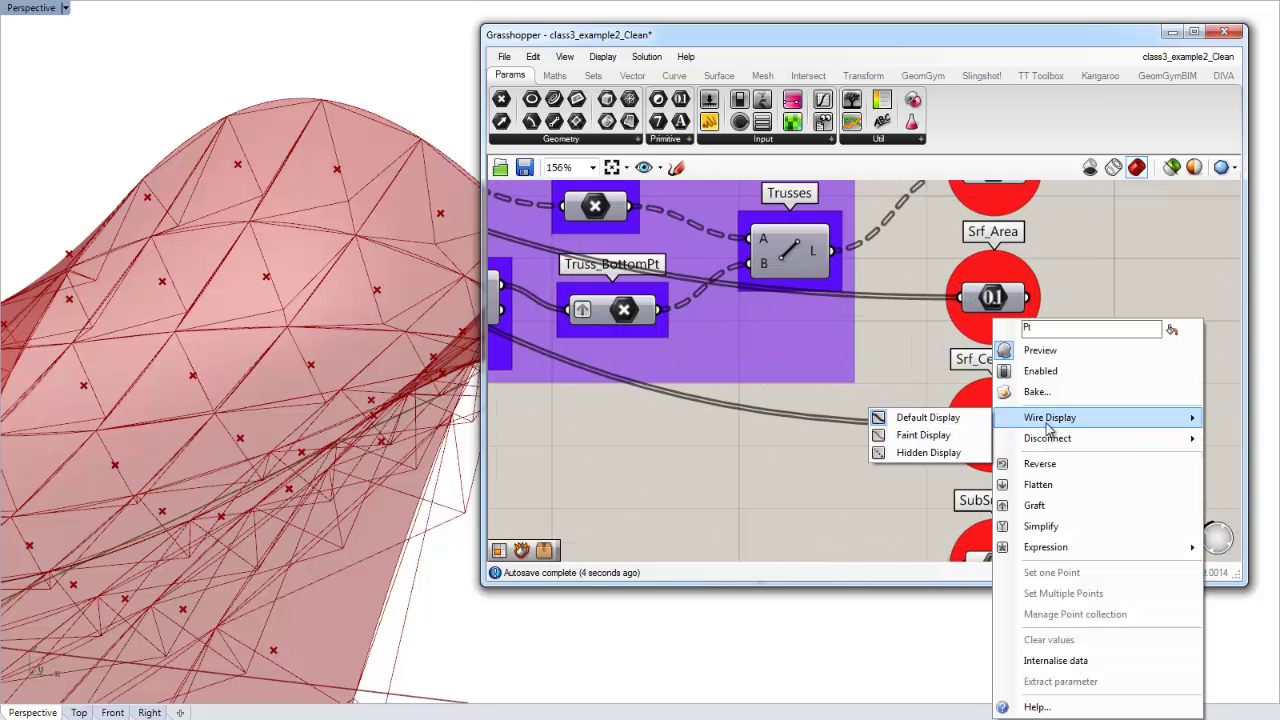
click(912, 455)
Step: Hide the incoming wire of the Srf_Area output parameter
right_click(997, 300)
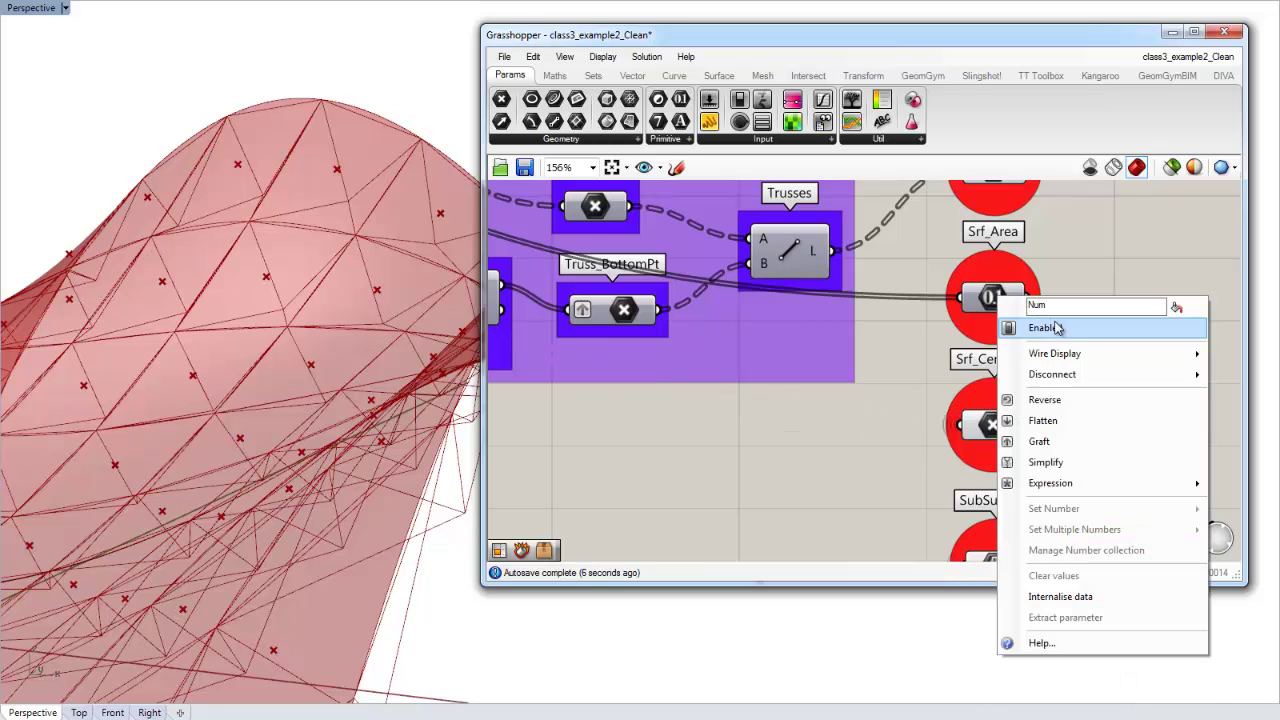
mouse_move(1070, 354)
click(933, 392)
scroll(912, 410, down, 5)
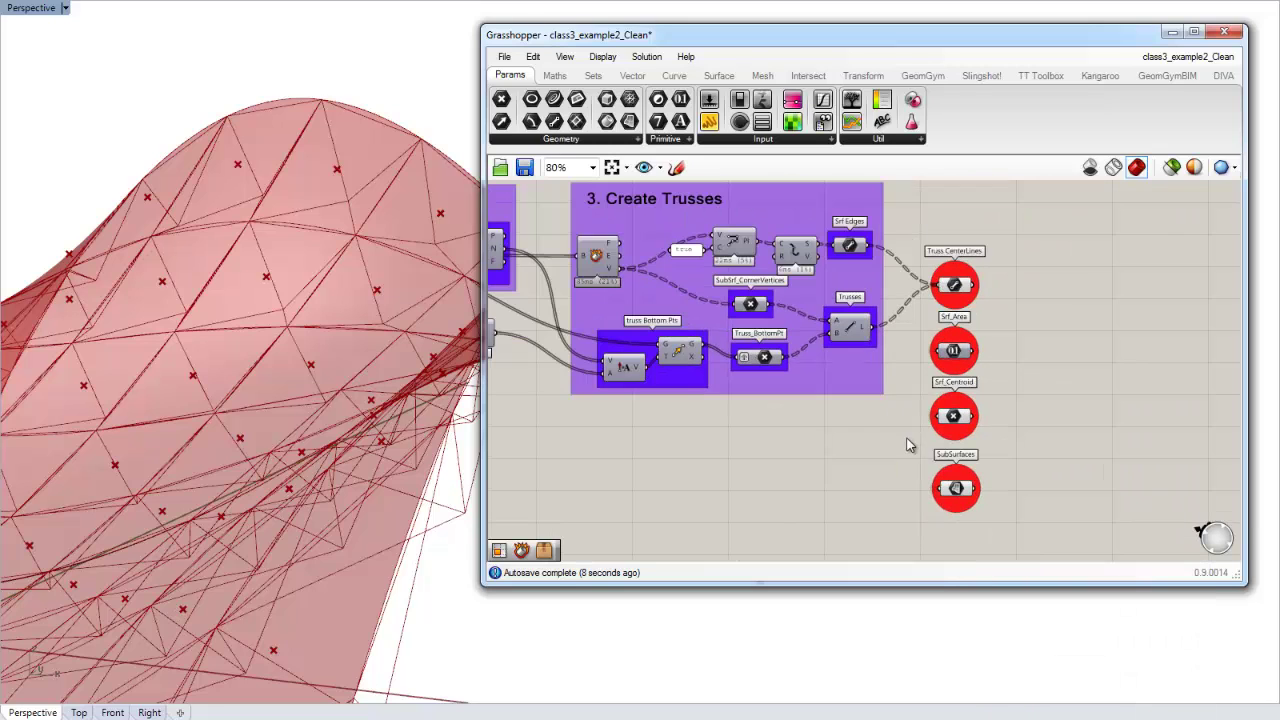
Step: Move the four output groups together slightly up and away from Create Trusses, and distribute them evenly in their column
drag(914, 251, 1003, 490)
drag(966, 354, 981, 319)
click(1035, 395)
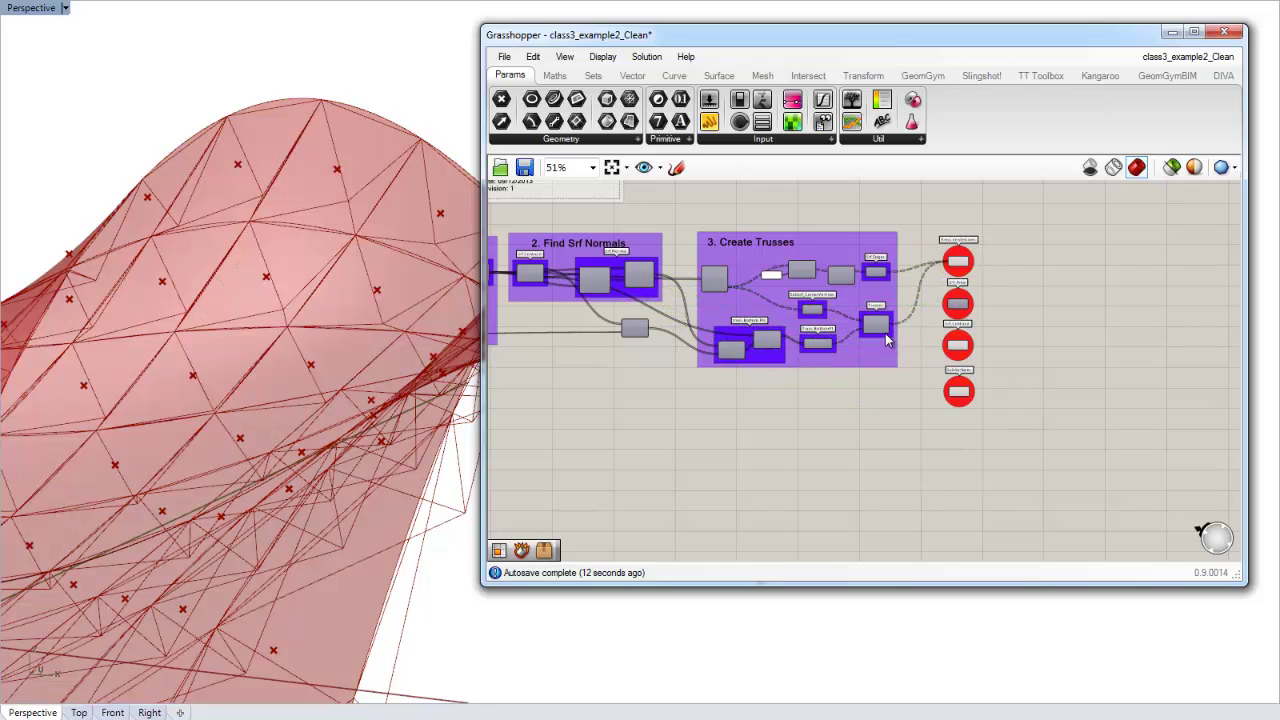
drag(924, 222, 1022, 430)
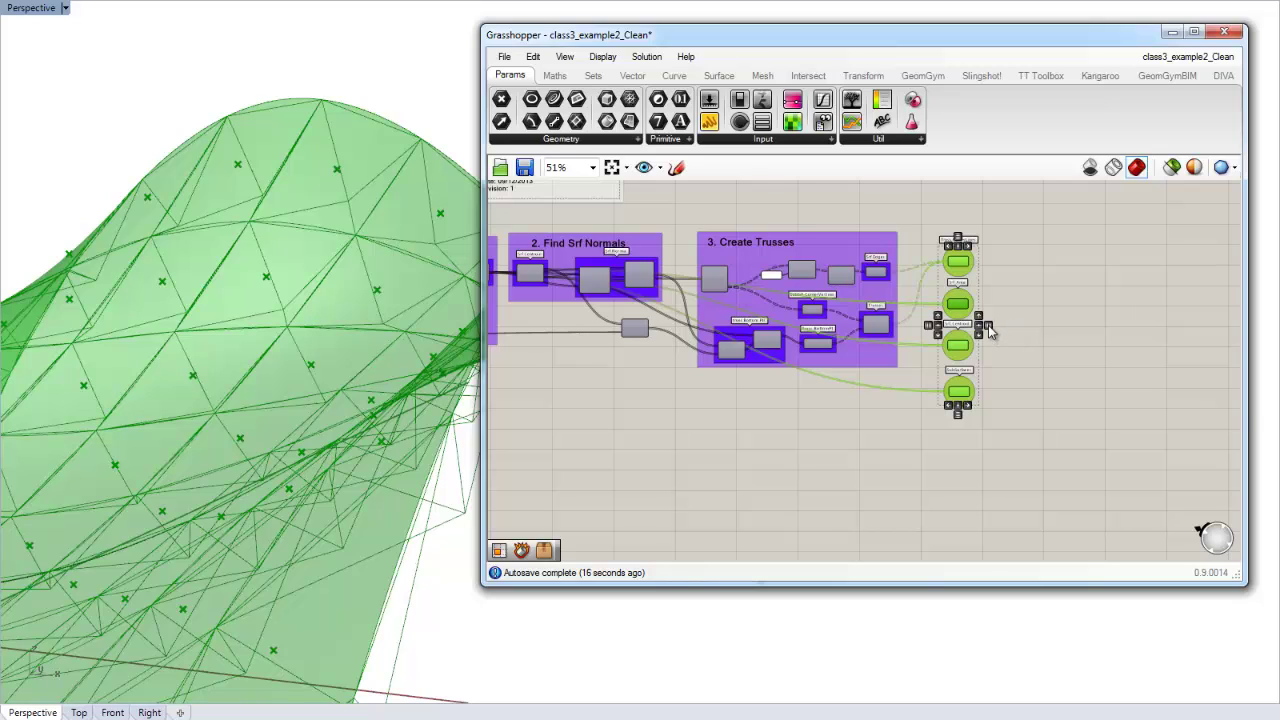
click(960, 416)
click(990, 437)
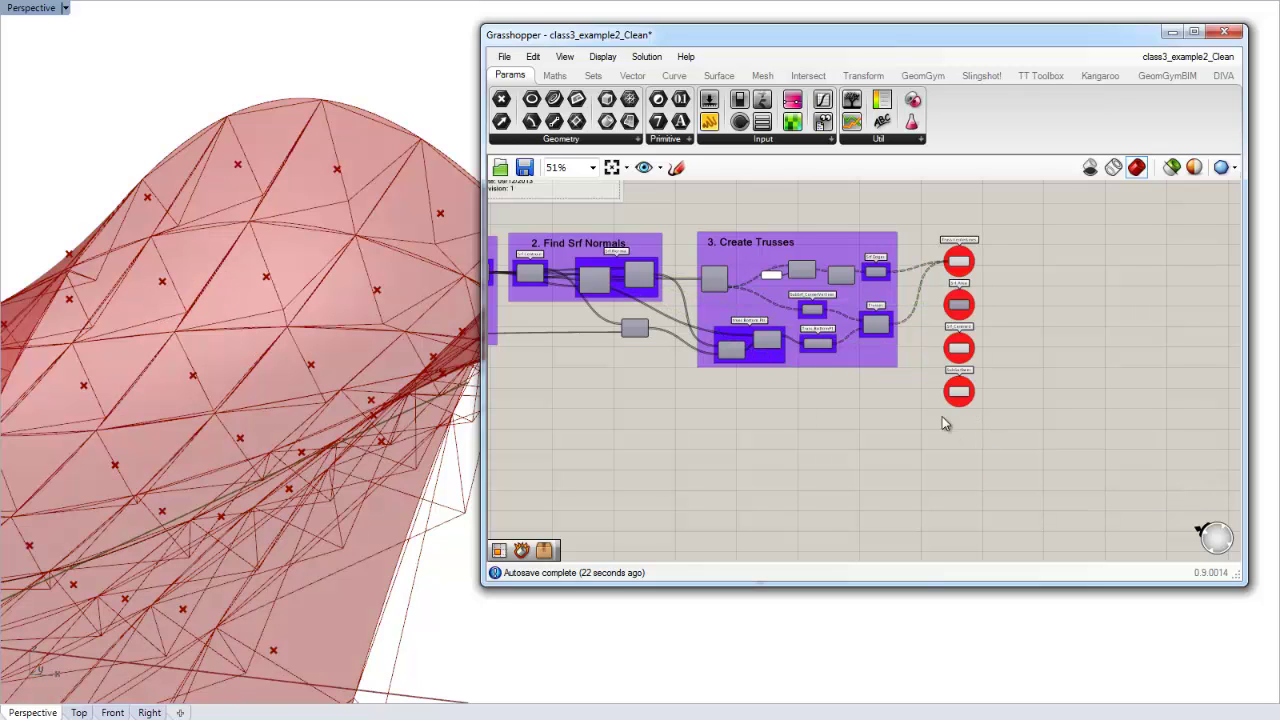
Step: Examine the layout of the whole definition, from the numbered groups and the output column to the title block
scroll(963, 423, up, 3)
scroll(944, 532, down, 3)
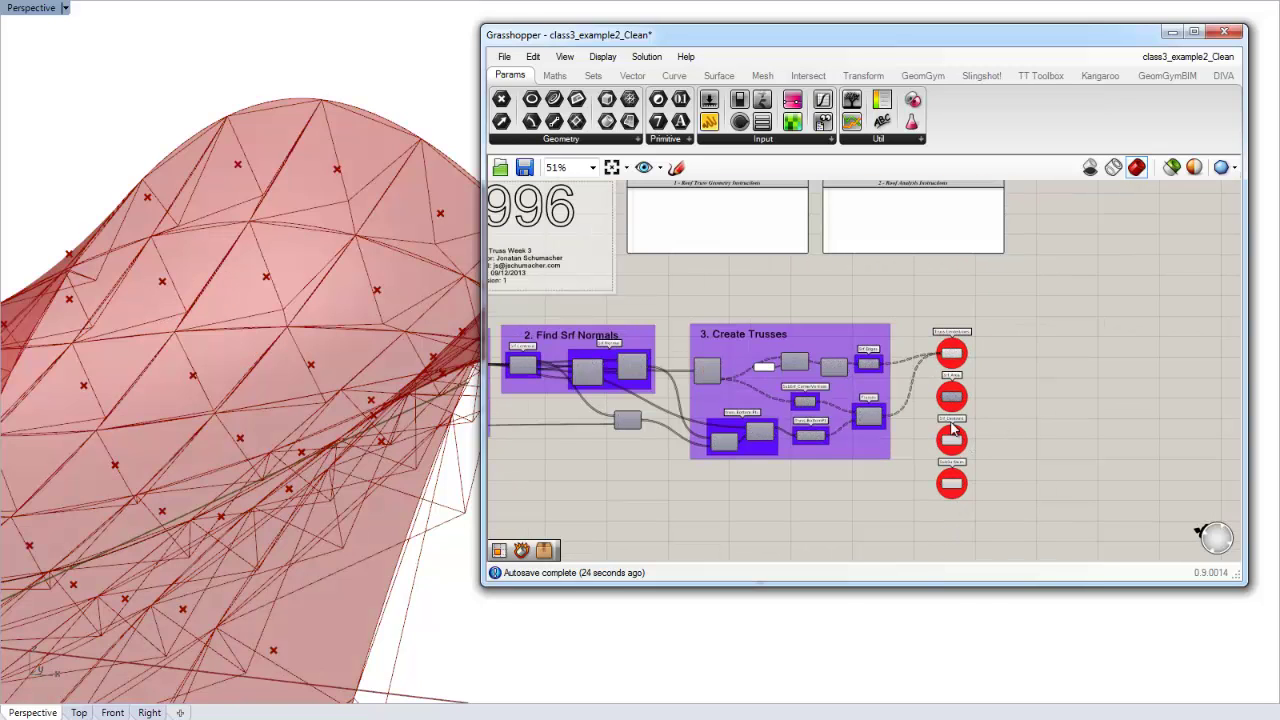
scroll(1012, 467, down, 3)
drag(652, 372, 1030, 533)
click(1065, 483)
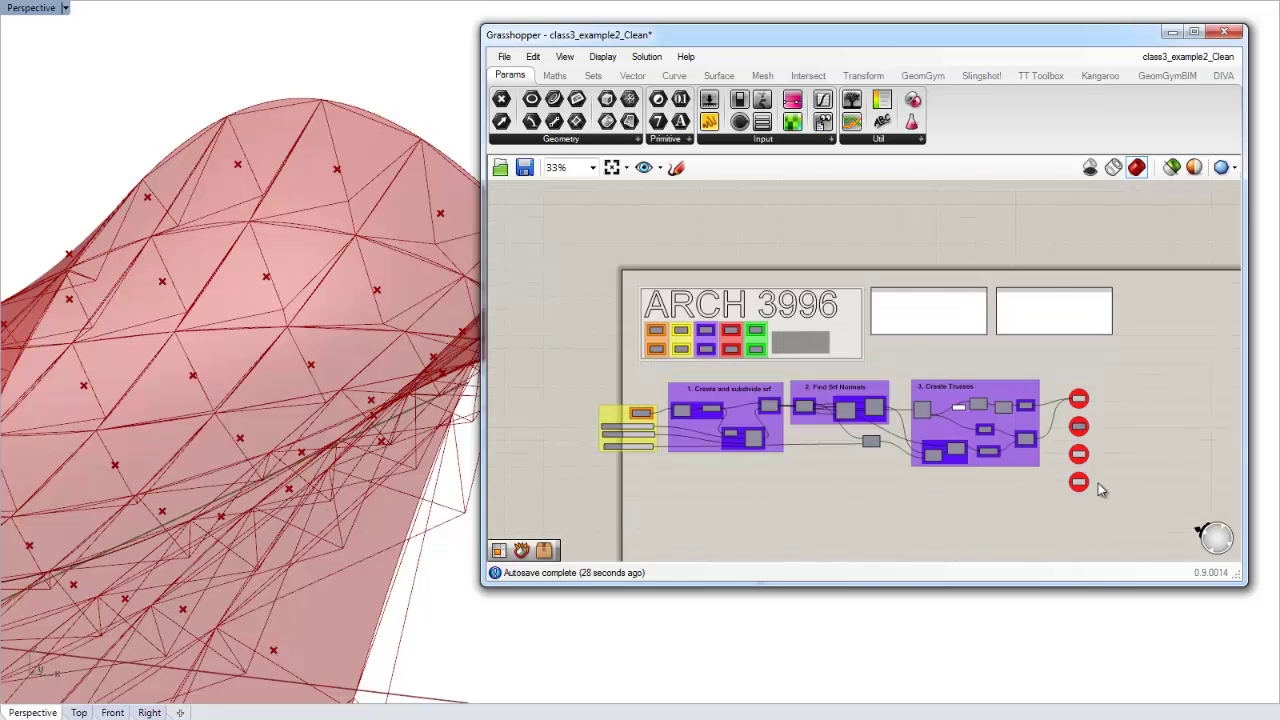
scroll(1065, 473, up, 4)
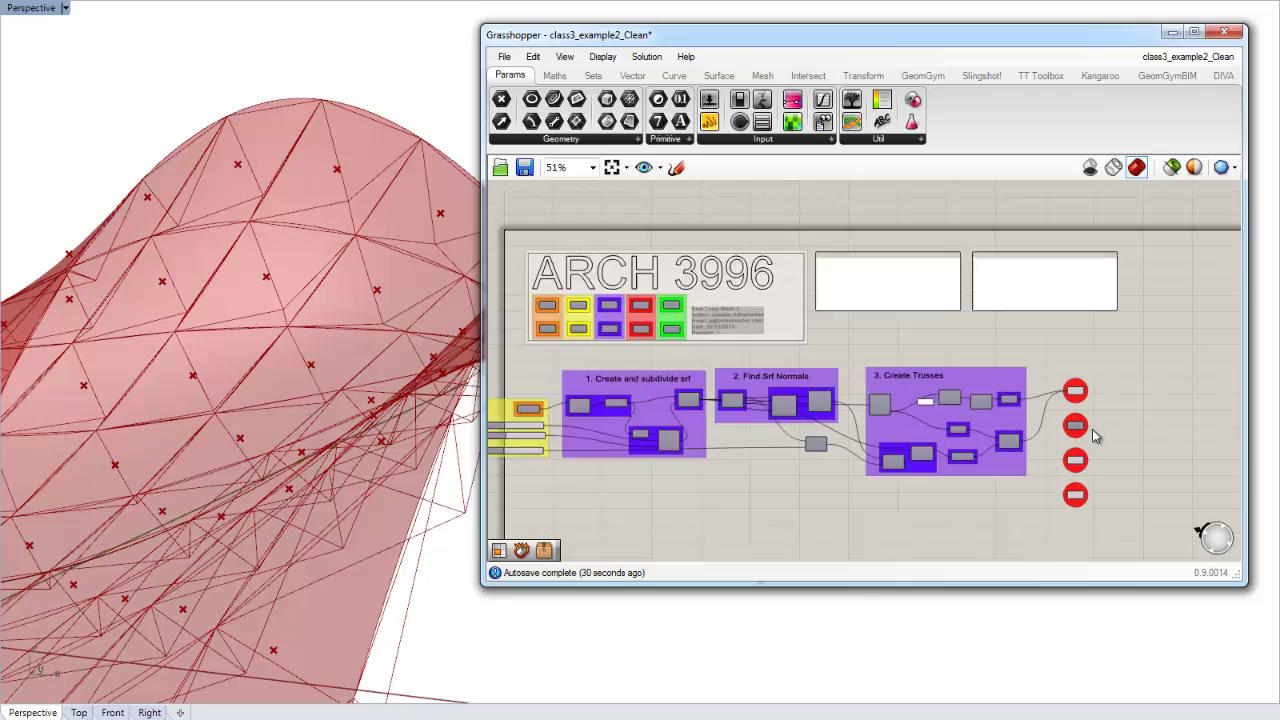
right_drag(1063, 467, 1054, 425)
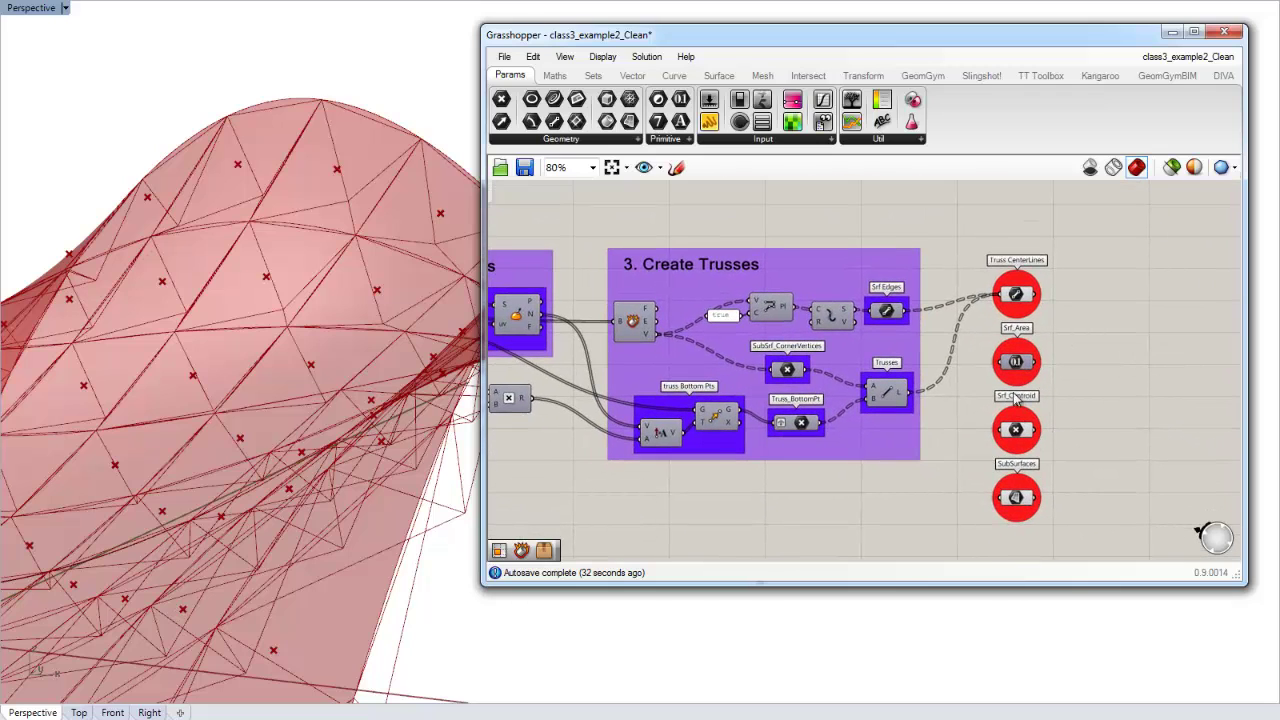
scroll(1043, 370, down, 4)
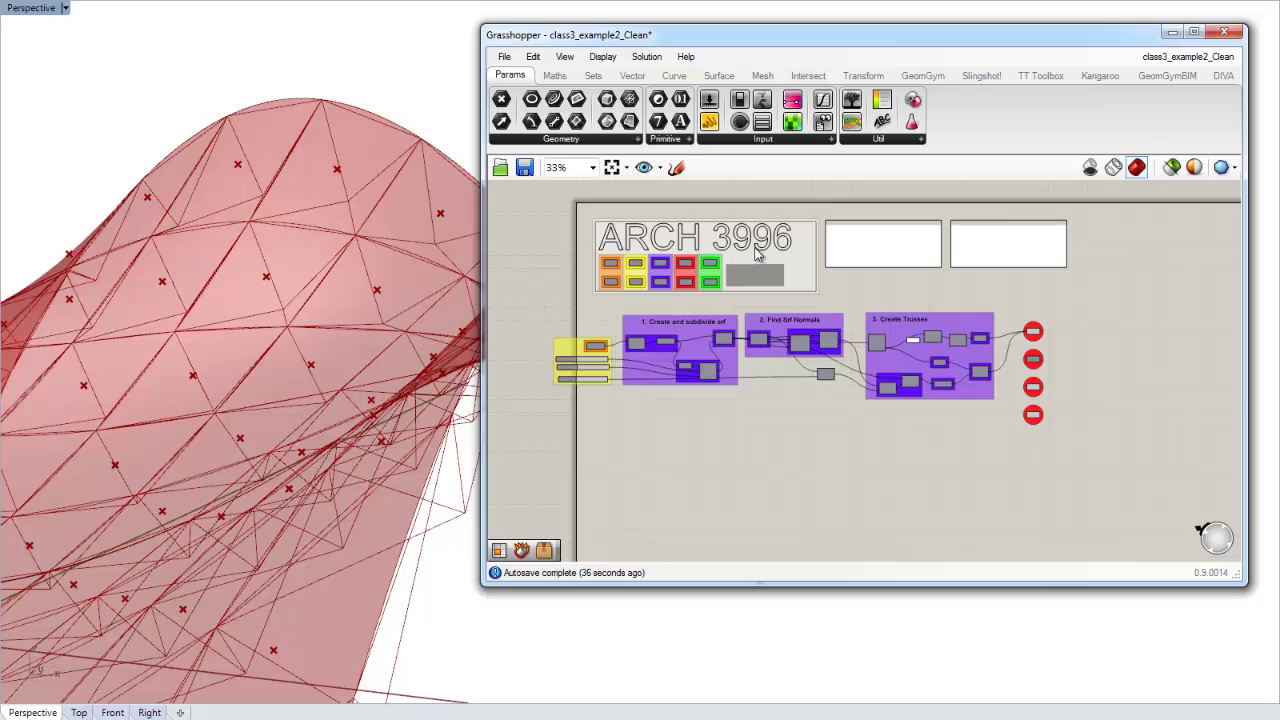
scroll(757, 255, up, 4)
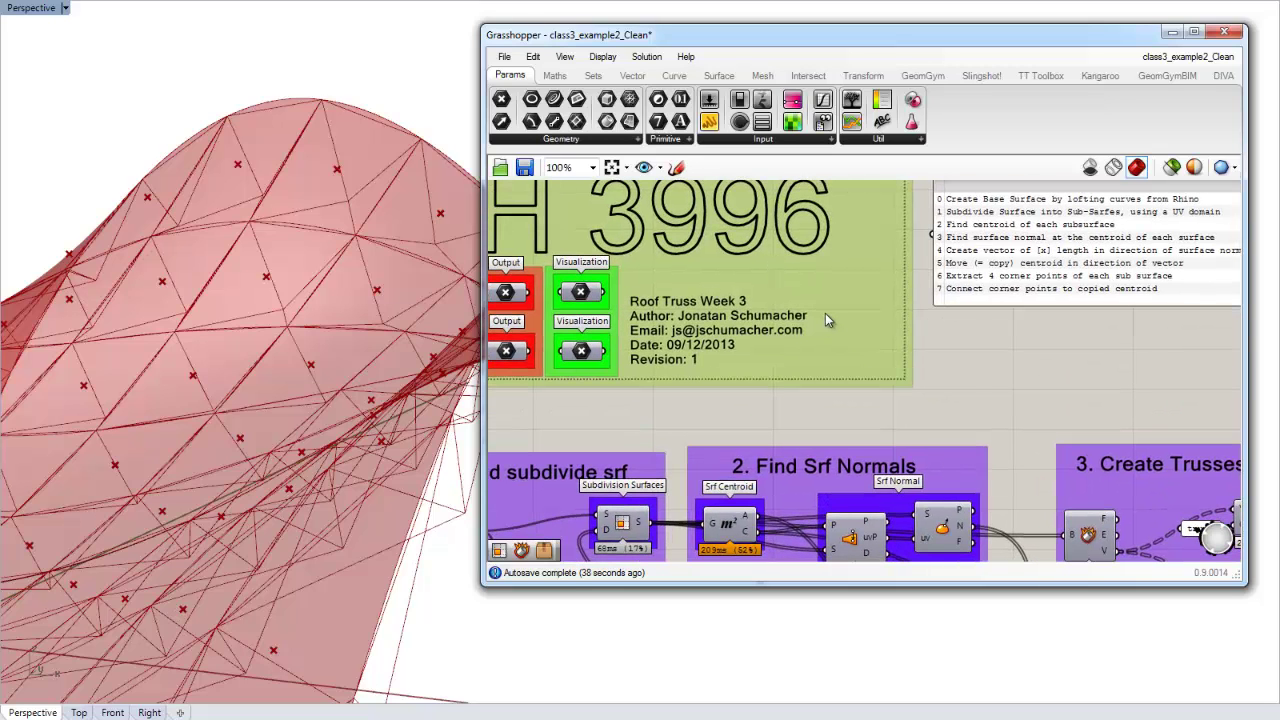
Step: Make the title block group's colour the default for new groups
right_click(825, 314)
click(905, 500)
scroll(873, 386, down, 9)
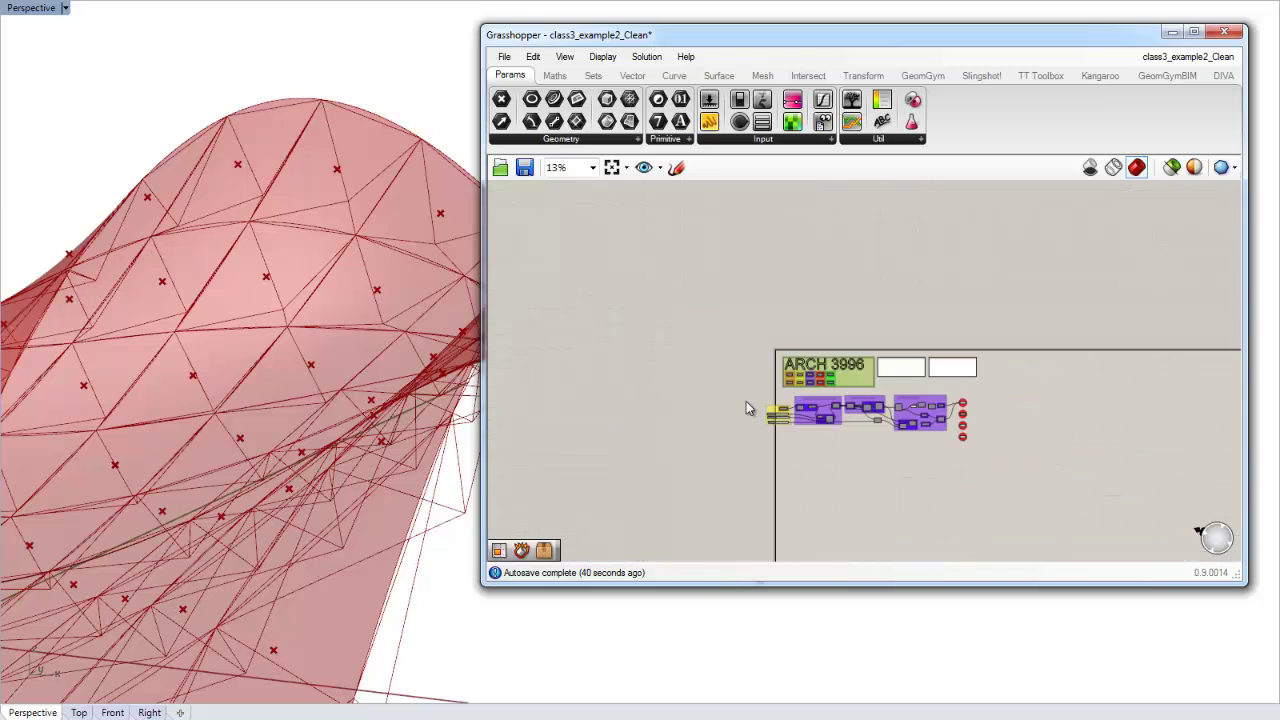
Step: Group the whole truss definition, including inputs and outputs, and align it directly beneath the title block
drag(731, 378, 1035, 476)
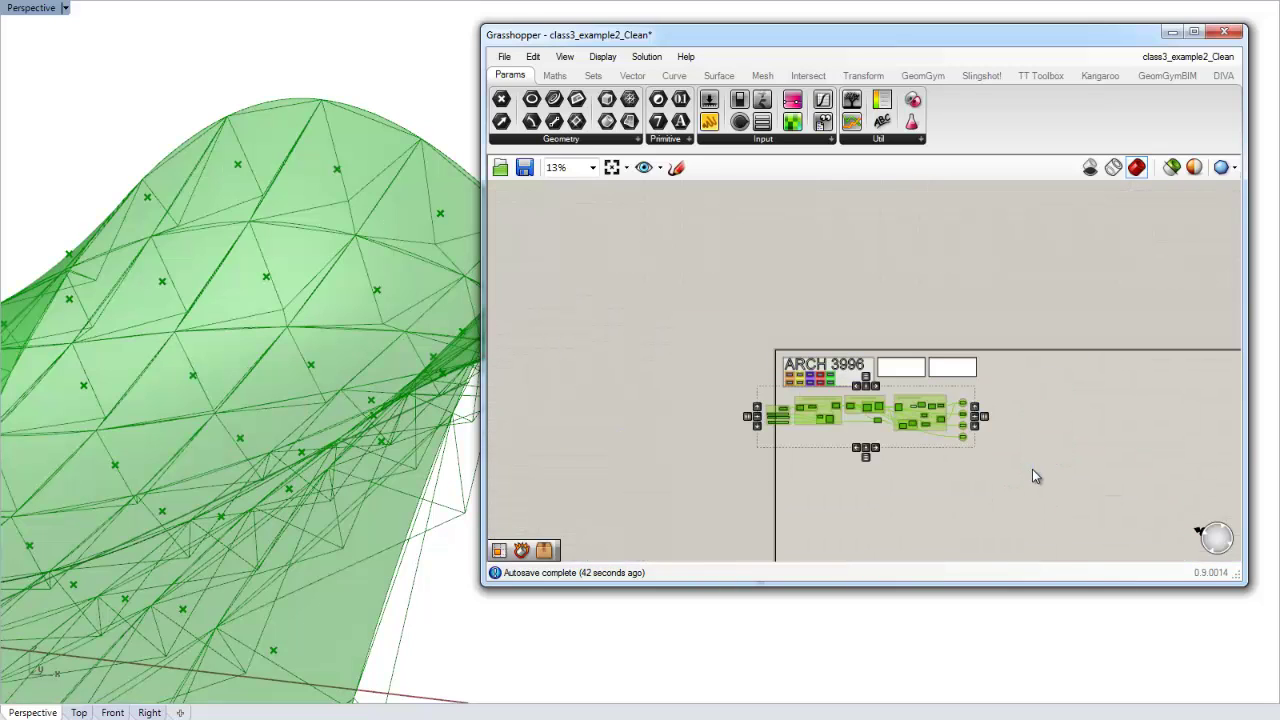
click(835, 440)
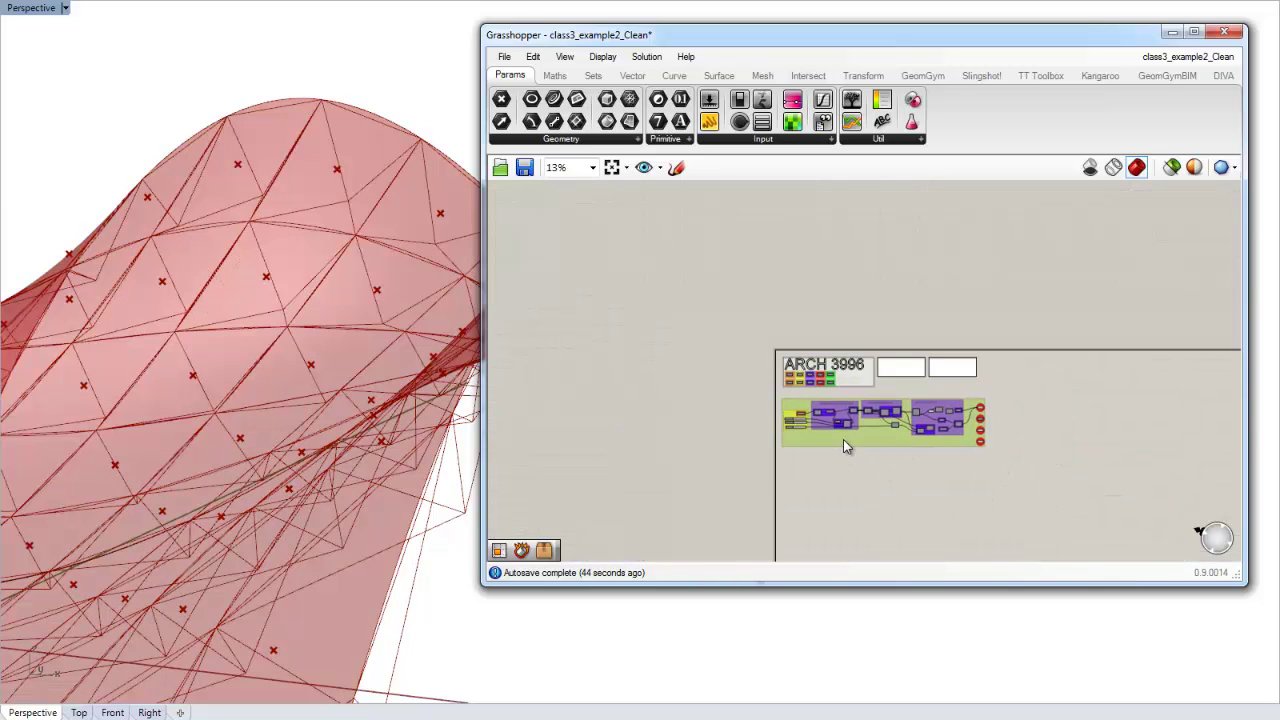
scroll(831, 455, up, 6)
drag(802, 411, 783, 417)
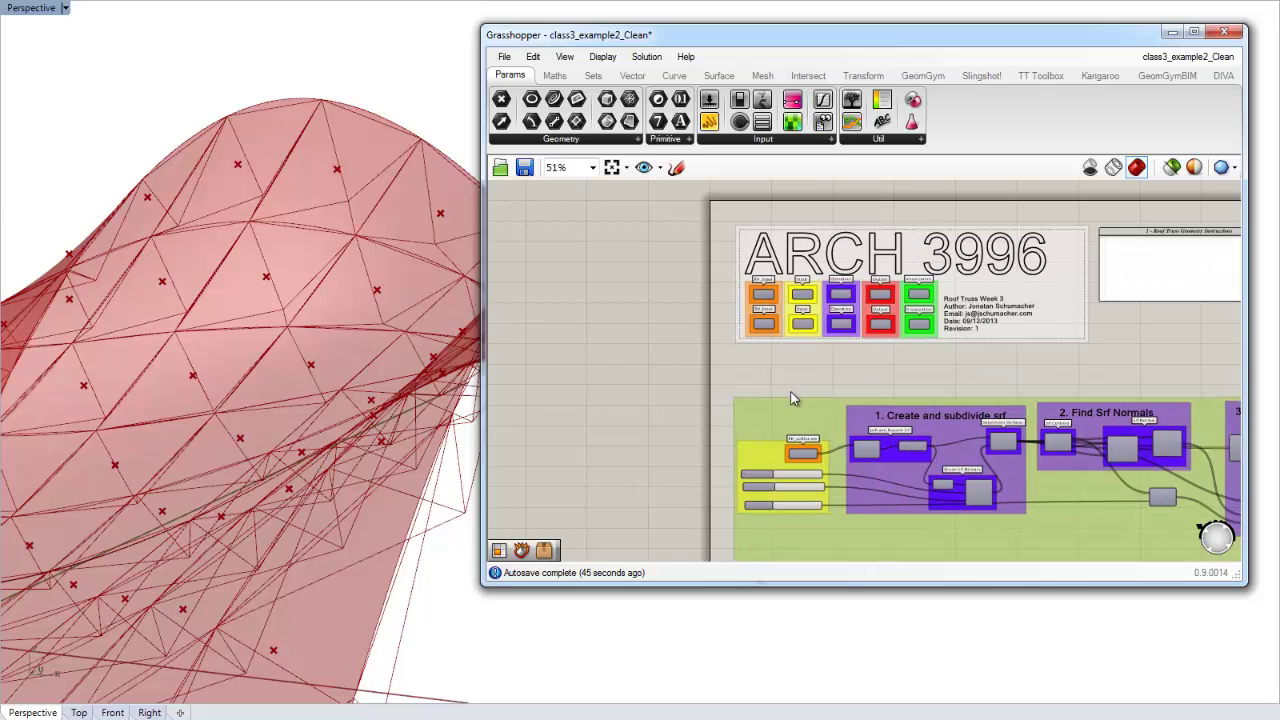
Step: Add a scribble reading "Roof Truss Geometry" at size 71 above the input end of the definition group
click(797, 386)
right_drag(913, 403, 718, 490)
scroll(1026, 308, up, 5)
scroll(862, 407, down, 6)
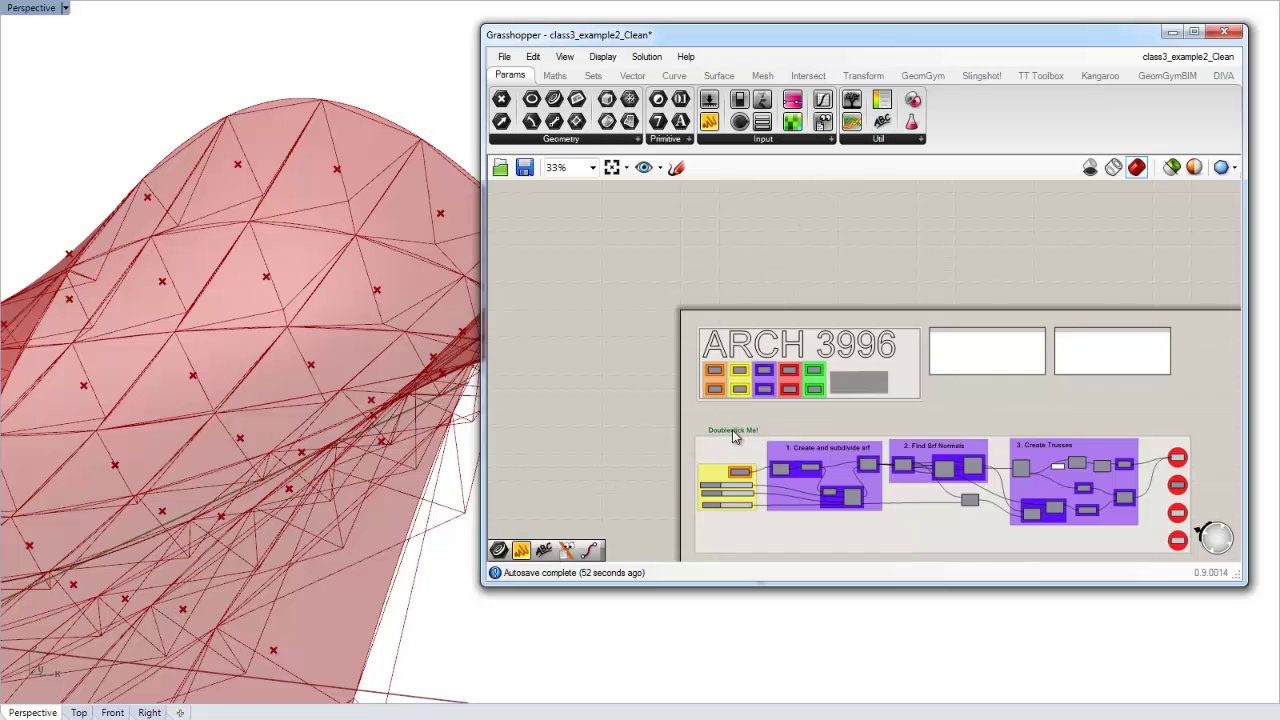
double_click(732, 430)
drag(700, 466, 789, 471)
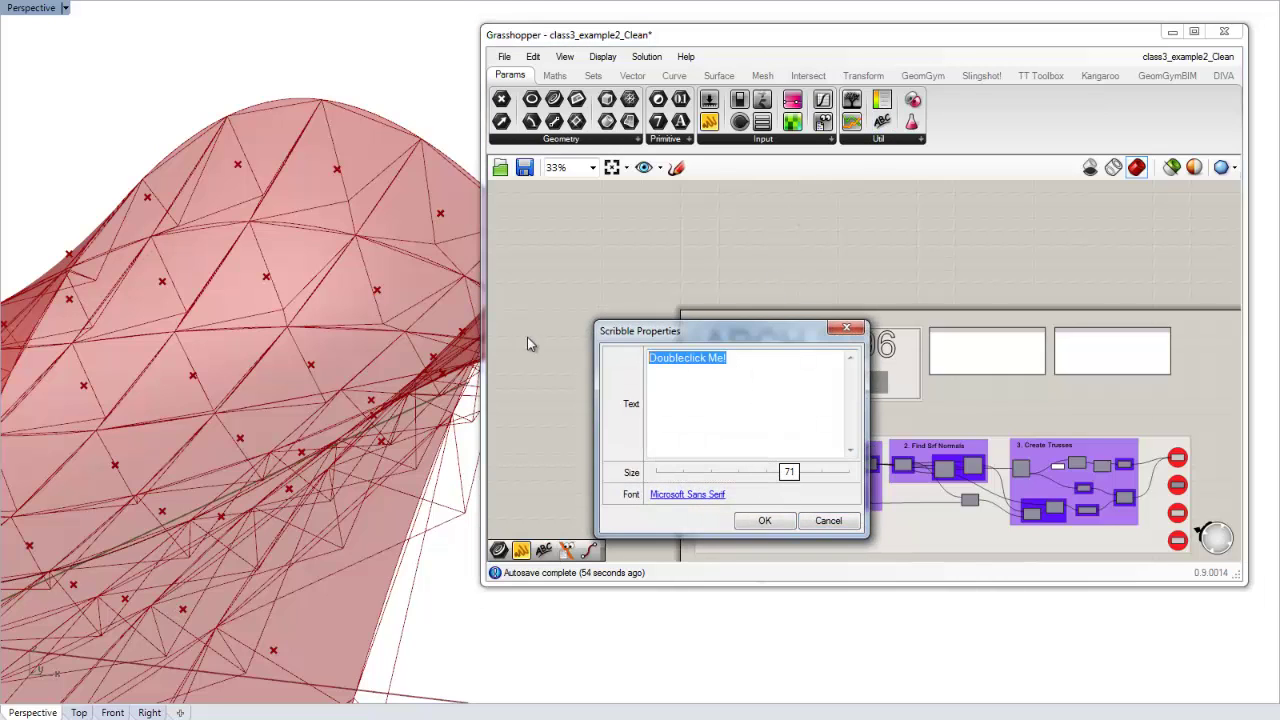
text(Roof Tru)
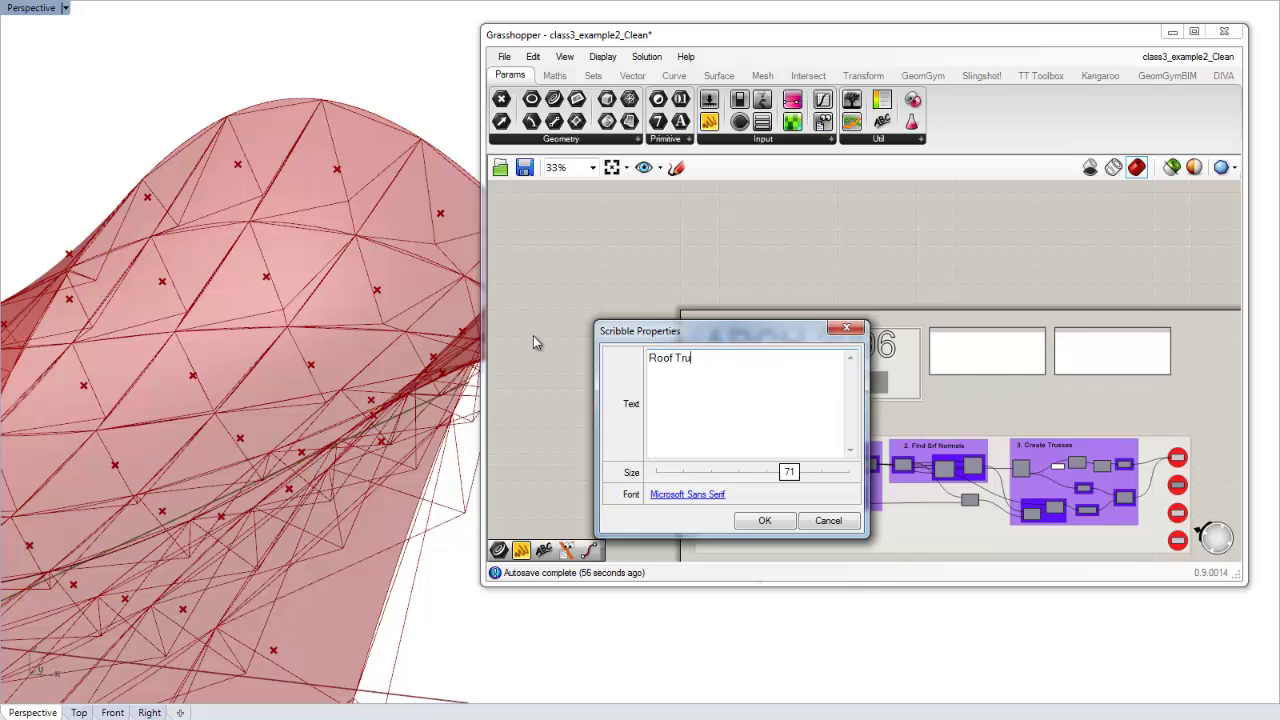
text(ss Geometry)
click(755, 527)
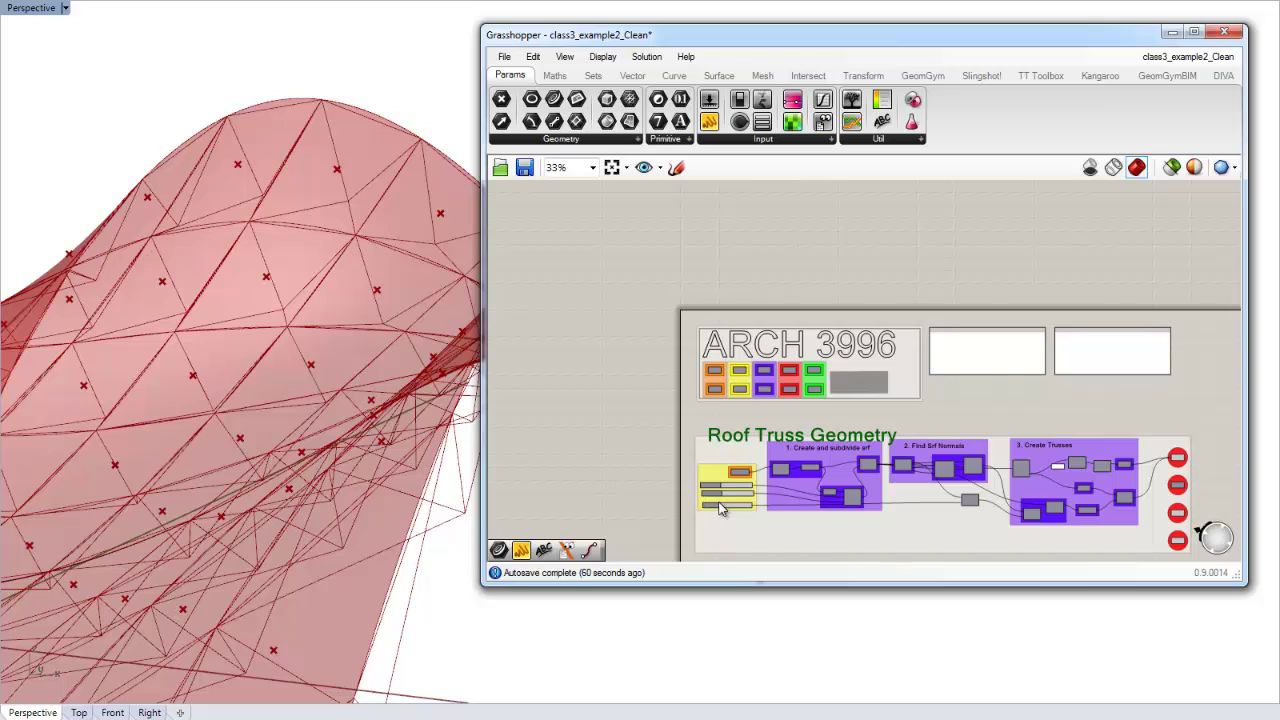
Step: Add the Roof Truss Geometry heading to the large definition group and nudge it into the group's upper corner
right_click(729, 455)
click(806, 580)
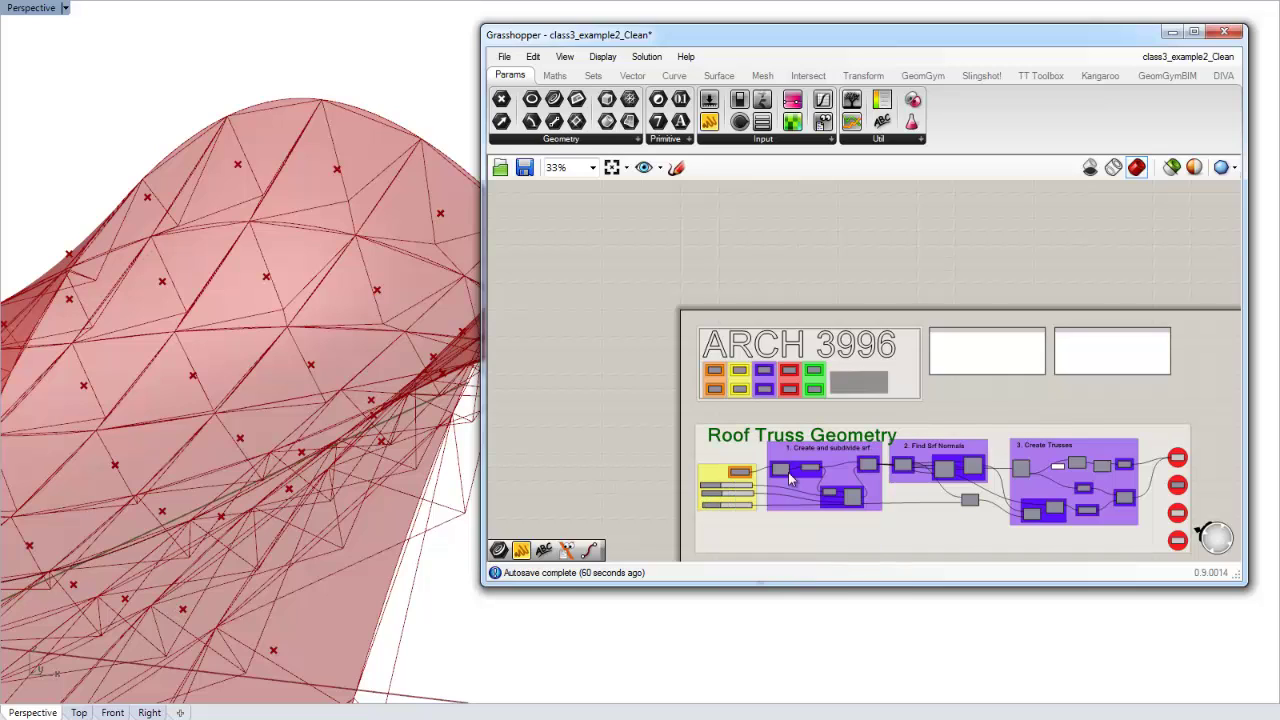
drag(818, 442, 809, 432)
scroll(873, 430, up, 3)
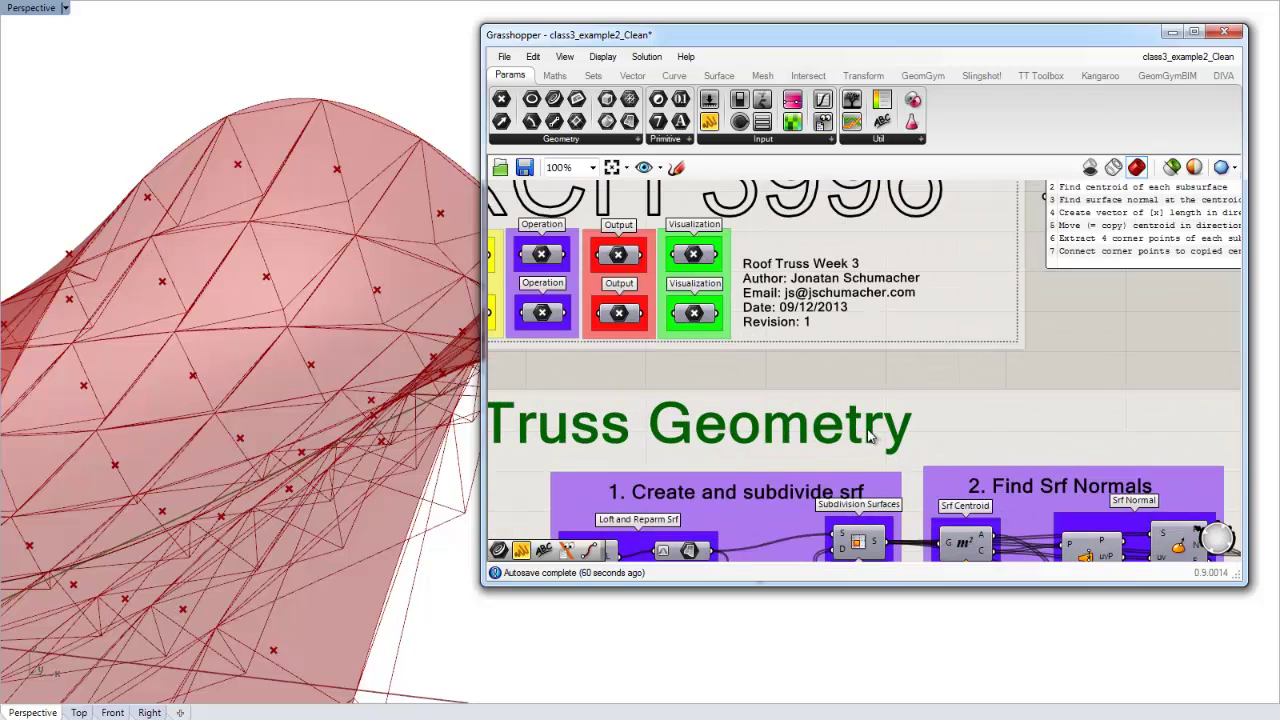
scroll(899, 418, down, 3)
scroll(995, 470, down, 2)
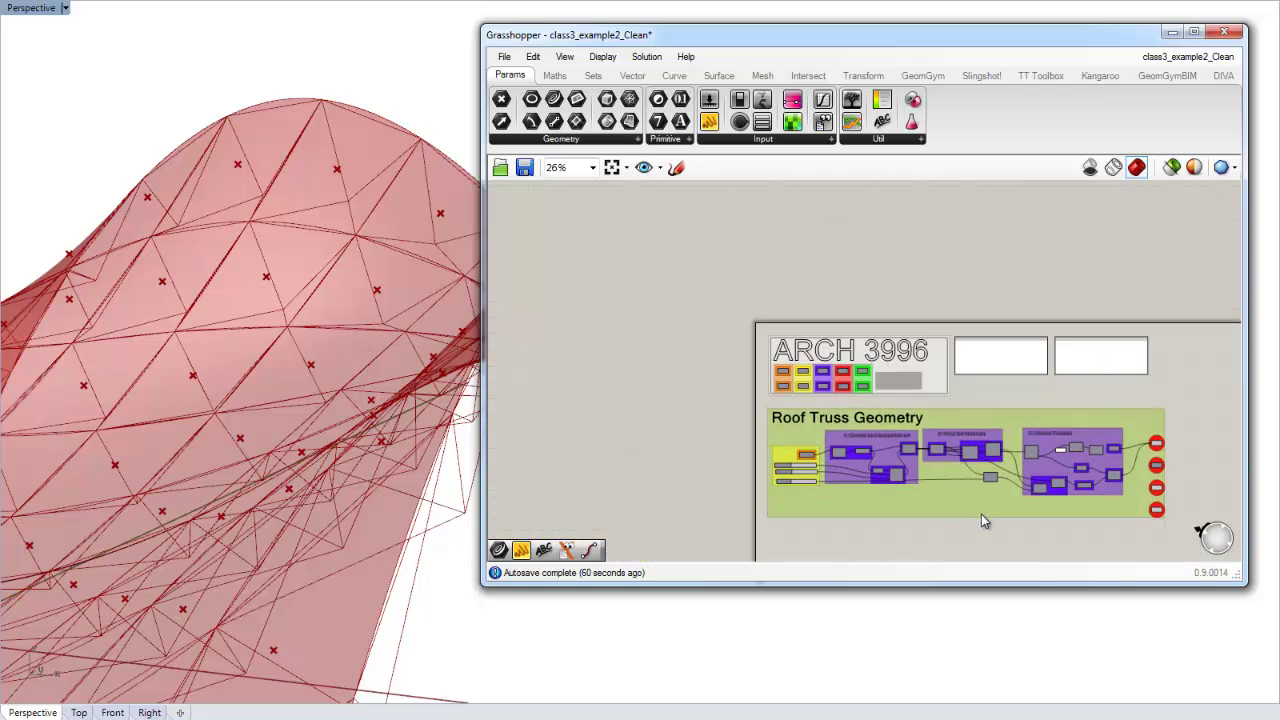
Step: Duplicate the Roof Truss Geometry heading below the definition group and change the copy's text to "Roof Analysis"
scroll(960, 495, down, 2)
scroll(922, 456, down, 1)
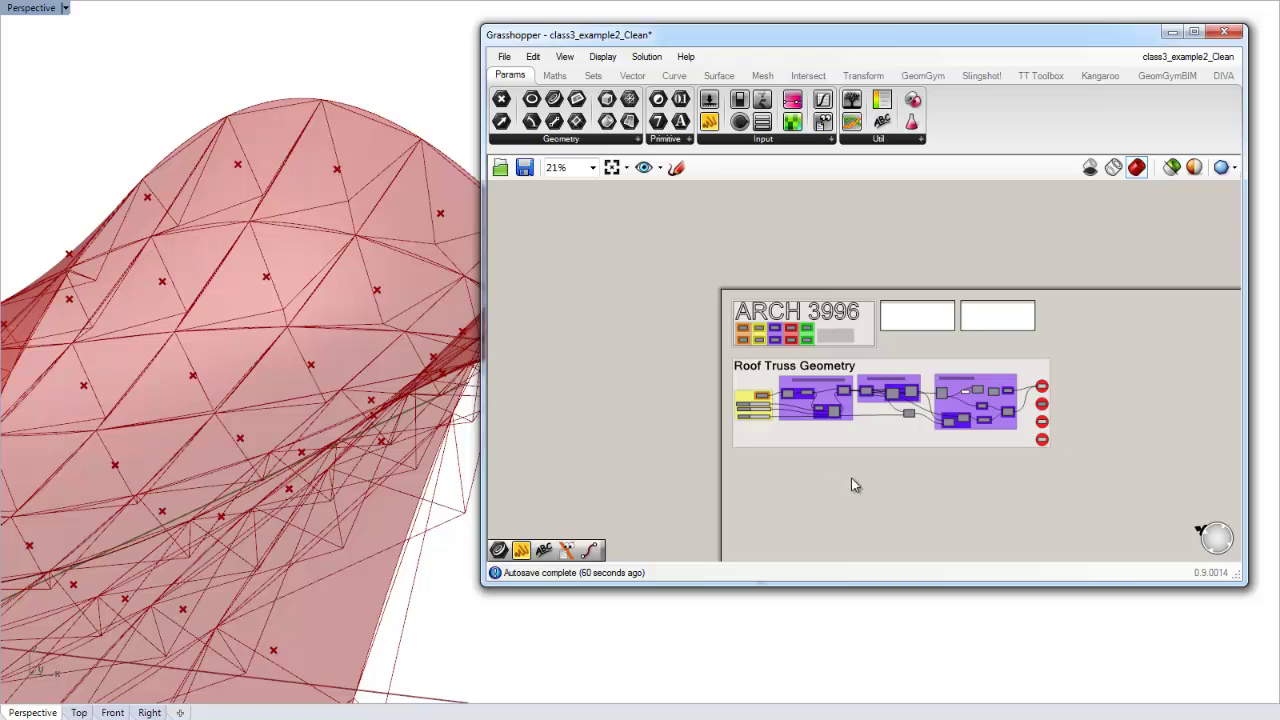
scroll(777, 412, up, 4)
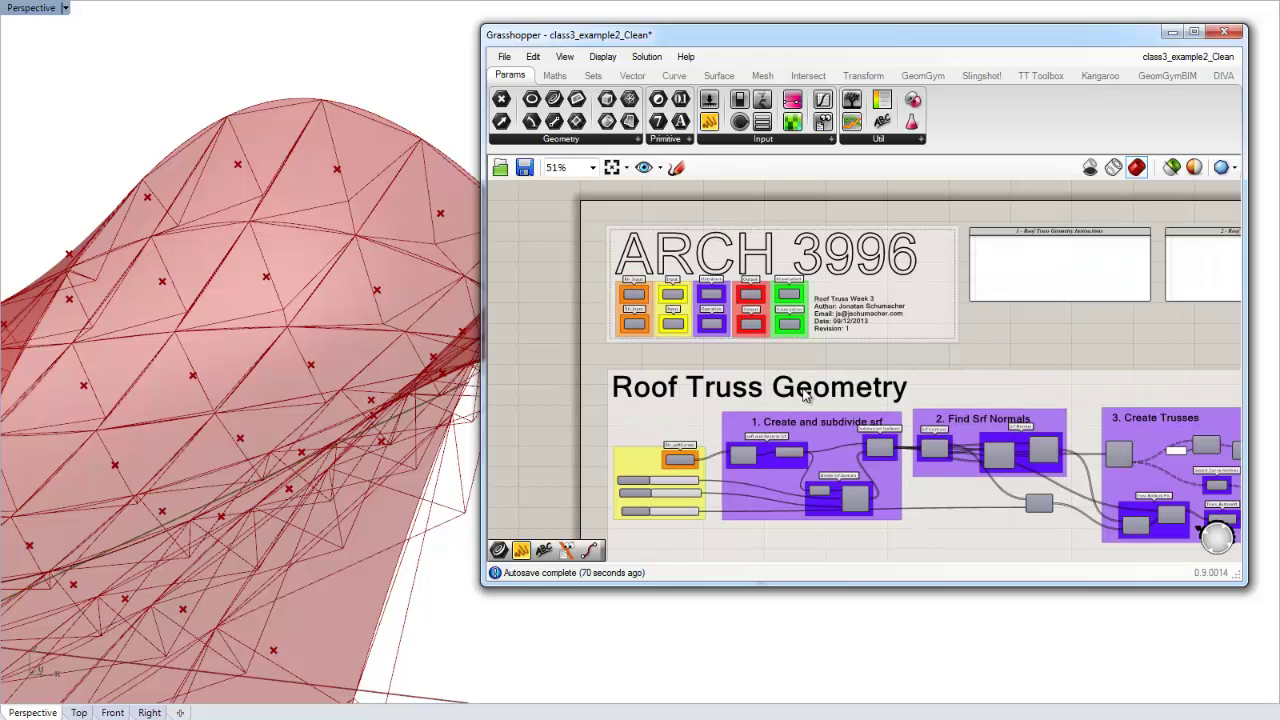
click(805, 396)
mouse_move(805, 396)
mouse_down()
mouse_move(826, 418)
mouse_move(808, 558)
mouse_move(825, 553)
mouse_up()
scroll(820, 428, down, 2)
double_click(825, 553)
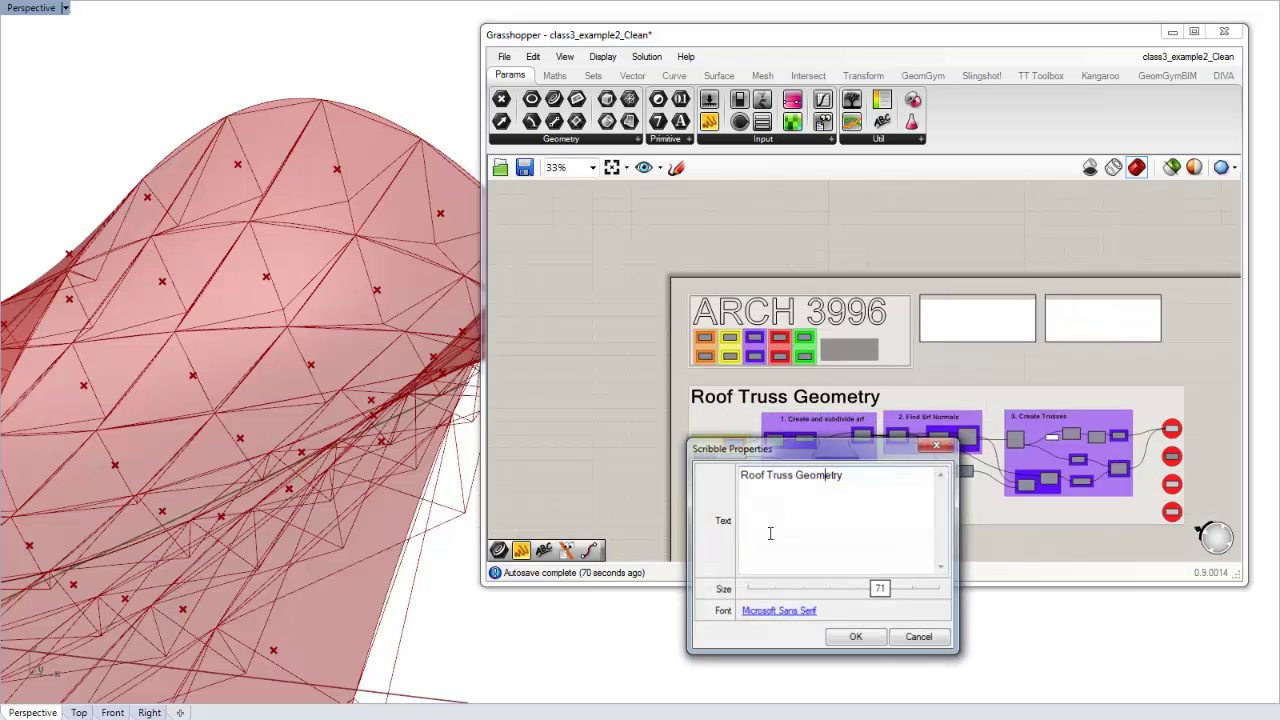
drag(766, 474, 885, 474)
text(Analysis)
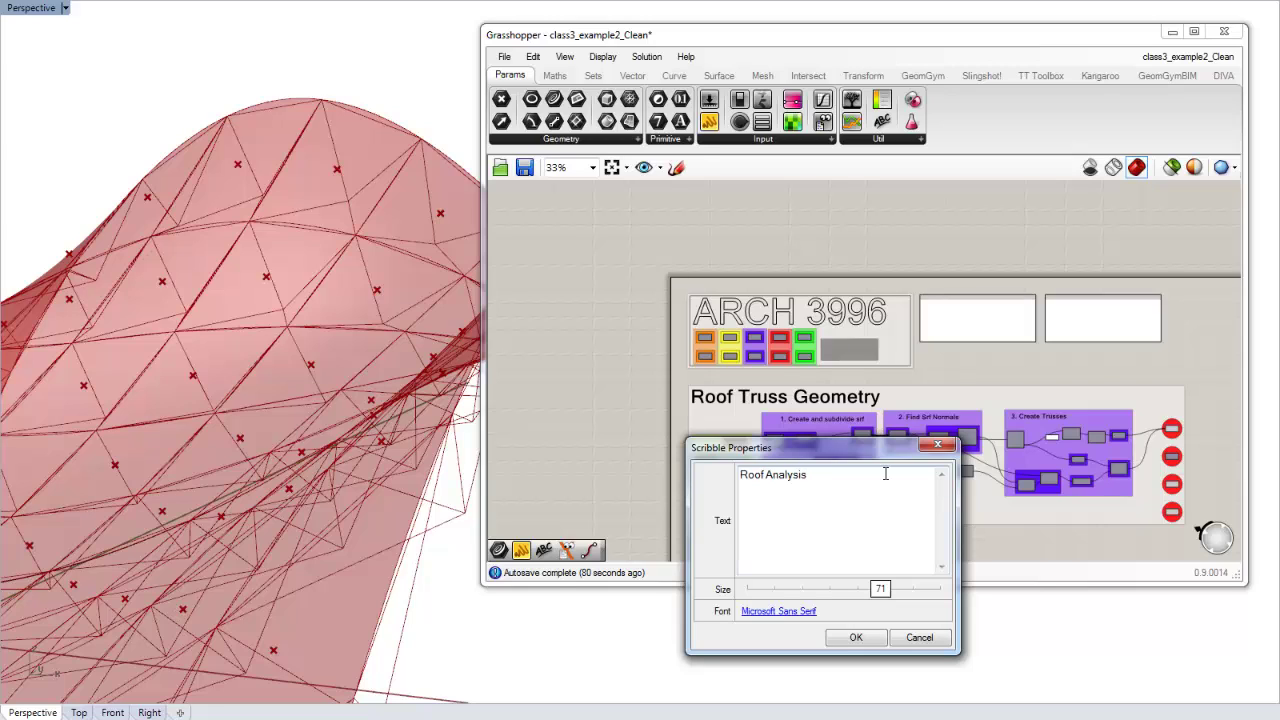
click(856, 637)
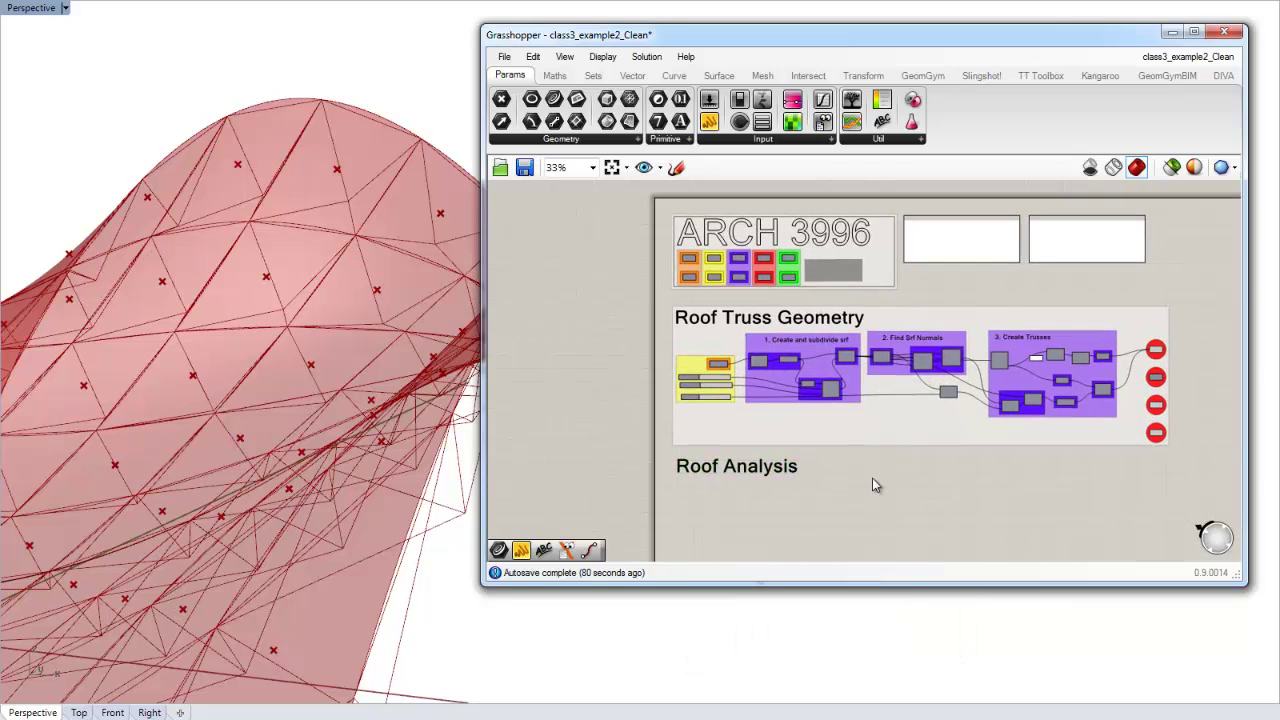
Step: Duplicate the four red output groups beside the originals, just outside the Roof Truss Geometry group
scroll(1114, 328, up, 3)
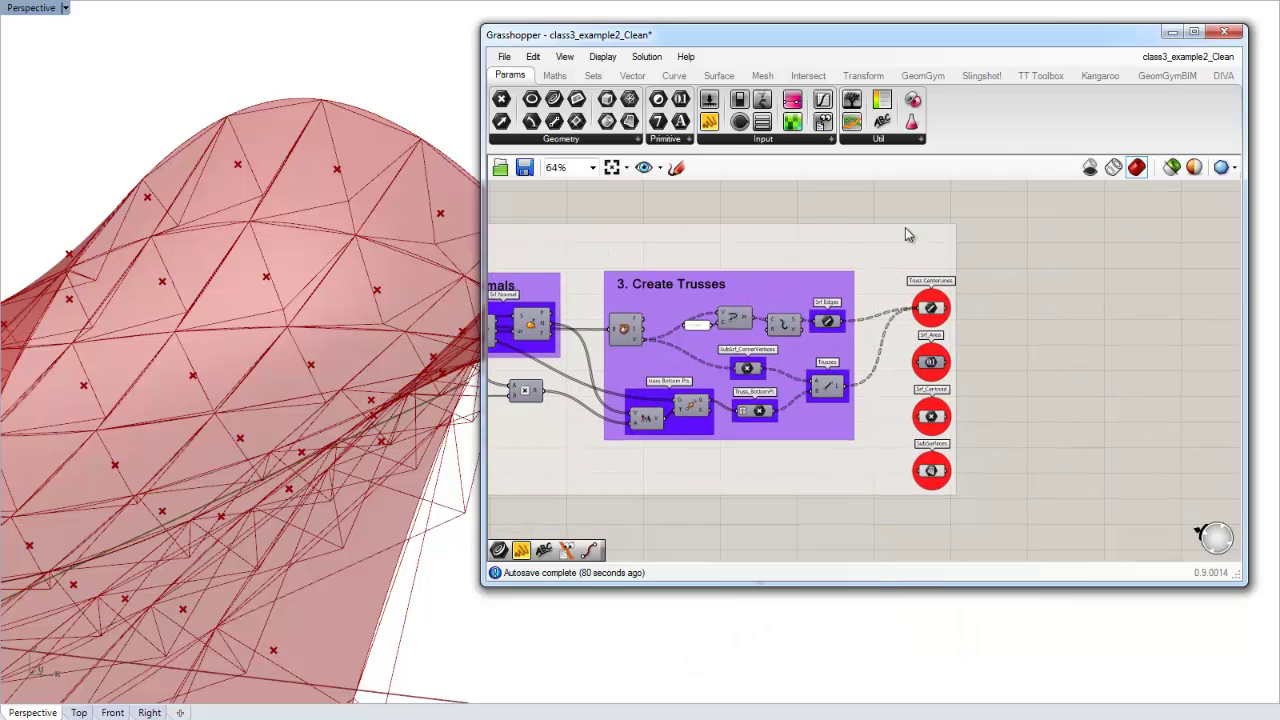
drag(903, 220, 1003, 525)
scroll(940, 480, up, 4)
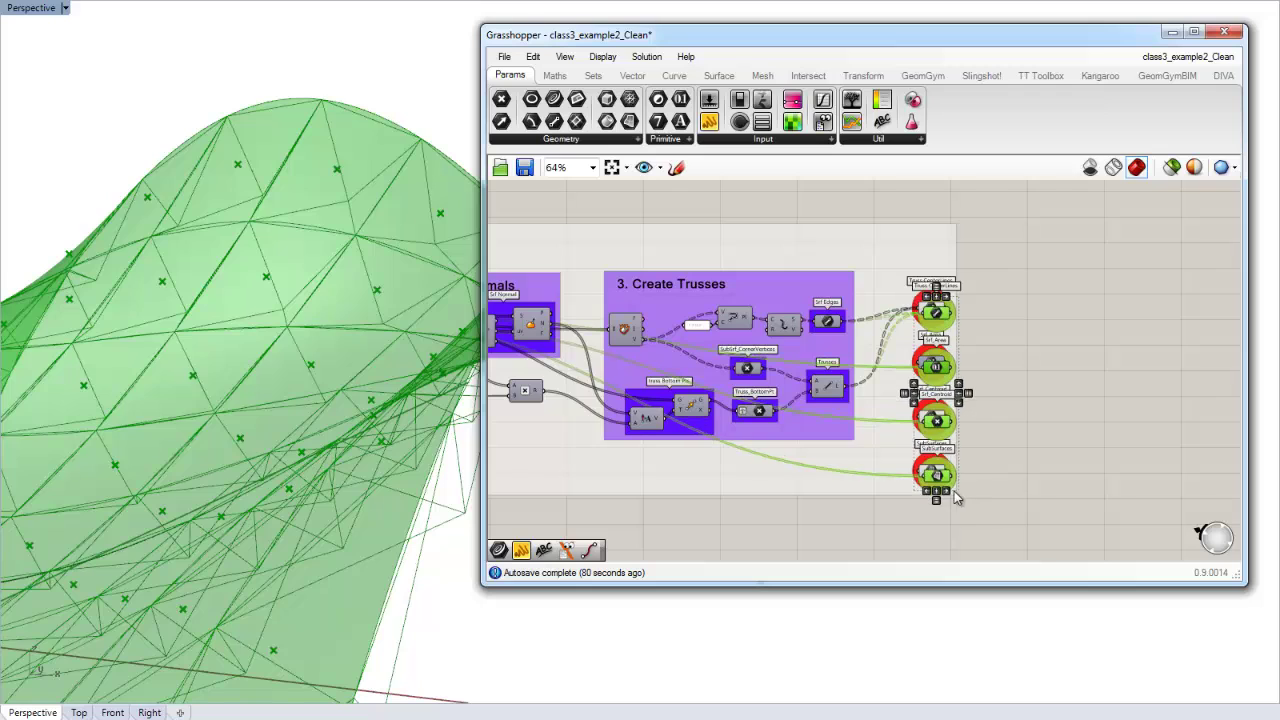
alt+drag(931, 481, 926, 450)
Step: Wire the original Truss CenterLines, Srf_Area and remaining outputs into their matching copies
drag(997, 319, 926, 317)
right_drag(1008, 377, 1021, 471)
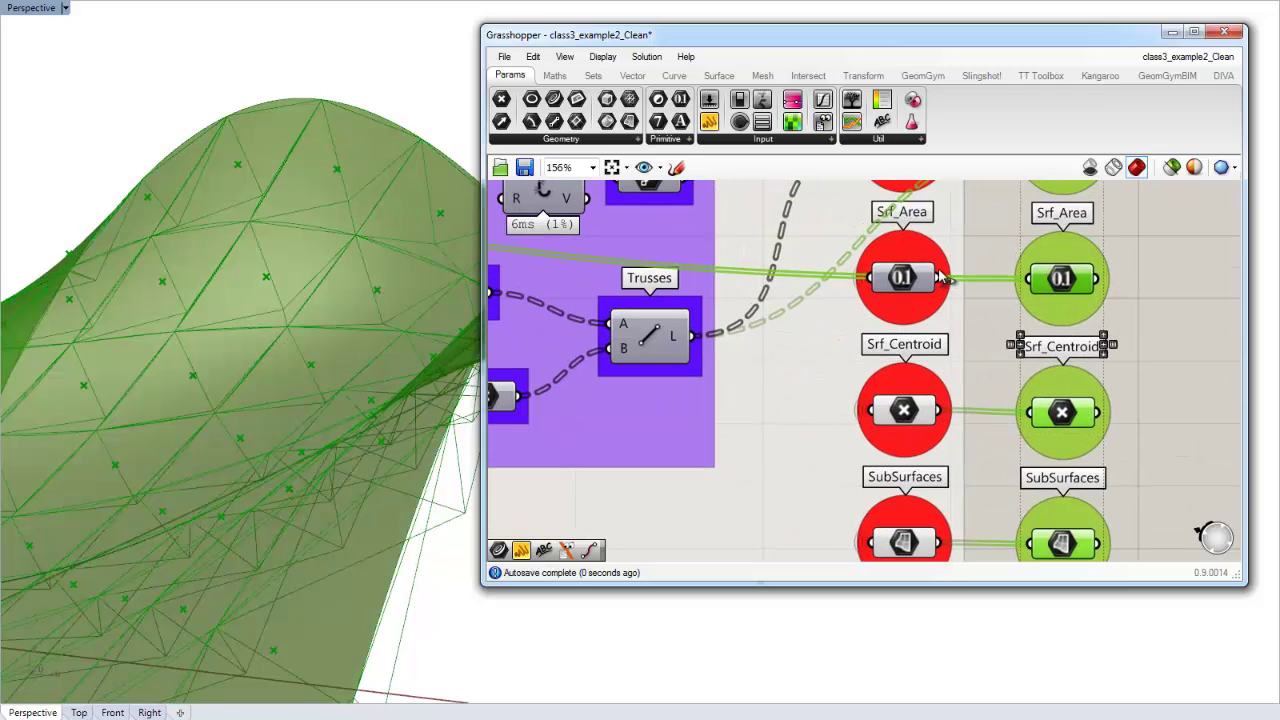
drag(1031, 280, 942, 278)
right_drag(983, 182, 996, 333)
drag(963, 314, 950, 298)
Step: Hide the incoming wire of the copied Truss CenterLines parameter
click(977, 277)
right_click(1068, 299)
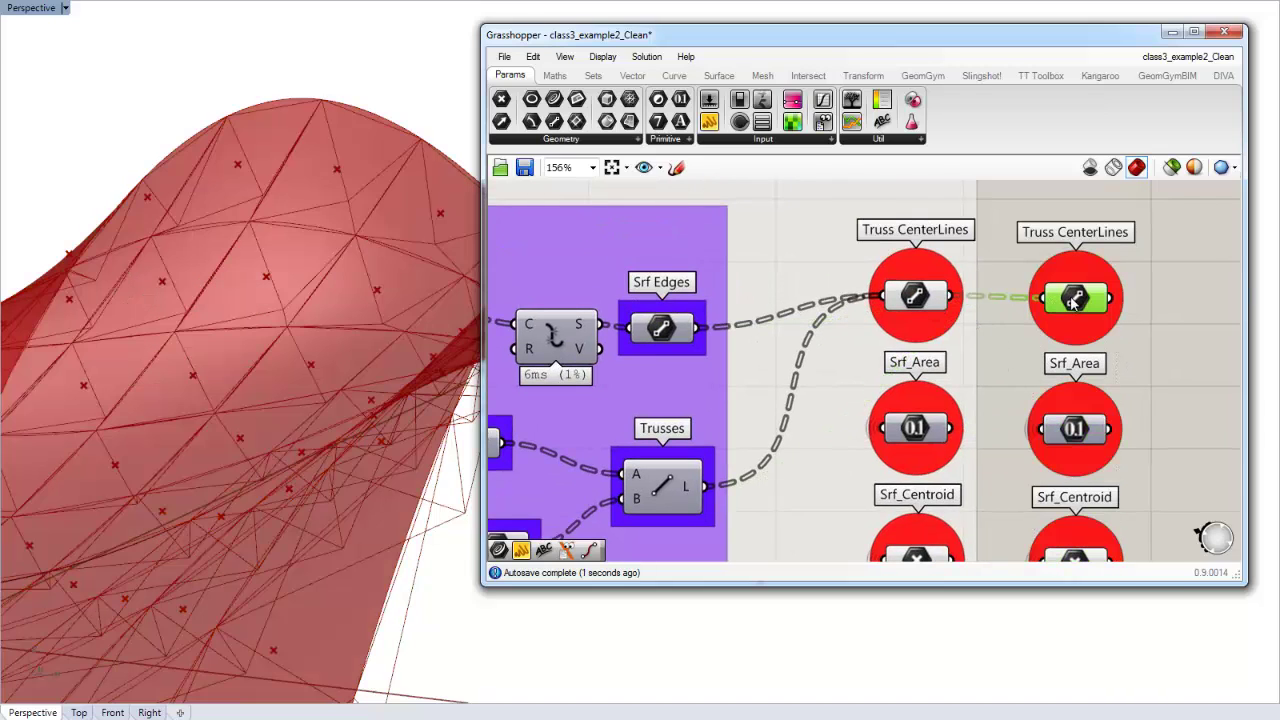
click(1040, 431)
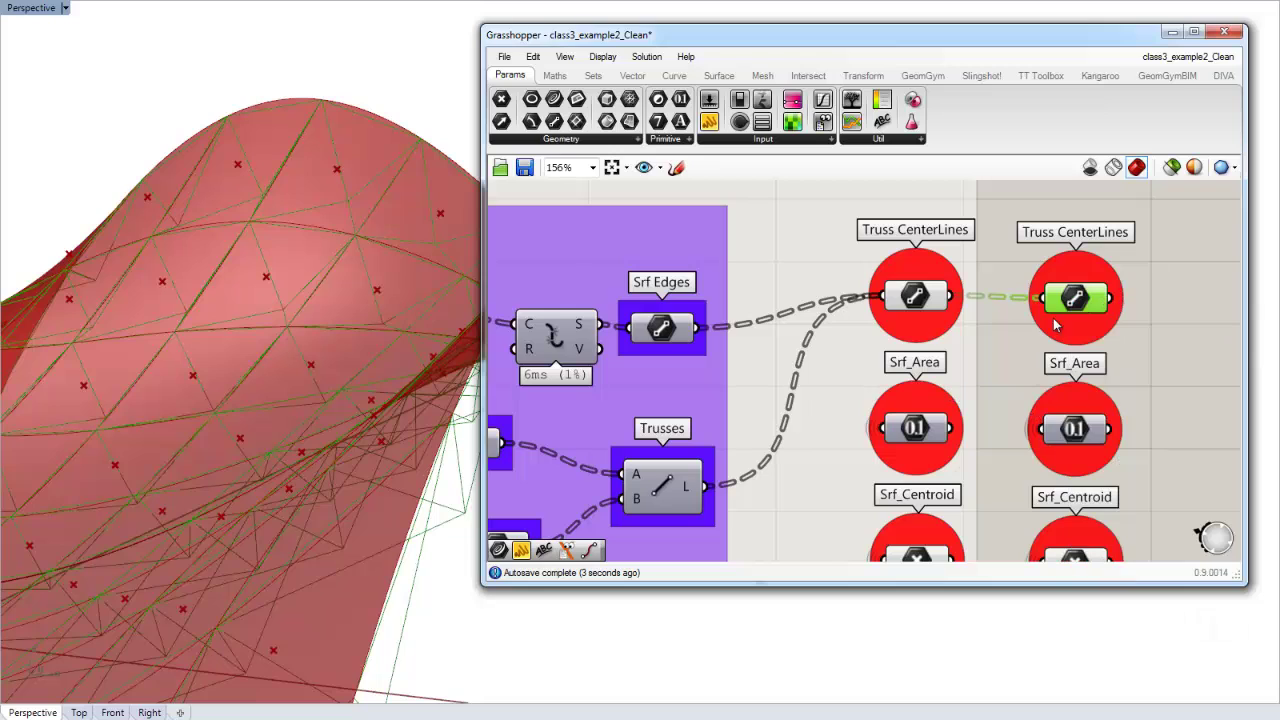
Step: Change the copied Truss CenterLines group to a box outline and colour it yellow with hue 60
click(1075, 275)
double_click(1076, 280)
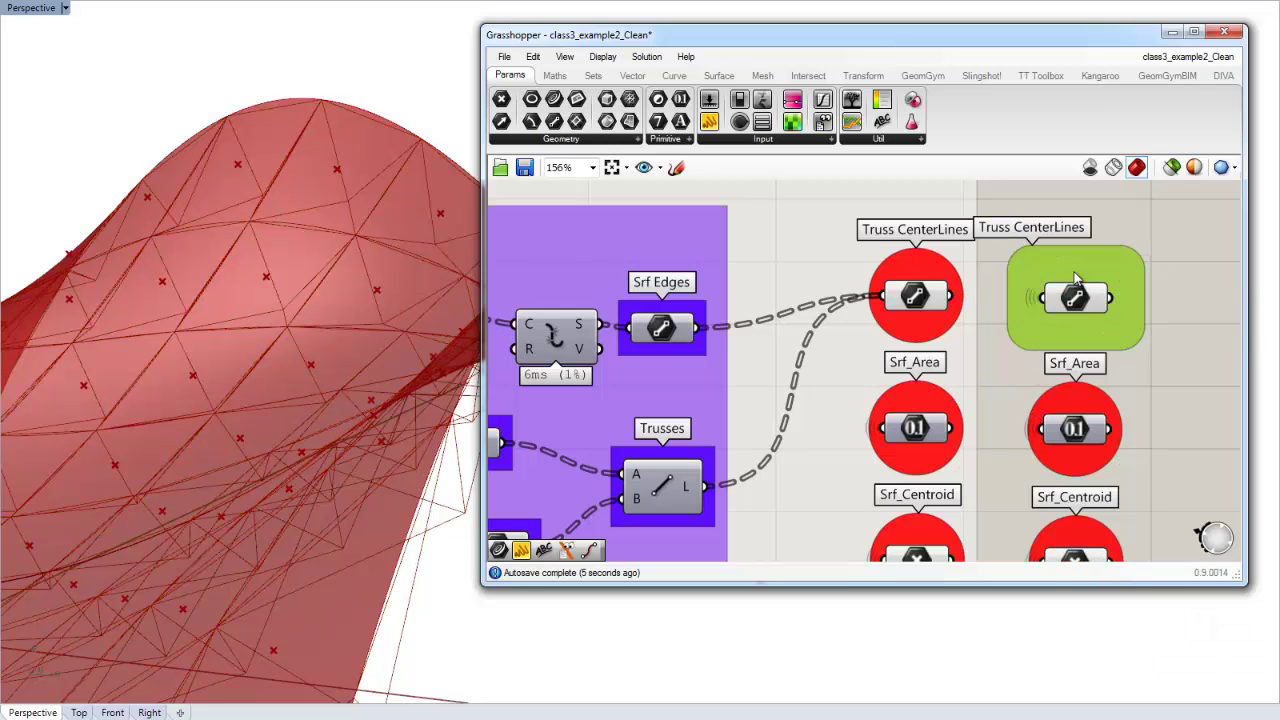
double_click(1076, 280)
right_click(1076, 288)
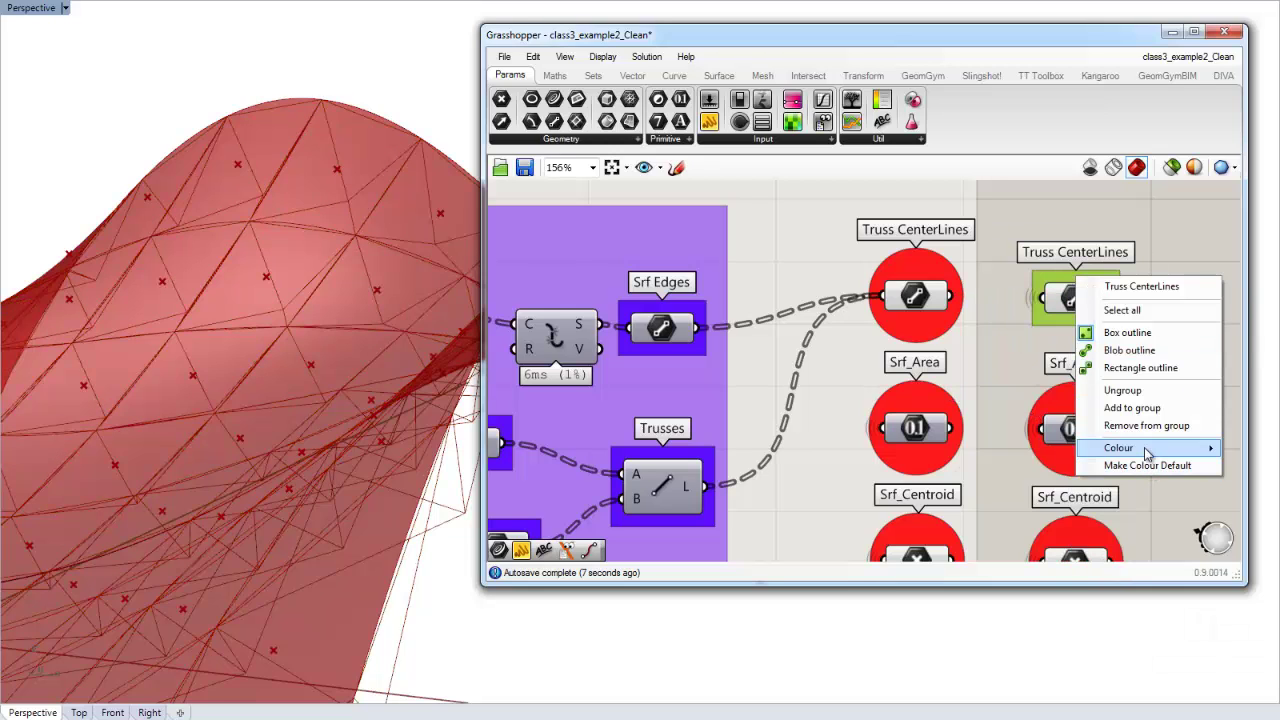
mouse_move(1144, 447)
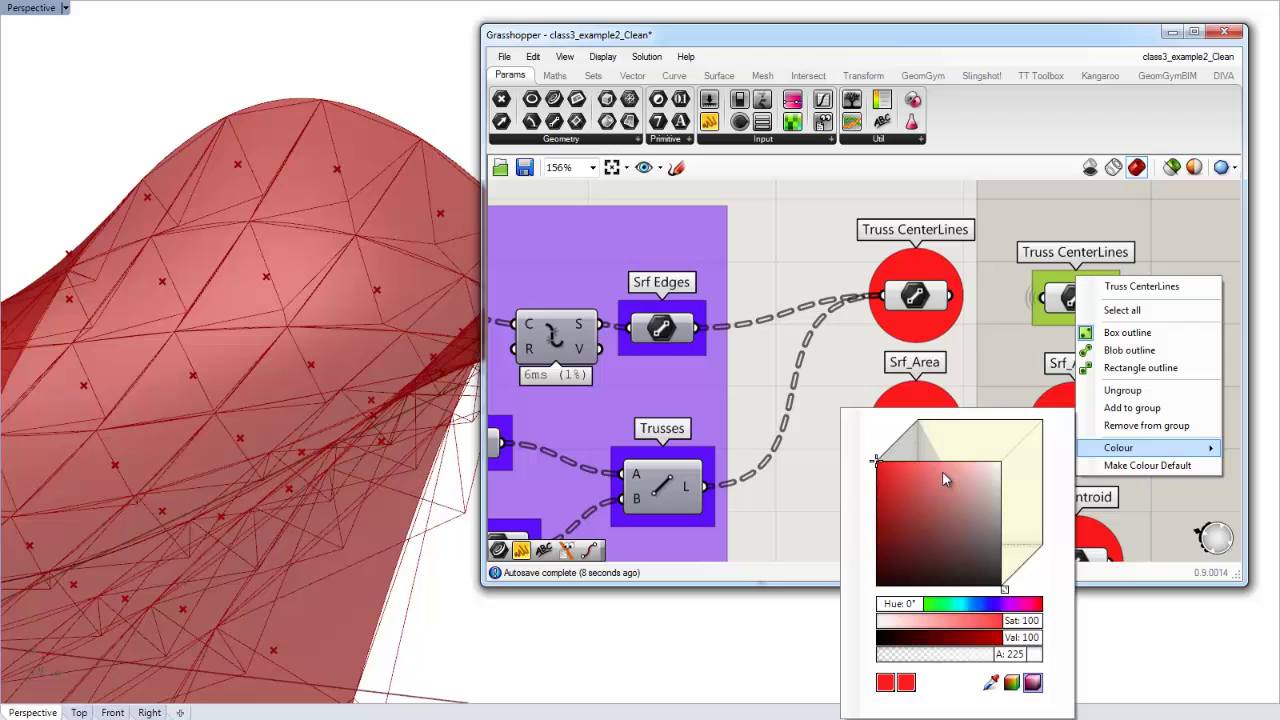
double_click(931, 603)
text(60)
key(Return)
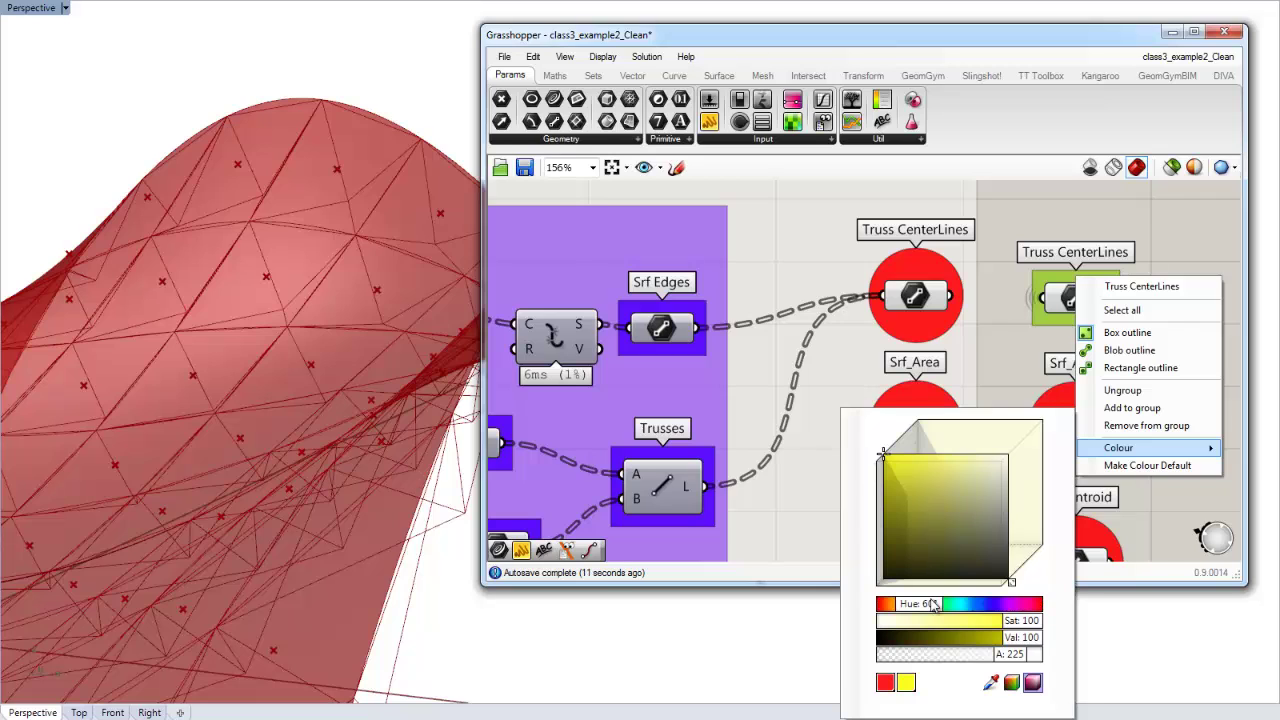
click(1208, 547)
Step: Give the copied Srf_Area group a box outline and a yellow colour with hue 60
right_drag(1088, 411, 1057, 371)
double_click(1048, 363)
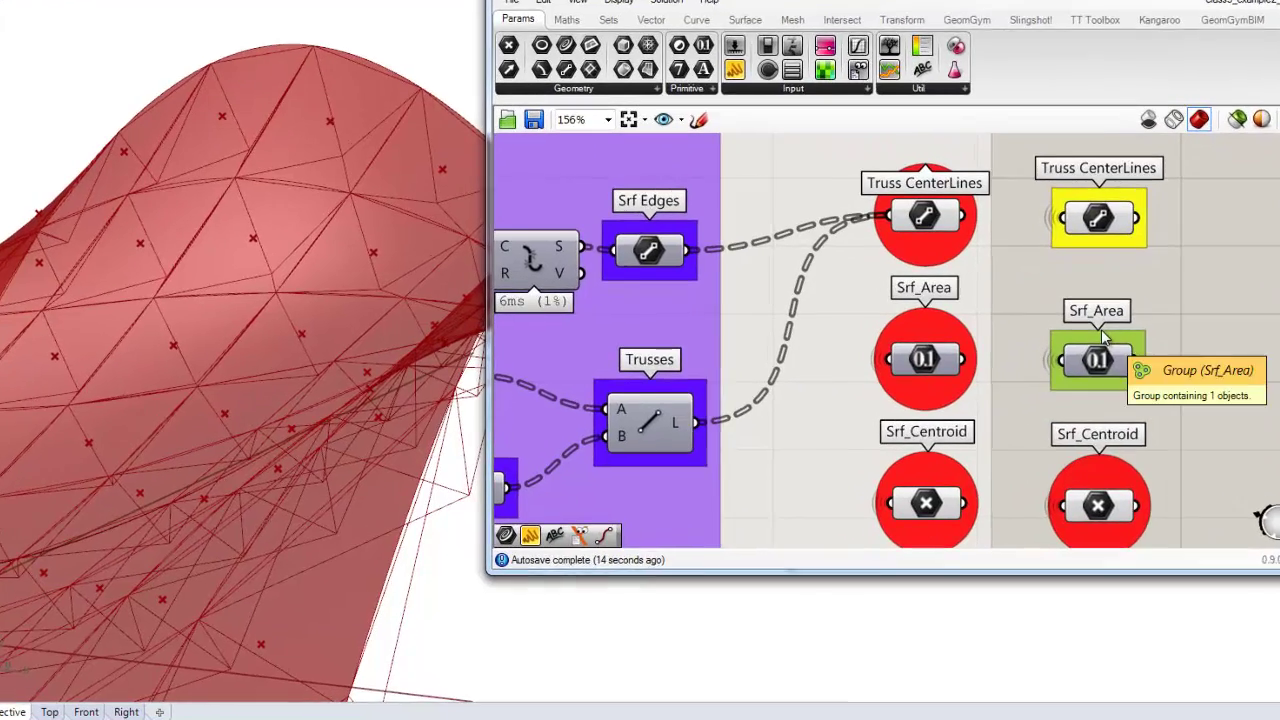
right_click(1051, 363)
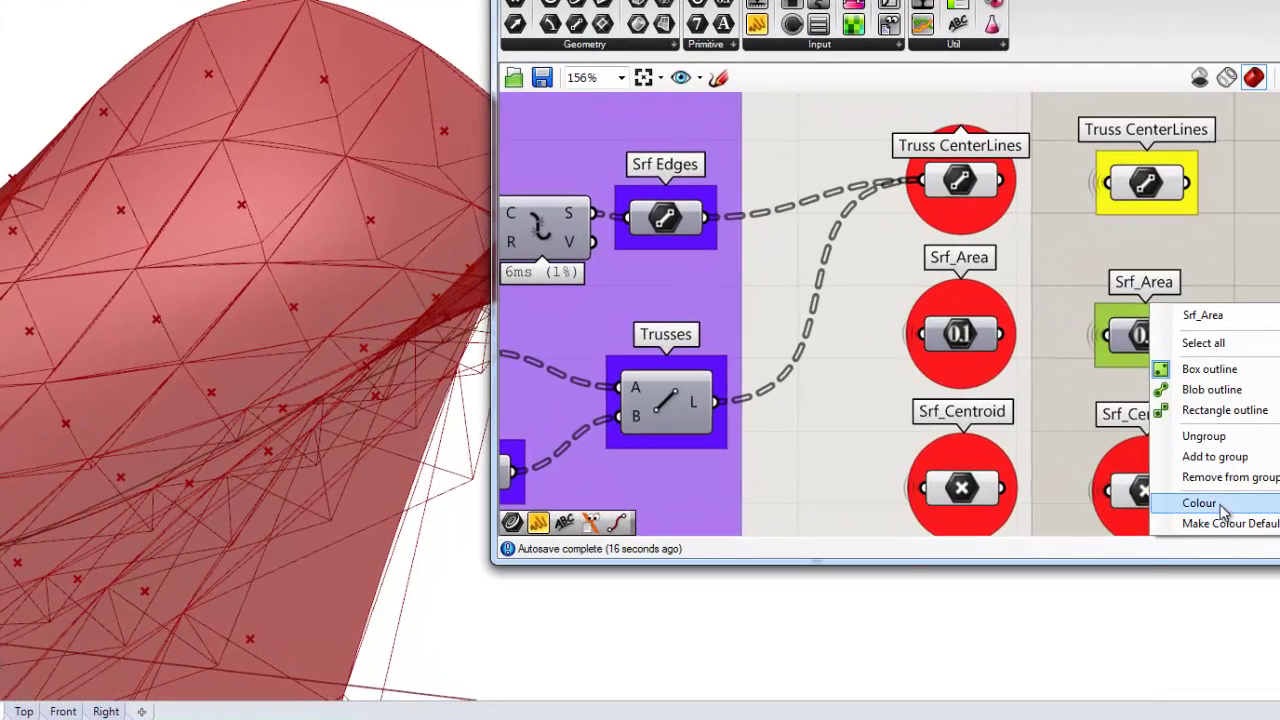
mouse_move(1093, 532)
double_click(995, 582)
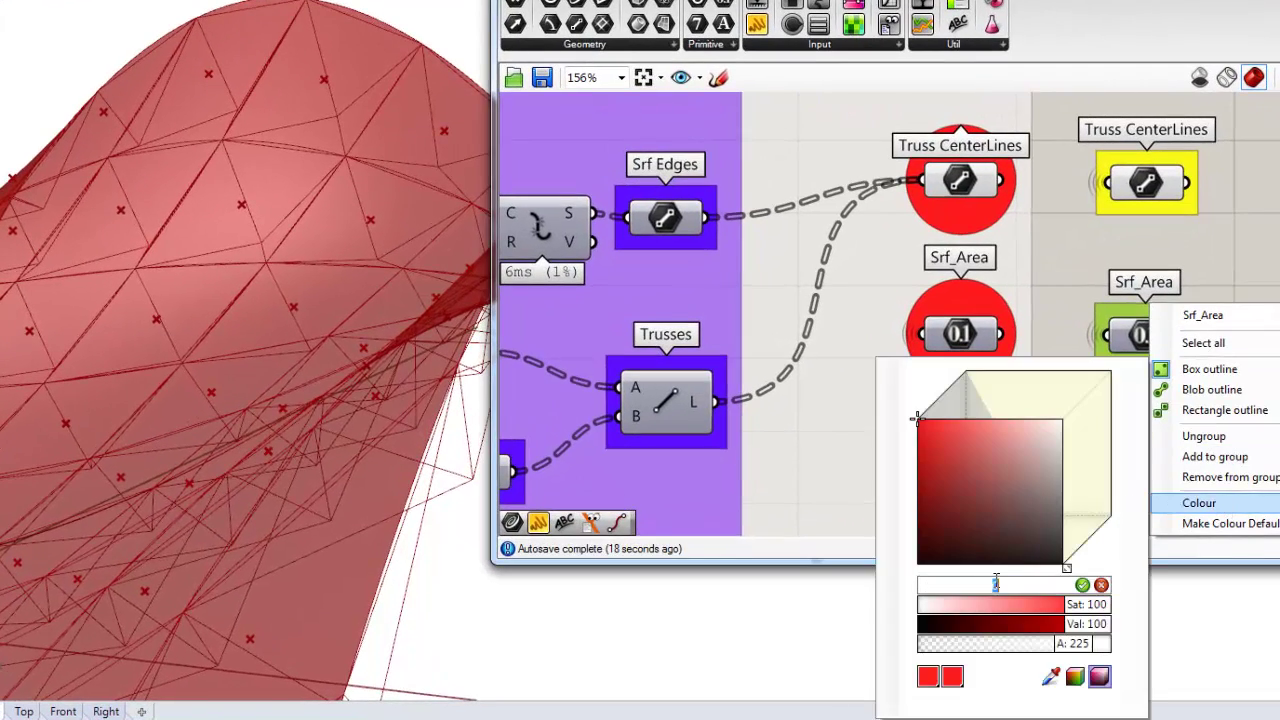
text(60)
key(Return)
click(1180, 550)
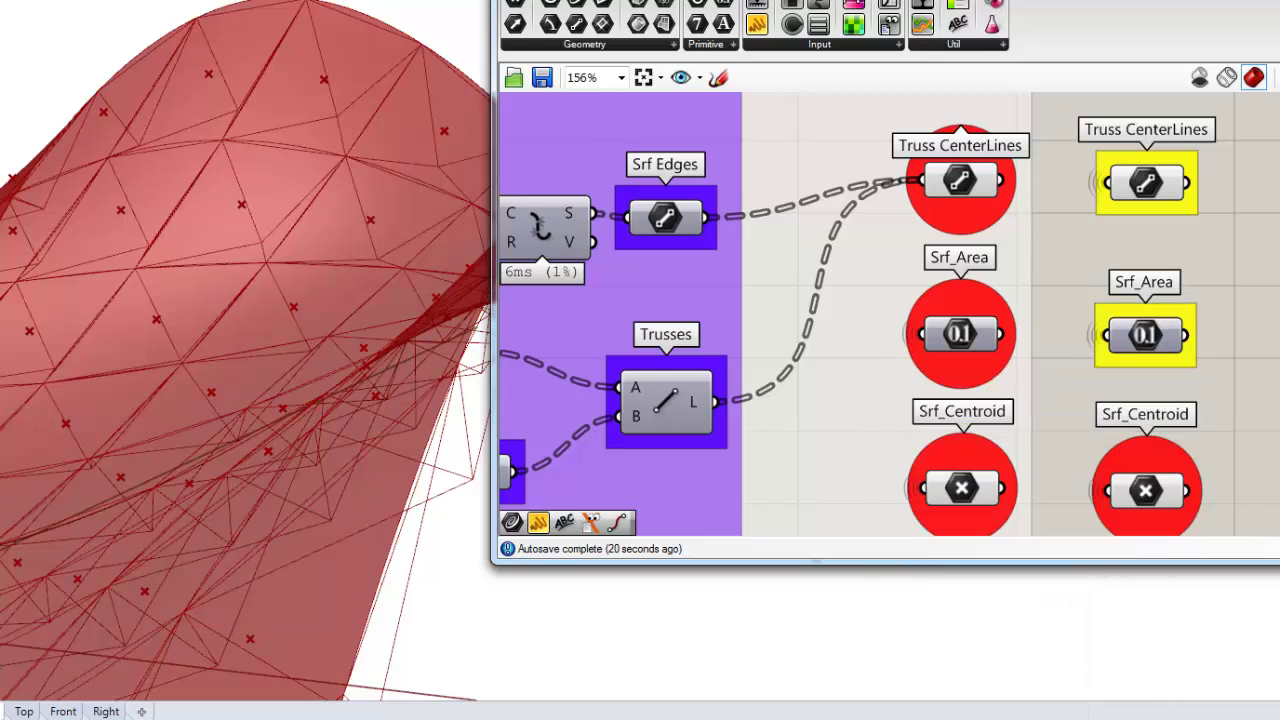
Step: Switch the copied Srf_Centroid group to a box outline and set its colour to hue 60
right_drag(1111, 529, 1072, 452)
click(1115, 393)
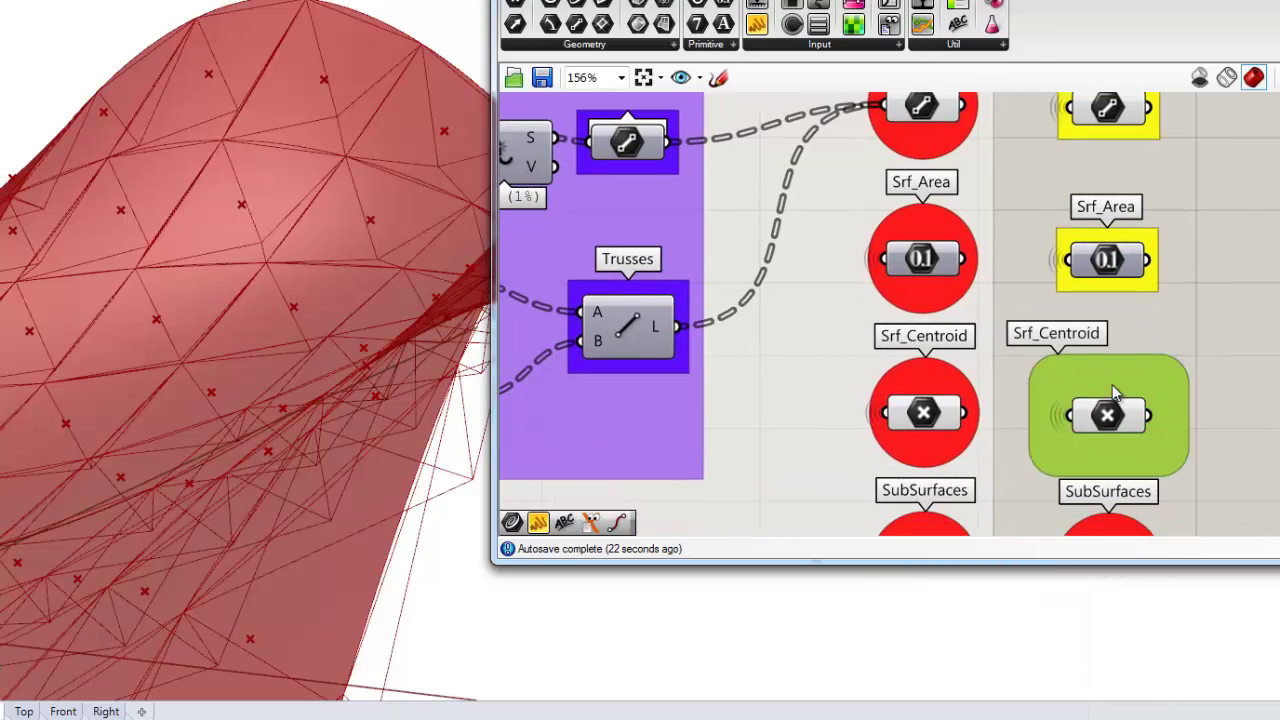
right_click(1114, 390)
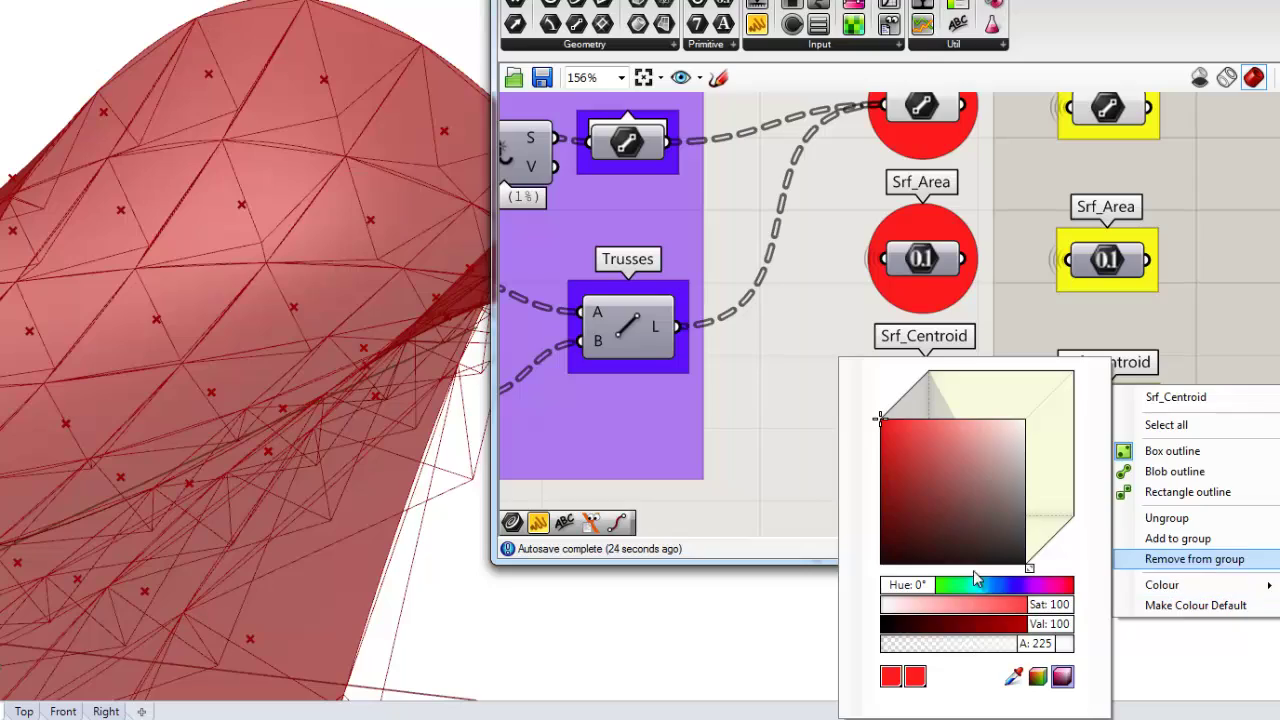
mouse_move(1166, 585)
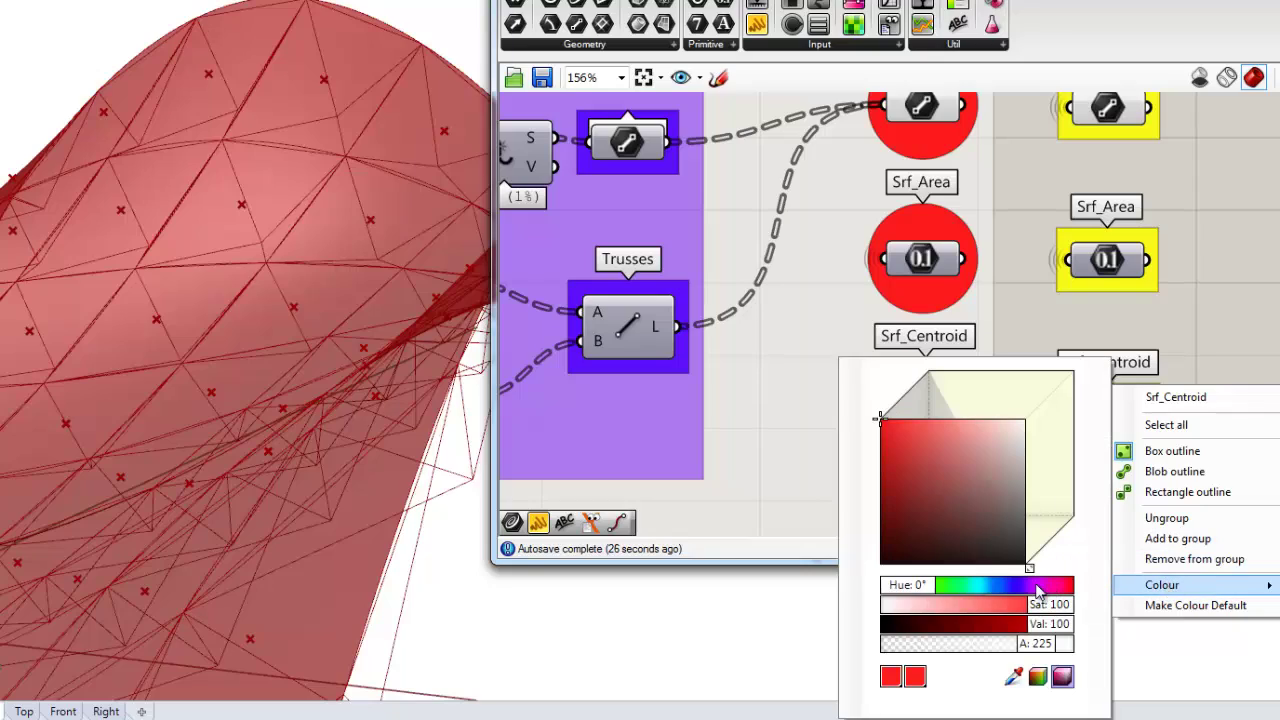
double_click(1036, 586)
text(60)
key(Return)
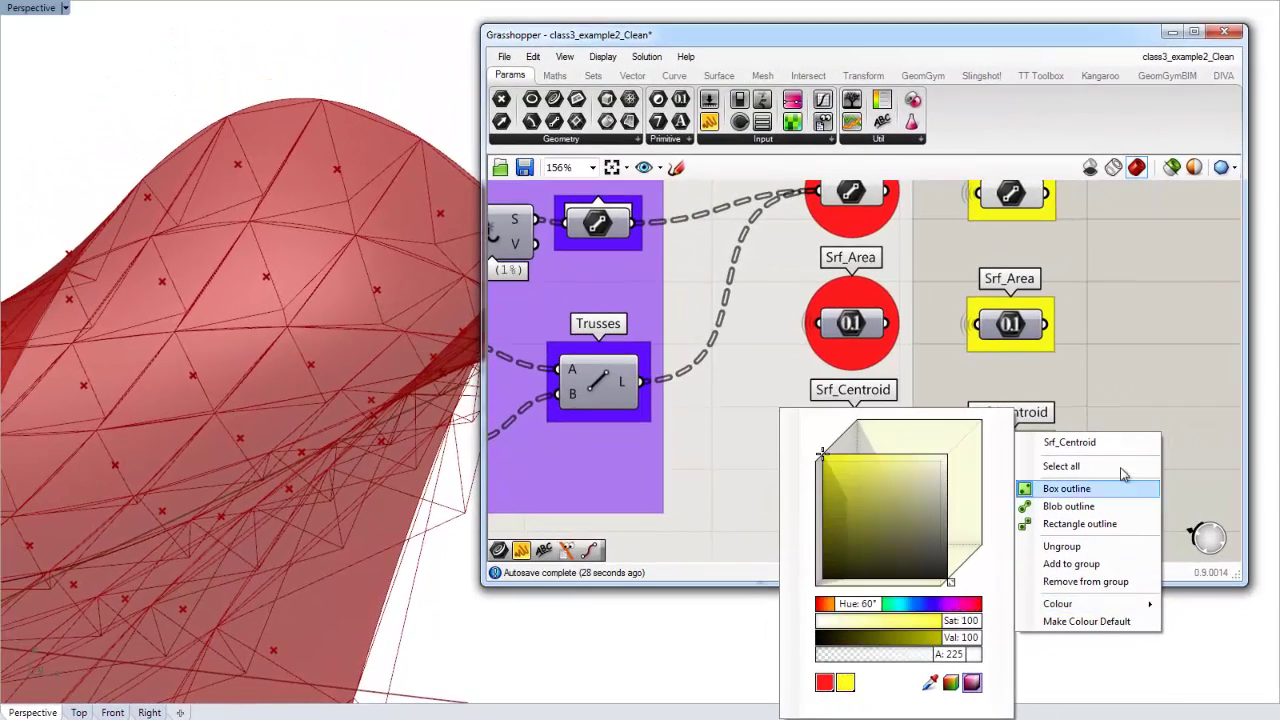
click(1077, 314)
Step: Change the outline style of the copied SubSurfaces group to a box
right_drag(1077, 314, 1009, 171)
click(941, 428)
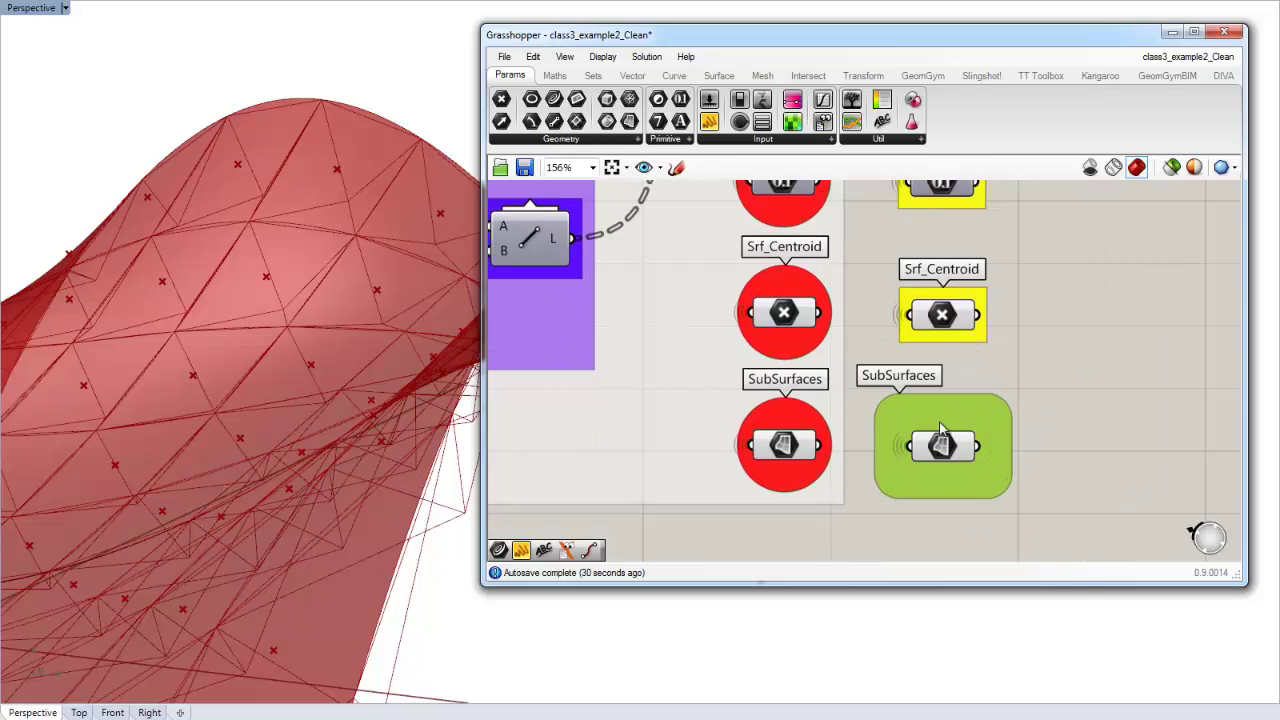
Step: Recolour the green group around the second SubSurfaces parameter yellow by setting its hue to 60°
right_click(941, 424)
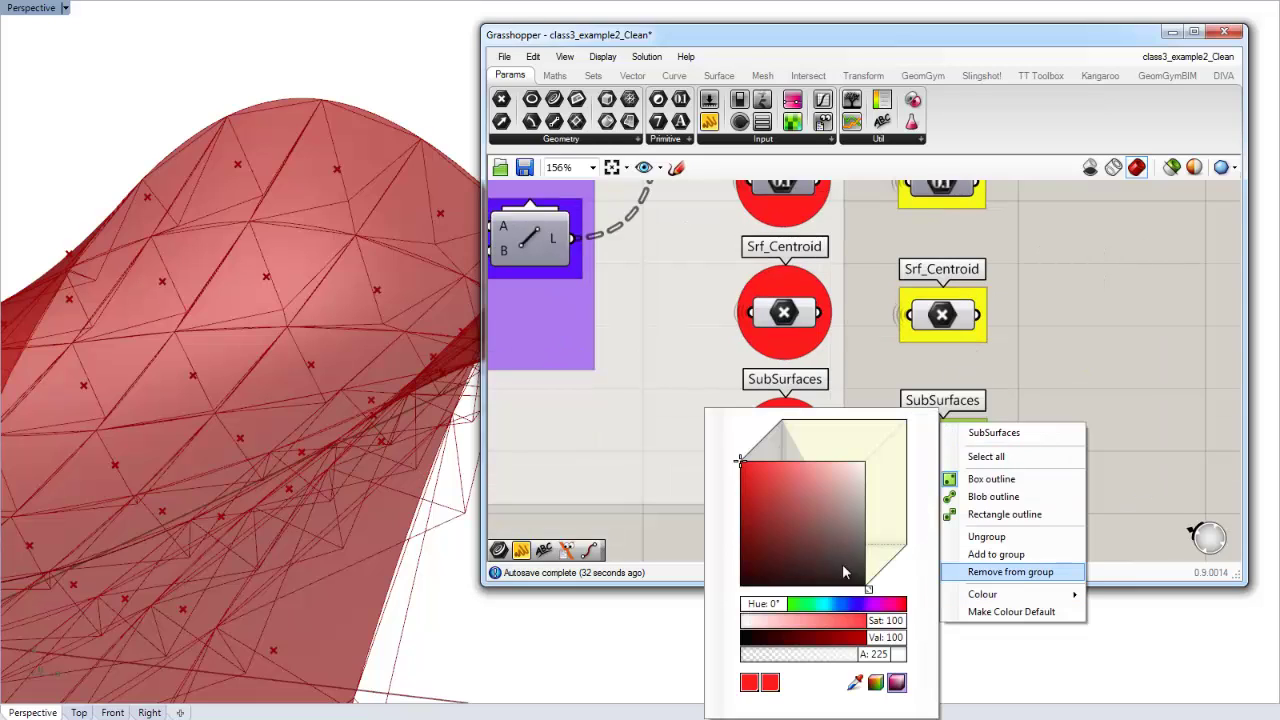
mouse_move(1008, 597)
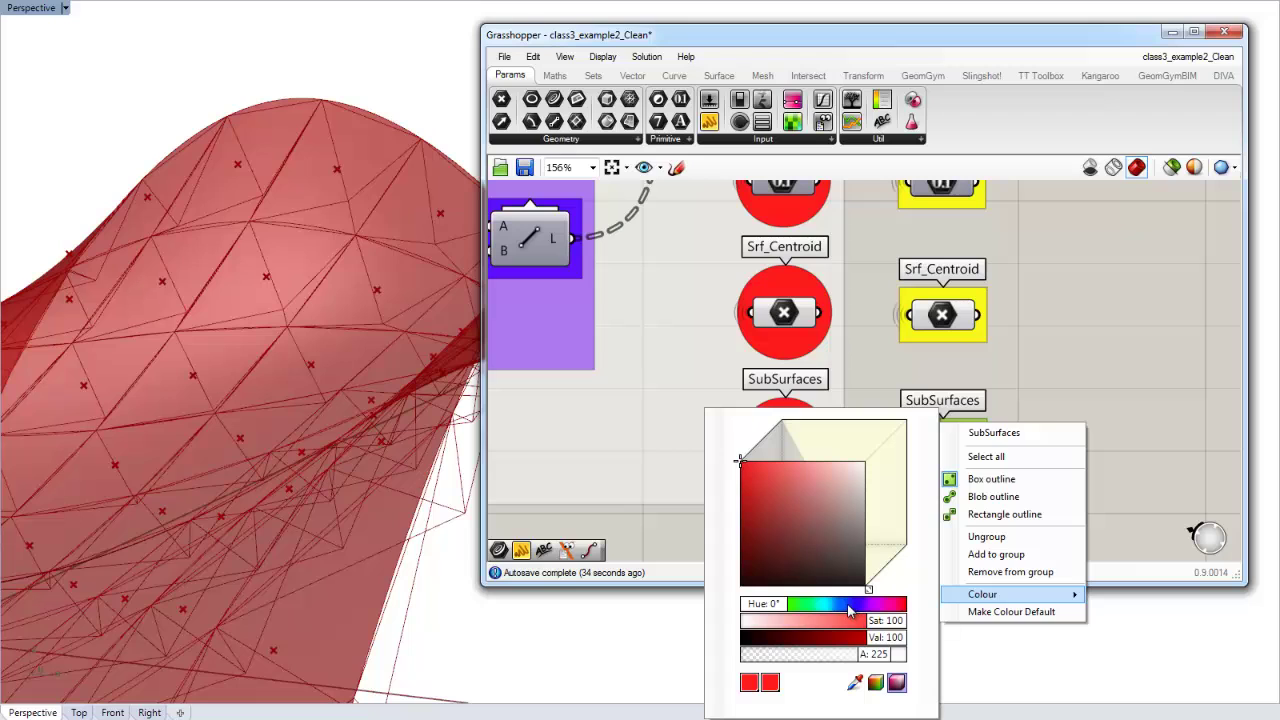
double_click(848, 604)
text(60)
key(Return)
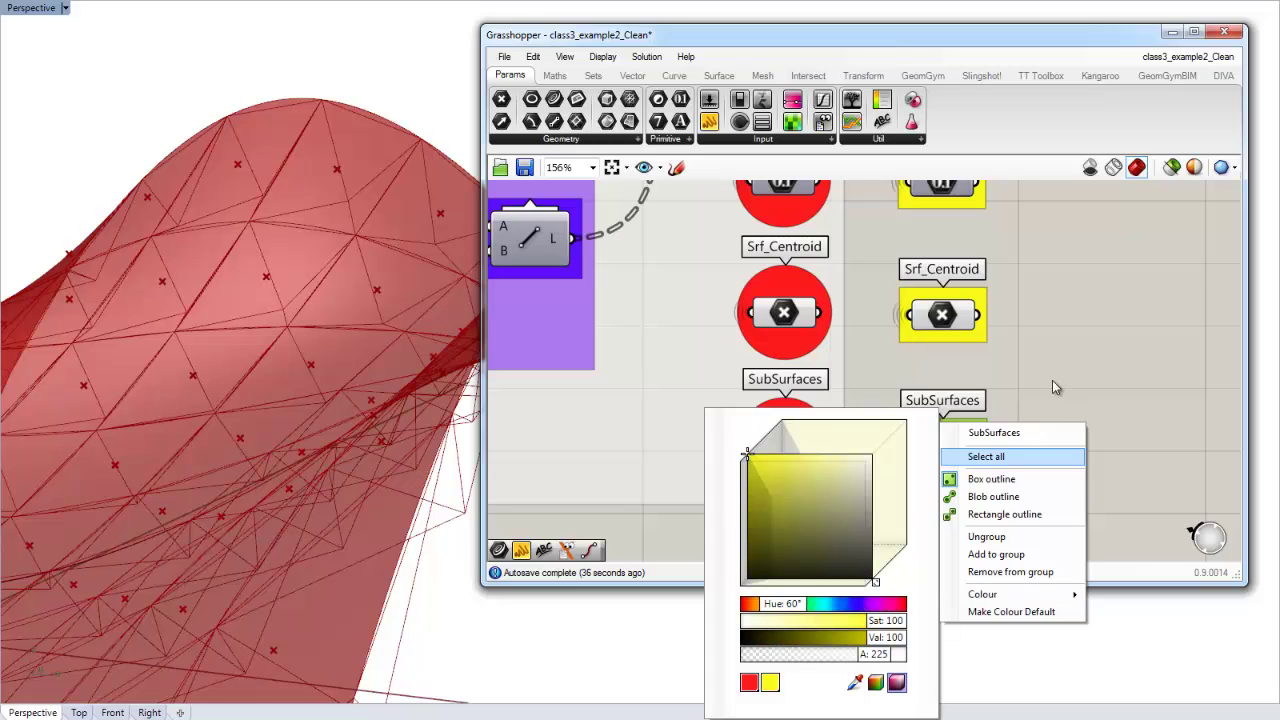
click(1048, 420)
Step: Move the four yellow-grouped parameters together to the area directly beneath the Roof Analysis heading
scroll(1048, 420, down, 5)
drag(910, 204, 1002, 492)
scroll(1000, 390, down, 2)
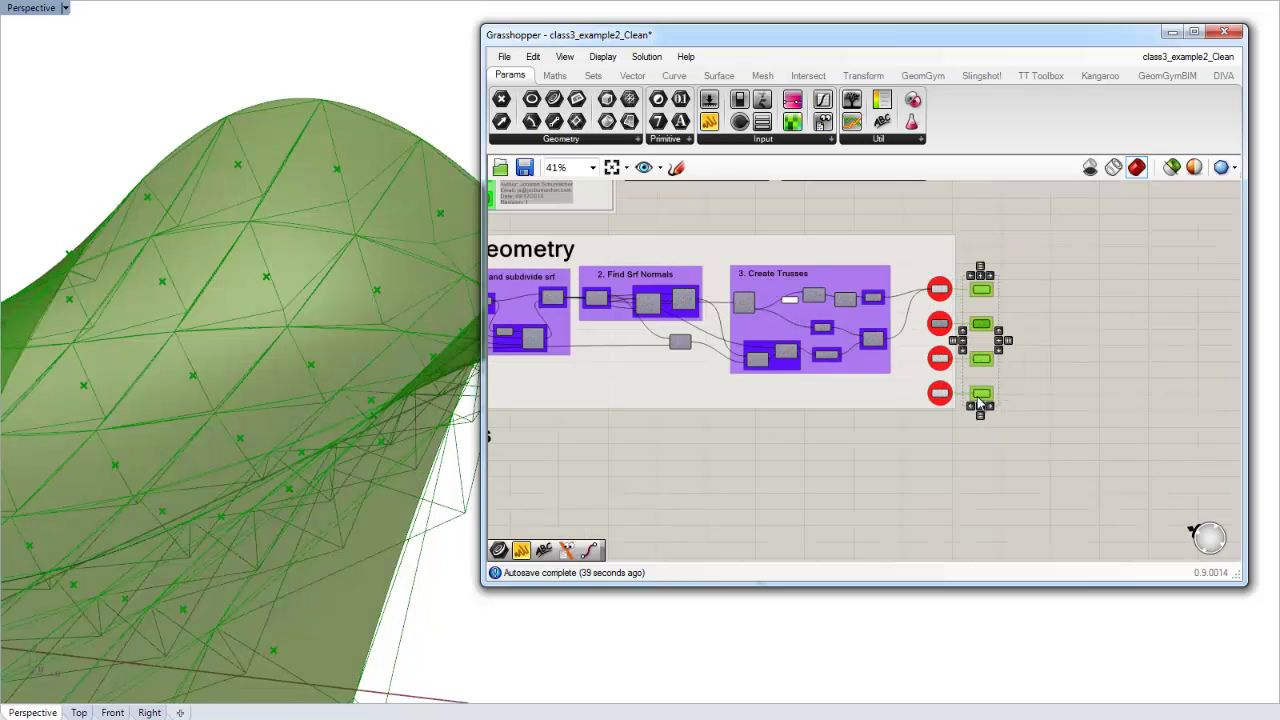
drag(979, 394, 811, 481)
scroll(1090, 388, down, 4)
scroll(770, 455, up, 6)
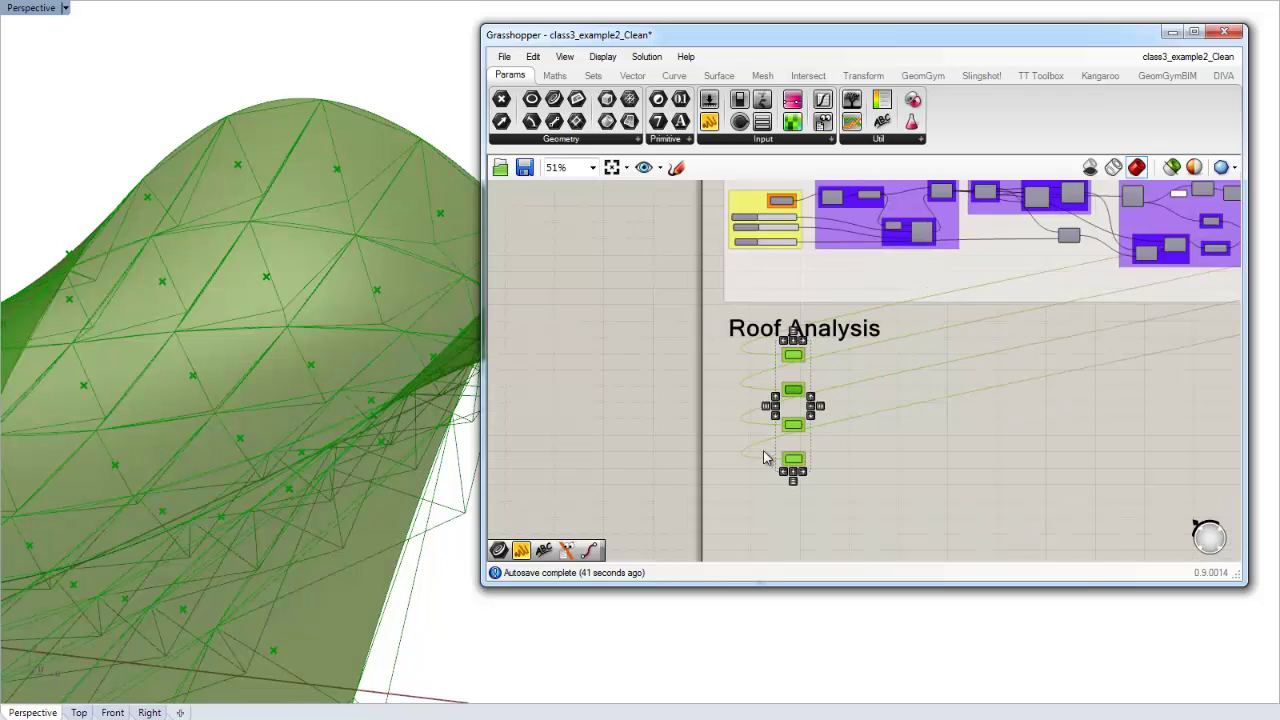
click(726, 394)
scroll(726, 394, up, 4)
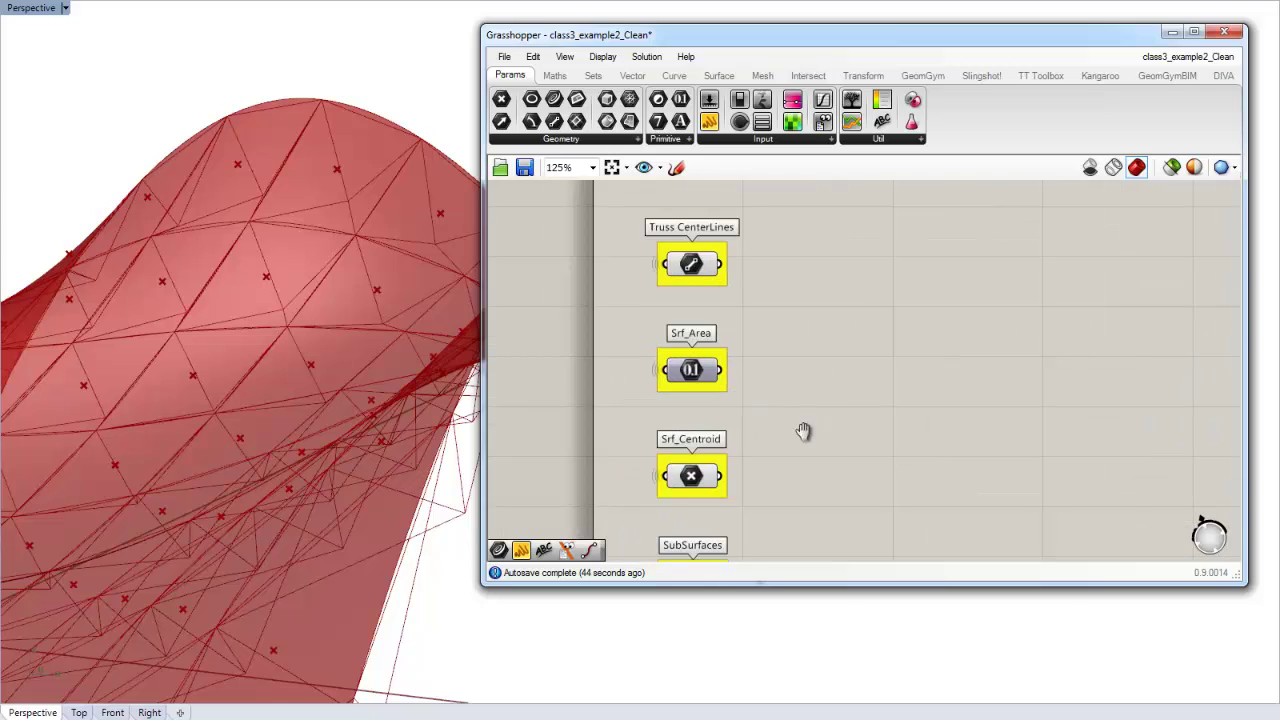
Step: Examine the Roof Analysis Instructions panel for the colour-coding criteria and inspect the values held by the Srf_Area parameter
scroll(730, 286, down, 3)
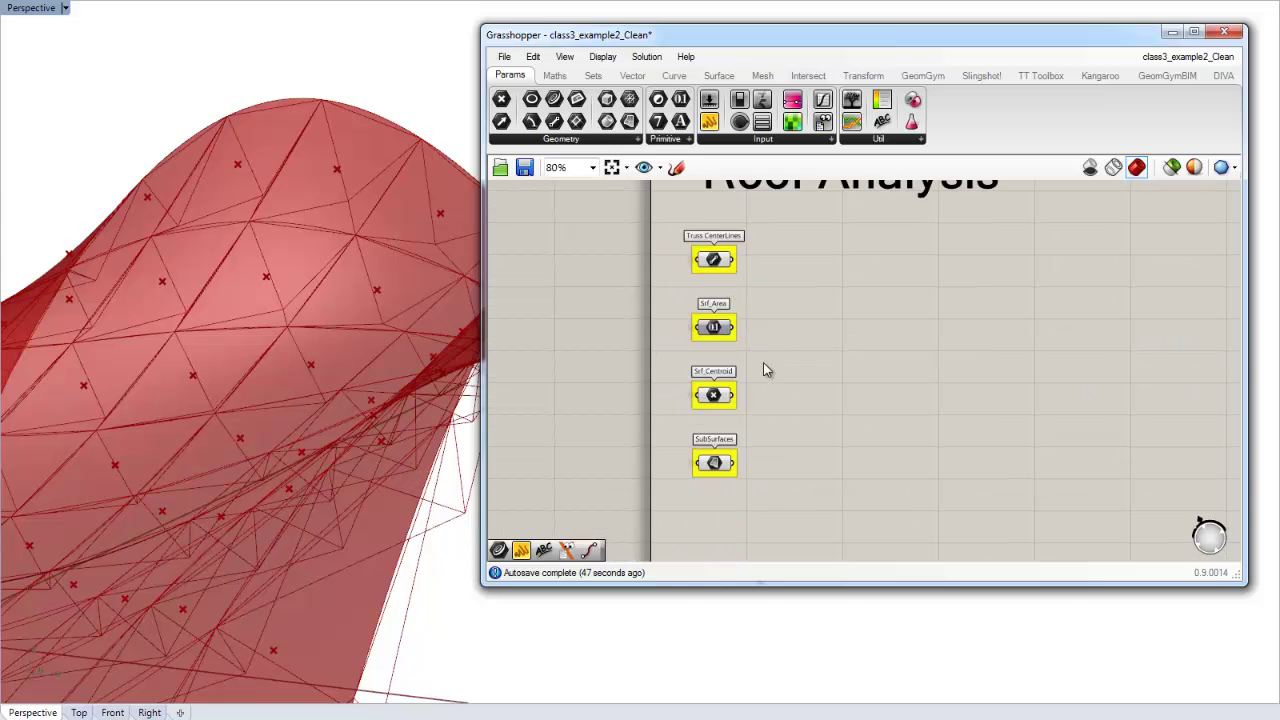
right_drag(967, 327, 880, 423)
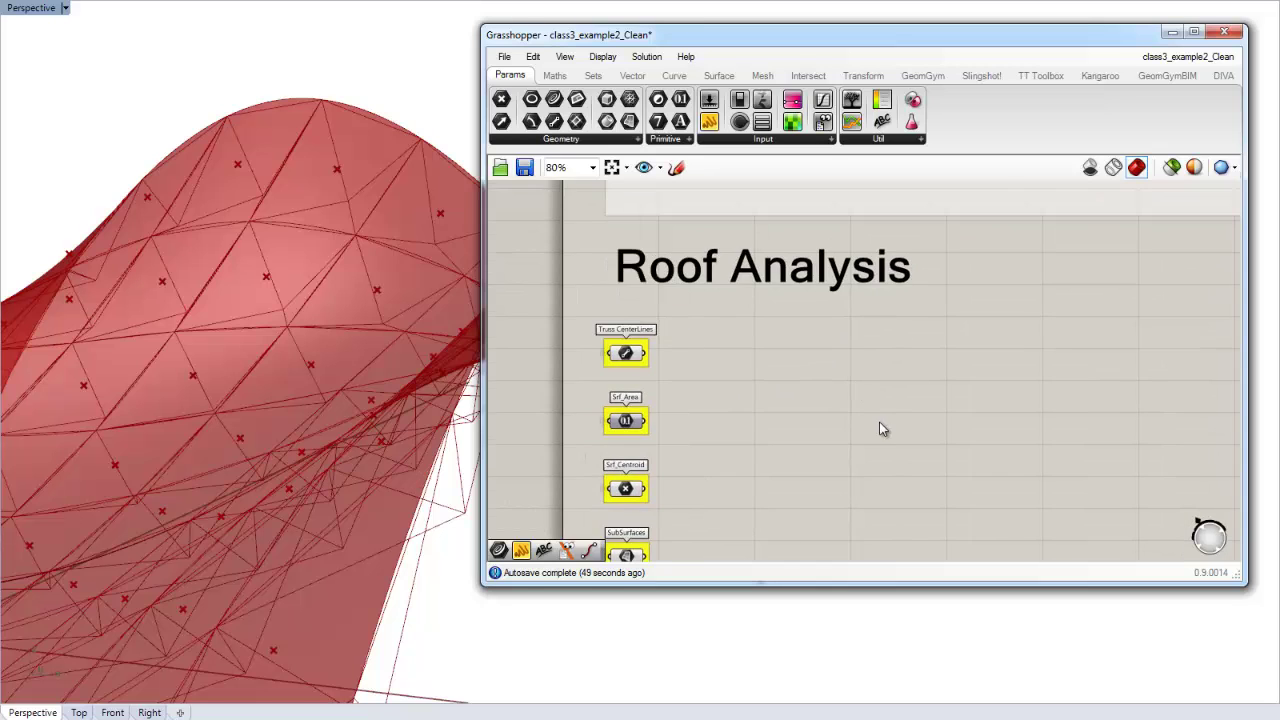
scroll(880, 423, down, 3)
right_drag(1076, 278, 926, 458)
right_drag(1023, 253, 882, 366)
scroll(882, 373, up, 6)
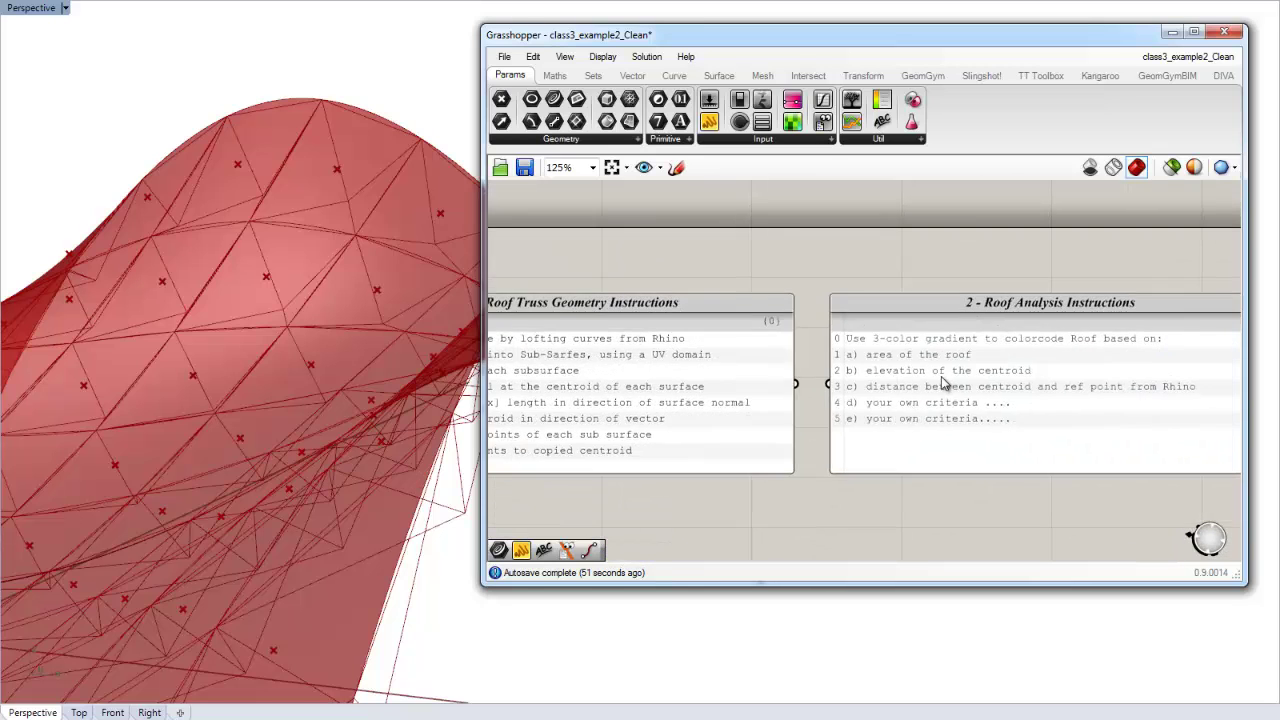
scroll(945, 370, down, 10)
right_drag(870, 434, 942, 330)
scroll(865, 419, down, 1)
scroll(778, 474, up, 6)
scroll(735, 396, up, 2)
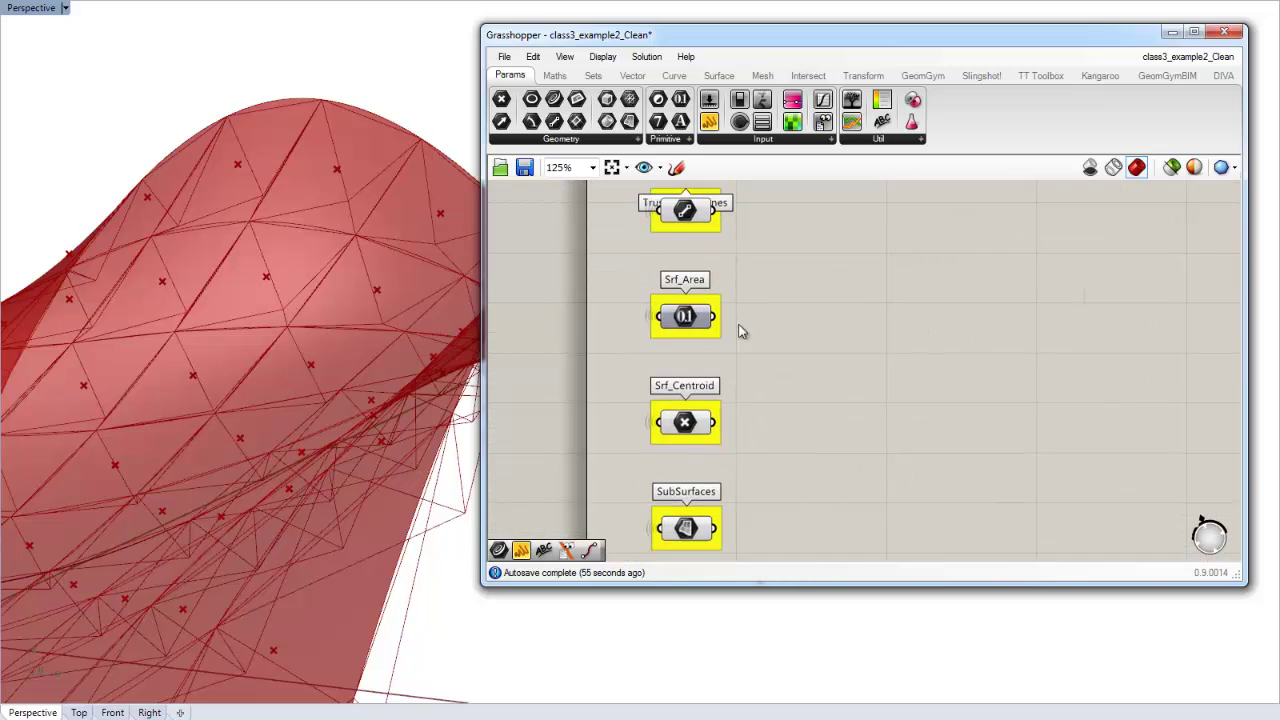
mouse_move(686, 316)
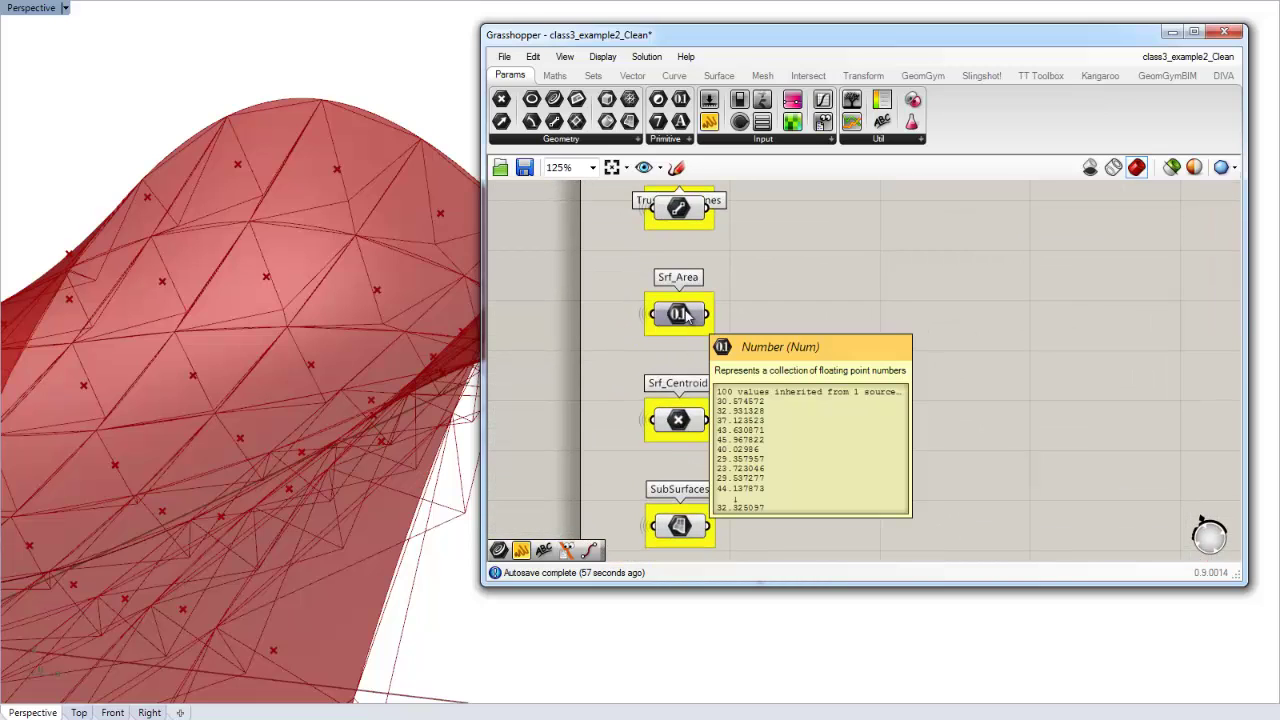
click(678, 528)
click(760, 494)
Step: Turn off the preview of the Create Trusses components and the four red output parameters in Roof Truss Geometry
scroll(804, 450, down, 8)
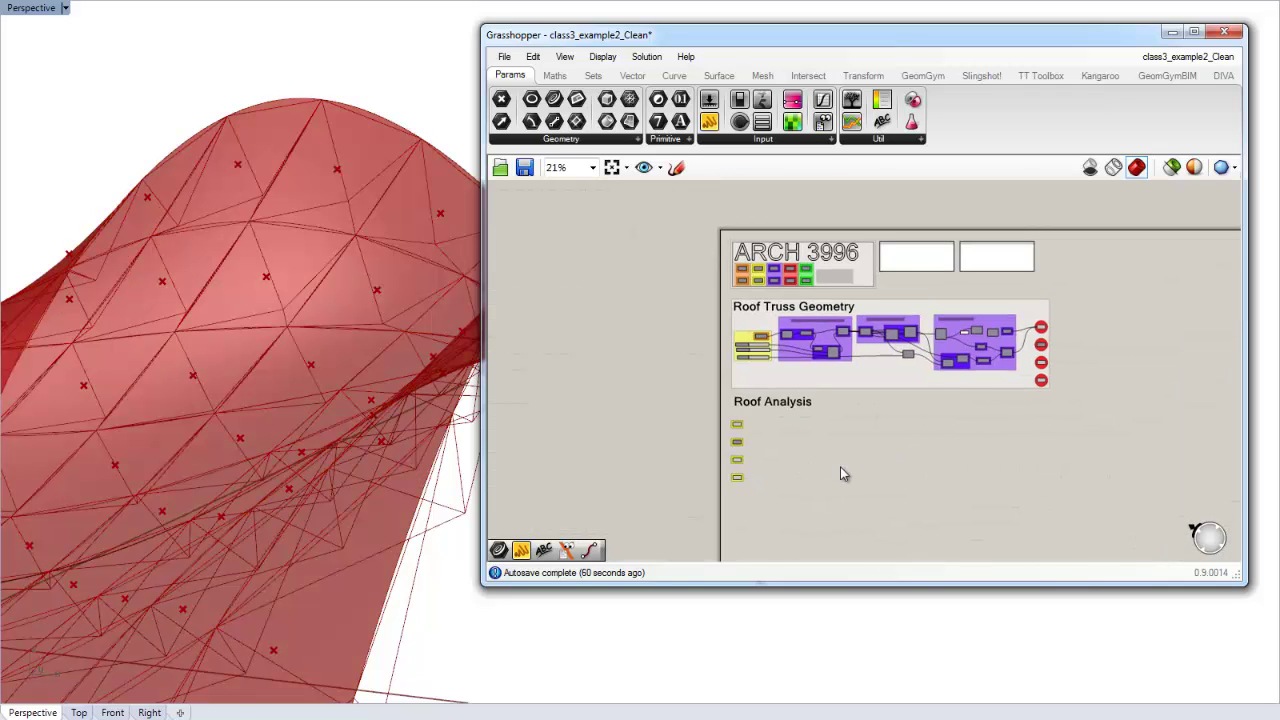
drag(914, 201, 1078, 513)
right_click(1152, 422)
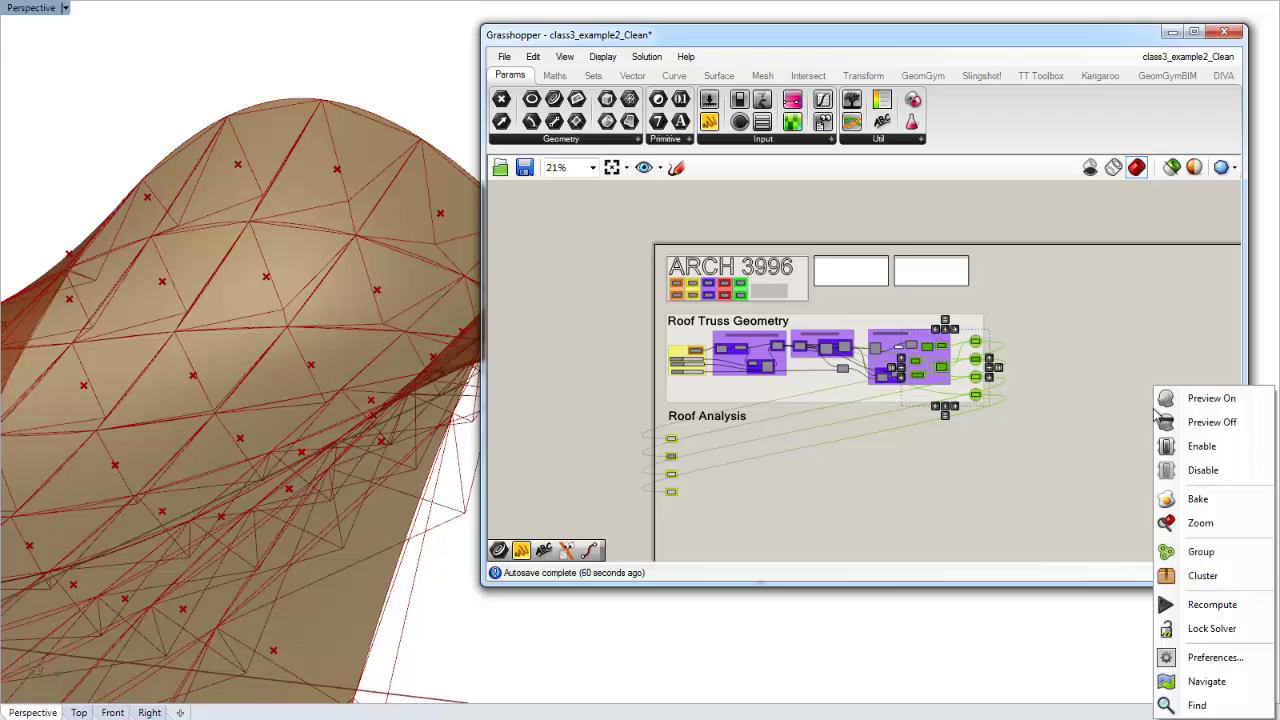
click(1180, 423)
Step: Add a Gradient component beside the Roof Analysis parameters and apply the red-yellow-blue colour preset to it
scroll(683, 465, up, 5)
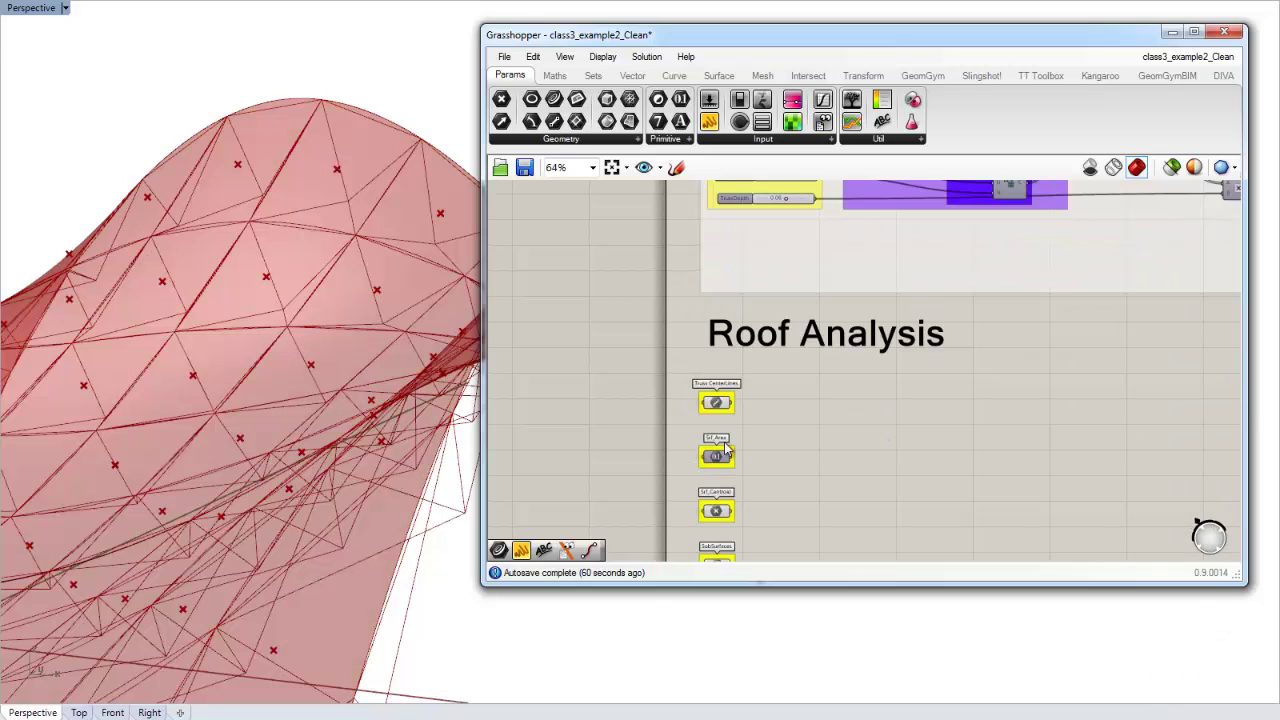
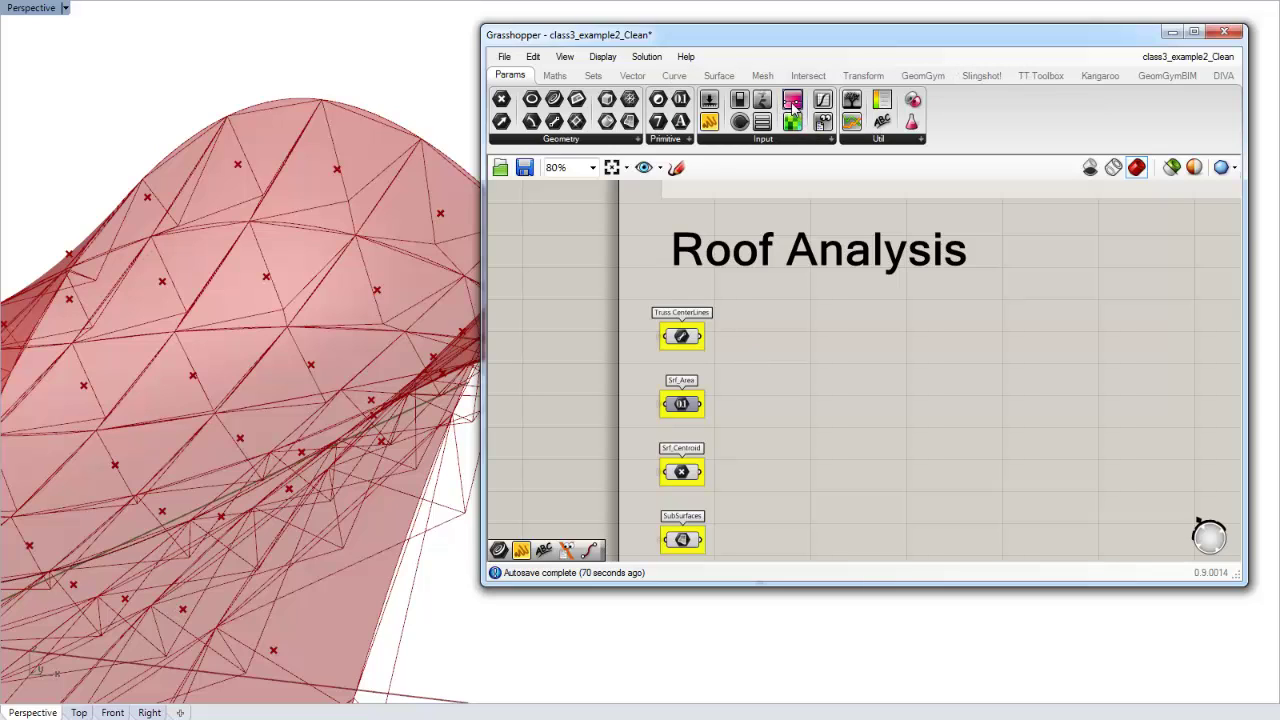
click(805, 140)
drag(766, 392, 873, 393)
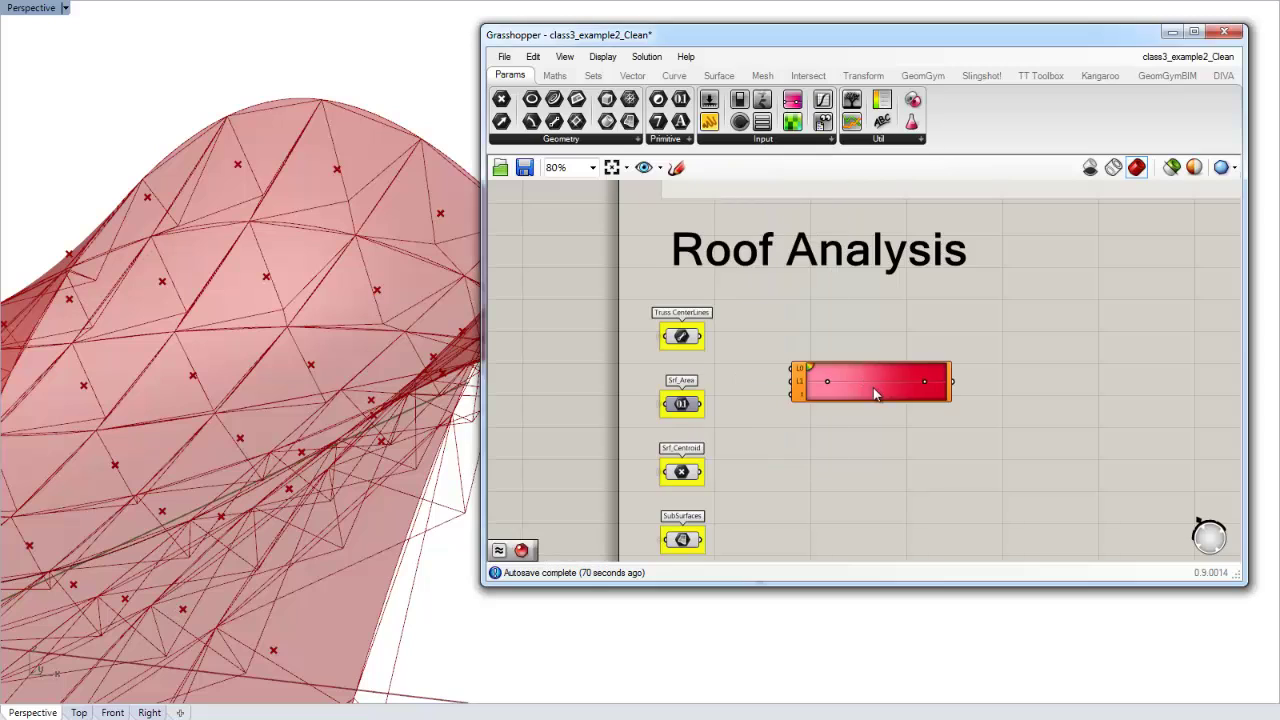
scroll(873, 388, up, 3)
right_click(870, 386)
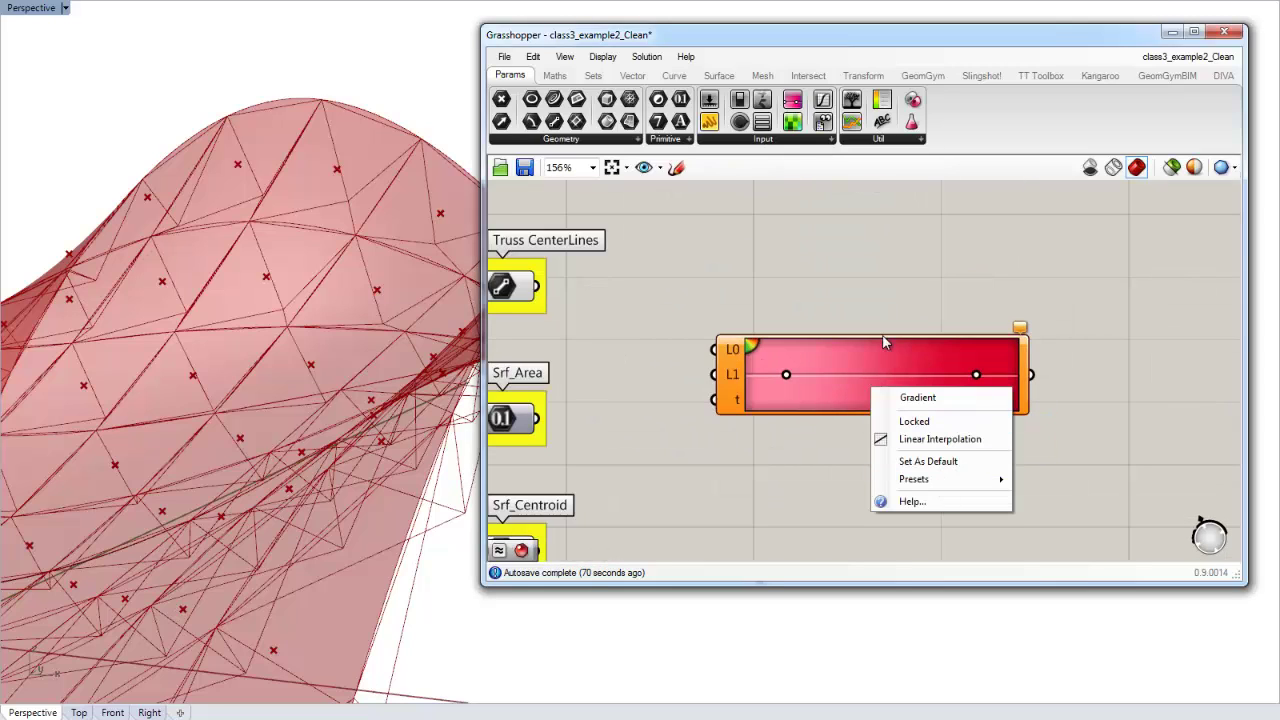
right_click(901, 353)
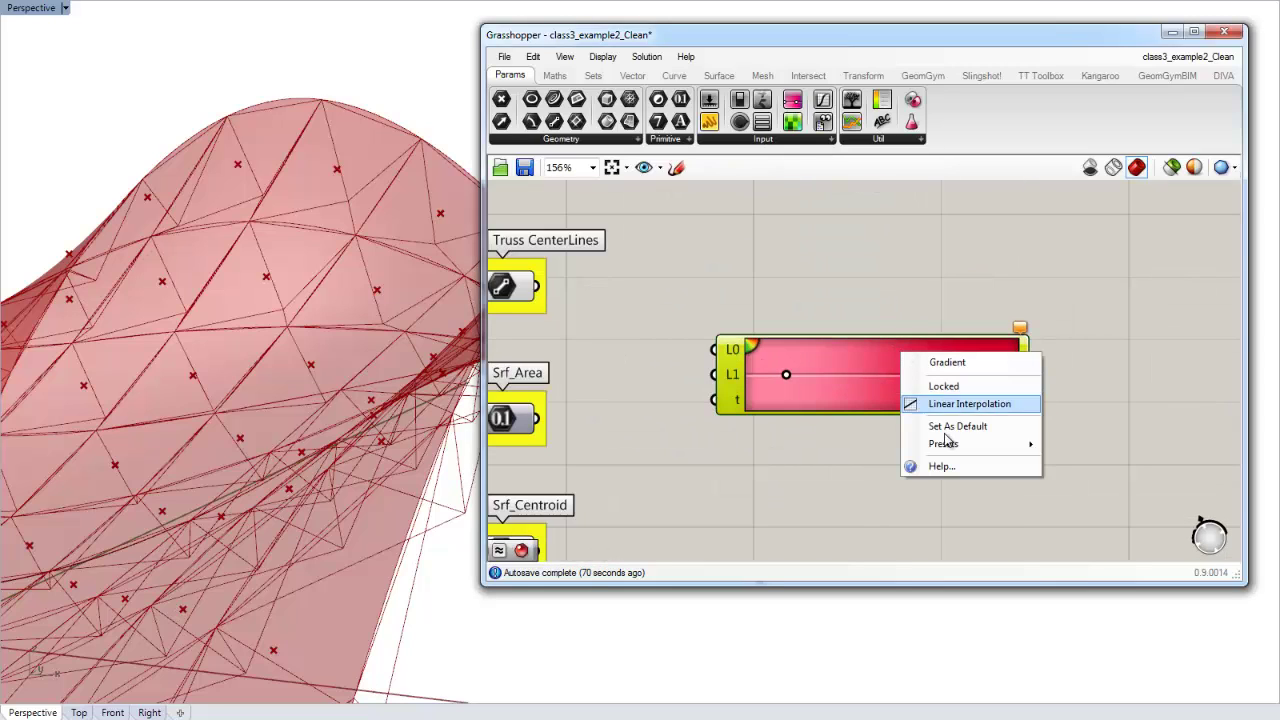
mouse_move(950, 446)
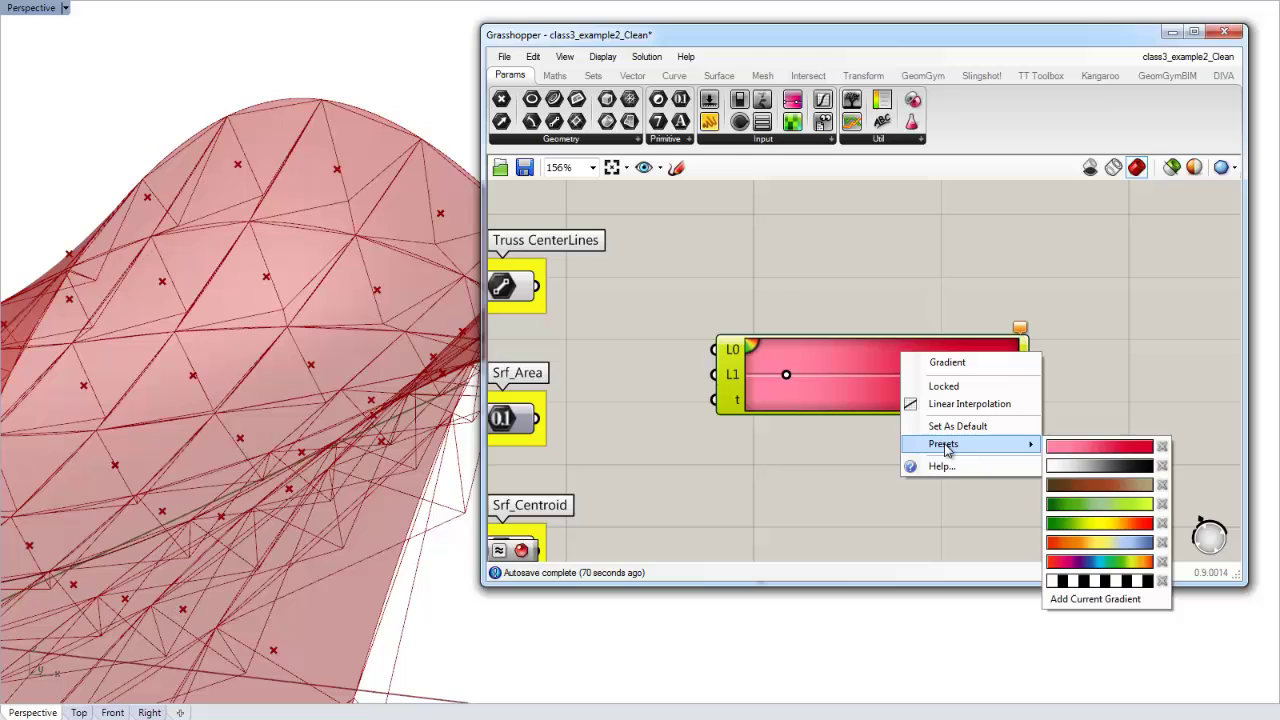
click(1128, 542)
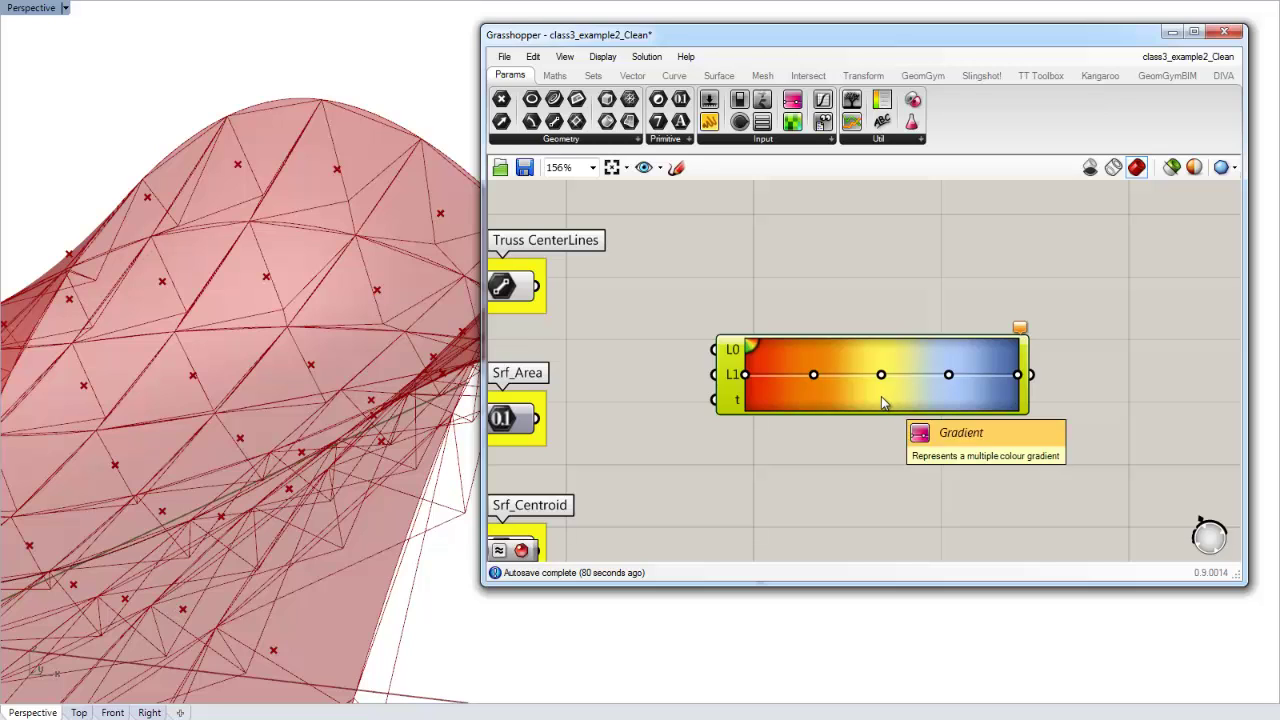
Step: Move the gradient farther from the parameters and connect the Srf_Area output to its t input
drag(881, 400, 962, 384)
scroll(874, 426, down, 3)
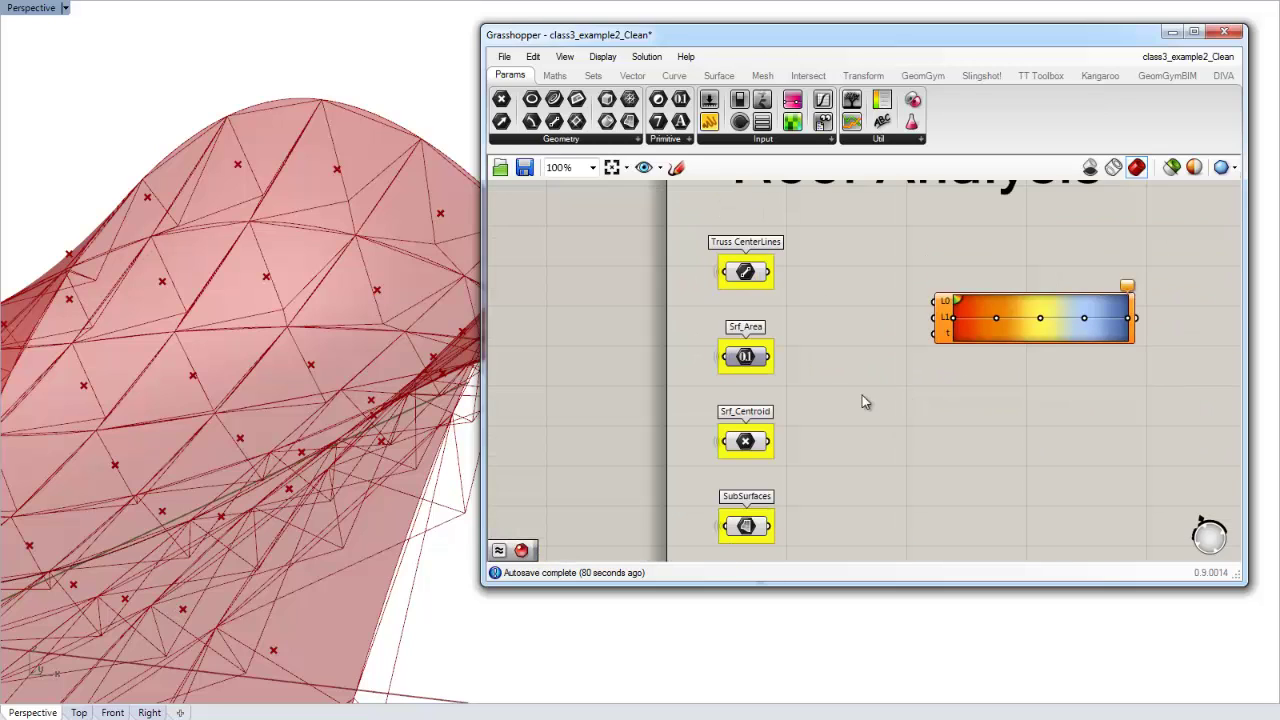
drag(1052, 336, 1102, 374)
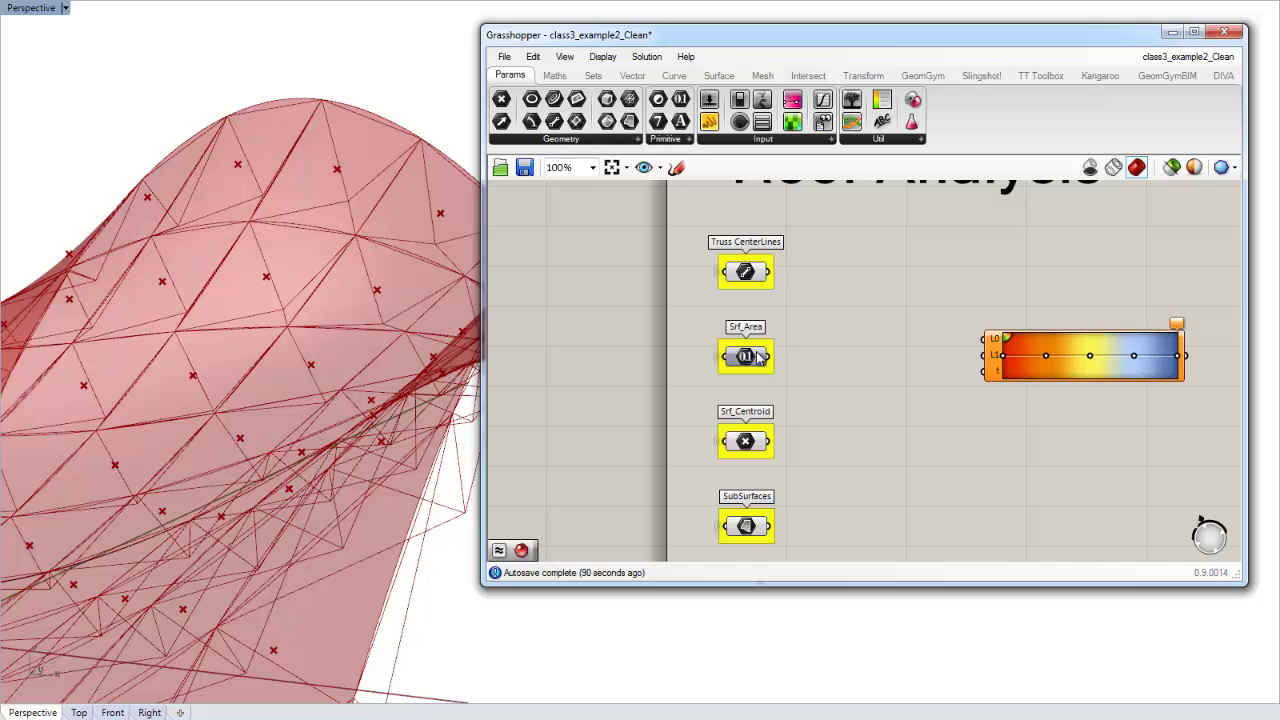
right_drag(843, 348, 798, 339)
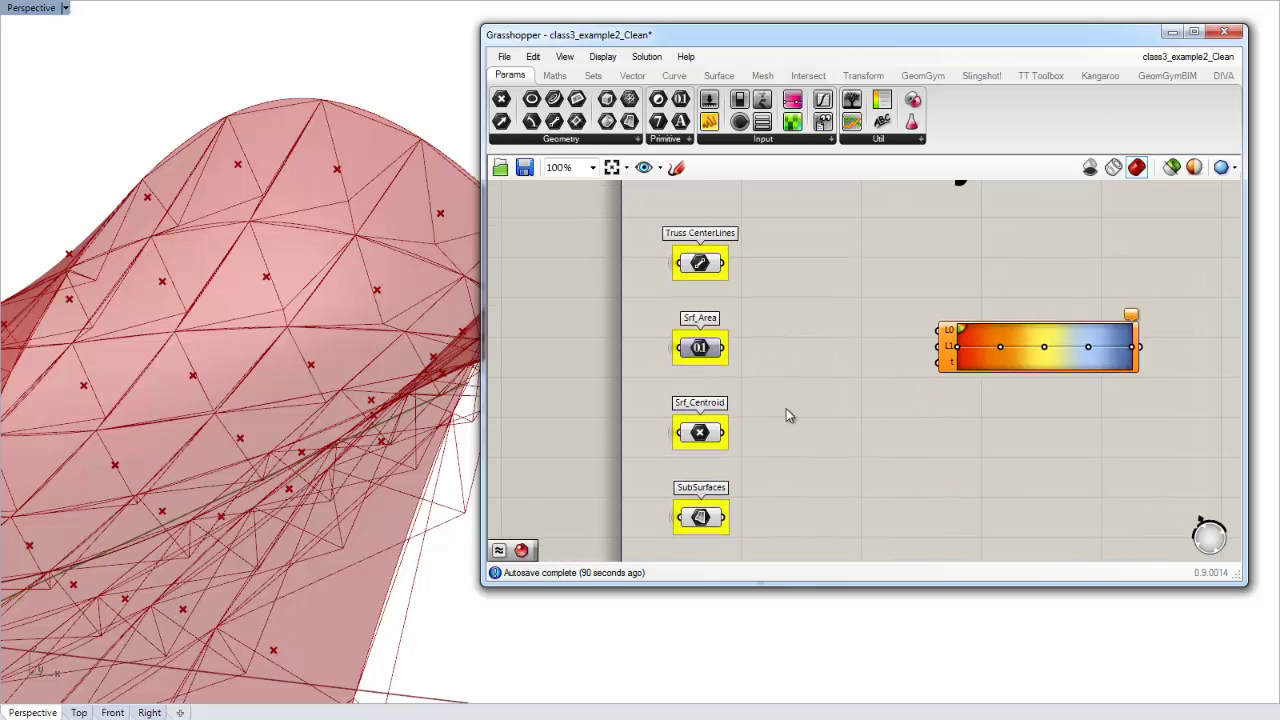
drag(726, 347, 976, 355)
click(972, 372)
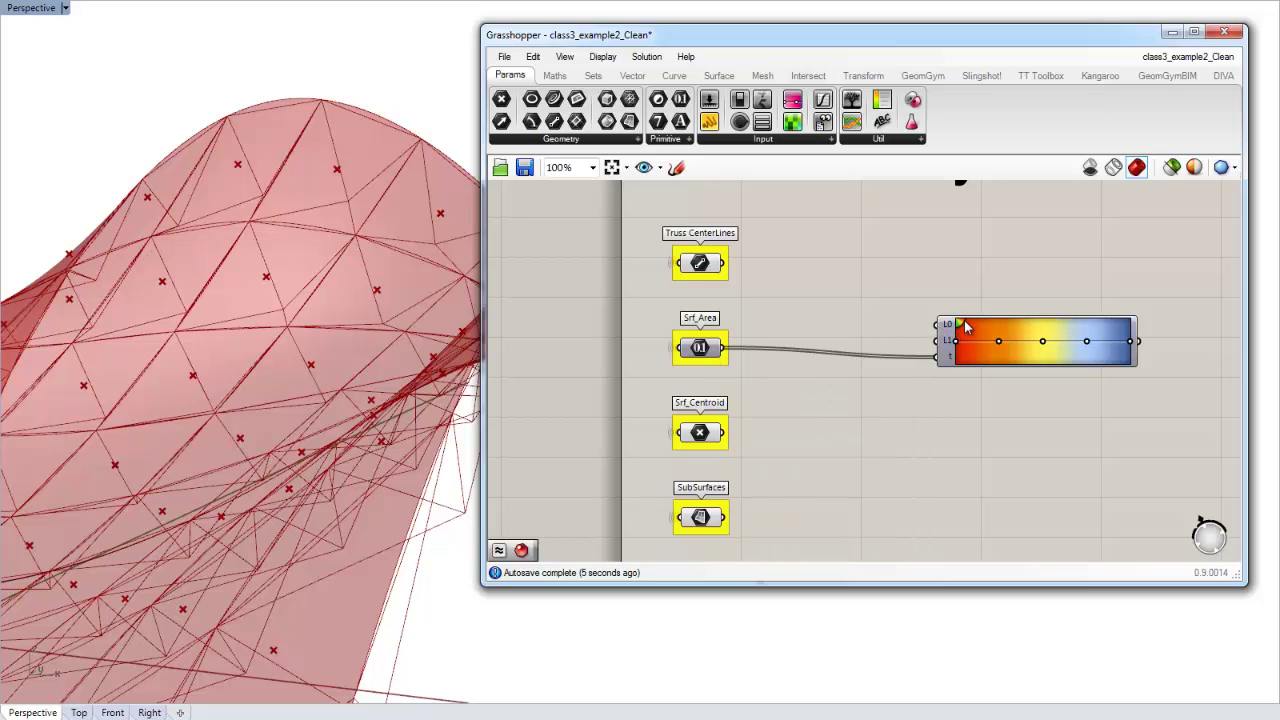
Step: Connect a temporary panel to Srf_Area, look through its list of area values, and delete the panel
mouse_move(706, 356)
drag(712, 122, 832, 325)
scroll(764, 352, up, 4)
drag(641, 351, 745, 296)
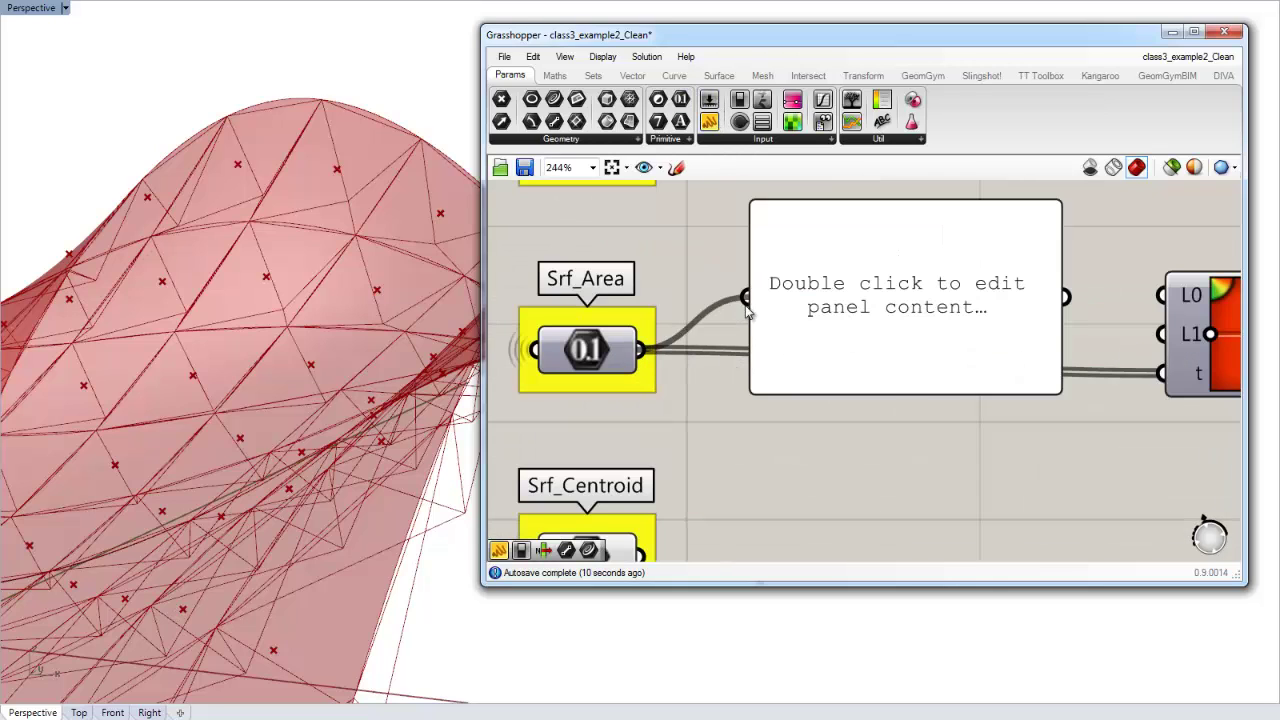
drag(1052, 222, 1047, 341)
click(1004, 322)
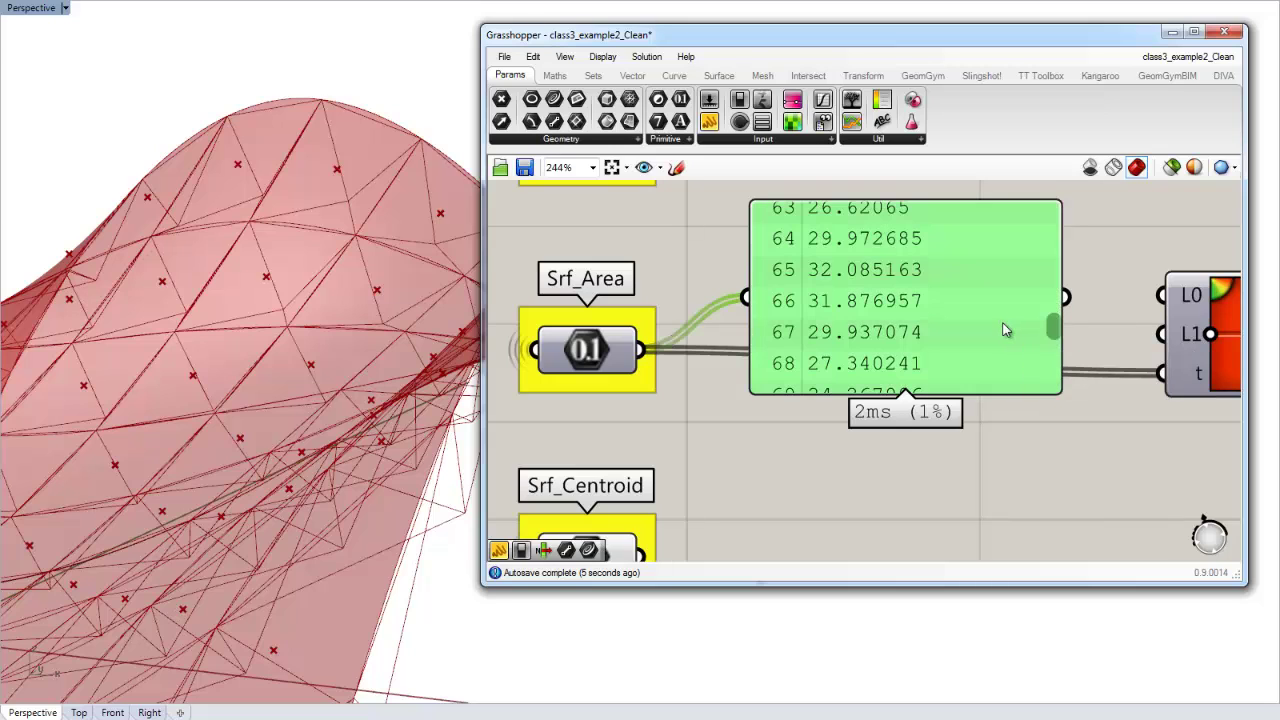
key(Delete)
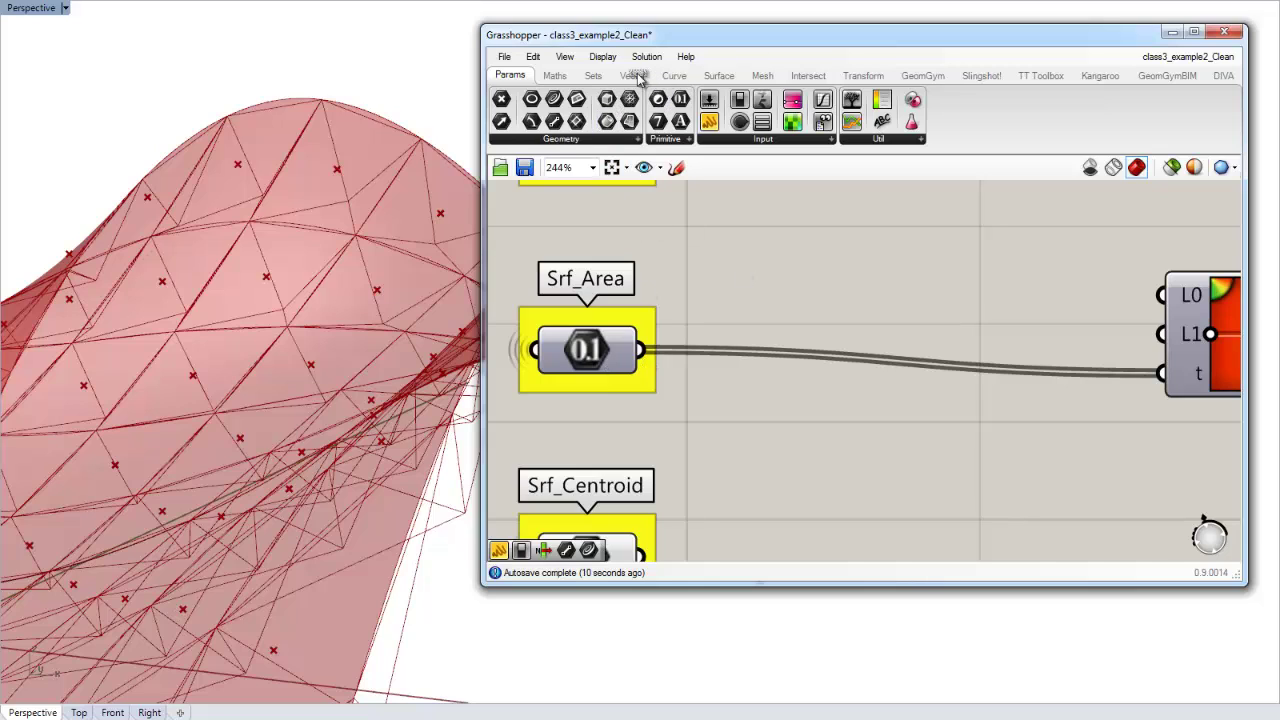
Step: Add a Bounds component next to Srf_Area, feed it the area values, and inspect its resulting domain
click(593, 76)
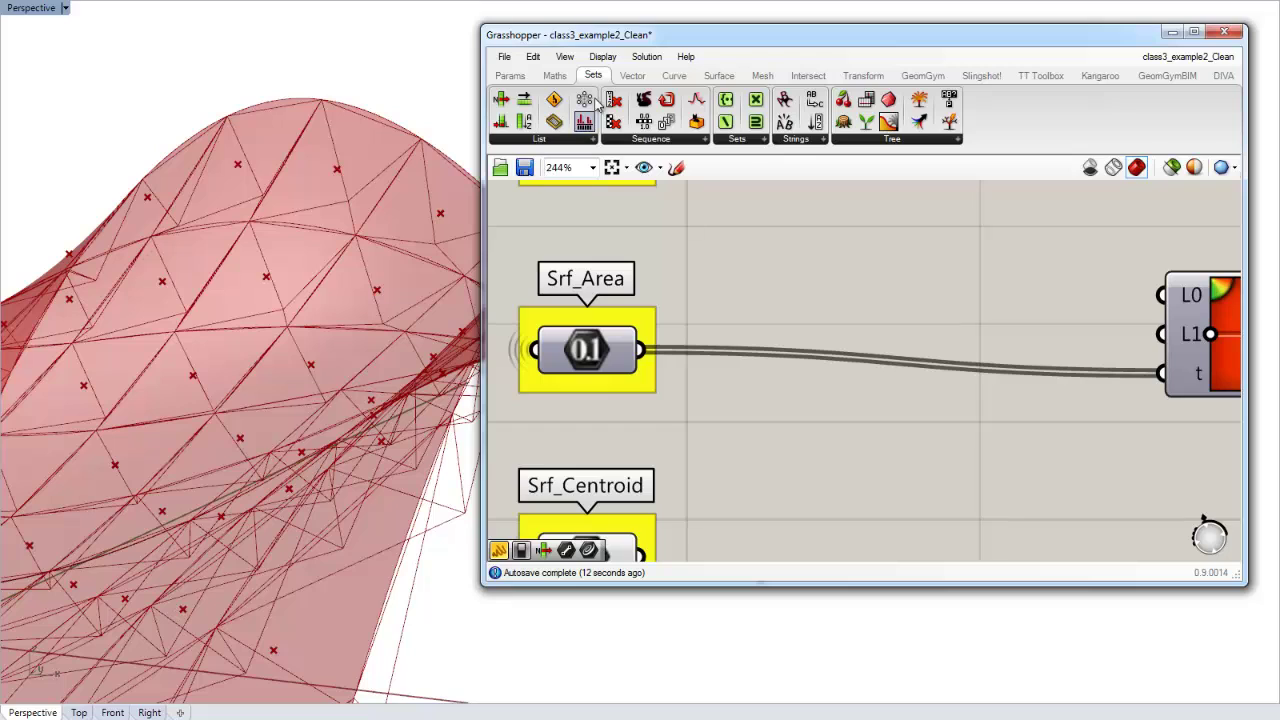
click(555, 77)
drag(507, 127, 712, 345)
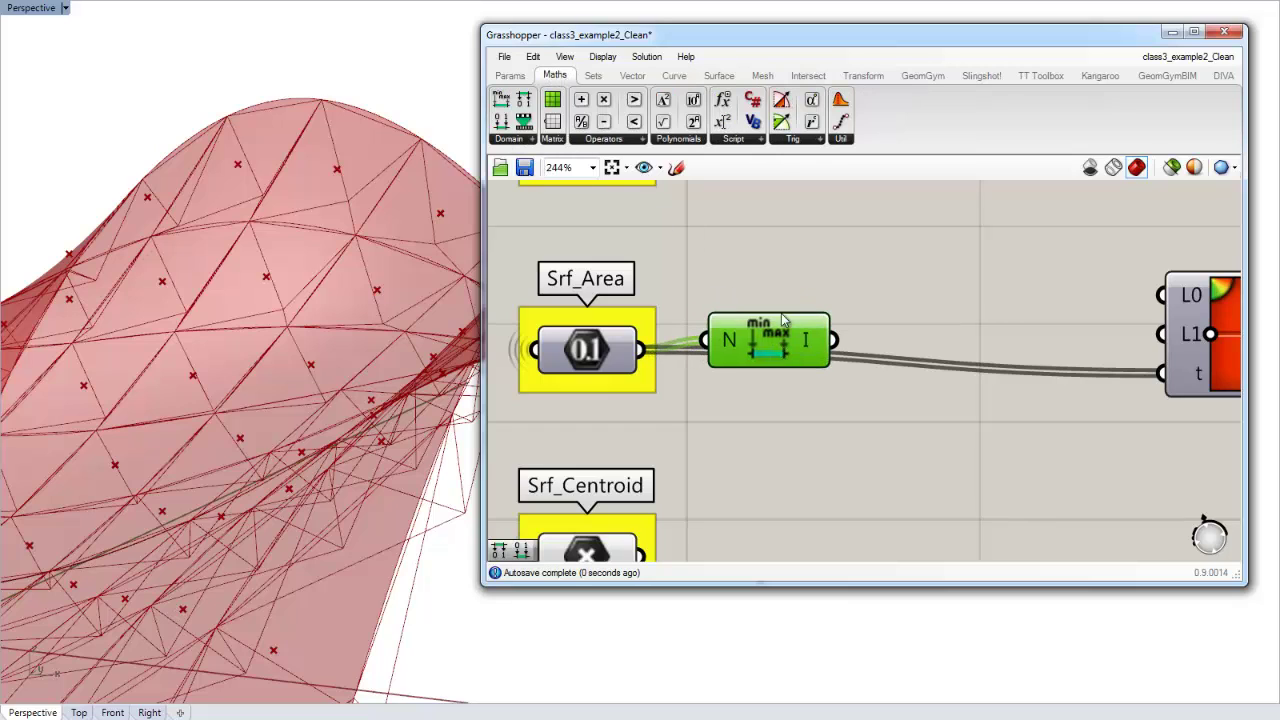
drag(781, 313, 781, 250)
scroll(814, 293, up, 5)
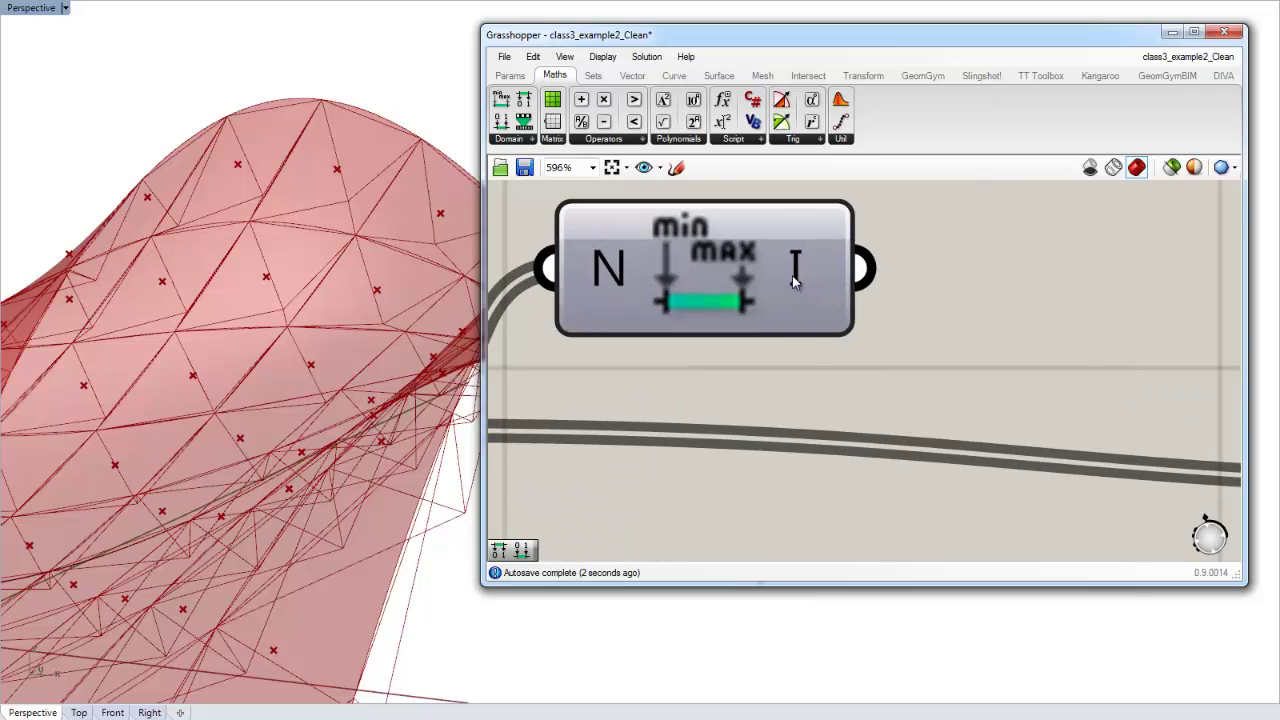
mouse_move(792, 275)
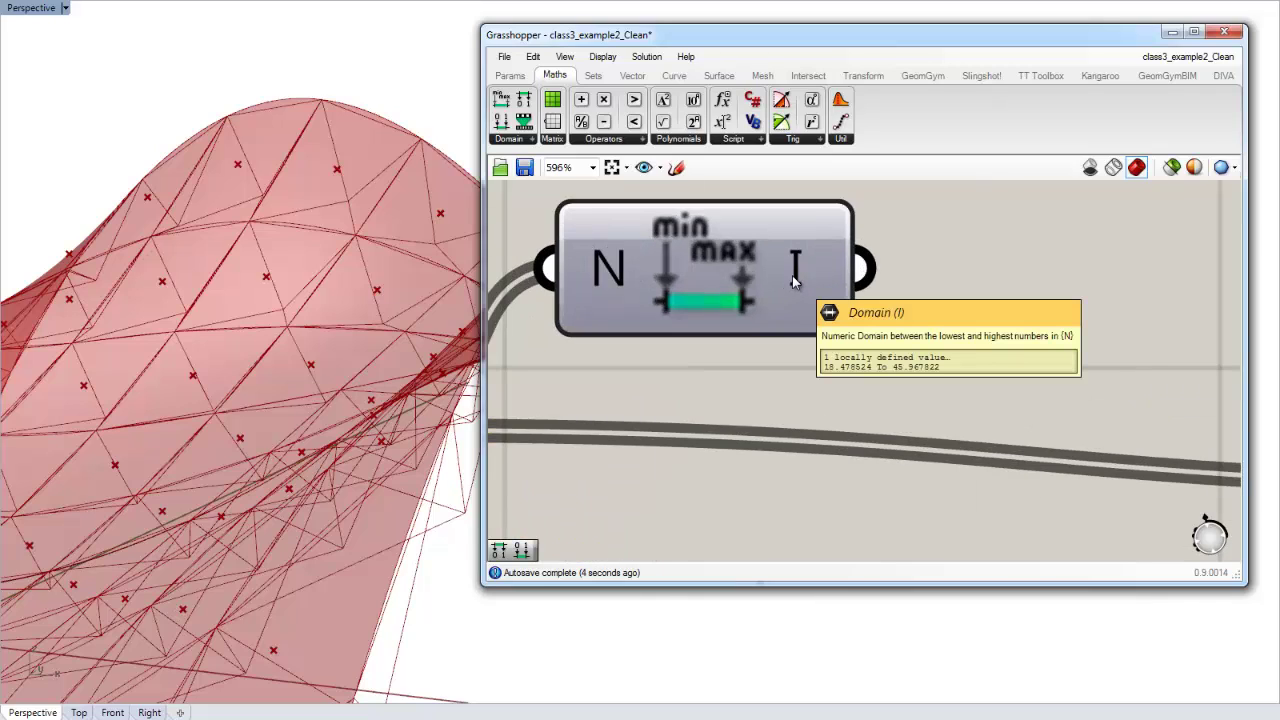
scroll(792, 275, down, 3)
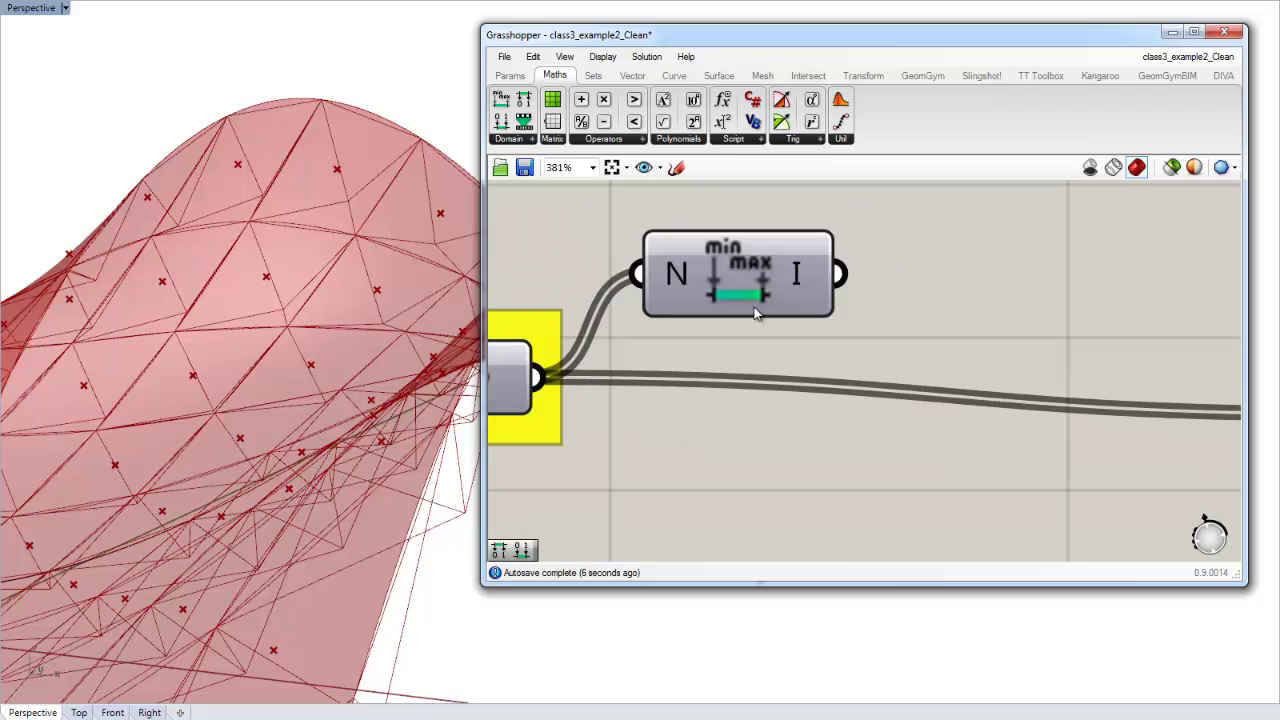
drag(757, 303, 800, 356)
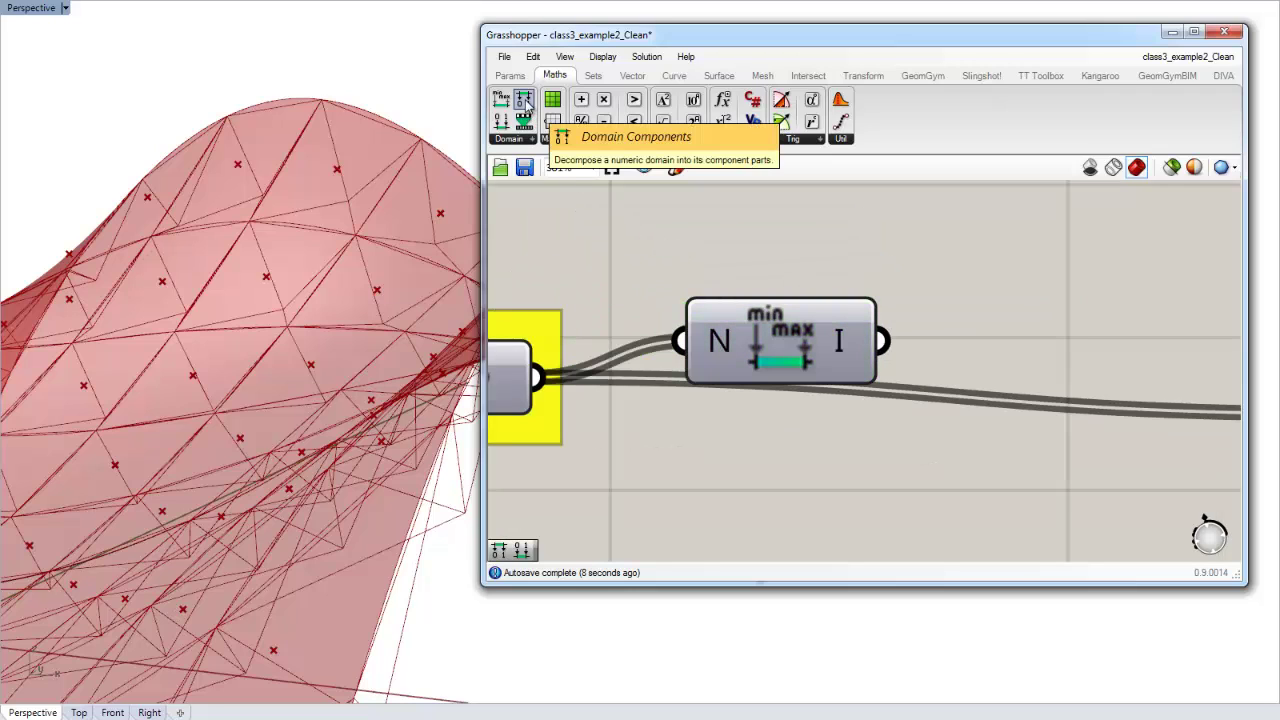
Step: Add a Domain Components node before the gradient and connect the Bounds output I to its domain input
drag(524, 121, 980, 345)
drag(889, 341, 916, 336)
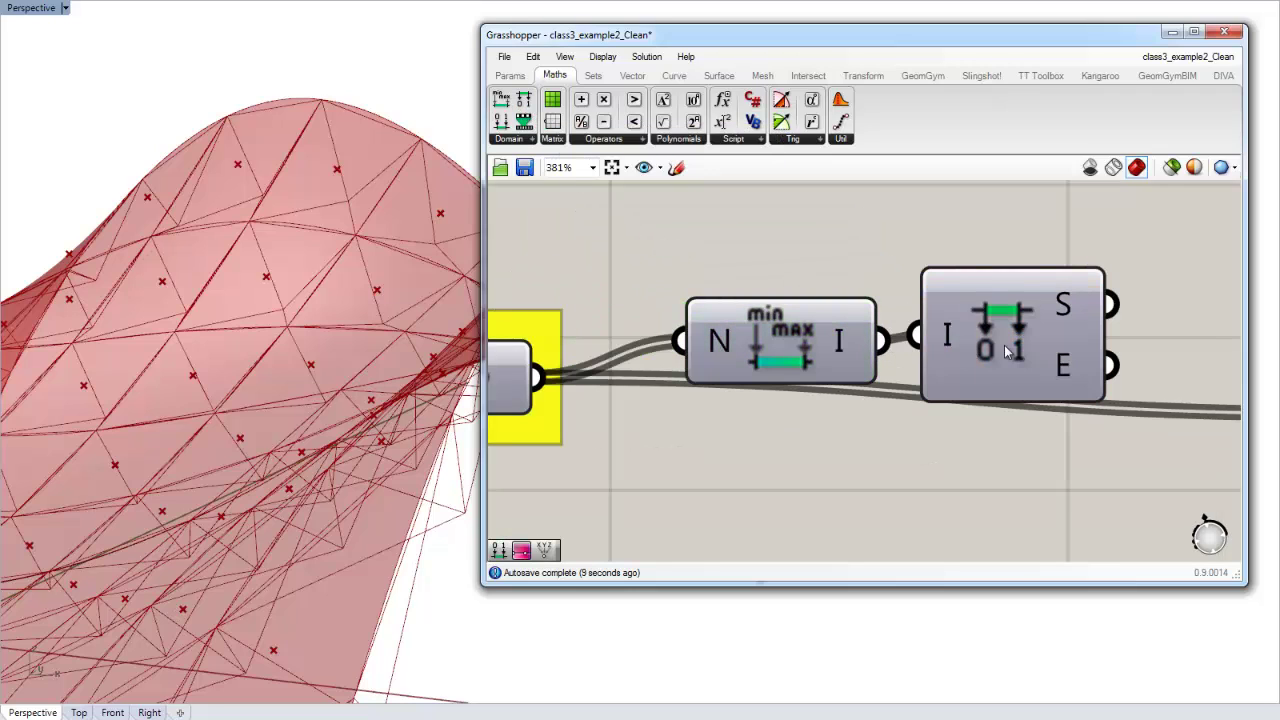
right_drag(1051, 321, 913, 343)
right_drag(990, 340, 829, 358)
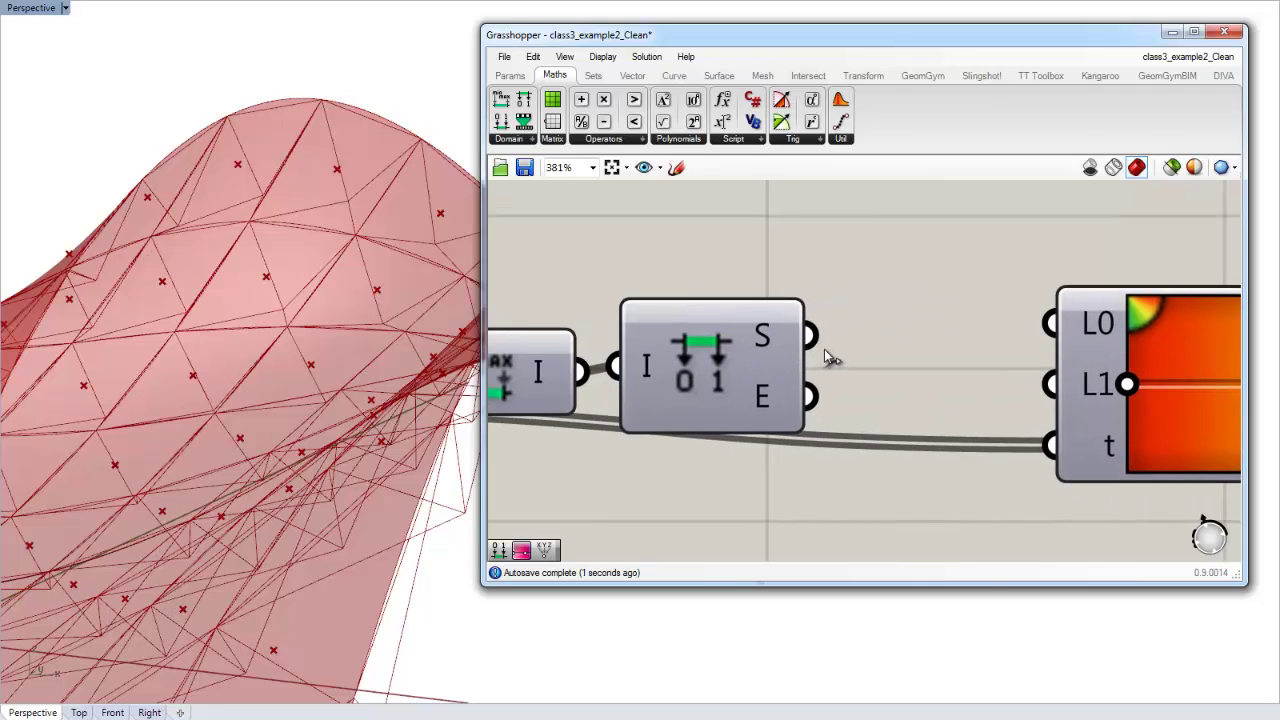
Step: Connect the Domain Components S output to the gradient's L0 input and the E output to its L1 input
drag(810, 336, 1052, 340)
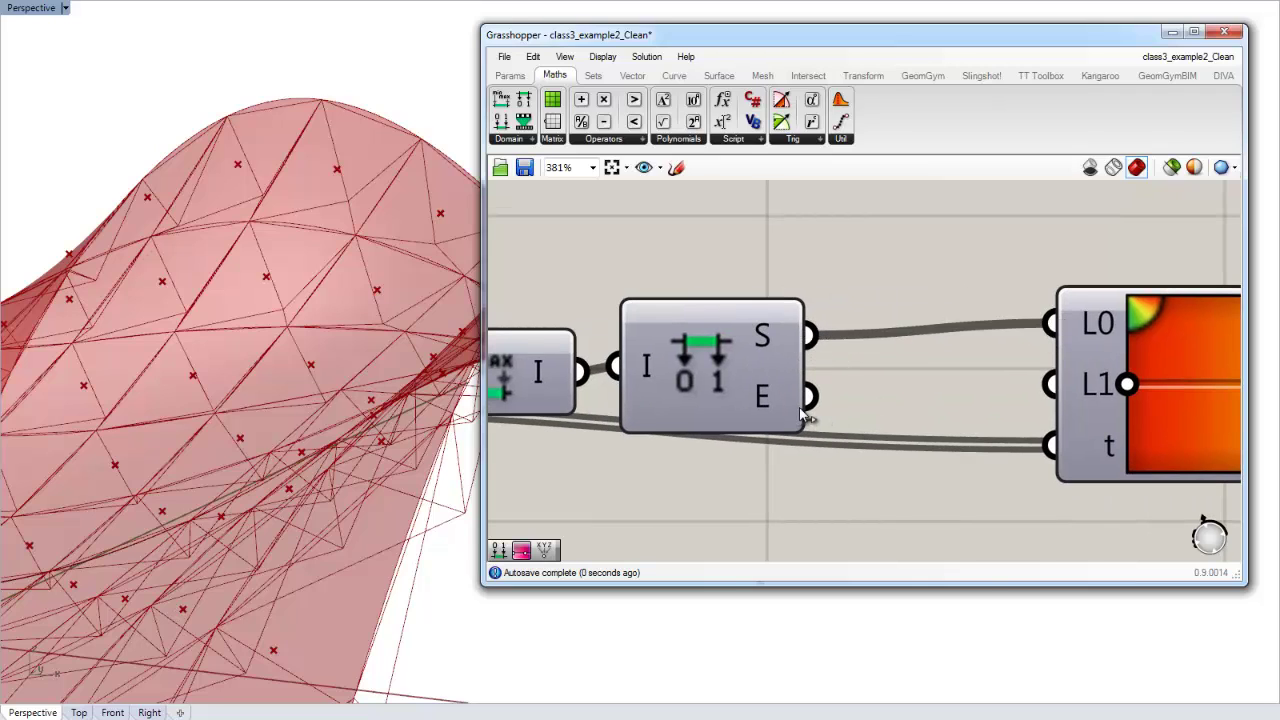
drag(810, 397, 1040, 381)
drag(851, 388, 1049, 384)
right_drag(907, 371, 810, 379)
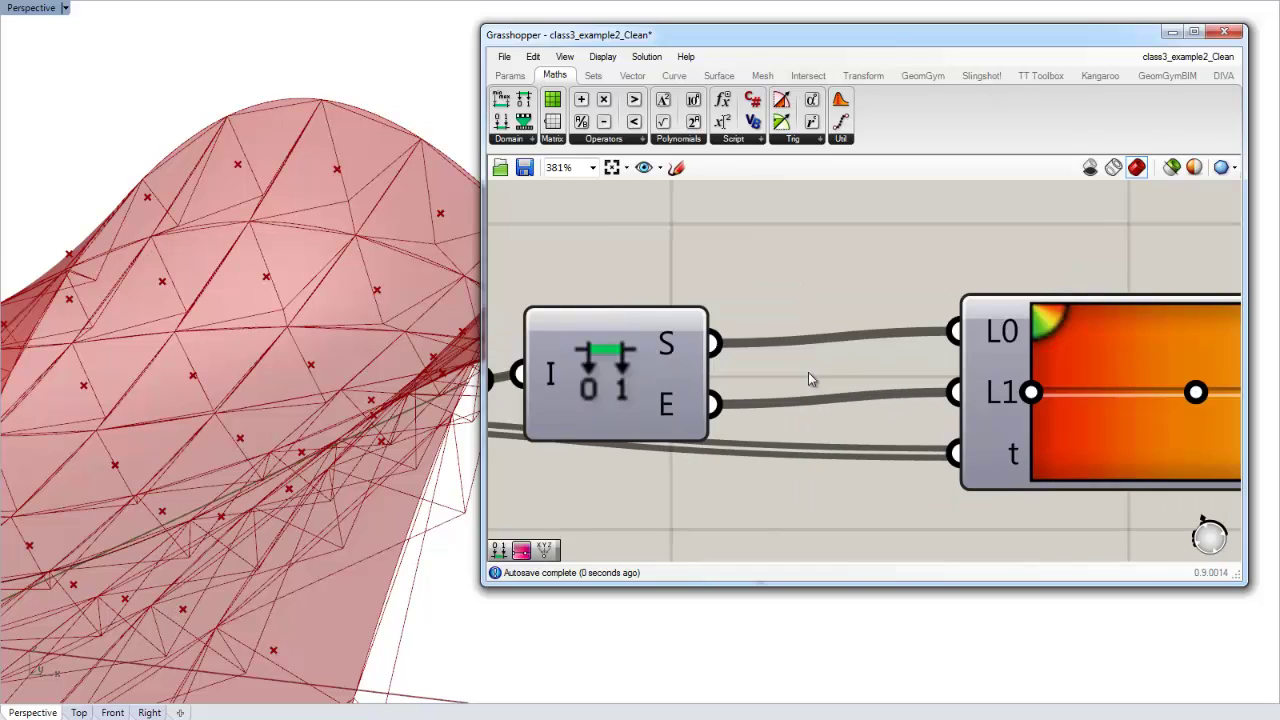
Step: Connect a temporary panel to the gradient output, inspect the listed colour values, and delete the panel
scroll(808, 374, down, 2)
right_drag(980, 385, 671, 402)
right_drag(919, 248, 833, 254)
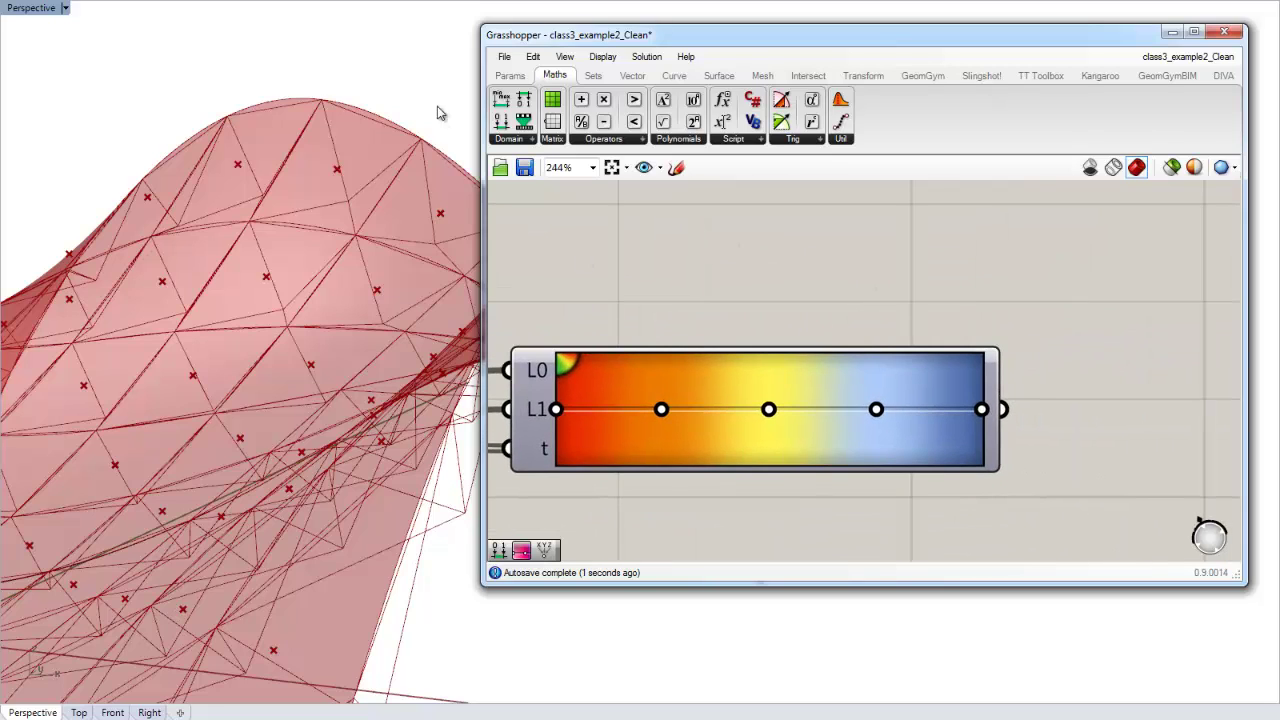
click(507, 77)
drag(714, 124, 1192, 388)
drag(1003, 409, 1055, 406)
right_drag(1082, 390, 897, 395)
scroll(1009, 382, up, 1)
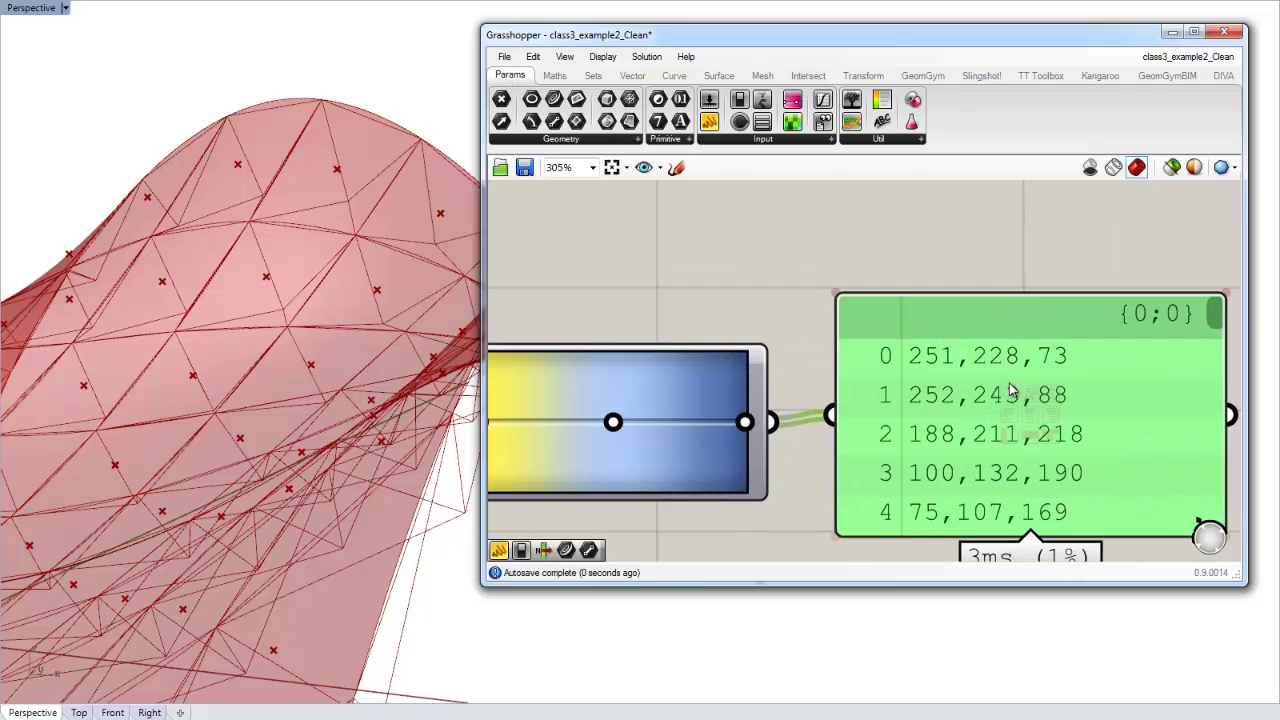
scroll(1009, 382, down, 2)
key(Delete)
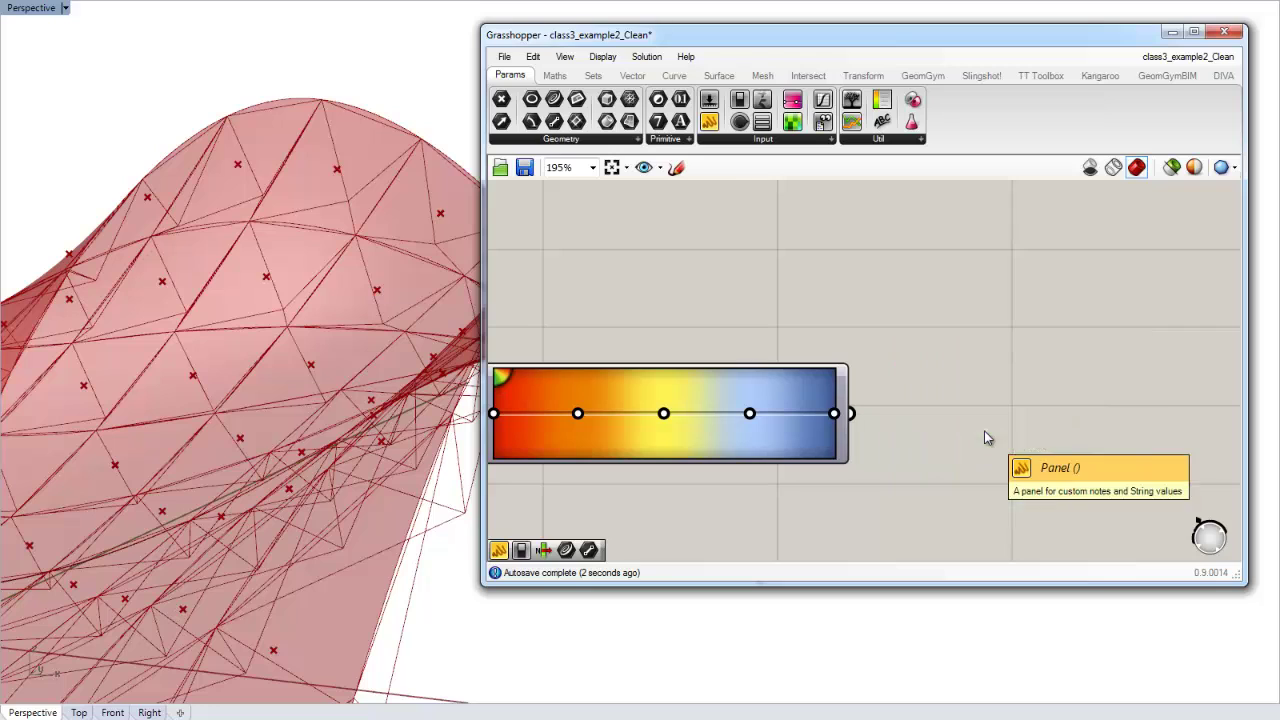
Step: Add a Custom Preview component after the gradient and connect the SubSurfaces parameter to its G input
right_drag(910, 314, 934, 308)
scroll(940, 320, down, 4)
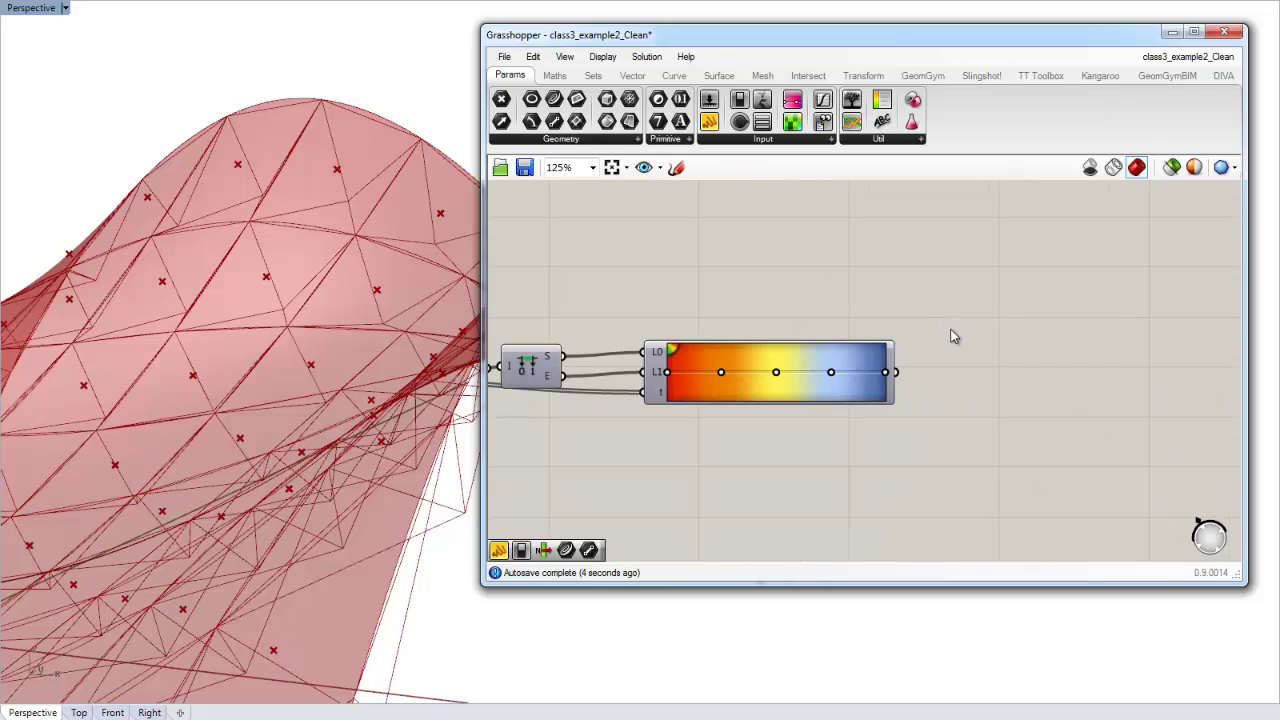
right_drag(602, 493, 597, 474)
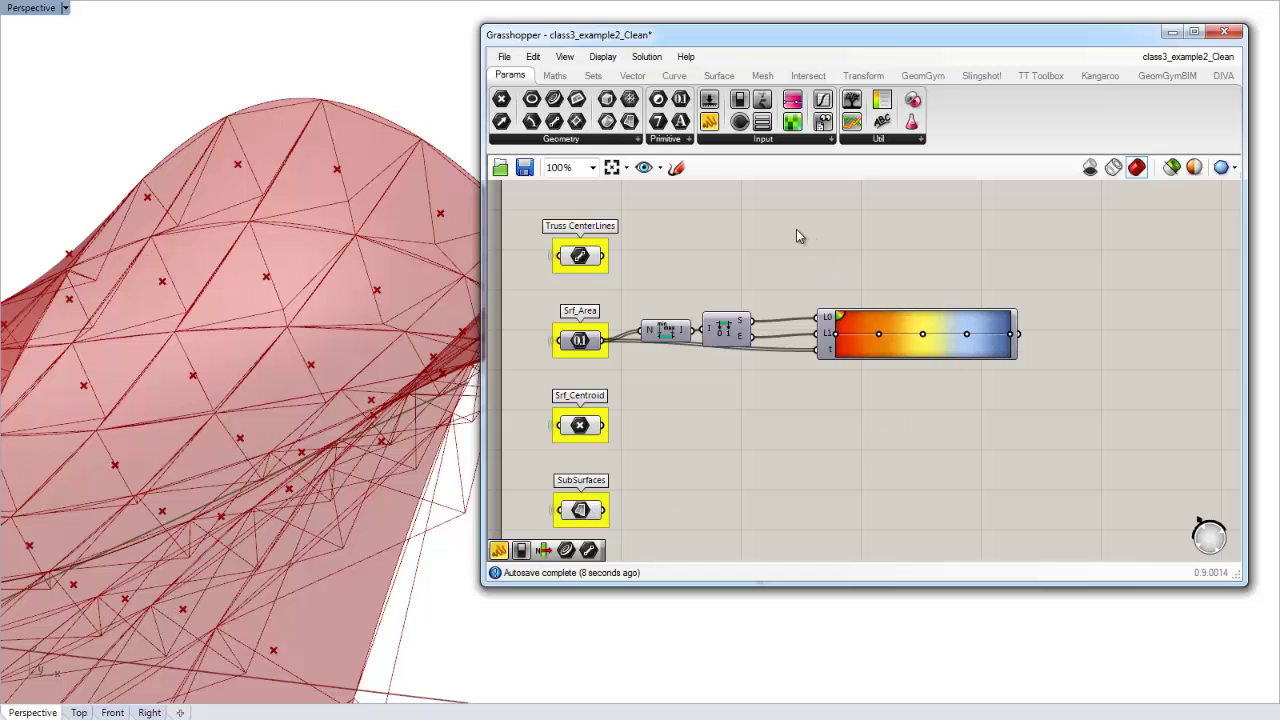
mouse_move(579, 257)
click(592, 76)
click(640, 77)
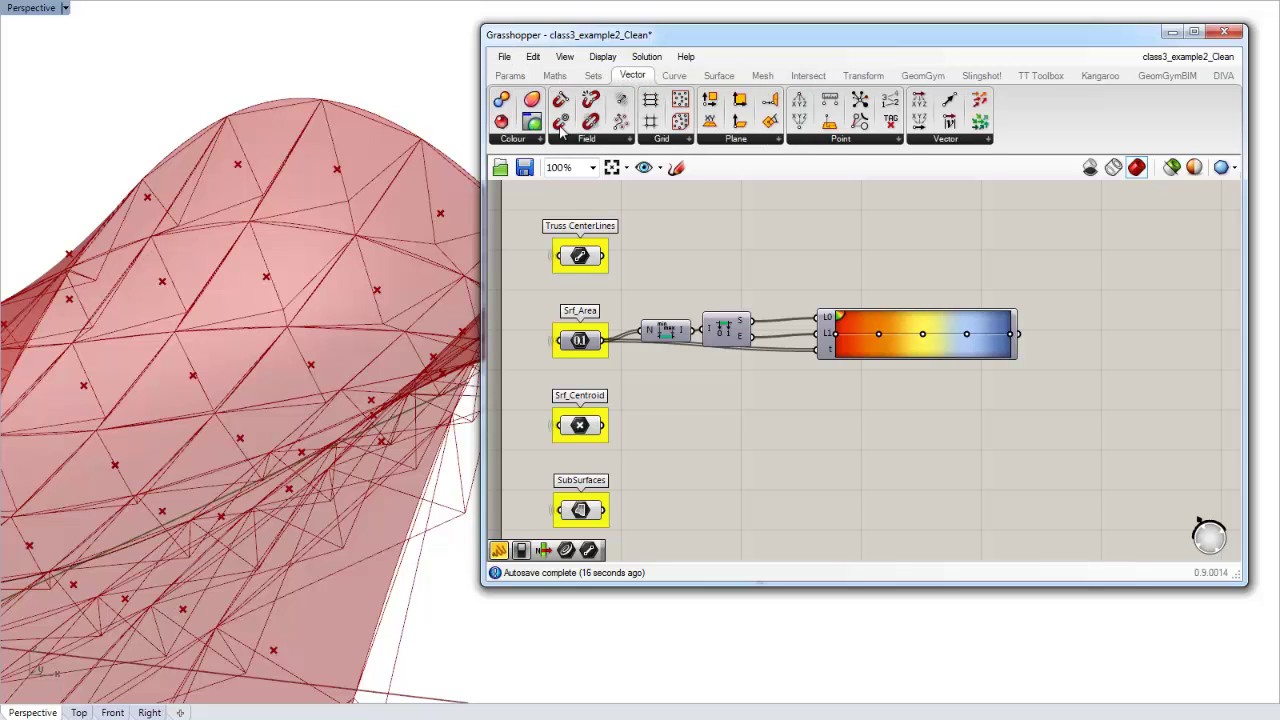
drag(537, 131, 1092, 332)
scroll(1078, 309, up, 4)
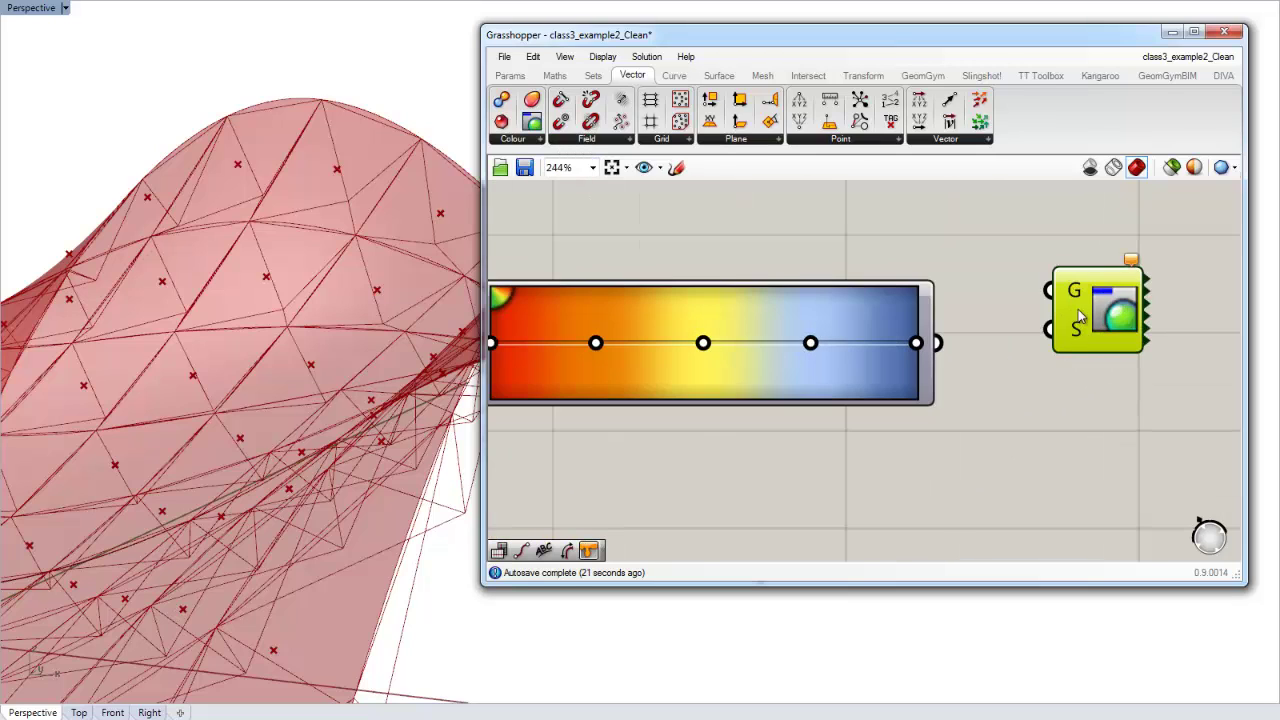
scroll(1059, 330, down, 4)
right_drag(1059, 330, 1137, 376)
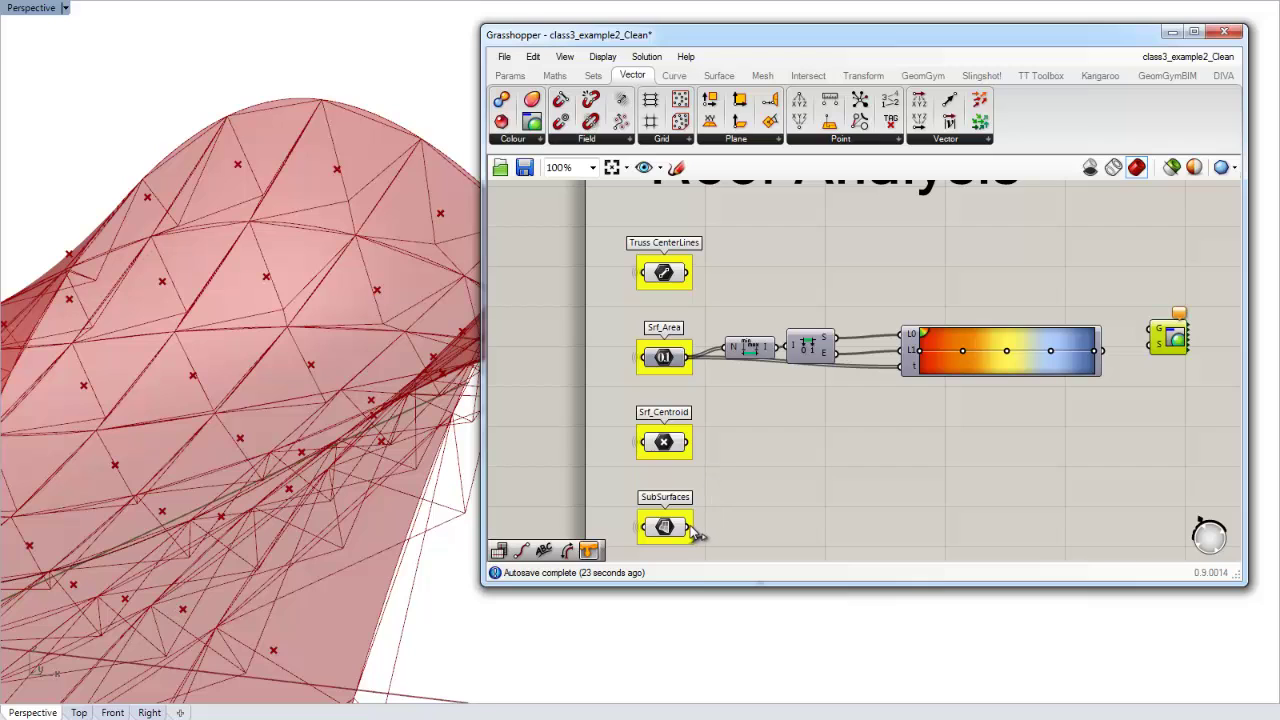
drag(689, 527, 1150, 330)
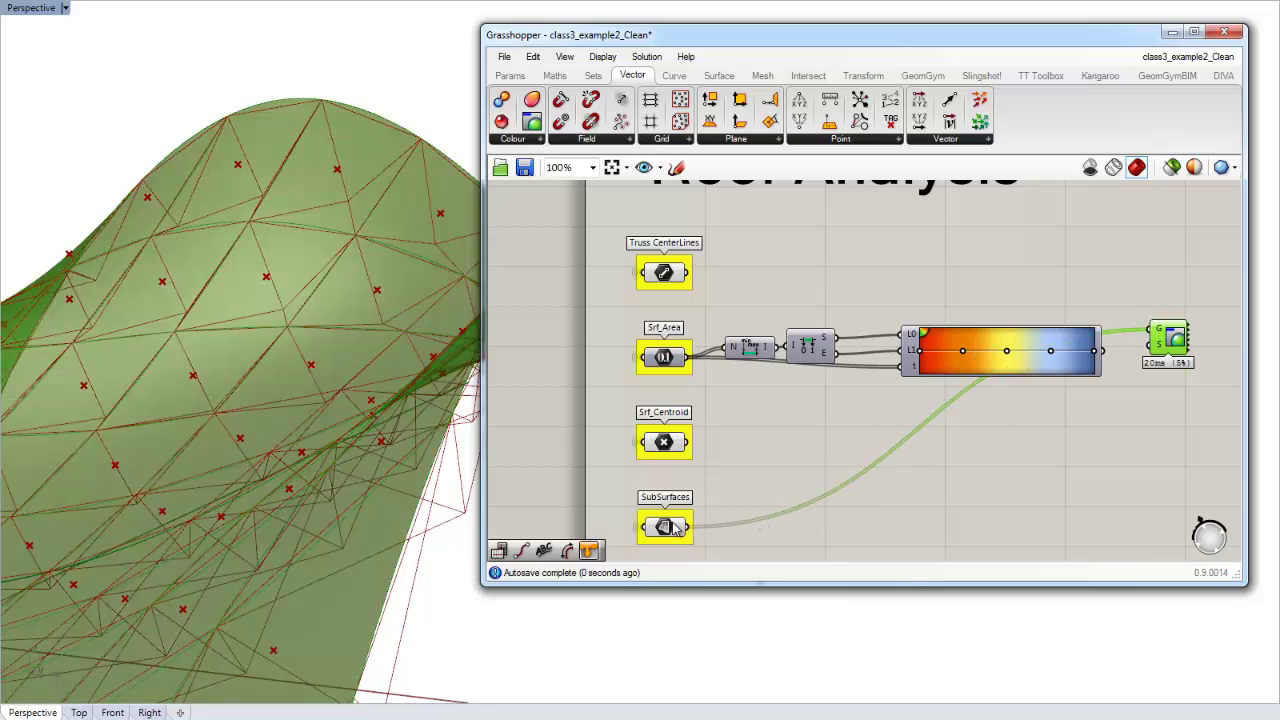
Step: Move the SubSurfaces parameter above Truss CenterLines, and align and evenly space all four roof parameters in a column
drag(675, 530, 673, 225)
right_drag(701, 277, 733, 345)
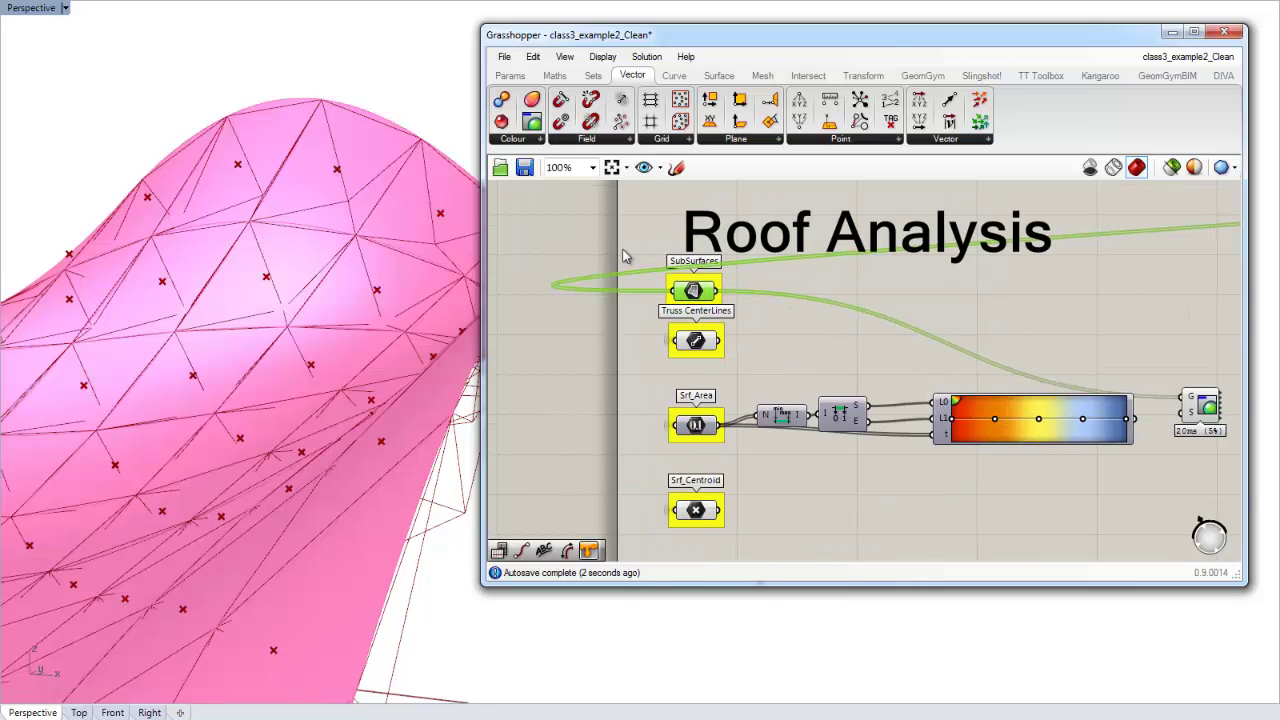
drag(622, 256, 776, 610)
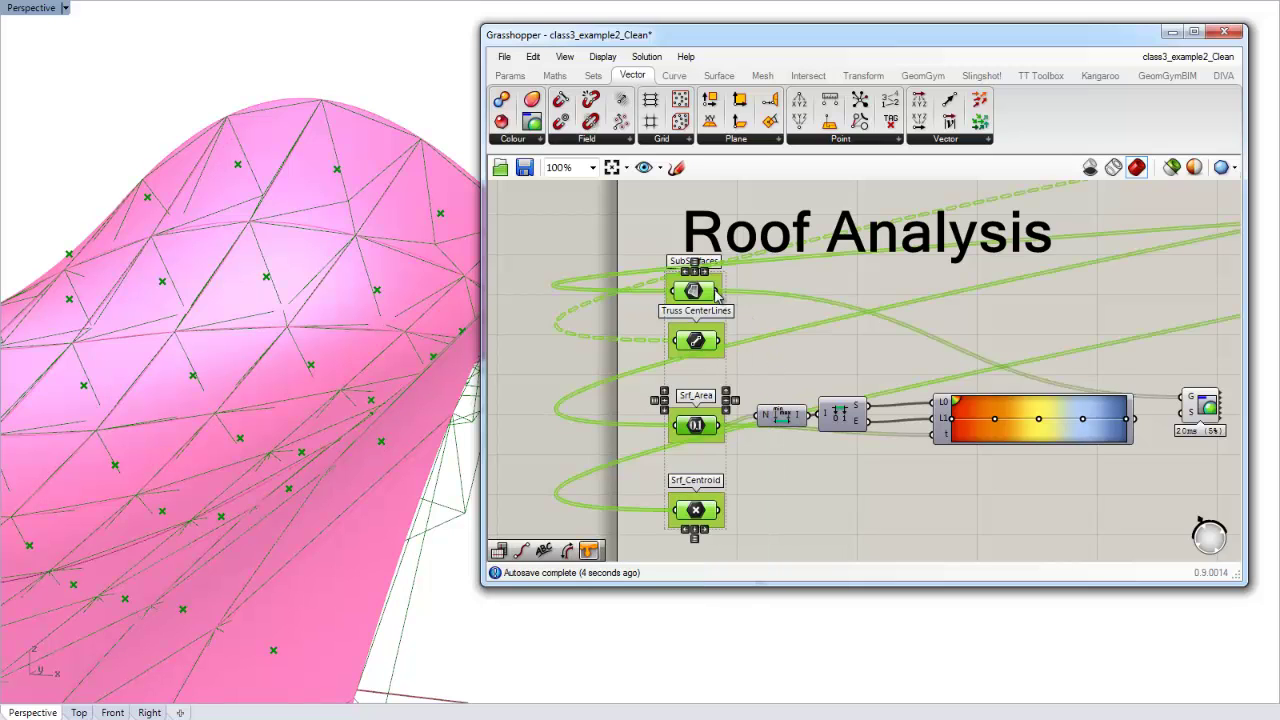
click(686, 271)
click(693, 262)
click(757, 318)
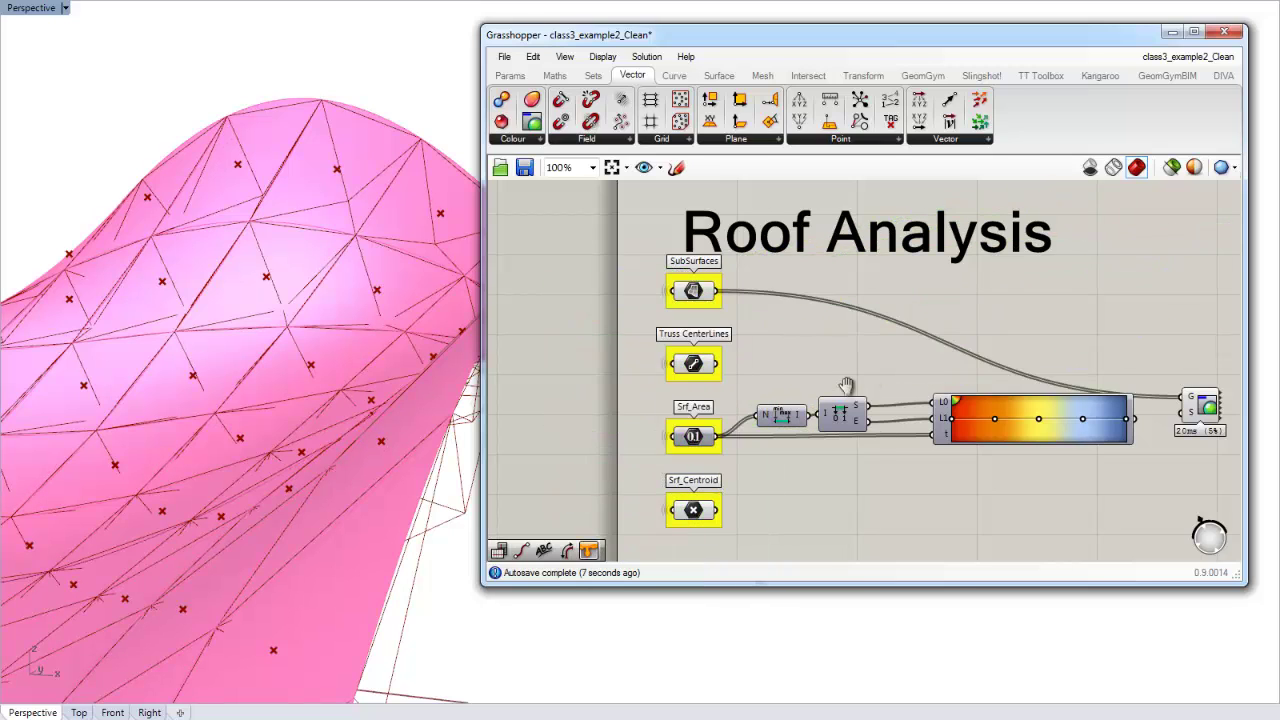
Step: Connect the gradient output to the Custom Preview's S input and view the whole coloured roof in the Rhino viewport
right_drag(845, 385, 707, 402)
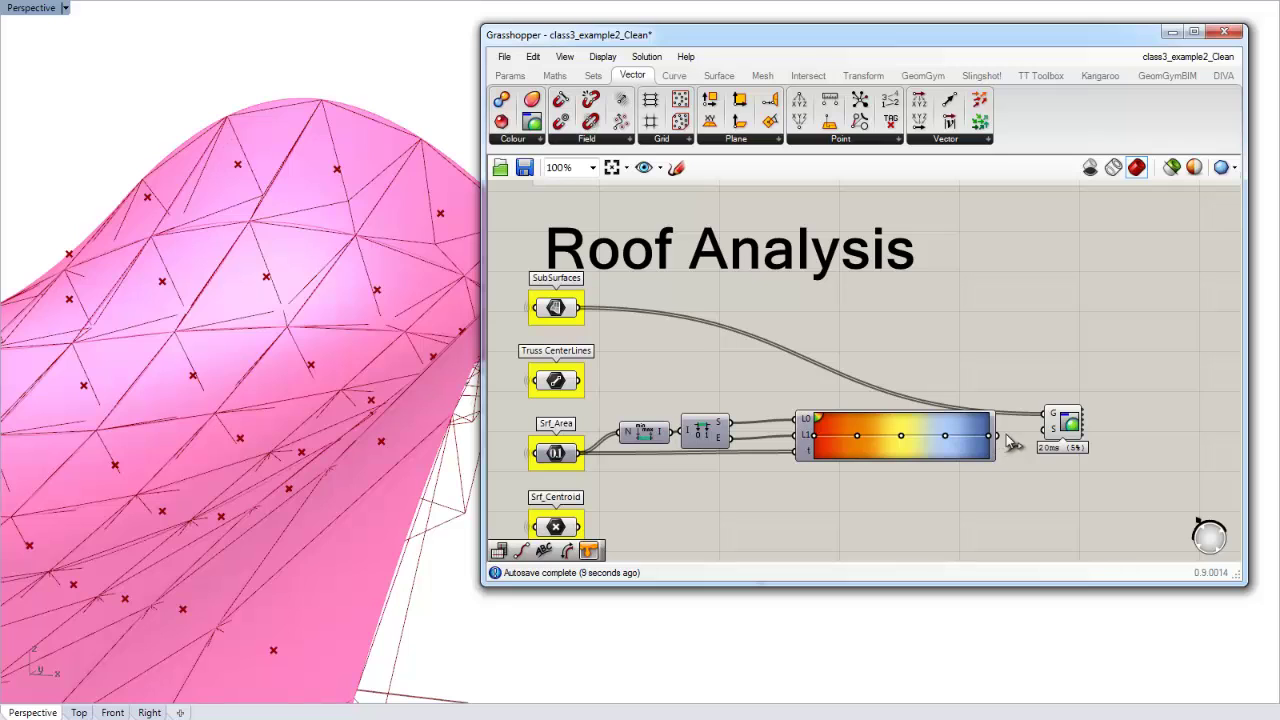
drag(994, 436, 1066, 394)
click(930, 498)
right_drag(334, 246, 300, 362)
scroll(350, 386, down, 10)
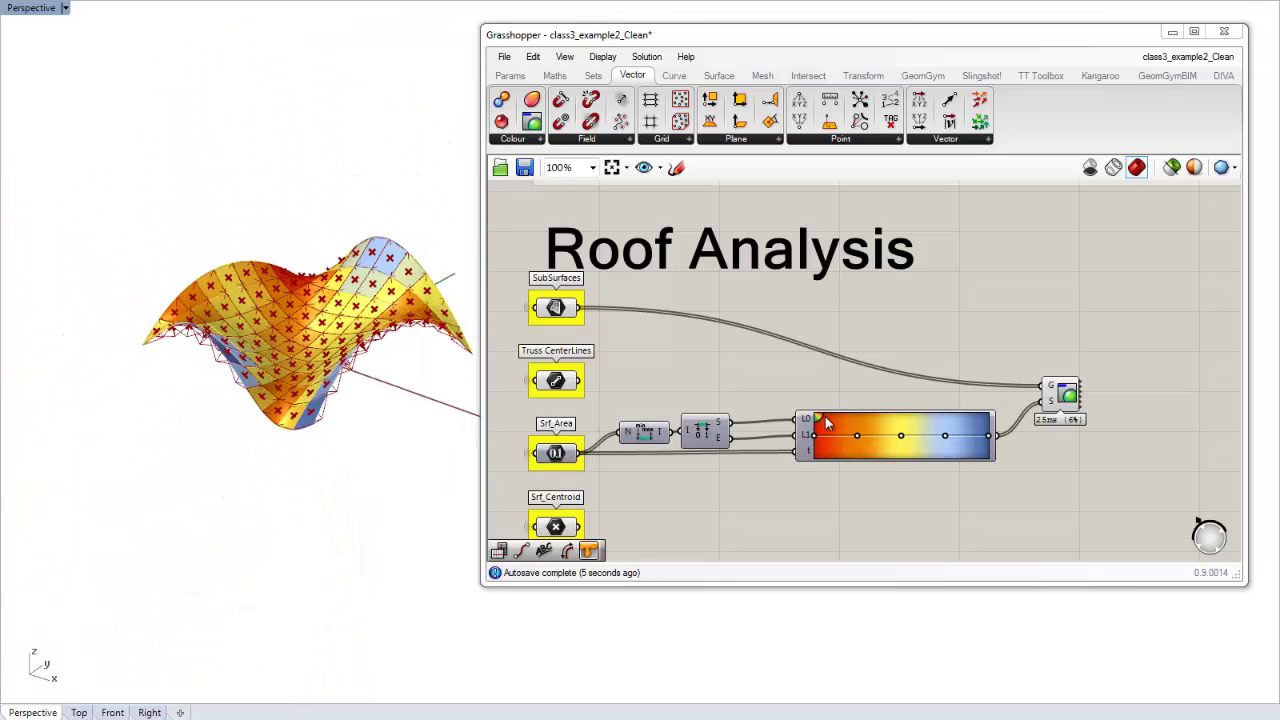
Step: Move the Custom Preview farther from the gradient and try placing a Colour RGB (f) component in front of it
drag(1066, 397, 1114, 397)
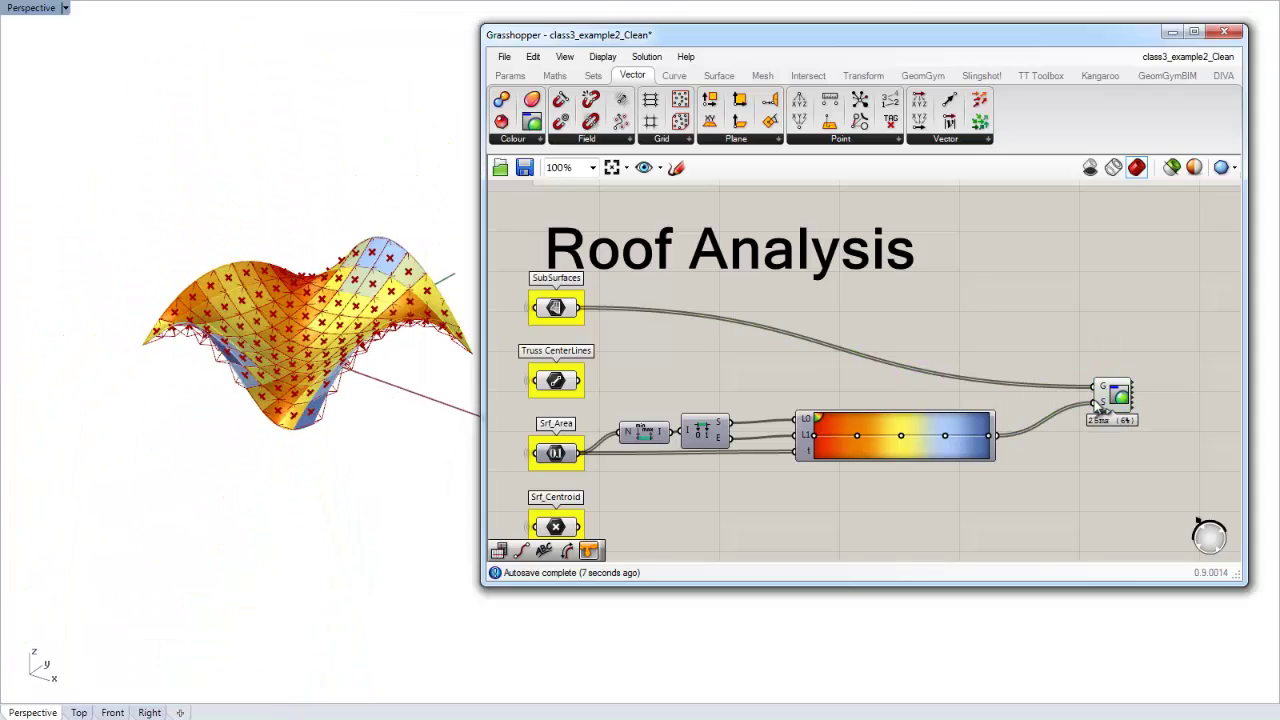
click(513, 138)
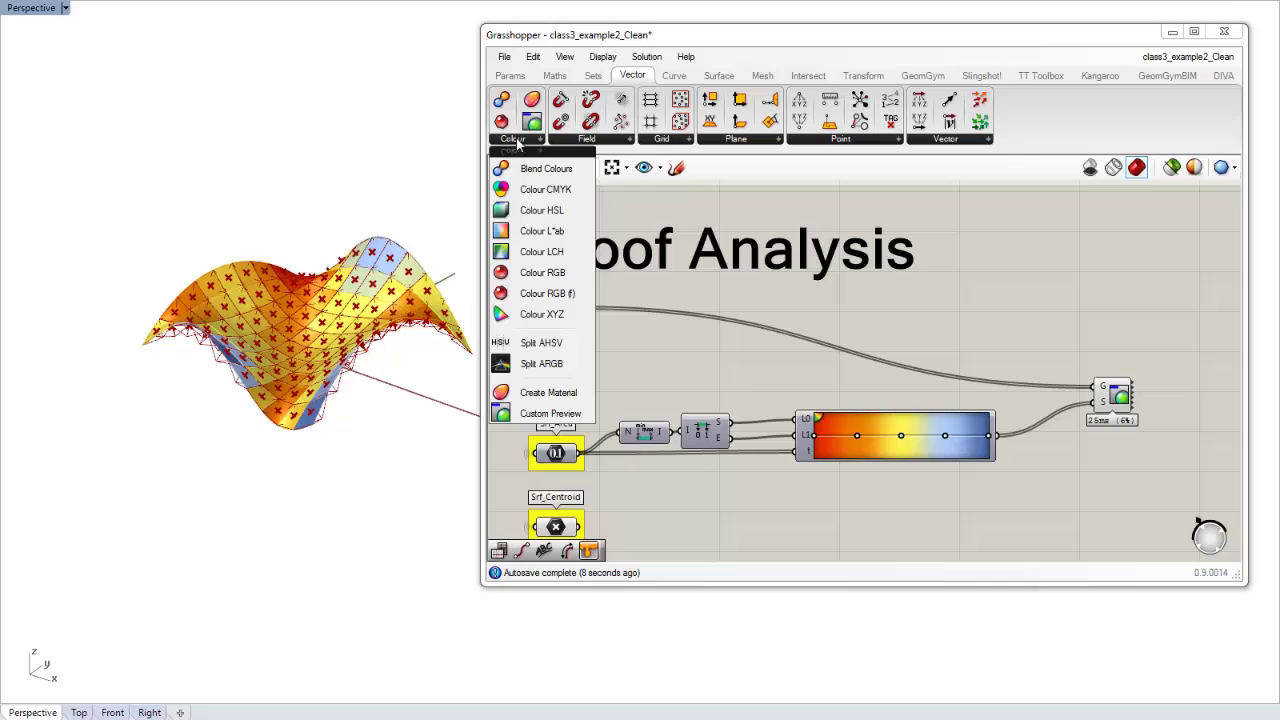
click(572, 296)
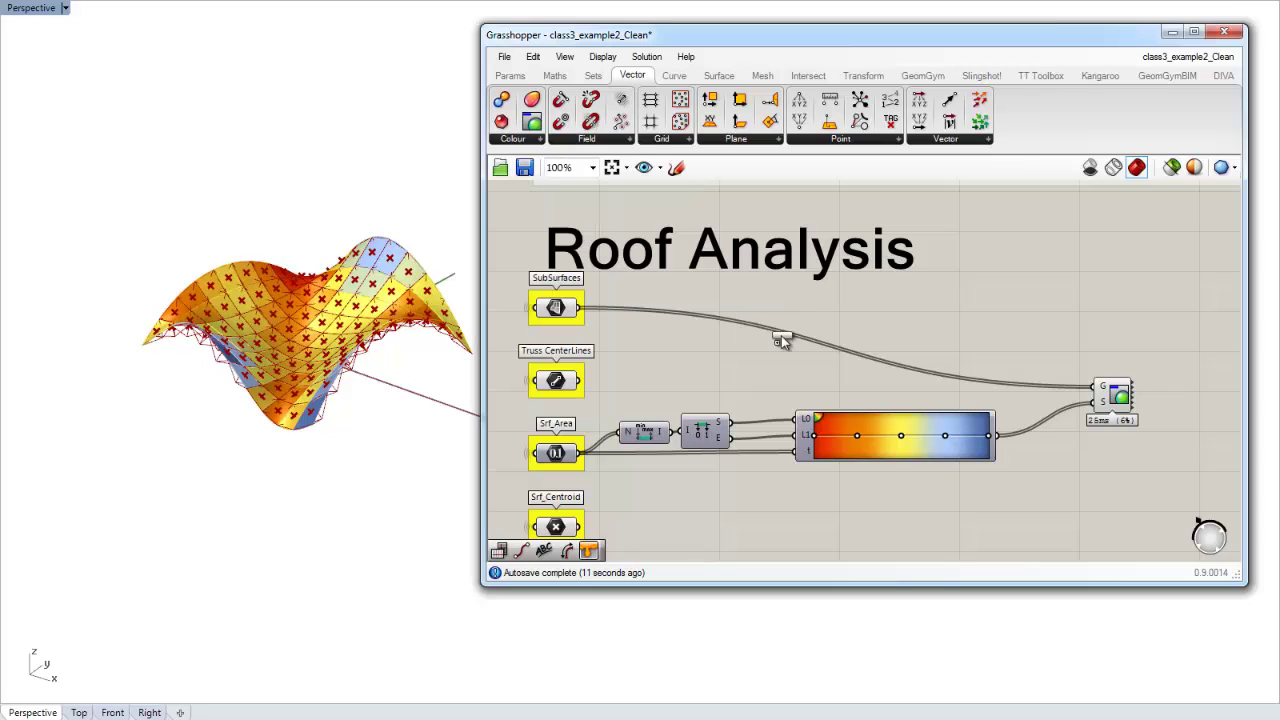
click(1024, 364)
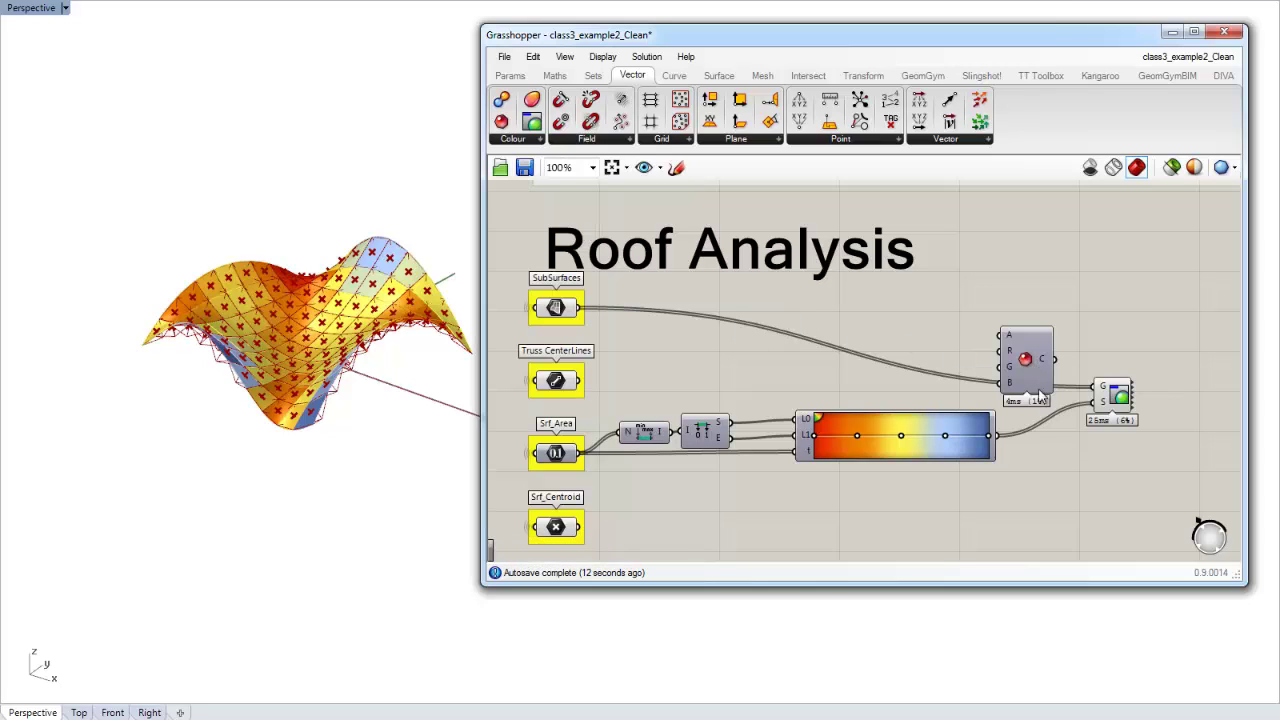
Step: Add a Create Material component, check its transparency input, and place it below the Custom Preview
click(513, 138)
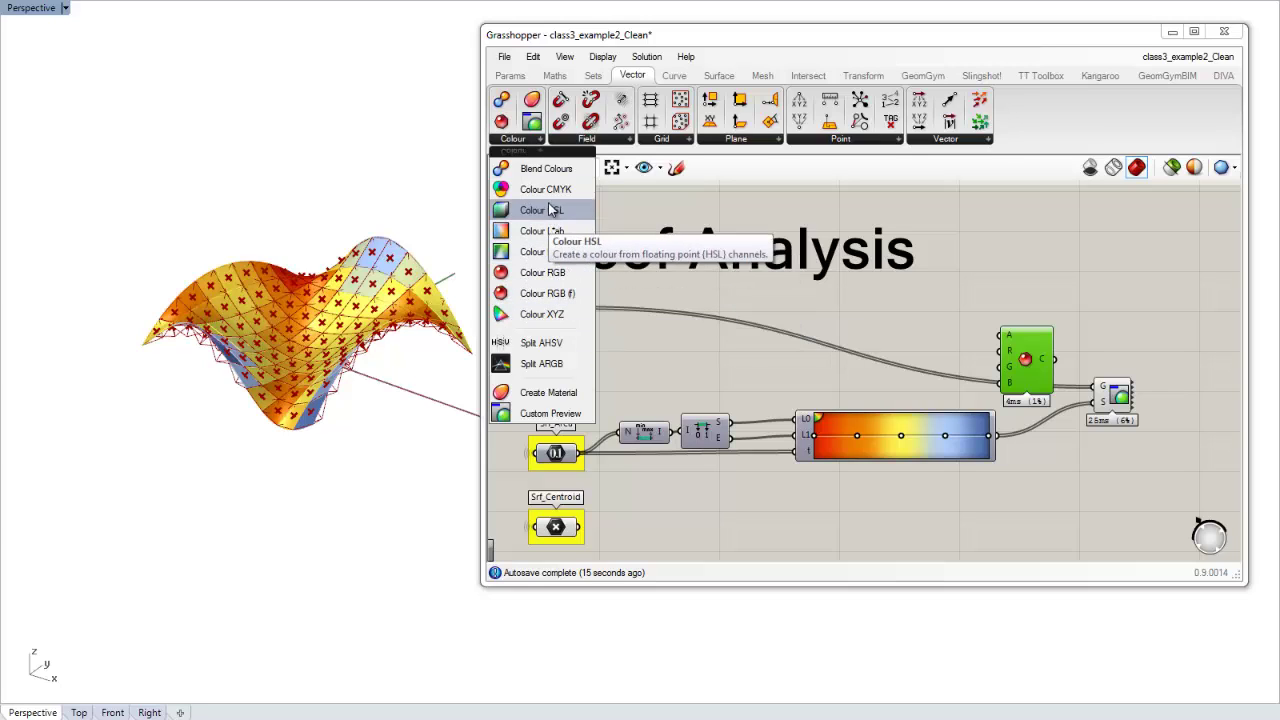
click(548, 392)
click(758, 345)
scroll(760, 352, up, 4)
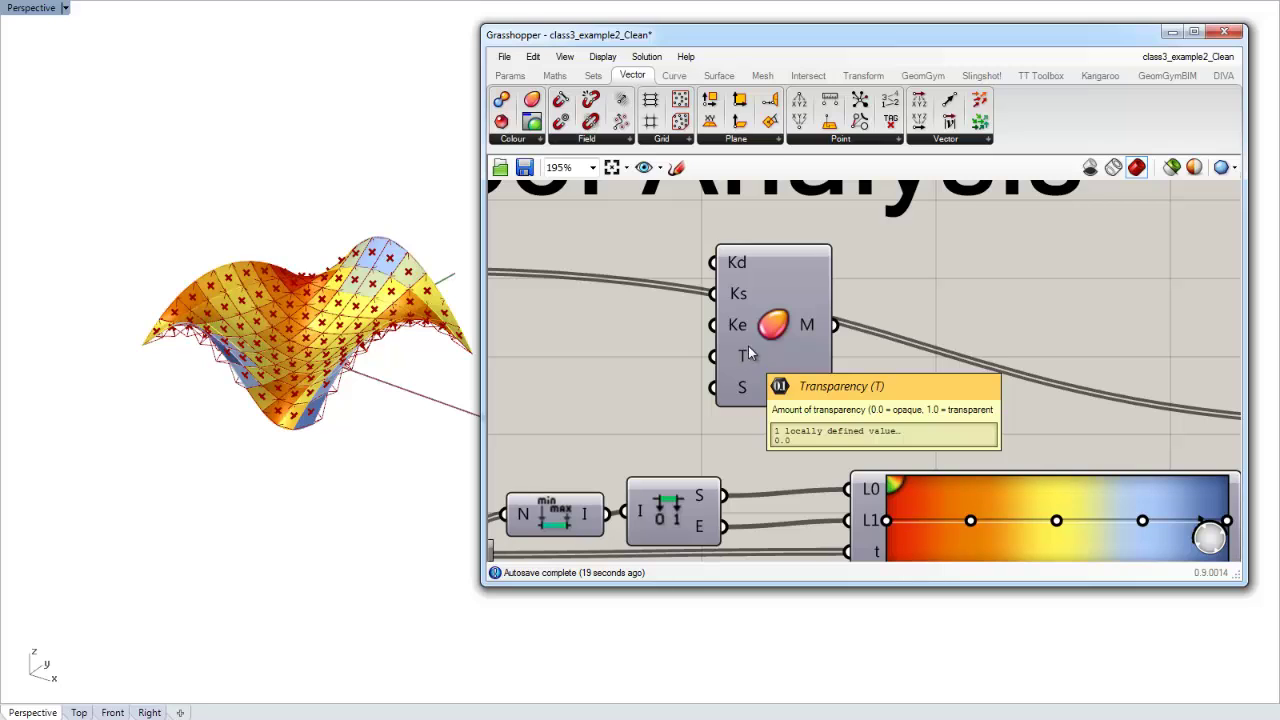
click(750, 352)
scroll(750, 352, down, 3)
drag(750, 352, 1130, 500)
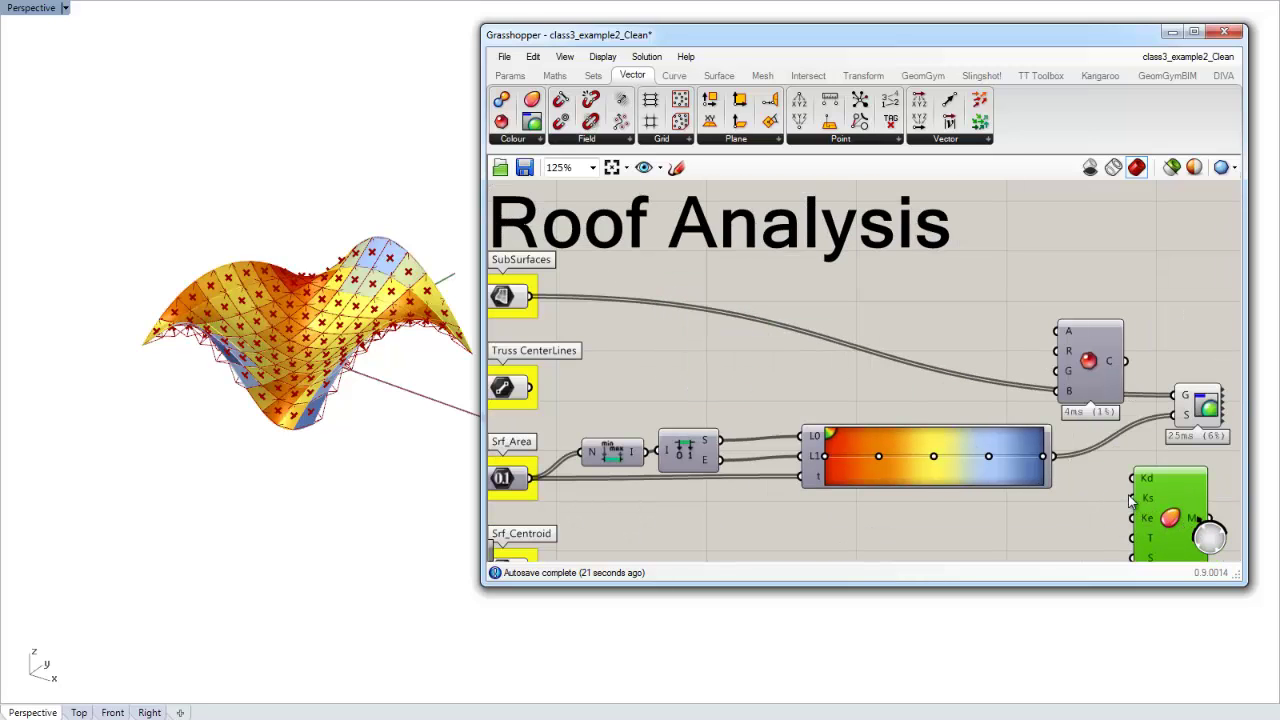
Step: Route the gradient through the material's Kd input and M output into Custom Preview S, and delete the Colour RGB component
right_drag(1197, 499, 1025, 484)
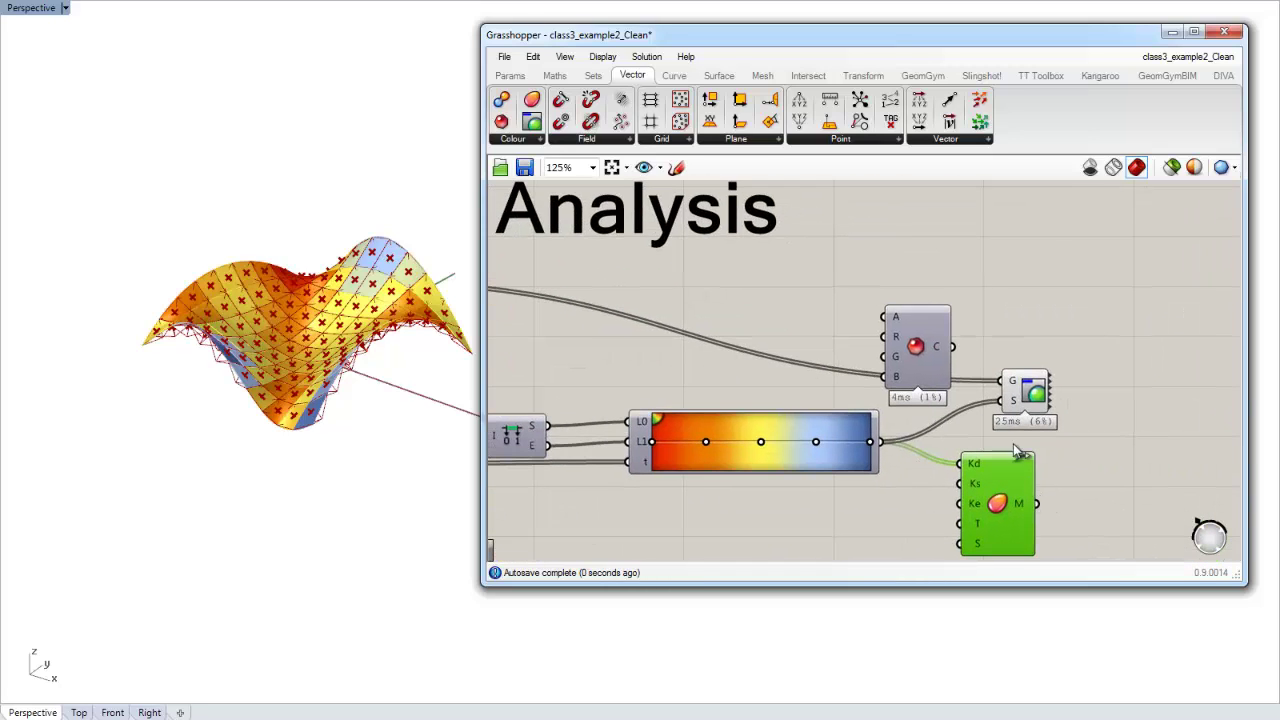
drag(1008, 400, 1077, 390)
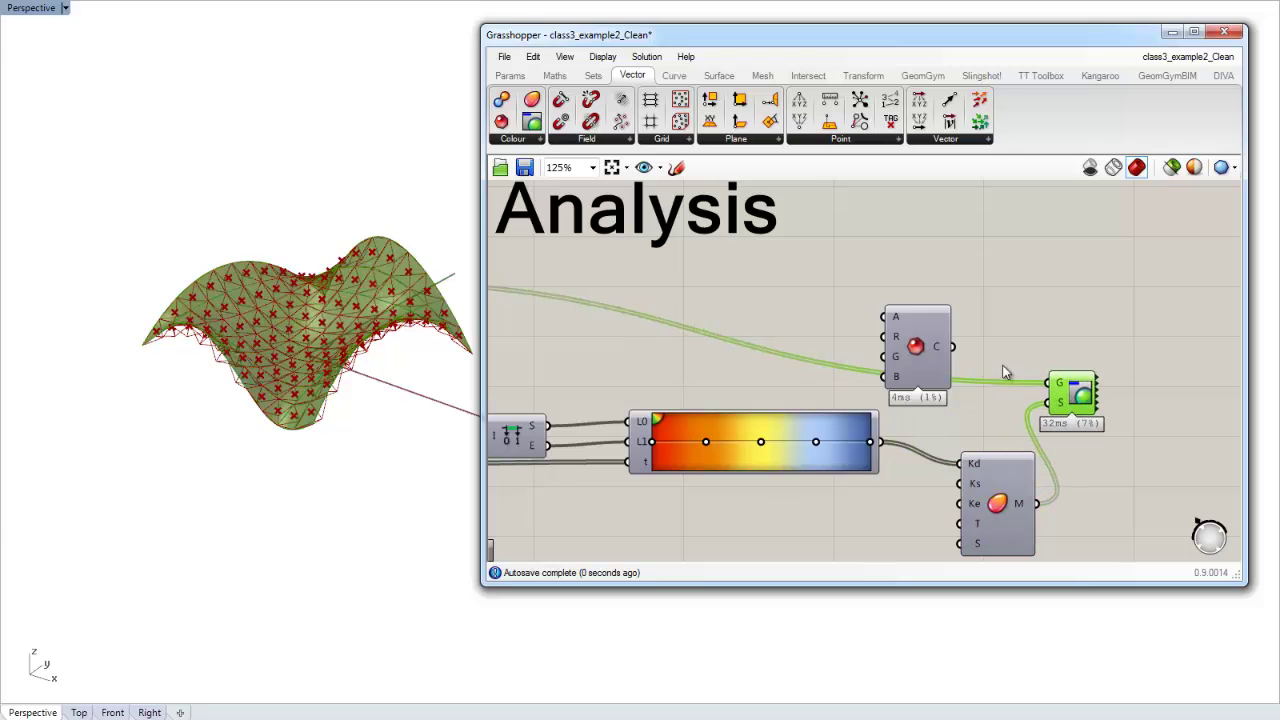
click(924, 345)
key(Delete)
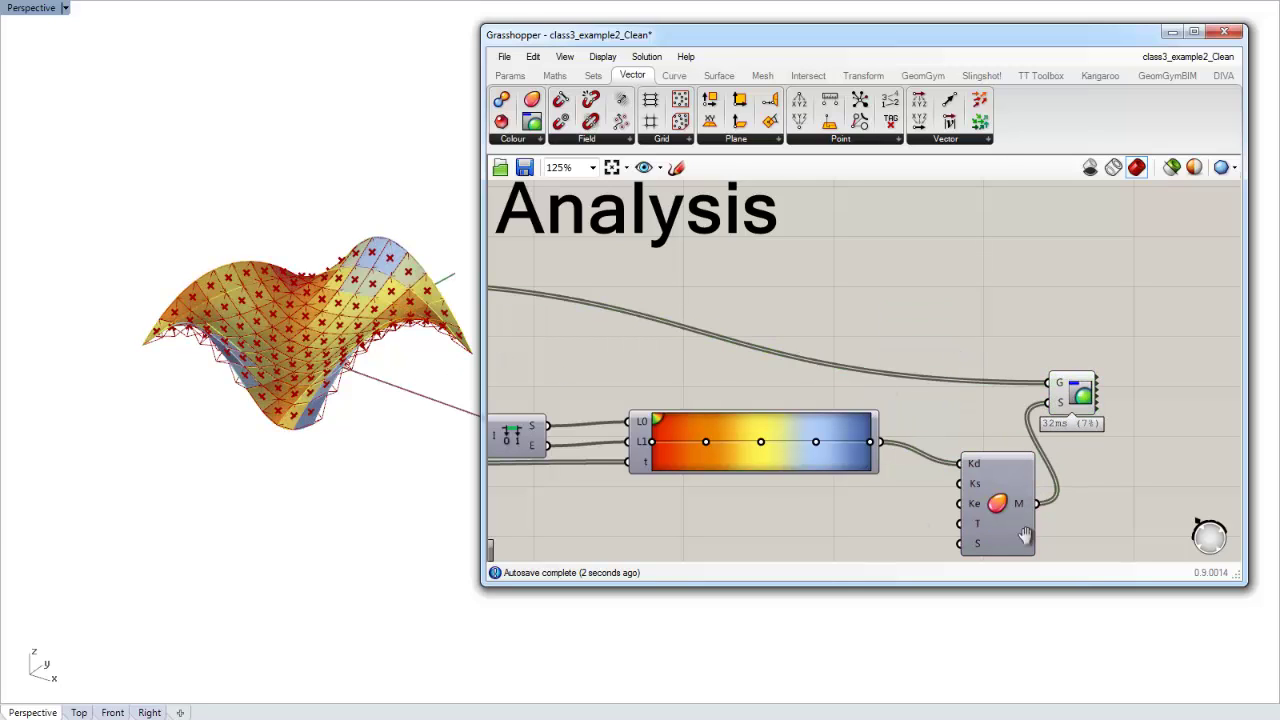
Step: Tidy the layout by moving Create Material closer to the gradient and slightly adjusting the Custom Preview's position
right_drag(1025, 536, 1013, 498)
drag(982, 474, 961, 444)
drag(1057, 358, 1064, 362)
click(870, 527)
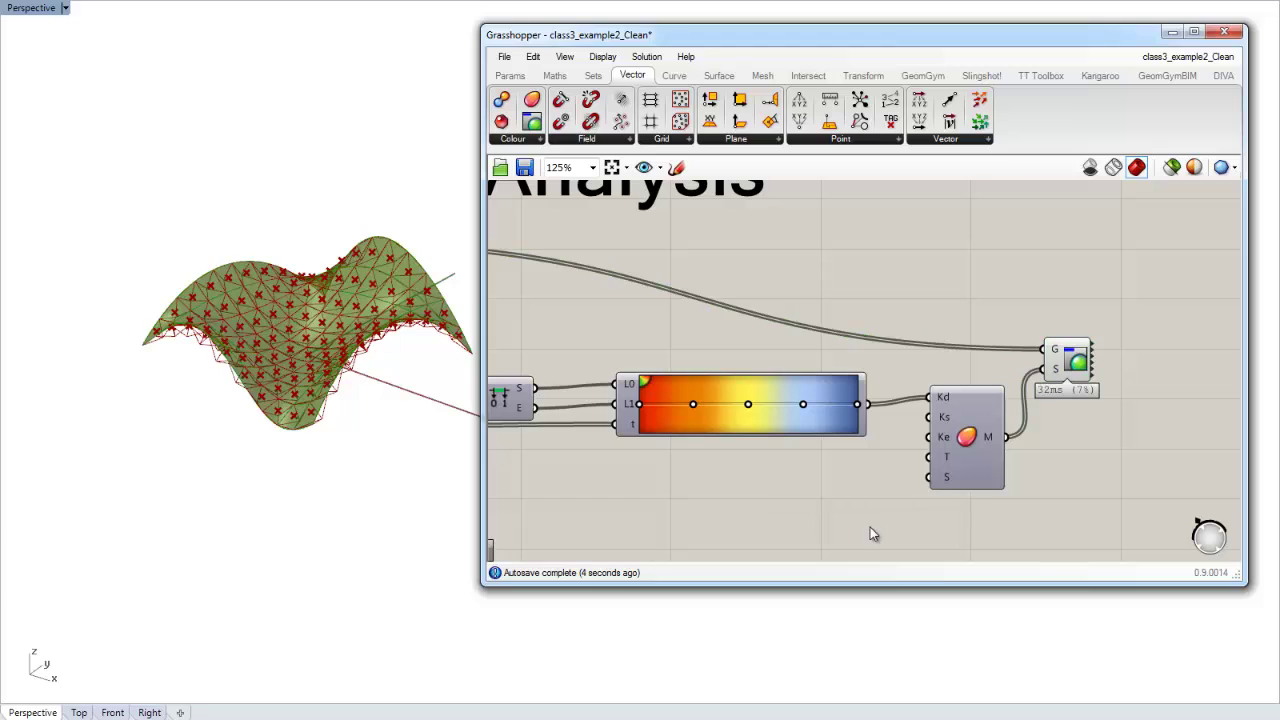
Step: Add a number slider below the gradient, connect it to the material's T input, and slightly raise the transparency
double_click(870, 530)
text(slider)
key(Return)
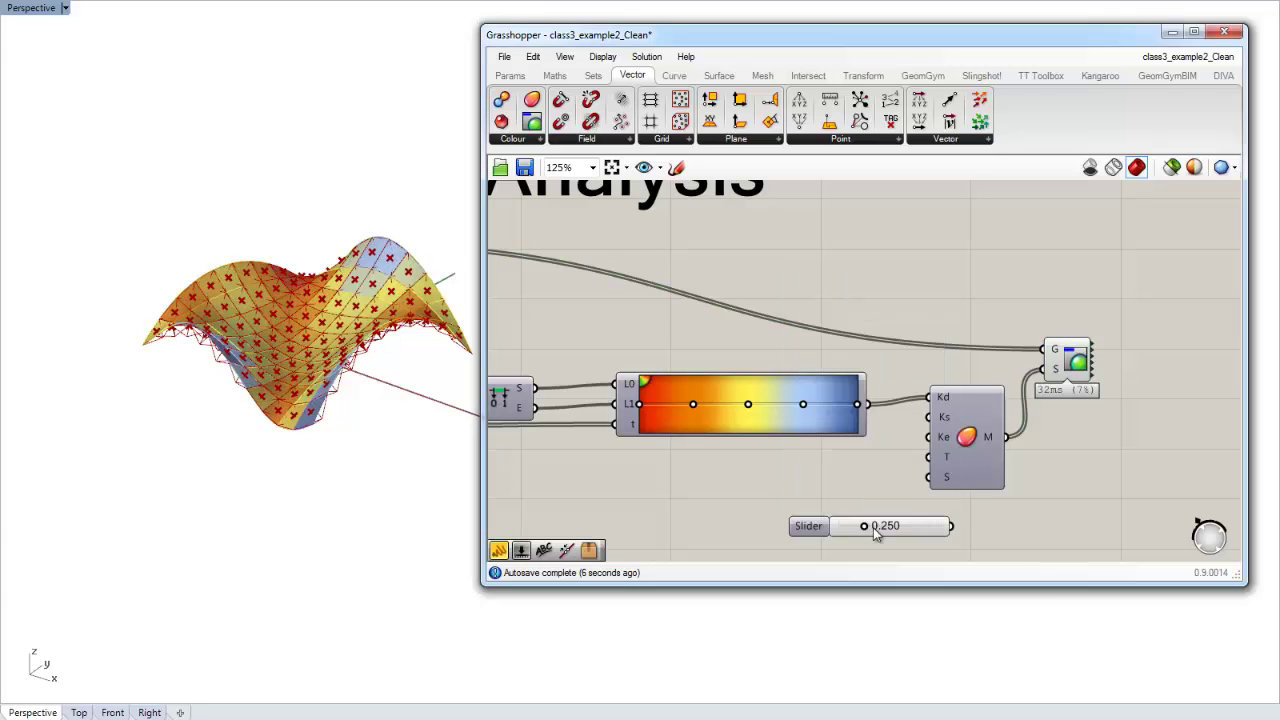
drag(898, 531, 830, 474)
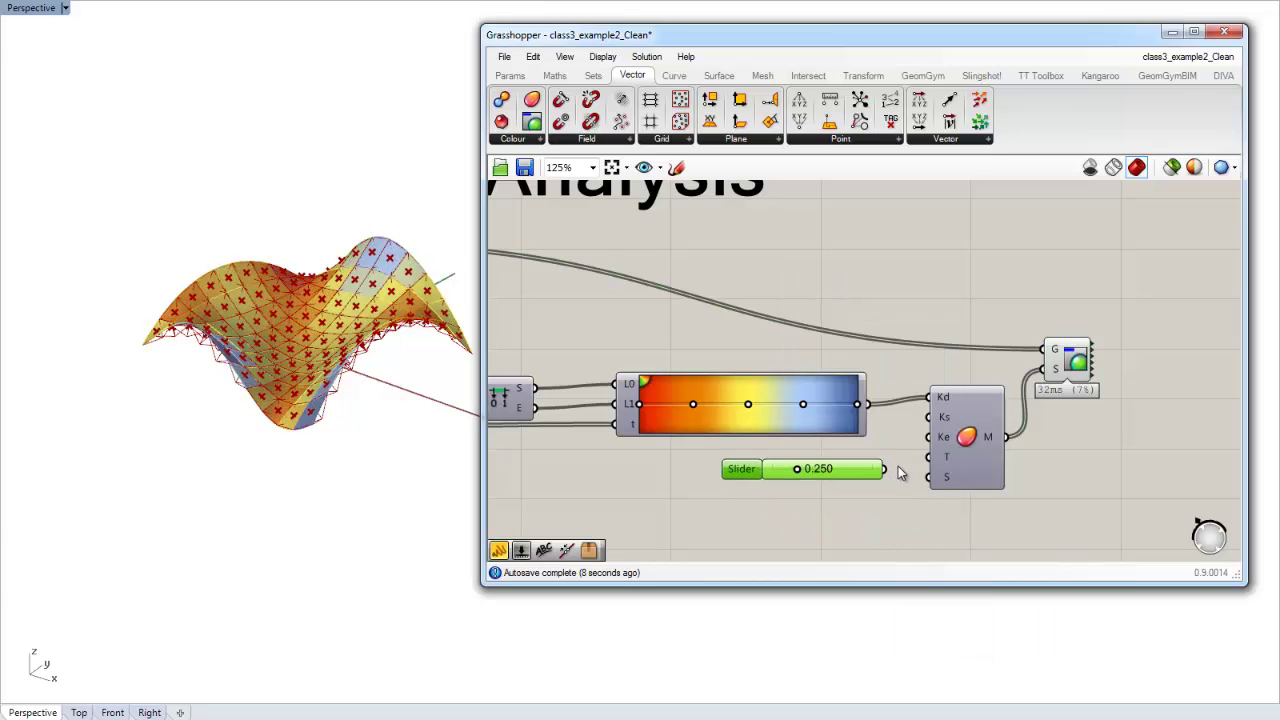
drag(925, 458, 929, 457)
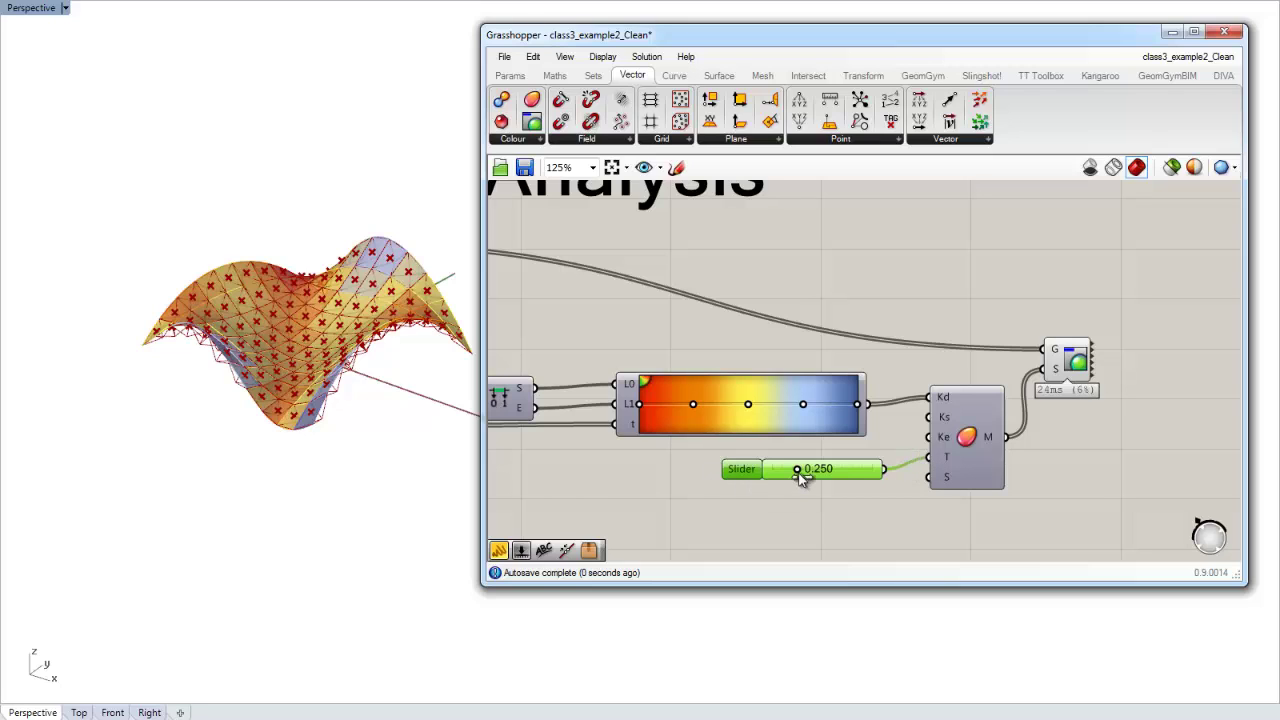
drag(780, 470, 814, 471)
Step: Turn off the preview of the SubSurfaces, Truss CenterLines, Srf_Area and Srf_Centroid parameters
scroll(923, 500, down, 4)
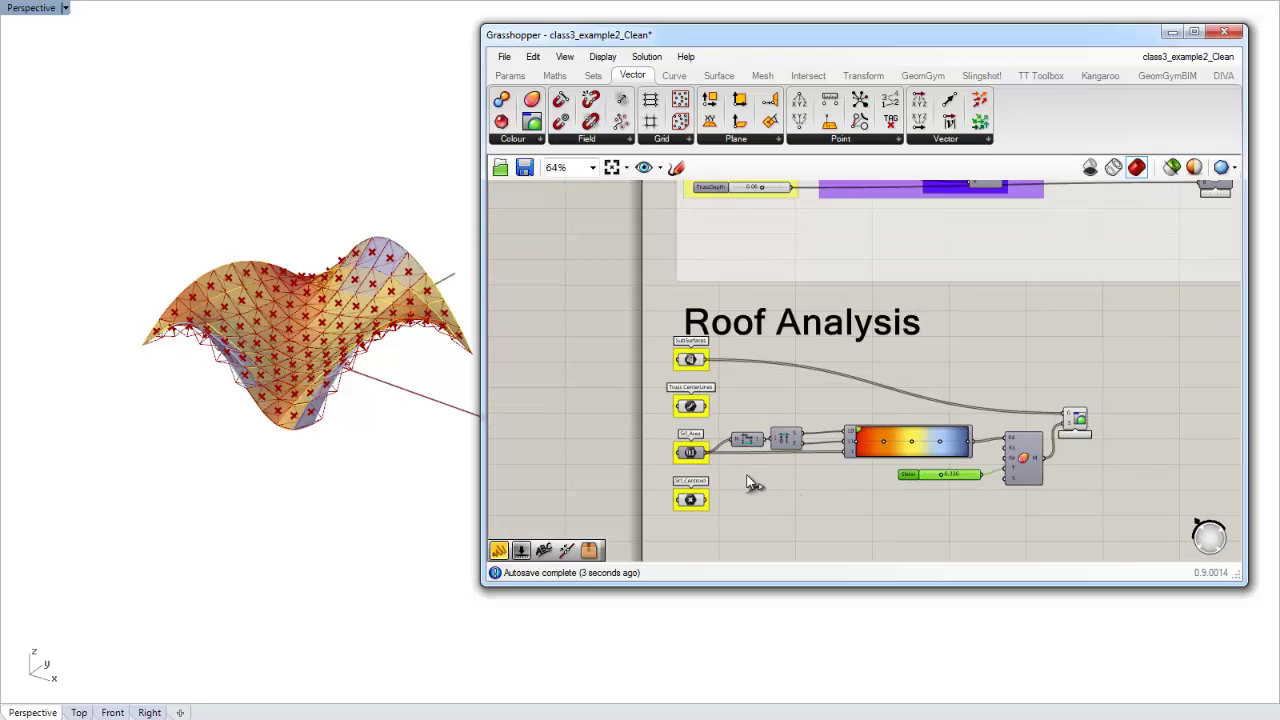
drag(619, 331, 748, 522)
right_click(780, 521)
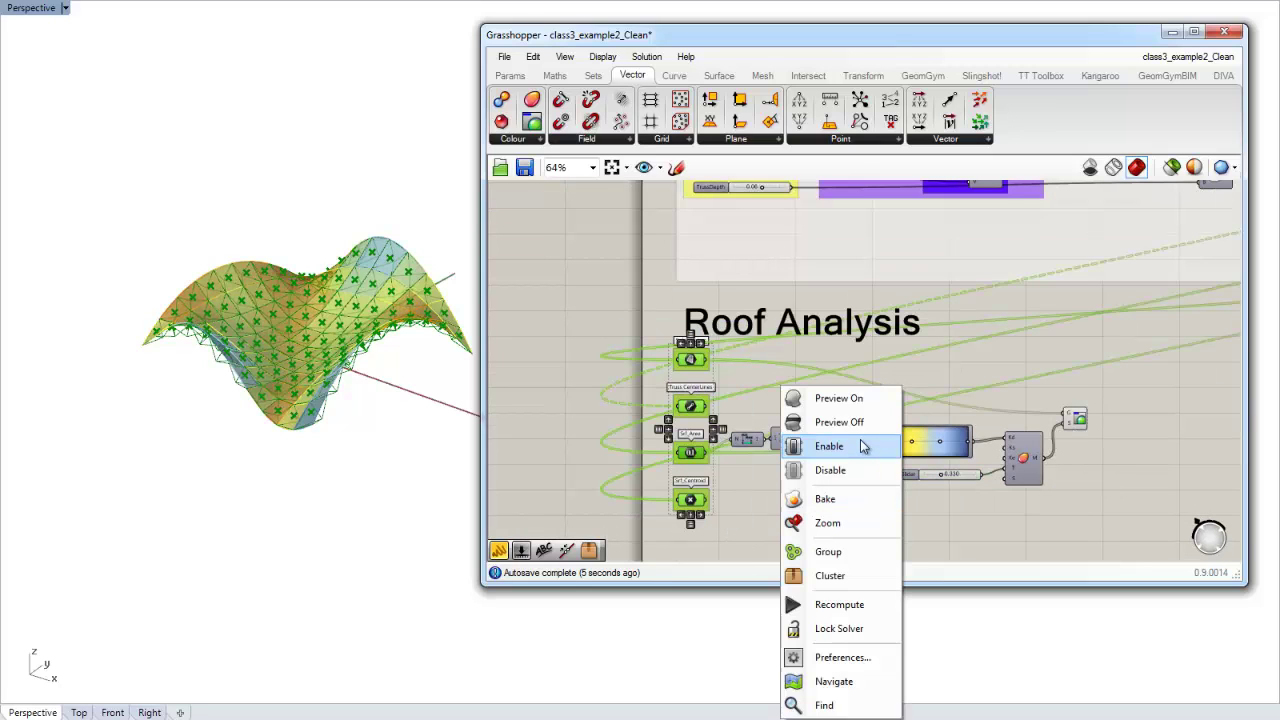
click(840, 417)
click(967, 406)
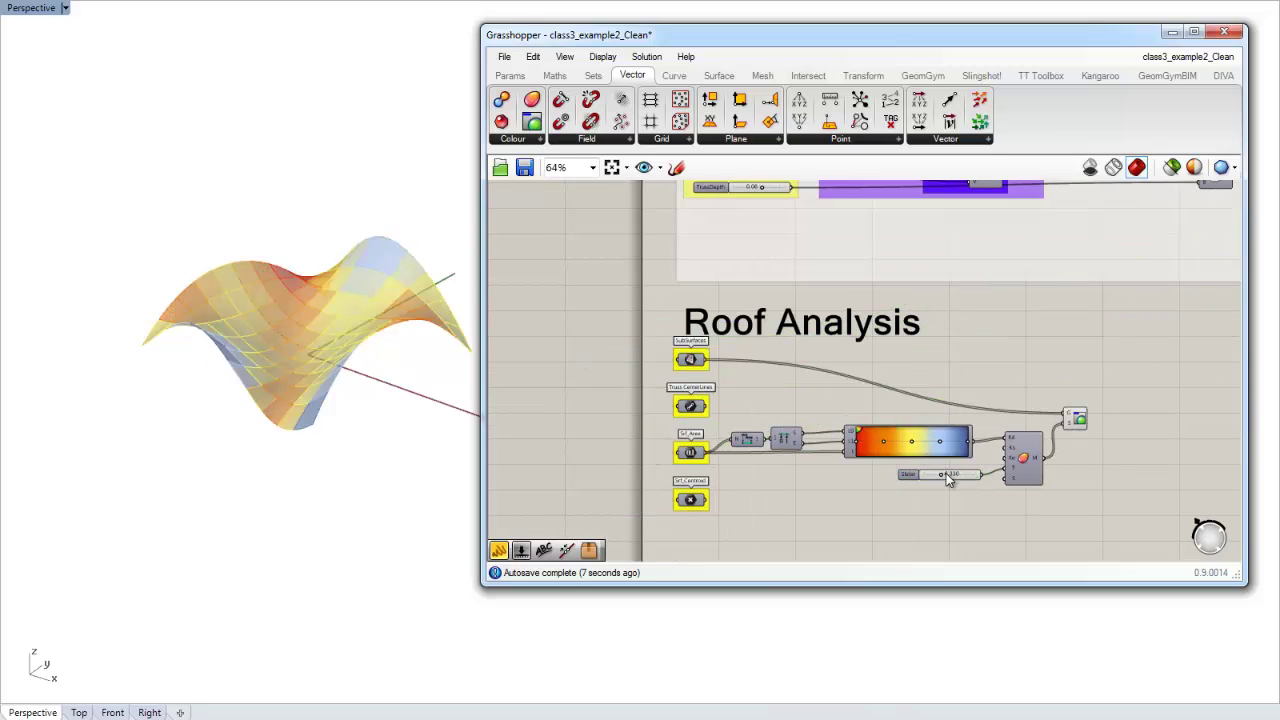
Step: Set the material's transparency slider to 0.221 and view the coloured roof panels up close
mouse_move(945, 480)
mouse_down()
mouse_move(915, 475)
mouse_move(936, 474)
mouse_up()
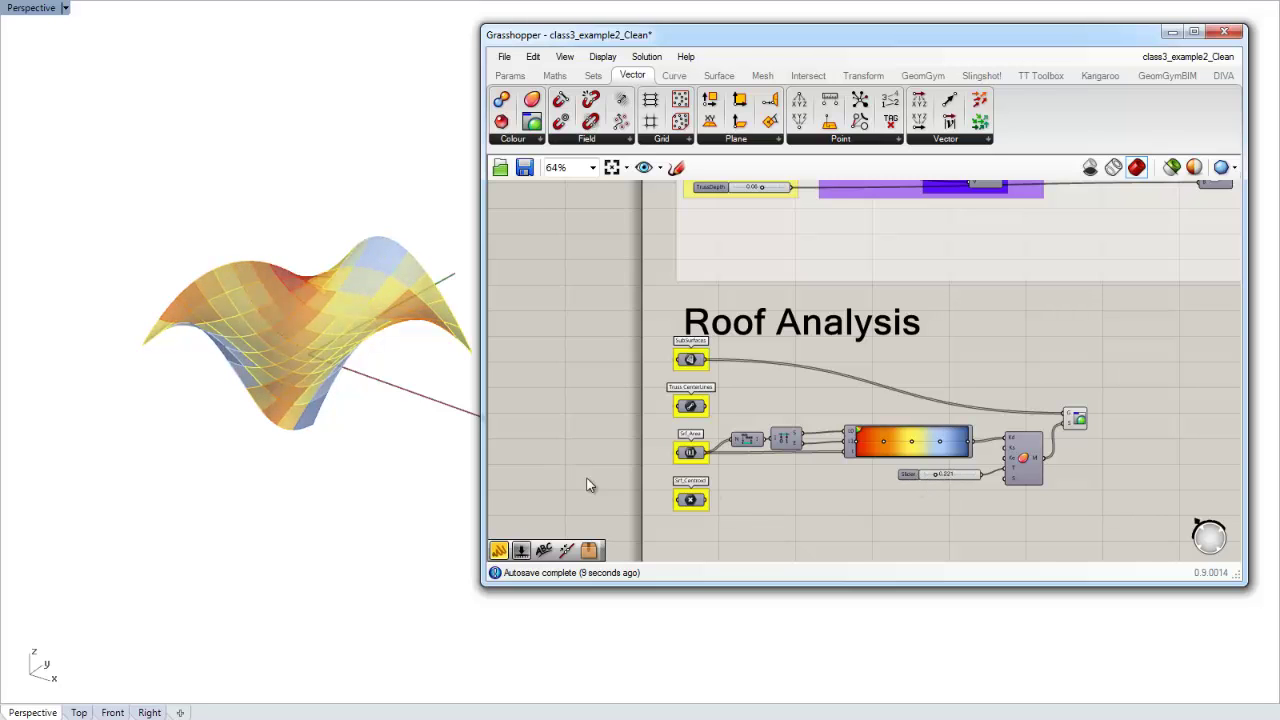
scroll(335, 313, up, 3)
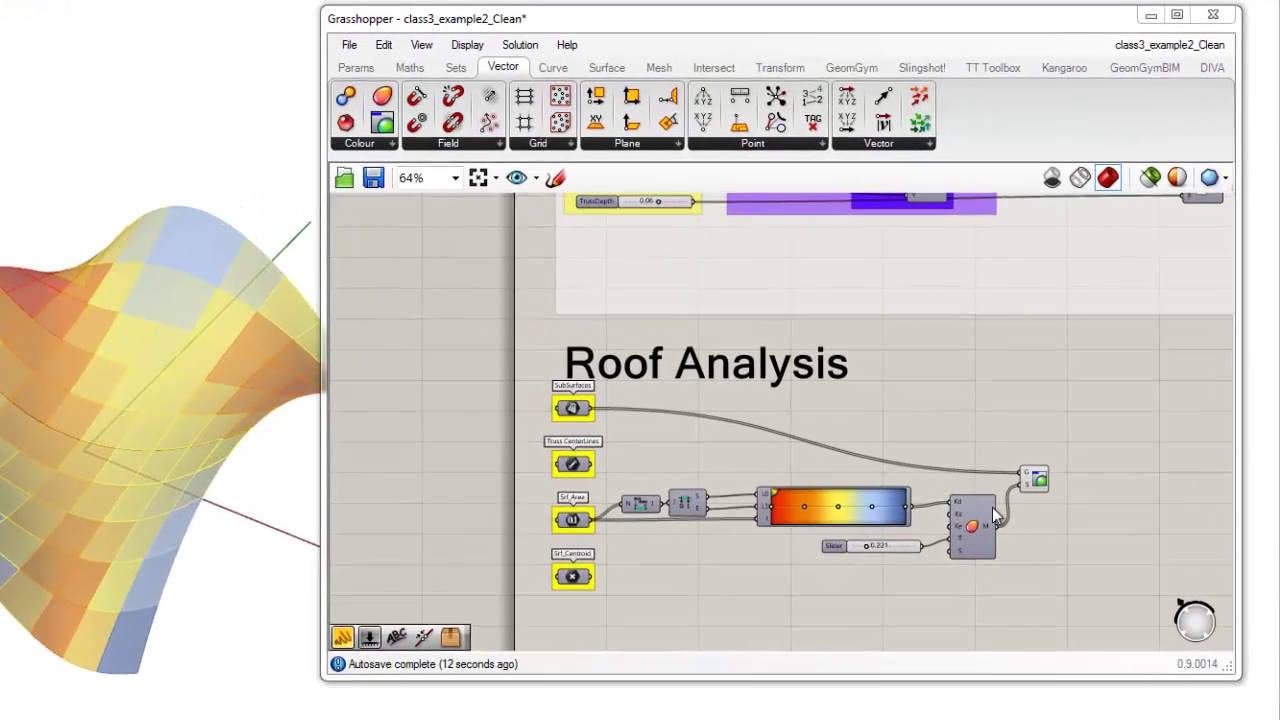
Step: Move the slider, Create Material and Custom Preview closer together, and shift them with the gradient farther from the input parameters
click(1029, 463)
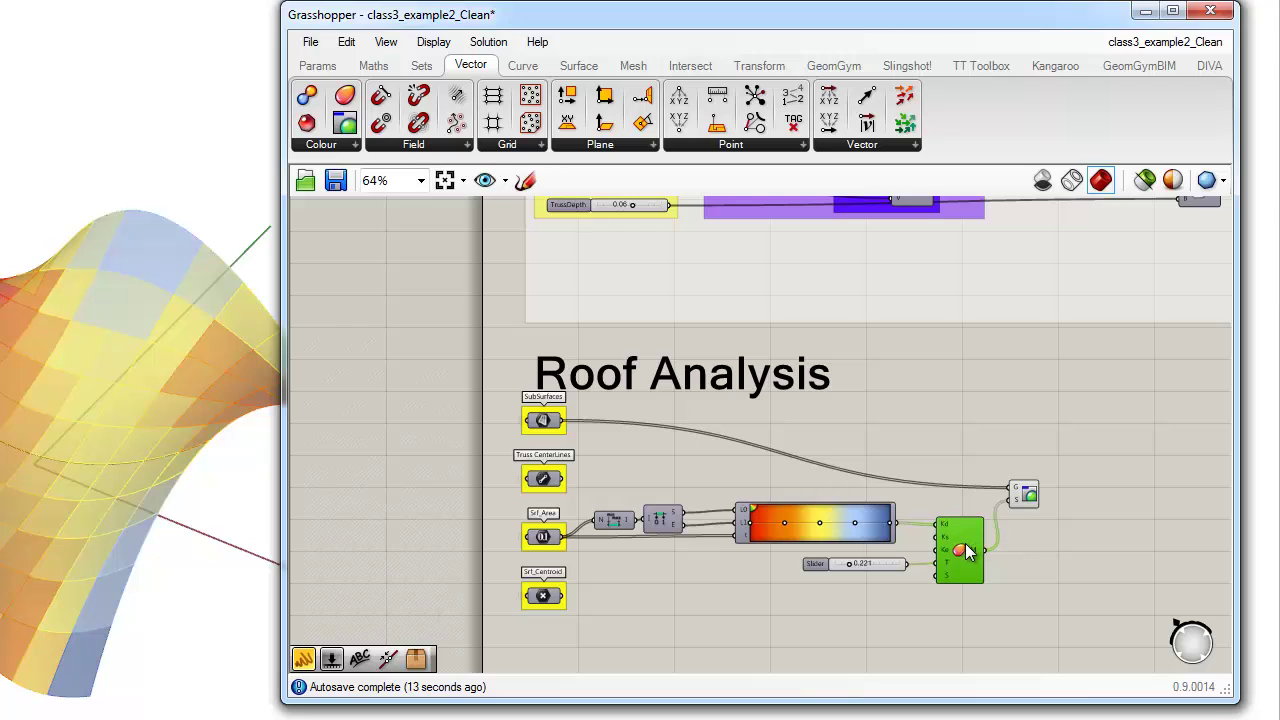
drag(967, 551, 901, 565)
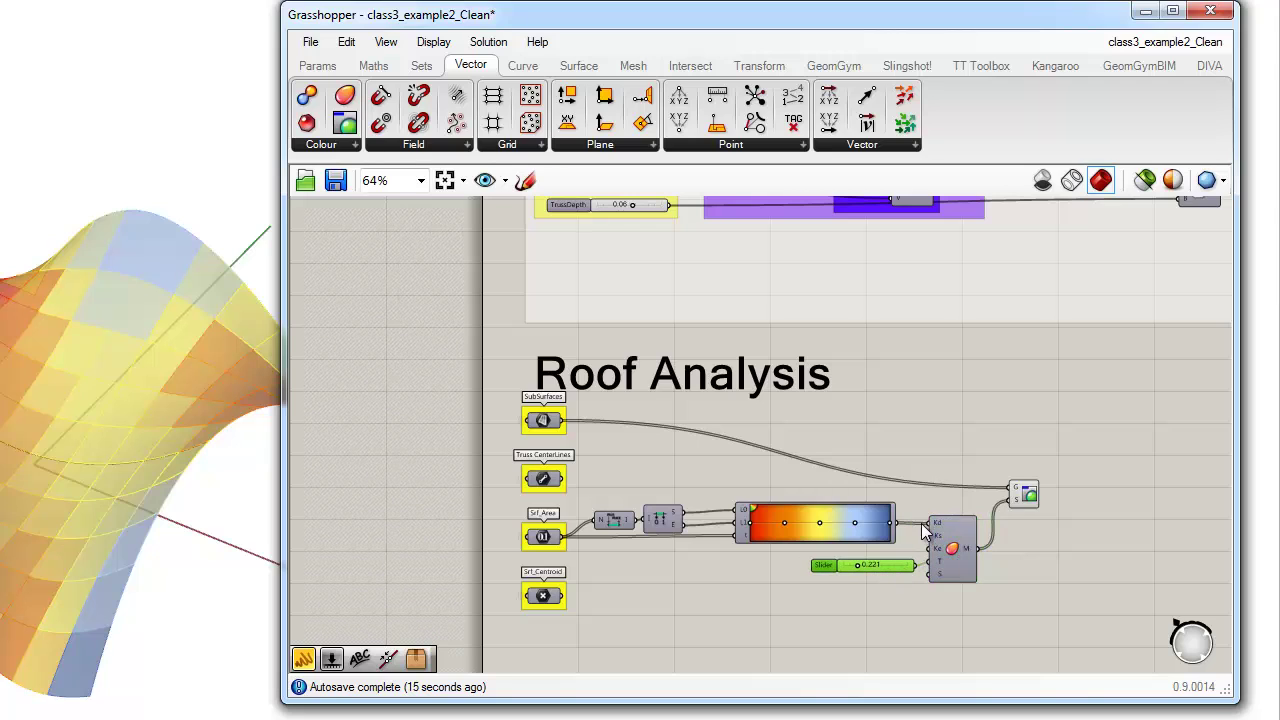
drag(1025, 485, 1012, 484)
click(1011, 469)
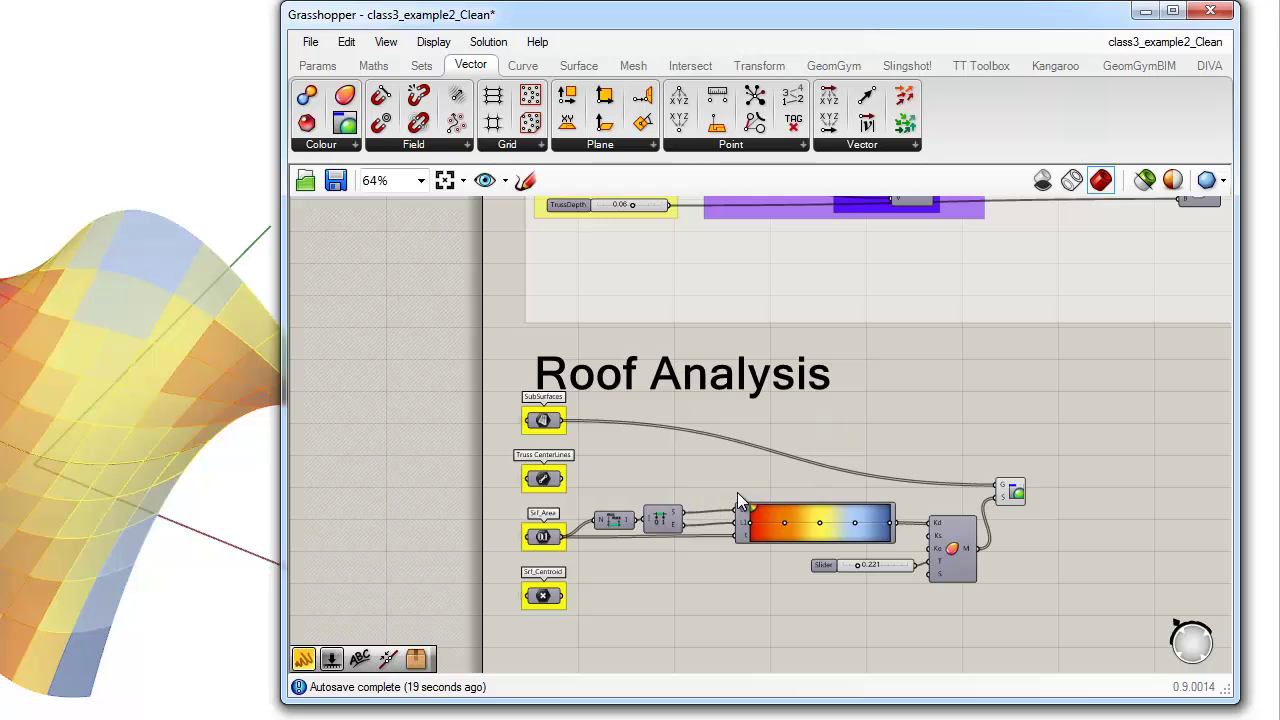
drag(686, 432, 1097, 623)
drag(982, 547, 1134, 536)
Step: Make the Visualization group's green the default colour and group the gradient, transparency slider, Create Material and Custom Preview
right_drag(893, 530, 862, 628)
right_drag(788, 275, 762, 455)
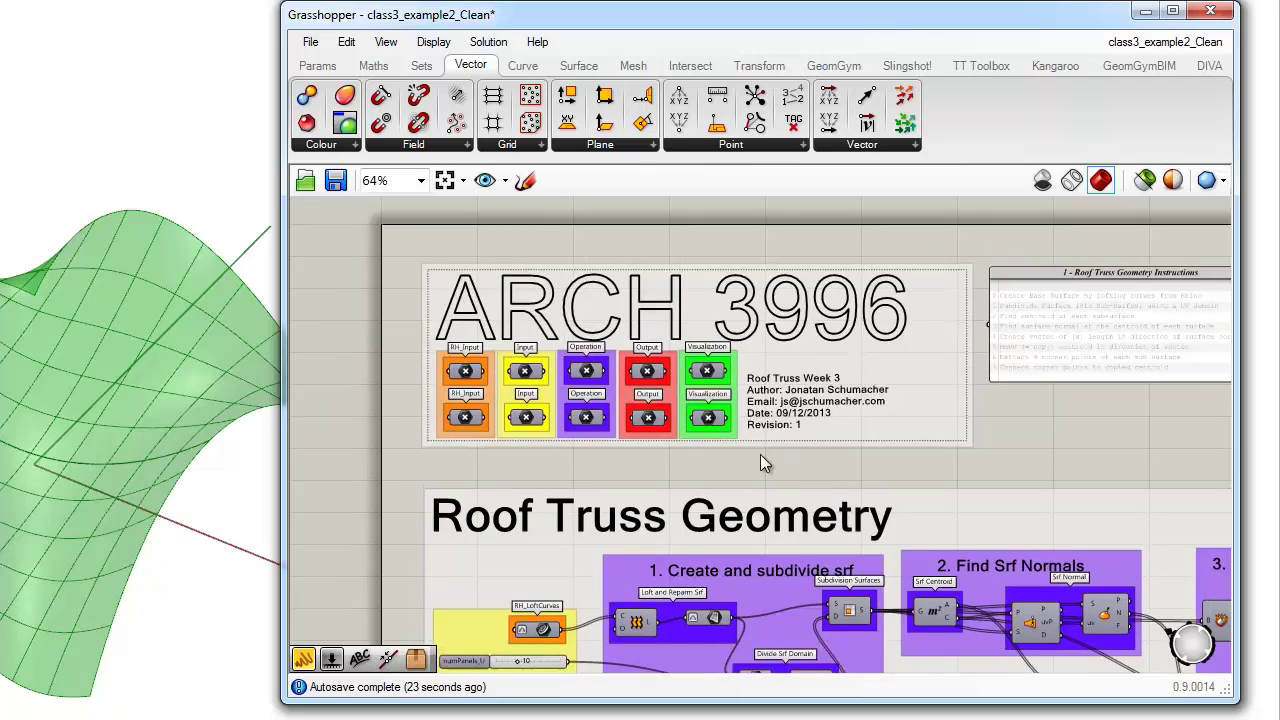
scroll(733, 400, up, 5)
right_click(653, 486)
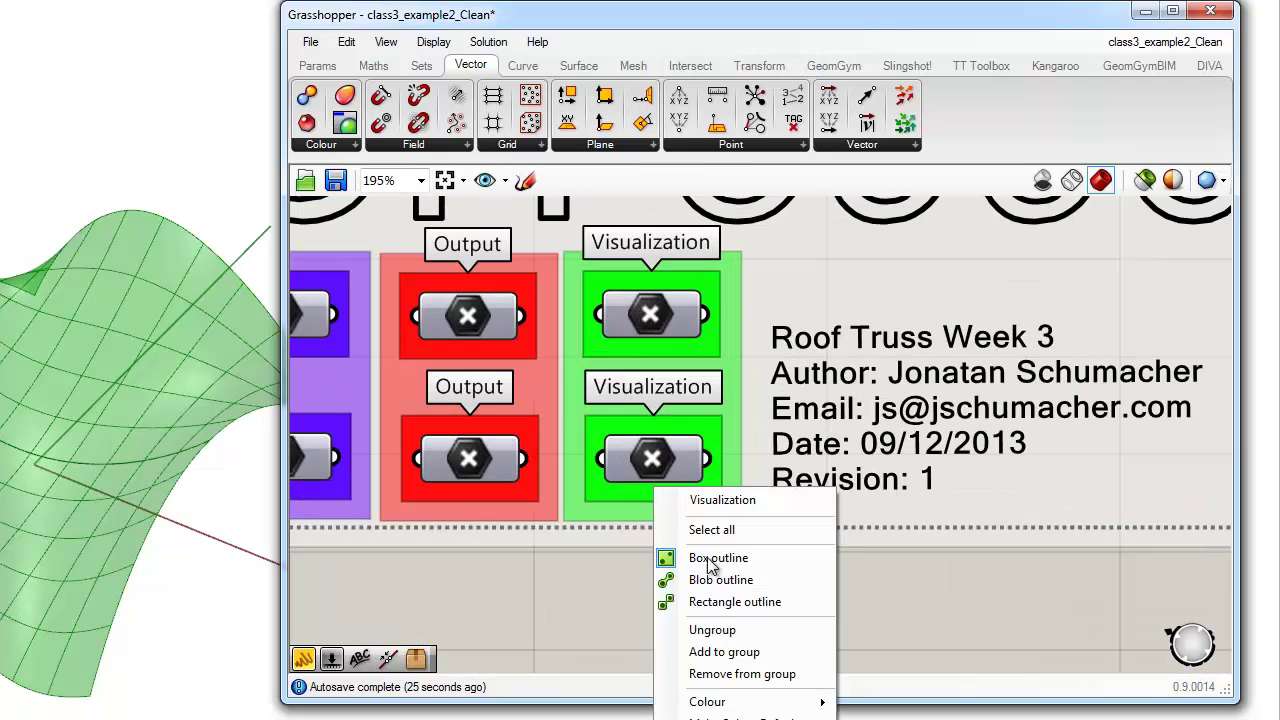
right_drag(772, 482, 664, 315)
scroll(669, 354, down, 6)
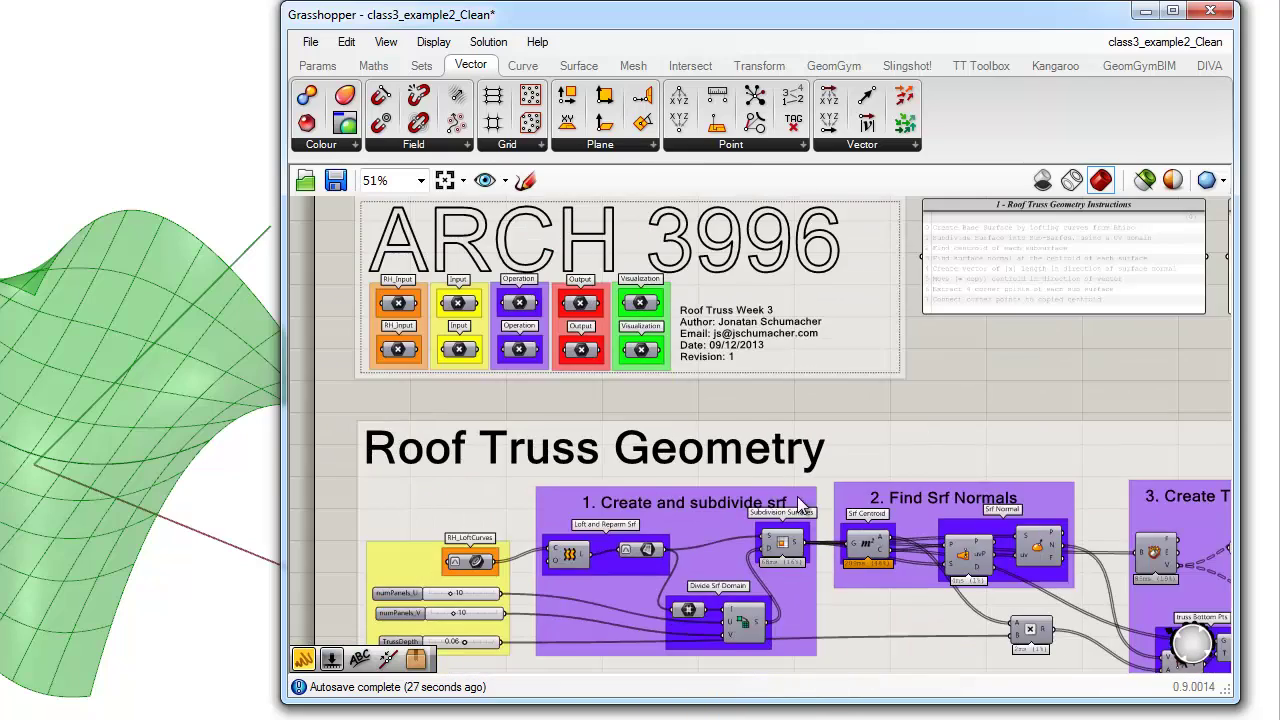
right_drag(802, 505, 681, 338)
right_drag(780, 478, 639, 306)
key(ctrl+g)
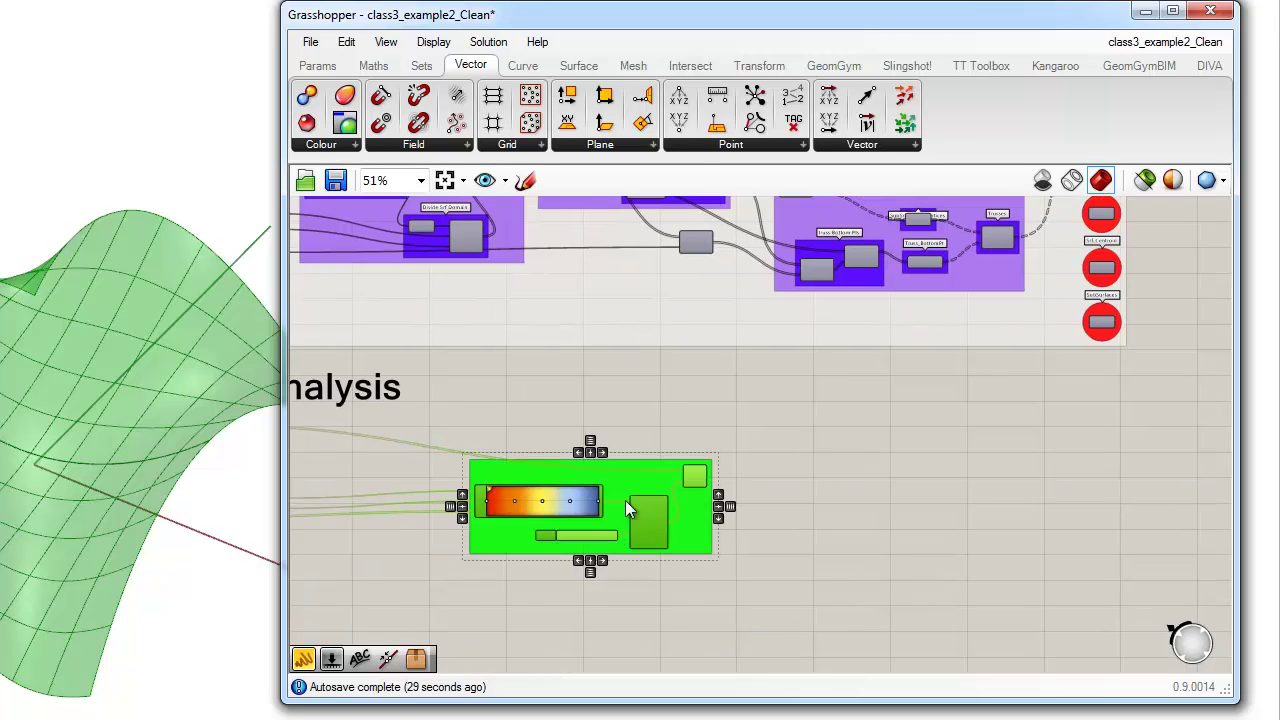
drag(638, 473, 654, 464)
click(669, 432)
right_drag(622, 441, 684, 457)
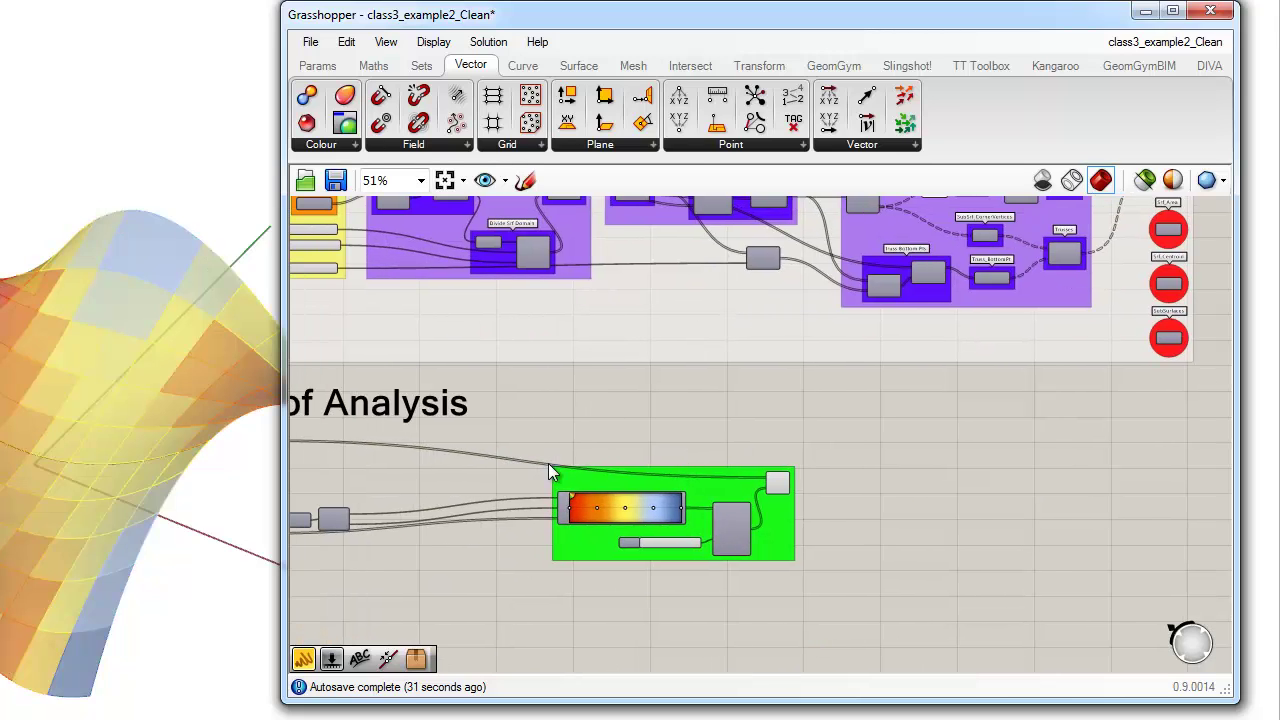
Step: Examine the Roof Analysis Instructions panel for the criteria to colour-code the roof by, and view the coloured roof from the side
right_drag(548, 463, 656, 479)
scroll(660, 479, up, 3)
right_drag(596, 554, 858, 547)
right_drag(863, 484, 559, 568)
scroll(559, 568, down, 3)
right_drag(1072, 228, 960, 400)
scroll(866, 334, up, 6)
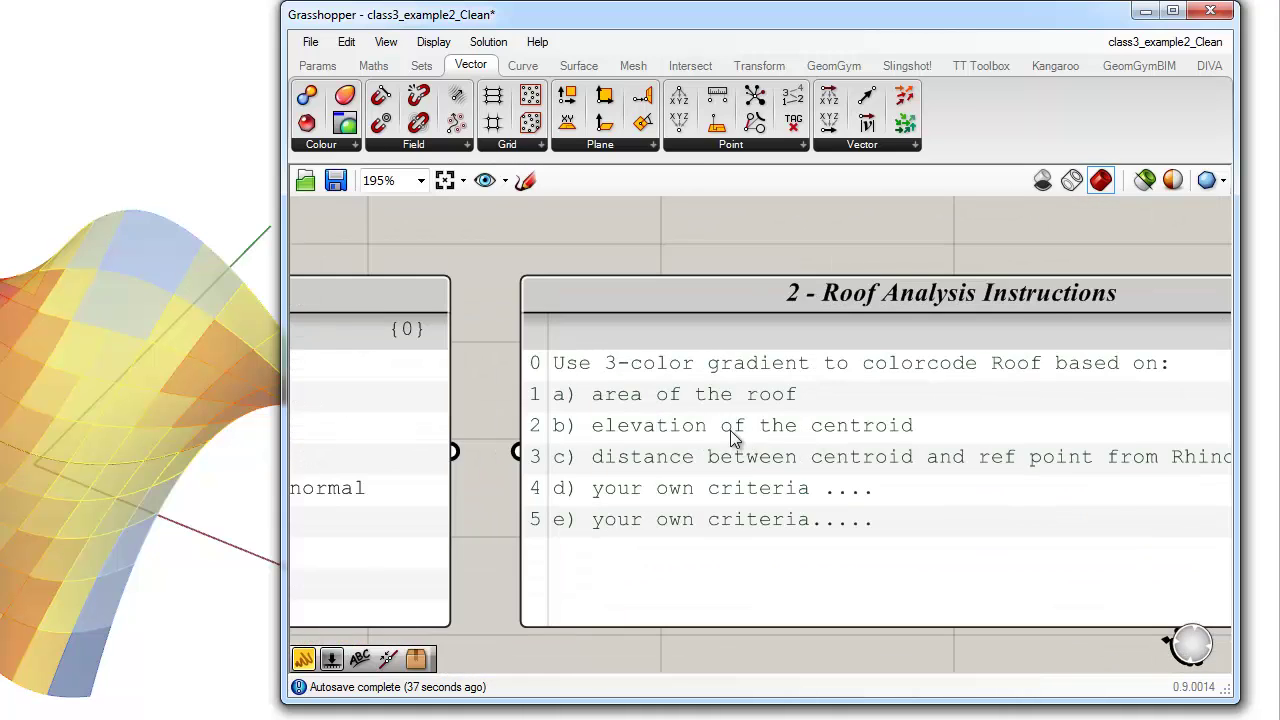
scroll(720, 440, down, 4)
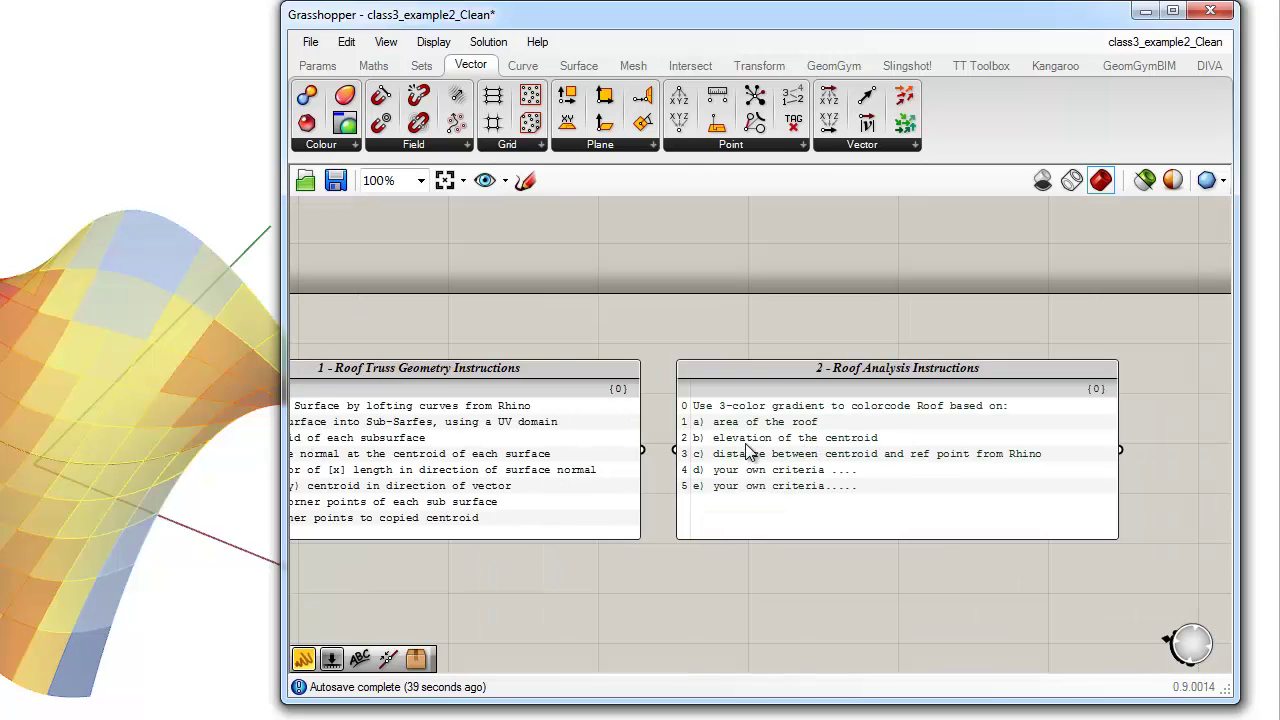
scroll(716, 443, up, 3)
right_drag(124, 461, 100, 372)
scroll(690, 348, down, 3)
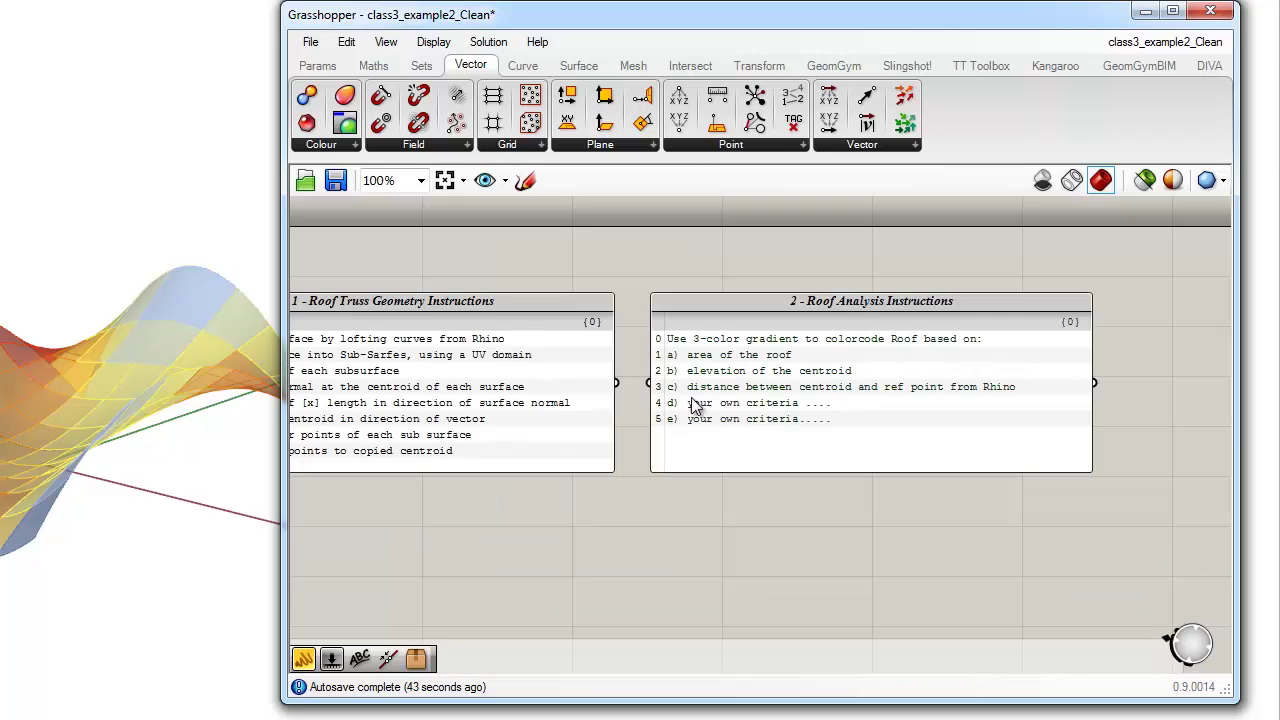
Step: Add a Deconstruct point component beside Srf_Centroid and connect the centroid parameter to its P input
right_drag(718, 344, 730, 299)
scroll(730, 299, down, 2)
mouse_move(669, 516)
right_down()
mouse_move(709, 381)
mouse_move(911, 112)
right_up()
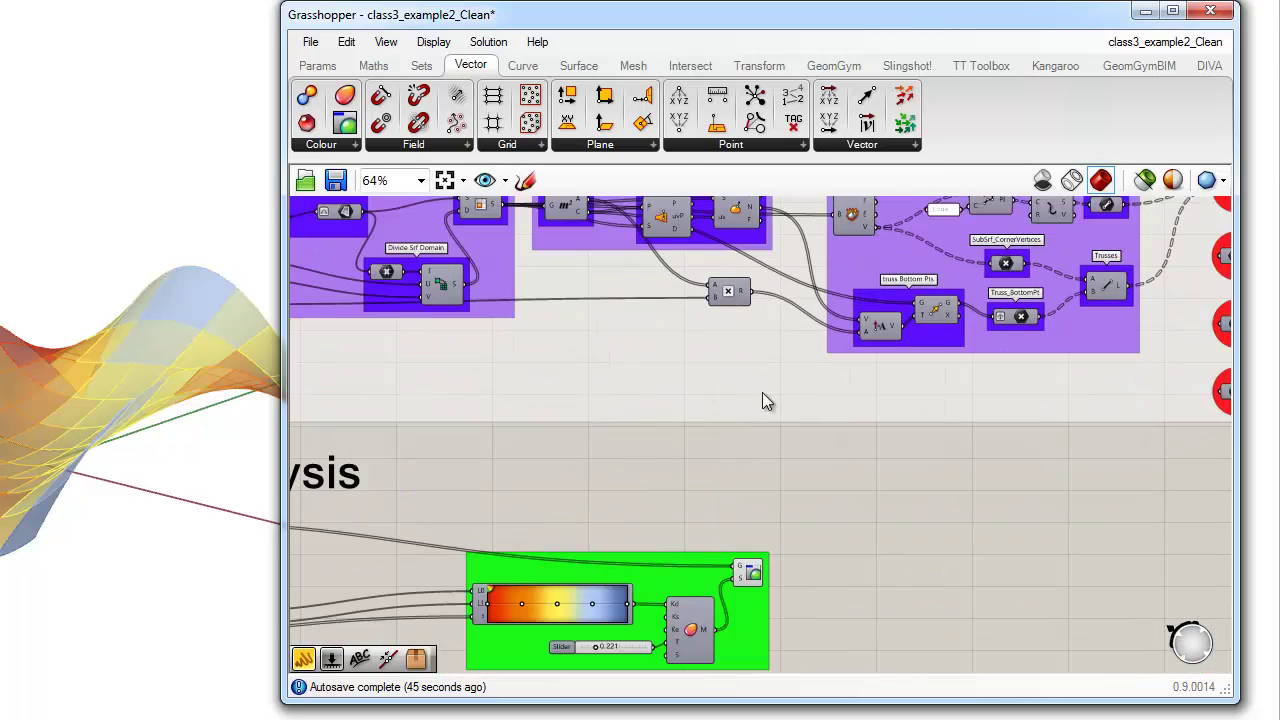
right_drag(700, 450, 883, 348)
right_drag(621, 503, 818, 500)
scroll(505, 528, up, 3)
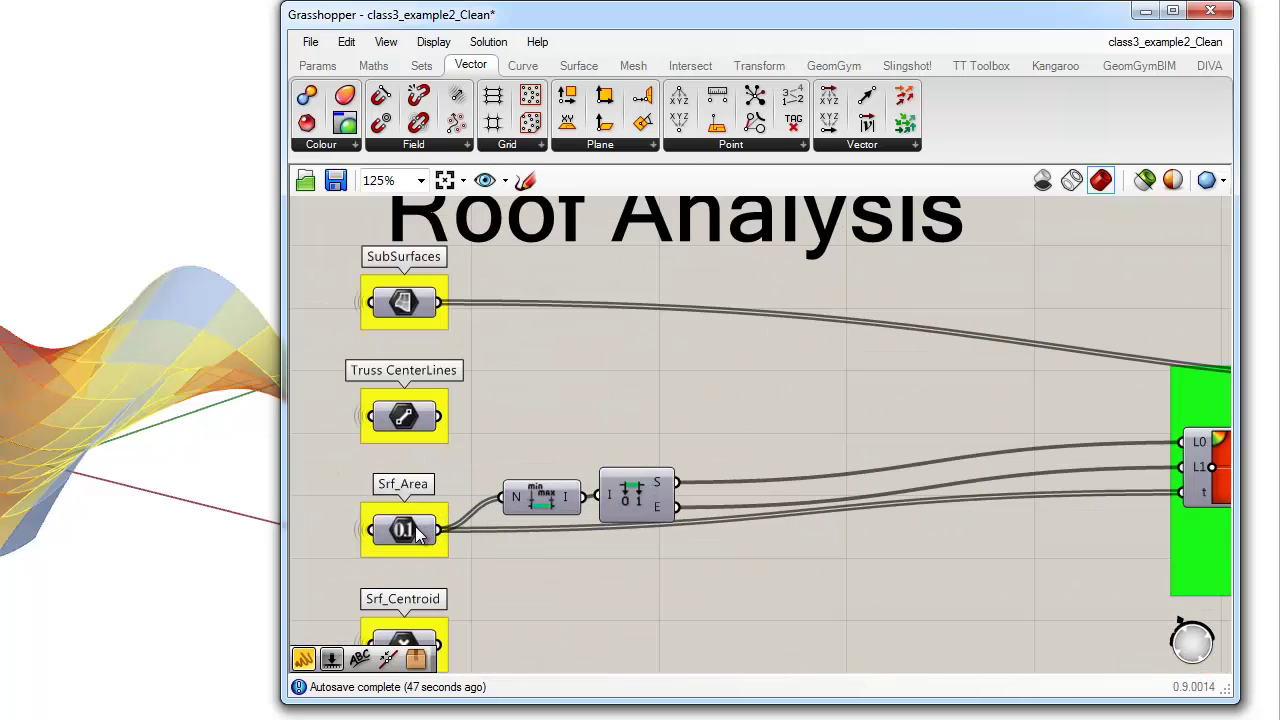
right_drag(490, 459, 504, 415)
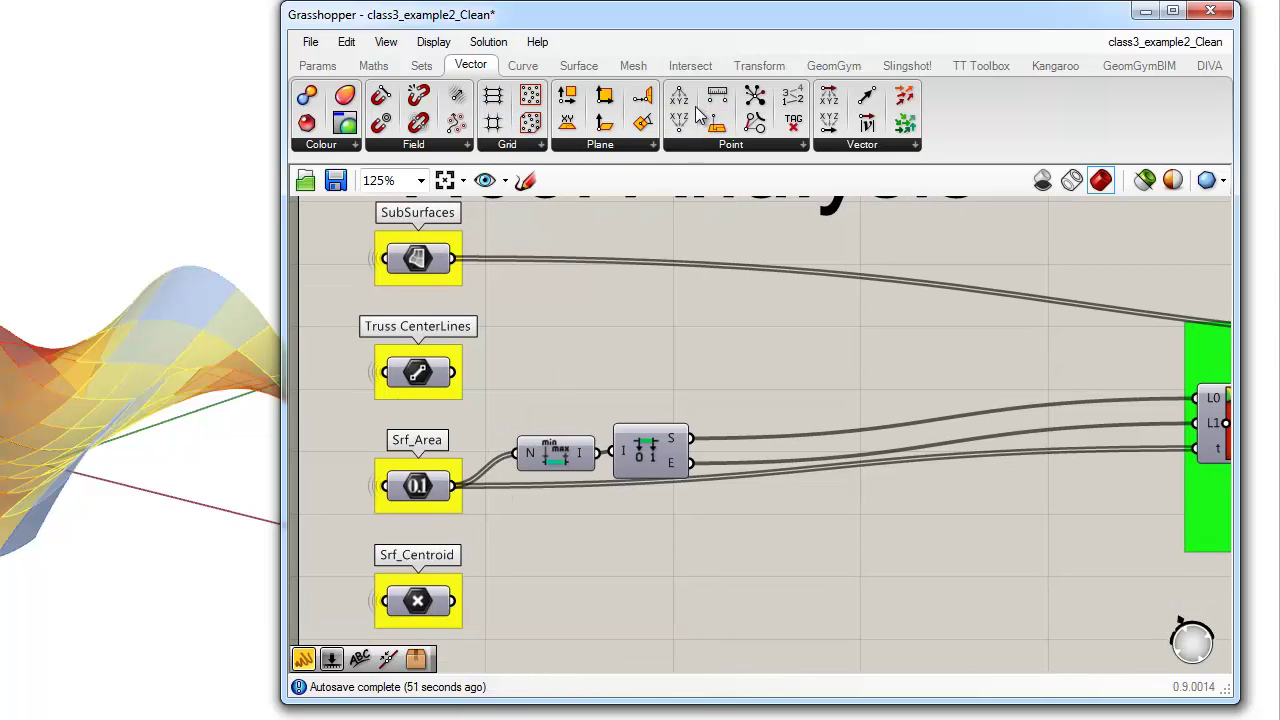
drag(680, 100, 506, 600)
click(618, 612)
right_drag(618, 612, 606, 580)
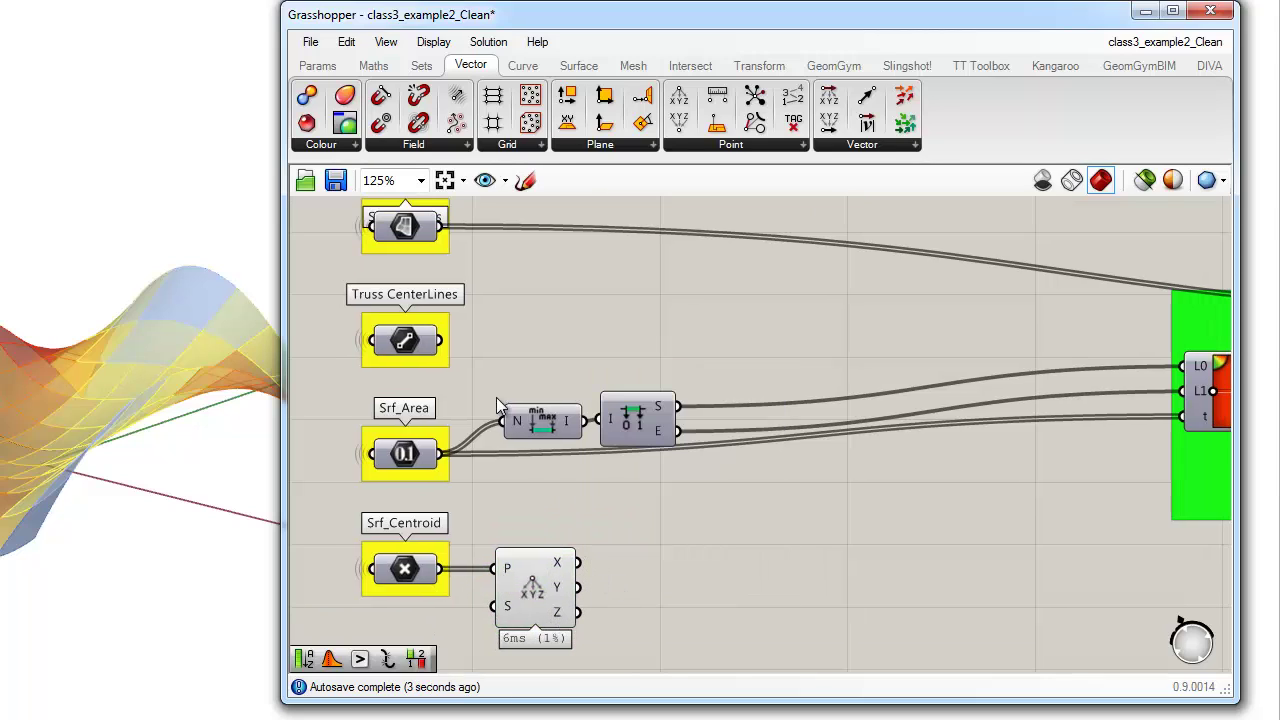
Step: Move Bounds and Deconstruct Domain closer to the gradient, and connect the centroid's Z output to Bounds and the gradient's t input
drag(480, 372, 932, 537)
click(800, 598)
drag(694, 555, 770, 520)
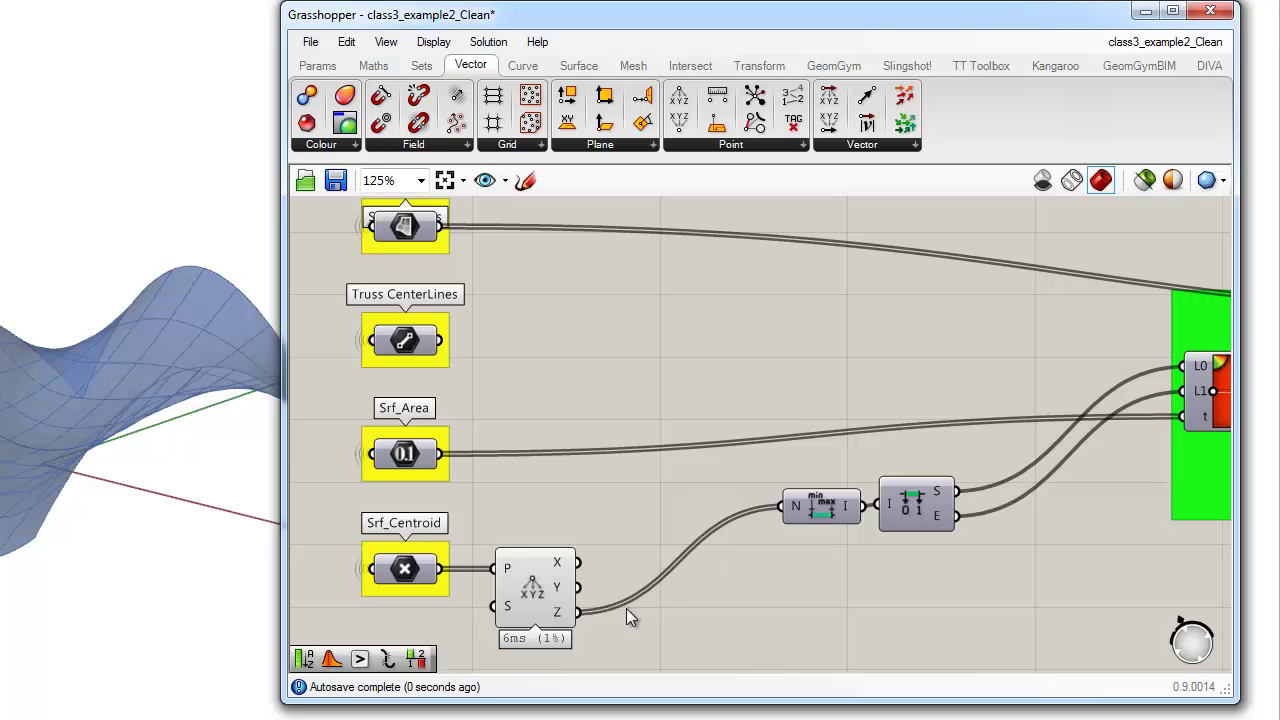
drag(578, 612, 1182, 416)
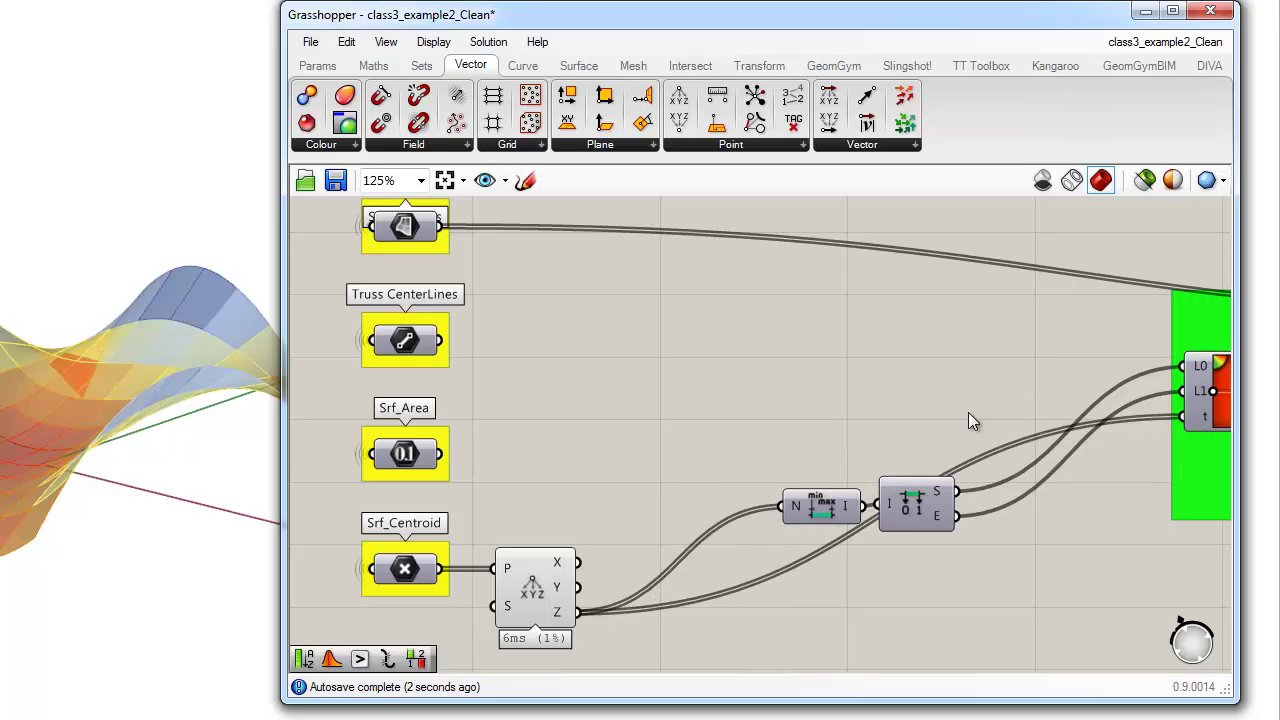
right_drag(85, 375, 42, 290)
scroll(14, 434, up, 6)
click(507, 409)
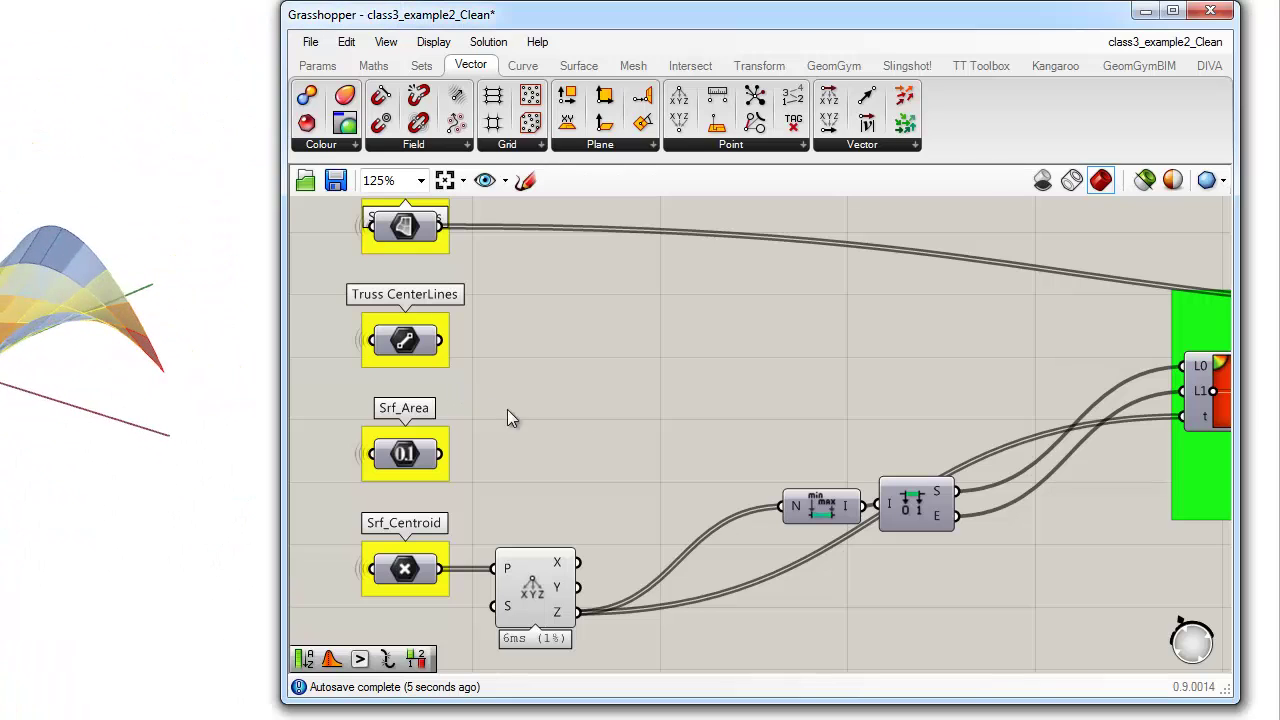
Step: Nudge the point Deconstruct and Deconstruct Domain components to neaten the elevation wiring
click(547, 593)
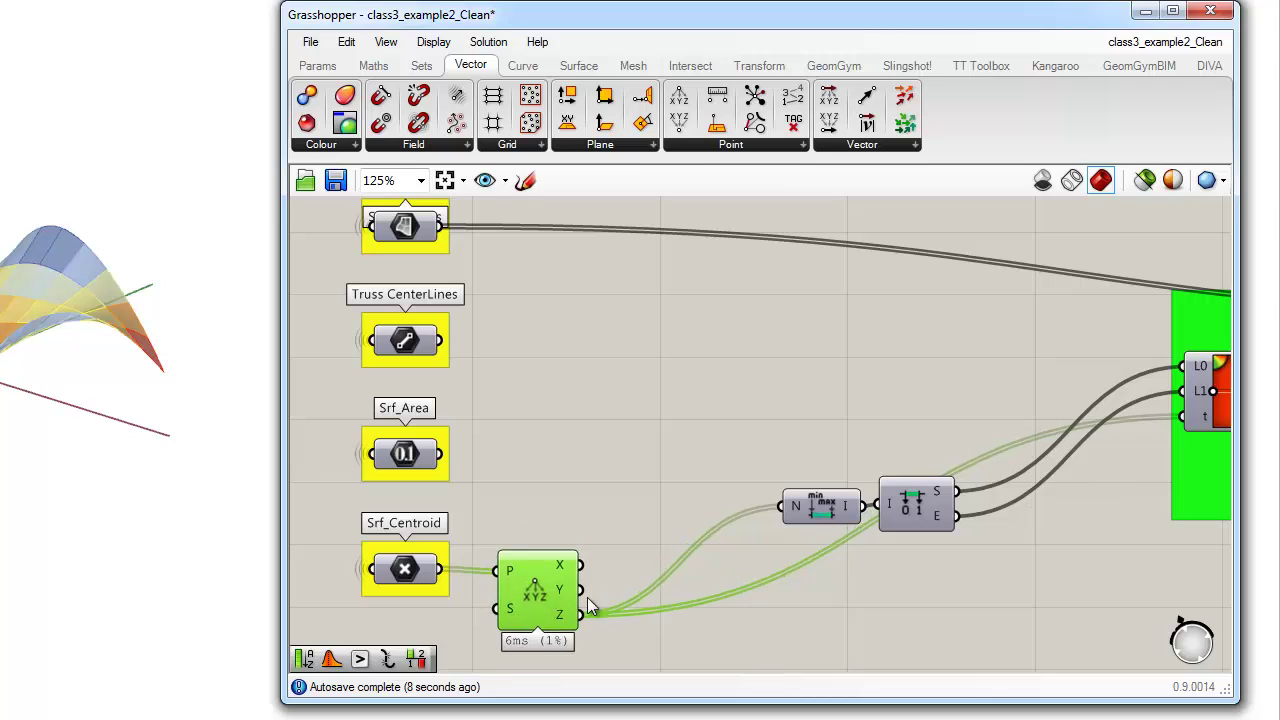
drag(831, 520, 846, 520)
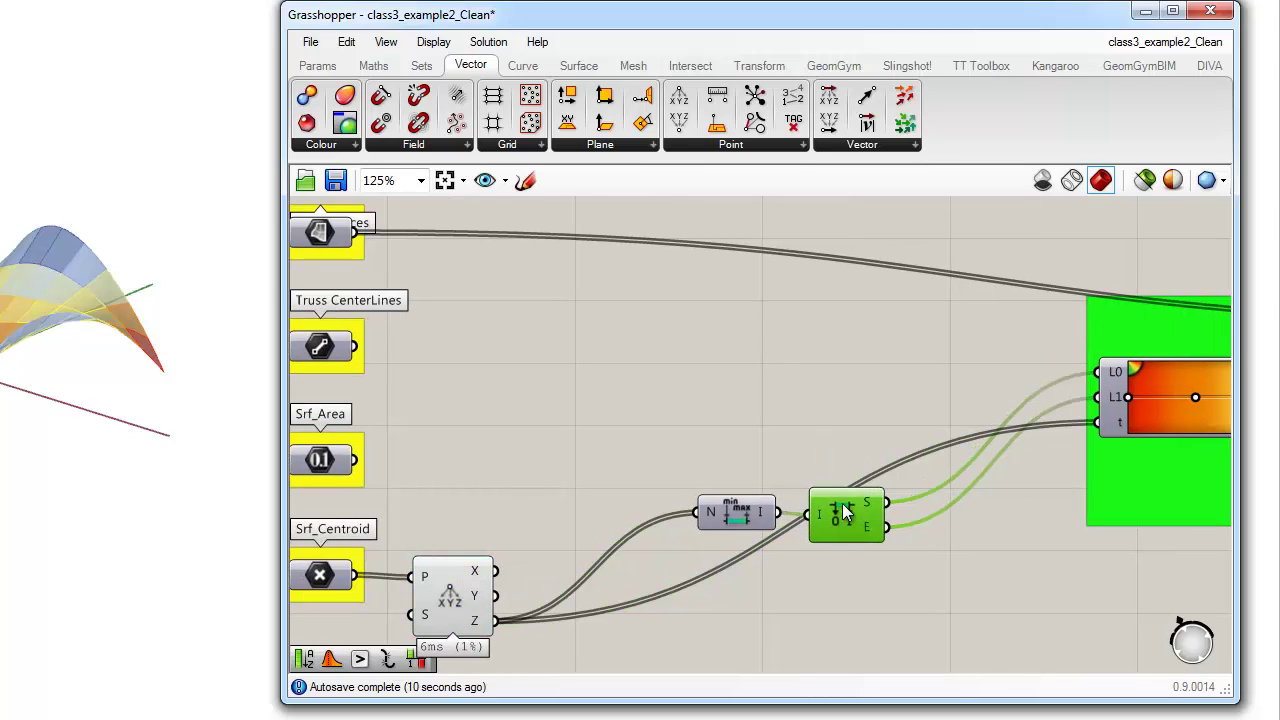
click(804, 443)
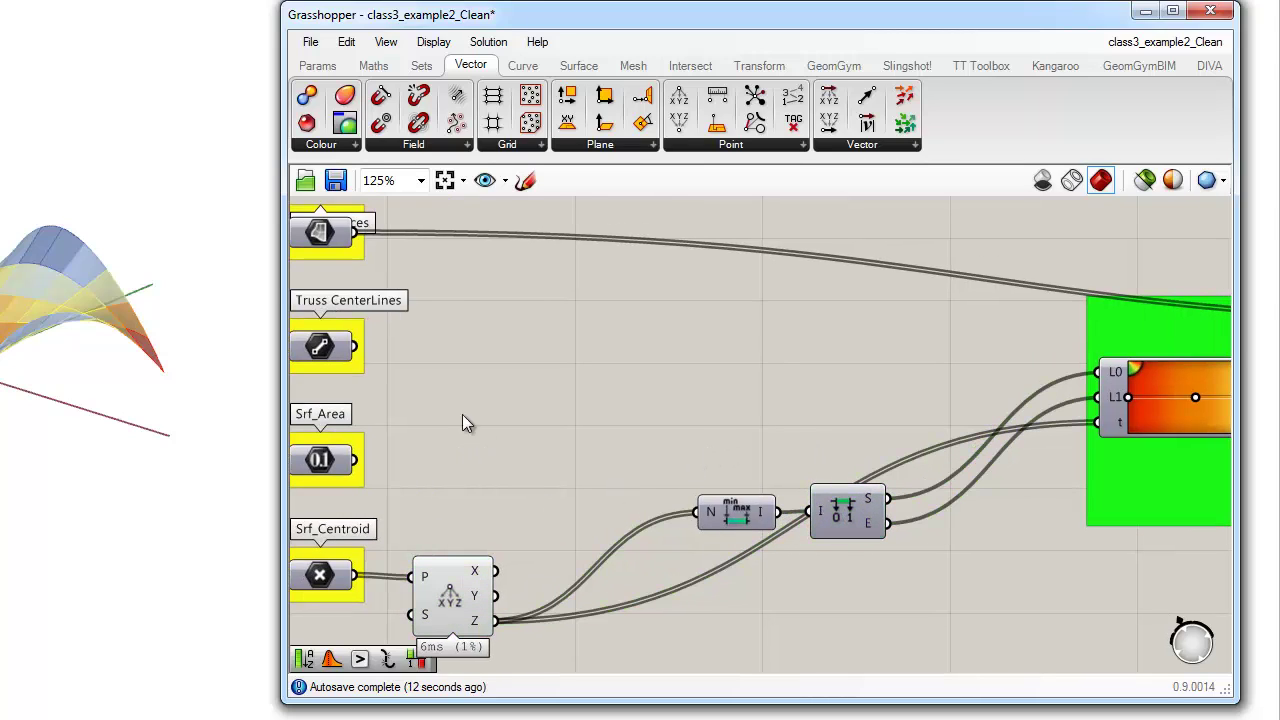
Step: Insert a Number parameter fed by the Z output and route it to both Bounds and the gradient's t input
click(320, 66)
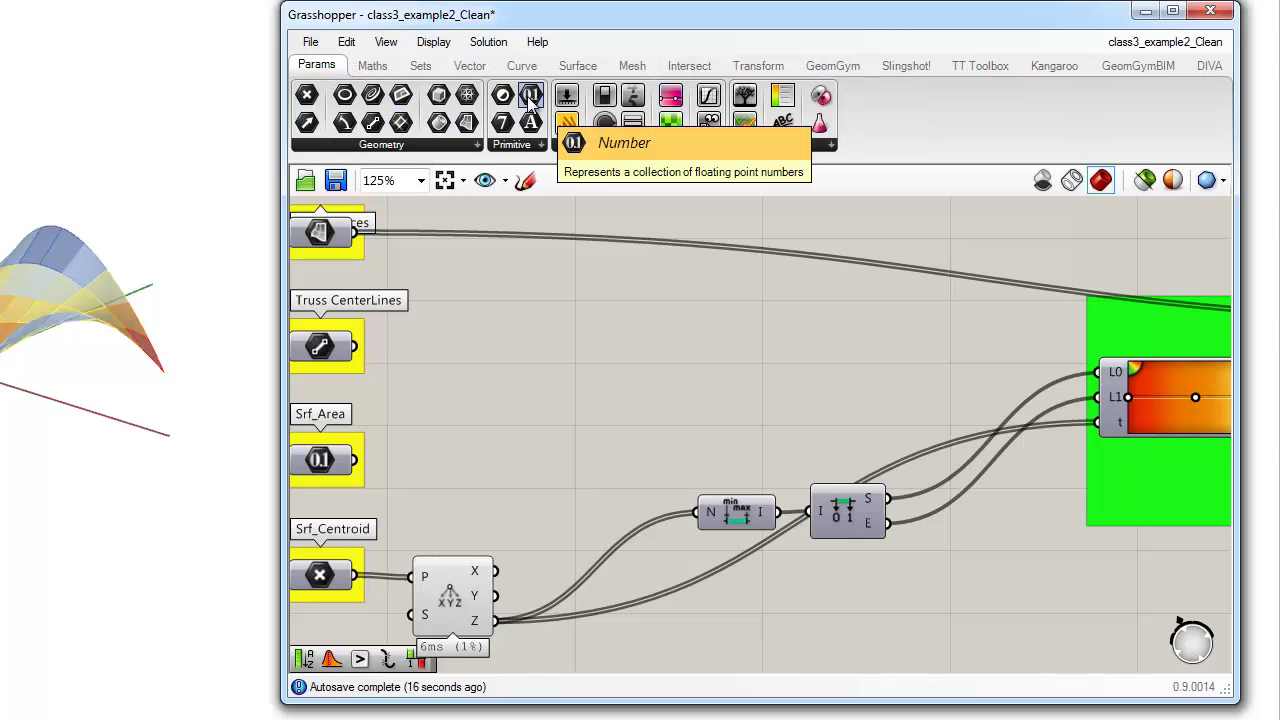
drag(530, 95, 578, 463)
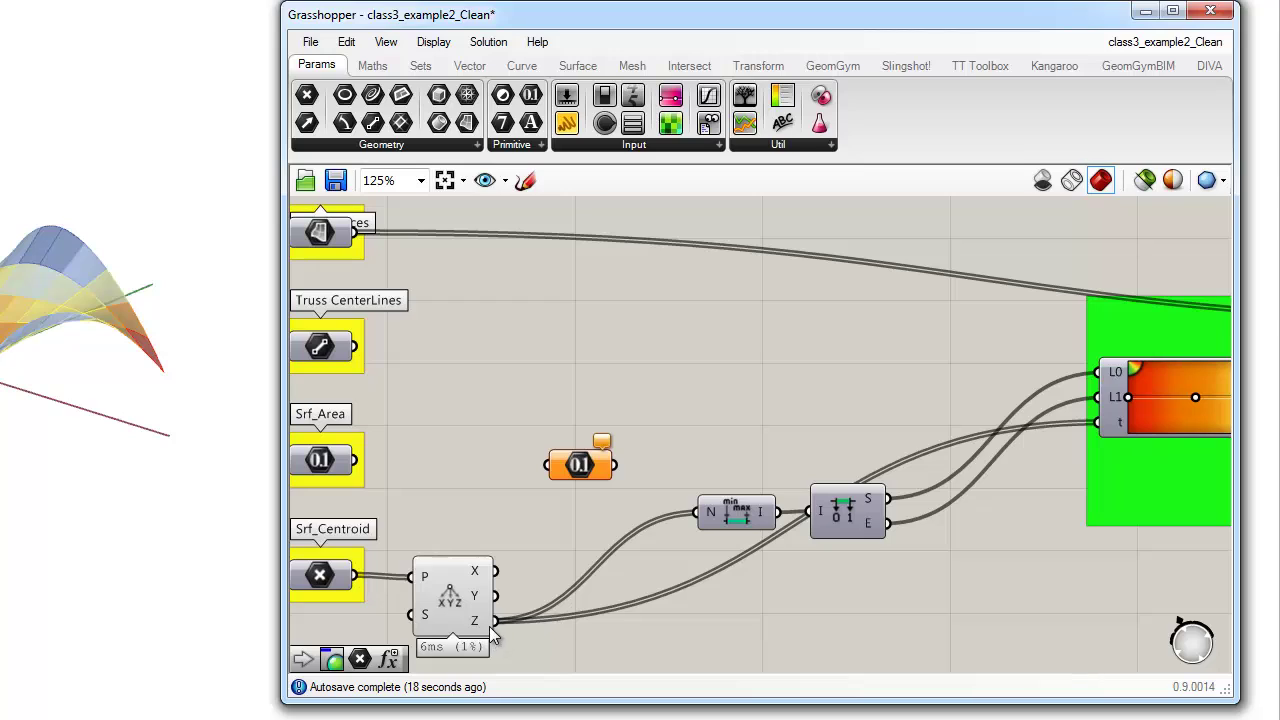
drag(494, 621, 556, 470)
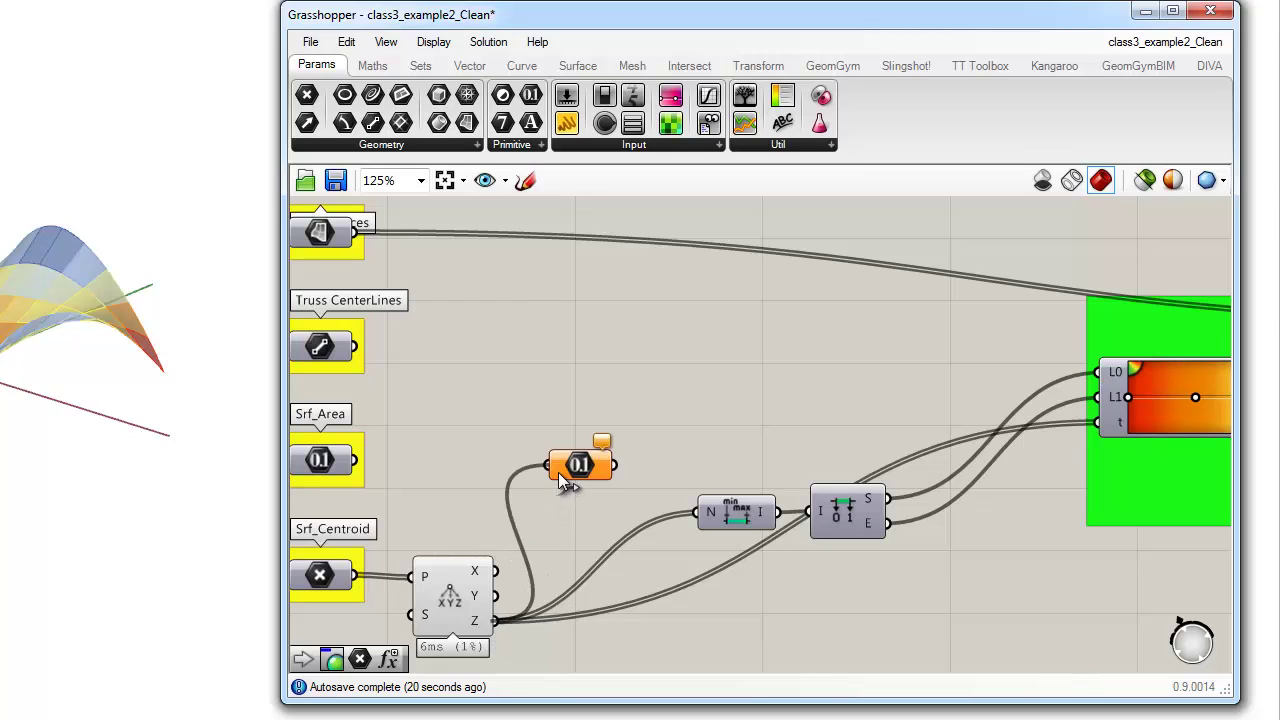
click(560, 470)
drag(580, 471, 1097, 422)
drag(596, 508, 611, 508)
click(592, 467)
right_drag(431, 492, 530, 470)
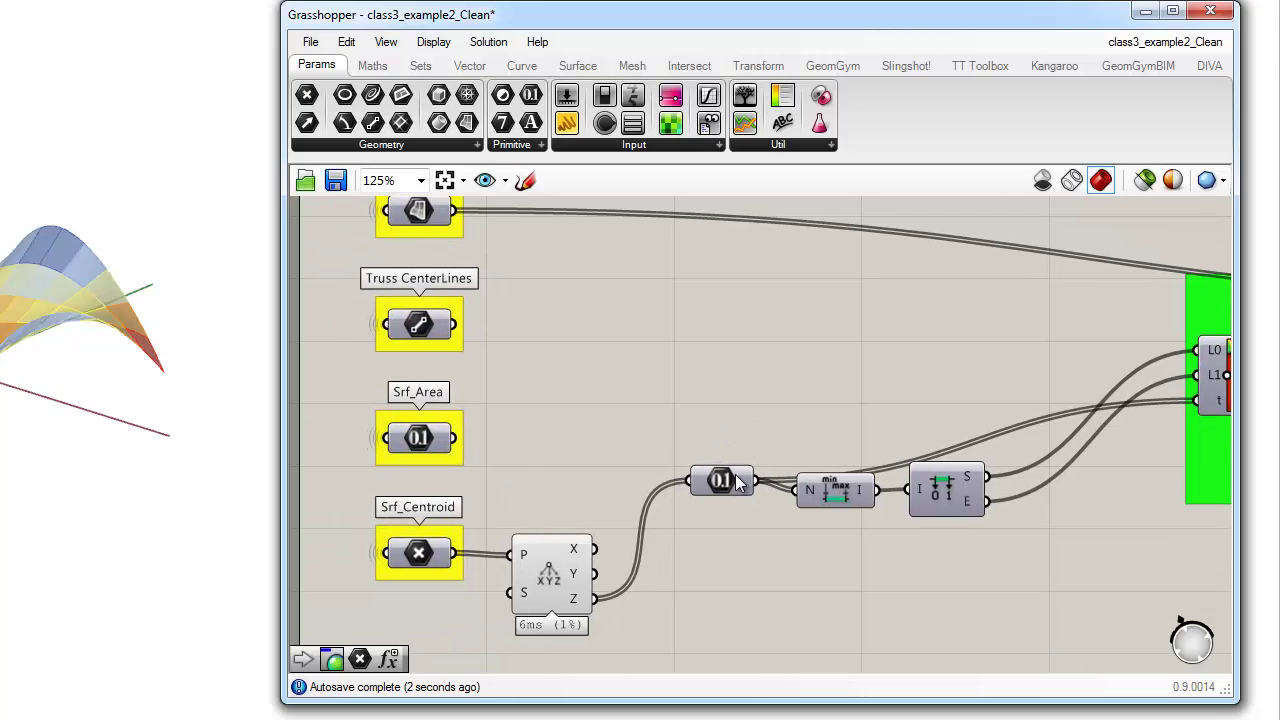
Step: Reposition the Number parameter, Bounds and Deconstruct Domain so they line up with more space between them
drag(738, 483, 1042, 545)
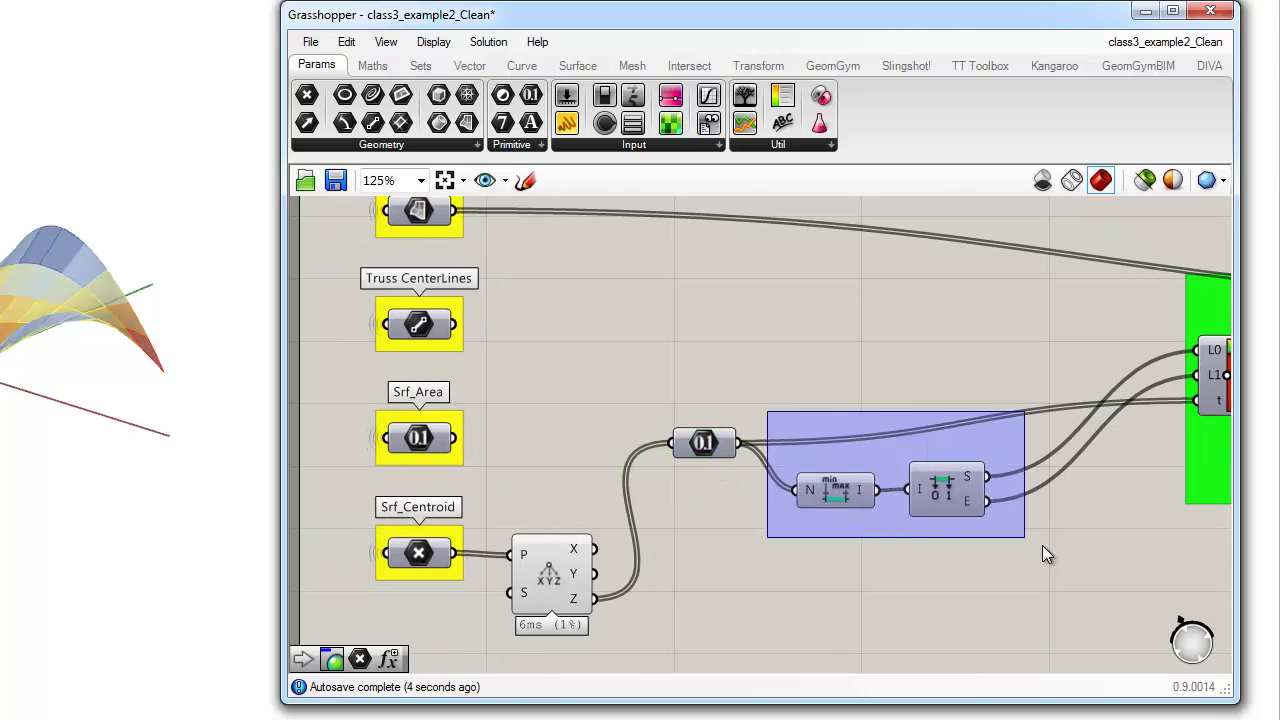
drag(960, 500, 1012, 478)
click(889, 368)
drag(714, 450, 738, 466)
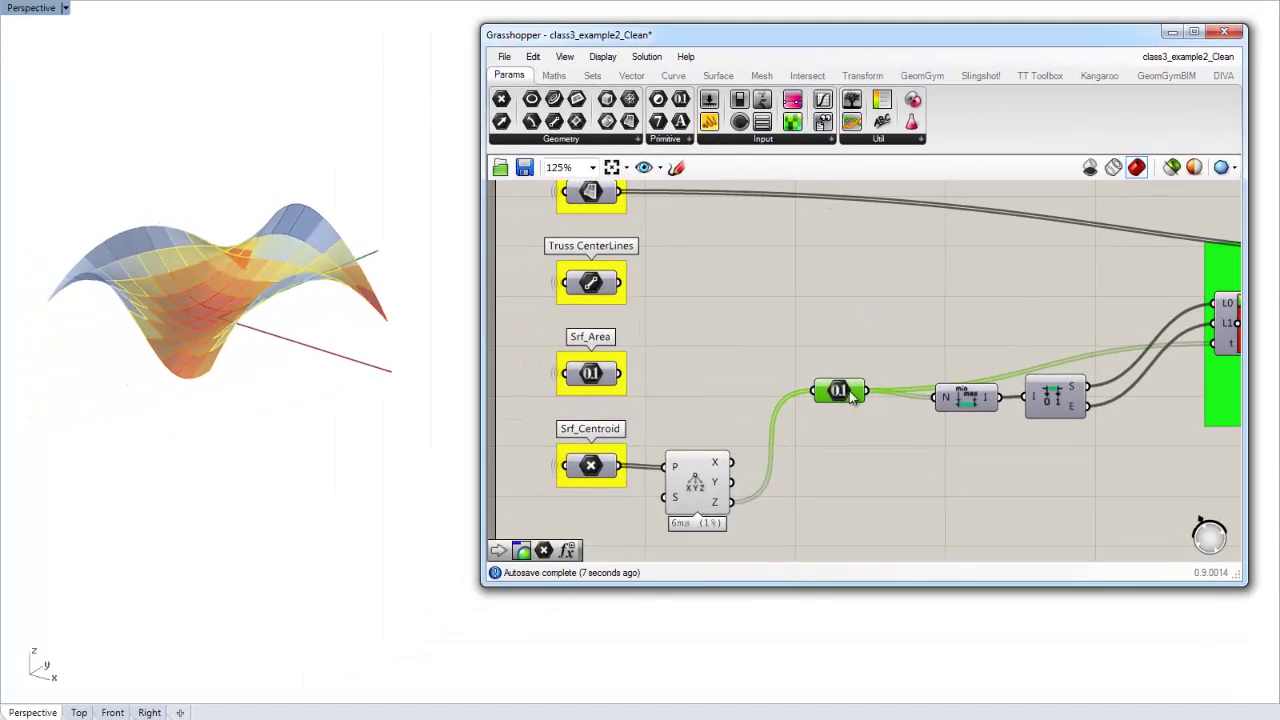
Step: Make the yellow colour of the Srf_Centroid group the default group colour
right_drag(734, 381, 744, 537)
scroll(849, 455, down, 2)
right_drag(848, 290, 850, 425)
right_drag(818, 345, 842, 490)
mouse_move(848, 314)
right_down()
mouse_move(881, 389)
mouse_move(860, 477)
mouse_move(870, 560)
right_up()
right_drag(790, 190, 800, 80)
right_drag(750, 604, 768, 430)
right_drag(742, 556, 786, 365)
right_drag(712, 542, 726, 462)
scroll(726, 462, up, 5)
right_click(720, 406)
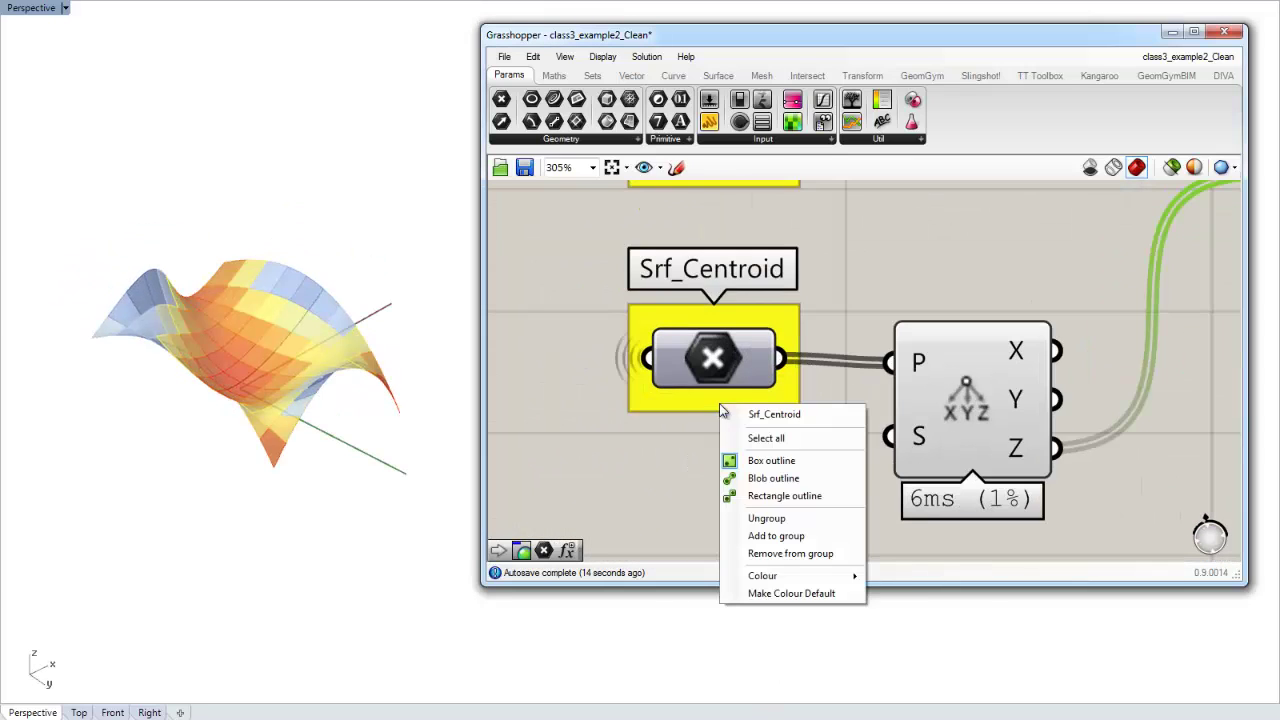
click(822, 588)
Step: Group the new Number parameter and name the group ColorValues
scroll(780, 443, down, 3)
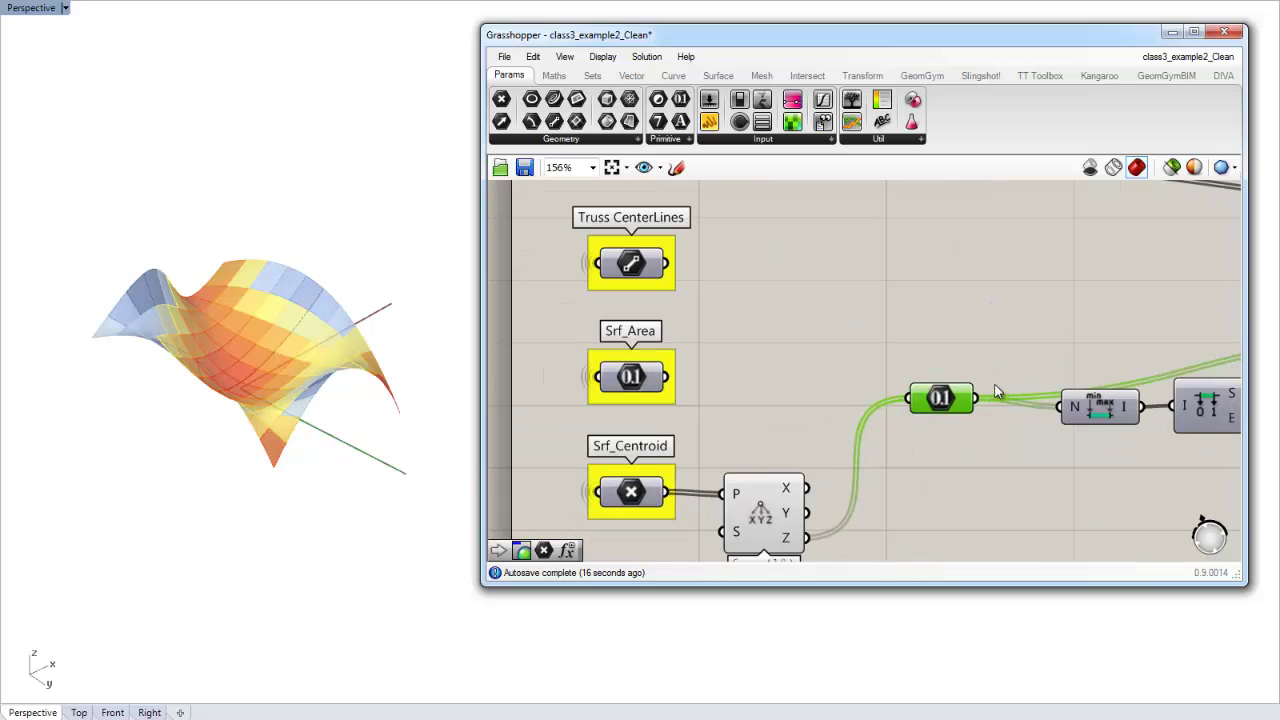
key(ctrl+g)
scroll(932, 390, up, 3)
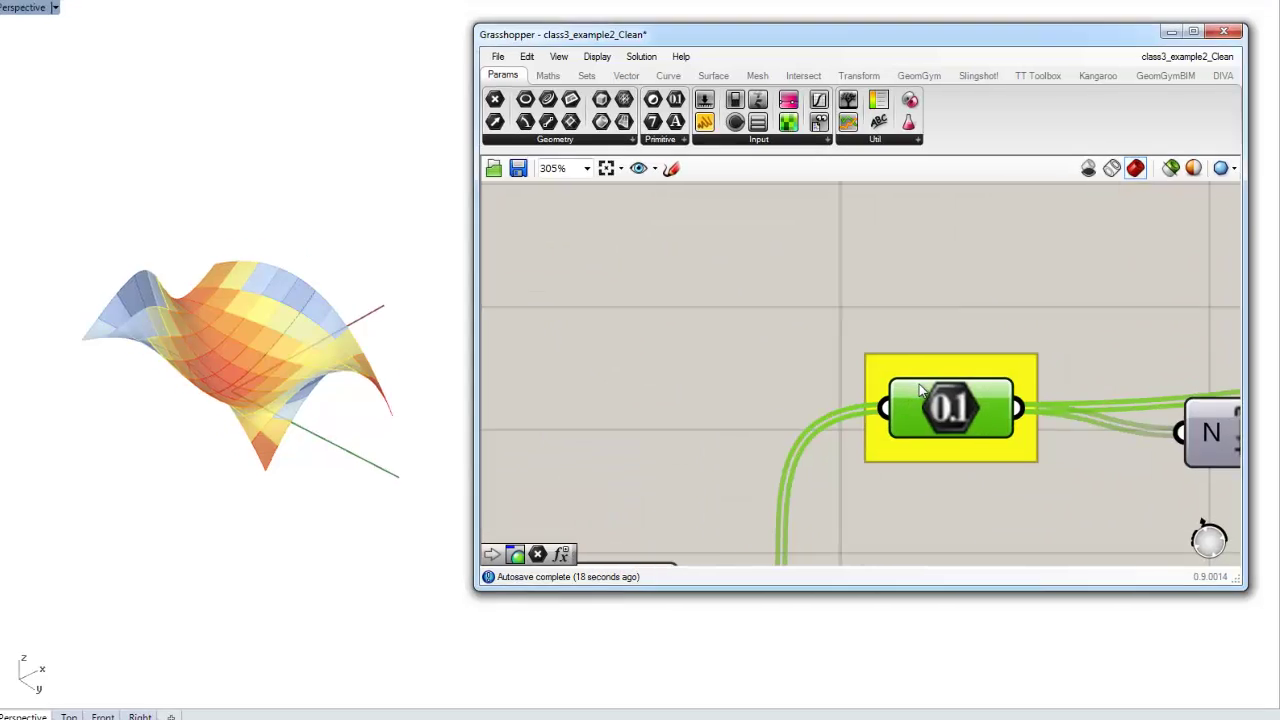
scroll(932, 382, down, 2)
right_click(930, 371)
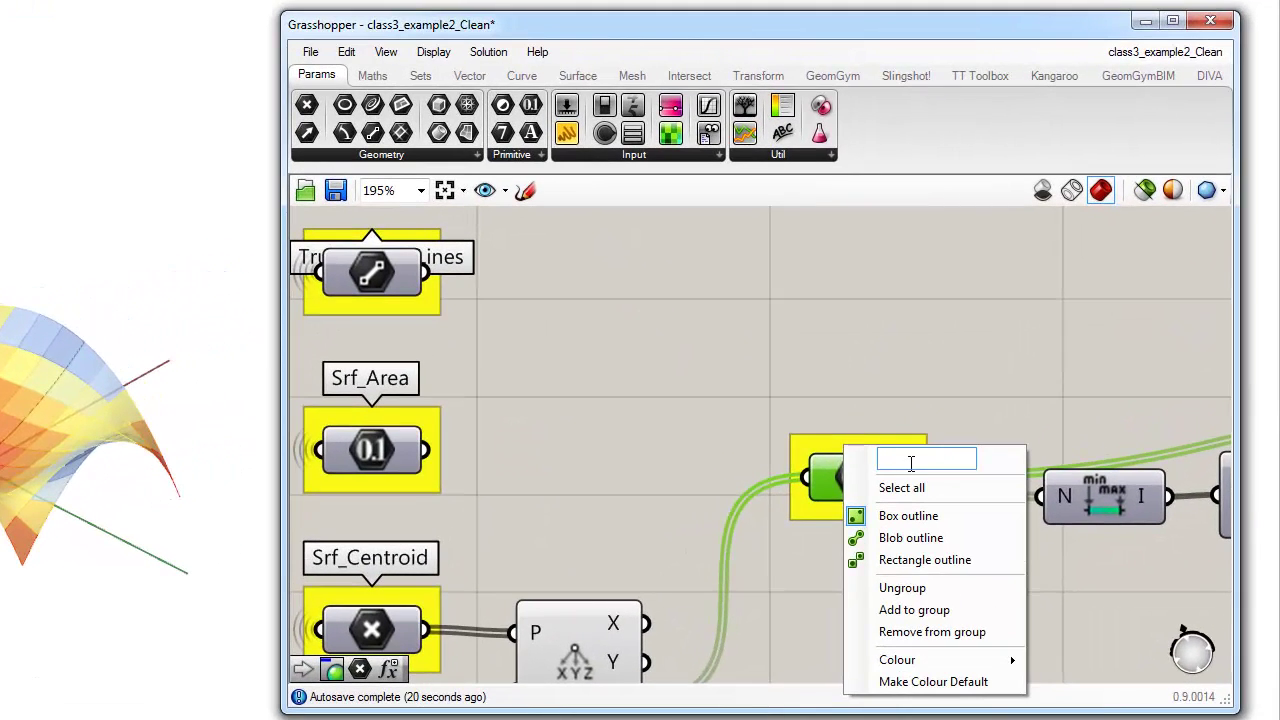
text(Col)
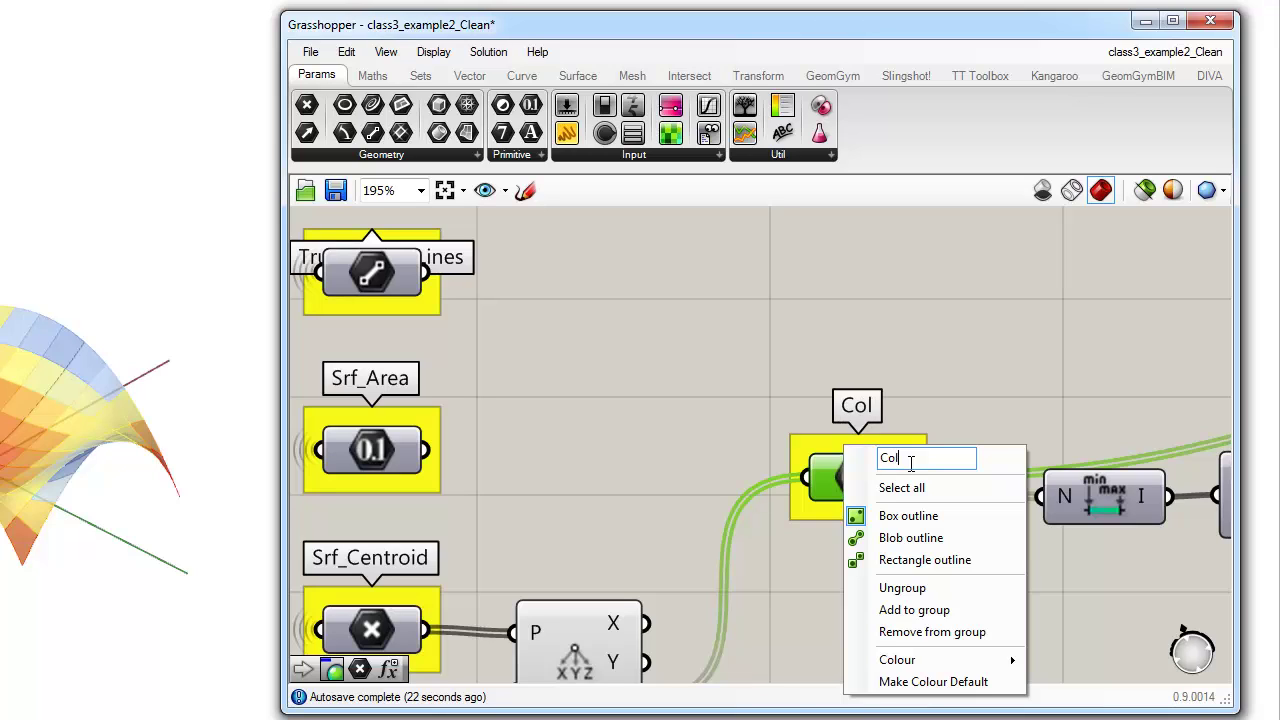
text(orValues)
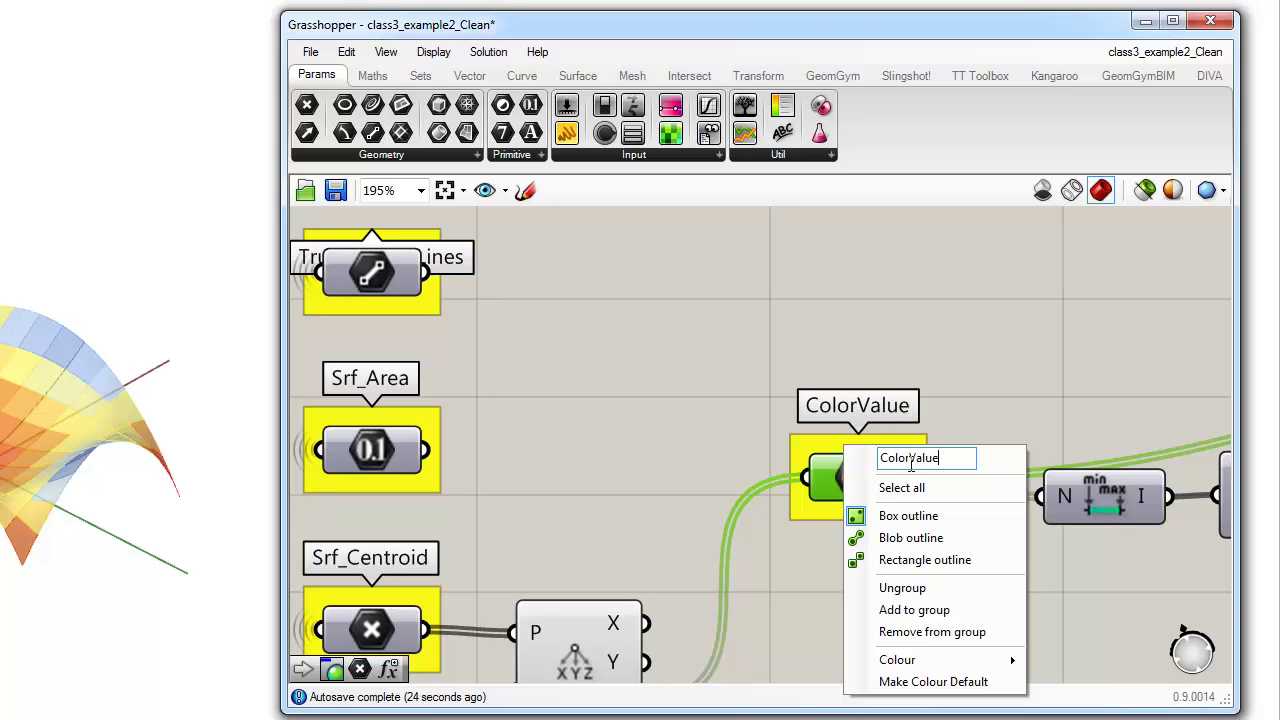
key(Return)
click(737, 420)
Step: Rename the ColorValues group as ColorDrivingValues
right_drag(737, 420, 697, 323)
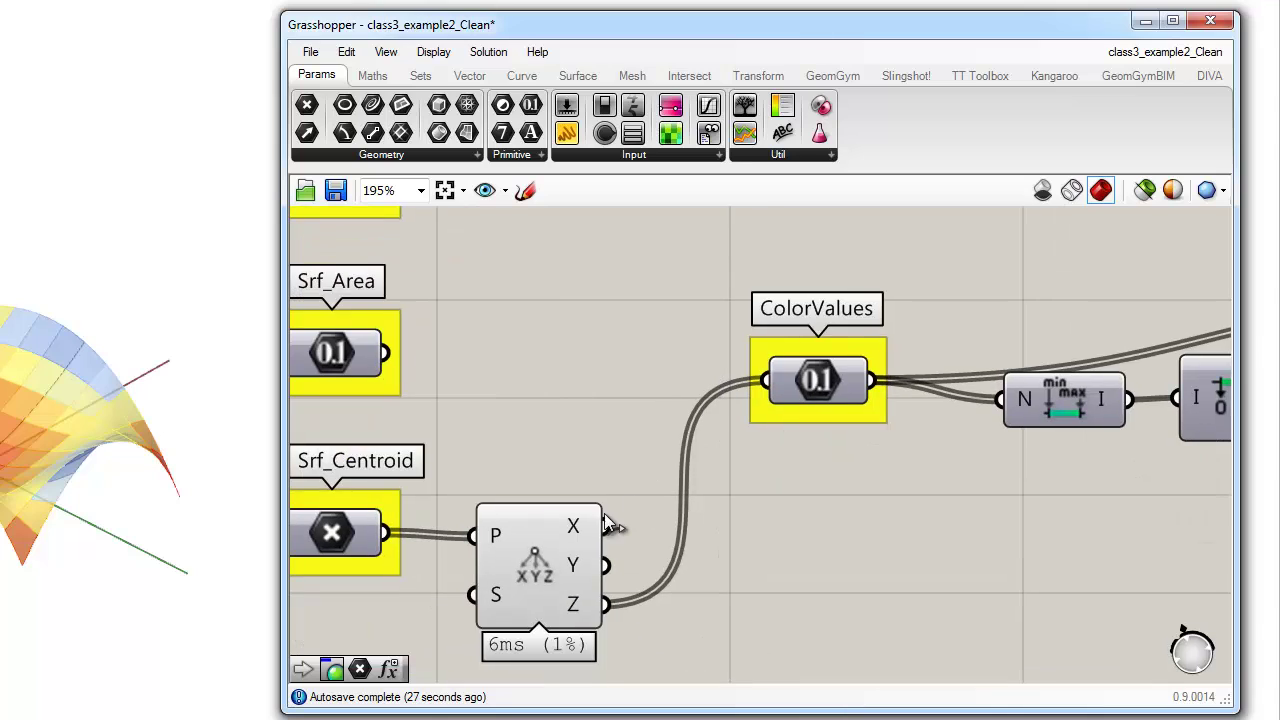
right_click(823, 344)
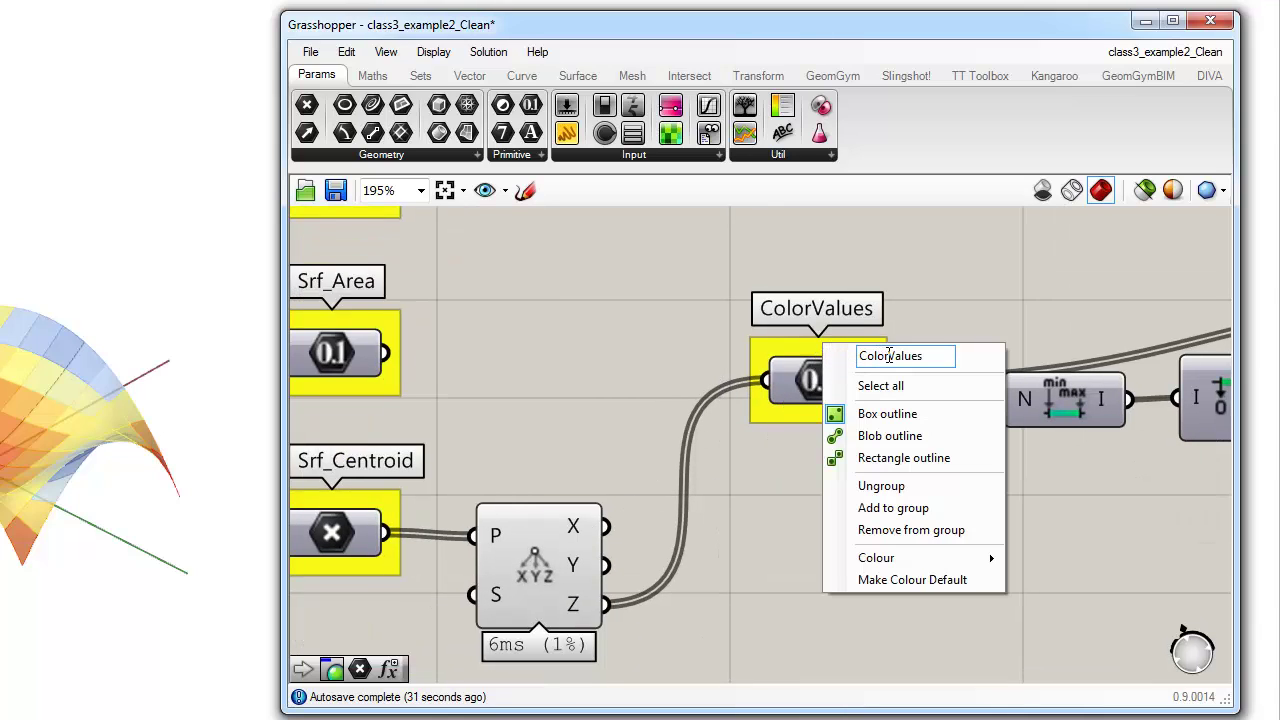
click(889, 356)
text(Driving)
key(Return)
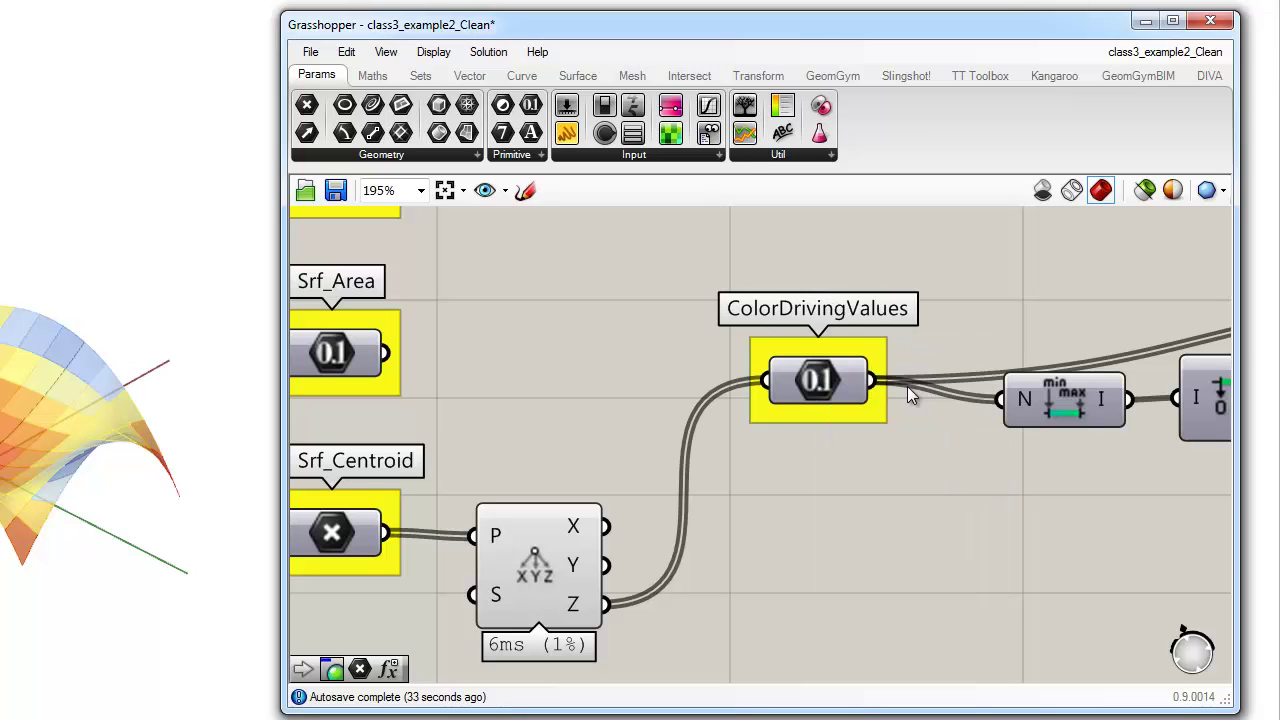
Step: Feed the Srf_Area values into the ColorDrivingValues parameter in place of the Z output
drag(548, 573, 572, 533)
click(672, 488)
right_drag(672, 488, 839, 579)
drag(552, 443, 934, 472)
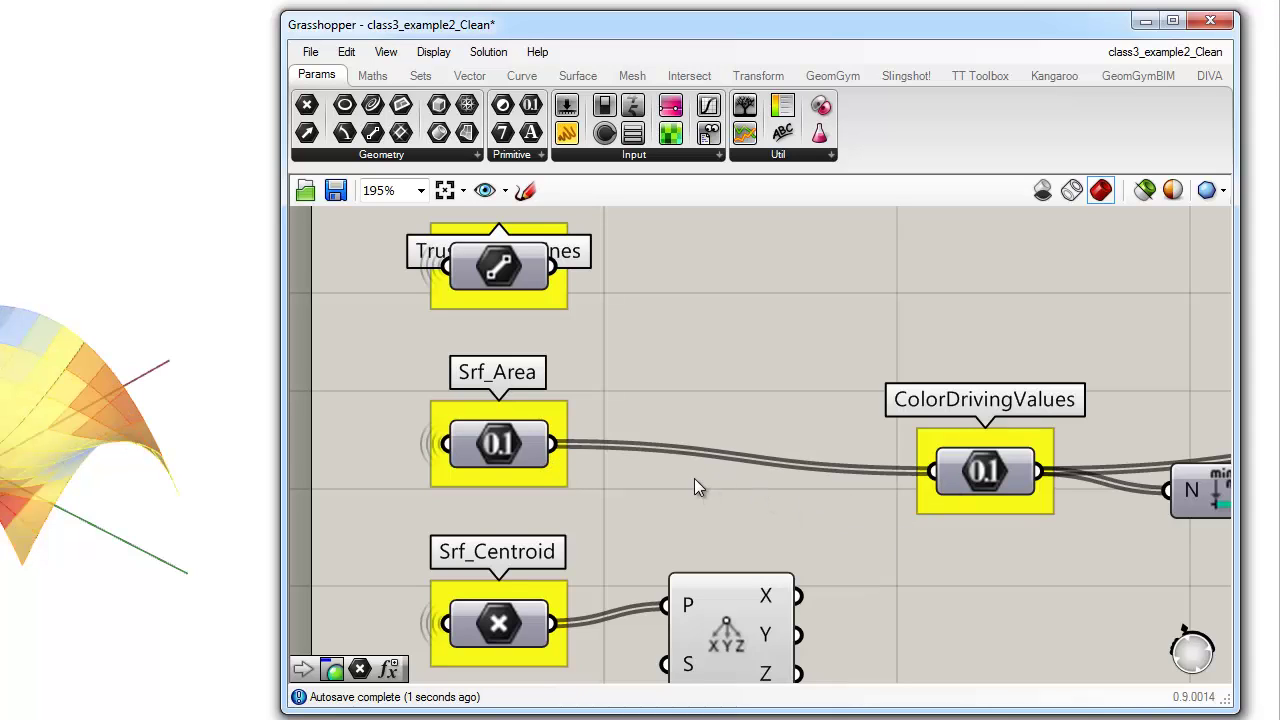
scroll(679, 416, down, 2)
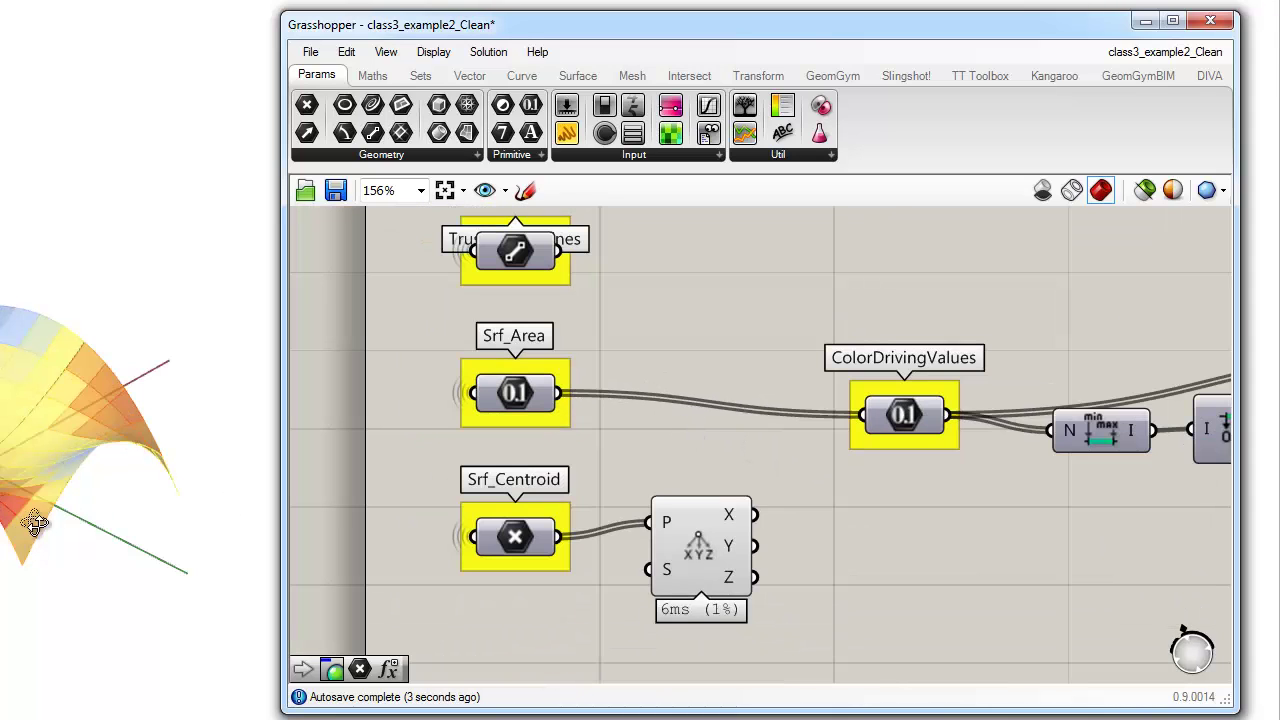
Step: Move the XYZ deconstruct component closer to Srf_Centroid and reconnect its Z output to ColorDrivingValues
right_drag(35, 522, 36, 452)
right_drag(680, 403, 656, 400)
mouse_move(698, 496)
mouse_down()
mouse_move(676, 476)
mouse_move(680, 486)
mouse_up()
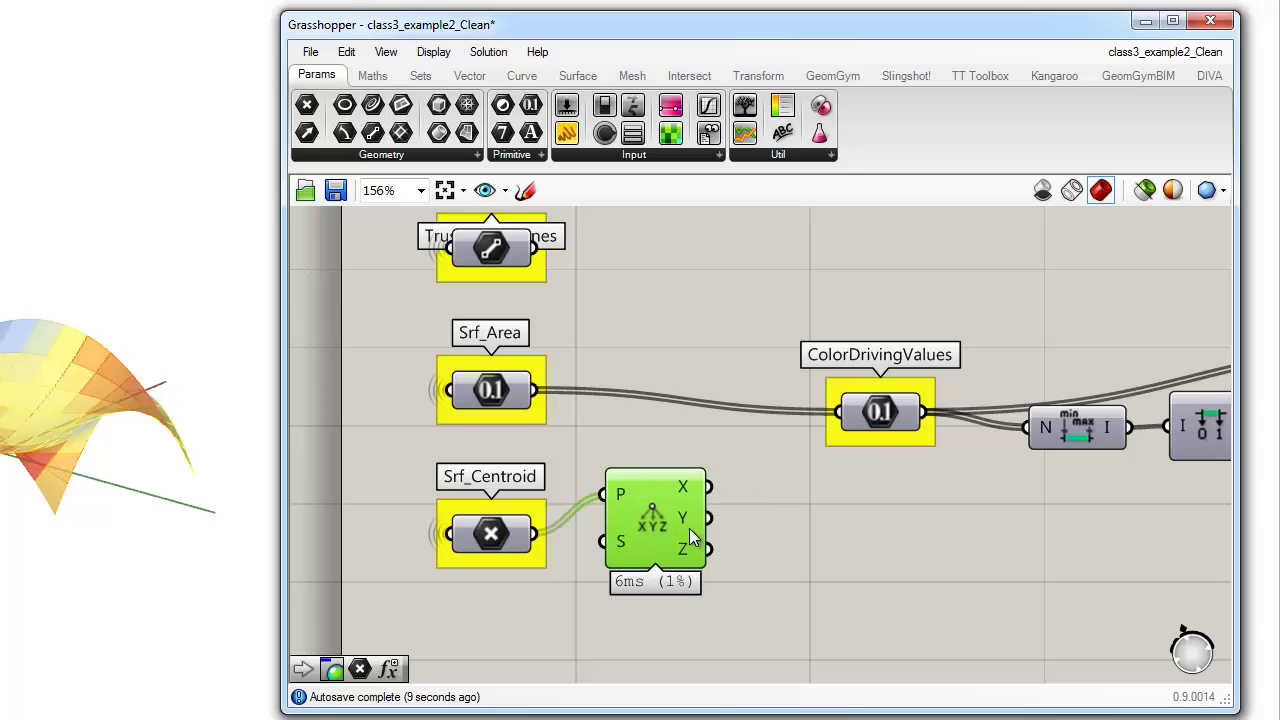
drag(784, 486, 838, 412)
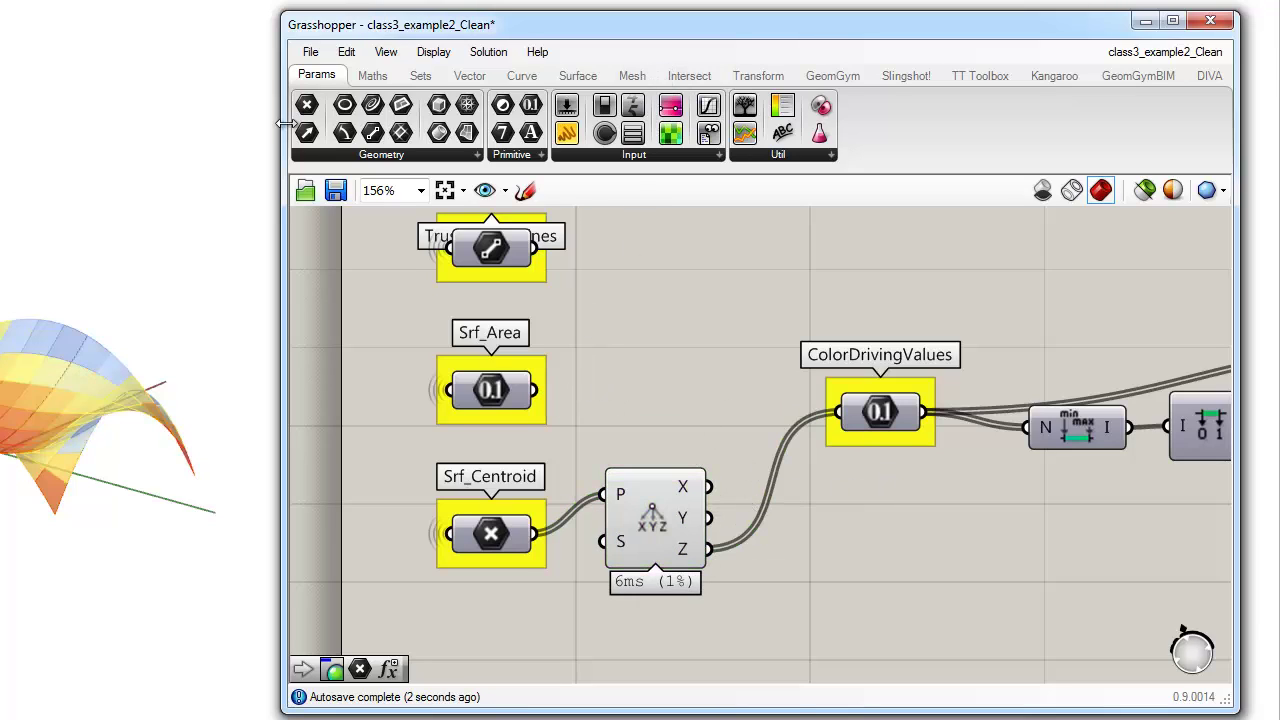
Step: Add a Stream Filter component beside Srf_Area and shift the ColorDrivingValues parameter to make room for it
click(422, 77)
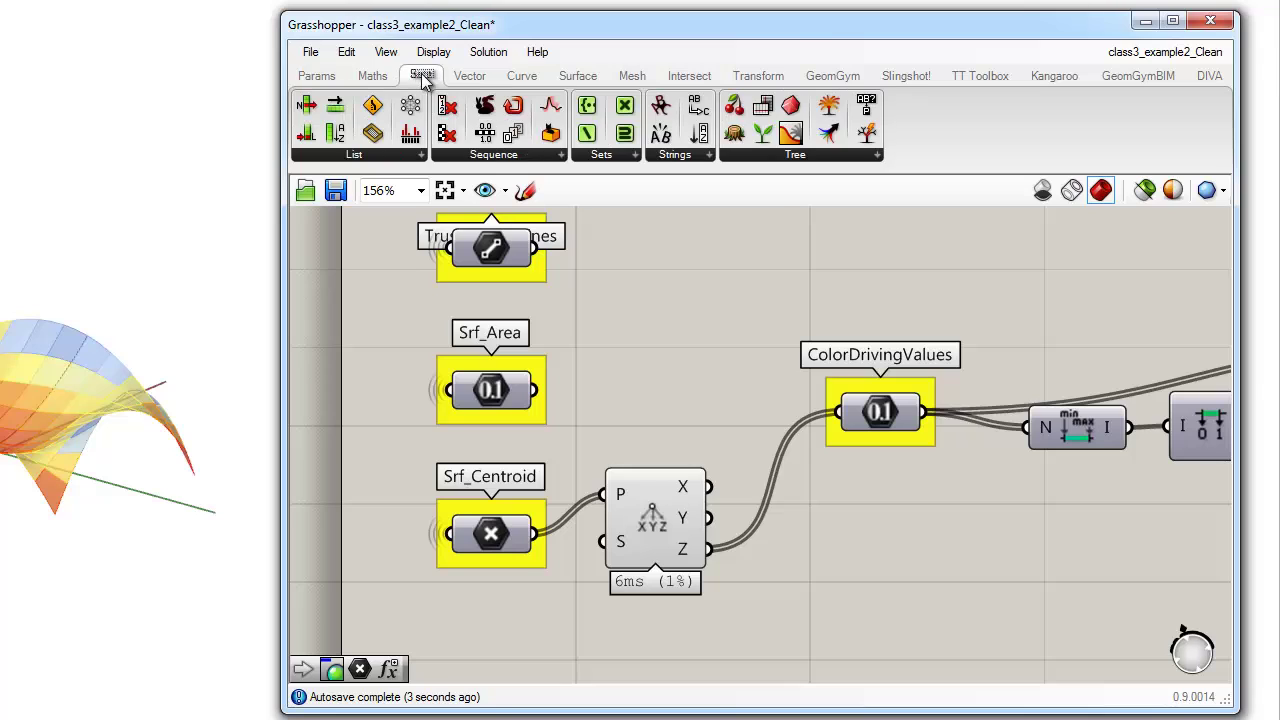
click(821, 154)
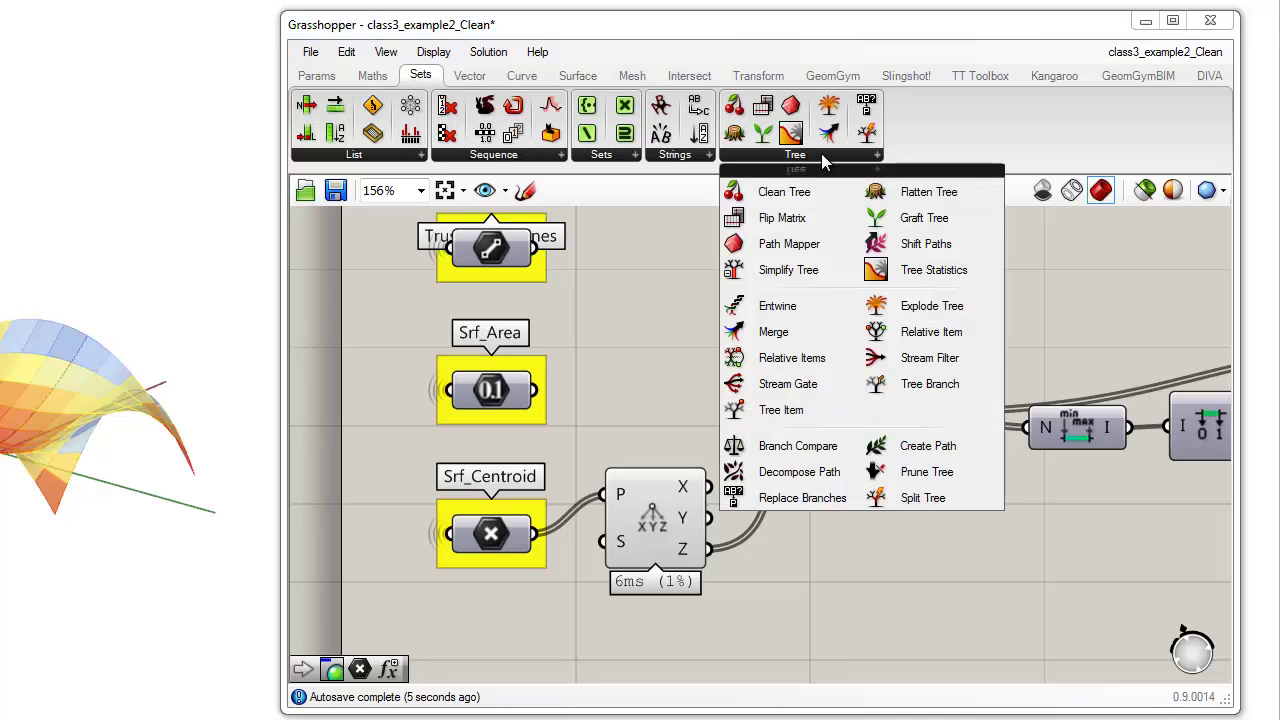
click(912, 358)
click(748, 342)
click(903, 430)
drag(899, 425, 965, 463)
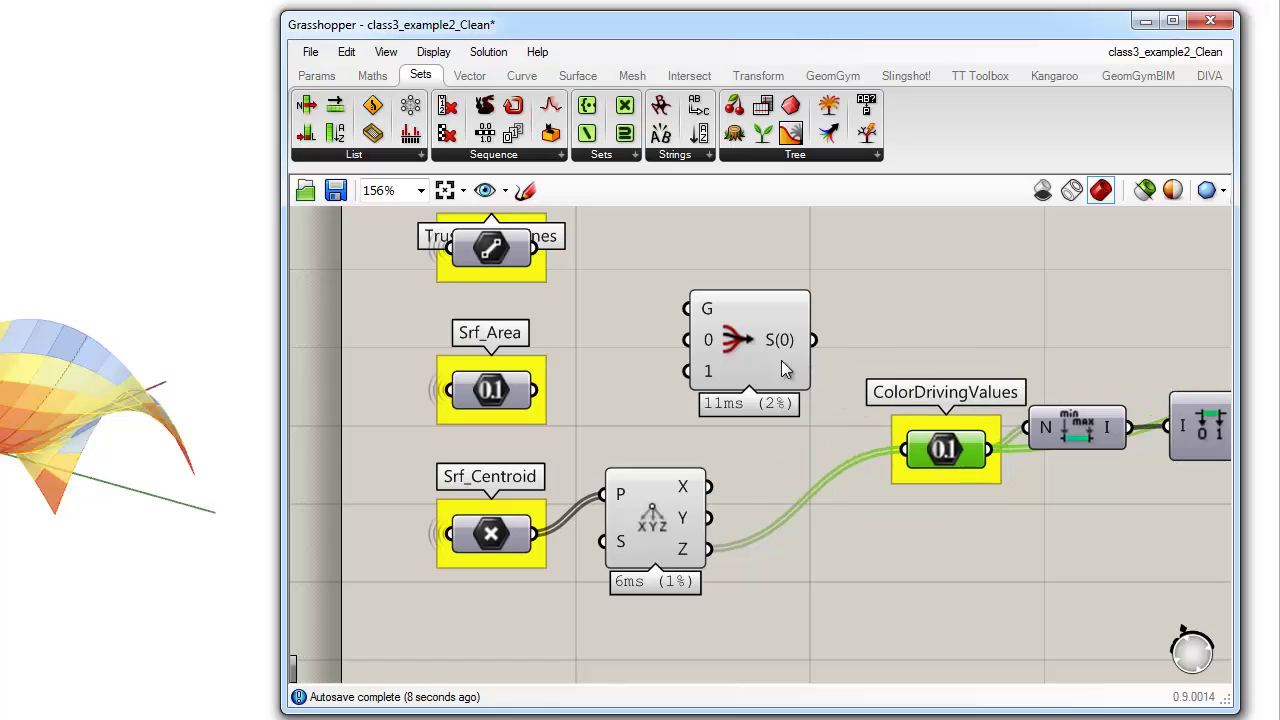
drag(754, 338, 815, 335)
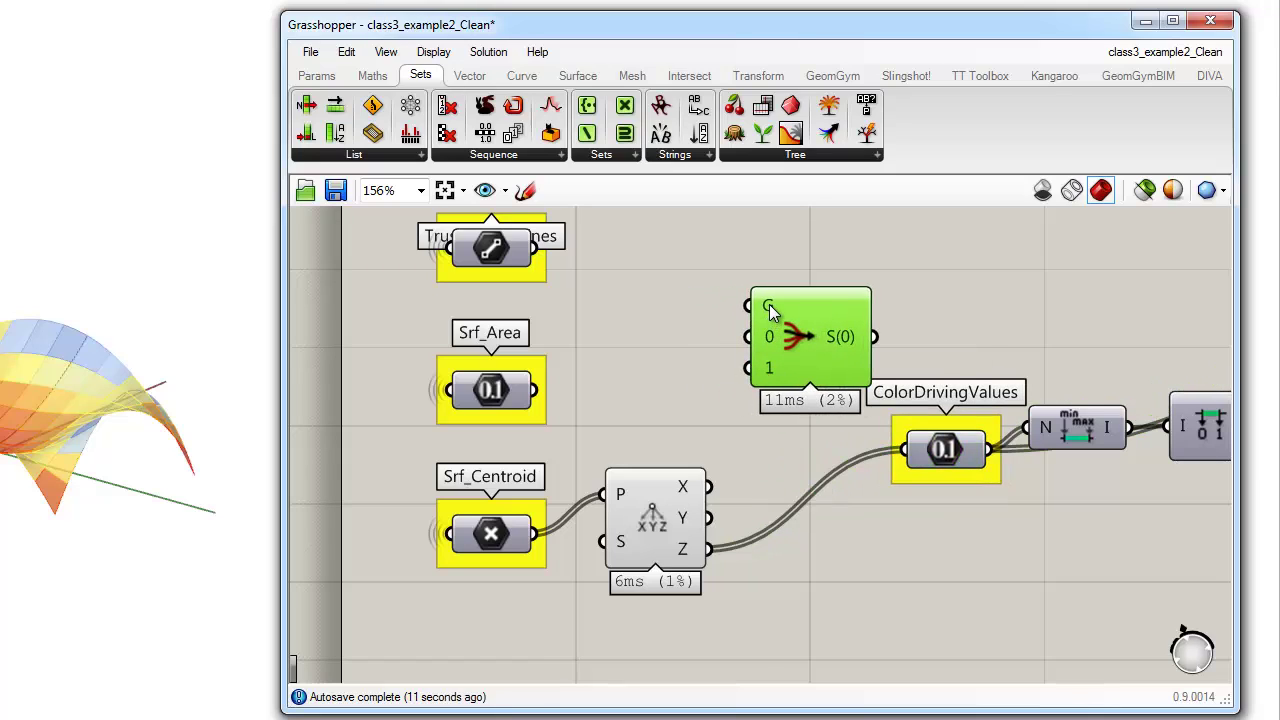
Step: Wire Srf_Area to Stream Filter input 0, Z to input 1 and its output to ColorDrivingValues, placing the filter between them
mouse_move(769, 304)
drag(540, 390, 750, 338)
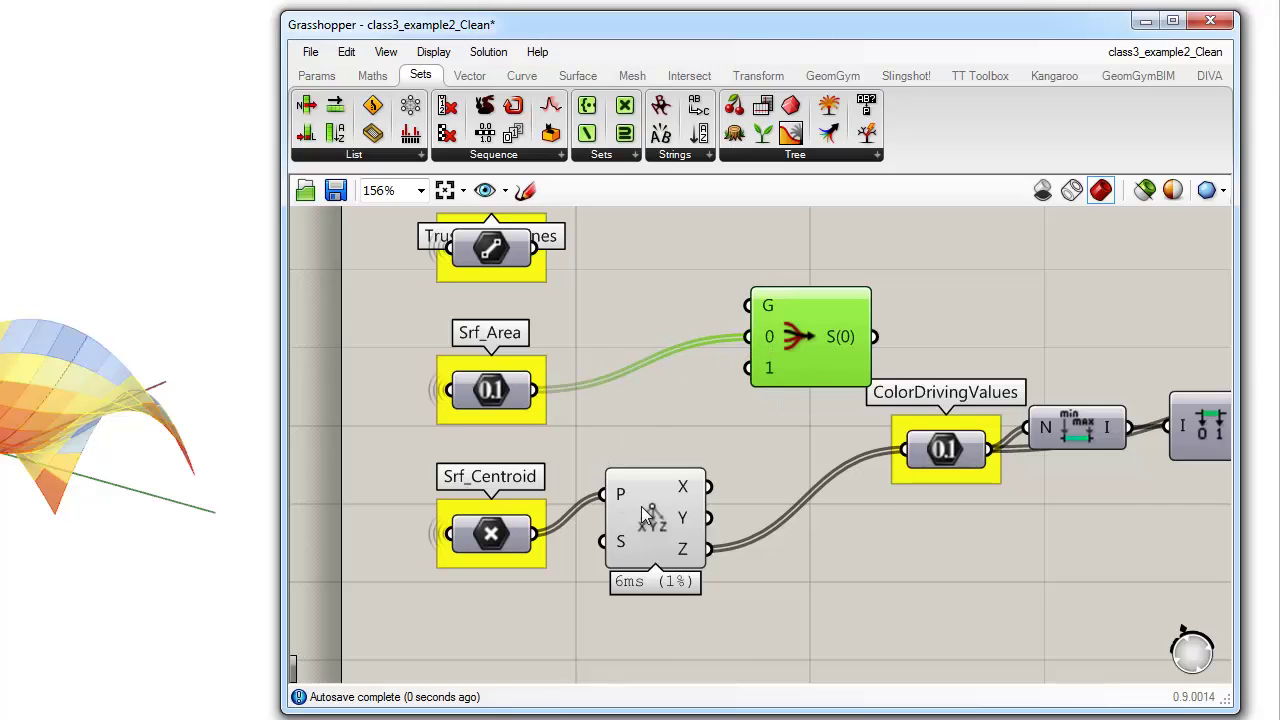
drag(679, 543, 749, 368)
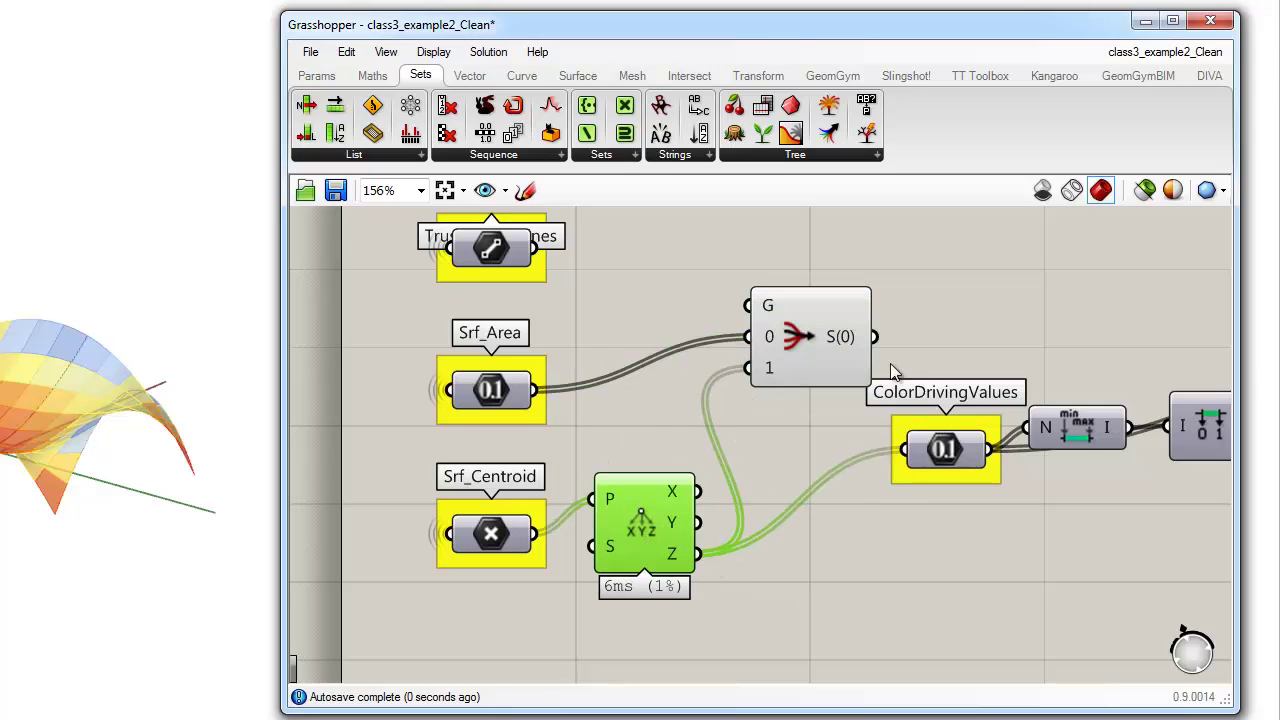
drag(874, 337, 914, 462)
drag(817, 364, 806, 444)
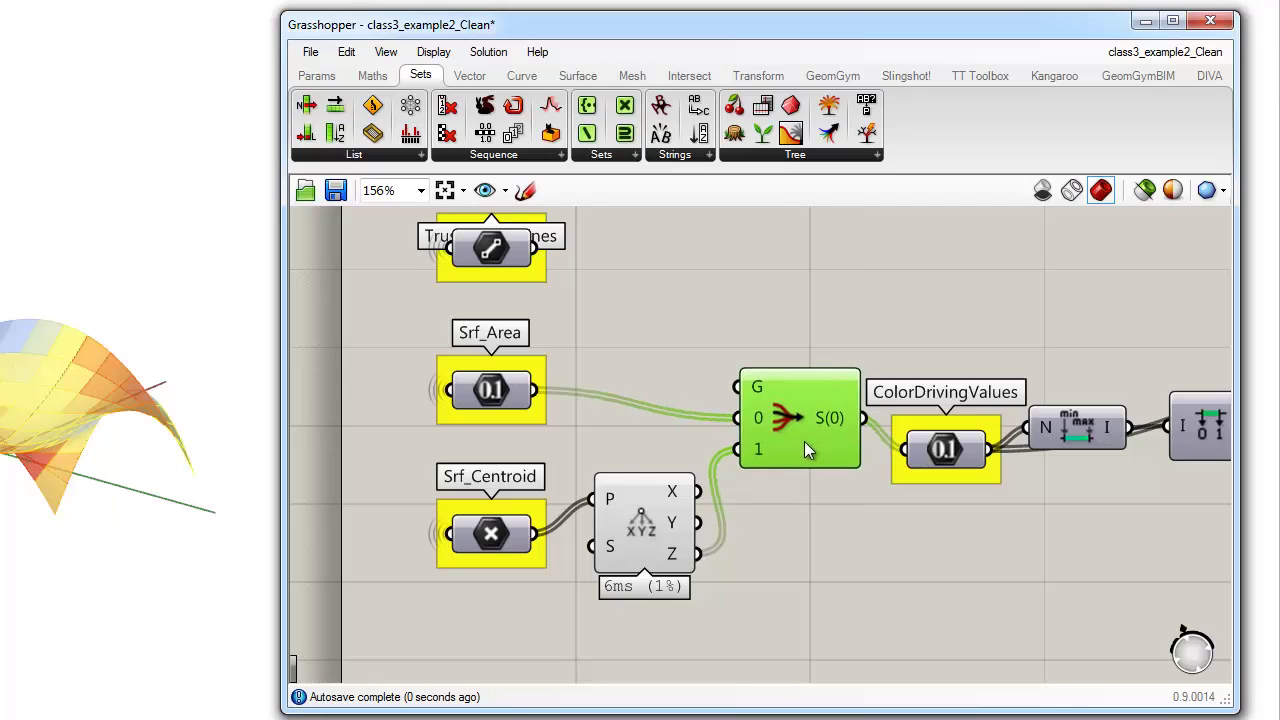
Step: Create a whole-number slider ranging from 0 to 1, connect it to the Stream Filter's G input and set it to 0
double_click(659, 297)
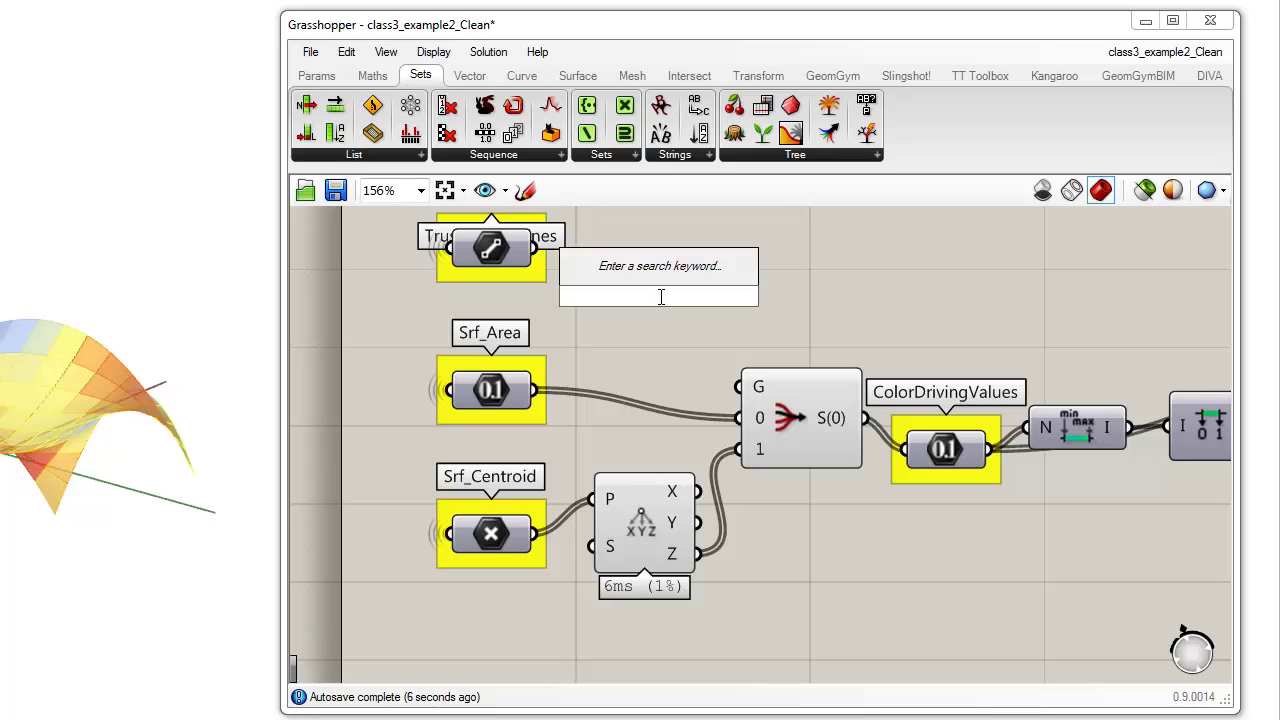
text(0<1<1)
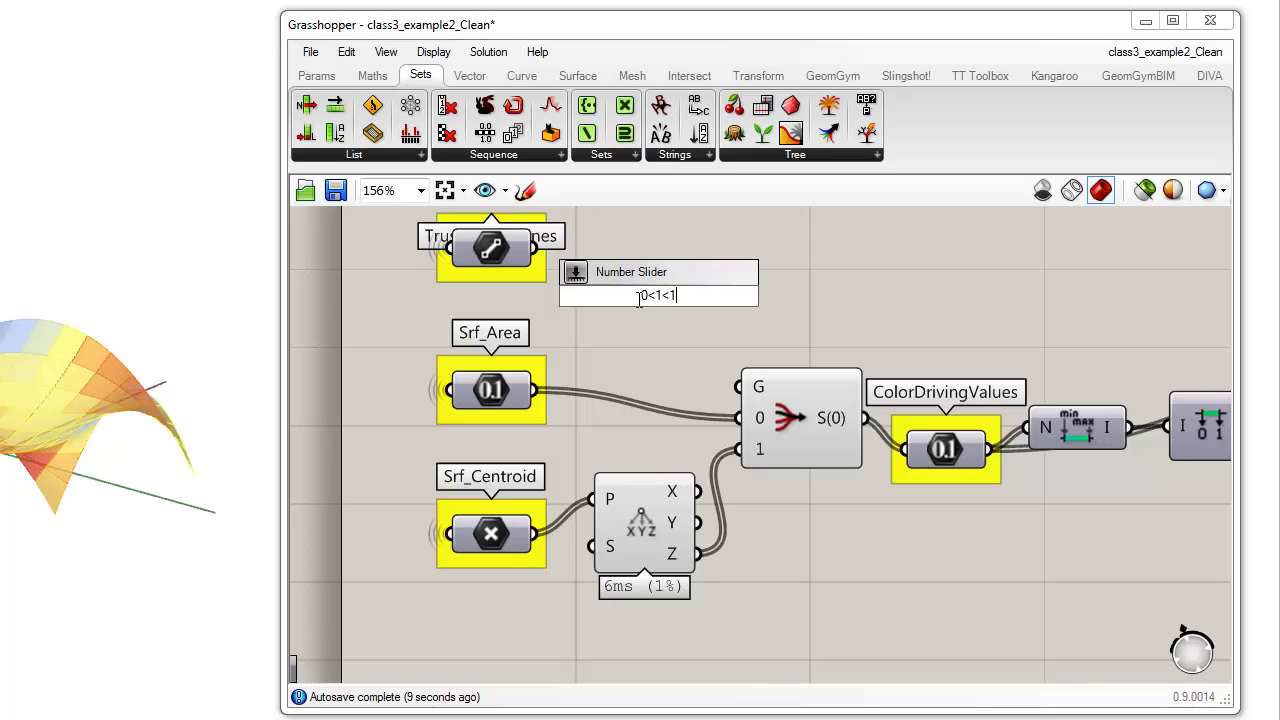
key(Return)
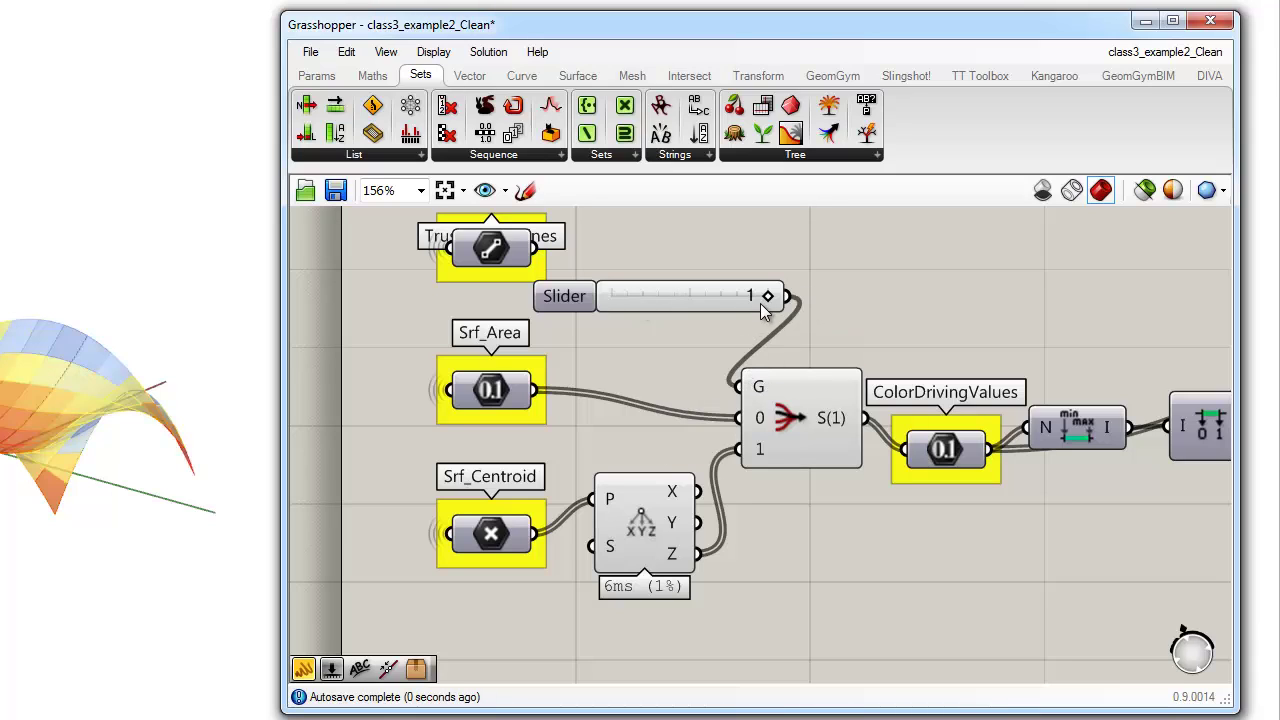
drag(767, 296, 525, 297)
Step: Move the slider just above Srf_Area and bring the Truss CenterLines group closer to SubSurfaces
scroll(628, 488, down, 1)
scroll(628, 488, down, 1)
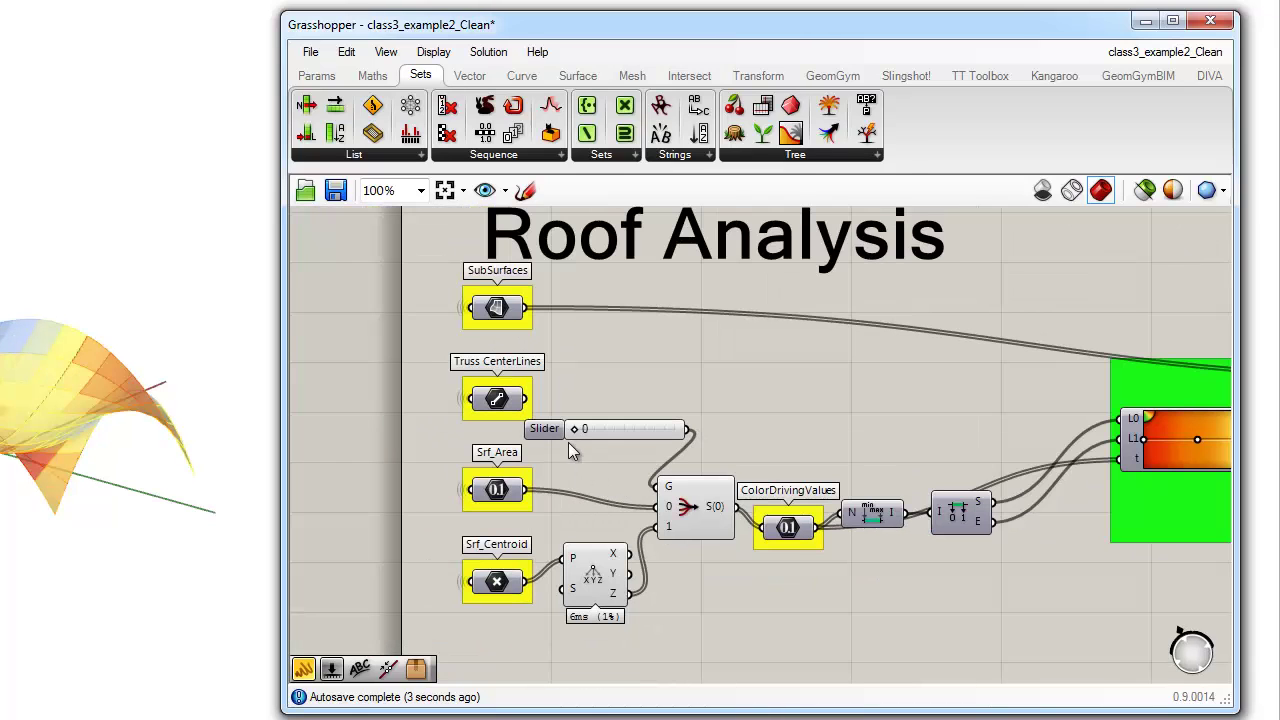
drag(565, 420, 410, 361)
scroll(363, 575, down, 1)
drag(392, 389, 390, 459)
click(474, 432)
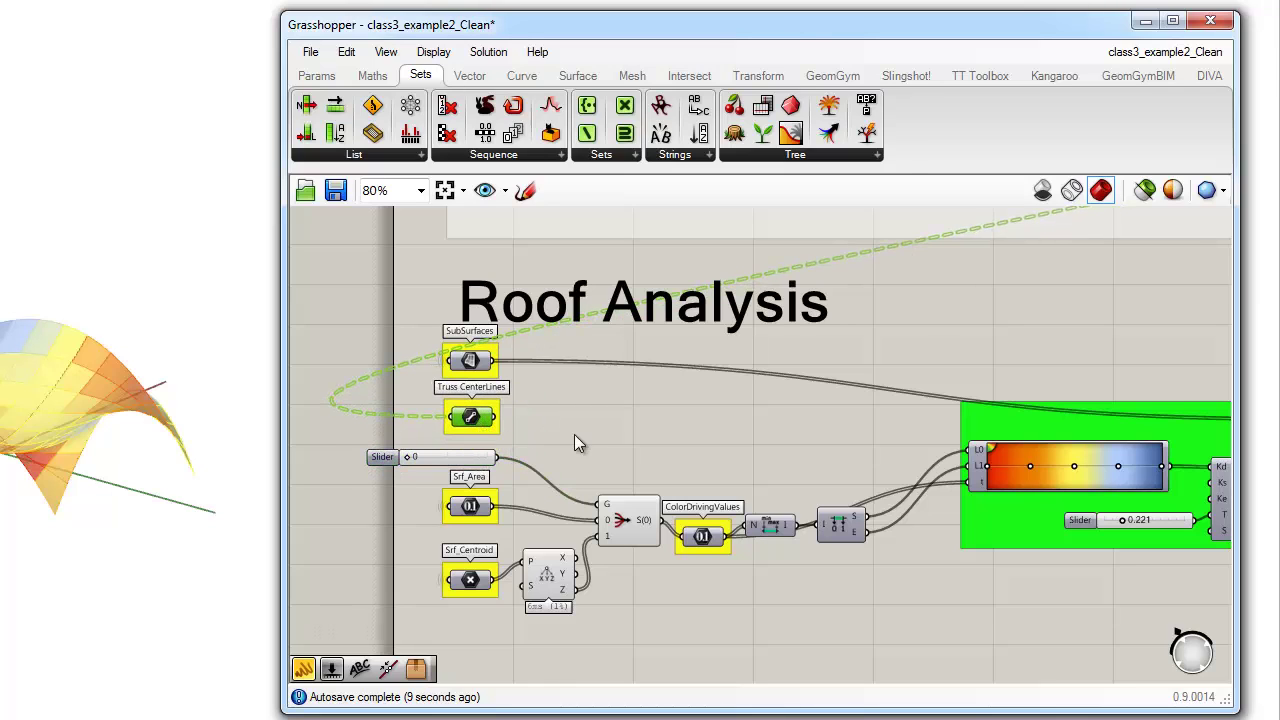
Step: Rename the slider feeding the Stream Filter as Analysis type
scroll(371, 459, up, 4)
right_click(369, 469)
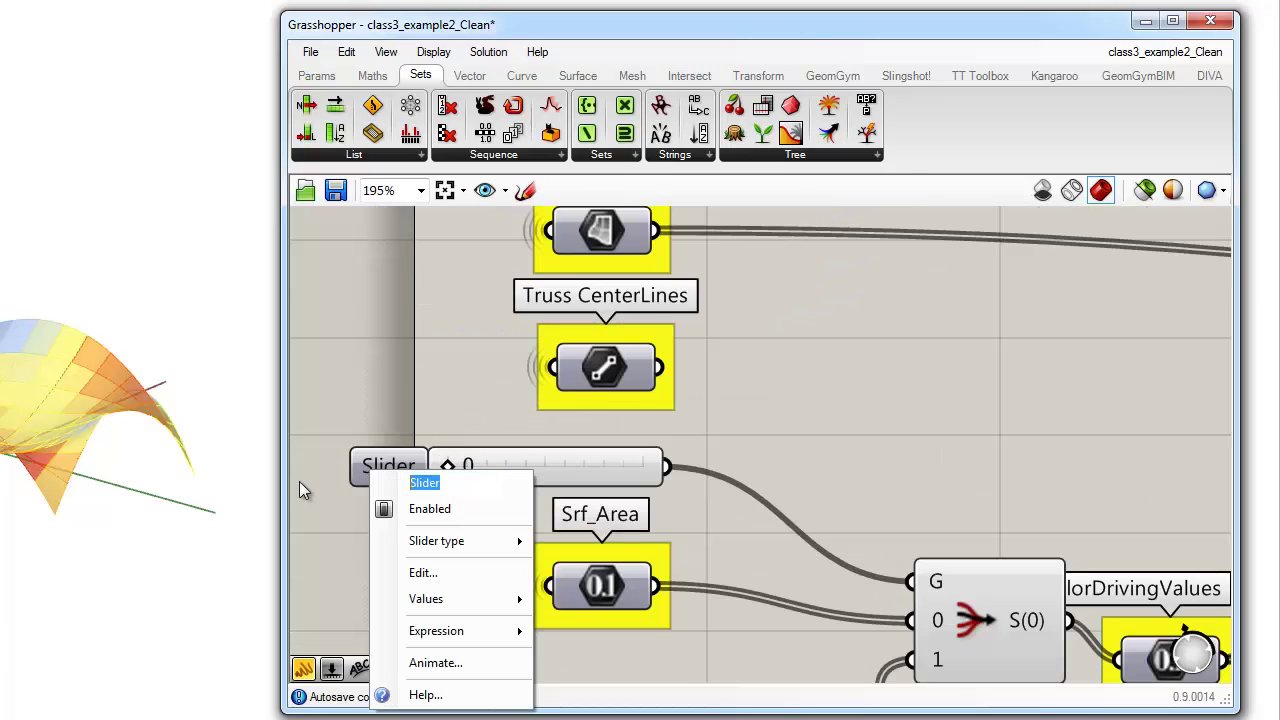
text(Analysis type)
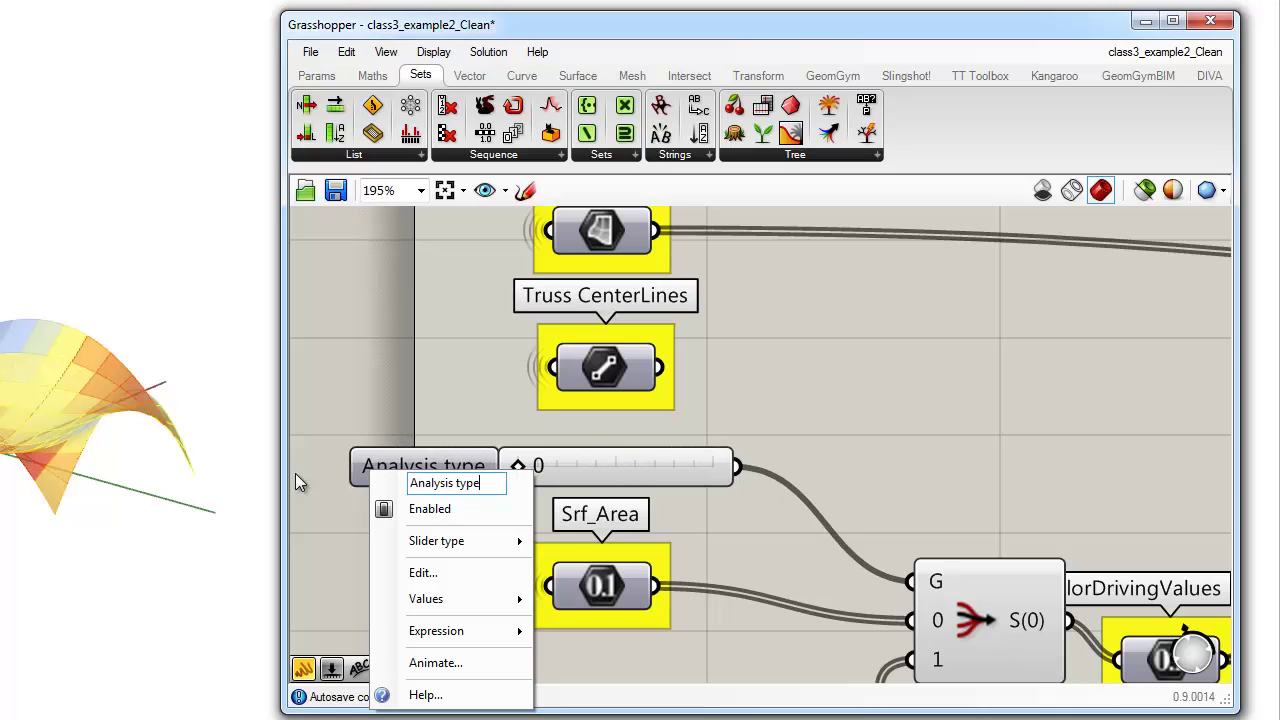
key(Return)
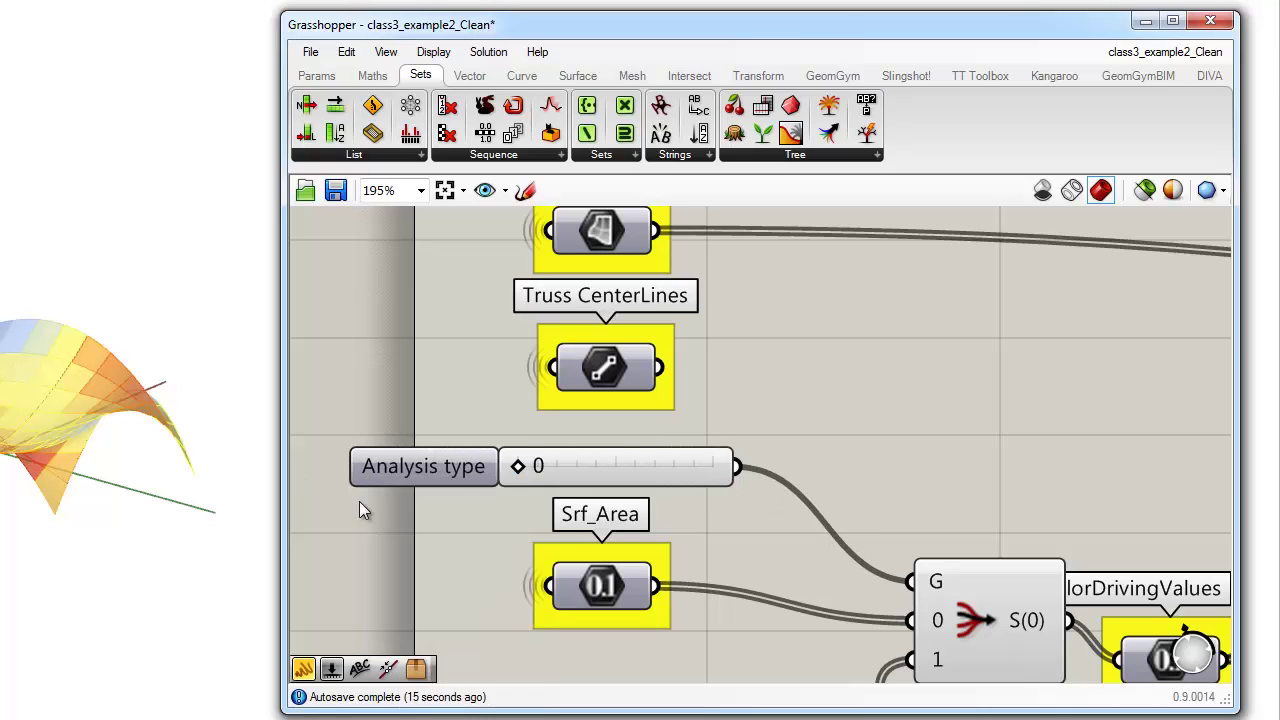
scroll(470, 484, down, 2)
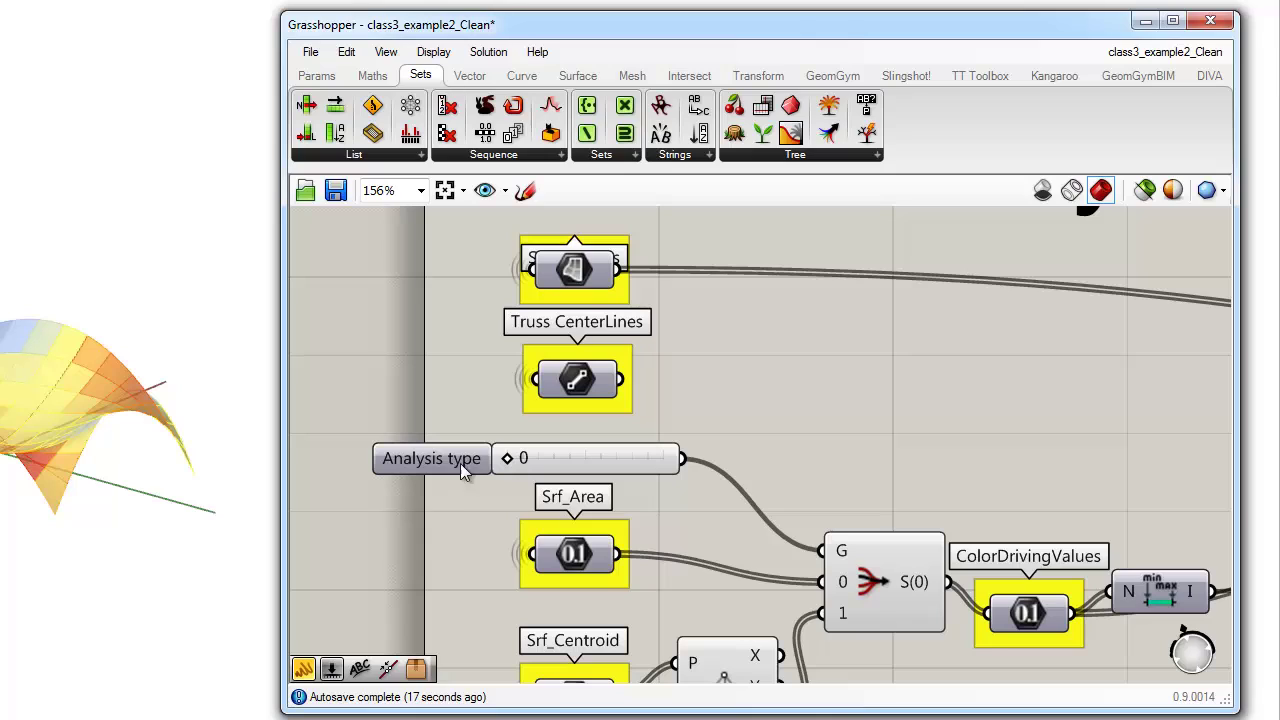
drag(509, 458, 457, 460)
Step: Add a Value List next to the Truss CenterLines group and choose its Two option
click(318, 76)
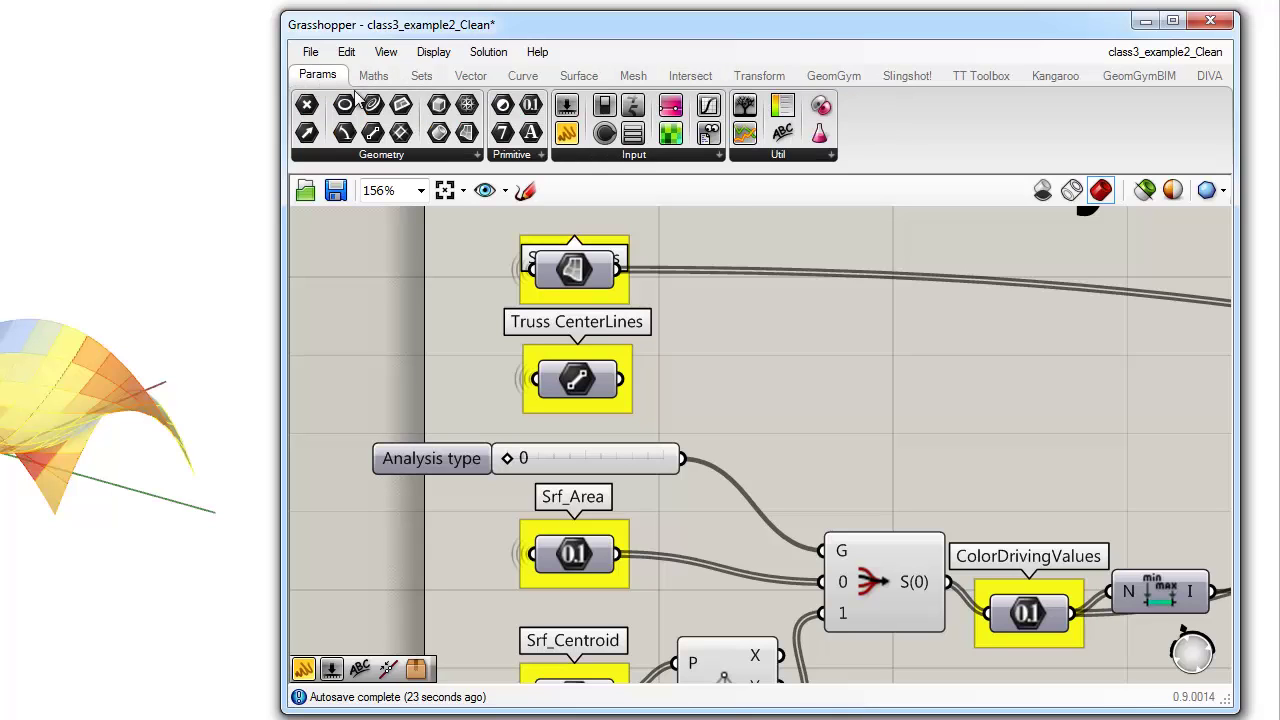
click(686, 158)
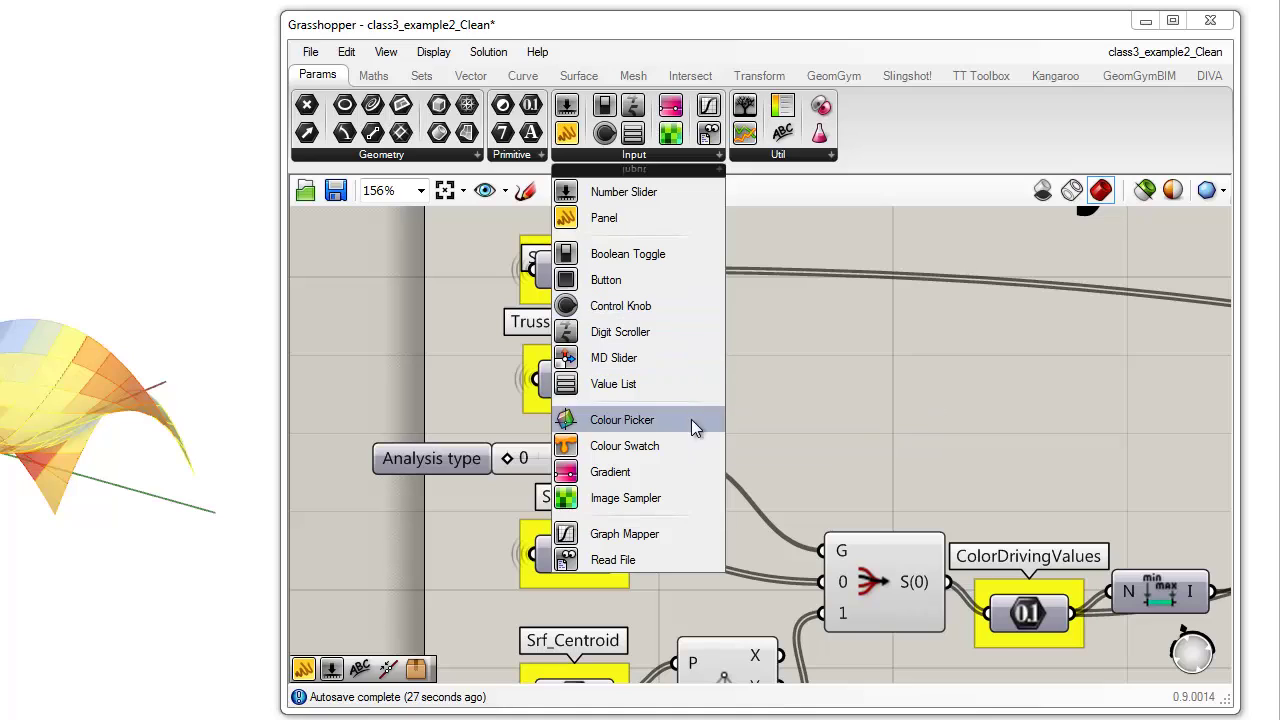
click(676, 387)
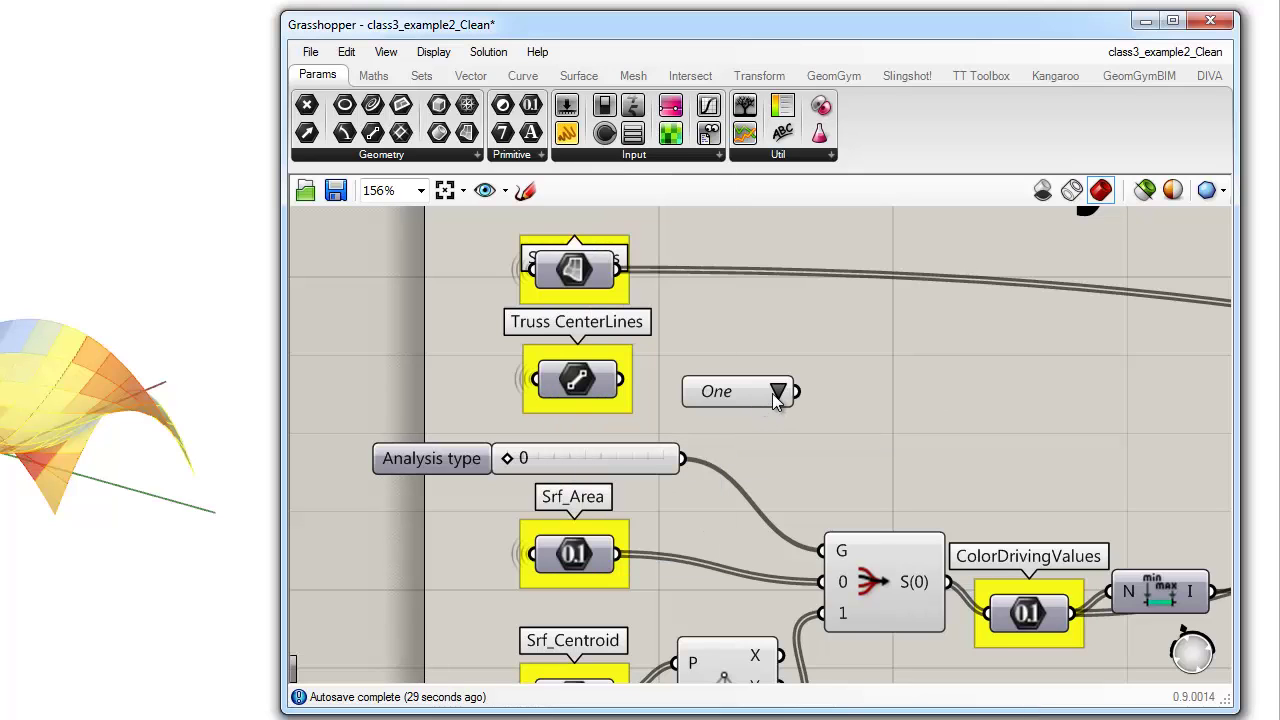
click(777, 392)
click(815, 421)
Step: Add a Panel beside the Value List and connect the list's output to it
click(566, 133)
click(920, 425)
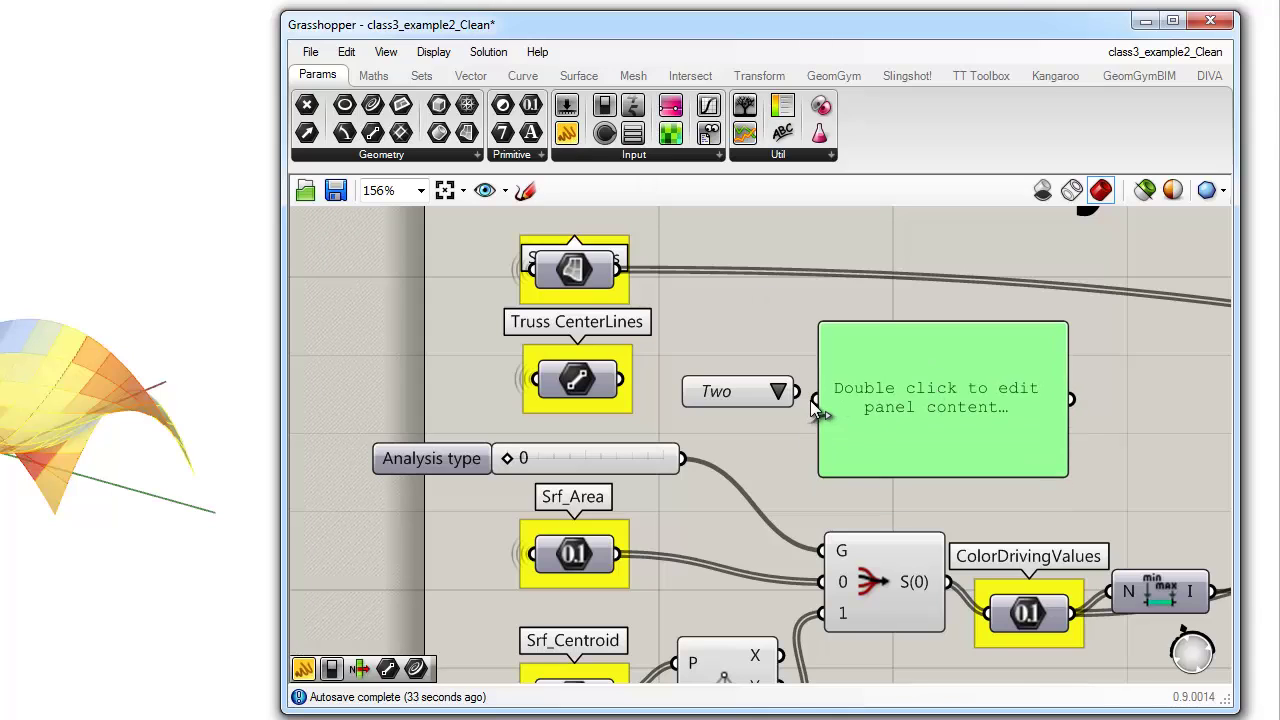
drag(800, 393, 932, 404)
Step: Switch the Value List through Three, Four and One to check the output in the Panel
click(777, 392)
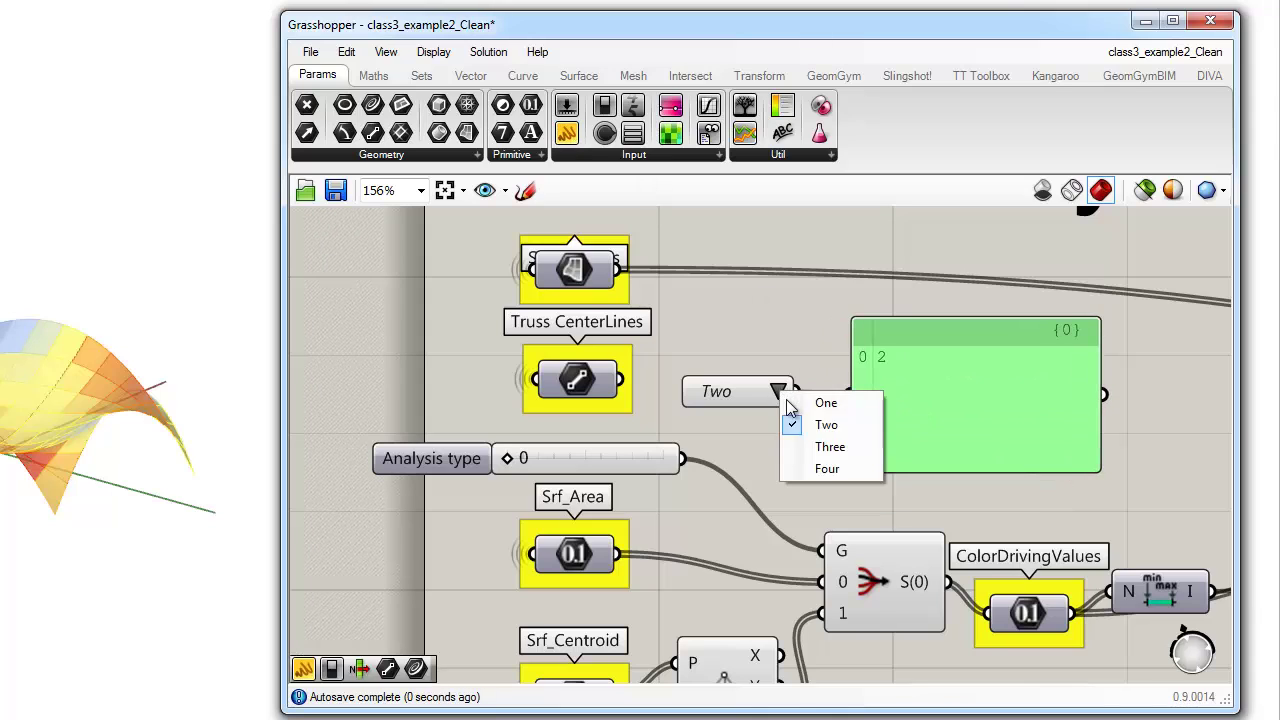
click(800, 451)
click(778, 392)
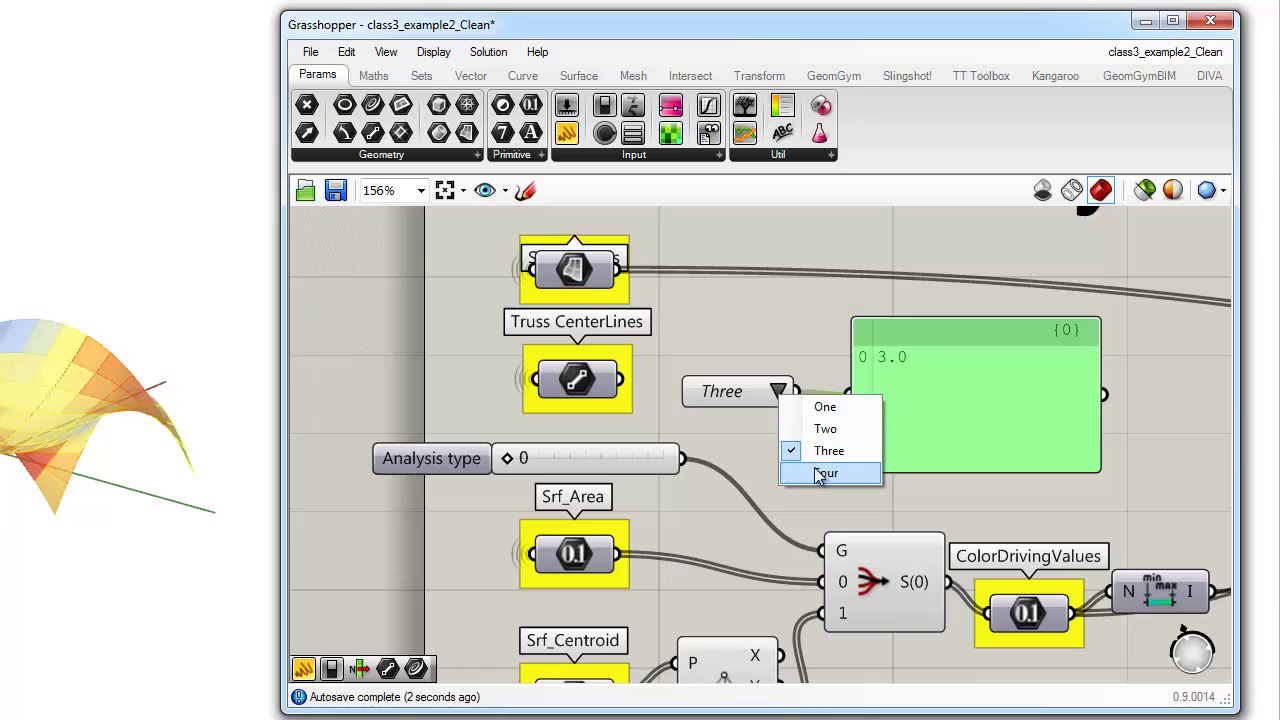
click(826, 472)
click(778, 391)
click(826, 408)
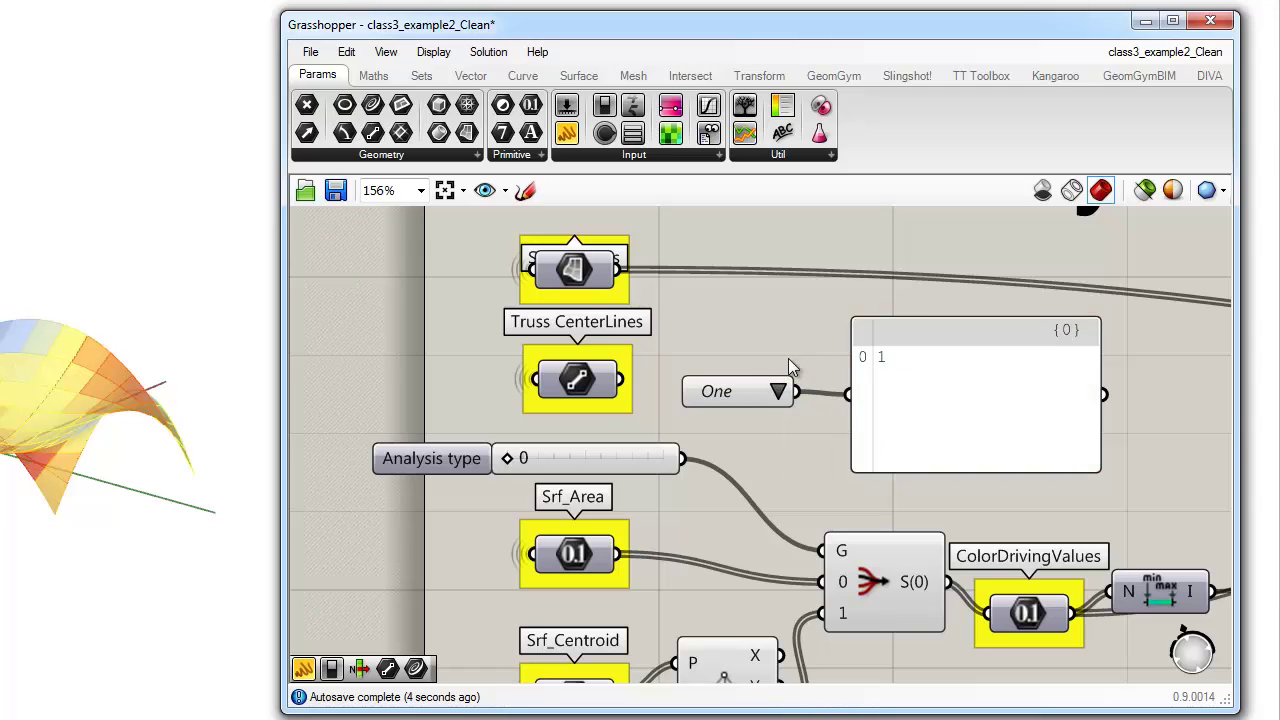
Step: Edit the Value List constants so that the first entry reads Area = 0
click(745, 394)
right_click(747, 393)
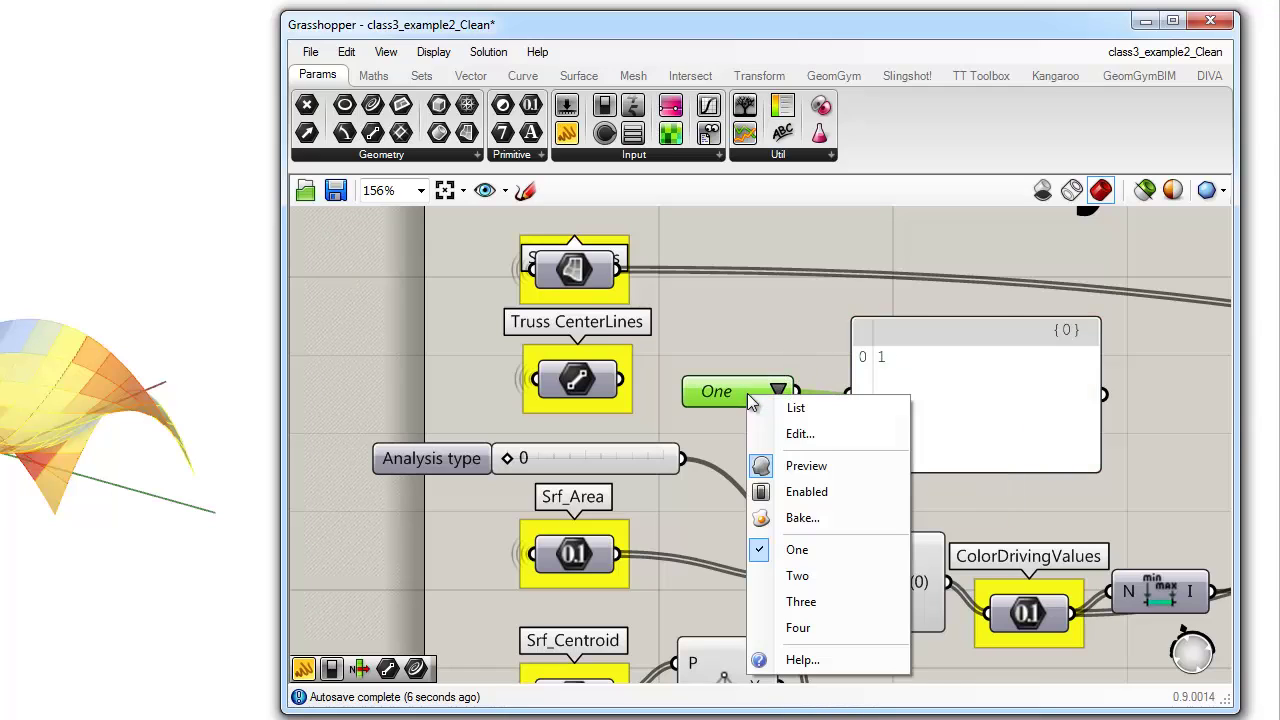
click(800, 433)
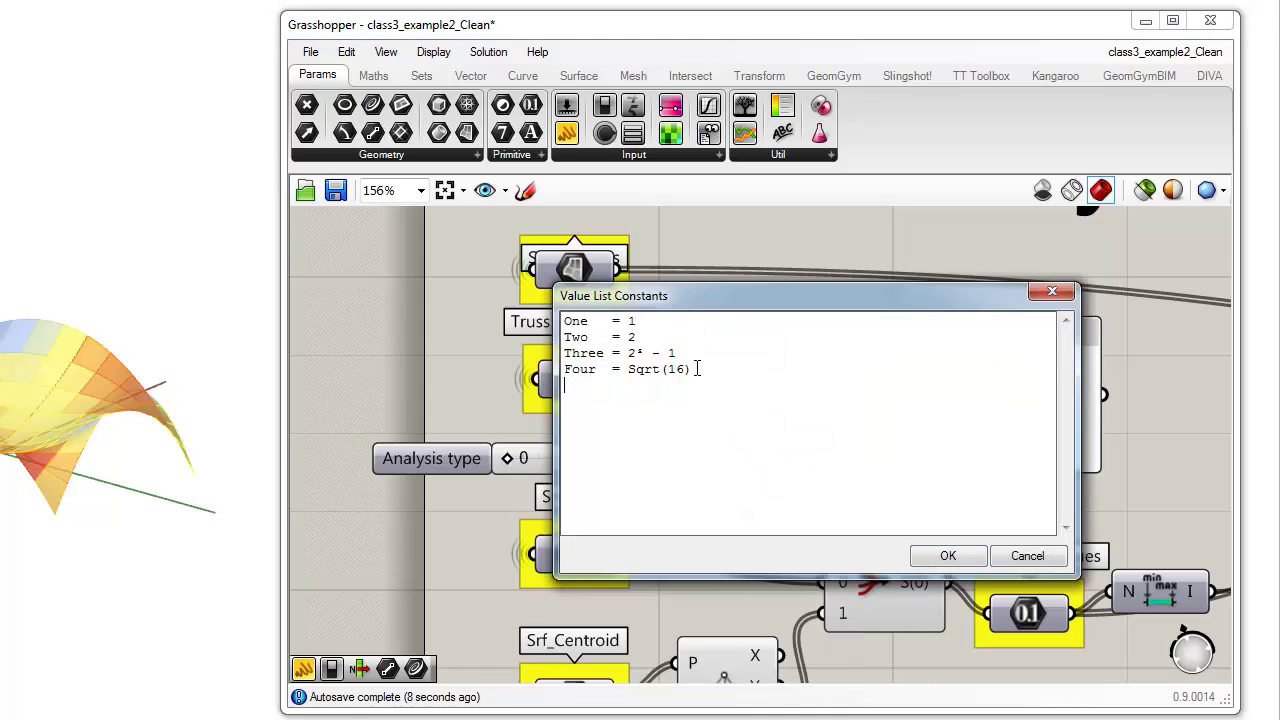
mouse_move(699, 370)
mouse_down()
mouse_move(591, 322)
mouse_move(677, 369)
mouse_up()
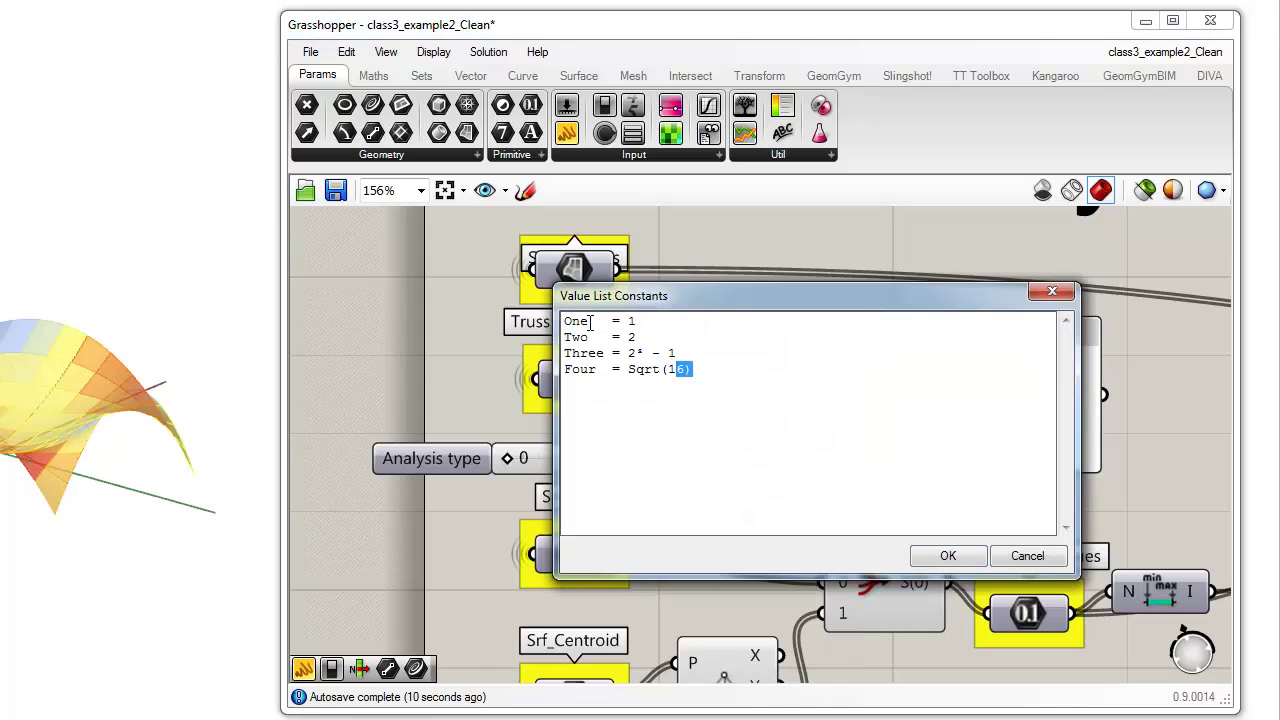
double_click(588, 322)
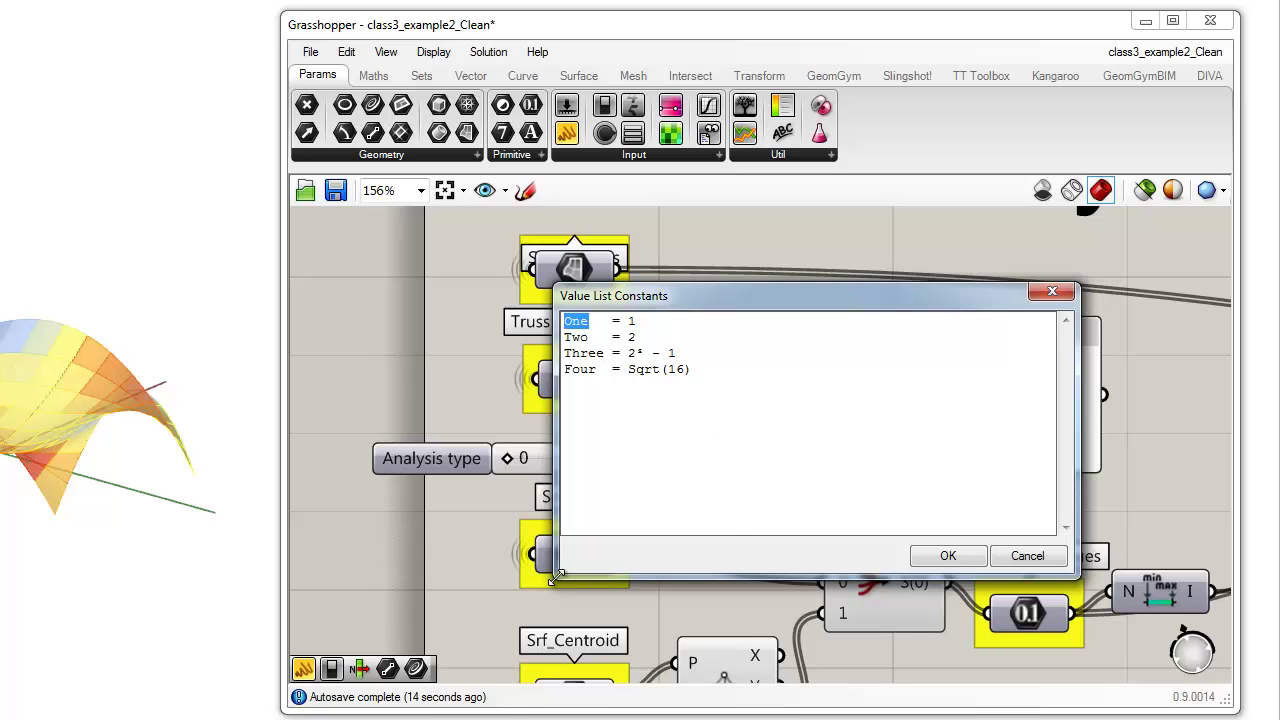
drag(720, 287, 789, 202)
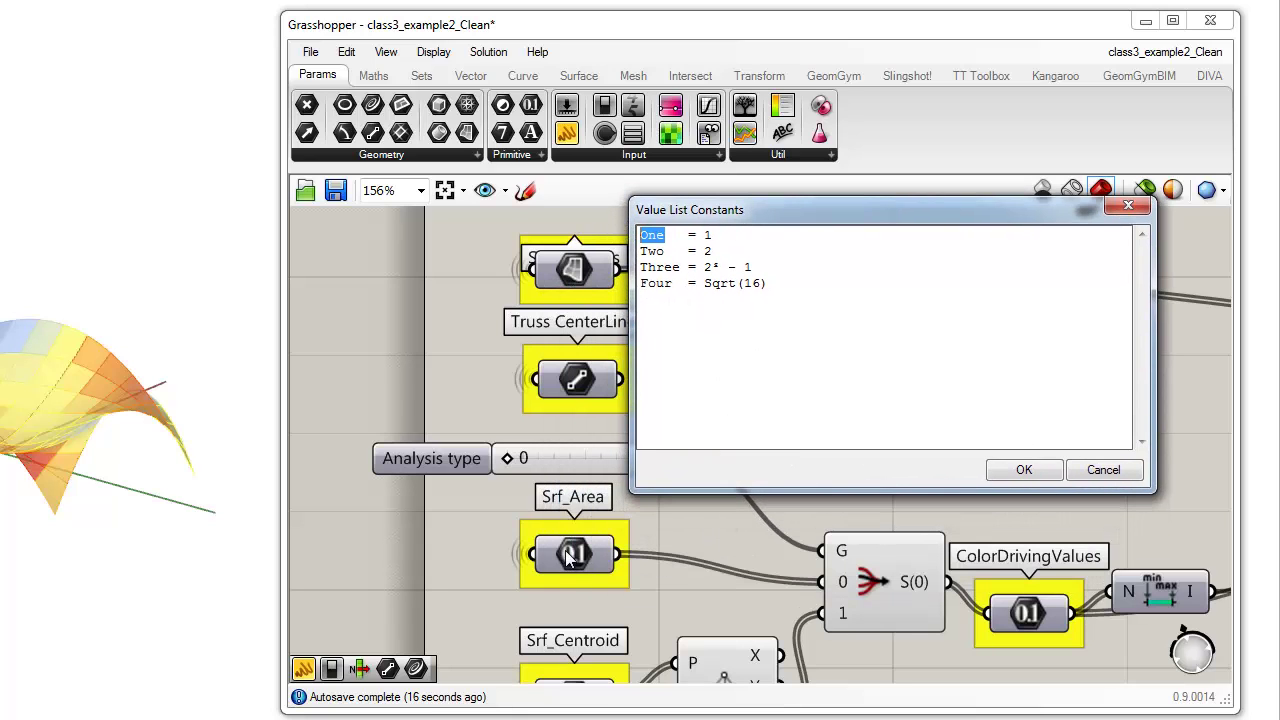
text(Area)
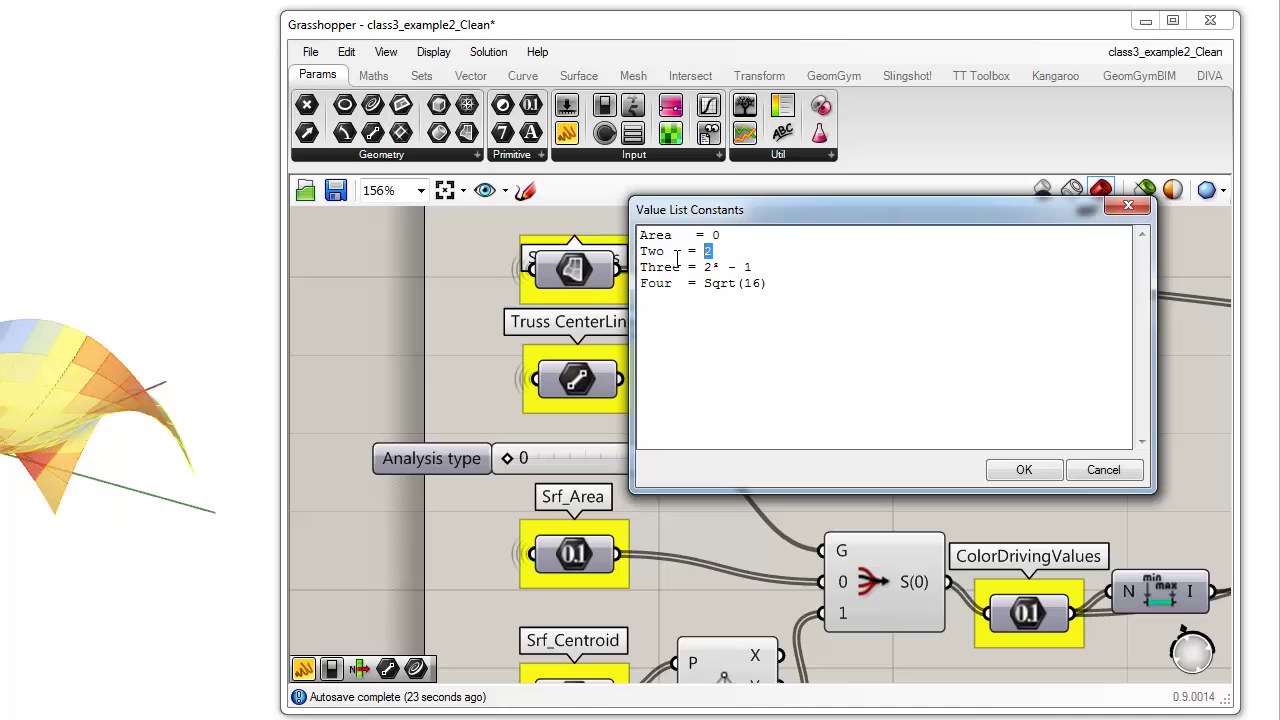
Step: Replace the remaining Value List entries with Elevation = 1 and AttractorDist = 2, and accept the constants
key(ctrl+shift+Left)
key(ctrl+shift+Left)
key(BackSpace)
key(ctrl+shift+Right)
key(ctrl+shift+Right)
key(ctrl+shift+Right)
key(ctrl+shift+Right)
key(ctrl+shift+Right)
key(ctrl+shift+Right)
key(ctrl+shift+Right)
key(ctrl+shift+Right)
key(ctrl+shift+Right)
key(ctrl+shift+Right)
key(BackSpace)
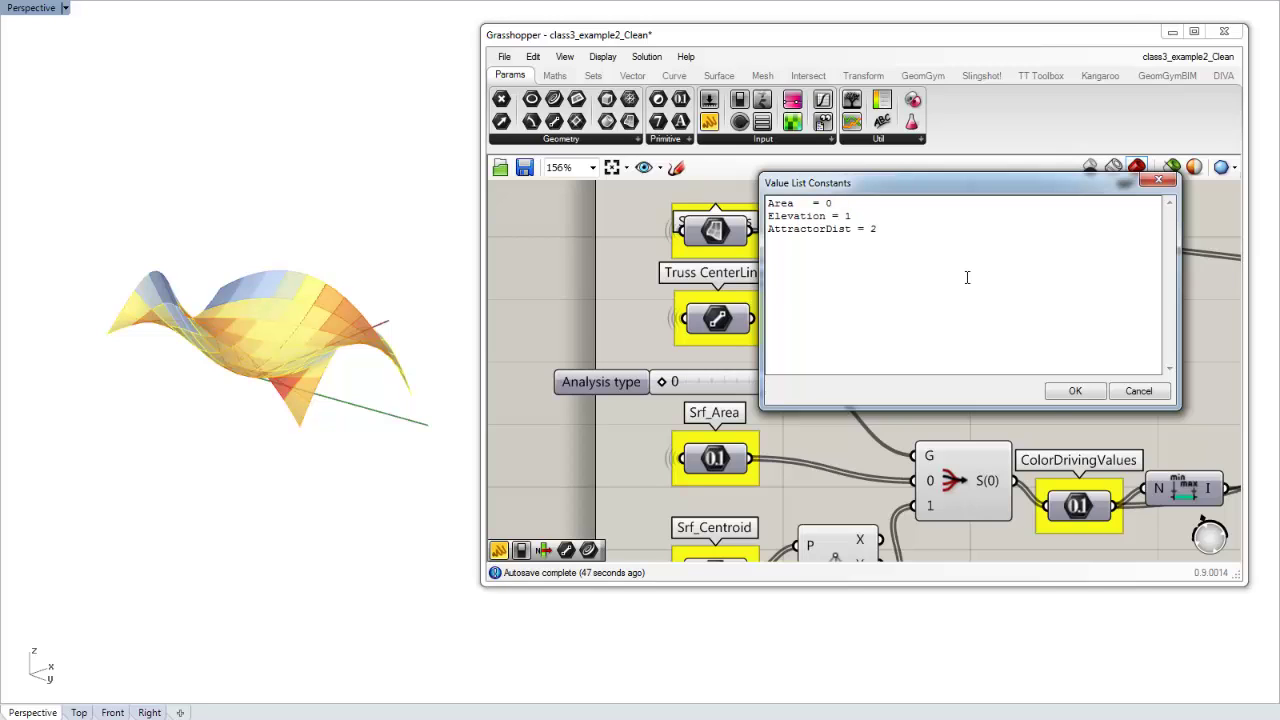
click(1073, 390)
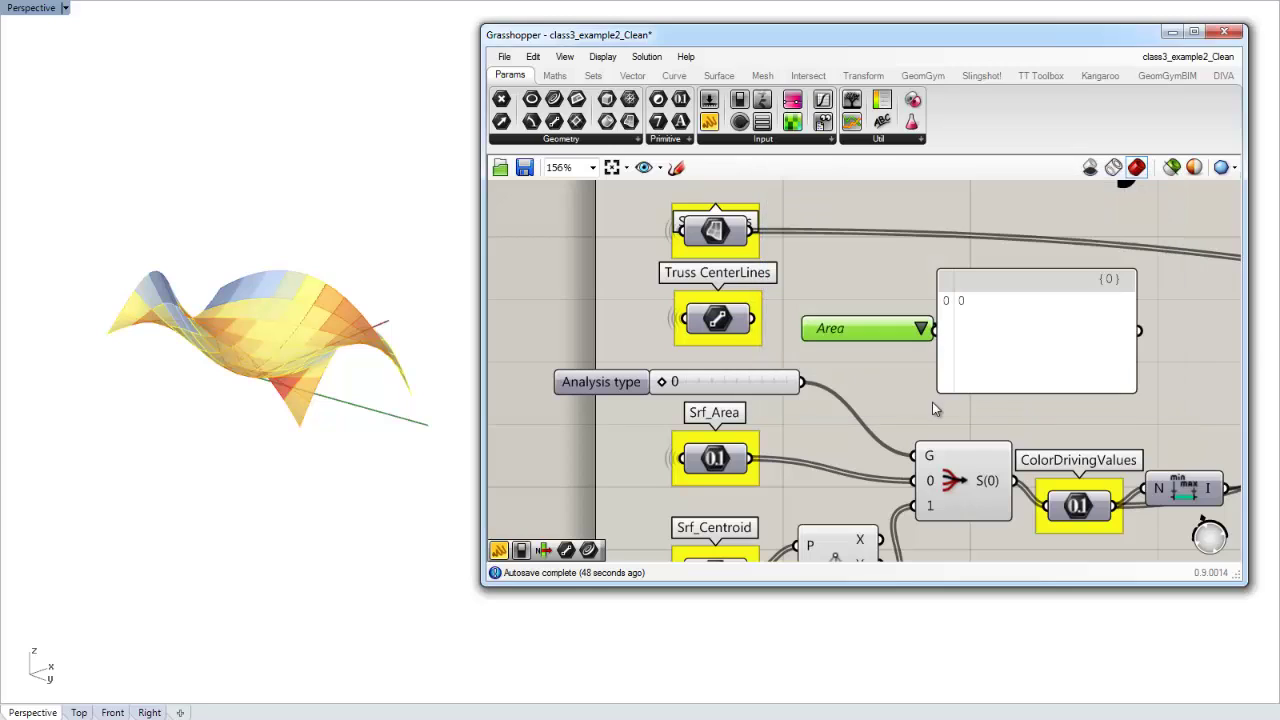
Step: Connect the Value List to the Stream Filter's G input in place of the slider and choose Elevation
drag(1002, 319, 1064, 310)
drag(938, 330, 913, 452)
click(921, 328)
click(970, 355)
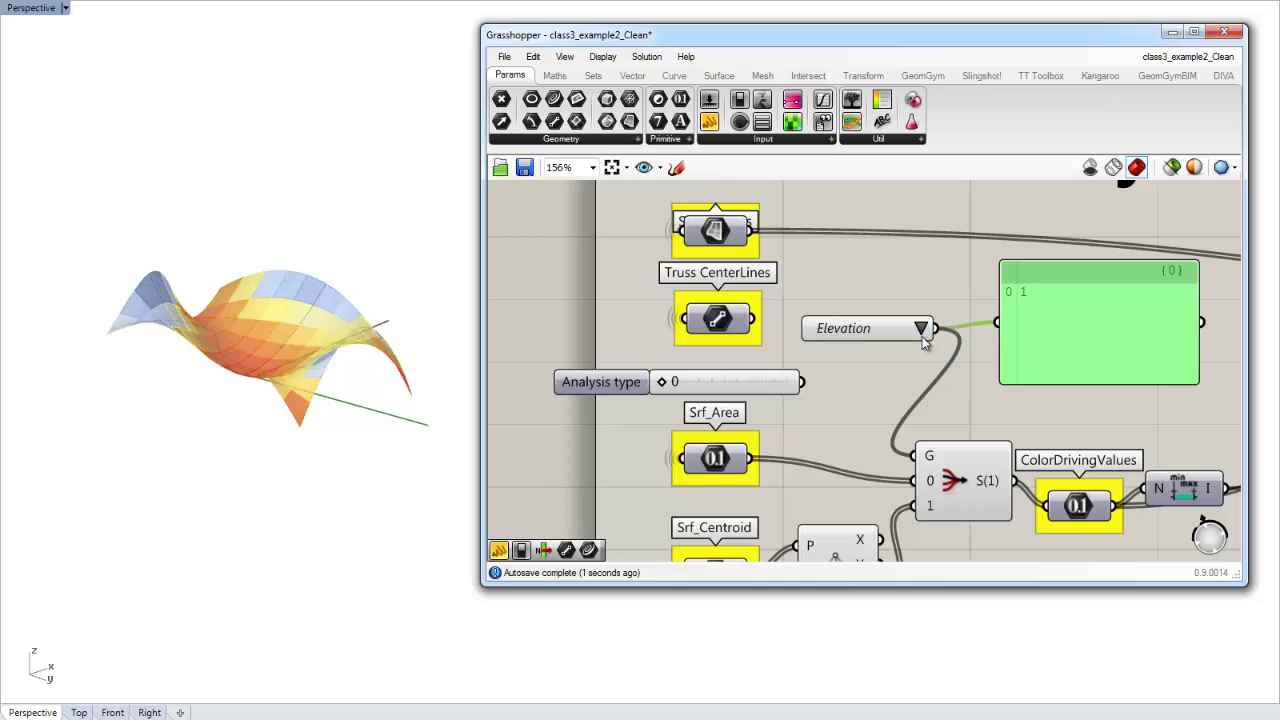
Step: Switch the Value List to Area and back to Elevation to compare the roof colouring
click(921, 328)
click(958, 339)
click(921, 328)
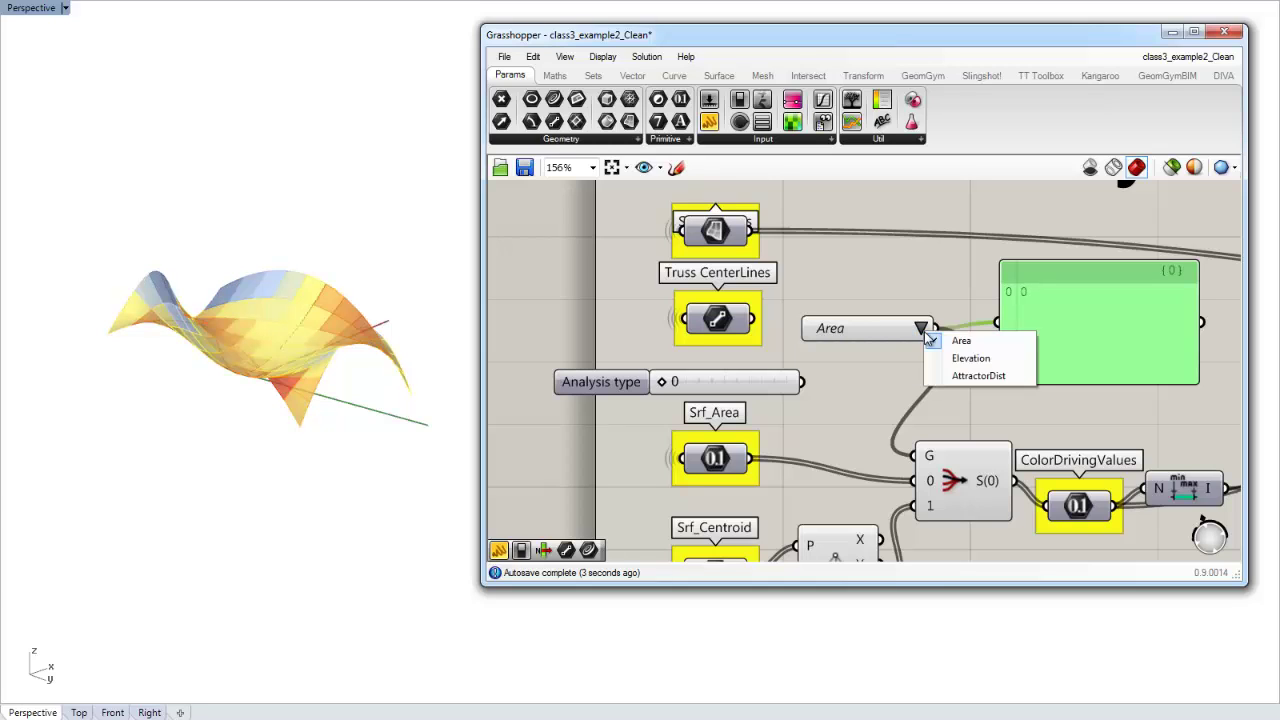
click(958, 359)
Step: Delete the old Analysis type slider and move the Value List into its place above Srf_Area
click(760, 388)
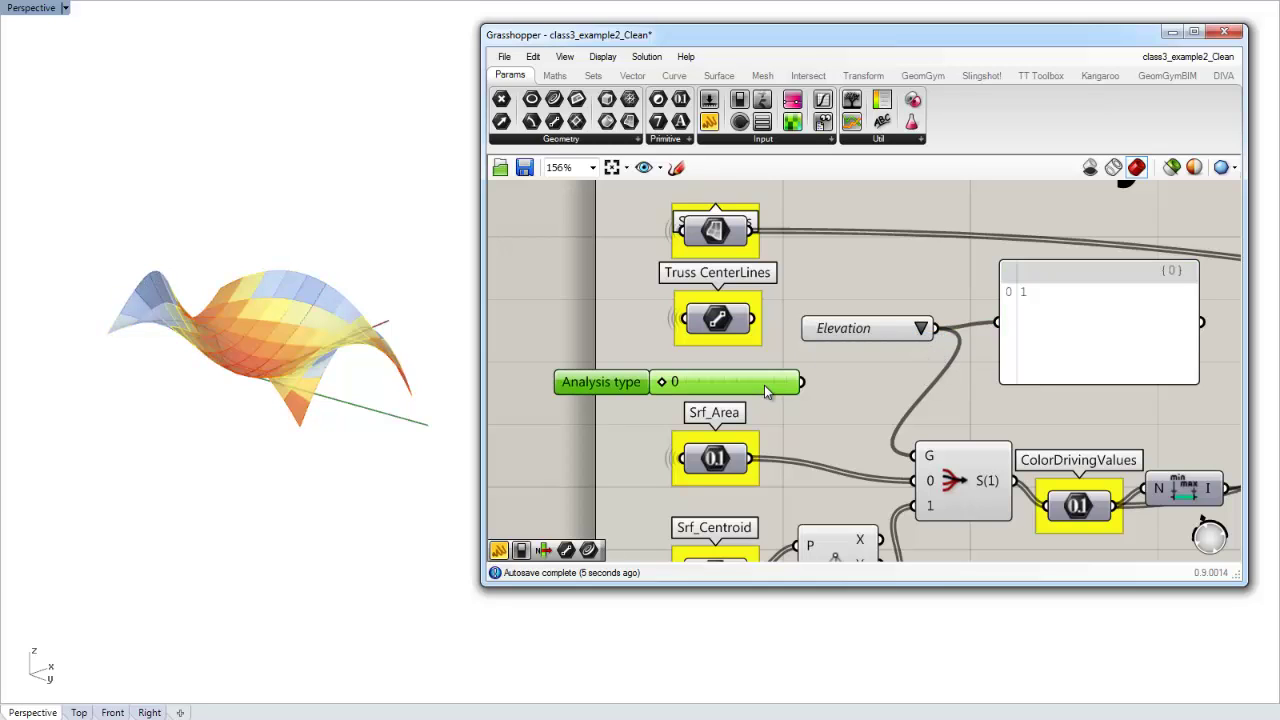
key(Delete)
drag(842, 336, 683, 380)
Step: Group the Value List and name the group Analysis Type
key(ctrl+g)
right_click(690, 373)
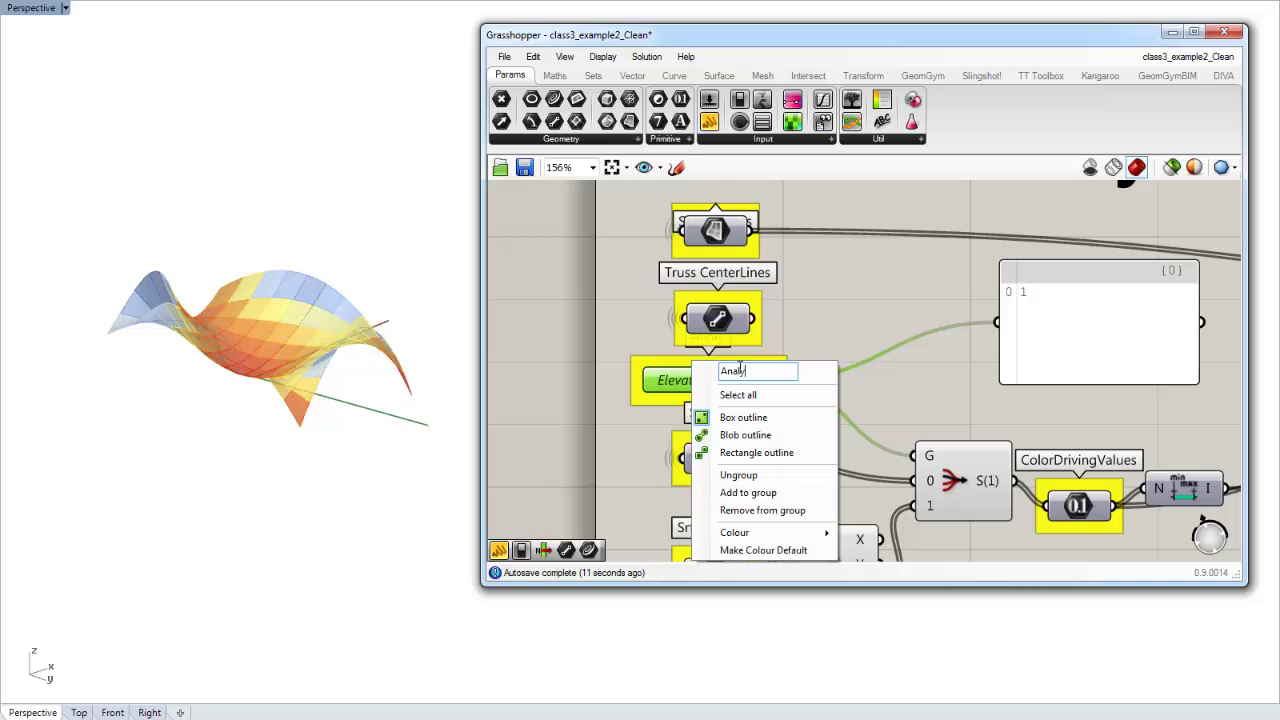
key(Return)
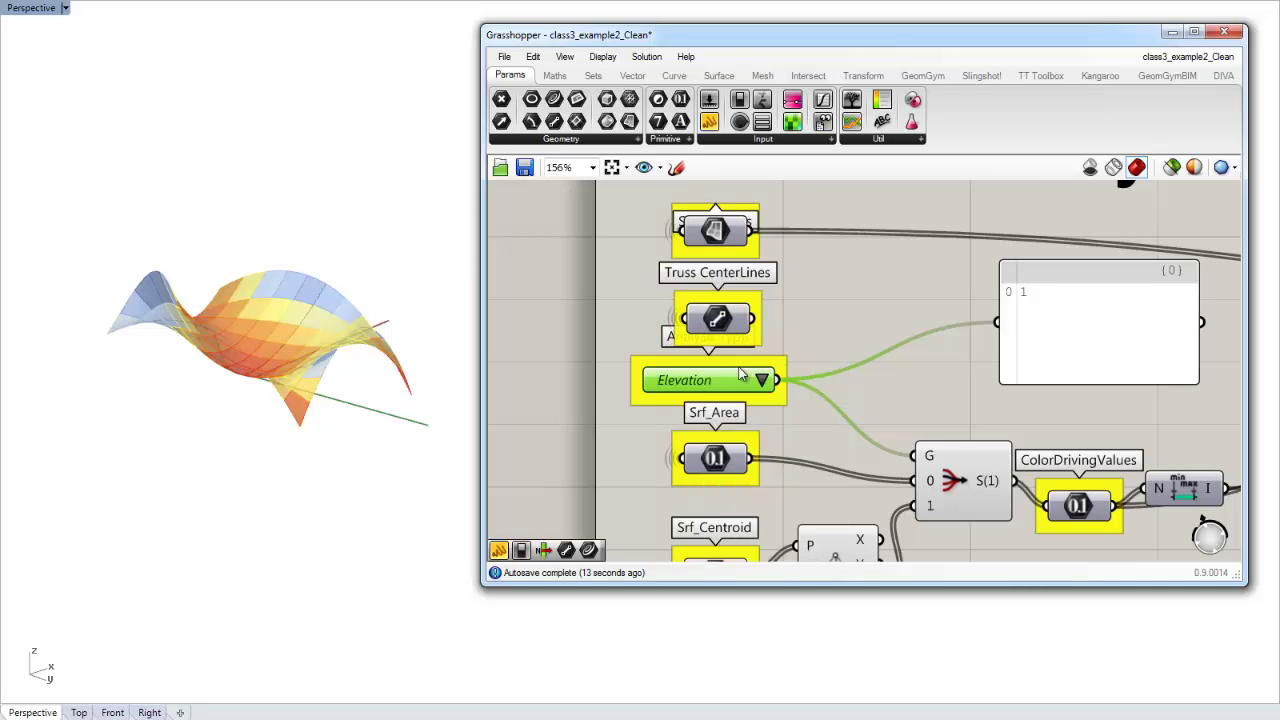
Step: Space out the Subsurfaces, Truss CenterLines, Srf_Area and Srf_Centroid groups above and below the Analysis Type group
right_drag(648, 382, 671, 437)
drag(685, 240, 757, 350)
click(840, 355)
scroll(820, 346, down, 2)
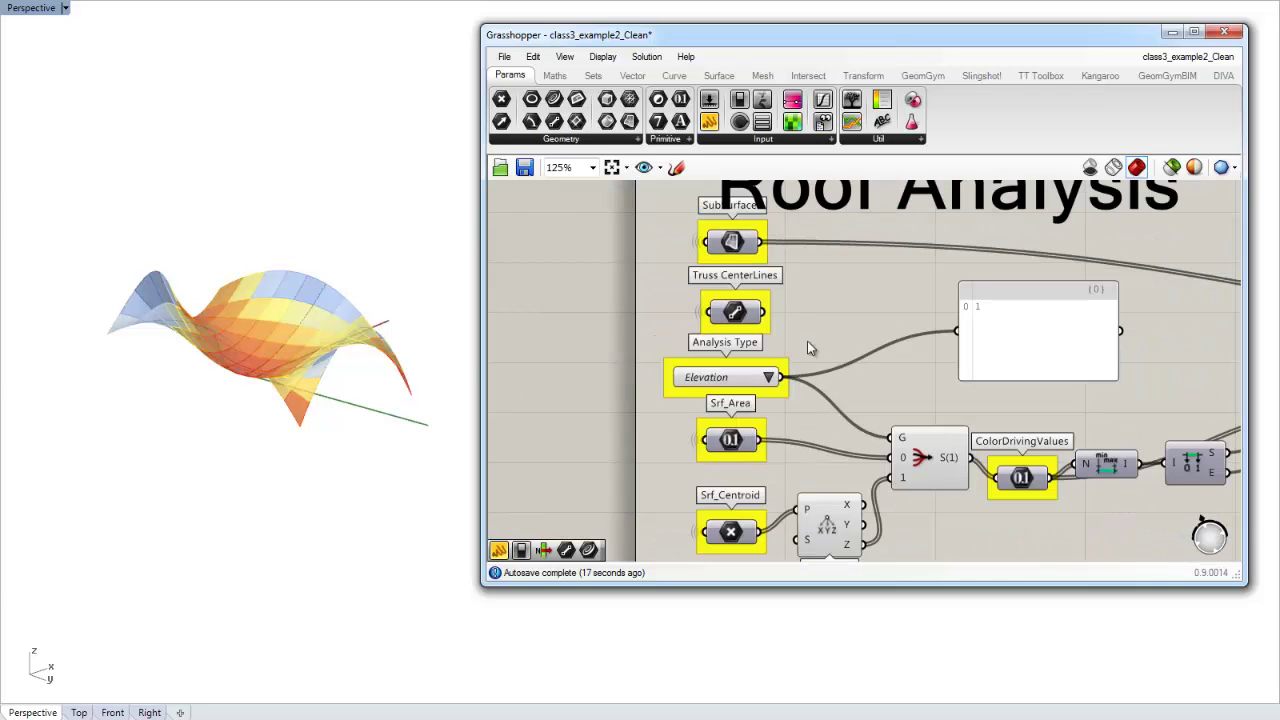
click(697, 445)
drag(699, 446, 701, 448)
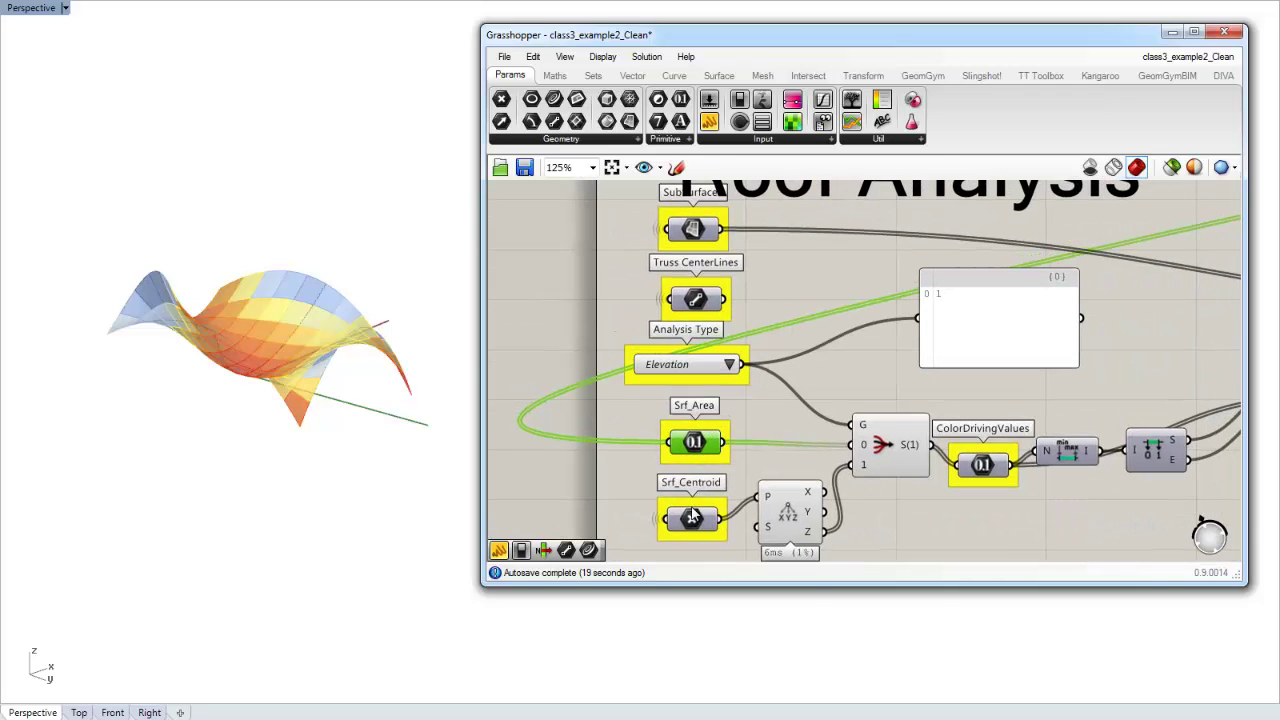
drag(696, 518, 699, 514)
click(800, 458)
Step: Delete the test Panel and realign the Stream Filter, point deconstruction, ColorDrivingValues and domain components into a tidy row
click(968, 333)
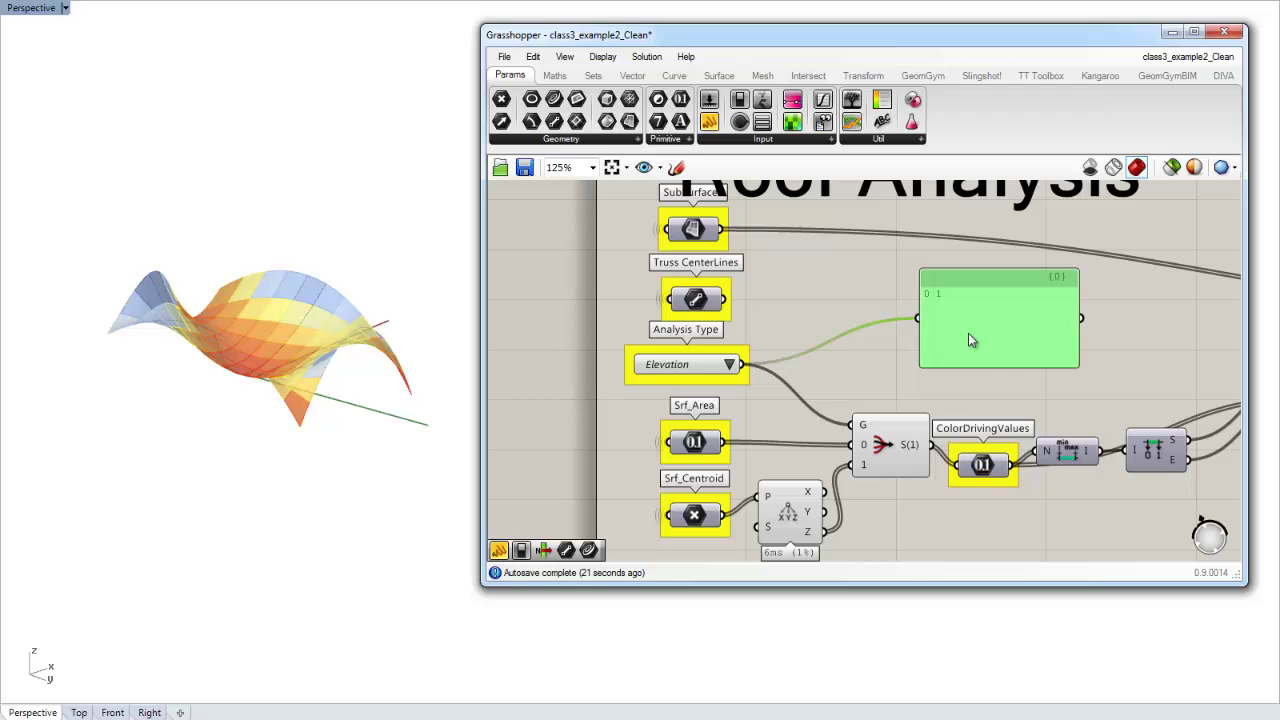
key(Delete)
click(875, 455)
drag(875, 455, 900, 467)
scroll(885, 418, down, 1)
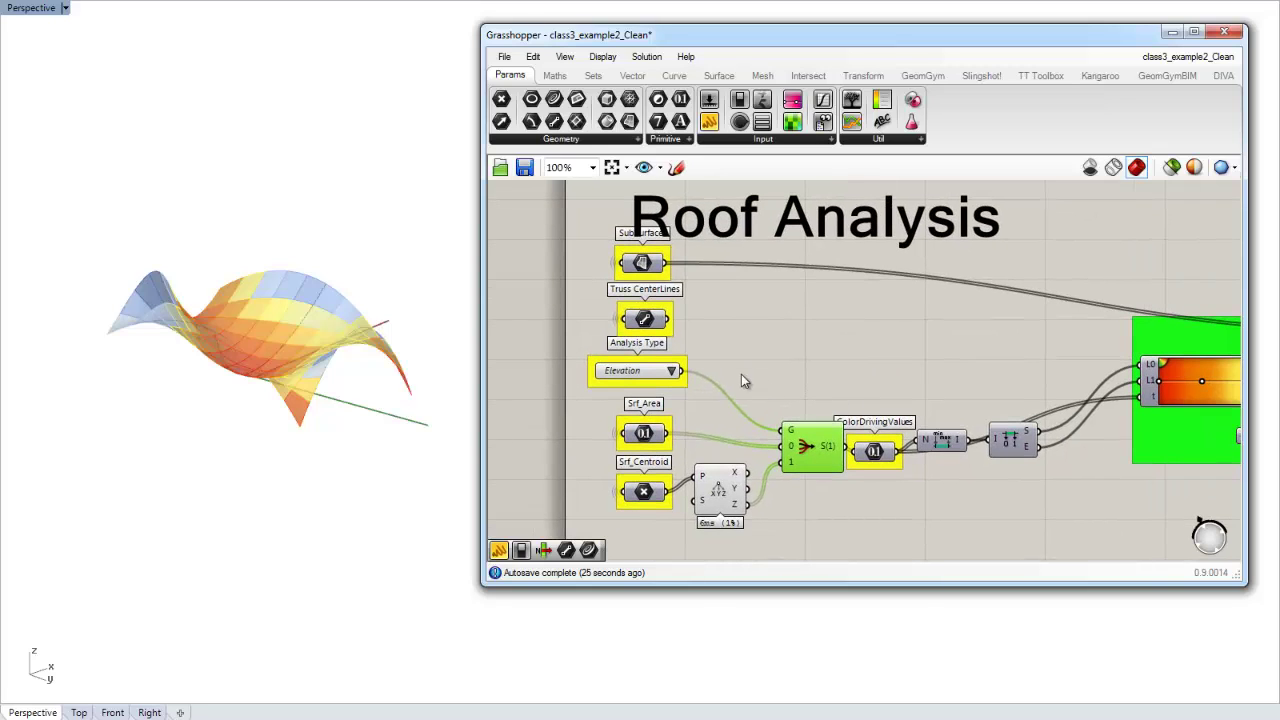
drag(741, 380, 1080, 473)
drag(1020, 437, 1045, 402)
click(808, 433)
drag(714, 485, 733, 469)
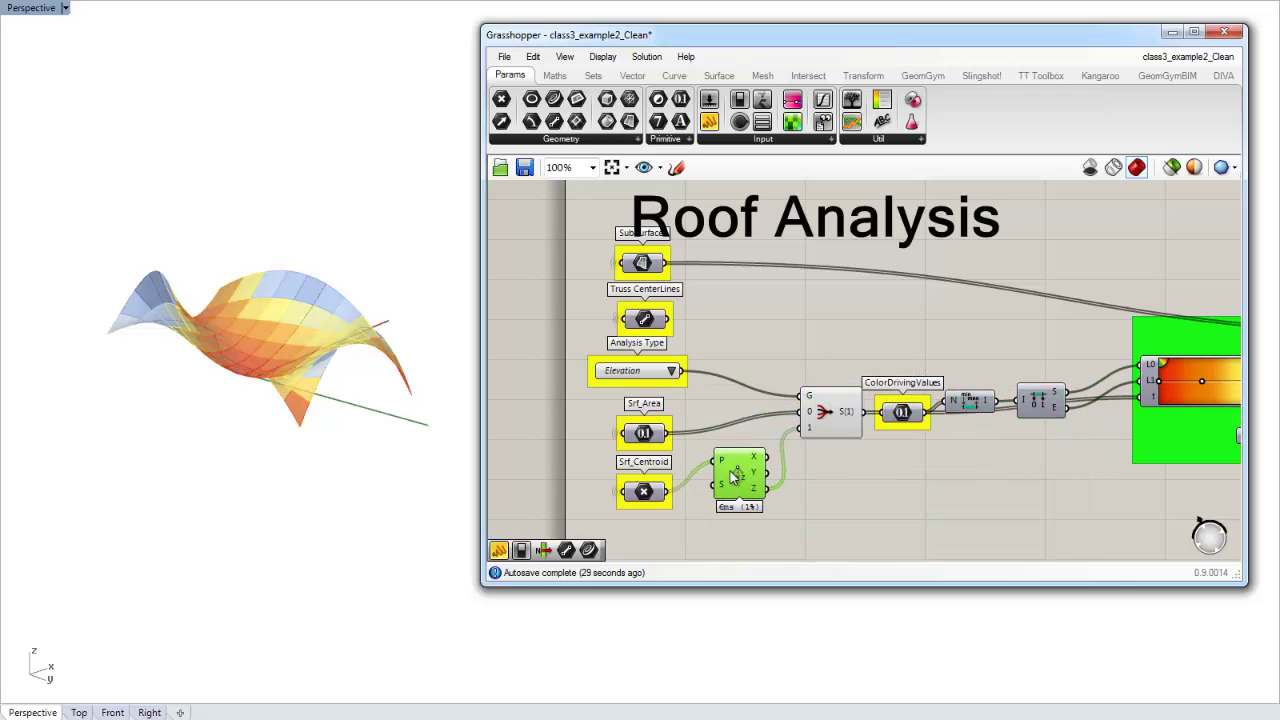
click(811, 474)
Step: Examine the elevation colouring of the roof from several angles alongside the Roof Analysis definition
right_drag(813, 458, 755, 462)
right_drag(842, 416, 796, 430)
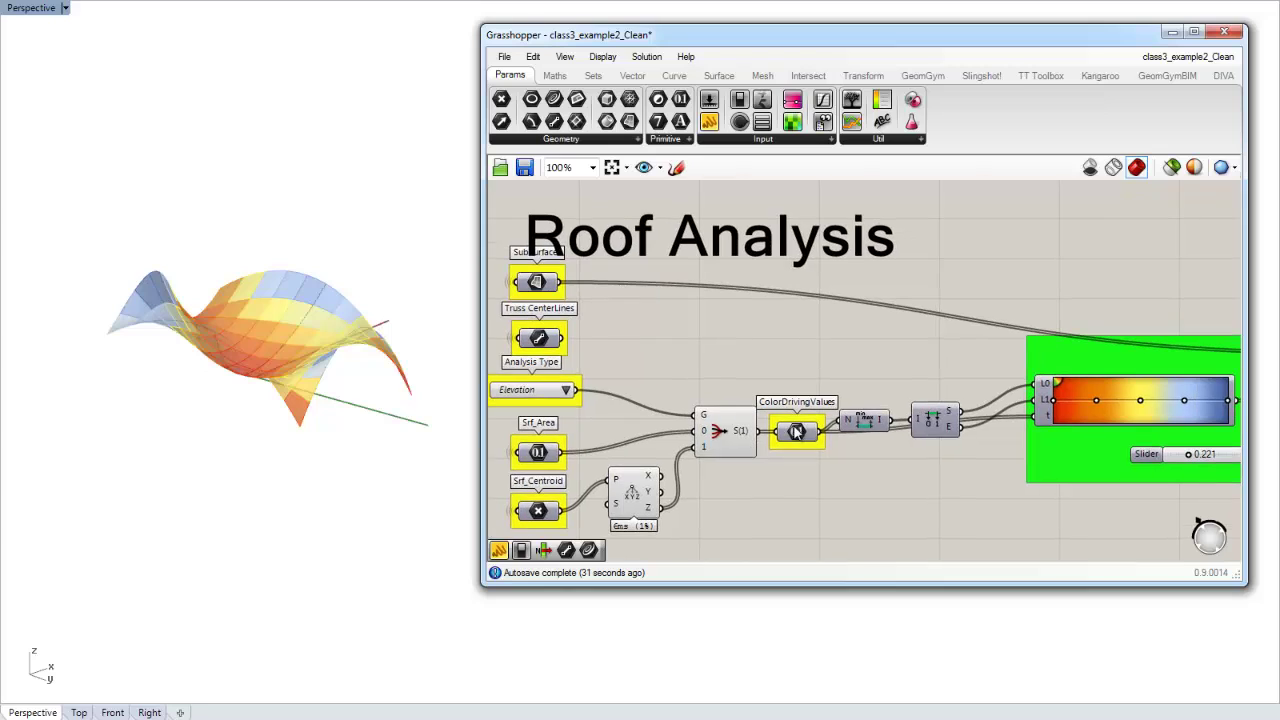
mouse_move(126, 451)
right_down()
mouse_move(229, 409)
mouse_move(254, 417)
mouse_move(227, 522)
mouse_move(208, 456)
mouse_move(147, 445)
right_up()
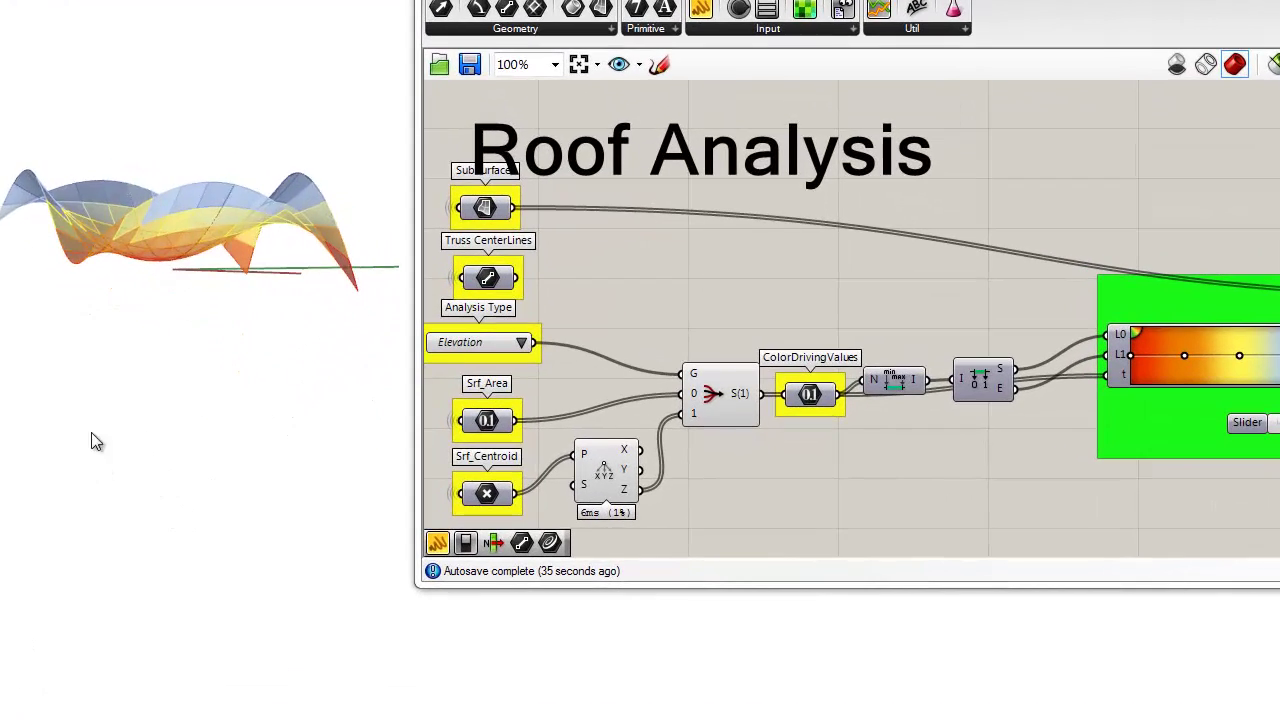
right_drag(711, 331, 800, 279)
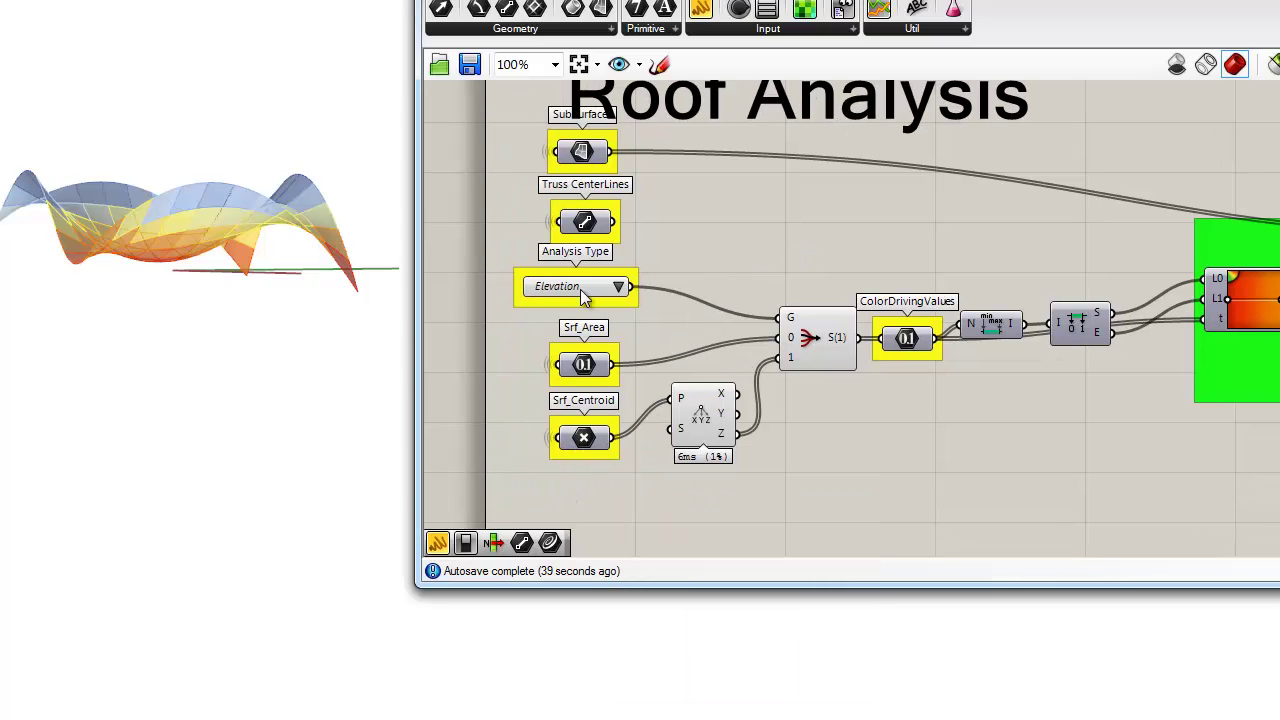
right_drag(171, 302, 162, 307)
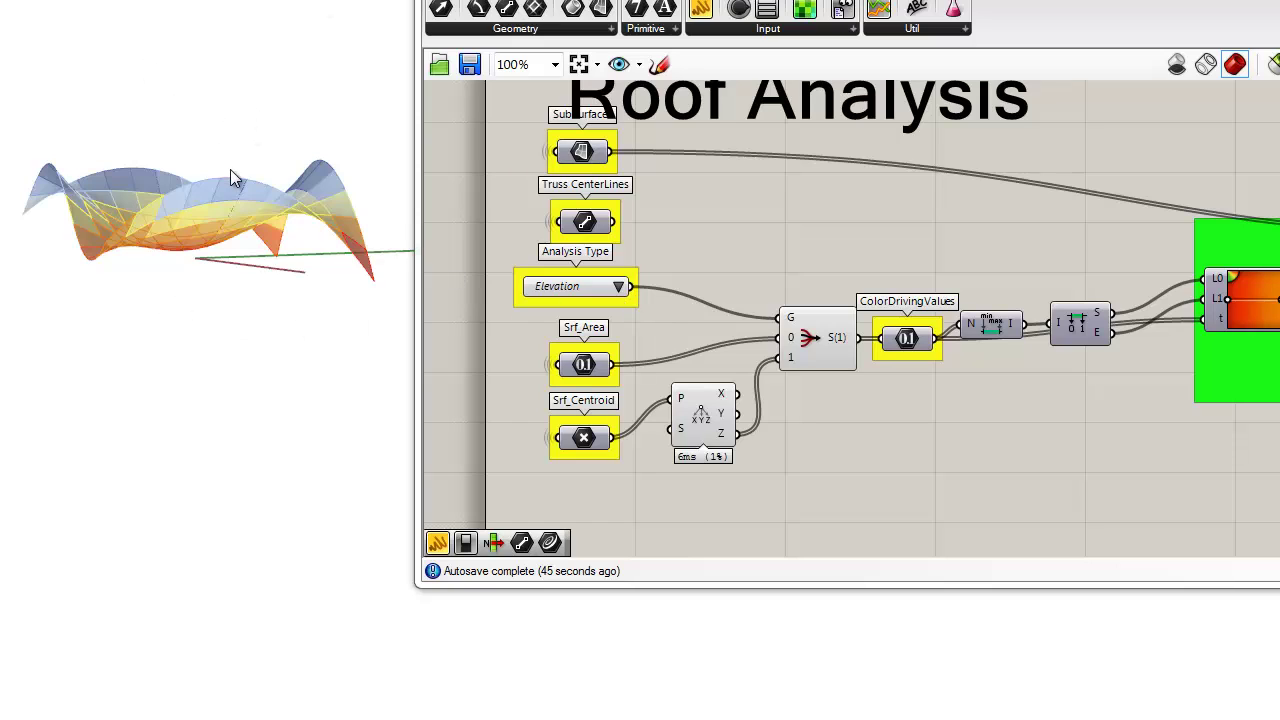
right_drag(230, 178, 197, 445)
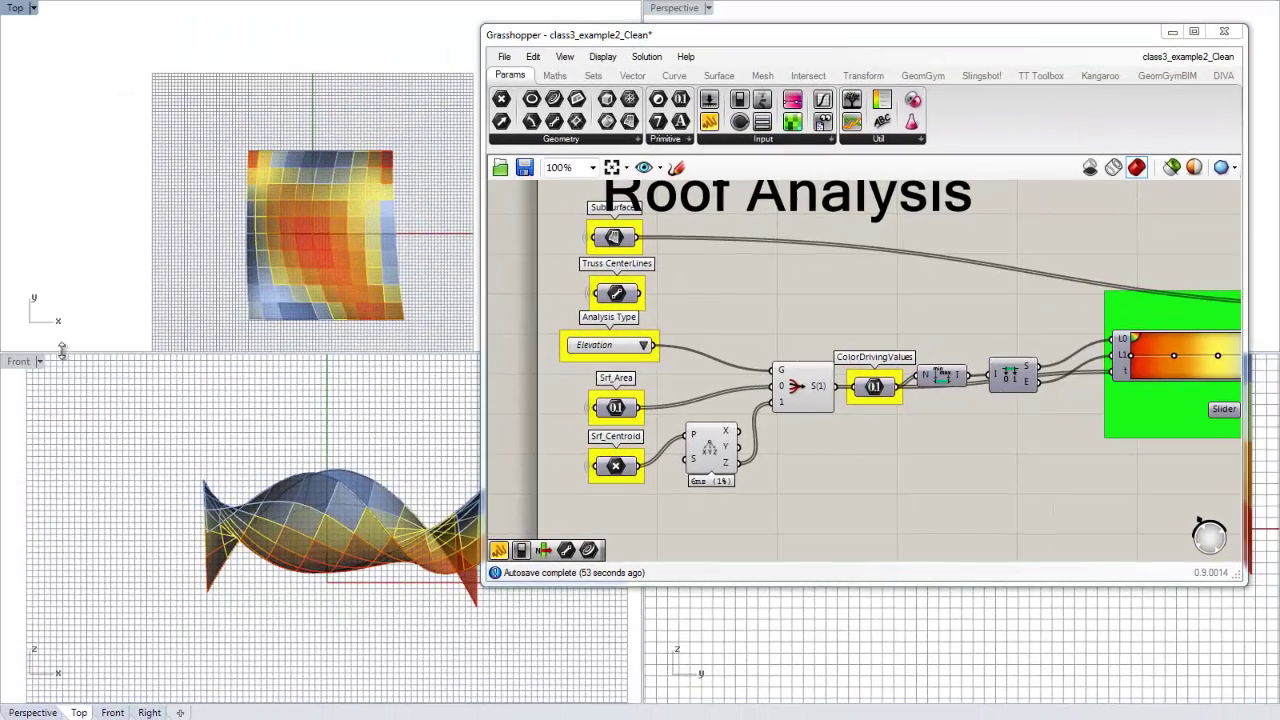
drag(623, 42, 670, 50)
double_click(669, 15)
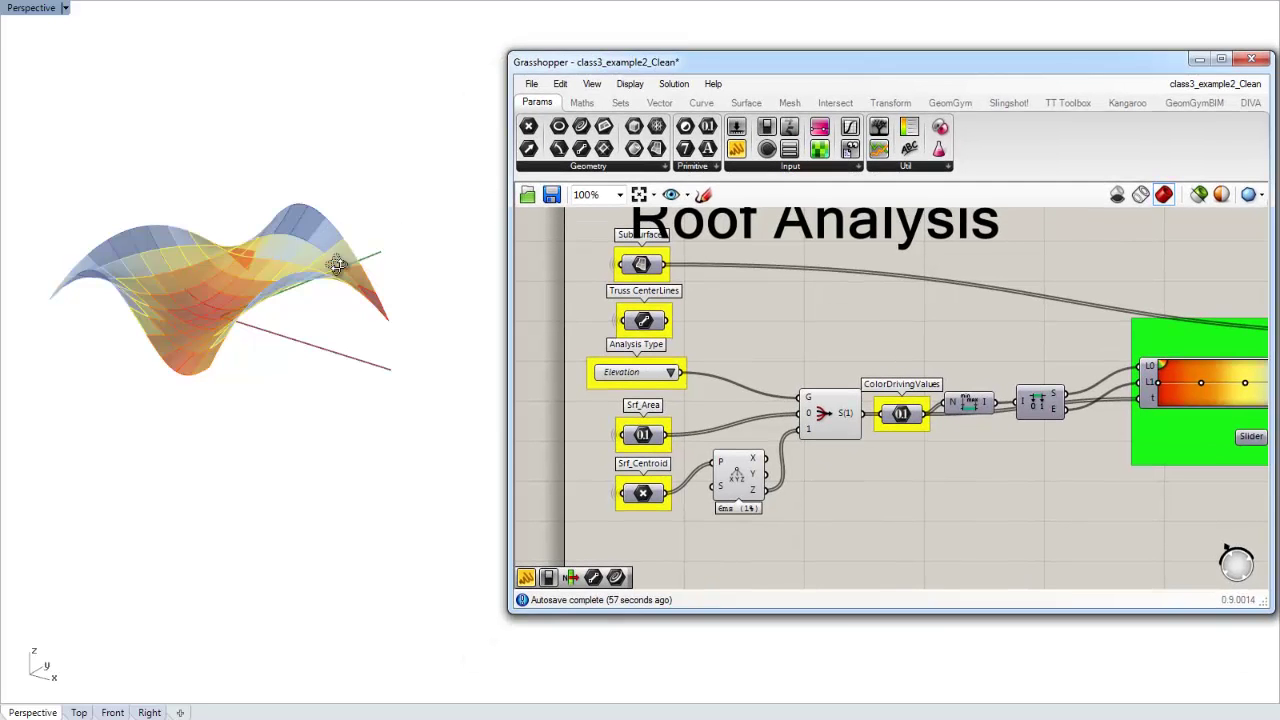
scroll(261, 324, down, 2)
scroll(189, 340, up, 5)
right_drag(201, 297, 204, 258)
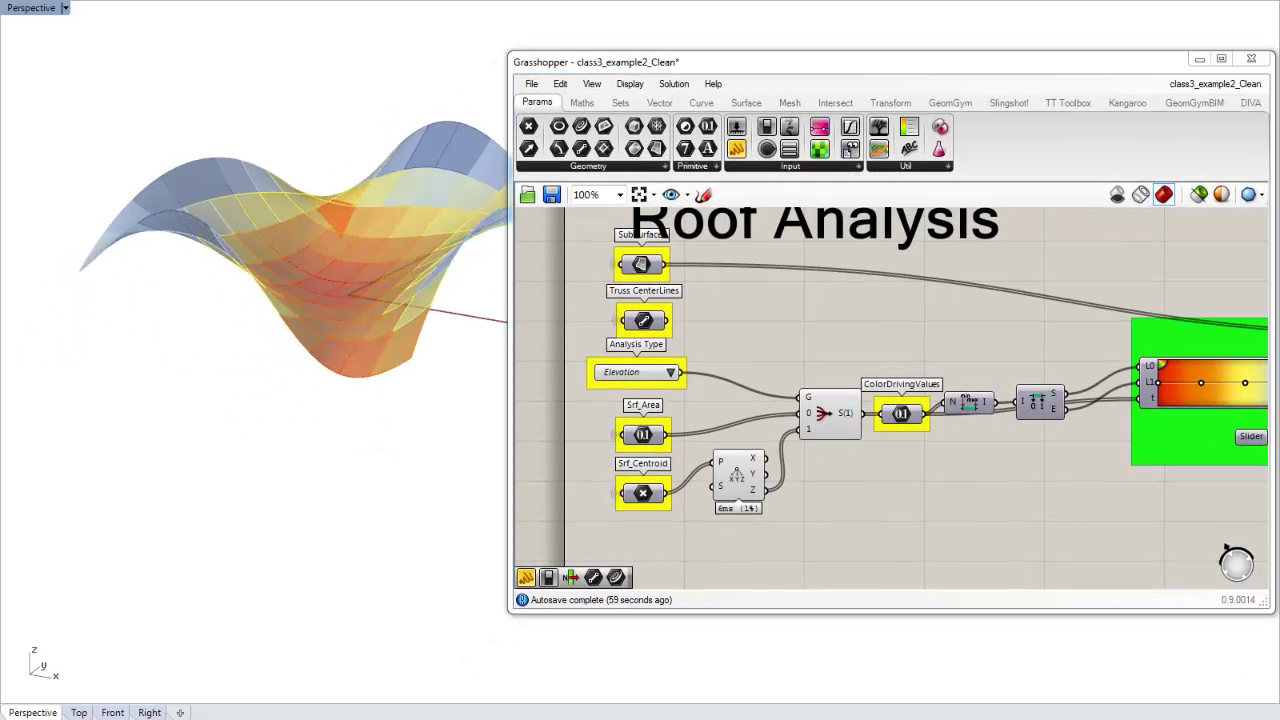
right_drag(460, 449, 325, 305)
right_drag(650, 343, 711, 384)
right_drag(427, 286, 505, 268)
scroll(533, 354, down, 2)
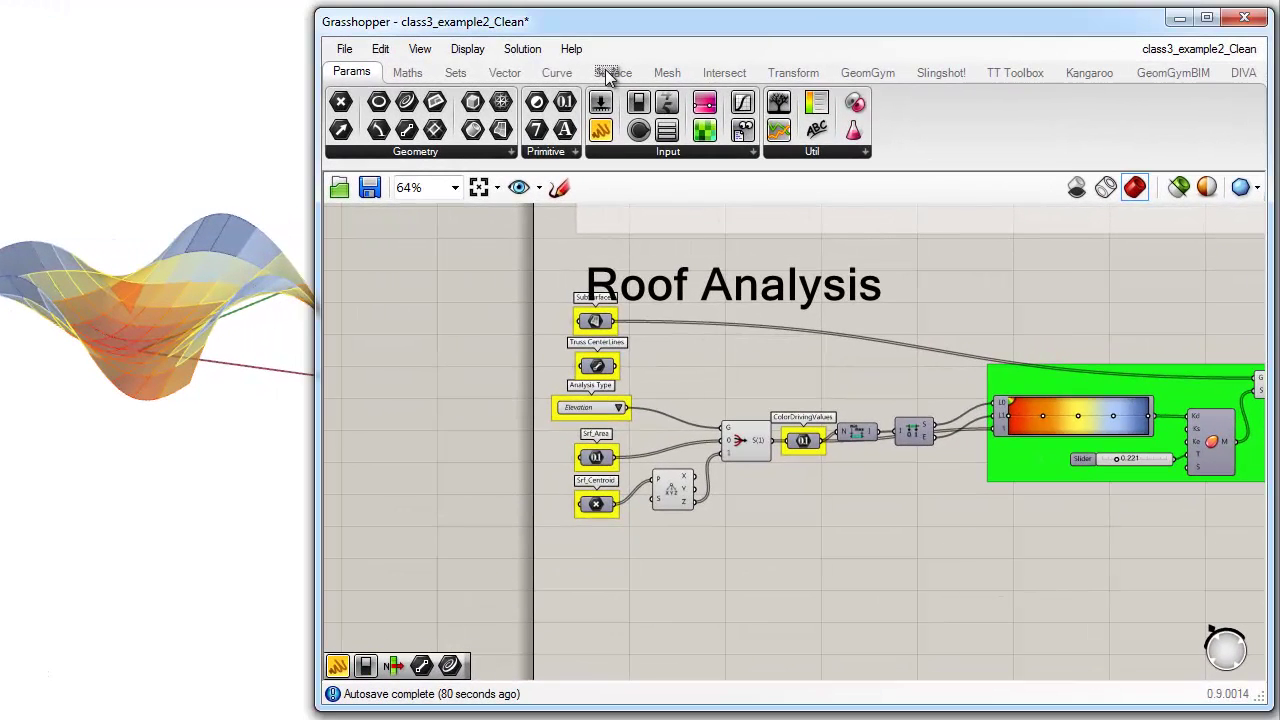
Step: Find the Bounding Box component with the search term bound and add it below the Srf_Centroid group
click(622, 75)
click(408, 150)
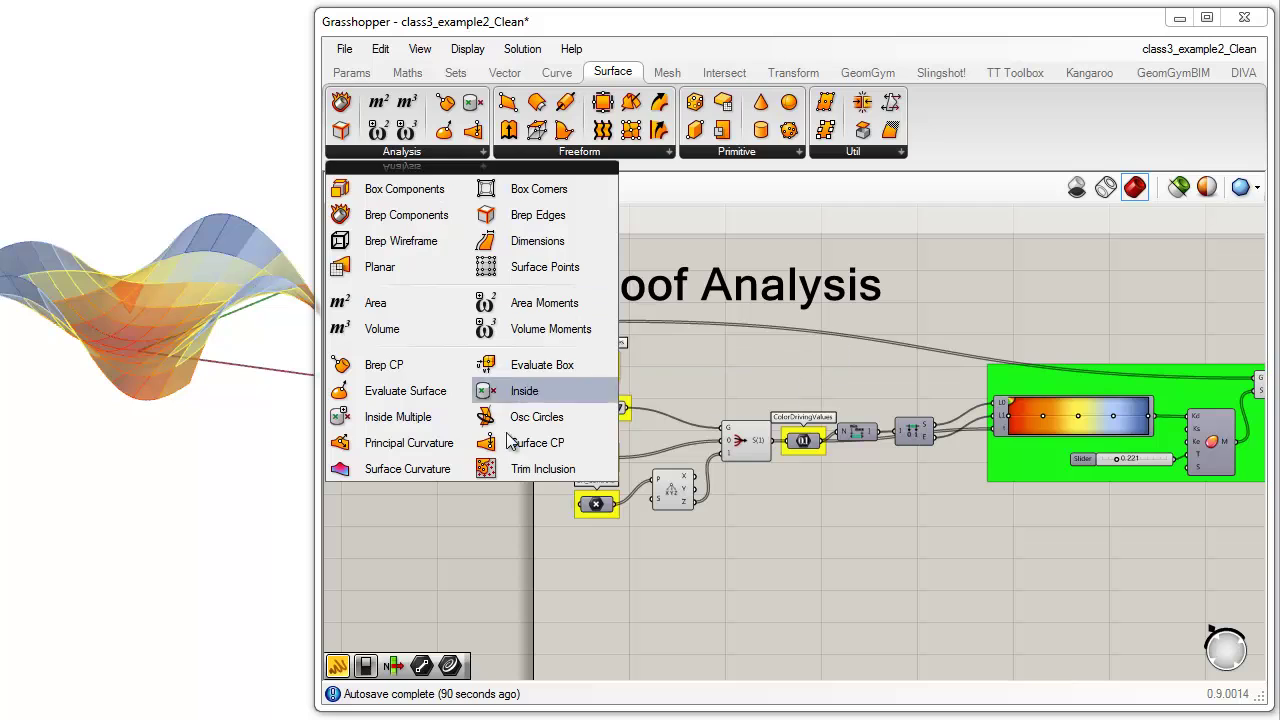
double_click(533, 548)
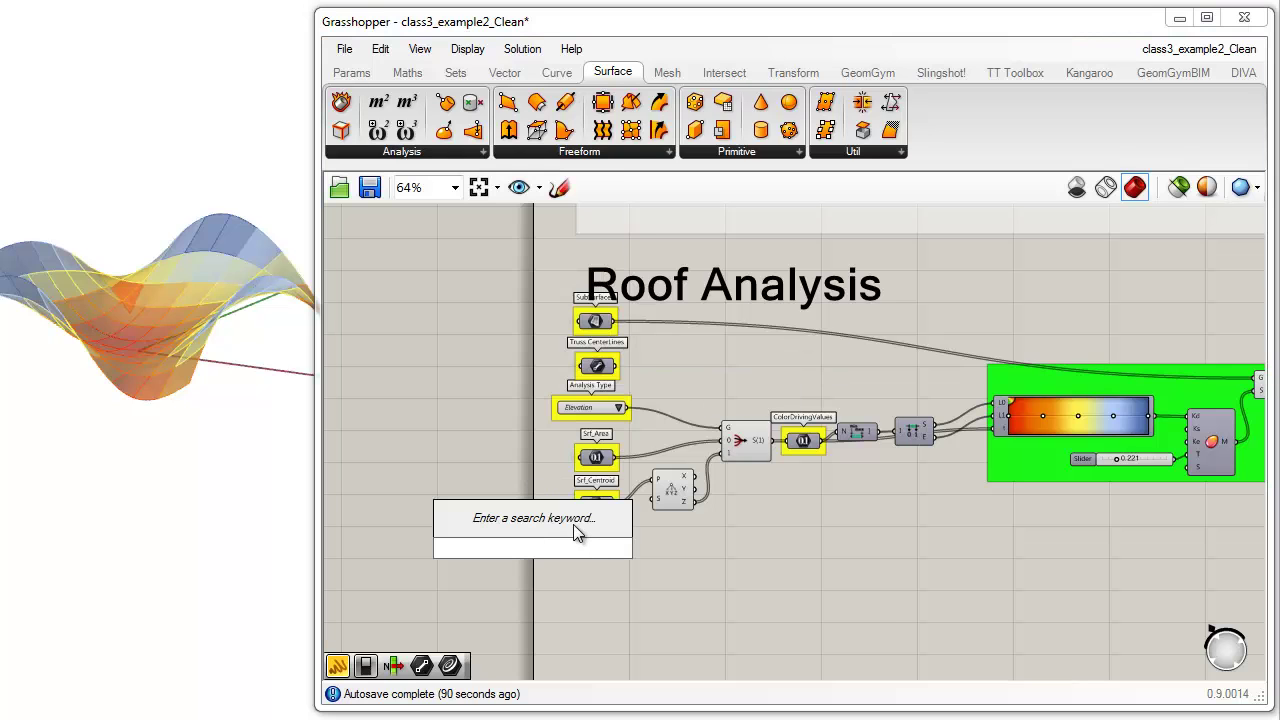
text(box)
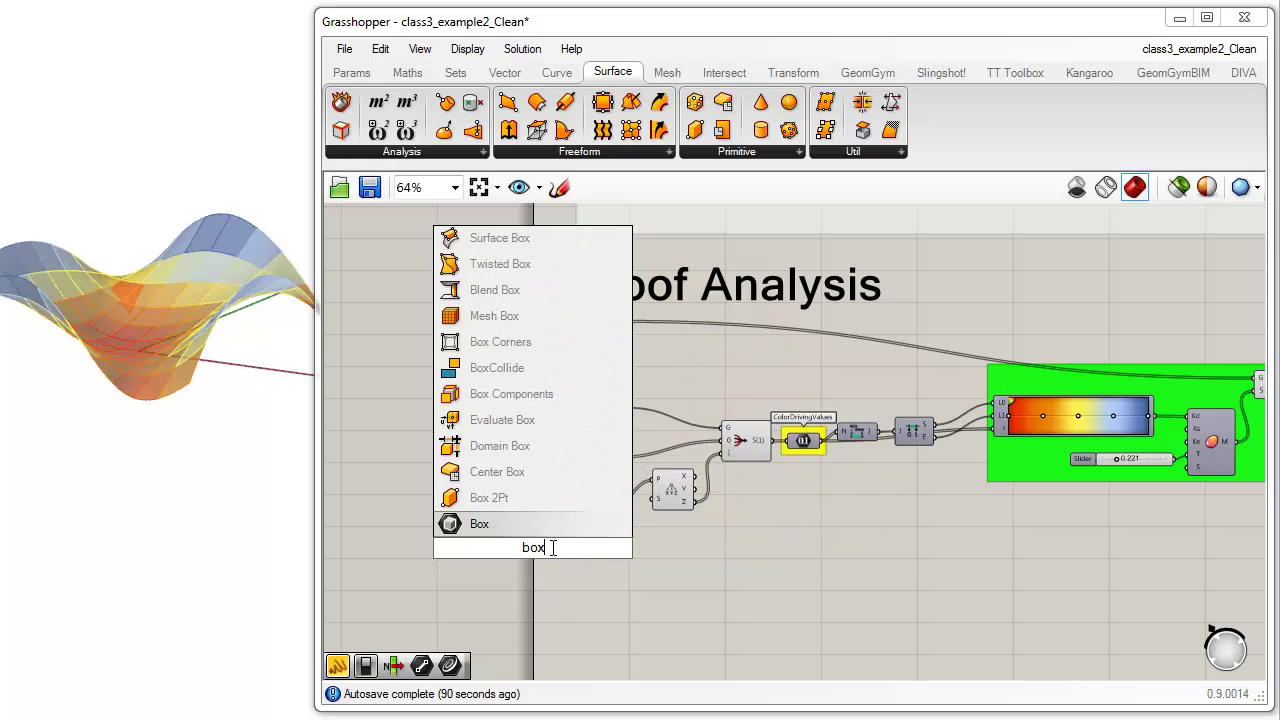
key(BackSpace)
key(BackSpace)
key(BackSpace)
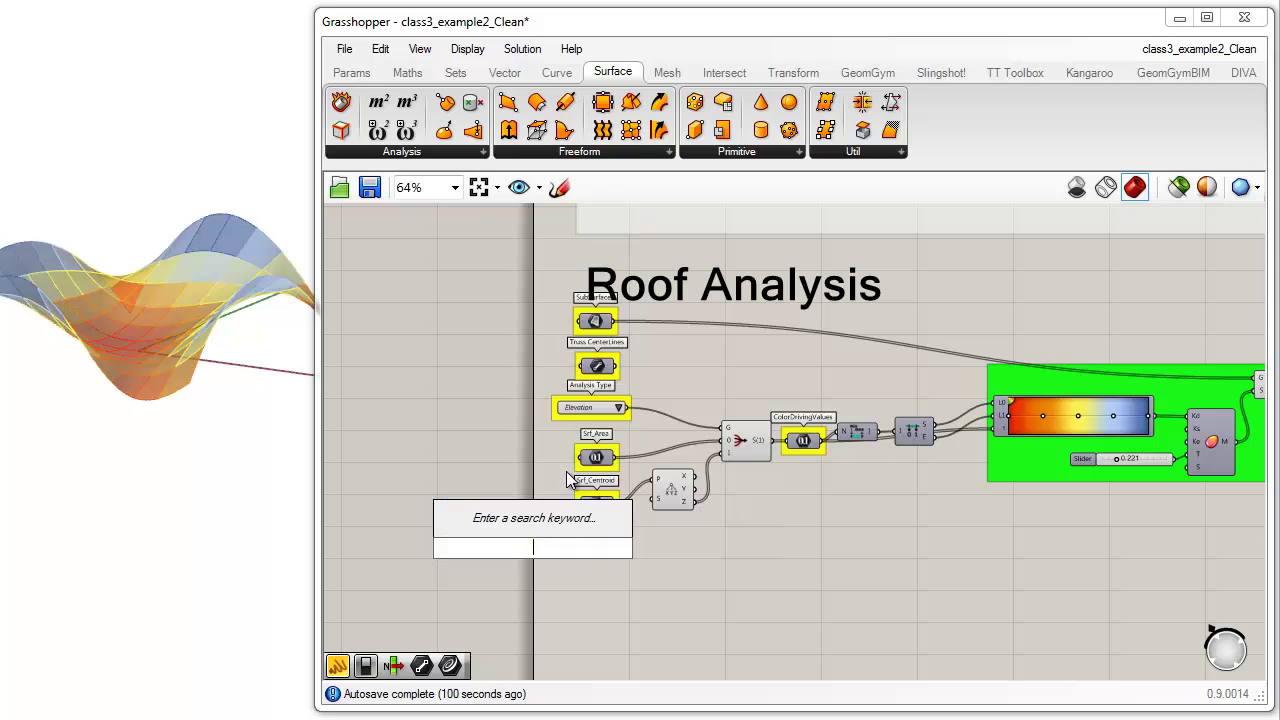
text(bound)
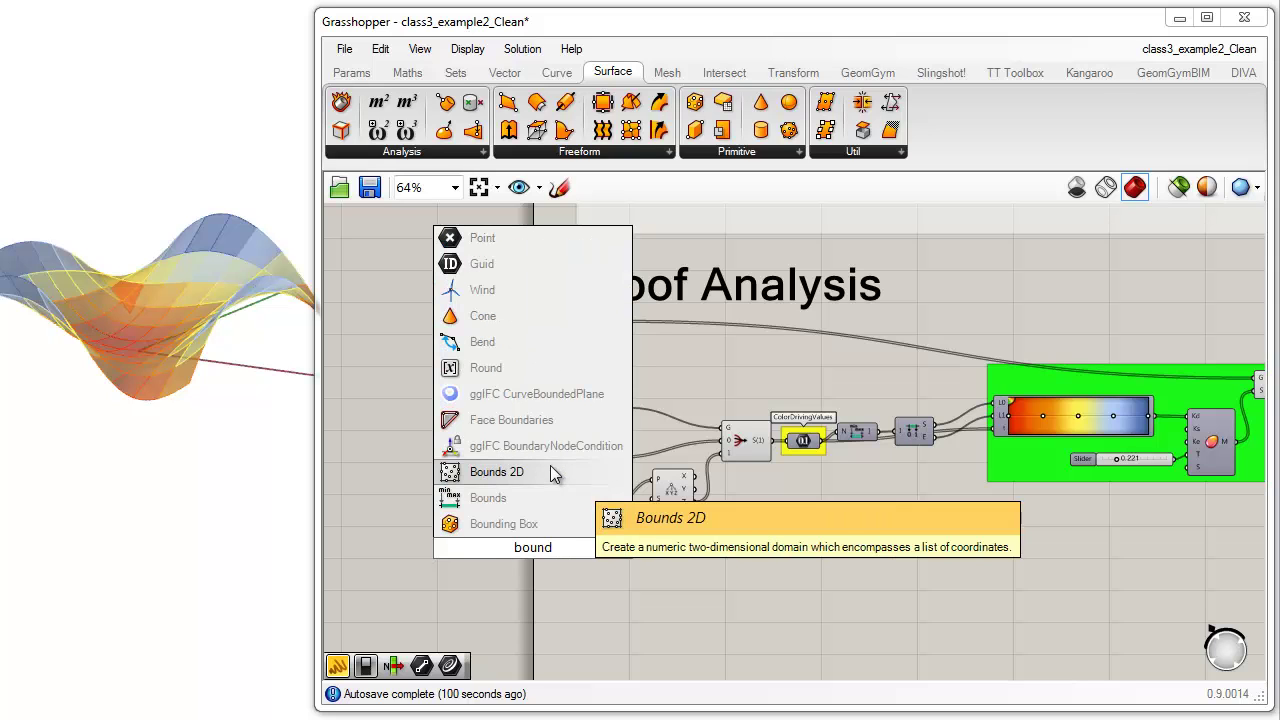
click(530, 528)
scroll(534, 555, up, 3)
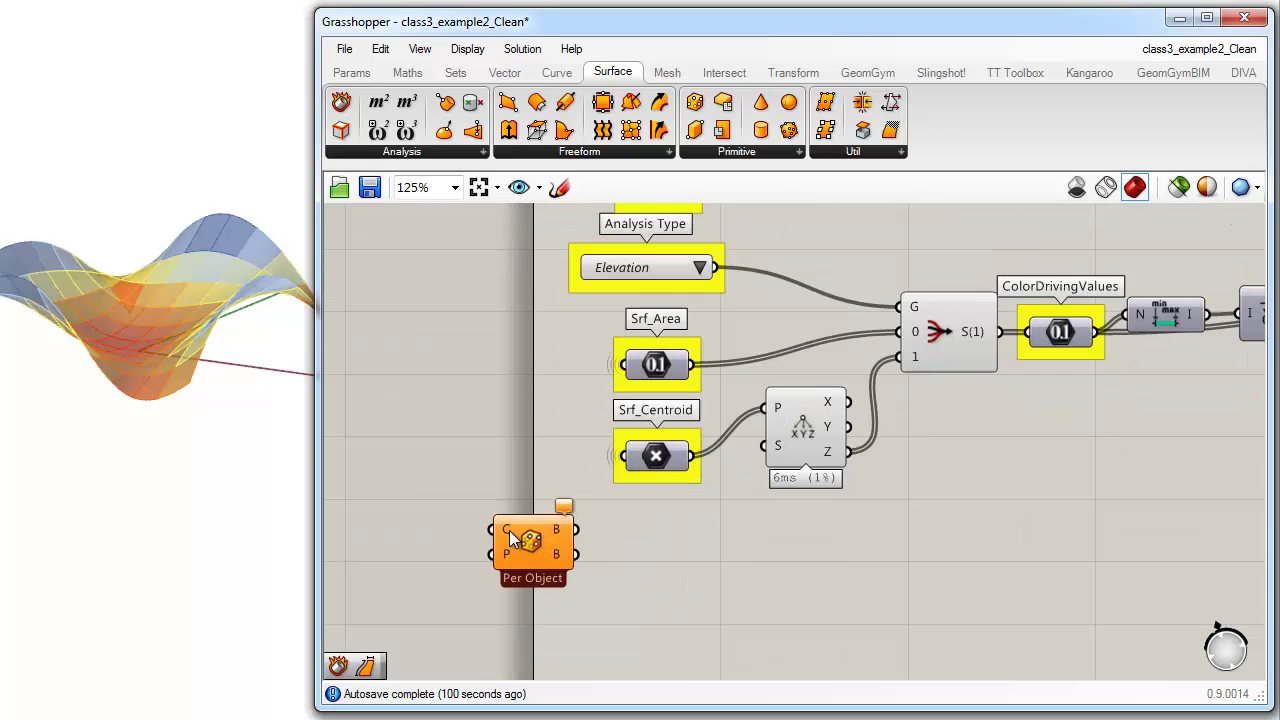
Step: Place the Bounding Box component under the inputs and connect the Subsurfaces parameter to its C input
click(555, 579)
scroll(555, 580, down, 2)
drag(555, 581, 668, 590)
drag(648, 274, 668, 583)
scroll(668, 583, up, 2)
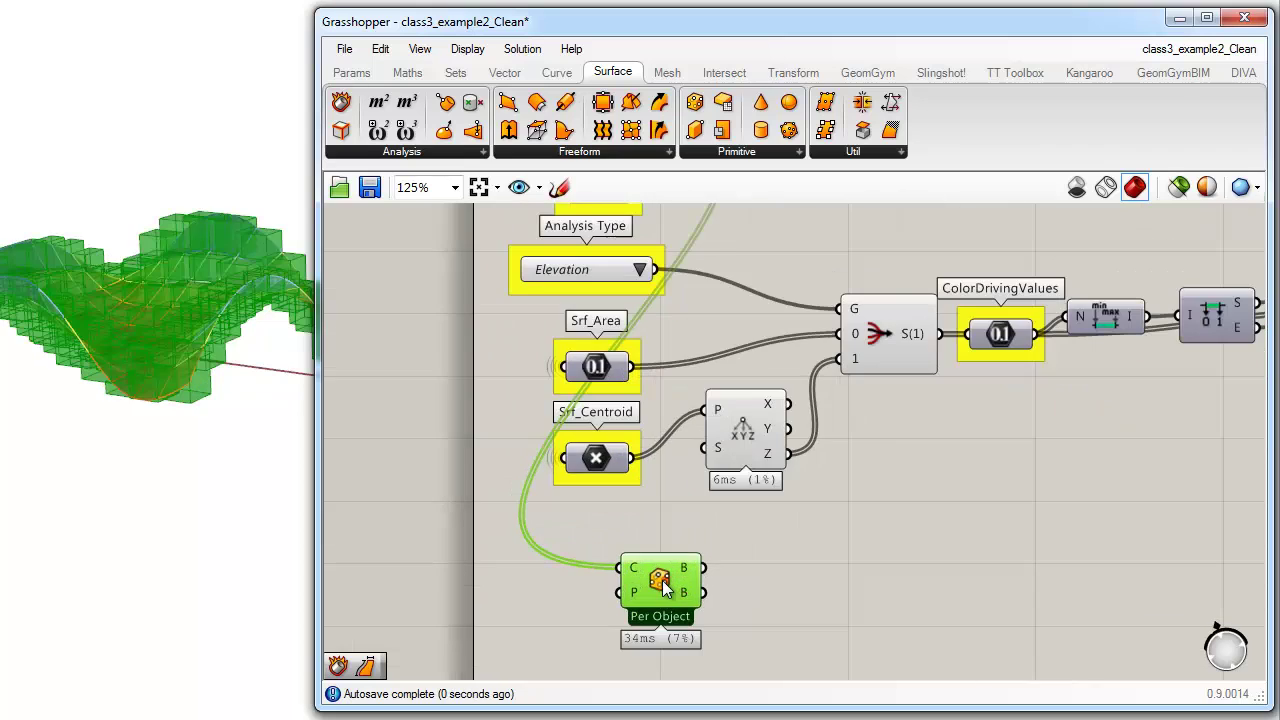
Step: Switch the Bounding Box component from Per Object to Union Box so one box encloses the whole roof
scroll(658, 583, up, 1)
scroll(648, 583, down, 3)
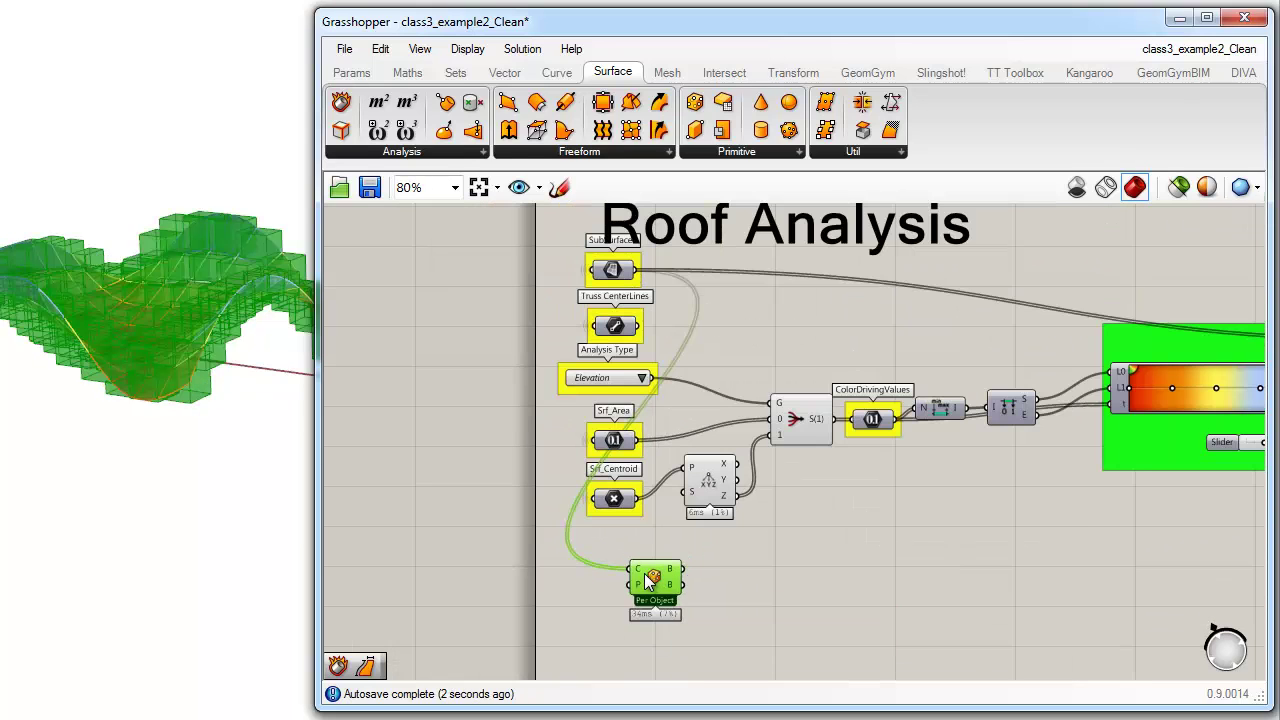
scroll(646, 578, up, 4)
right_click(652, 572)
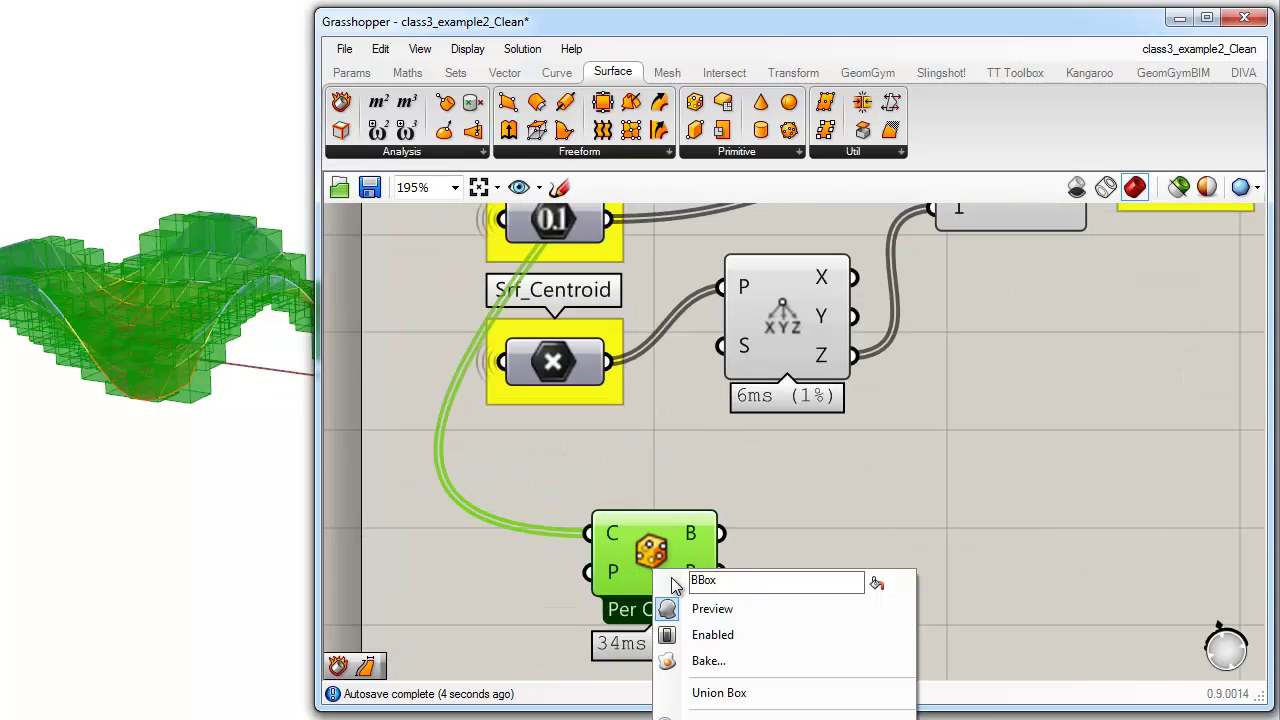
click(657, 568)
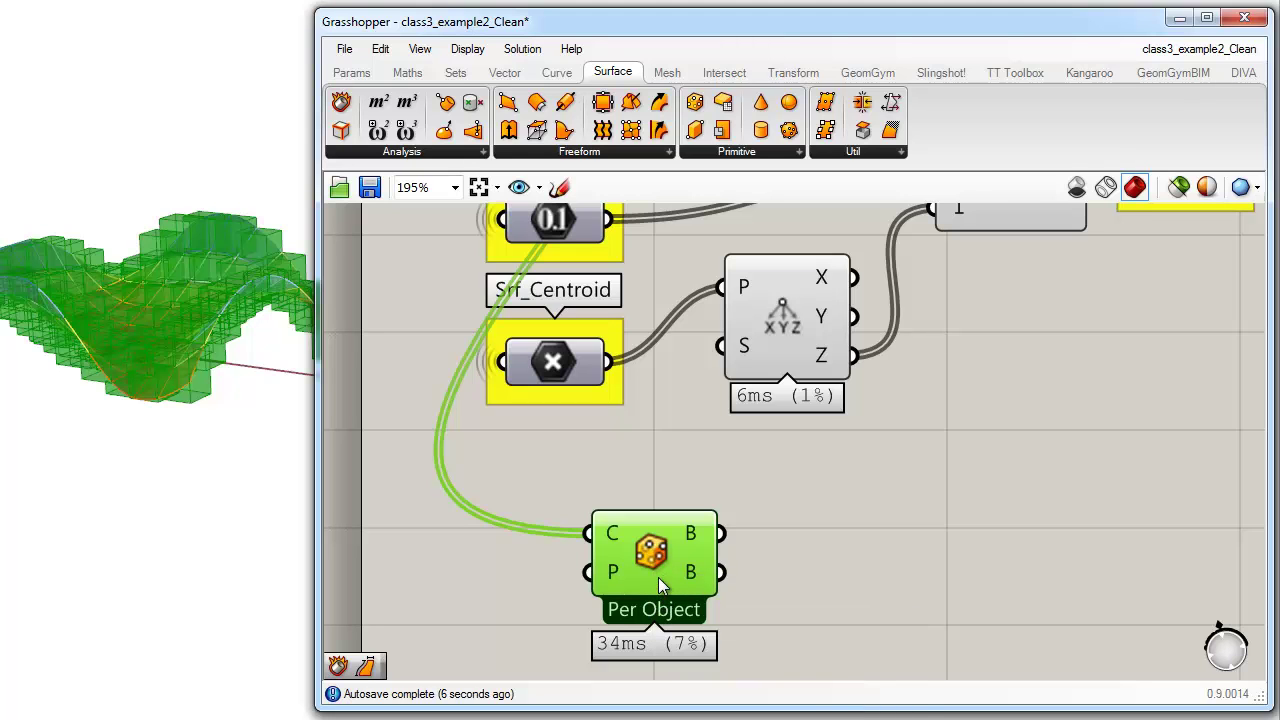
right_click(660, 585)
click(668, 694)
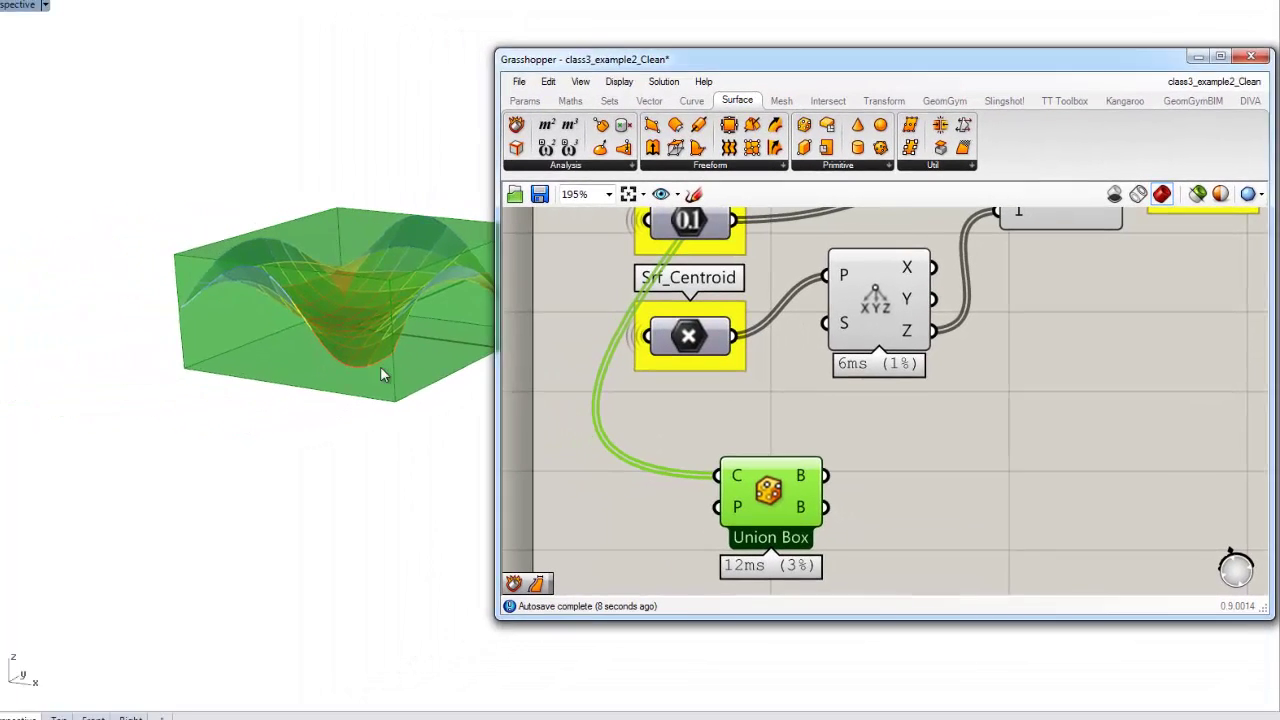
Step: Examine the union bounding box around the roof from several angles and the outputs of its component
right_drag(279, 389, 232, 347)
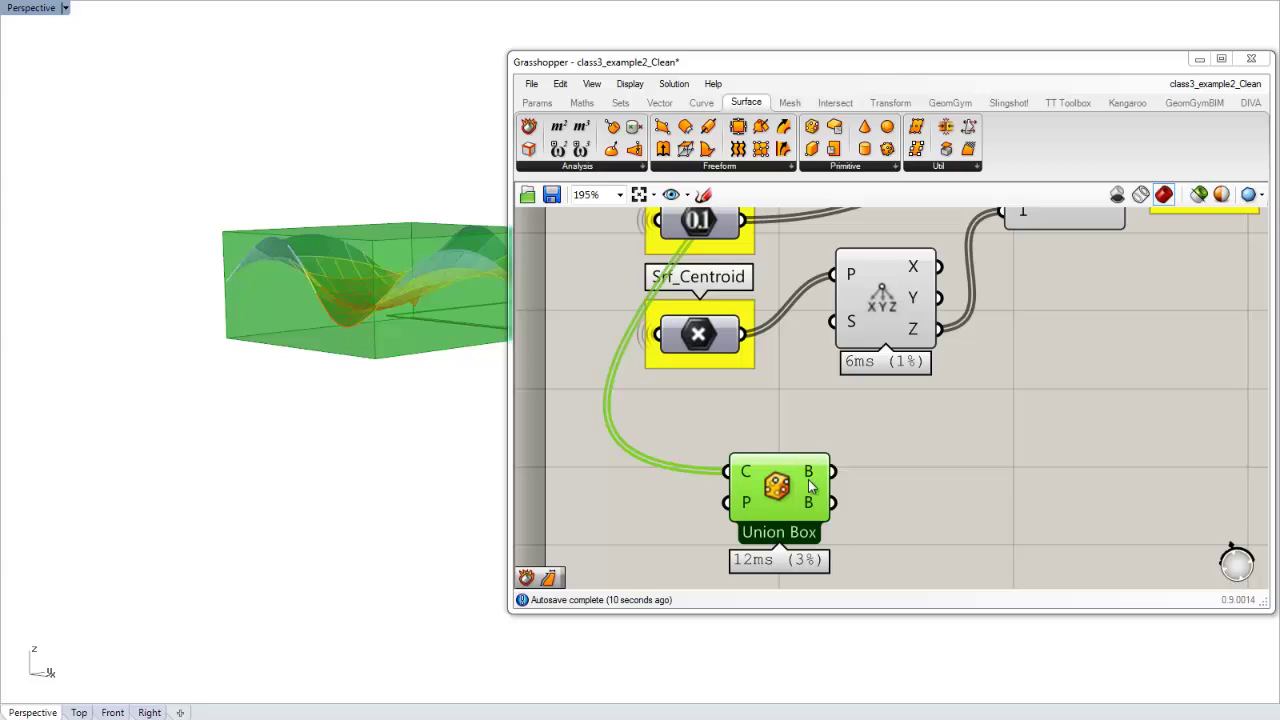
mouse_move(813, 480)
mouse_move(813, 510)
right_drag(865, 473, 858, 475)
click(863, 474)
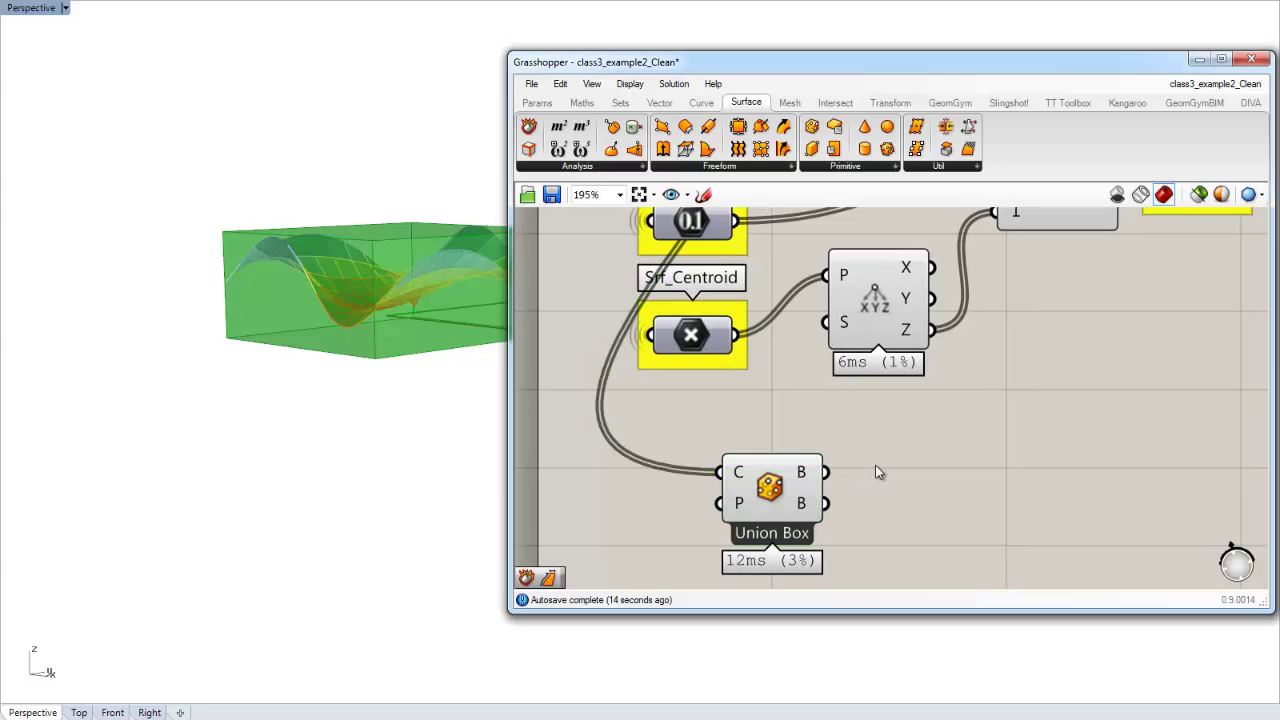
mouse_move(242, 304)
right_down()
mouse_move(271, 287)
mouse_move(277, 263)
mouse_move(294, 300)
mouse_move(247, 366)
mouse_move(290, 337)
mouse_move(209, 371)
mouse_move(256, 372)
right_up()
mouse_move(341, 376)
right_down()
mouse_move(357, 403)
mouse_move(335, 342)
right_up()
drag(770, 503, 777, 490)
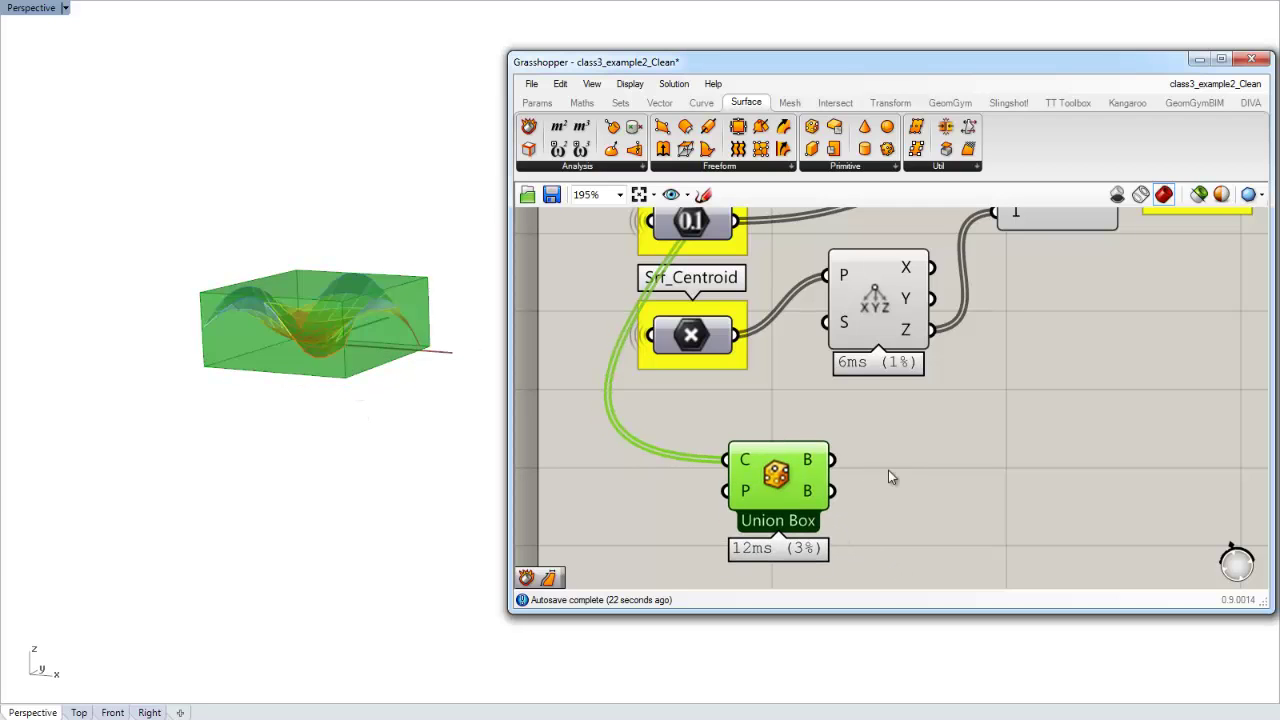
click(886, 474)
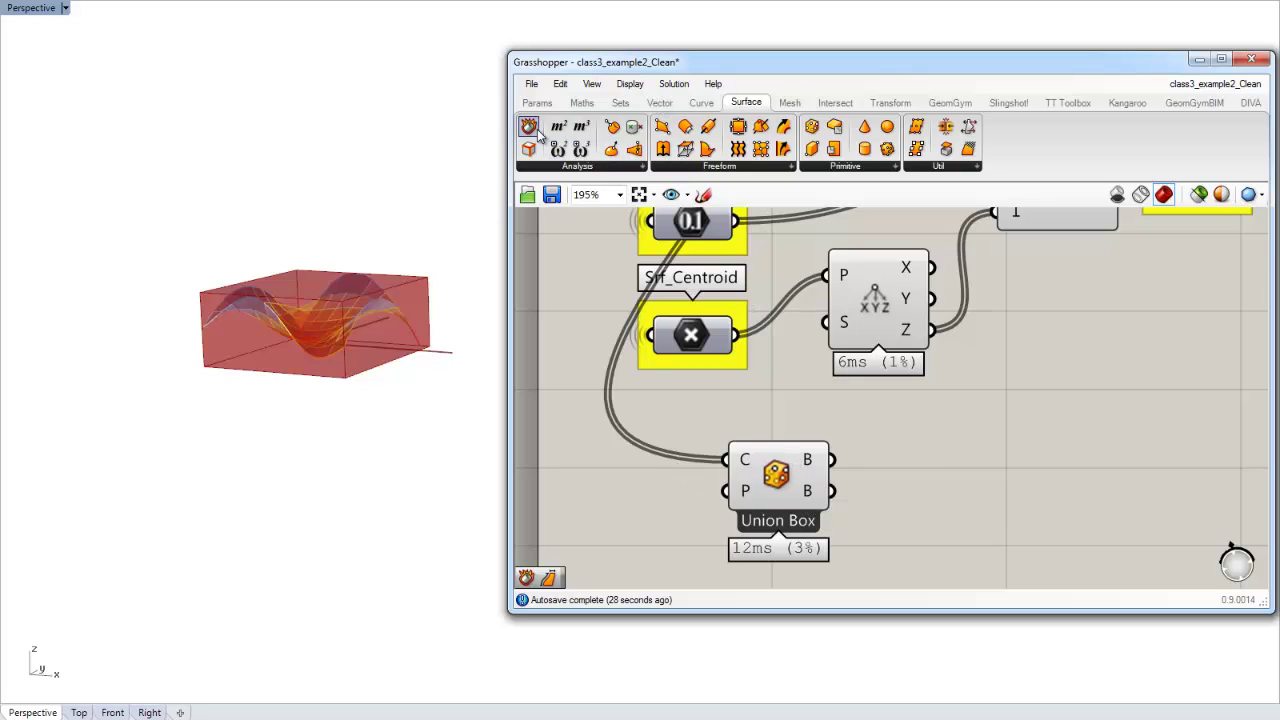
click(592, 166)
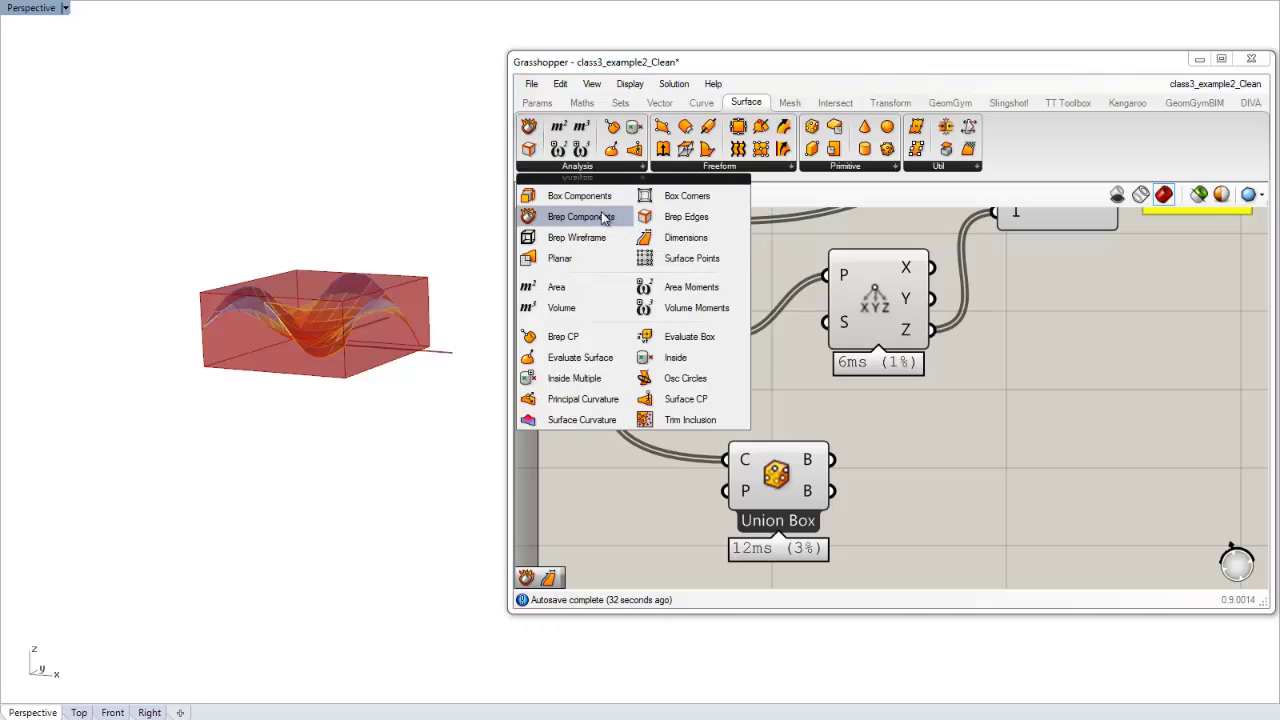
click(580, 196)
click(940, 515)
drag(832, 490, 947, 502)
right_drag(987, 468, 965, 433)
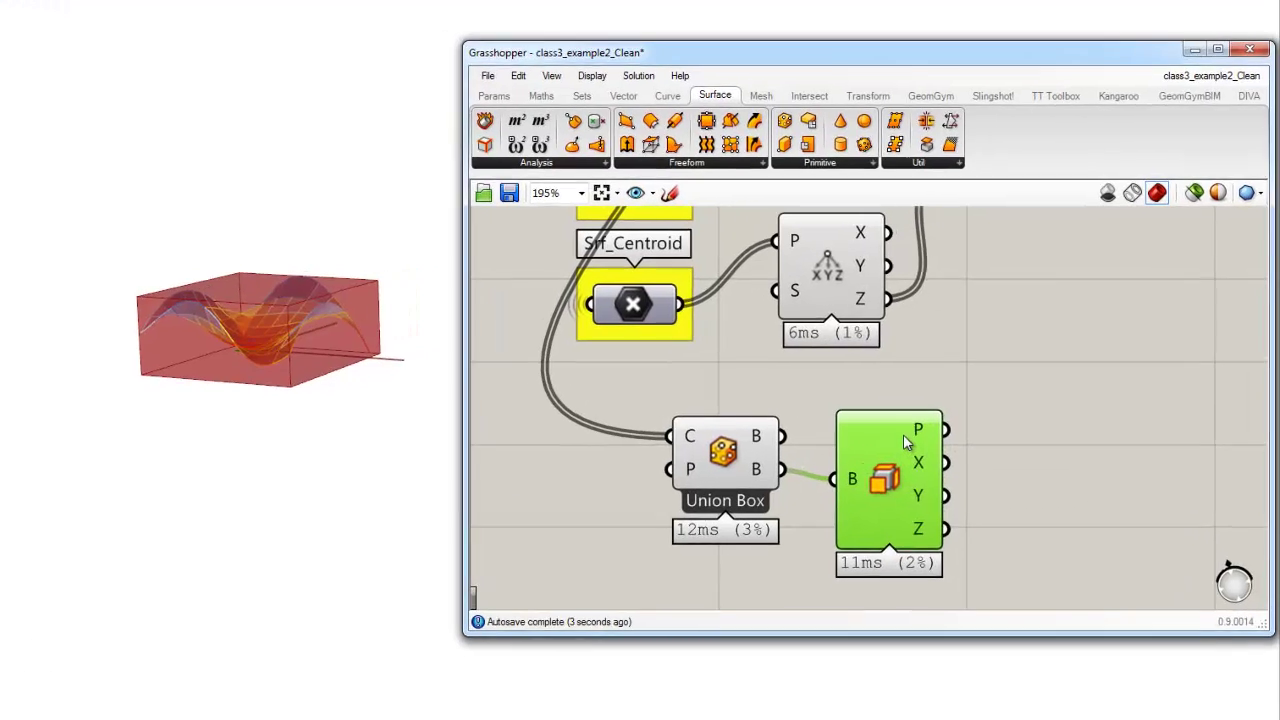
key(Delete)
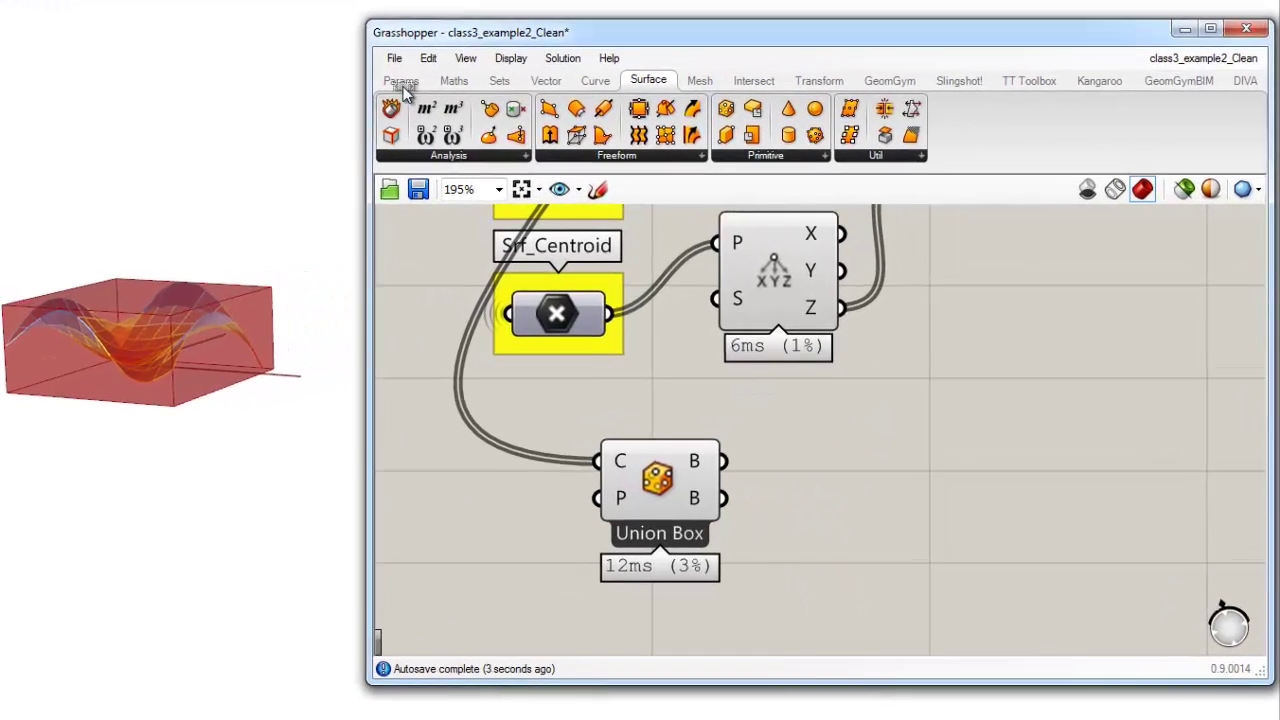
Step: Add a Brep Components component beside the Bounding Box and feed the second B output into it
click(390, 108)
click(833, 521)
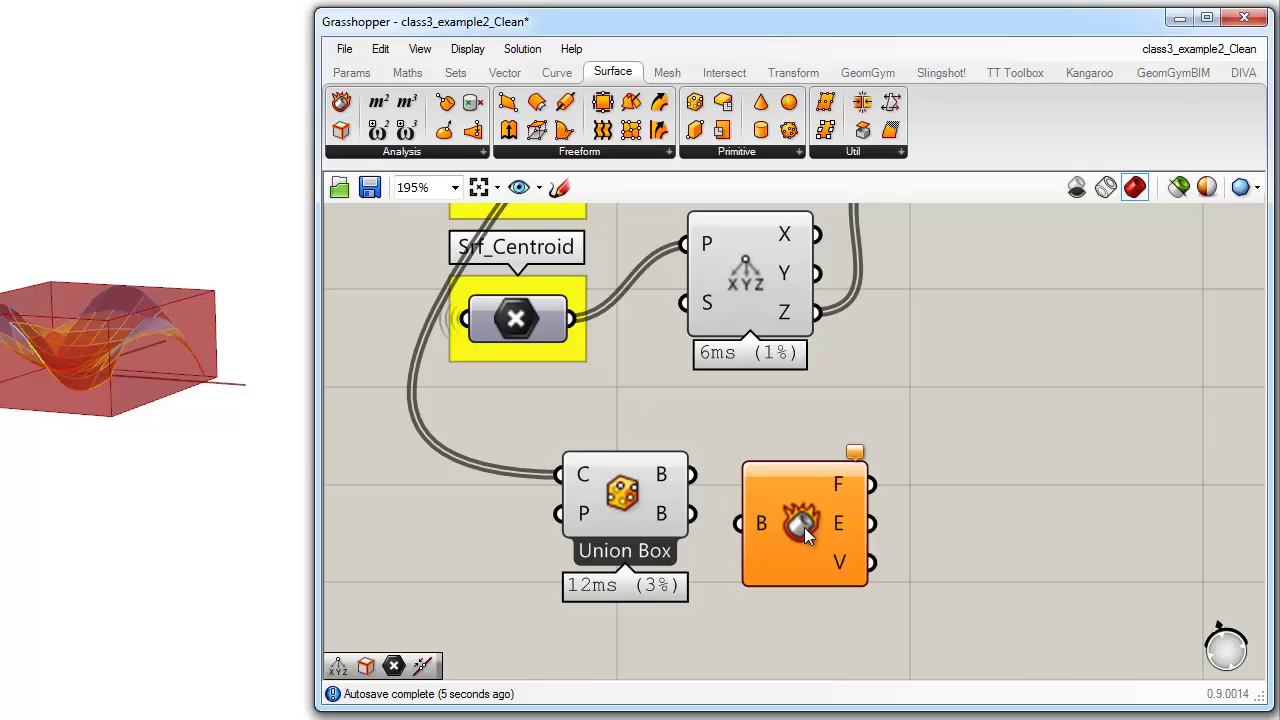
drag(805, 535, 811, 525)
drag(692, 514, 746, 514)
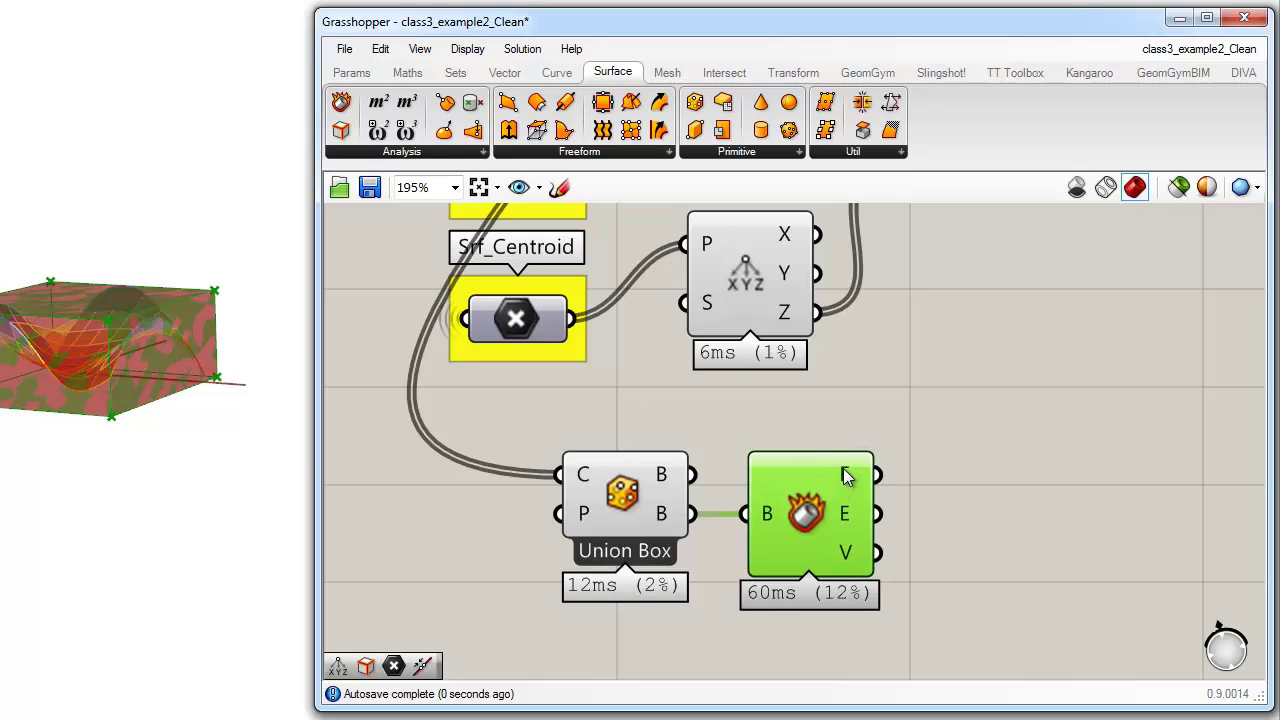
mouse_move(845, 477)
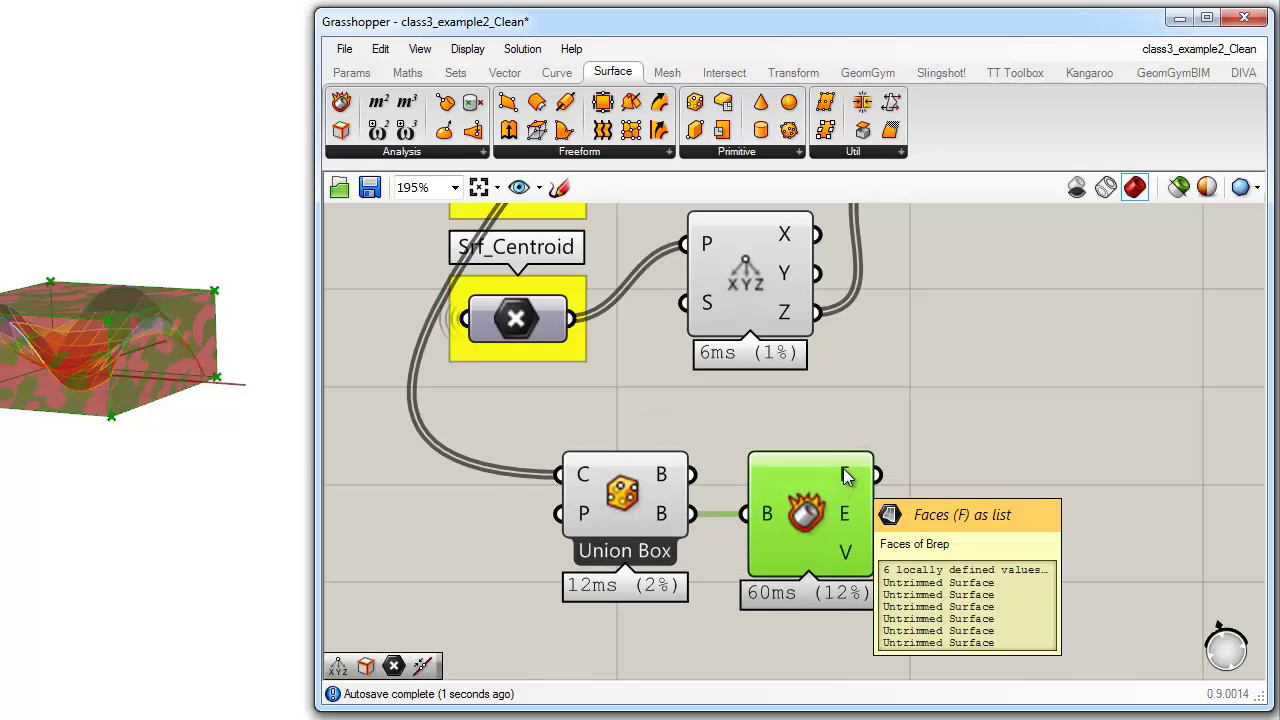
Step: Turn off the preview of the Bounding Box component
right_click(598, 512)
click(677, 540)
click(731, 435)
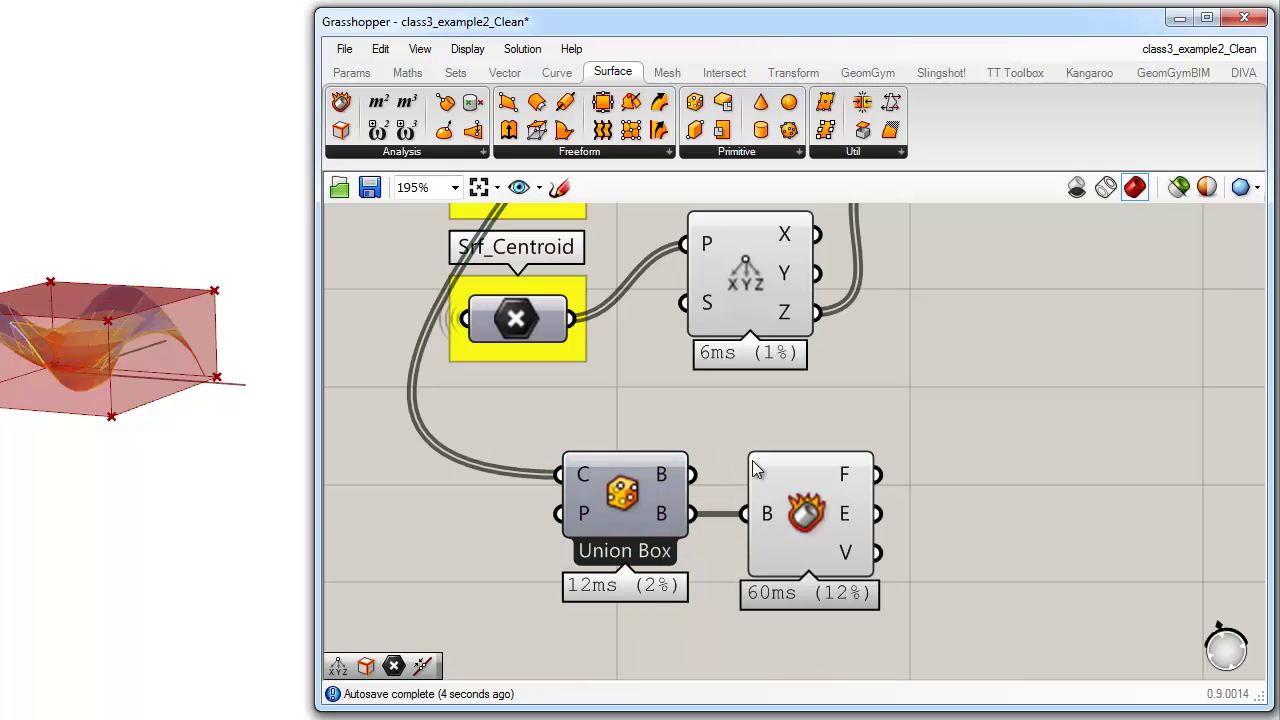
mouse_move(843, 474)
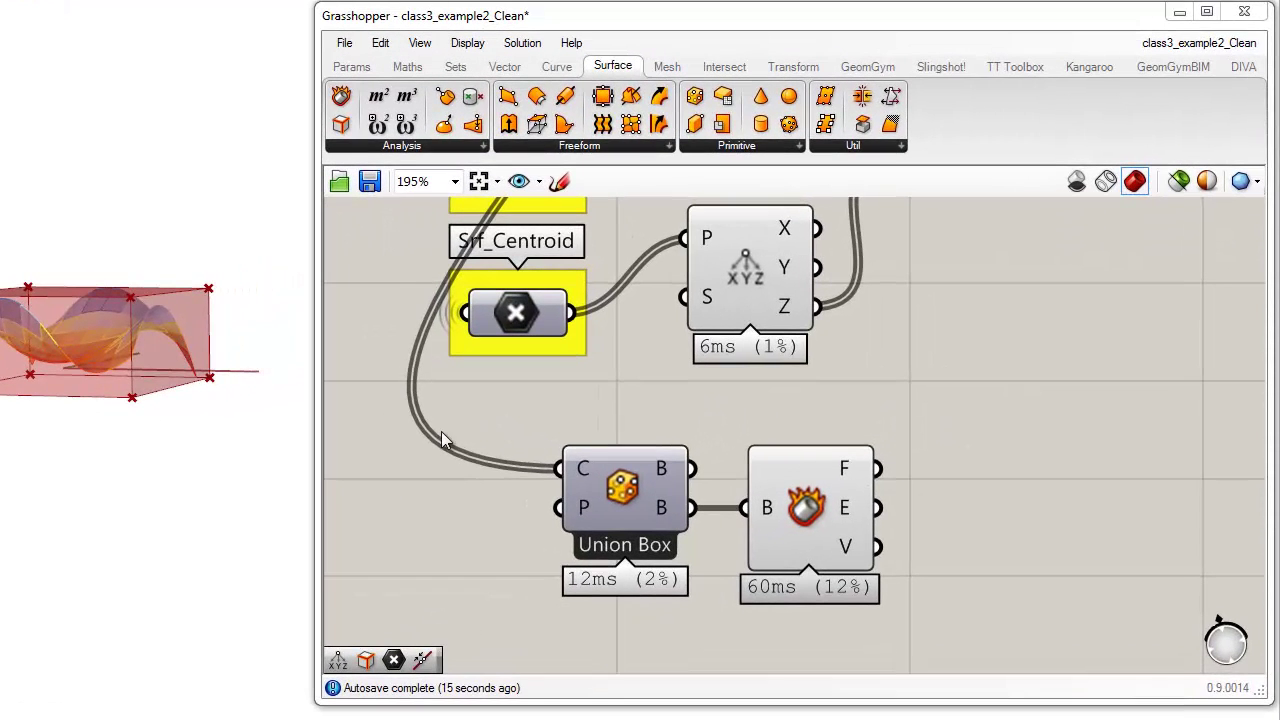
Step: Shift the Brep Components component slightly right, add Evaluate Surface beside it and connect the F output to its S input
drag(808, 467, 863, 488)
click(810, 437)
click(871, 424)
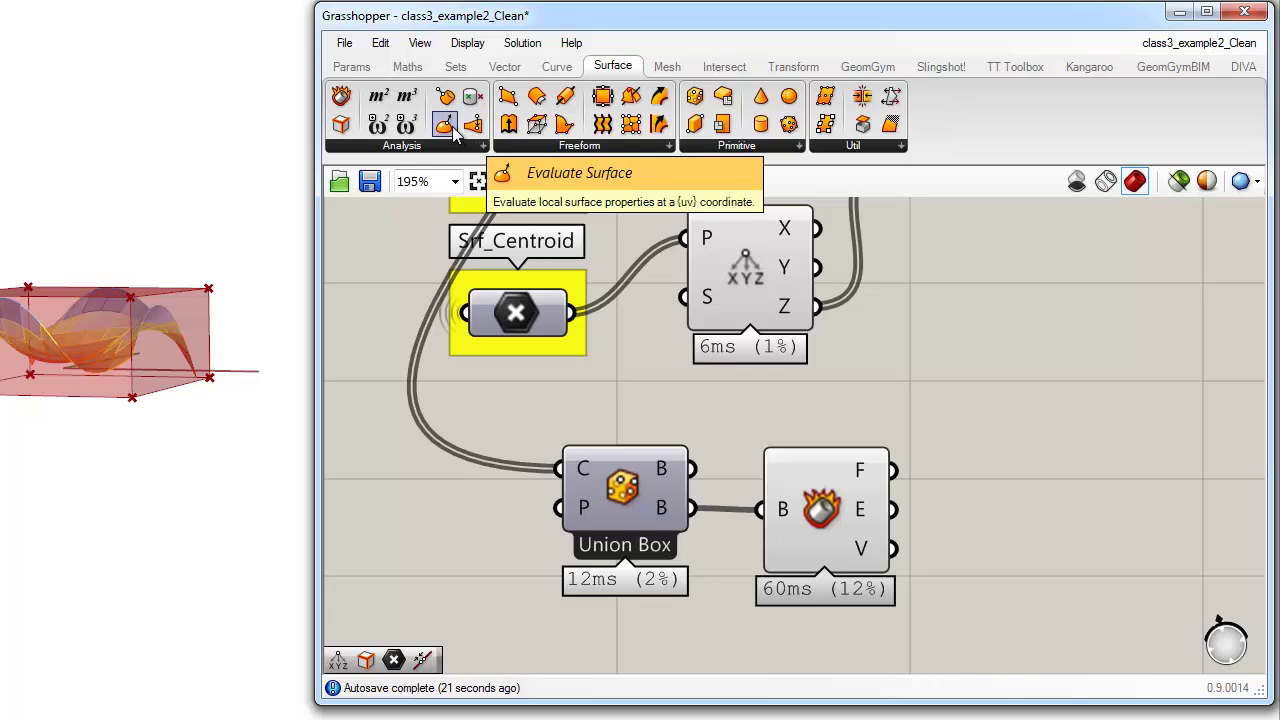
drag(453, 133, 1074, 498)
drag(893, 470, 1075, 496)
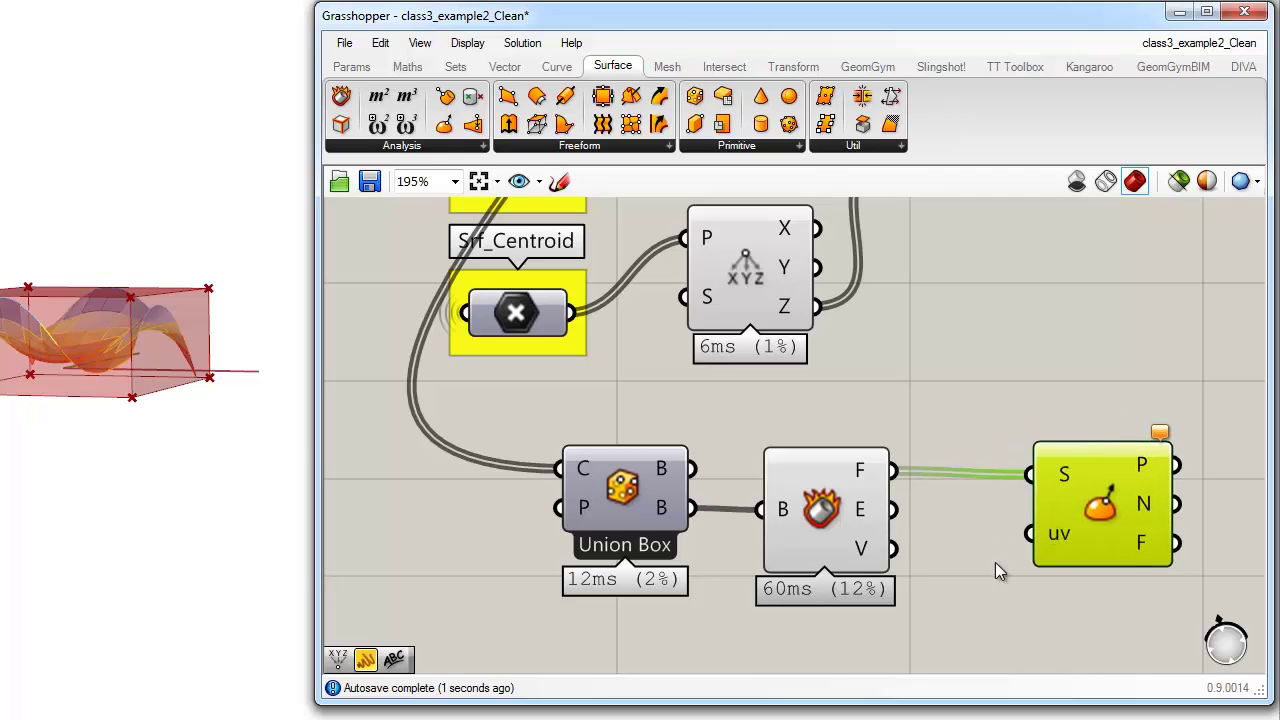
Step: Add a panel containing 0.5,0.5,0 below Brep Components, shrink it and connect it to the uv input of Evaluate Surface
right_drag(940, 587, 942, 505)
double_click(845, 615)
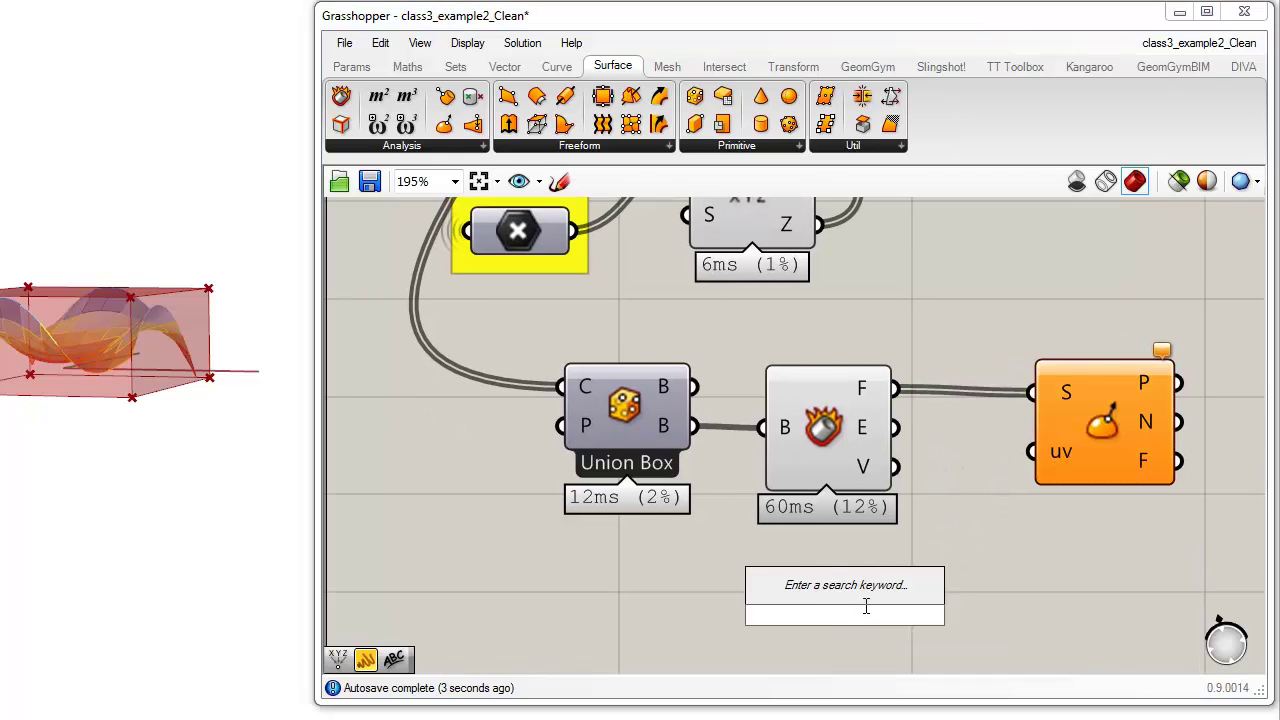
text(panel)
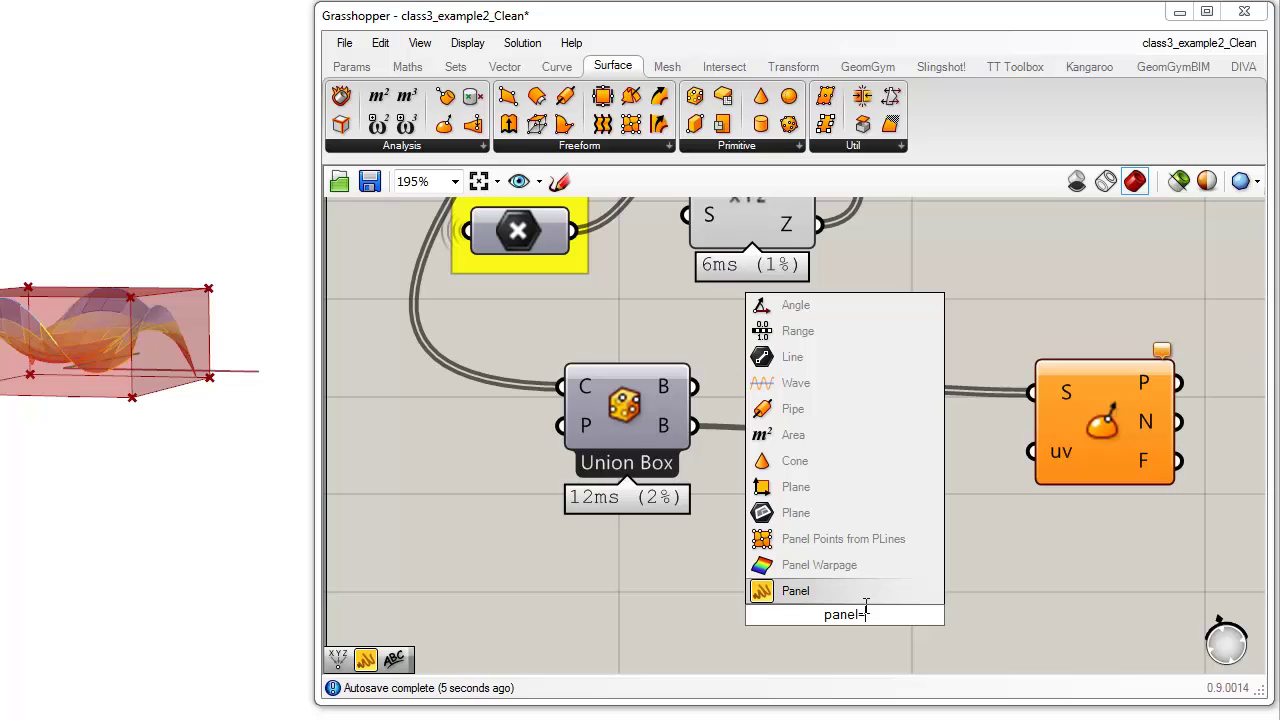
text(=0.505,0)
key(Return)
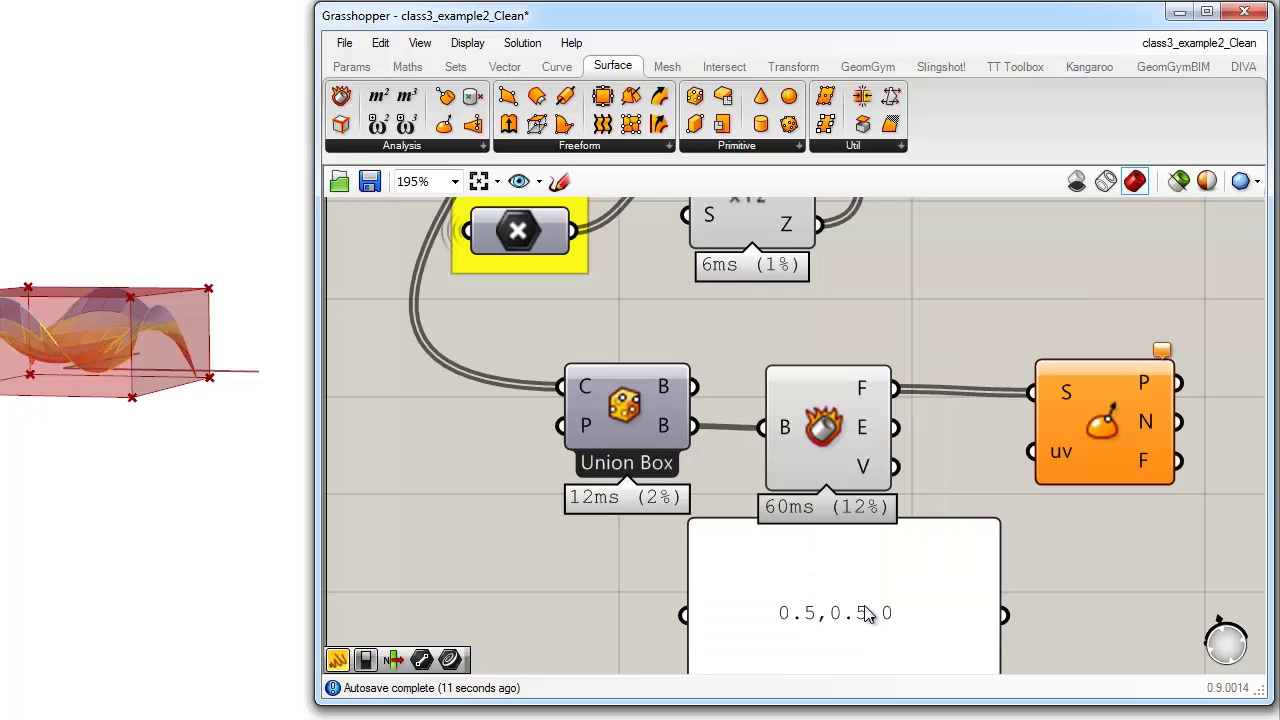
drag(992, 519, 879, 557)
drag(950, 583, 1034, 452)
click(1061, 448)
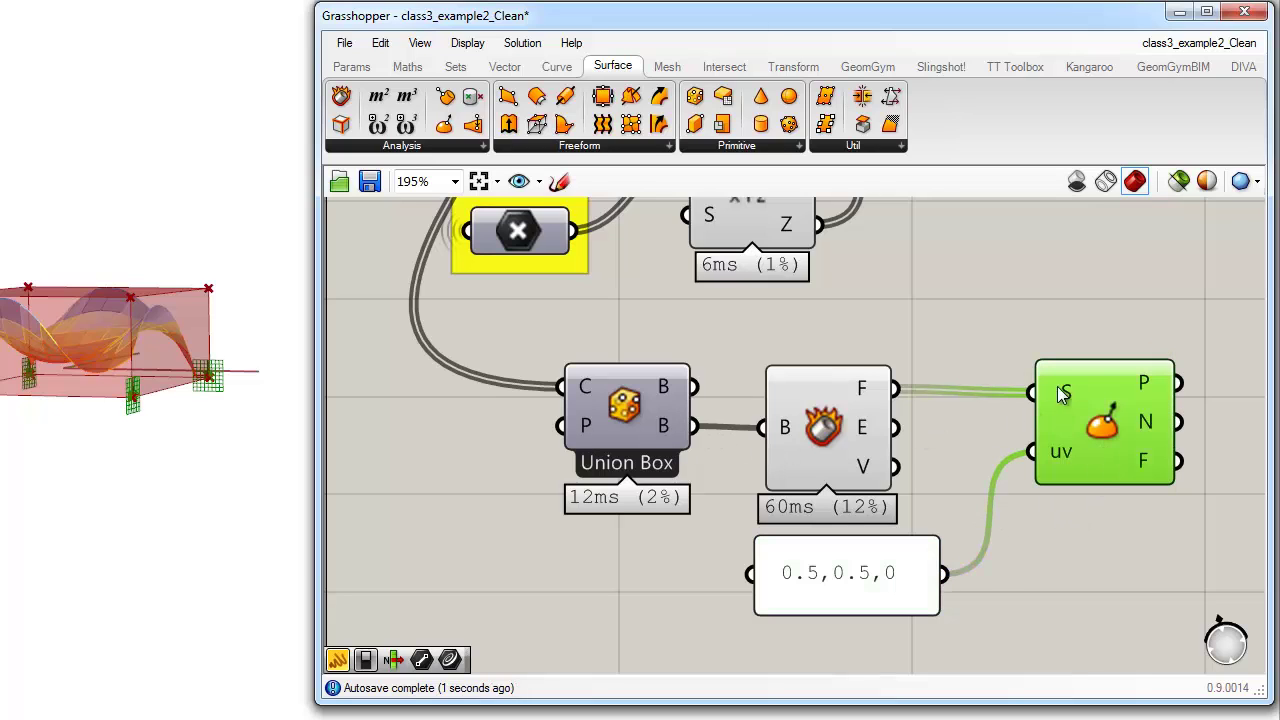
Step: Reparameterize the S input of Evaluate Surface and check the evaluated frames on the box faces
right_click(1062, 393)
click(1143, 617)
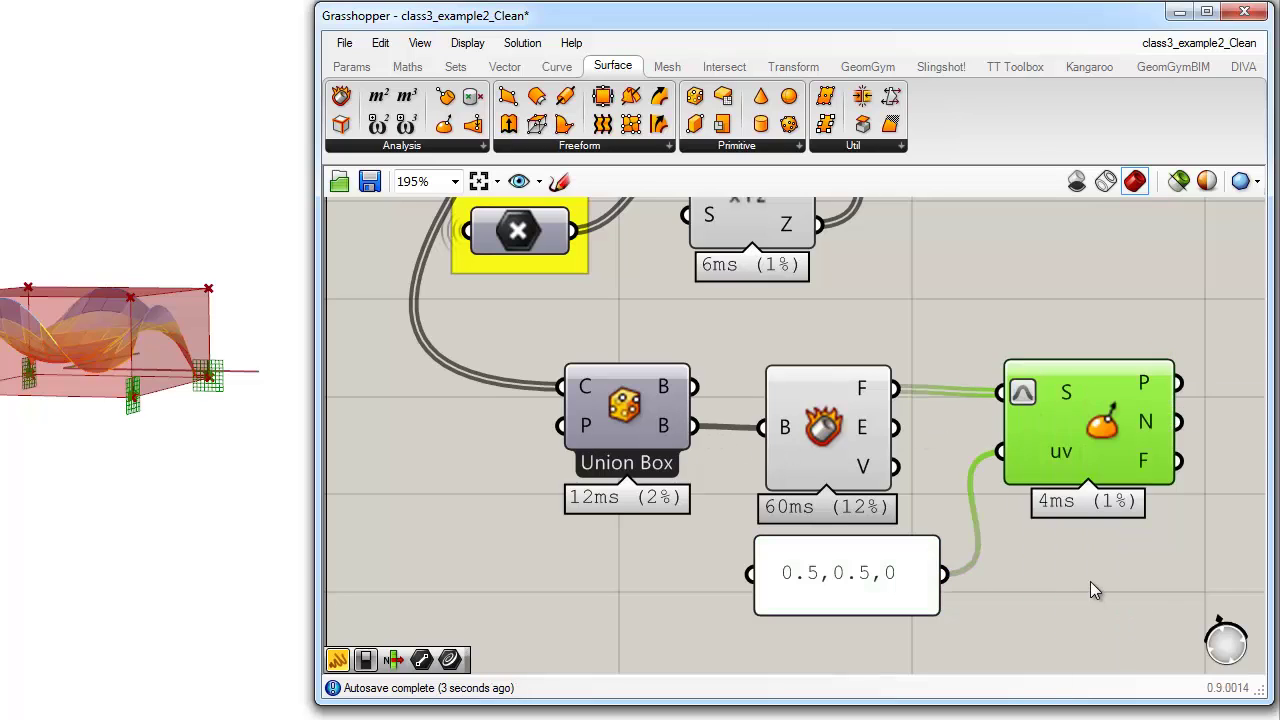
click(1090, 590)
right_drag(126, 400, 110, 345)
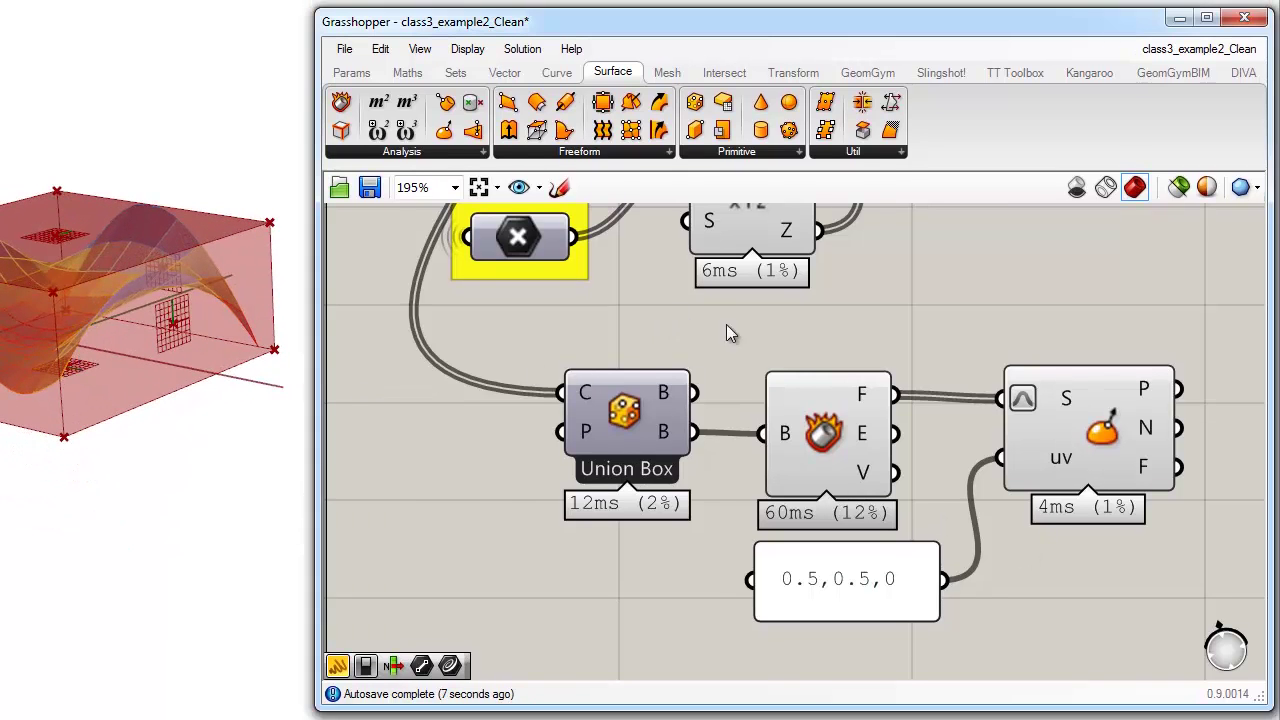
Step: Add a point deconstruction component beside Evaluate Surface and connect the P output to its P input
right_drag(1157, 398, 1035, 398)
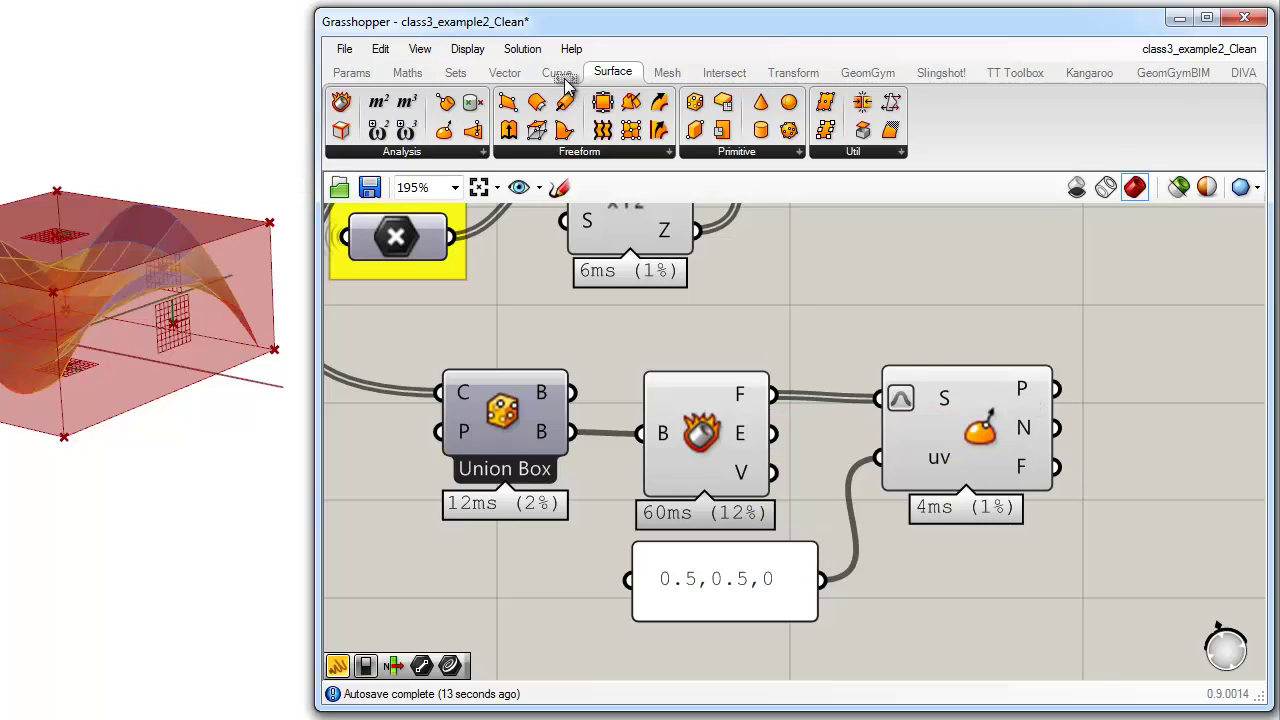
click(506, 72)
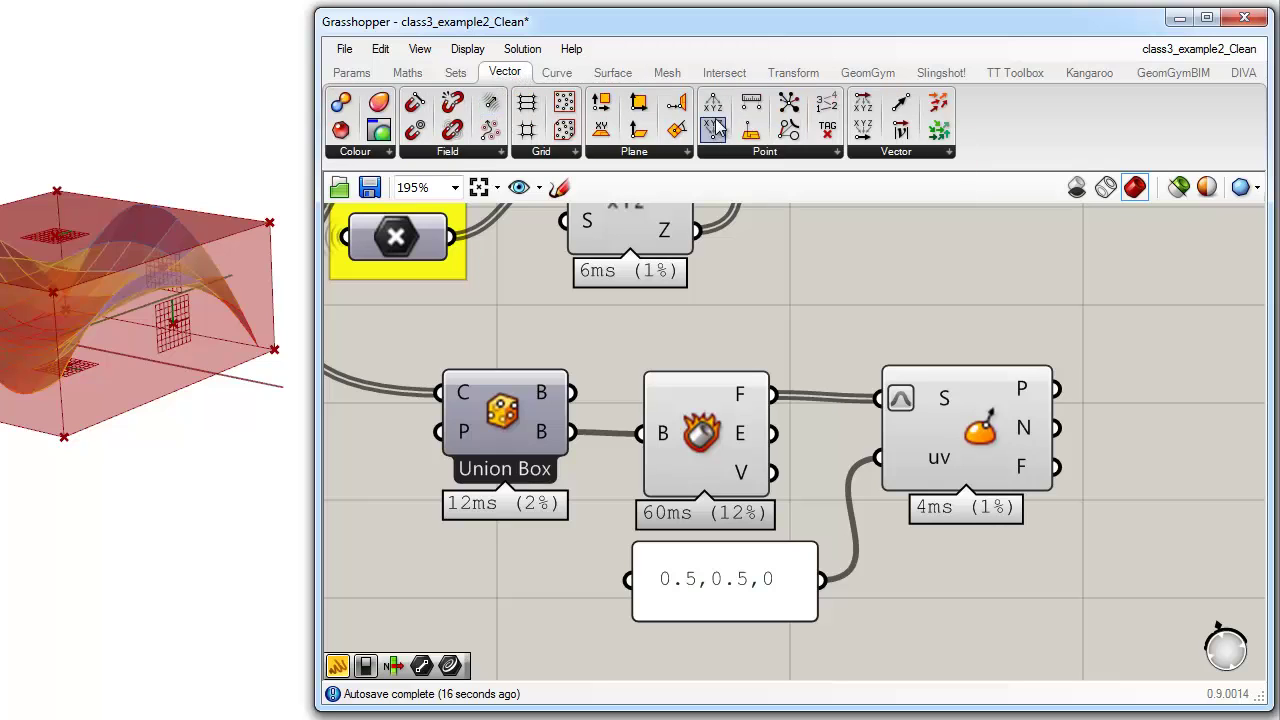
drag(713, 106, 1120, 386)
drag(1120, 388, 1160, 418)
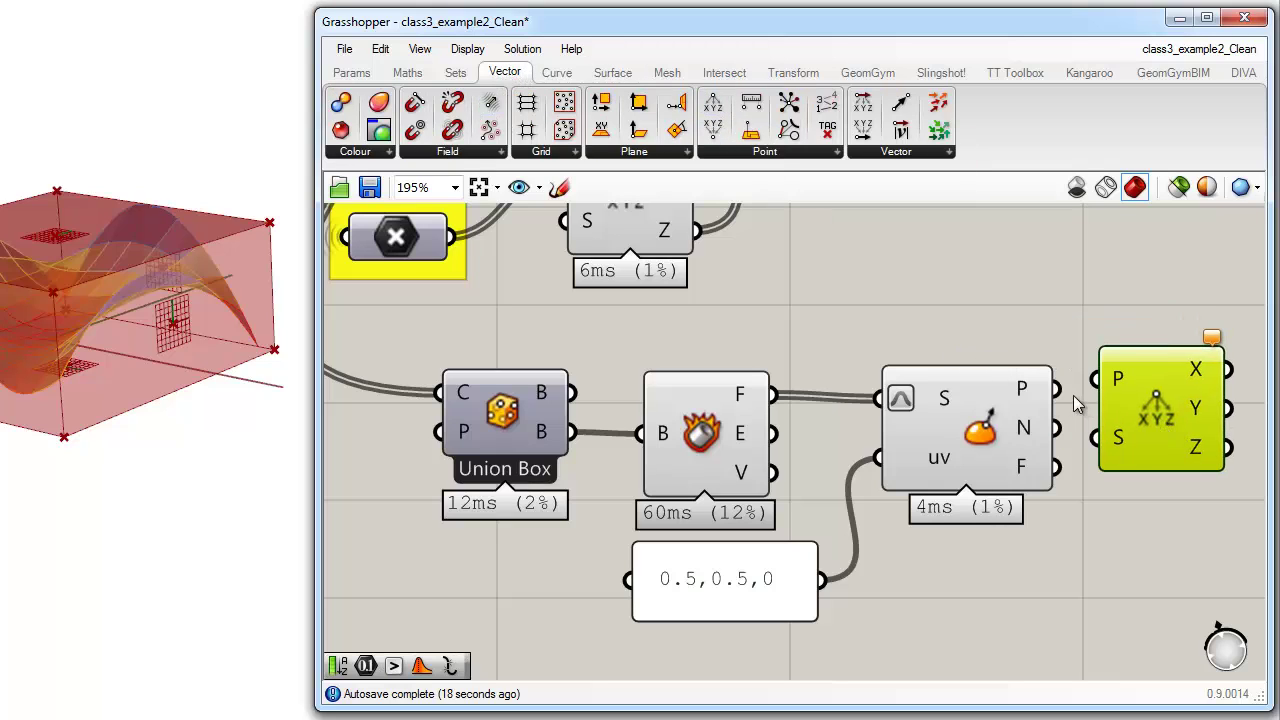
drag(1057, 389, 1165, 412)
Step: Add a Sort List component after the point deconstruction and connect the Z output to its K input
right_drag(1119, 318, 877, 328)
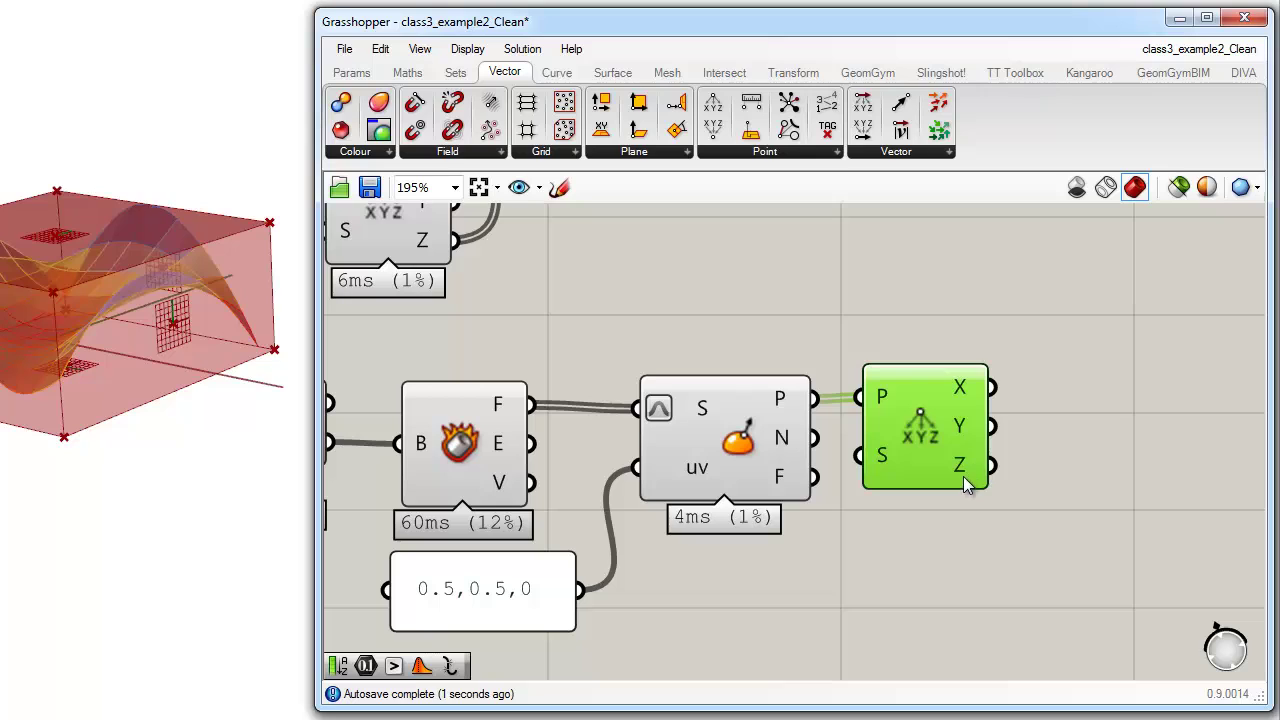
click(455, 73)
drag(369, 130, 1124, 479)
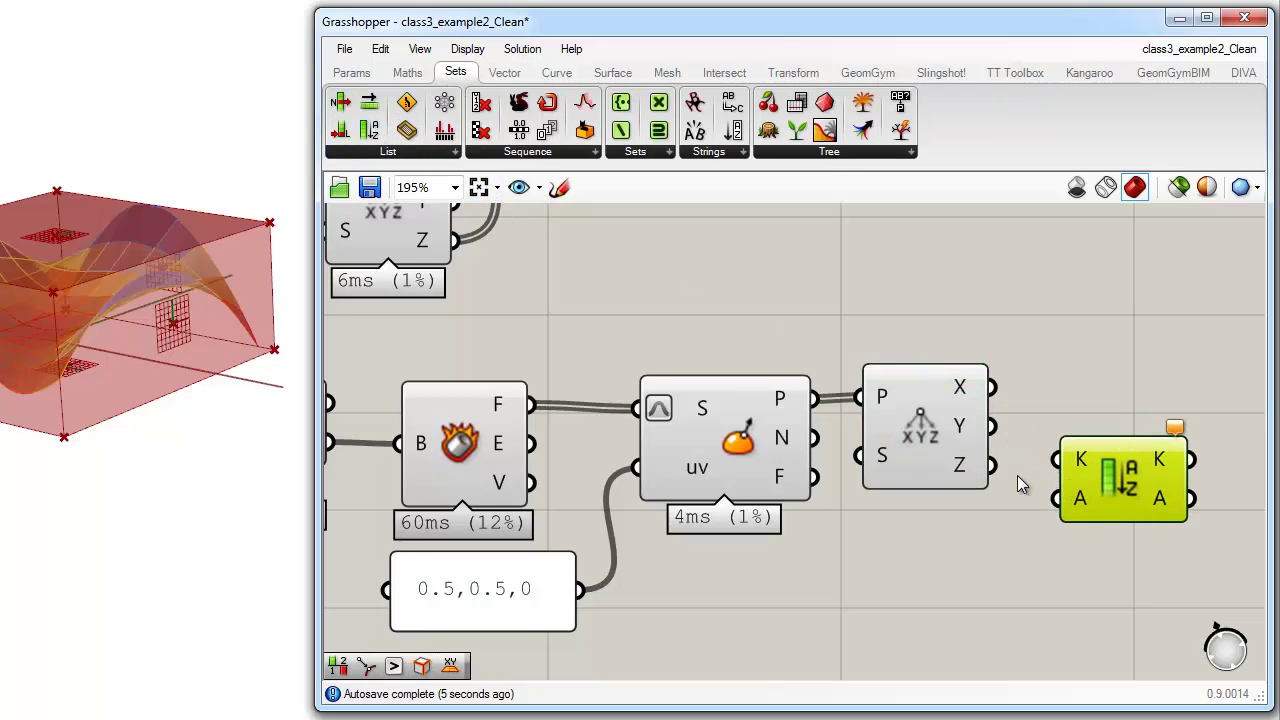
drag(991, 465, 1056, 459)
click(1101, 406)
Step: Connect the F output of Brep Components to the A input of Sort List and inspect the sorted keys
scroll(1103, 395, down, 1)
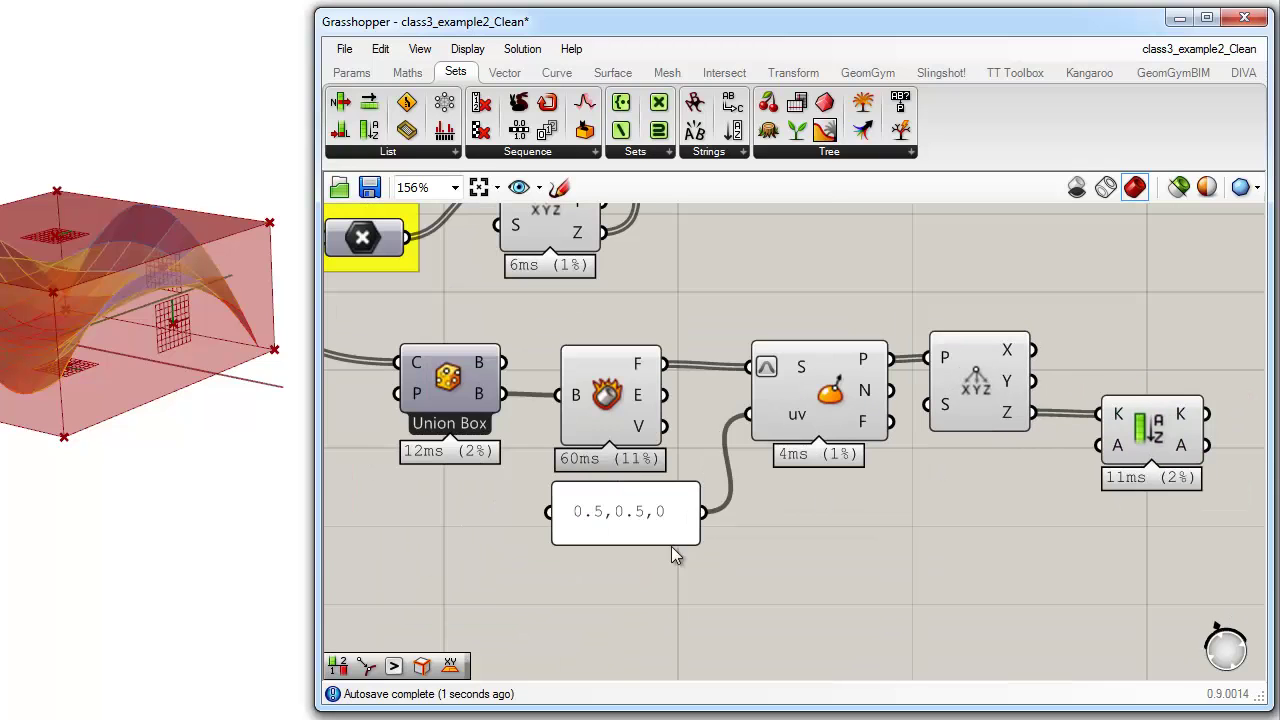
drag(663, 364, 1100, 447)
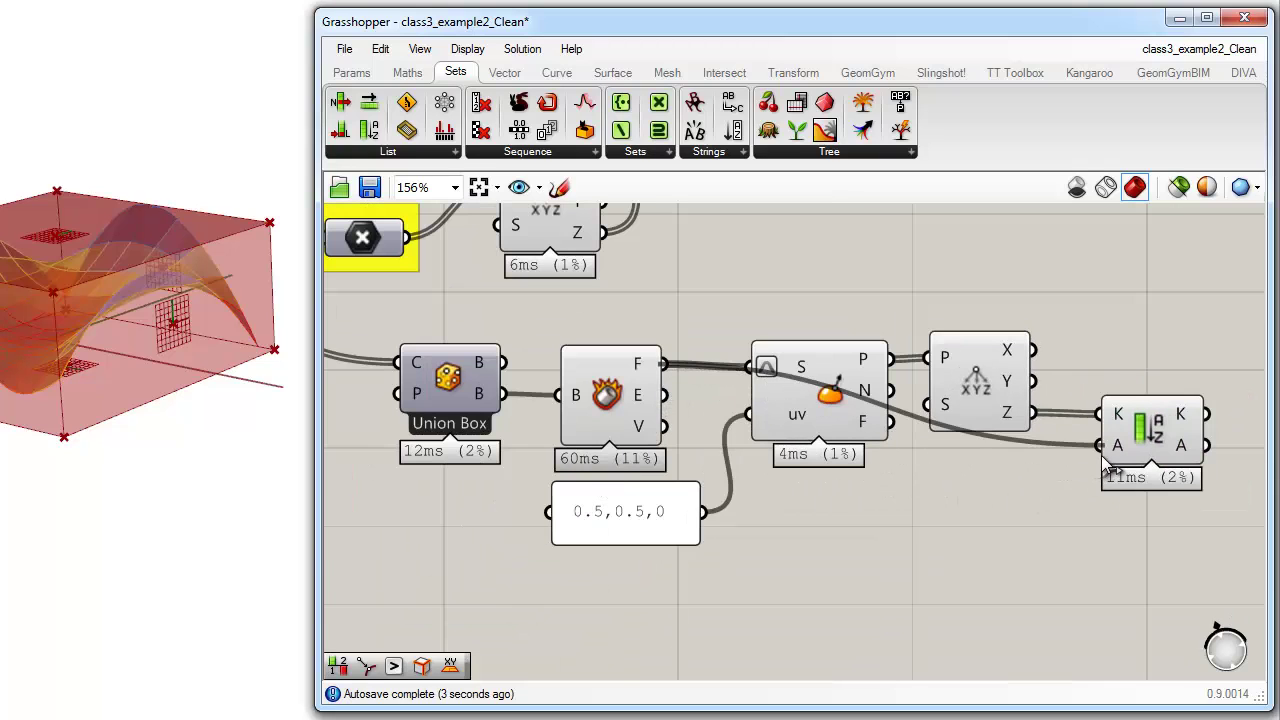
right_drag(1212, 440, 1042, 455)
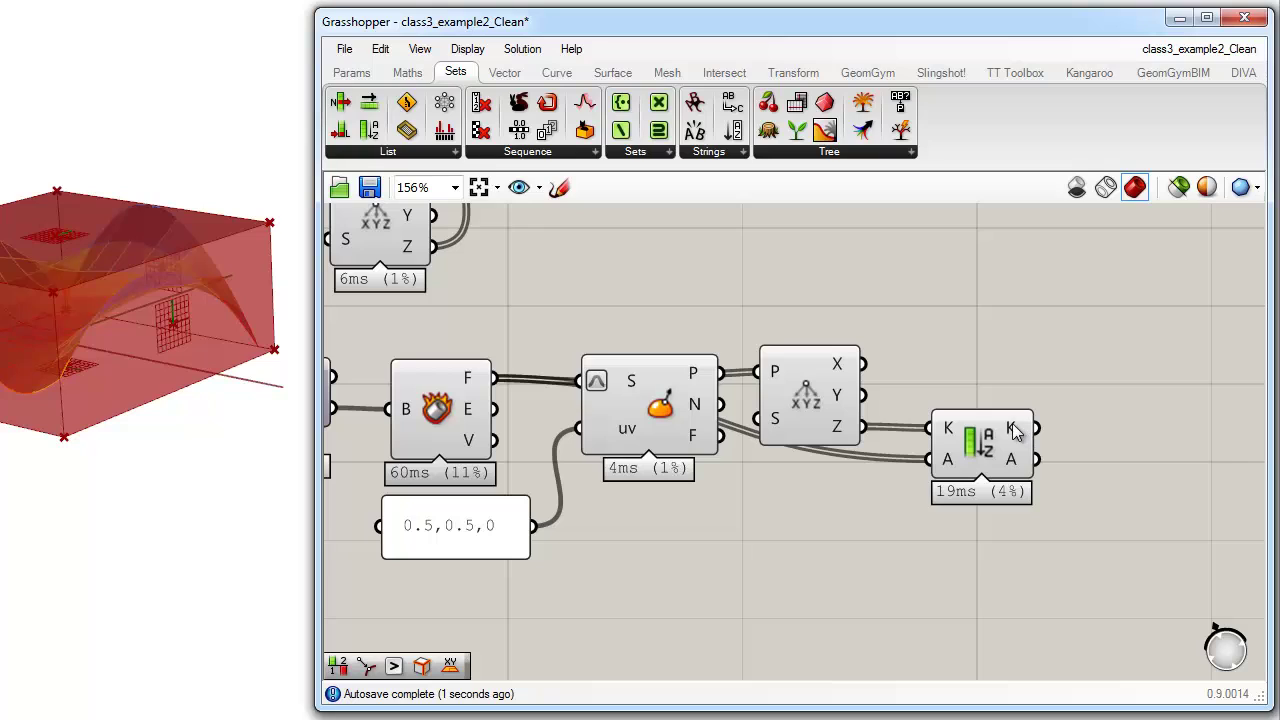
mouse_move(1013, 430)
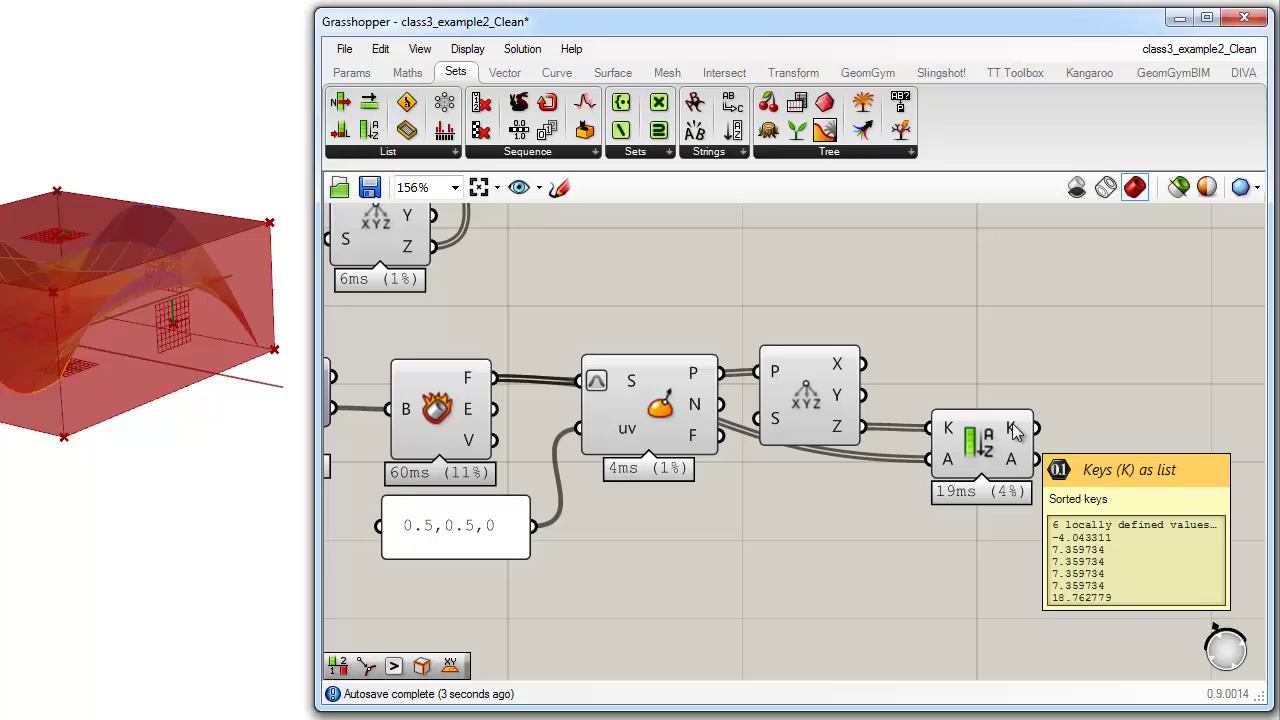
Step: Add a List Item component and route the A output of Sort List through a new Surface parameter into its L input
click(358, 152)
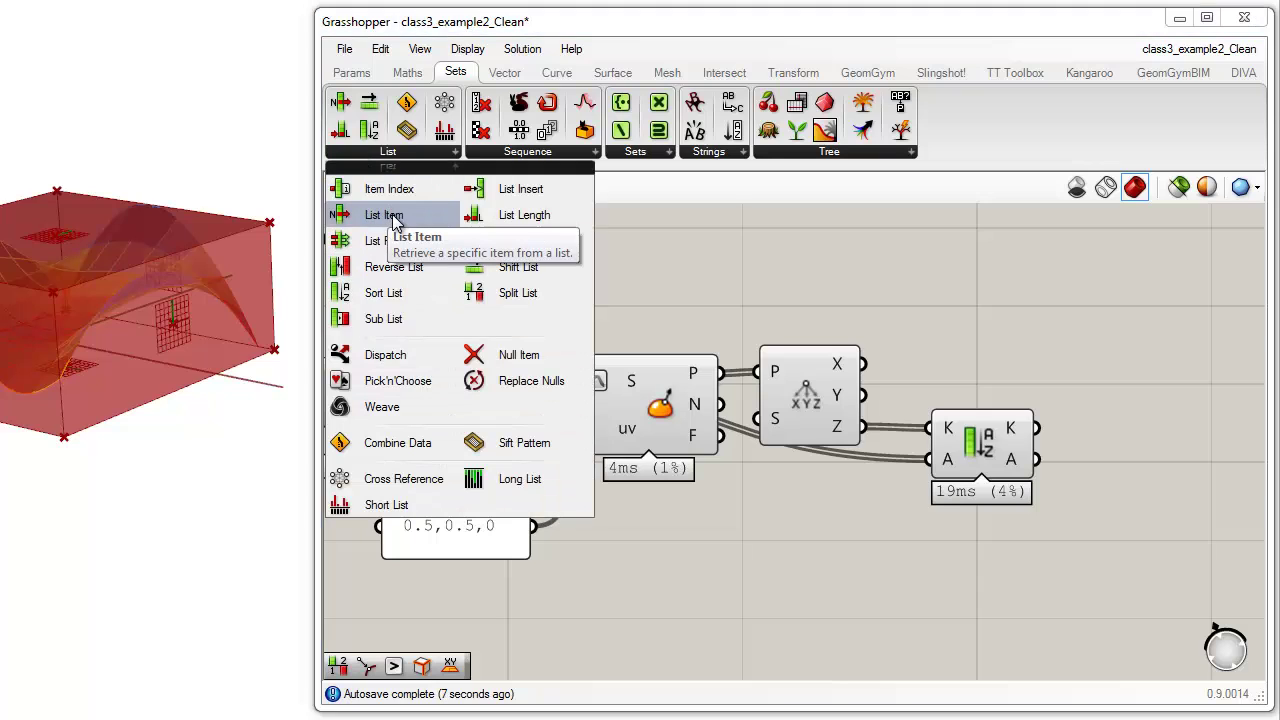
drag(395, 220, 1190, 502)
click(352, 74)
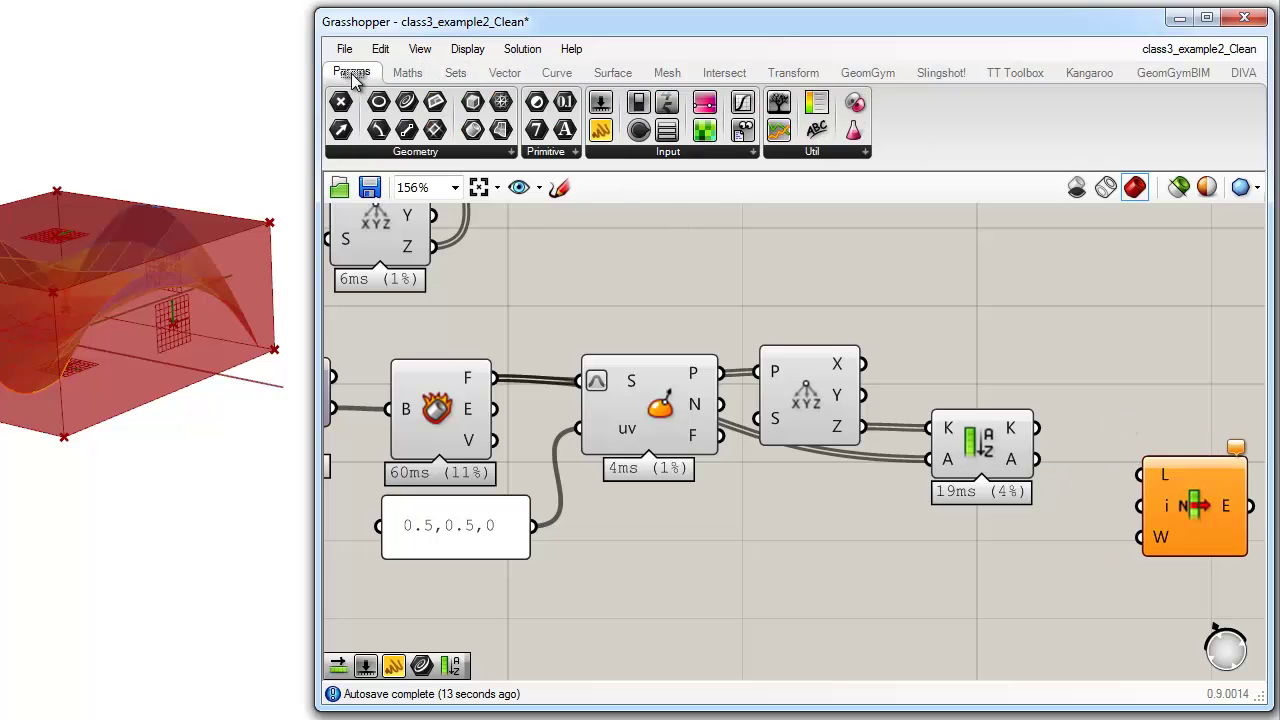
drag(503, 130, 1201, 478)
click(1182, 404)
right_drag(1188, 406, 1112, 395)
scroll(1112, 395, down, 1)
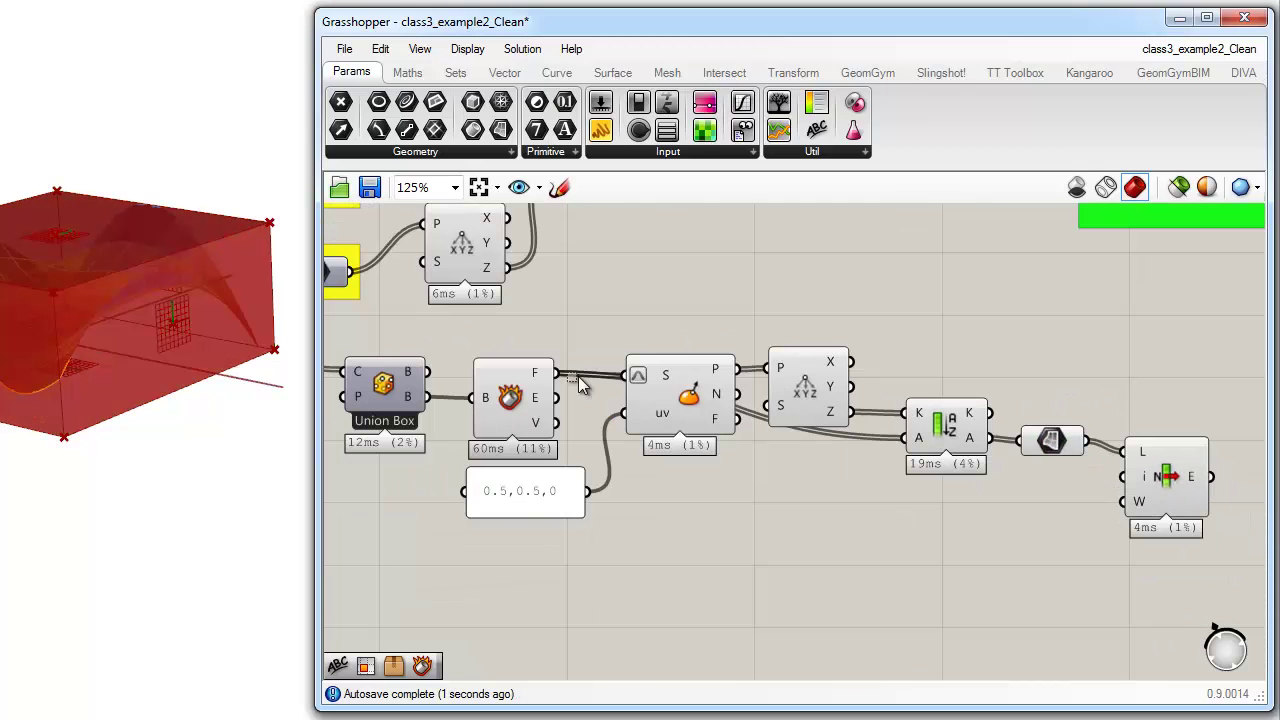
Step: Turn off the preview of the components from Brep Components to the Surface parameter and nudge List Item away from the Surface parameter
drag(424, 322, 1128, 586)
right_click(1052, 418)
click(1100, 474)
click(1049, 531)
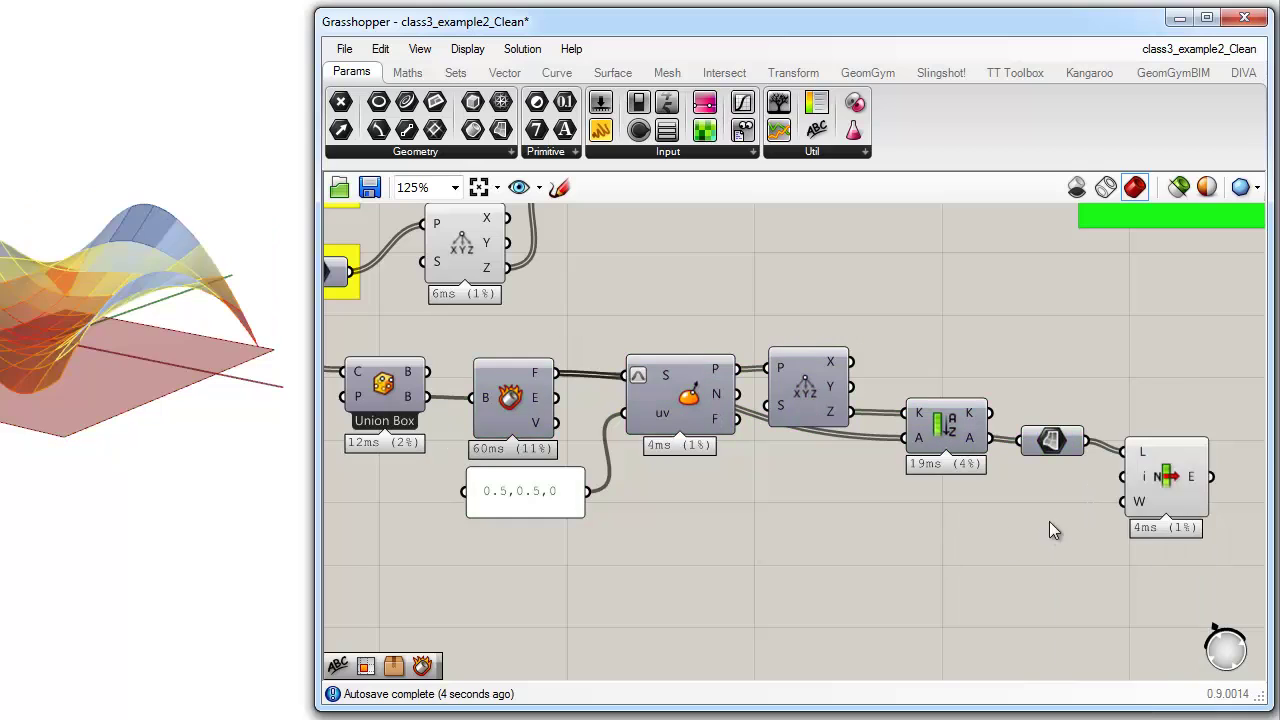
mouse_move(1149, 487)
mouse_down()
mouse_move(1169, 502)
mouse_move(1159, 487)
mouse_up()
click(1154, 414)
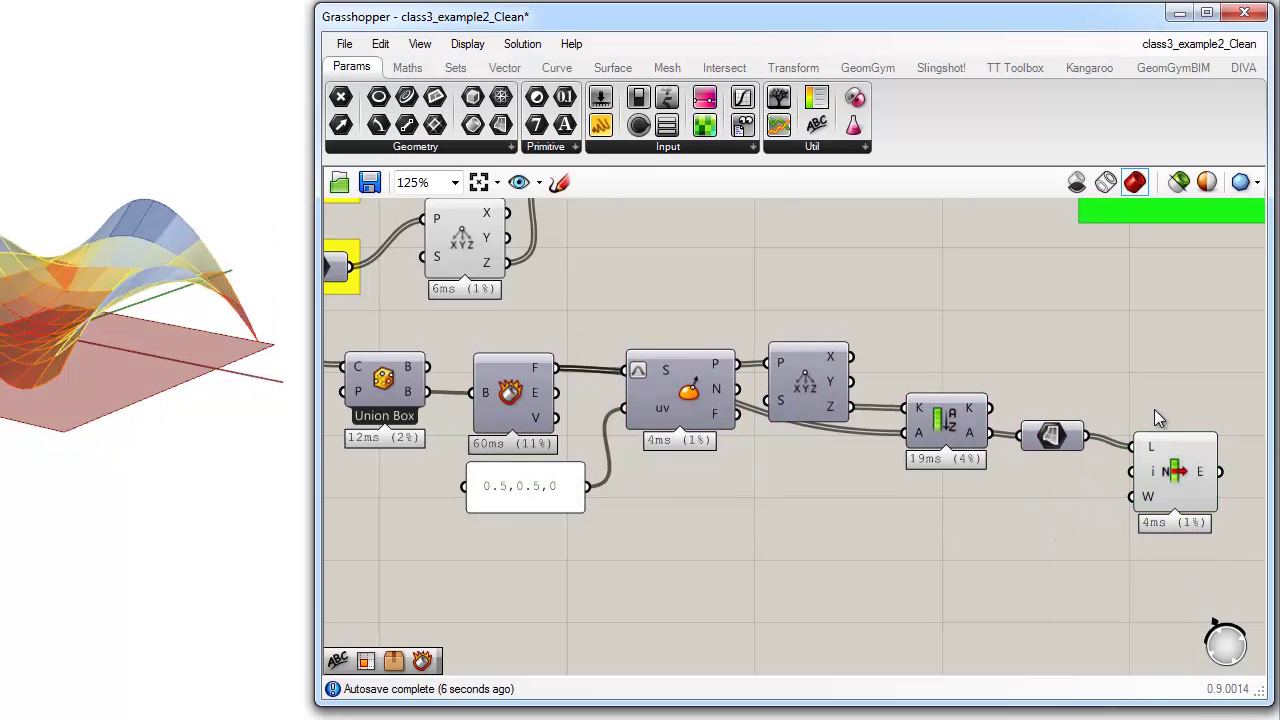
right_drag(1154, 409, 1090, 403)
right_drag(235, 320, 220, 280)
click(1043, 376)
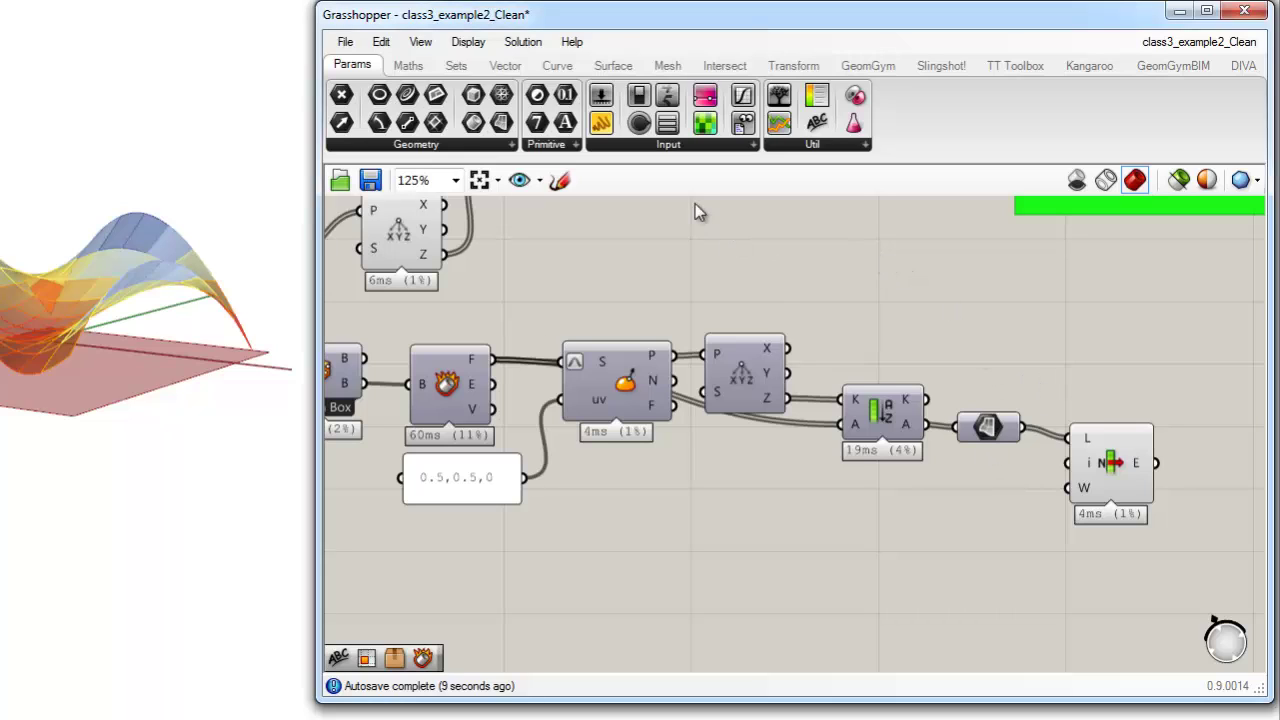
Step: Add an MD Slider below the List Item component
click(740, 147)
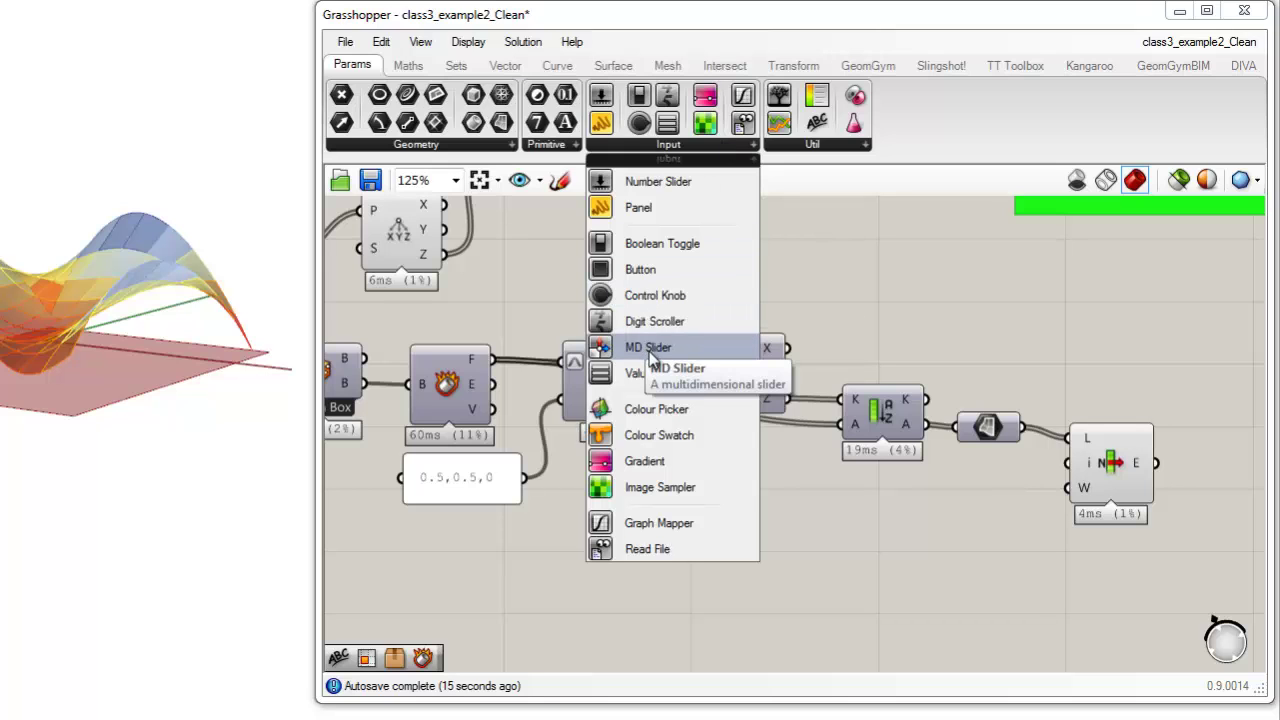
click(650, 355)
click(933, 475)
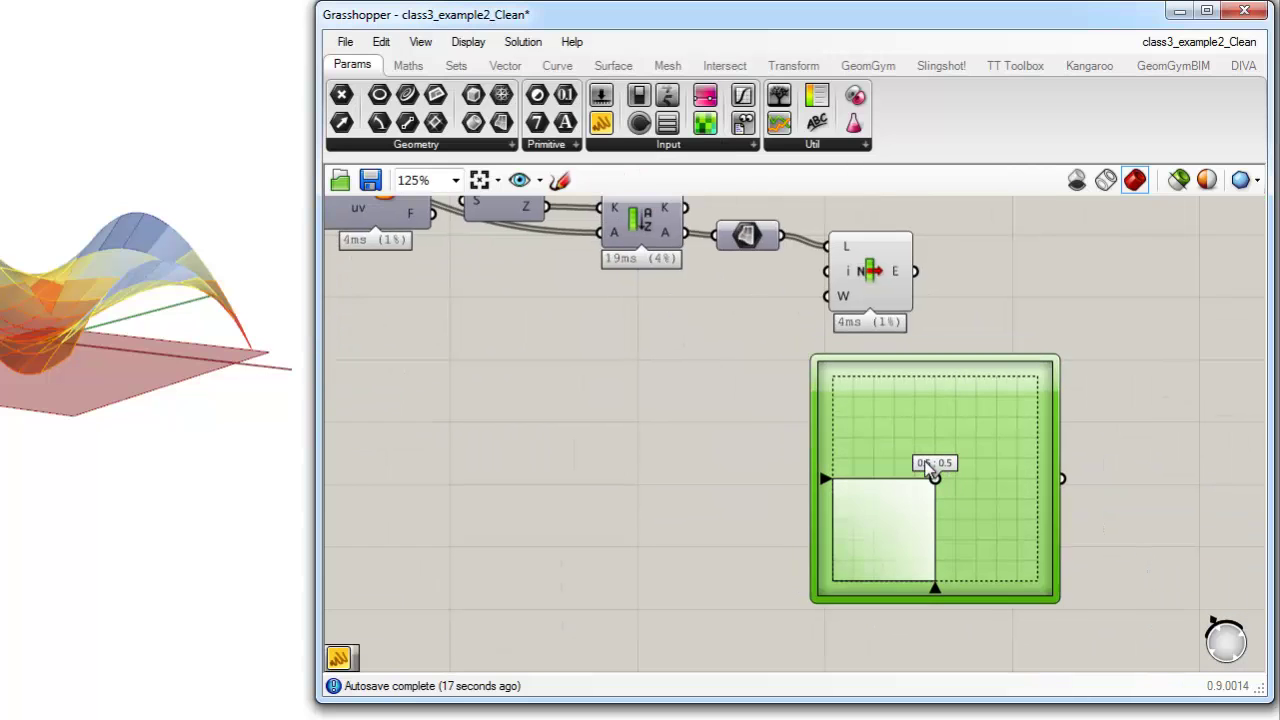
drag(933, 475, 814, 471)
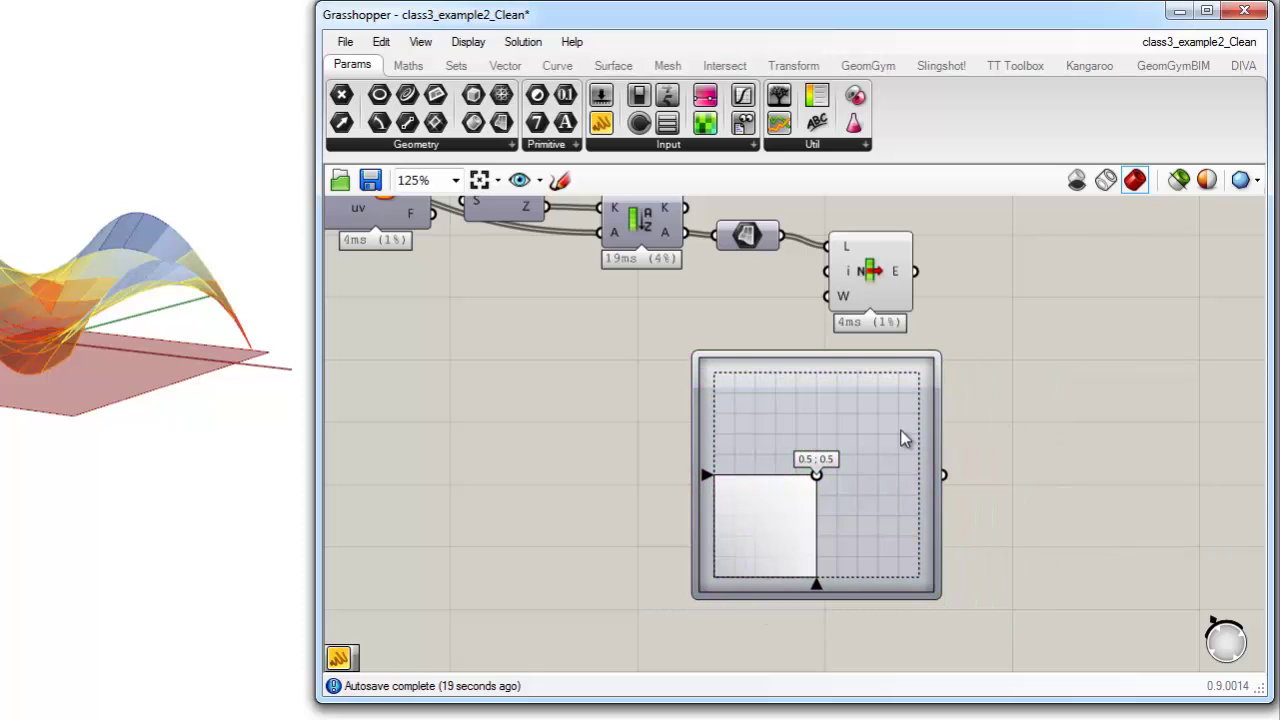
drag(876, 440, 874, 444)
click(966, 441)
drag(893, 300, 902, 291)
click(966, 288)
right_drag(743, 298, 866, 365)
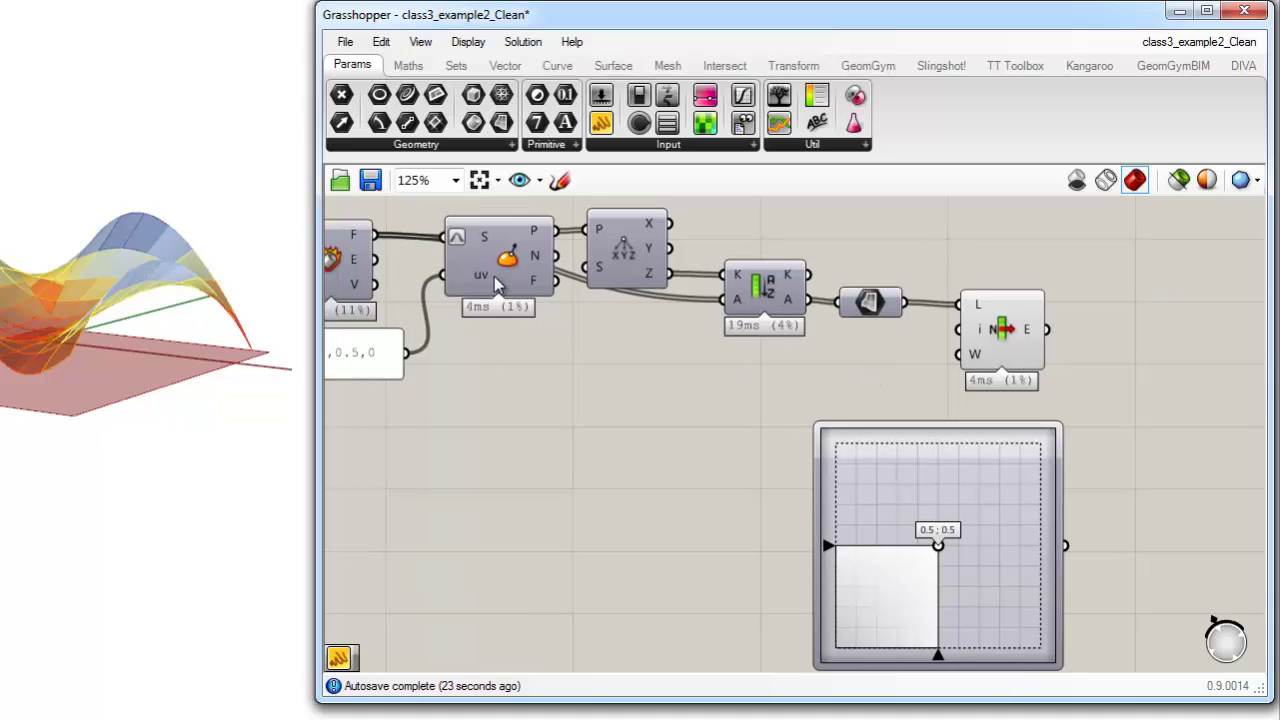
Step: Copy Evaluate Surface beside List Item, feeding its S input from List Item's E output and its uv input from the MD Slider
click(504, 273)
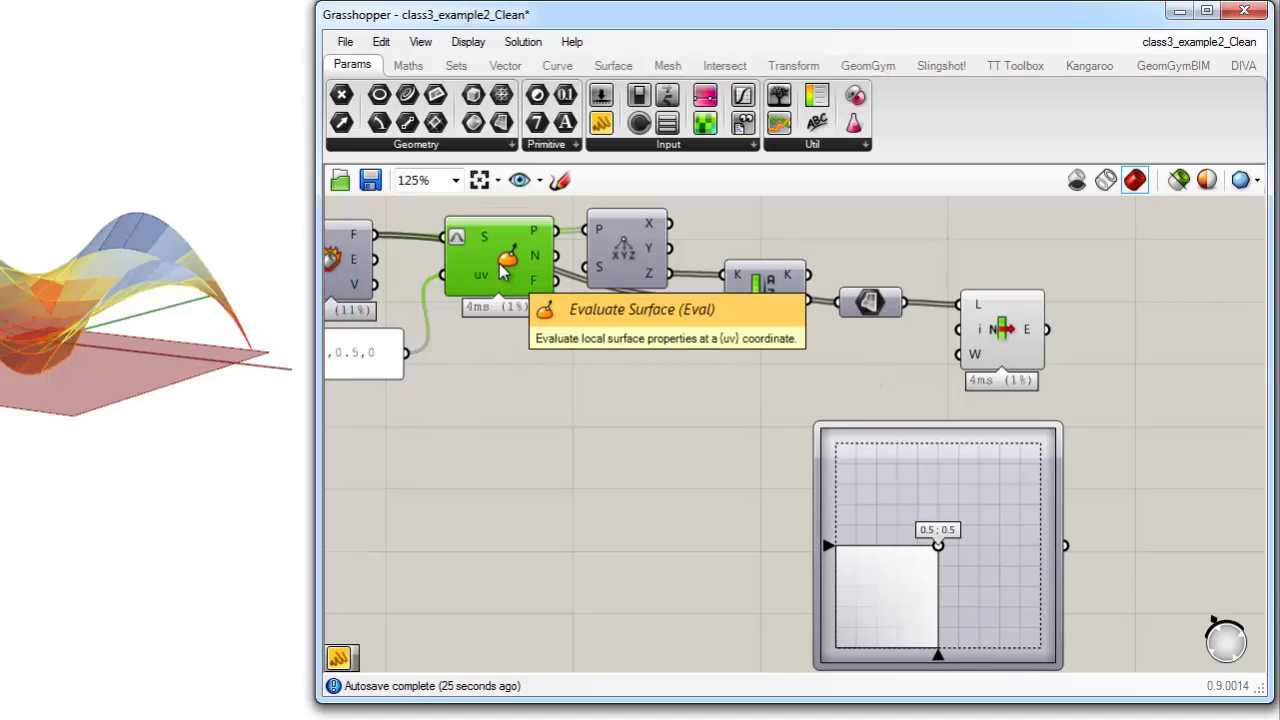
alt+drag(503, 272, 1204, 426)
drag(1046, 329, 1048, 556)
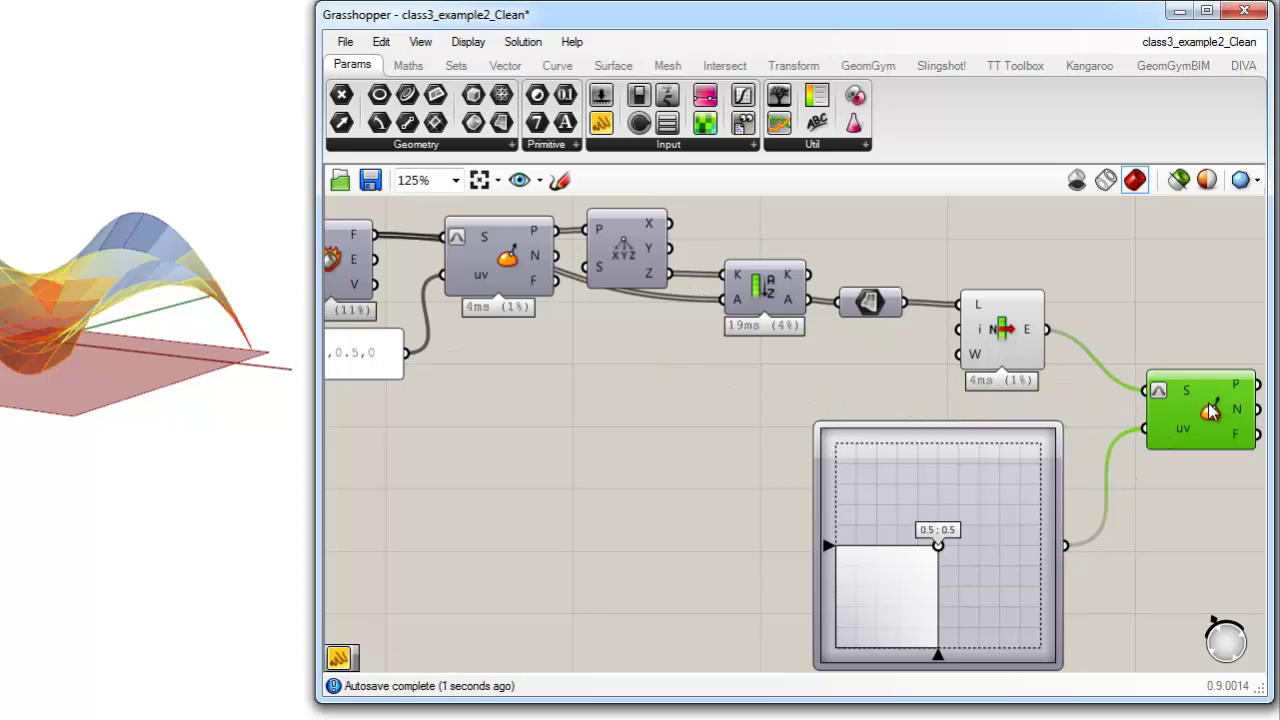
Step: Add a Point parameter after the copied Evaluate Surface and connect the P output to it
scroll(346, 226, down, 3)
drag(345, 112, 966, 333)
scroll(900, 322, up, 4)
drag(873, 317, 960, 336)
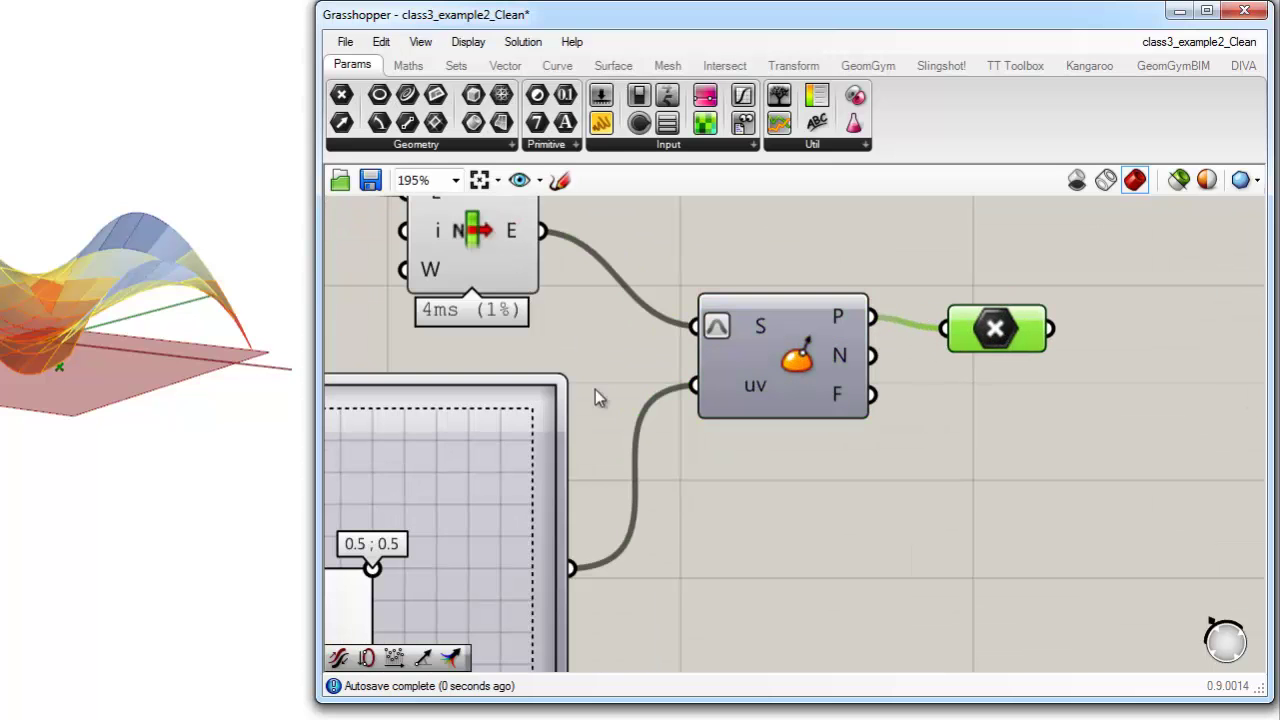
Step: Set the MD Slider to about 0.49 ; 0.62 and check the point's position on the bottom face
right_drag(12, 392, 32, 370)
right_drag(485, 415, 600, 368)
drag(489, 523, 549, 455)
scroll(627, 438, down, 3)
right_drag(199, 414, 187, 458)
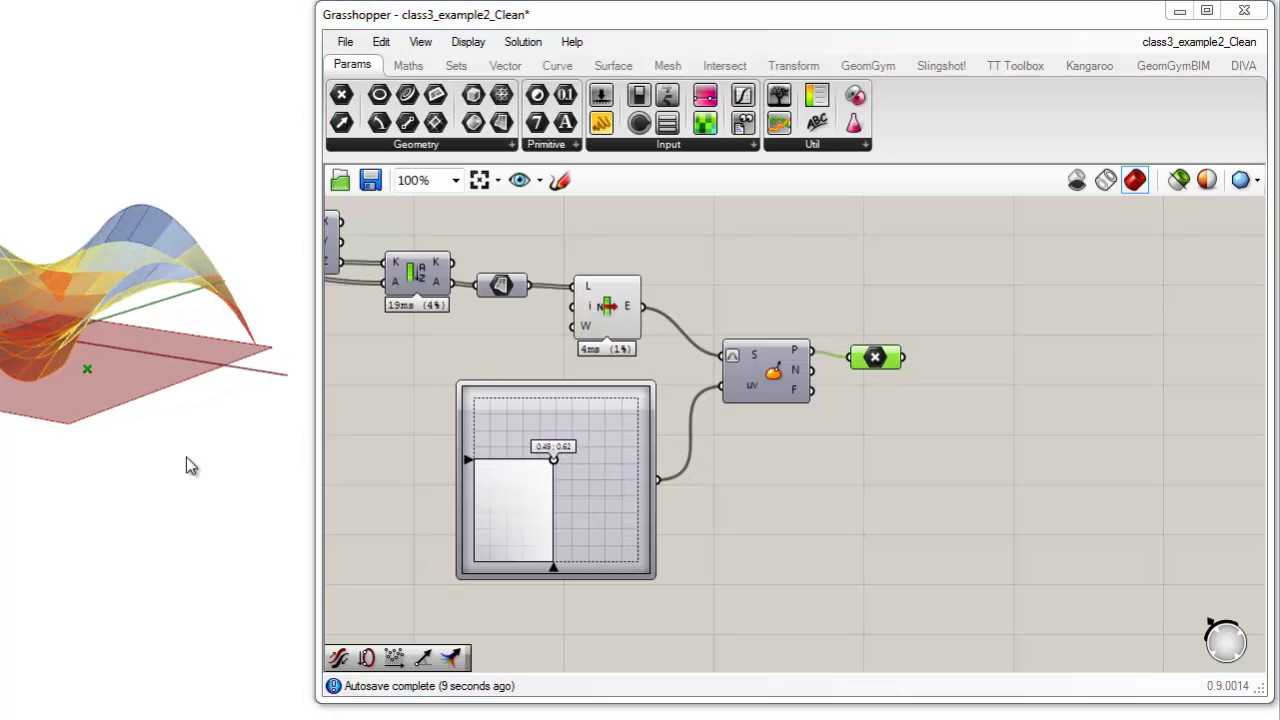
click(772, 450)
Step: Turn off the preview of List Item so that the extracted box face is hidden
right_drag(771, 456, 813, 462)
click(654, 323)
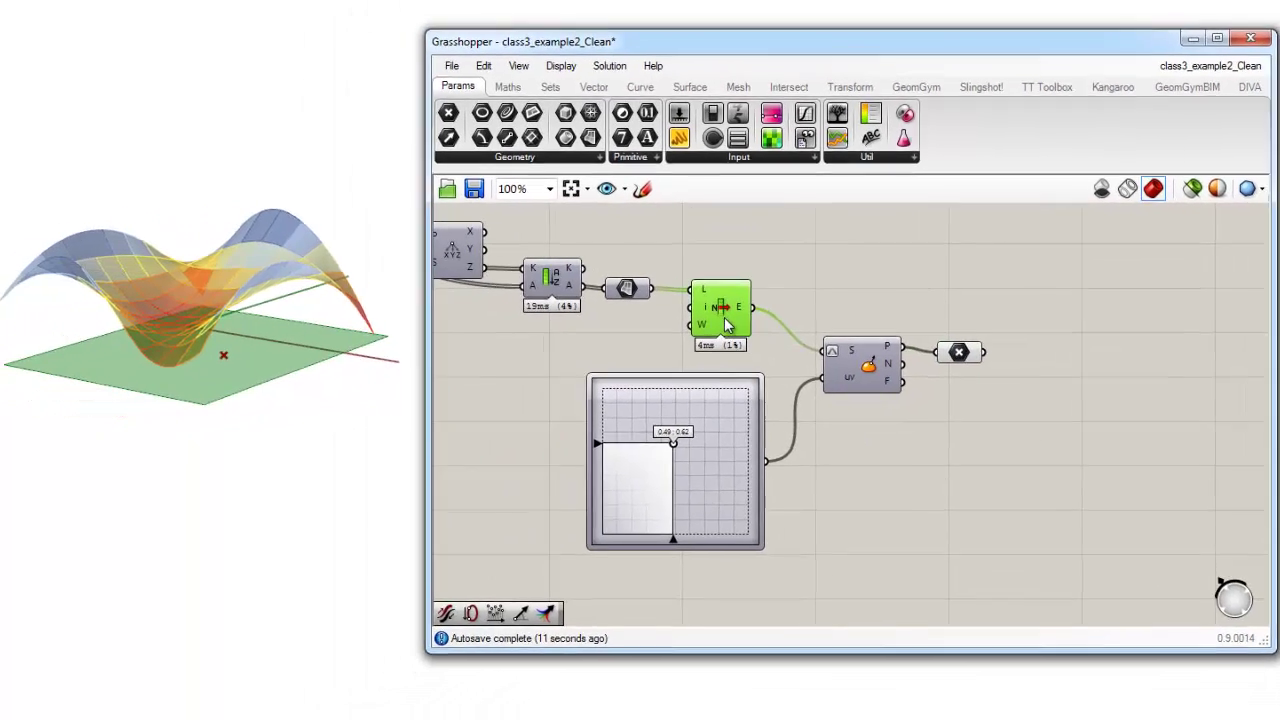
right_click(653, 321)
click(806, 364)
right_drag(780, 296, 836, 296)
right_drag(928, 295, 941, 295)
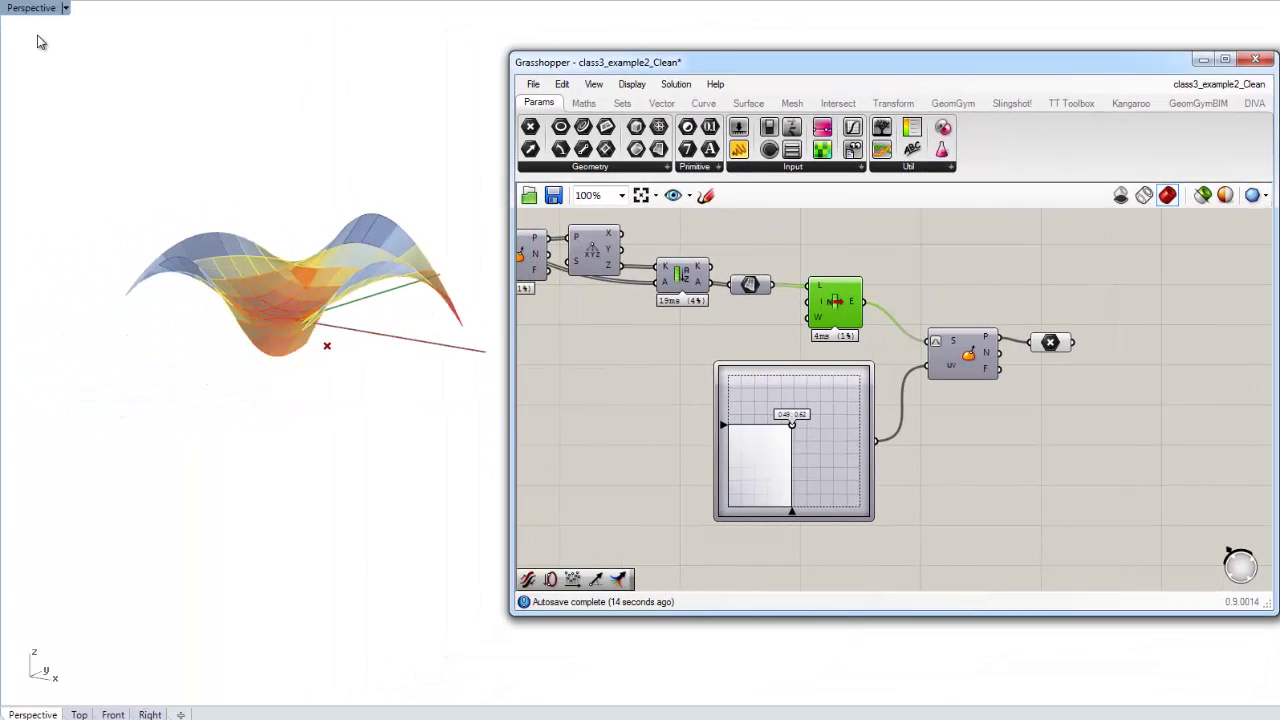
right_drag(705, 398, 767, 404)
Step: Align the Point parameter with the P output of the copied Evaluate Surface
click(854, 424)
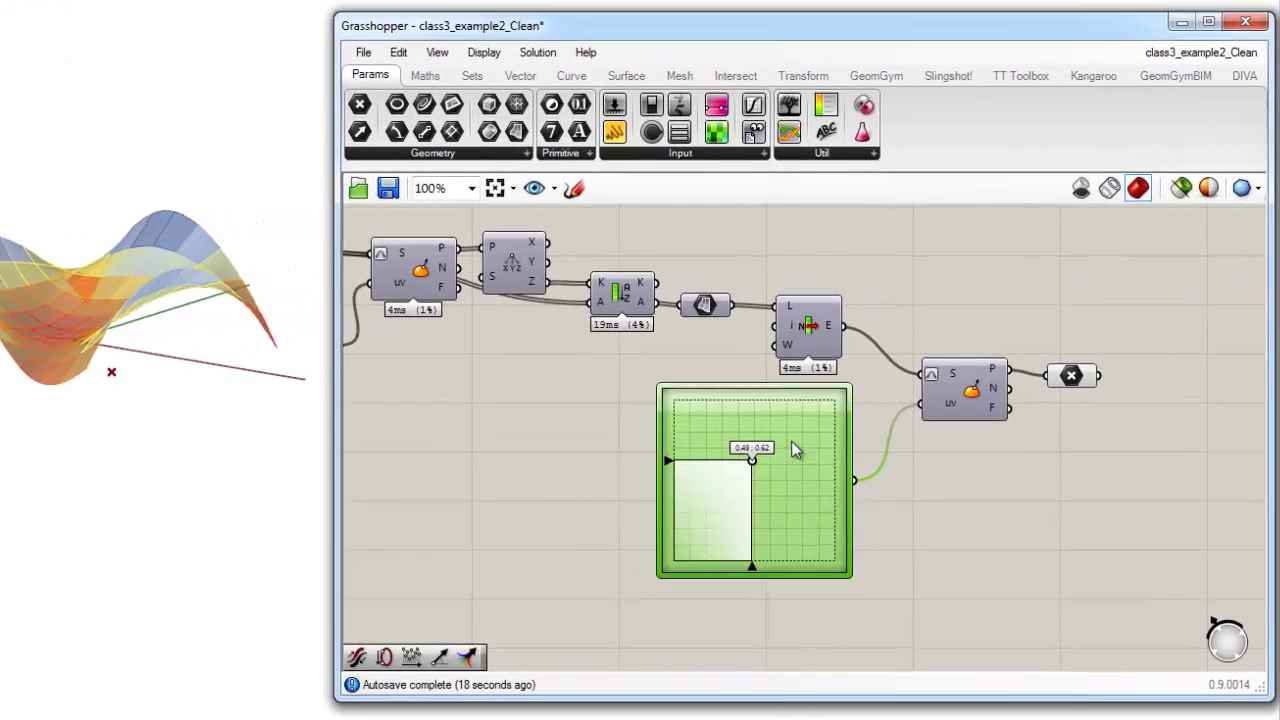
click(1040, 355)
drag(1071, 377, 1072, 356)
click(1065, 342)
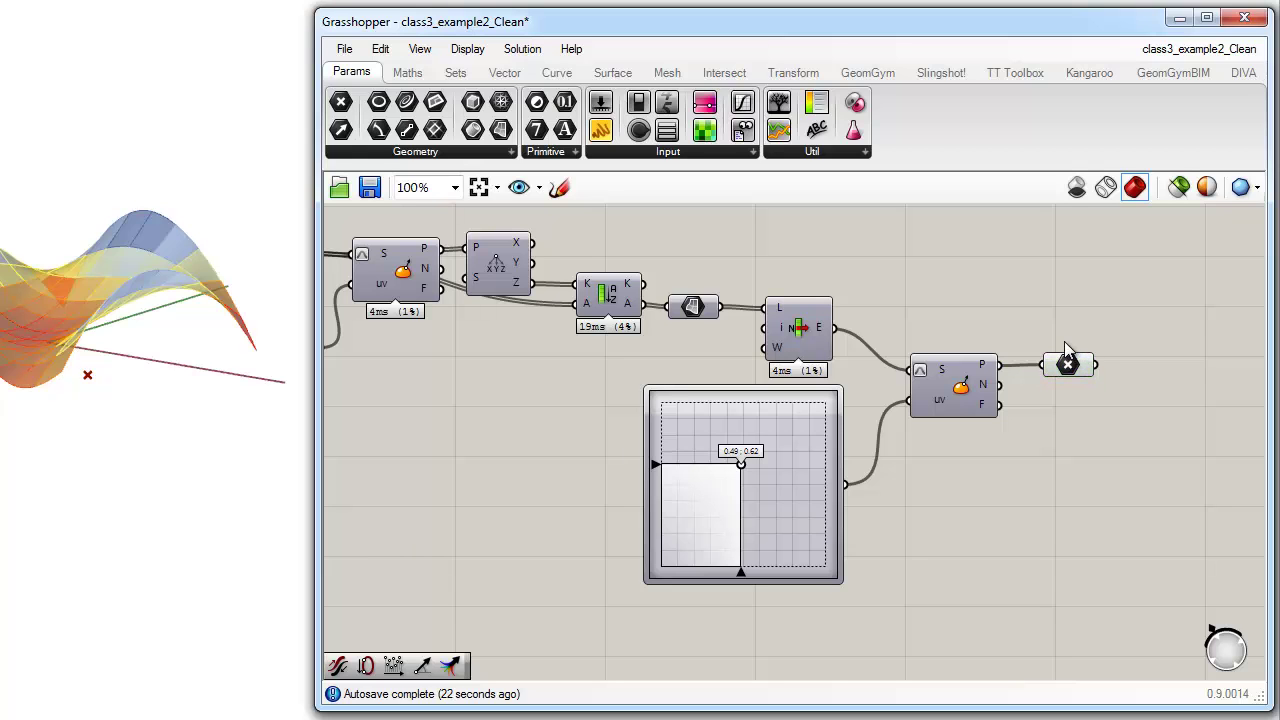
Step: Label the component chain below the roof analysis with a scribble reading "Create Attractor Point"
scroll(1021, 451, down, 3)
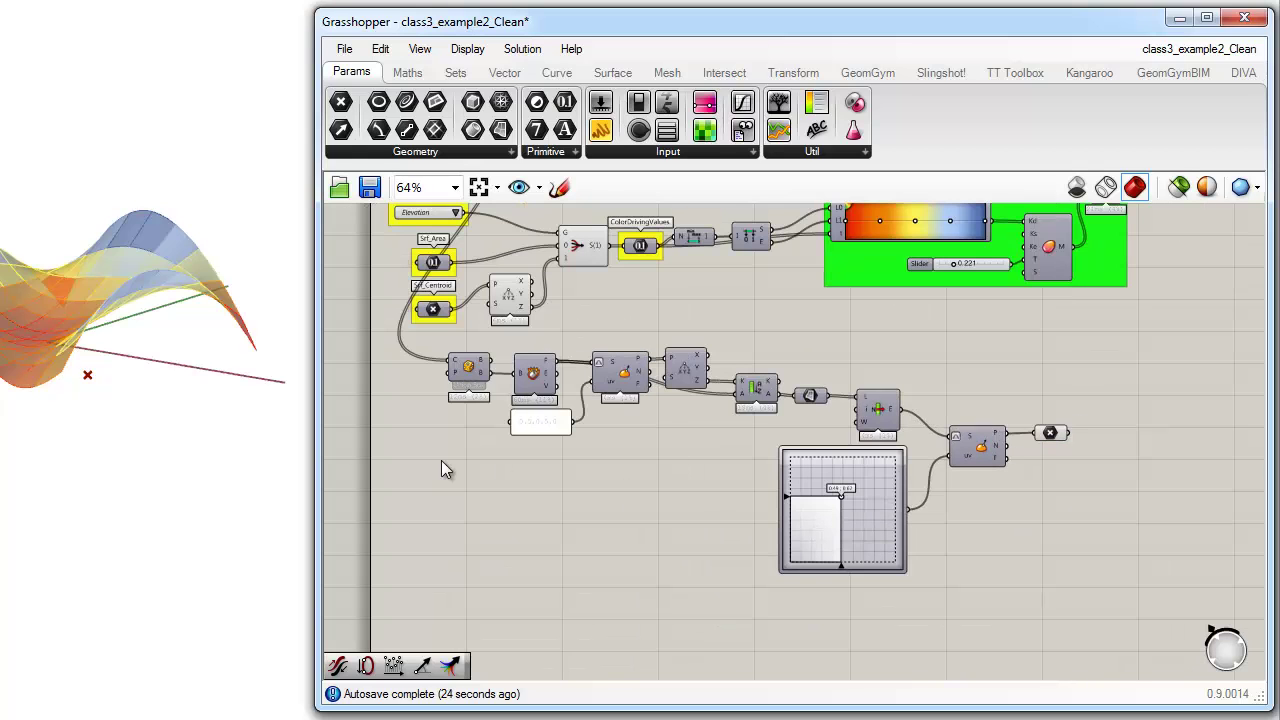
scroll(480, 370, up, 2)
scroll(447, 372, down, 1)
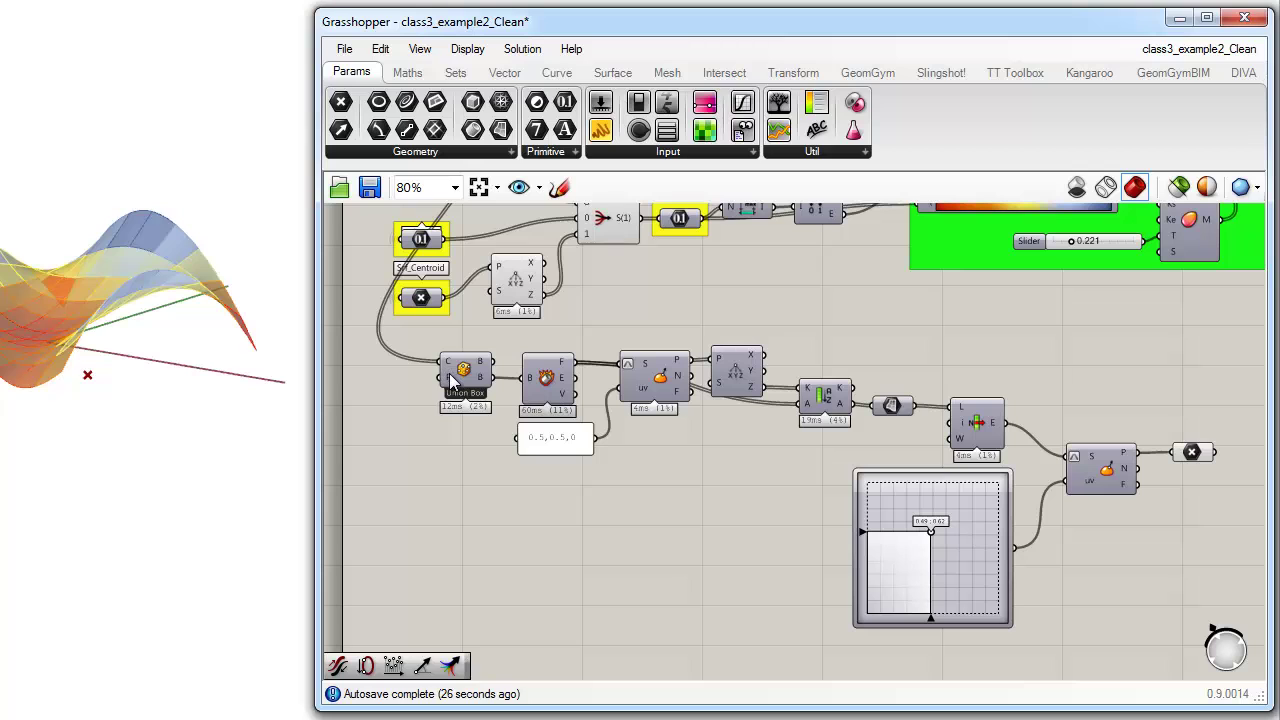
scroll(495, 370, down, 2)
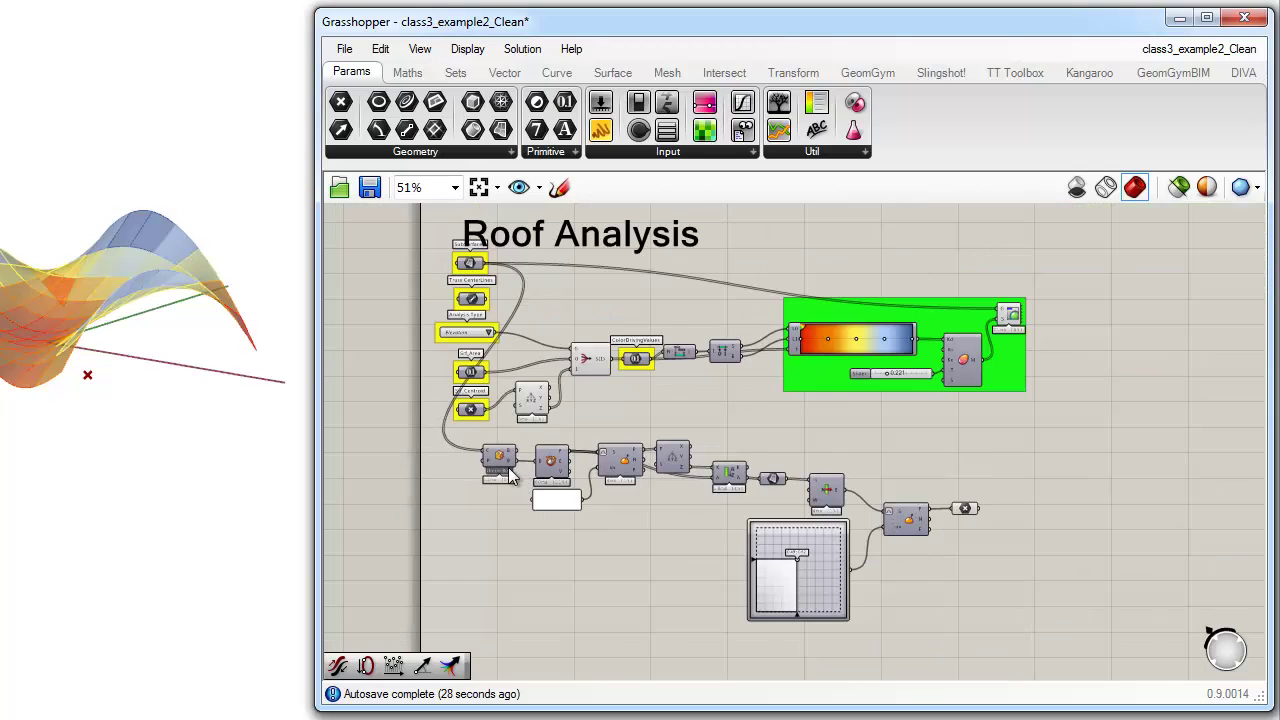
right_drag(638, 430, 644, 599)
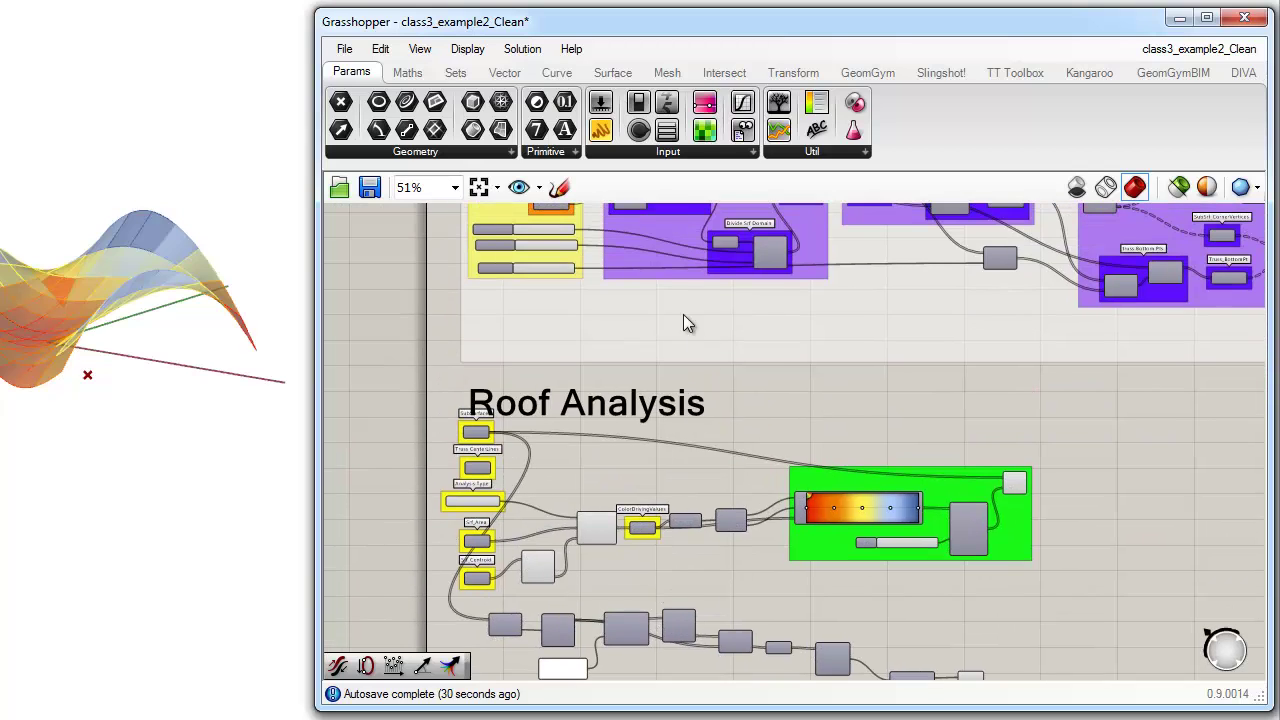
click(653, 227)
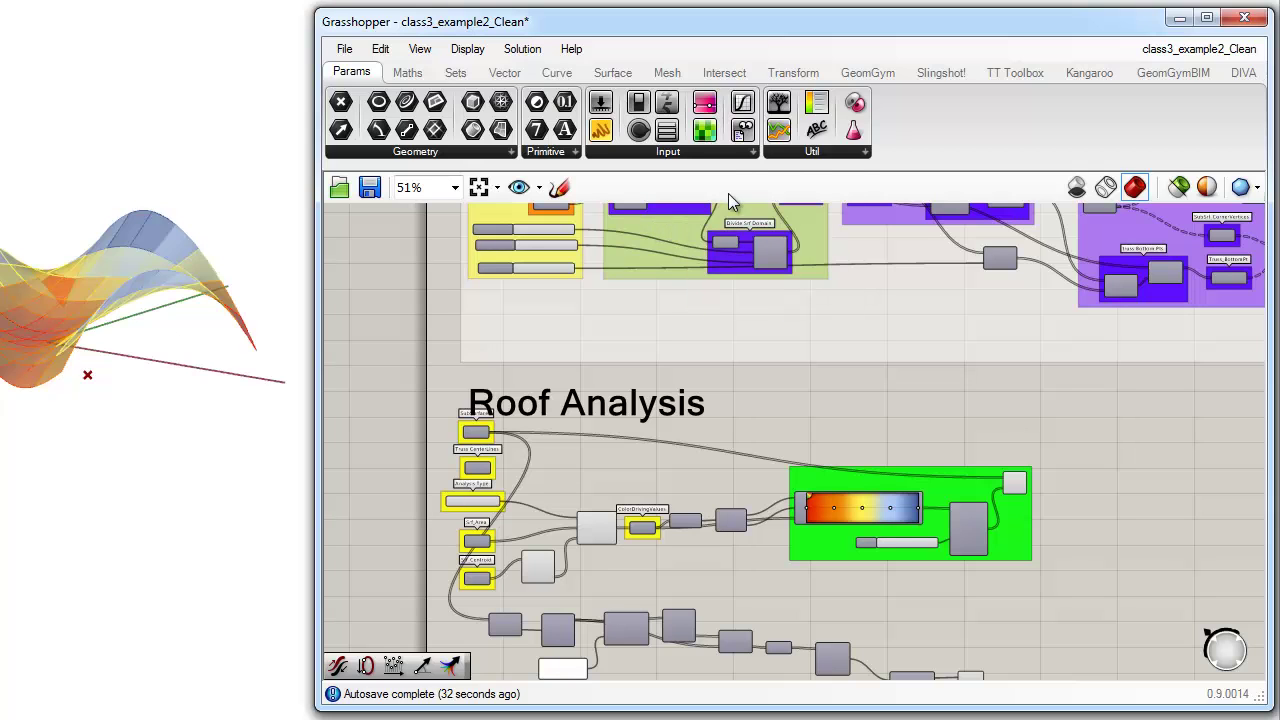
right_drag(760, 577, 760, 460)
scroll(692, 431, up, 2)
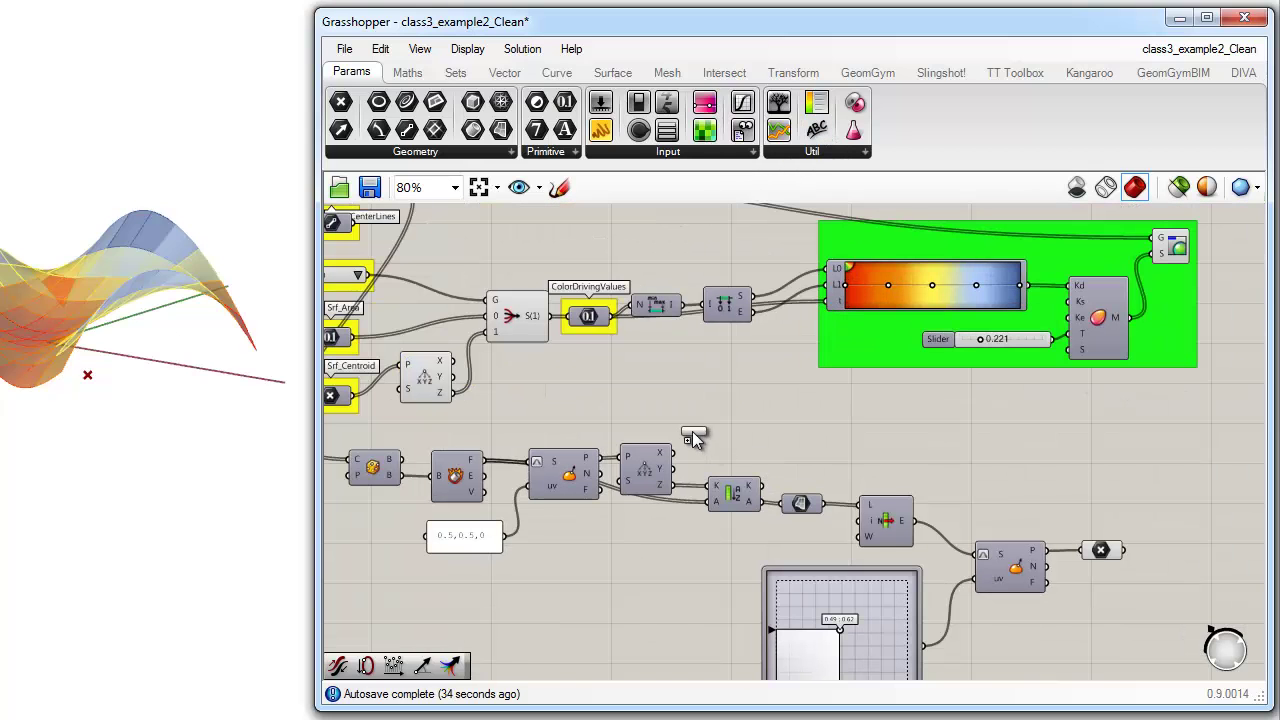
double_click(691, 433)
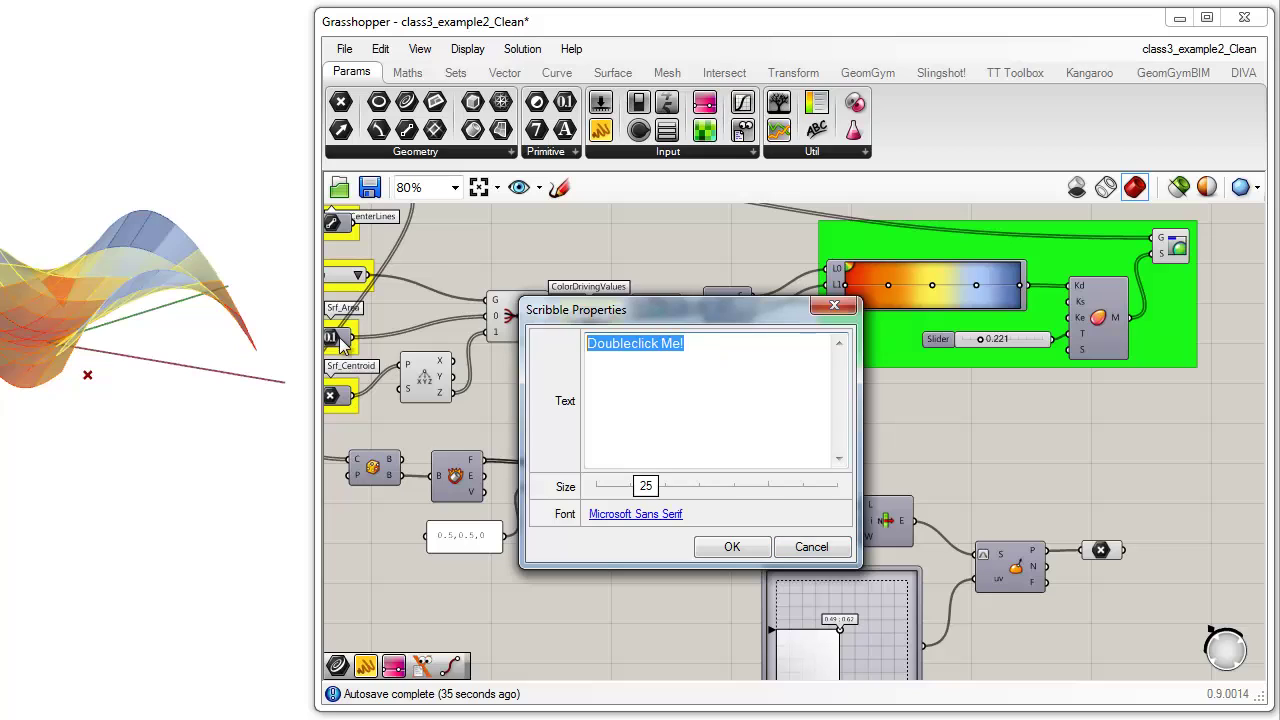
text(Create Attractor Point)
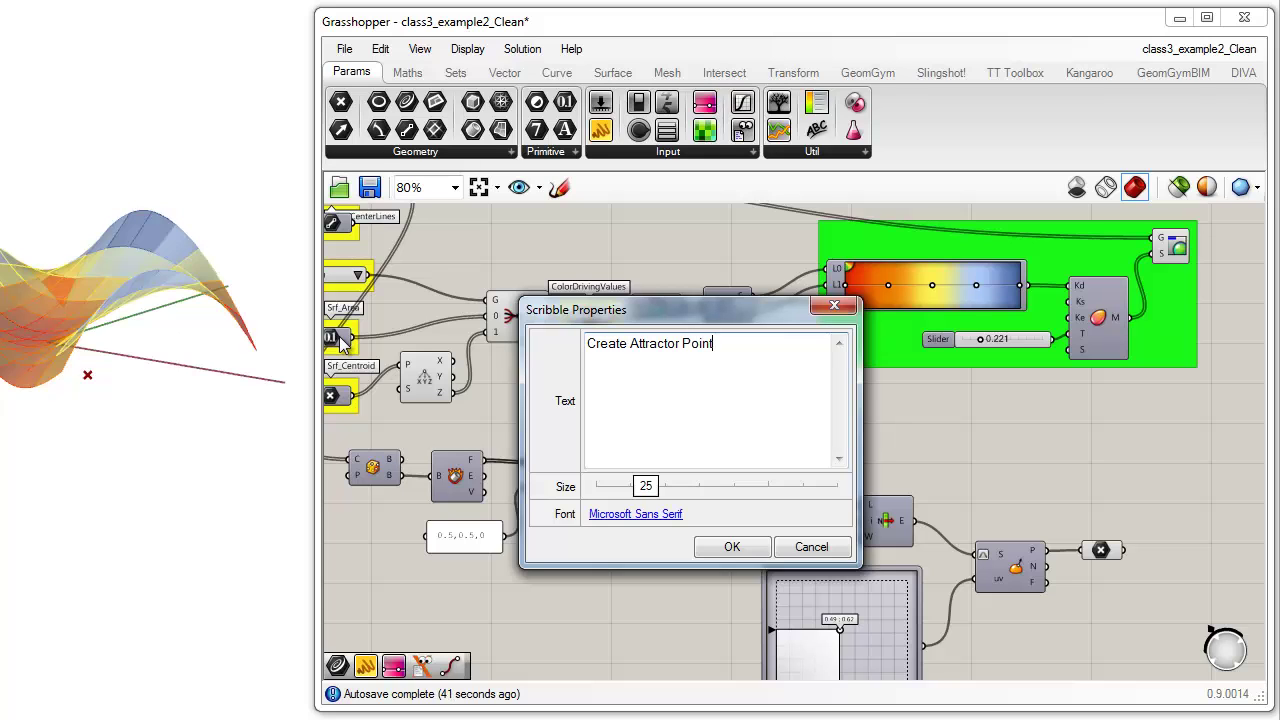
click(710, 546)
Step: Move the MD Slider to the start of the attractor point chain, below the 0.5,0.5,0 panel
right_drag(720, 430, 753, 394)
right_drag(855, 588, 922, 512)
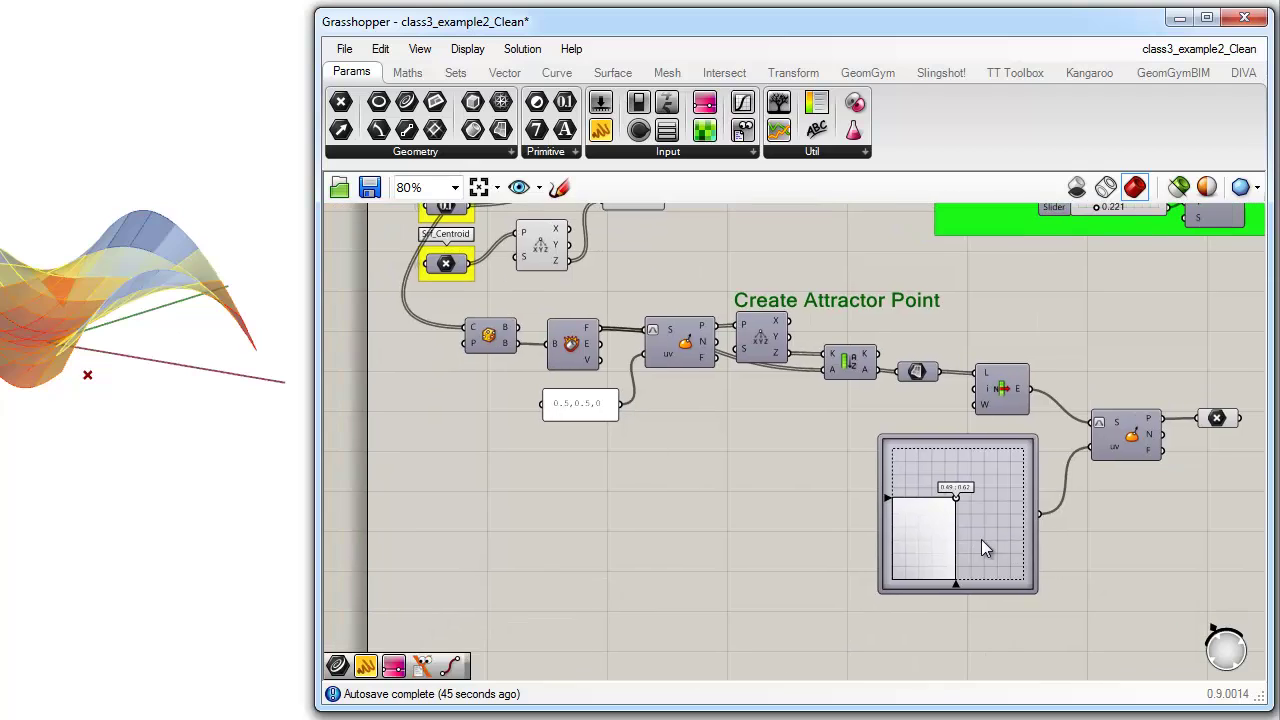
drag(981, 539, 521, 549)
right_drag(611, 525, 644, 606)
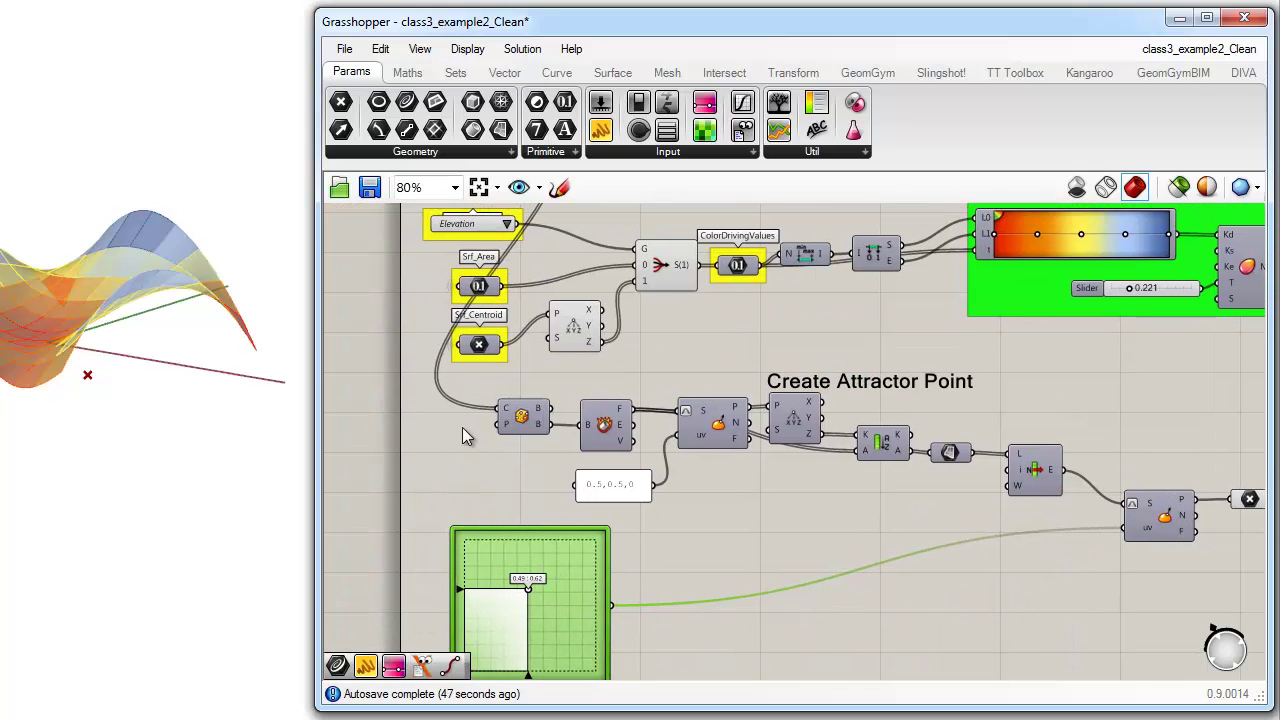
Step: Duplicate the grouped SubSurfaces parameter of the roof analysis and feed the copy from the original
drag(468, 373, 590, 462)
right_drag(424, 428, 454, 578)
scroll(517, 296, up, 3)
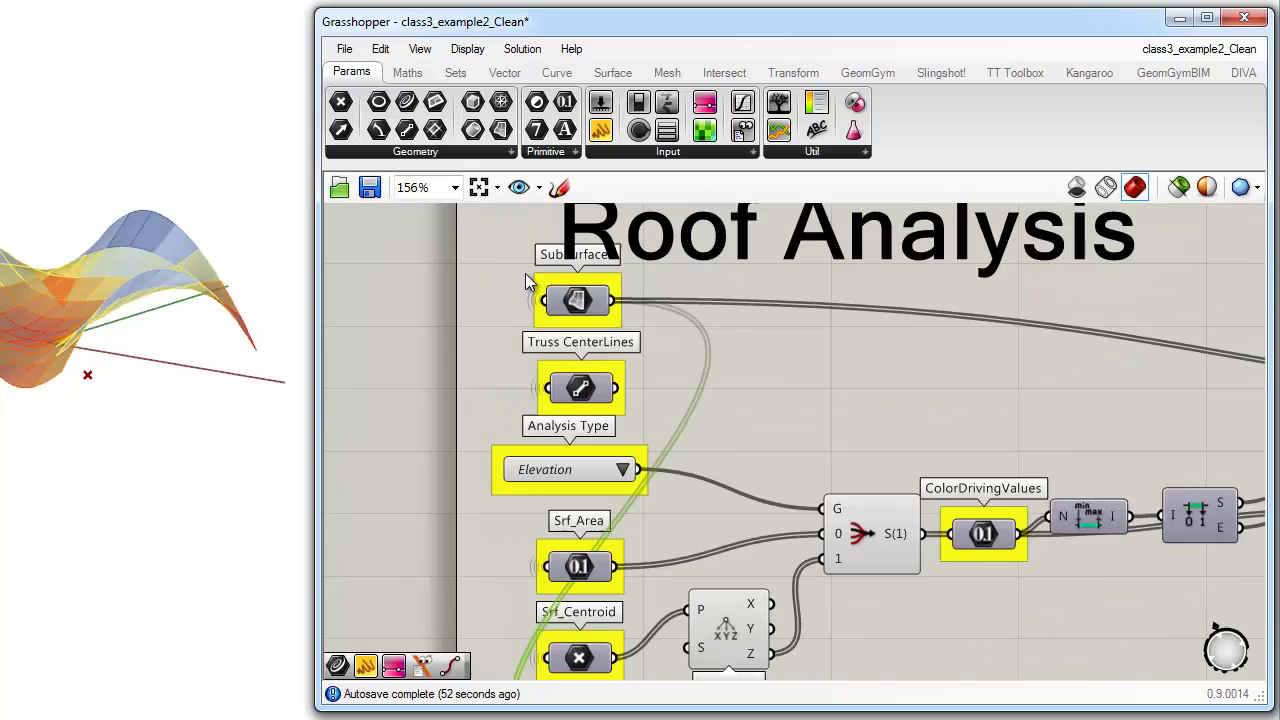
drag(508, 264, 676, 371)
key(ctrl+c)
key(ctrl+v)
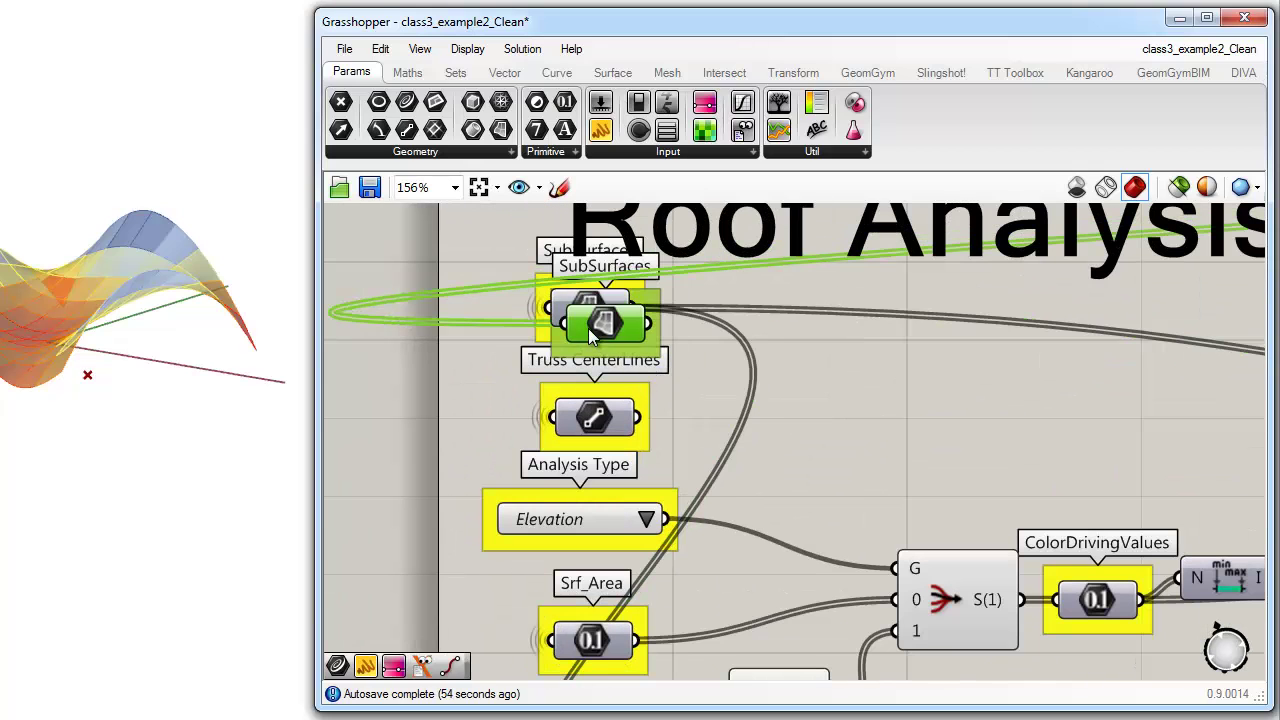
drag(614, 324, 737, 360)
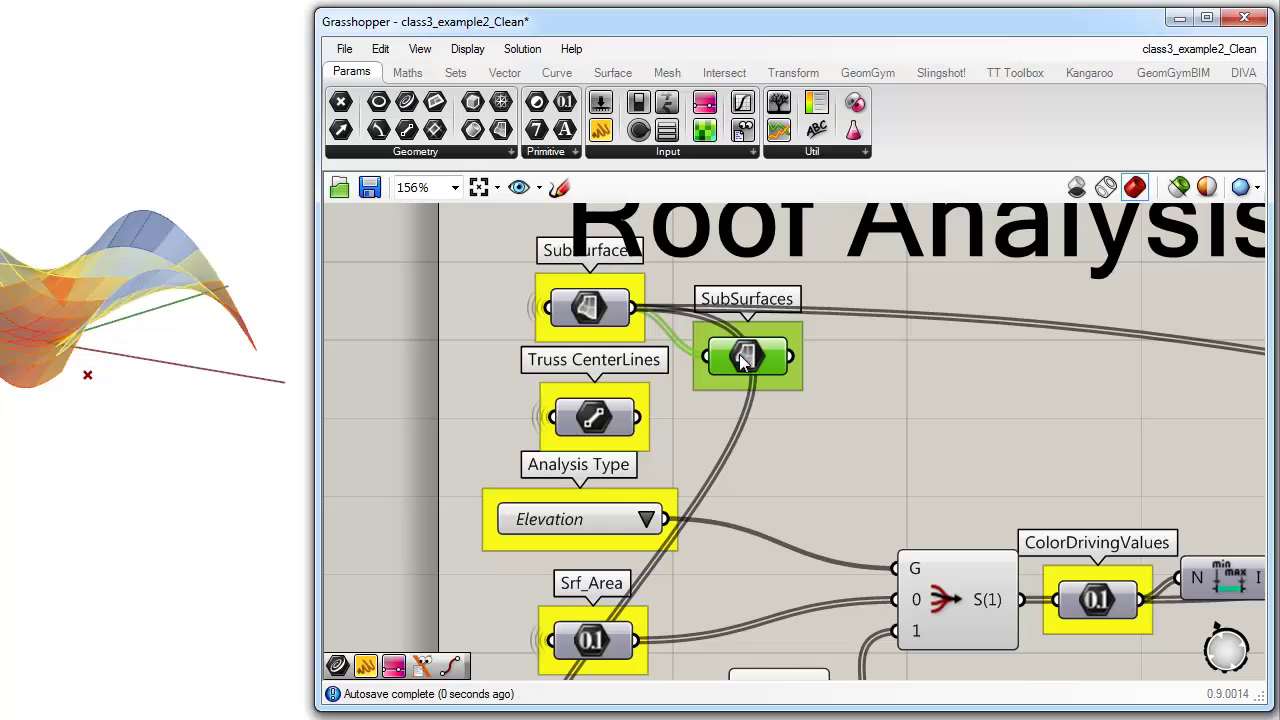
right_click(743, 362)
click(993, 397)
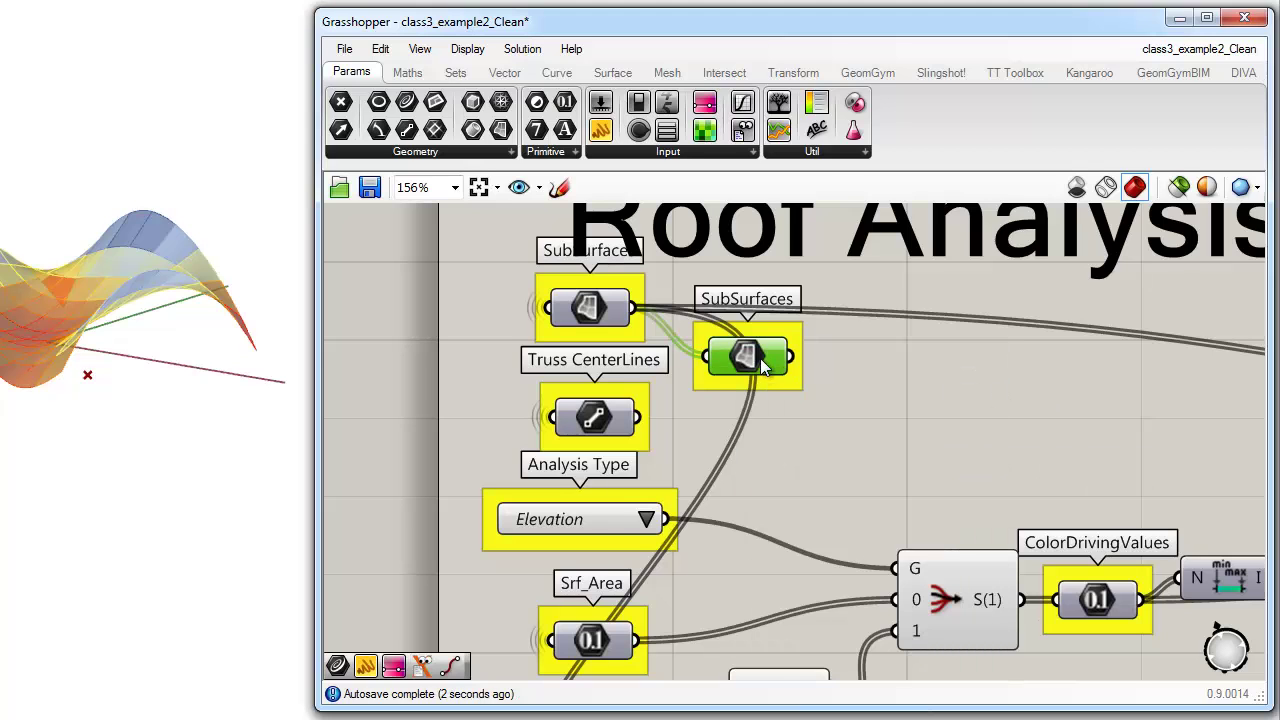
Step: Place the SubSurfaces copy before Union Box and connect it to the C input in place of the original
scroll(763, 368, down, 4)
drag(700, 345, 638, 617)
scroll(638, 617, up, 4)
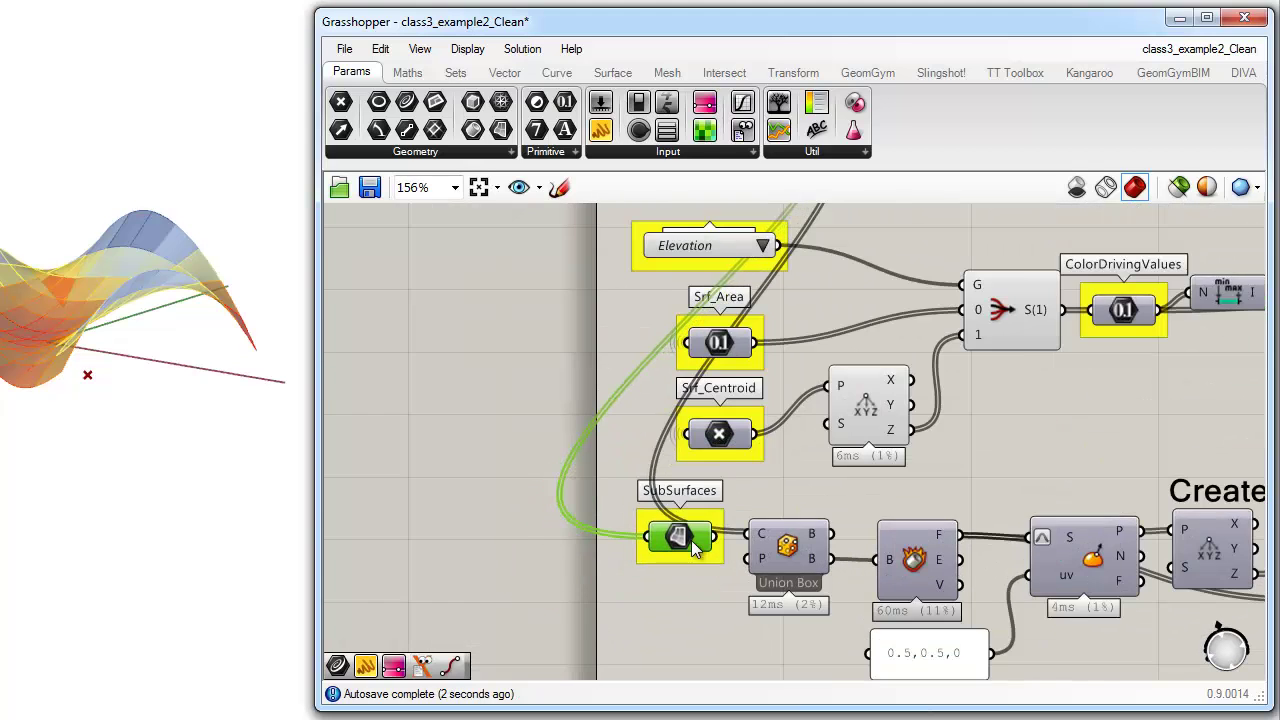
scroll(507, 518, down, 3)
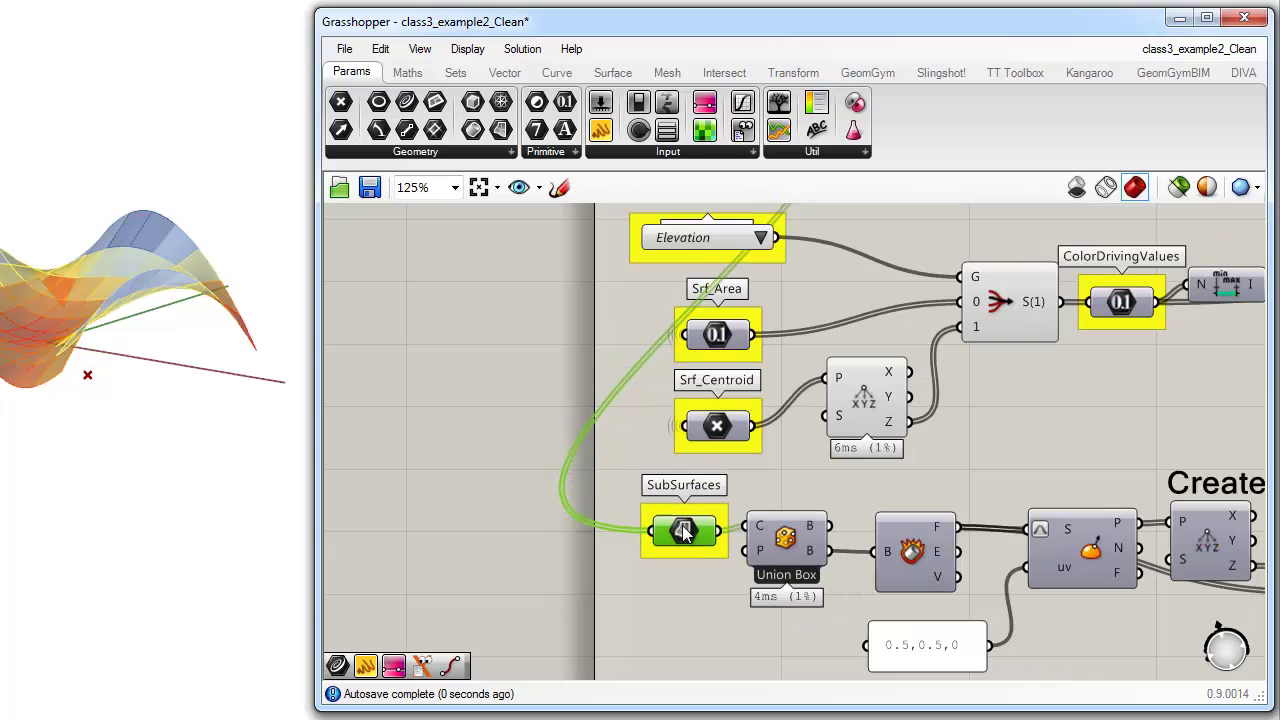
Step: Move the attractor point chain away from the roof analysis components and place its "Create Attractor Point" scribble above the chain's start
scroll(506, 514, down, 2)
drag(485, 501, 962, 675)
scroll(652, 561, down, 2)
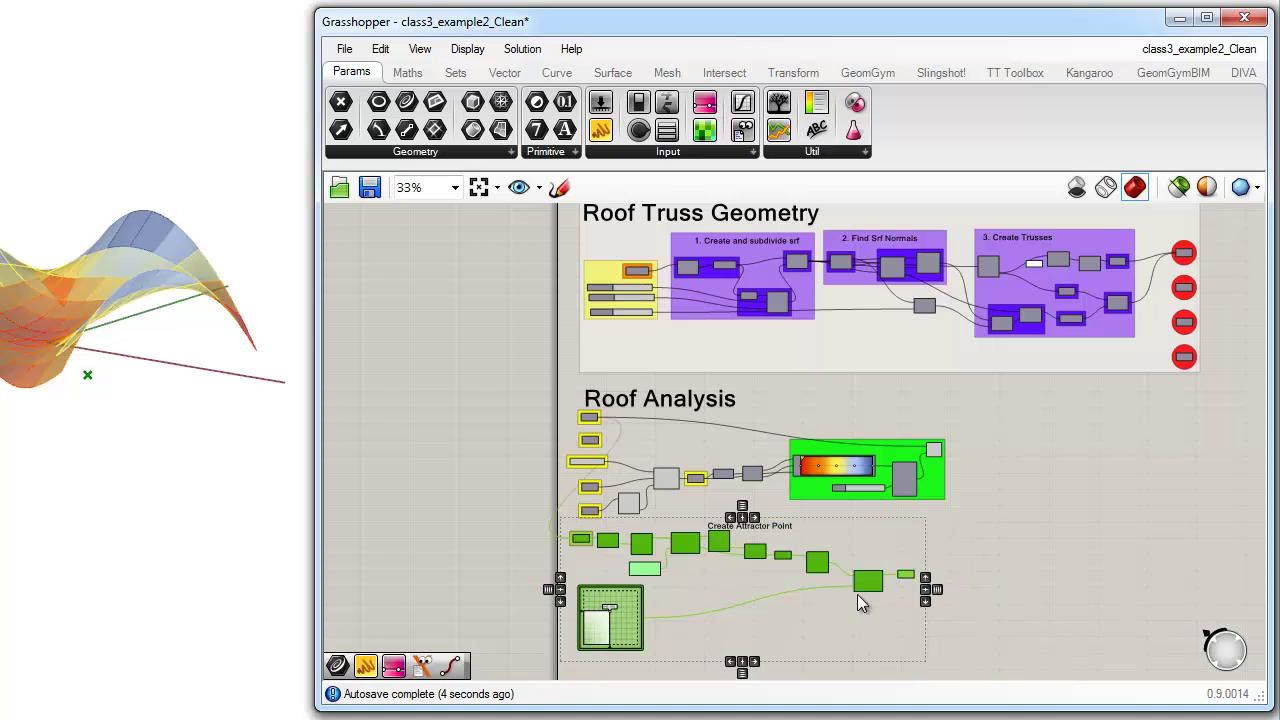
drag(879, 581, 943, 623)
click(907, 572)
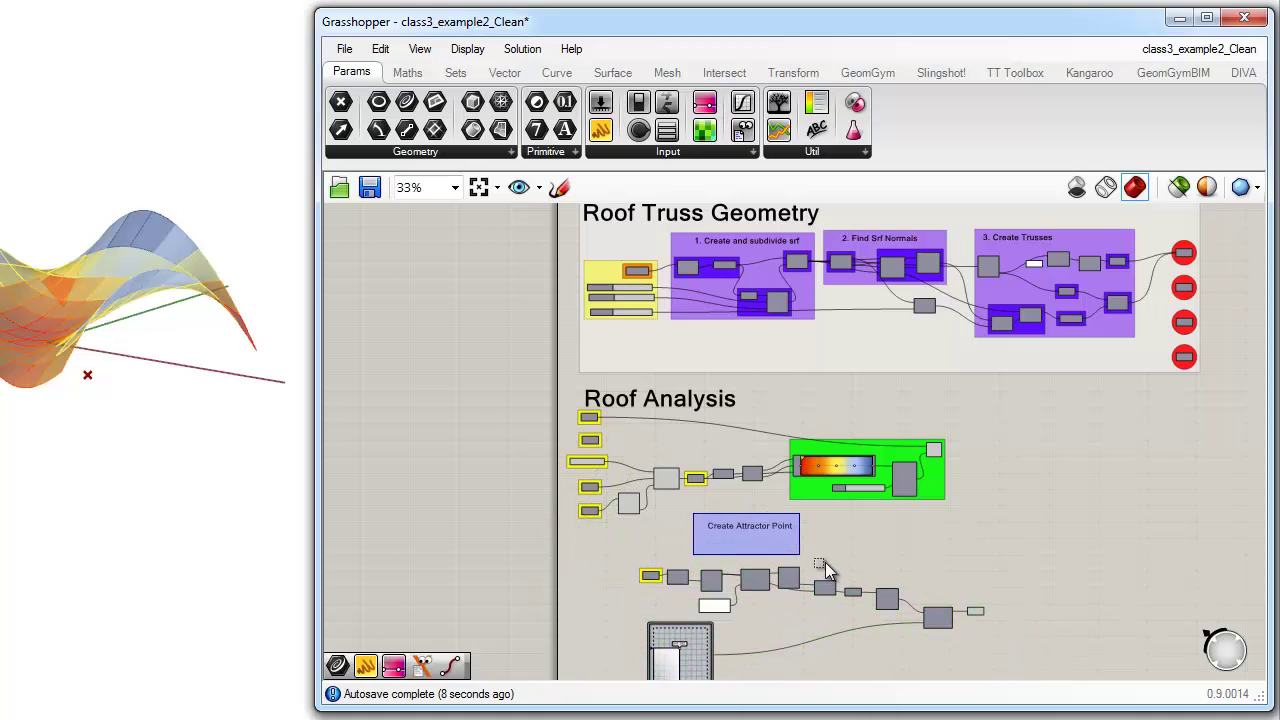
drag(765, 526, 813, 547)
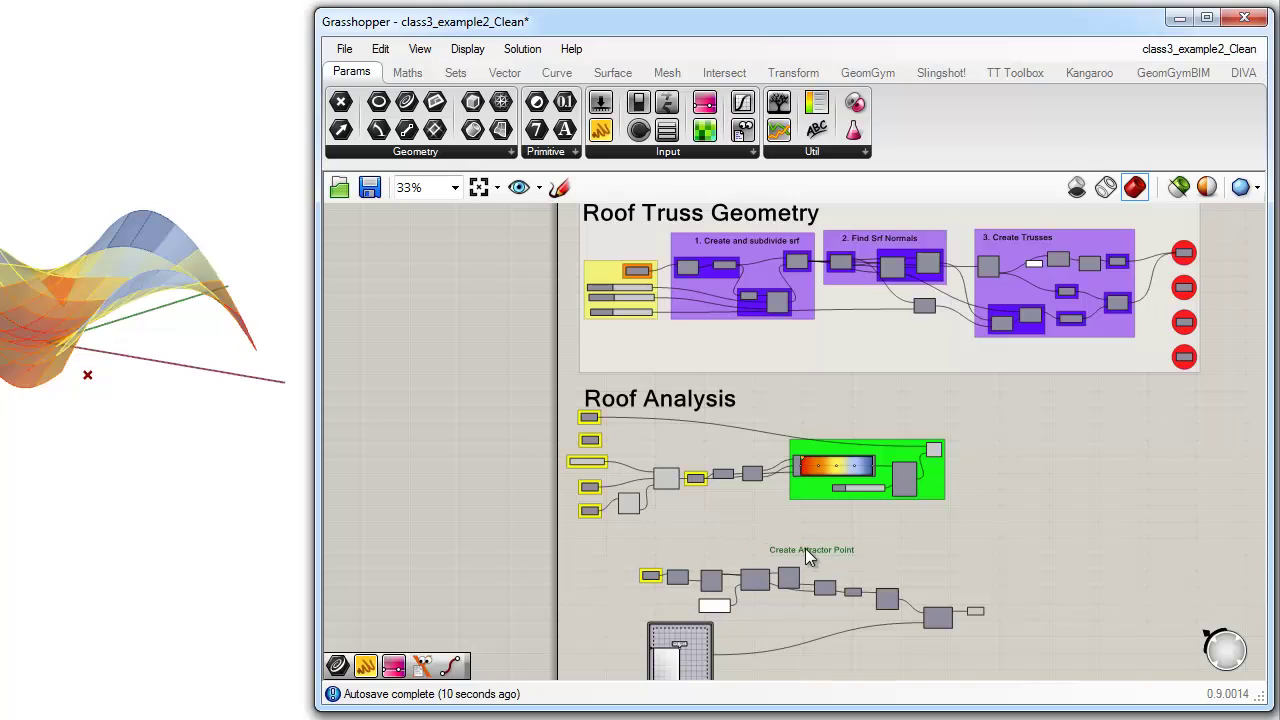
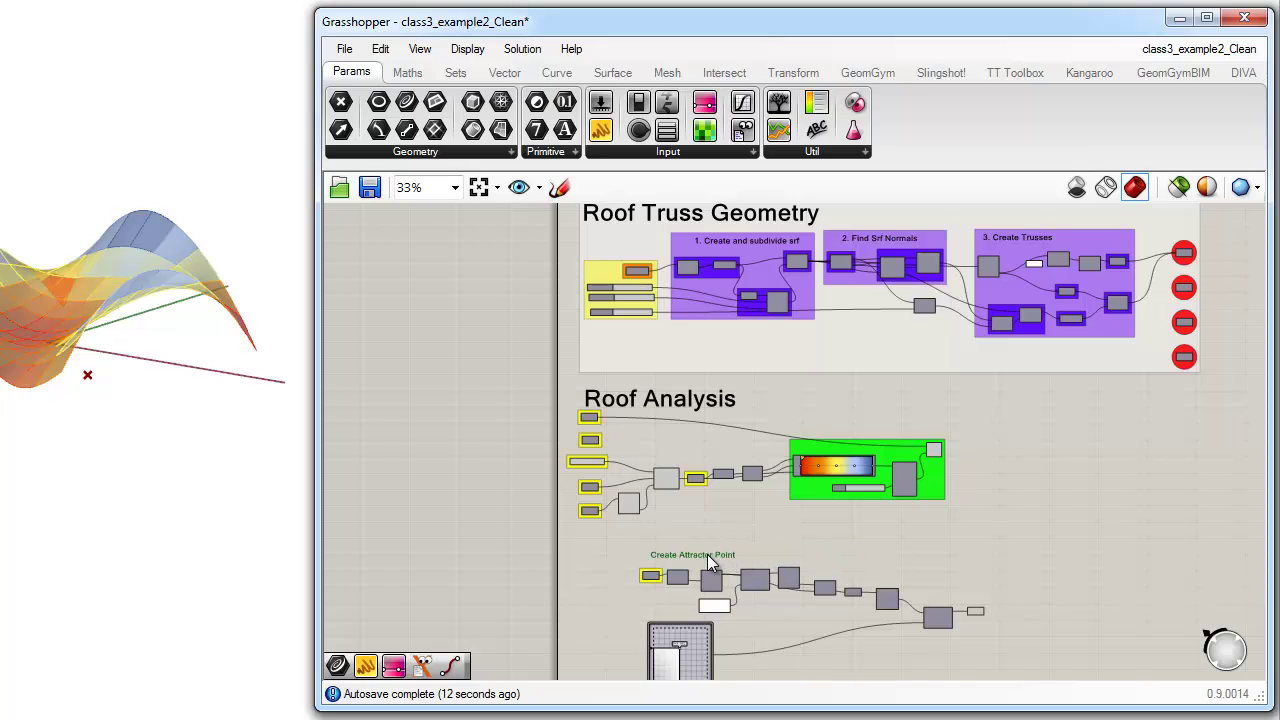
click(701, 540)
Step: Move the whole Roof Analysis section, including its title, below the attractor point chain
scroll(636, 447, down, 2)
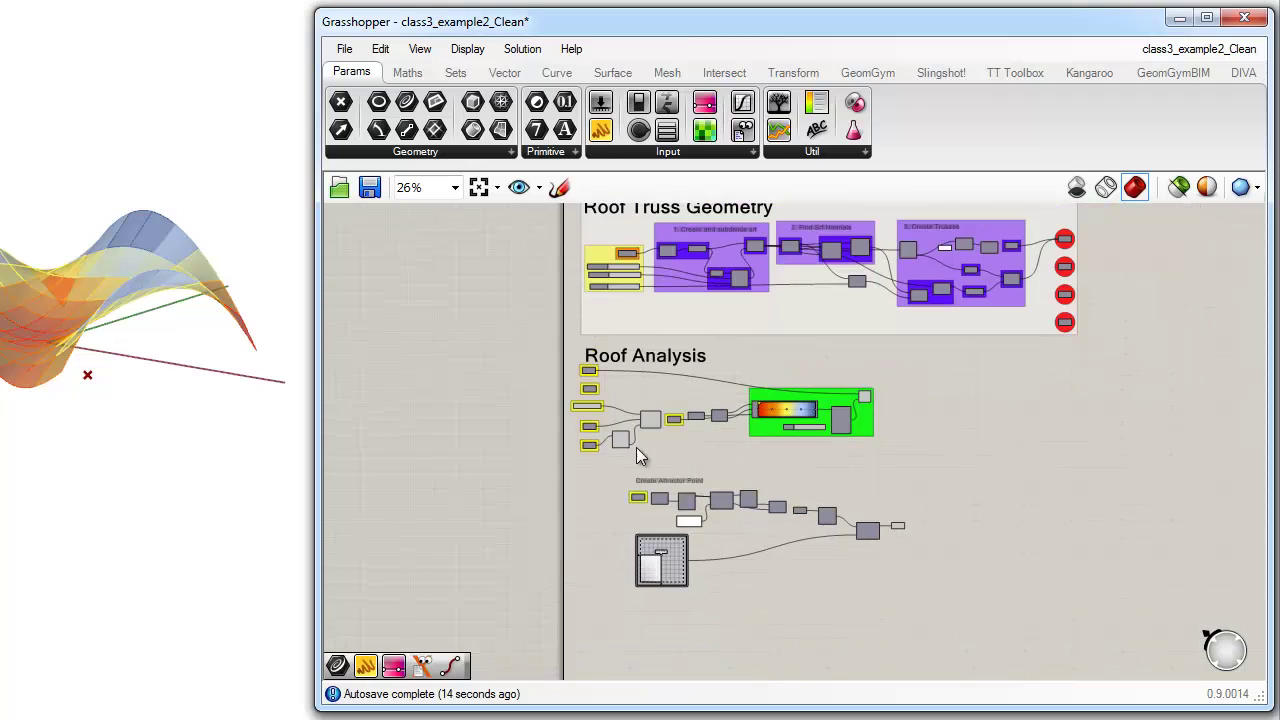
drag(552, 337, 924, 460)
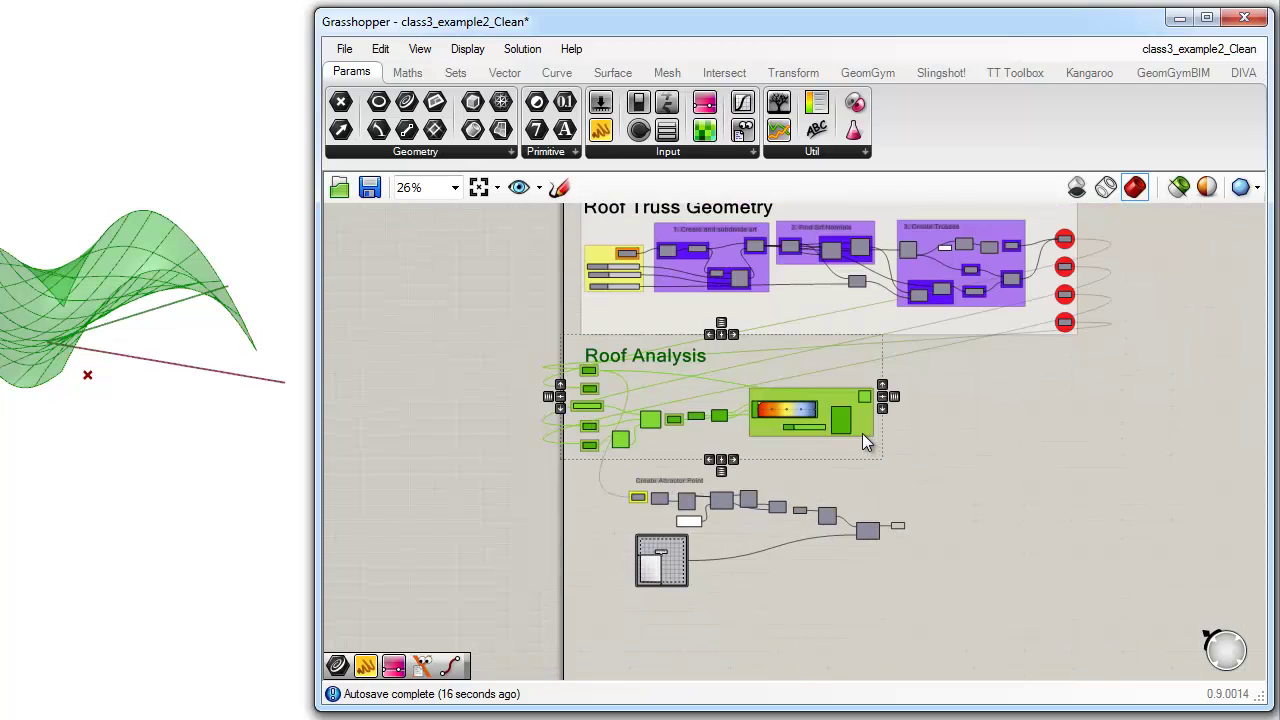
drag(862, 433, 892, 660)
click(733, 604)
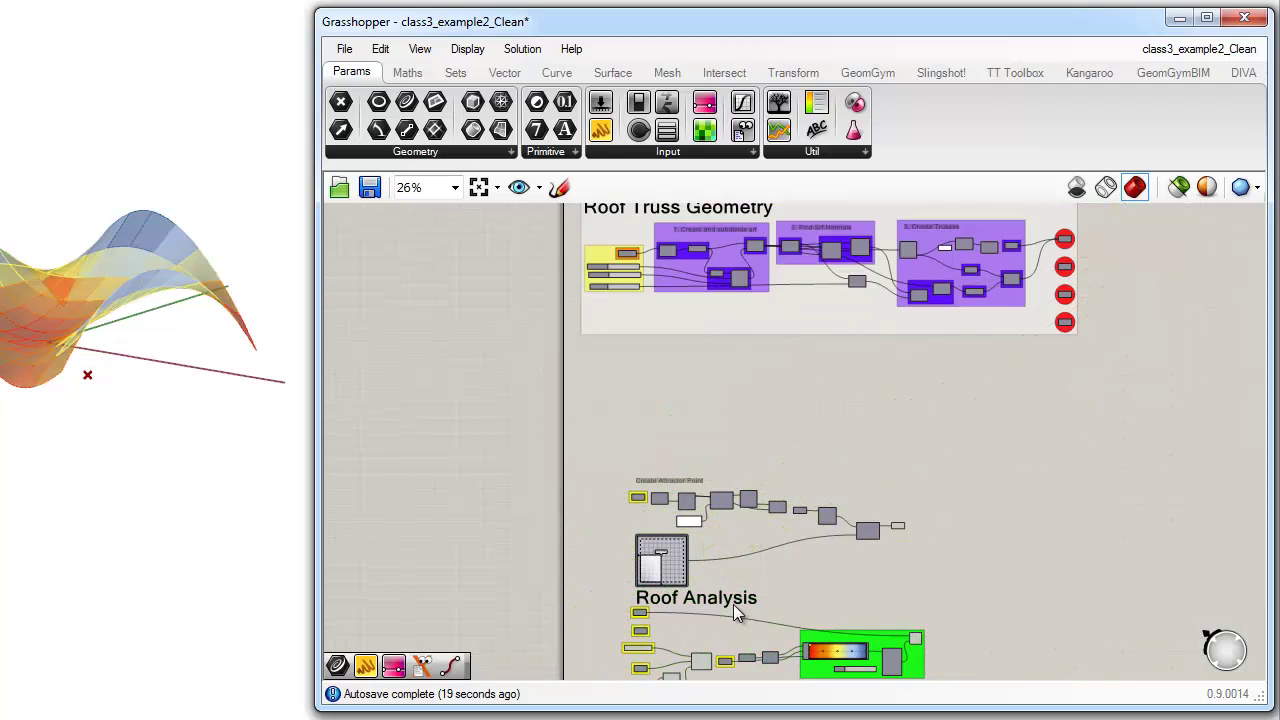
Step: Duplicate the Roof Analysis section's grouped SubSurfaces parameter and place the copy near the start of the attractor point chain
scroll(700, 588, up, 3)
scroll(631, 545, up, 4)
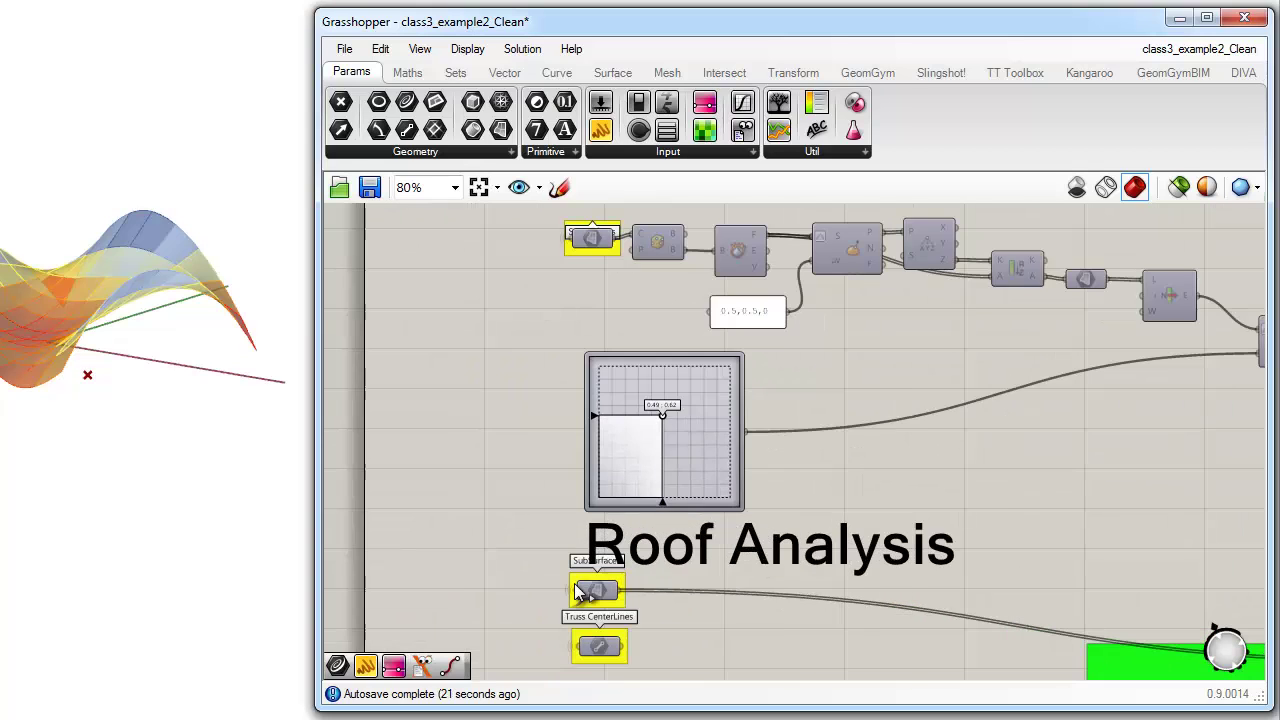
drag(681, 620, 692, 621)
key(ctrl+c)
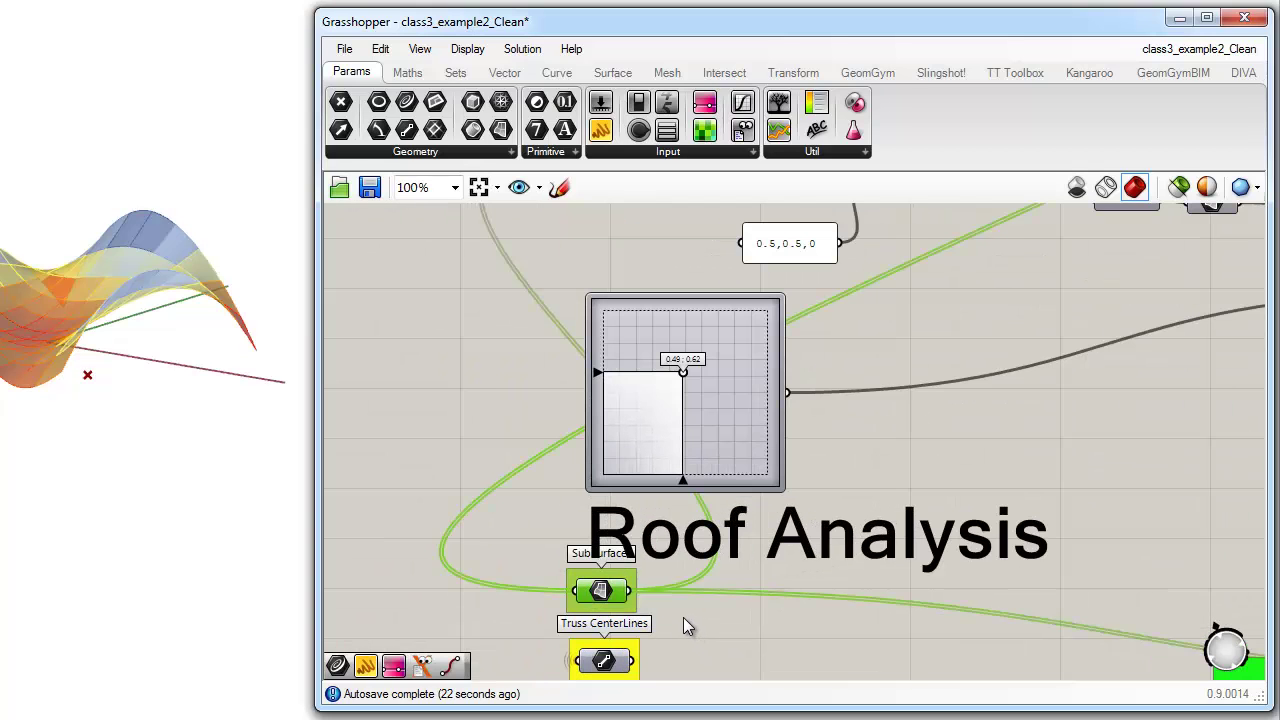
key(ctrl+v)
drag(608, 592, 545, 392)
scroll(557, 576, down, 3)
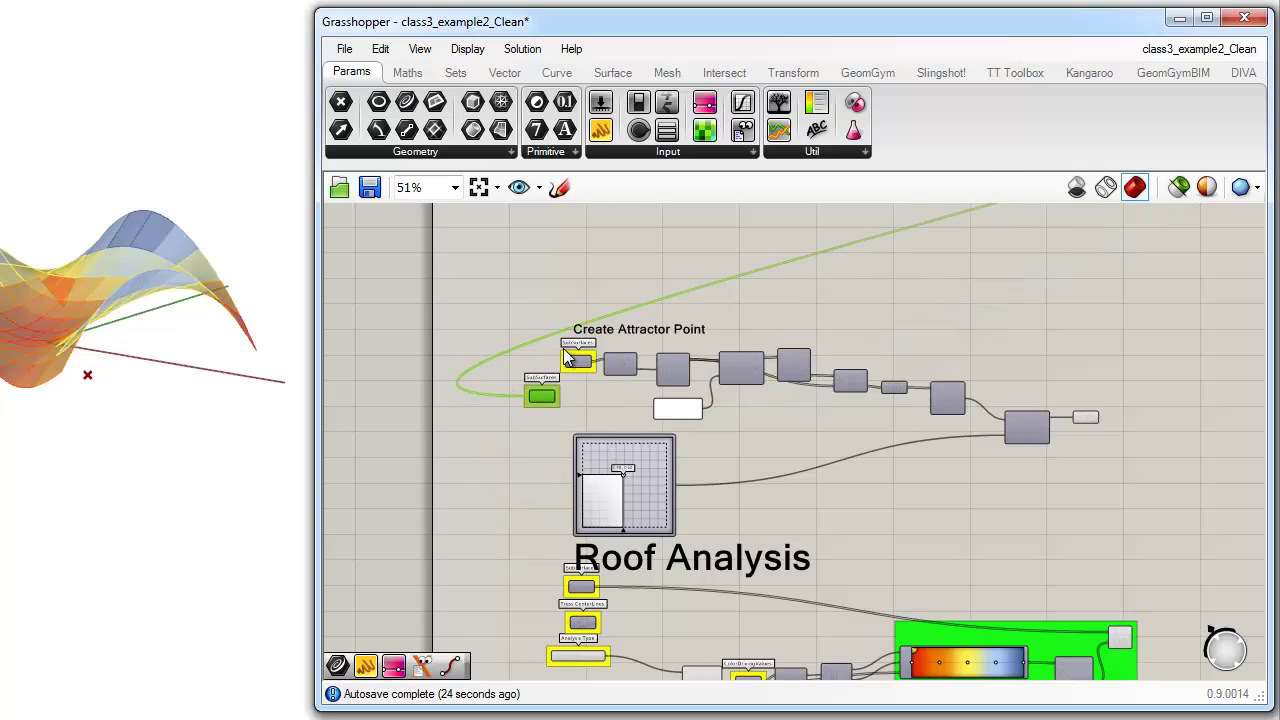
Step: Delete the old SubSurfaces parameter before Union Box, connect the new copy to the C input and align it with the component
scroll(559, 350, up, 4)
drag(531, 335, 652, 424)
key(Delete)
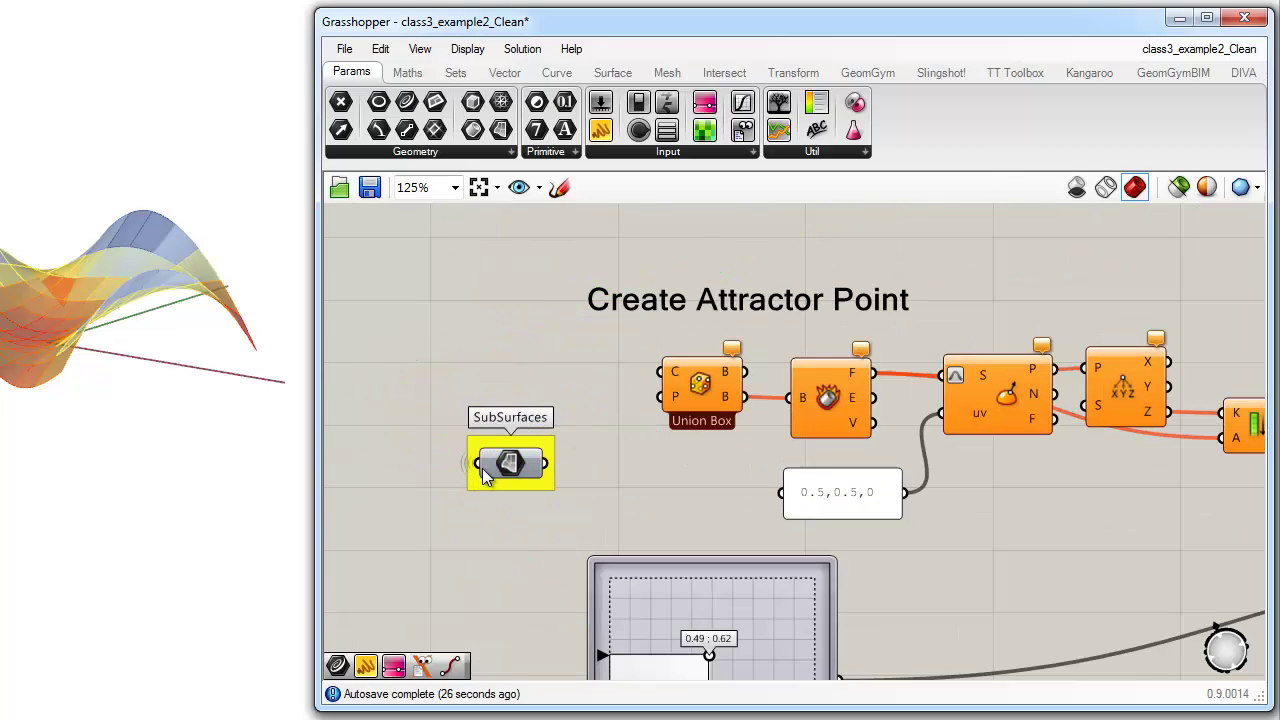
click(484, 476)
scroll(514, 443, down, 2)
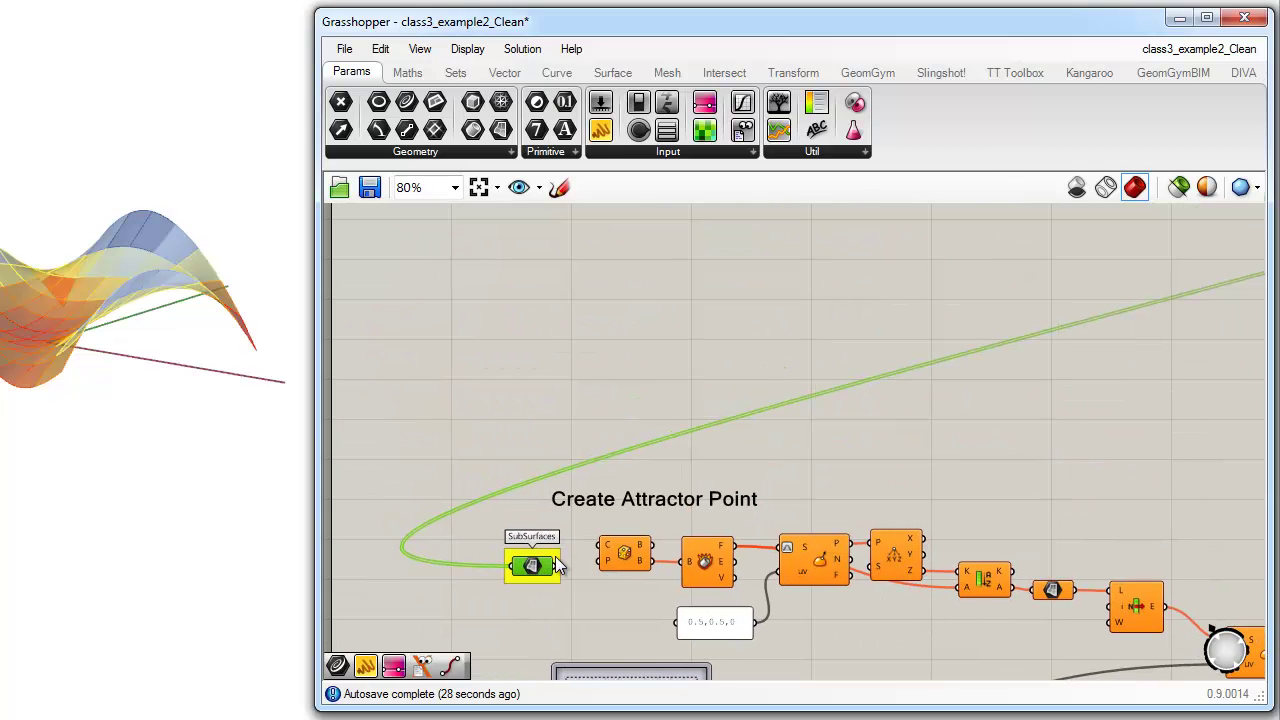
drag(599, 534, 599, 541)
drag(534, 567, 543, 547)
click(574, 520)
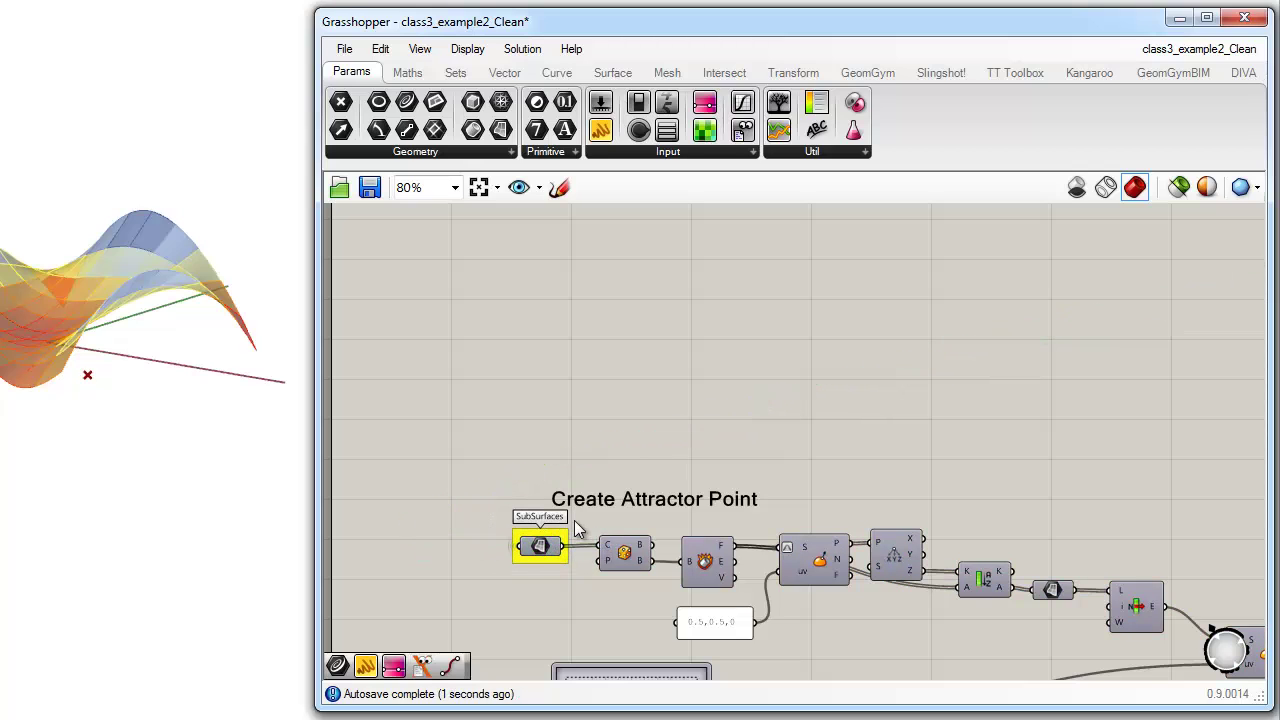
Step: Enlarge the "Create Attractor Point" scribble to section-title size and move it up clear of the components
right_drag(606, 501, 597, 478)
double_click(598, 478)
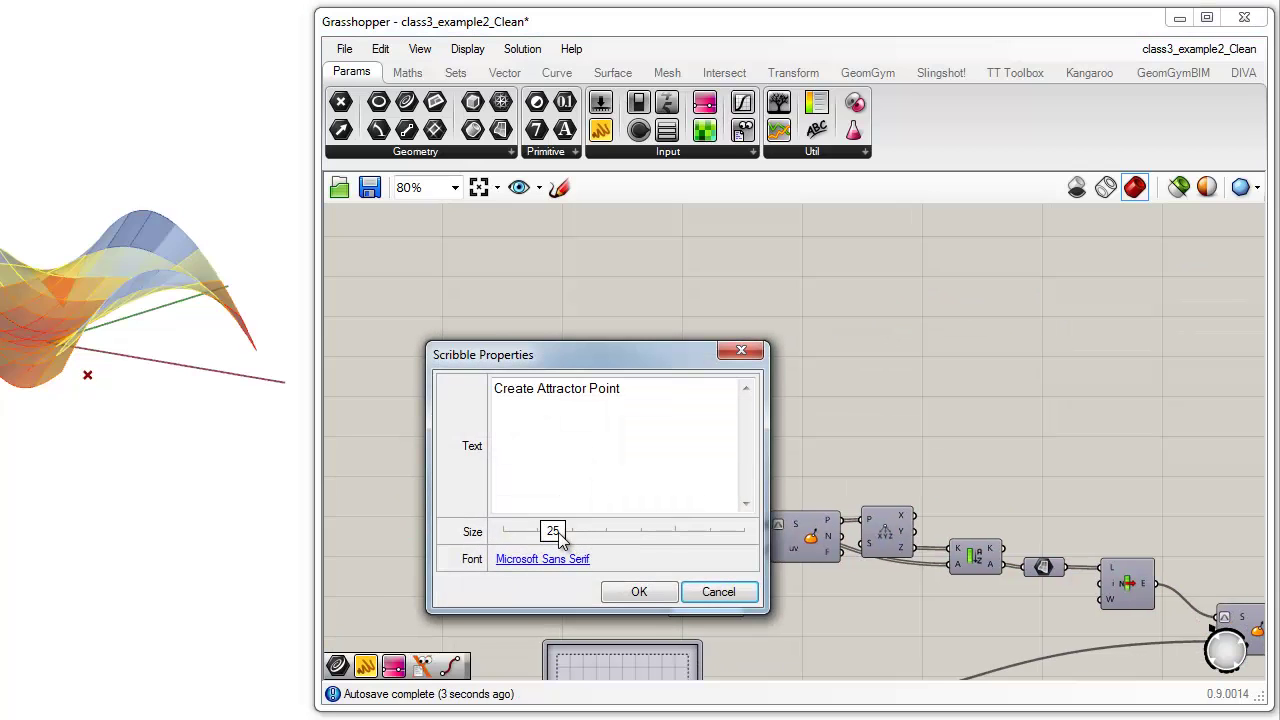
drag(557, 533, 684, 534)
key(Return)
scroll(668, 478, down, 2)
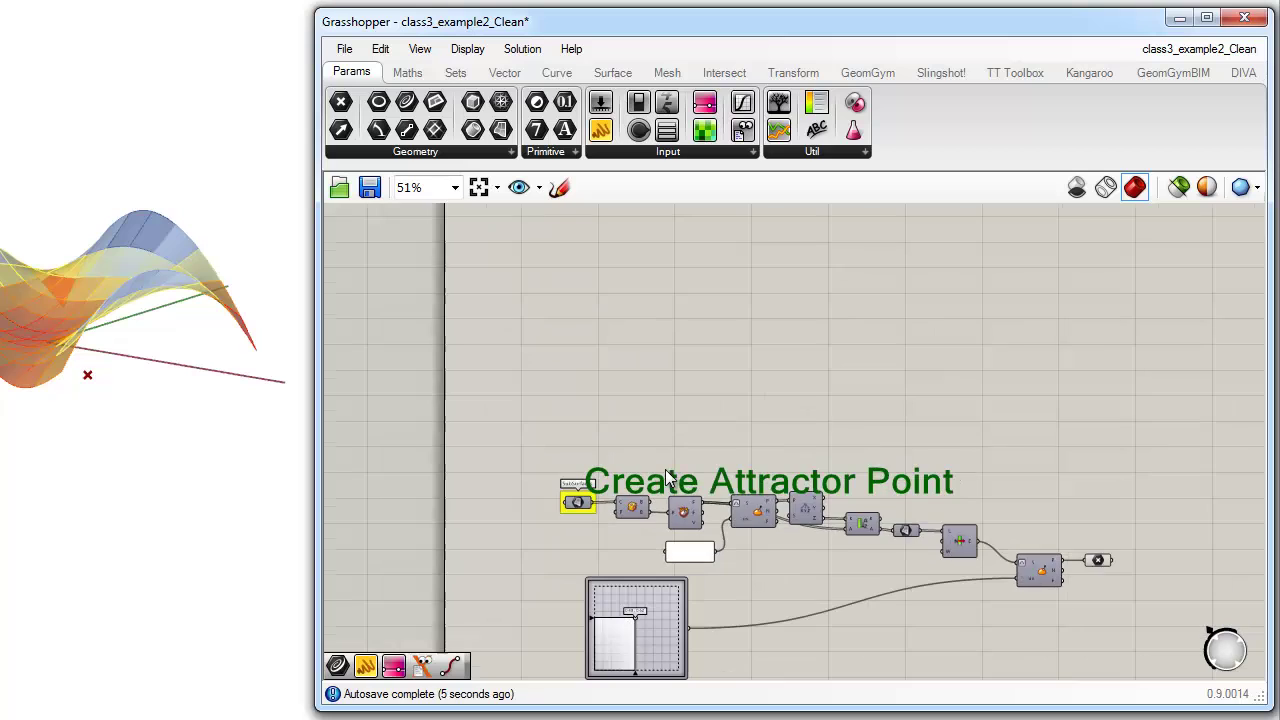
drag(717, 480, 719, 457)
click(719, 422)
Step: Shift the MD Slider up and towards the start of the attractor point chain, away from the Roof Analysis title
right_drag(719, 422, 685, 265)
scroll(634, 396, down, 1)
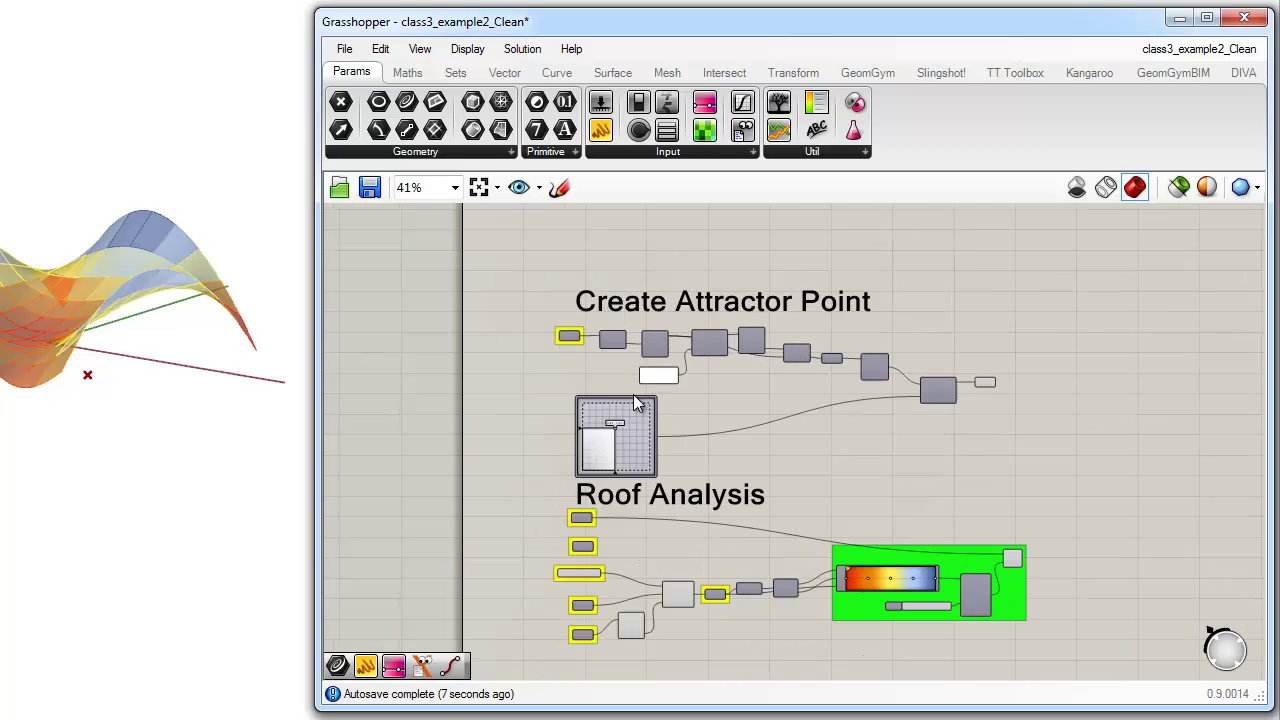
drag(617, 433, 592, 418)
right_drag(542, 338, 527, 478)
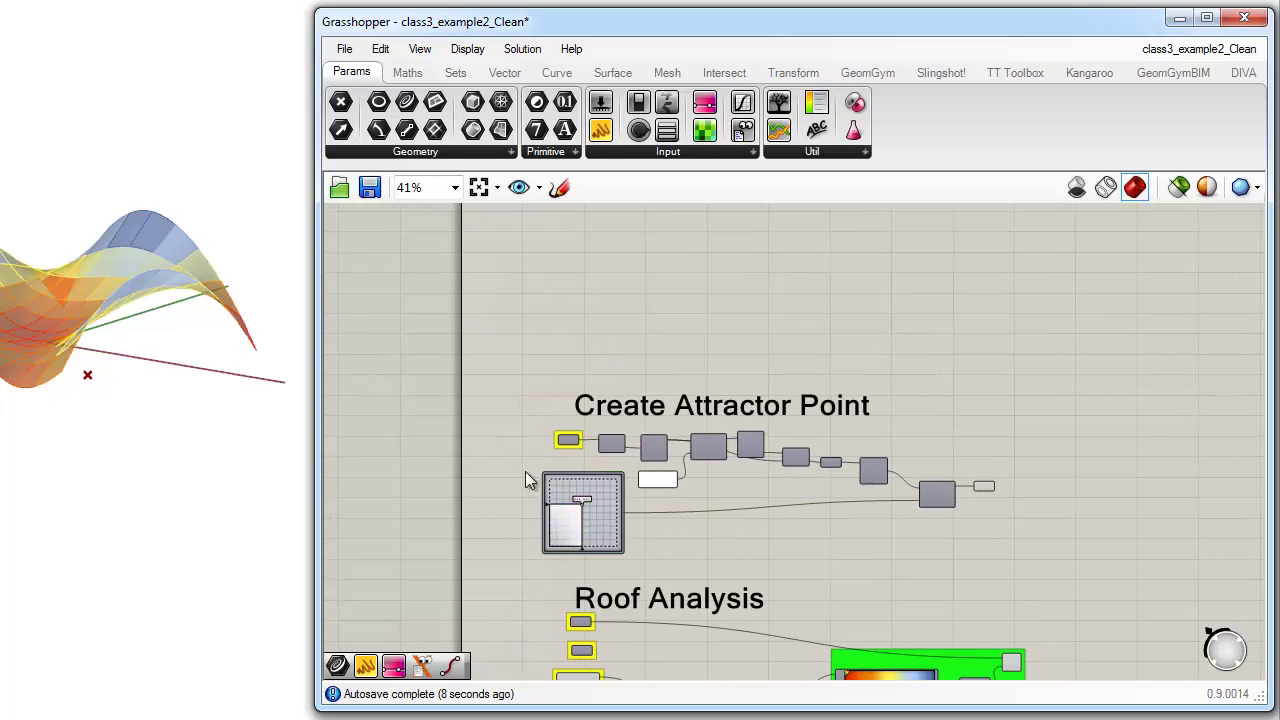
Step: Group the whole attractor point section in the Roof Truss Geometry group's colour and move it closer beneath that group
scroll(527, 478, down, 2)
click(566, 284)
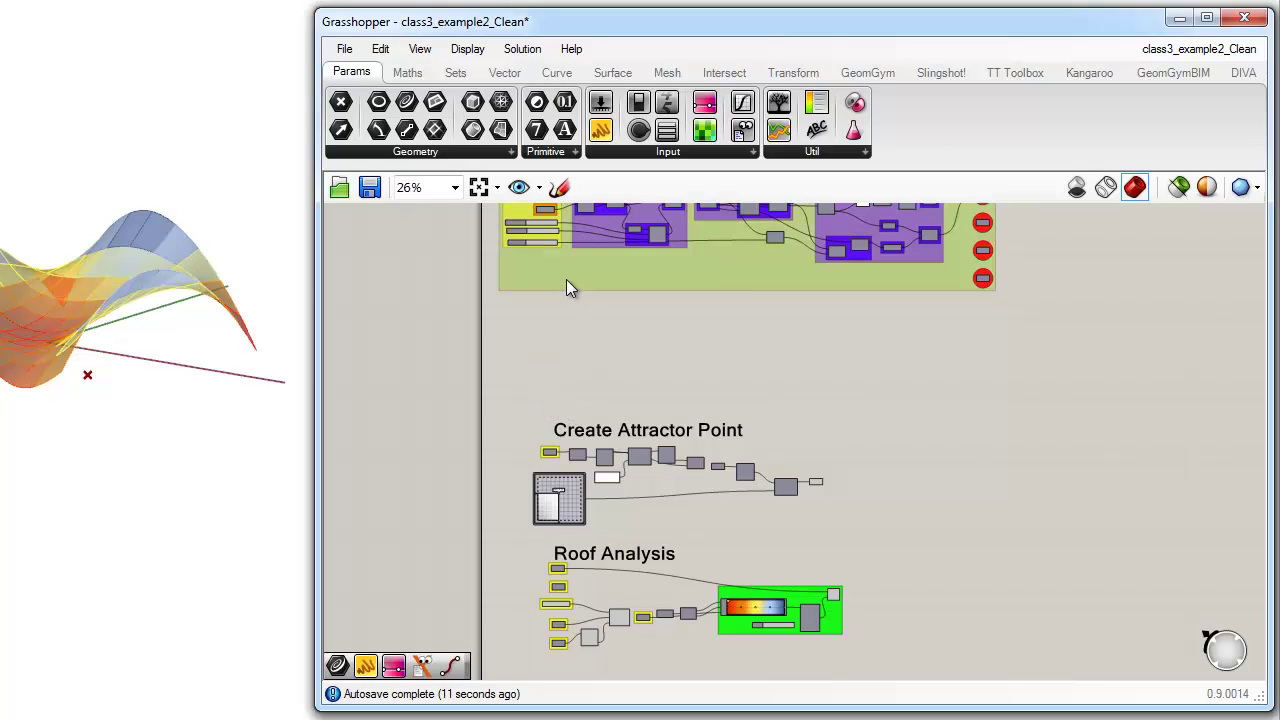
right_click(566, 281)
click(679, 515)
drag(461, 362, 848, 528)
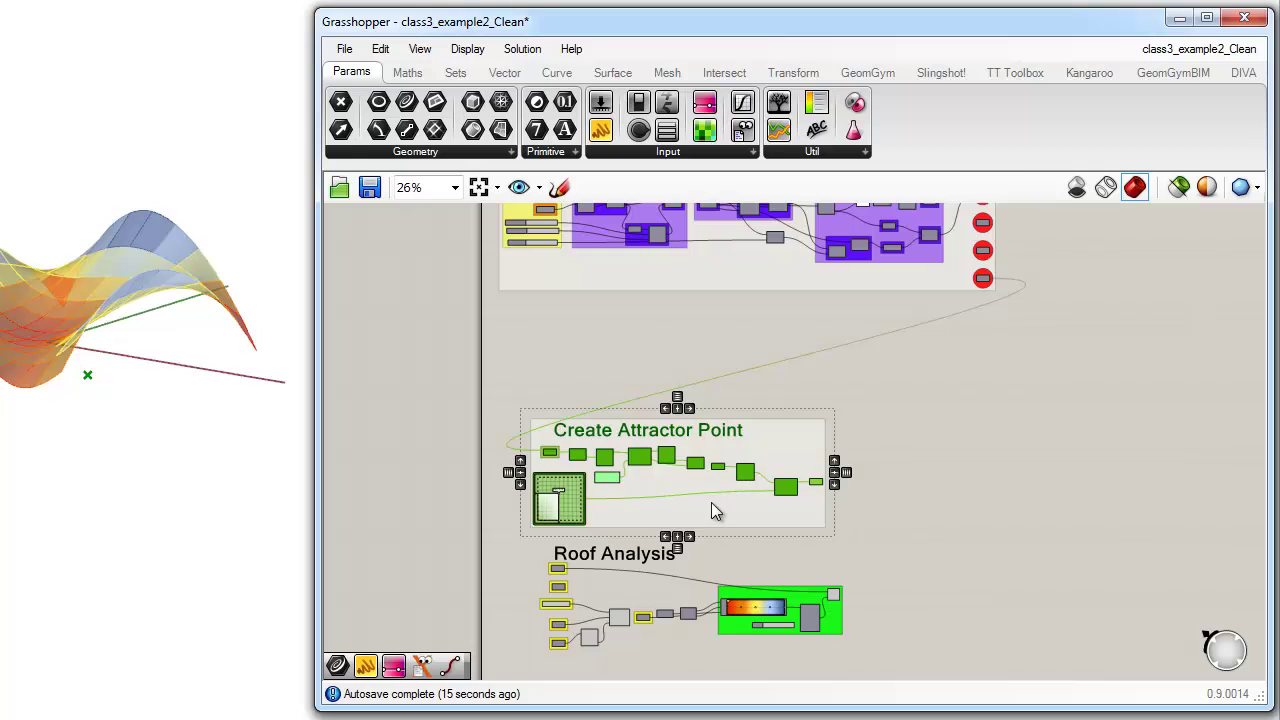
drag(711, 502, 679, 413)
Step: Make the SubSurfaces group's yellow the default group colour and group the MD Slider in it
scroll(550, 417, up, 5)
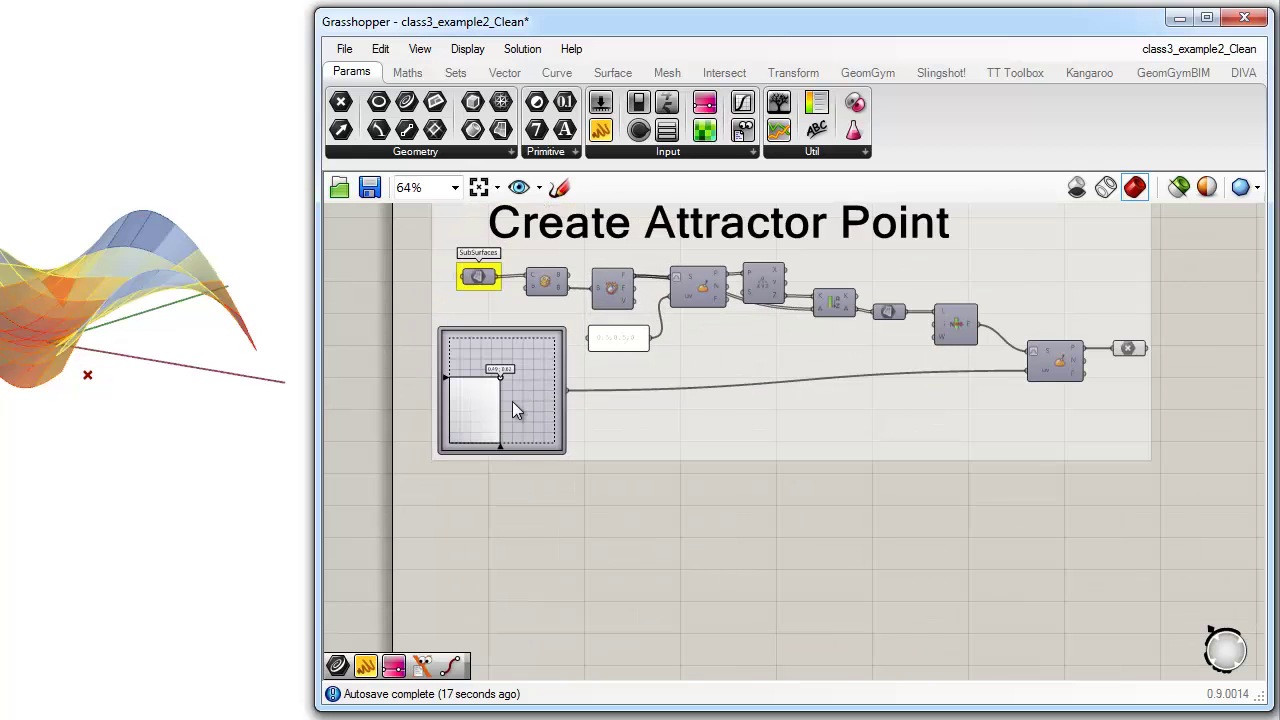
click(532, 399)
scroll(479, 290, up, 5)
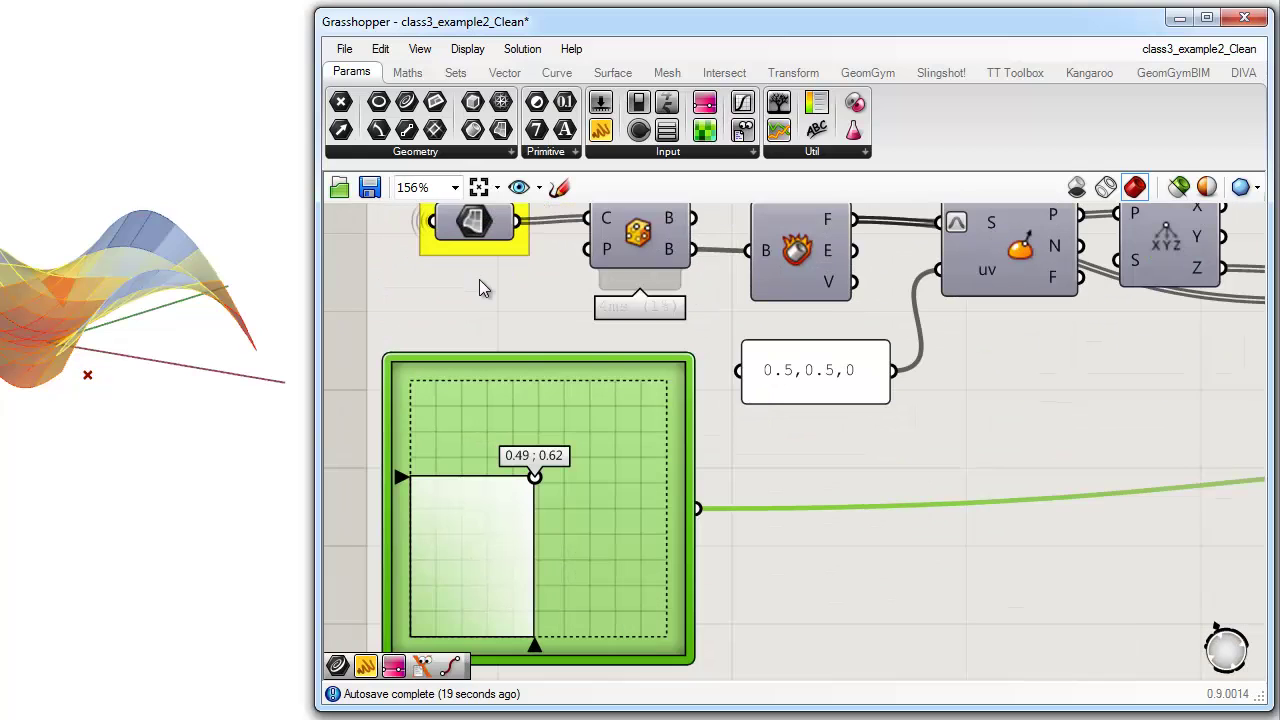
click(485, 255)
right_click(485, 252)
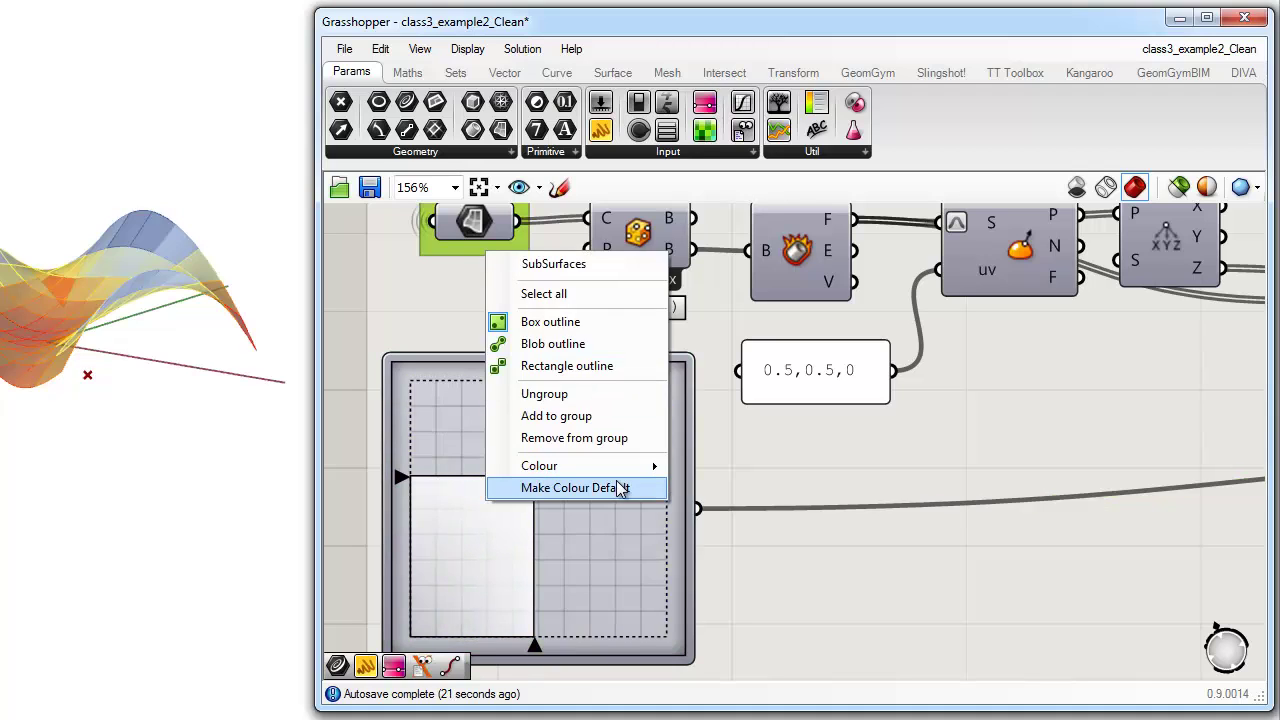
click(618, 487)
key(ctrl+g)
right_drag(576, 505, 592, 564)
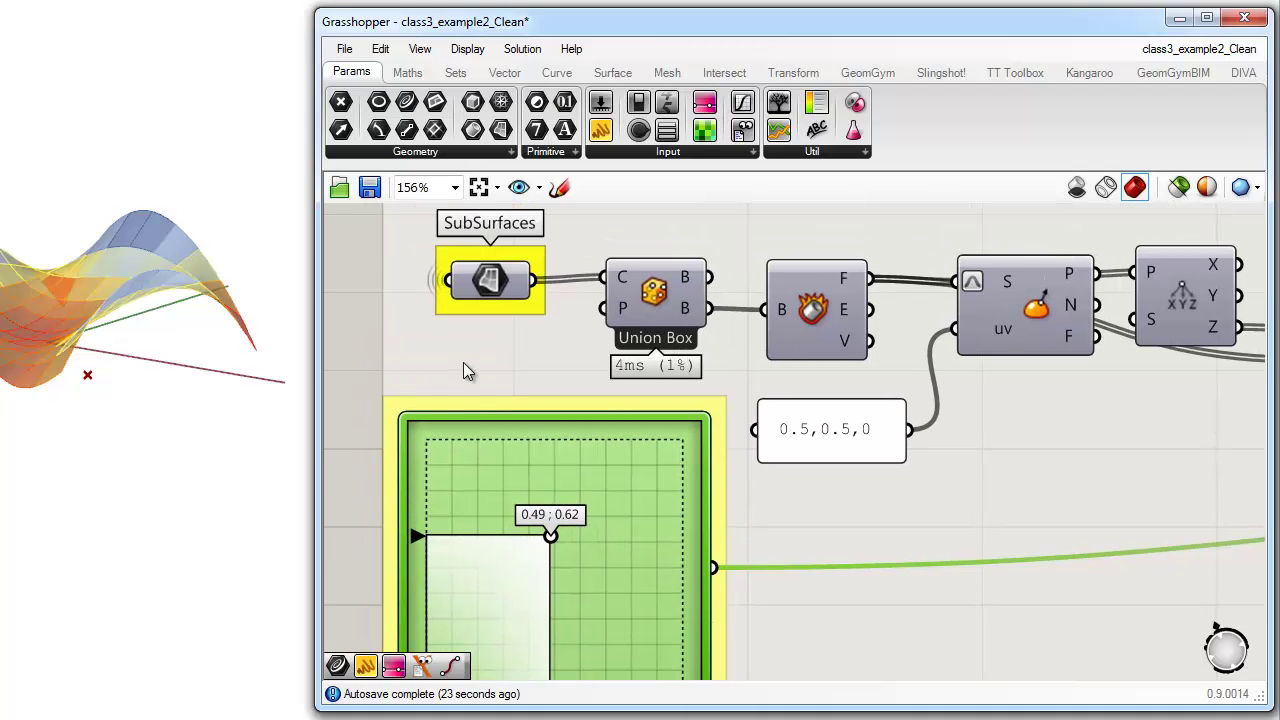
Step: Name the MD Slider's group "Attractor Point"
click(465, 361)
click(488, 408)
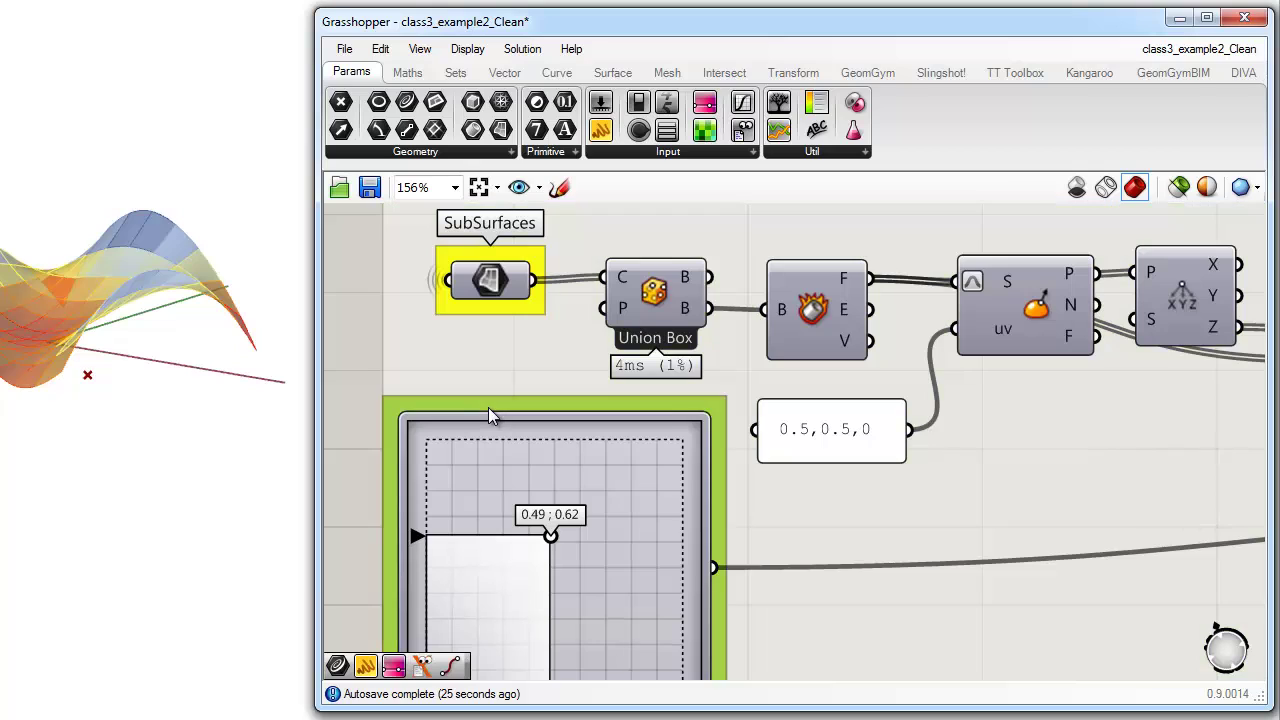
right_click(489, 406)
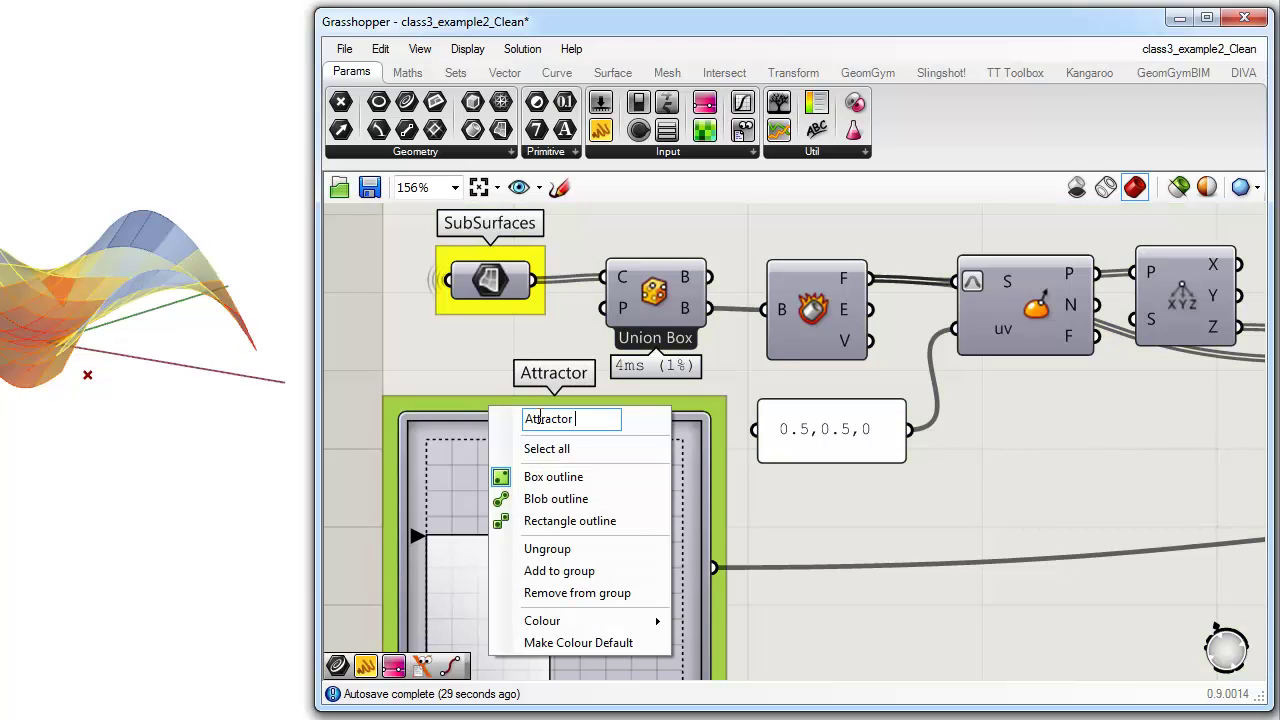
key(Return)
scroll(675, 478, down, 3)
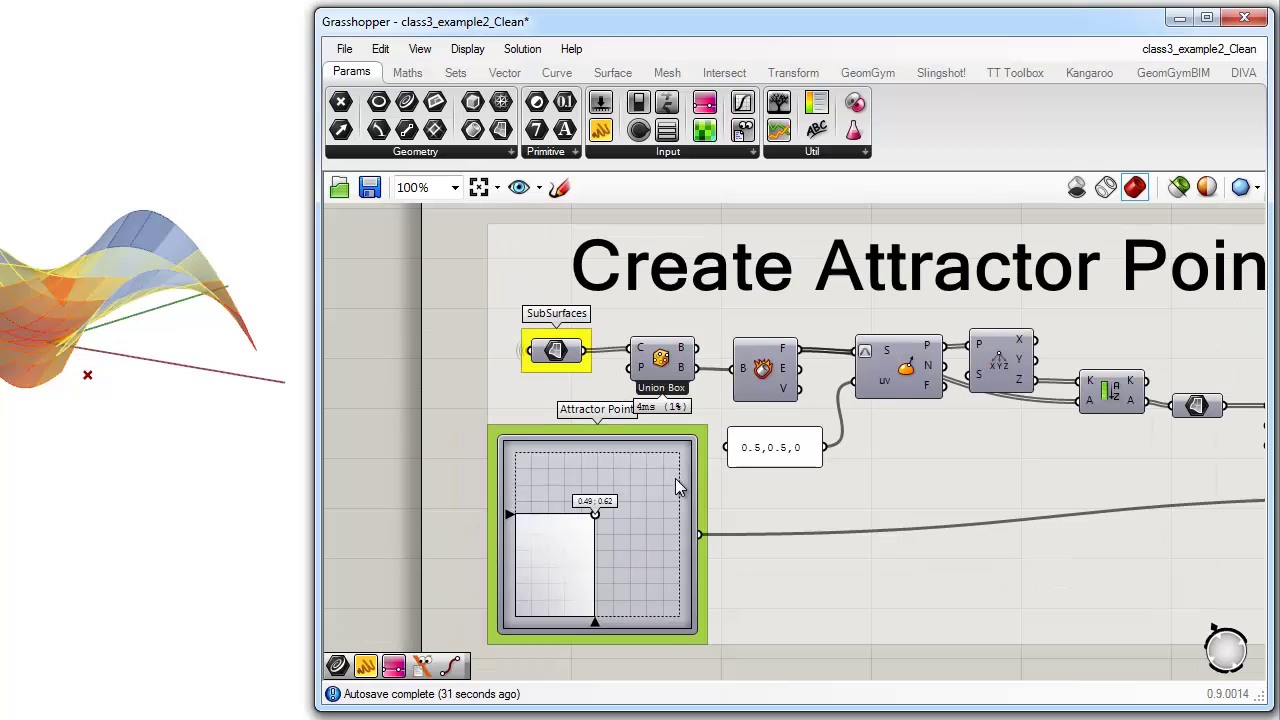
Step: Align Union Box with its chain and move the MD Slider and SubSurfaces parameter left, apart from the processing components
drag(670, 361, 670, 351)
scroll(759, 388, down, 1)
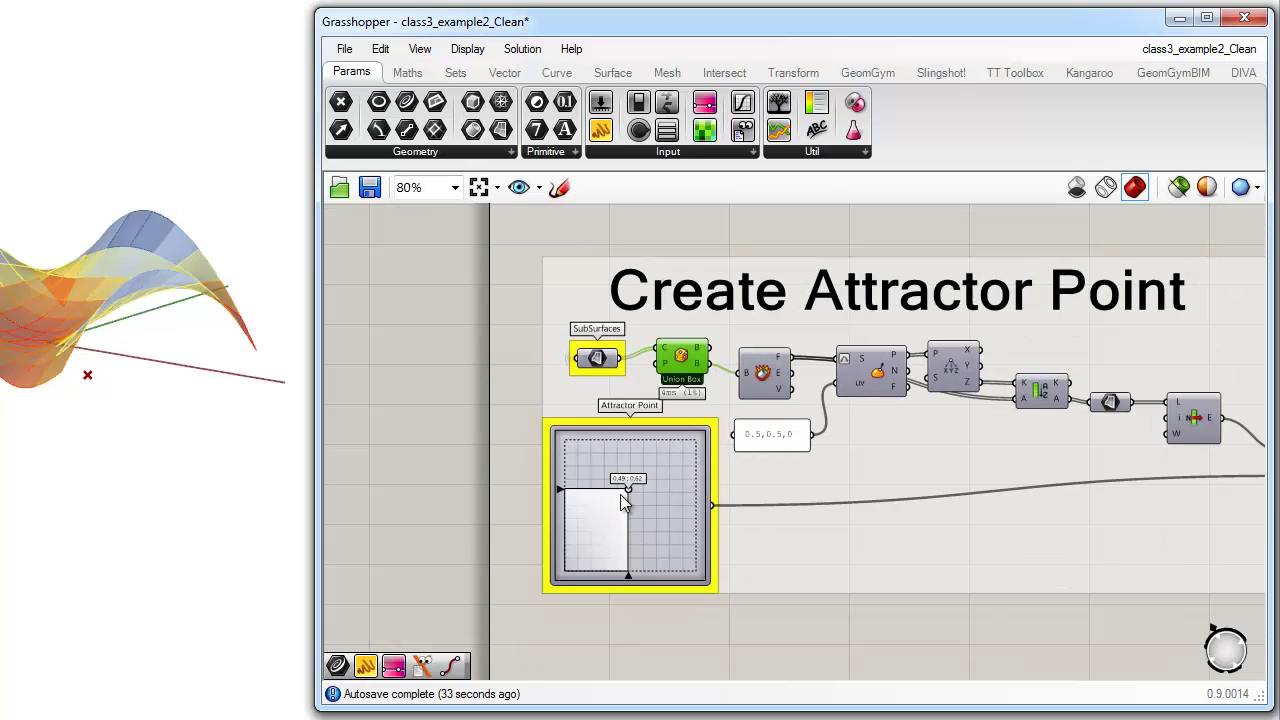
drag(596, 509, 352, 515)
drag(598, 360, 411, 360)
right_drag(453, 405, 637, 443)
Step: Group the SubSurfaces parameter and the Attractor Point slider together in the pale yellow of the Roof Truss Geometry input group
scroll(634, 455, down, 3)
scroll(694, 290, up, 5)
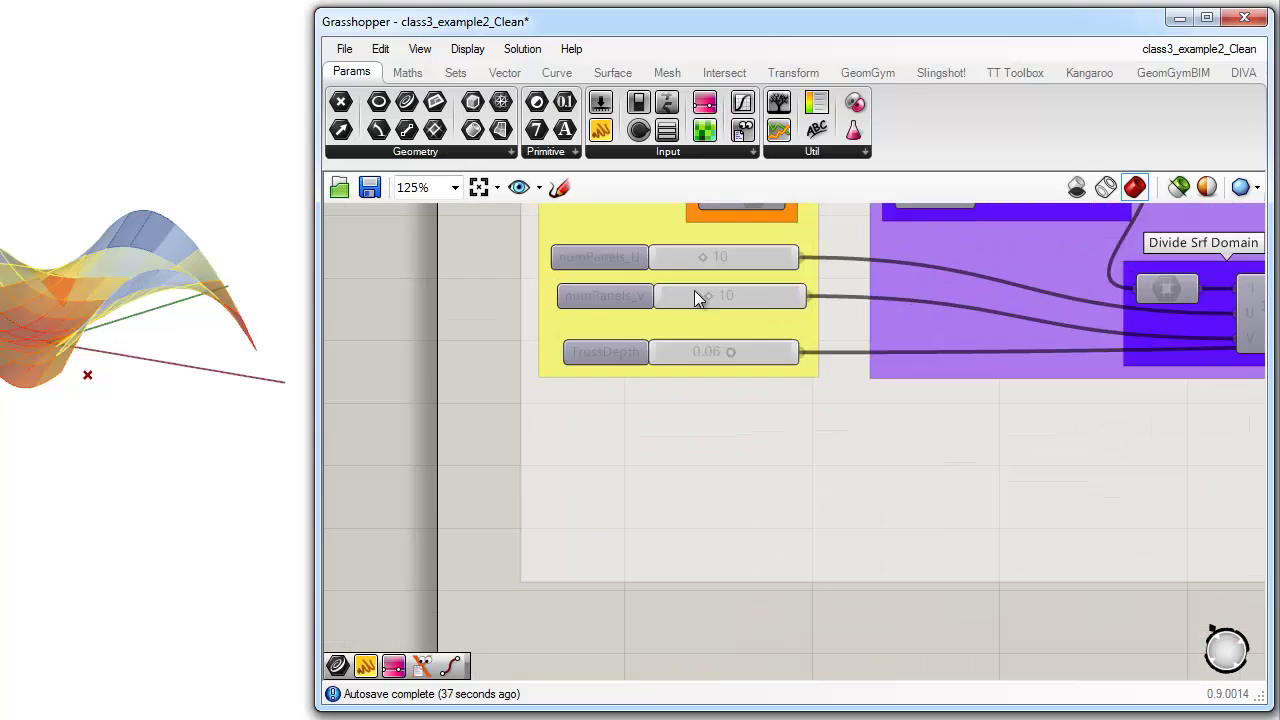
right_click(630, 233)
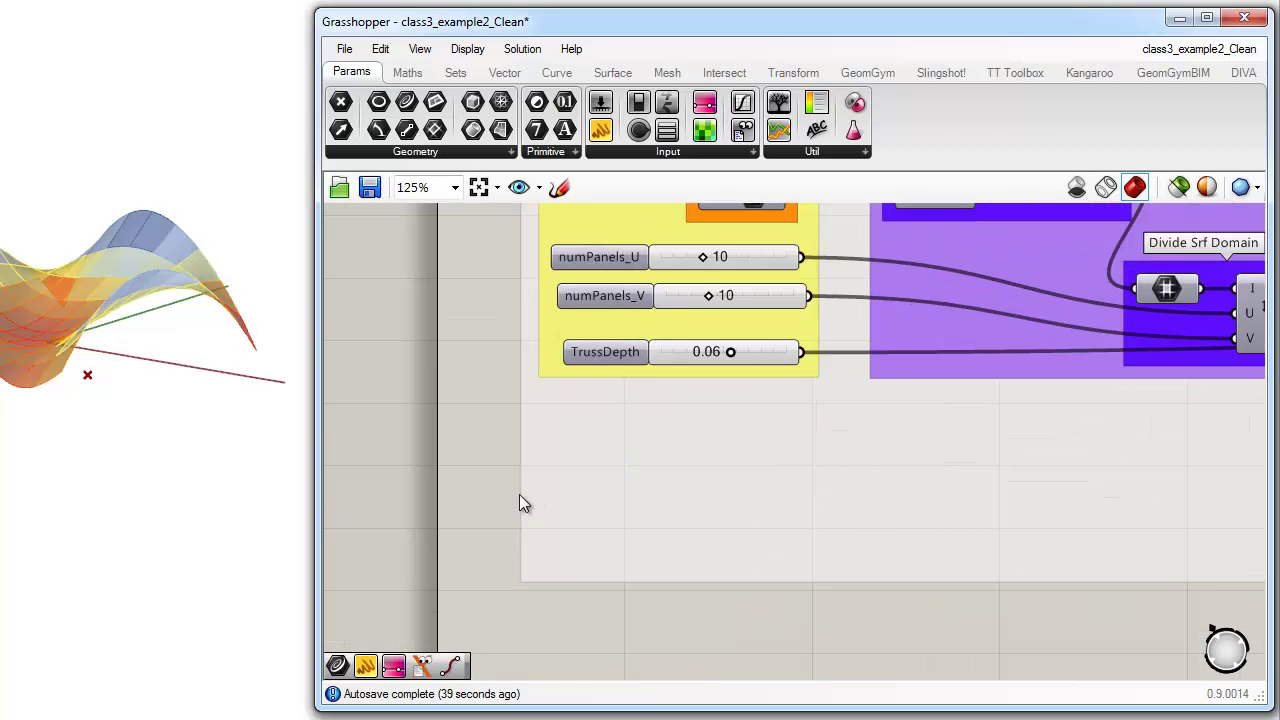
scroll(575, 455, down, 5)
drag(436, 450, 577, 690)
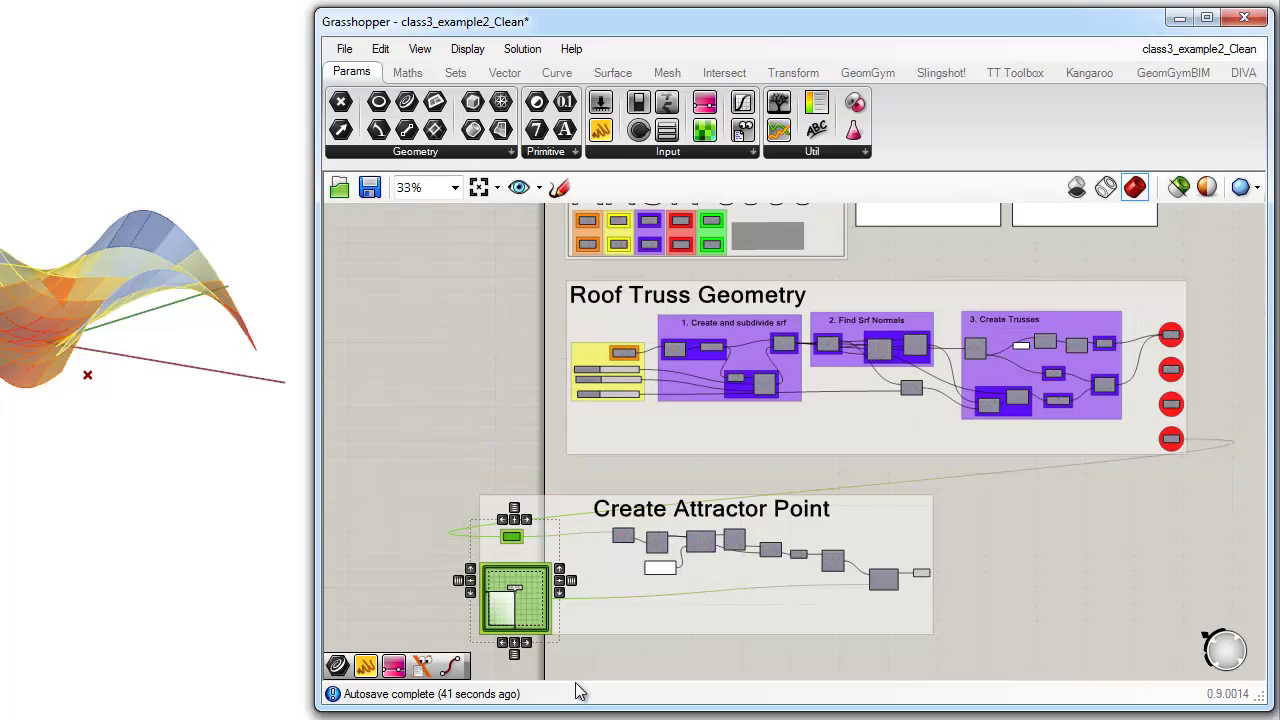
click(599, 615)
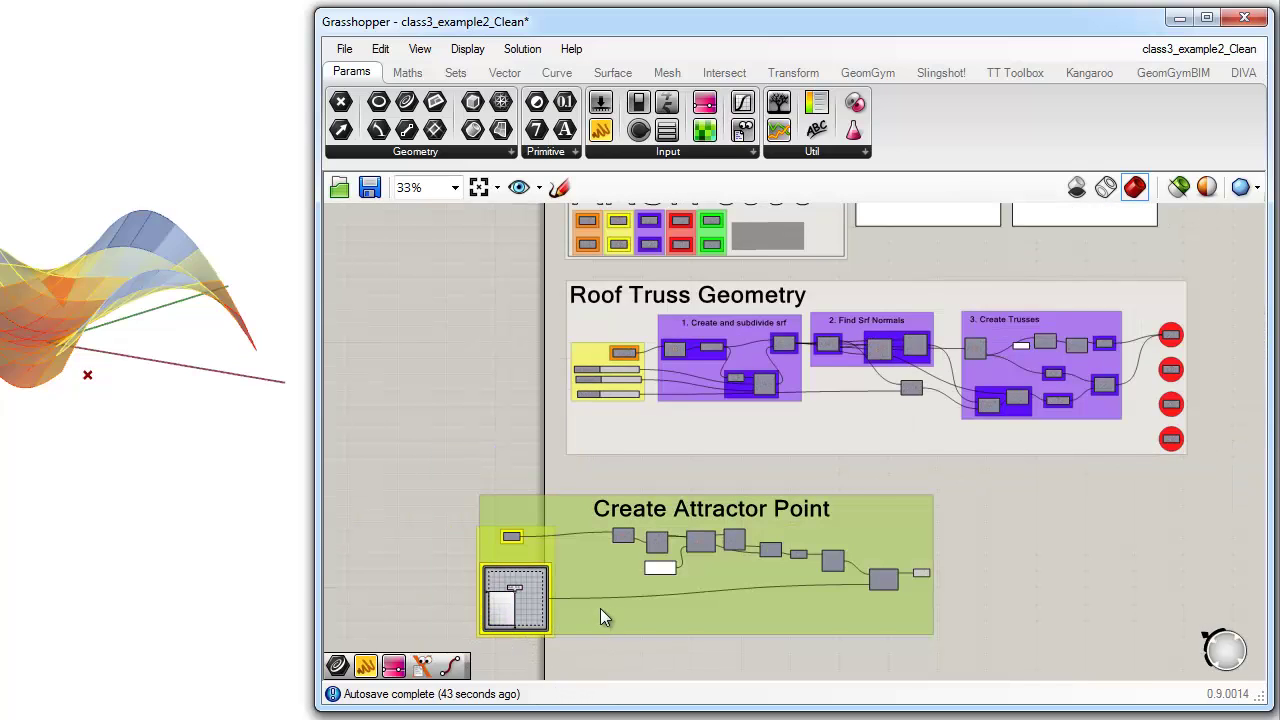
click(581, 645)
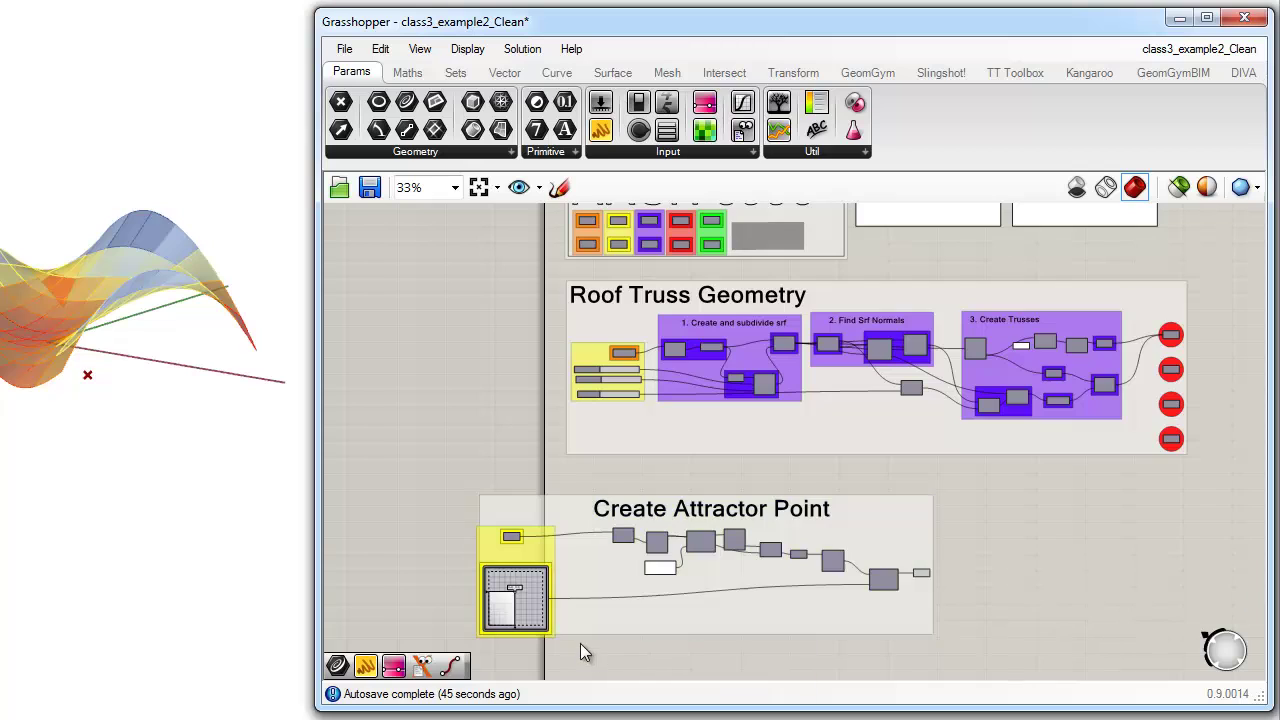
Step: Shift the yellow inputs group slightly and add it to the pale Create Attractor Point group
scroll(527, 566, up, 3)
drag(508, 577, 508, 560)
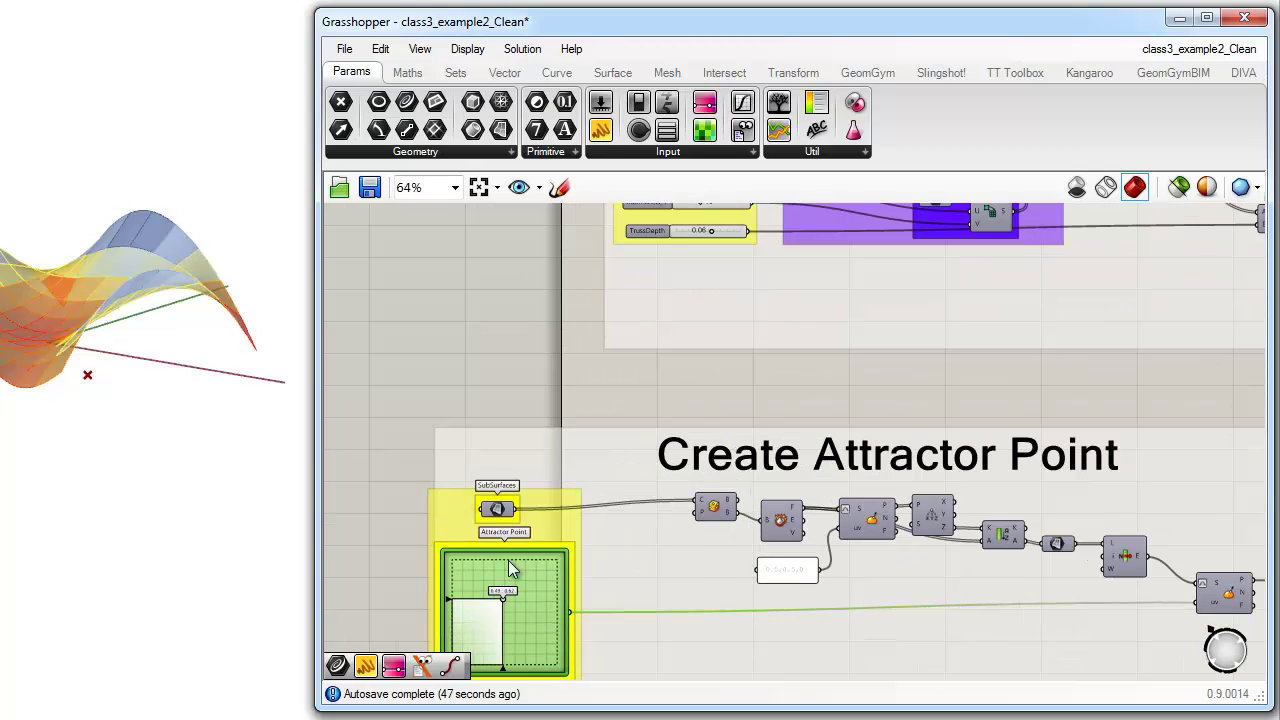
drag(543, 521, 551, 509)
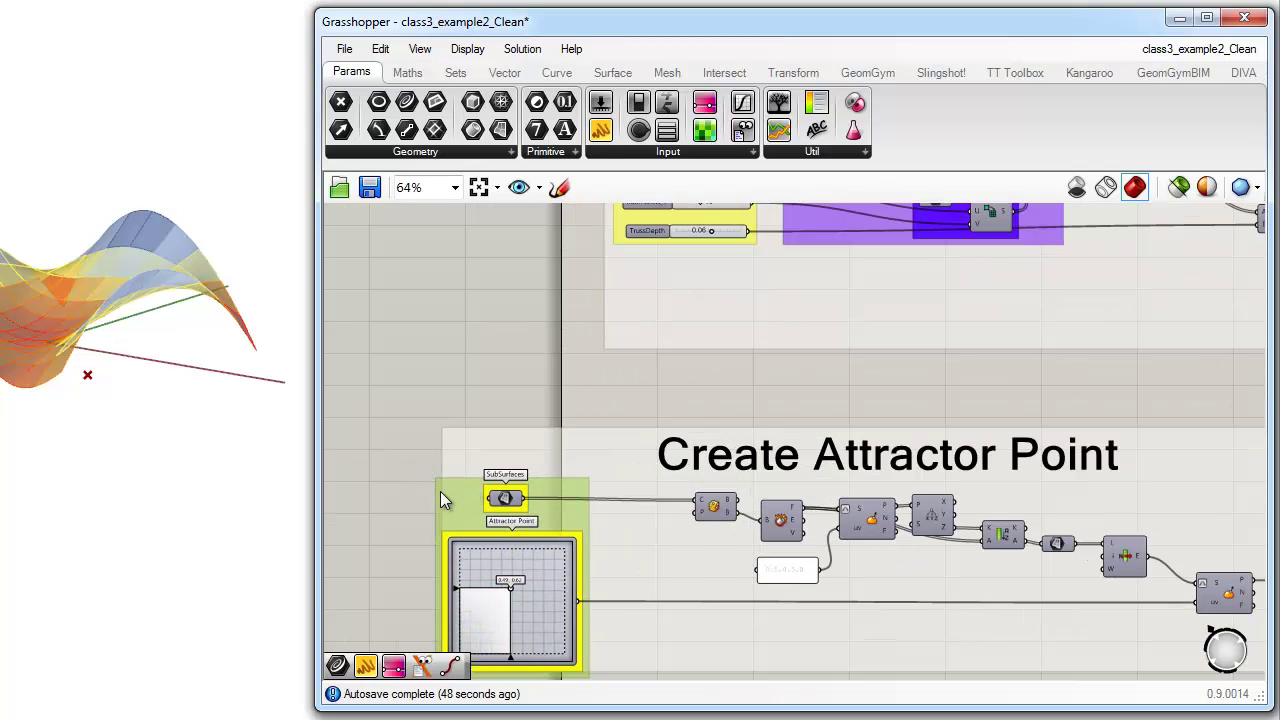
right_click(478, 445)
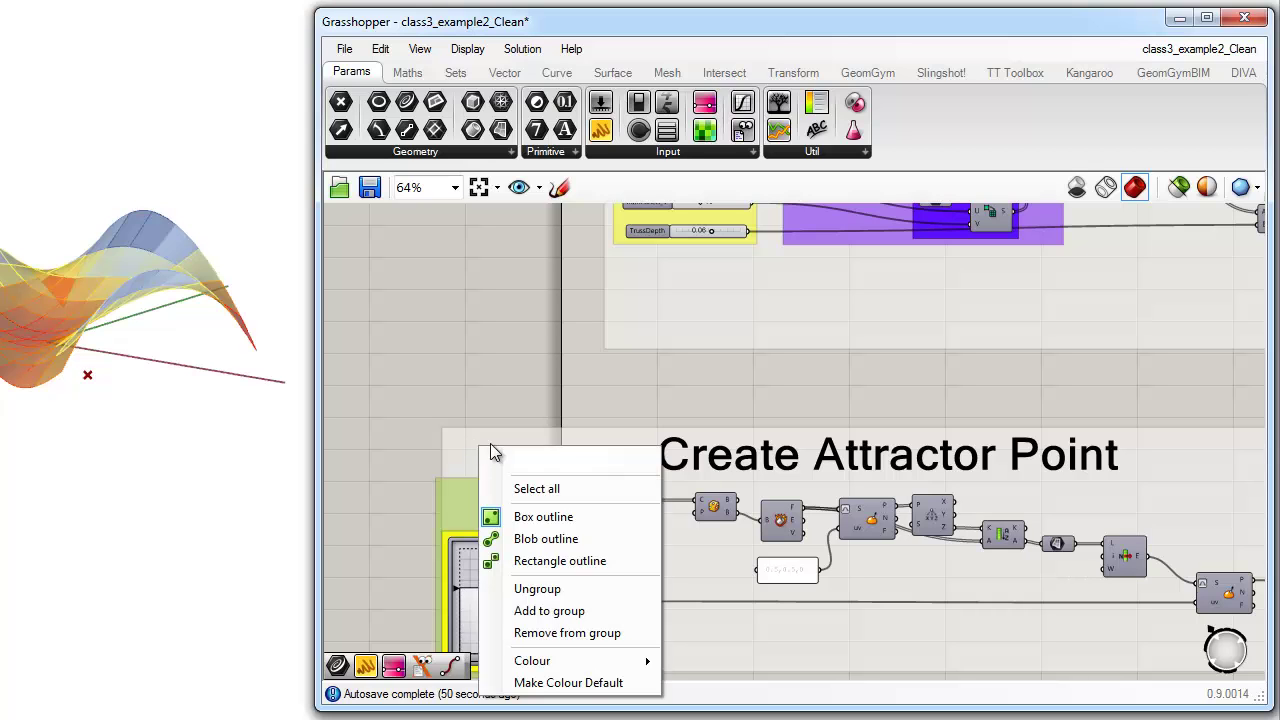
click(545, 586)
click(537, 438)
scroll(537, 438, down, 2)
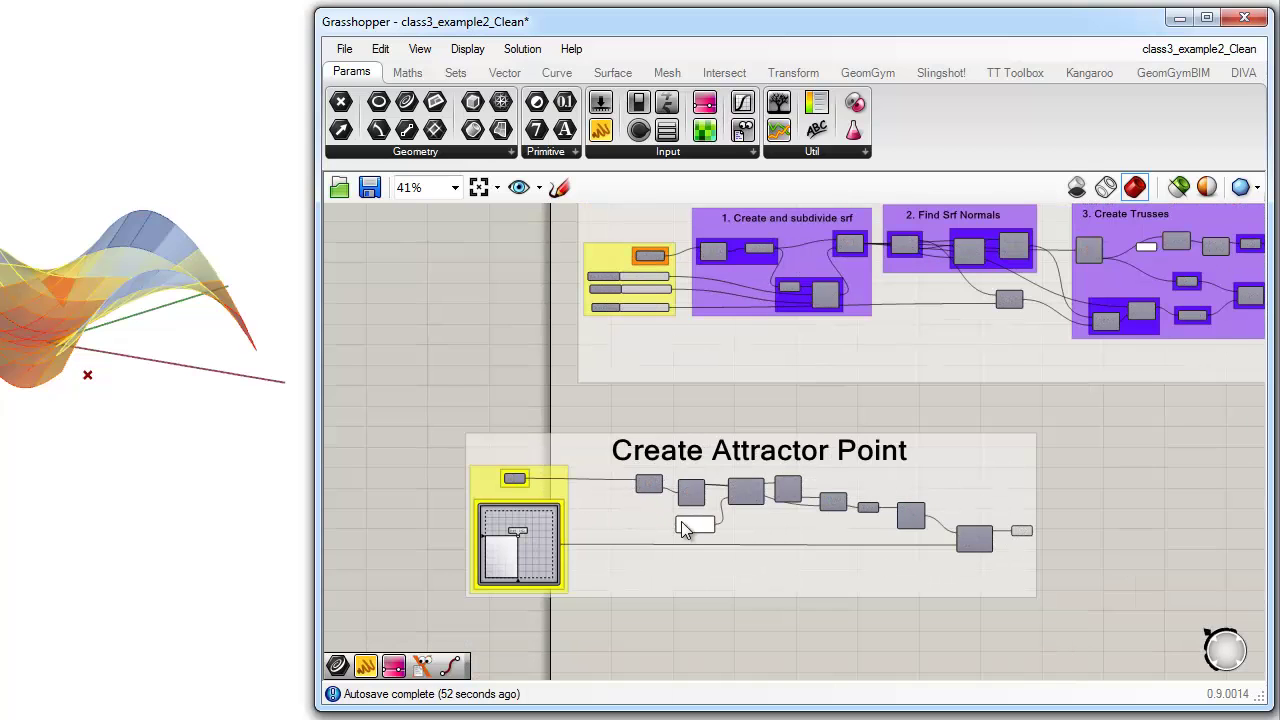
Step: Make the red of the Roof Truss Geometry section's SubSurfaces output group the default group colour
right_drag(977, 540, 889, 526)
scroll(908, 521, up, 5)
click(979, 518)
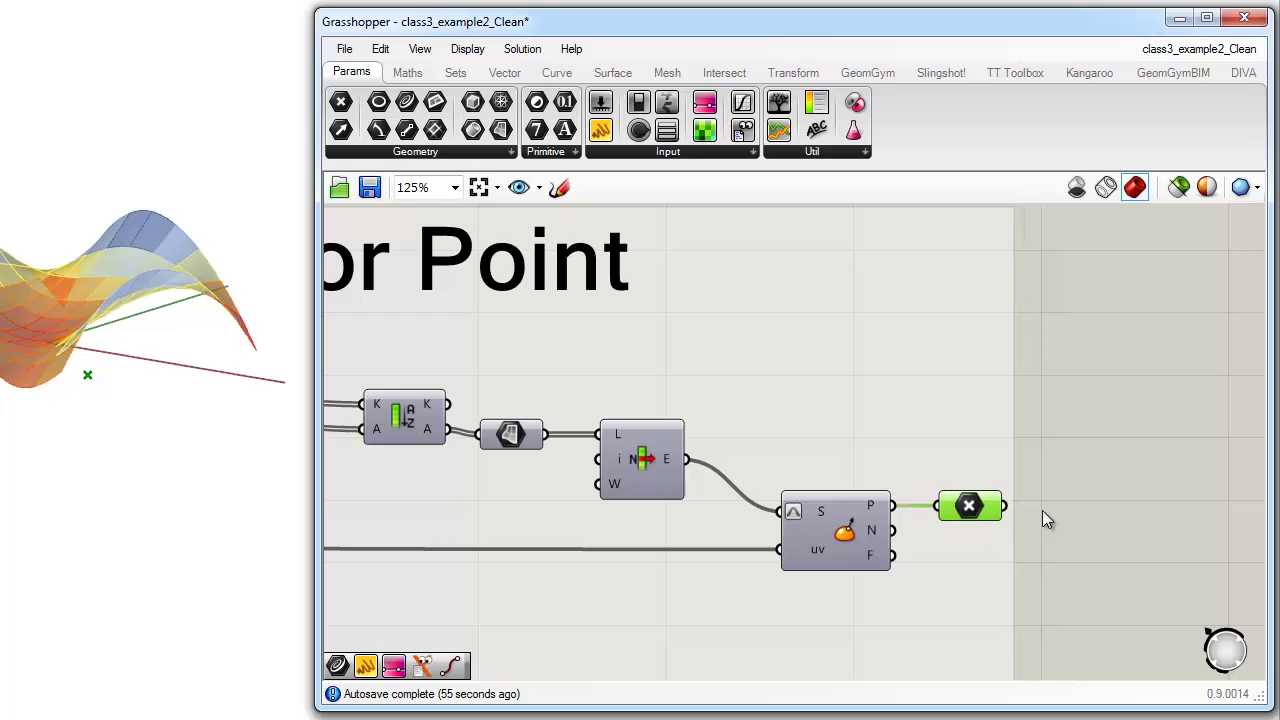
scroll(1000, 512, down, 4)
scroll(696, 520, up, 2)
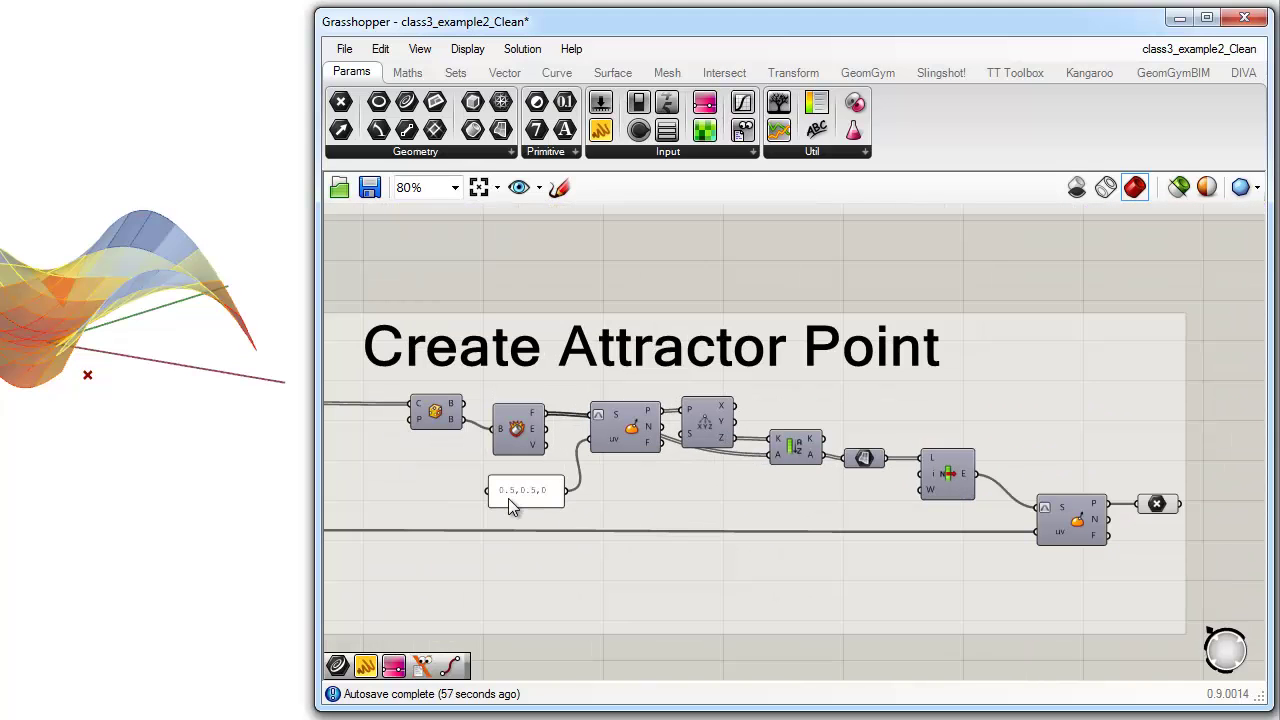
right_drag(806, 497, 632, 497)
right_drag(1040, 466, 906, 524)
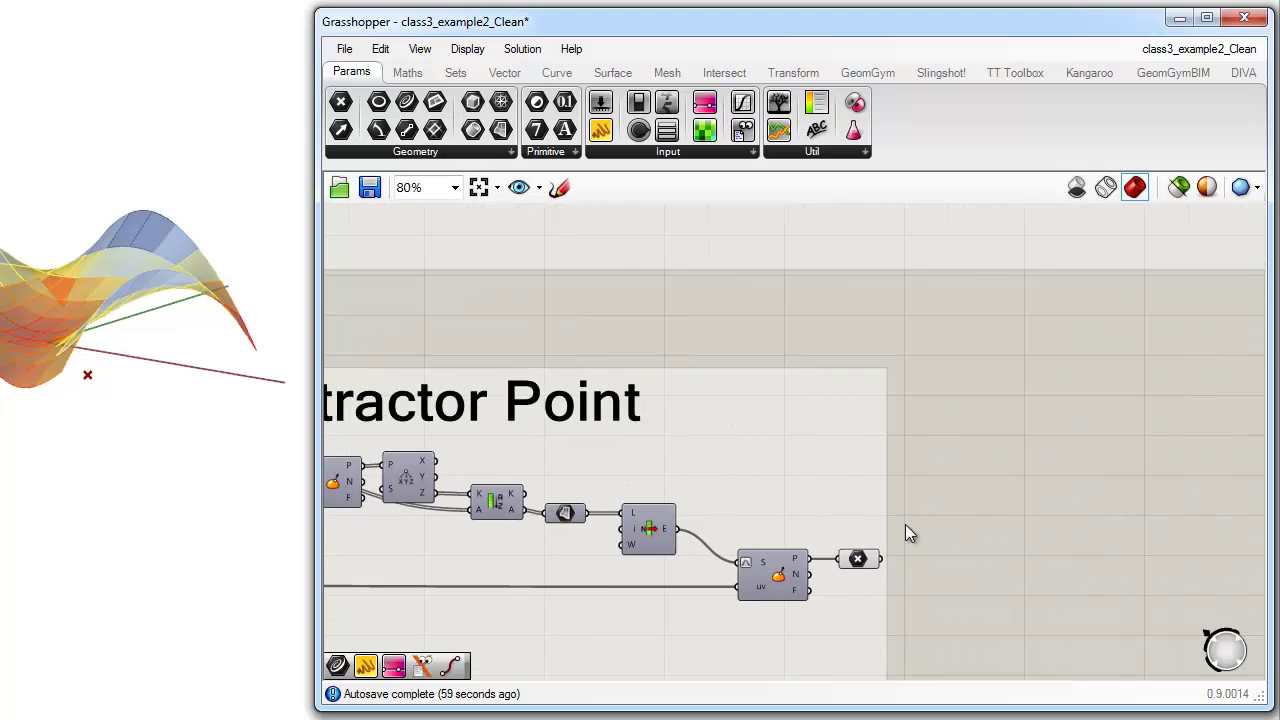
scroll(989, 486, down, 3)
scroll(910, 431, up, 6)
click(910, 431)
right_click(910, 431)
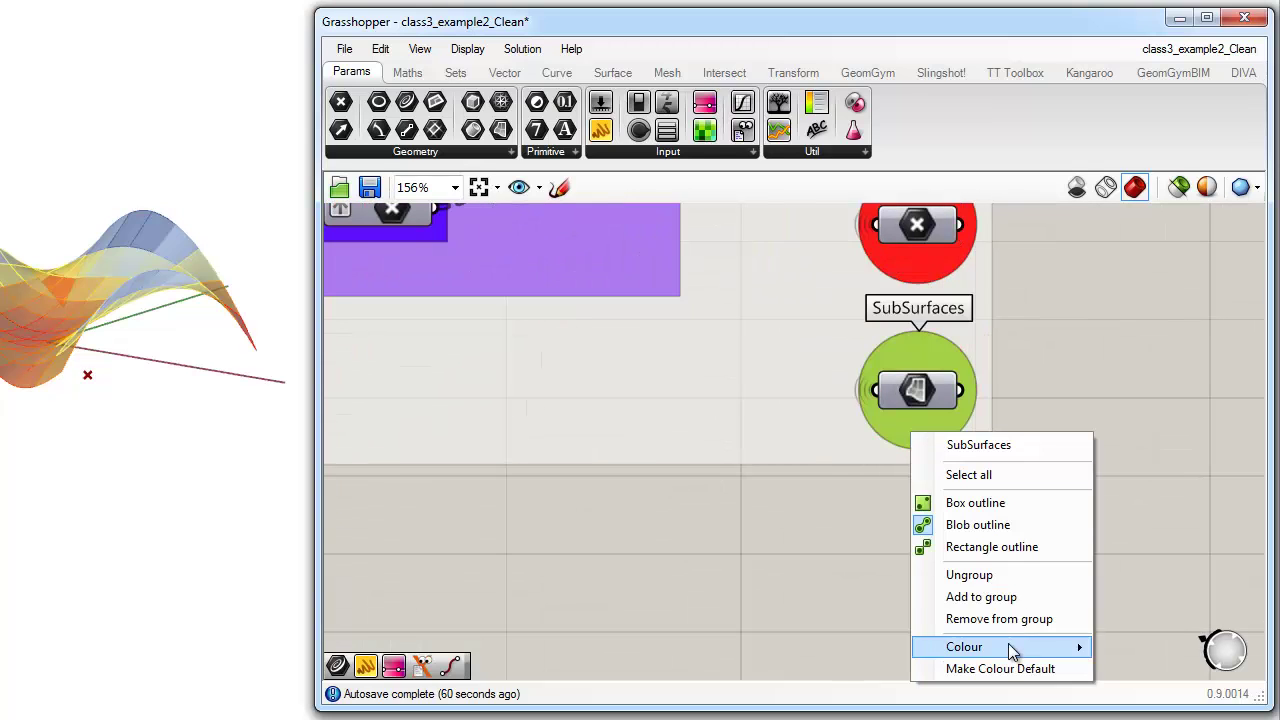
click(987, 650)
scroll(791, 460, down, 3)
right_drag(335, 525, 698, 460)
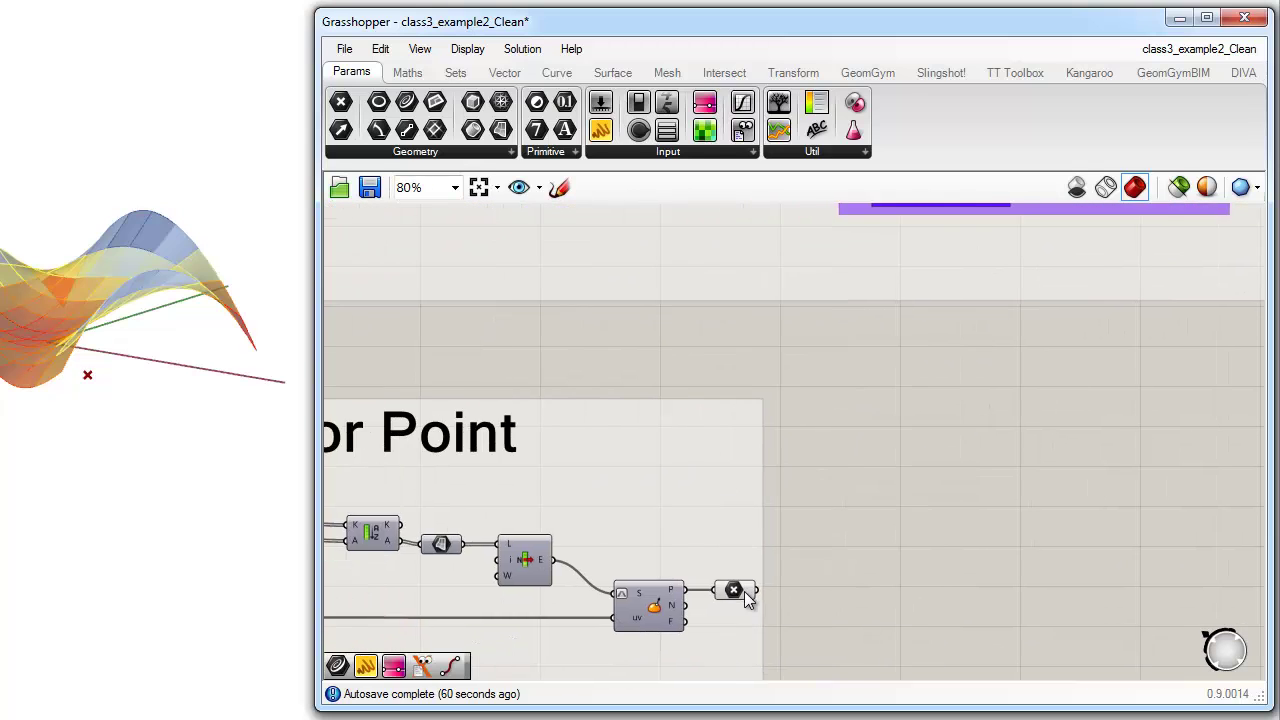
Step: Group the final Point parameter with a blob outline and add that group to the Create Attractor Point section
scroll(748, 597, up, 6)
click(731, 592)
key(ctrl+g)
click(657, 452)
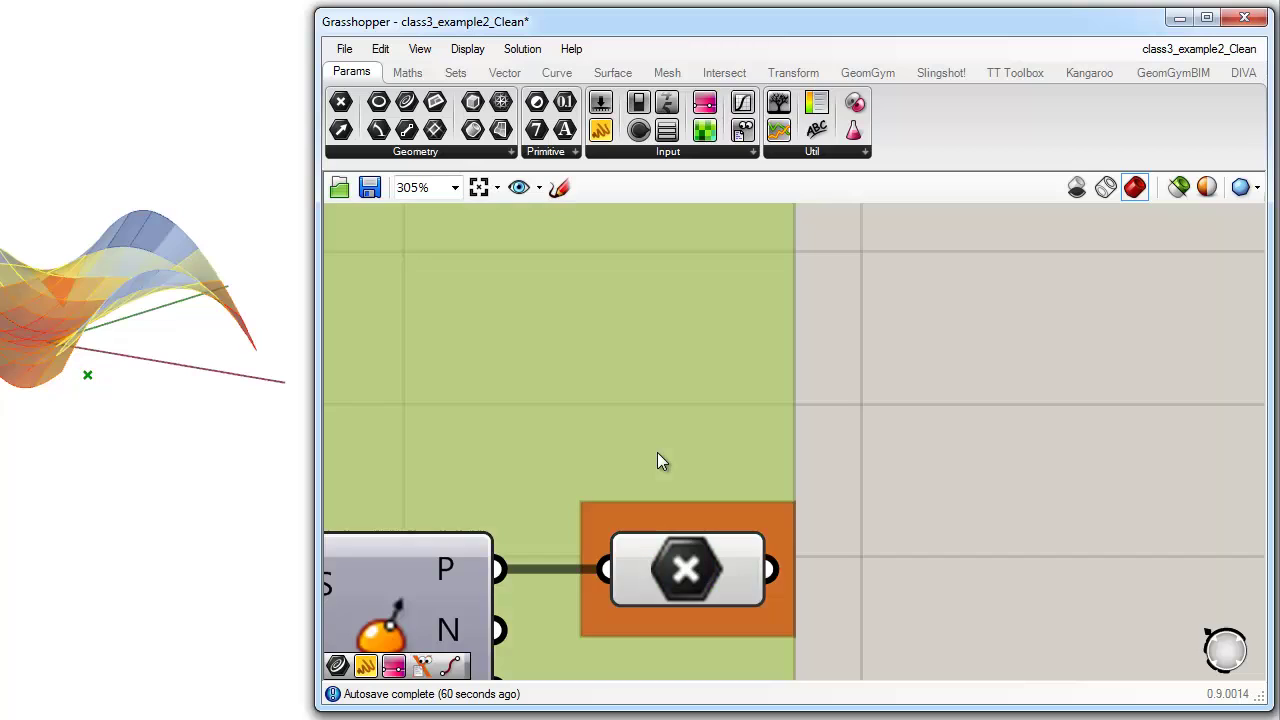
key(ctrl+b)
click(679, 524)
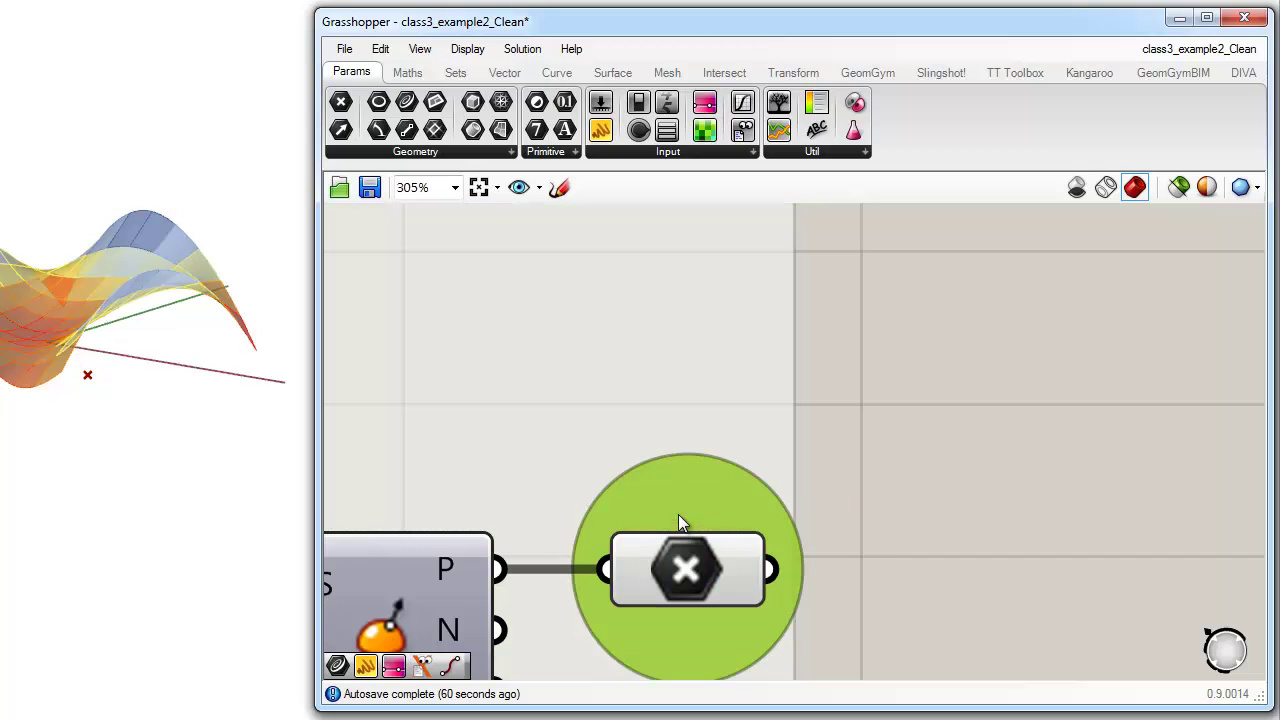
right_click(690, 381)
click(722, 546)
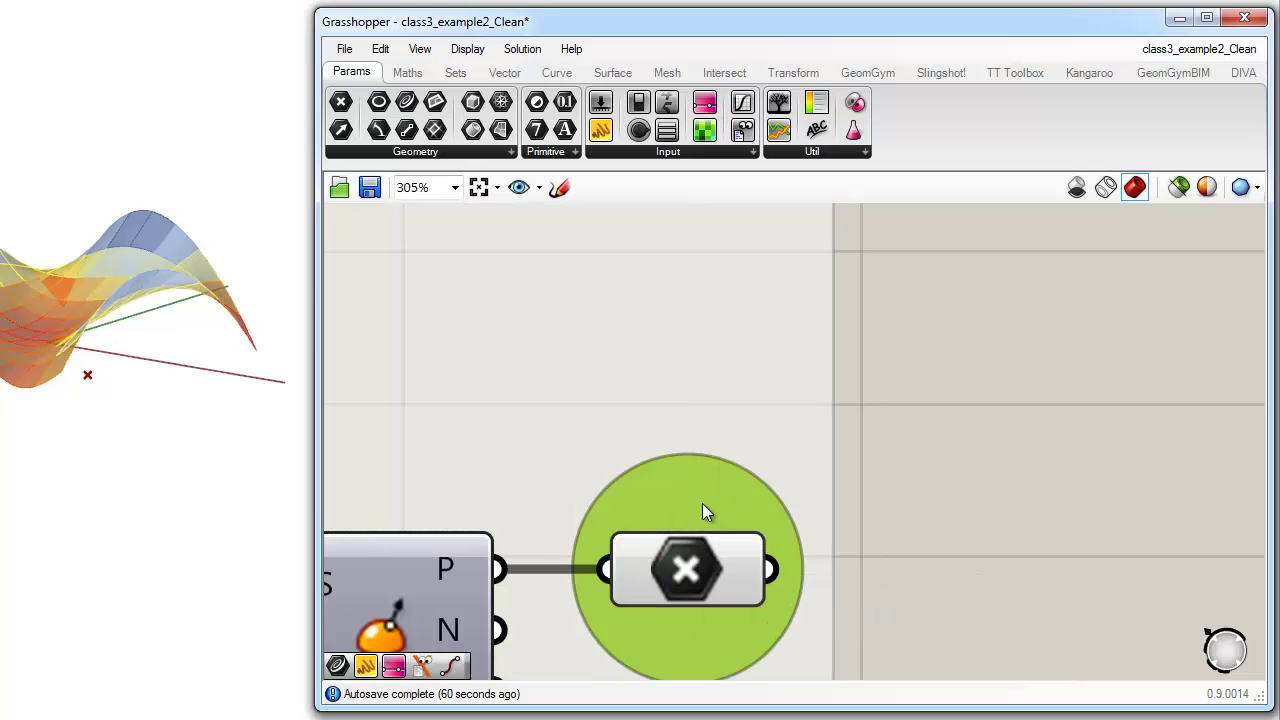
Step: Name the red output group "Attractor Point"
right_click(699, 499)
text(A)
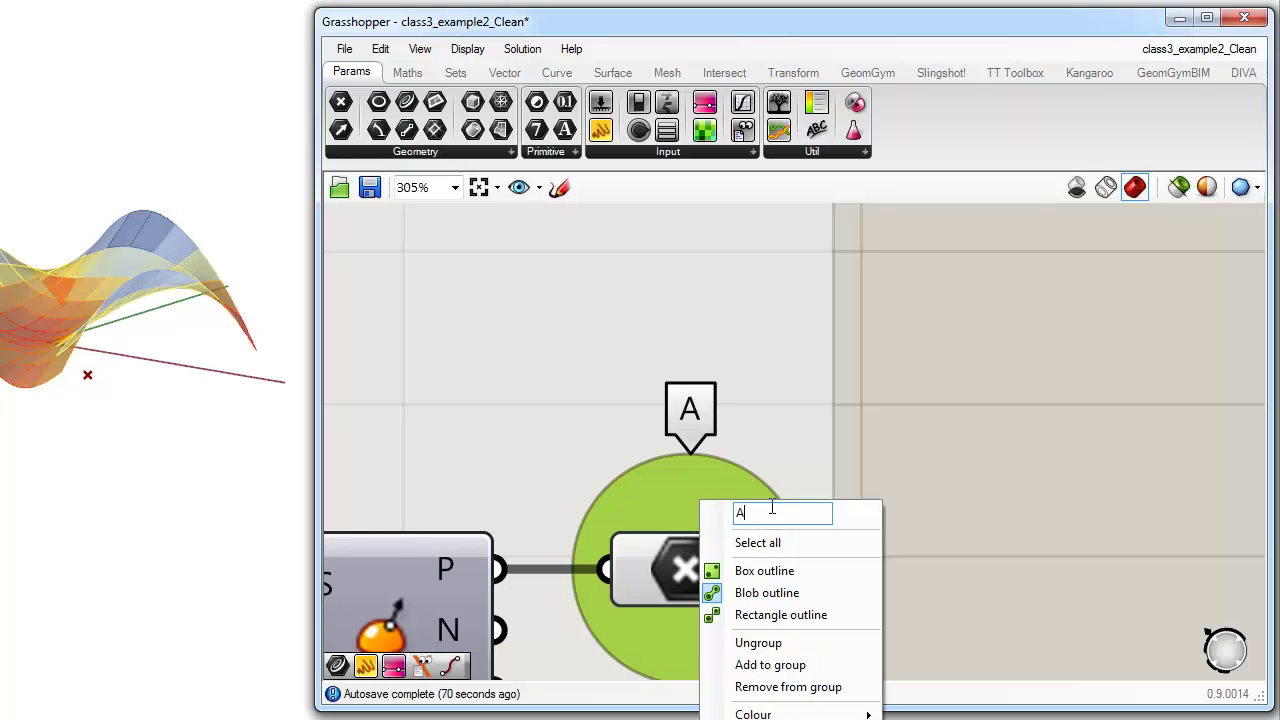
text(tttractor )
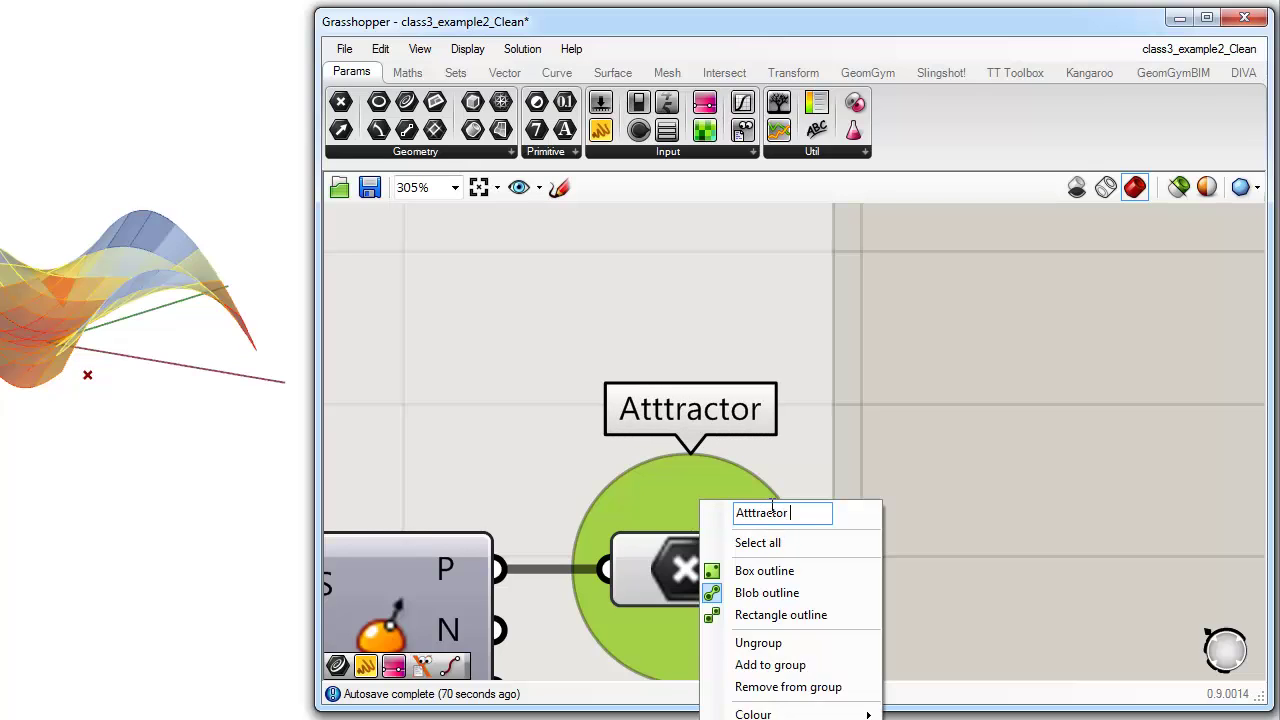
text(Point)
key(Return)
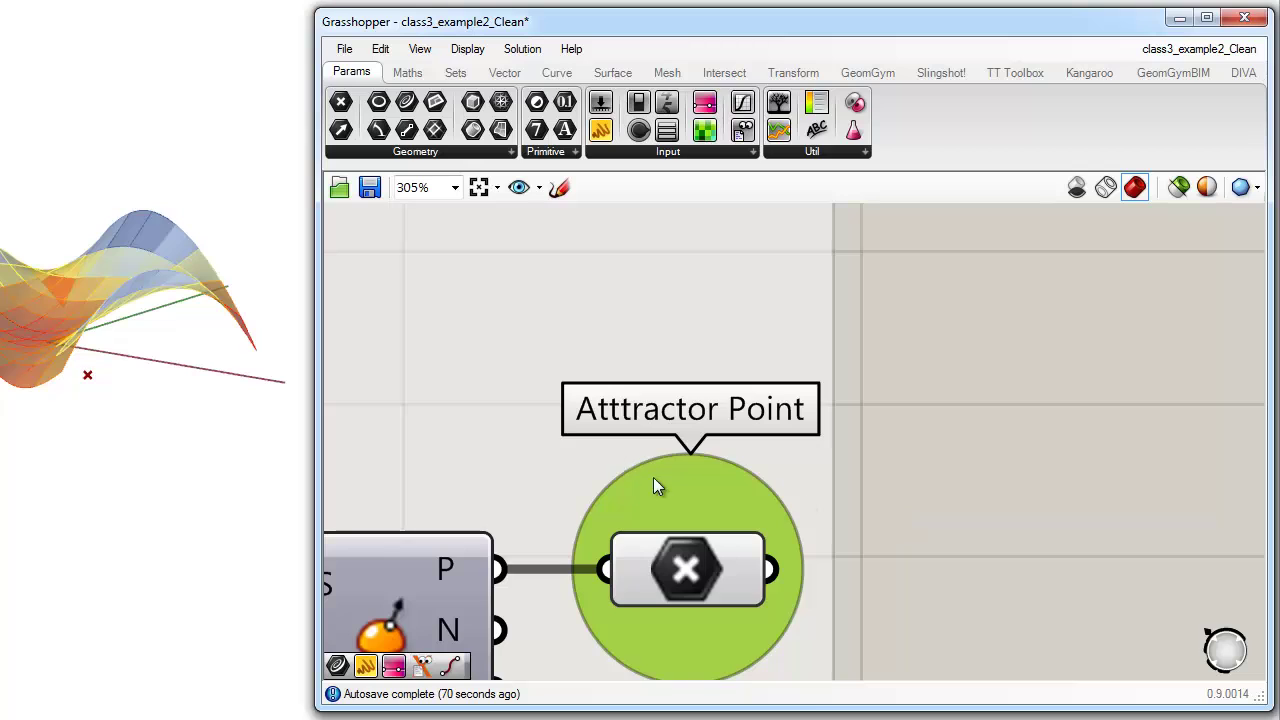
right_click(615, 454)
right_click(597, 523)
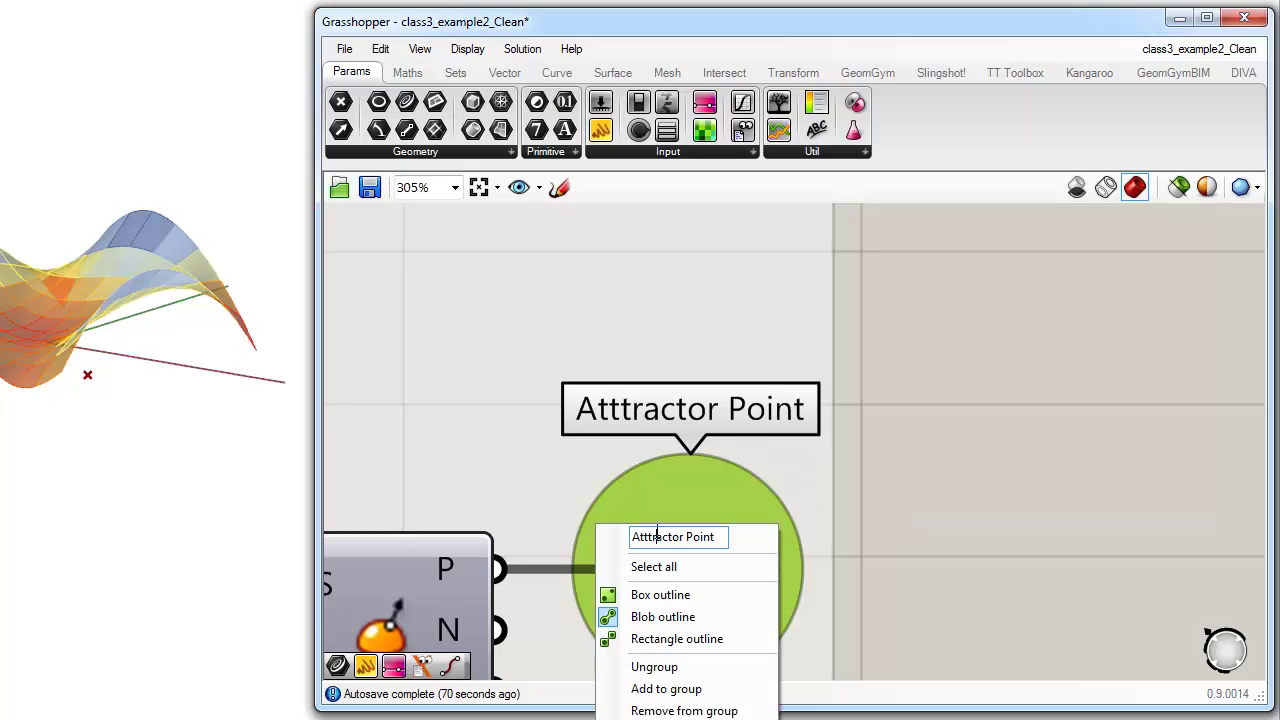
key(BackSpace)
key(Return)
scroll(909, 486, down, 5)
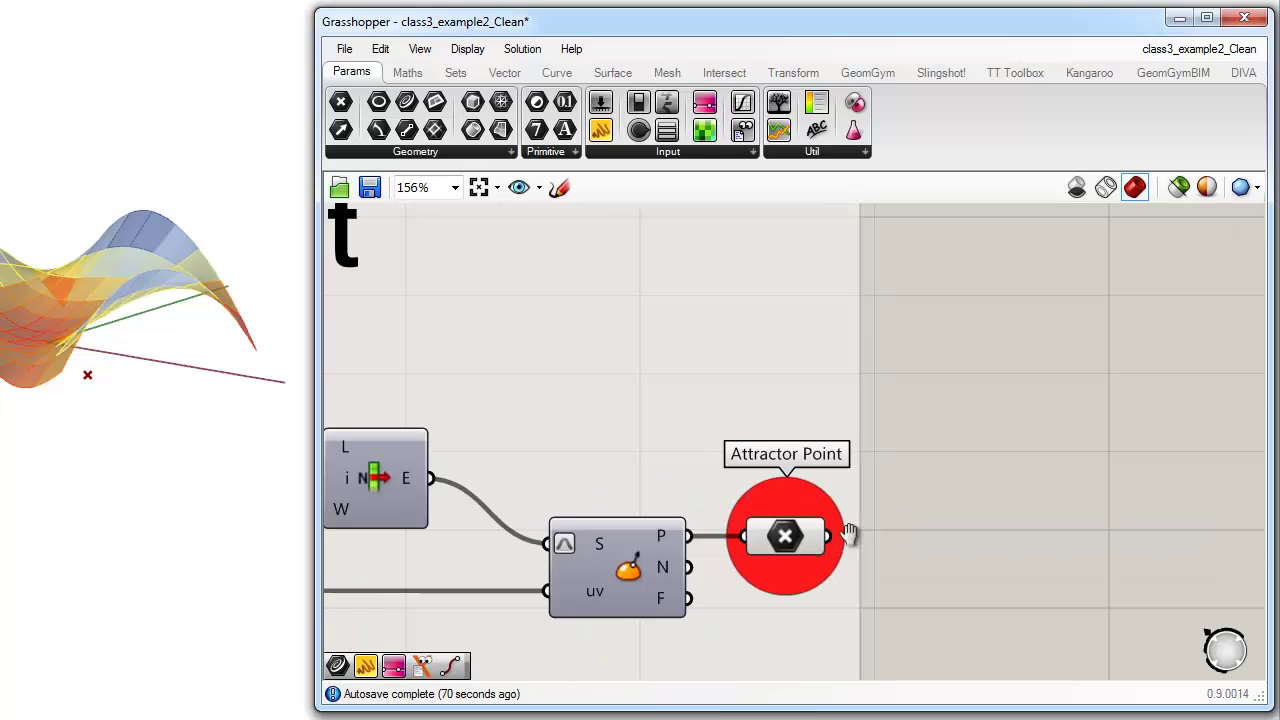
Step: Duplicate the Attractor Point parameter with its group, place it outside the section and feed it from the original parameter's output
click(828, 518)
key(ctrl+c)
key(ctrl+v)
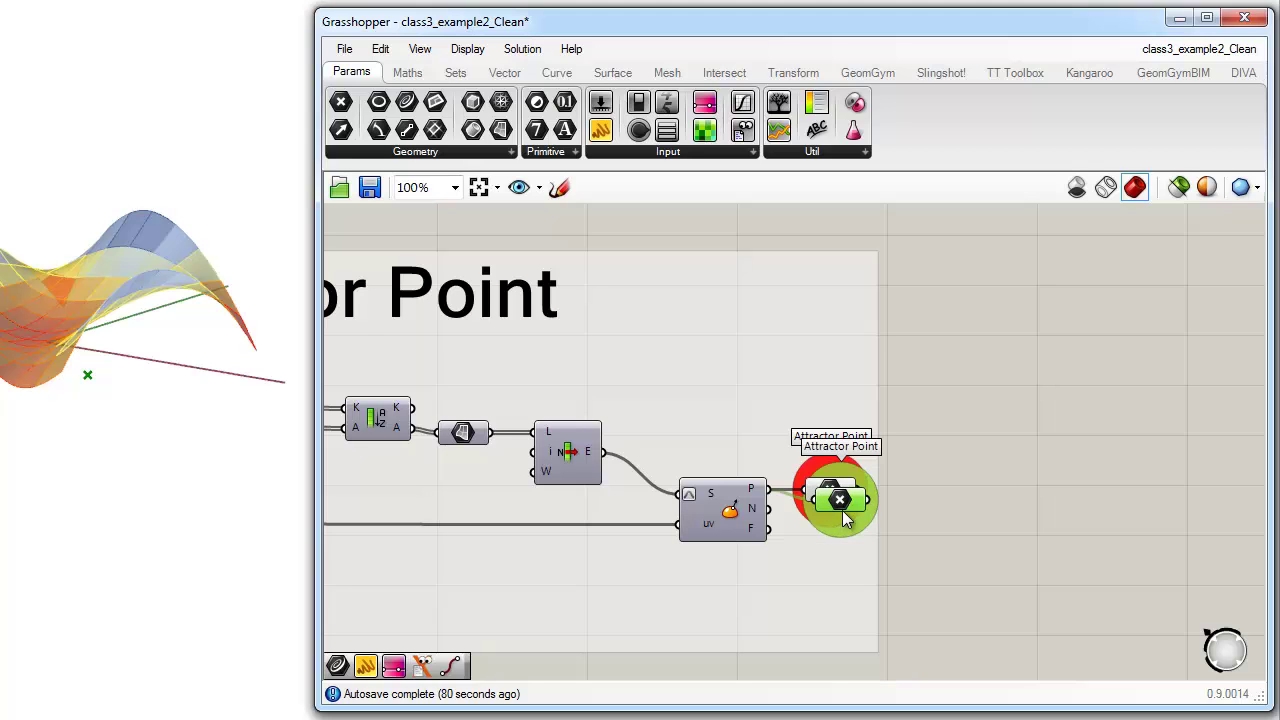
drag(846, 506, 893, 433)
scroll(878, 475, down, 3)
scroll(887, 463, down, 2)
scroll(861, 487, up, 5)
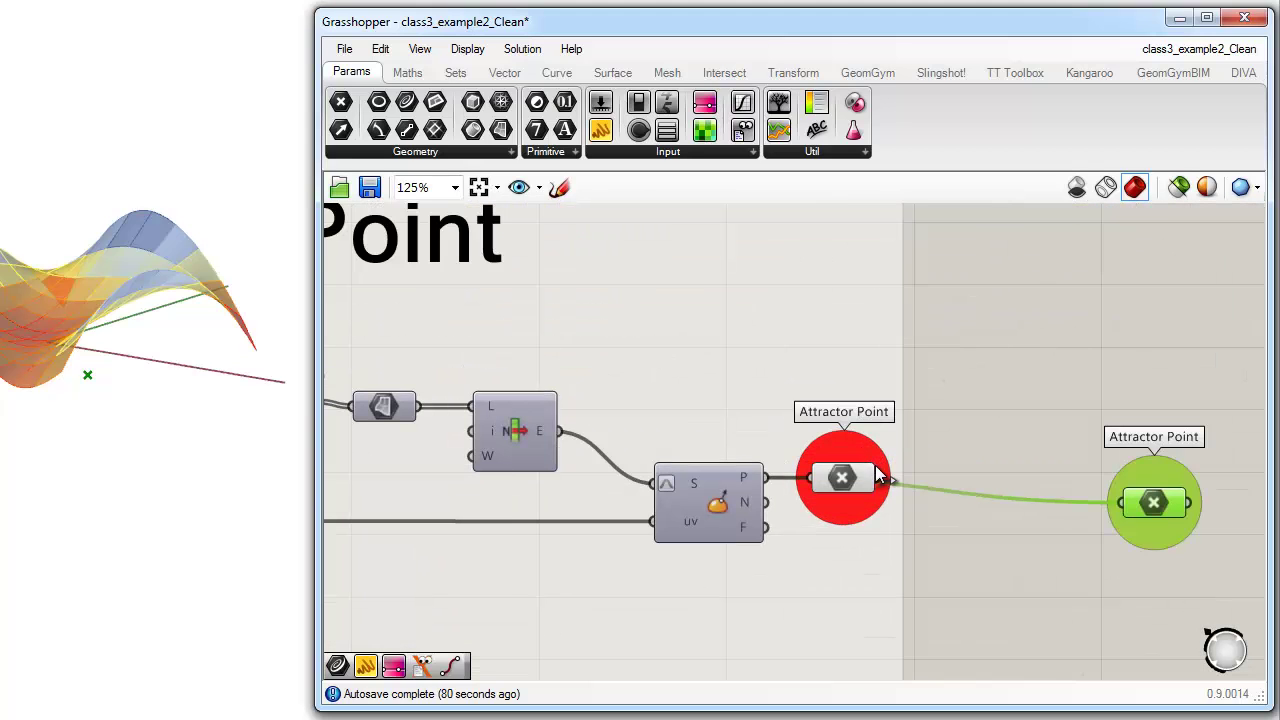
drag(878, 478, 1014, 496)
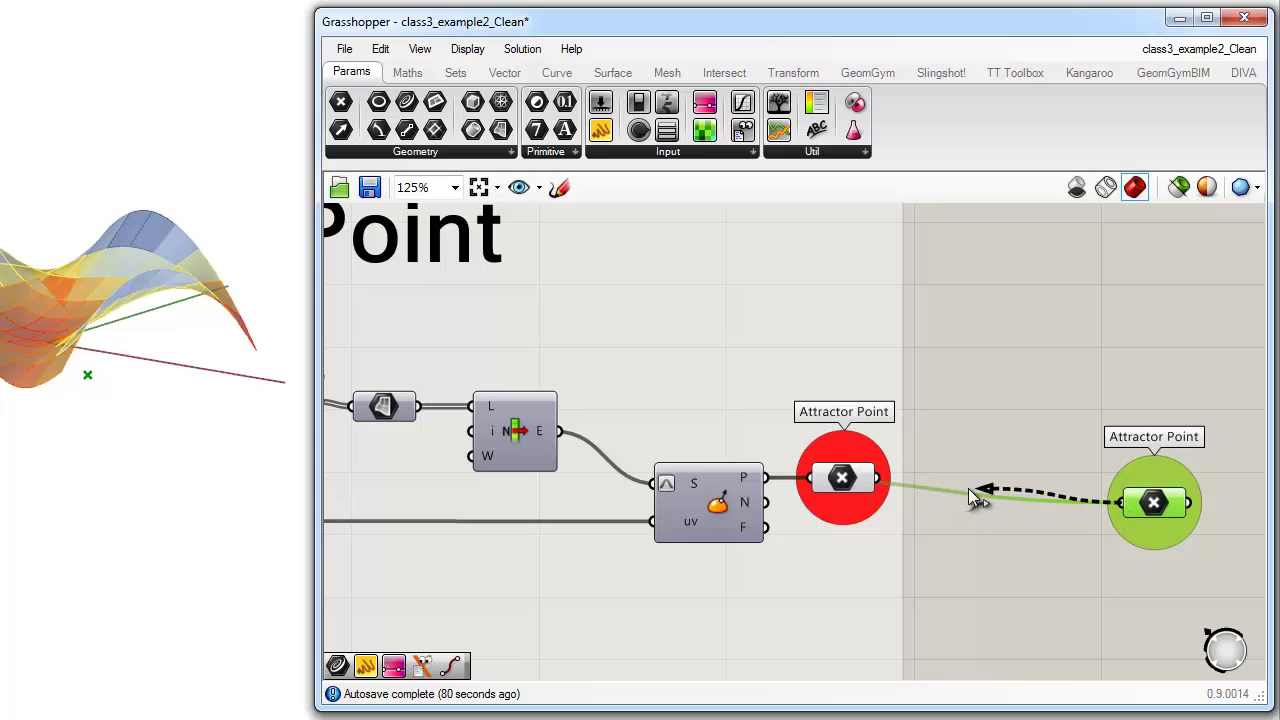
Step: Set the wire display of the copied Attractor Point parameter to Hidden Display
right_click(1117, 506)
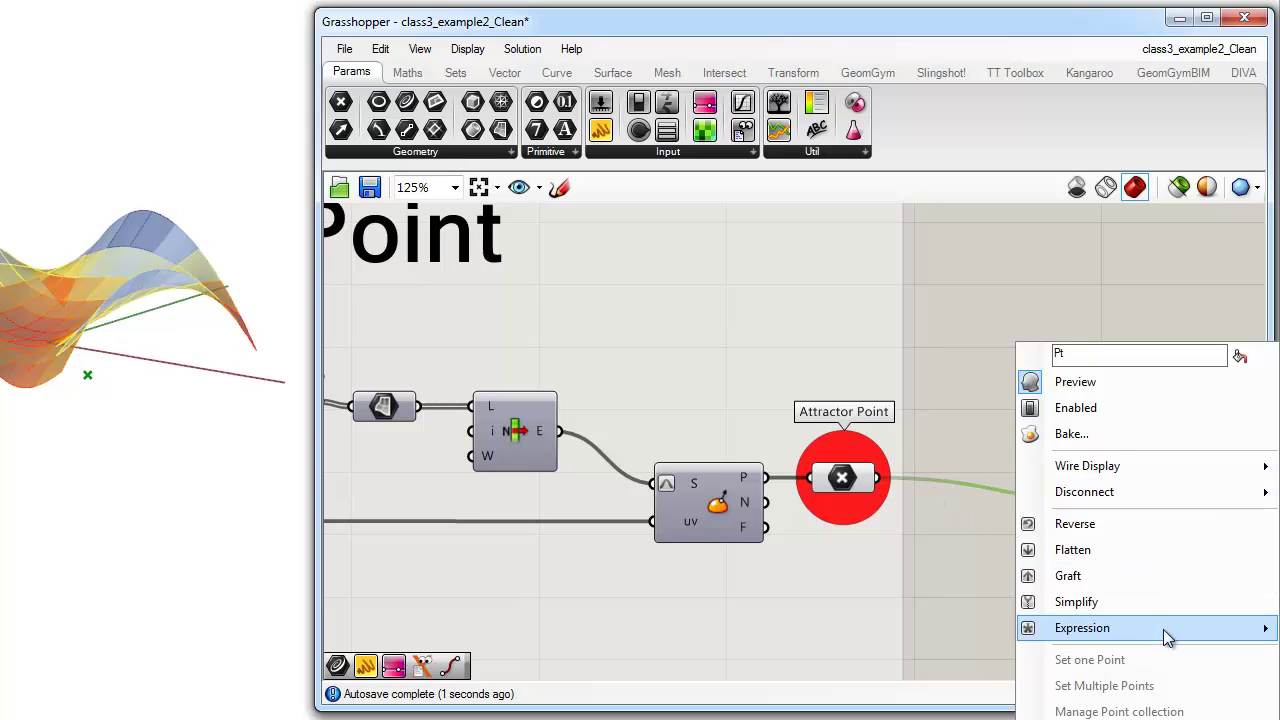
mouse_move(1110, 470)
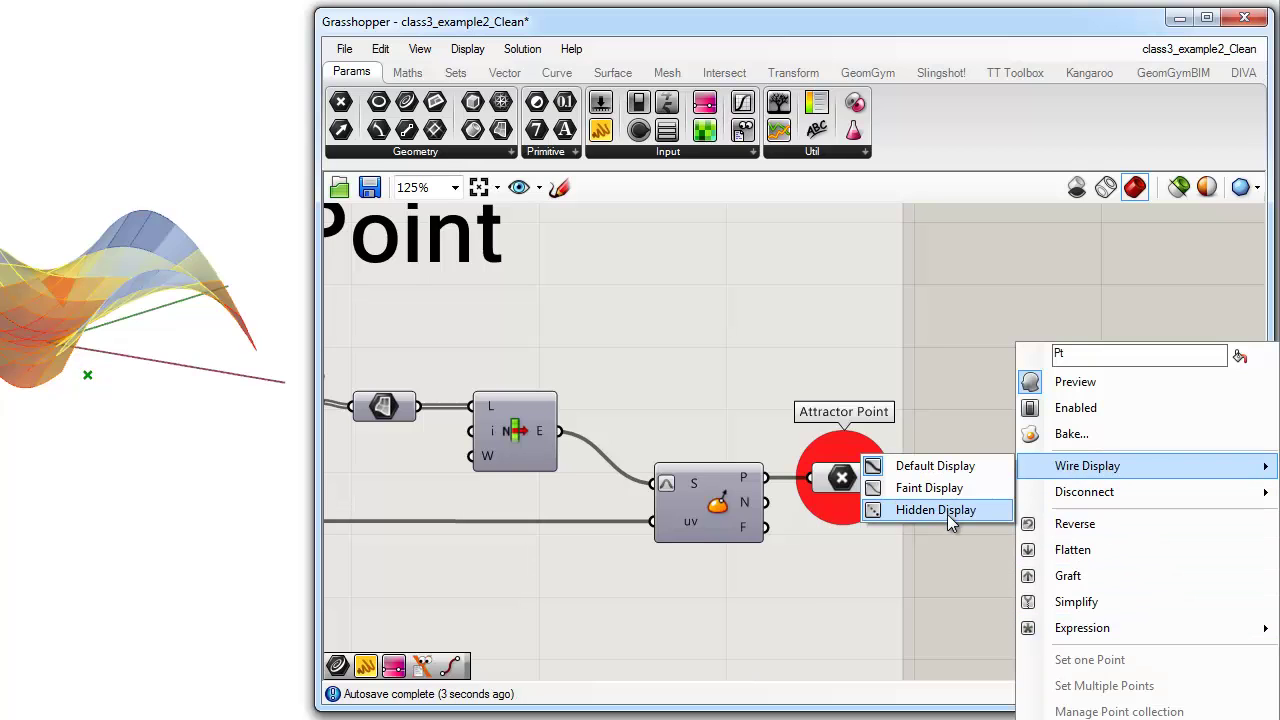
click(945, 509)
Step: Give the copied Attractor Point group a box outline and a yellow colour with hue 60
right_click(1154, 478)
click(1145, 537)
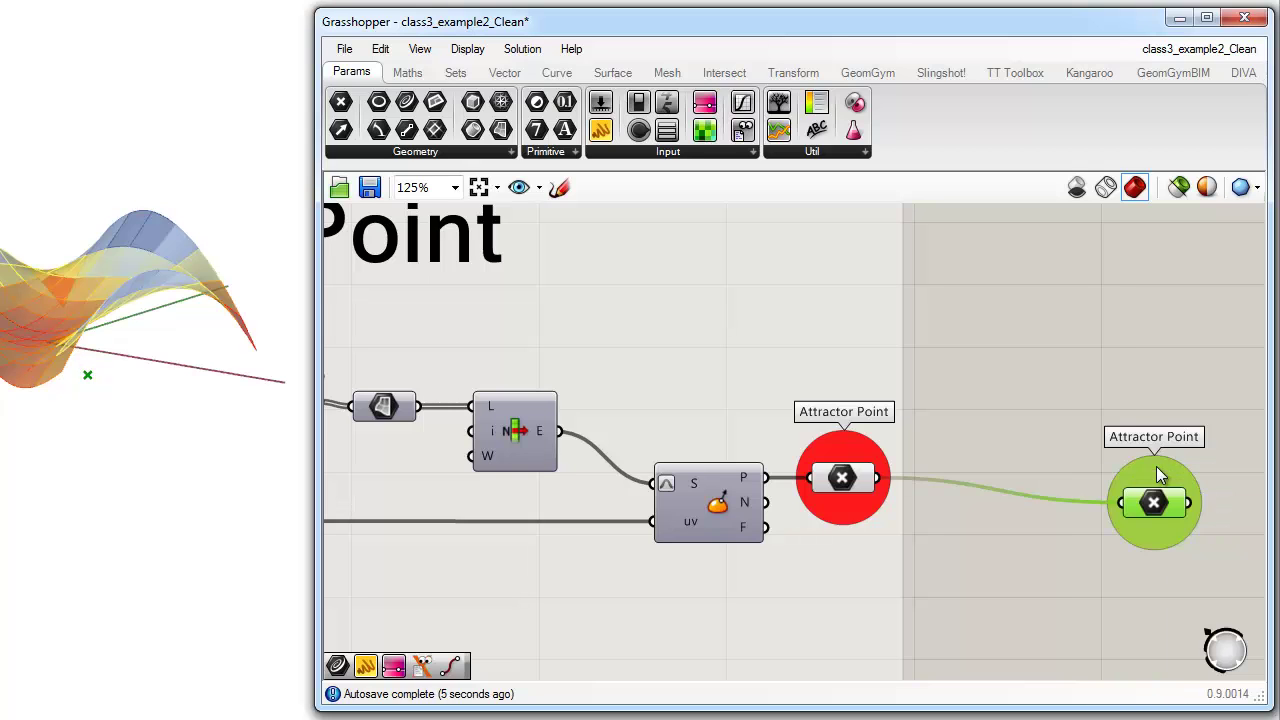
right_click(1155, 492)
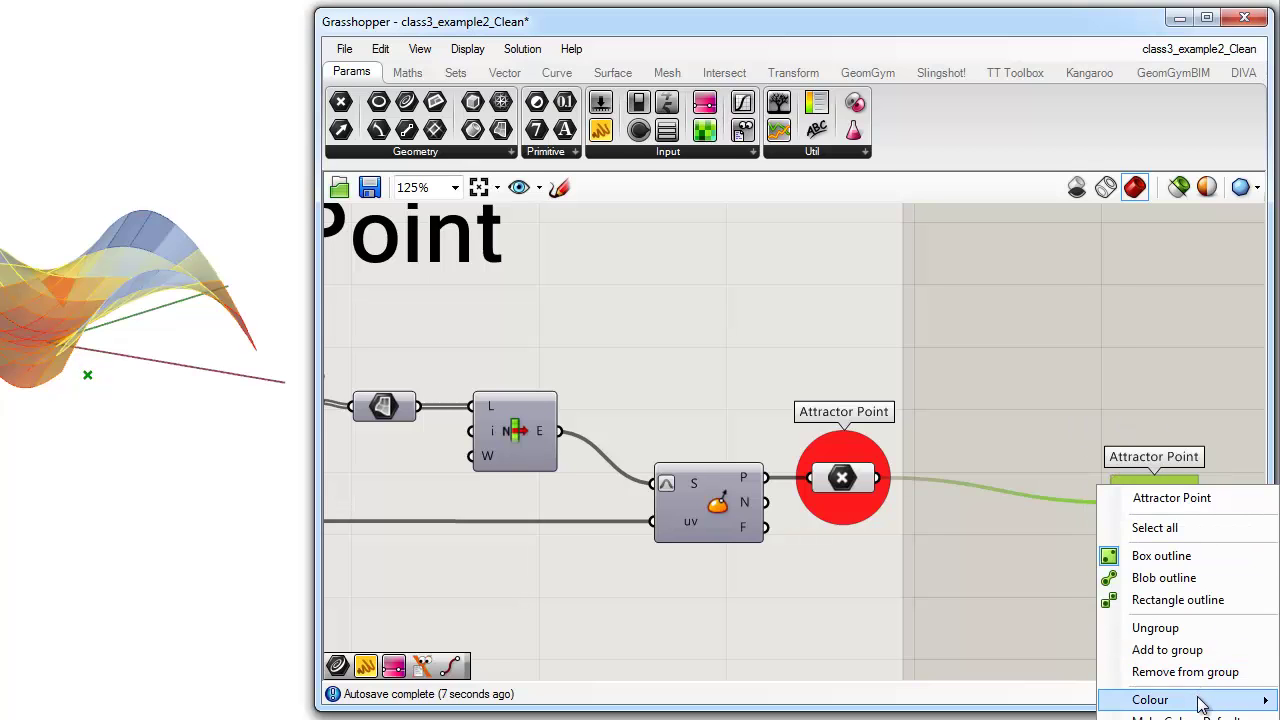
mouse_move(1140, 694)
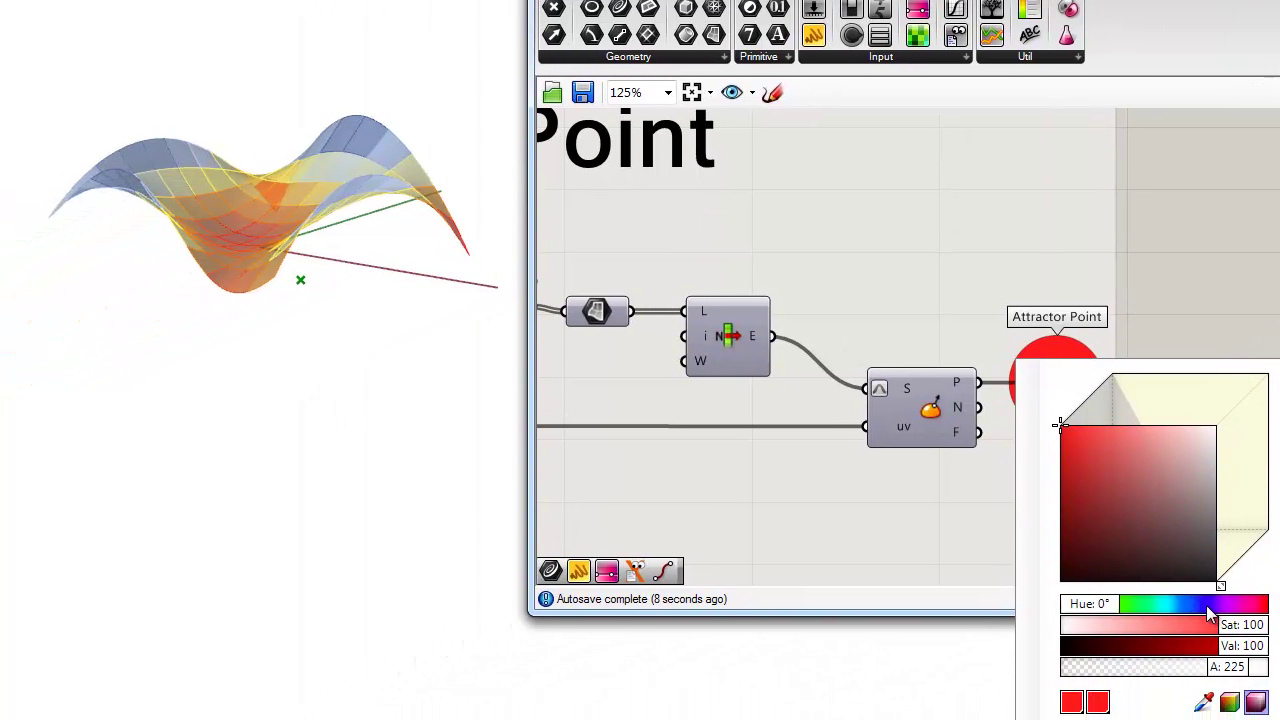
double_click(1206, 605)
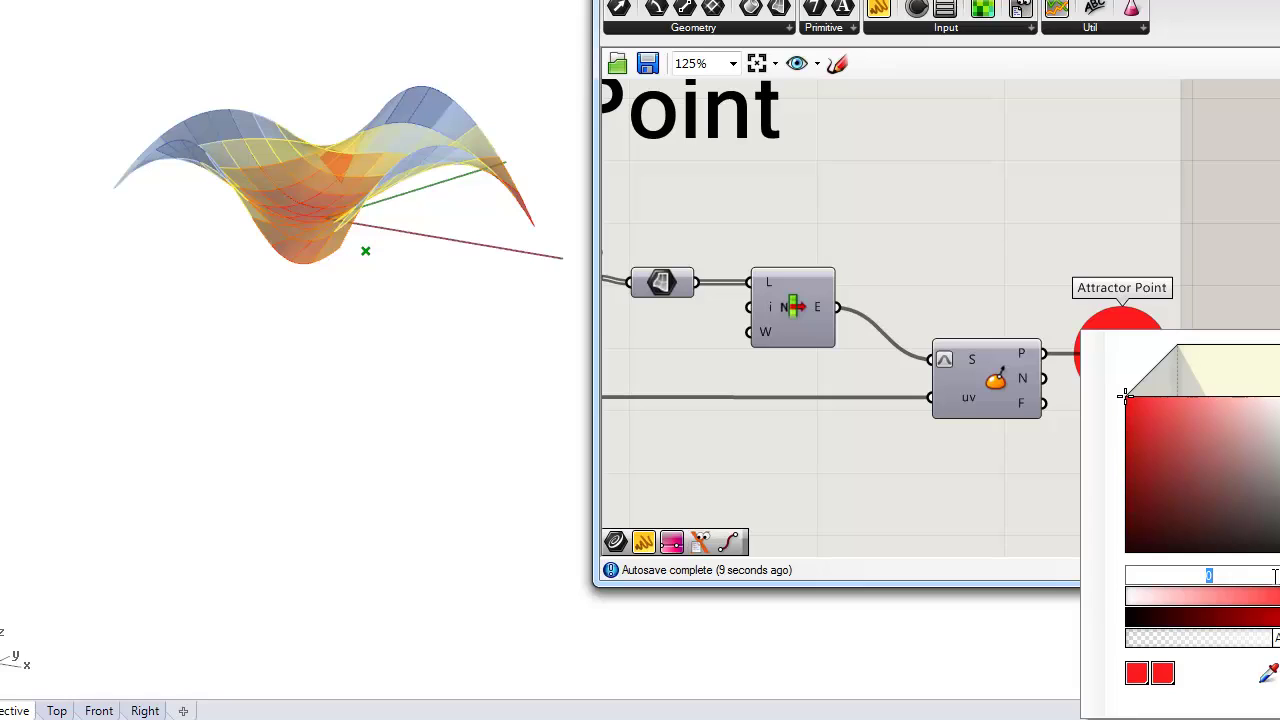
text(60)
key(Return)
key(Escape)
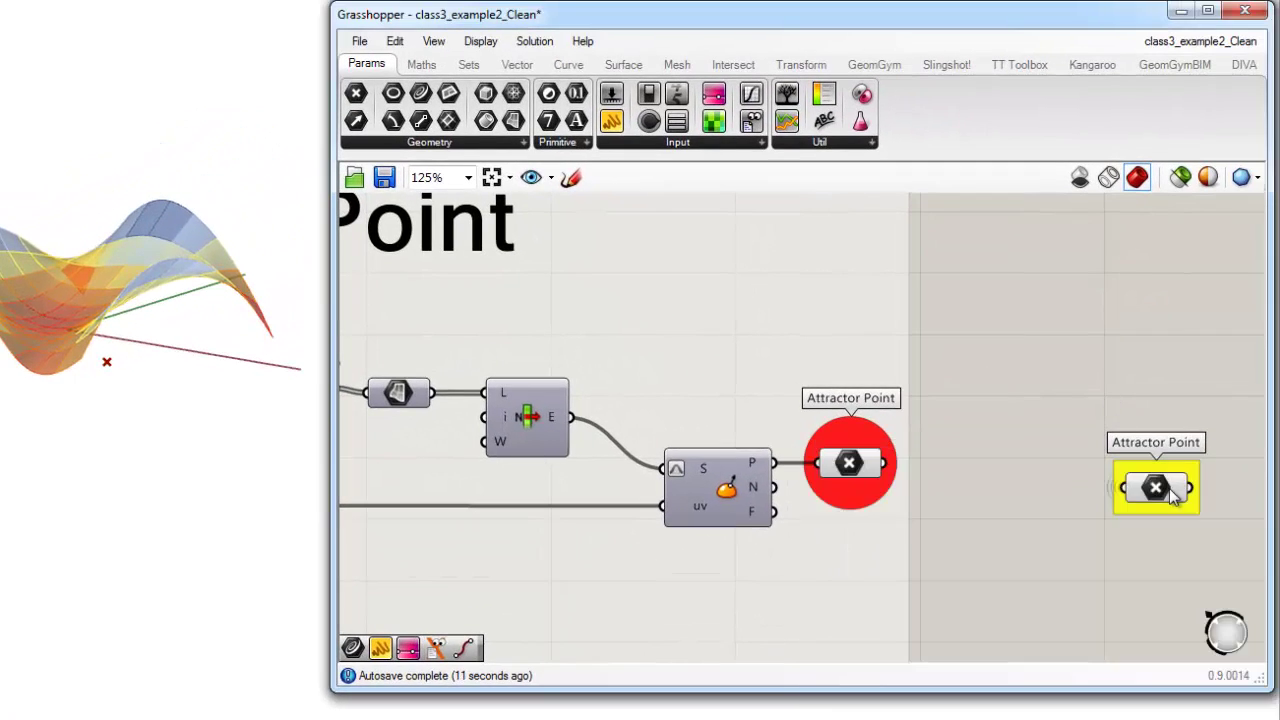
Step: Move the yellow Attractor Point parameter to the Roof Analysis inputs, directly below Srf_Centroid
drag(1170, 489, 867, 624)
scroll(1095, 345, down, 8)
scroll(824, 560, up, 3)
scroll(824, 560, up, 4)
click(946, 624)
right_drag(1001, 576, 701, 457)
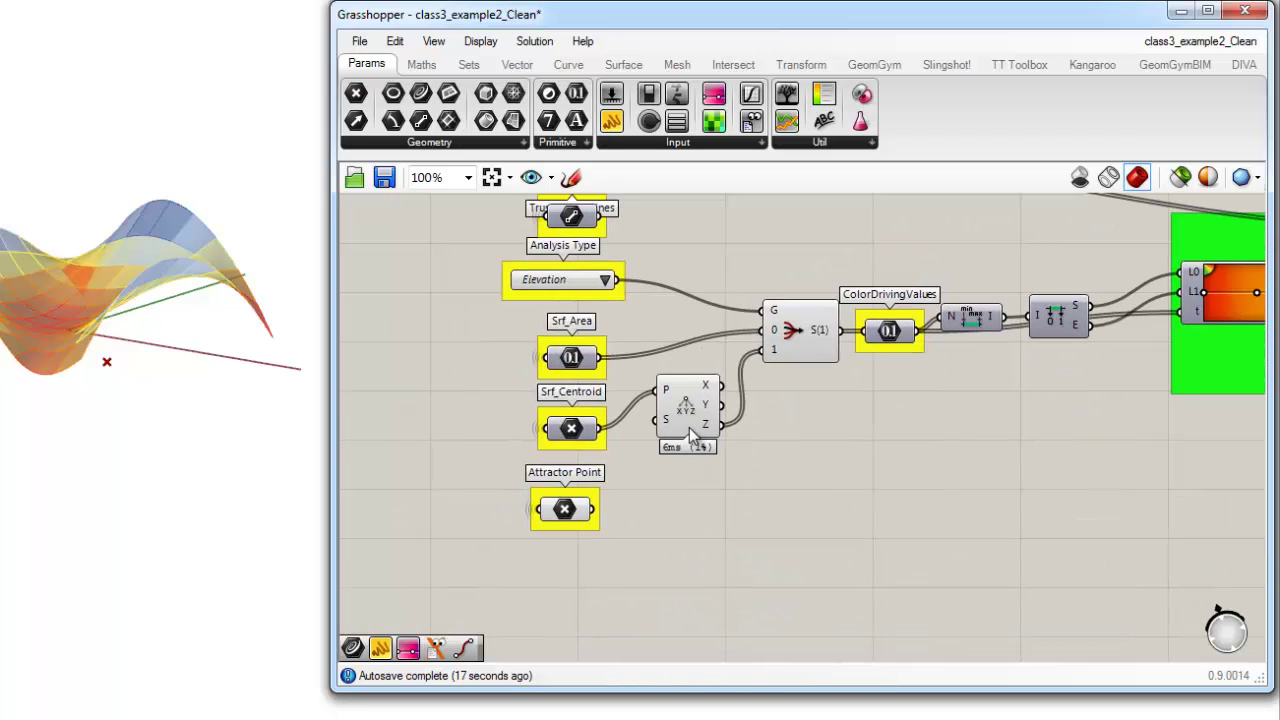
Step: Examine the Stream Filter's inputs and the options of the Analysis Type list
click(689, 427)
click(815, 400)
scroll(775, 365, up, 1)
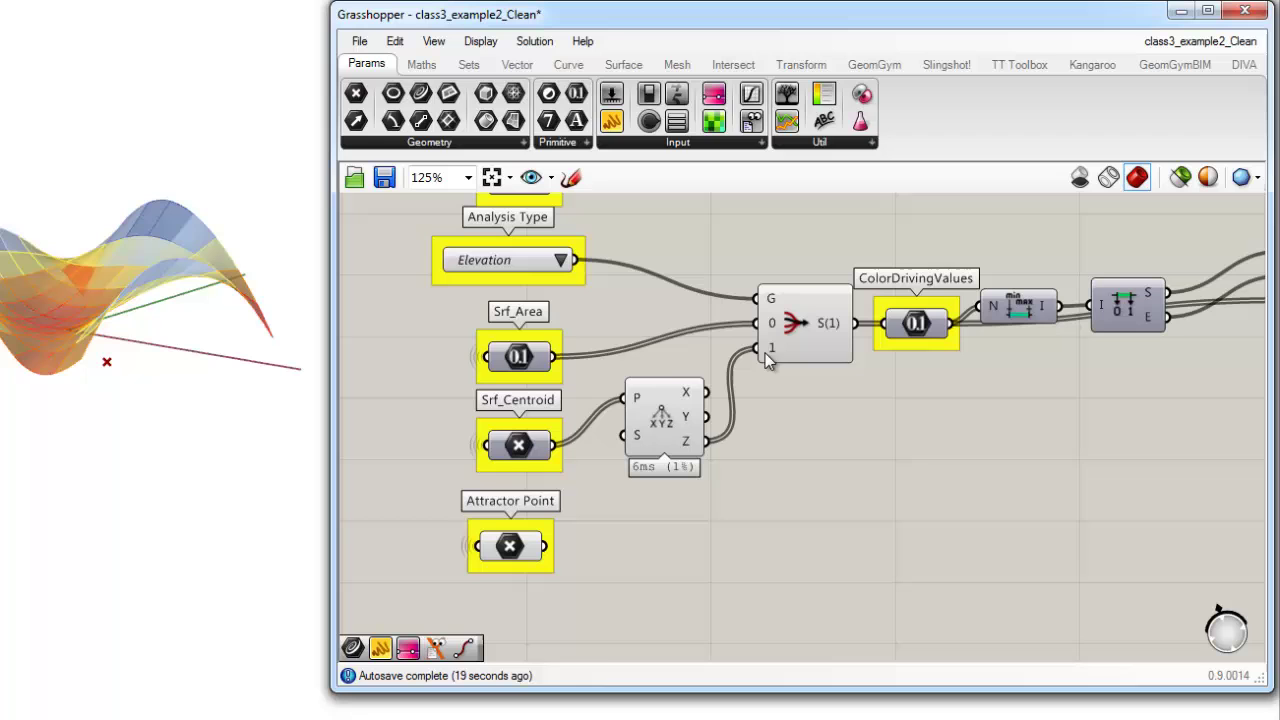
click(700, 418)
scroll(760, 335, up, 6)
scroll(770, 355, down, 2)
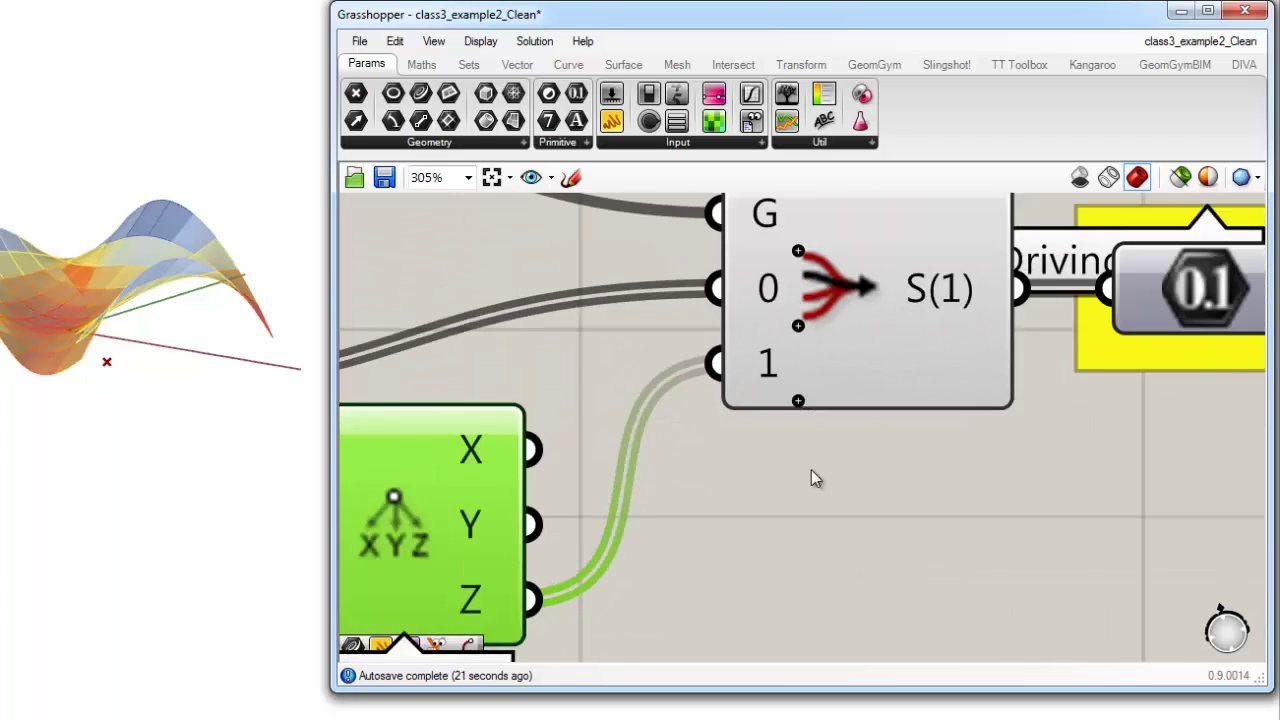
scroll(812, 465, down, 3)
click(835, 405)
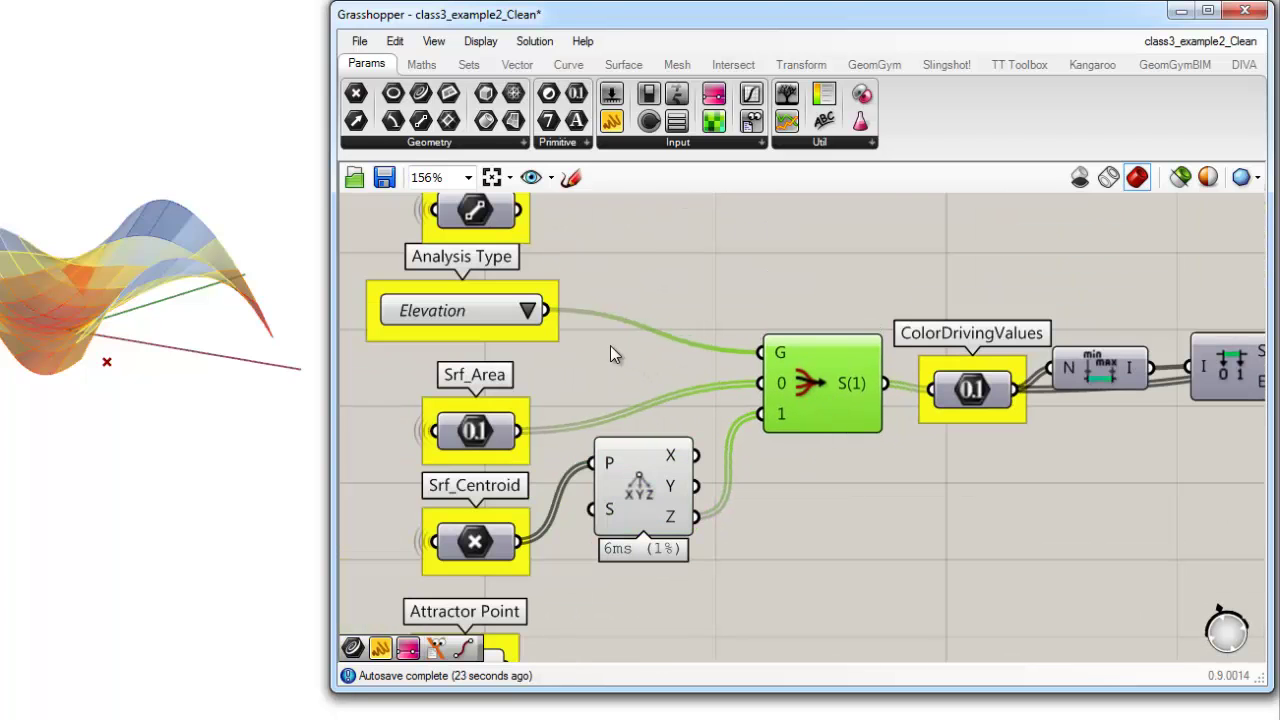
click(527, 311)
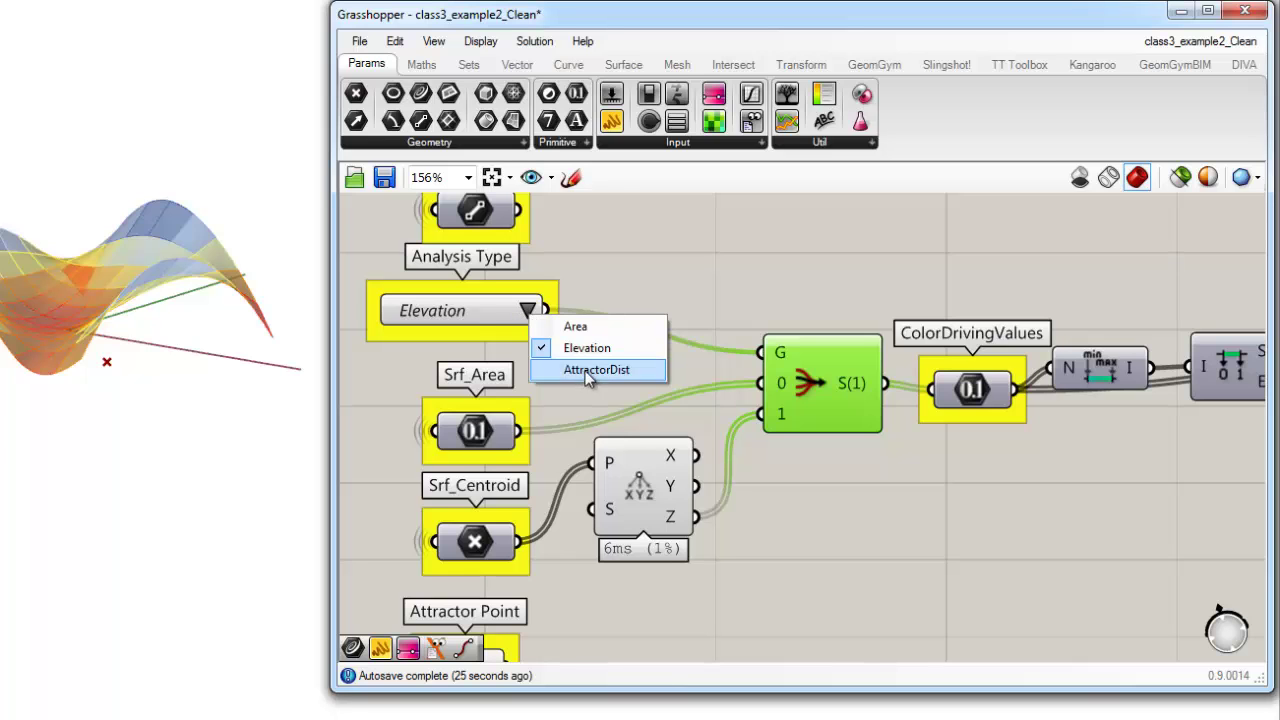
click(691, 318)
Step: Add a stream input 2 to the Stream Filter below input 1
scroll(780, 500, up, 6)
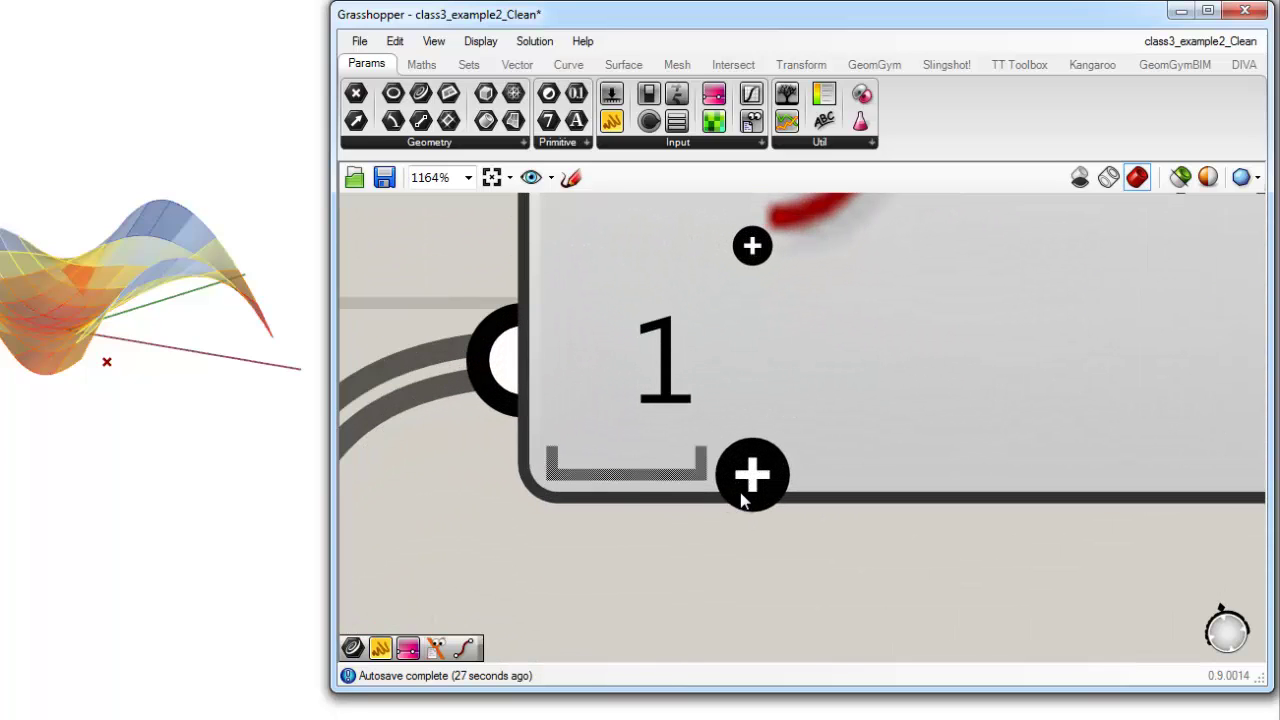
click(752, 475)
scroll(750, 495, down, 5)
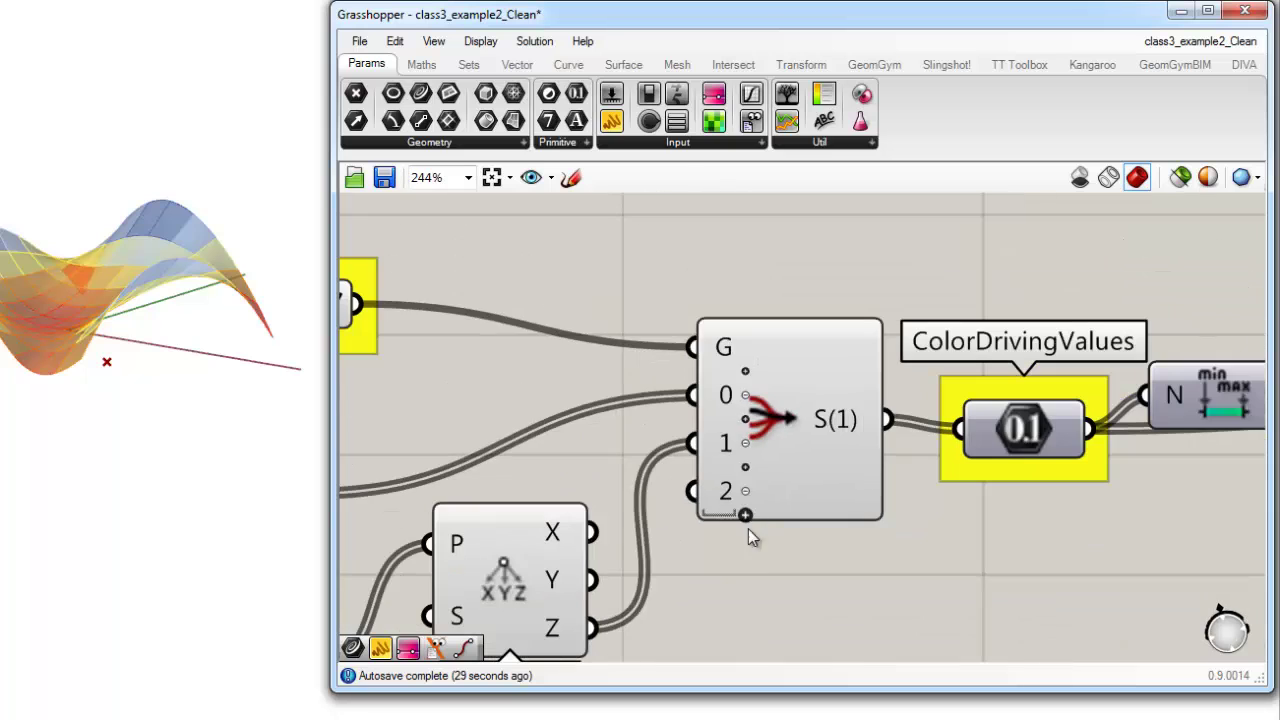
click(782, 481)
click(801, 548)
scroll(800, 488, down, 2)
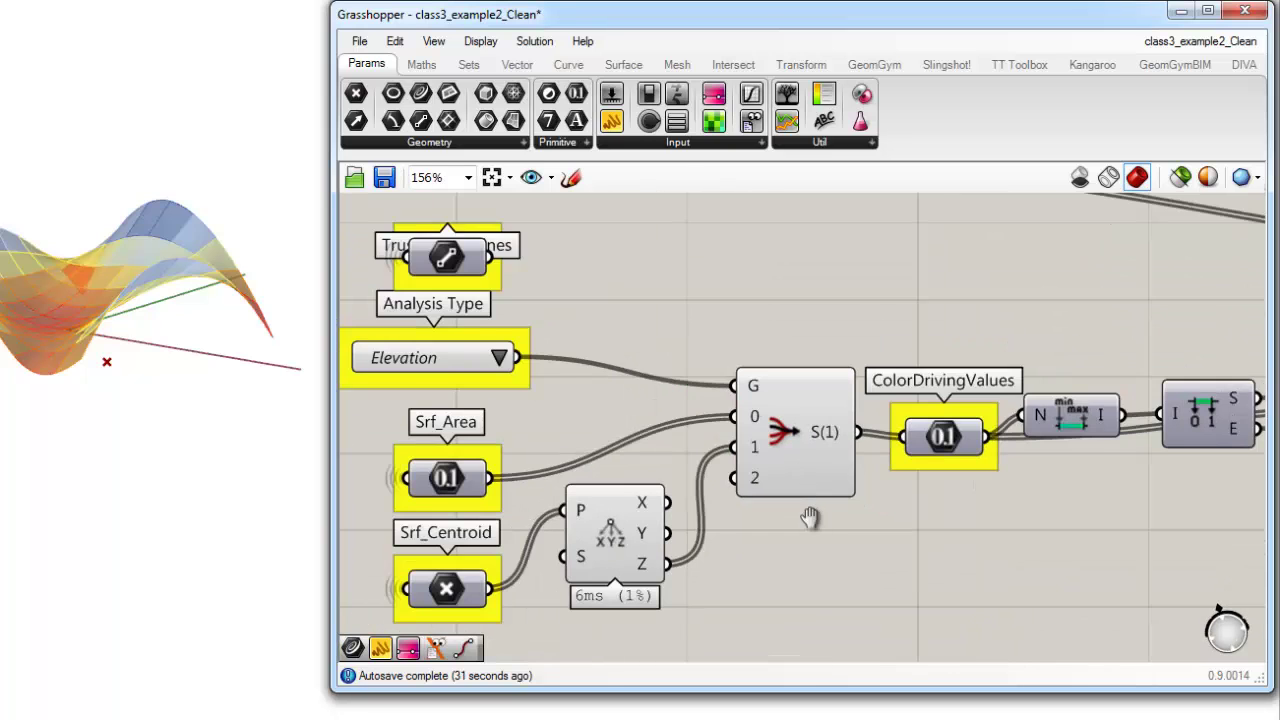
Step: Try the AttractorDist option in the Analysis Type list and switch back to Elevation
right_drag(714, 482, 719, 423)
scroll(607, 390, up, 4)
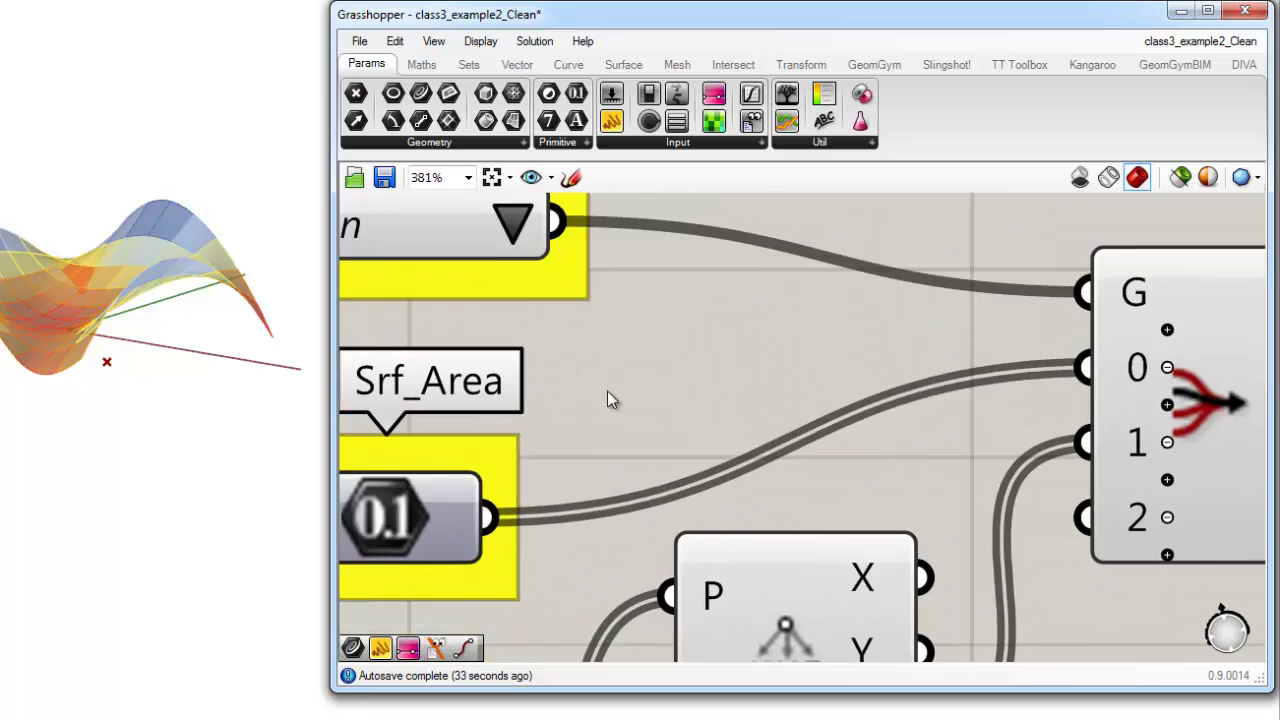
click(545, 325)
click(613, 372)
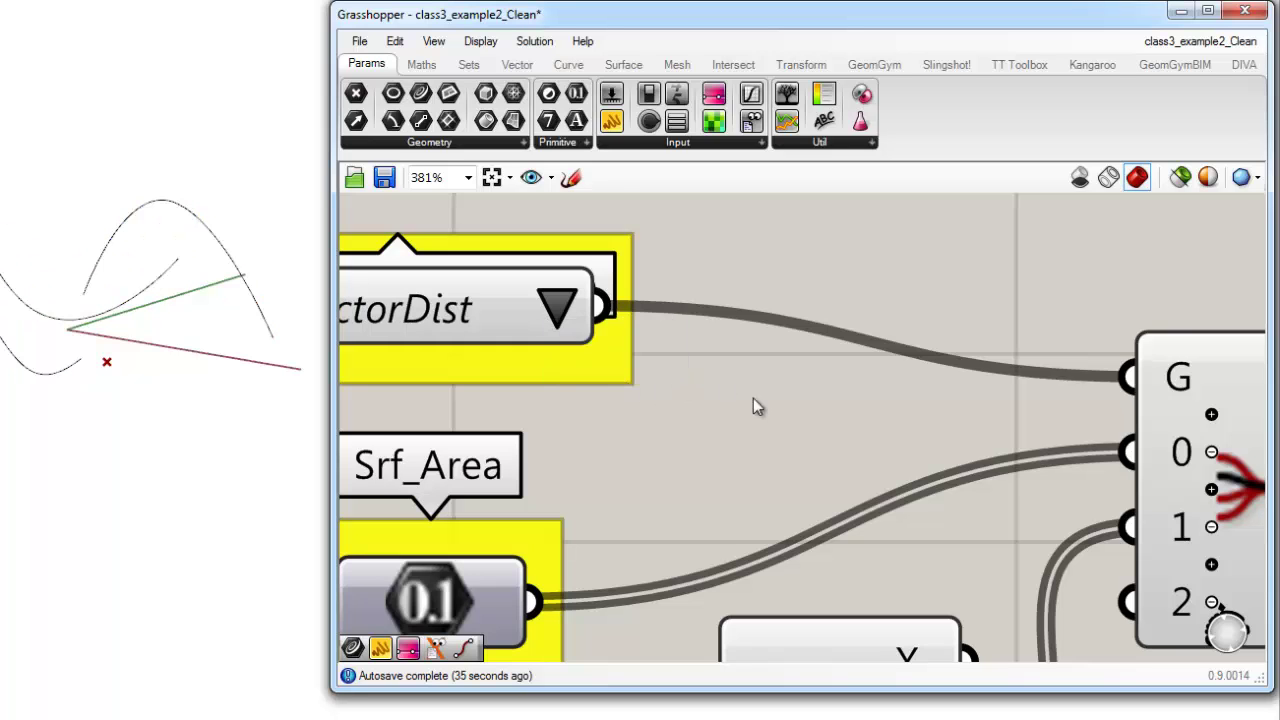
scroll(793, 436, down, 2)
click(612, 340)
click(673, 375)
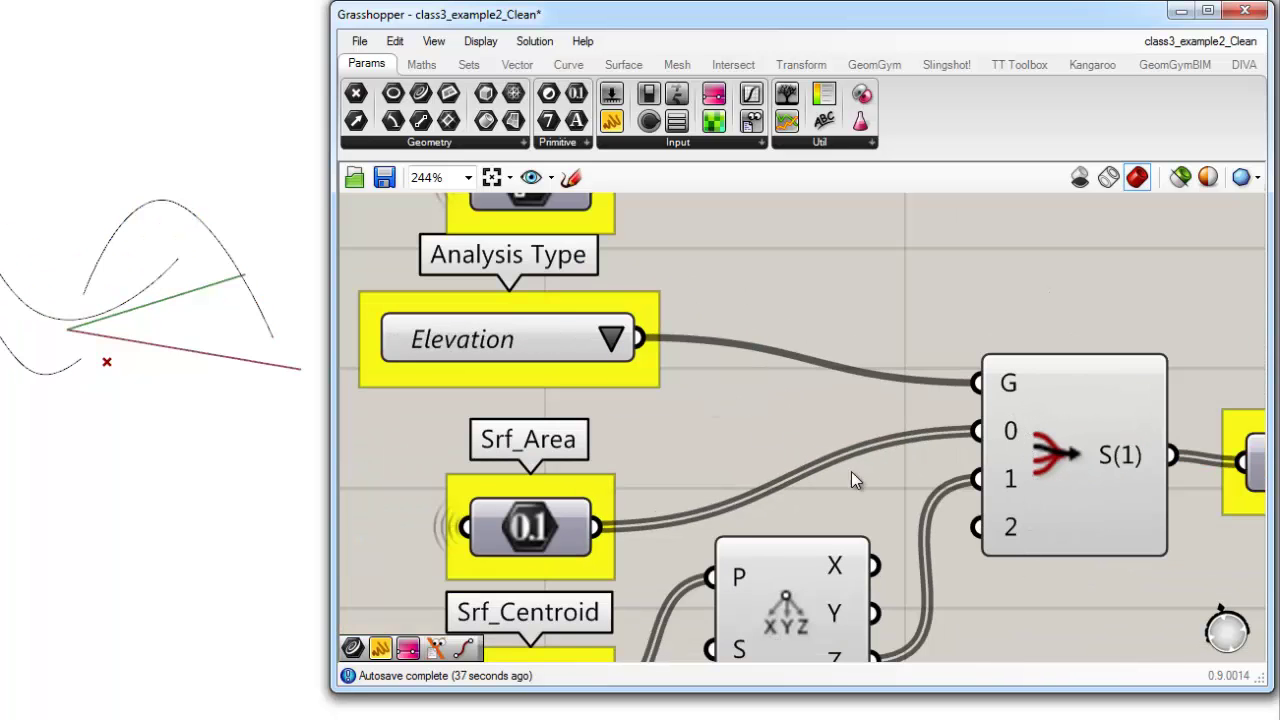
scroll(811, 394, down, 2)
Step: Reposition the Stream Filter, the XYZ point deconstruction component and the Attractor Point parameter to space out the wiring
drag(955, 416, 962, 424)
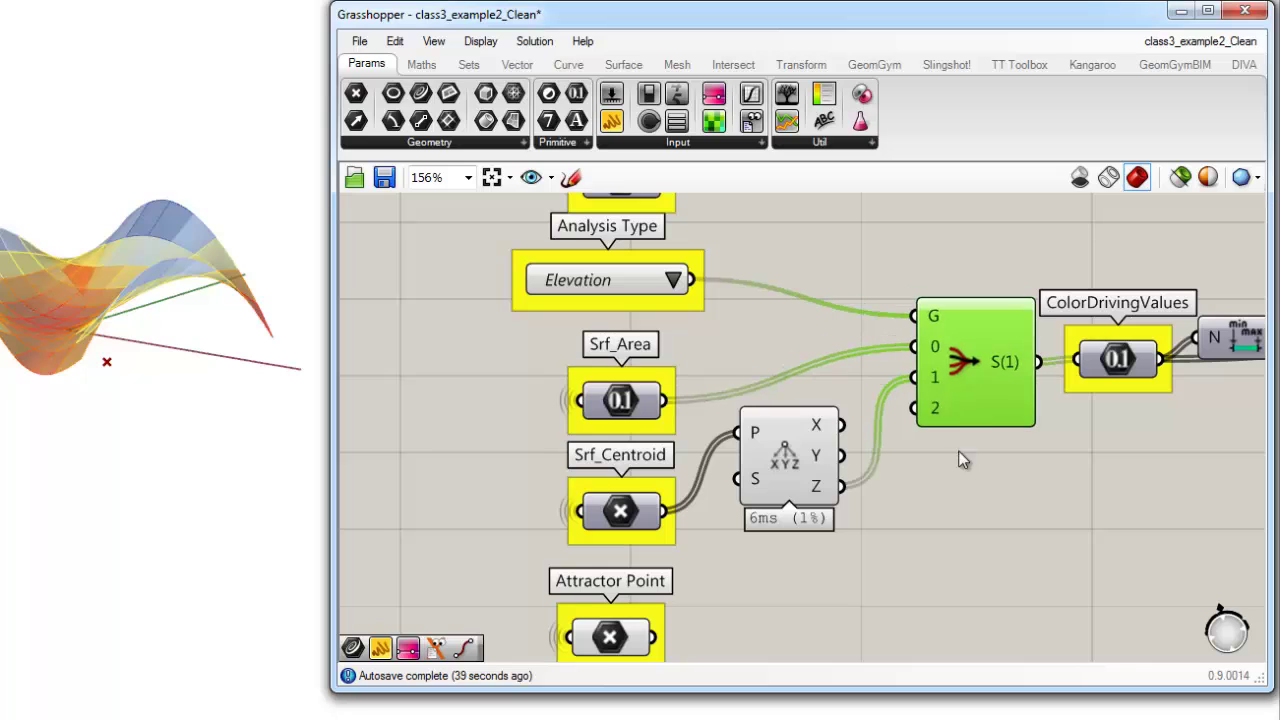
click(798, 627)
right_drag(801, 499, 797, 443)
drag(786, 423, 804, 409)
click(752, 530)
drag(614, 594, 625, 594)
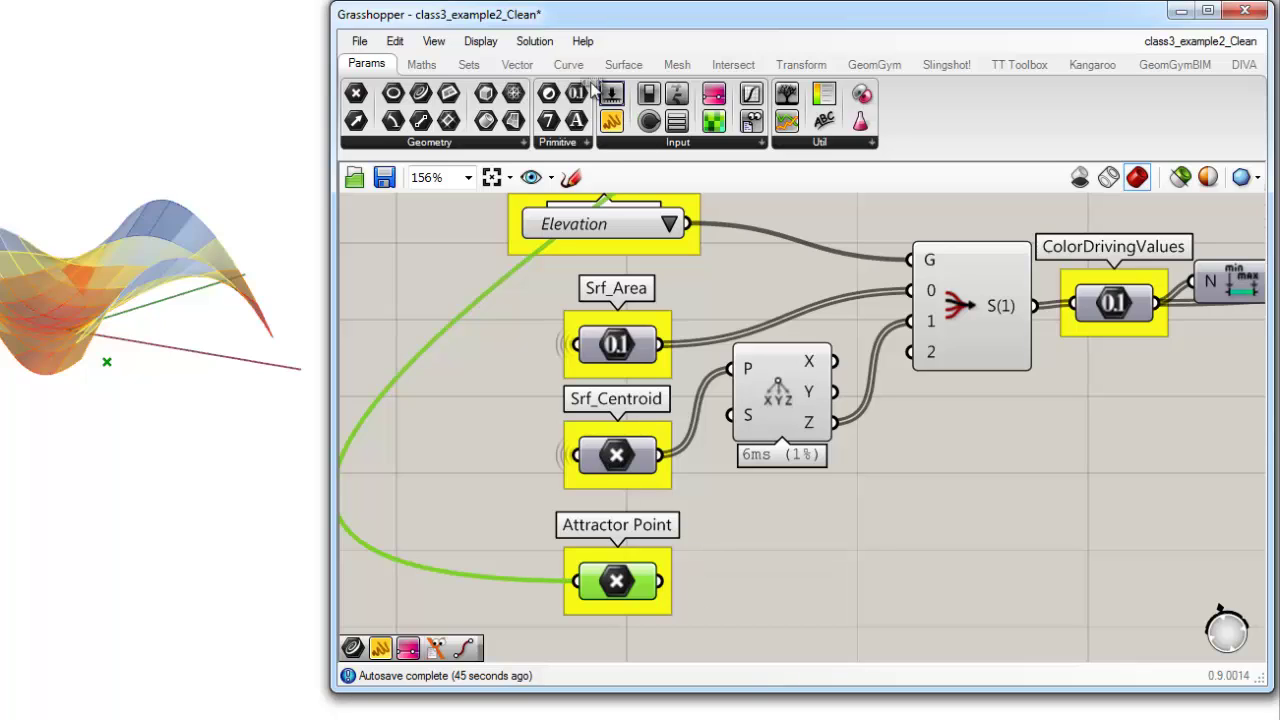
Step: Add a Distance component beside the Attractor Point and connect Srf_Centroid to its A input
click(520, 65)
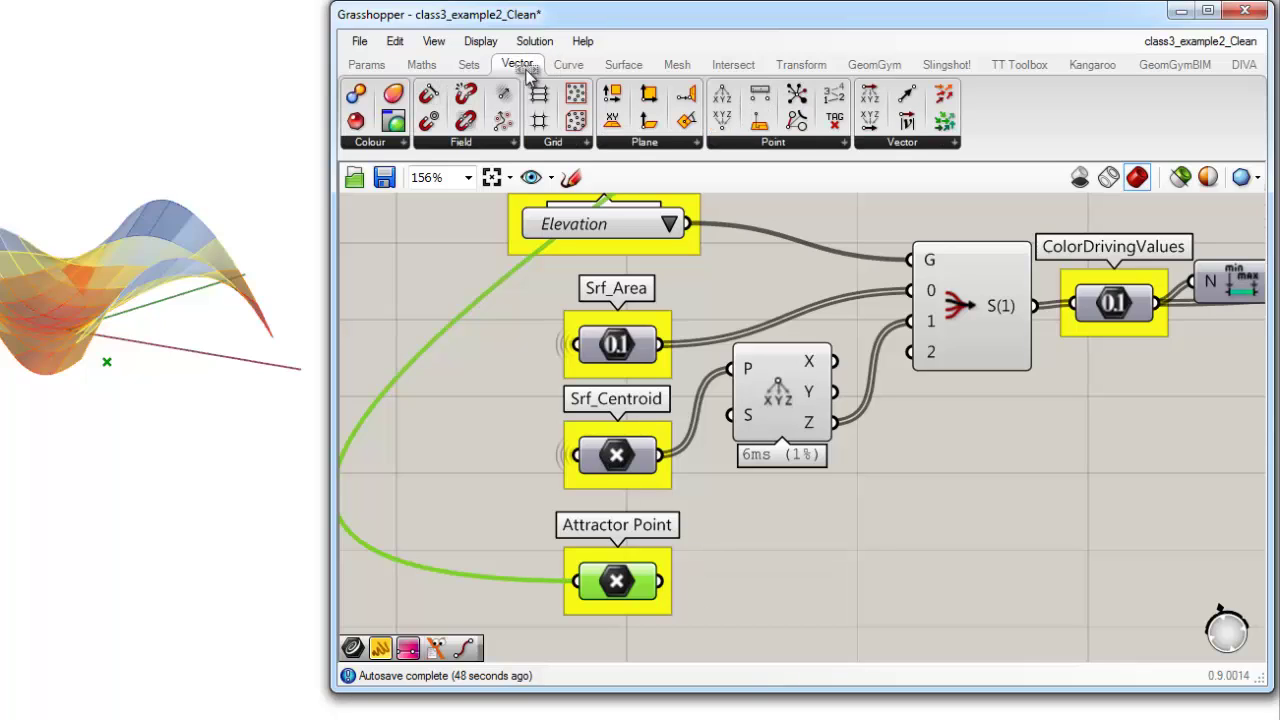
click(768, 95)
click(810, 530)
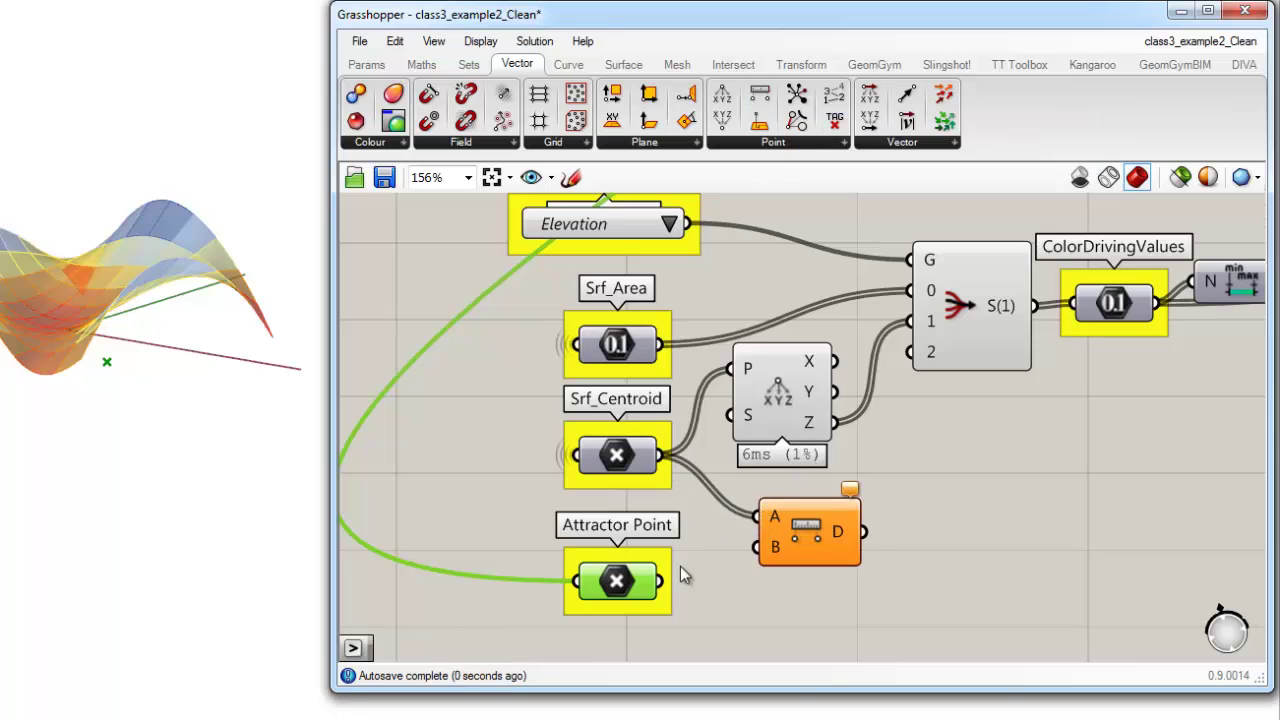
Step: Turn on the preview of the Srf_Centroid points
click(616, 457)
right_click(616, 457)
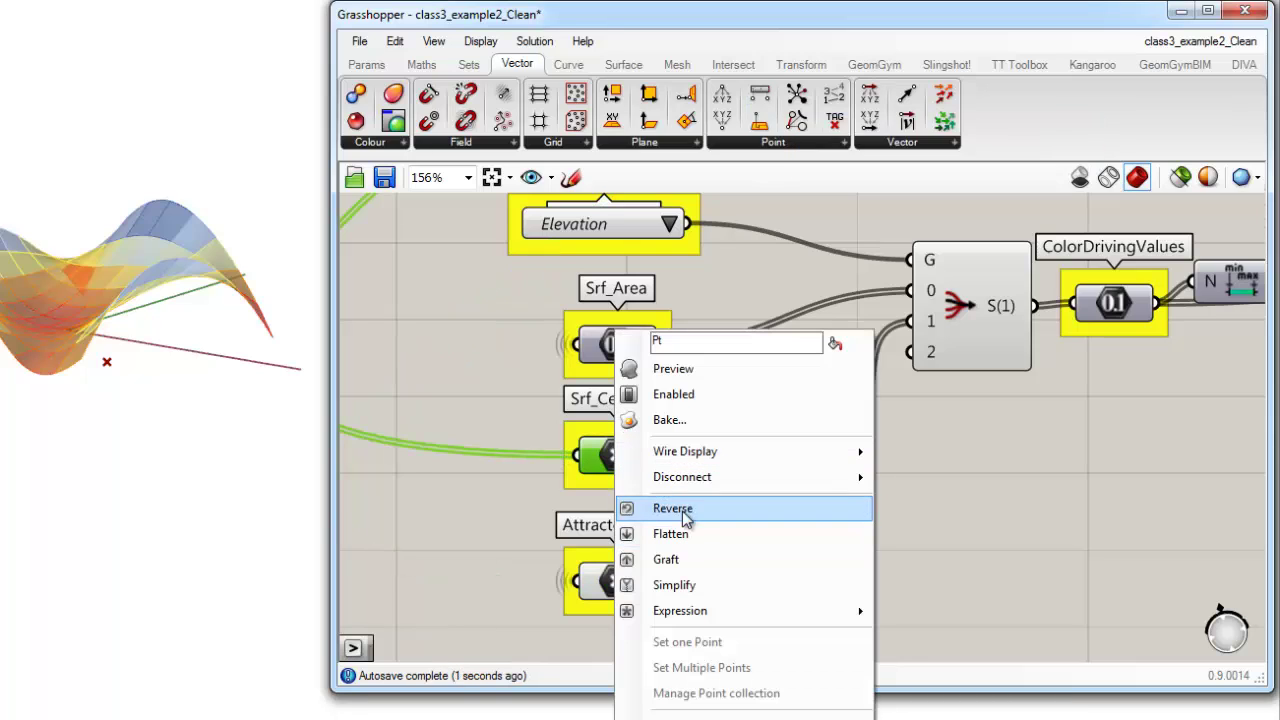
click(675, 370)
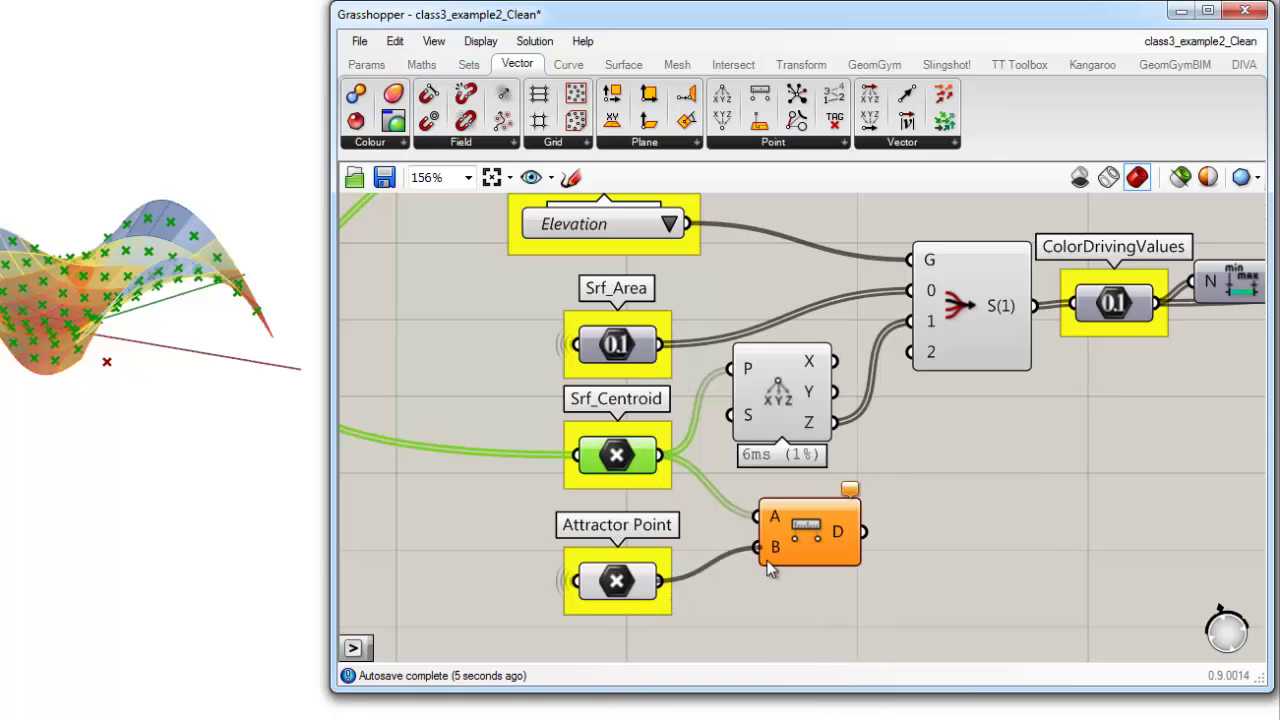
Step: Connect Attractor Point to the Distance component's B input and wire its D output to Stream Filter input 2
drag(770, 568, 772, 566)
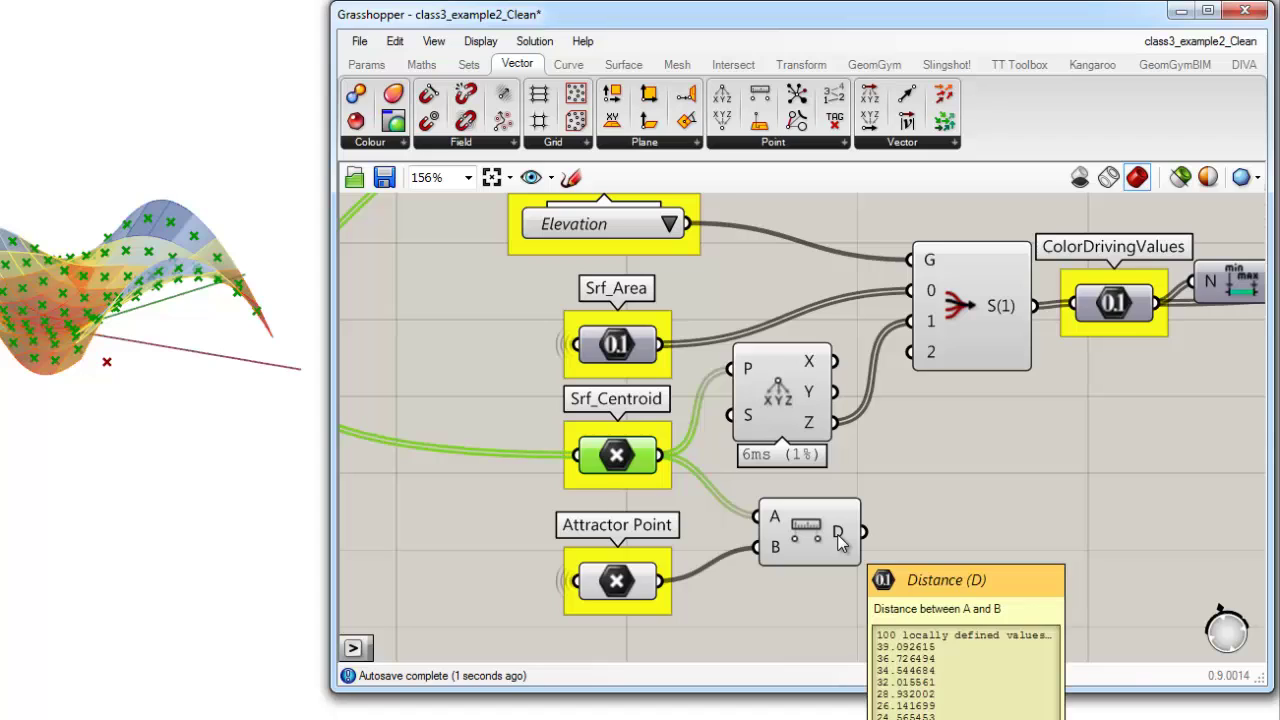
drag(850, 538, 916, 372)
click(948, 416)
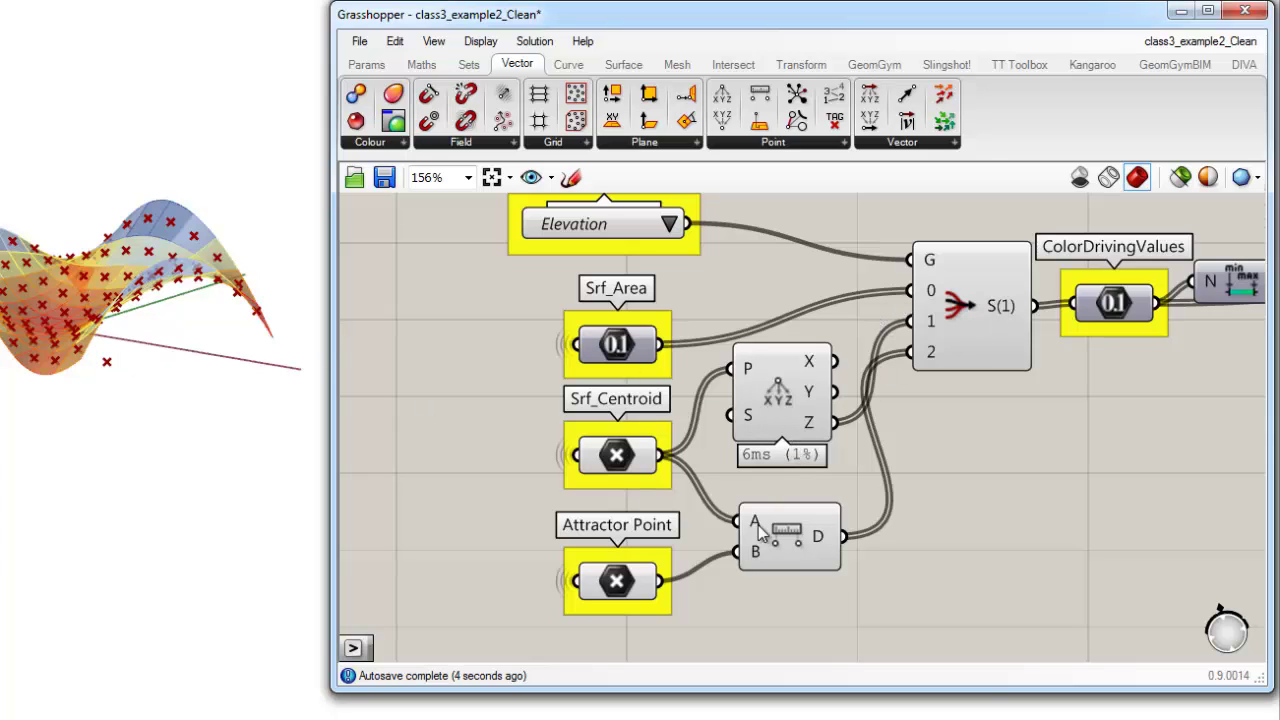
Step: Turn off the preview of the Srf_Centroid points
drag(467, 391, 684, 606)
drag(668, 510, 668, 510)
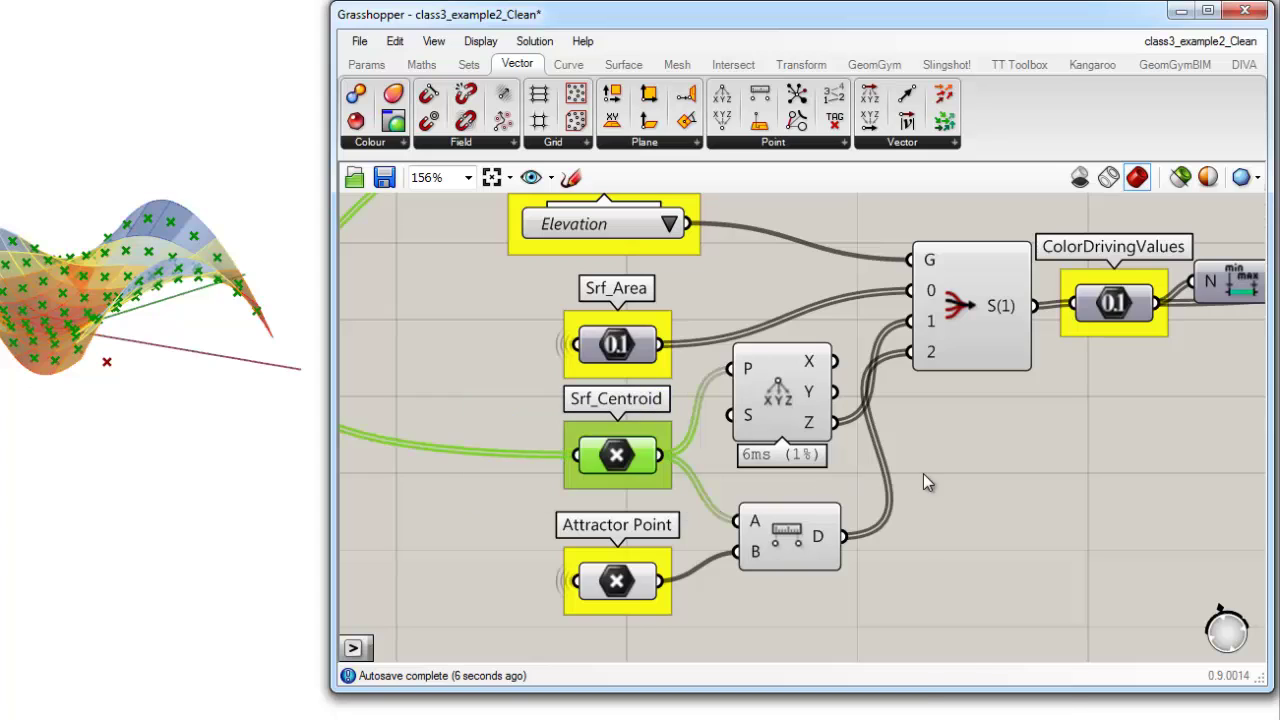
right_click(920, 410)
click(945, 456)
click(944, 463)
Step: Set the Analysis Type to AttractorDist and inspect the roof's colouring around the attractor point
click(668, 224)
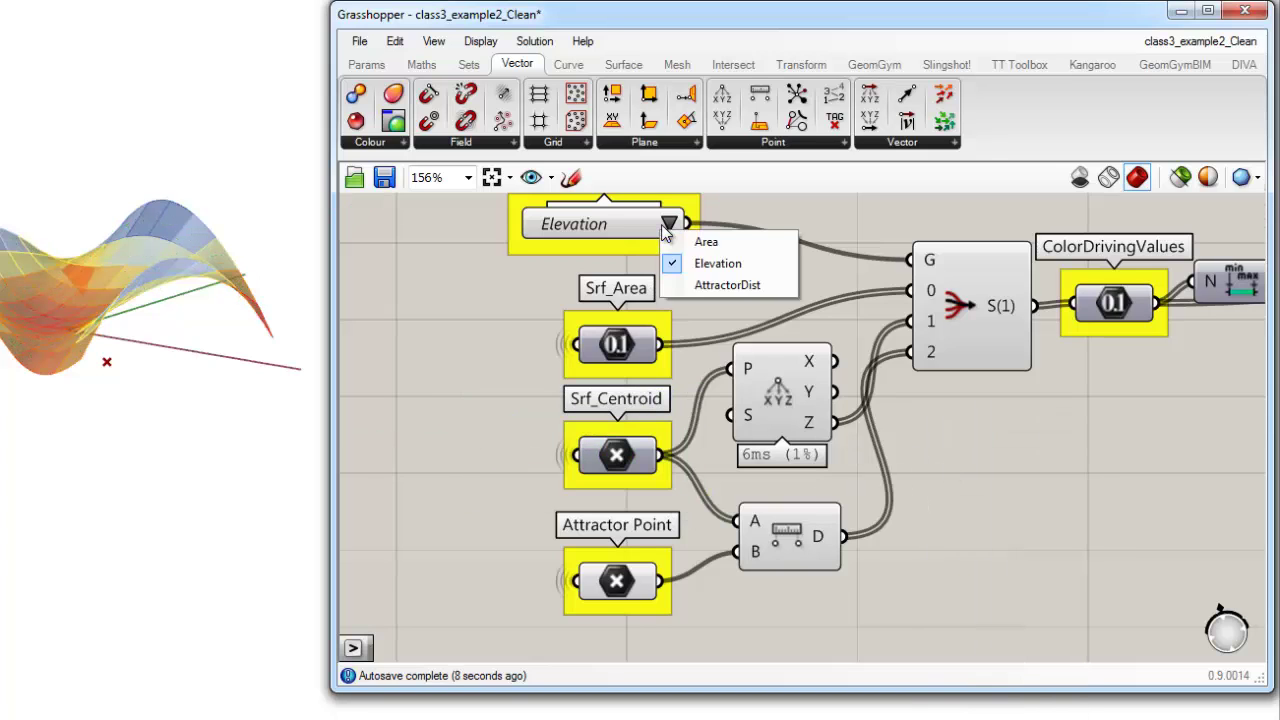
click(716, 279)
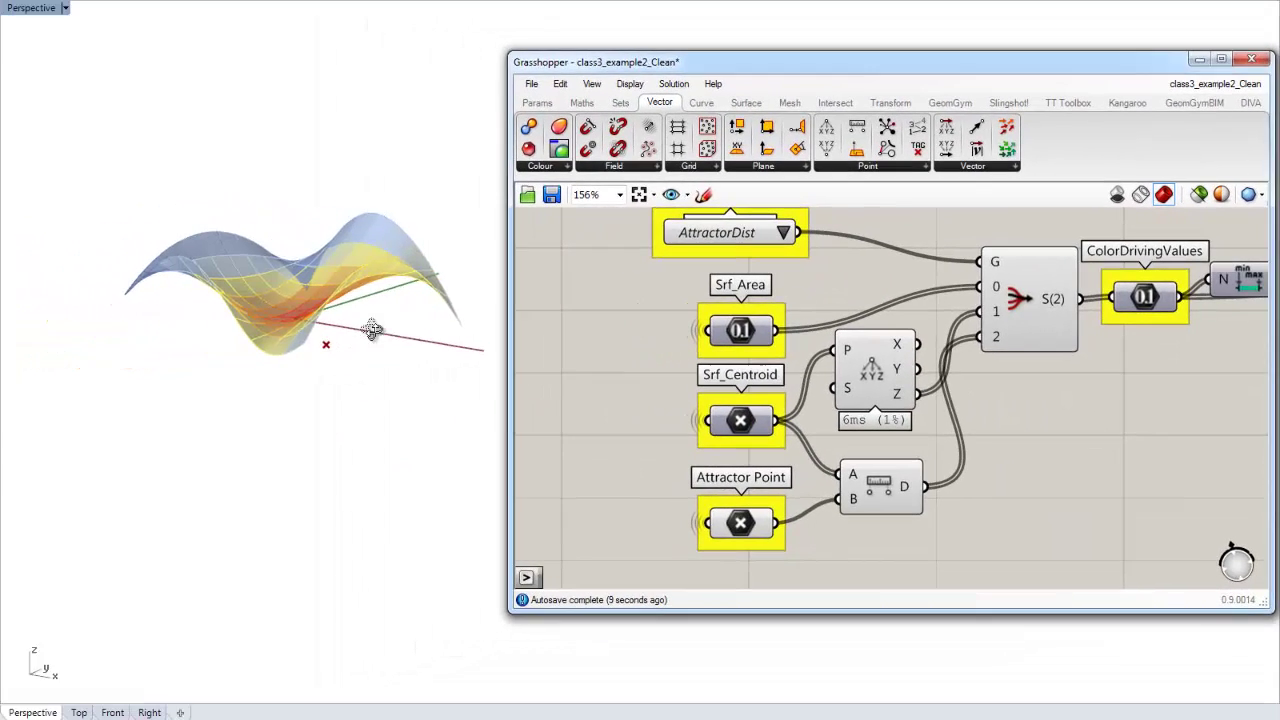
right_drag(371, 330, 371, 414)
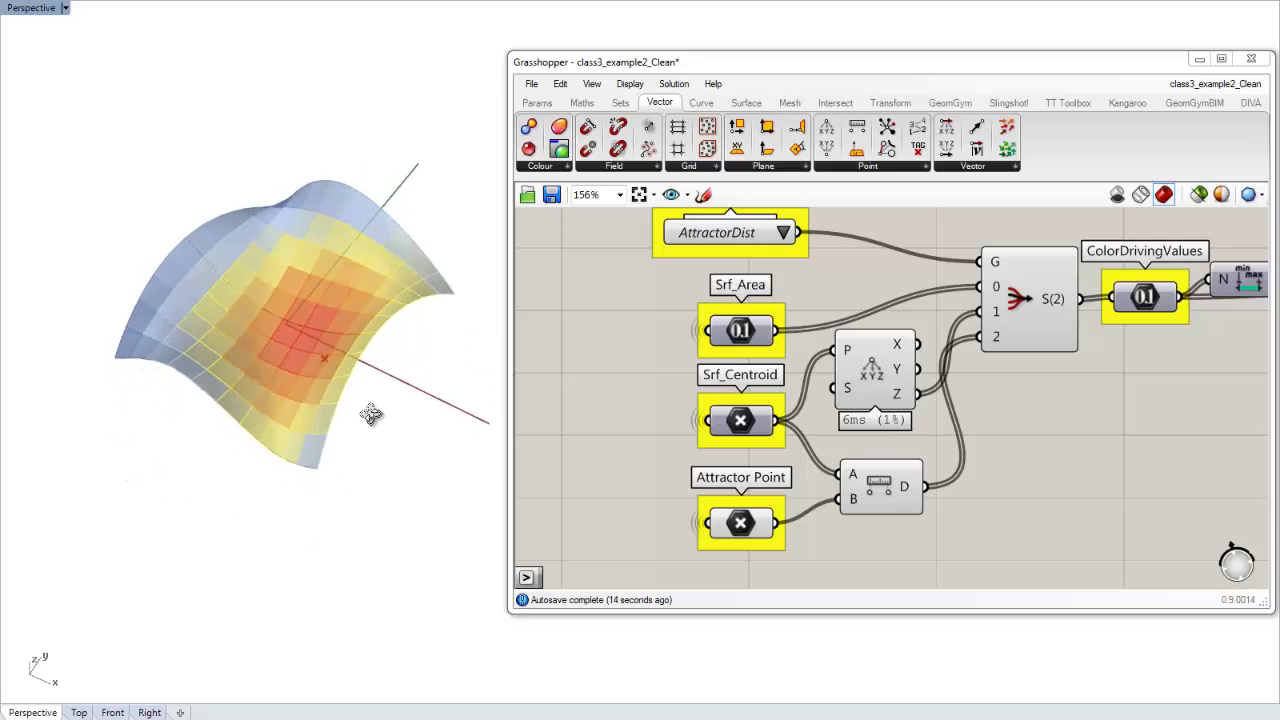
Step: Set the Attractor Point's two-dimensional slider to about 0.69; 0.65
right_drag(832, 397, 875, 550)
right_drag(826, 312, 850, 574)
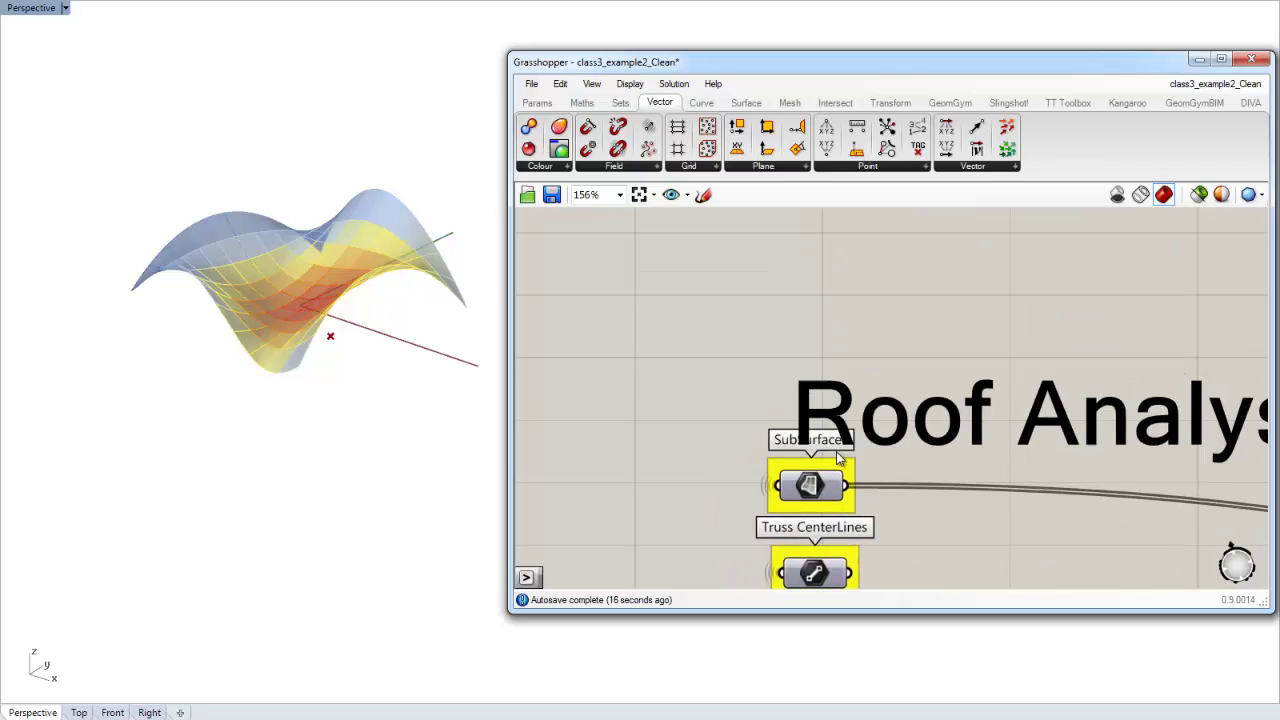
right_drag(840, 420, 832, 566)
scroll(796, 486, down, 4)
right_drag(783, 413, 808, 493)
scroll(737, 447, up, 3)
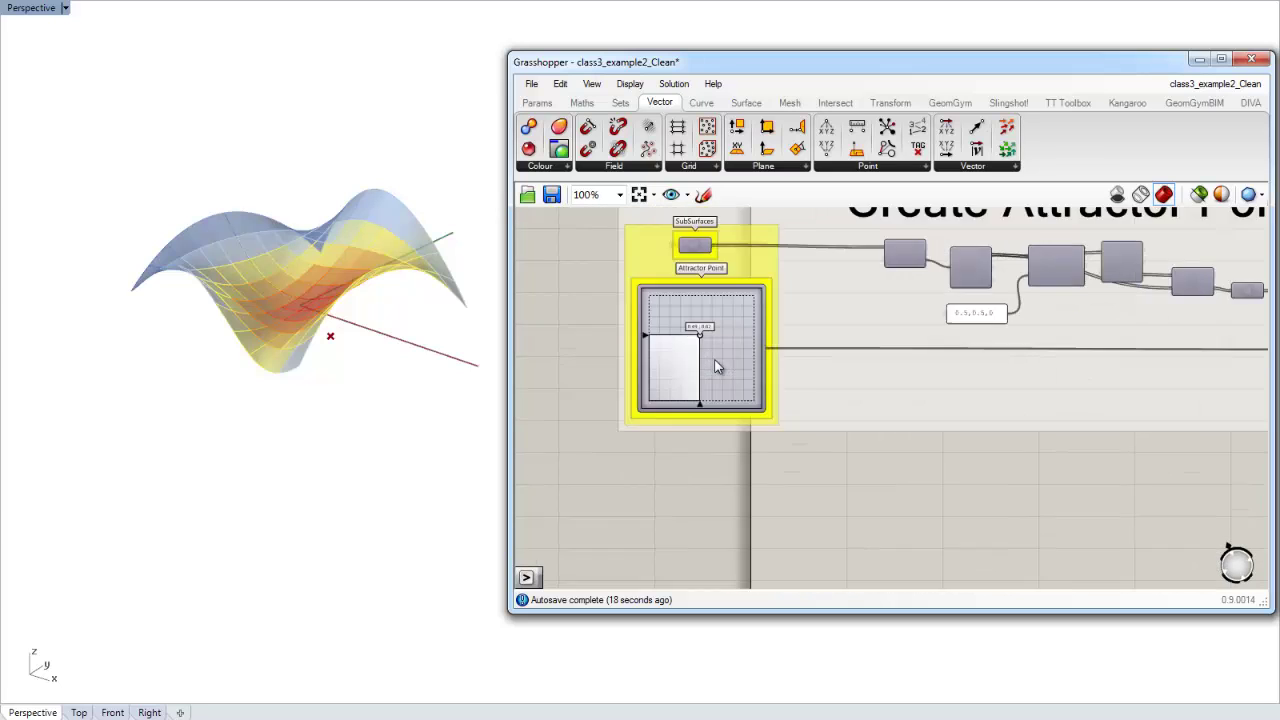
drag(749, 417, 783, 411)
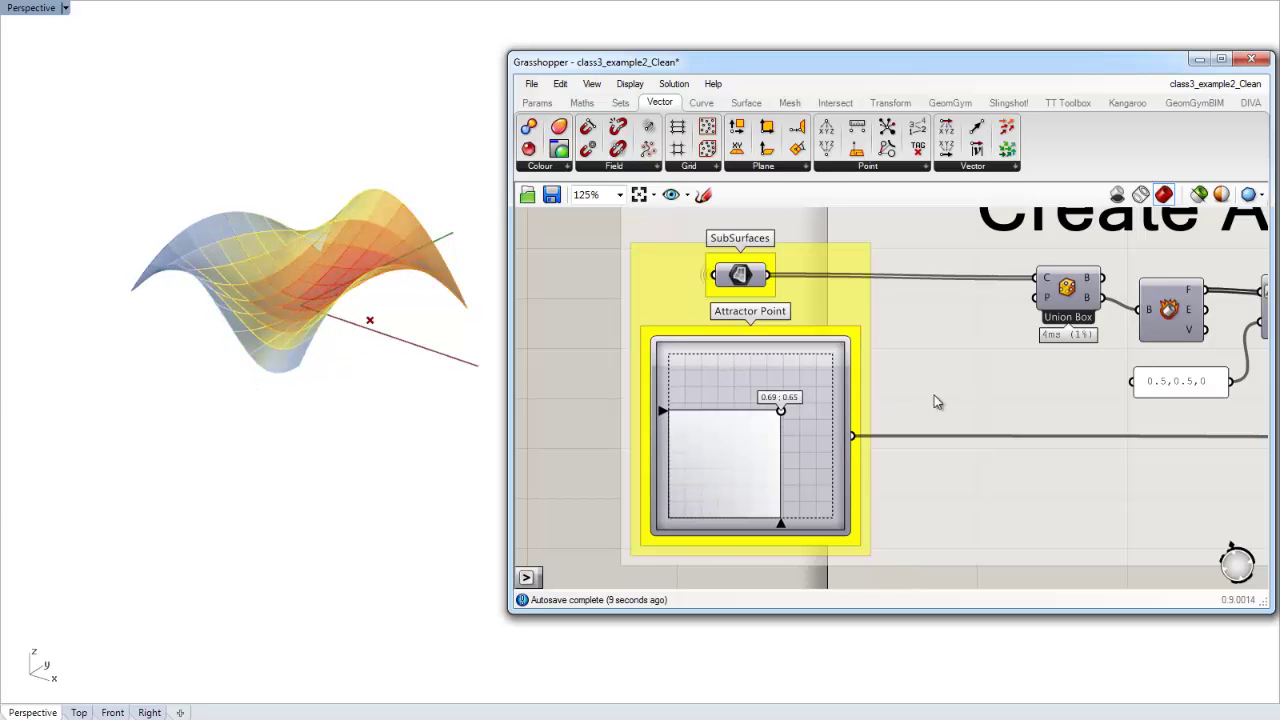
Step: Group the Roof Analysis title together with all of its inputs and components
right_drag(880, 465, 872, 400)
scroll(871, 398, down, 5)
scroll(845, 385, down, 2)
right_drag(877, 508, 748, 524)
scroll(768, 384, up, 2)
scroll(757, 503, down, 5)
drag(788, 455, 821, 451)
right_drag(800, 457, 776, 430)
scroll(731, 506, up, 5)
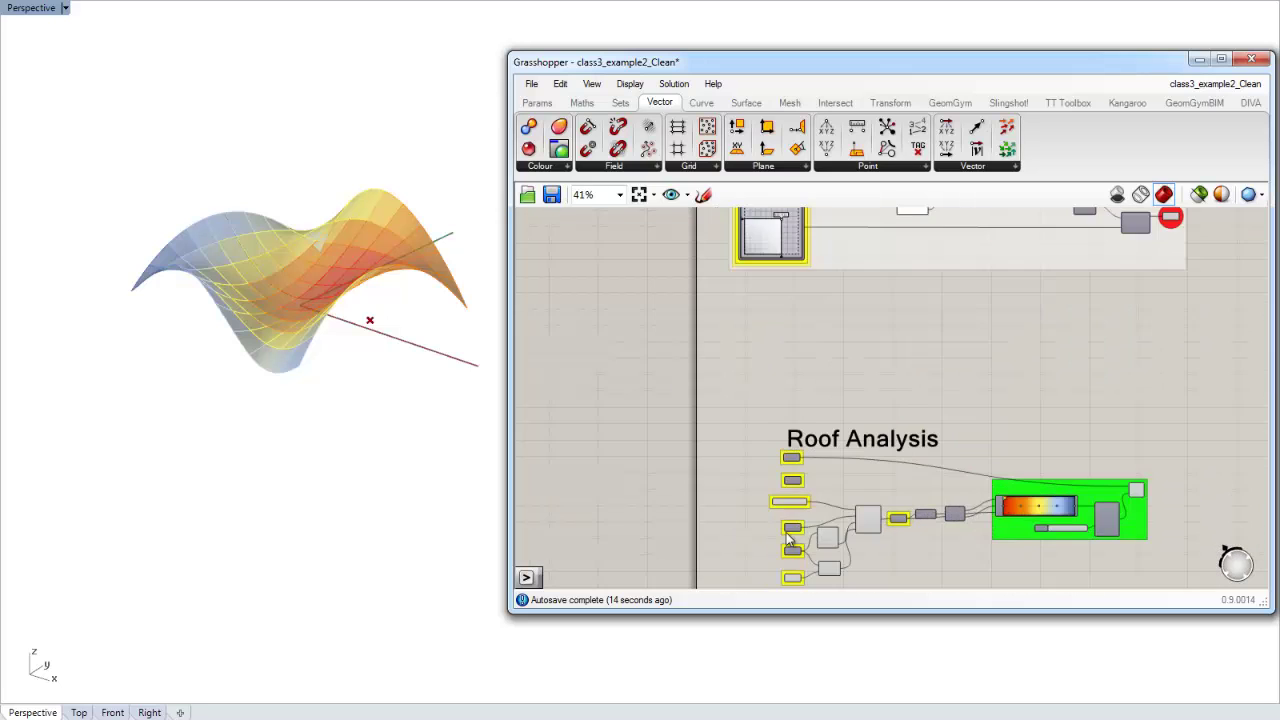
right_drag(798, 532, 734, 470)
scroll(746, 460, down, 2)
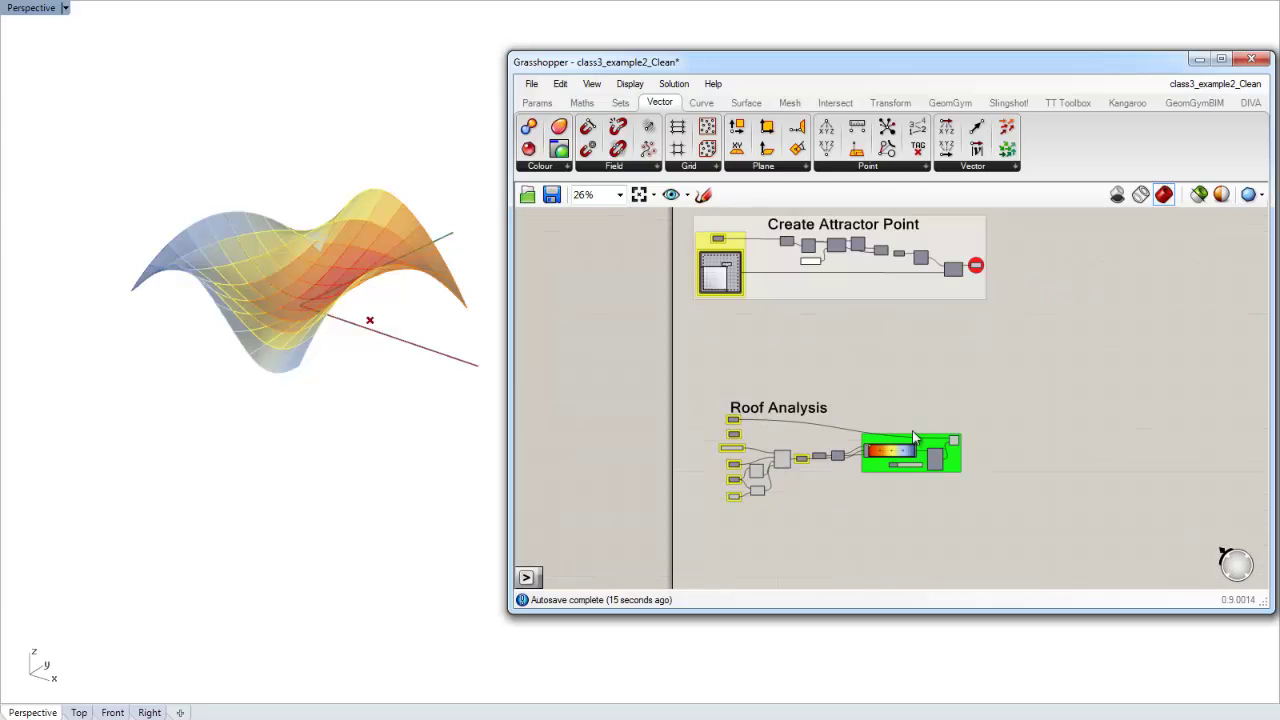
right_click(784, 276)
click(868, 465)
drag(894, 485, 1030, 546)
click(843, 424)
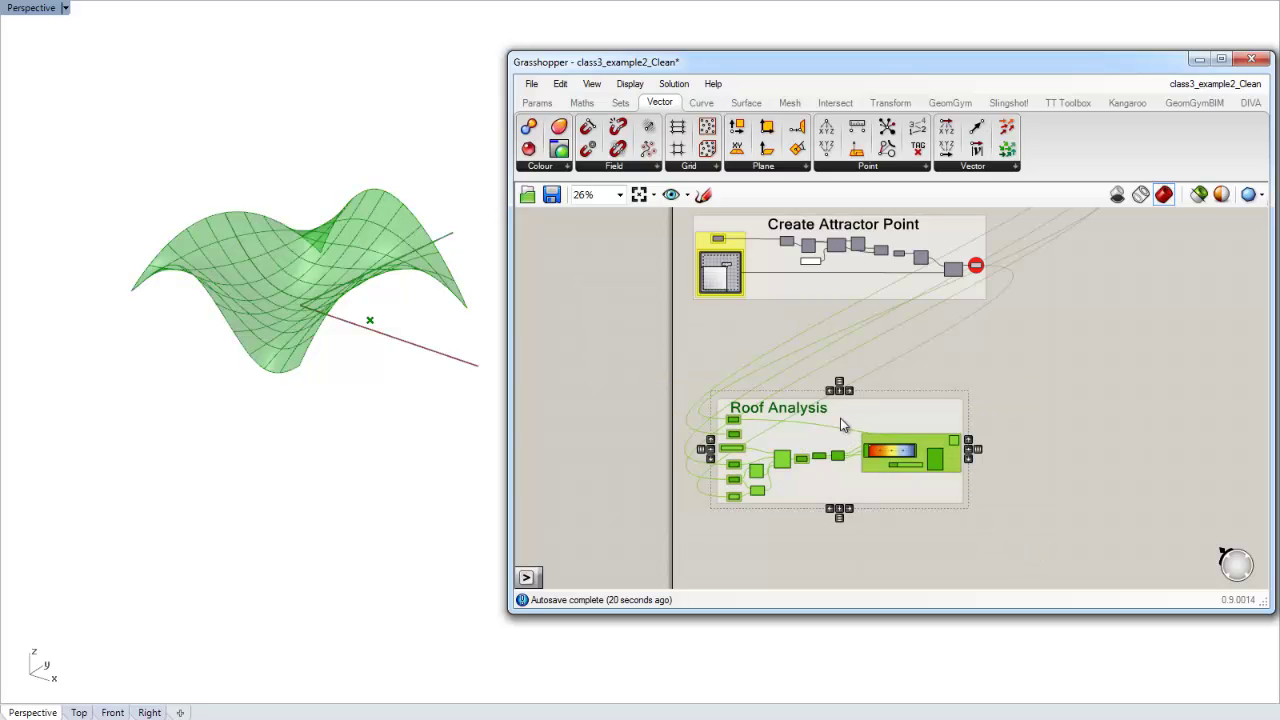
Step: Move the Roof Analysis group up towards Create Attractor Point and shift its title clear of the SubSurfaces label
scroll(843, 424, up, 5)
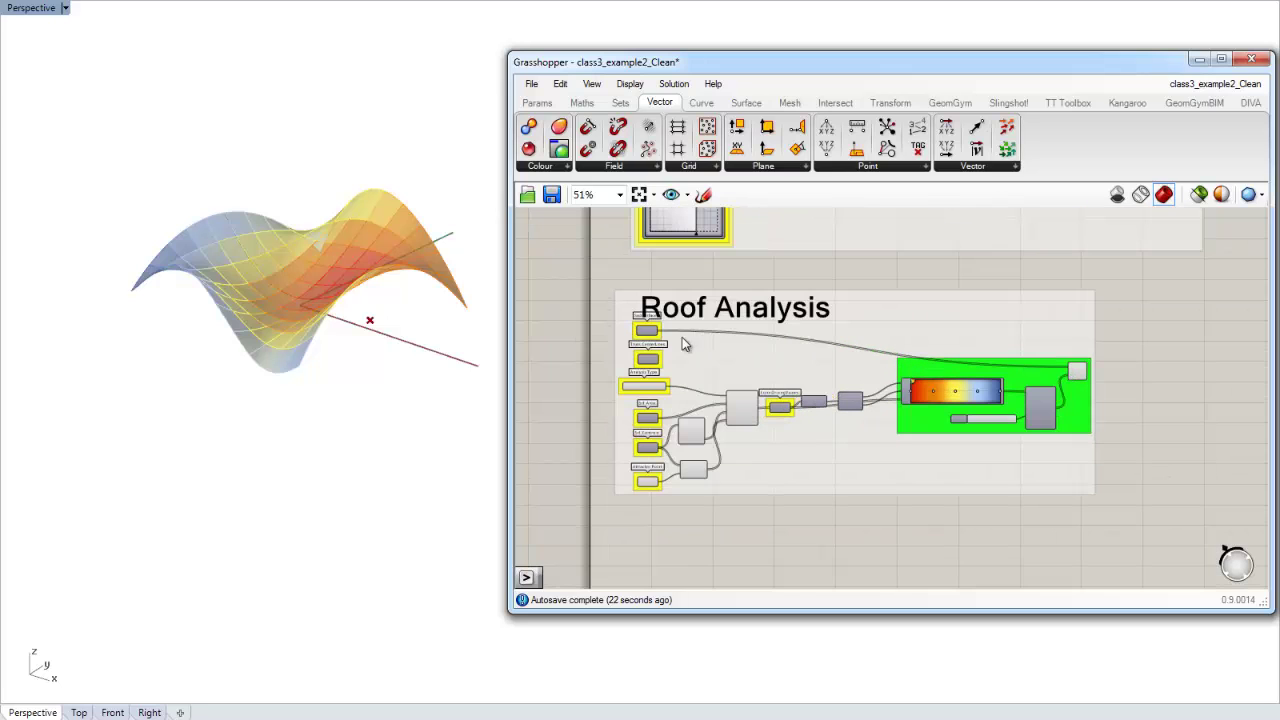
scroll(648, 358, up, 3)
click(645, 319)
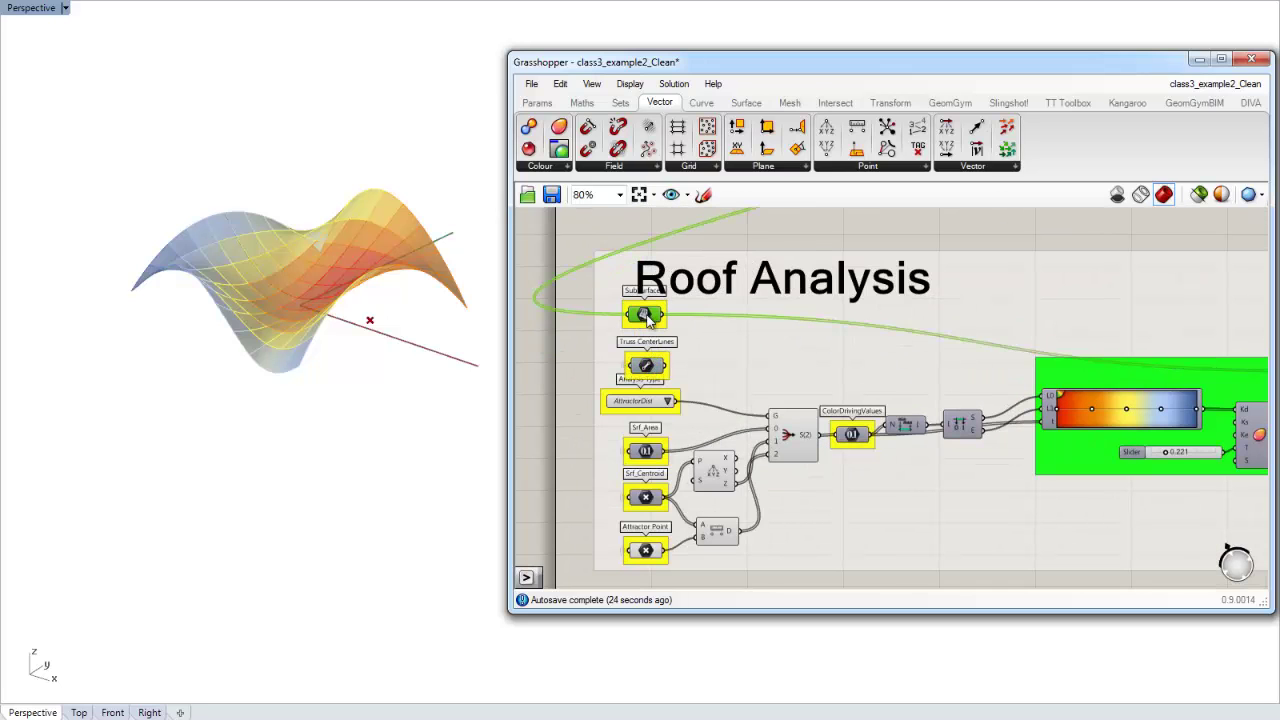
scroll(759, 356, down, 3)
mouse_move(818, 314)
mouse_down()
mouse_move(758, 256)
mouse_move(804, 241)
mouse_move(858, 330)
mouse_up()
click(878, 378)
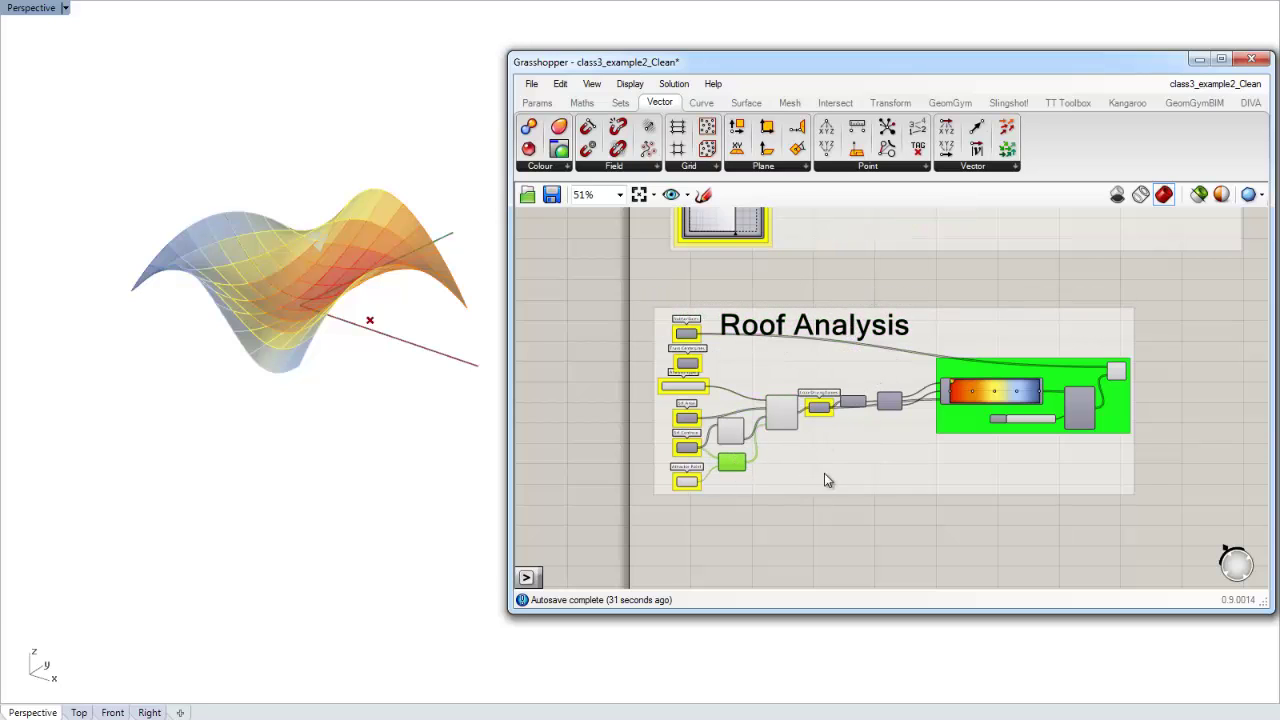
Step: Tidy the positions of the Bounds, Deconstruct Domain, XYZ and Stream Filter components inside Roof Analysis
scroll(809, 438, up, 4)
click(972, 358)
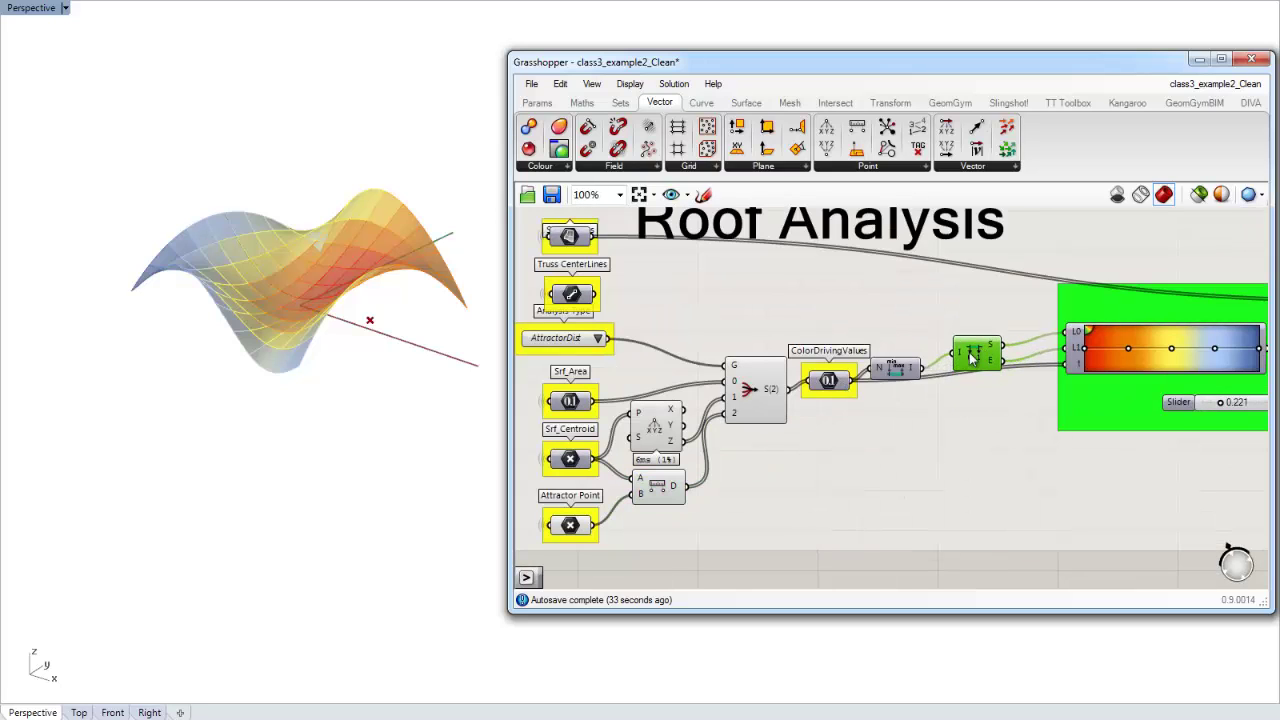
drag(893, 372, 903, 372)
drag(667, 427, 662, 413)
drag(756, 412, 748, 428)
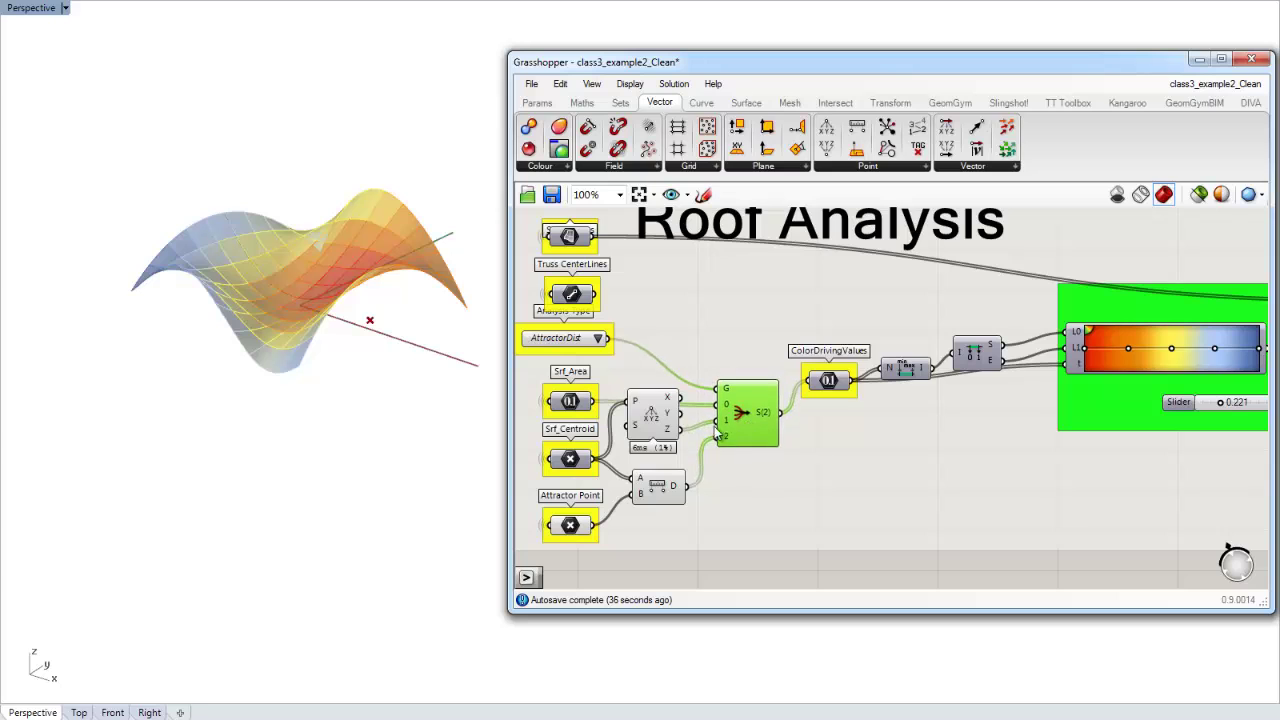
mouse_move(668, 422)
mouse_down()
mouse_move(656, 425)
mouse_move(668, 451)
mouse_move(673, 442)
mouse_up()
Step: Place the Roof Analysis group closer beneath the Create Attractor Point group
scroll(743, 424, down, 6)
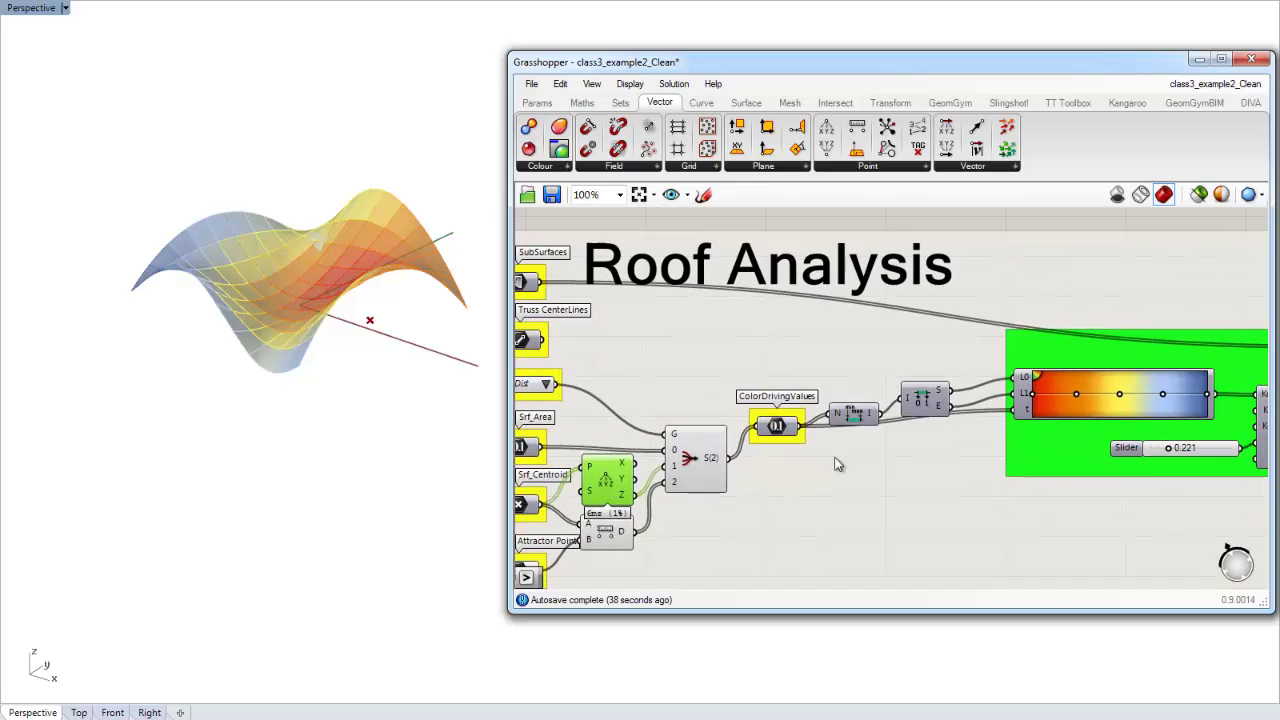
drag(883, 434, 888, 428)
click(842, 442)
scroll(814, 408, up, 5)
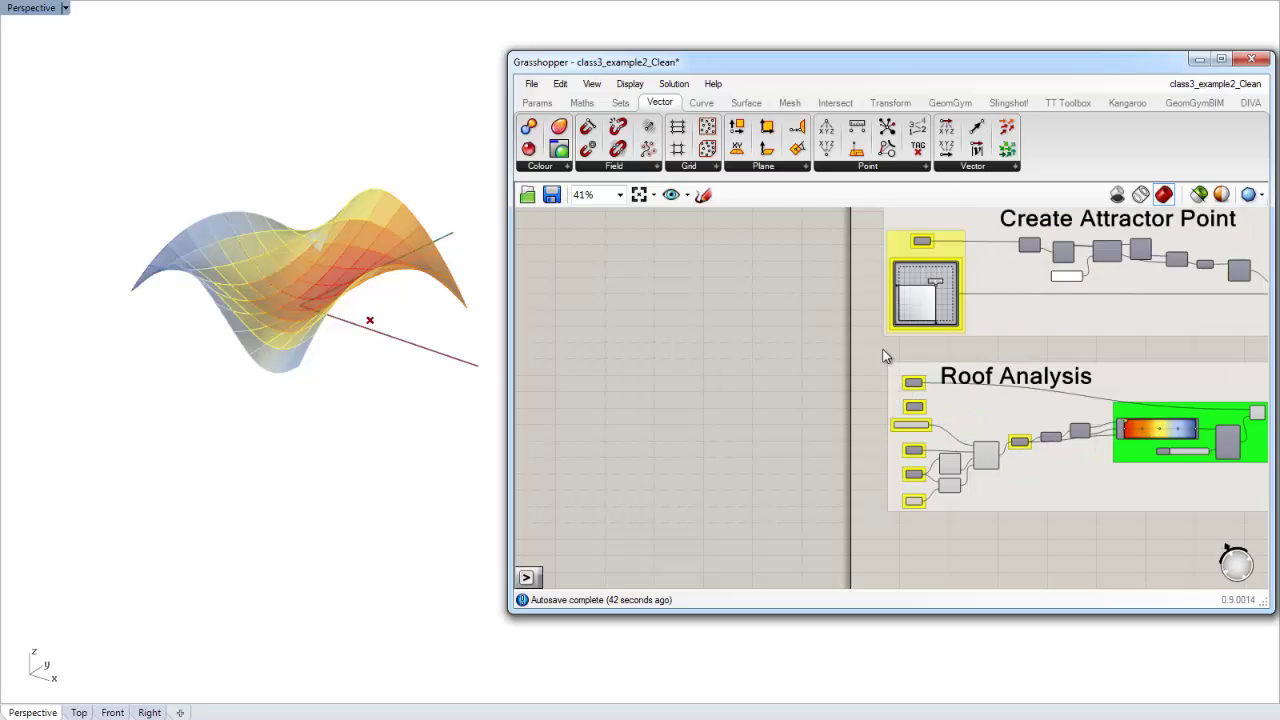
Step: Make the light yellow input-group colour the default and group the six Roof Analysis input parameters
right_click(905, 250)
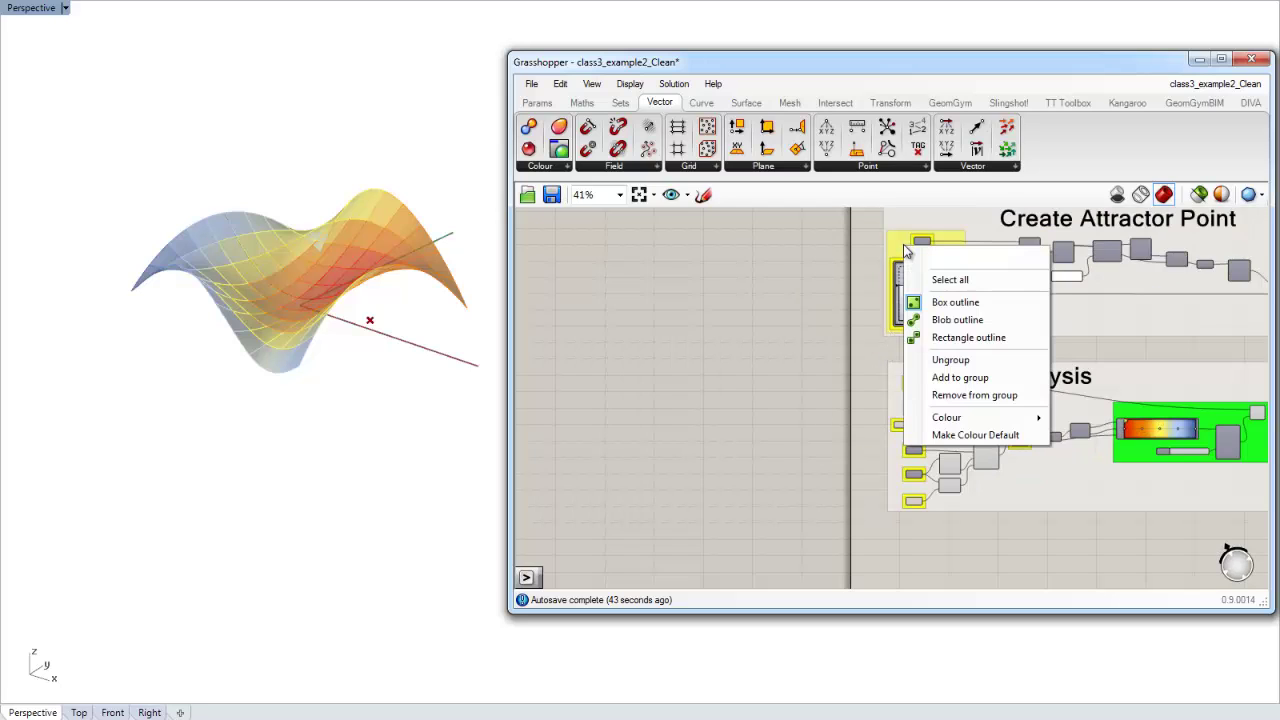
click(975, 434)
drag(861, 344, 937, 539)
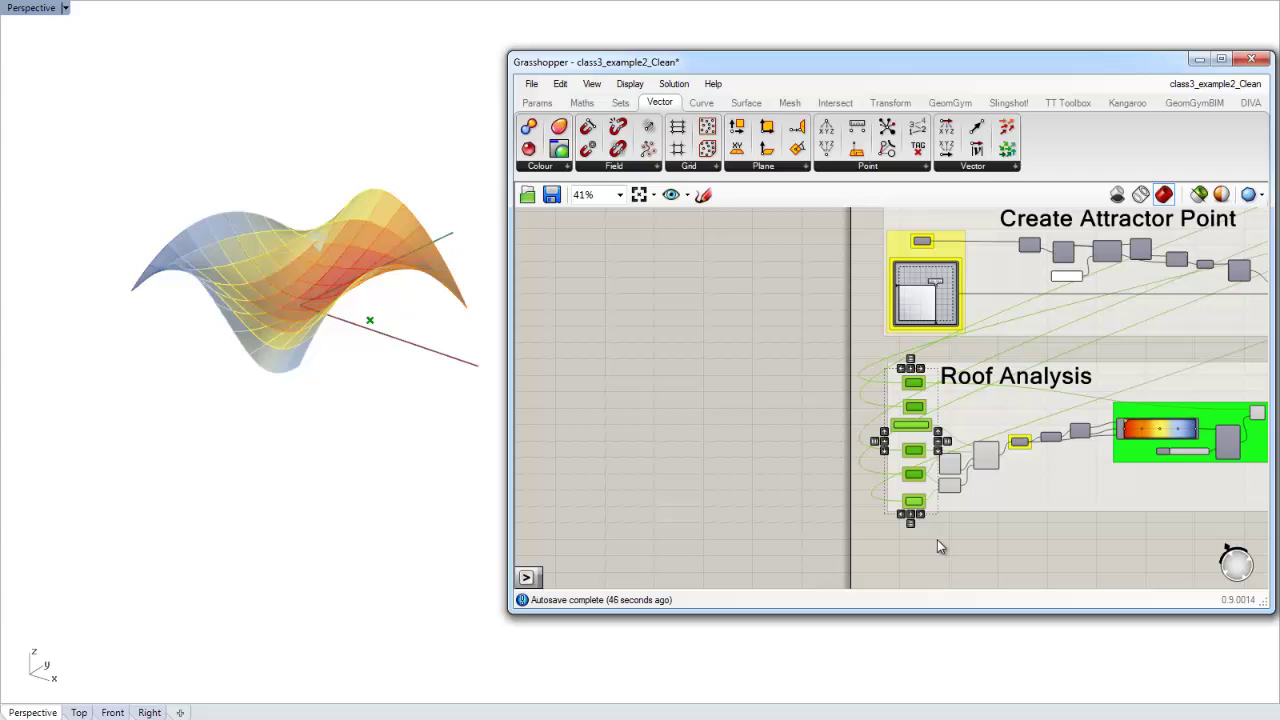
click(997, 432)
click(848, 445)
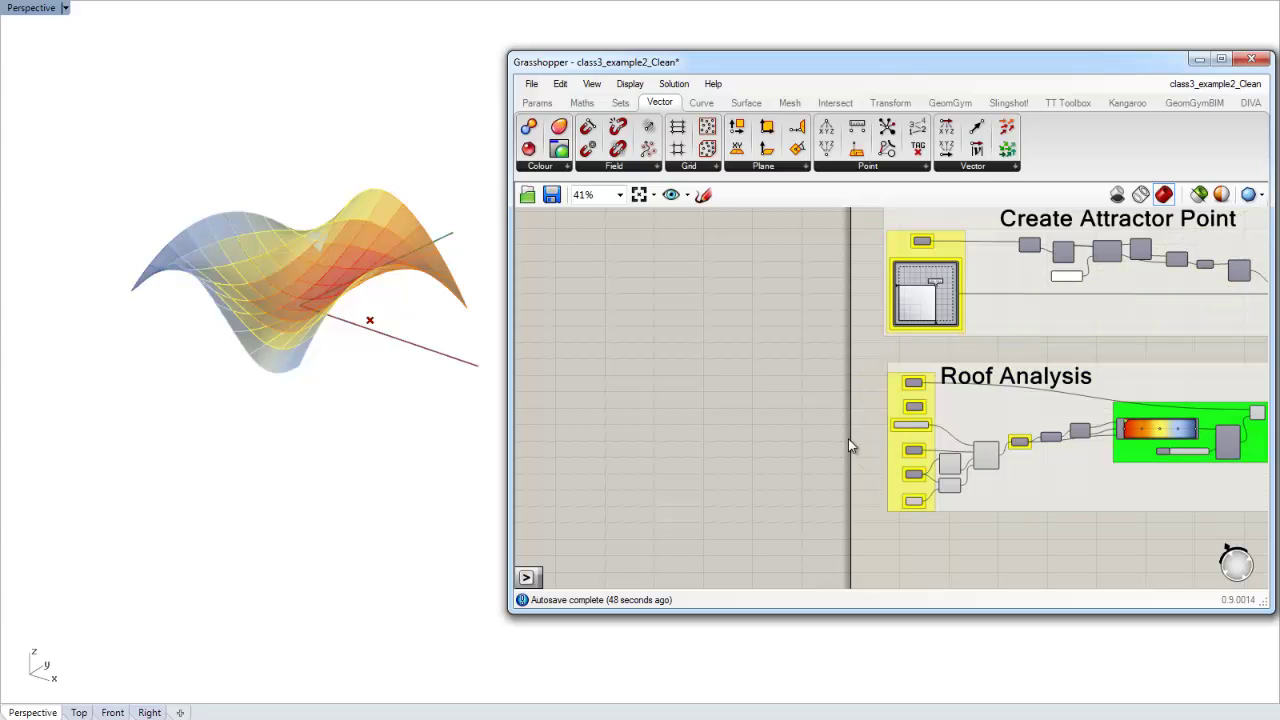
Step: Examine the Roof Analysis Instructions panel and compare its criteria with the colour-coded roof from several angles
right_drag(857, 412, 779, 457)
scroll(785, 455, down, 7)
right_drag(908, 362, 897, 402)
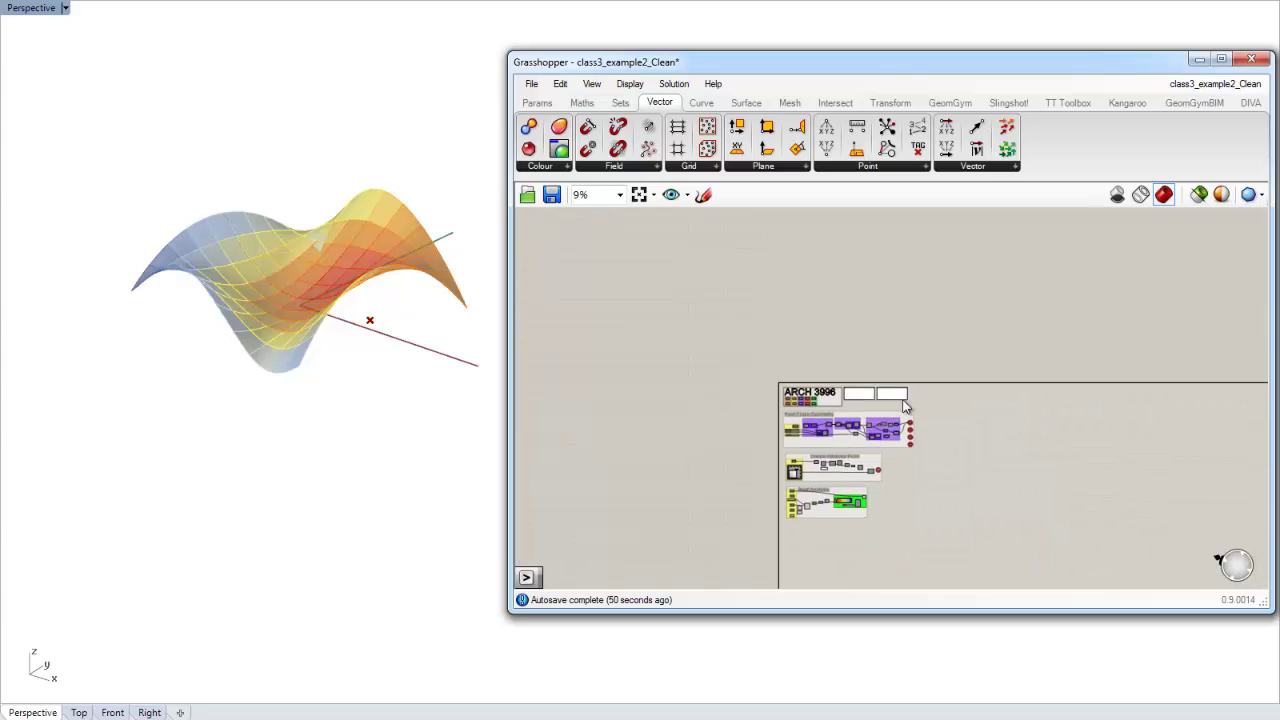
scroll(899, 396, up, 10)
scroll(822, 406, up, 4)
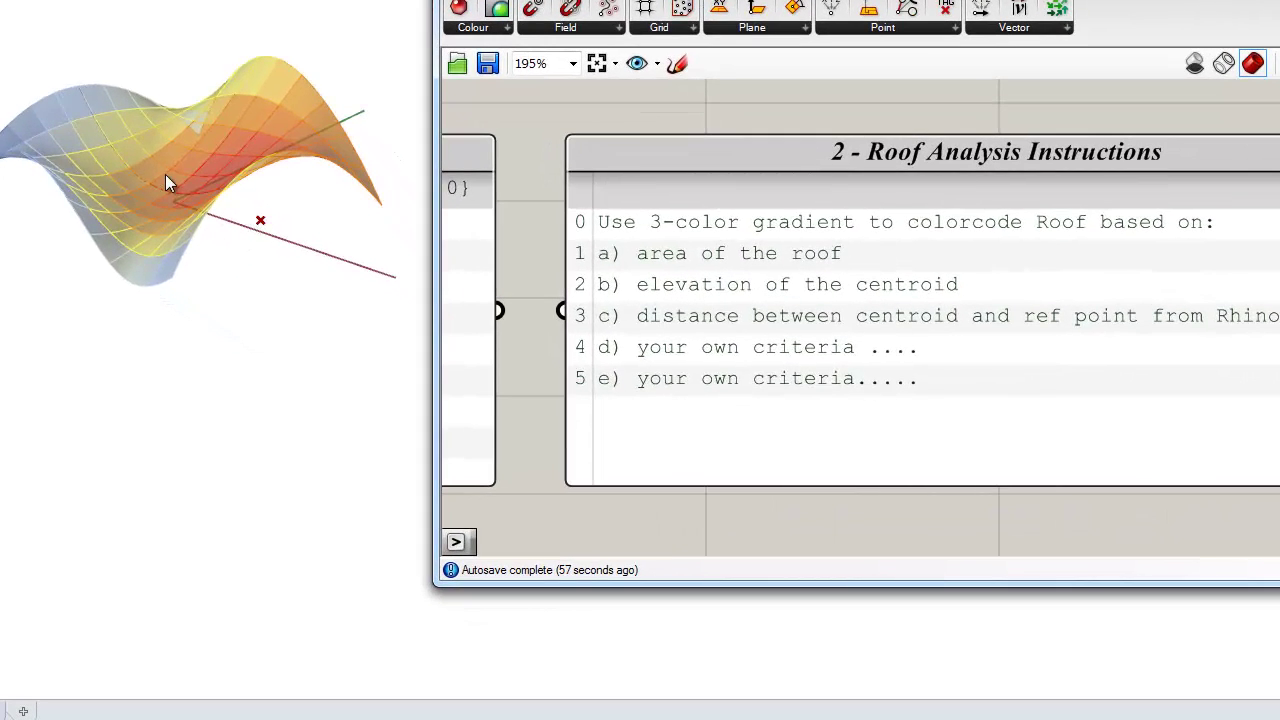
right_drag(167, 177, 276, 255)
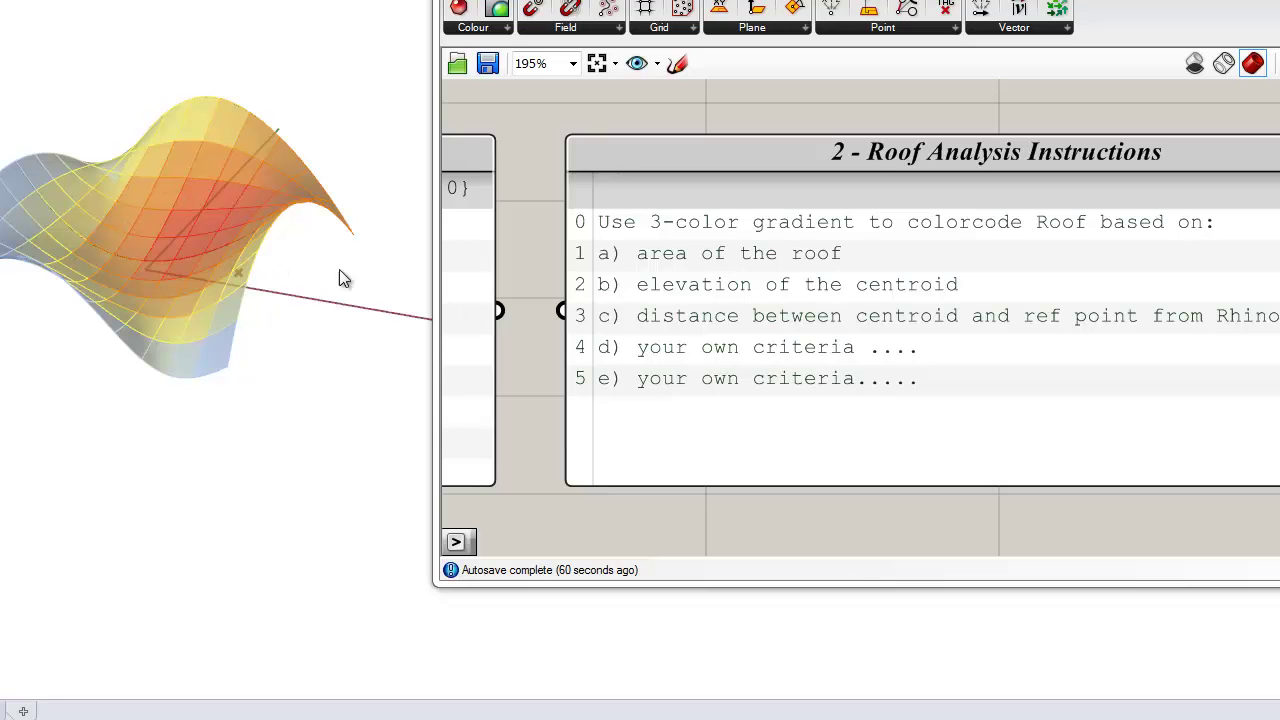
right_drag(129, 289, 129, 368)
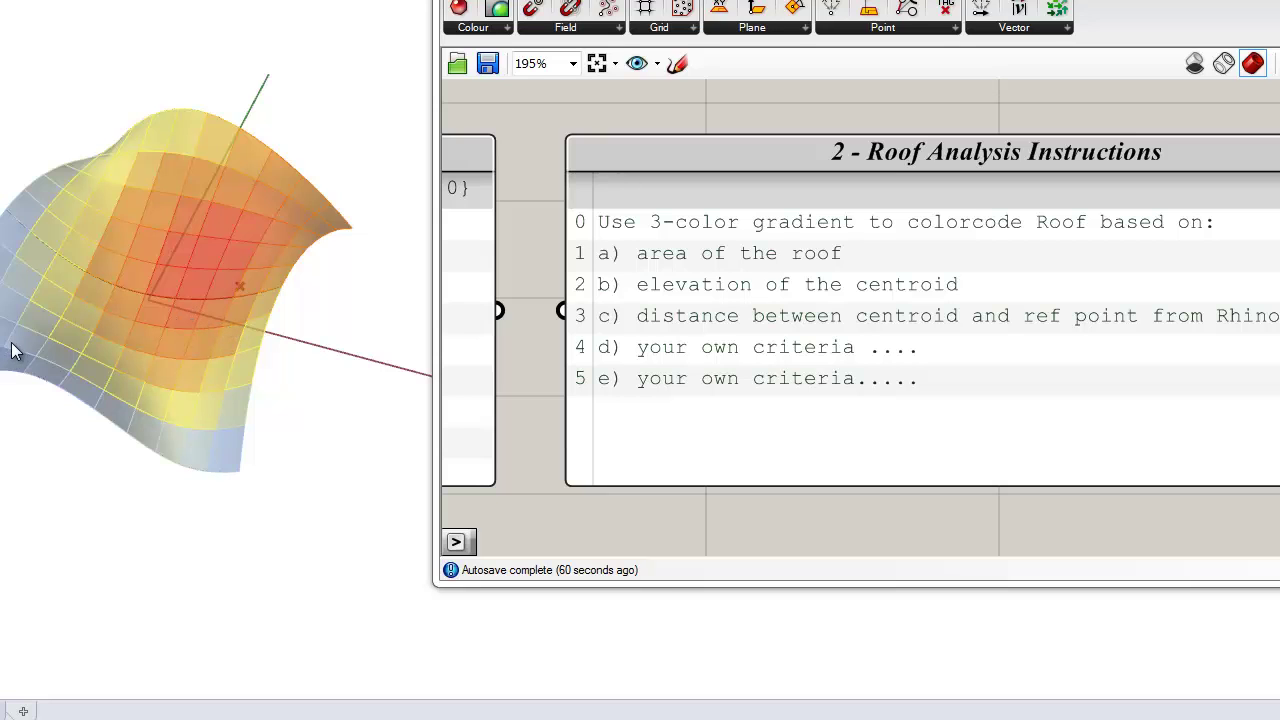
Step: Set the Analysis Type value list in the Roof Analysis group to Elevation
right_drag(124, 343, 243, 193)
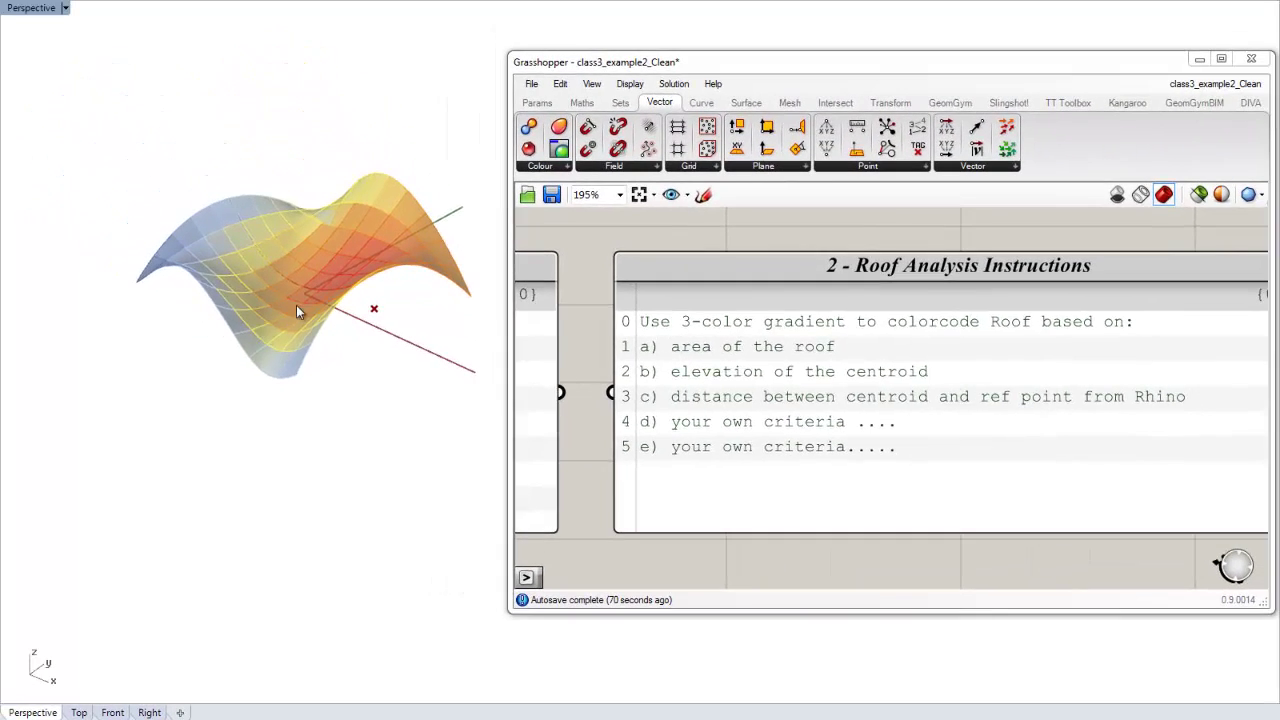
right_drag(820, 418, 884, 335)
scroll(871, 380, down, 5)
right_drag(763, 394, 906, 217)
scroll(874, 357, down, 3)
right_drag(781, 316, 912, 194)
right_drag(727, 371, 736, 333)
scroll(805, 492, up, 8)
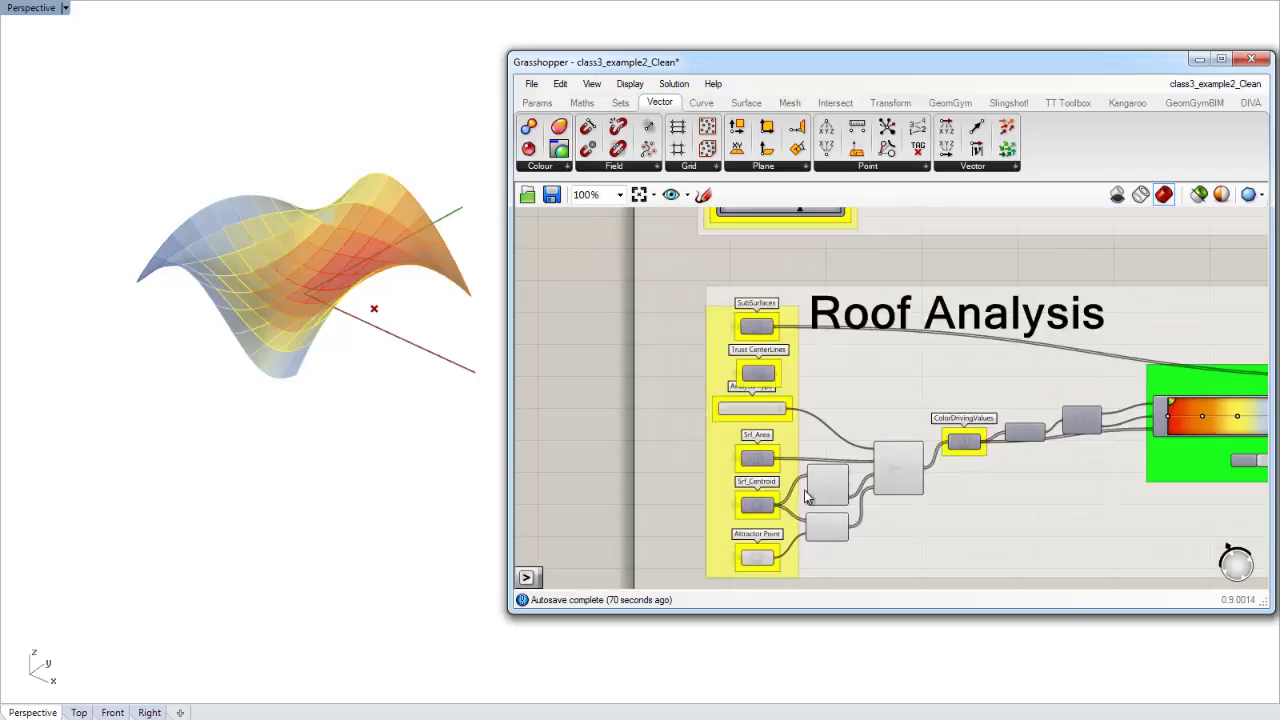
drag(913, 526, 906, 495)
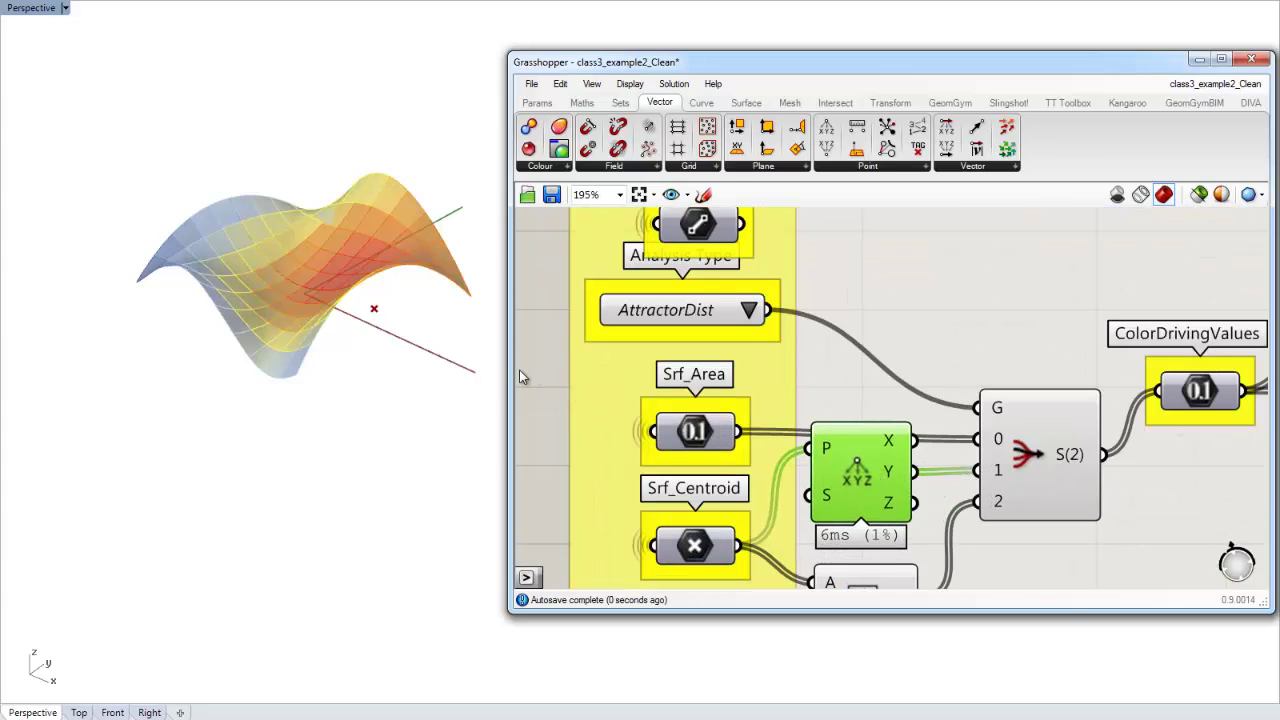
click(748, 316)
click(779, 350)
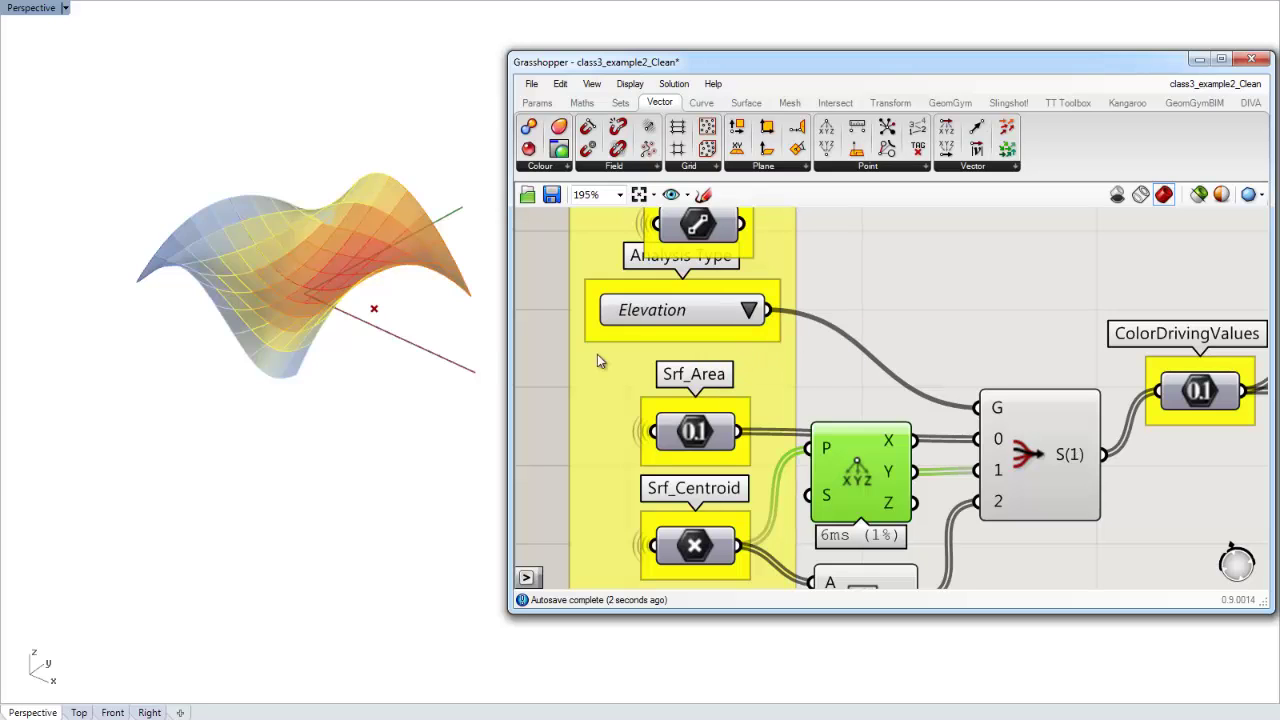
Step: Connect the XYZ component's Z output to Stream Filter input 1 in place of Y, and check the roof's elevation colouring
right_drag(337, 349, 263, 316)
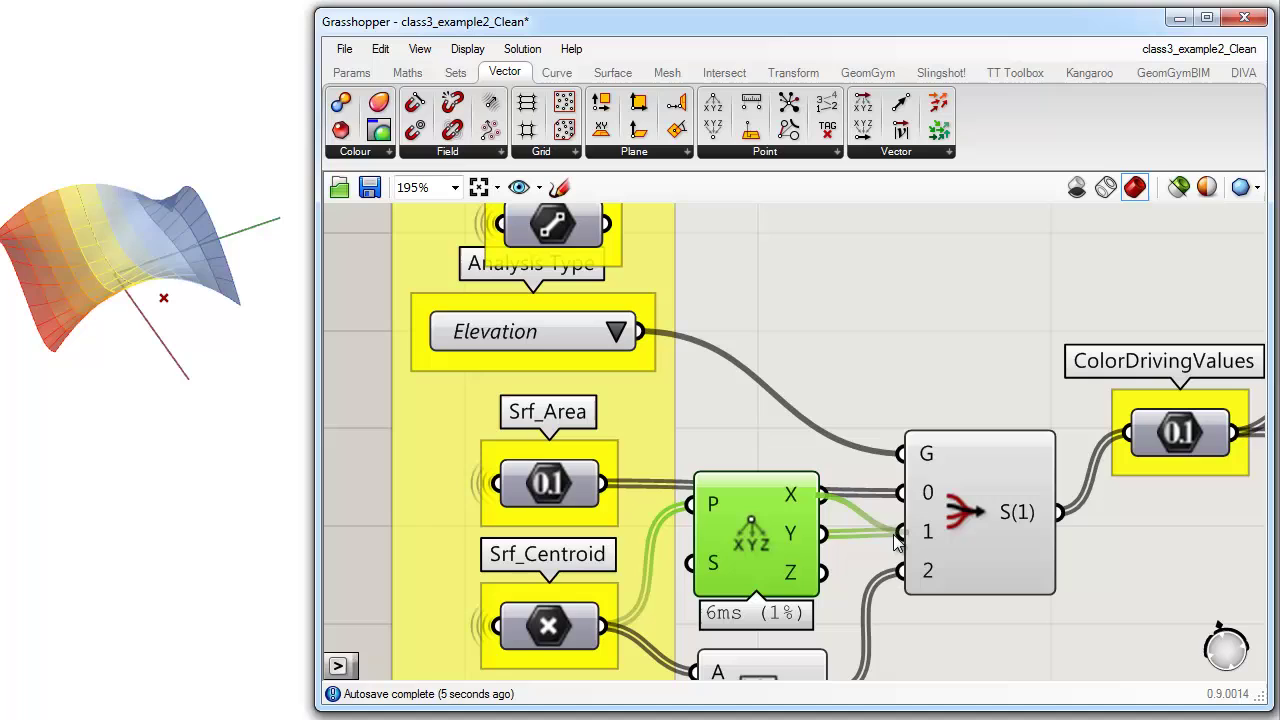
drag(895, 540, 914, 530)
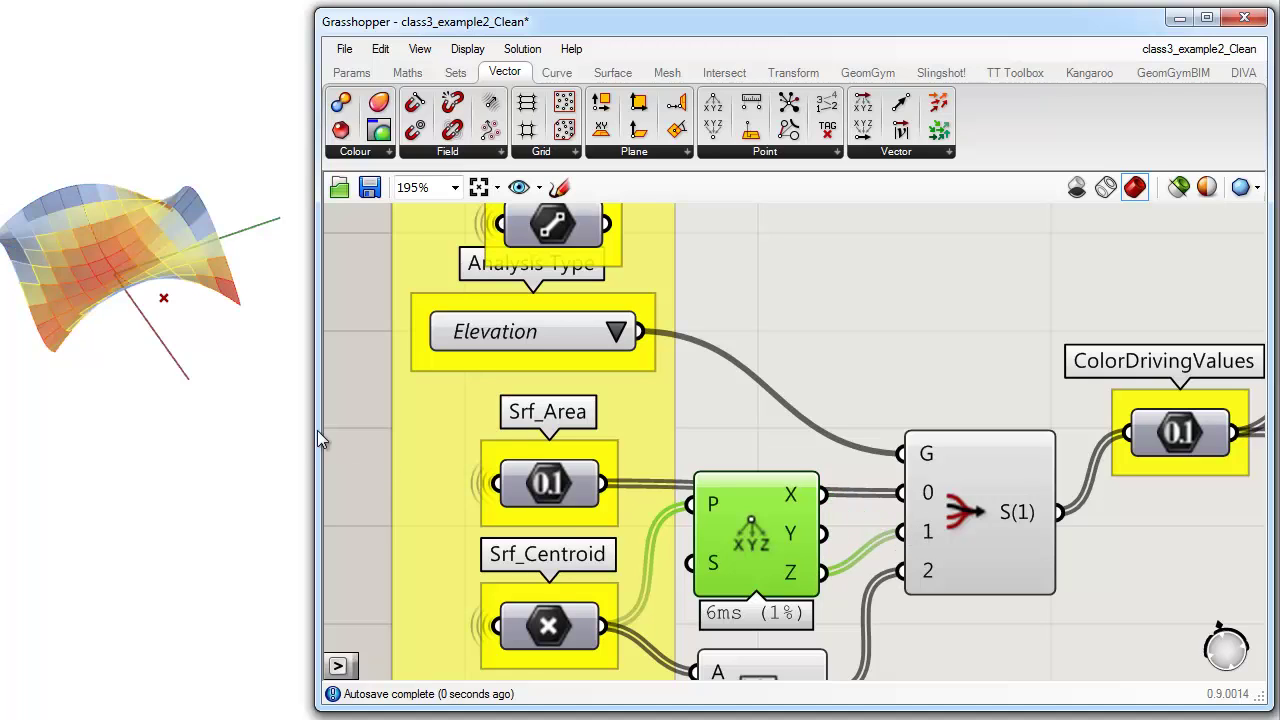
right_drag(12, 311, 80, 315)
scroll(643, 437, down, 2)
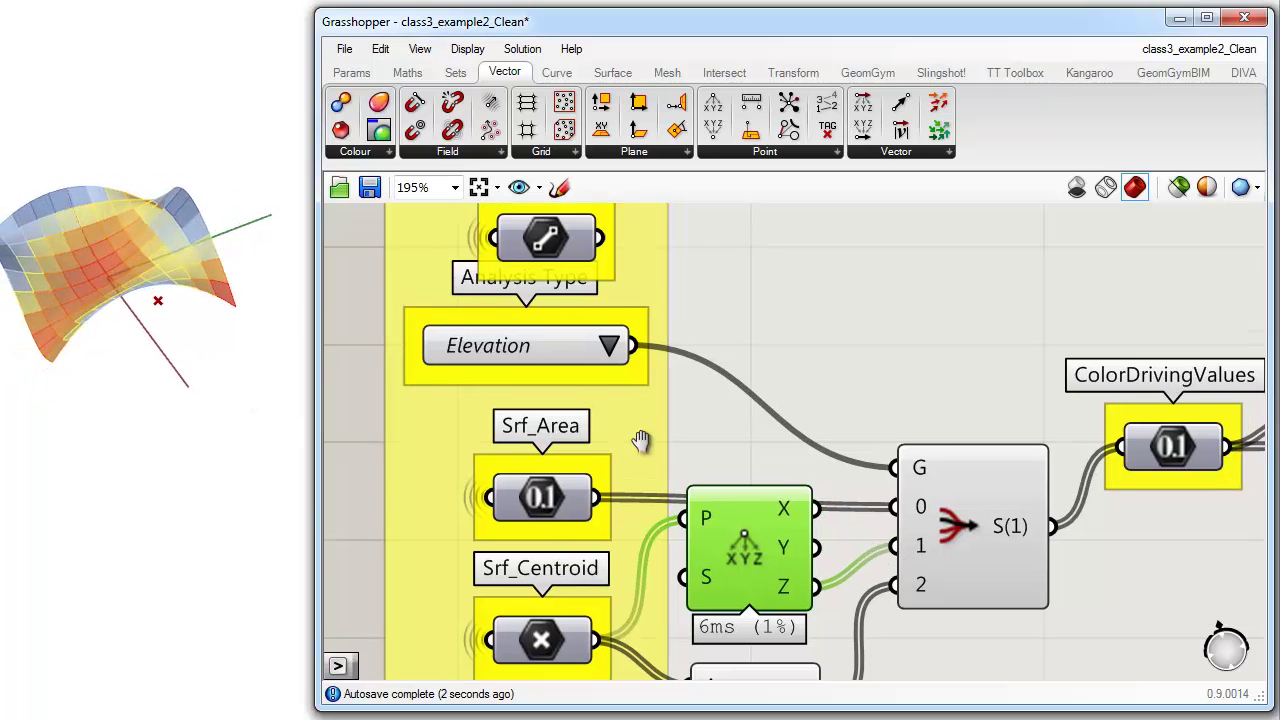
Step: Examine the Analysis Type list and the Stream Filter's controls for adding inputs for further analysis criteria
click(565, 408)
scroll(797, 575, down, 2)
scroll(797, 575, down, 4)
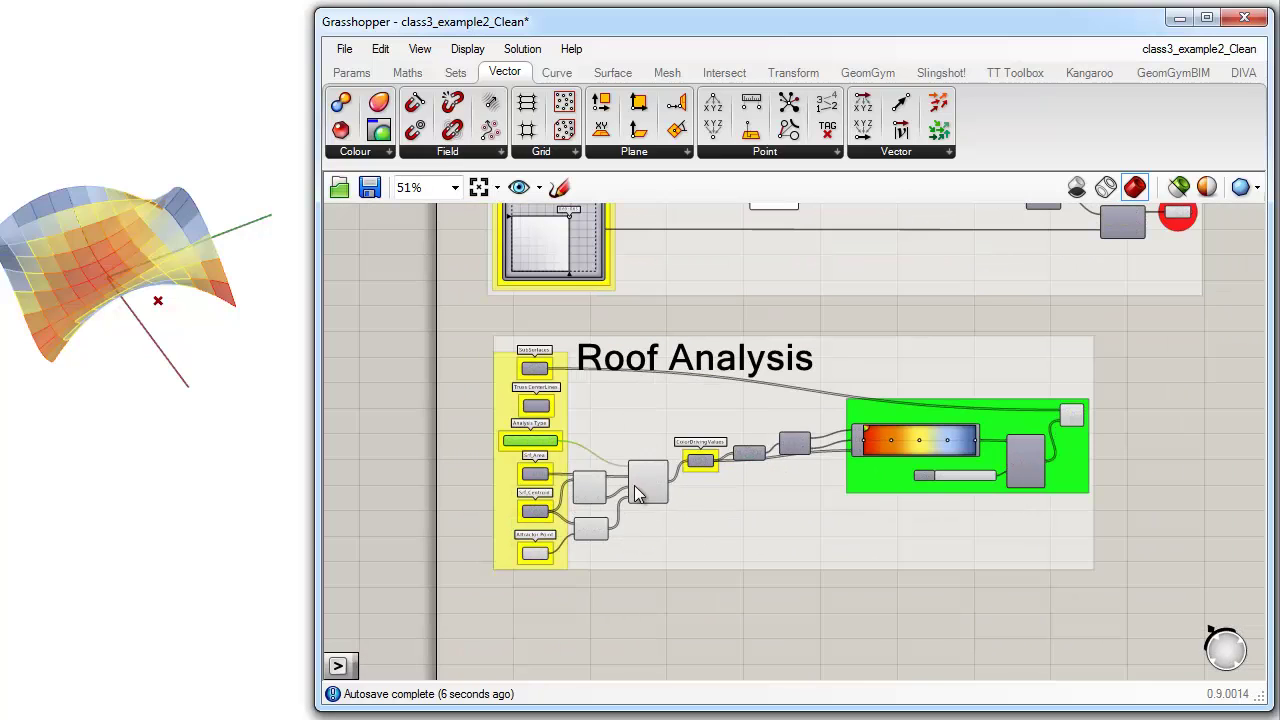
scroll(659, 489, up, 8)
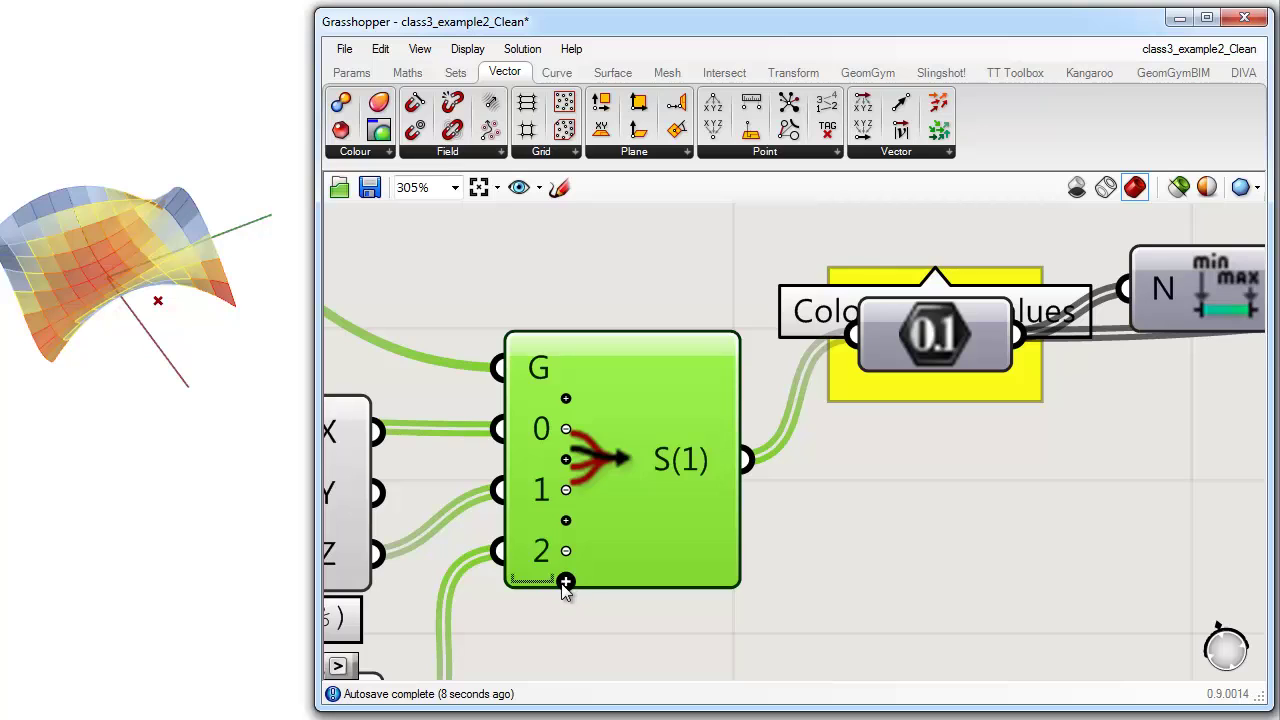
scroll(564, 584, down, 8)
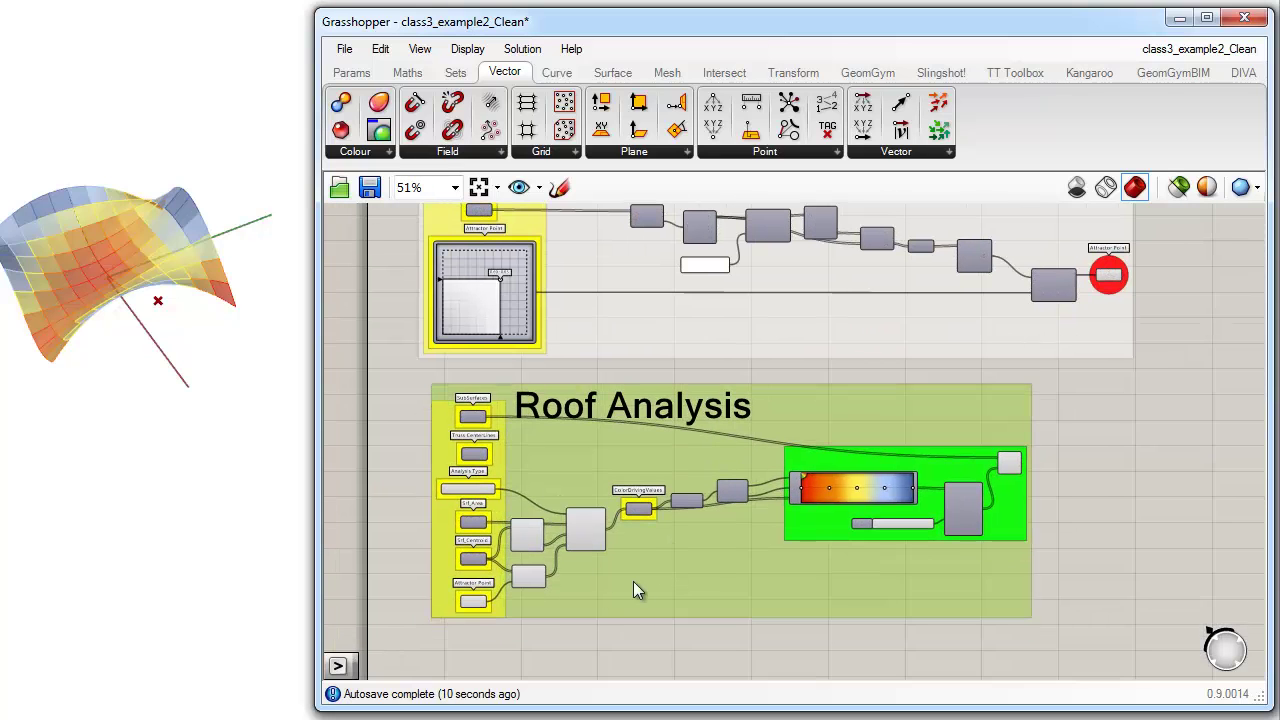
Step: Add the light yellow input-parameter group to the enclosing Roof Analysis group
click(455, 607)
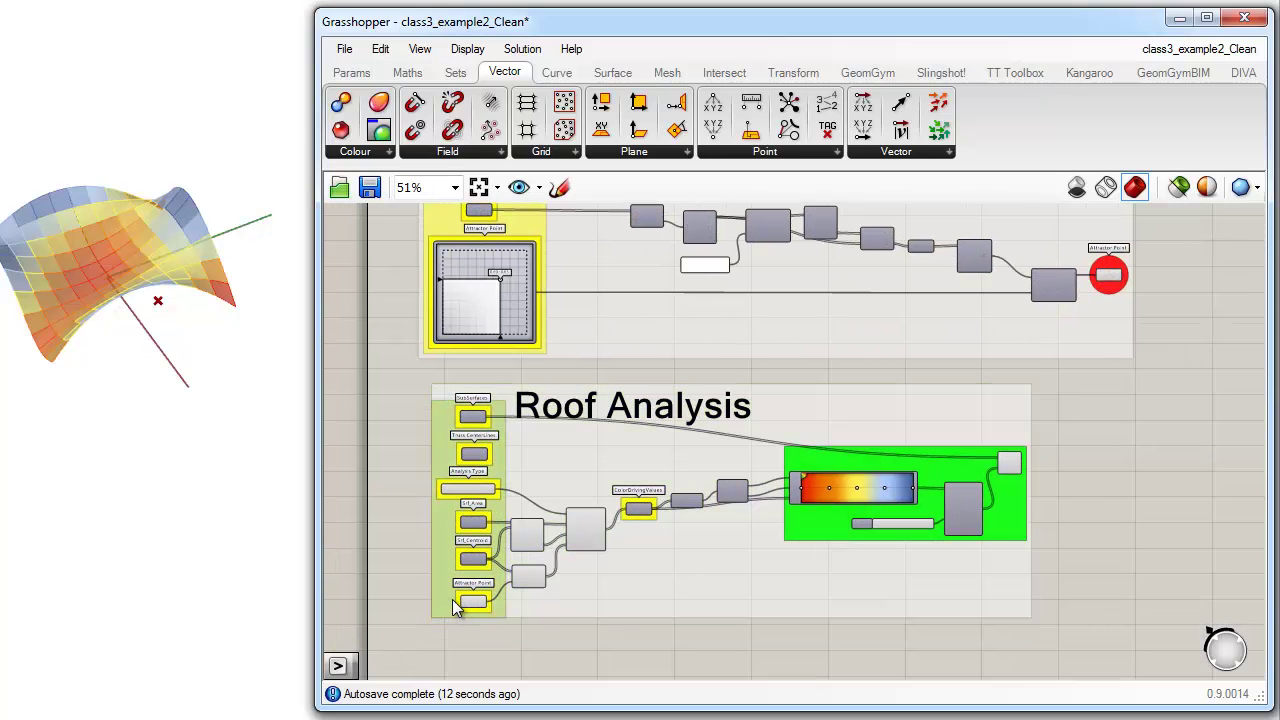
right_click(588, 605)
click(632, 700)
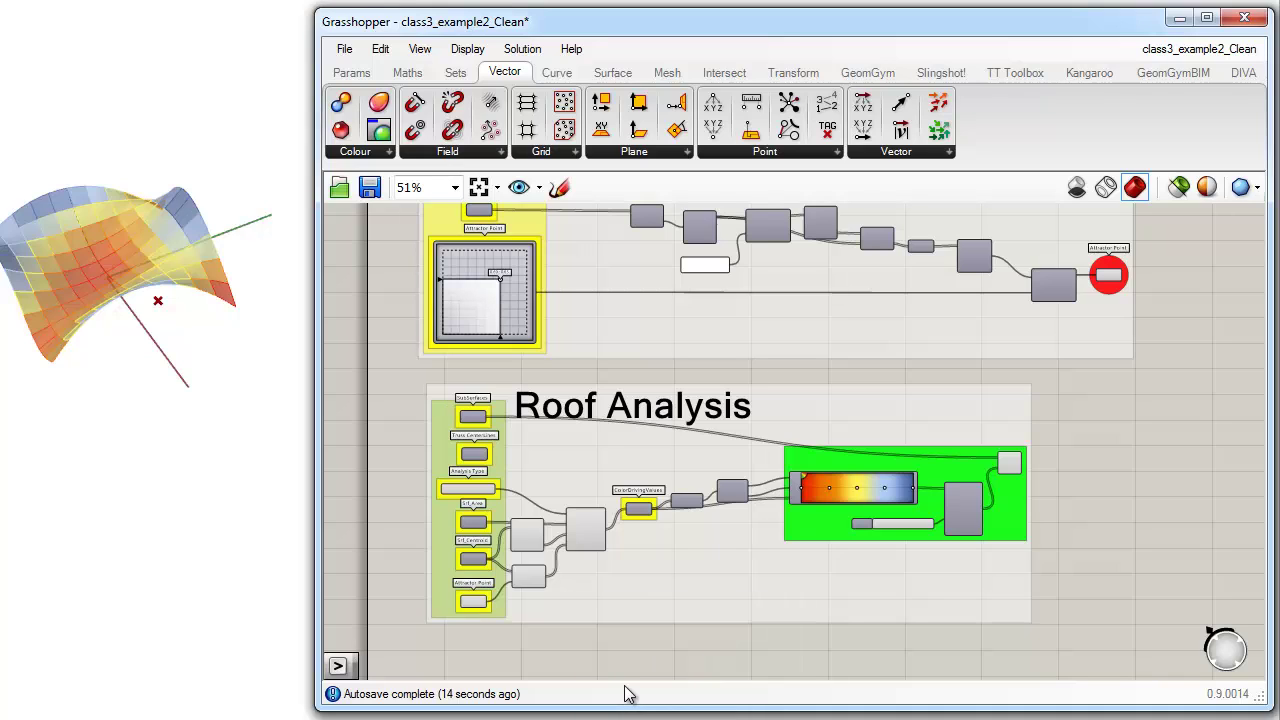